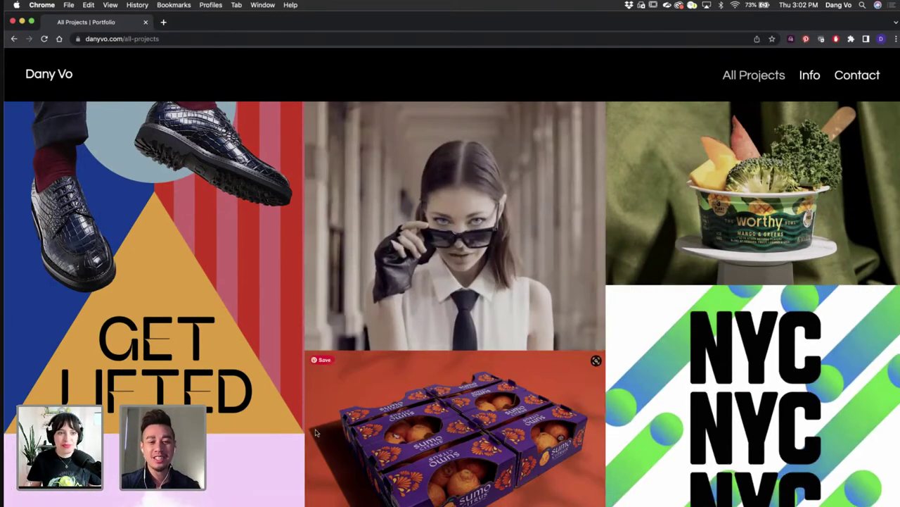
- Look through the project gallery on the portfolio website's All Projects page and close the browser window
scroll(316, 432, "down", 3)
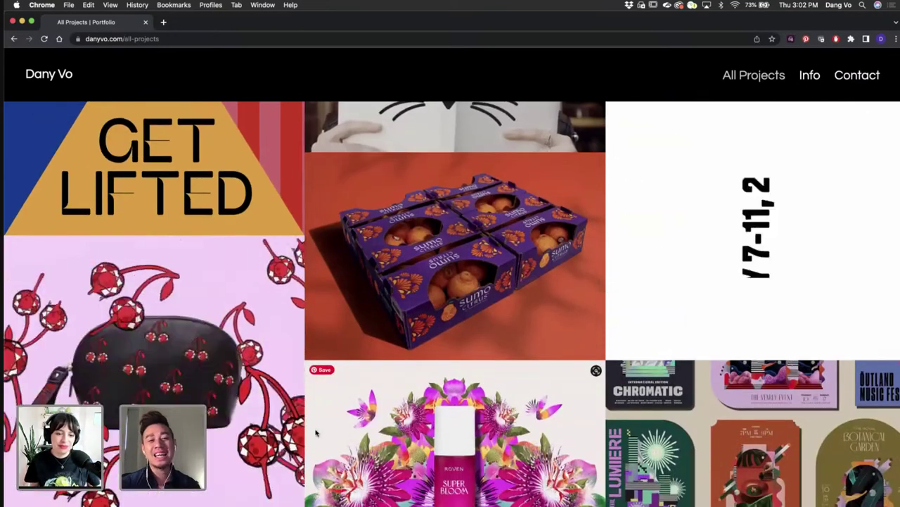
scroll(316, 433, "up", 2)
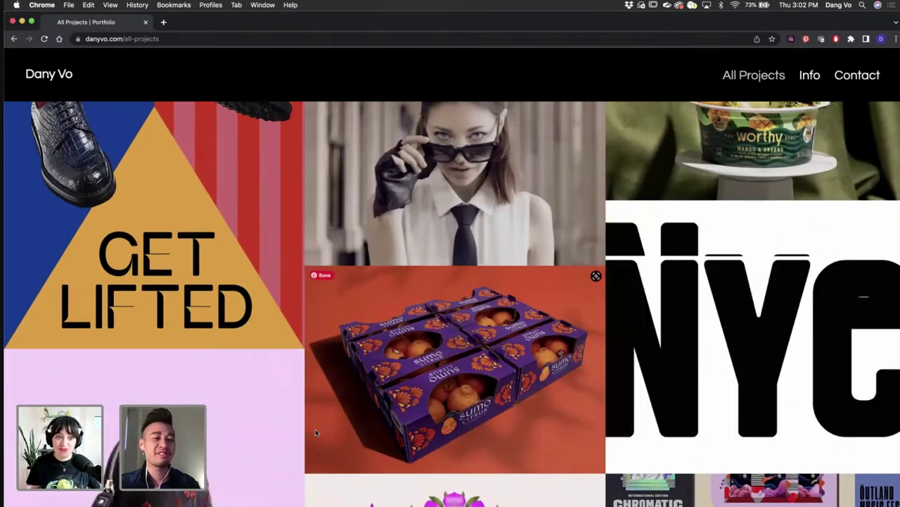
scroll(315, 431, "up", 1)
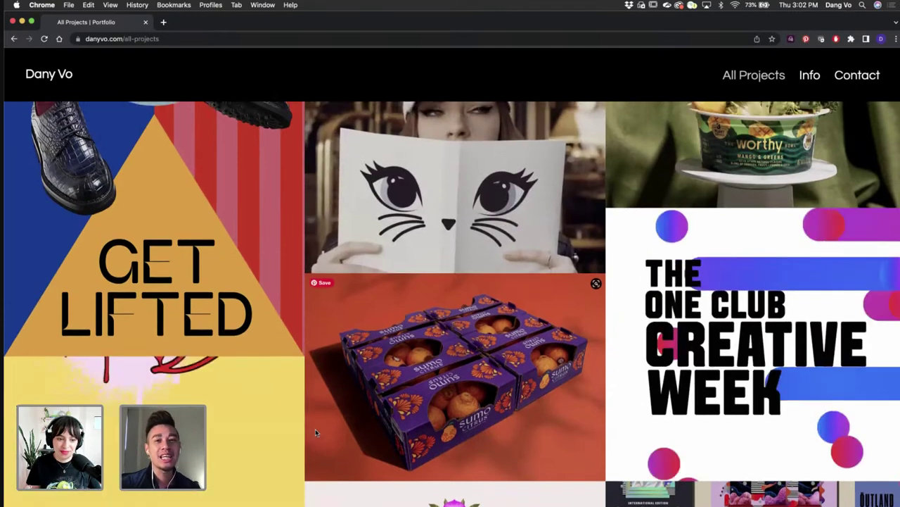
scroll(315, 433, "up", 1)
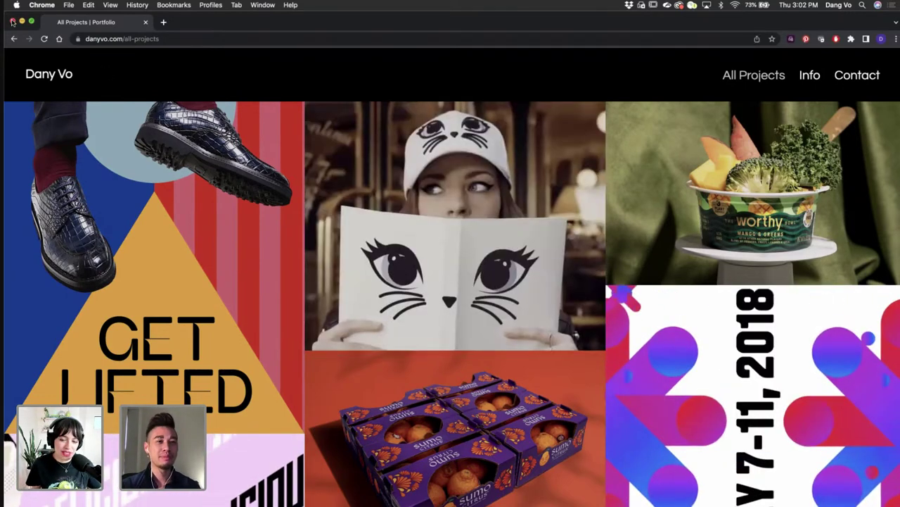
scroll(107, 265, "down", 3)
scroll(107, 266, "down", 8)
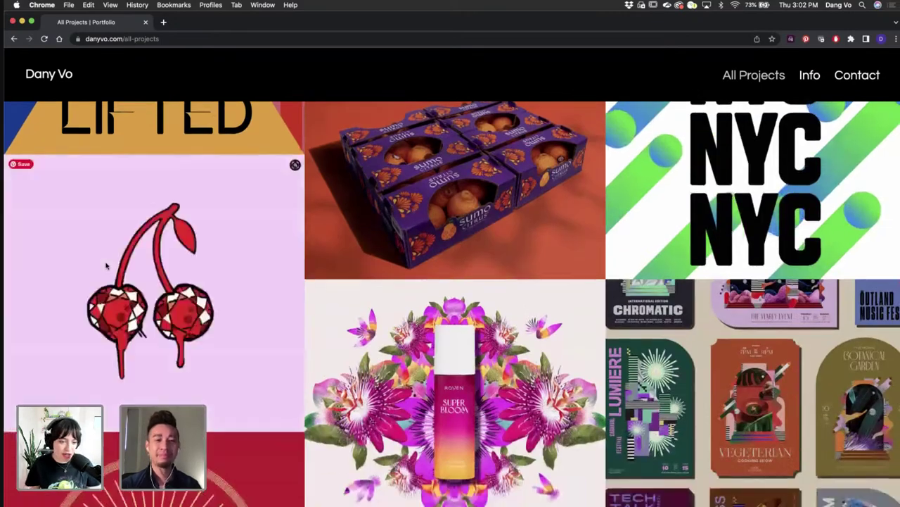
scroll(107, 265, "up", 1)
scroll(107, 266, "up", 5)
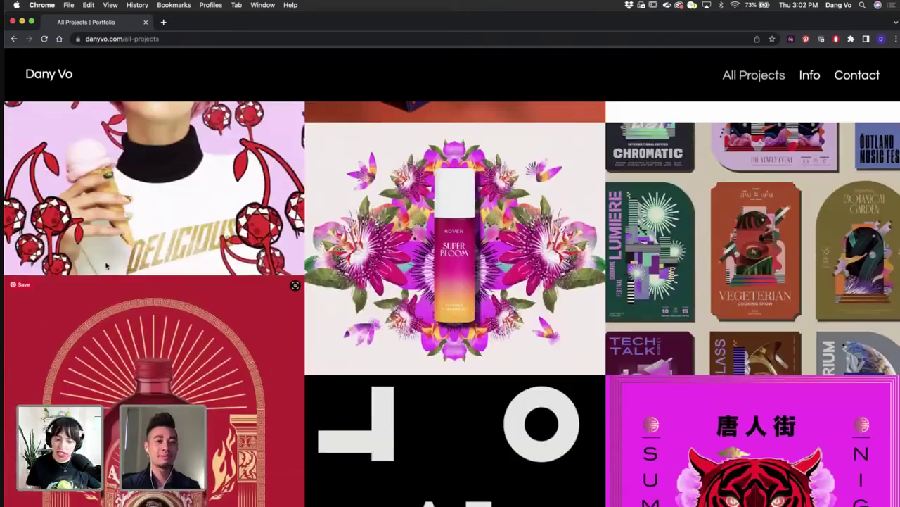
scroll(107, 266, "up", 3)
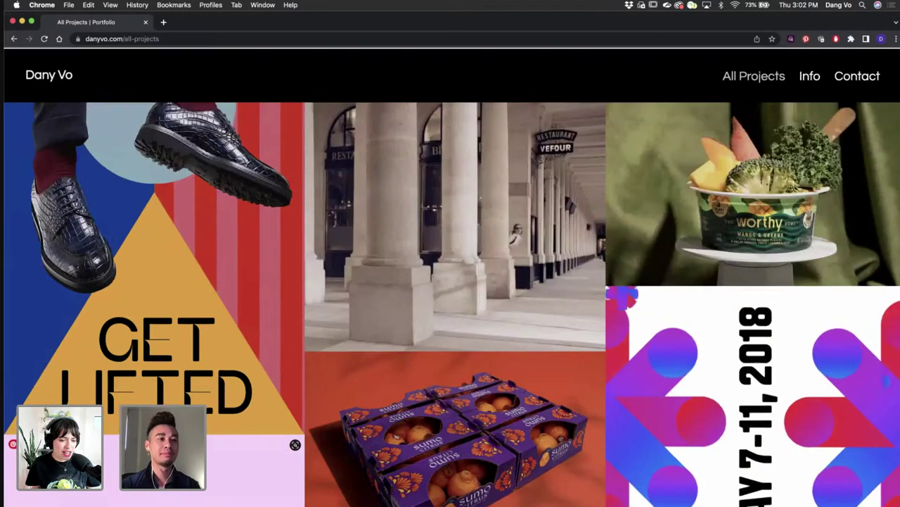
left_click(13, 22)
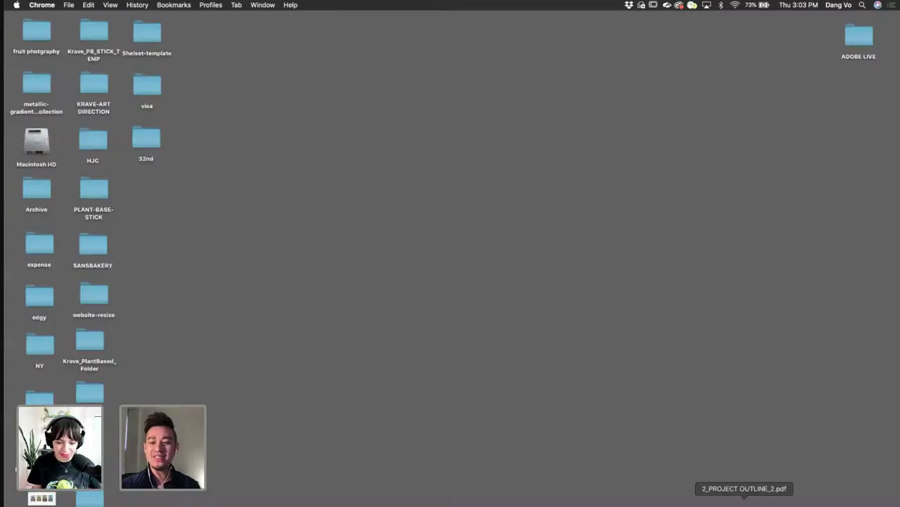
- Open 2_PROJECT OUTLINE_2.pdf in Acrobat and review the Sweet Smile brief from the cover to the Top 10 Questions list
left_click(700, 503)
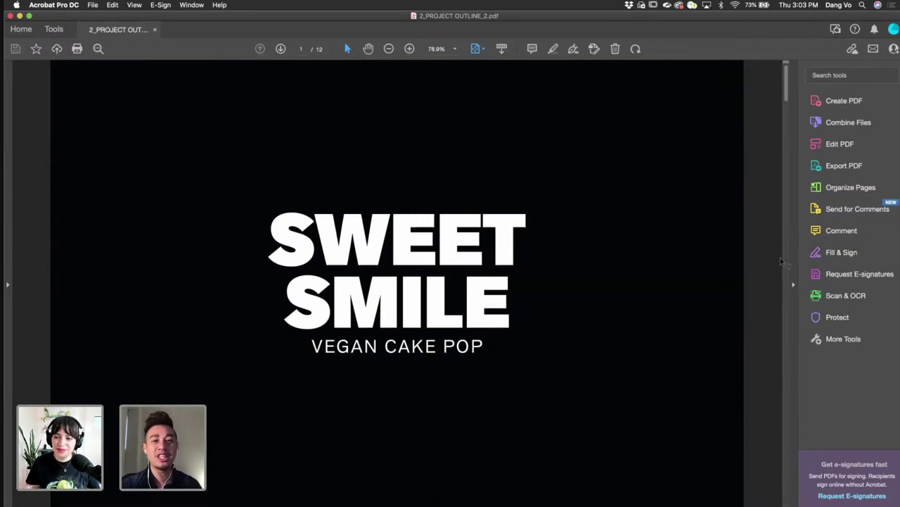
scroll(721, 269, "down", 3)
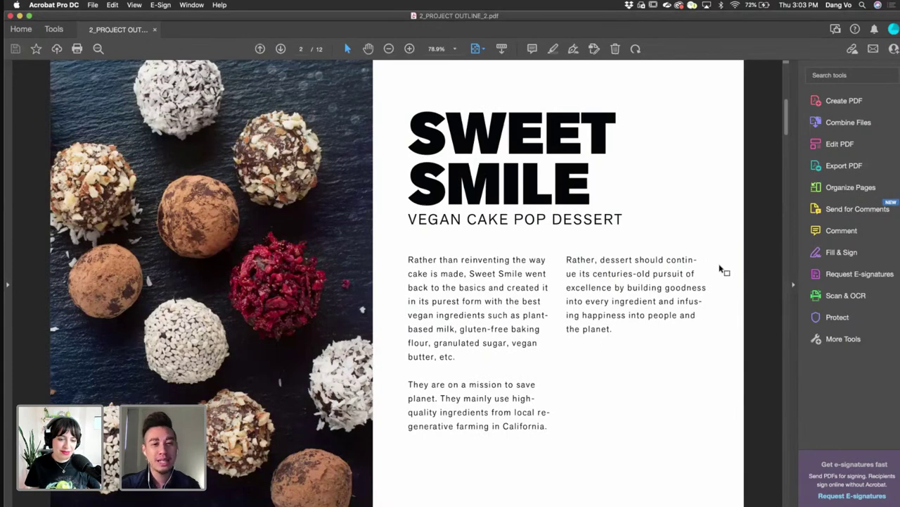
scroll(721, 269, "down", 3)
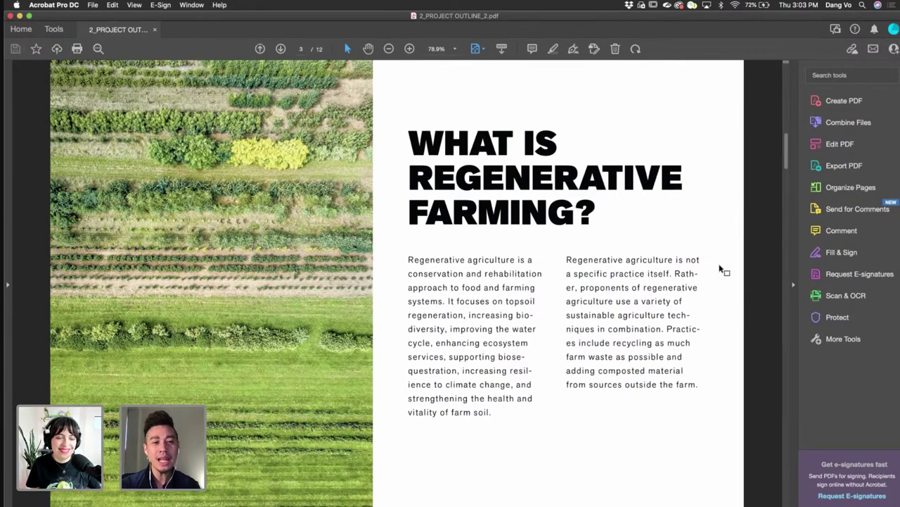
key("Right")
key("Right")
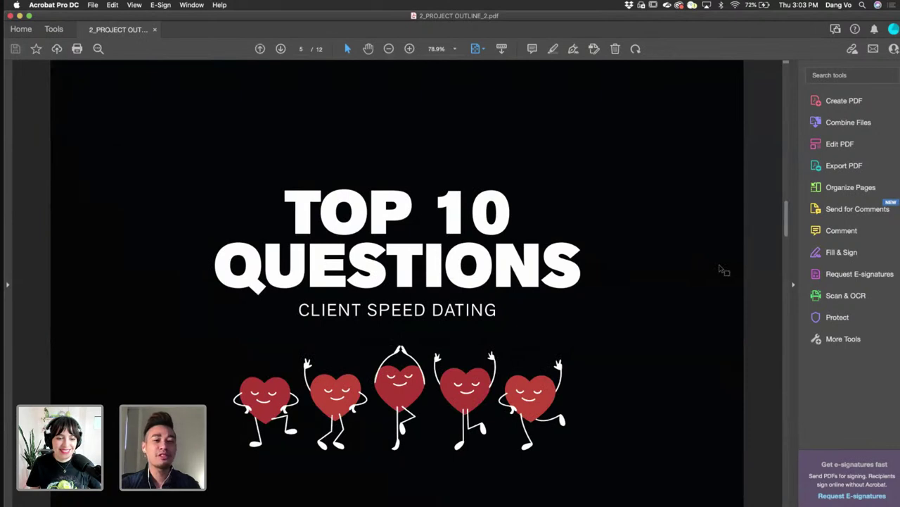
key("Right")
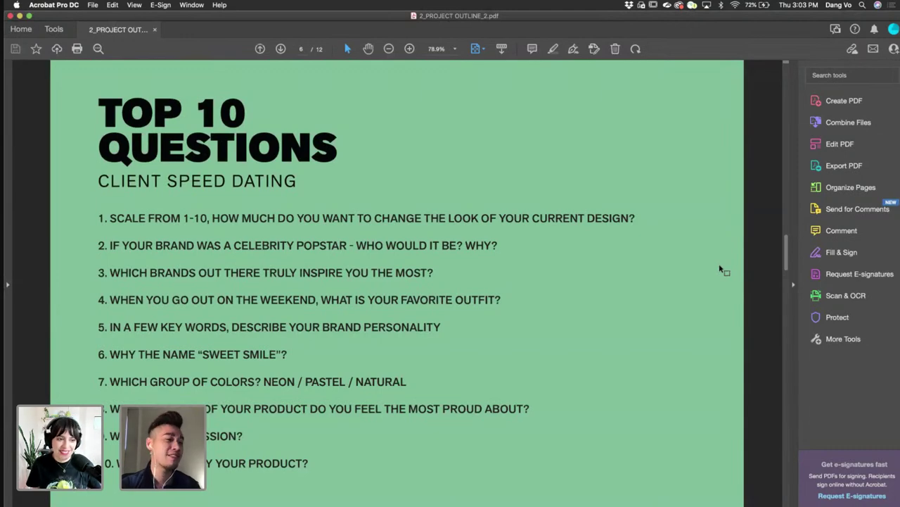
- Review the brief's target demographic, brand personality, strategy, competitor and moodboard pages, and close the PDF
key("Right")
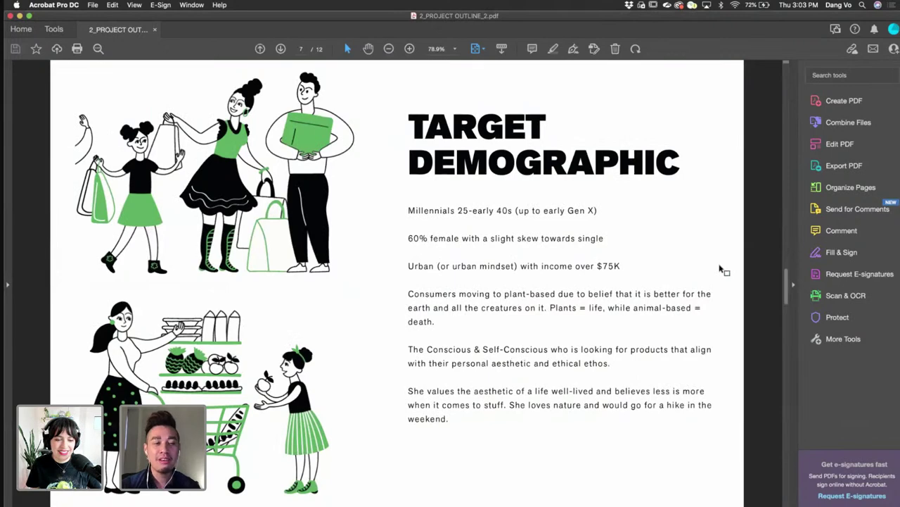
key("Right")
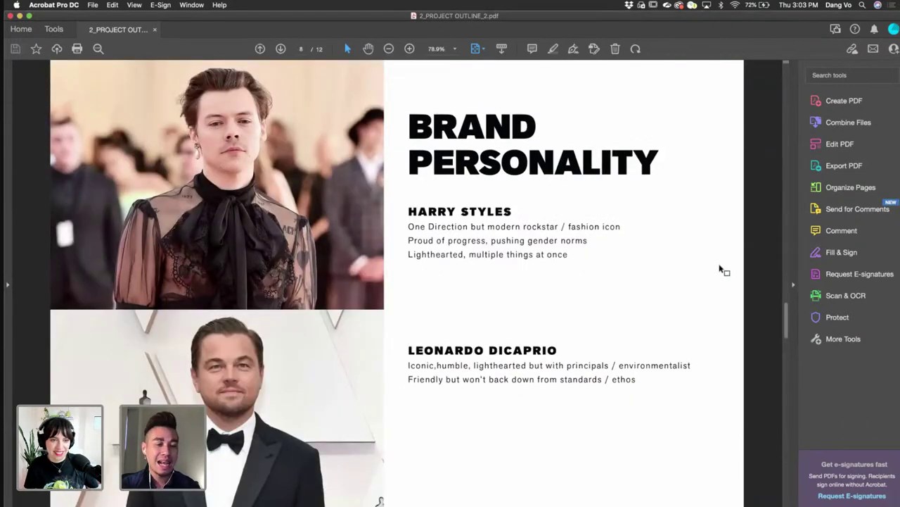
key("Right")
key("Right")
key("Left")
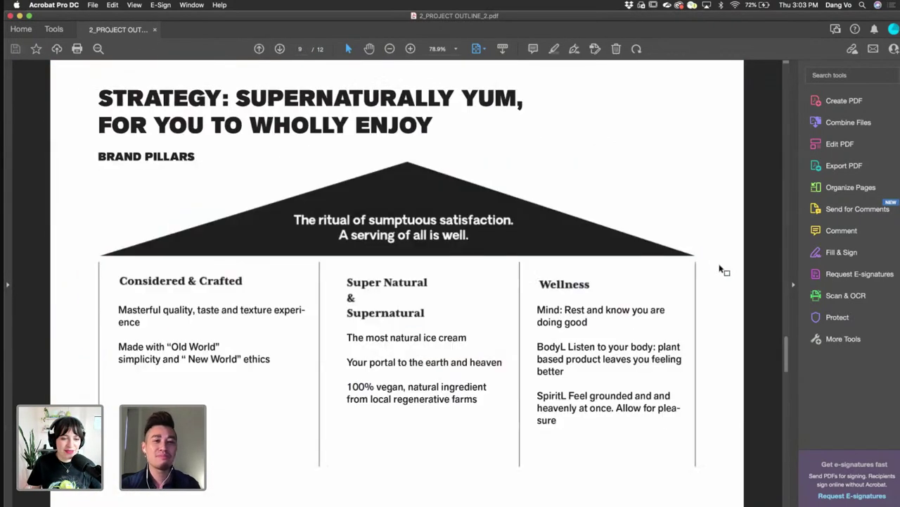
key("Right")
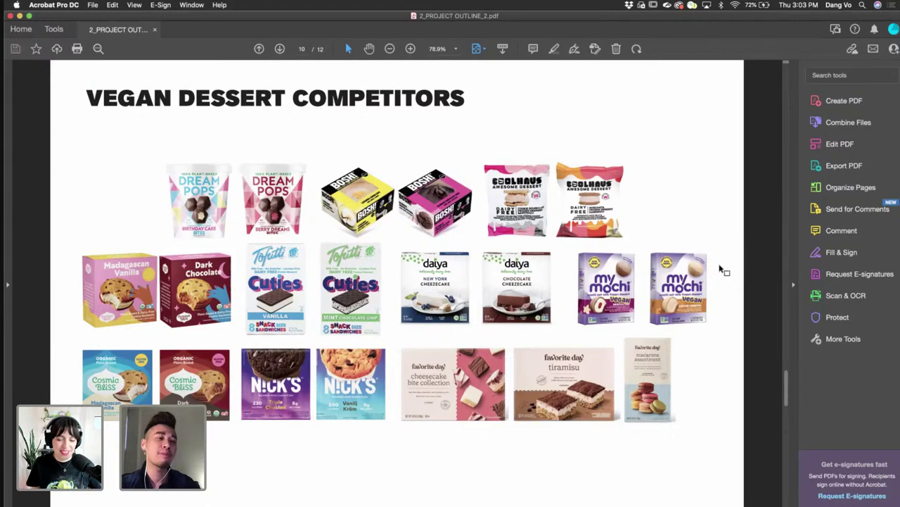
key("Right")
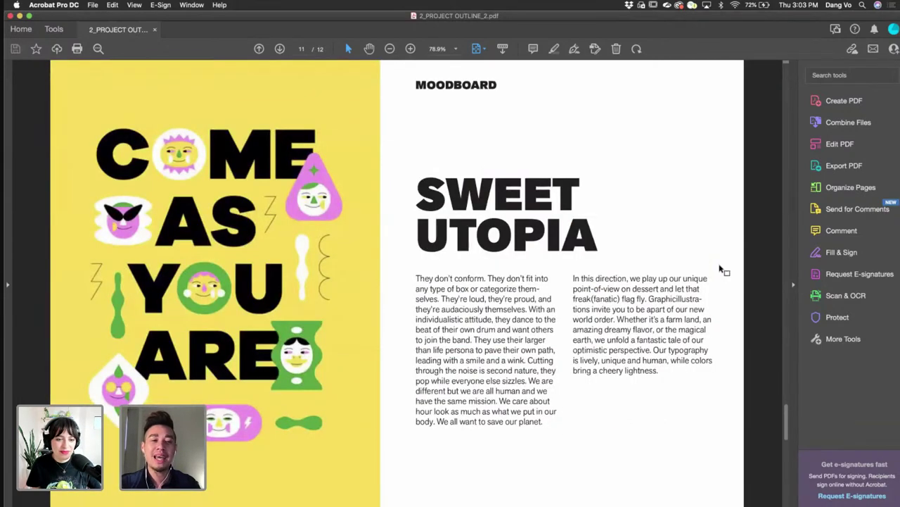
key("Right")
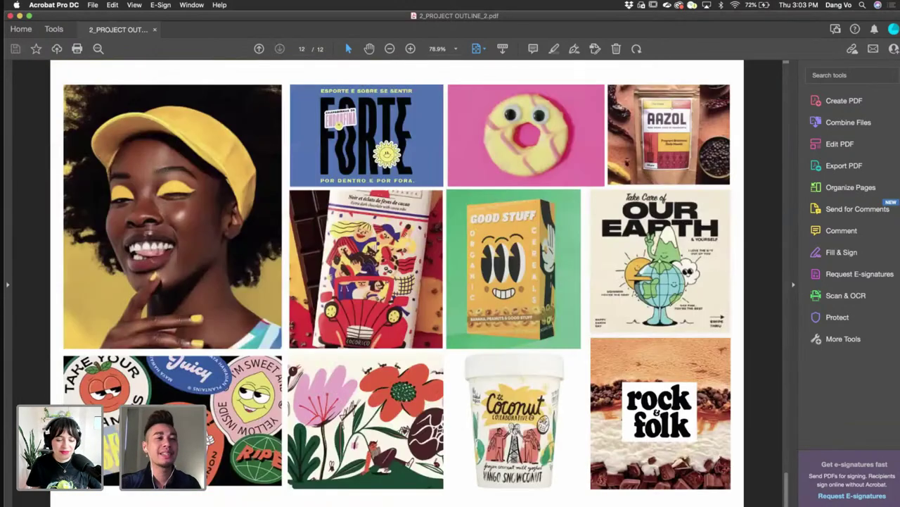
left_click(10, 16)
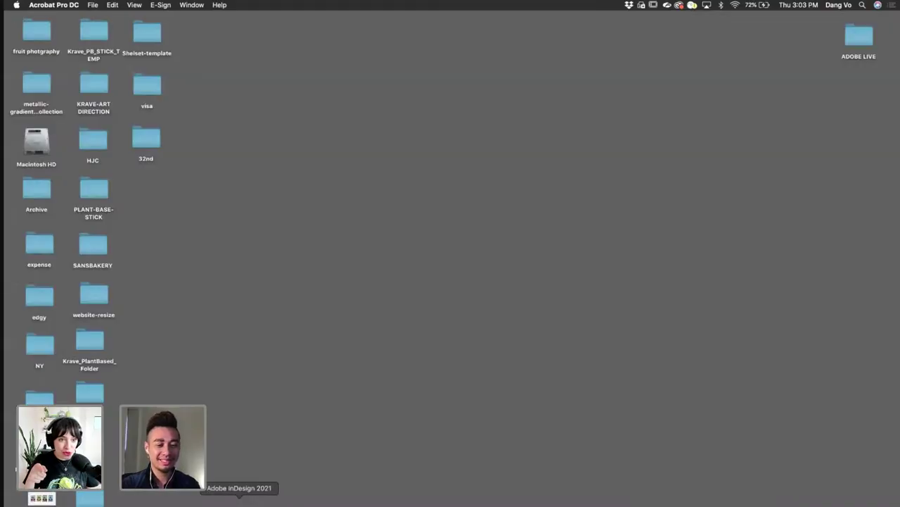
- Switch to 3_SWEETSMILE.ai in Illustrator and examine the moodboard artboard with its packaging and illustration references
left_click(283, 503)
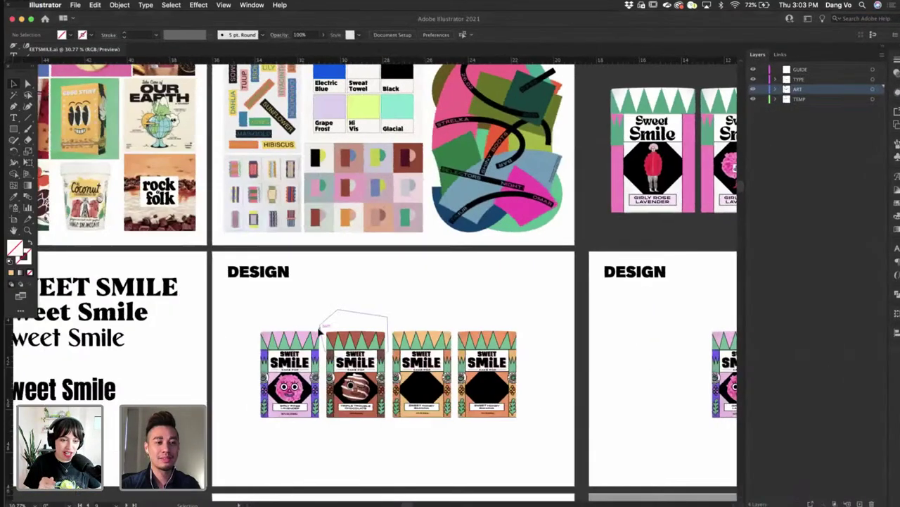
scroll(318, 330, "up", 5)
scroll(318, 329, "left", 5)
scroll(290, 320, "up", 4)
scroll(291, 320, "down", 2)
scroll(290, 320, "left", 2)
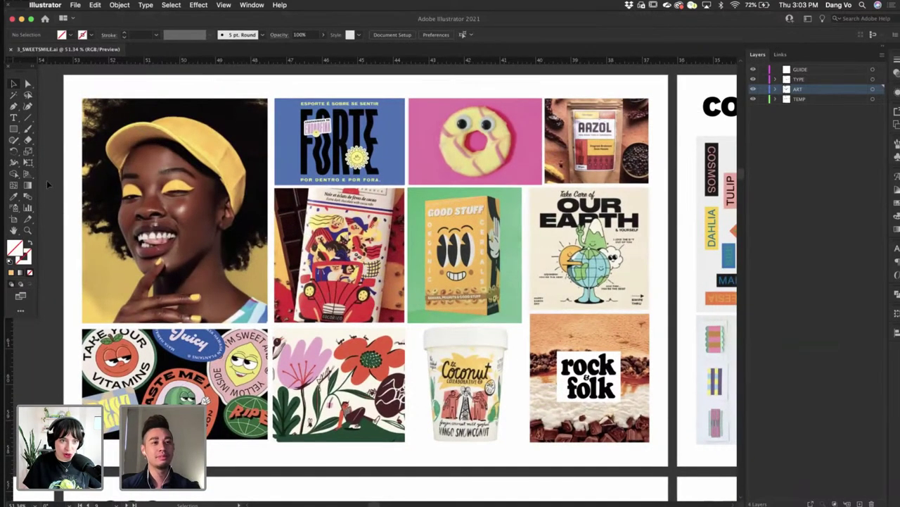
scroll(47, 180, "down", 1)
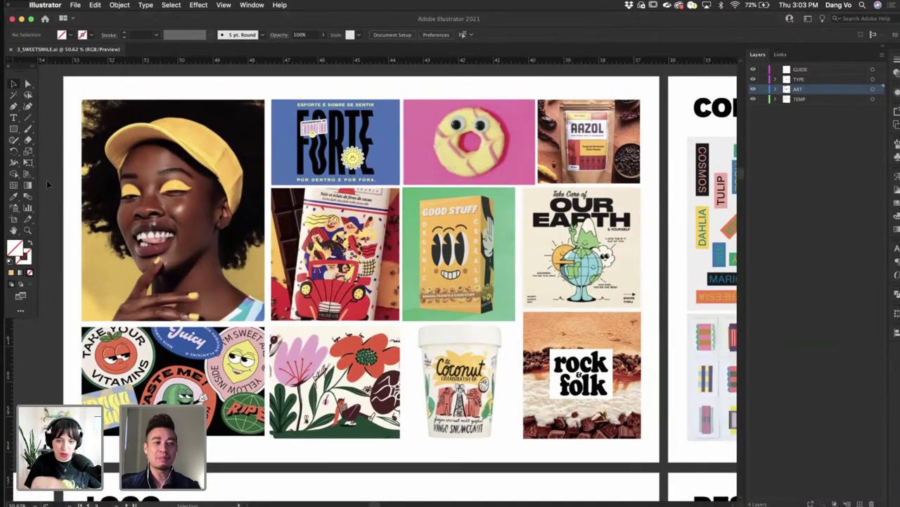
scroll(46, 180, "down", 1)
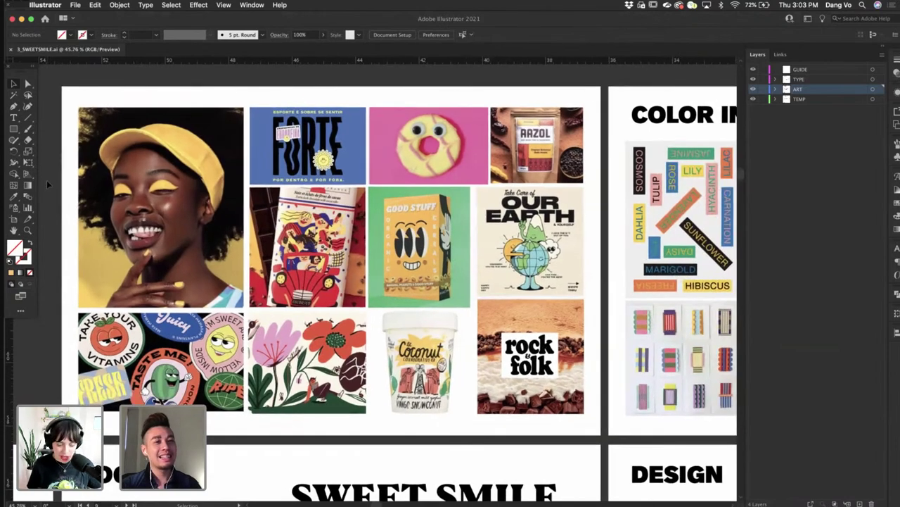
scroll(56, 200, "left", 2)
scroll(56, 200, "down", 1)
scroll(92, 233, "down", 2)
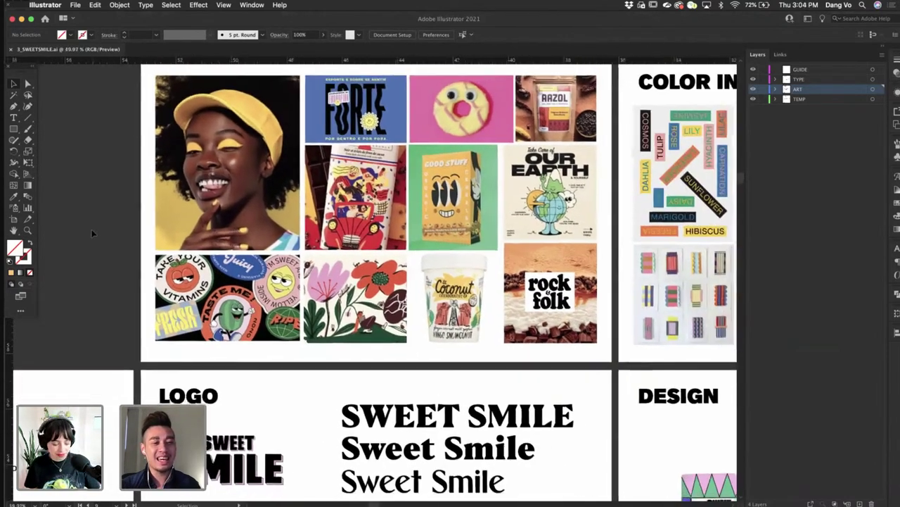
- Examine the Sweet Smile wordmark options on the LOGO artboard
scroll(195, 232, "left", 5)
scroll(196, 233, "down", 3)
scroll(194, 229, "right", 5)
scroll(195, 230, "down", 3)
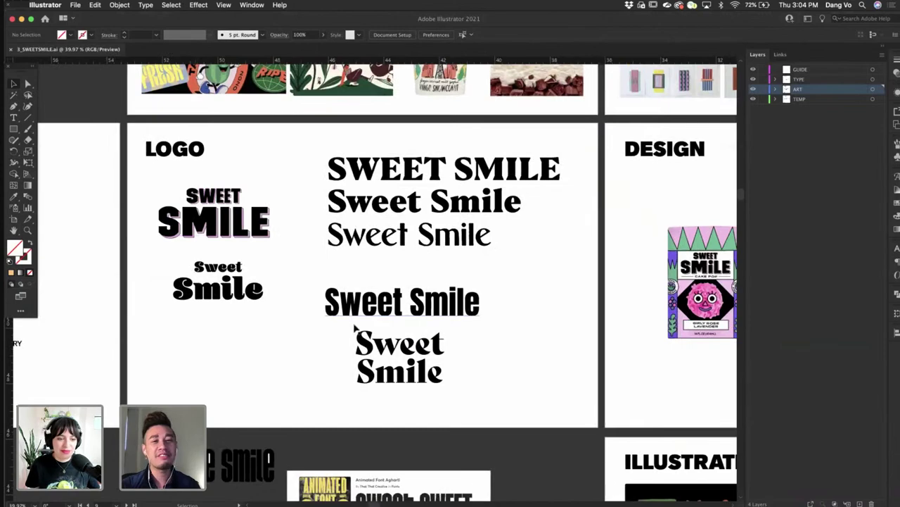
scroll(398, 388, "down", 2)
scroll(398, 387, "down", 5)
scroll(398, 388, "right", 5)
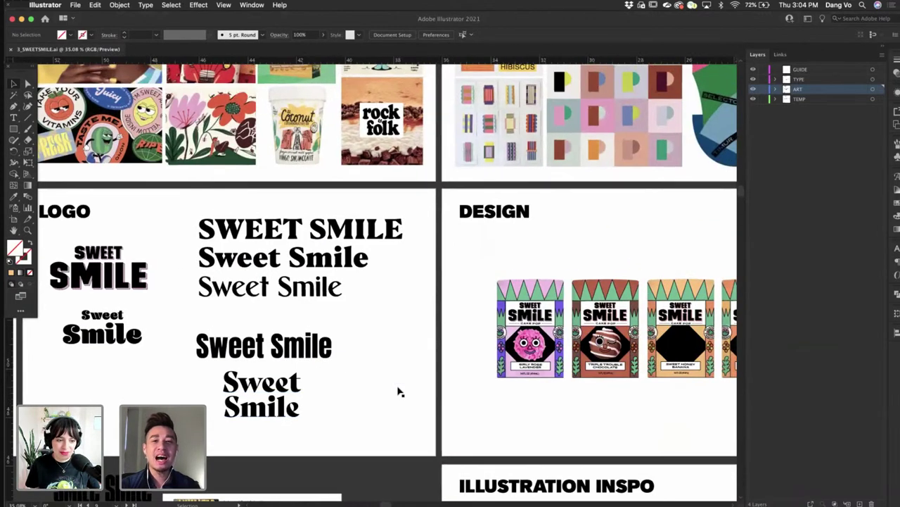
- Examine the reference artwork on the ILLUSTRATION INSPO artboard below the package designs
scroll(554, 224, "right", 4)
scroll(541, 251, "down", 8)
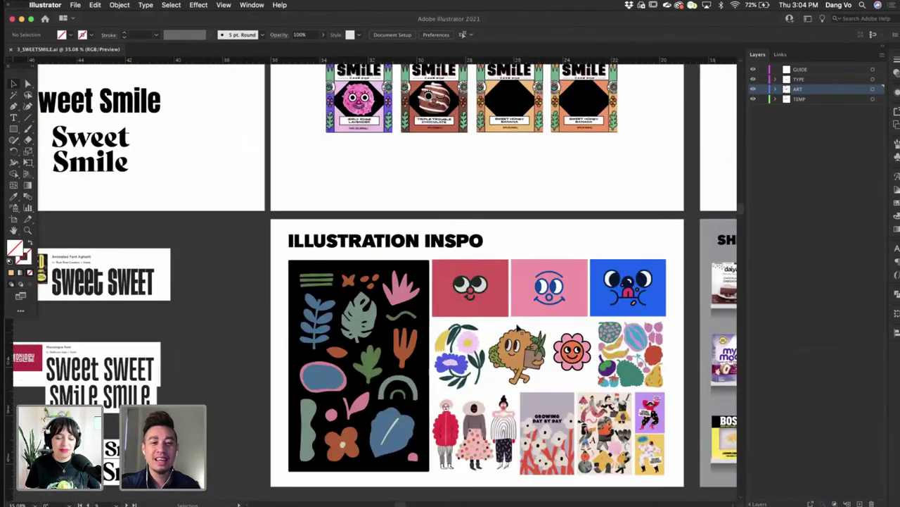
scroll(519, 329, "right", 2)
scroll(366, 237, "up", 3)
scroll(366, 238, "left", 2)
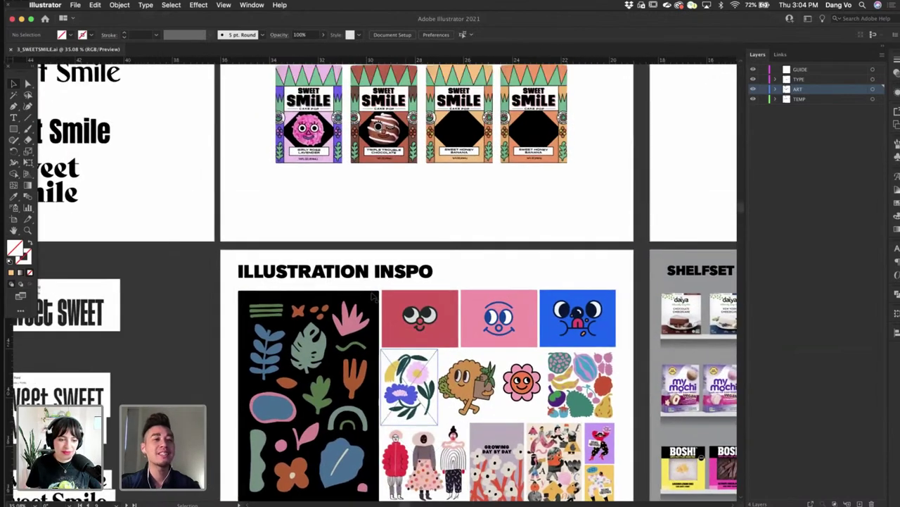
- Examine the row of Sweet Smile cake pop packages on the DESIGN artboard
scroll(366, 237, "up", 2)
scroll(366, 237, "left", 1)
scroll(362, 228, "up", 5)
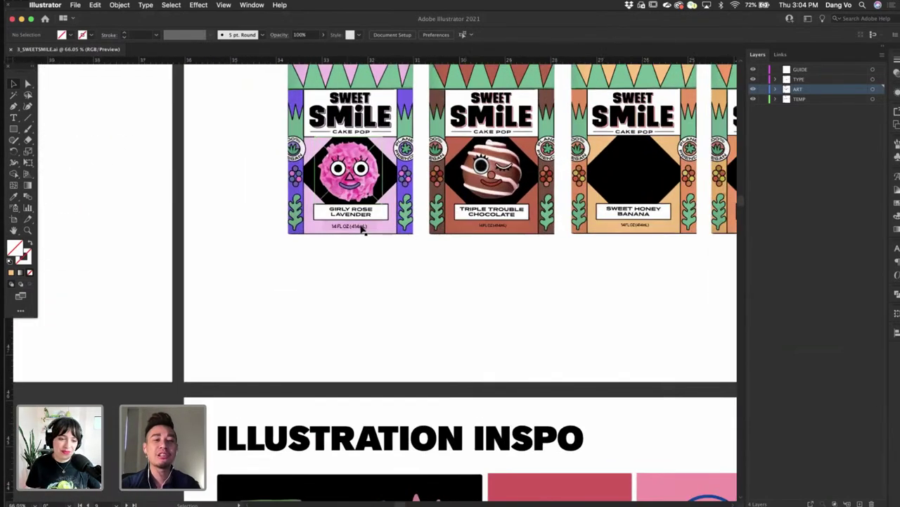
scroll(394, 188, "right", 2)
scroll(394, 189, "up", 1)
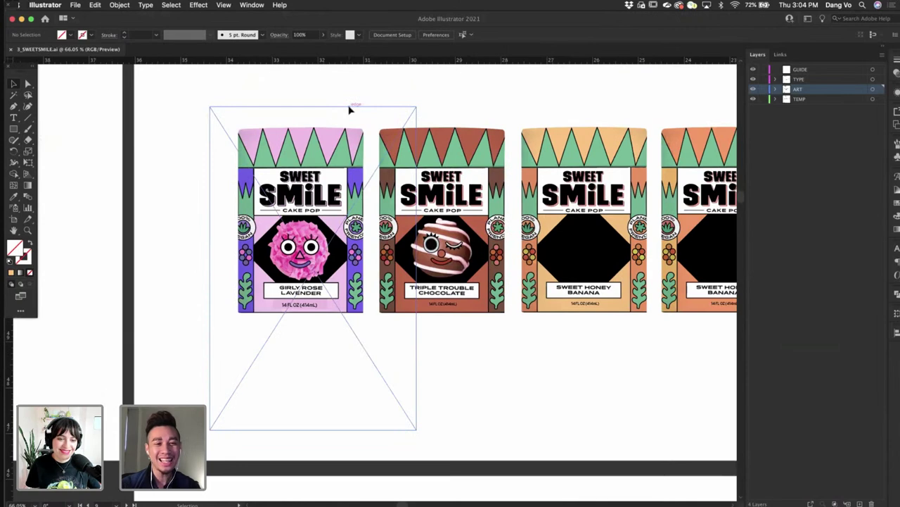
scroll(349, 110, "right", 1)
scroll(349, 109, "down", 1)
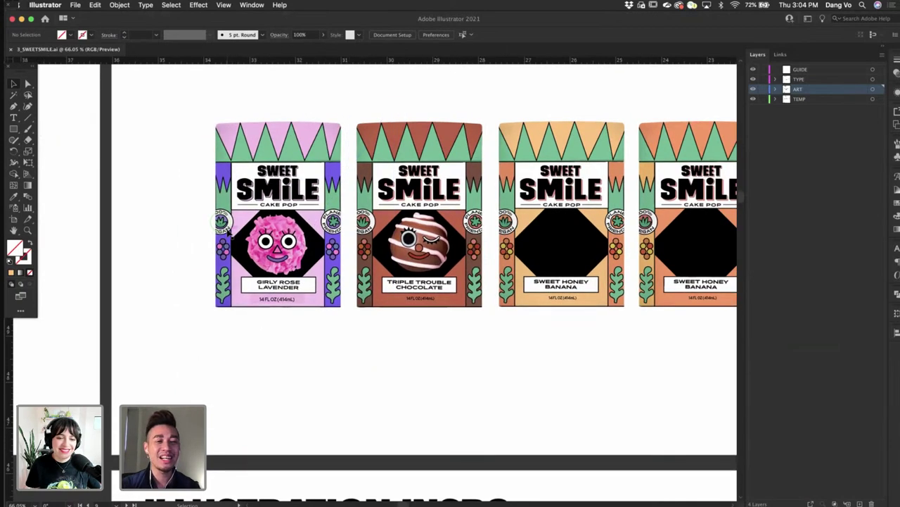
- Inspect the details of the Girly Rose Lavender and Triple Trouble Chocolate packages up close
scroll(226, 235, "up", 3)
scroll(228, 235, "up", 2)
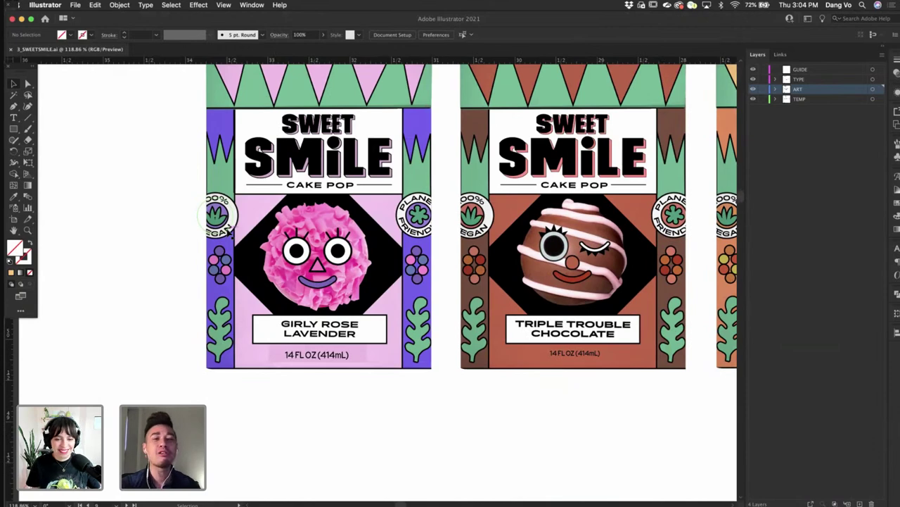
scroll(229, 235, "down", 2)
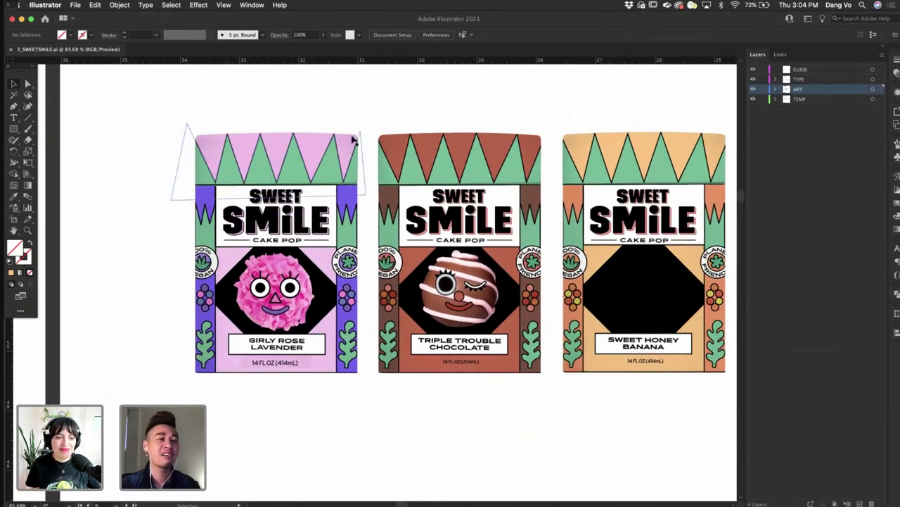
scroll(434, 104, "down", 1)
scroll(434, 105, "down", 3)
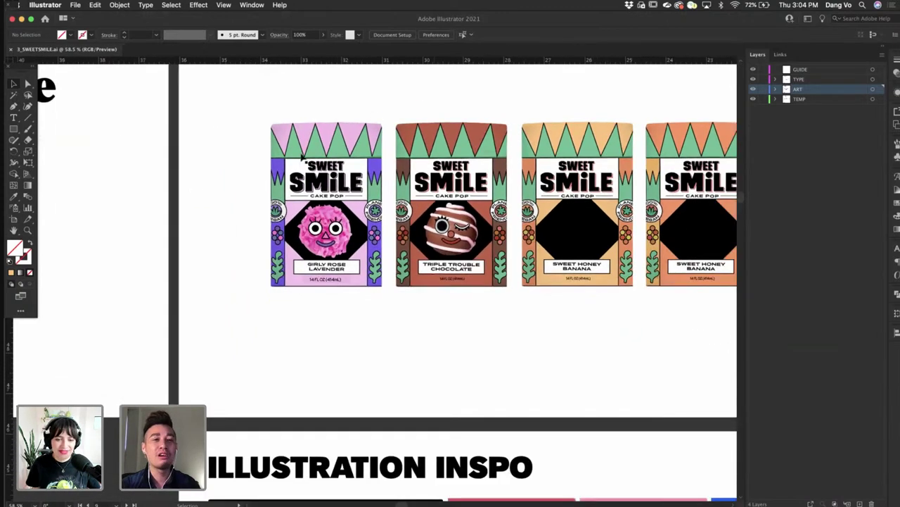
- Examine the row of four Sweet Smile packages and the competitor products on the SHELFSET artboard
scroll(550, 192, "down", 1)
scroll(549, 191, "right", 2)
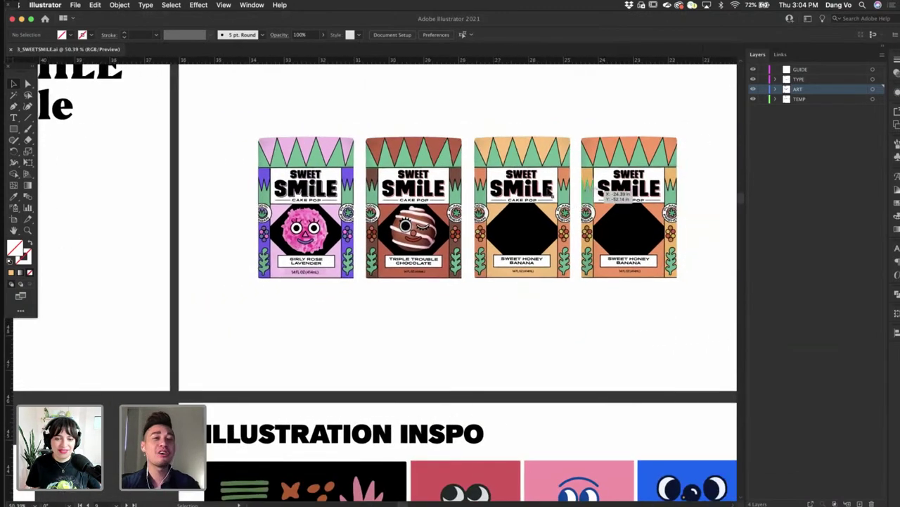
scroll(588, 196, "right", 2)
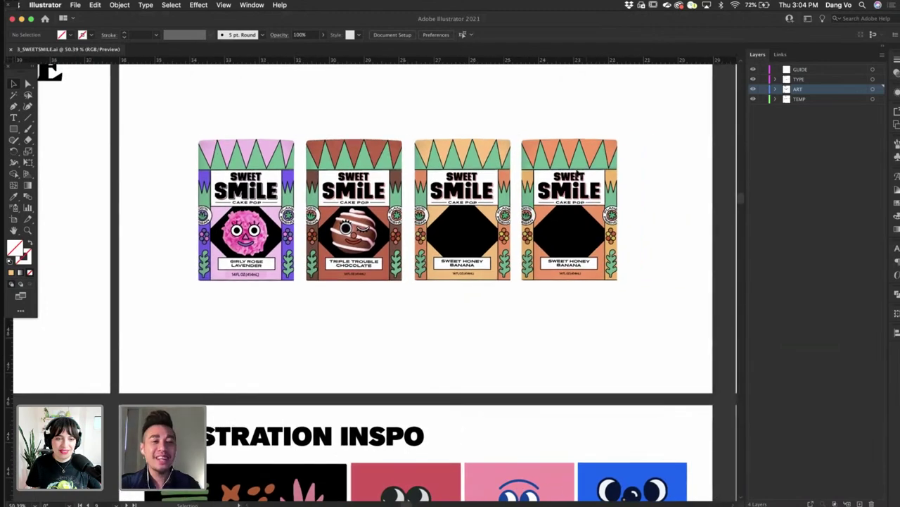
scroll(546, 279, "down", 4)
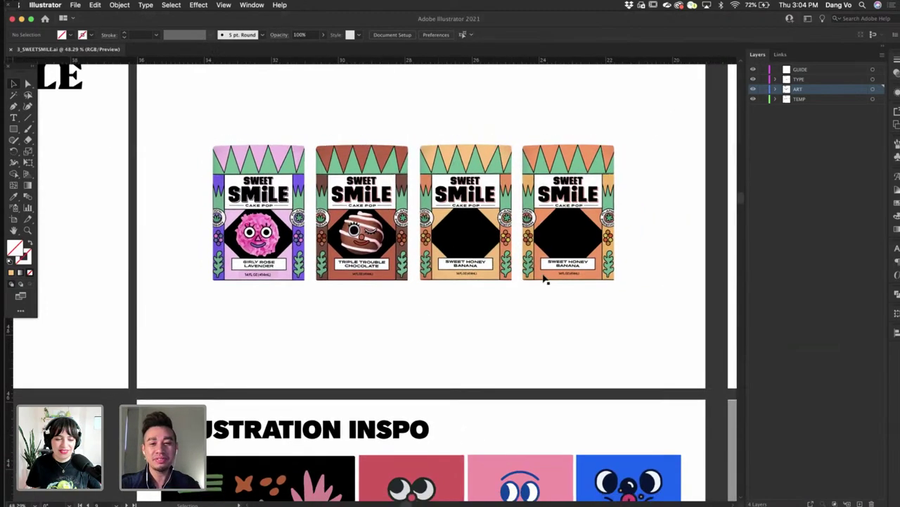
scroll(544, 277, "down", 4)
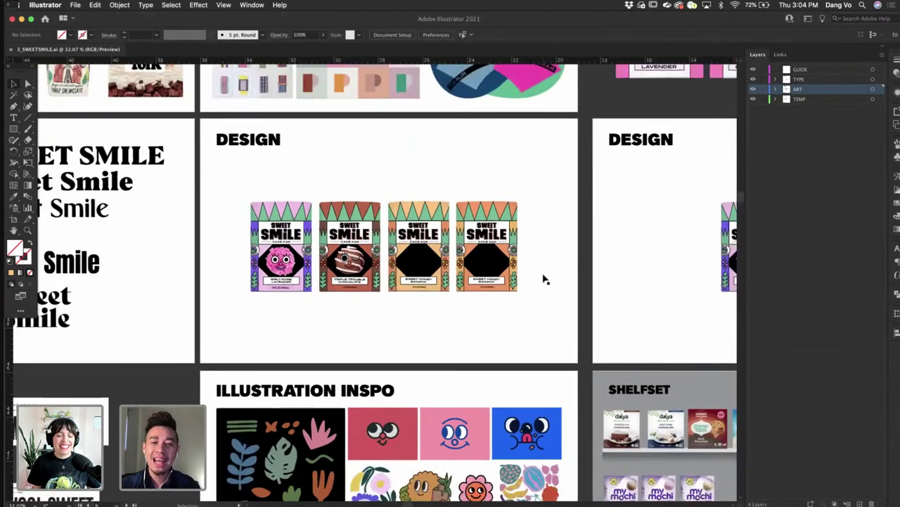
scroll(544, 278, "right", 5)
scroll(569, 299, "up", 4)
scroll(569, 312, "up", 3)
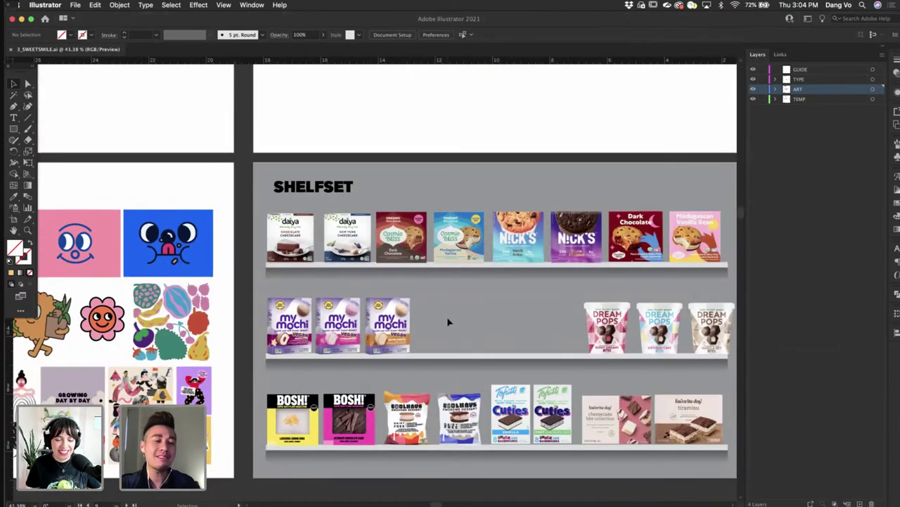
- Examine the FULL PACK, MOCK-UP, SOCIAL MEDIA POST and POSTER artboards
scroll(449, 321, "down", 8)
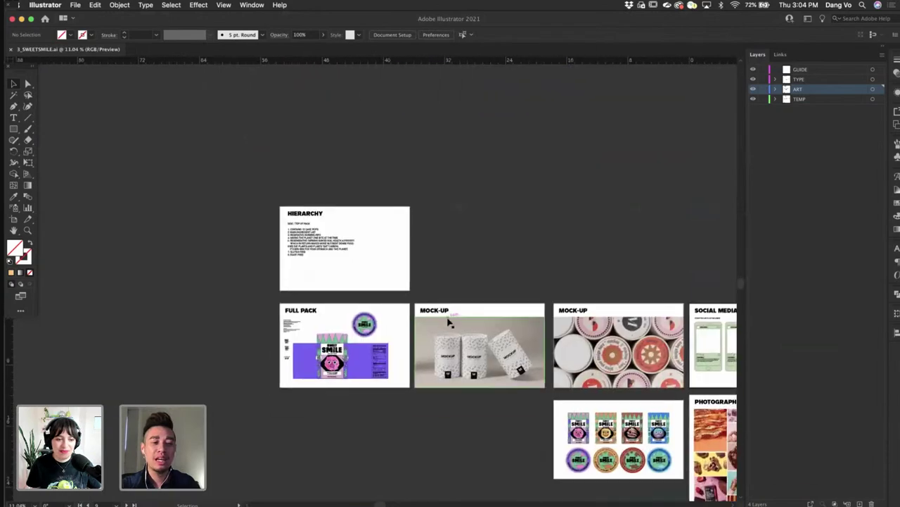
scroll(393, 349, "up", 5)
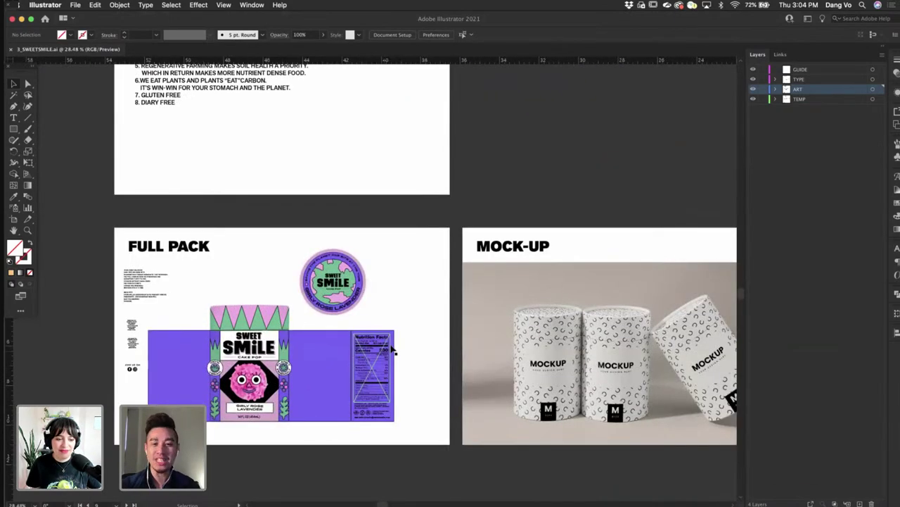
scroll(392, 350, "right", 10)
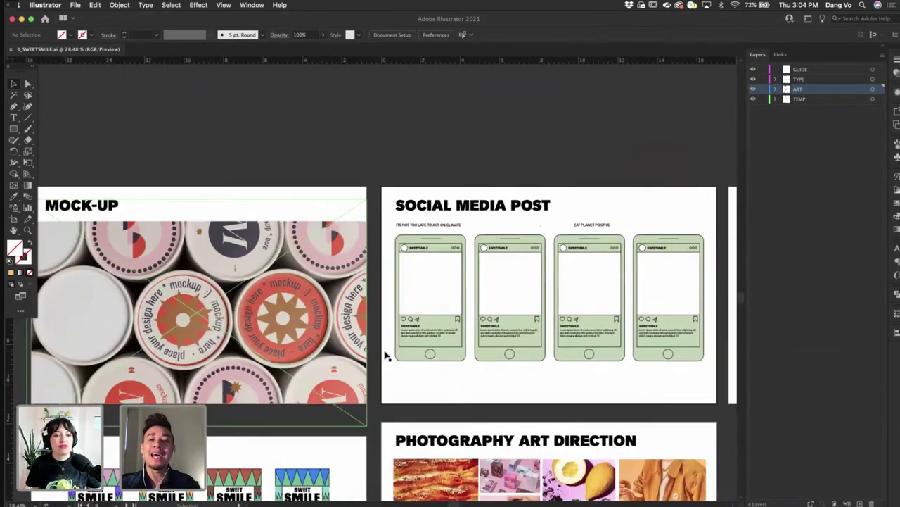
scroll(386, 356, "right", 6)
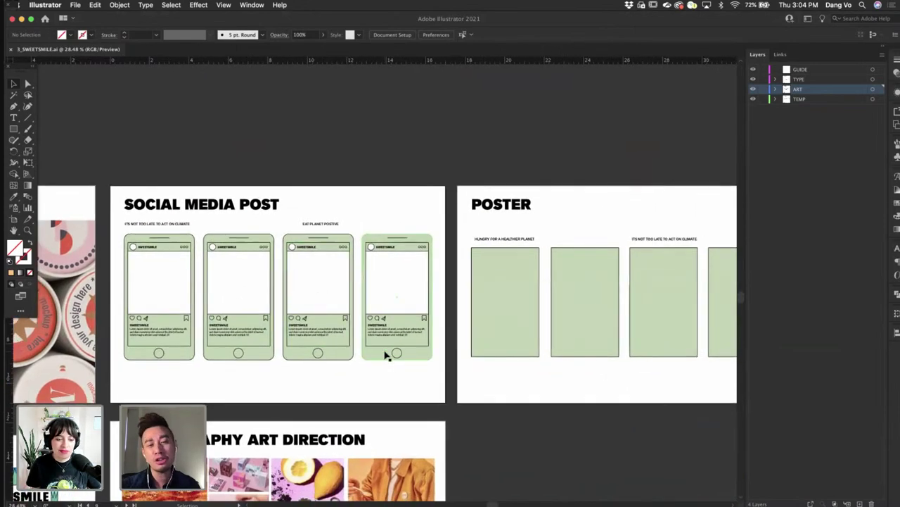
scroll(386, 356, "down", 3)
scroll(385, 357, "up", 10)
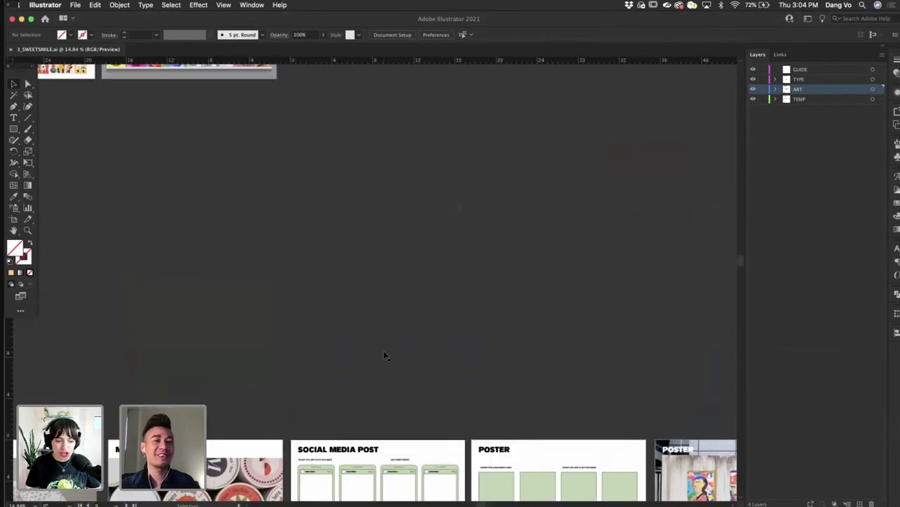
- Return to the DESIGN artboard and inspect the finished and empty cake pop windows on the four packages
scroll(383, 356, "up", 3)
scroll(384, 356, "left", 2)
scroll(261, 159, "left", 4)
scroll(261, 159, "down", 4)
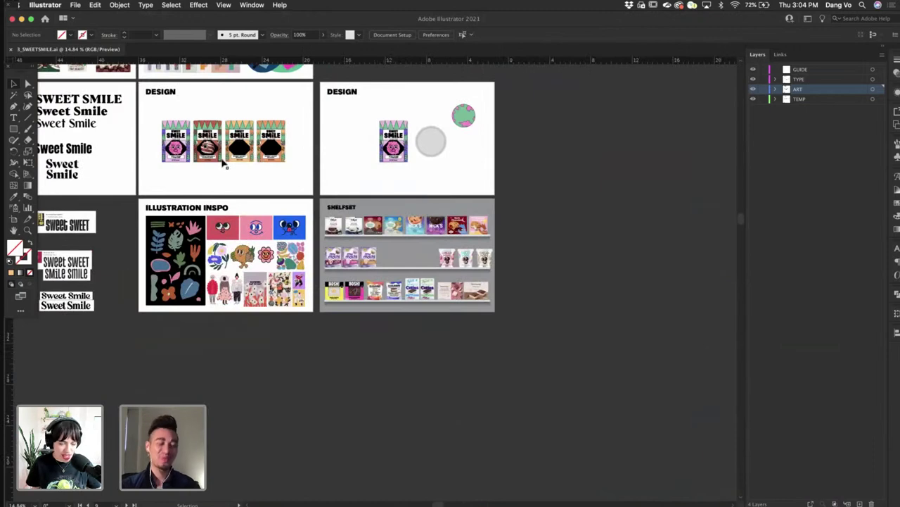
scroll(223, 163, "up", 3)
scroll(223, 163, "up", 3)
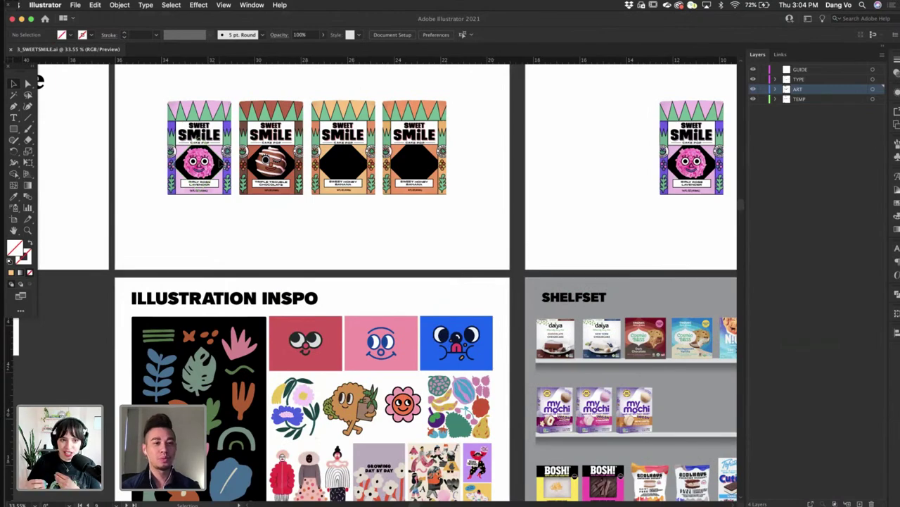
scroll(297, 213, "up", 6)
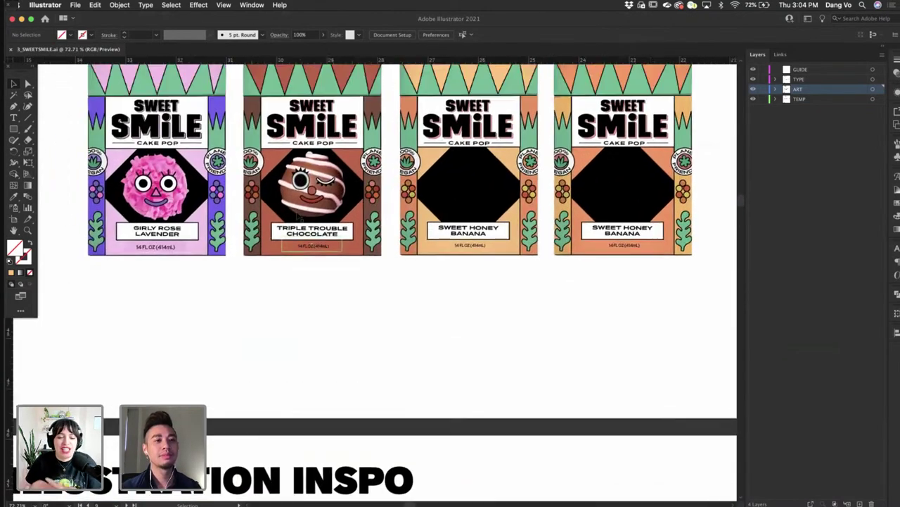
scroll(299, 214, "up", 1)
scroll(298, 215, "left", 1)
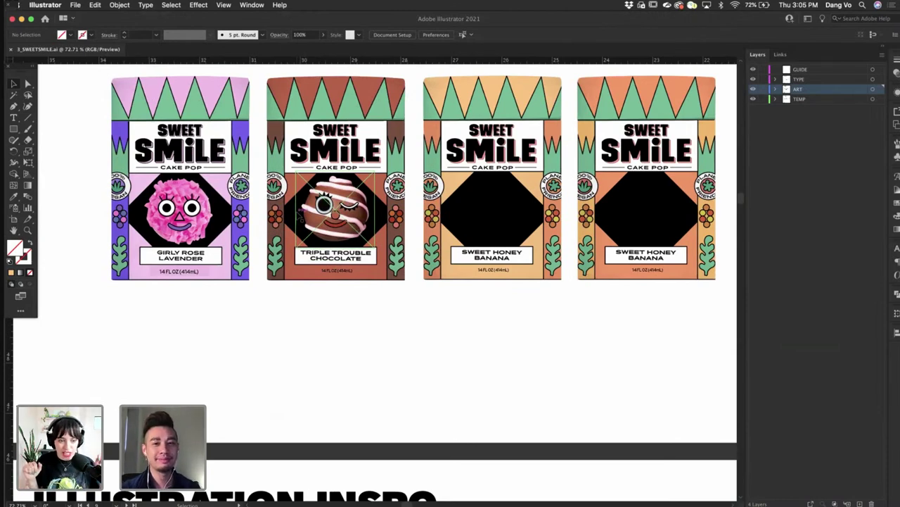
scroll(298, 215, "up", 1)
scroll(298, 215, "right", 1)
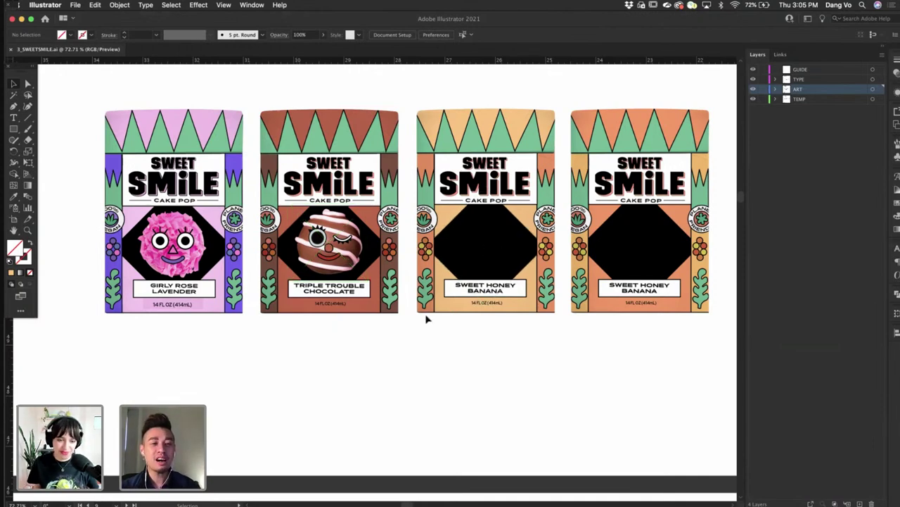
- Select the Sweet Honey Banana and Sweet Sour Blueberry cake pop images in the PRODUCT NAME list for copying
scroll(415, 335, "down", 3)
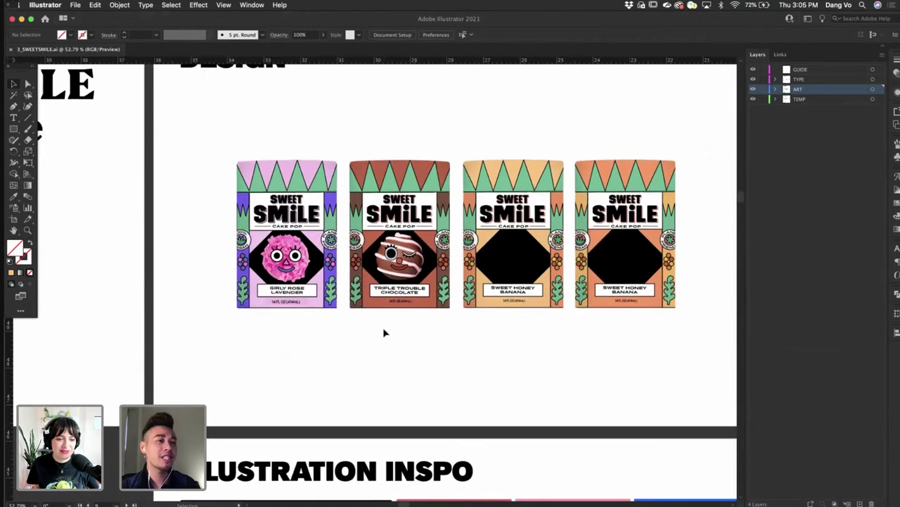
scroll(383, 330, "down", 2)
scroll(363, 277, "left", 5)
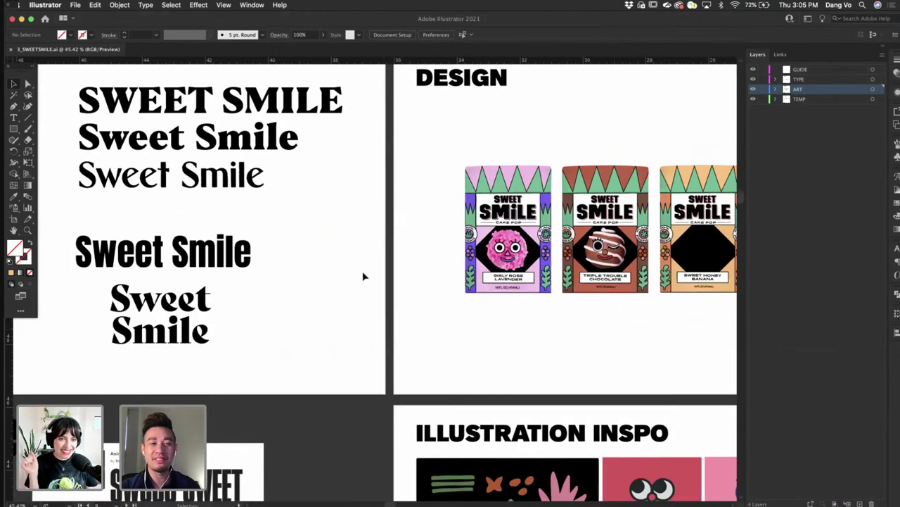
scroll(363, 276, "down", 1)
scroll(363, 275, "left", 10)
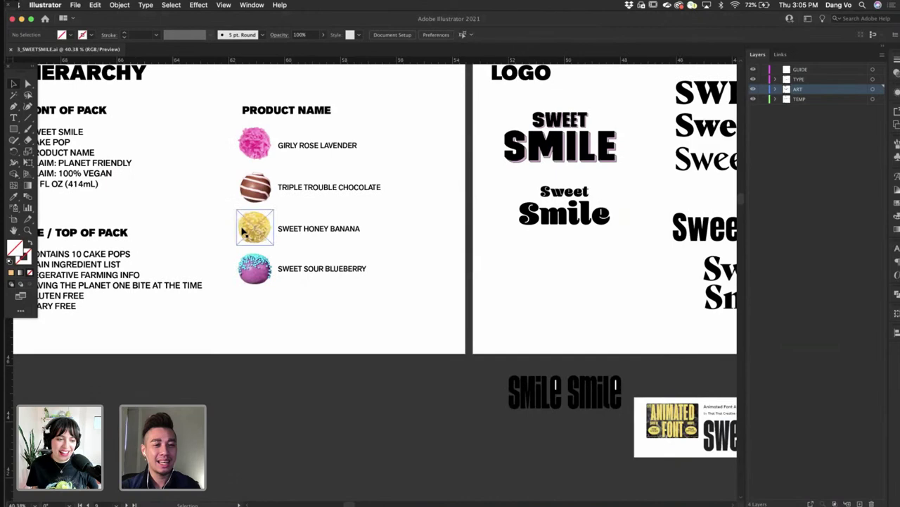
scroll(243, 232, "up", 8)
left_click(253, 238)
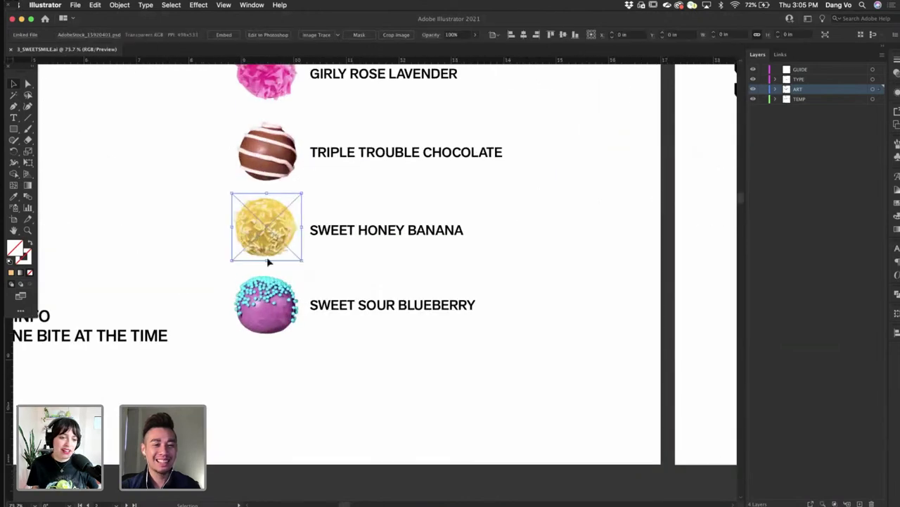
left_click(270, 299, "shift")
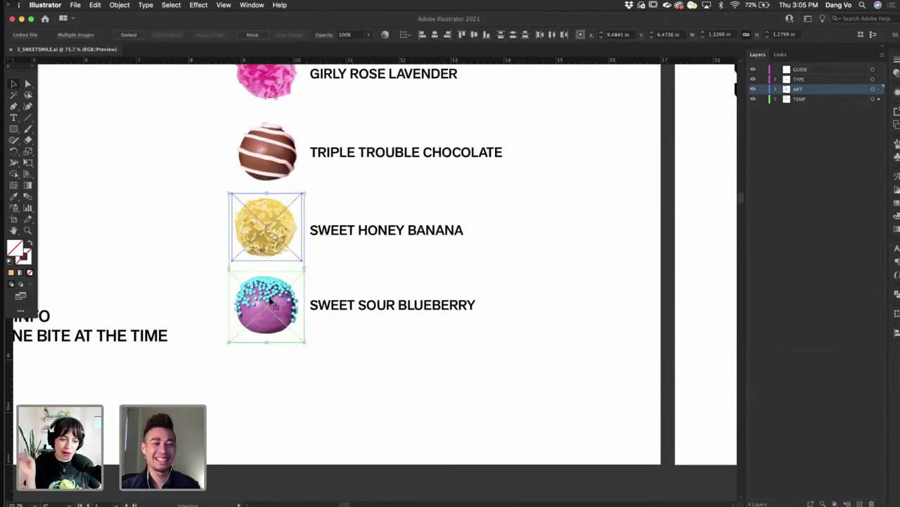
- Paste both cake pop images on the DESIGN artboard and place the yellow one in the third package's black window
scroll(271, 296, "down", 4)
scroll(475, 285, "right", 5)
scroll(476, 285, "down", 3)
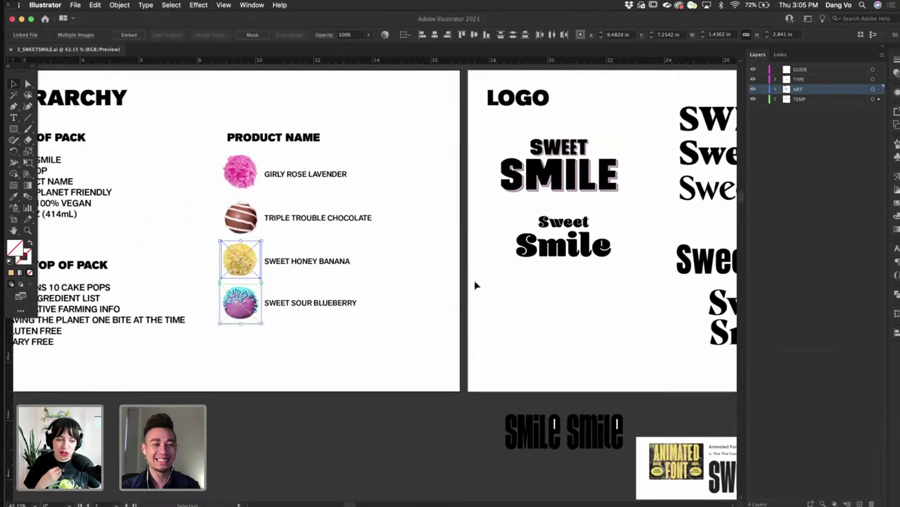
scroll(476, 285, "right", 5)
scroll(475, 285, "down", 5)
scroll(475, 285, "right", 2)
scroll(448, 316, "up", 6)
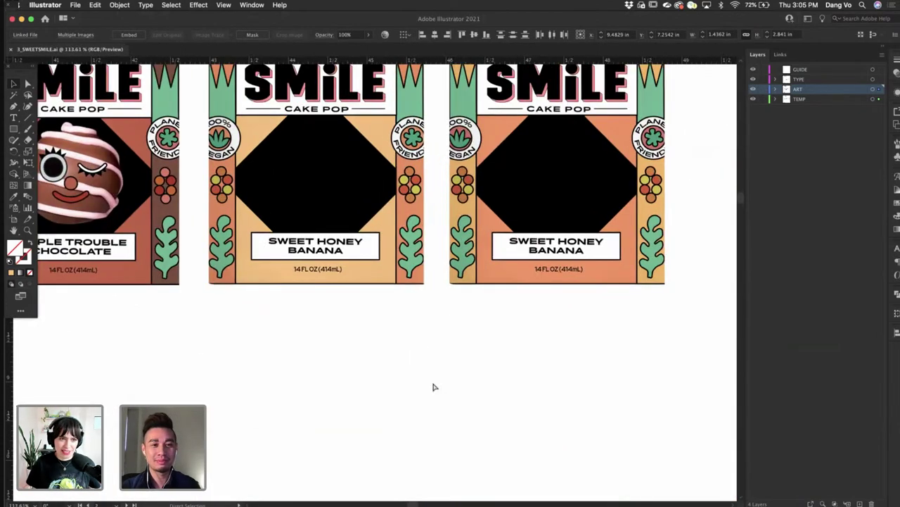
key("super+v")
left_click(307, 400)
left_click_drag(388, 215, 337, 170)
scroll(337, 170, "up", 3)
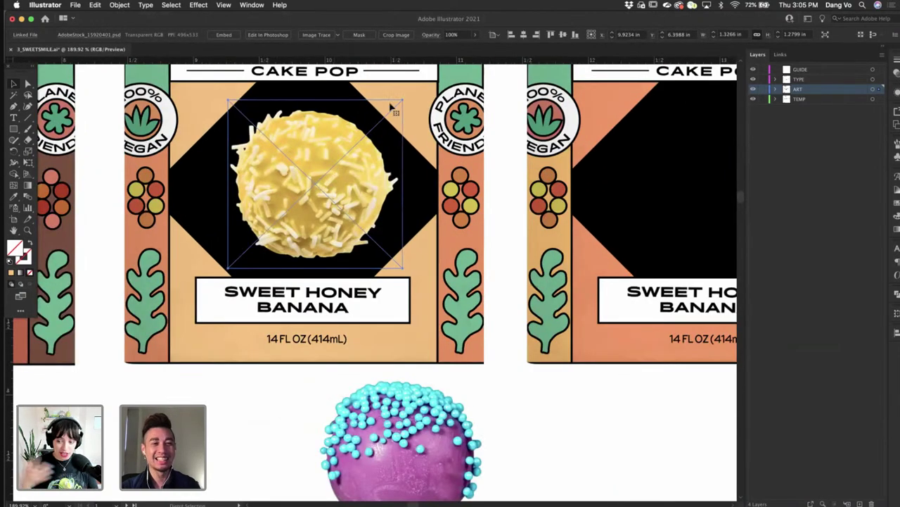
- Overlay a rotated copy of the yellow cake pop on the original for denser sprinkles and select both images
left_click_drag(407, 94, 325, 241)
left_click_drag(329, 191, 325, 198)
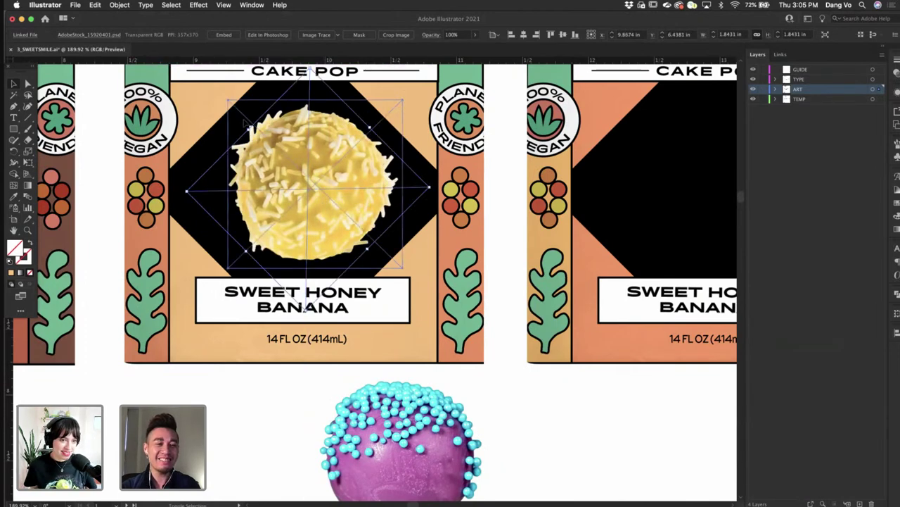
left_click(245, 124, "shift")
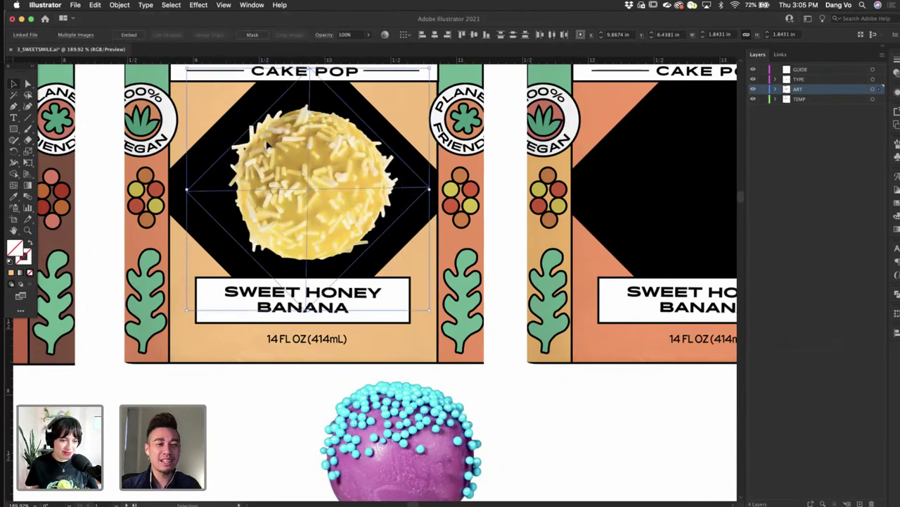
- Move the purple blueberry cake pop image into the black window of the fourth package
scroll(261, 144, "down", 5)
scroll(261, 143, "down", 2)
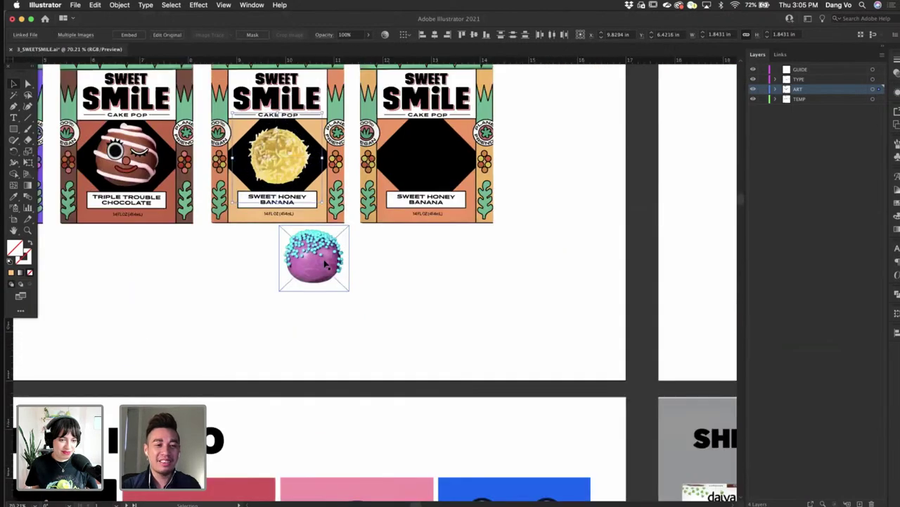
left_click_drag(310, 294, 423, 192)
- Copy the SWEET SOUR BLUEBERRY text from the PRODUCT NAME list and place it below the fourth package
scroll(419, 191, "left", 20)
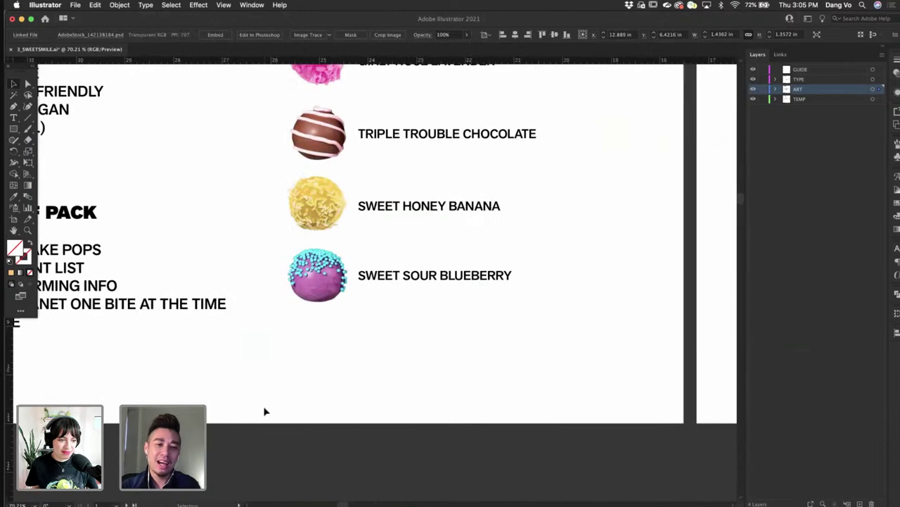
left_click(426, 282)
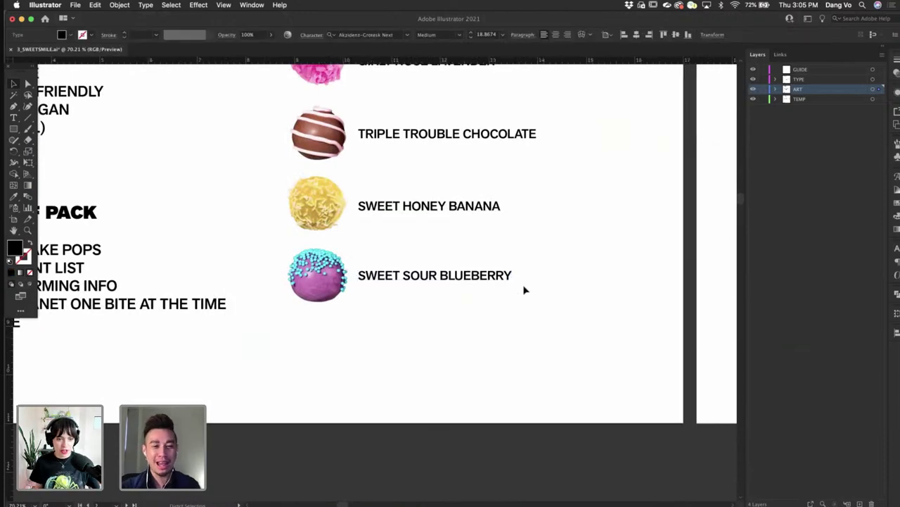
scroll(525, 290, "right", 15)
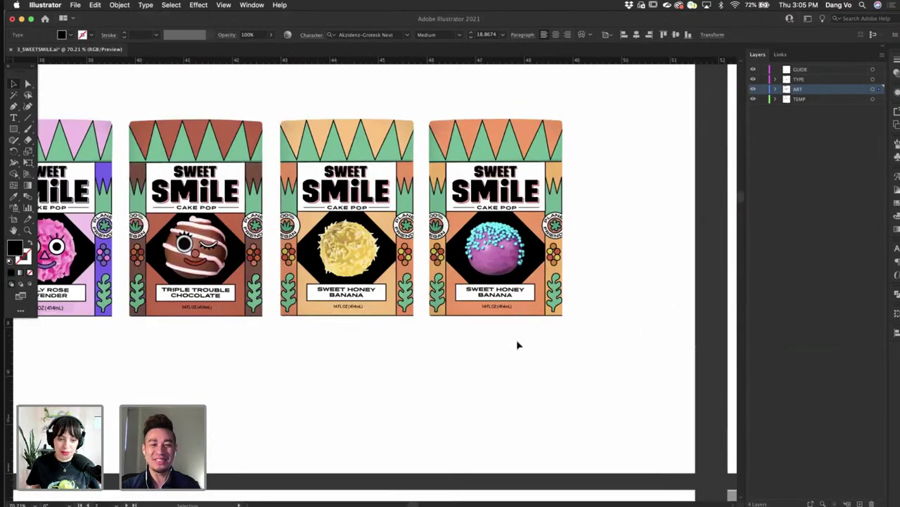
scroll(517, 345, "up", 5)
type("SWEET SOUR BLUEBERRY")
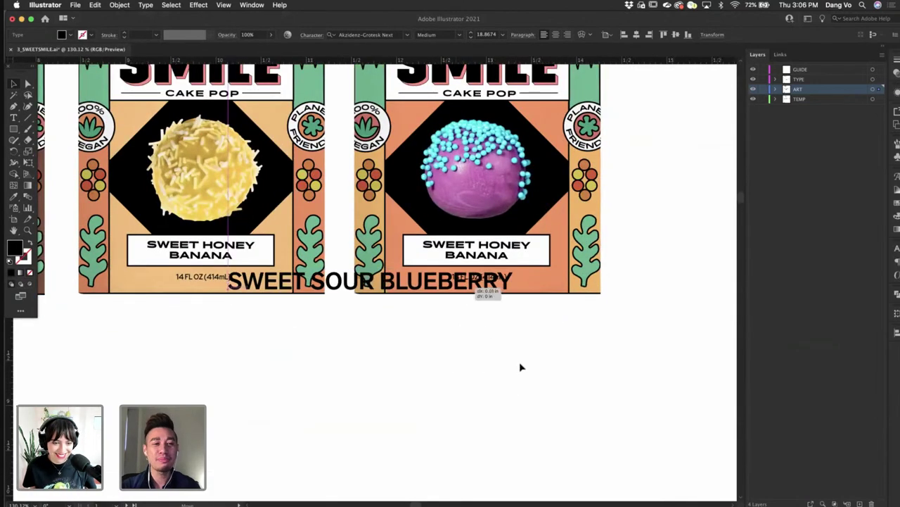
left_click_drag(521, 366, 520, 366)
scroll(361, 362, "left", 10)
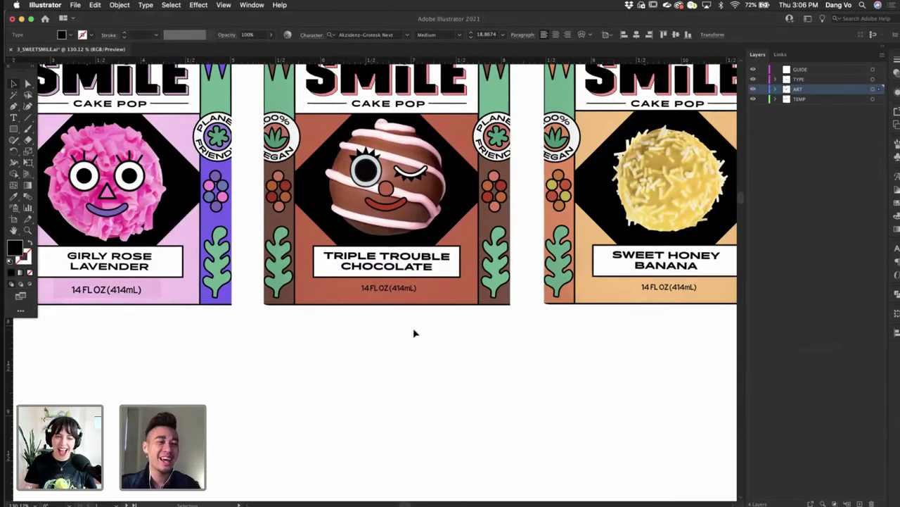
scroll(416, 333, "right", 10)
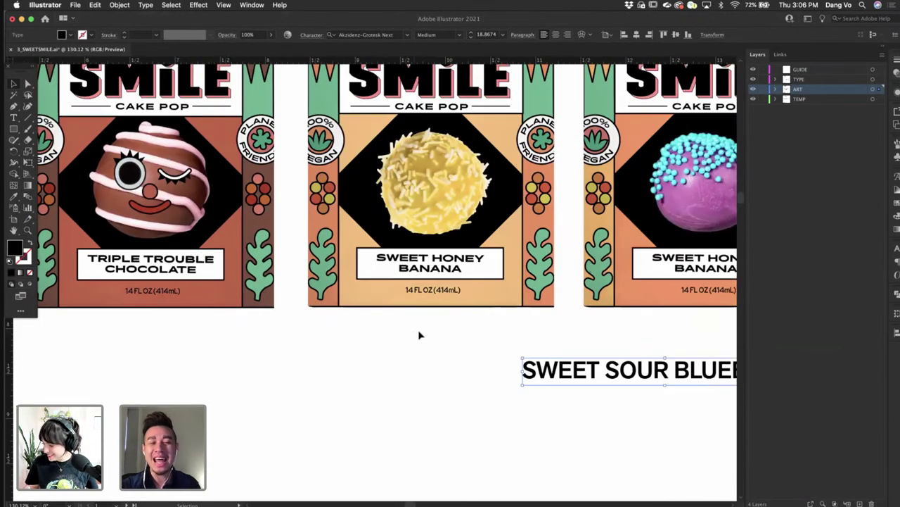
scroll(419, 335, "right", 5)
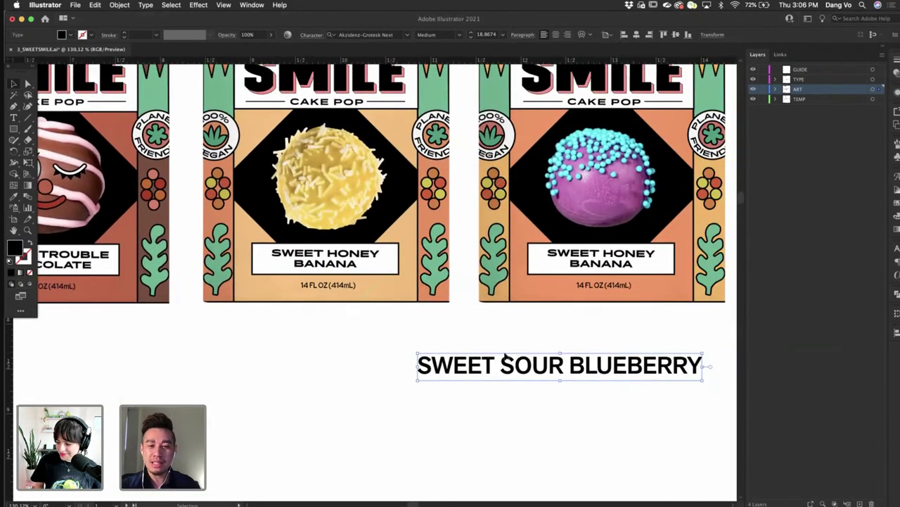
scroll(507, 358, "down", 2)
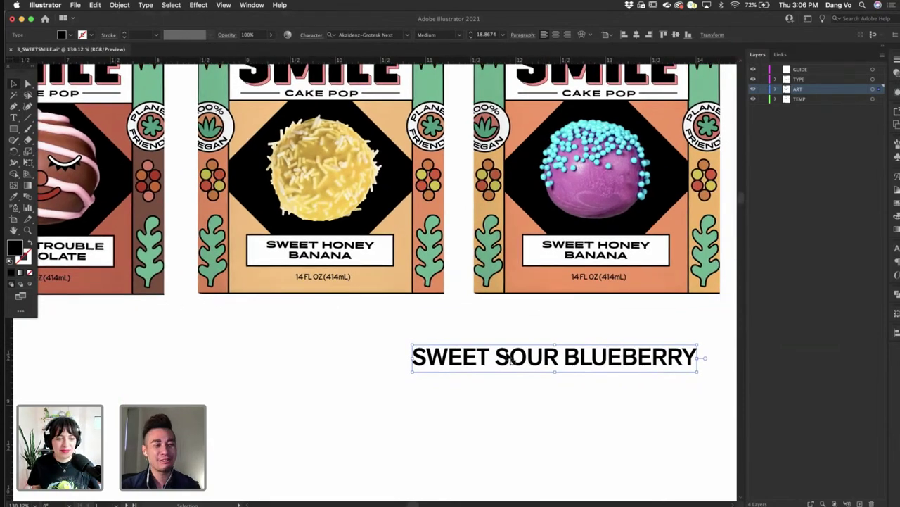
scroll(510, 359, "down", 5)
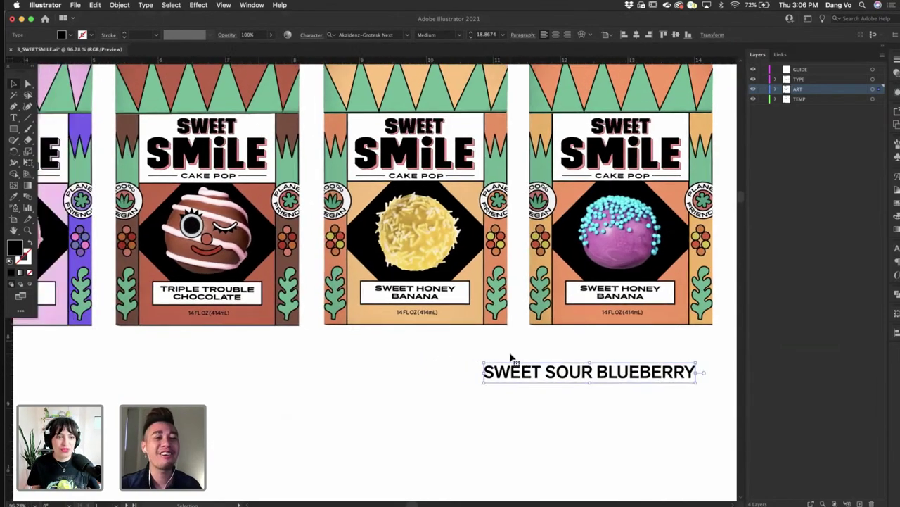
- Select the whole fourth package and start Recolor Artwork, placing its dialog clear of the package
scroll(512, 357, "left", 2)
scroll(512, 358, "right", 10)
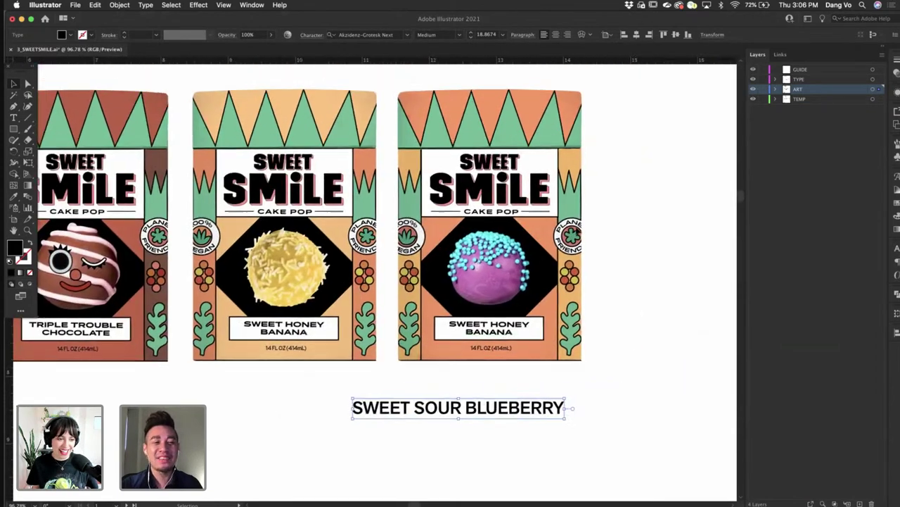
scroll(477, 201, "left", 2)
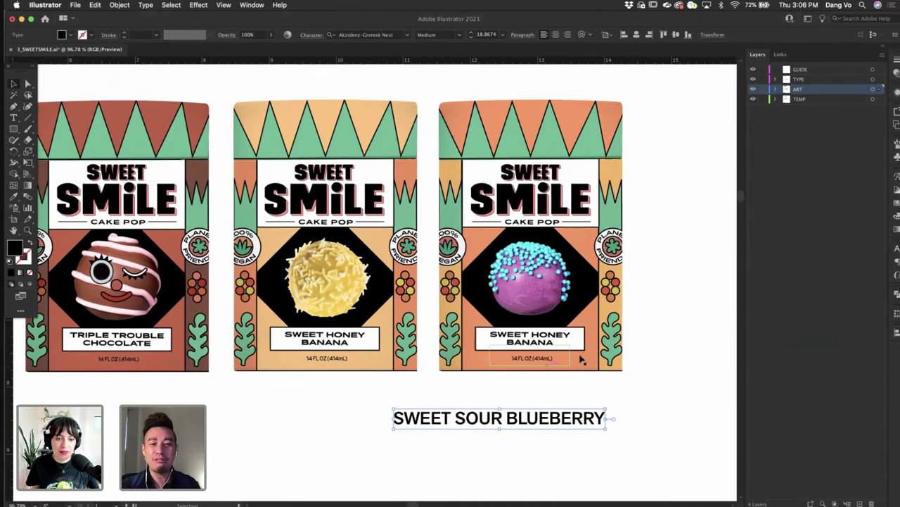
scroll(629, 255, "right", 3)
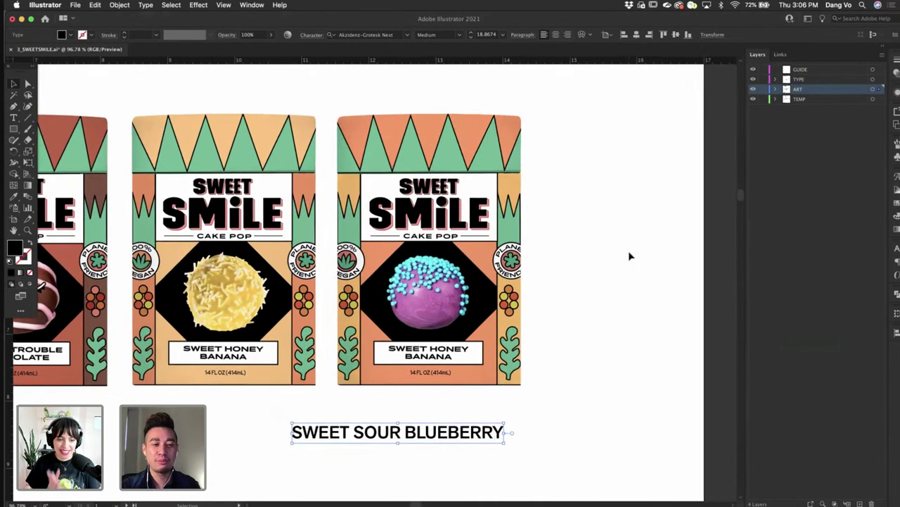
left_click(587, 115)
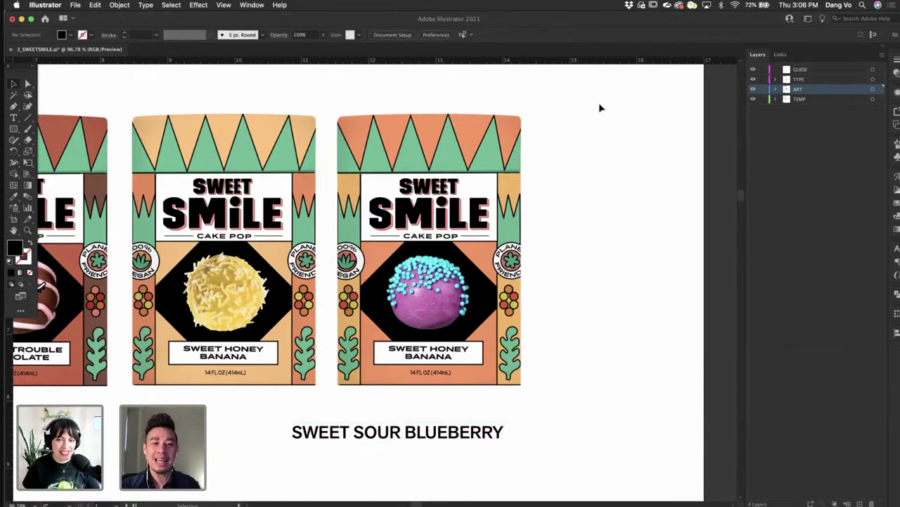
left_click_drag(600, 104, 328, 402)
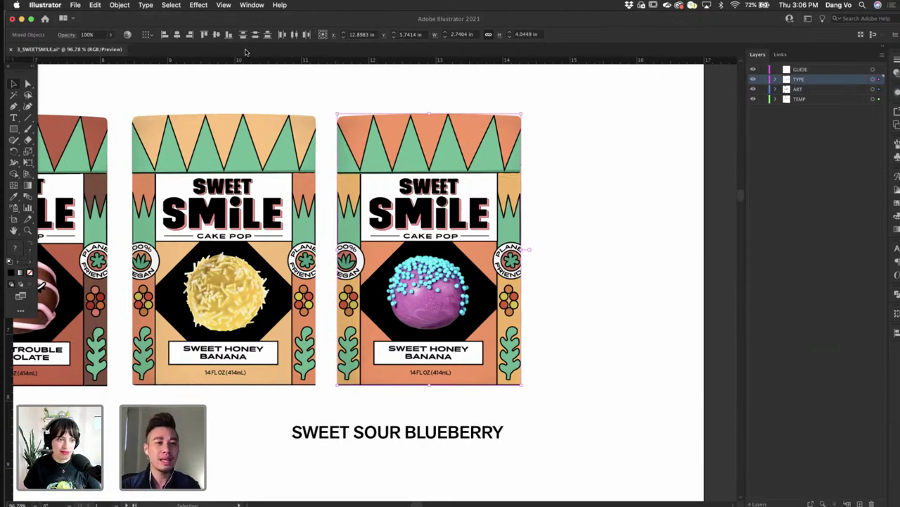
left_click(127, 34)
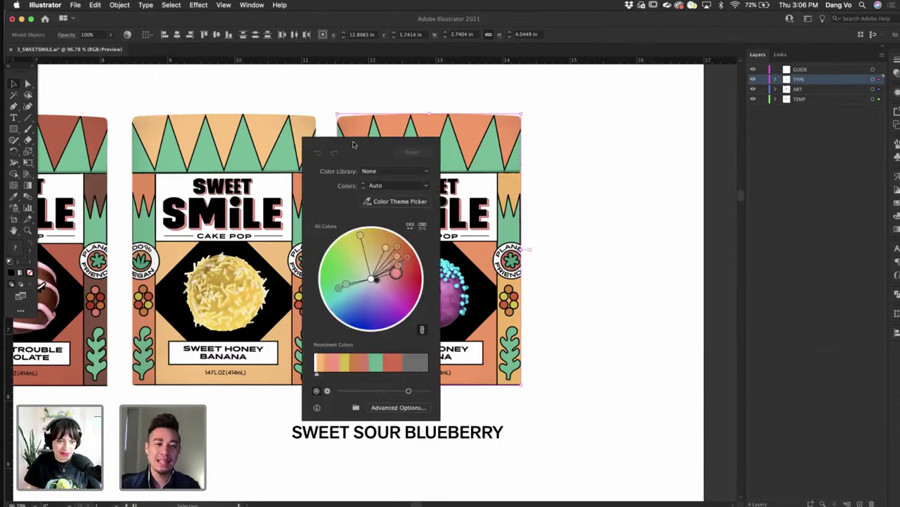
left_click_drag(353, 140, 588, 107)
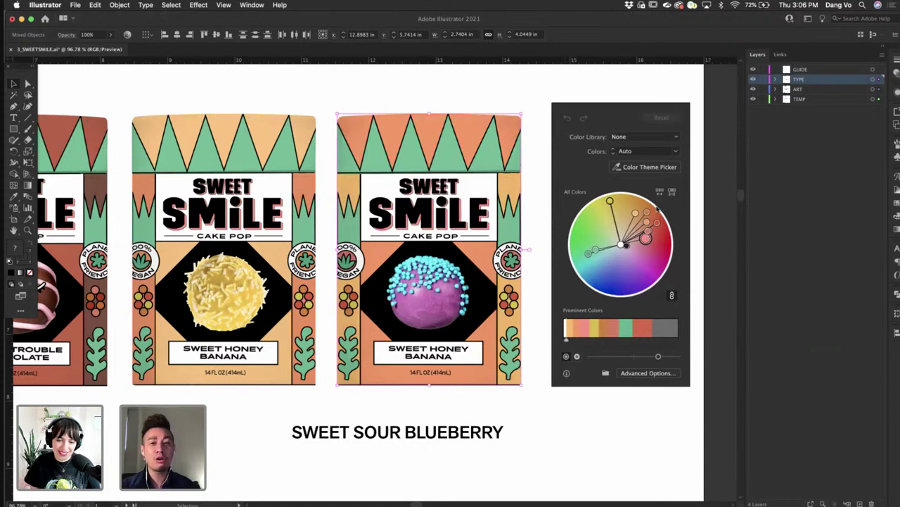
- Try shifting all linked colours of the fourth package together toward green on the colour wheel, and undo it
left_click_drag(650, 245, 589, 242)
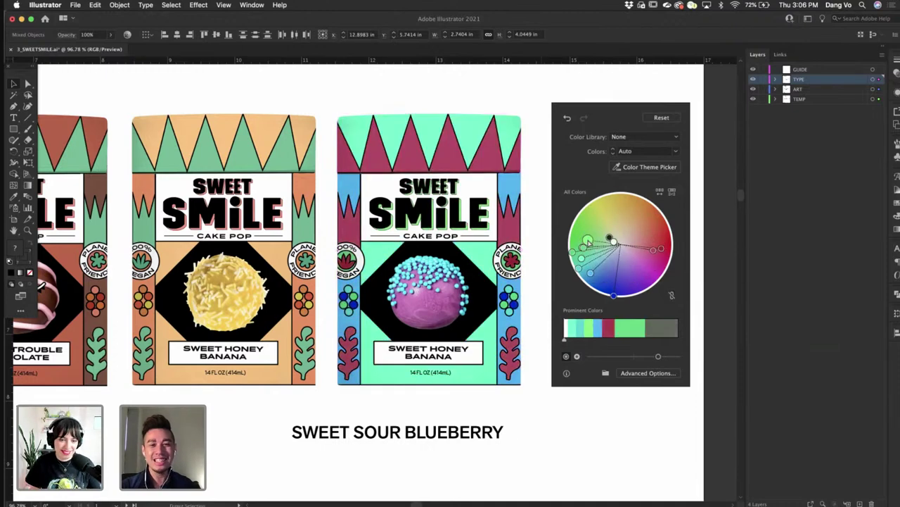
key("super+z")
key("super+z")
key("ctrl+z")
key("ctrl+z")
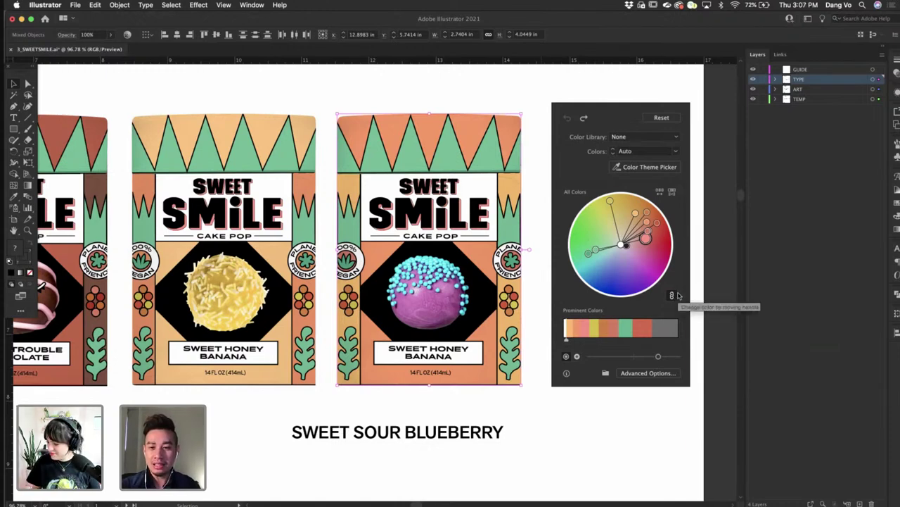
left_click(632, 136)
left_click(623, 125)
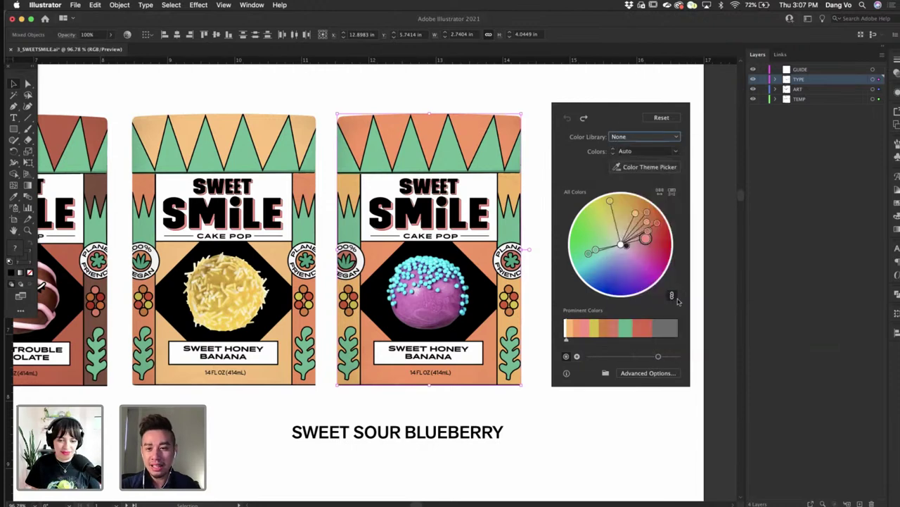
- Unlink the harmony colours and individually shift the package's orange to yellow and its side panels' yellow to blue-violet
left_click(672, 297)
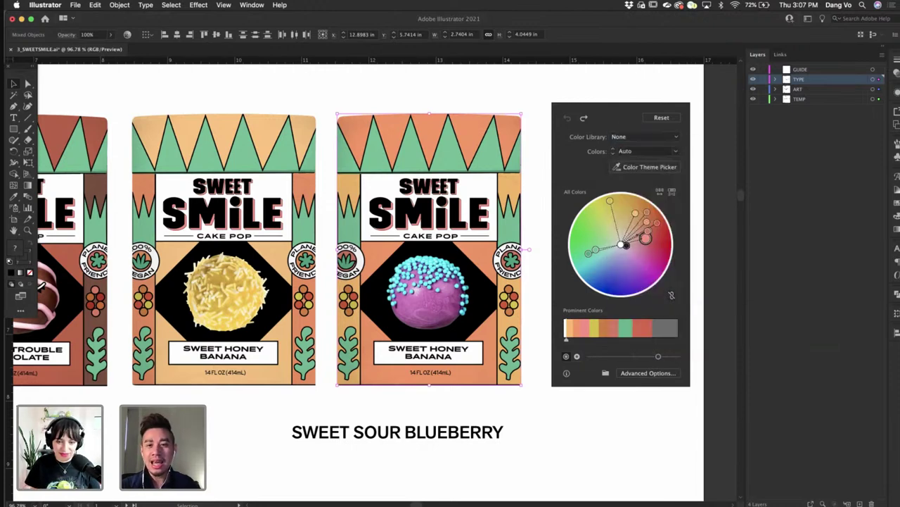
mouse_move(646, 220)
left_mouse_down()
mouse_move(630, 239)
mouse_move(635, 262)
mouse_move(623, 222)
mouse_move(642, 219)
mouse_move(635, 229)
mouse_move(640, 217)
mouse_move(643, 231)
mouse_move(615, 219)
mouse_move(649, 232)
mouse_move(654, 222)
left_mouse_up()
left_click_drag(635, 255, 615, 274)
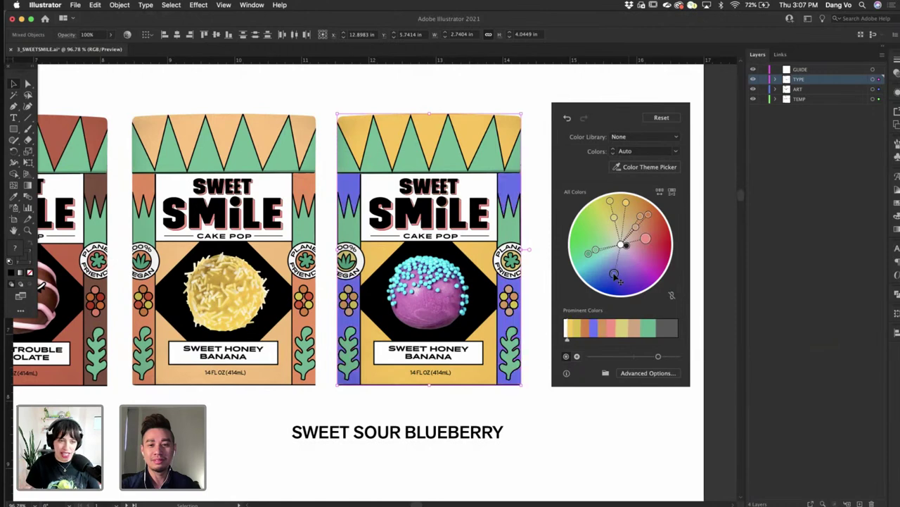
left_click(639, 325)
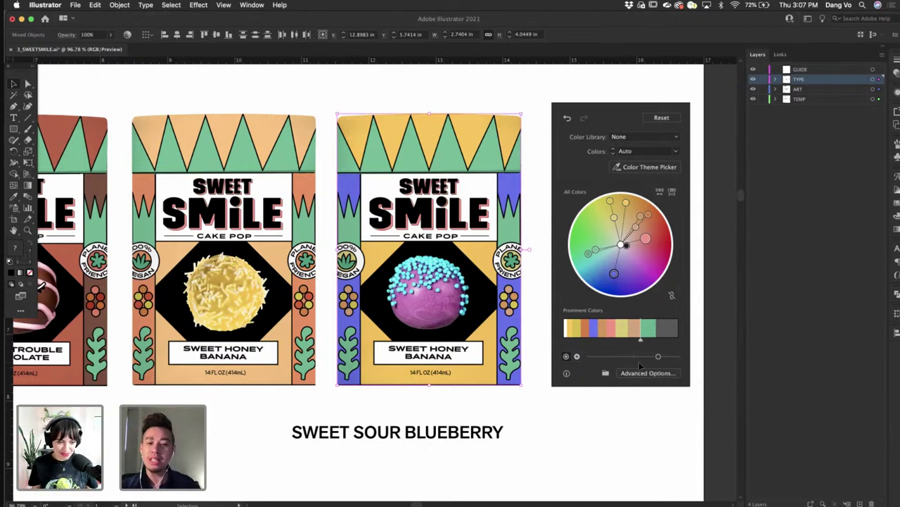
- In the advanced recolour options, change the main background's light orange to pale blue with H 196, S 38, B 95
left_click(640, 373)
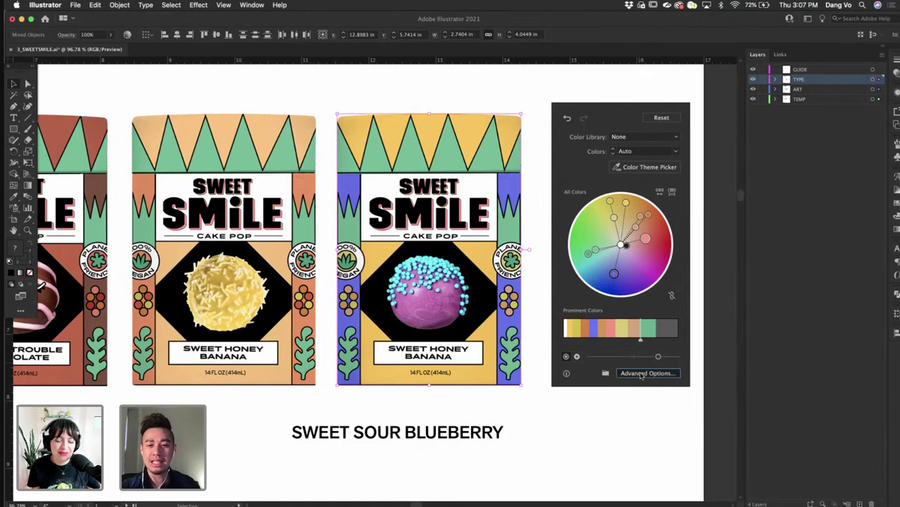
left_click_drag(522, 98, 627, 93)
mouse_move(713, 204)
left_mouse_down()
mouse_move(713, 239)
mouse_move(712, 201)
left_mouse_up()
left_click(554, 174)
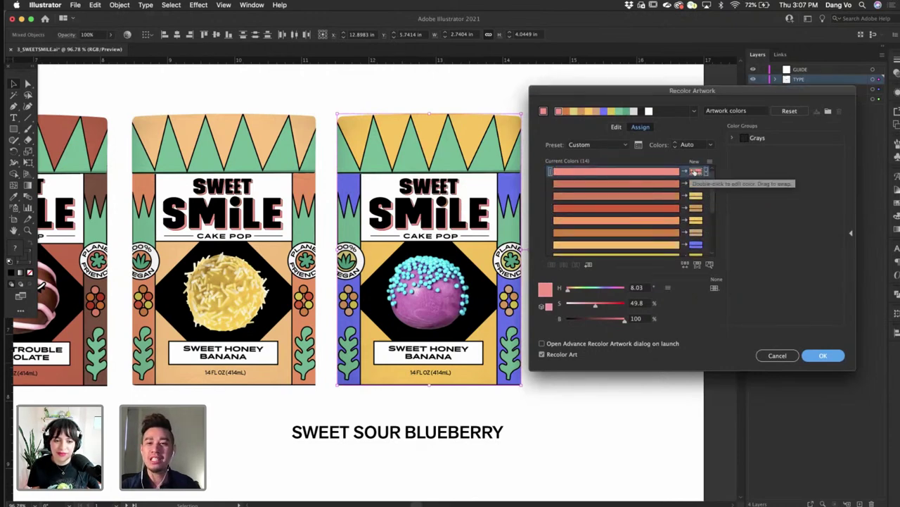
left_click(691, 247)
left_click(696, 221)
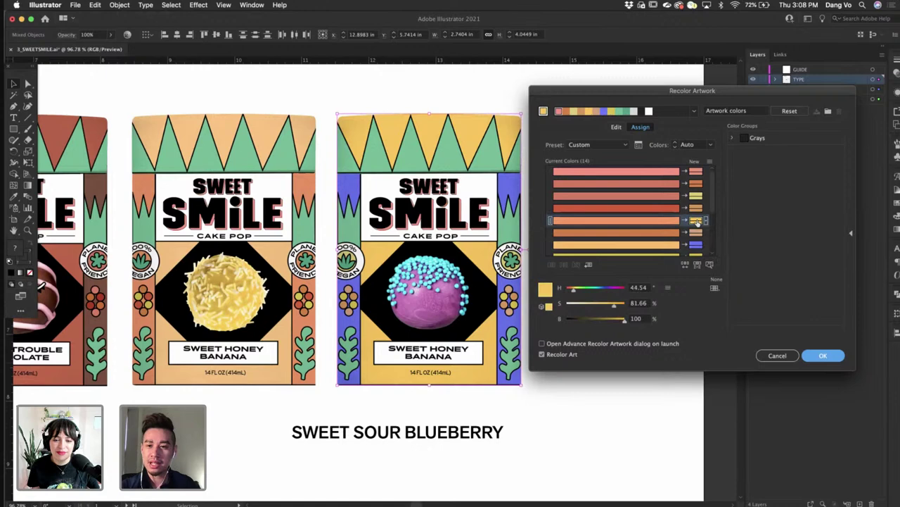
left_click_drag(574, 292, 612, 321)
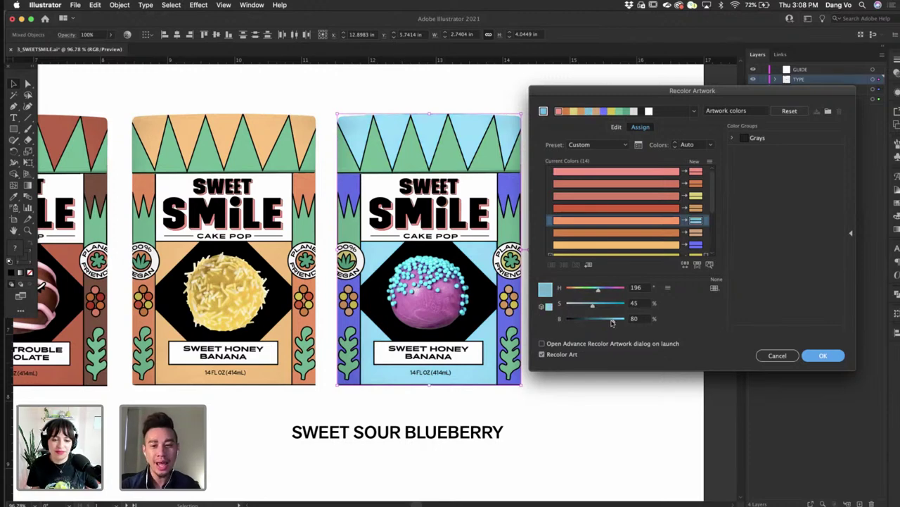
left_click_drag(614, 321, 619, 320)
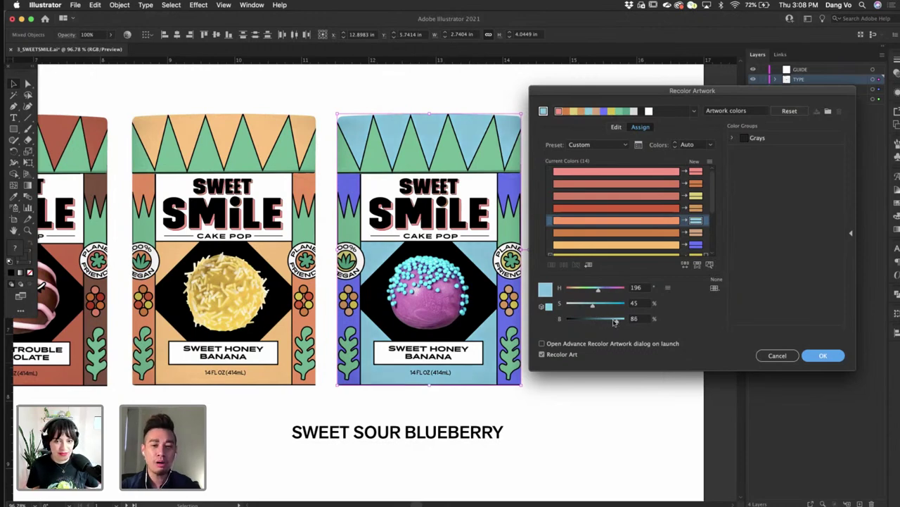
left_click_drag(617, 321, 589, 306)
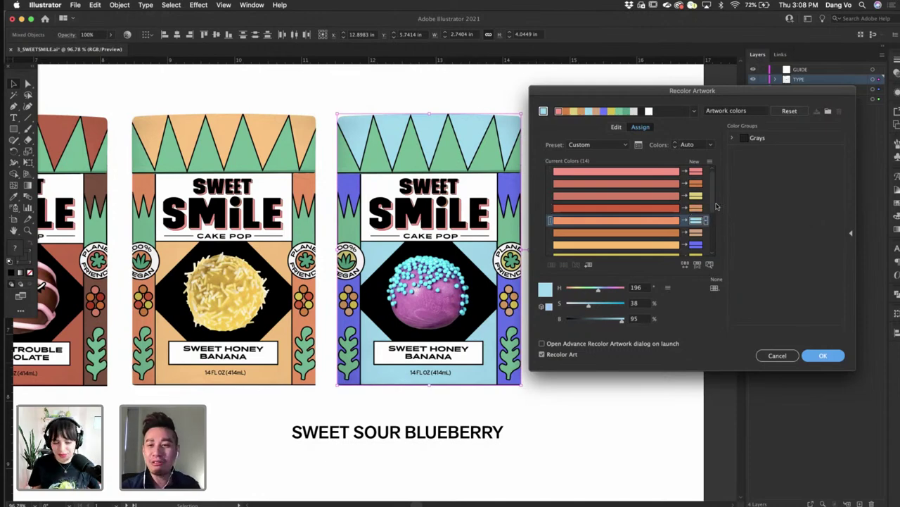
- Set the pink logo shadow's hue to 219 and the side panels' blue saturation to 67%
mouse_move(713, 206)
left_mouse_down()
mouse_move(712, 242)
mouse_move(713, 191)
left_mouse_up()
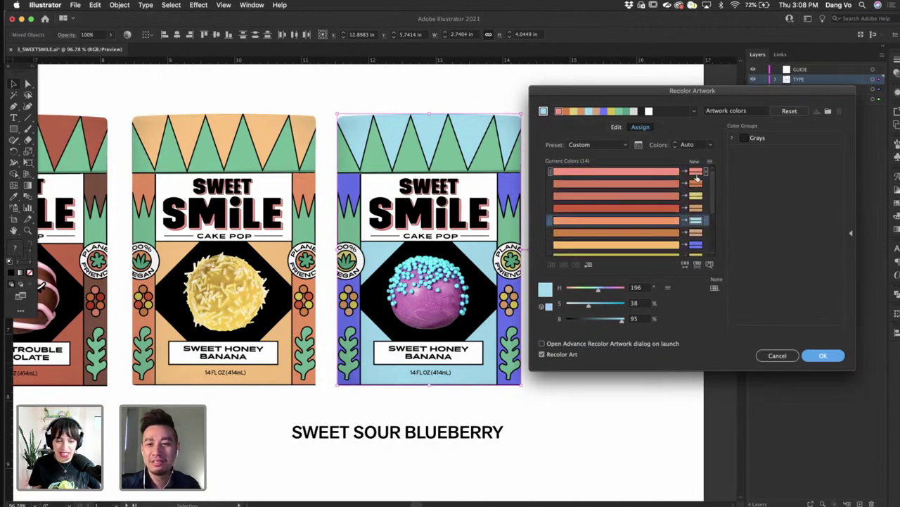
left_click(696, 176)
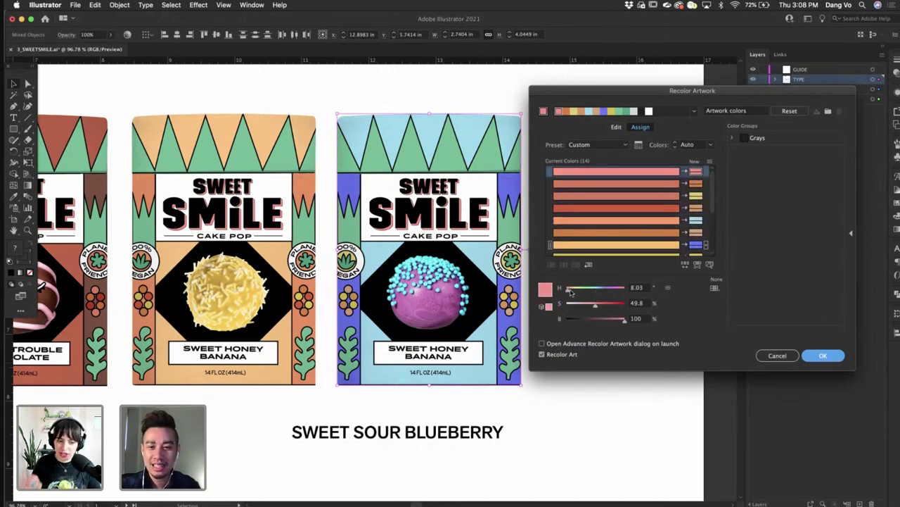
left_click_drag(572, 292, 605, 293)
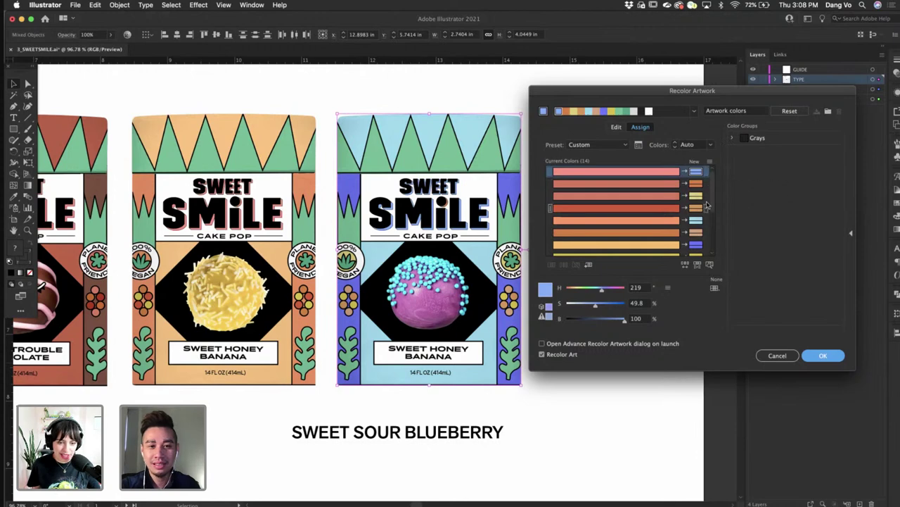
scroll(713, 229, "down", 2)
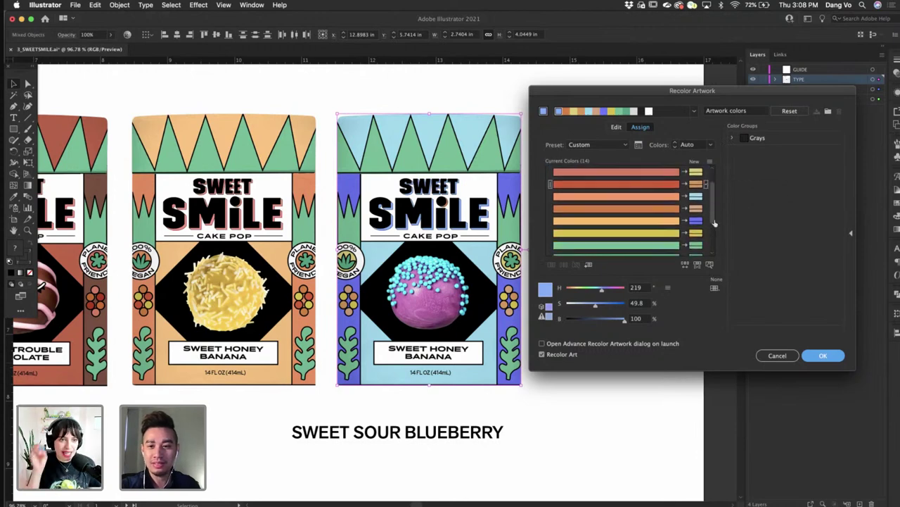
left_click(694, 221)
left_click_drag(600, 308, 606, 308)
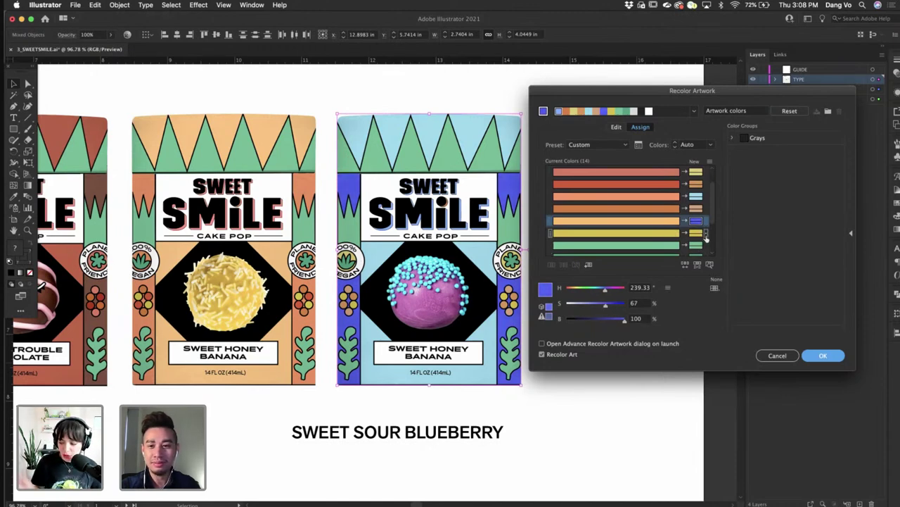
- Recolour the berry accents by setting the yellow's hue to 194 and the darker orange's hue to 264
scroll(705, 239, "down", 2)
left_click(696, 203)
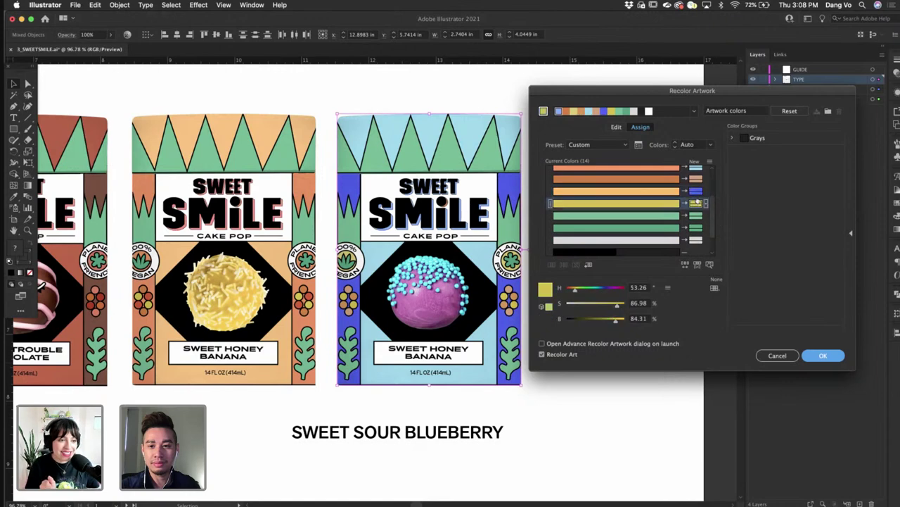
left_click_drag(575, 292, 597, 292)
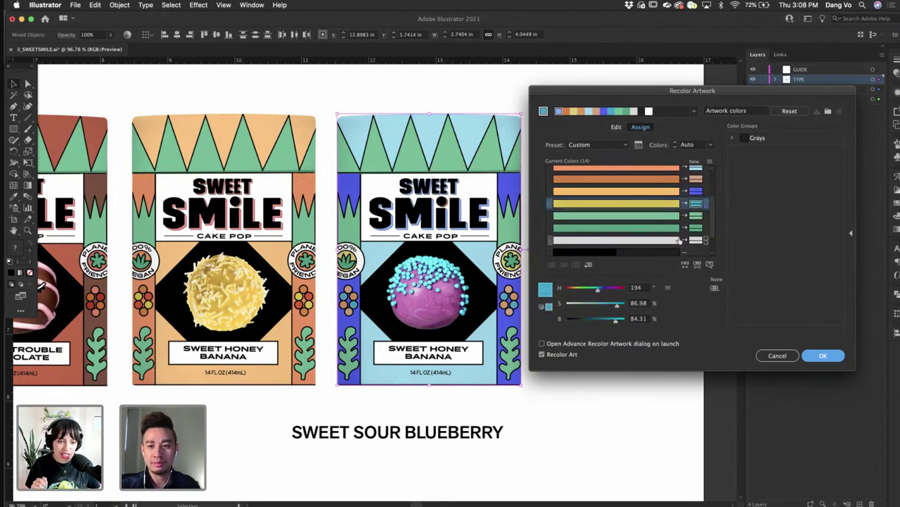
scroll(696, 215, "up", 1)
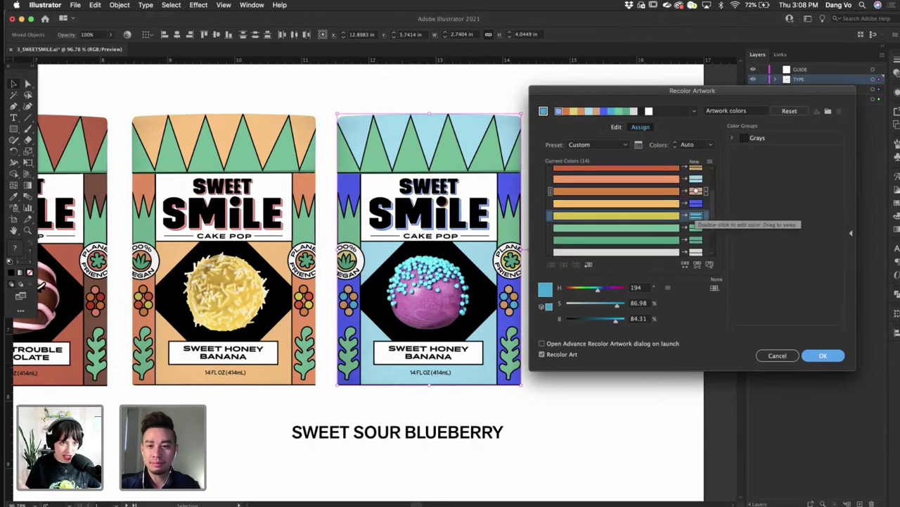
left_click(696, 191)
left_click_drag(571, 293, 609, 291)
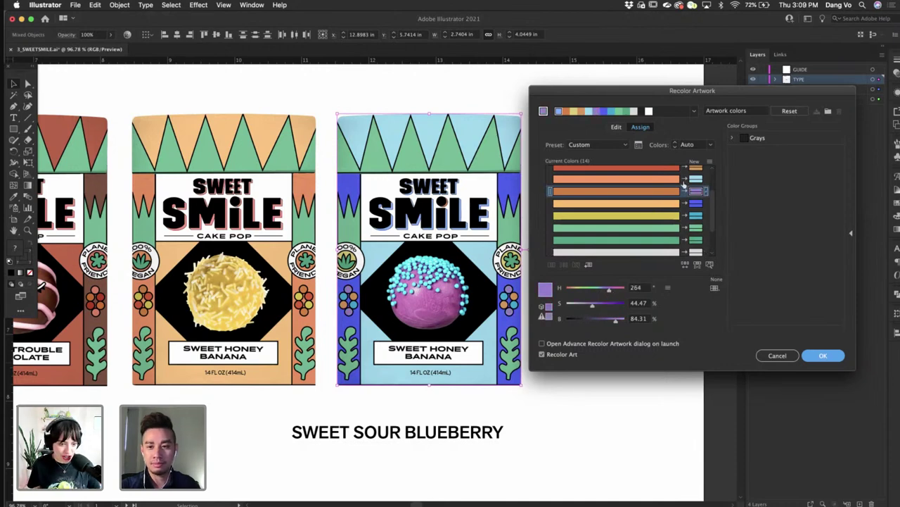
- Change the red colour to deep blue with H 239, S 76, B 100 and apply the recolouring to the package
scroll(687, 183, "up", 3)
left_click(696, 204)
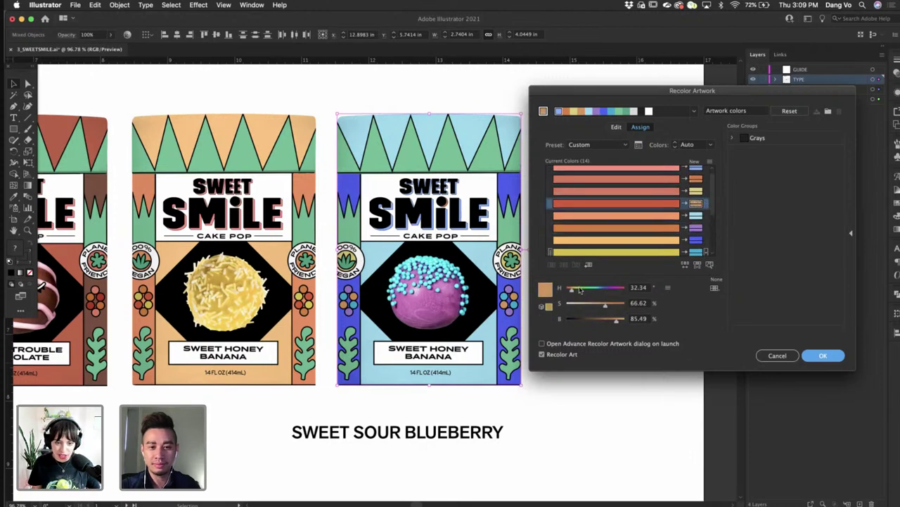
mouse_move(580, 290)
left_mouse_down()
mouse_move(605, 289)
mouse_move(602, 319)
mouse_move(611, 319)
mouse_move(598, 290)
mouse_move(589, 290)
mouse_move(591, 302)
left_mouse_up()
left_click(605, 289)
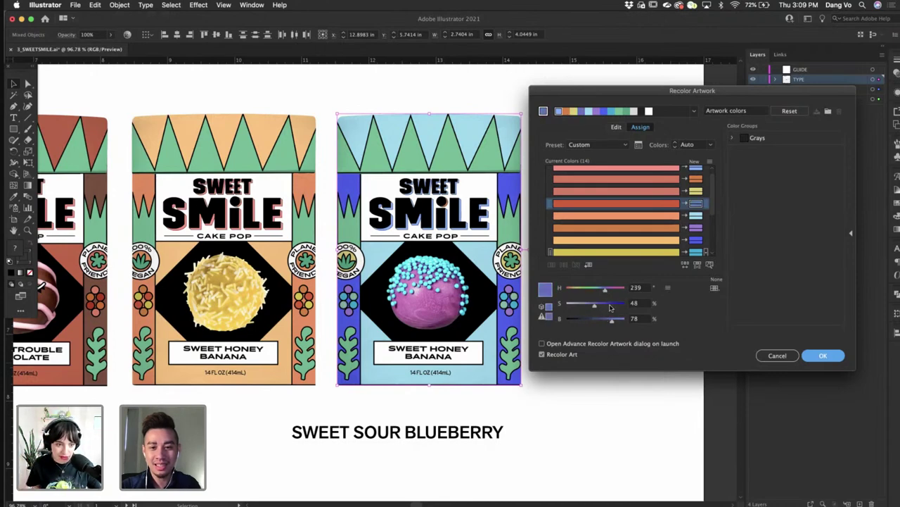
left_click(610, 303)
mouse_move(610, 304)
left_mouse_down()
mouse_move(633, 325)
mouse_move(612, 308)
left_mouse_up()
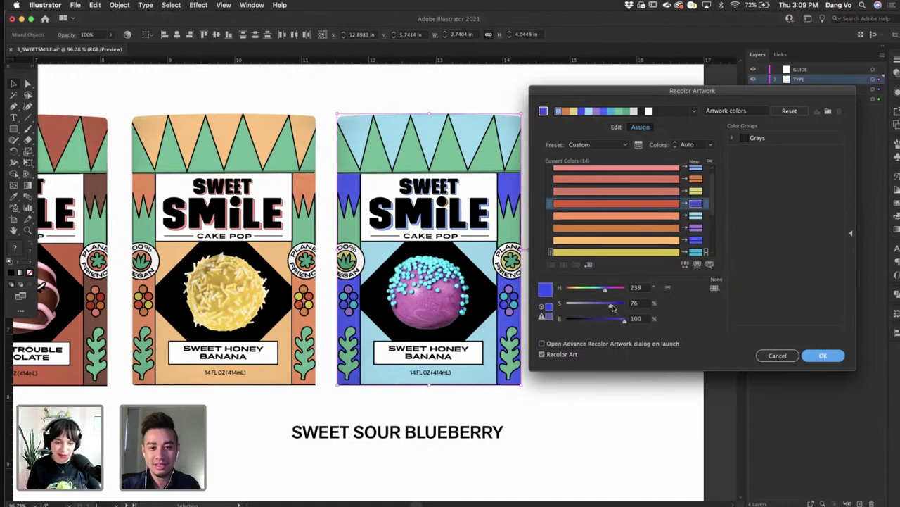
left_click(822, 355)
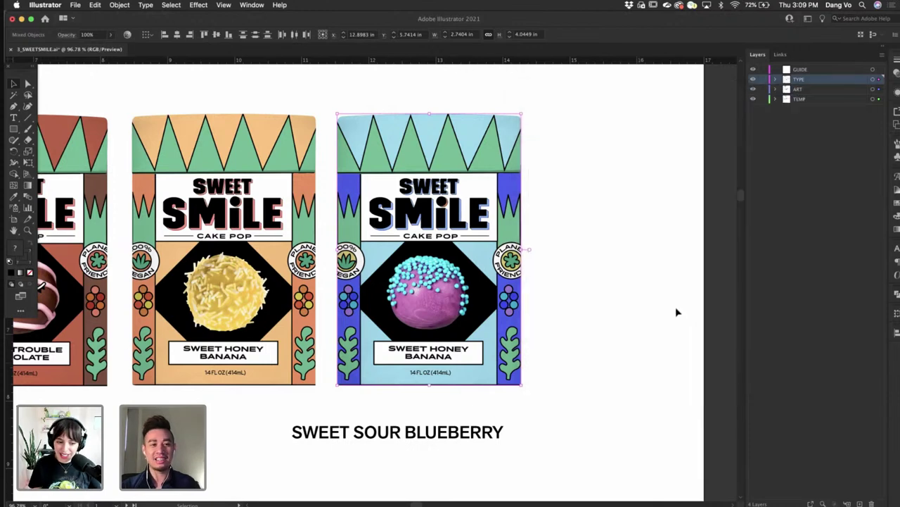
- Recolour the orange shadow behind the "i" dot in the blue package's SMiLE logo with the periwinkle blue sampled from the lettering shadow
left_click(603, 300)
scroll(603, 300, "up", 4)
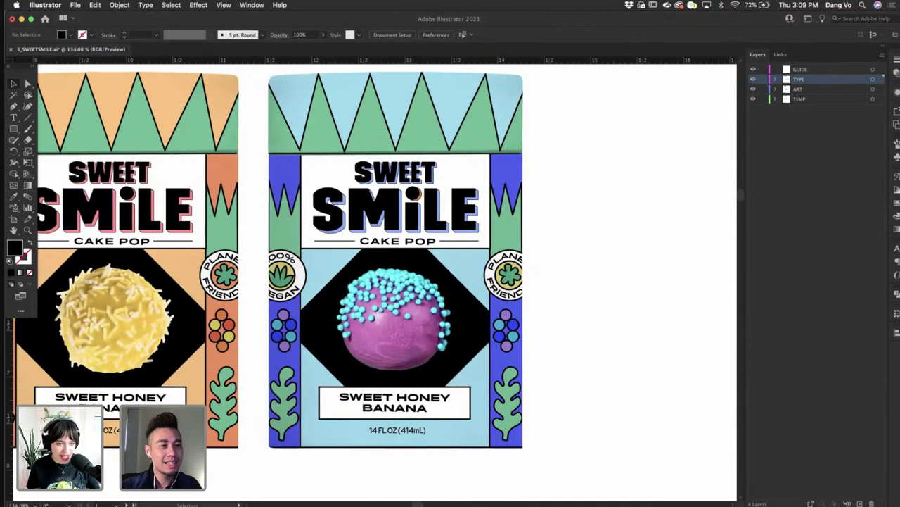
left_click(14, 198)
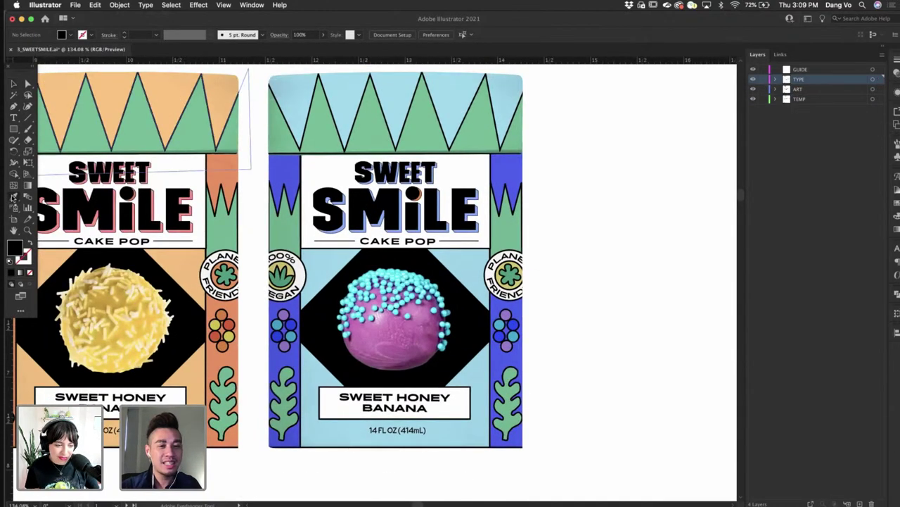
scroll(312, 196, "up", 6)
left_click(372, 257)
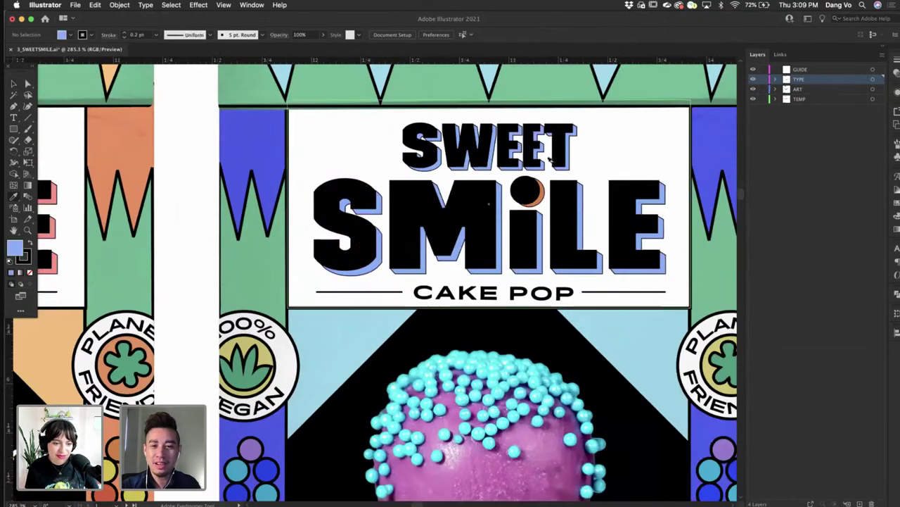
left_click(541, 191, "alt")
scroll(492, 211, "down", 1)
scroll(493, 211, "down", 2)
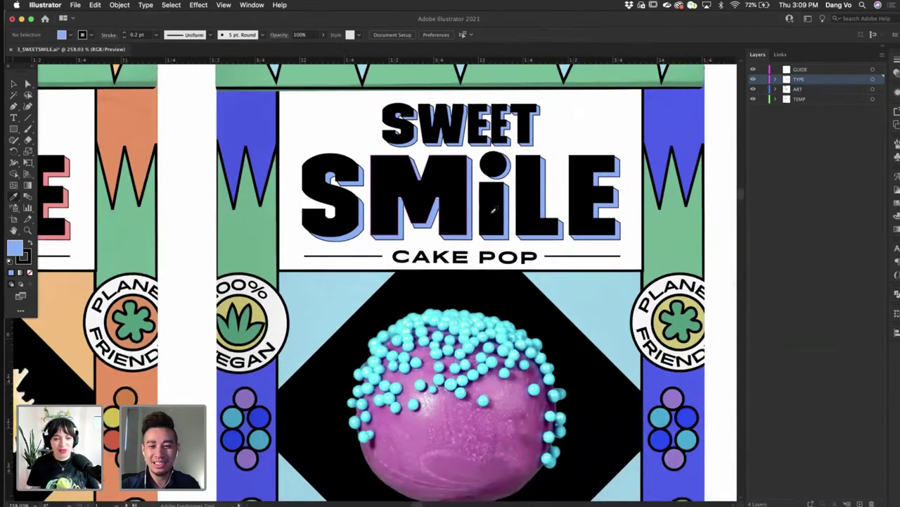
- Sample the deep blue of the berry accents and fill the inner circles of the vegan and planet friendly badges with it on the fourth package
scroll(494, 209, "down", 3)
scroll(345, 317, "left", 3)
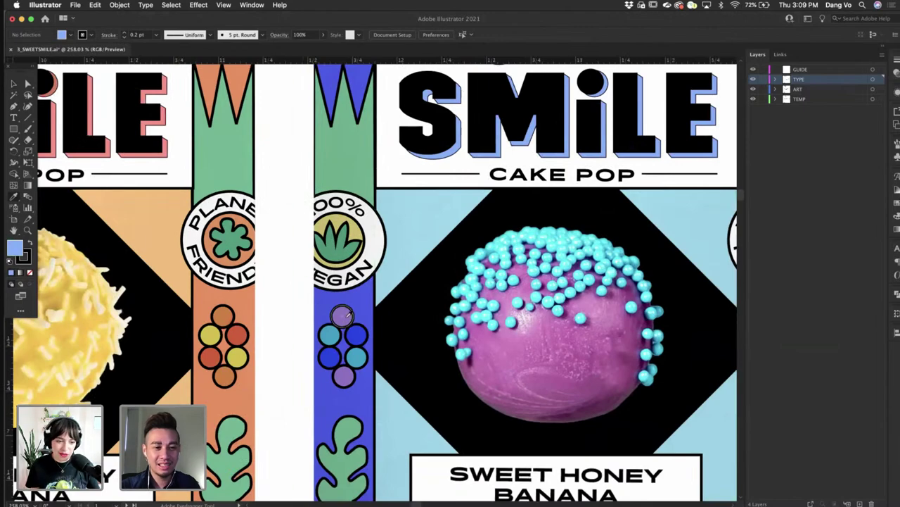
left_click(356, 331)
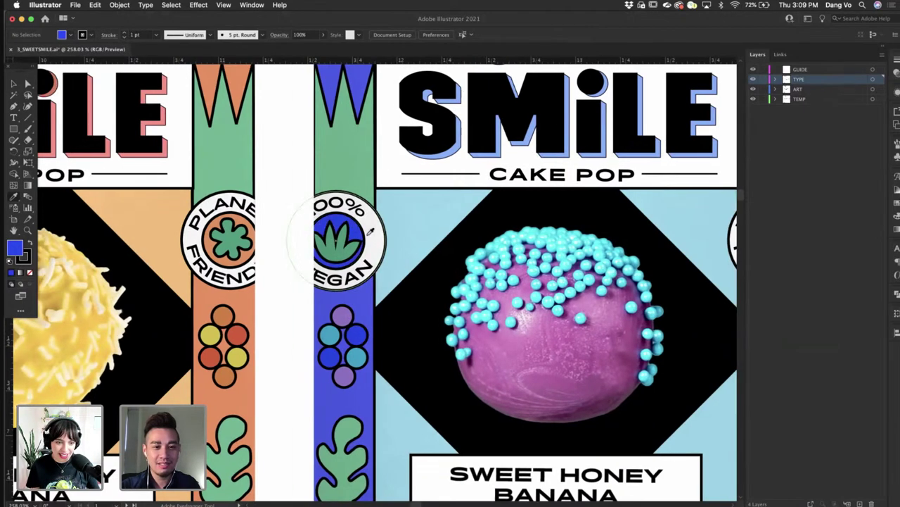
scroll(344, 239, "right", 8)
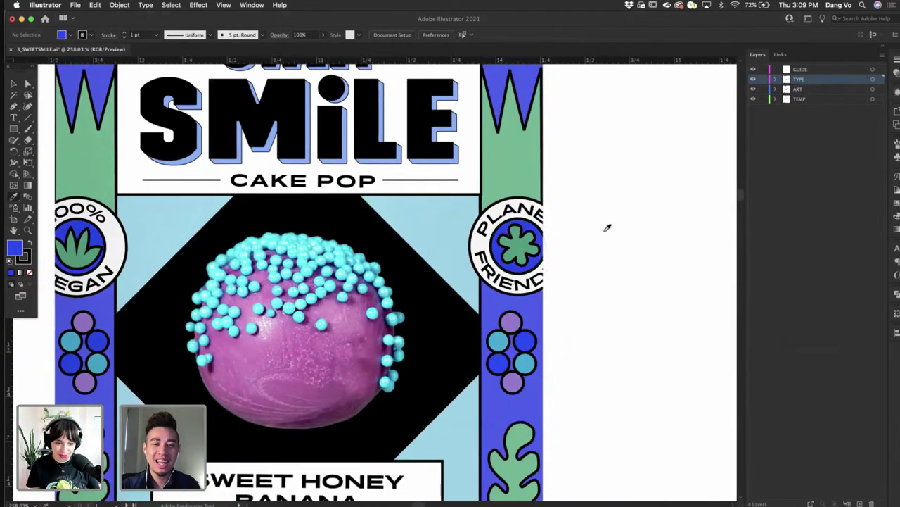
scroll(607, 227, "down", 5)
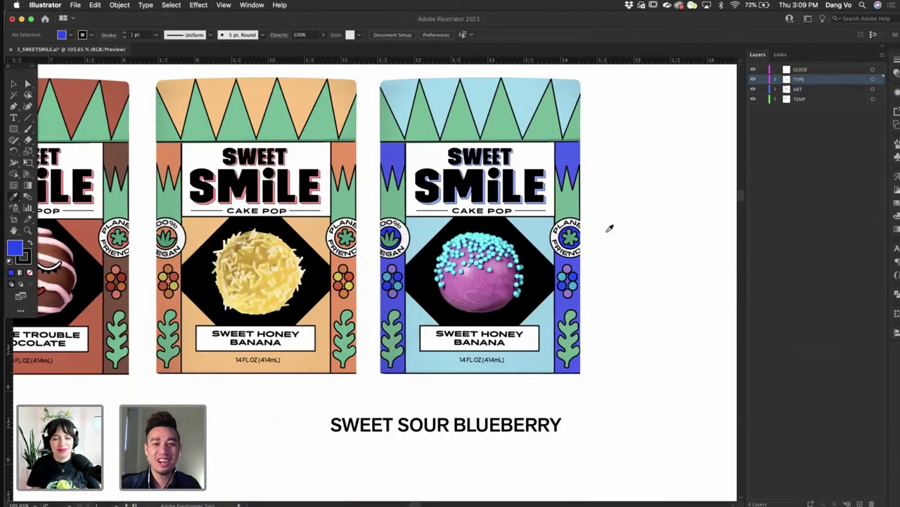
scroll(591, 197, "left", 1)
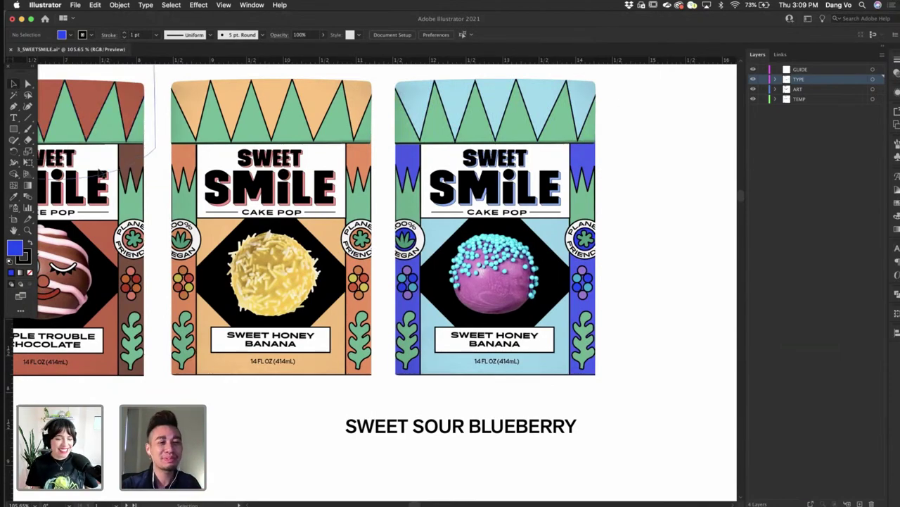
- Examine the faces on the lavender and chocolate cake pops as reference for the plain Sweet Honey Banana one
scroll(241, 368, "left", 3)
scroll(281, 365, "up", 3)
left_click(413, 235)
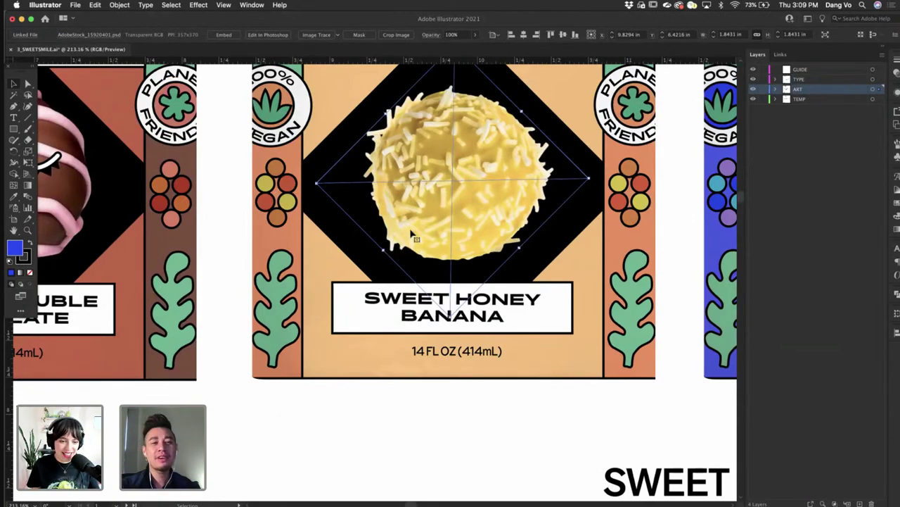
scroll(431, 250, "down", 3)
scroll(431, 250, "left", 2)
scroll(433, 250, "down", 2)
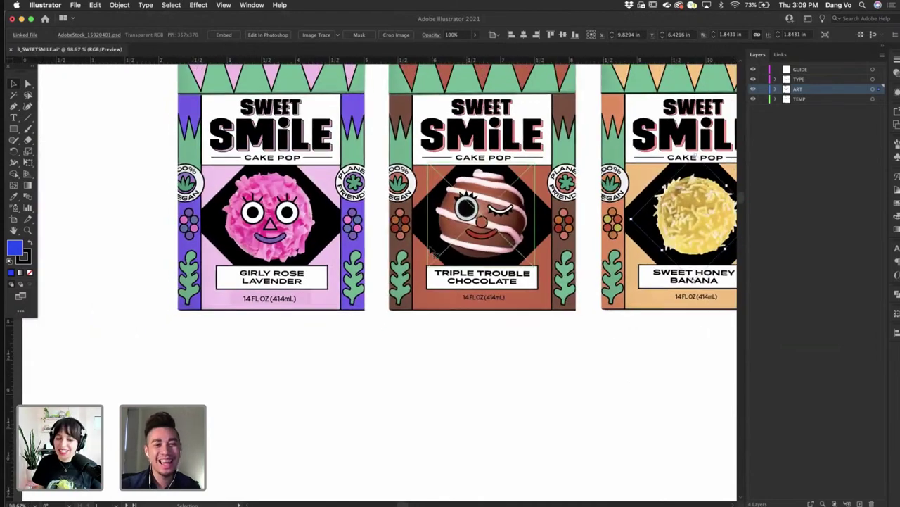
scroll(492, 252, "right", 3)
scroll(339, 172, "up", 5)
scroll(339, 172, "right", 5)
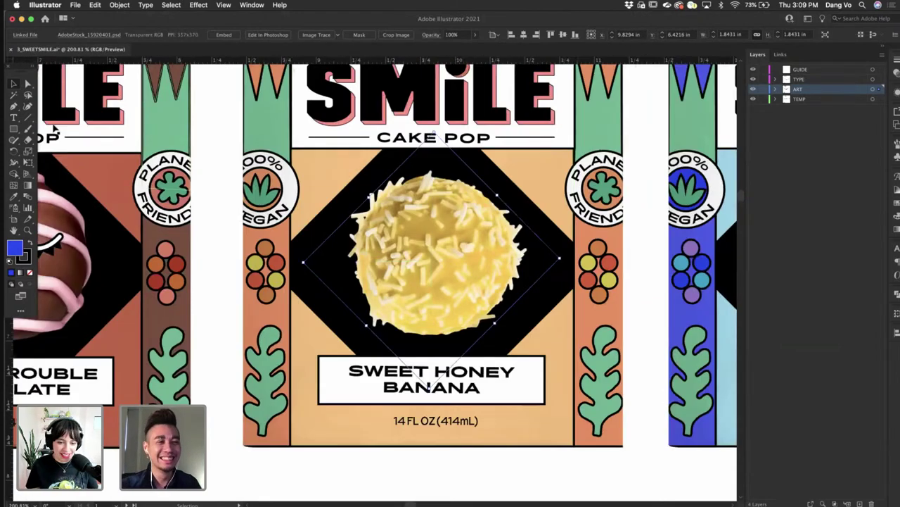
- Draw a closed upper-lip shape about 0.45 in wide on the banana cake pop with the Pen tool and lower its centre dip
left_click(408, 285)
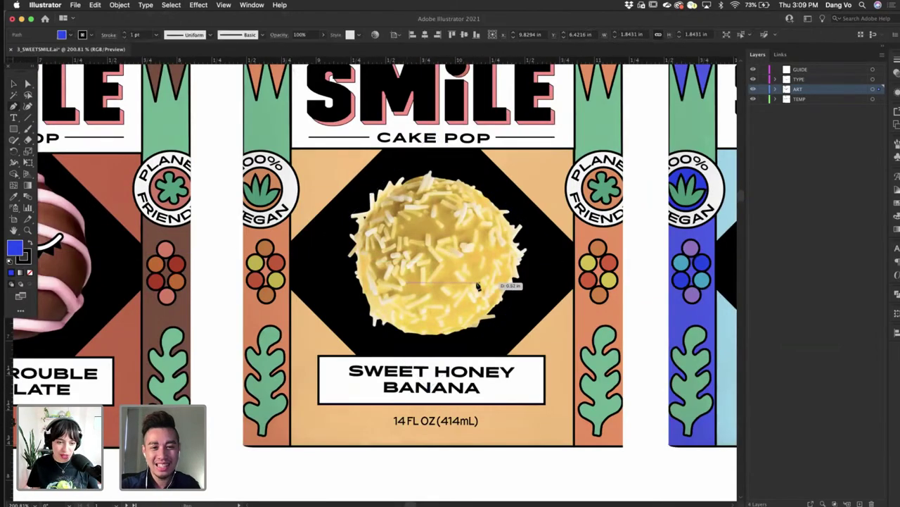
left_click(472, 284)
scroll(472, 284, "up", 5)
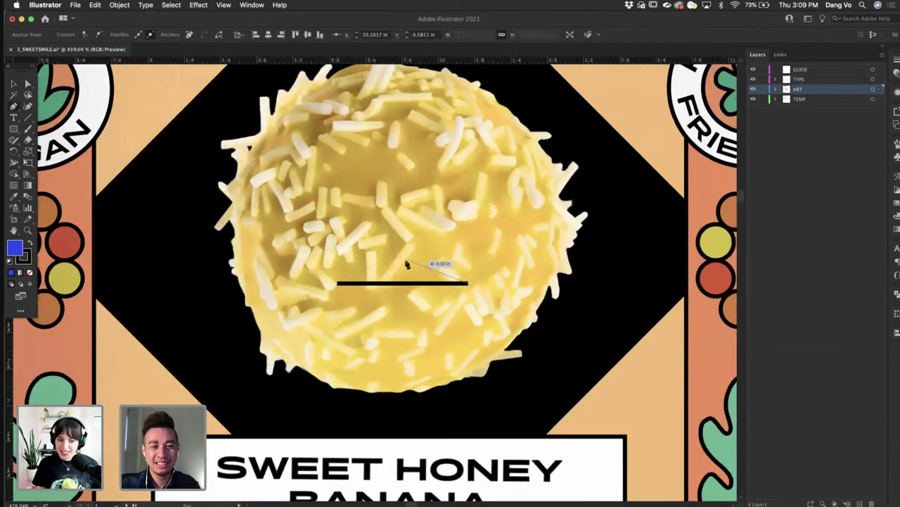
left_click_drag(406, 263, 379, 280)
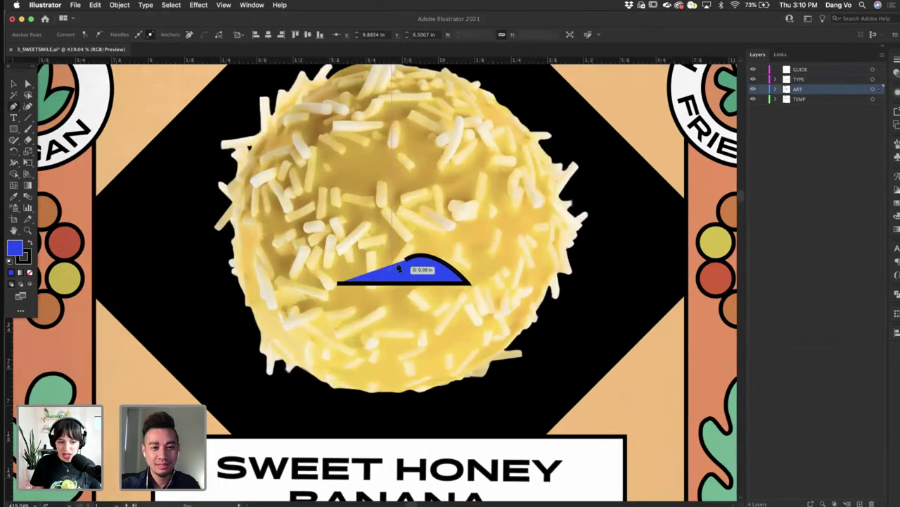
left_click(405, 260)
left_click(340, 284)
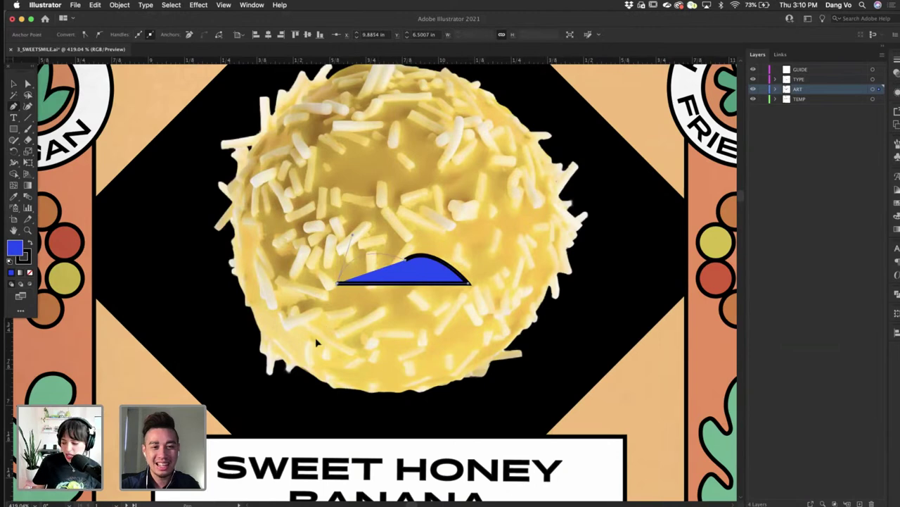
left_click_drag(314, 333, 315, 336)
left_click(27, 84)
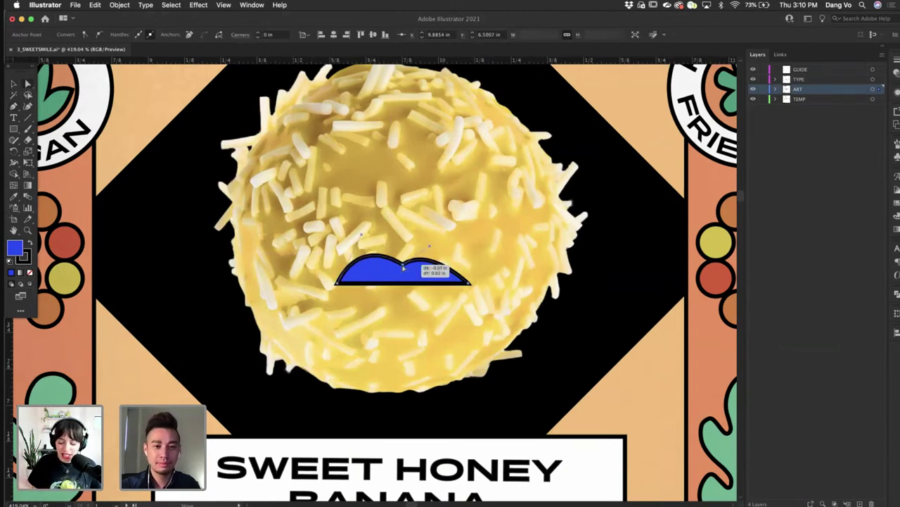
mouse_move(411, 265)
left_mouse_down()
mouse_move(426, 256)
mouse_move(402, 267)
left_mouse_up()
left_click(223, 5)
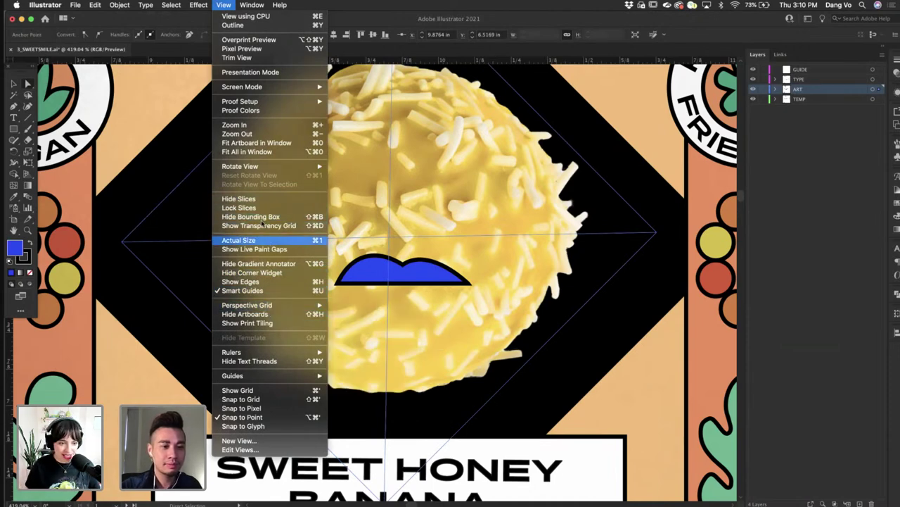
mouse_move(271, 357)
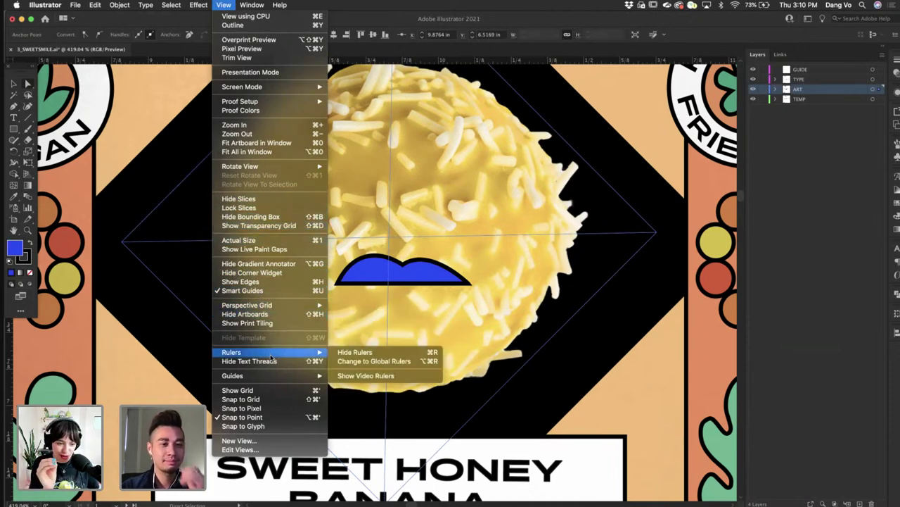
mouse_move(251, 9)
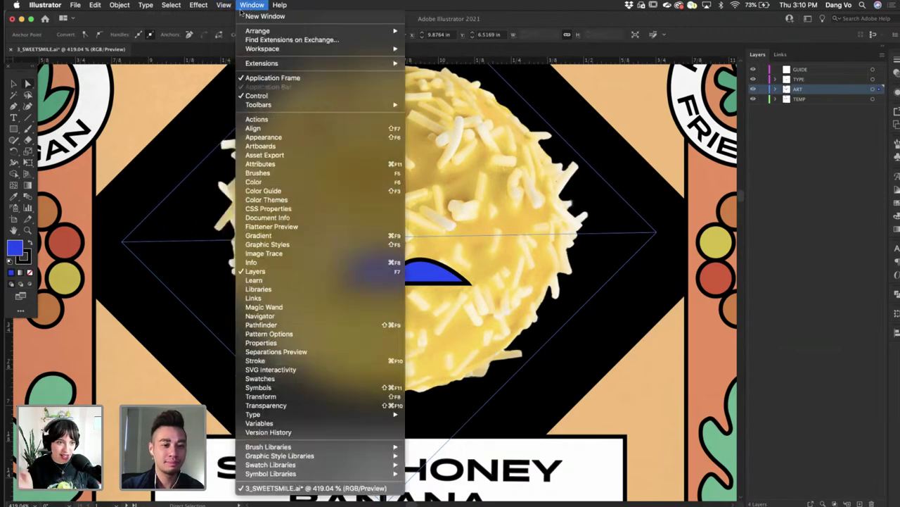
mouse_move(224, 5)
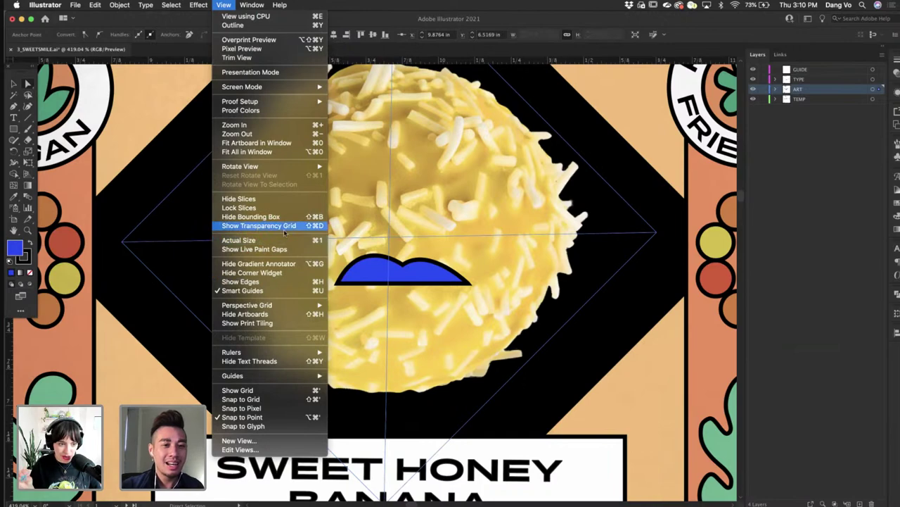
left_click(425, 266)
scroll(424, 265, "down", 5)
scroll(425, 265, "right", 3)
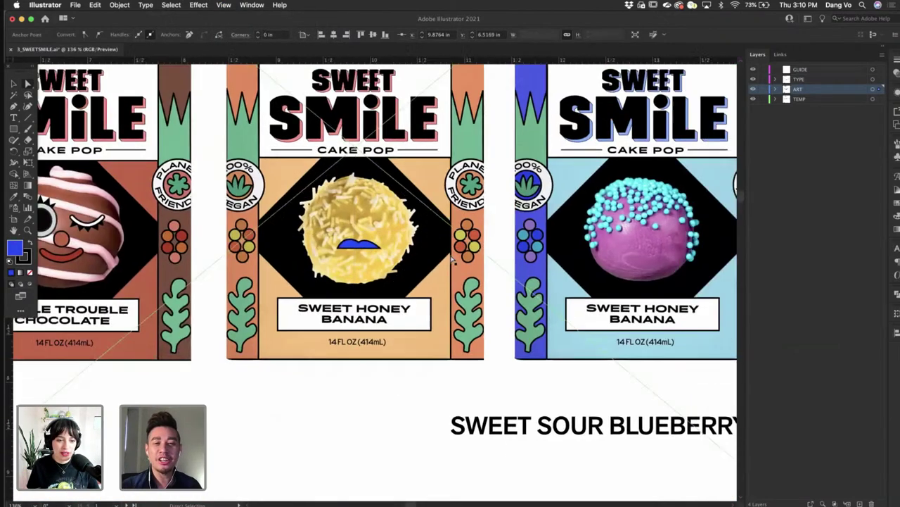
left_click(501, 225)
key("v")
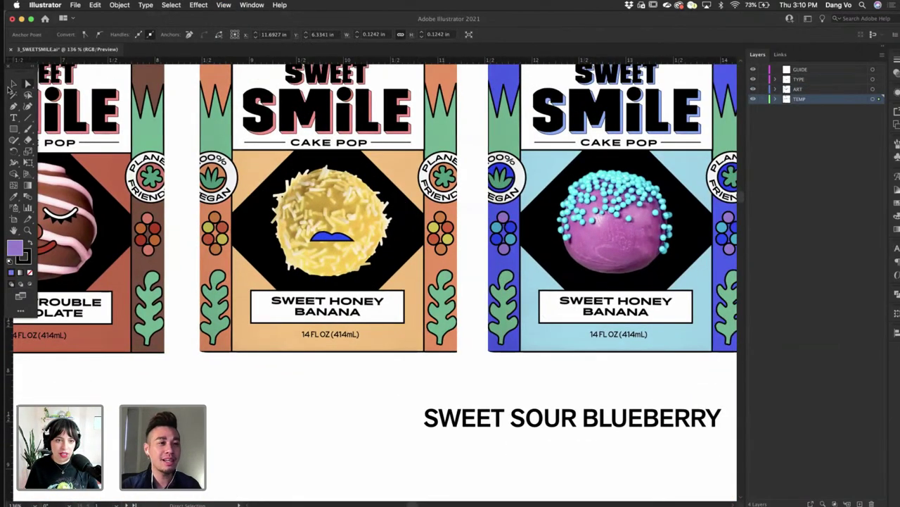
scroll(350, 314, "up", 5)
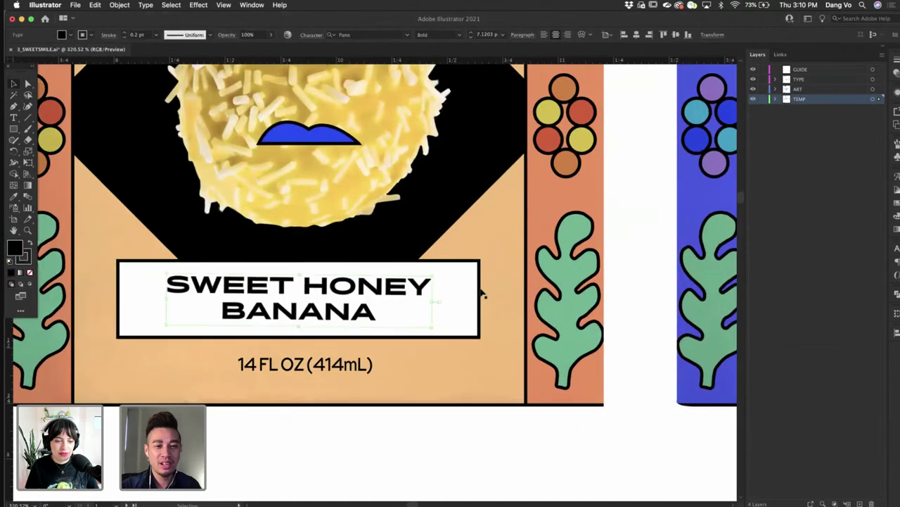
left_click(472, 296)
scroll(473, 295, "down", 2)
scroll(396, 250, "up", 2)
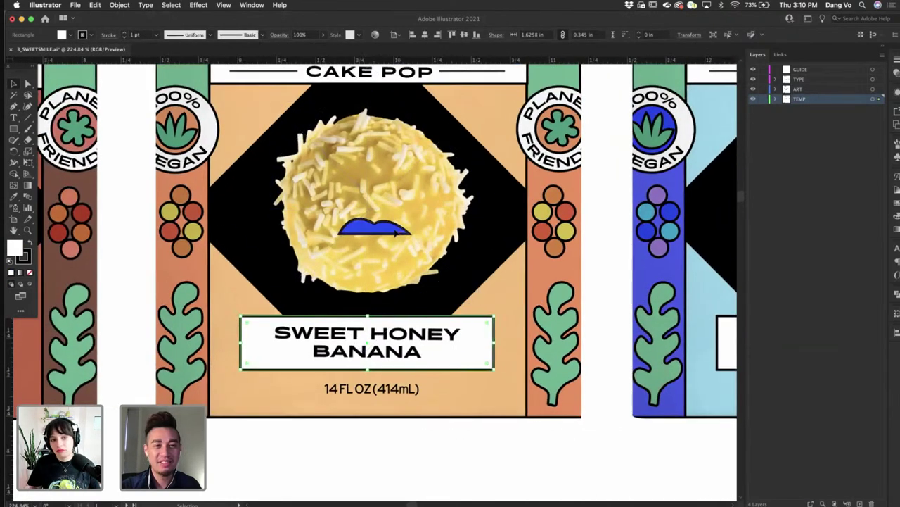
- Refine the upper lip by nudging its centre dip anchor slightly down and to the left
left_click(383, 232)
key("a")
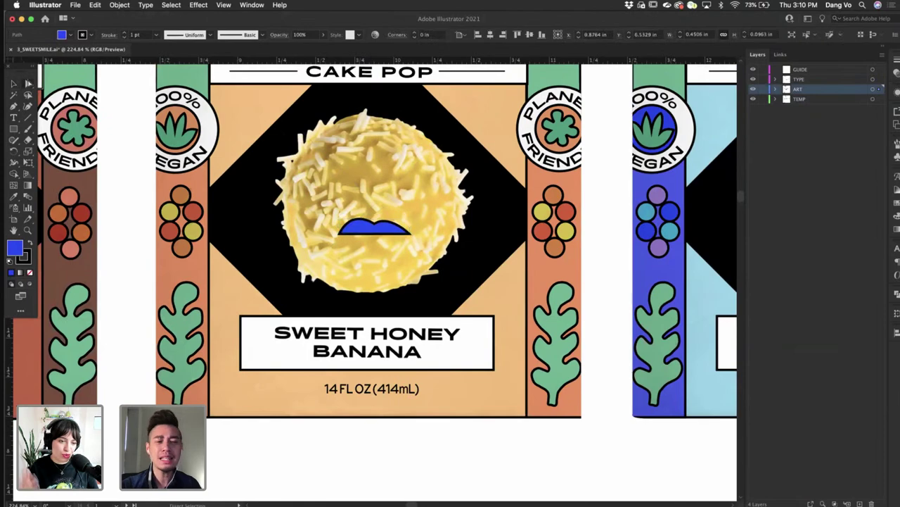
scroll(375, 229, "up", 2)
left_click(401, 253)
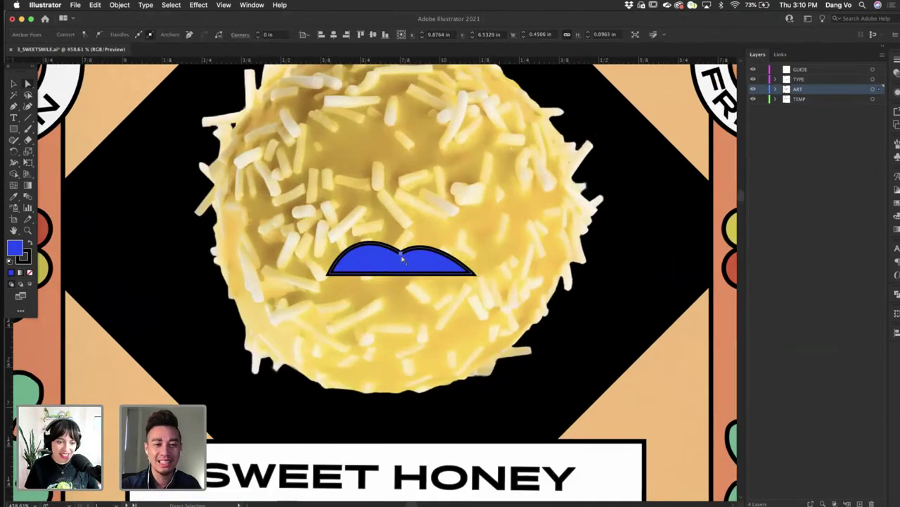
left_click_drag(401, 253, 397, 255)
key("v")
scroll(337, 251, "down", 2)
scroll(347, 259, "down", 2)
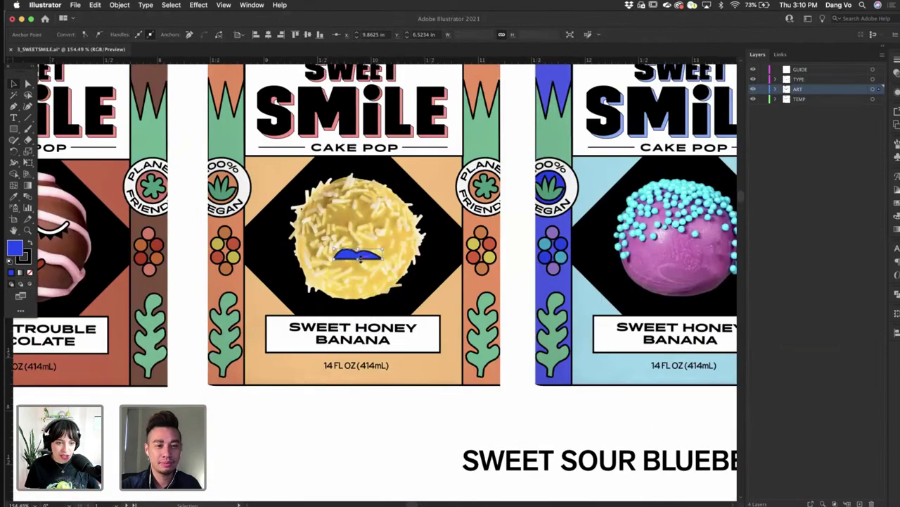
- Draw a matching closed lower-lip shape with two curved lobes just beneath the upper lip using the Pen tool
left_click(14, 106)
scroll(344, 285, "up", 3)
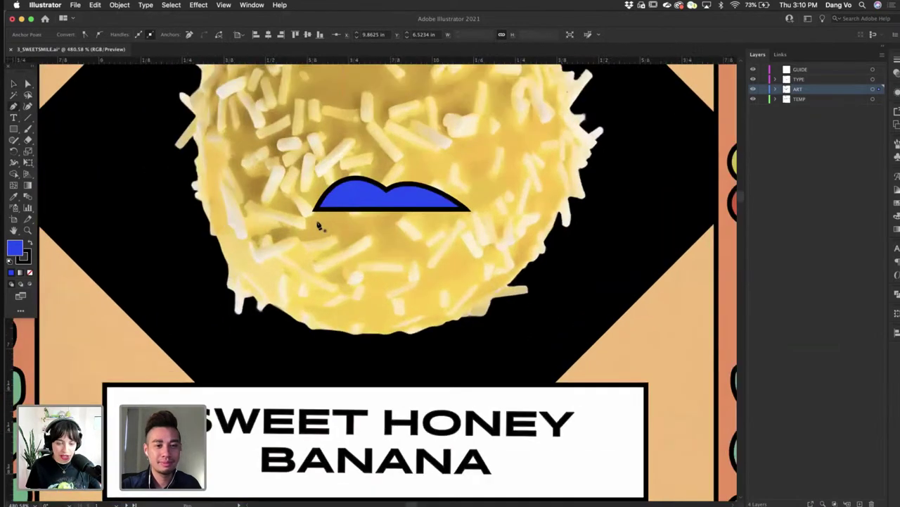
left_click(315, 219)
left_click(467, 216)
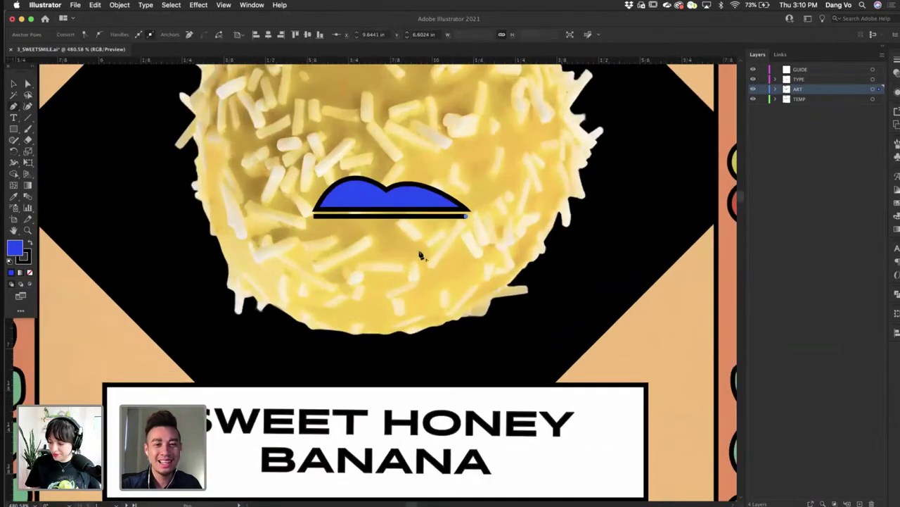
left_click_drag(394, 256, 394, 257)
left_click(392, 247)
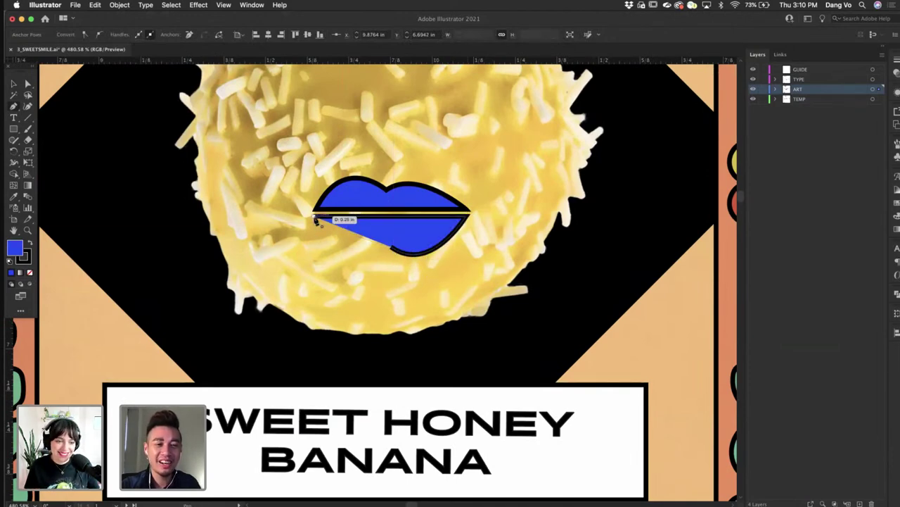
left_click_drag(315, 217, 292, 153)
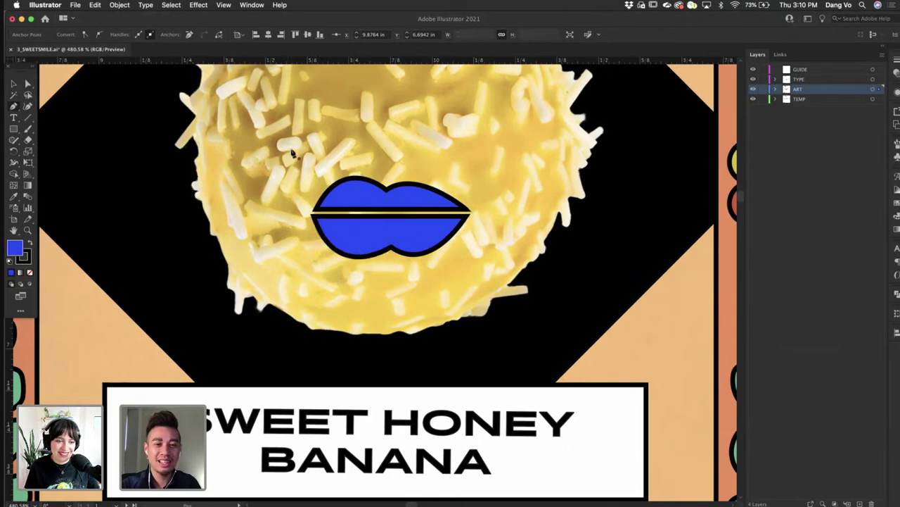
- Move the upper lip down on the banana cake pop until its straight edge meets the lower lip
key("a")
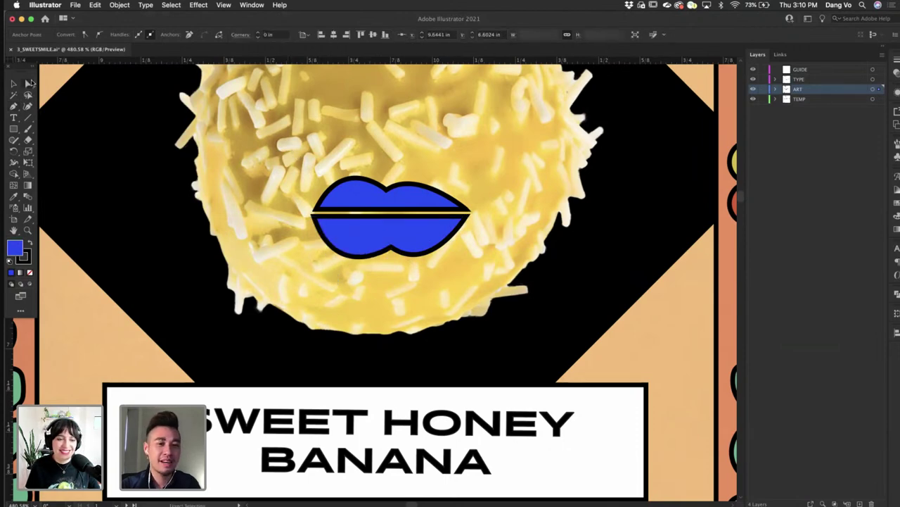
left_click(317, 221)
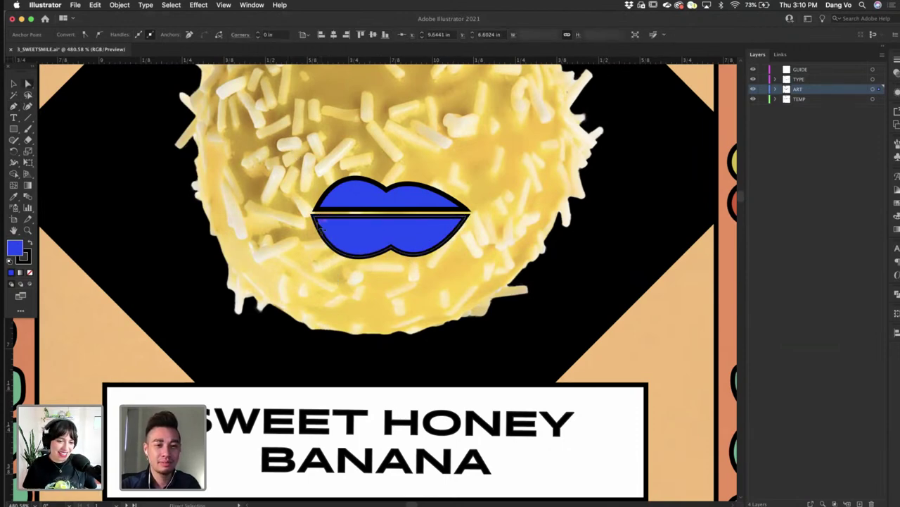
key("v")
left_click(358, 224)
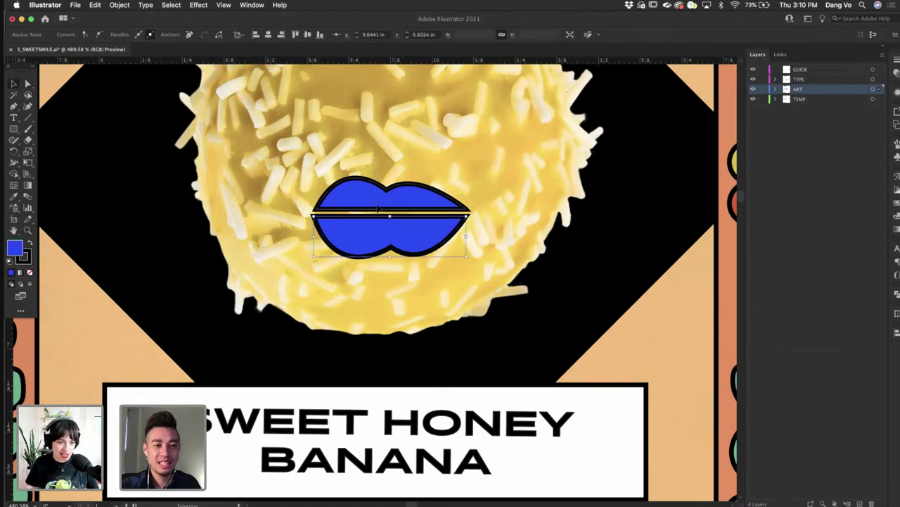
left_click_drag(378, 209, 378, 215)
scroll(377, 214, "down", 5)
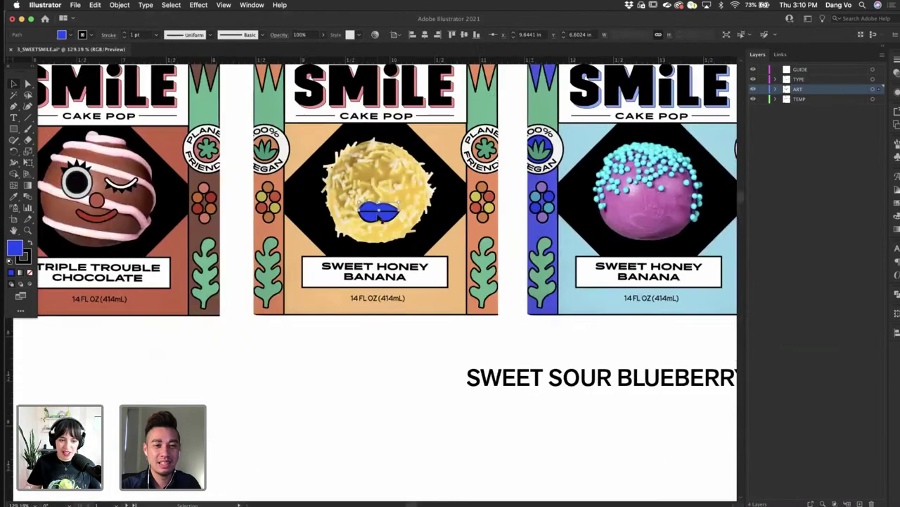
- Fill both lips with the red sampled from the dot ornament on the banana package's side strip
scroll(386, 218, "up", 3)
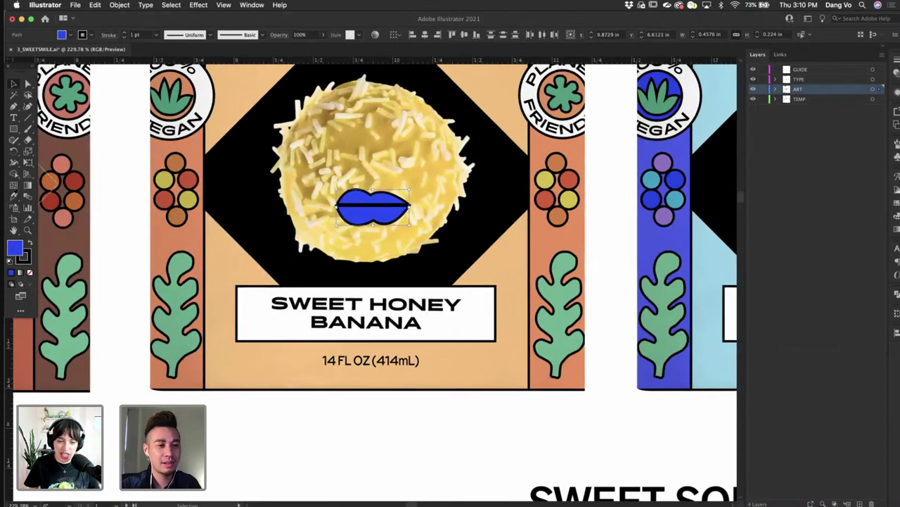
key("i")
left_click(180, 187)
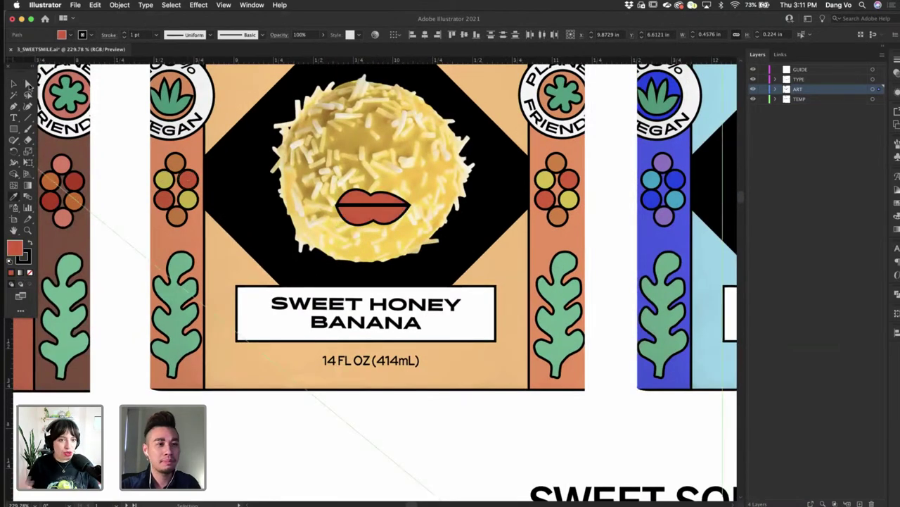
- Turn on the display of path edges with the upper lip's centre anchor selected
left_click(28, 83)
left_click(372, 199)
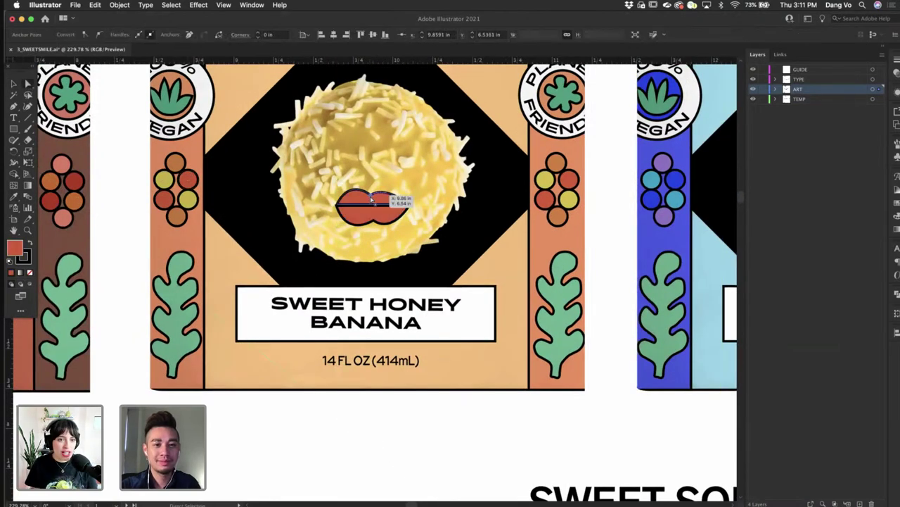
left_click(224, 5)
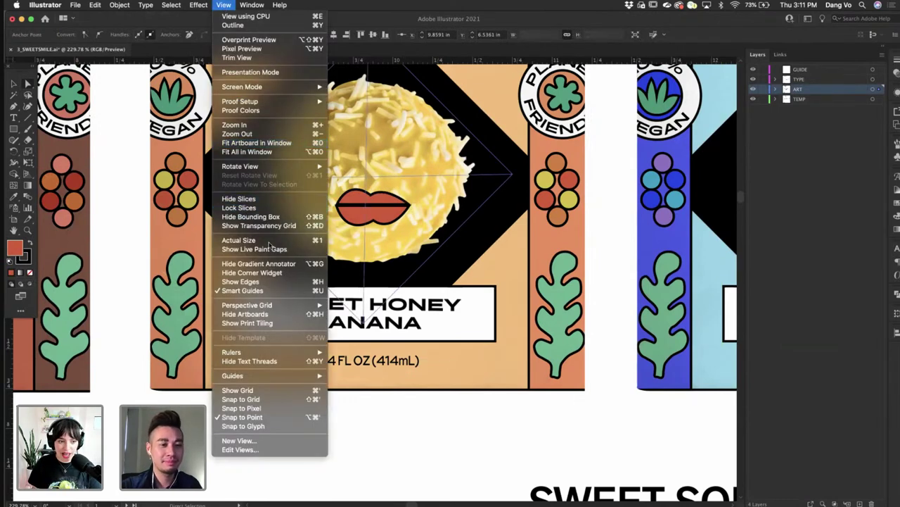
left_click(275, 281)
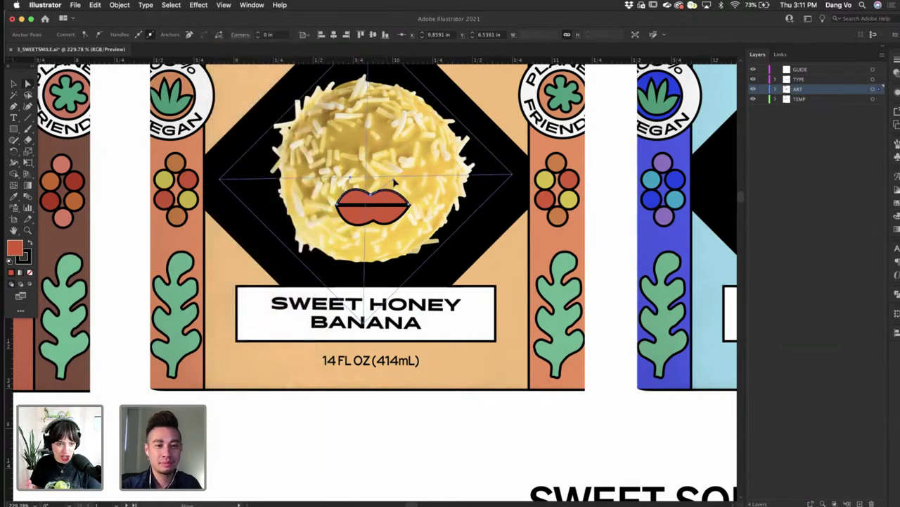
- Raise the lower lip's centre notch slightly and adjust its curve handles so both lobes match in depth
scroll(377, 223, "up", 4)
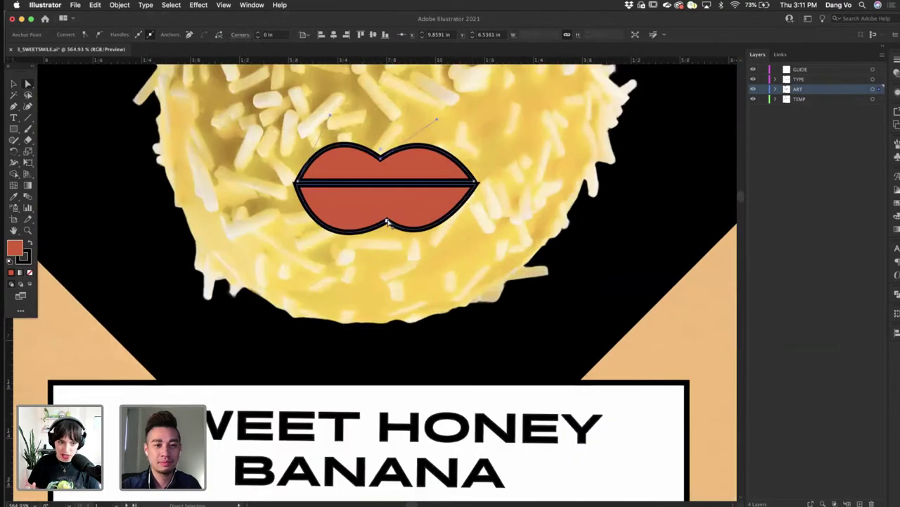
left_click(388, 222)
left_click_drag(388, 221, 384, 215)
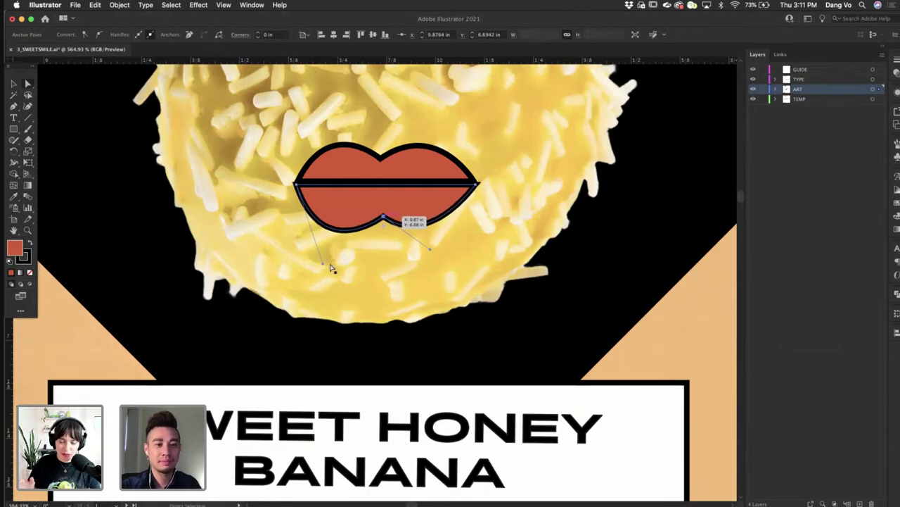
left_click_drag(332, 267, 323, 253)
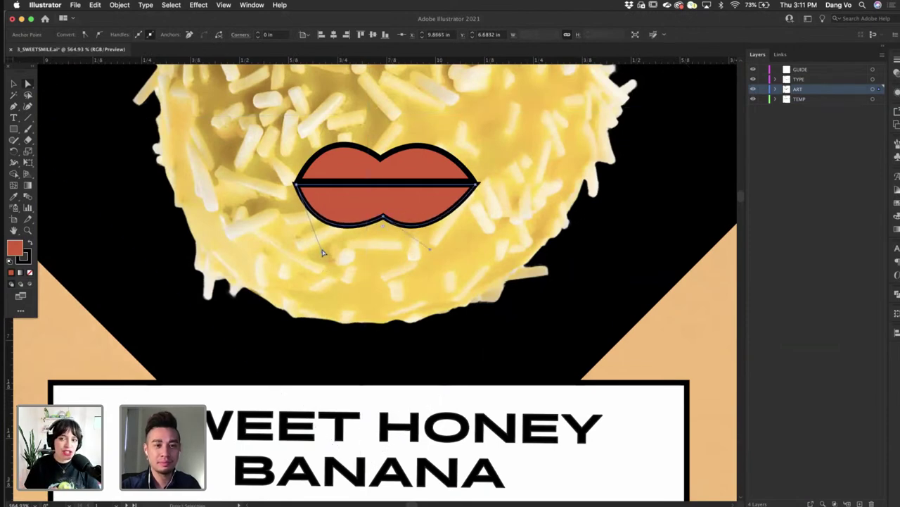
scroll(360, 208, "up", 2)
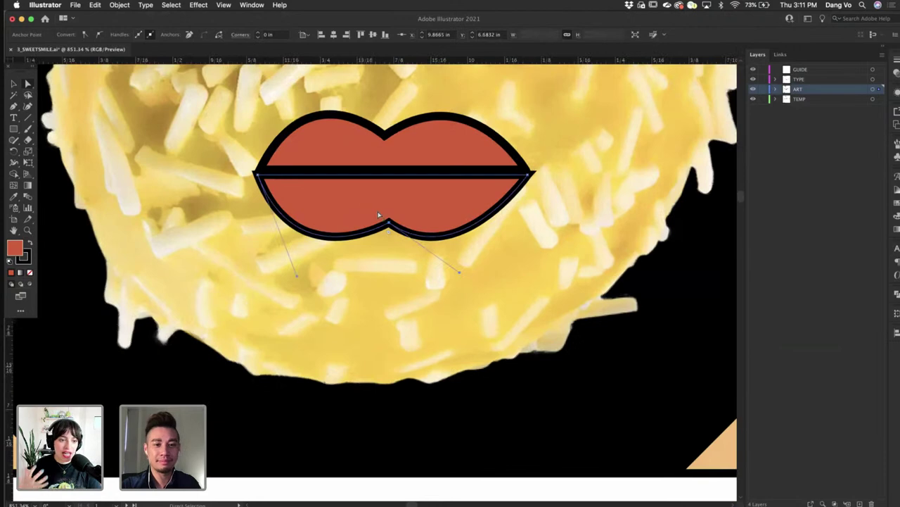
left_click_drag(300, 278, 302, 270)
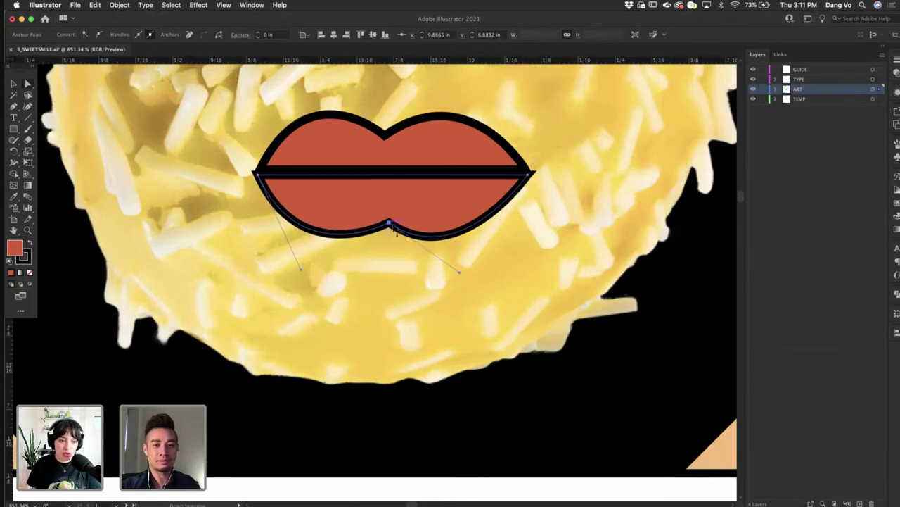
left_click_drag(459, 272, 483, 267)
- Shift the upper lip's centre dip anchor slightly to the right, level with its original height
left_click(432, 140)
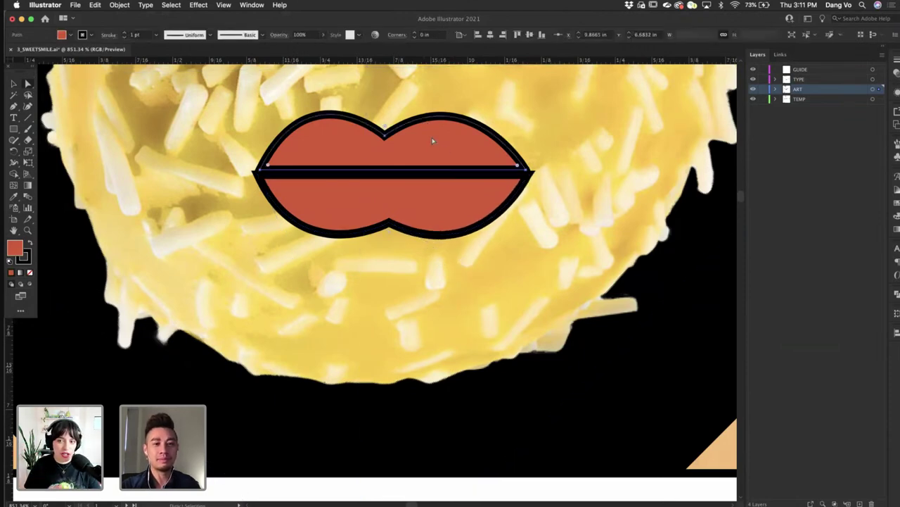
left_click(386, 135)
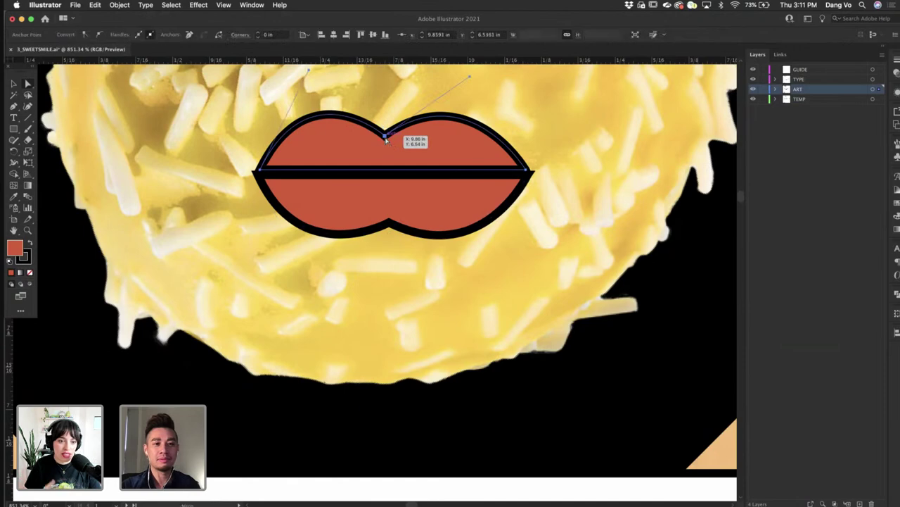
left_click_drag(386, 138, 395, 138)
scroll(421, 149, "down", 5)
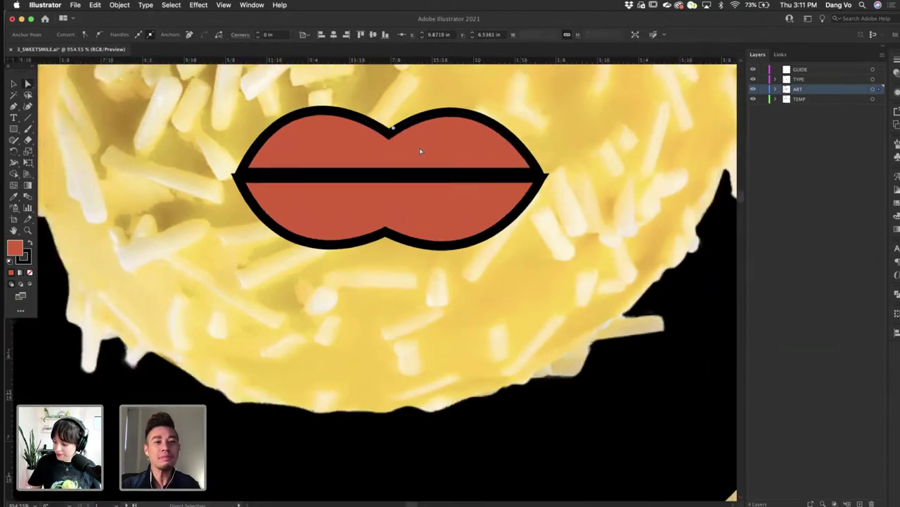
scroll(436, 152, "up", 3)
scroll(436, 152, "down", 1)
scroll(454, 176, "up", 4)
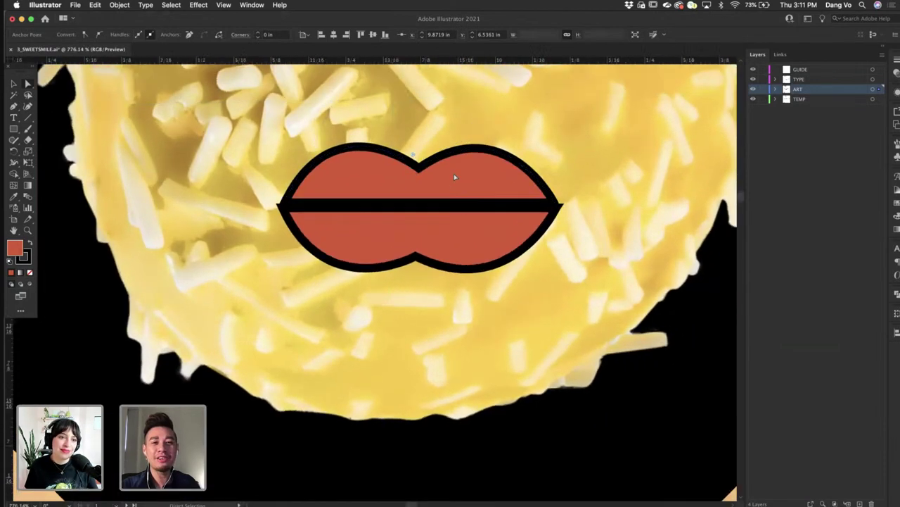
- Nudge the upper lip down slightly and pull both its corner anchors outward to about 0.46 in wide
left_click_drag(466, 163, 467, 164)
scroll(468, 162, "left", 2)
scroll(468, 164, "left", 1)
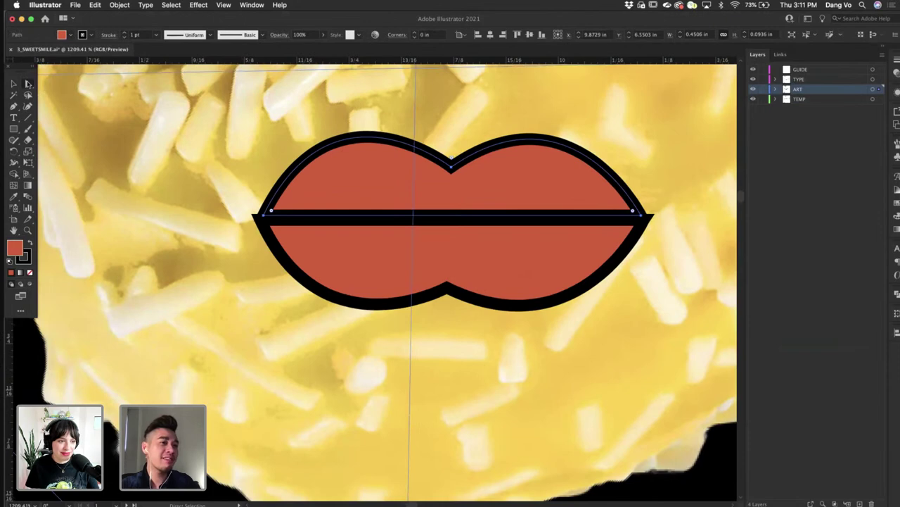
scroll(271, 211, "up", 2)
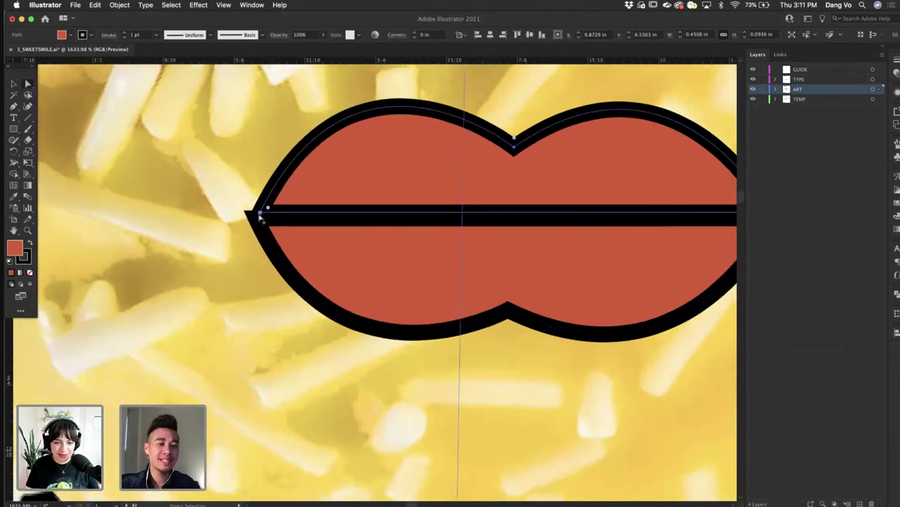
left_click_drag(267, 213, 257, 215)
scroll(256, 214, "down", 3)
scroll(555, 200, "up", 3)
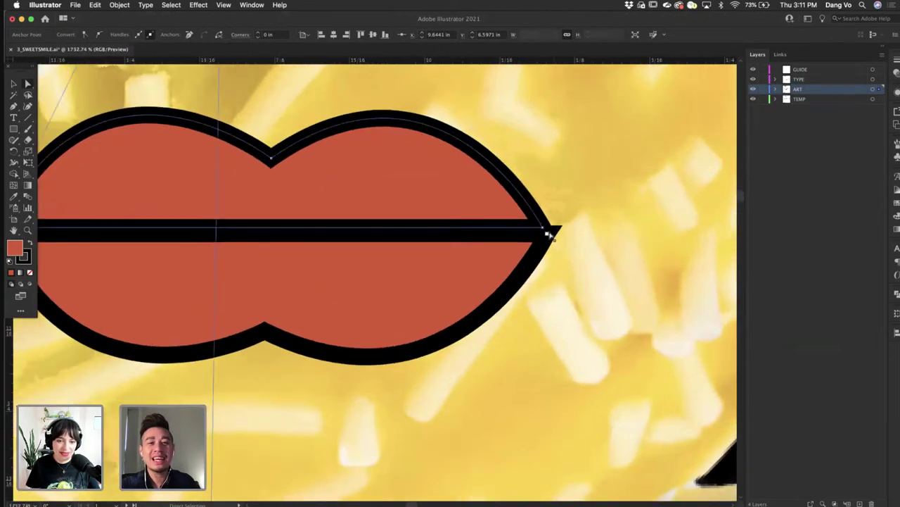
left_click_drag(543, 229, 554, 231)
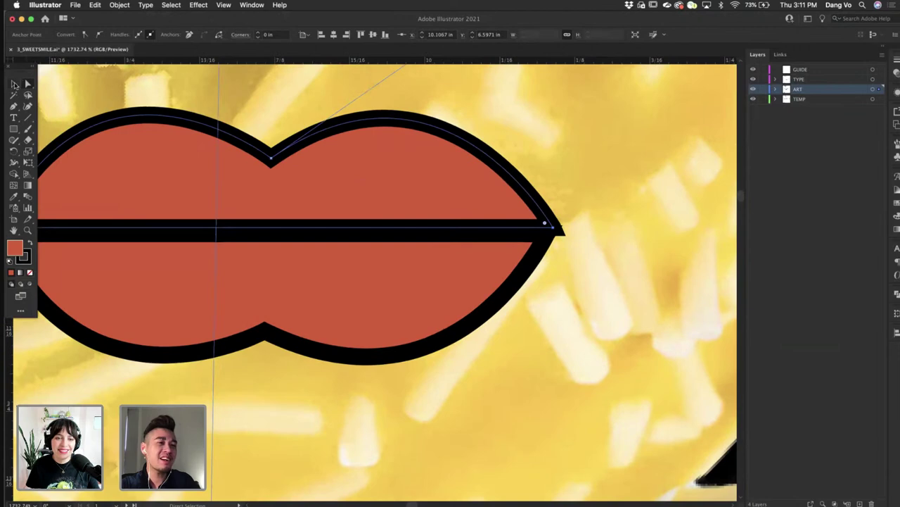
- Give both lips' outlines round caps and round corner joins, then deselect them
left_click(15, 85)
scroll(280, 207, "down", 3)
left_click(372, 263)
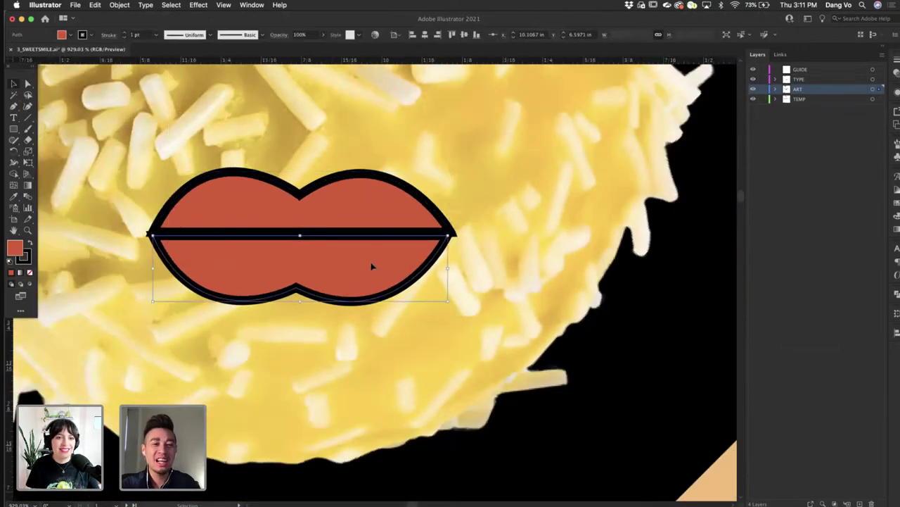
left_click(387, 216, "shift")
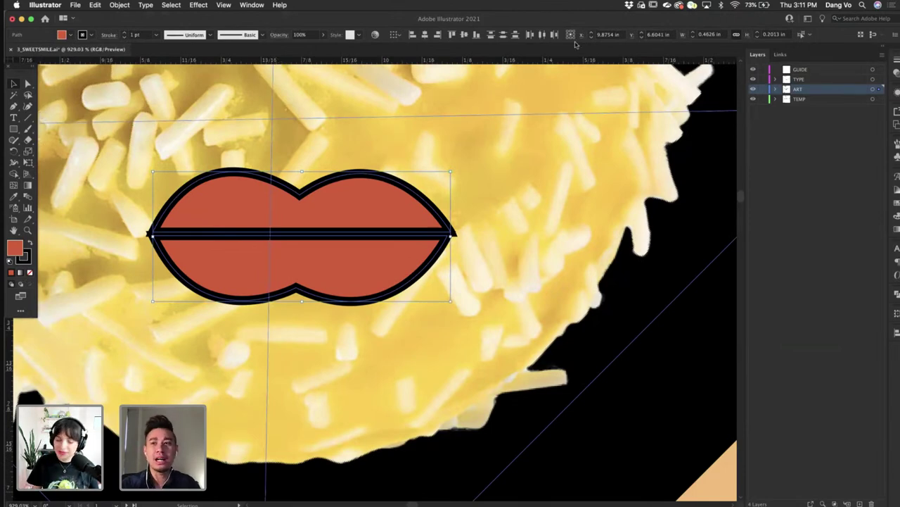
left_click(895, 59)
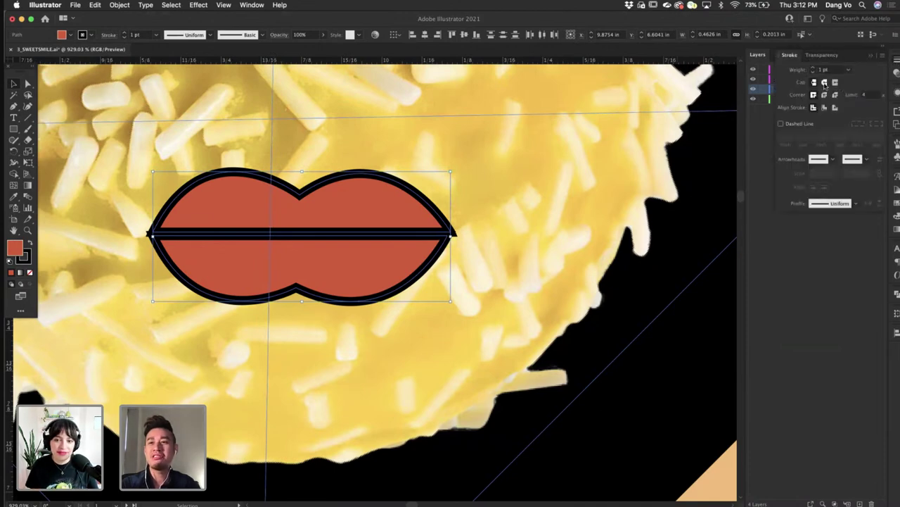
left_click(825, 95)
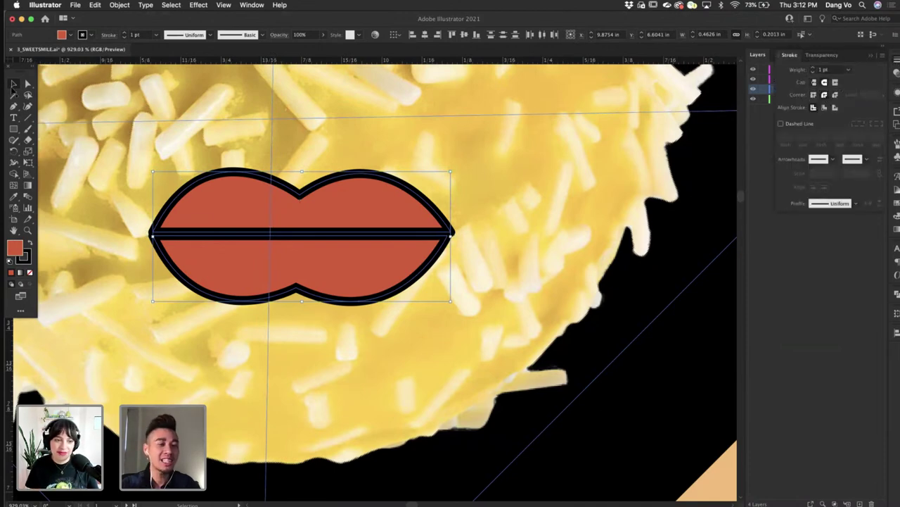
scroll(275, 207, "down", 5)
scroll(275, 207, "down", 3)
scroll(275, 207, "right", 3)
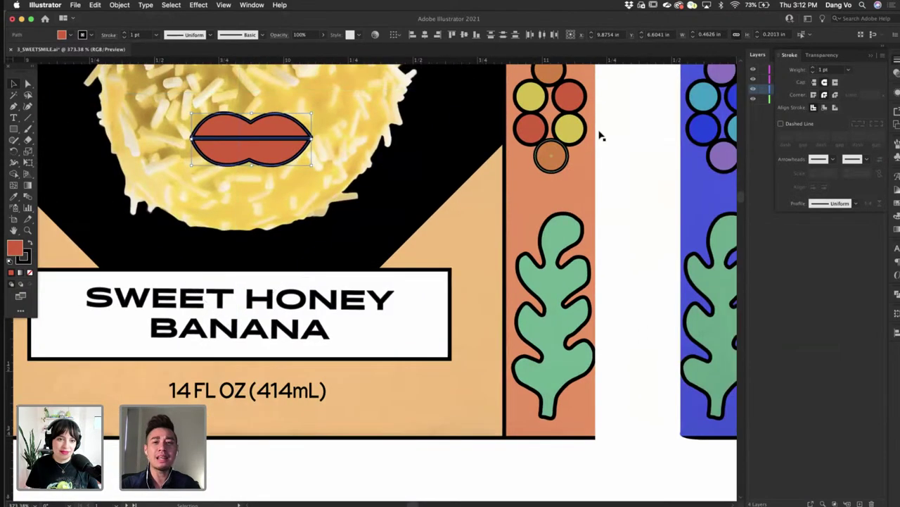
left_click(620, 140)
scroll(621, 140, "left", 3)
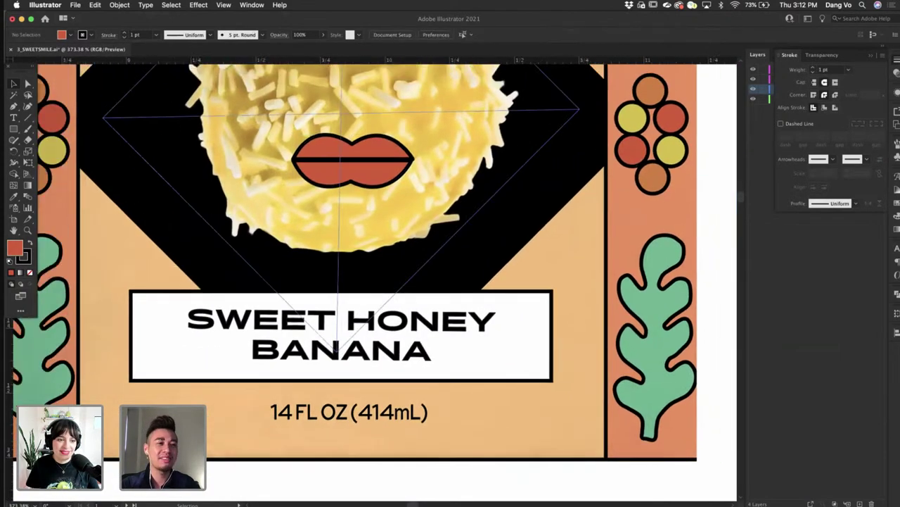
- Flatten the upper lip's two lobes evenly by shortening the curve handles on either side of its centre dip
left_click(26, 84)
scroll(375, 170, "up", 2)
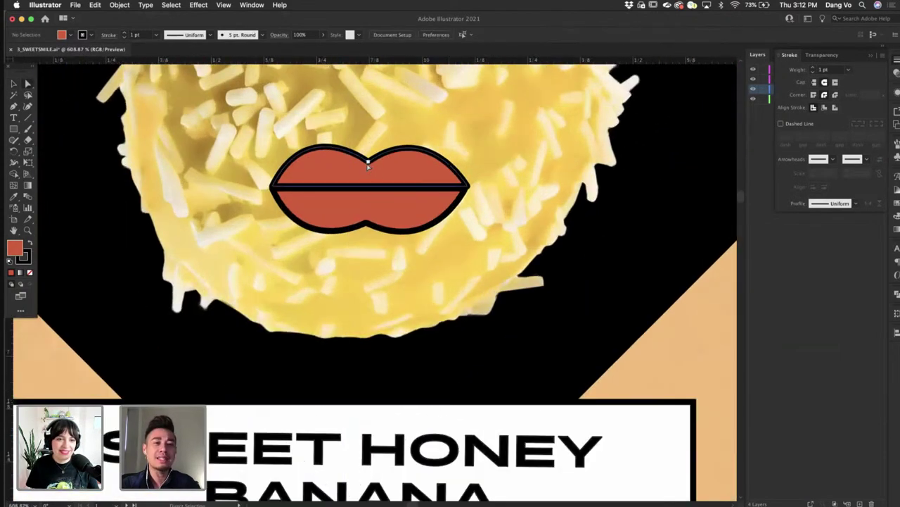
left_click(368, 163)
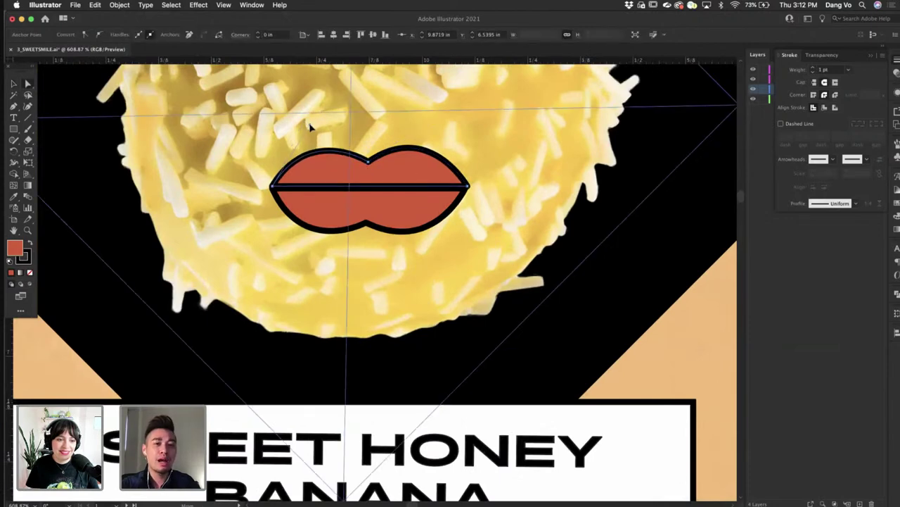
left_click(369, 163)
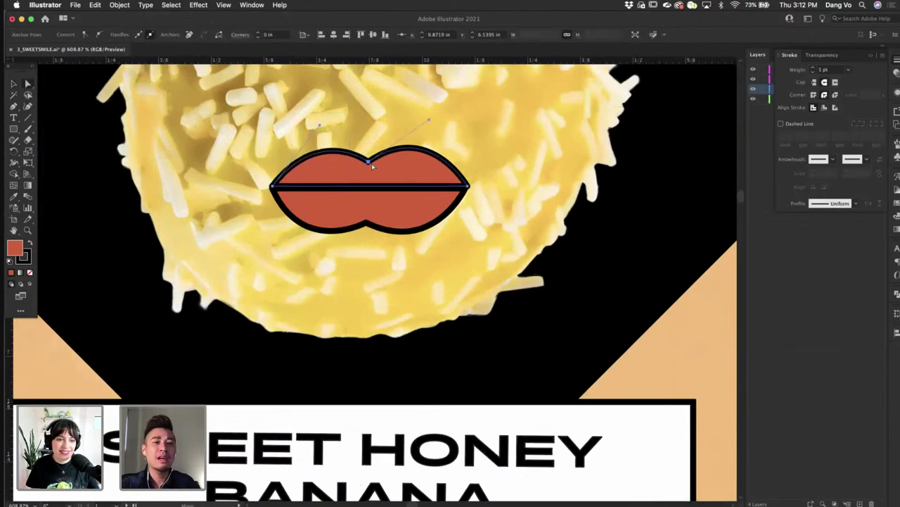
mouse_move(428, 123)
left_mouse_down()
mouse_move(418, 132)
mouse_move(424, 129)
left_mouse_up()
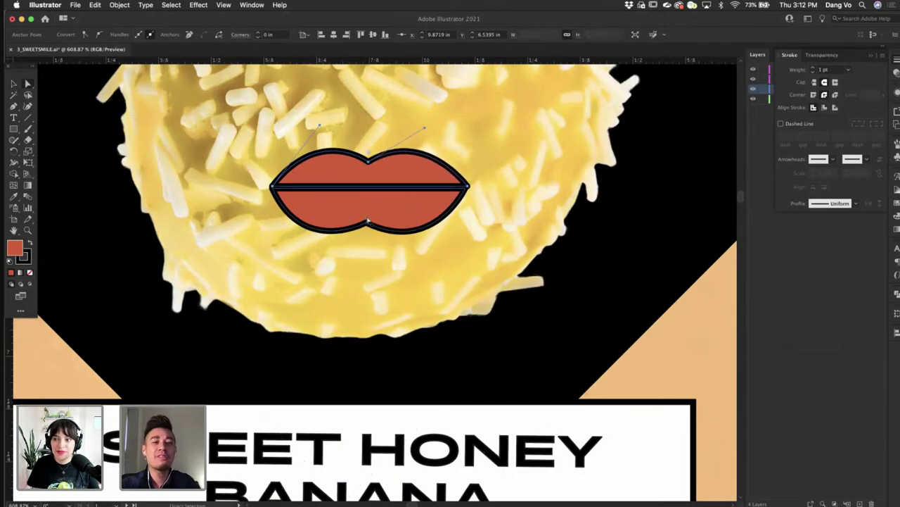
left_click(366, 225)
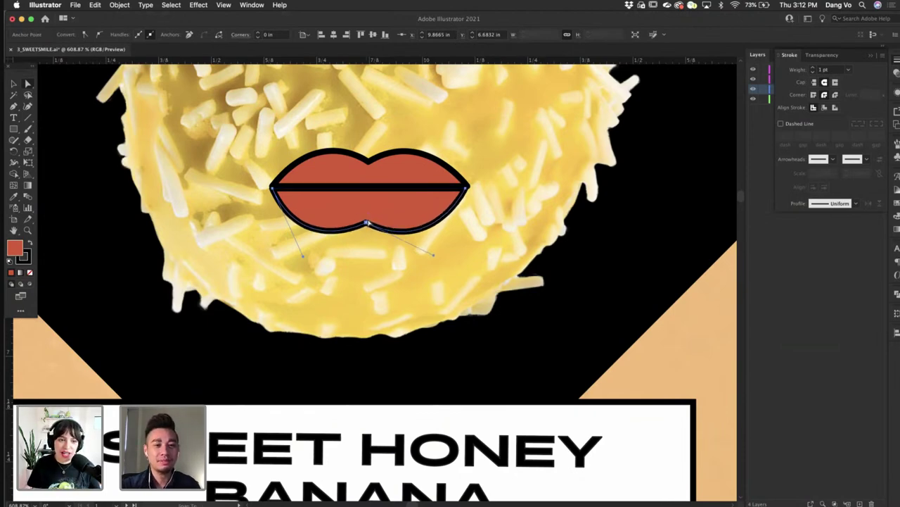
- Try to move both lips together up and slightly left on the banana cake pop
key("v")
left_click(404, 176)
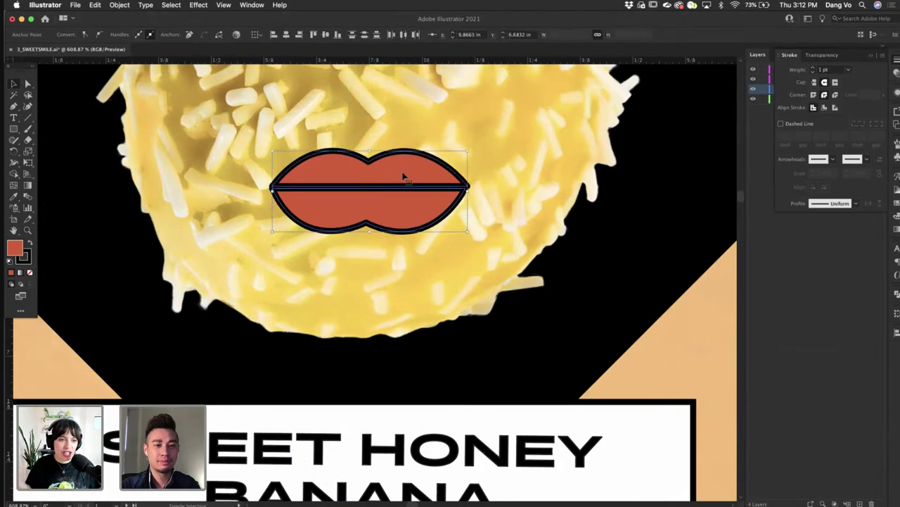
left_click_drag(403, 175, 380, 147)
scroll(380, 147, "down", 5)
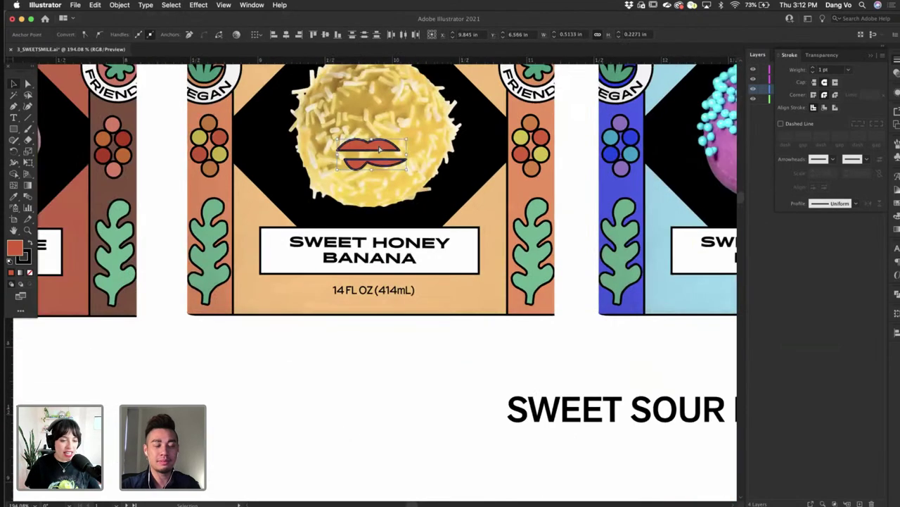
- Move both lips together slightly up and left on the banana cake pop, then deselect them
left_click(368, 368)
scroll(392, 144, "up", 3)
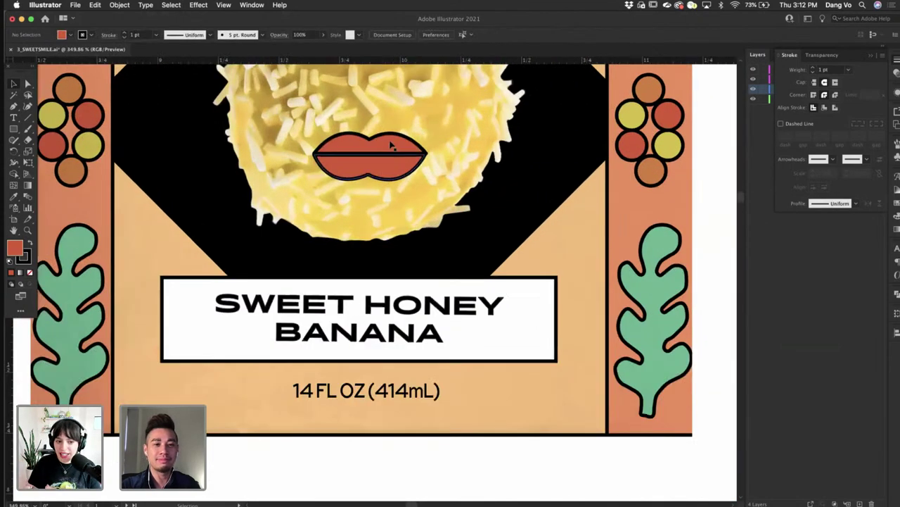
left_click_drag(392, 169, 384, 166)
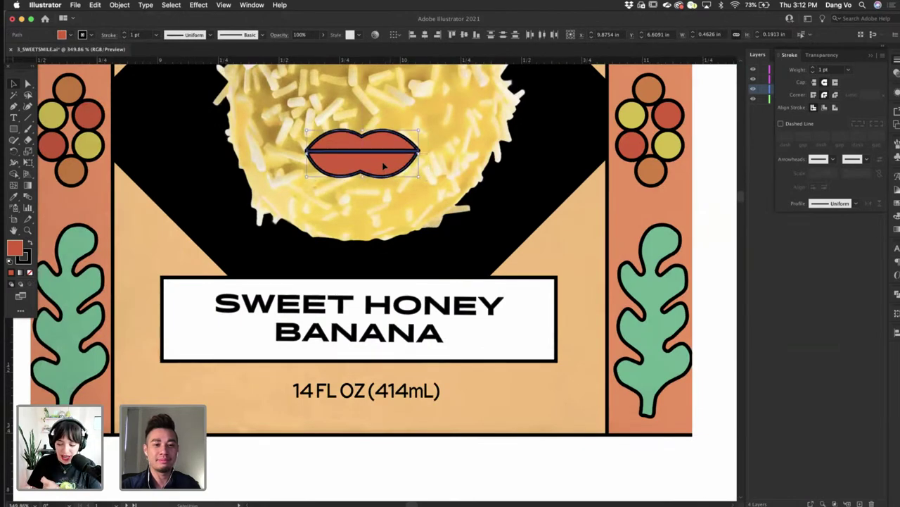
scroll(383, 166, "up", 5)
left_click(56, 346)
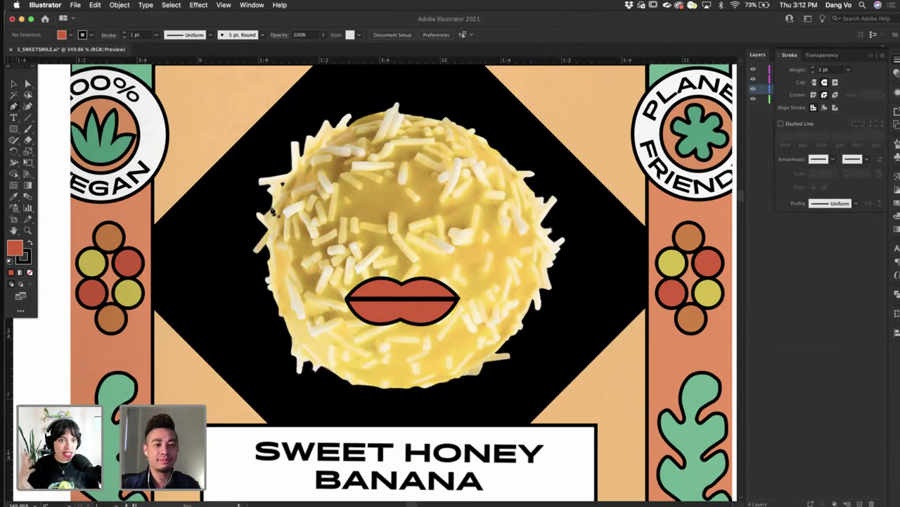
- Draw the arched upper lid of an eye above the lips' left side with the Pen tool, redoing its right half
left_click(315, 237)
left_click(360, 214)
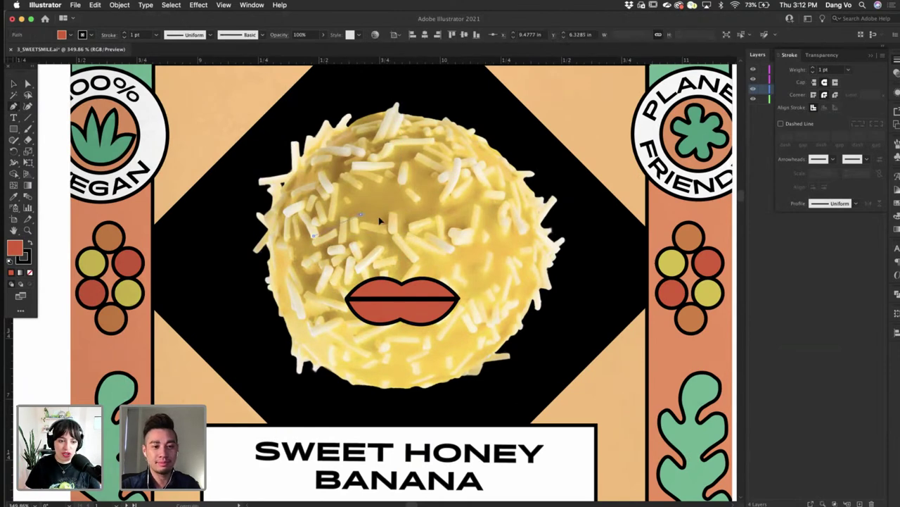
left_click_drag(360, 214, 395, 236)
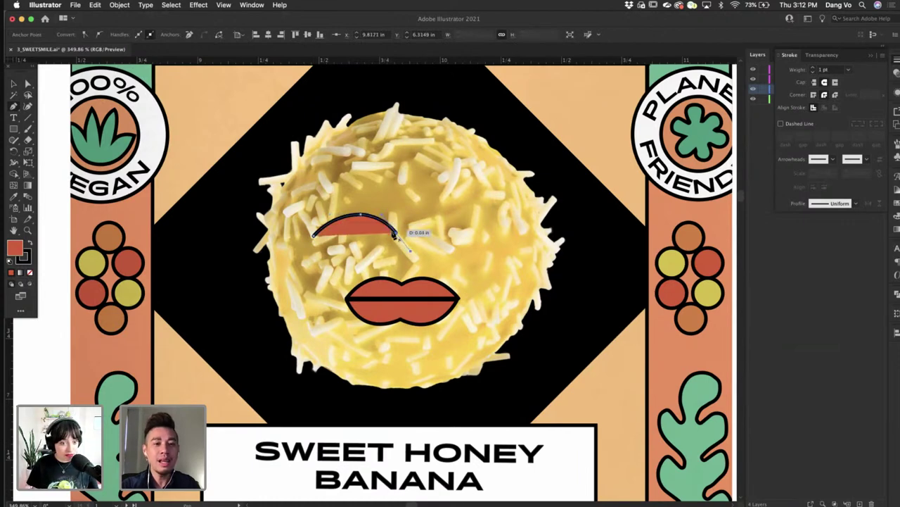
key("super+z")
left_click(27, 84)
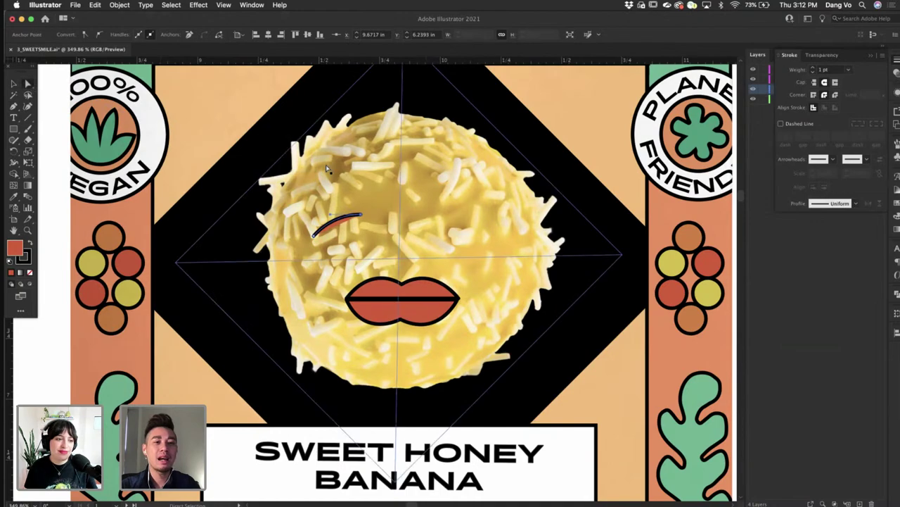
scroll(426, 201, "up", 3)
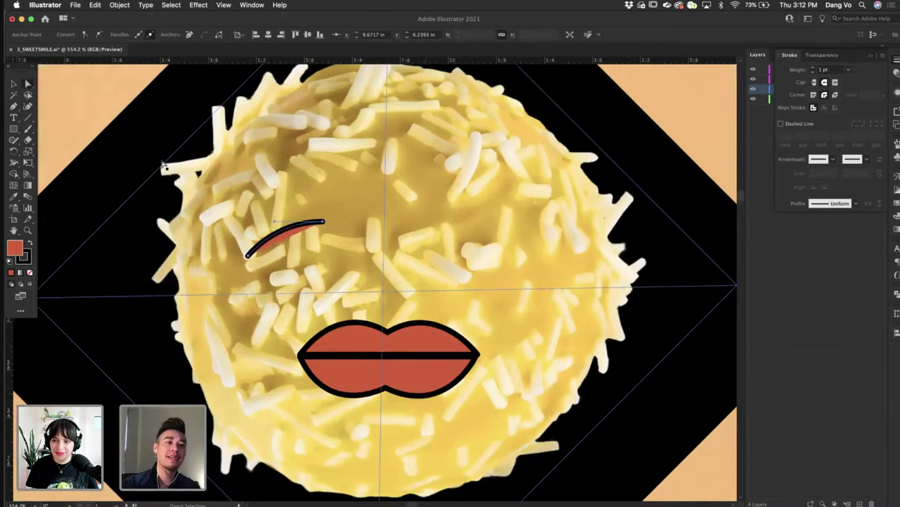
left_click(322, 223)
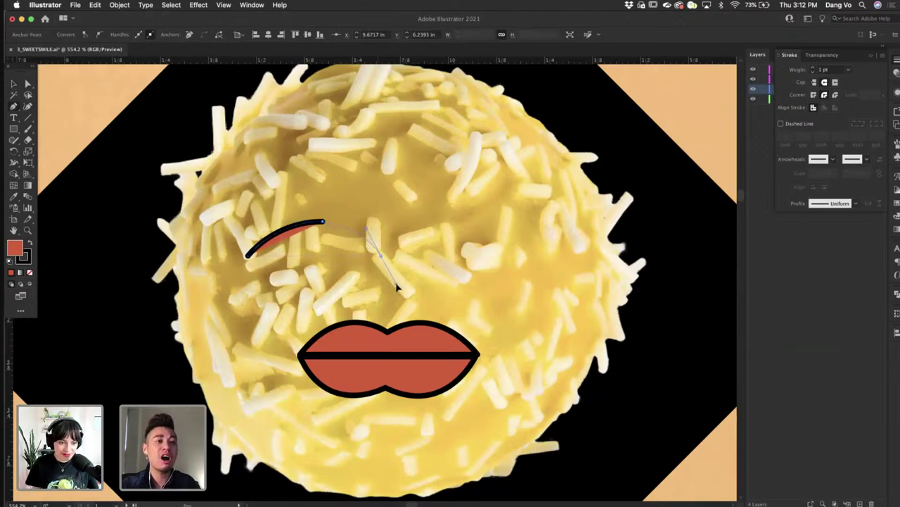
left_click_drag(398, 286, 396, 285)
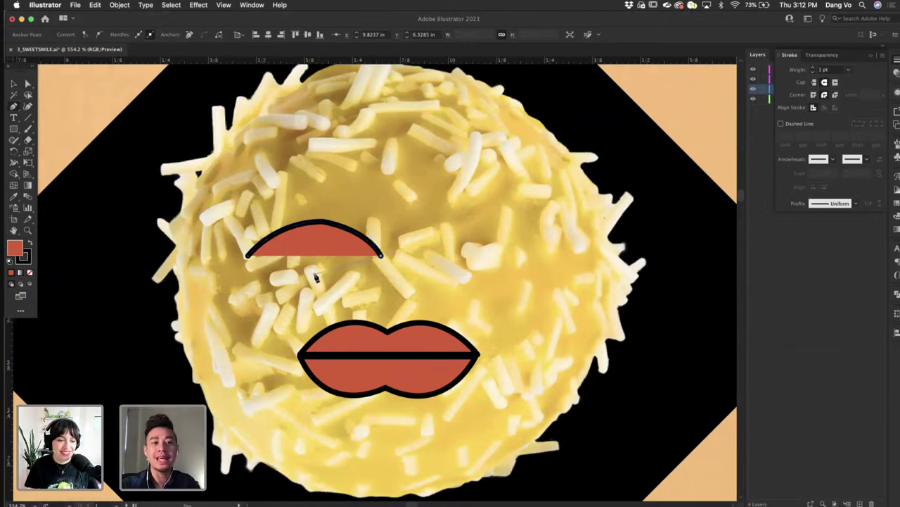
- Add a shallow curved lower lid and close the path into an almond-shaped eye about 0.35 in wide
left_click(315, 275)
key("super+z")
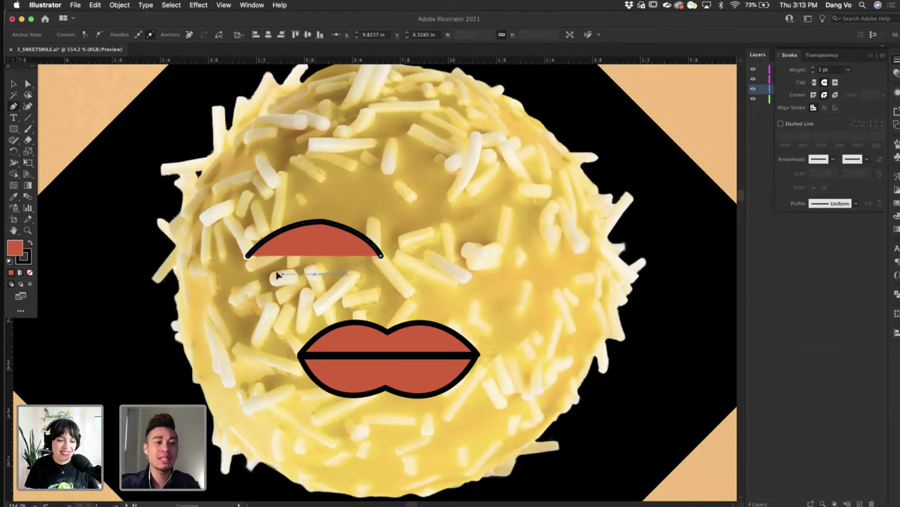
left_click_drag(278, 275, 276, 275)
left_click(250, 257)
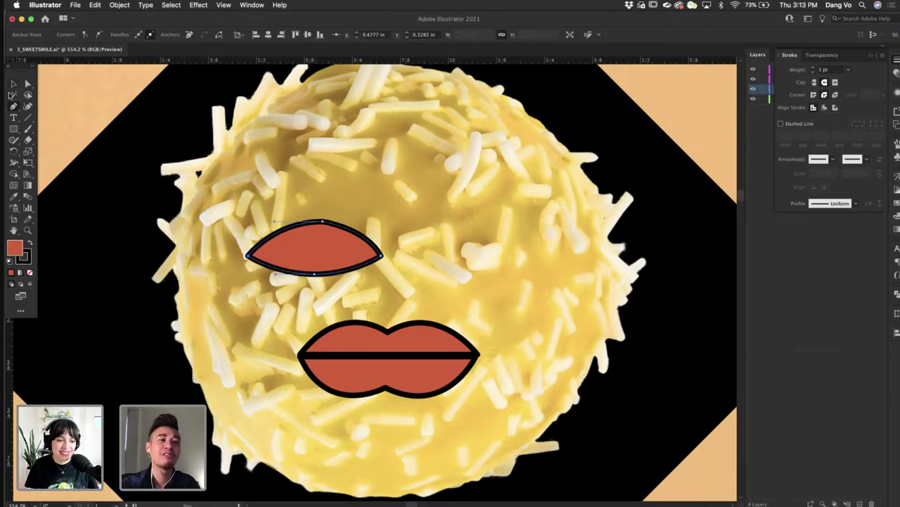
left_click(322, 222)
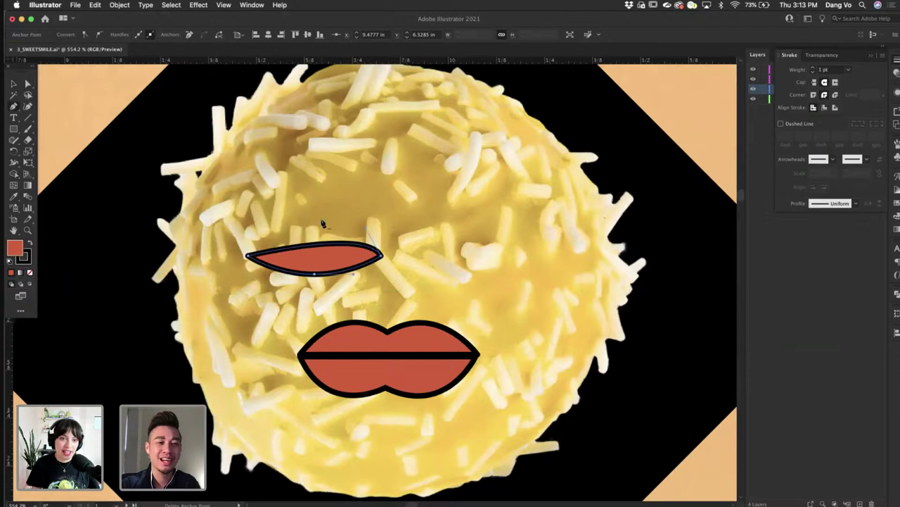
key("super+z")
- Even out the eye's upper lid by levelling the curve handle to the right of its top anchor
left_click(27, 83)
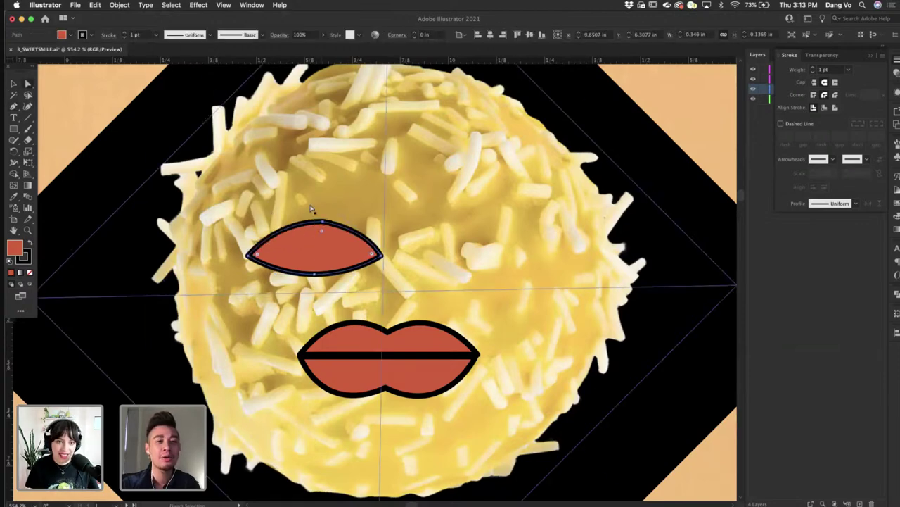
scroll(320, 222, "up", 2)
left_click_drag(322, 225, 314, 226)
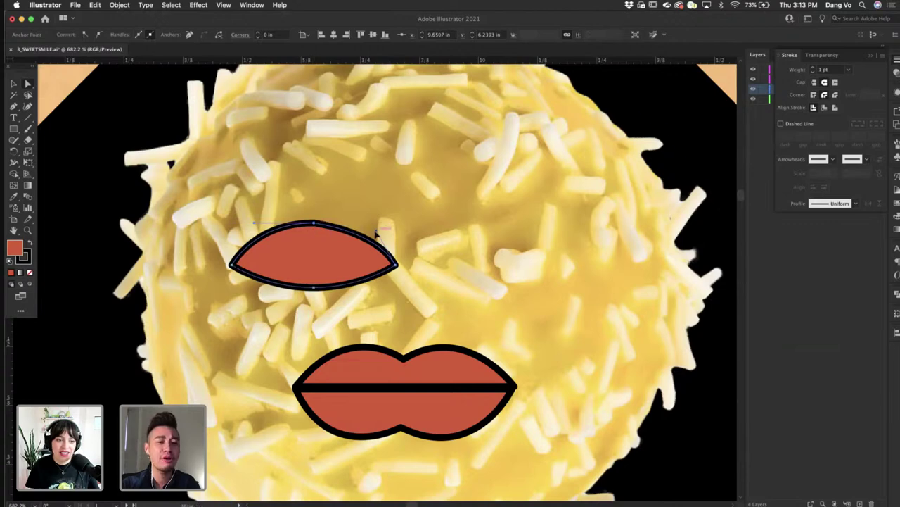
left_click_drag(376, 230, 376, 223)
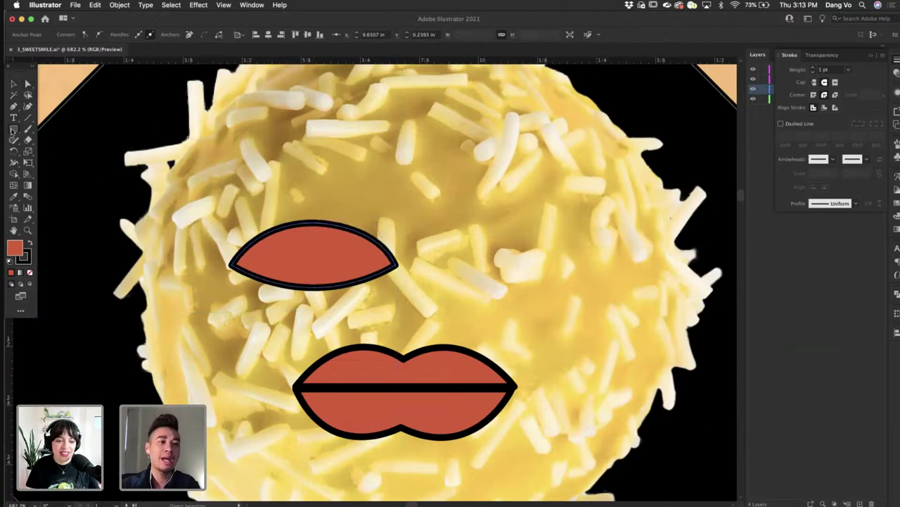
- Draw a circle about 0.11 in across in the middle of the eye with the Ellipse tool
left_click_drag(12, 129, 55, 151)
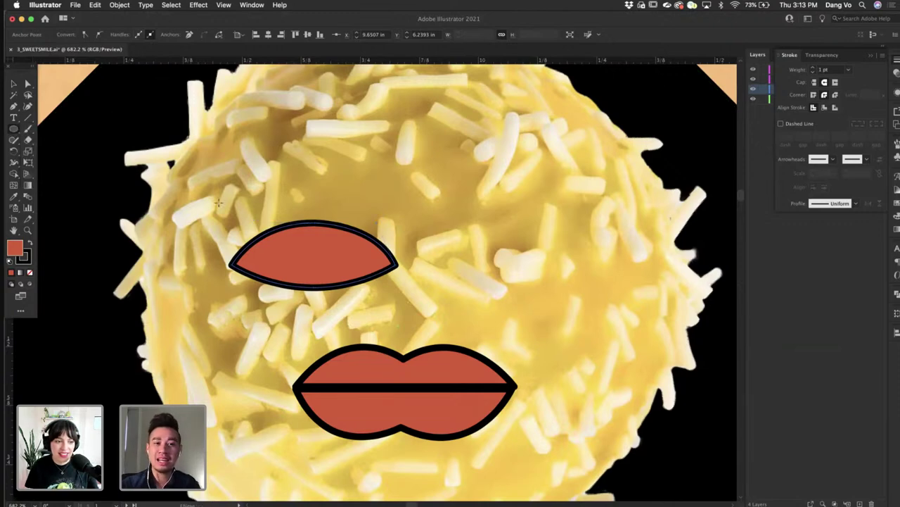
left_click_drag(285, 225, 337, 282)
key("a")
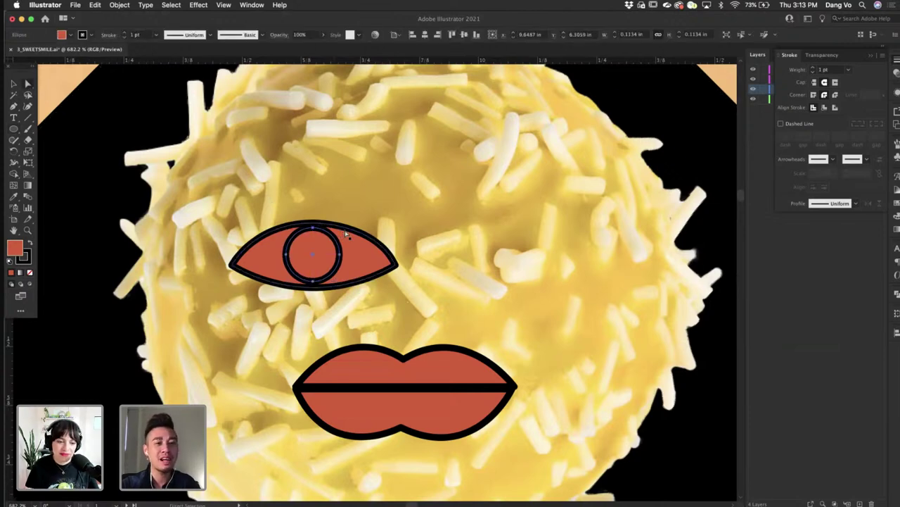
- Fill the almond-shaped eye outline with white, ffffff
left_click(346, 236)
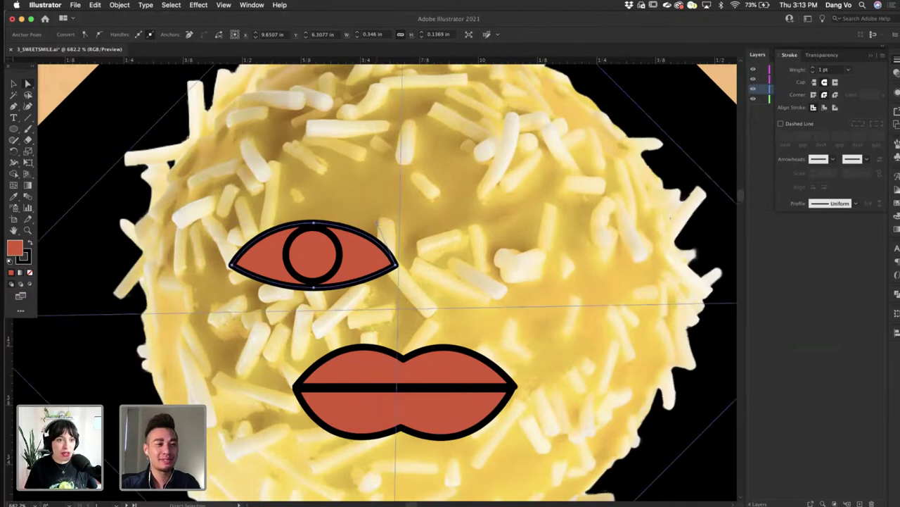
key("v")
double_click(14, 246)
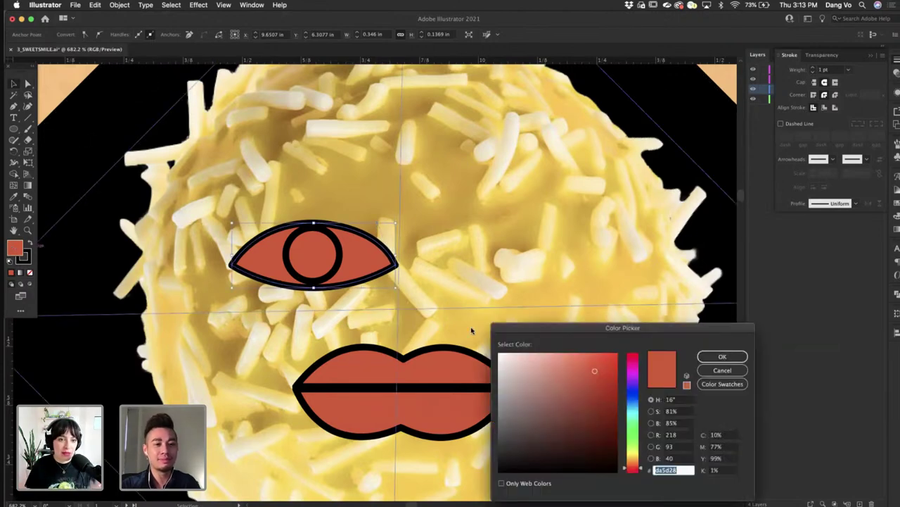
type("ffffff")
left_click(723, 356)
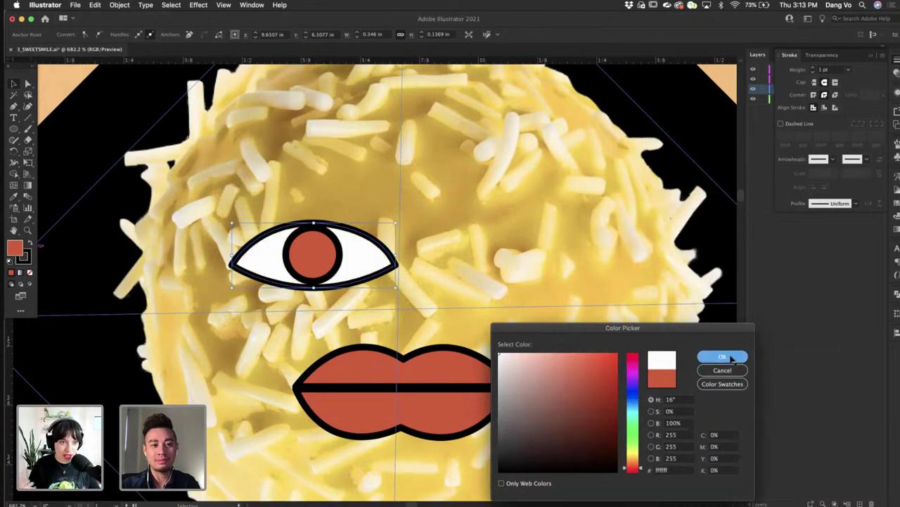
- Turn the eye's circle into a solid black pupil by swapping its fill and stroke and removing the stroke
left_click(328, 260)
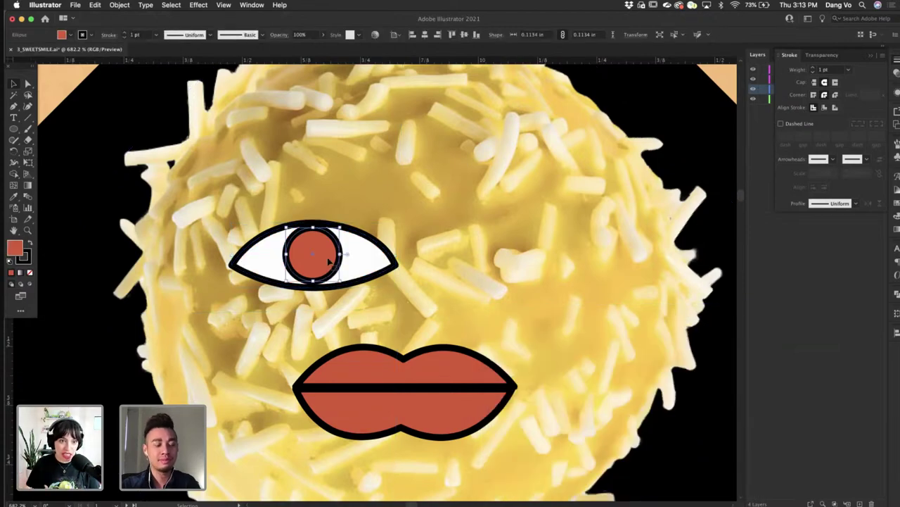
scroll(328, 261, "down", 8)
scroll(328, 261, "left", 3)
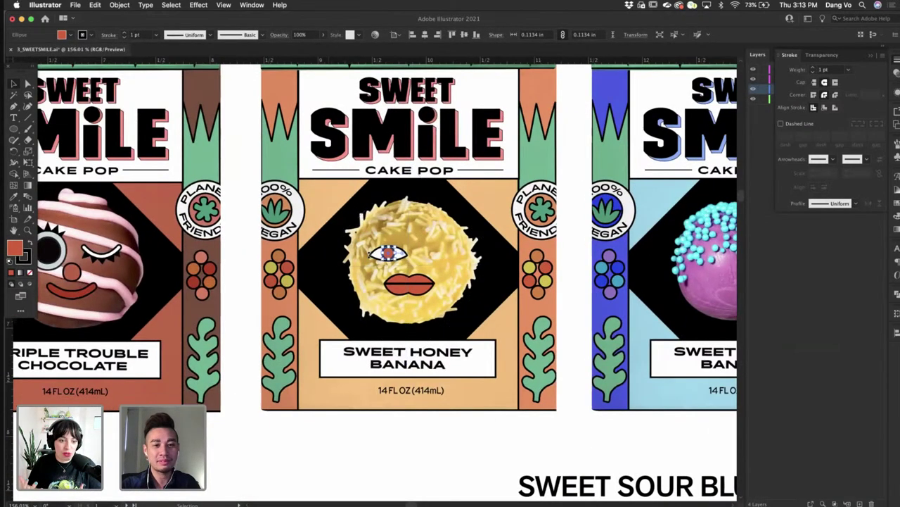
scroll(388, 253, "up", 8)
left_click(29, 242)
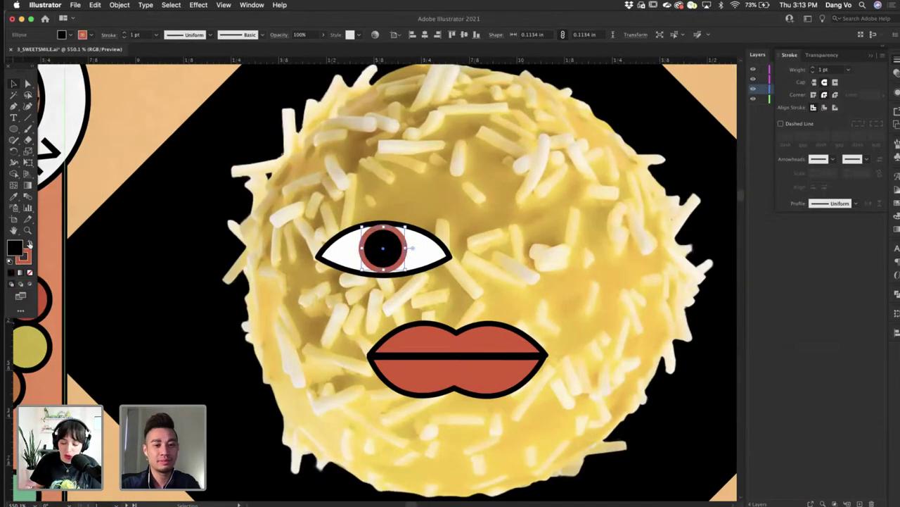
left_click(27, 257)
left_click(28, 273)
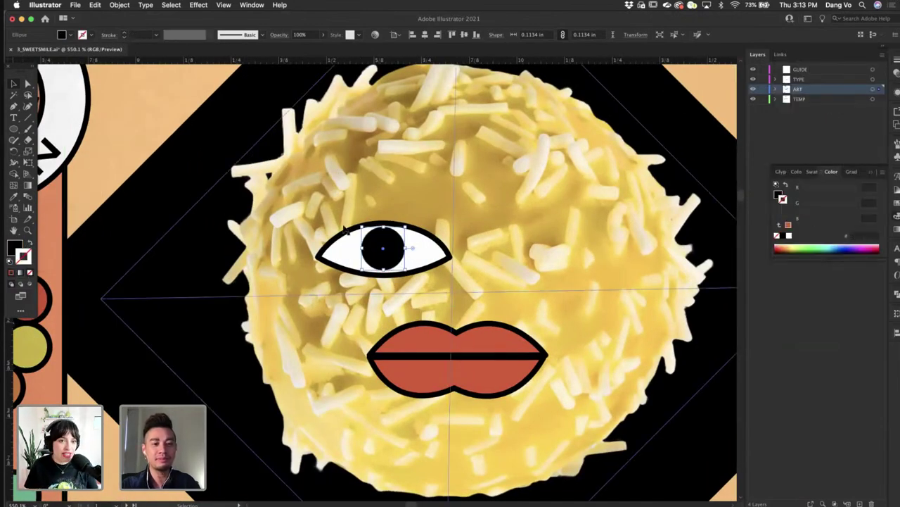
- Duplicate the complete eye with its pupil horizontally to the right side of the cake pop's face
scroll(345, 229, "up", 2)
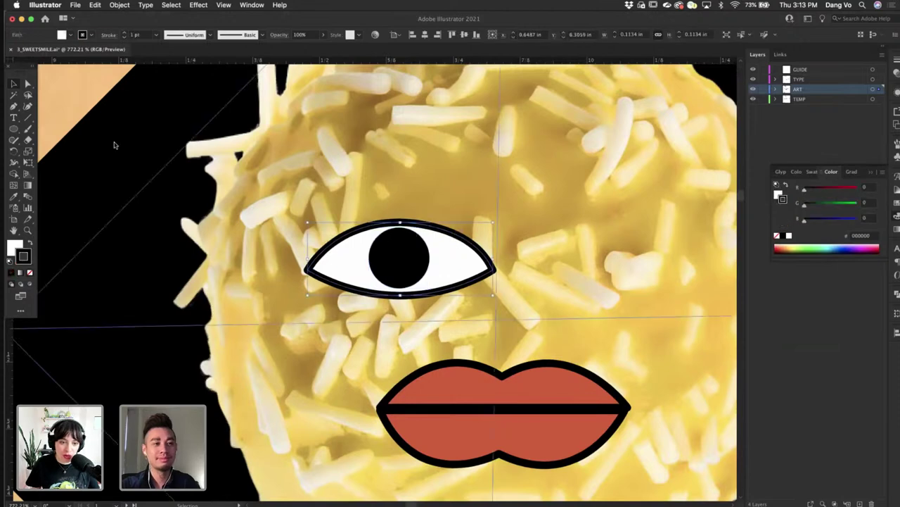
left_click(482, 260)
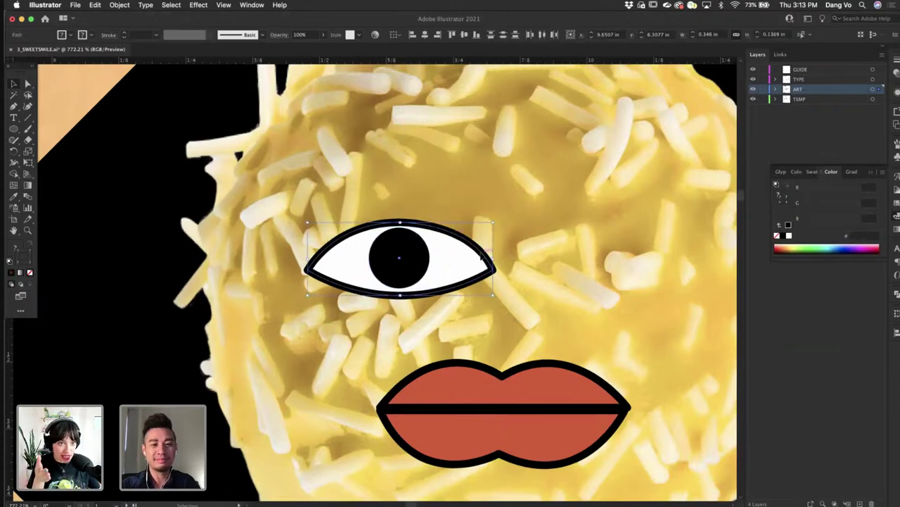
left_click_drag(482, 256, 672, 256)
scroll(465, 254, "down", 2)
scroll(432, 356, "right", 4)
scroll(432, 356, "down", 2)
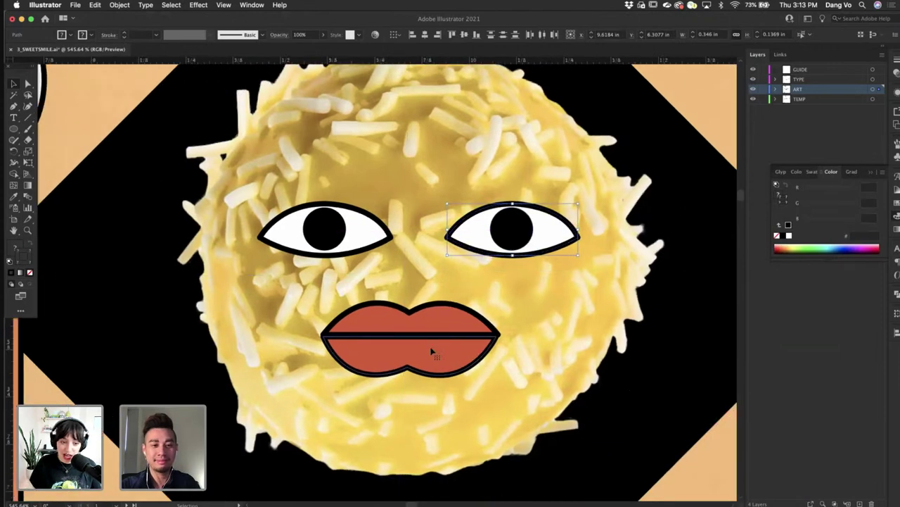
- Delete the upper lip, keeping only the lower one
left_click(432, 352)
scroll(424, 352, "up", 1)
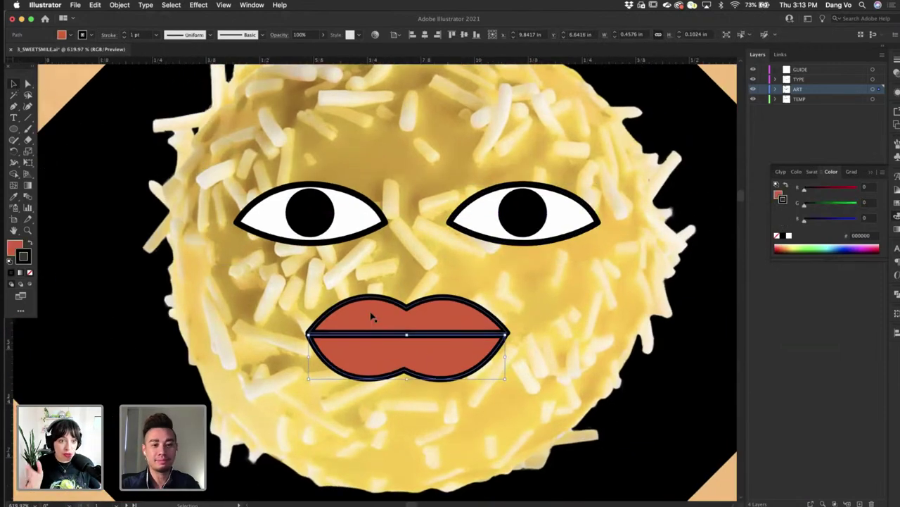
left_click(412, 326)
key("Delete")
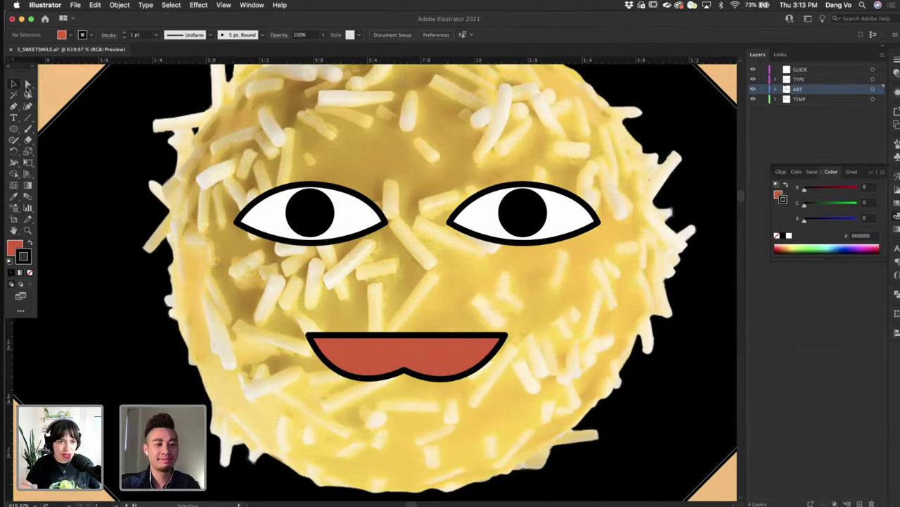
- Add an anchor at the middle of the lower lip's straight top edge and pull it slightly down
left_click(314, 341)
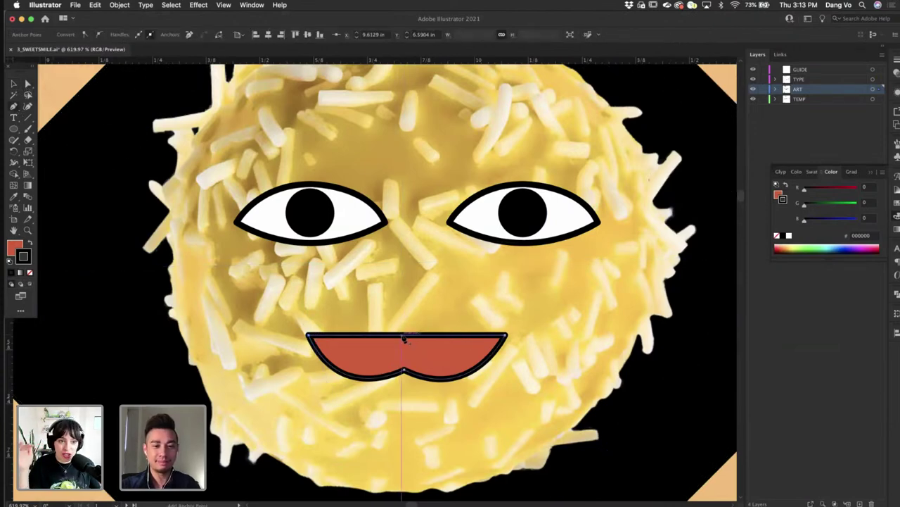
left_click(403, 335)
key("a")
scroll(472, 387, "up", 3)
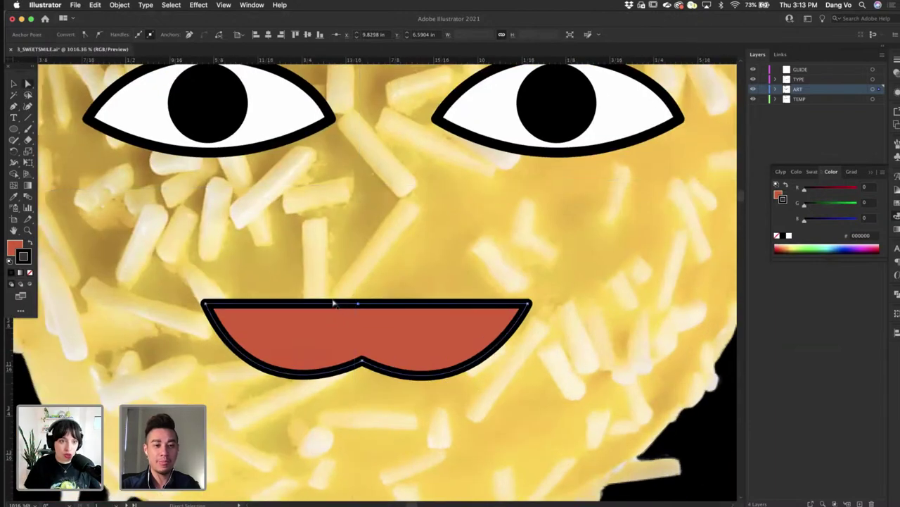
left_click_drag(358, 304, 361, 324)
- Convert the top edge's middle anchor to a smooth point with long horizontal handles, then deselect the lip
left_click_drag(13, 107, 69, 141)
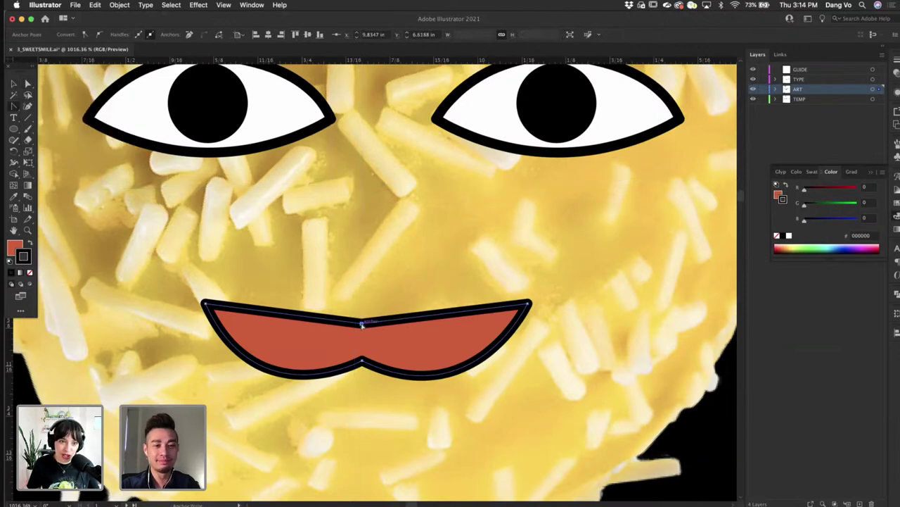
left_click_drag(362, 324, 488, 316)
left_click(14, 84)
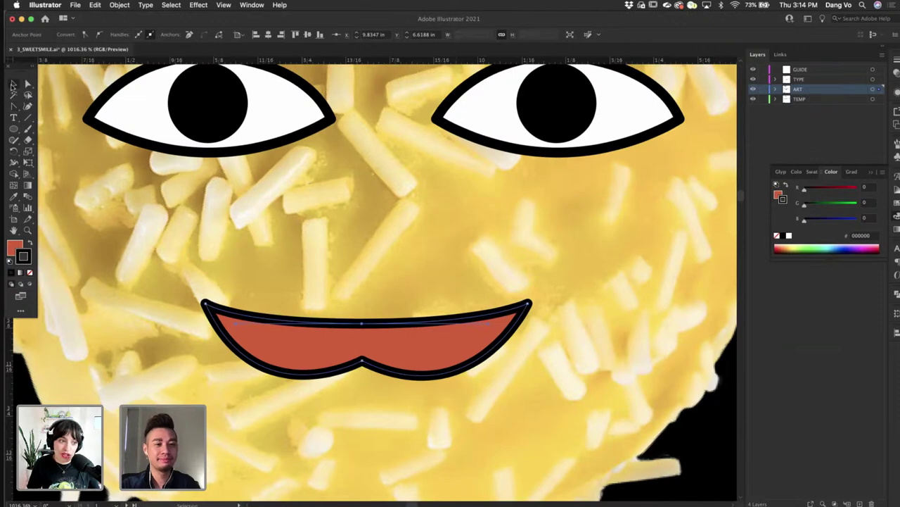
left_click(146, 374)
- Draw a closed upper lip with the Pen tool from corner to corner above the lower lip, then raise the left curve's handle
left_click_drag(13, 107, 49, 107)
left_click_drag(204, 304, 364, 262)
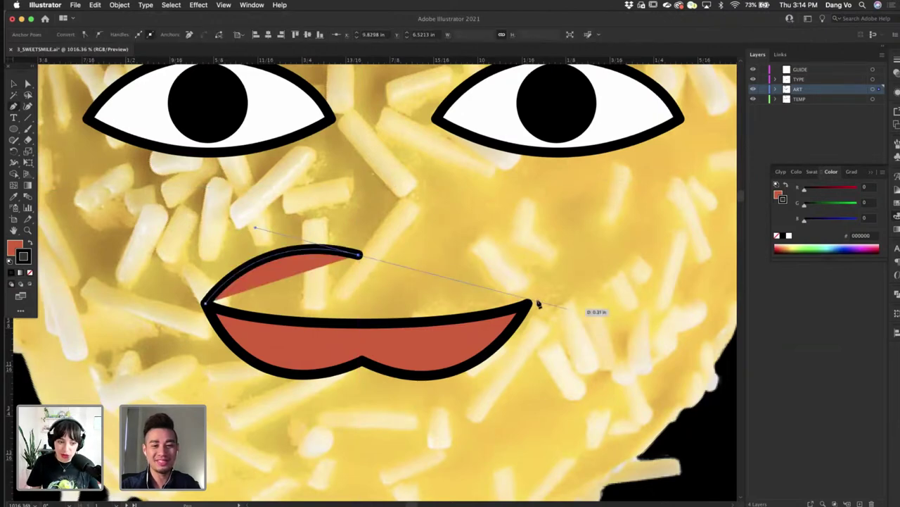
left_click_drag(528, 303, 593, 396)
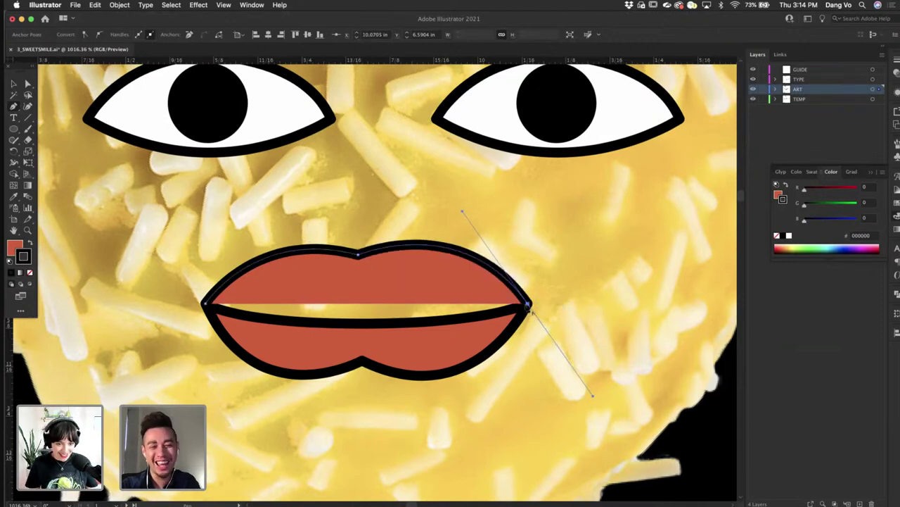
left_click(528, 304)
left_click_drag(361, 323, 366, 324)
left_click_drag(203, 304, 205, 303)
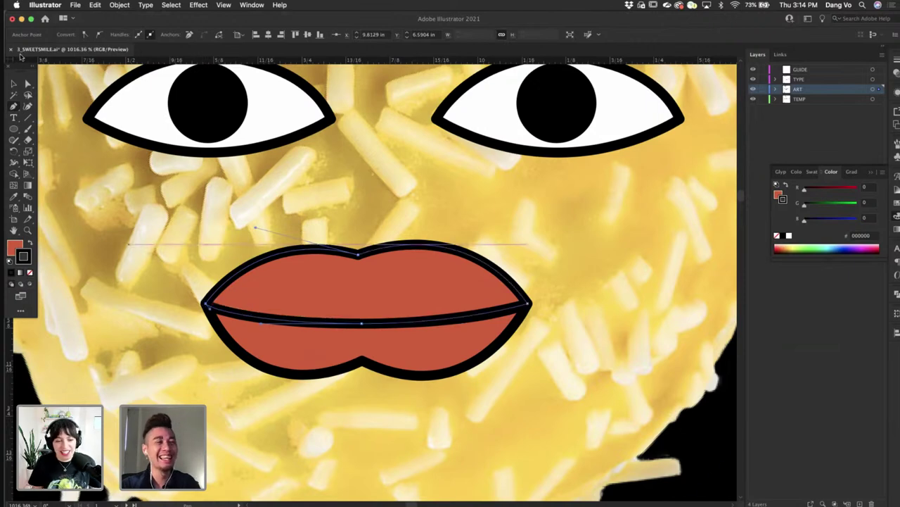
left_click(28, 83)
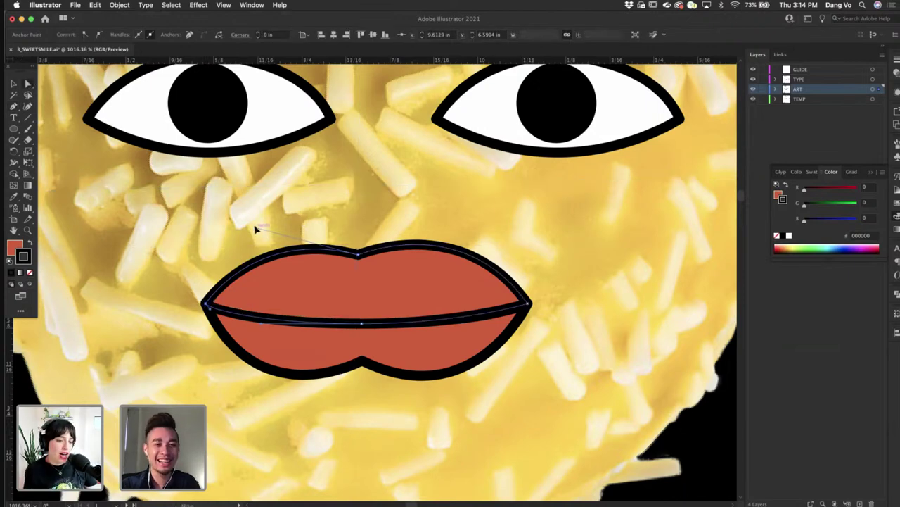
left_click_drag(258, 229, 252, 214)
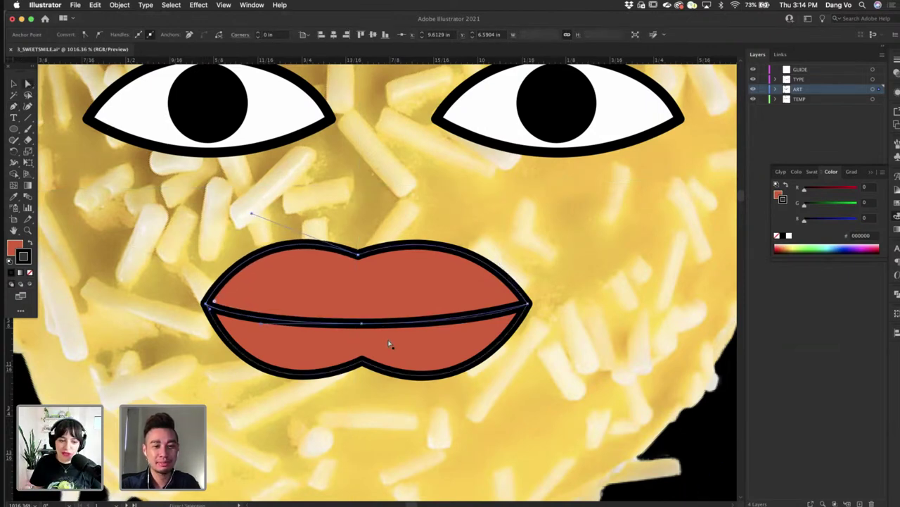
- Select both lips together and move them slightly up and to the right on the face
scroll(373, 234, "down", 5)
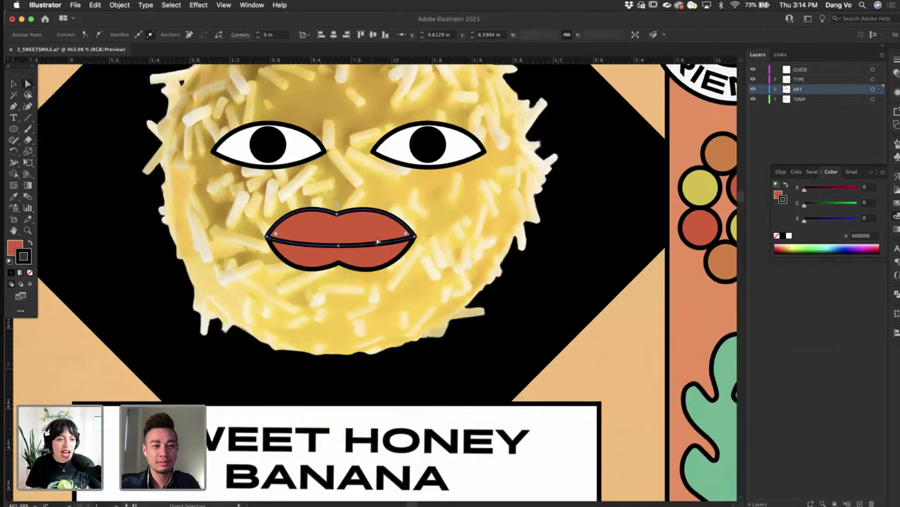
left_click(377, 240)
left_click(377, 260, "shift")
left_click_drag(377, 259, 383, 255)
key("v")
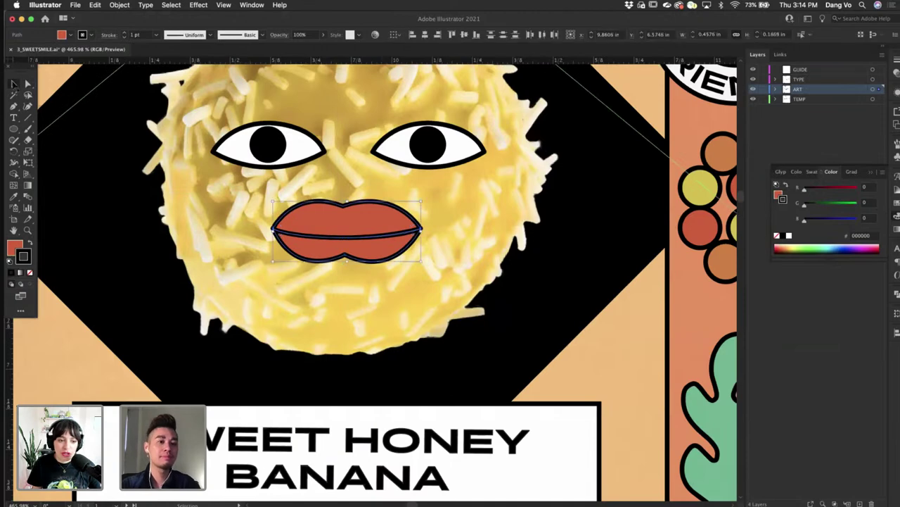
- Scale the left eye with its pupil down slightly
left_click(259, 145)
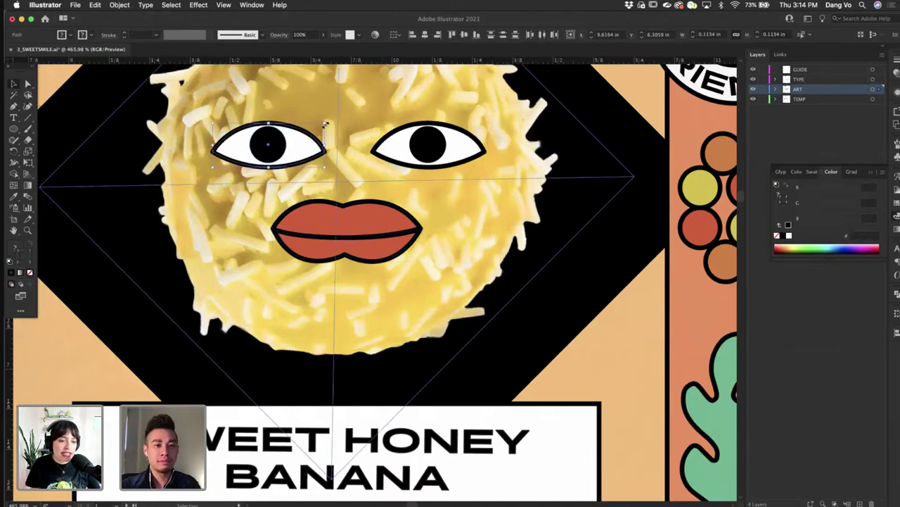
left_click_drag(325, 124, 280, 150)
scroll(295, 150, "up", 3)
- Delete the larger right eye and replace it with a horizontal duplicate of the resized left eye
left_click(384, 220)
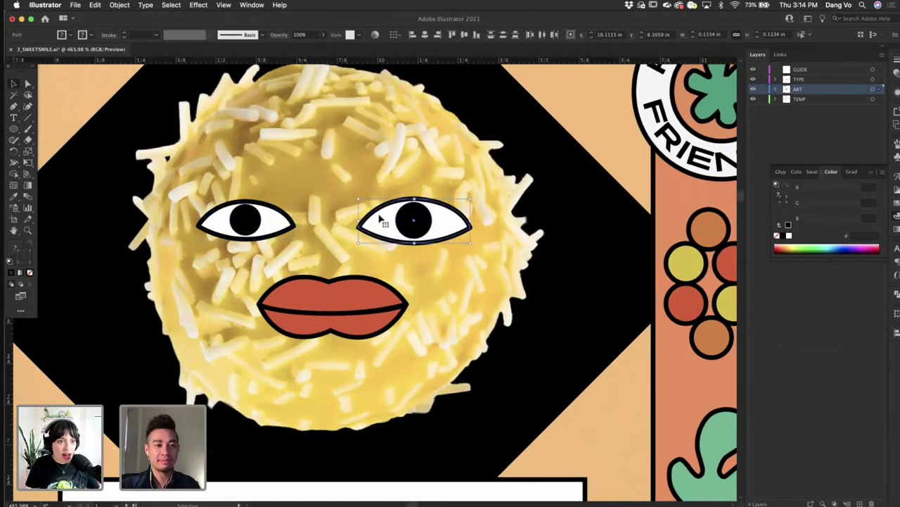
key("Delete")
left_click(243, 223)
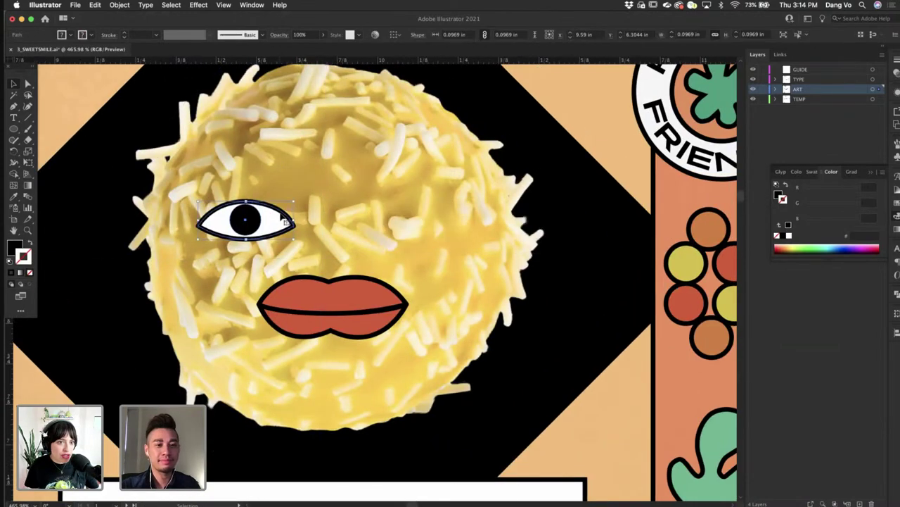
left_click_drag(285, 222, 444, 218)
scroll(422, 232, "down", 5)
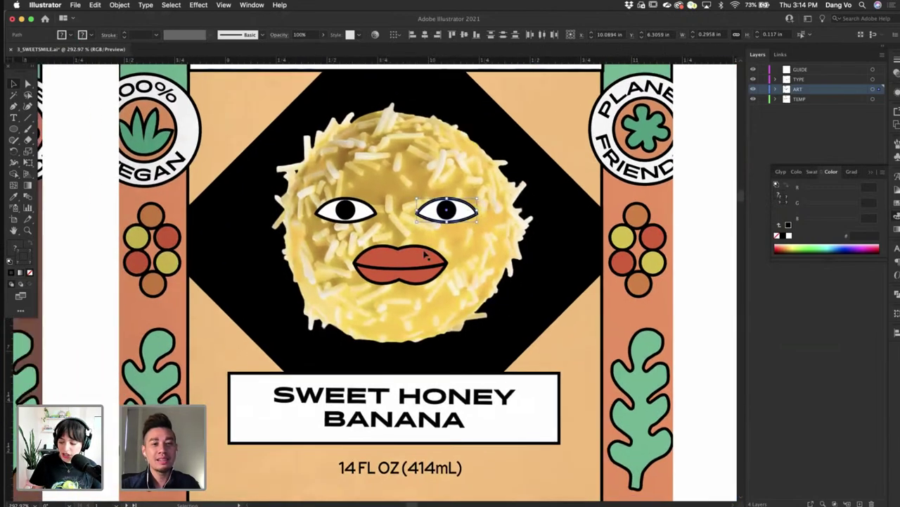
- Move both lips slightly down and to the left to center them below the eyes
left_click(420, 261)
scroll(420, 261, "up", 3)
left_click_drag(425, 288, 418, 300)
- Draw an arched eyebrow above the left eye with the Pen tool and remove its fill, keeping the black stroke
left_click(14, 107)
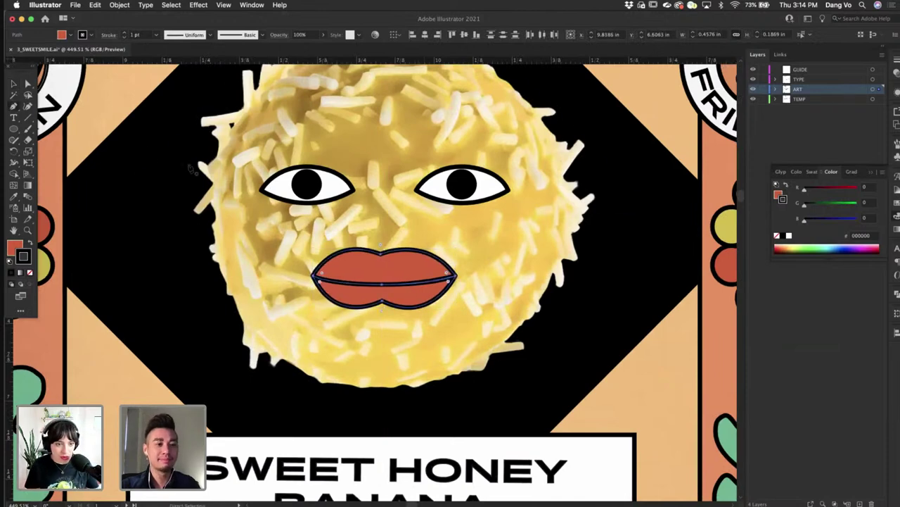
scroll(188, 168, "up", 2)
left_click(290, 182)
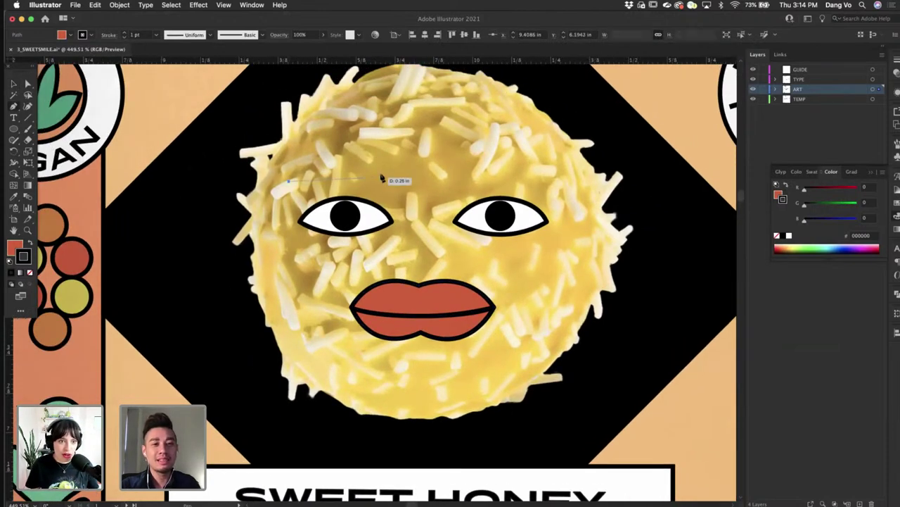
left_click_drag(391, 175, 443, 206)
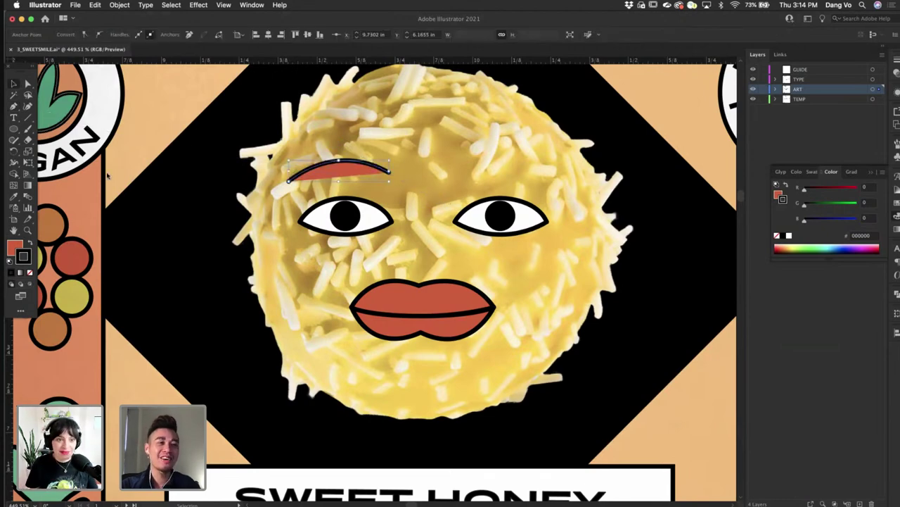
left_click(16, 246)
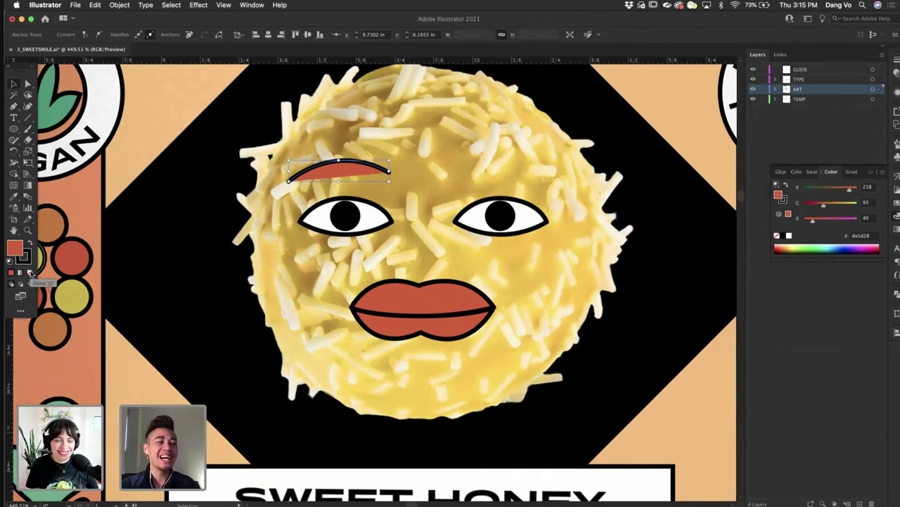
left_click(30, 272)
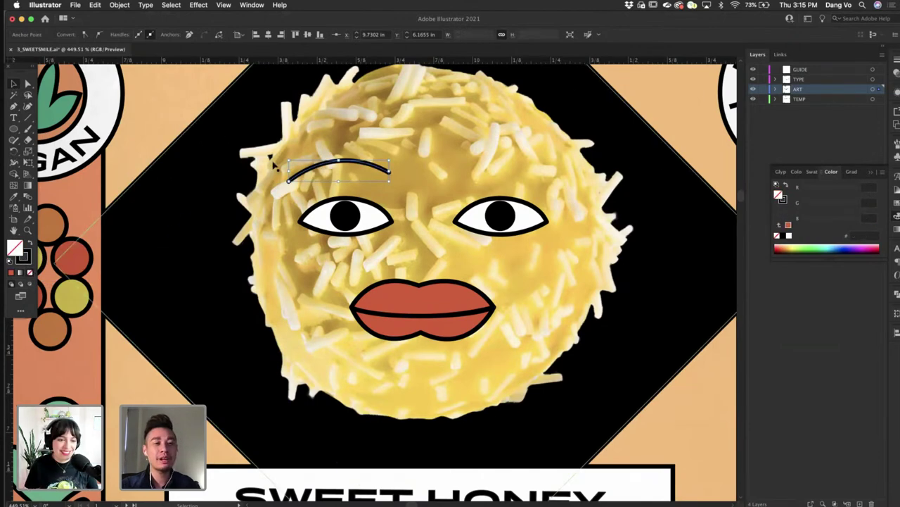
- Lower the eyebrow's outer end slightly and refine its arch with the curve handle
left_click(28, 83)
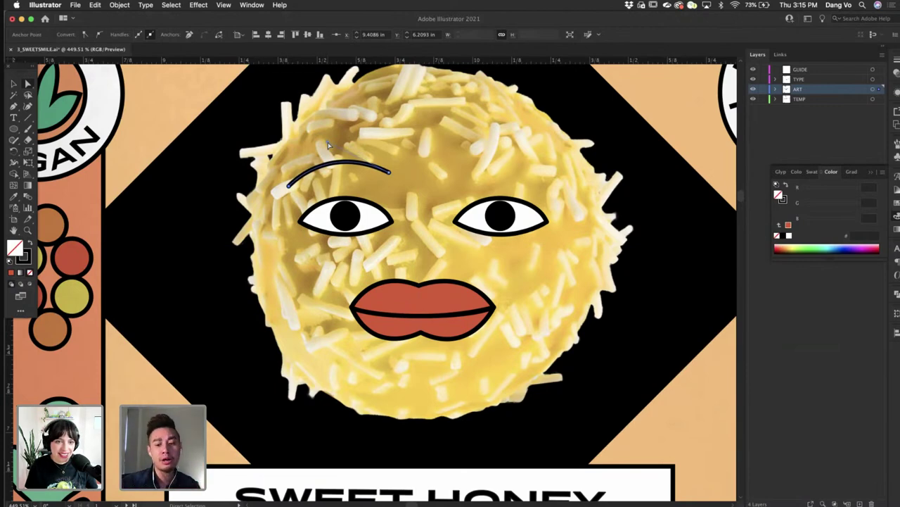
left_click(14, 84)
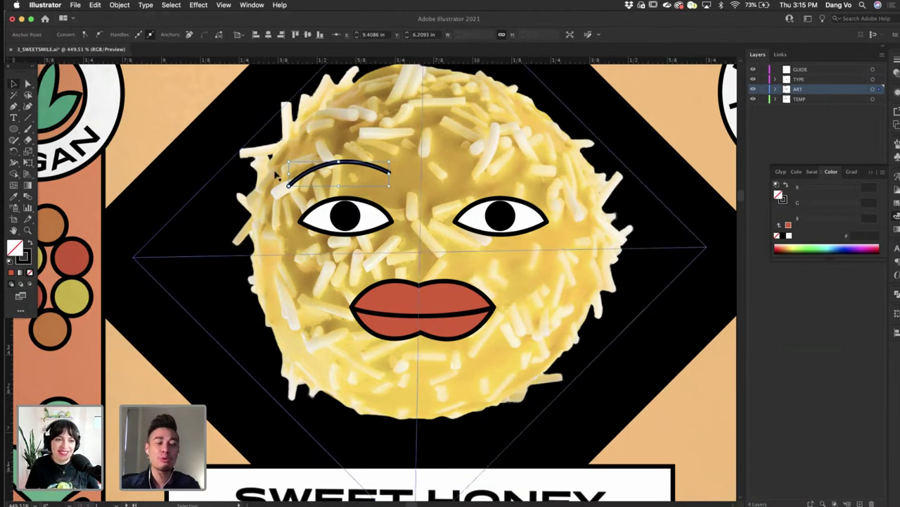
left_click(28, 84)
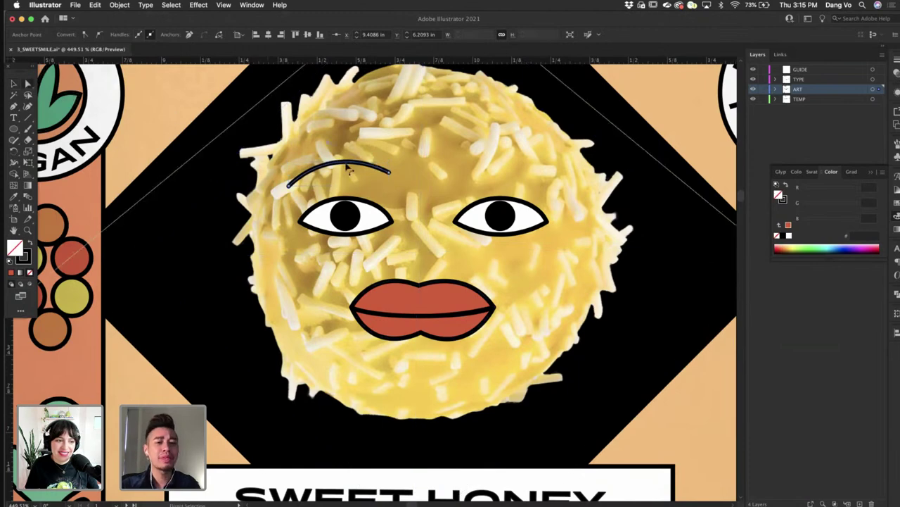
left_click(328, 142)
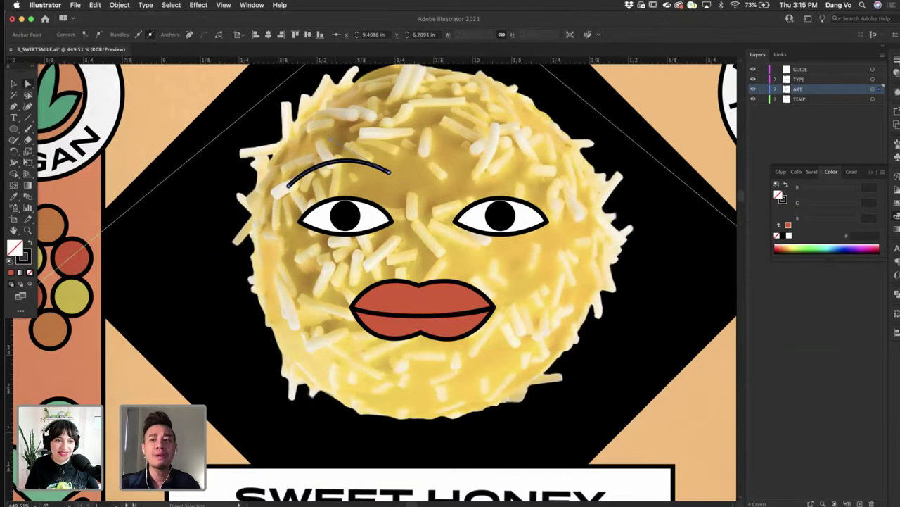
- Set the eyebrow's stroke weight to 4 pt and slightly readjust its curve
left_click(896, 60)
left_click(835, 70)
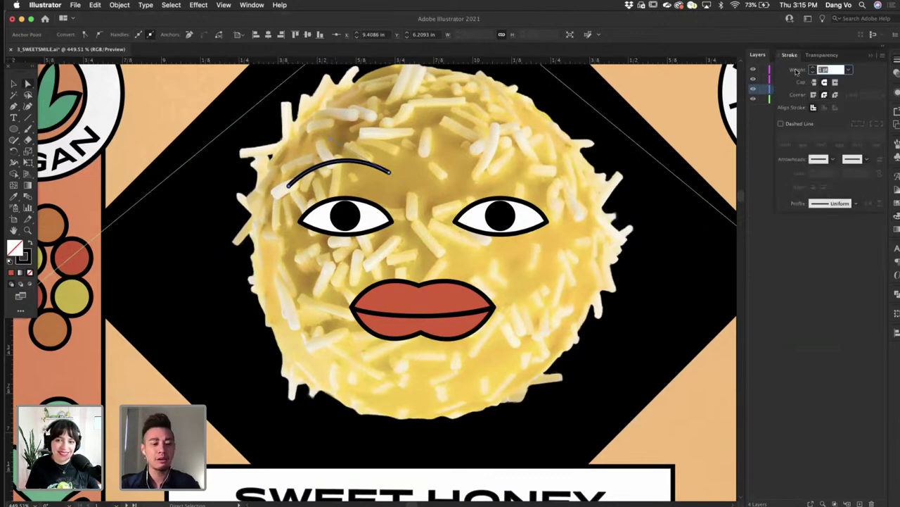
key("Return")
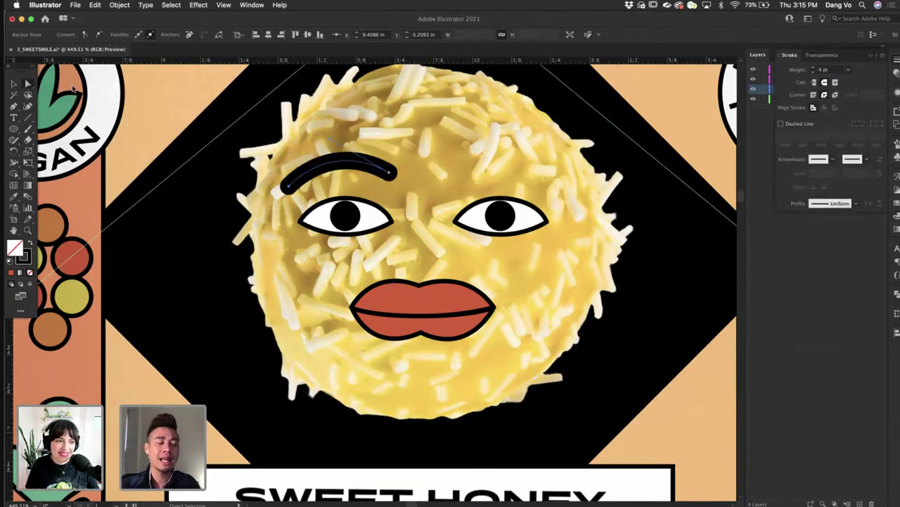
left_click(28, 83)
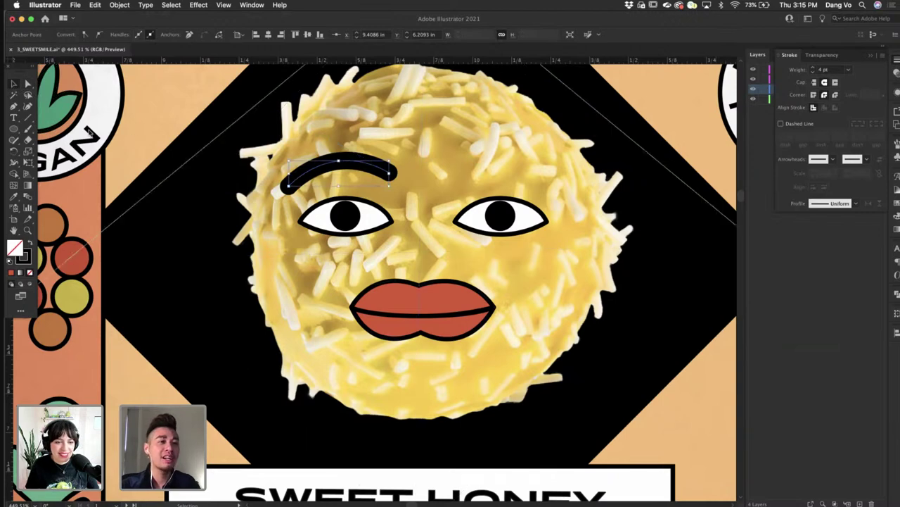
left_click(27, 83)
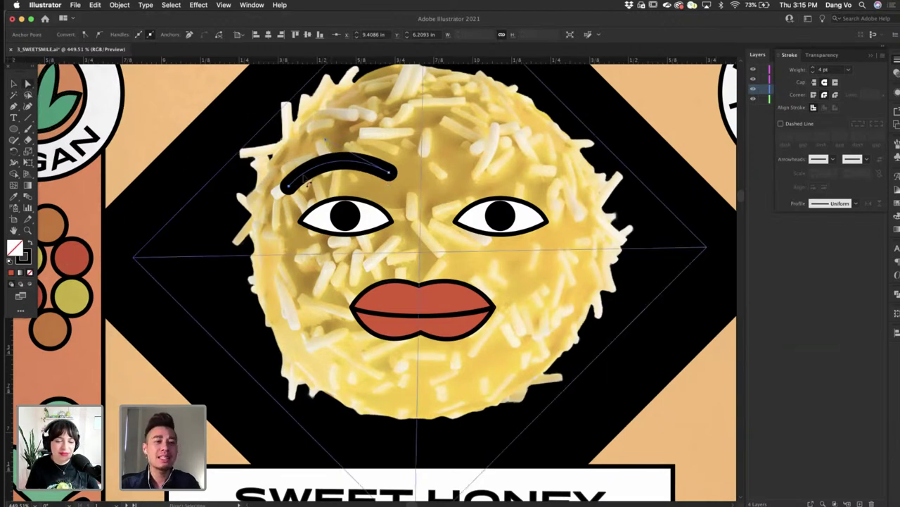
- Convert the eyebrow's stroke into a filled shape with Outline Stroke and select the whole shape
left_click(123, 5)
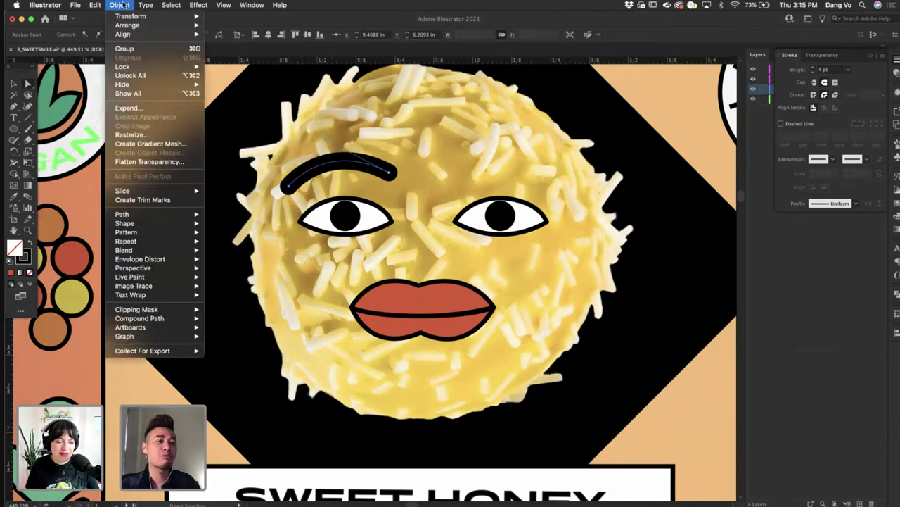
mouse_move(183, 214)
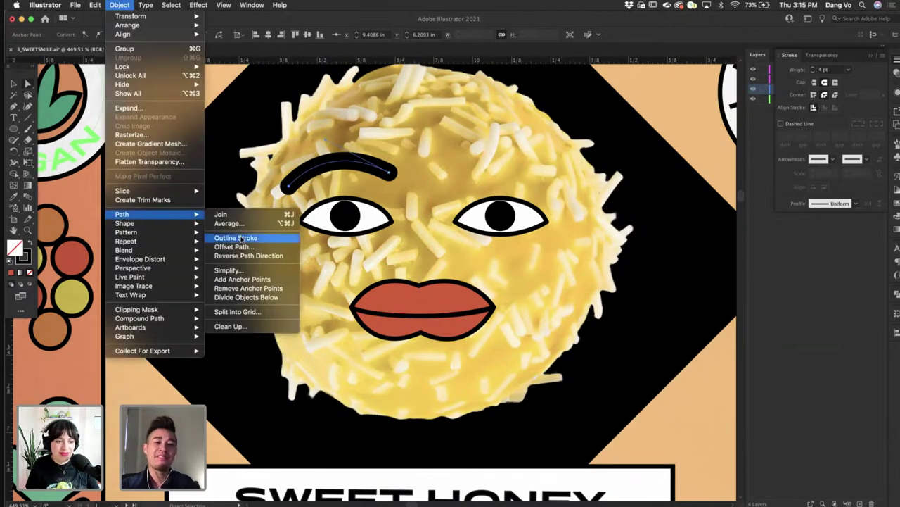
left_click(239, 237)
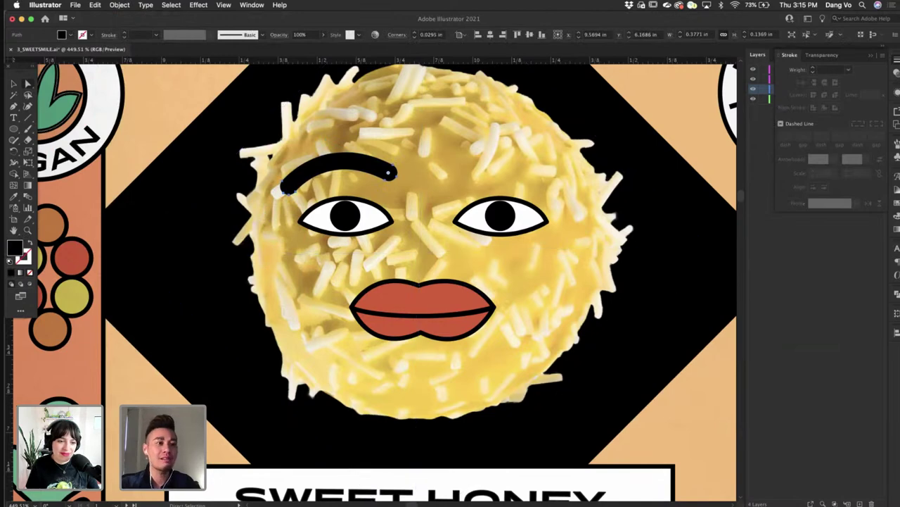
left_click(14, 84)
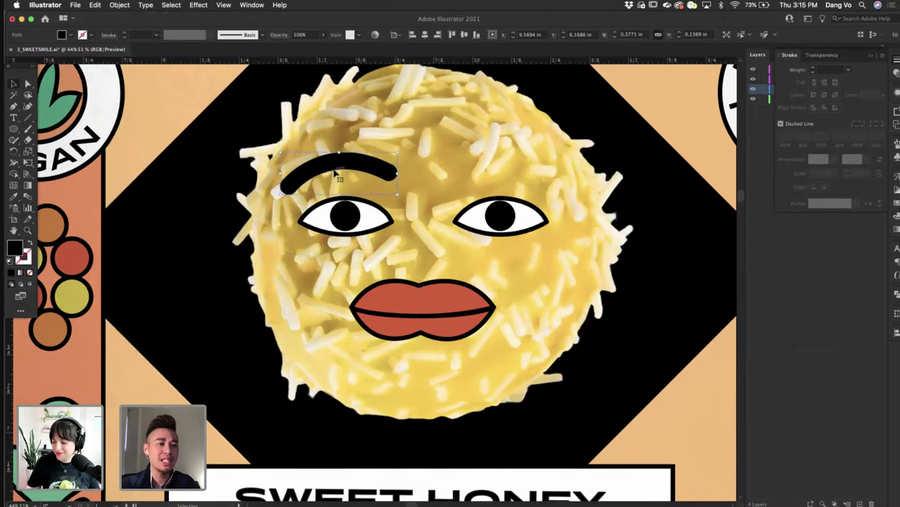
- Try to reflect the left eyebrow itself across a vertical axis between the eyes
scroll(336, 174, "down", 2)
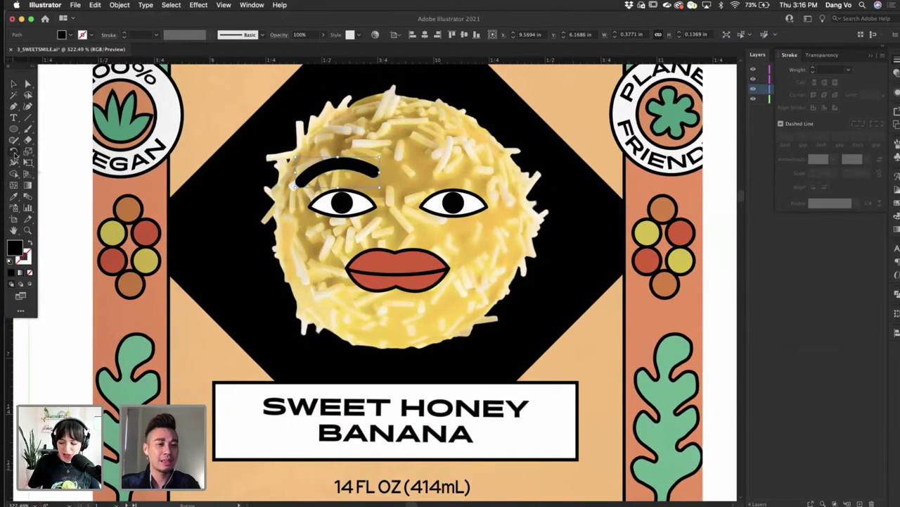
left_click_drag(14, 151, 44, 163)
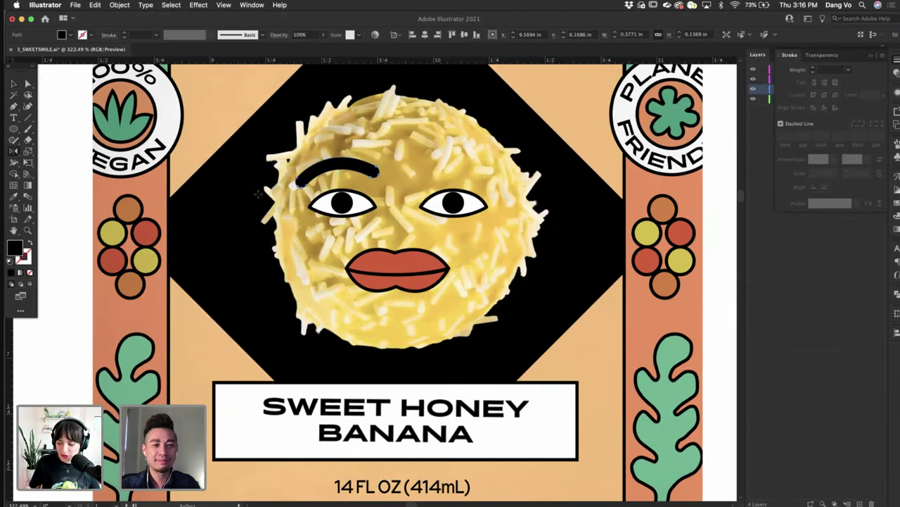
left_click(398, 208, "alt")
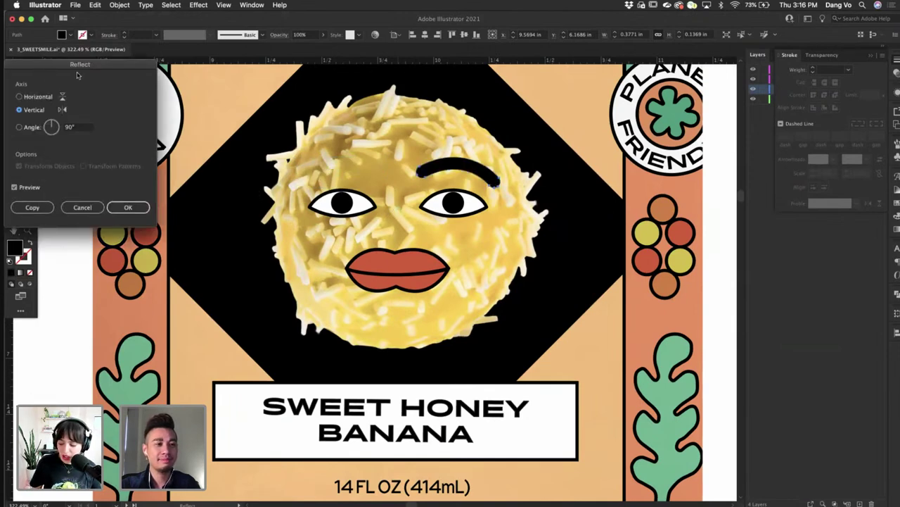
left_click(123, 207)
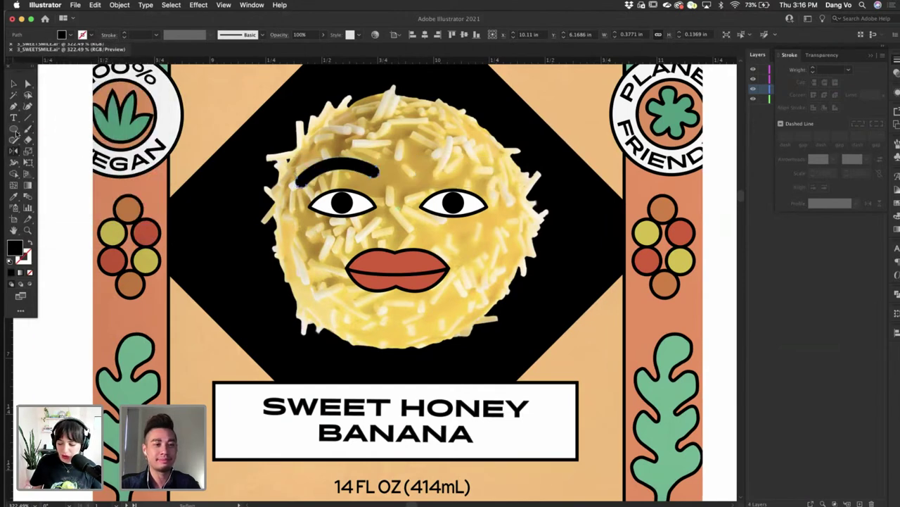
key("super+z")
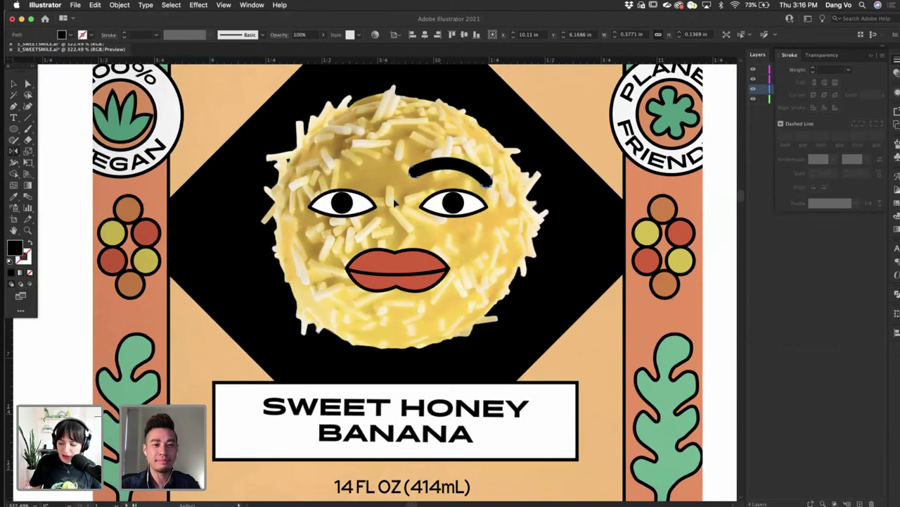
left_click(394, 200, "alt")
left_click(112, 207)
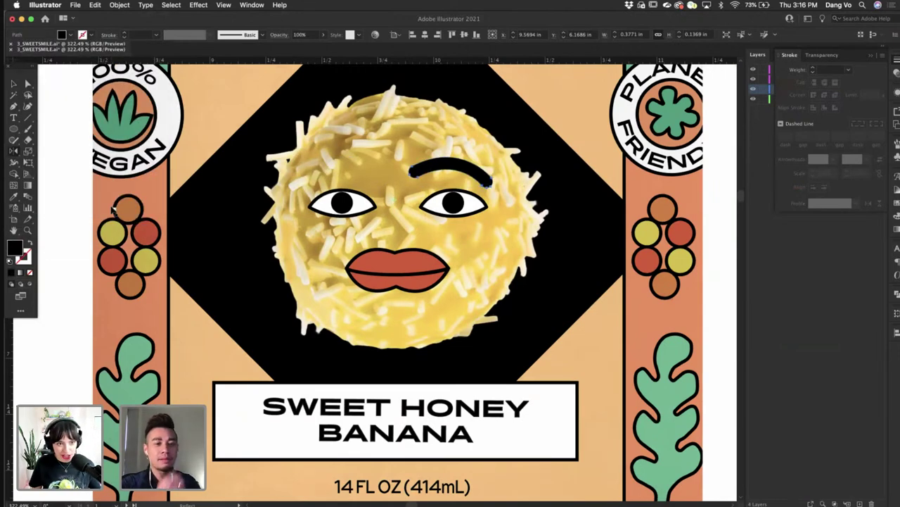
- Reflect a copy of the left eyebrow across a vertical axis at the face's center, placing it above the right eye
left_click(398, 209, "alt")
left_click(31, 206)
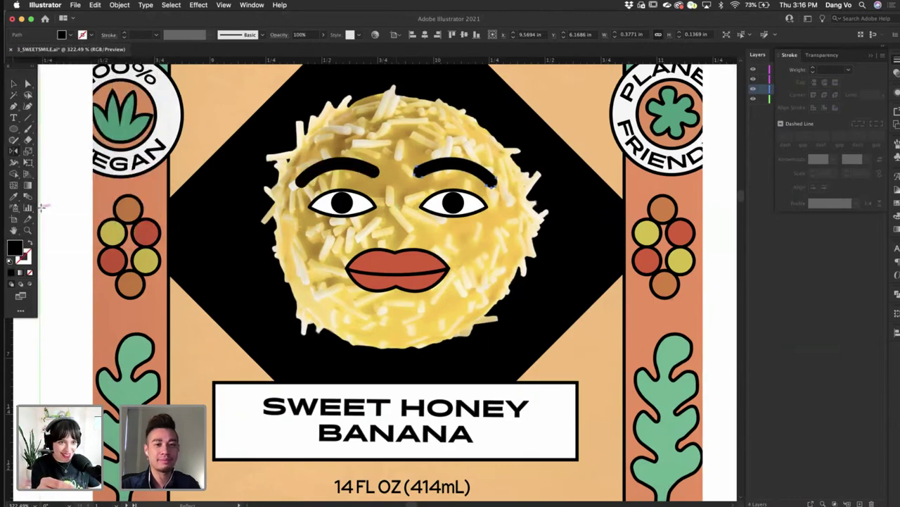
- Fill both eyebrows with the orange-red colour ff6e3b and give them a 1 pt black outline
left_click(12, 83)
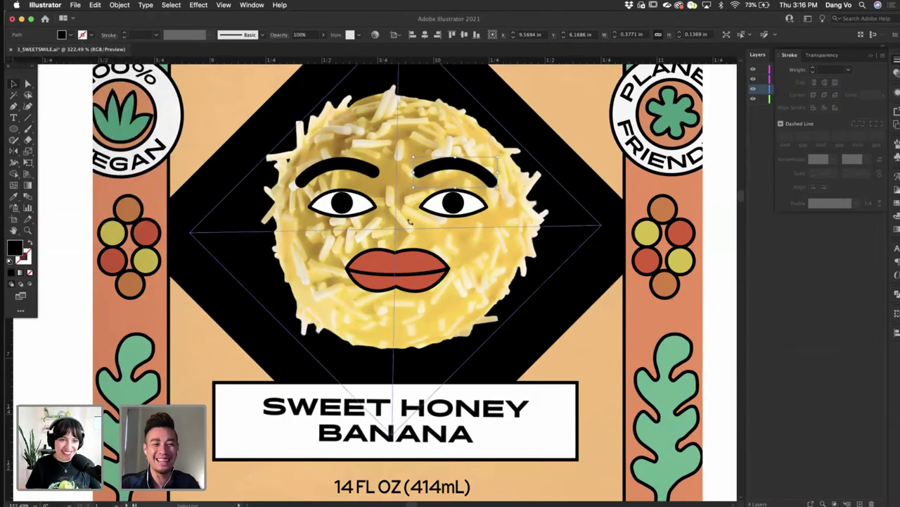
scroll(404, 185, "up", 2)
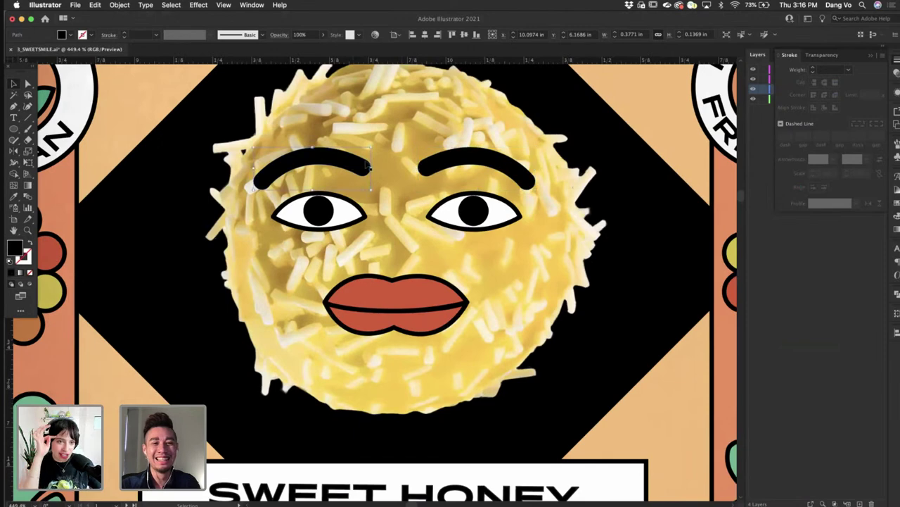
left_click(458, 161, "shift")
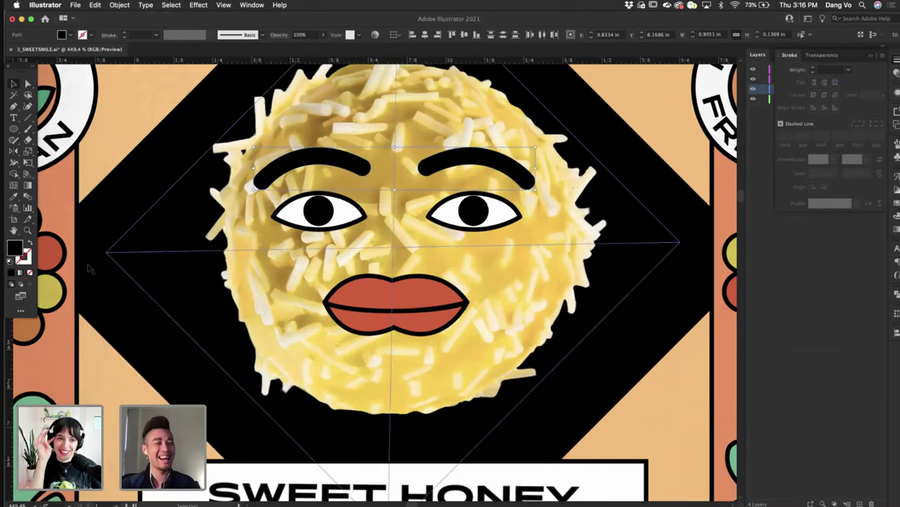
double_click(15, 248)
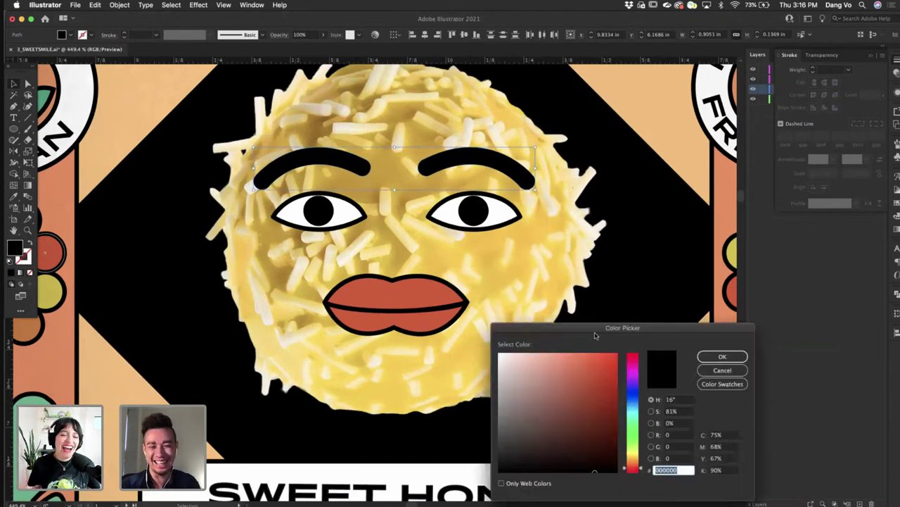
left_click_drag(591, 362, 588, 353)
left_click(723, 356)
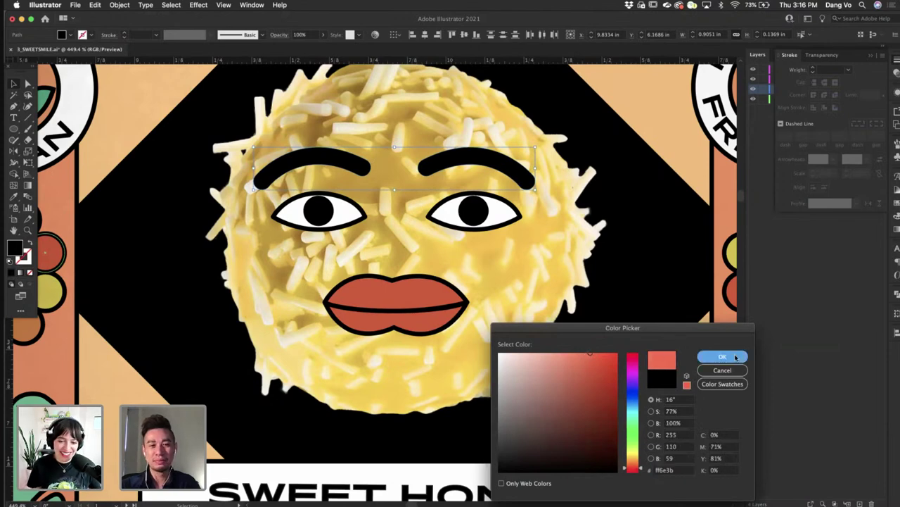
left_click(125, 33)
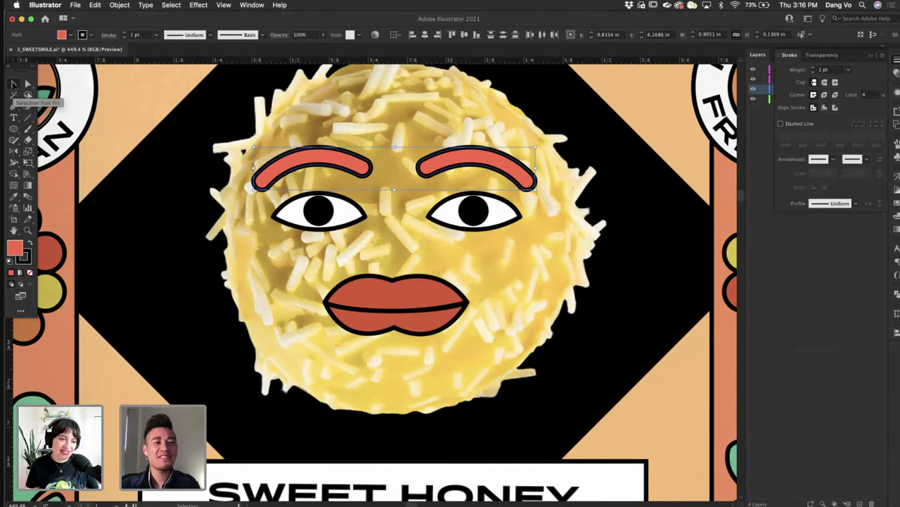
- Group each pupil with its eye shape, for the left eye and for the right eye
left_click(322, 210)
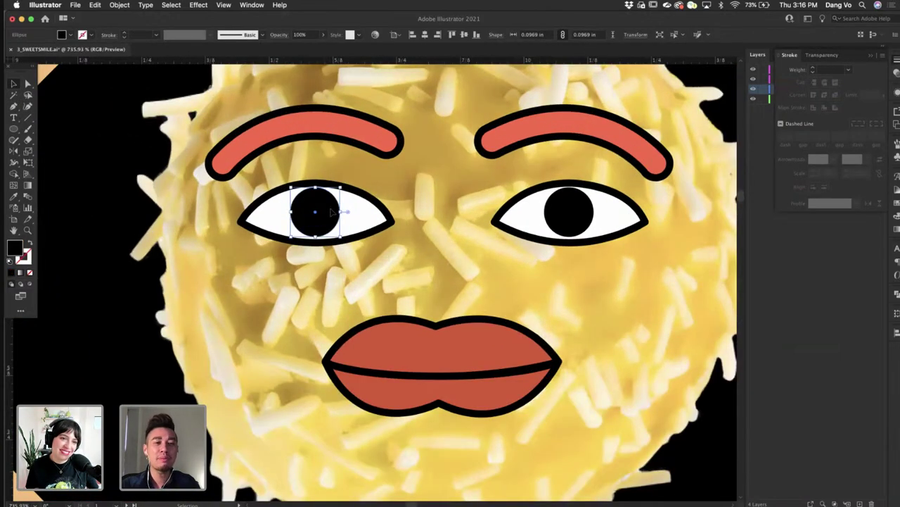
left_click(375, 204)
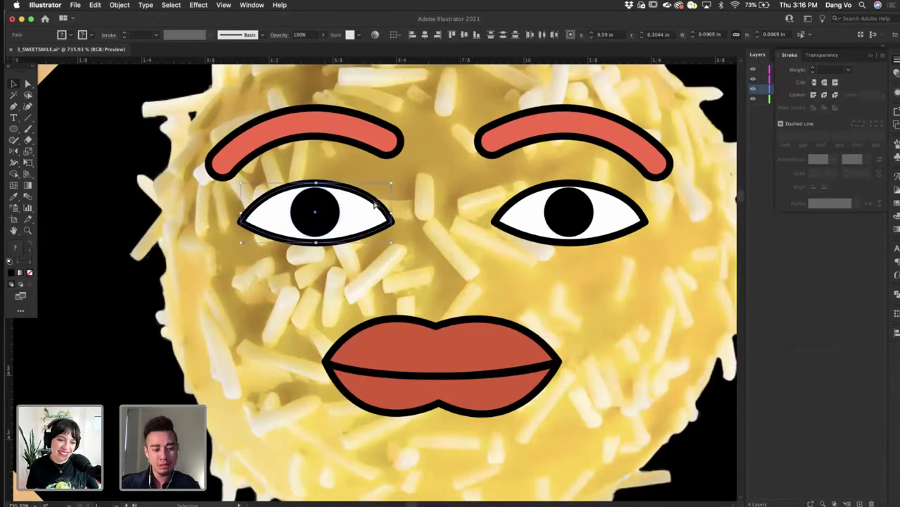
left_click(570, 211)
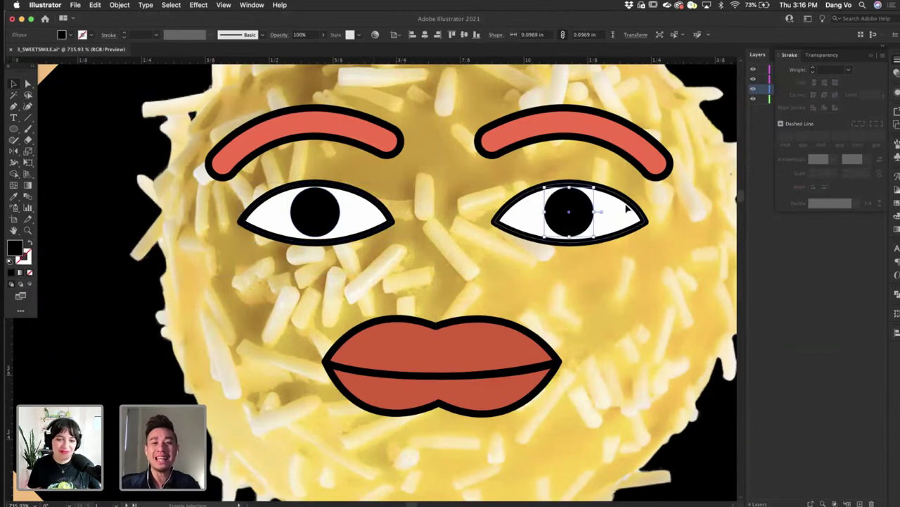
left_click(626, 208, "shift")
scroll(628, 209, "down", 6)
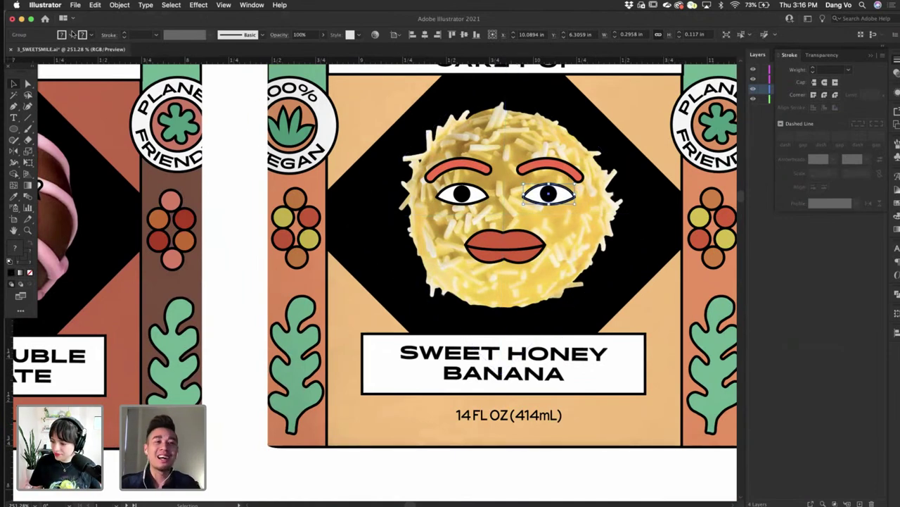
left_click(217, 272)
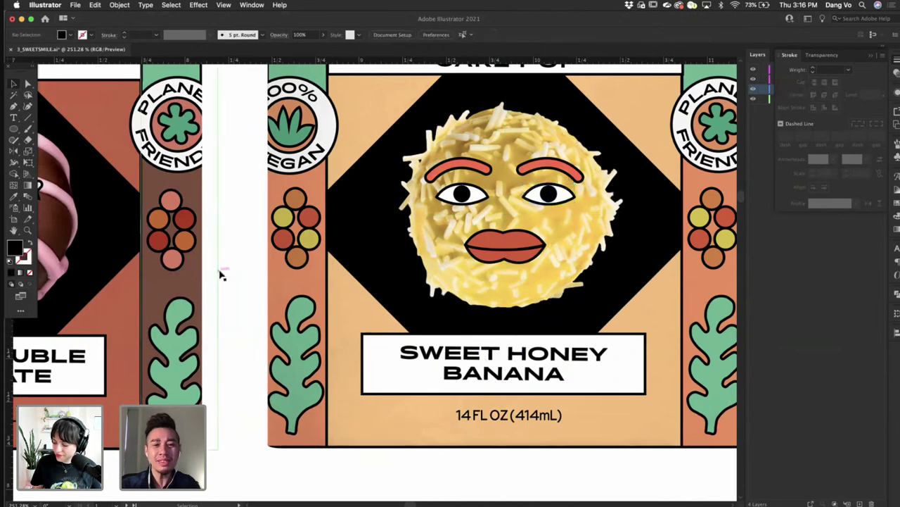
- Nudge the grouped left eye slightly downward beneath its eyebrow
scroll(390, 222, "right", 3)
scroll(390, 222, "up", 2)
scroll(387, 222, "up", 3)
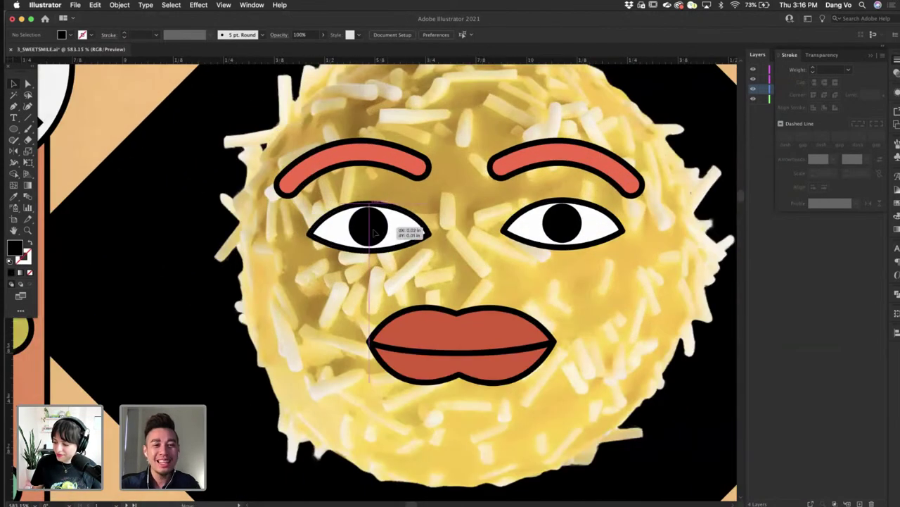
left_click(380, 205)
- Rotate the left and right eyebrows slightly, one at a time, to refine their tilt
left_click(406, 171)
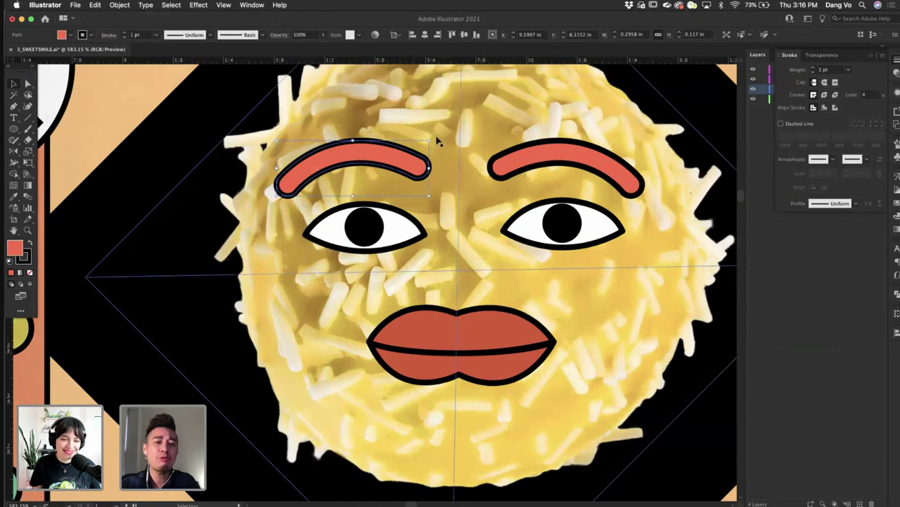
left_click_drag(435, 138, 408, 154)
left_click(568, 149)
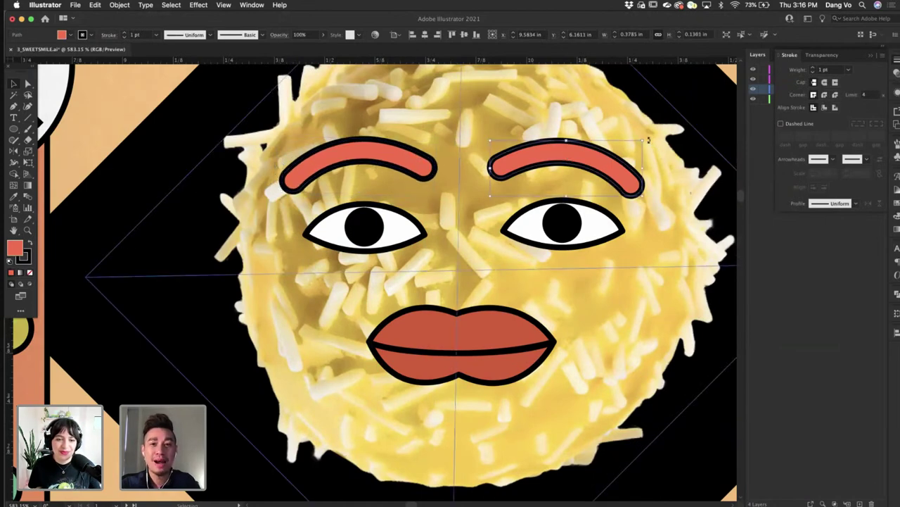
left_click_drag(648, 137, 650, 142)
scroll(649, 141, "down", 5)
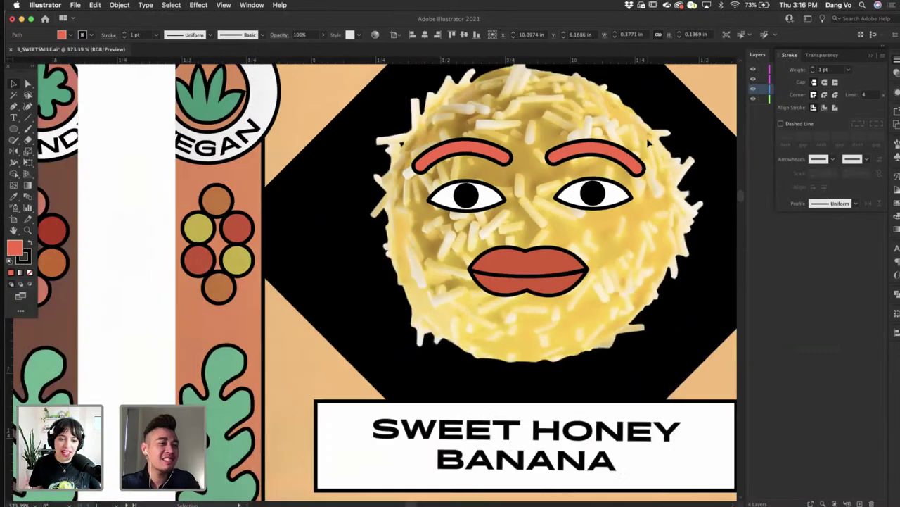
scroll(648, 140, "down", 3)
left_click(561, 416)
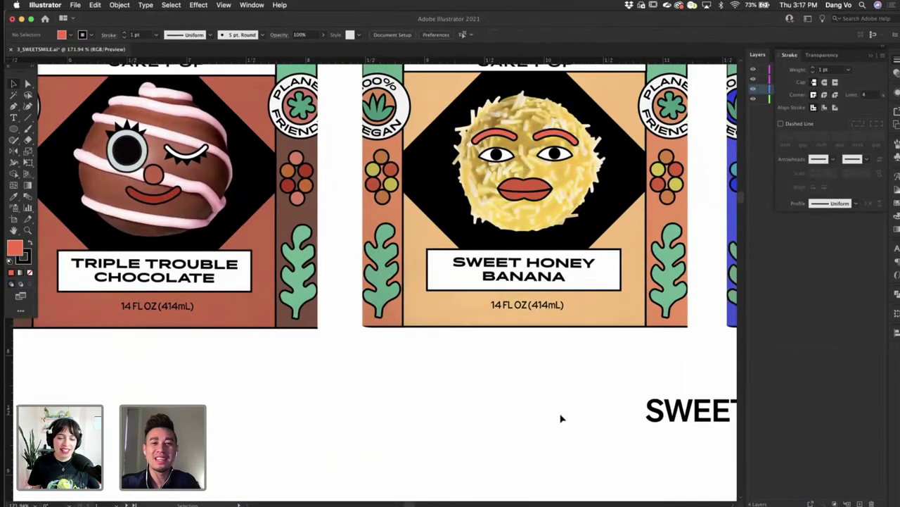
- Nudge the lower lip and the right eye slightly downward, moving the eye a little outward as well
scroll(464, 324, "down", 3)
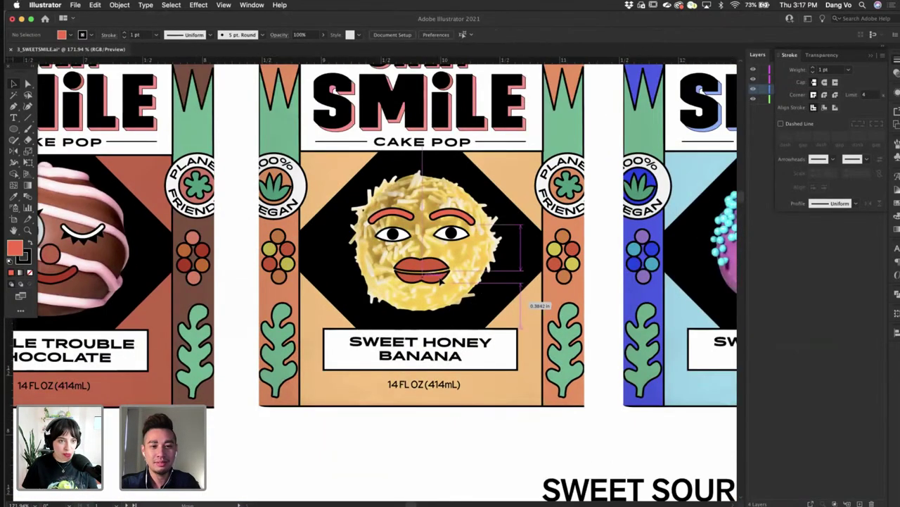
left_click(450, 234)
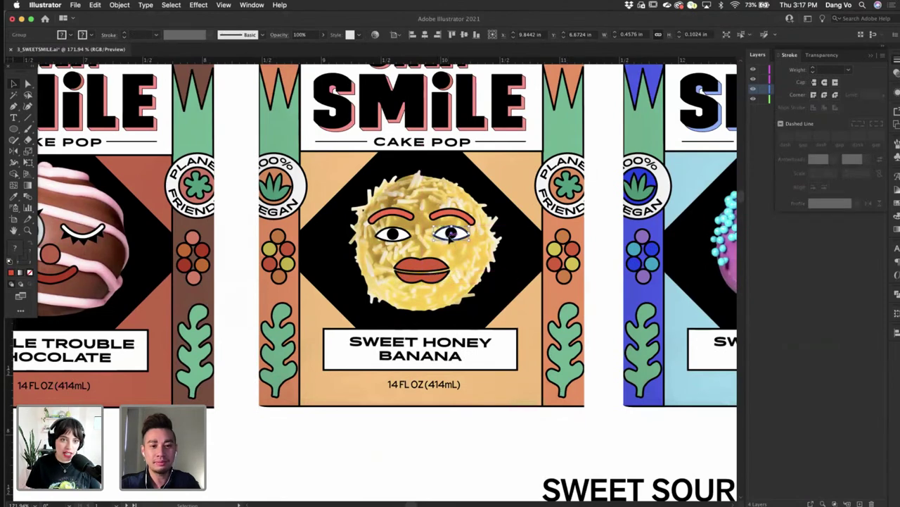
left_click_drag(450, 235, 454, 238)
scroll(314, 498, "left", 5)
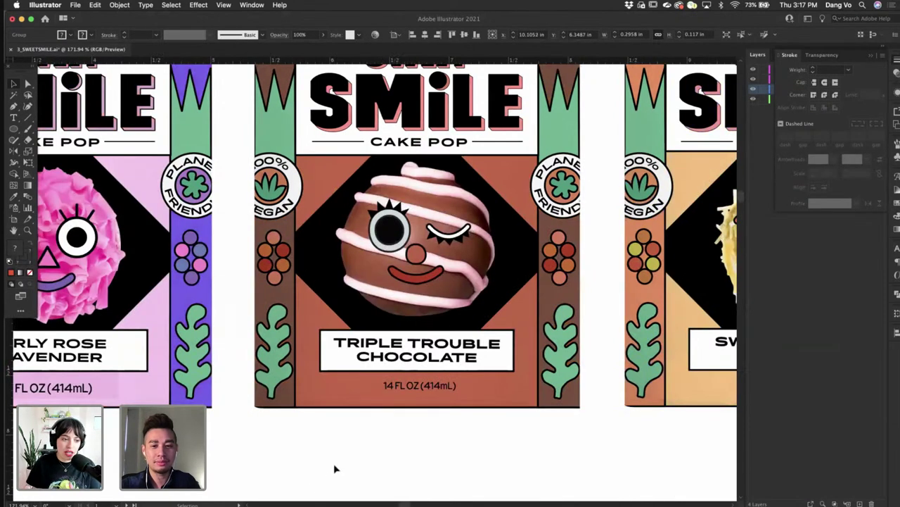
scroll(333, 463, "right", 8)
left_click(480, 440)
- Replace the flavor name on the blue package with SWEET SOUR BLUEBERRY on two lines
scroll(485, 422, "right", 2)
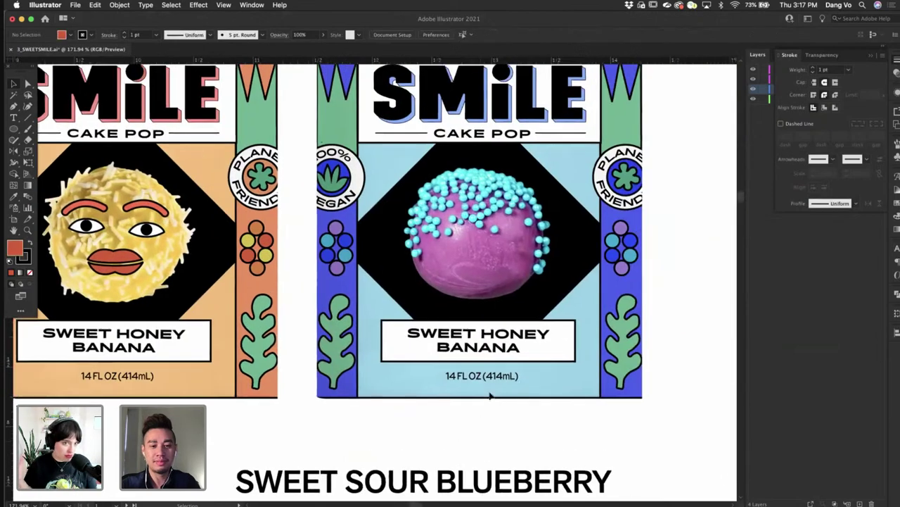
double_click(523, 332)
key("super+a")
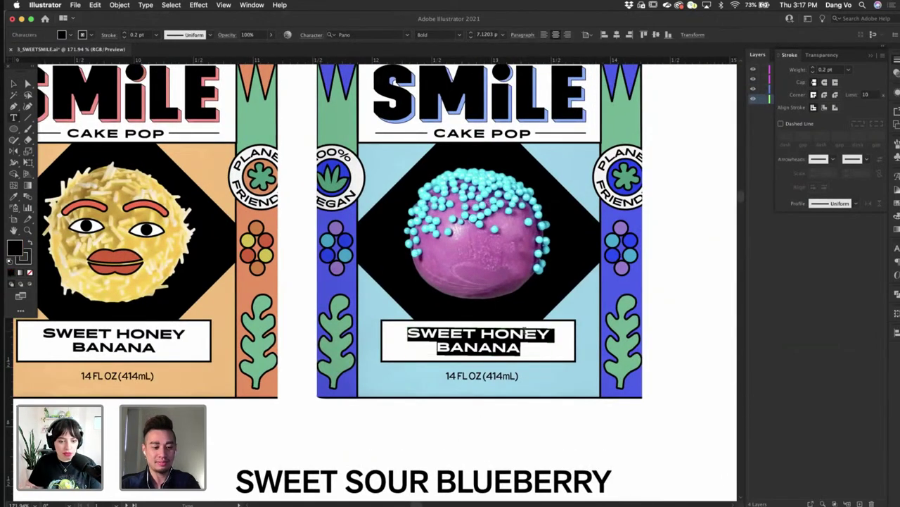
type("SWEET SO")
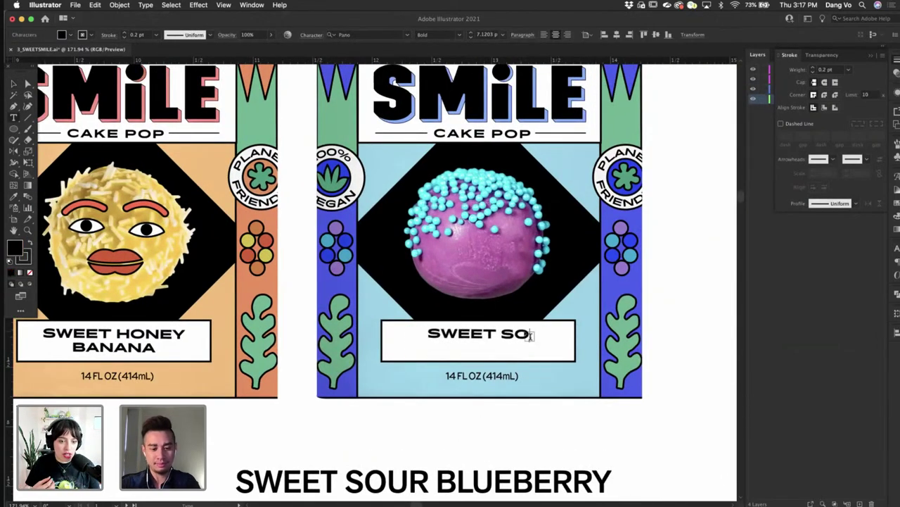
type("UR ")
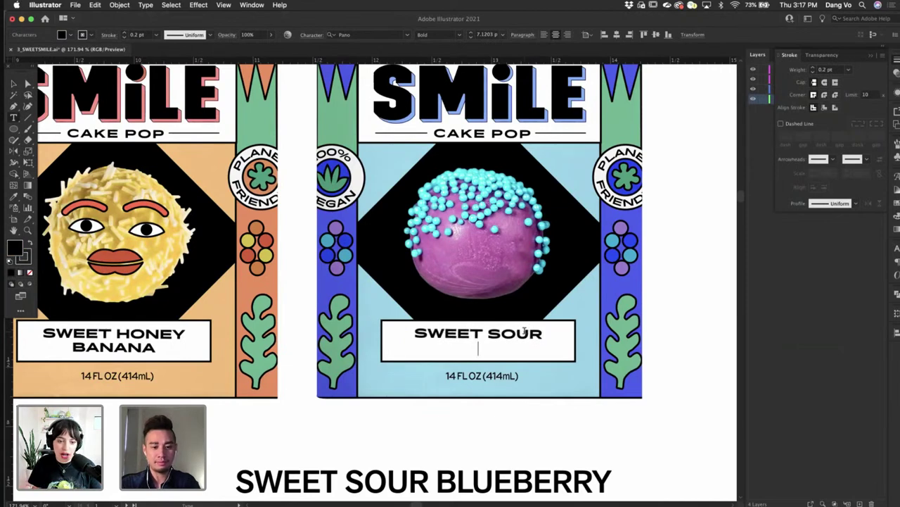
type("BLUEBERRY")
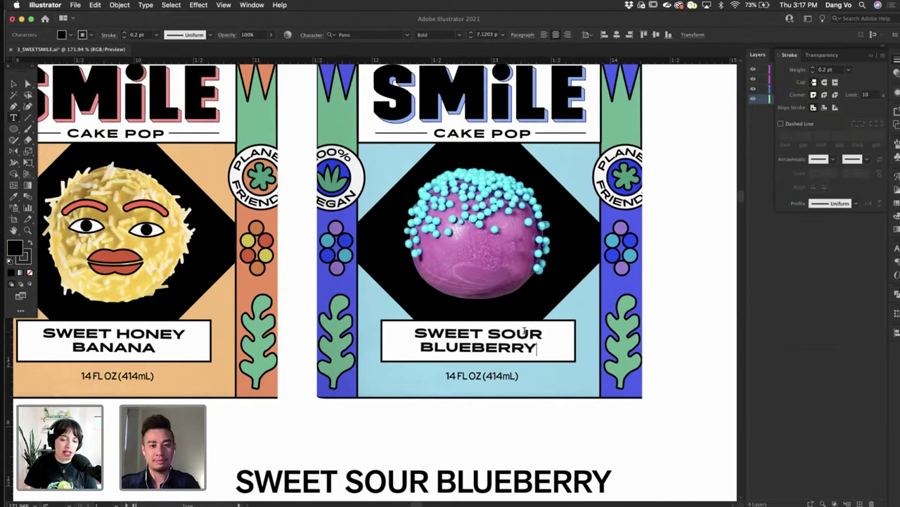
left_click(14, 83)
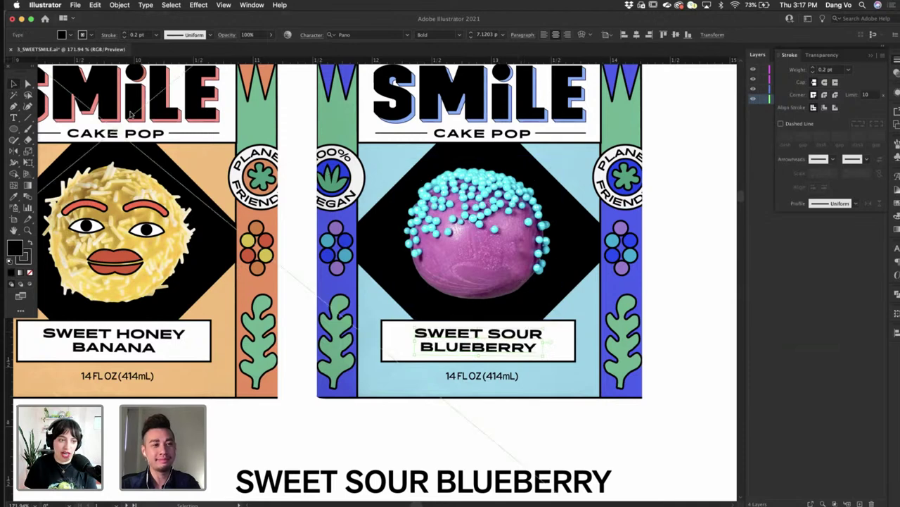
left_click(713, 255)
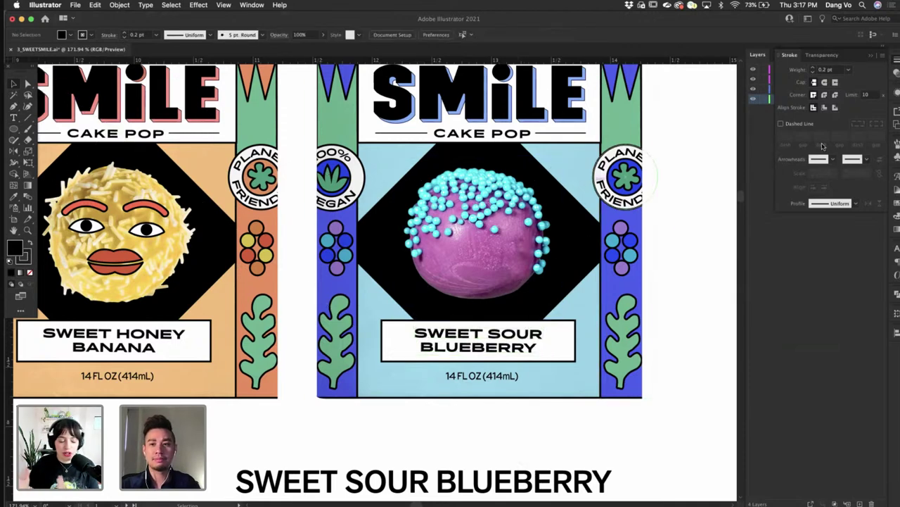
- Draw an upright ellipse about 0.21 by 0.31 in on the ART layer as the blueberry cake pop's left eye
left_click(871, 56)
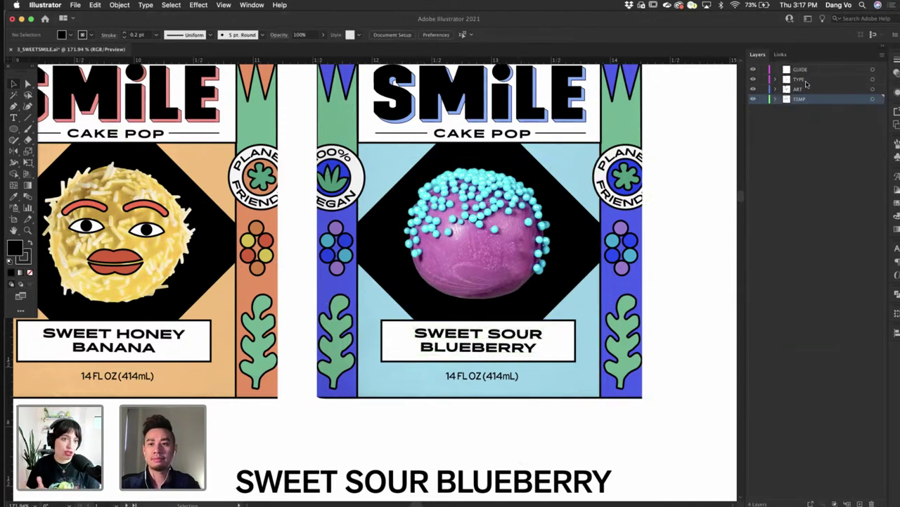
left_click(804, 89)
scroll(557, 200, "up", 5)
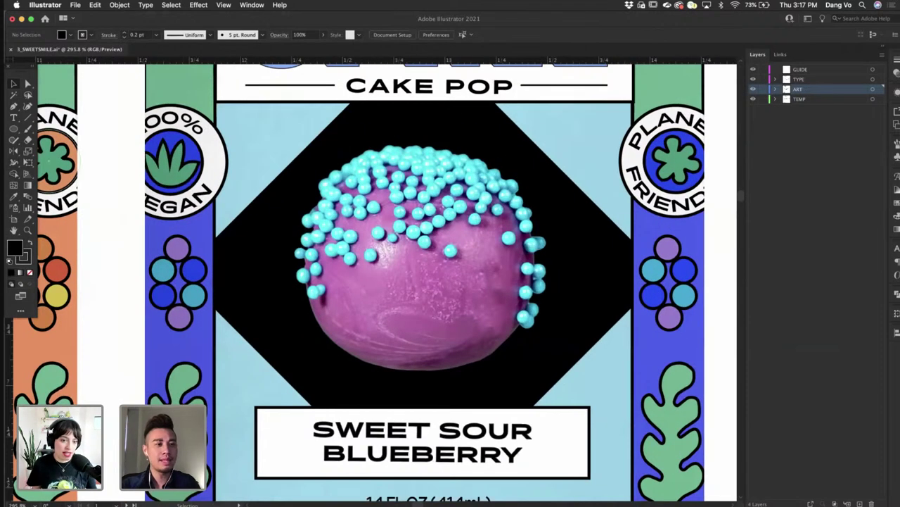
left_click(14, 130)
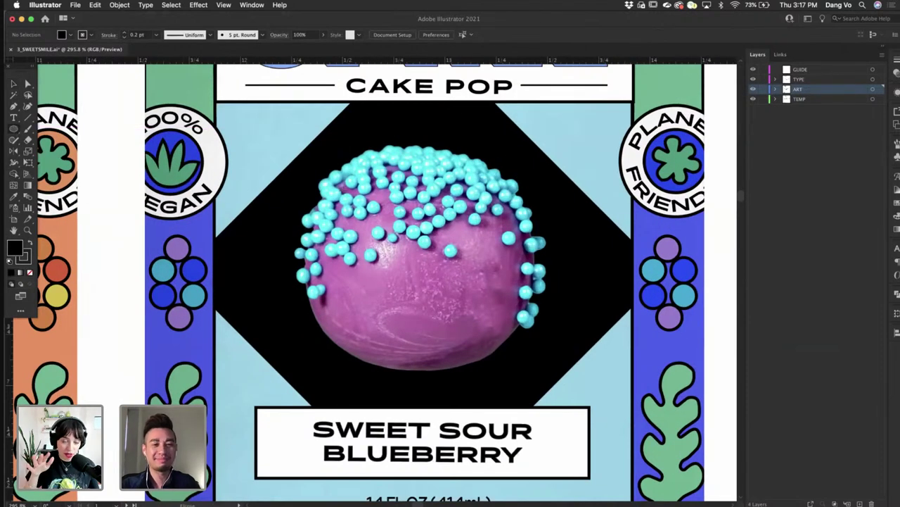
left_click_drag(361, 231, 395, 283)
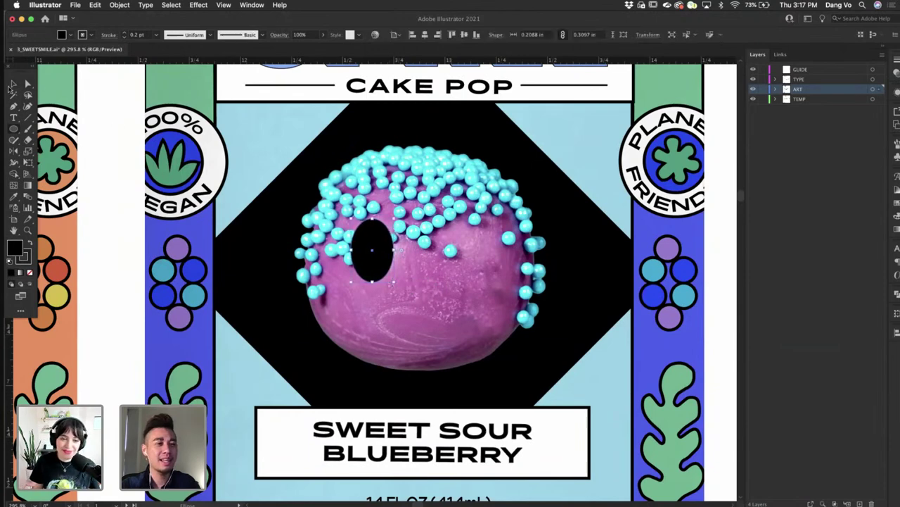
- Fill the eye ellipse with white (ffffff) and set its stroke weight to 1 pt
key("slash")
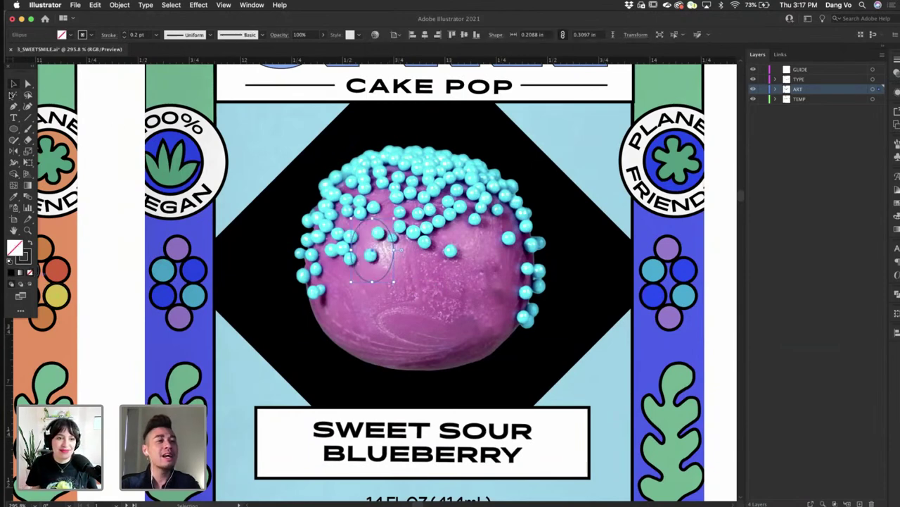
double_click(15, 248)
type("ffffff")
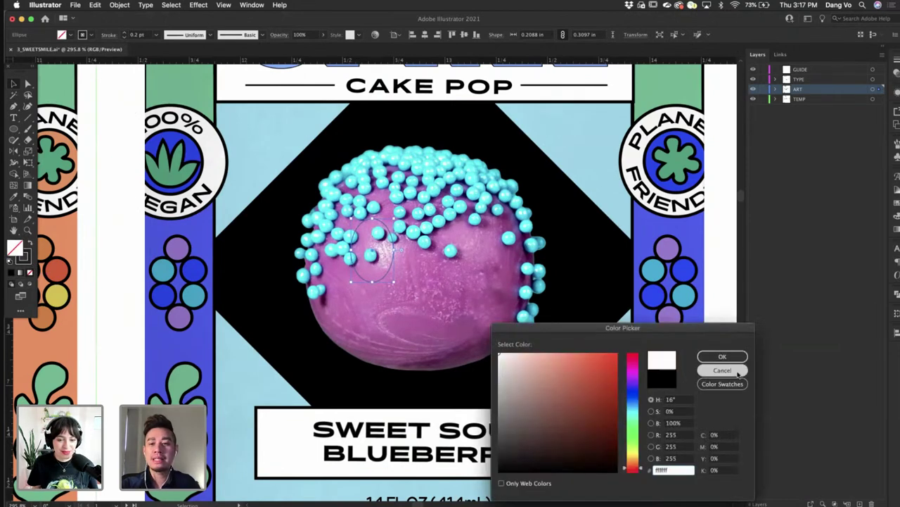
left_click(742, 358)
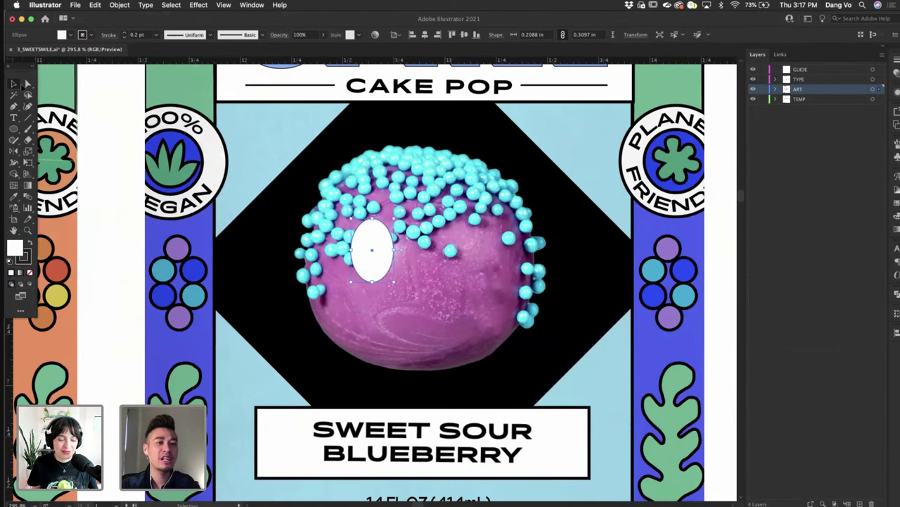
left_click(146, 35)
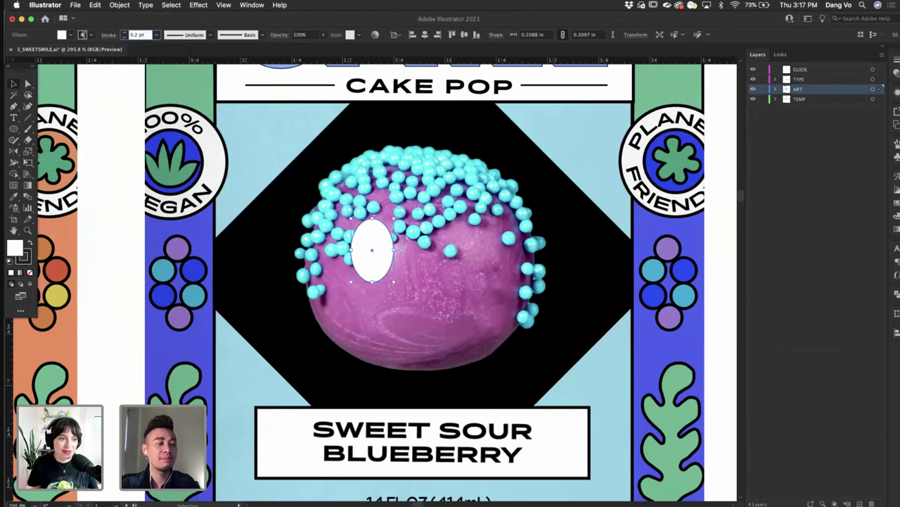
type("1")
key("Return")
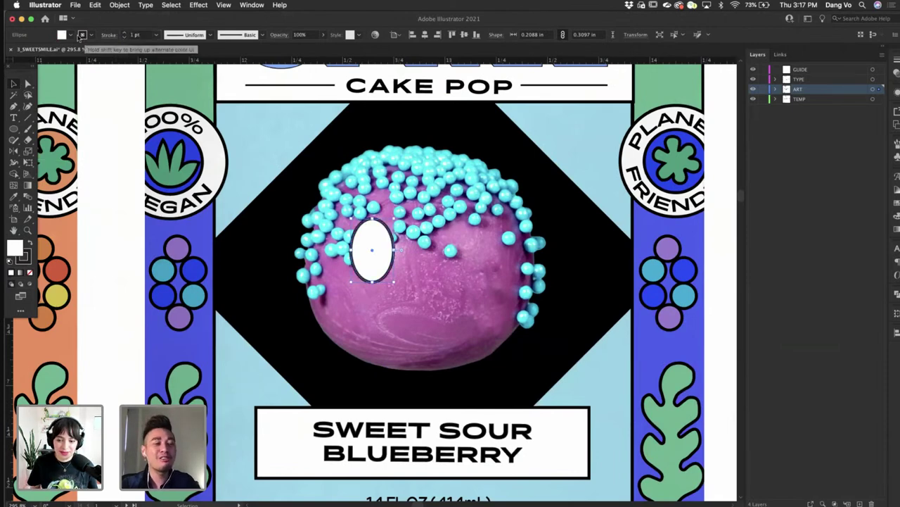
- Duplicate the white eye horizontally across the blueberry cake pop to make the matching right eye
left_click(12, 83)
left_click_drag(382, 244, 468, 241)
scroll(469, 241, "down", 5)
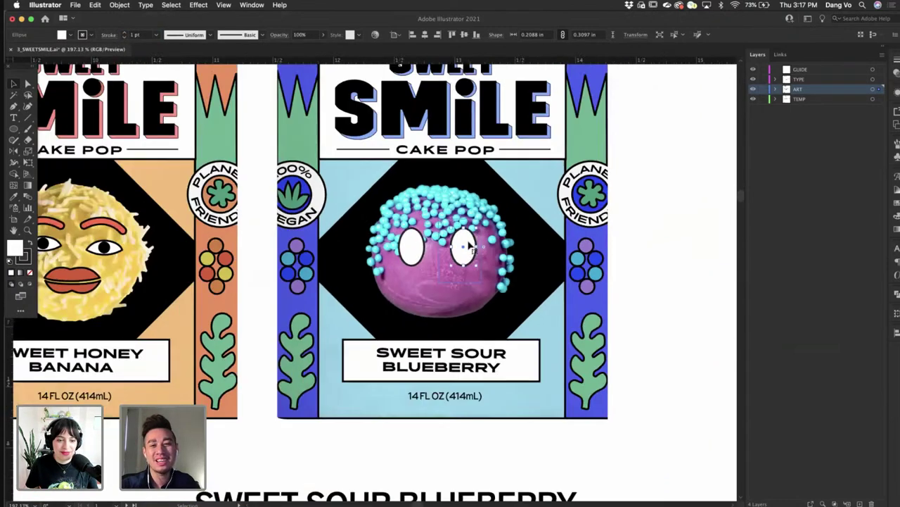
scroll(469, 241, "right", 3)
left_click(675, 228)
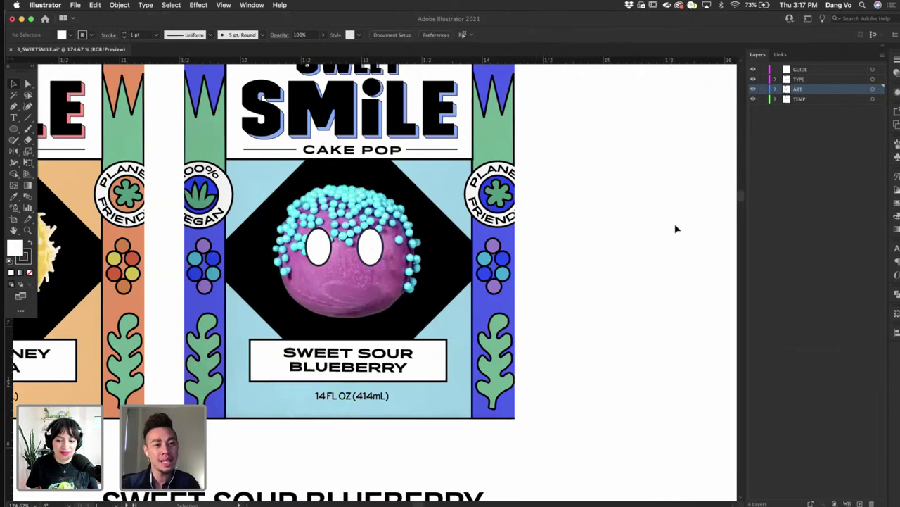
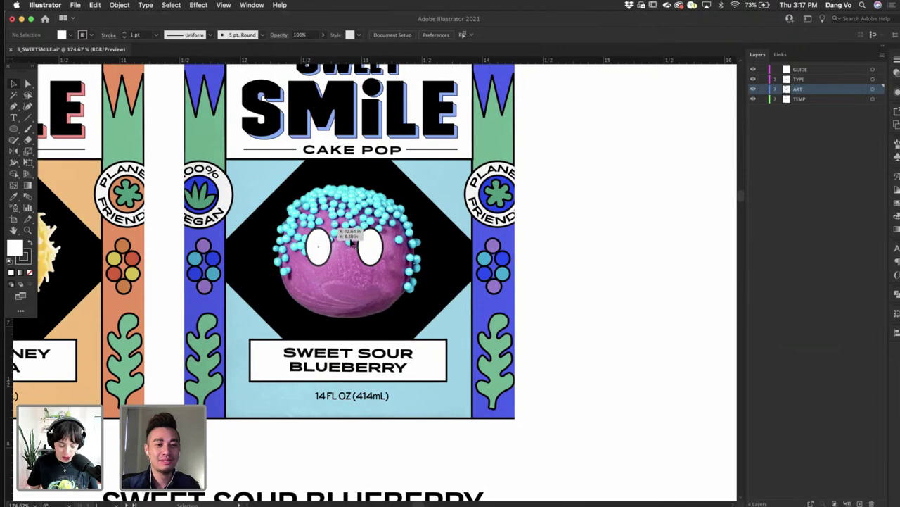
- Draw a black pupil circle about 0.13 in wide with a white stroke in the left eye, and duplicate it into the right eye
scroll(321, 228, "up", 5)
left_click(13, 130)
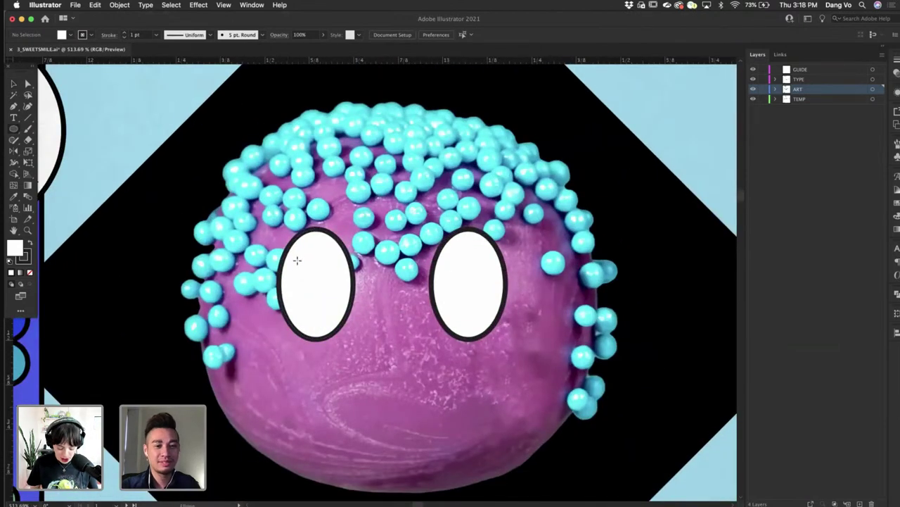
left_click_drag(297, 260, 342, 309)
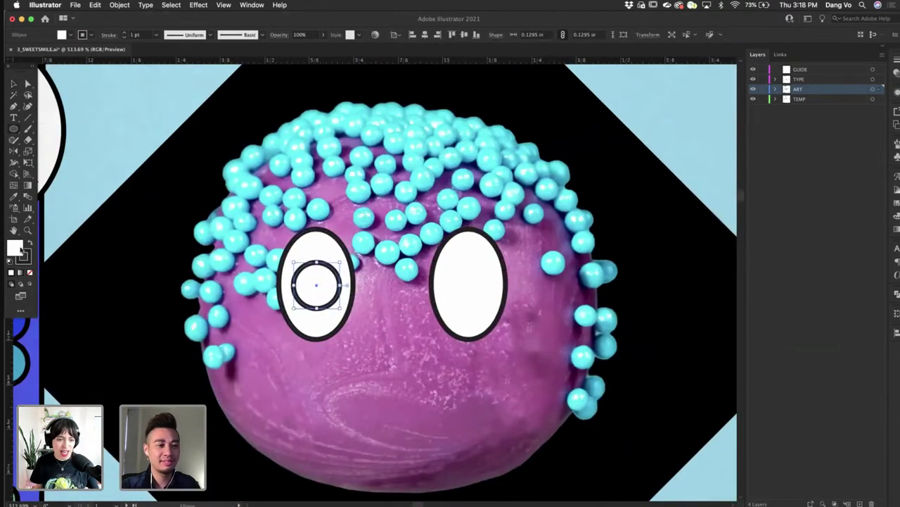
left_click(30, 244)
left_click(13, 83)
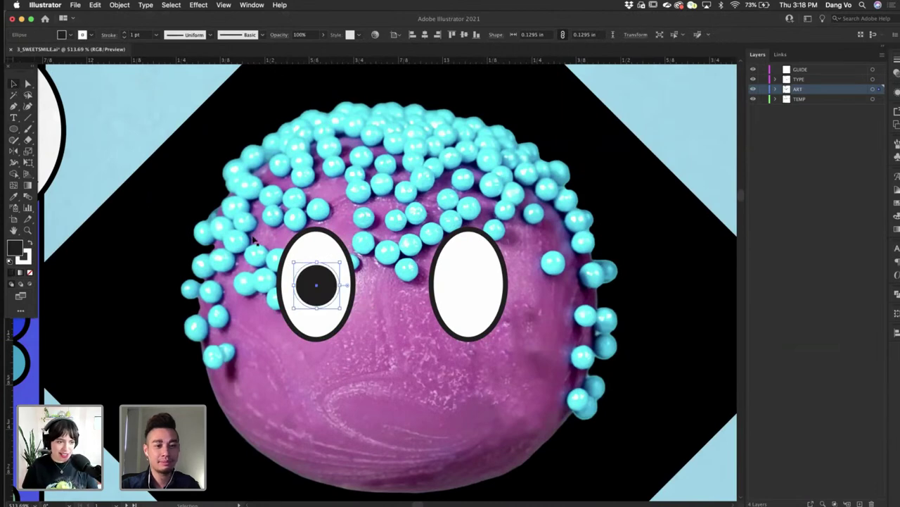
left_click_drag(327, 289, 478, 290)
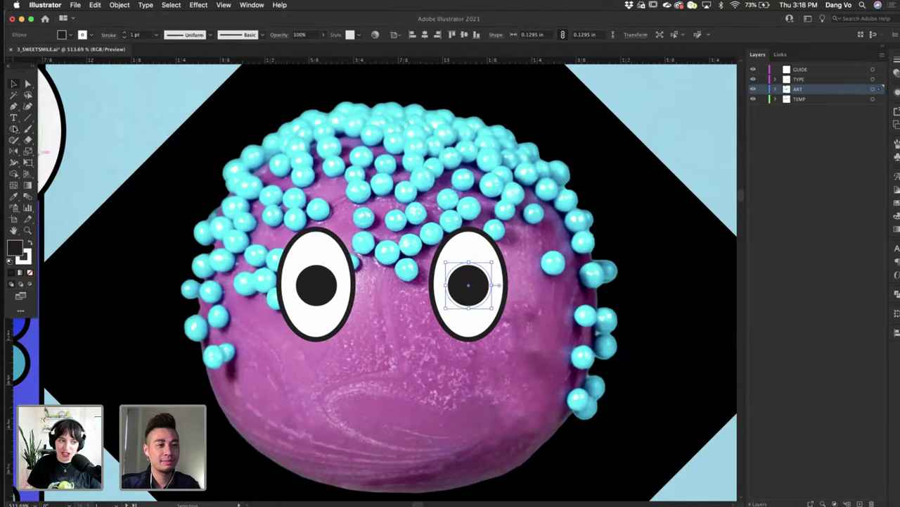
- Create a three-point star as a downward triangle, scale it to about 0.28 by 0.24 in, and center it below the eyes
left_click(14, 128)
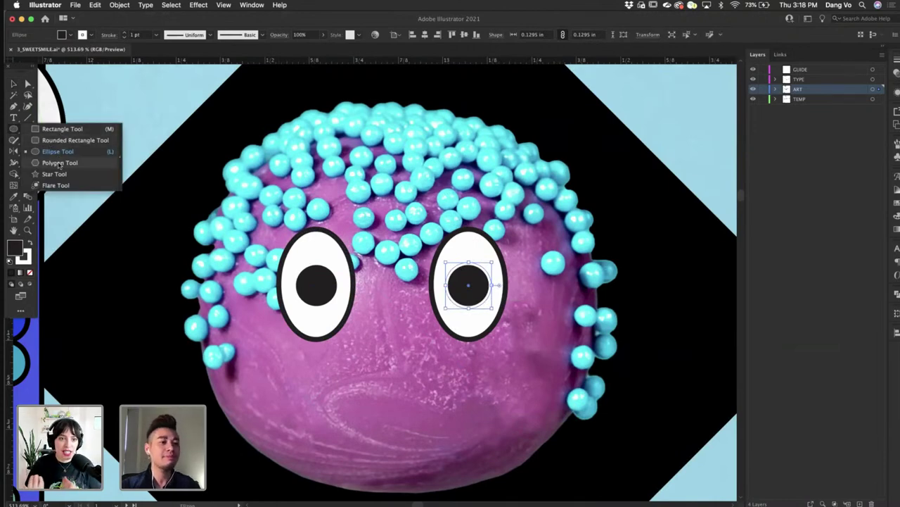
left_click(55, 174)
left_click(395, 333)
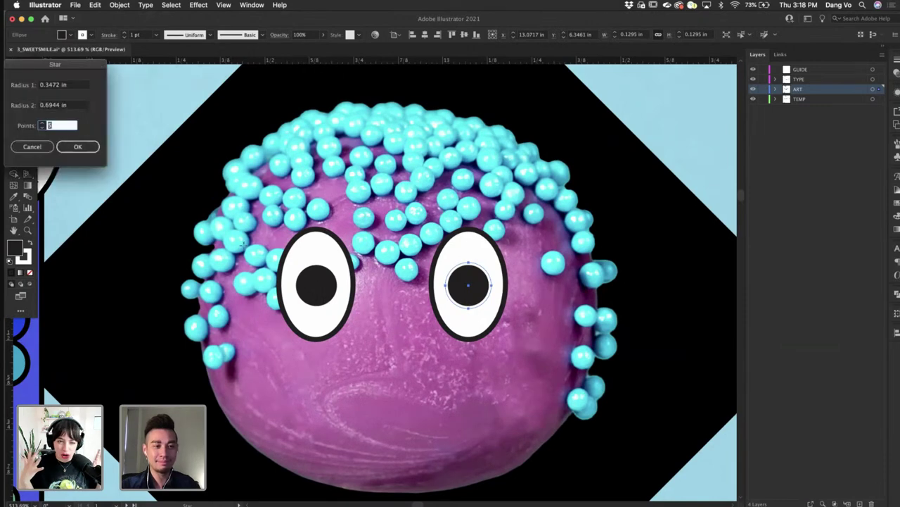
key("Return")
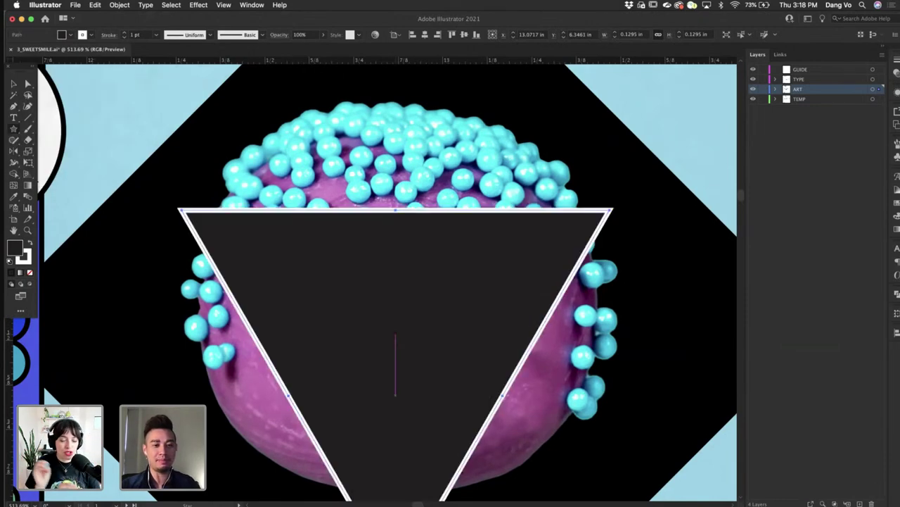
left_click(14, 84)
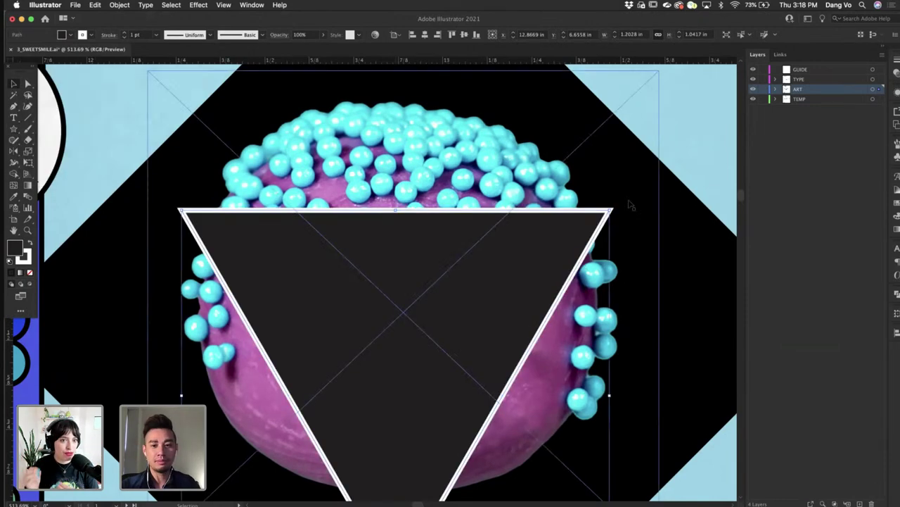
left_click_drag(611, 209, 448, 318)
left_click_drag(401, 387, 400, 392)
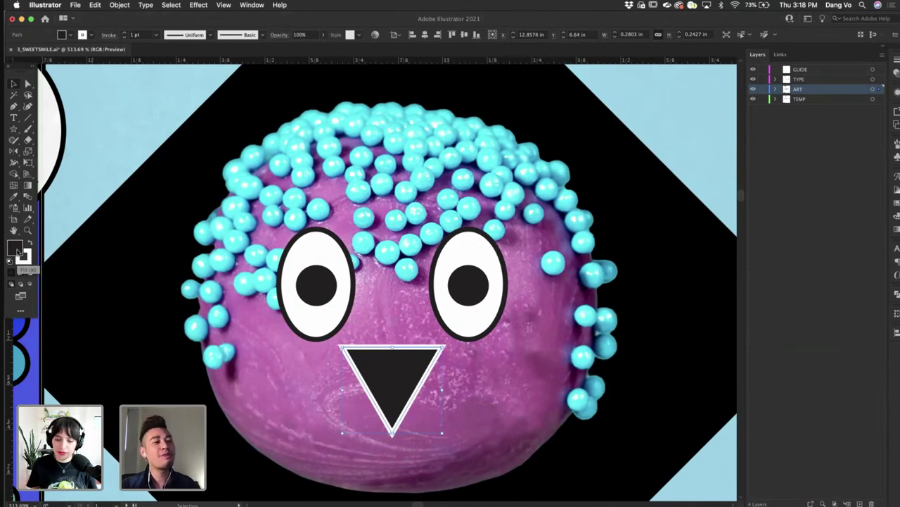
- Fill the triangle nose with blue (3e8dff)
double_click(17, 247)
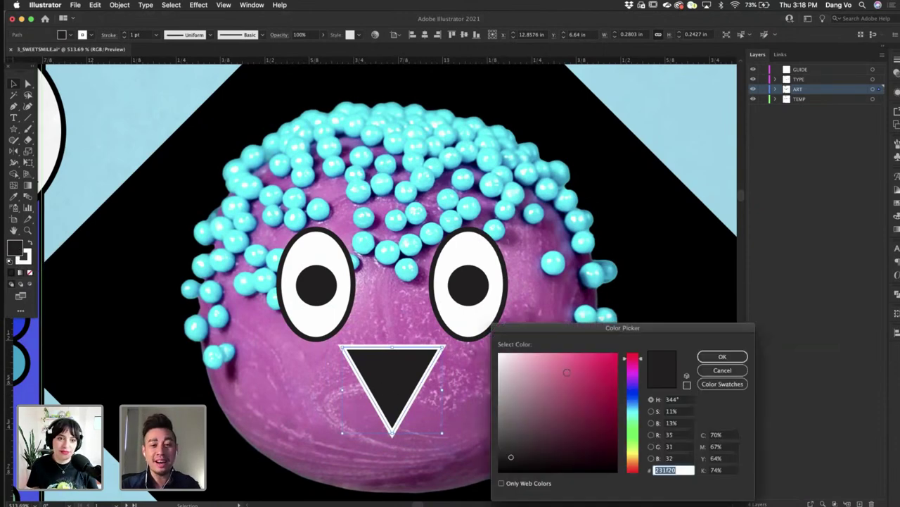
type("f95886")
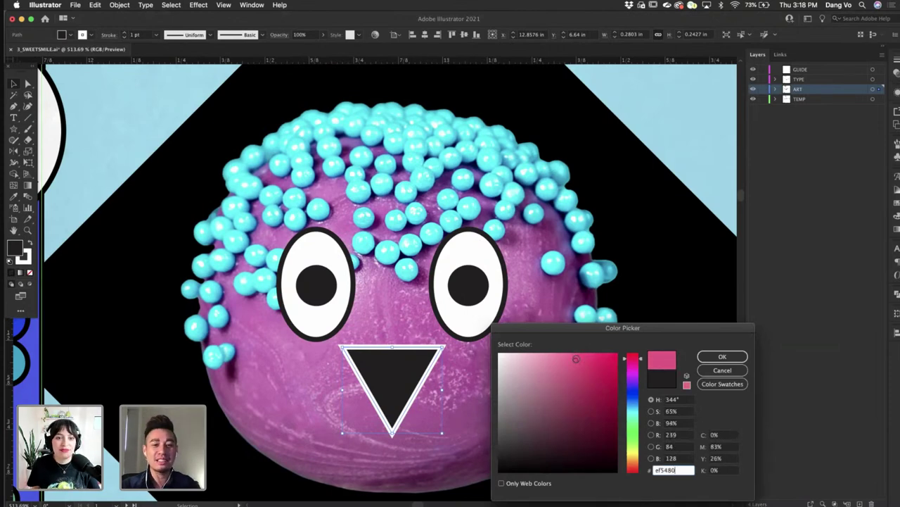
mouse_move(575, 359)
left_mouse_down()
mouse_move(569, 343)
mouse_move(588, 368)
mouse_move(590, 349)
left_mouse_up()
left_click(633, 399)
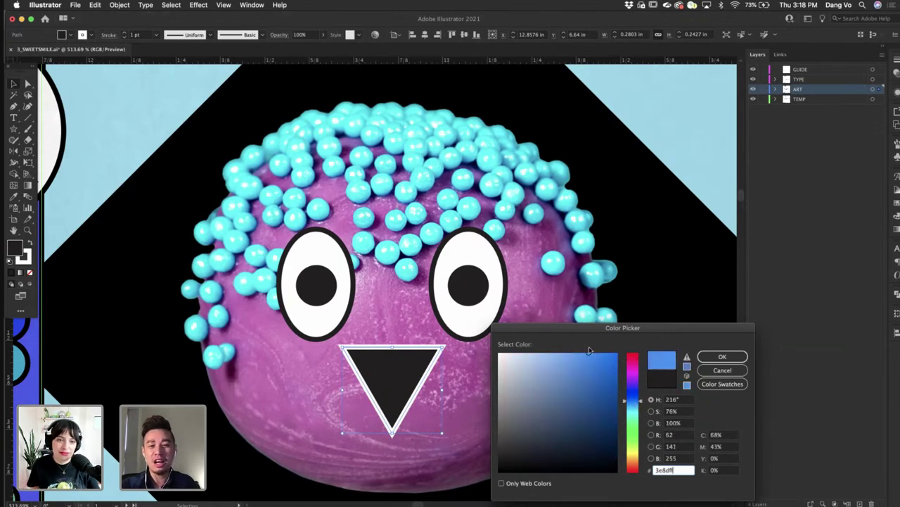
left_click(720, 357)
scroll(448, 269, "down", 5)
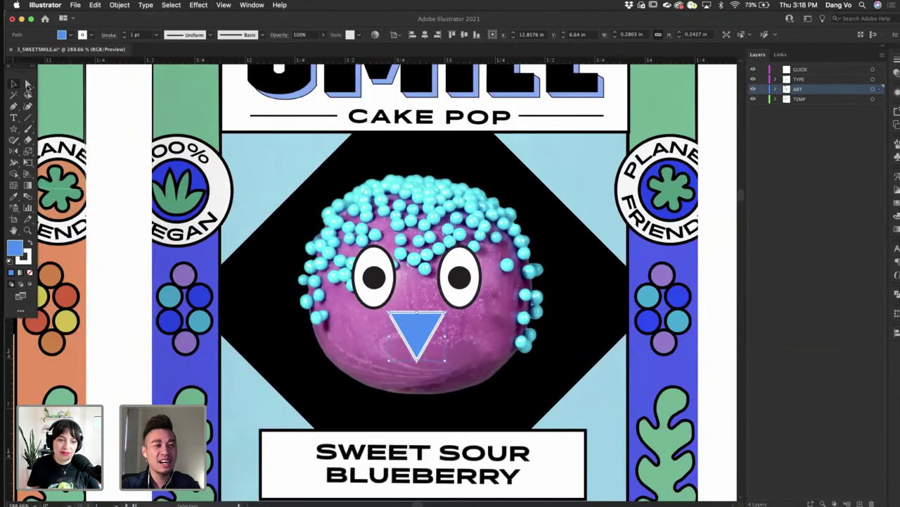
- Round the triangle nose's corners to a radius of about 0.02 in
left_click(27, 84)
scroll(345, 302, "up", 4)
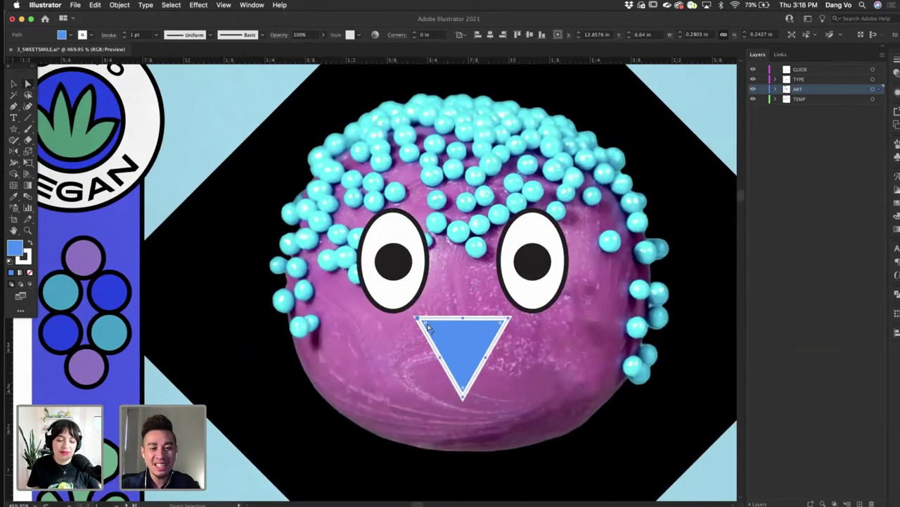
left_click_drag(429, 326, 430, 328)
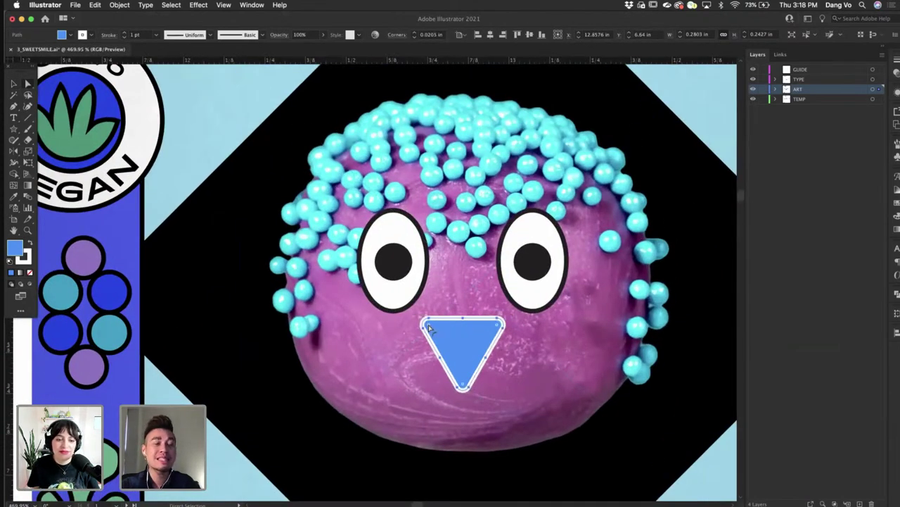
scroll(430, 328, "down", 2)
left_click(13, 84)
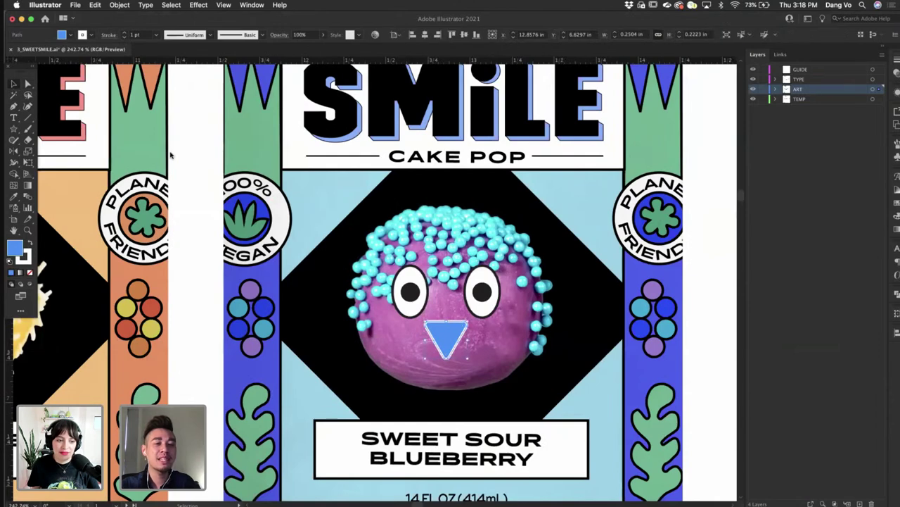
left_click(554, 232)
scroll(598, 229, "right", 5)
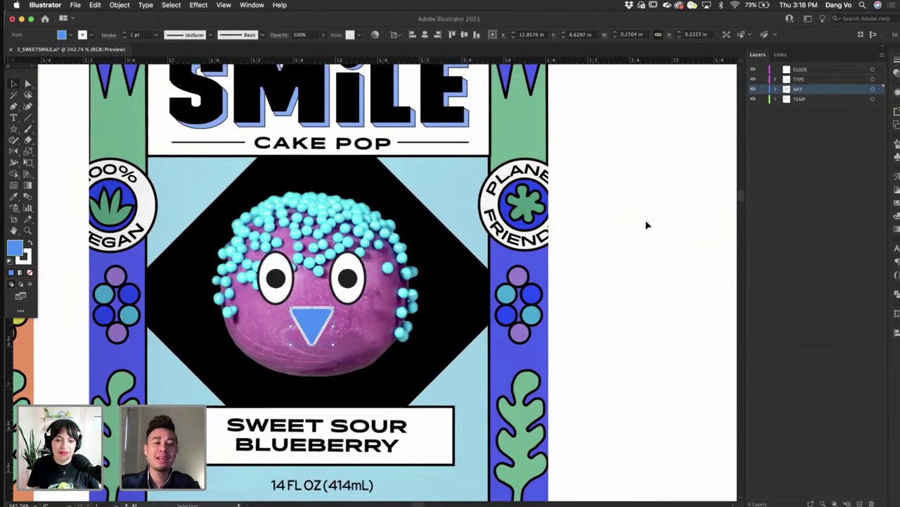
left_click(645, 223)
- Rotate the triangle nose 180 degrees so it points upward, and move it up between the eyes
scroll(309, 310, "up", 3)
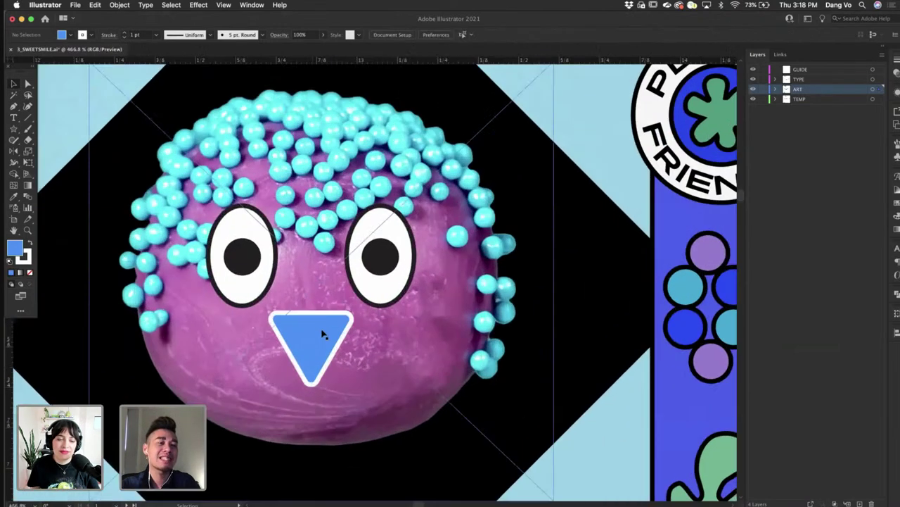
left_click(324, 336)
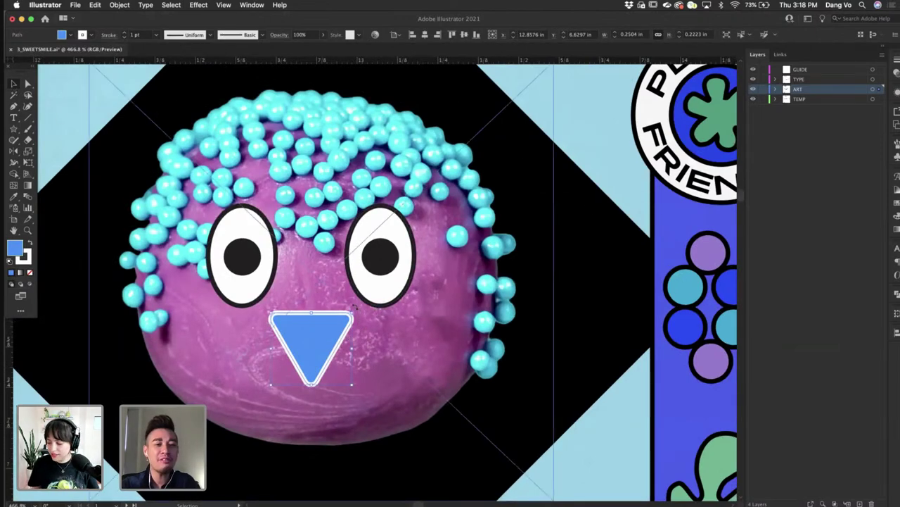
left_click_drag(355, 309, 298, 396)
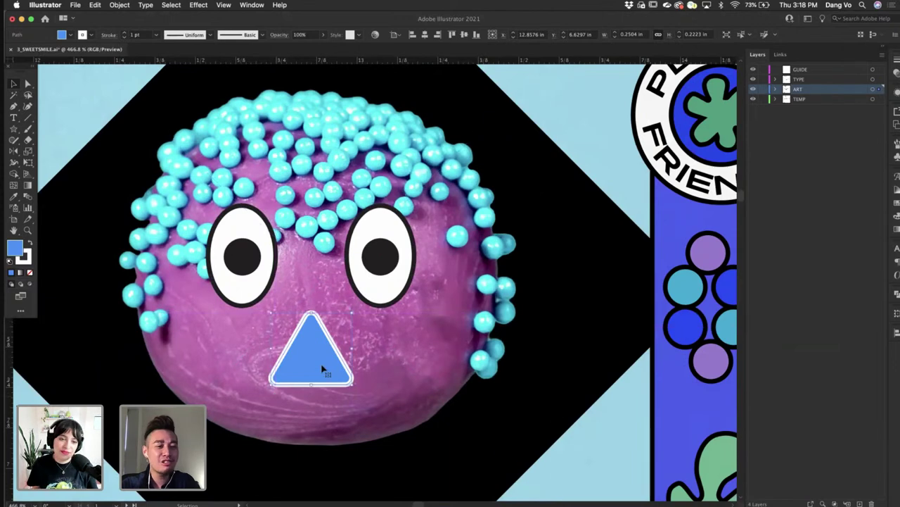
left_click_drag(326, 369, 322, 311)
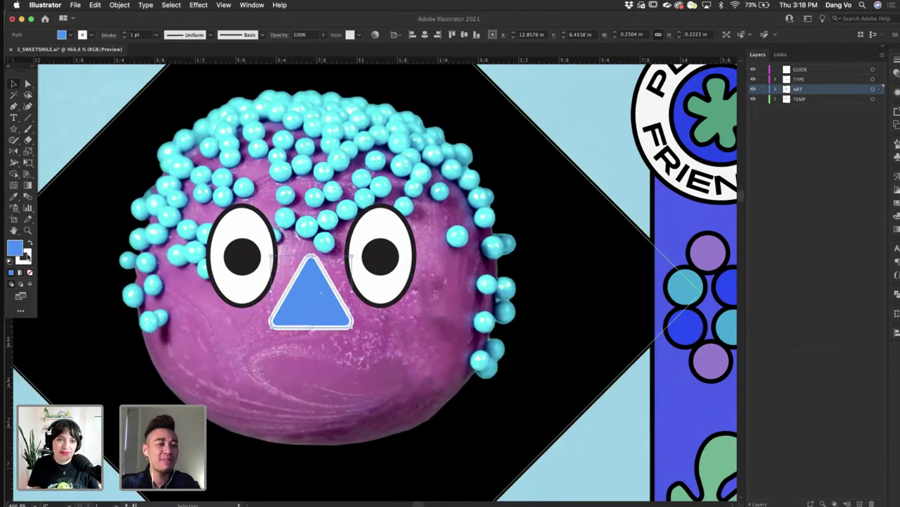
- Set the triangle nose's stroke color to black (000000)
double_click(26, 258)
type("000000")
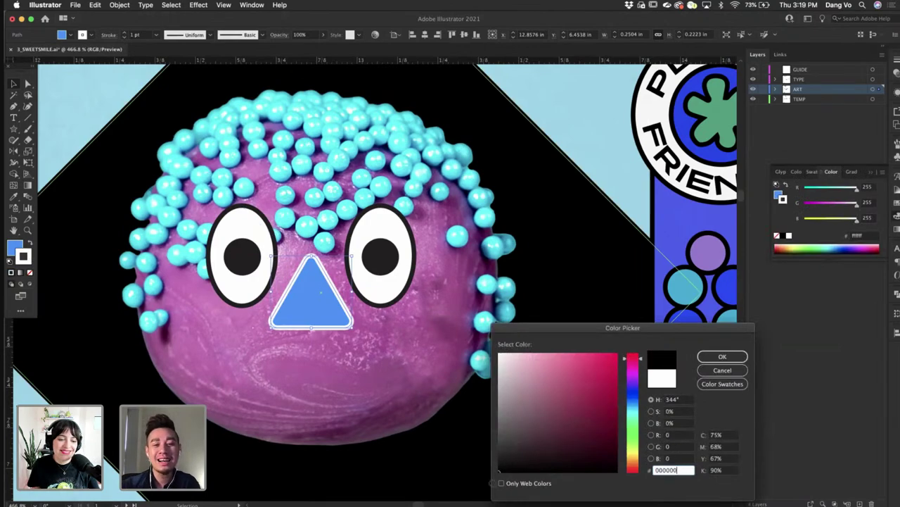
left_click(723, 357)
scroll(535, 302, "down", 5)
scroll(555, 302, "right", 2)
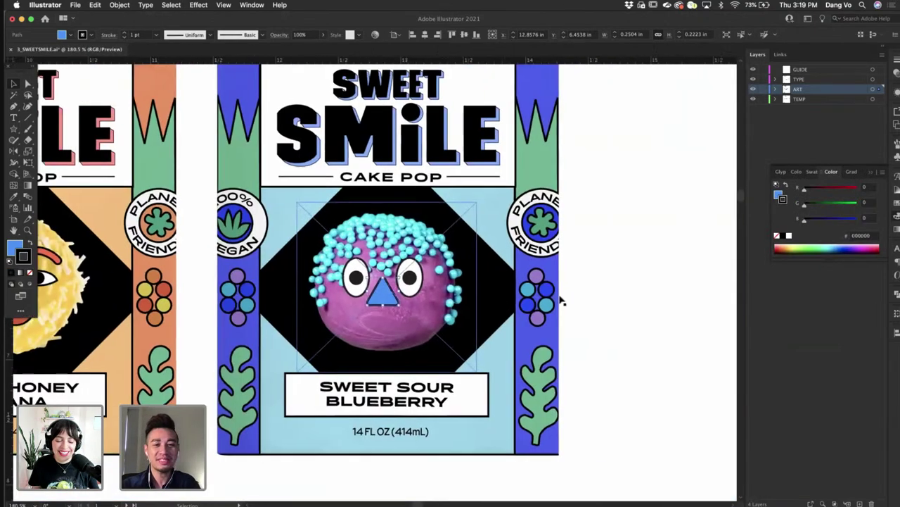
left_click(633, 298)
- Draw a closed smile shape about 0.58 by 0.12 in beneath the nose with the Pen tool
scroll(588, 263, "up", 2)
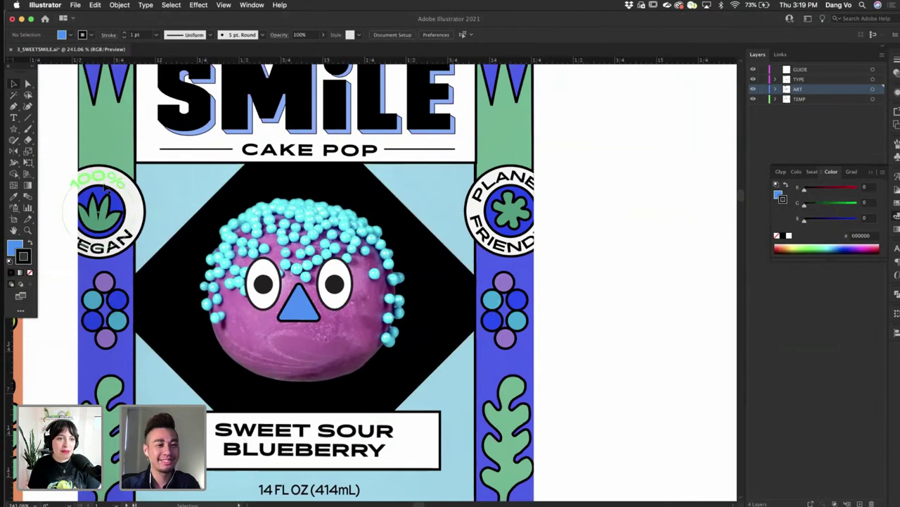
scroll(104, 184, "up", 2)
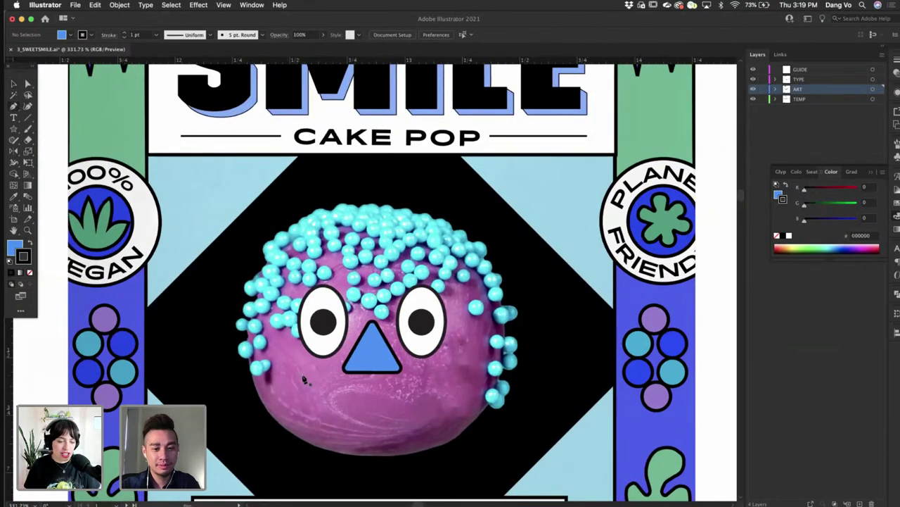
left_click(304, 379)
left_click_drag(421, 405, 422, 405)
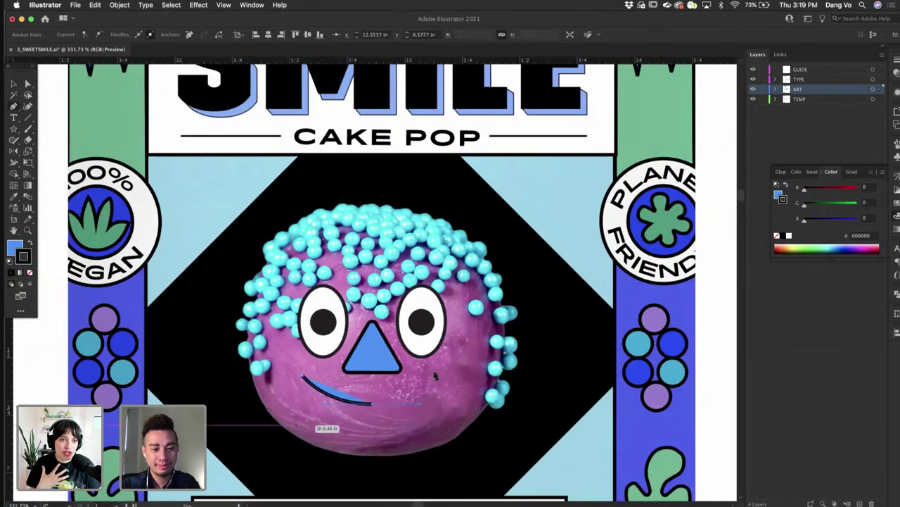
left_click(438, 379)
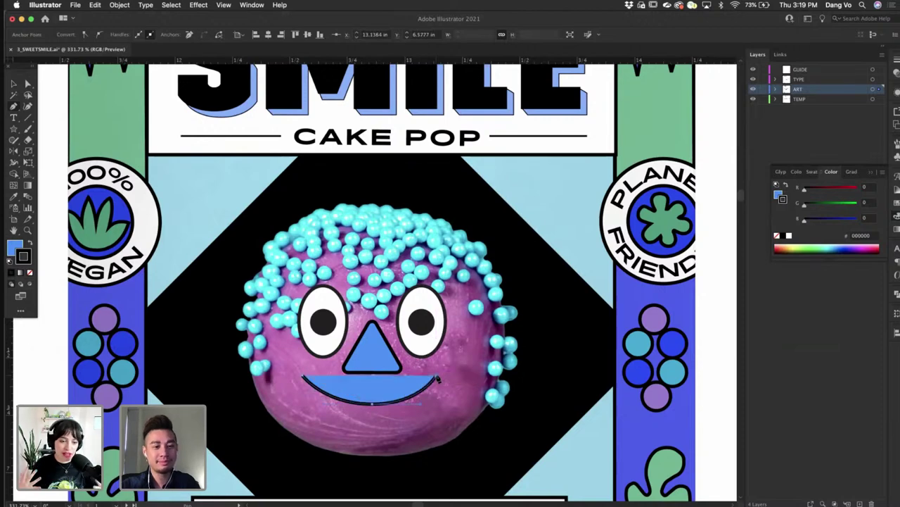
left_click(303, 378)
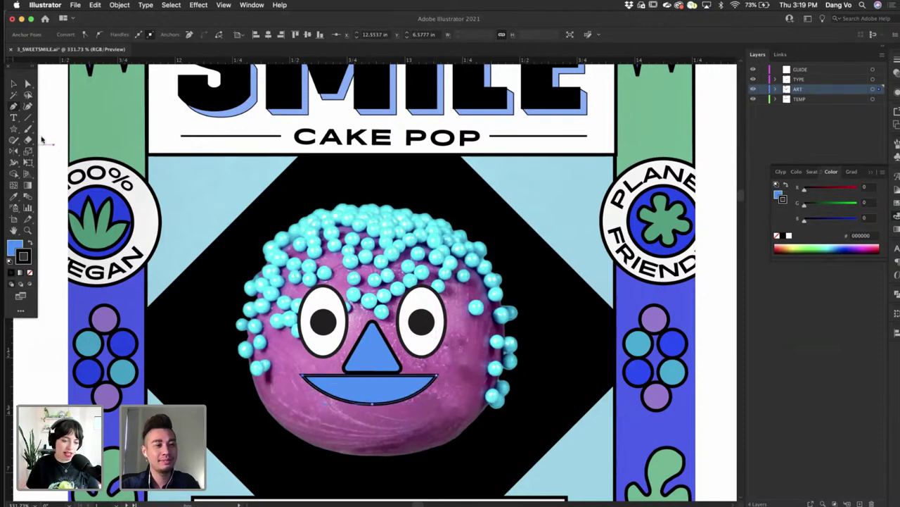
- Move the smile slightly down from the nose and give it a purple fill
left_click_drag(381, 397, 382, 405)
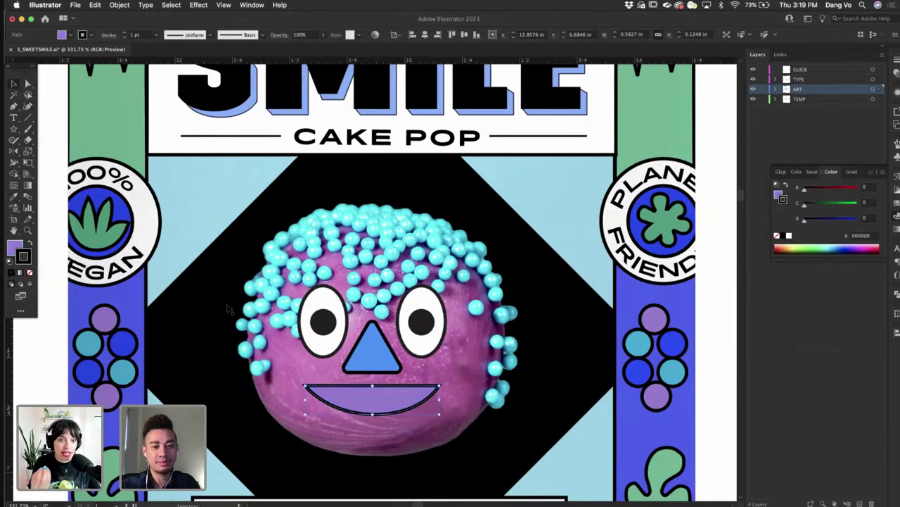
scroll(227, 305, "down", 7)
left_click(584, 399)
scroll(583, 399, "down", 1)
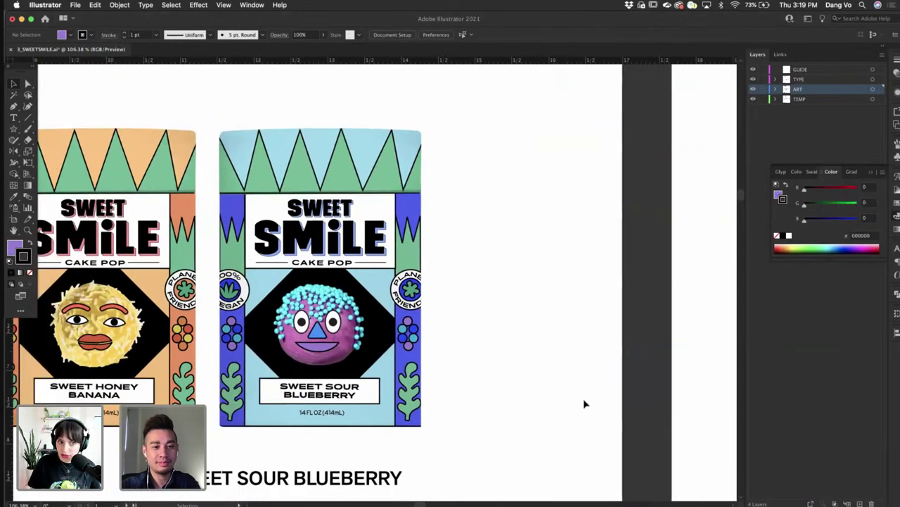
- Save the 3_SWEETSMILE.ai packaging document
scroll(583, 403, "left", 5)
scroll(589, 336, "up", 1)
scroll(588, 336, "left", 1)
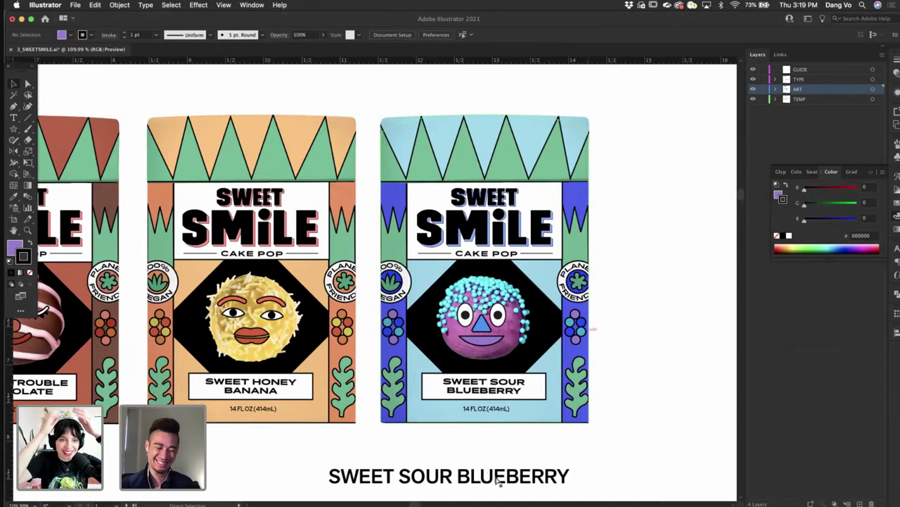
key("super+s")
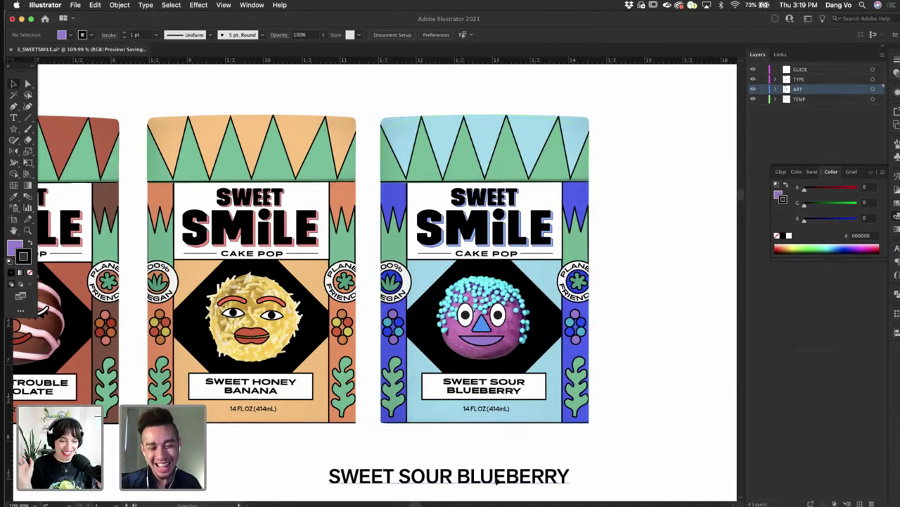
- Delete the loose SWEET SOUR BLUEBERRY text lying below the blueberry package
key("super+z")
scroll(508, 469, "down", 5)
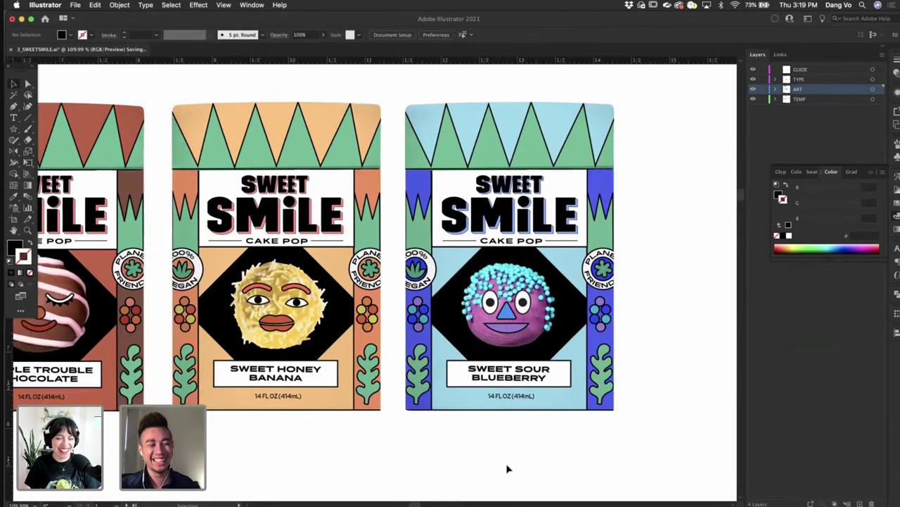
scroll(508, 469, "down", 1)
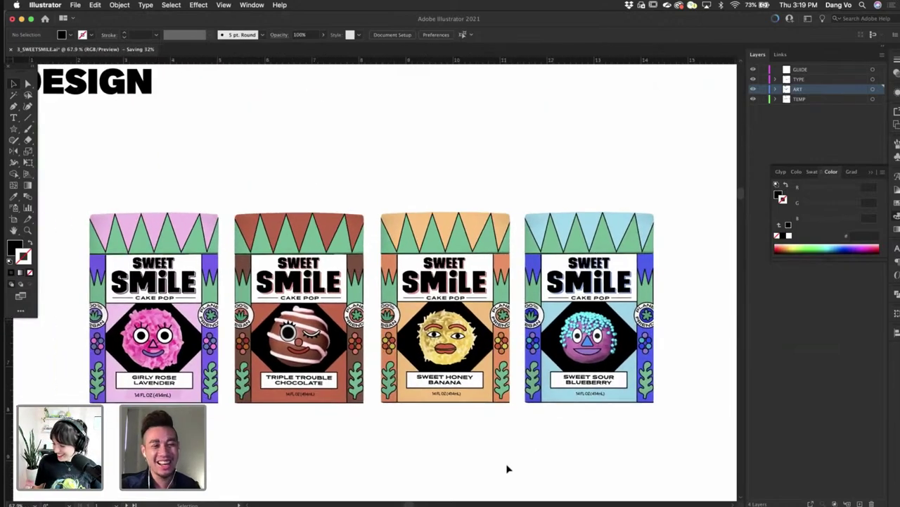
- Select the lips, eyes and eyebrows of the Sweet Honey Banana face and enlarge them slightly together
scroll(454, 384, "up", 5)
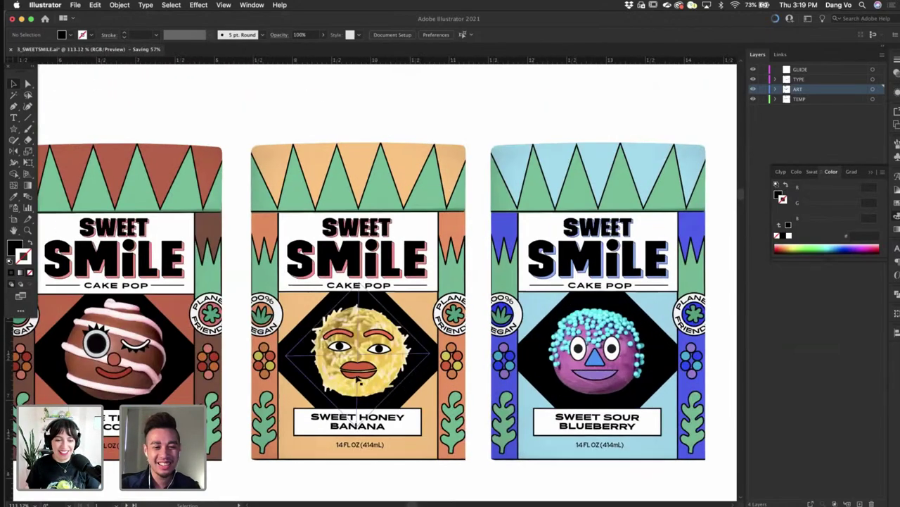
left_click(340, 346, "shift")
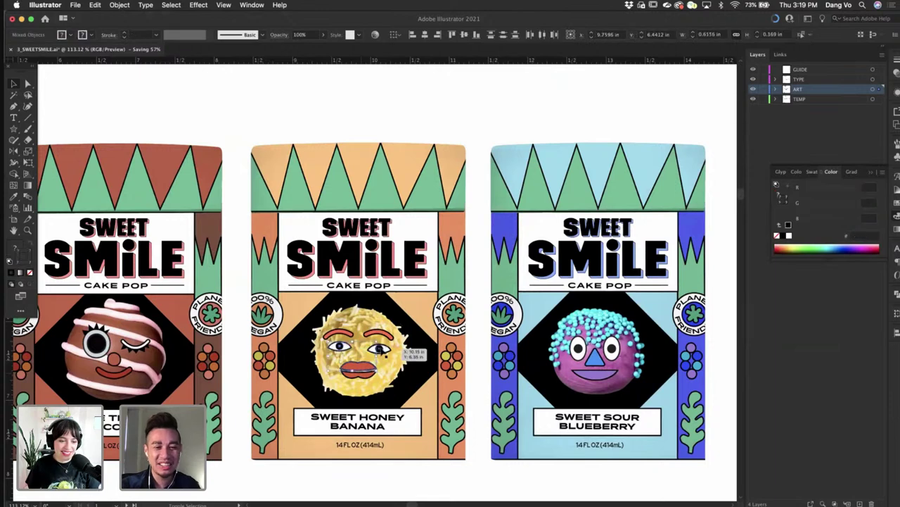
left_click(381, 346, "shift")
left_click(380, 333, "shift")
left_click(339, 333, "shift")
left_click(359, 321, "shift")
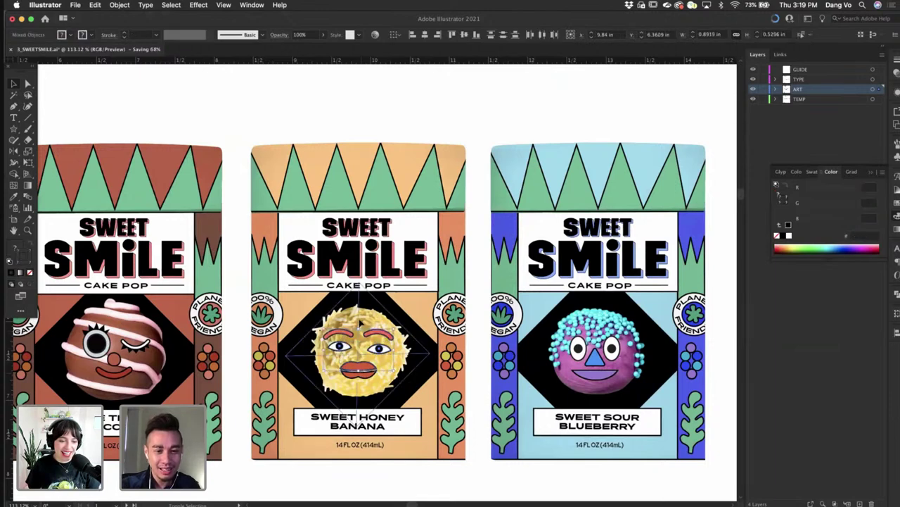
left_click_drag(429, 283, 434, 277)
scroll(434, 278, "down", 5)
left_click(546, 430)
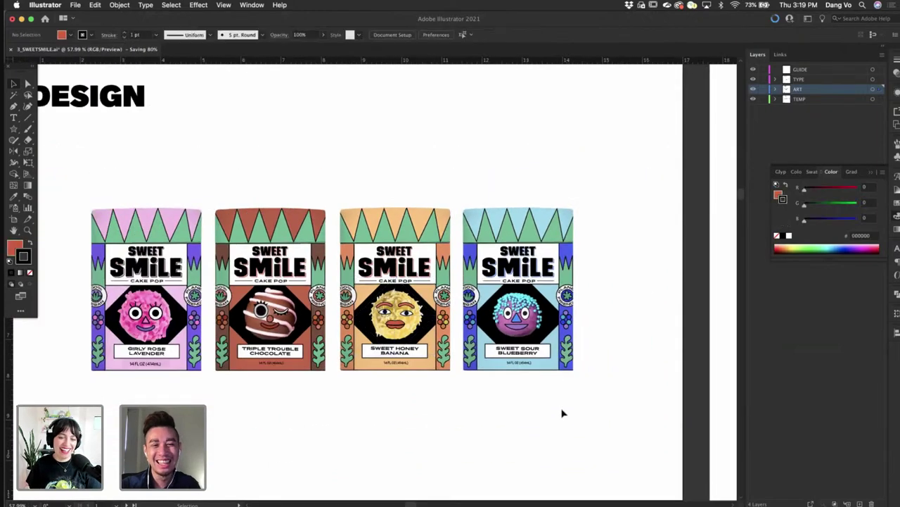
- Review the row of four Sweet Smile packages alongside the neighbouring inspiration and SHELFSET artboards
scroll(627, 363, "right", 1)
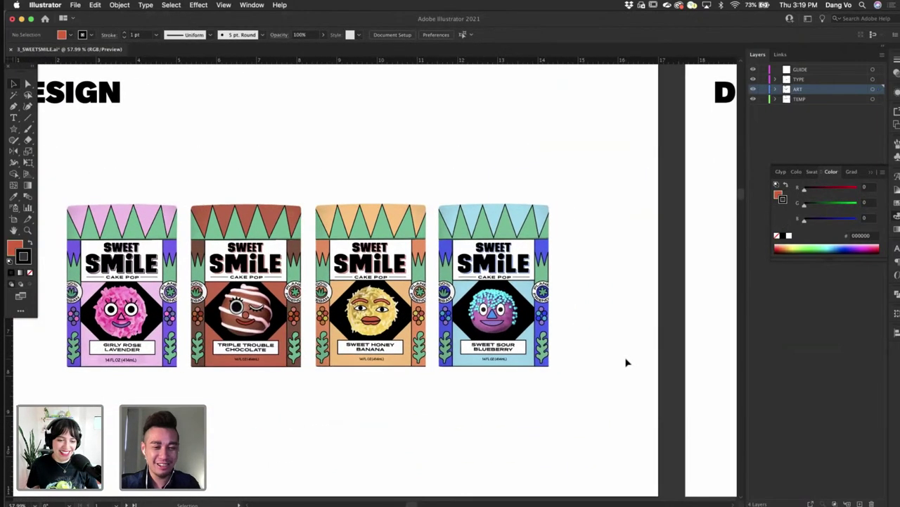
scroll(627, 362, "left", 2)
scroll(626, 363, "down", 3)
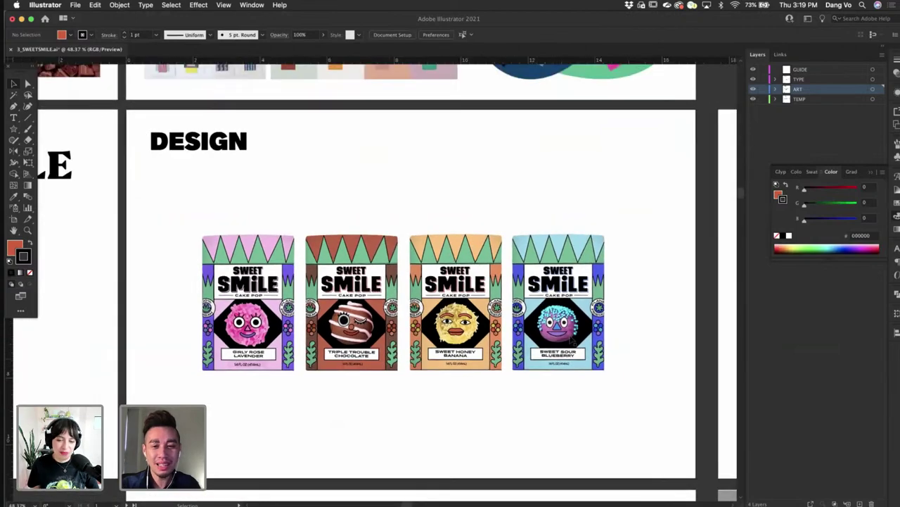
scroll(332, 318, "right", 1)
scroll(332, 317, "down", 1)
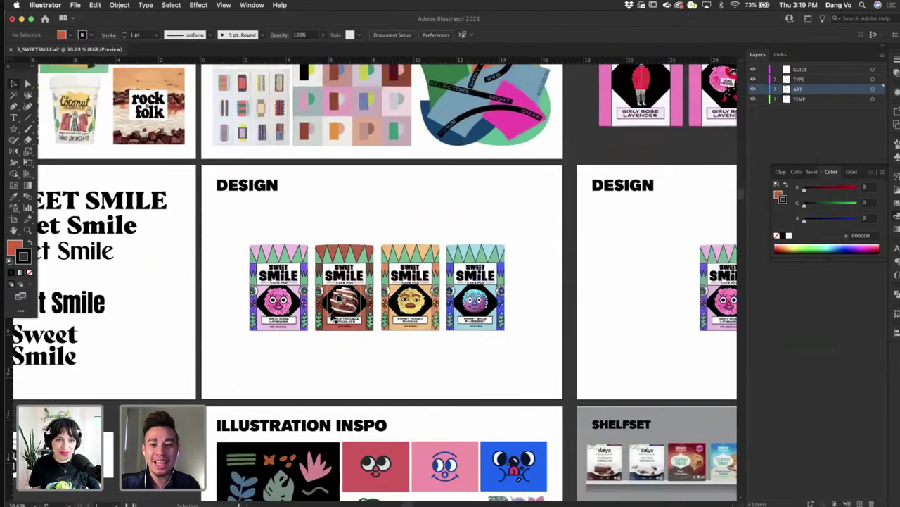
scroll(332, 317, "right", 2)
scroll(332, 317, "left", 2)
left_click(148, 83)
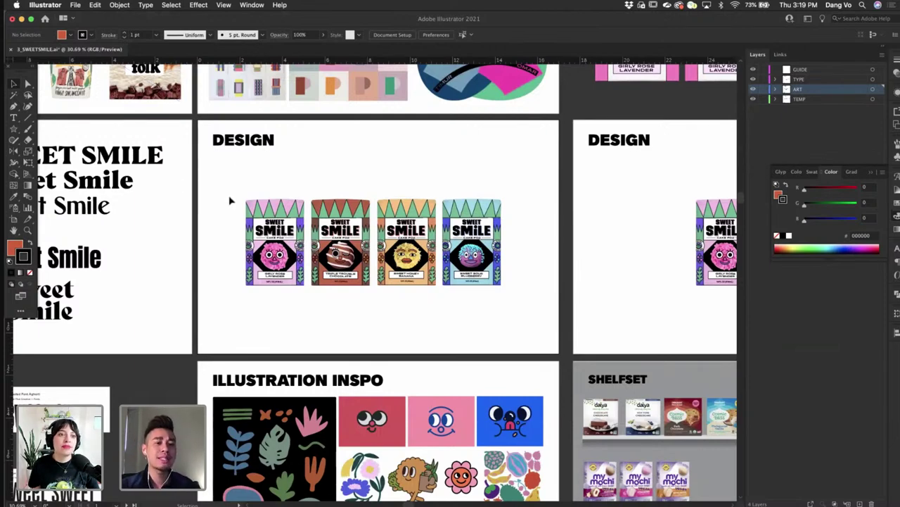
- Try to copy the Girly Rose Lavender package from the four-package row onto the SHELFSET artboard
left_click_drag(227, 190, 305, 304)
scroll(305, 304, "down", 2)
left_click_drag(277, 200, 581, 245)
key("super+z")
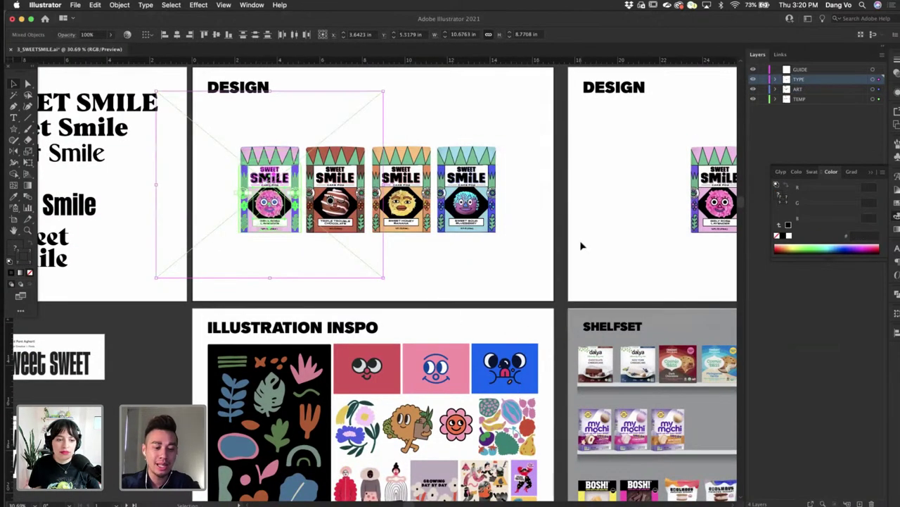
scroll(581, 245, "right", 5)
scroll(581, 245, "down", 3)
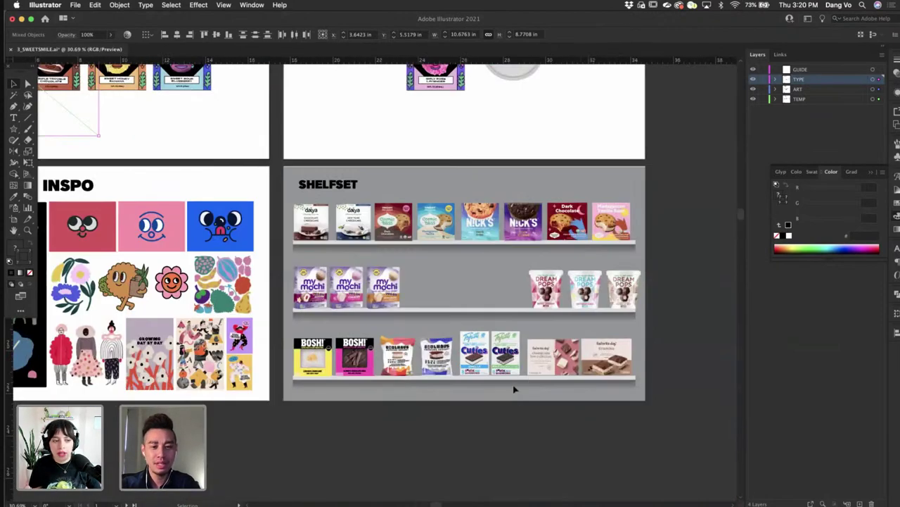
left_click(519, 448)
key("super+v")
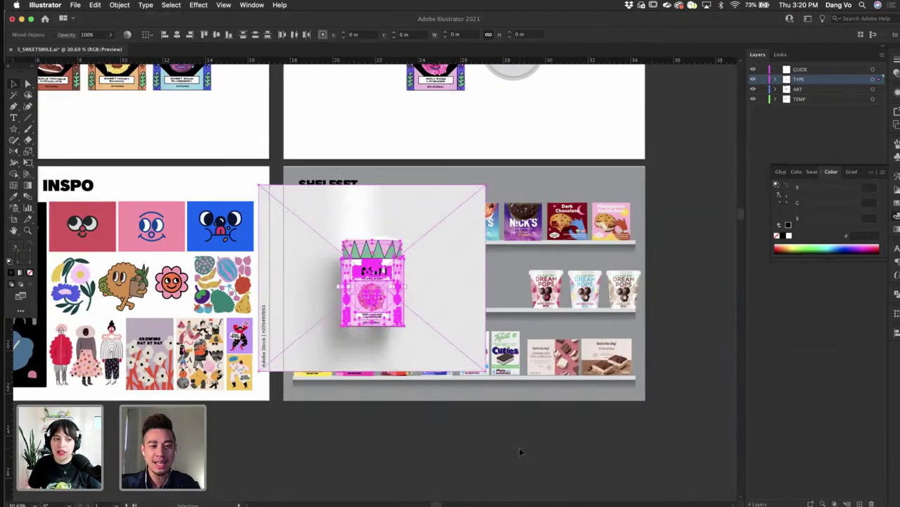
key("super+z")
- Try to move the Girly Rose Lavender package with its mockup background from the second DESIGN artboard down to SHELFSET
scroll(450, 312, "up", 3)
scroll(450, 312, "left", 1)
left_click_drag(415, 133, 511, 244)
left_click_drag(481, 198, 487, 372)
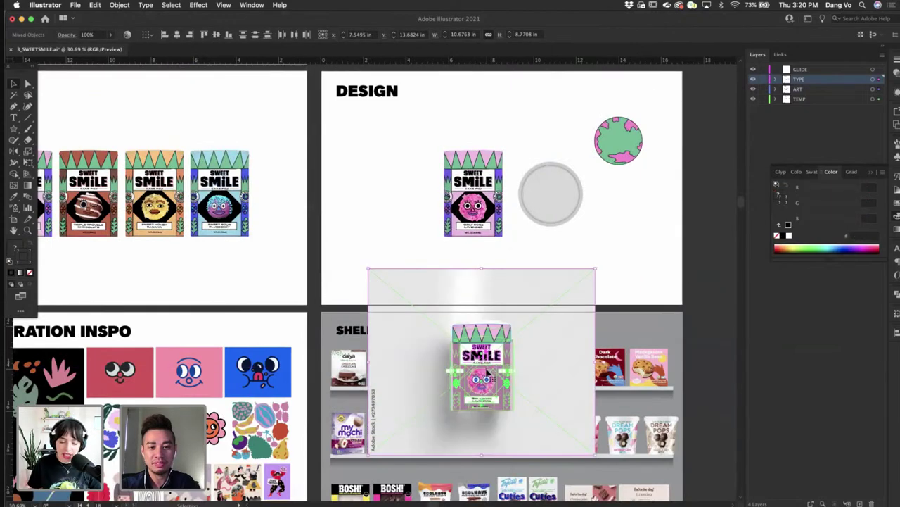
scroll(487, 372, "down", 1)
scroll(488, 373, "down", 4)
key("super+z")
scroll(589, 150, "up", 2)
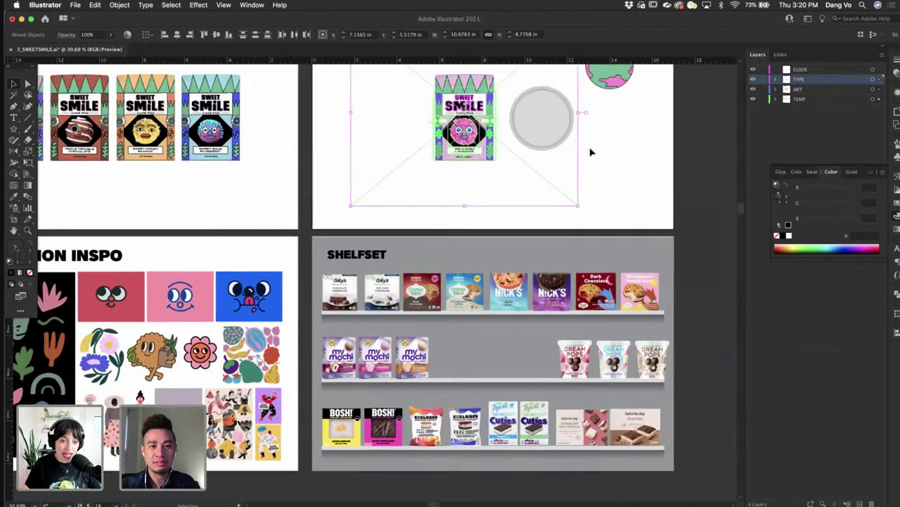
- Move the Girly Rose Lavender package group from the second DESIGN artboard onto the middle shelf of SHELFSET
left_click(644, 171)
scroll(644, 171, "up", 1)
scroll(645, 170, "right", 2)
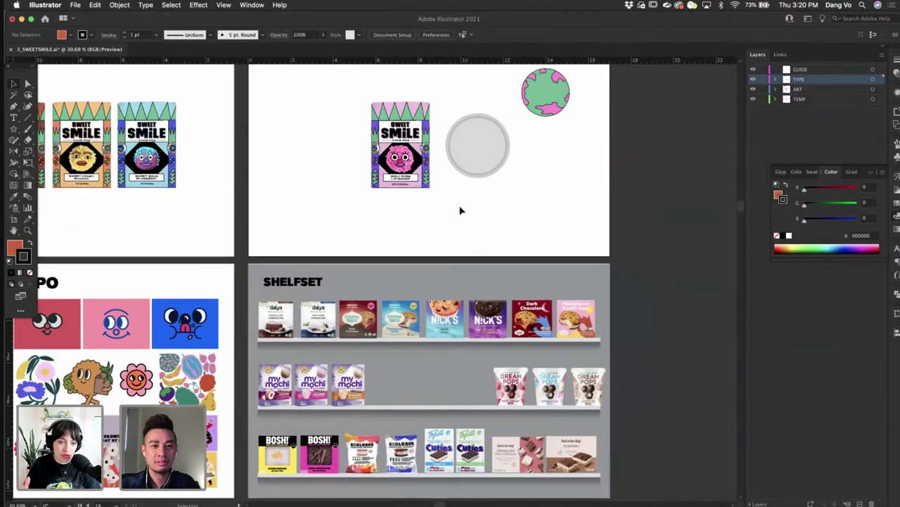
left_click_drag(402, 153, 648, 322)
left_click_drag(663, 292, 496, 359)
left_click_drag(488, 292, 527, 209)
scroll(554, 172, "up", 2)
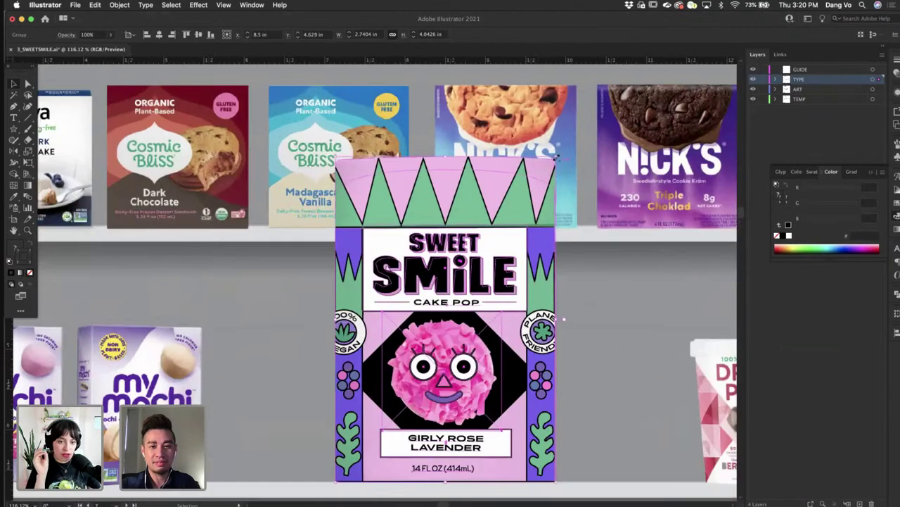
- Undo the trial resize of the shelf package and convert its strokes to outlines
left_click_drag(534, 181, 501, 236)
key("super+z")
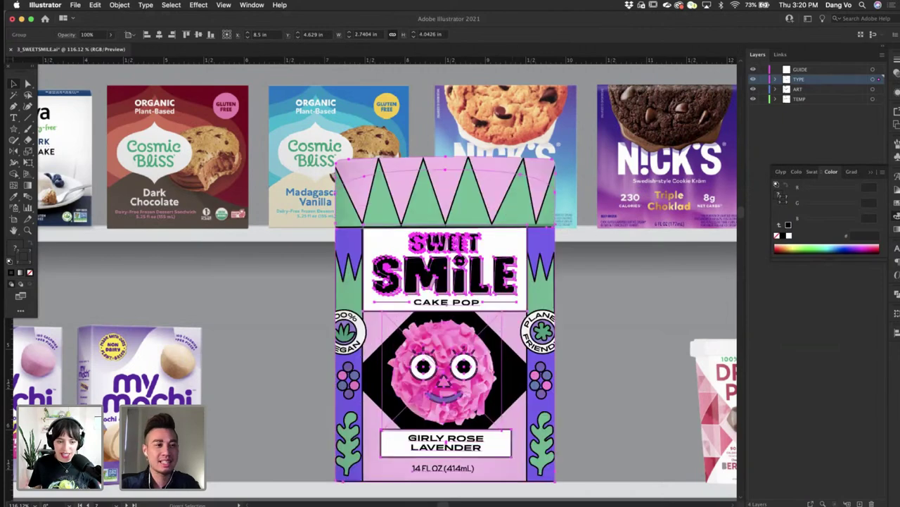
left_click(119, 5)
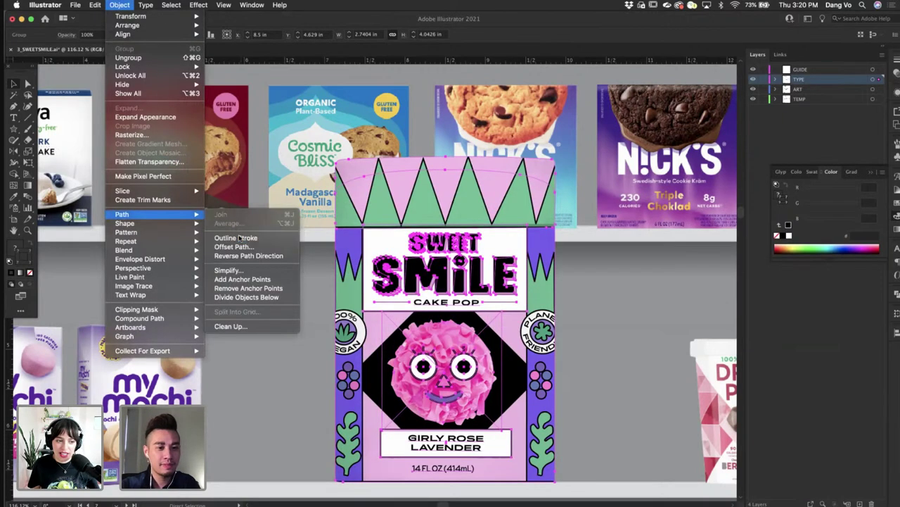
left_click(239, 238)
- Scale the package down to about 1.40 by 2.06 in and stand it on the middle shelf between My Mochi and Dream Pops
left_click_drag(556, 158, 350, 341)
key("super+shift+g")
left_click_drag(350, 342, 458, 344)
key("super+z")
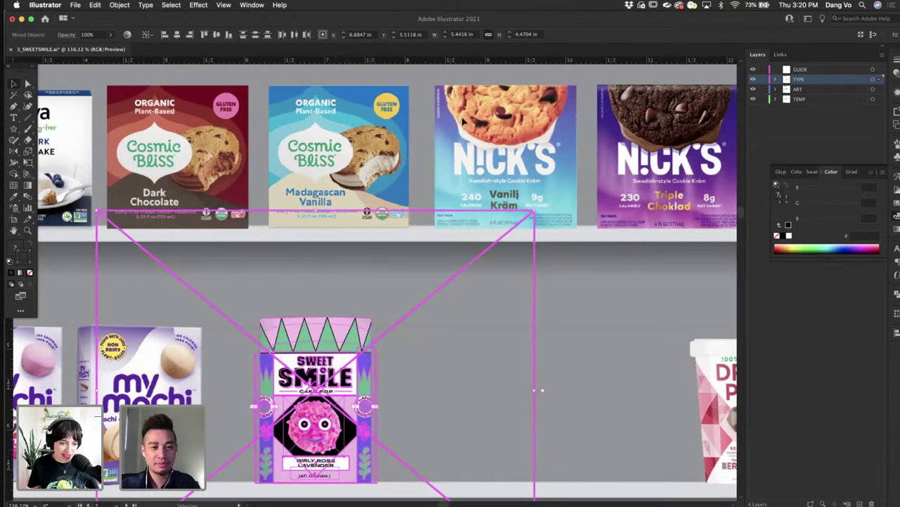
left_click_drag(320, 357, 430, 361)
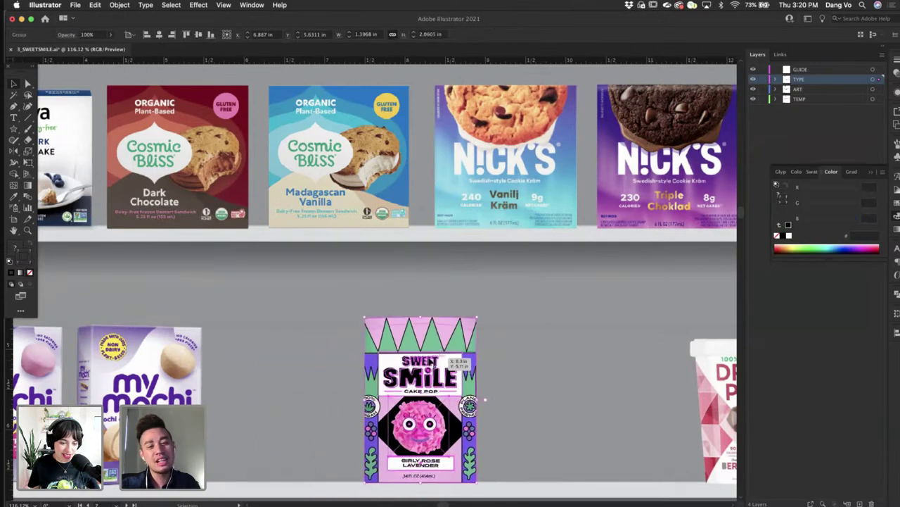
- Examine the Girly Rose Lavender package on the shelf against the competing products, and revisit the four-package row
scroll(430, 361, "down", 5)
scroll(430, 361, "down", 2)
left_click(704, 347)
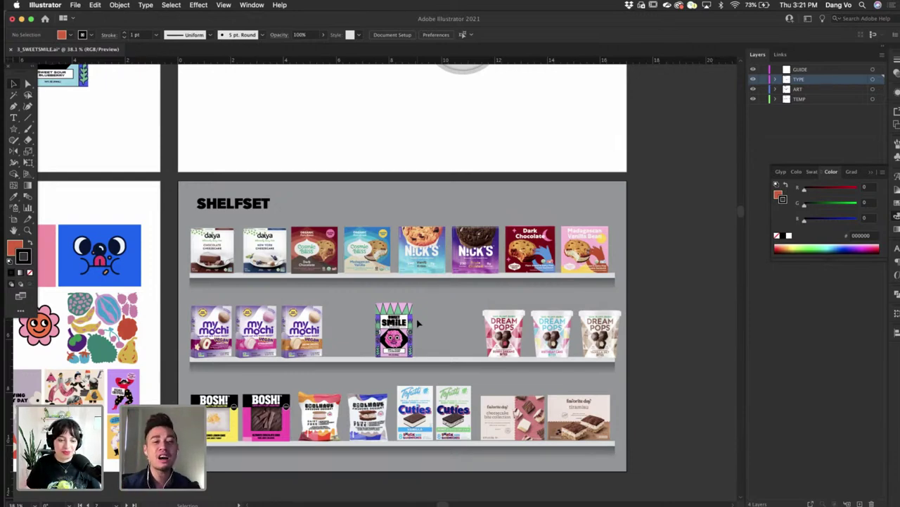
scroll(595, 329, "up", 5)
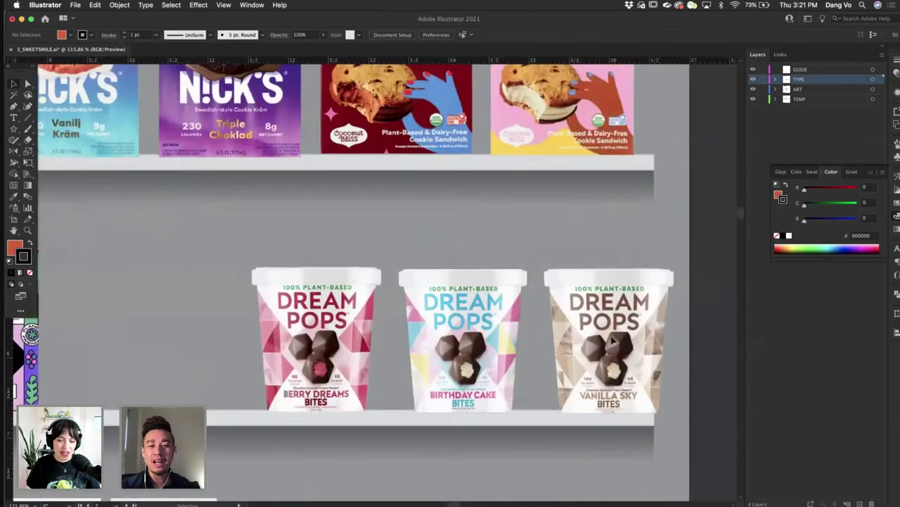
scroll(271, 287, "left", 10)
scroll(271, 288, "up", 2)
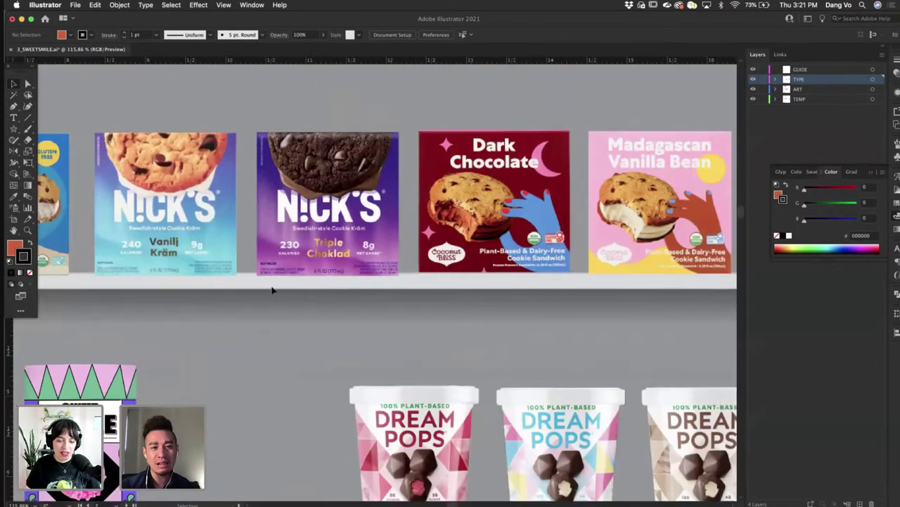
scroll(405, 371, "down", 4)
scroll(405, 371, "right", 1)
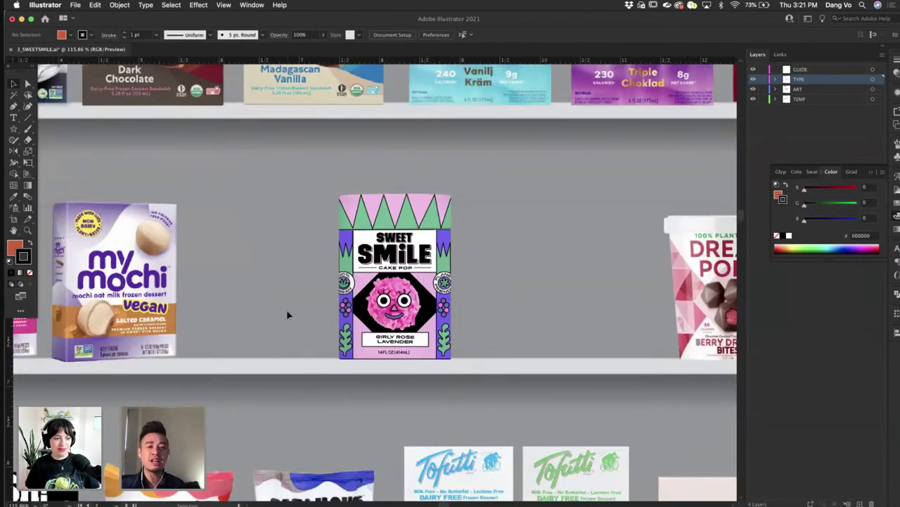
scroll(287, 315, "down", 6)
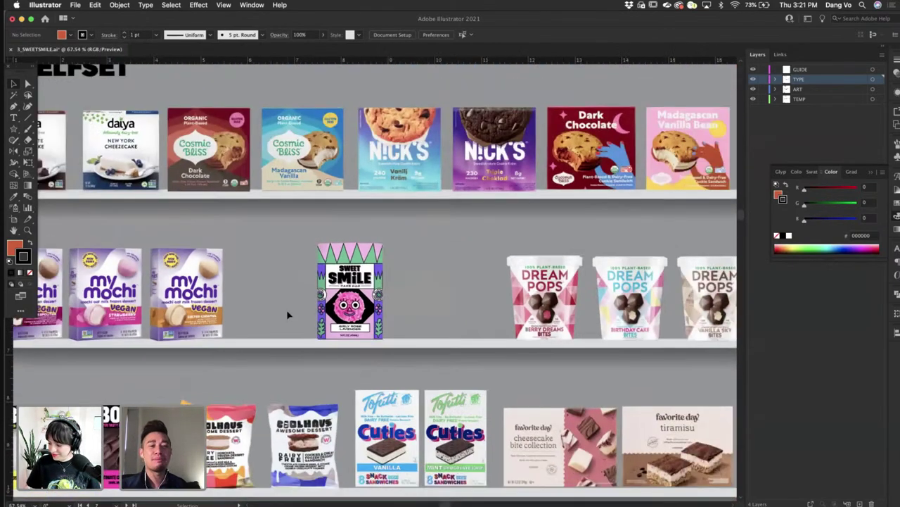
scroll(287, 315, "left", 3)
scroll(287, 315, "up", 1)
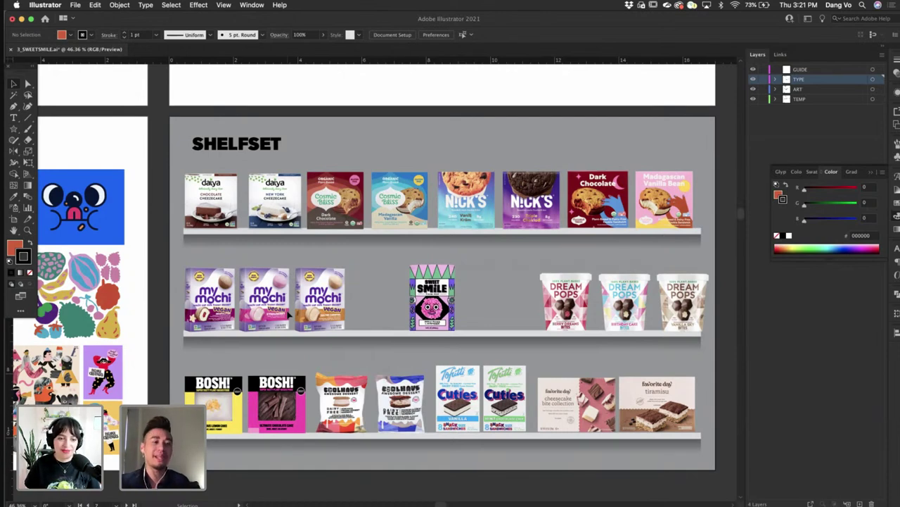
scroll(284, 315, "left", 1)
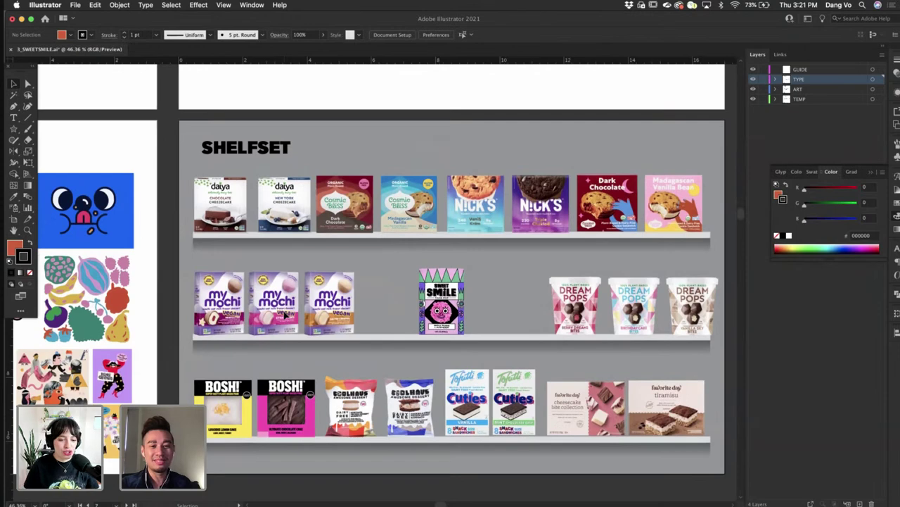
scroll(284, 316, "up", 2)
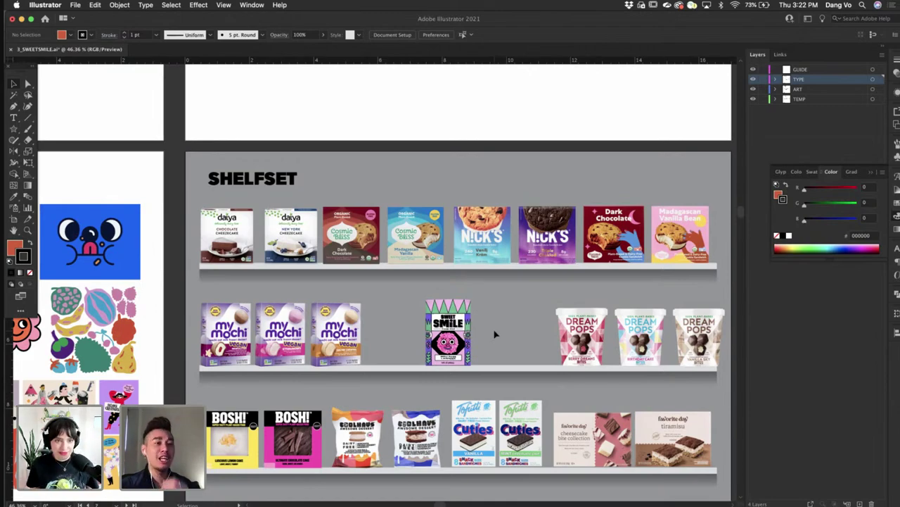
scroll(494, 334, "left", 15)
scroll(495, 334, "up", 6)
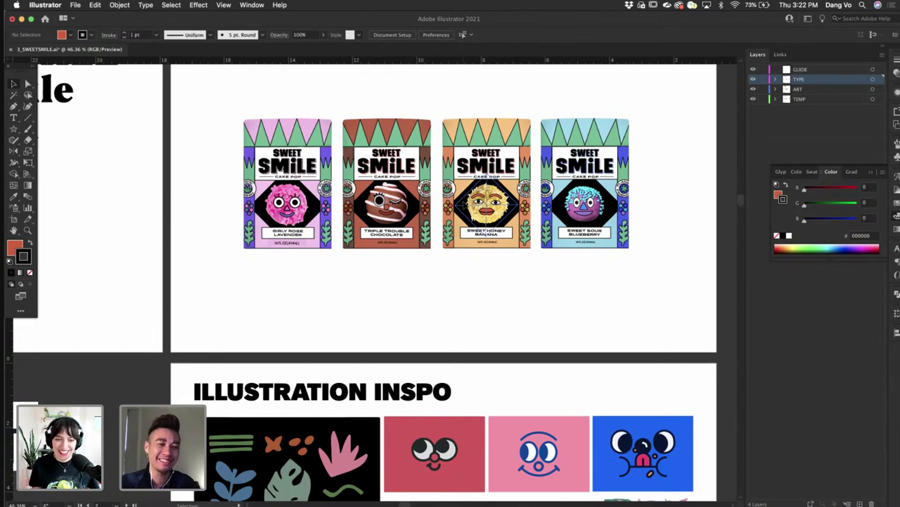
scroll(603, 299, "down", 3)
scroll(603, 299, "right", 6)
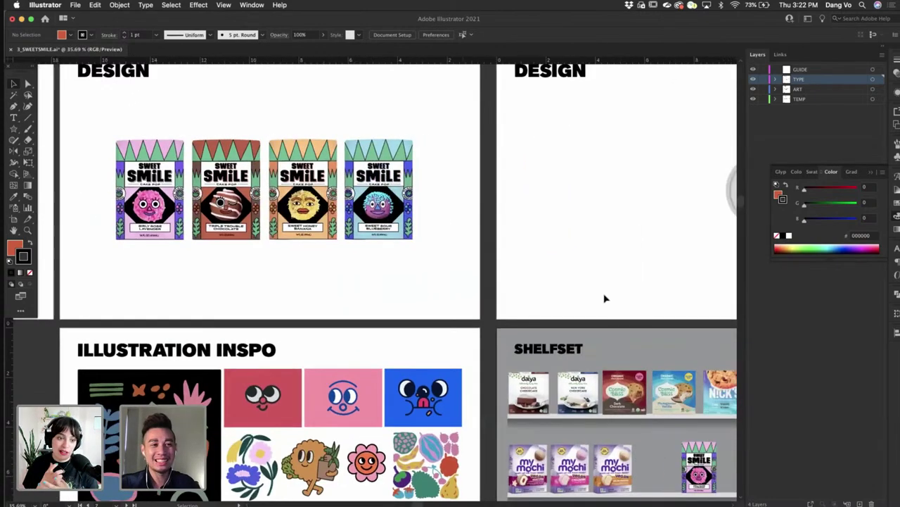
scroll(603, 299, "up", 2)
scroll(603, 299, "down", 2)
- Undo the shelf placement, resizing and stroke outlining of the Girly Rose Lavender package, back to its place on the DESIGN artboard
key("super+z")
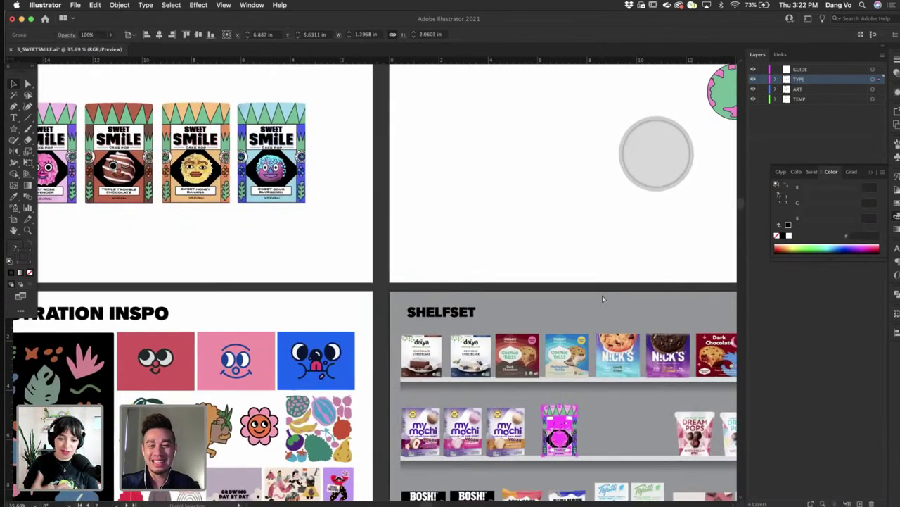
key("super+z")
key("super+z")
scroll(603, 299, "right", 1)
scroll(603, 299, "right", 4)
scroll(603, 299, "up", 1)
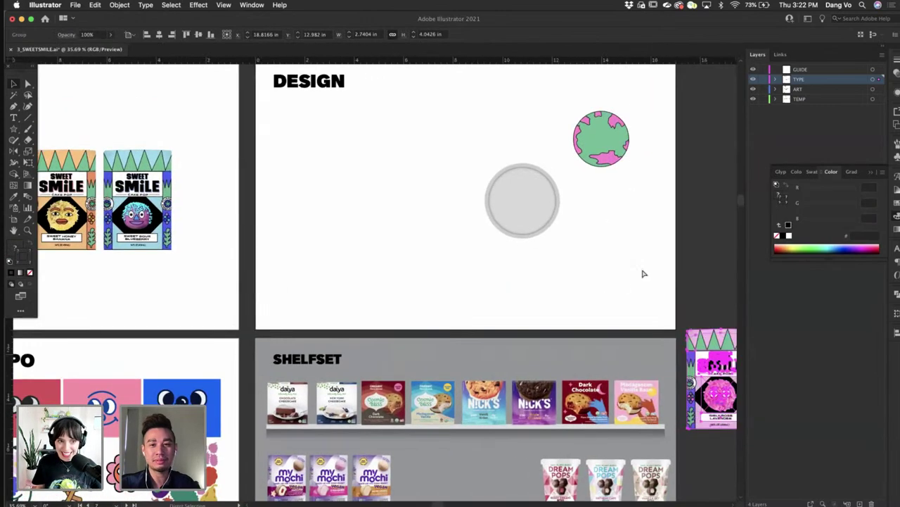
key("super+z")
left_click(609, 262)
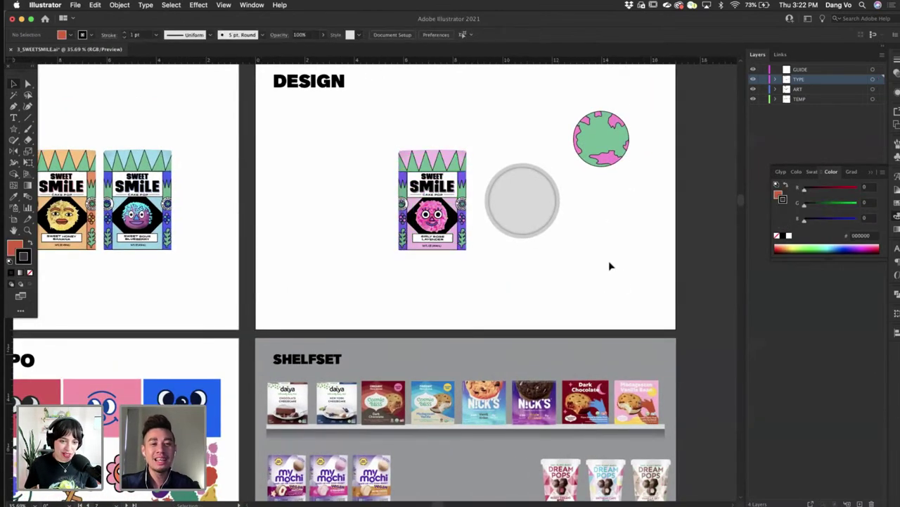
scroll(608, 261, "down", 5)
scroll(609, 262, "right", 3)
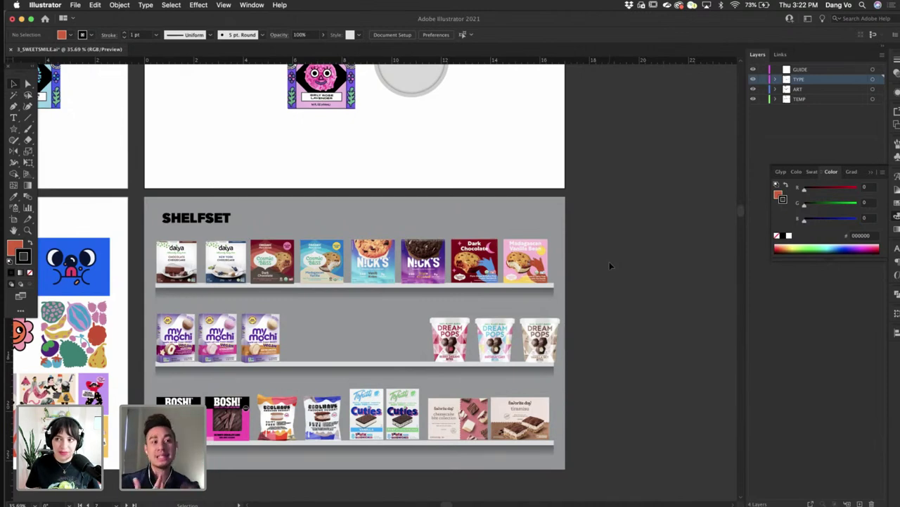
- Examine the Girly Rose Lavender package beside the blank grey lid and the green-and-pink circle, on the artboard above SHELFSET
scroll(610, 266, "up", 5)
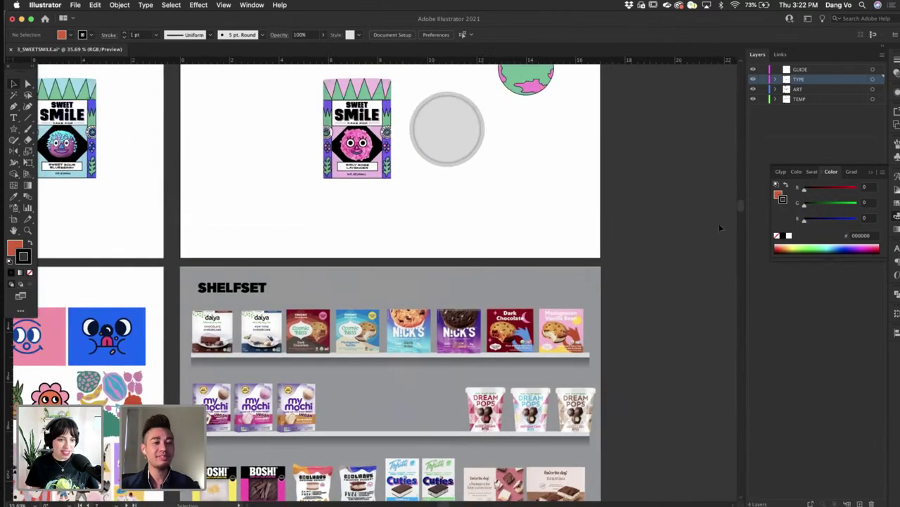
scroll(531, 229, "up", 3)
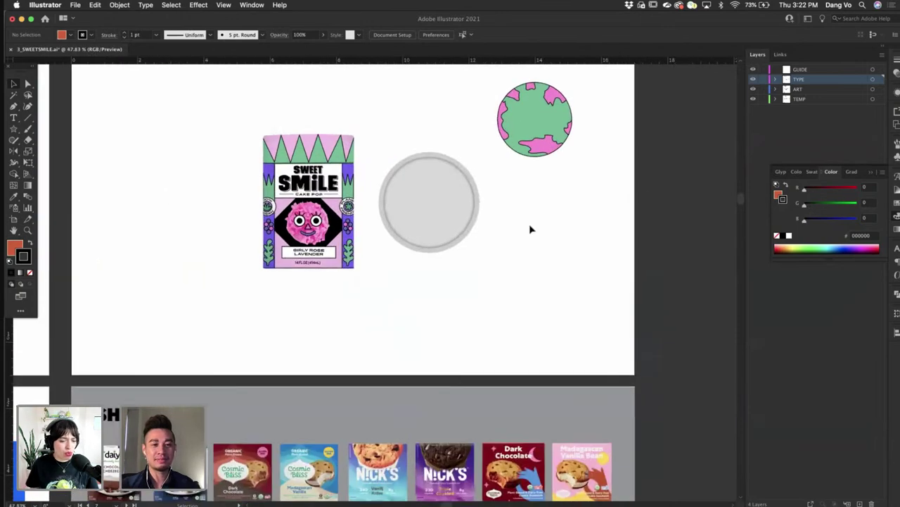
scroll(492, 183, "up", 2)
scroll(492, 183, "up", 4)
scroll(491, 183, "left", 1)
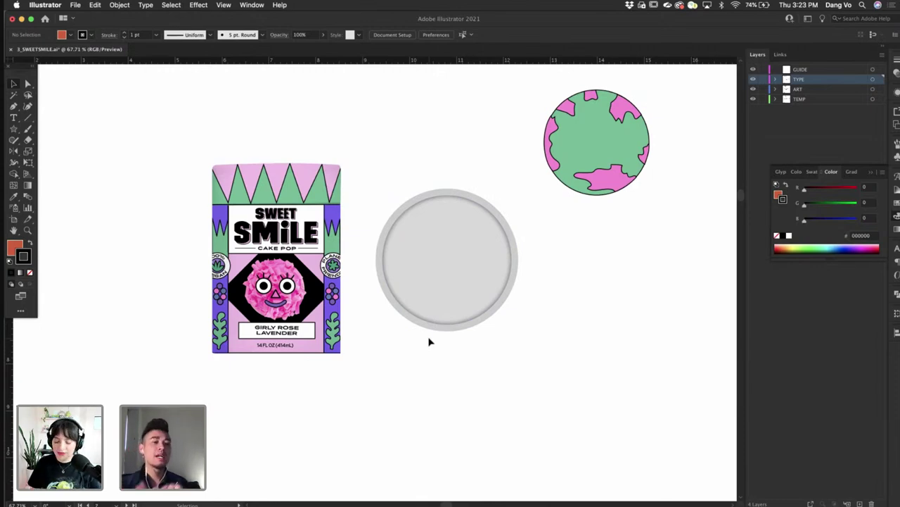
scroll(430, 341, "down", 5)
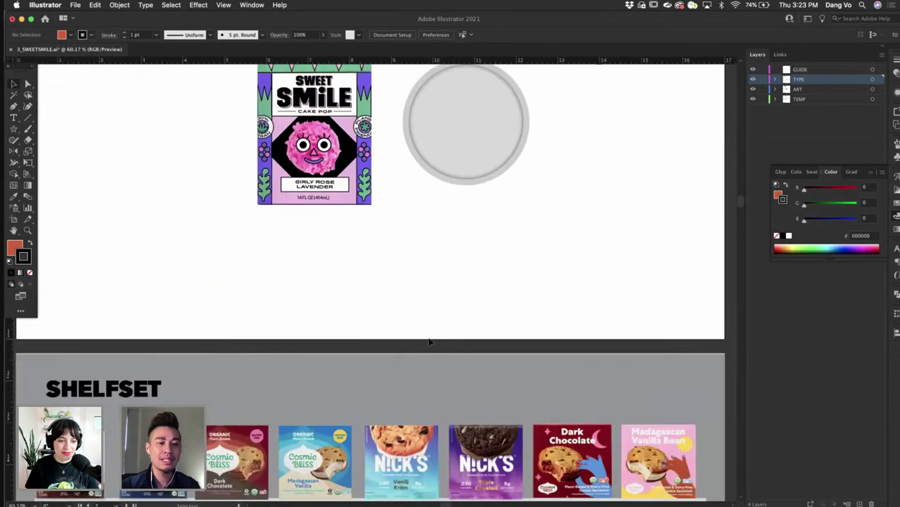
scroll(492, 287, "up", 2)
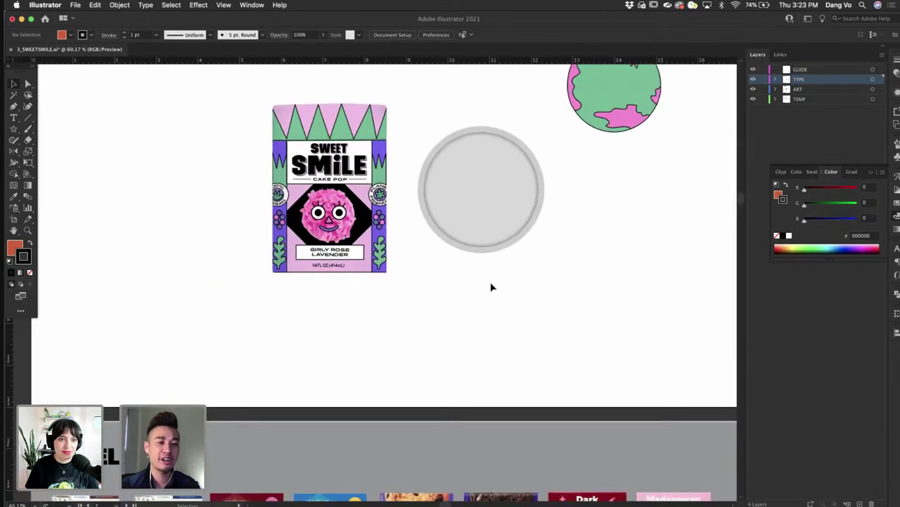
scroll(492, 287, "up", 1)
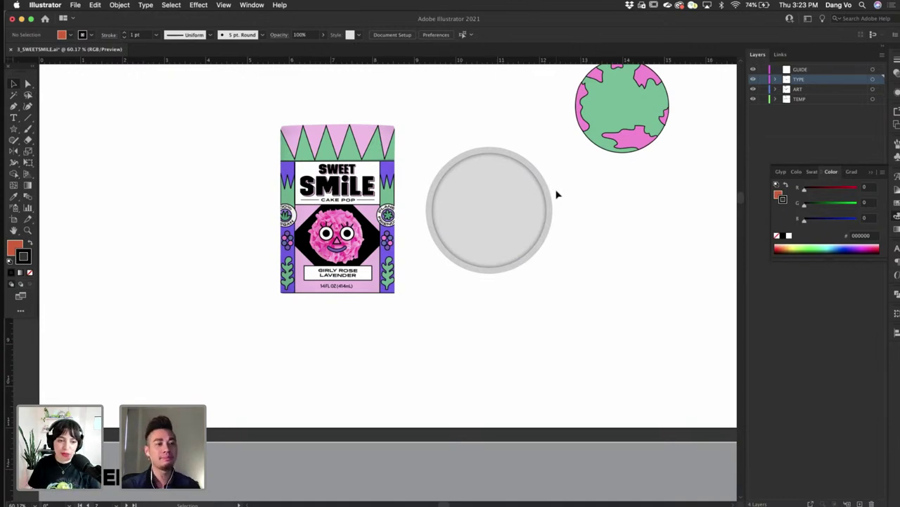
- Fill the lid's inner grey circle with the purple sampled from the carton's side panel
left_click(494, 206)
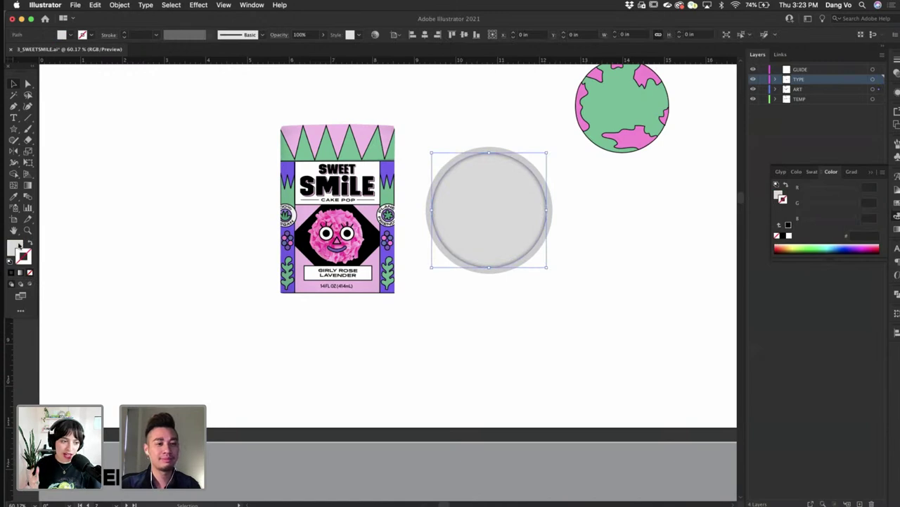
left_click(14, 199)
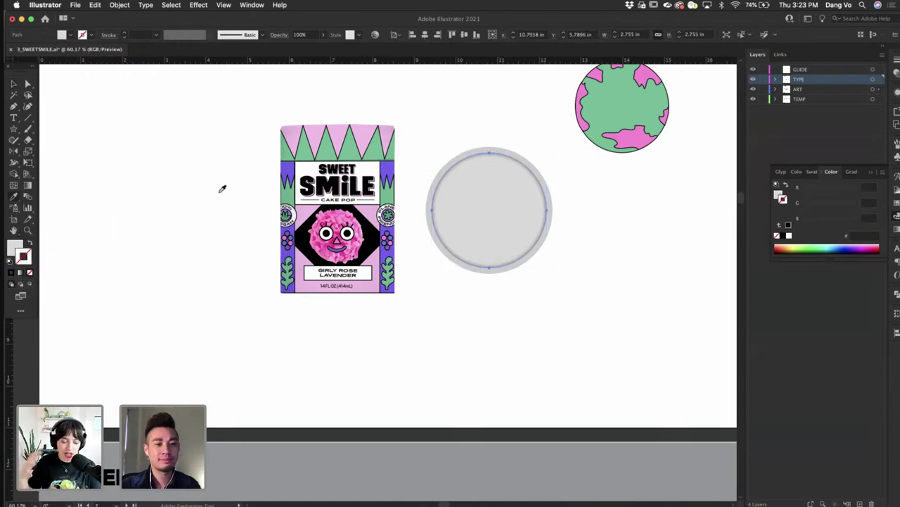
left_click(291, 166)
left_click(13, 86)
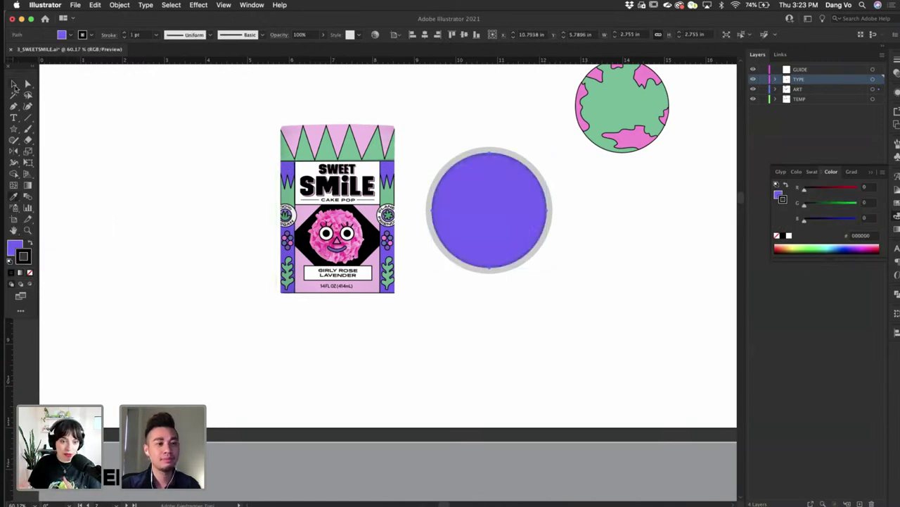
left_click(510, 340)
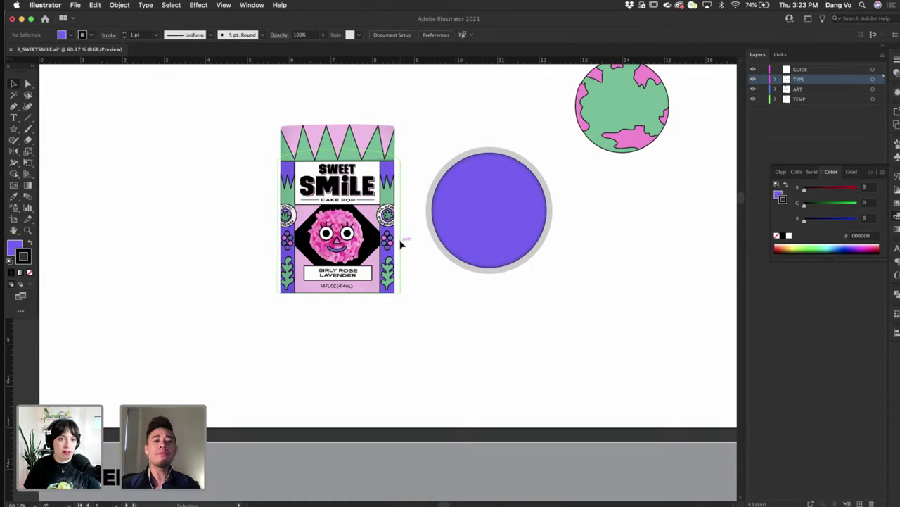
- Look over the carton, lid and globe artwork and the competing products on the SHELFSET artboard
scroll(377, 197, "up", 4)
scroll(327, 156, "up", 2)
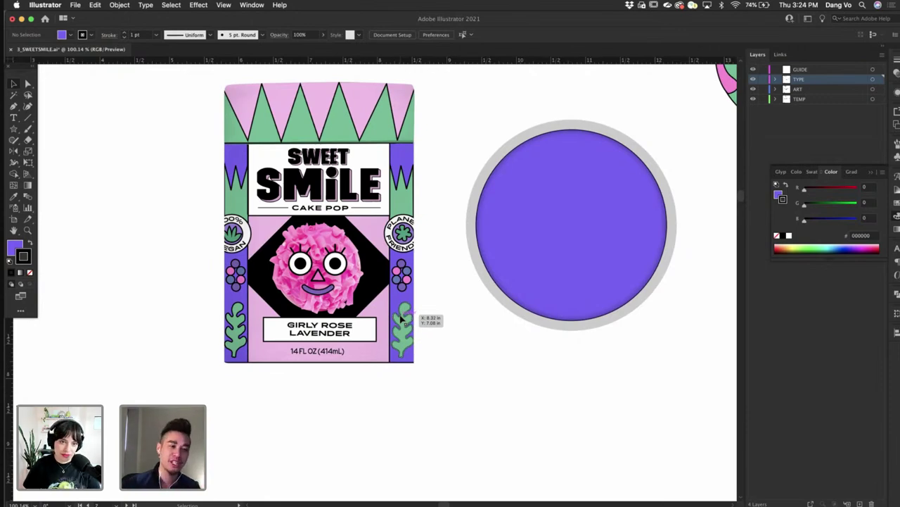
scroll(504, 352, "down", 3)
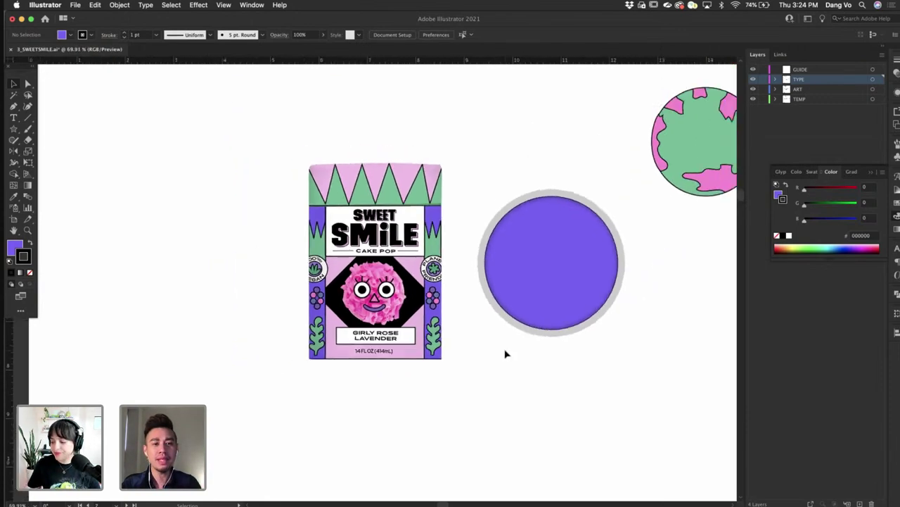
scroll(598, 211, "right", 3)
left_click(621, 166)
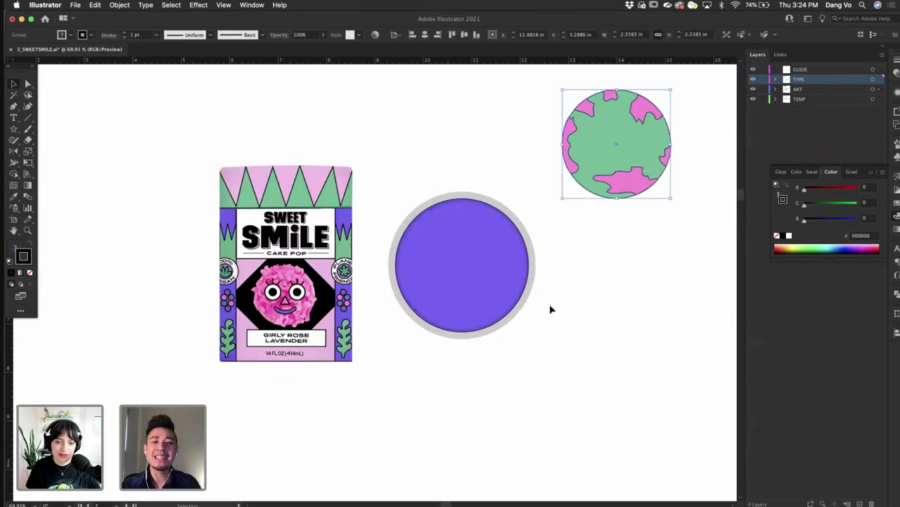
scroll(551, 307, "down", 2)
scroll(551, 308, "down", 2)
scroll(551, 308, "down", 10)
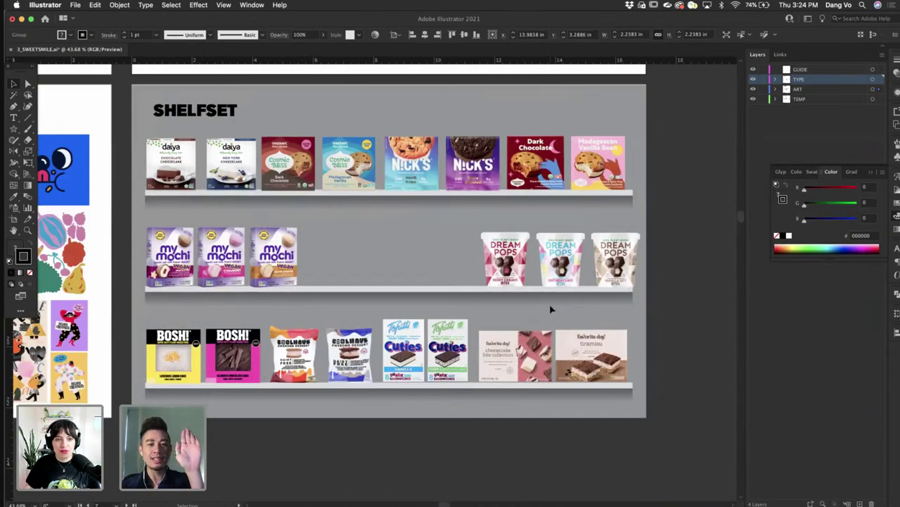
scroll(551, 308, "up", 10)
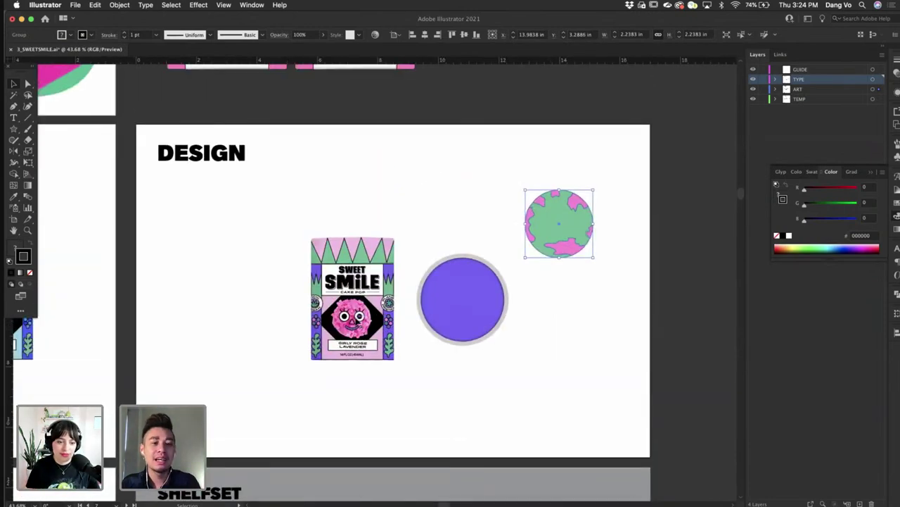
- Cut the globe illustration and paste it in front in the ART layer, placed over the lid's purple circle
scroll(422, 325, "up", 5)
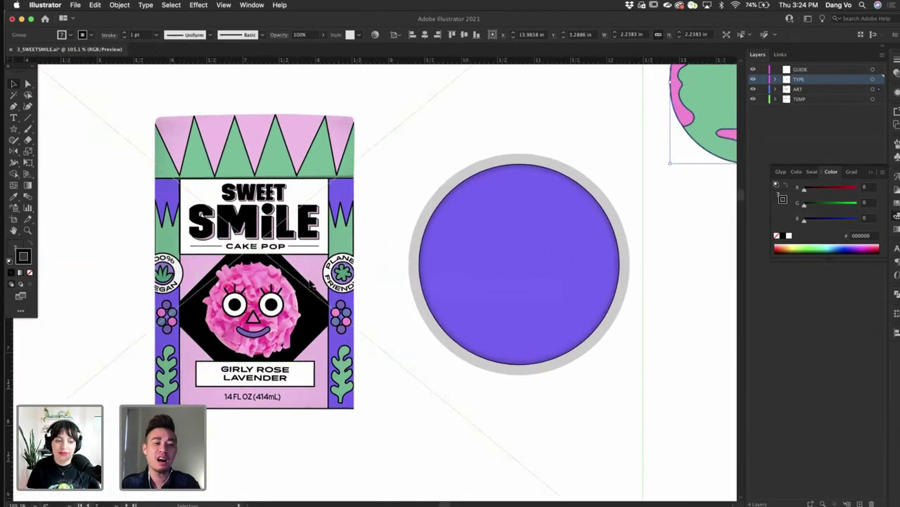
scroll(635, 246, "right", 3)
left_click_drag(676, 152, 641, 234)
scroll(641, 235, "right", 2)
scroll(641, 235, "up", 2)
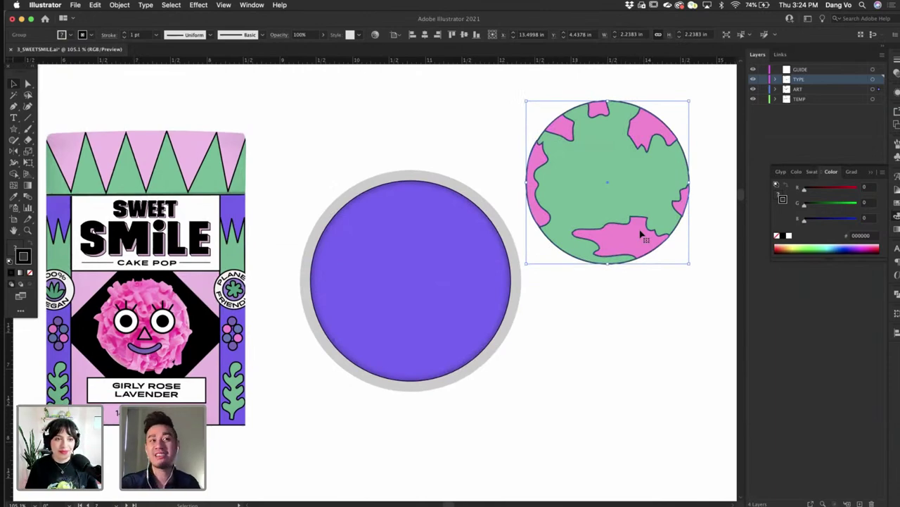
left_click(642, 235)
key("cmd+x")
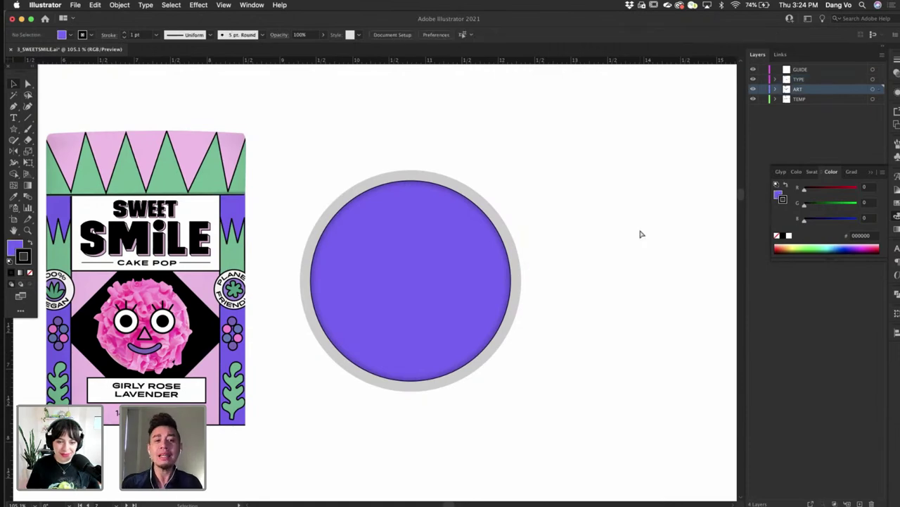
key("cmd+v")
left_click_drag(418, 291, 449, 284)
- Scale the globe down proportionally about its centre to widen the purple ring around it
scroll(446, 288, "up", 3)
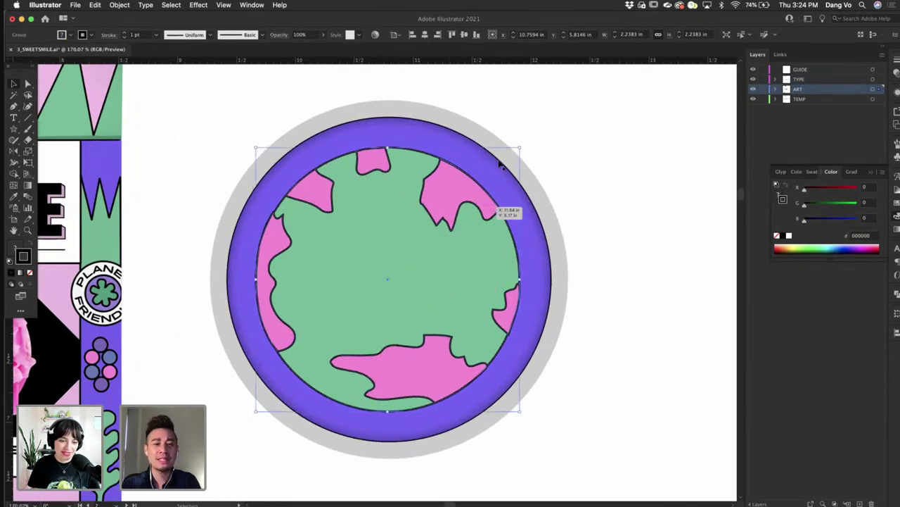
left_click_drag(520, 149, 498, 168)
left_click(625, 177)
scroll(625, 178, "down", 3)
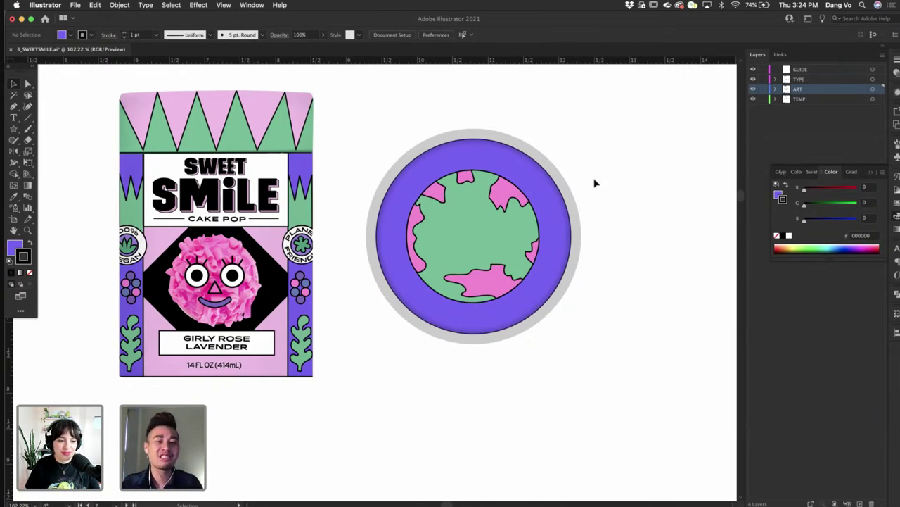
- Fill the lid's grey outer rim with the light pink sampled from the carton's top and save the document
scroll(594, 183, "up", 5)
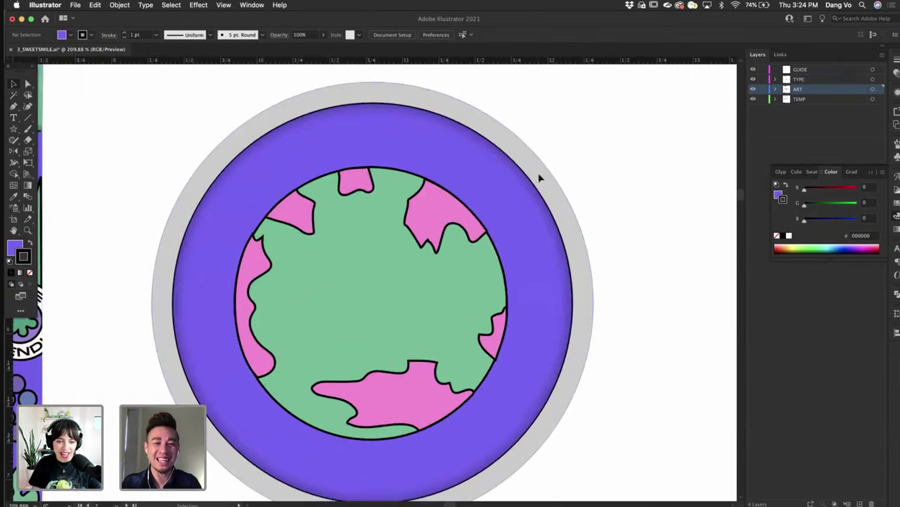
left_click(540, 179)
scroll(538, 177, "down", 4)
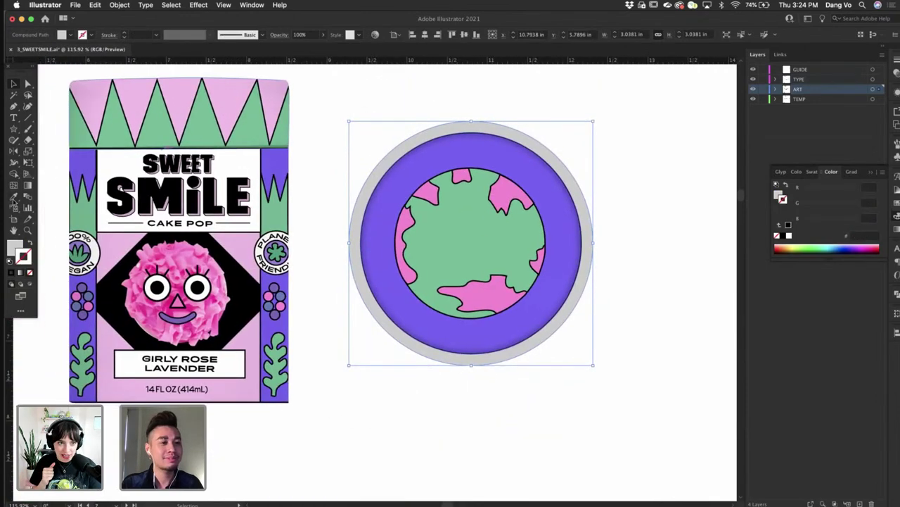
left_click(13, 199)
left_click(231, 91)
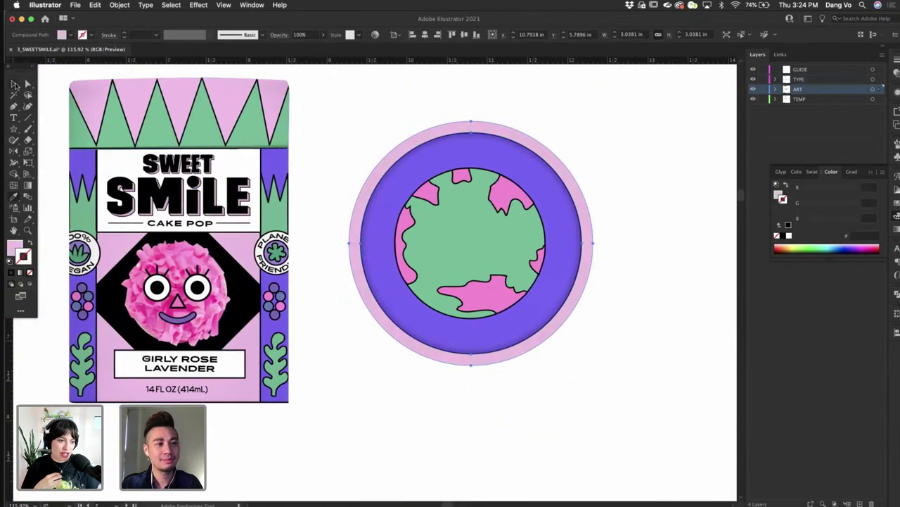
left_click(14, 83)
left_click(654, 344)
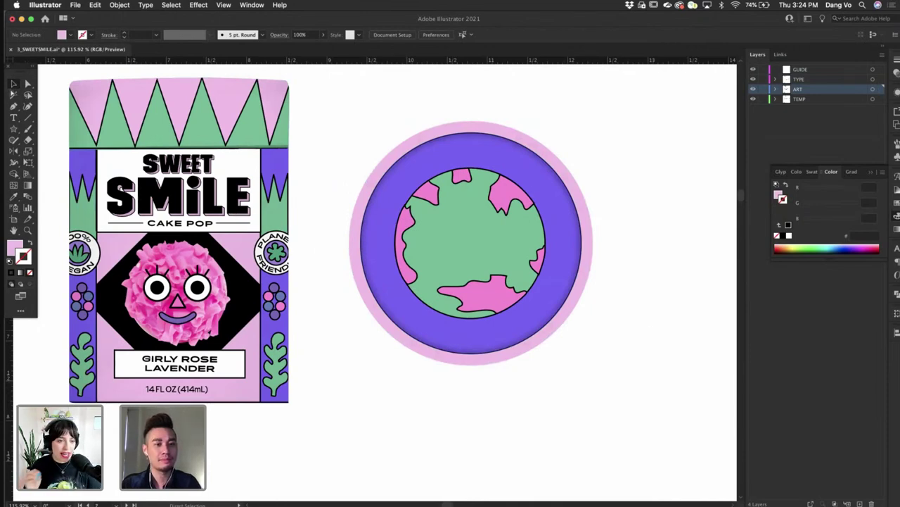
key("super+s")
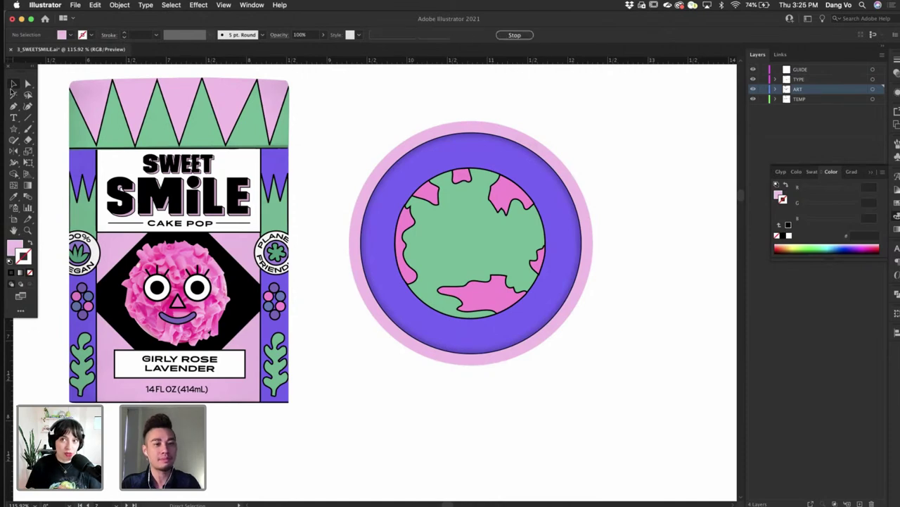
- Duplicate the SWEET SMILE CAKE POP logo onto the globe, scale it down to fit inside and centre it
left_click_drag(218, 202, 503, 246)
scroll(502, 246, "up", 3)
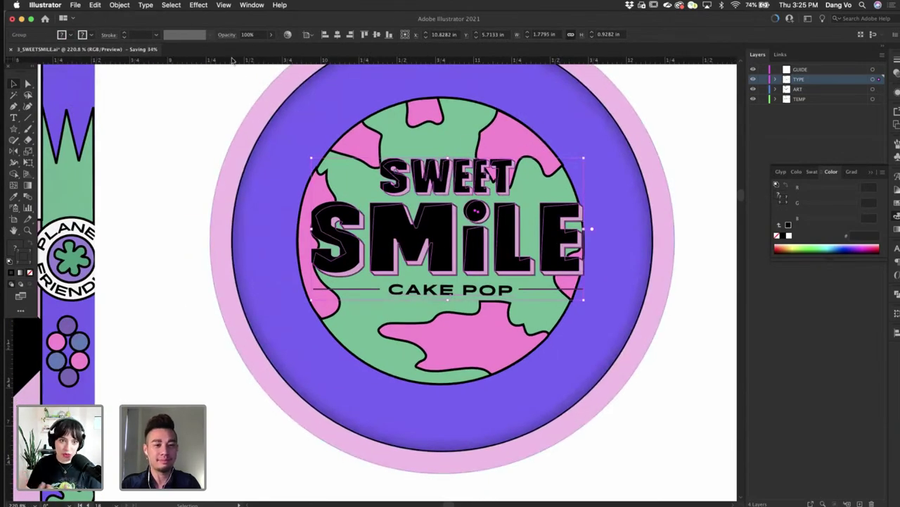
left_click_drag(584, 159, 549, 177)
left_click_drag(495, 237, 486, 242)
scroll(486, 242, "down", 5)
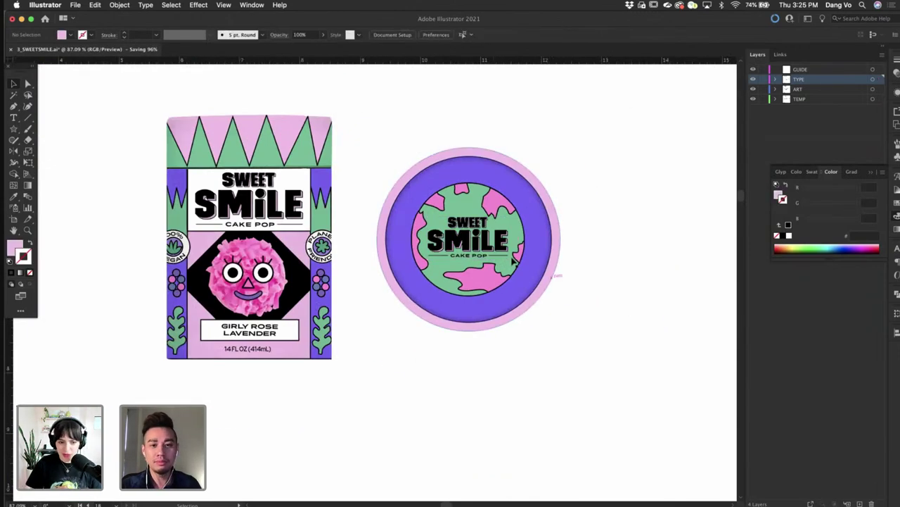
scroll(496, 247, "up", 3)
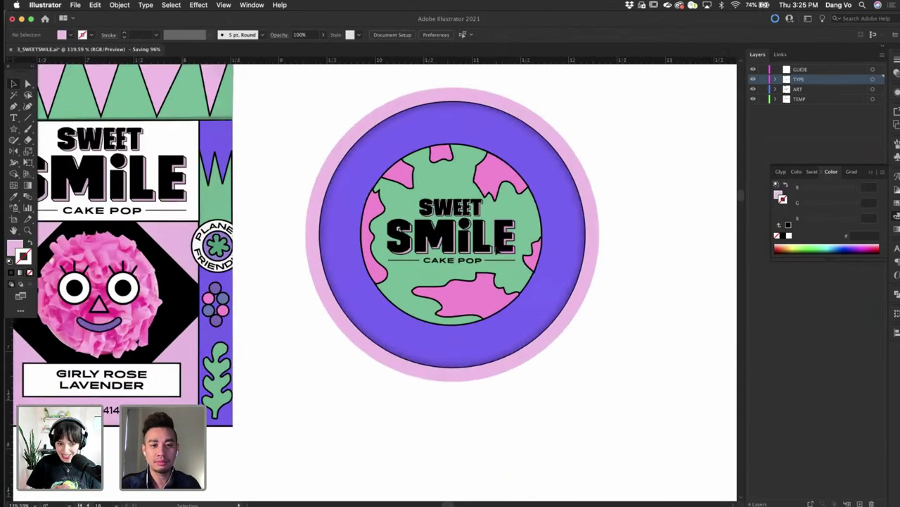
left_click(674, 346)
scroll(674, 351, "down", 3)
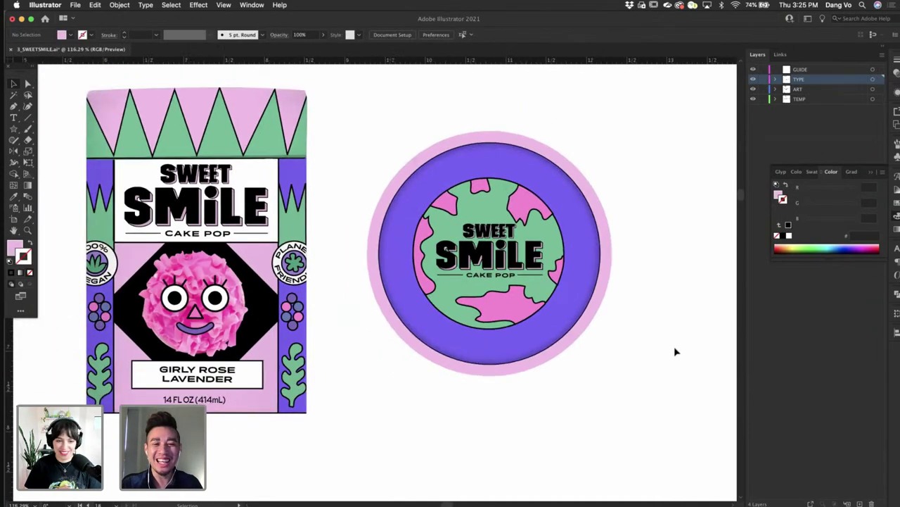
- Enlarge the globe slightly around its centre behind the logo and save the document
scroll(593, 281, "up", 3)
left_click(532, 194)
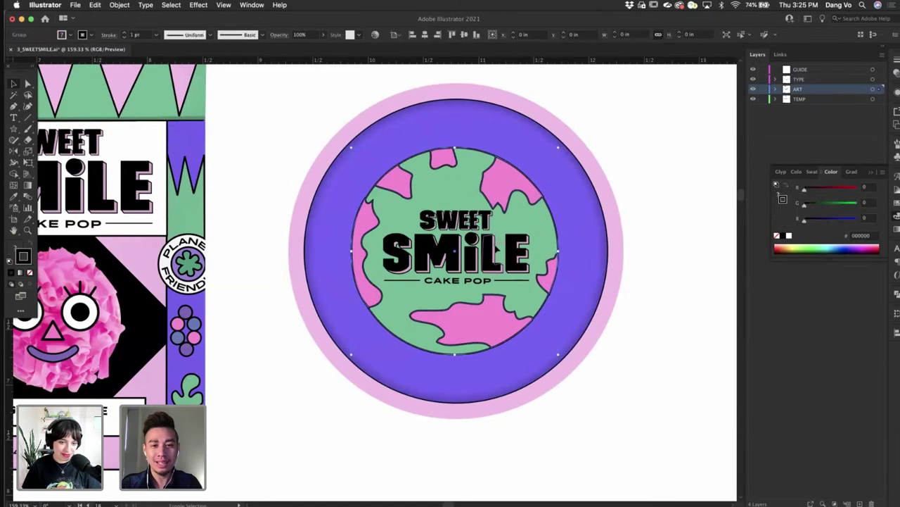
left_click_drag(559, 148, 572, 143)
left_click(672, 190)
scroll(670, 190, "down", 1)
scroll(670, 191, "down", 2)
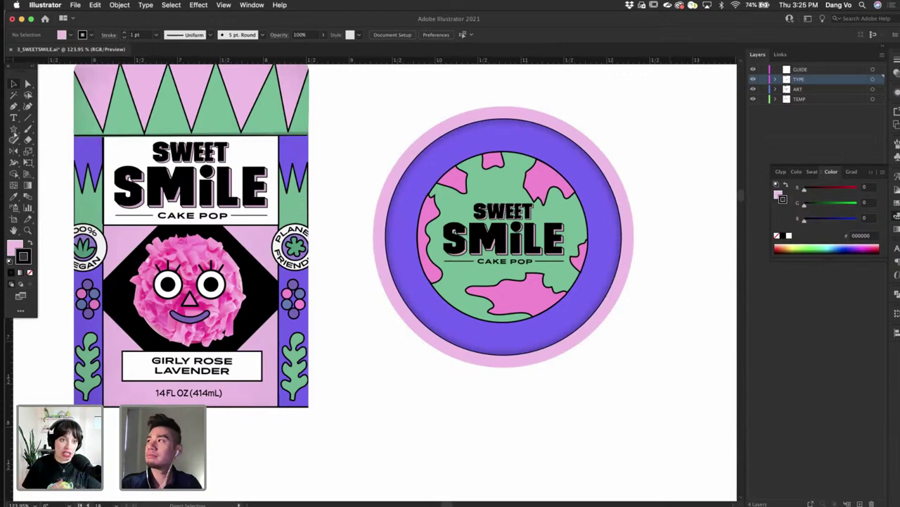
key("super+s")
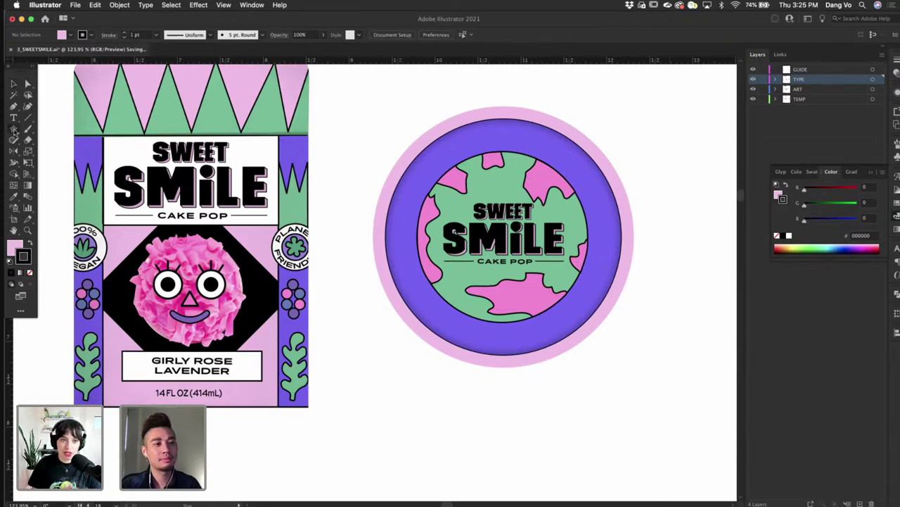
- Draw a 2.4554 in circle with the Ellipse tool inside the lid's purple ring, concentric with the globe, and remove its fill
left_click_drag(13, 131, 60, 151)
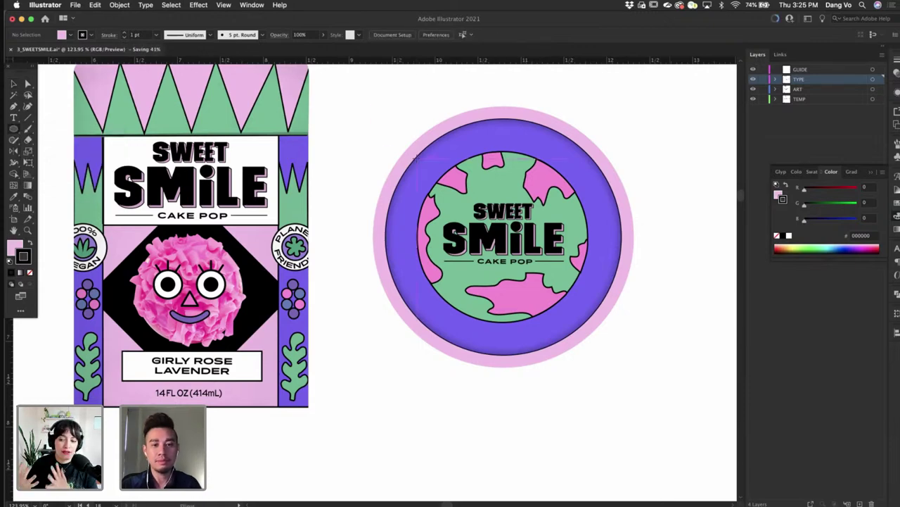
mouse_move(417, 158)
left_mouse_down()
mouse_move(598, 339)
mouse_move(563, 328)
mouse_move(585, 343)
left_mouse_up()
left_click(13, 251)
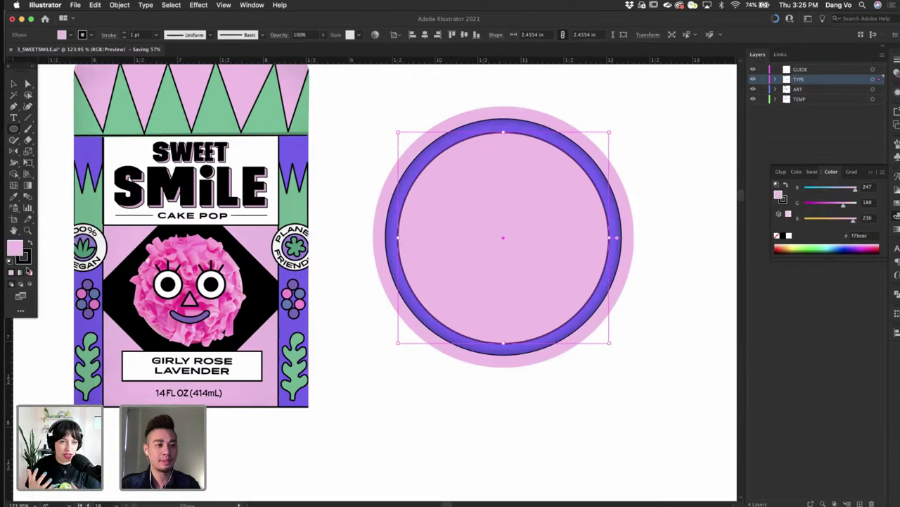
left_click(28, 271)
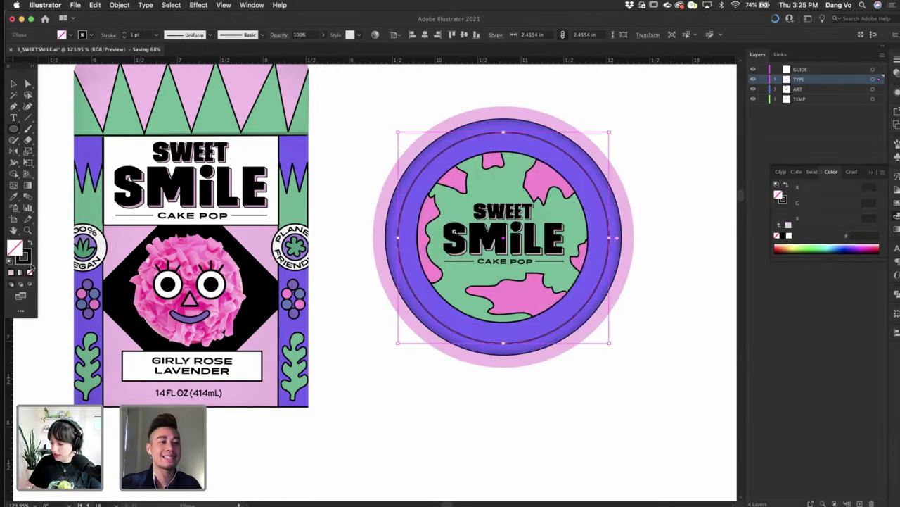
left_click(14, 83)
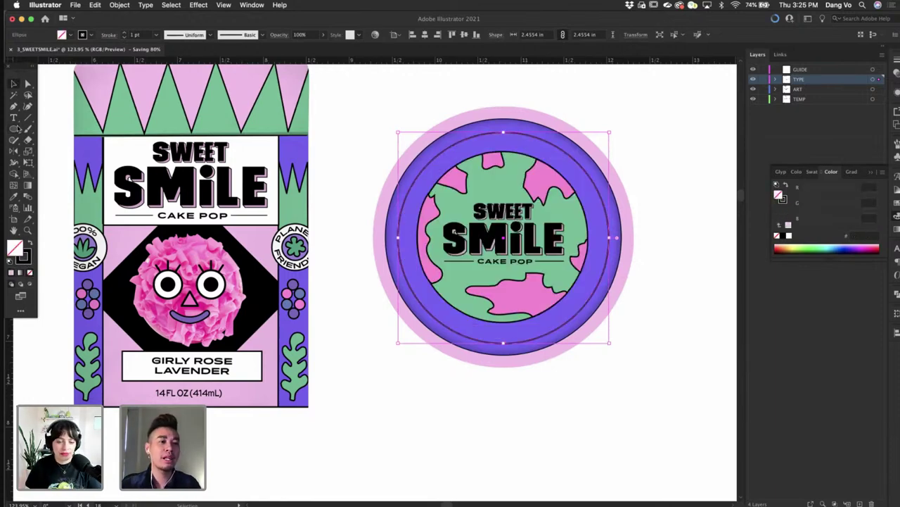
- Turn the unfilled circle in the purple ring into a type path with the Type on a Path tool, starting at the circle's top
left_click(14, 118)
scroll(184, 172, "left", 5)
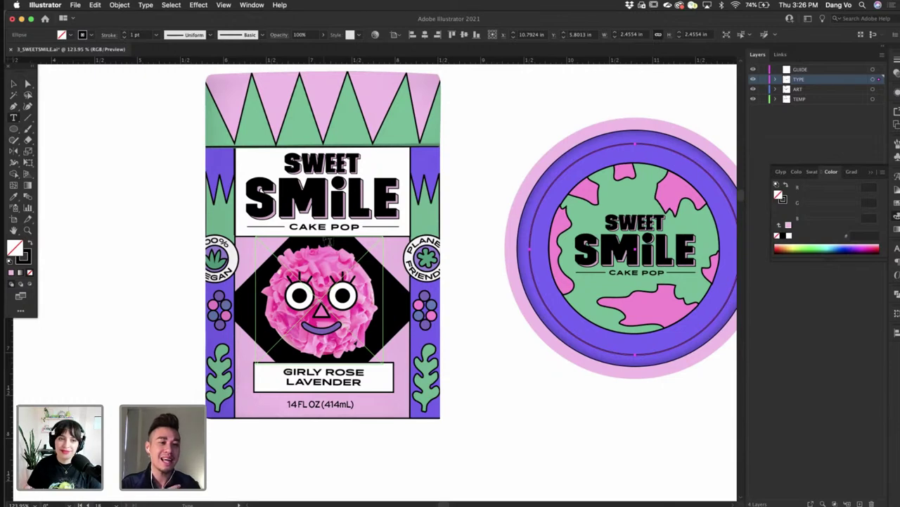
scroll(328, 240, "right", 3)
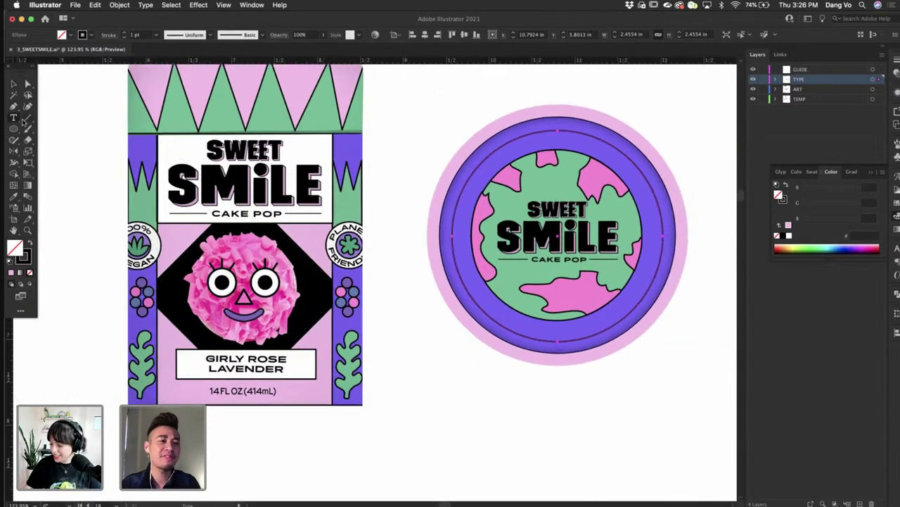
scroll(535, 208, "right", 2)
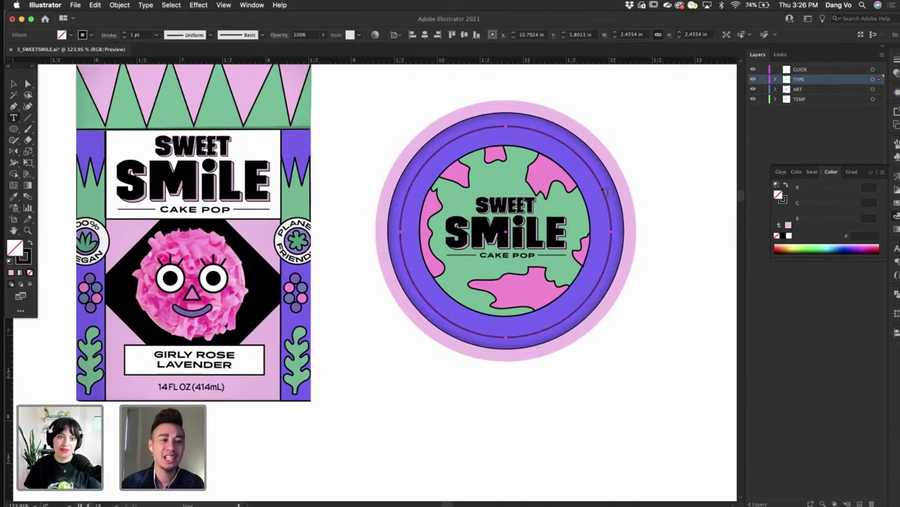
scroll(607, 183, "up", 3)
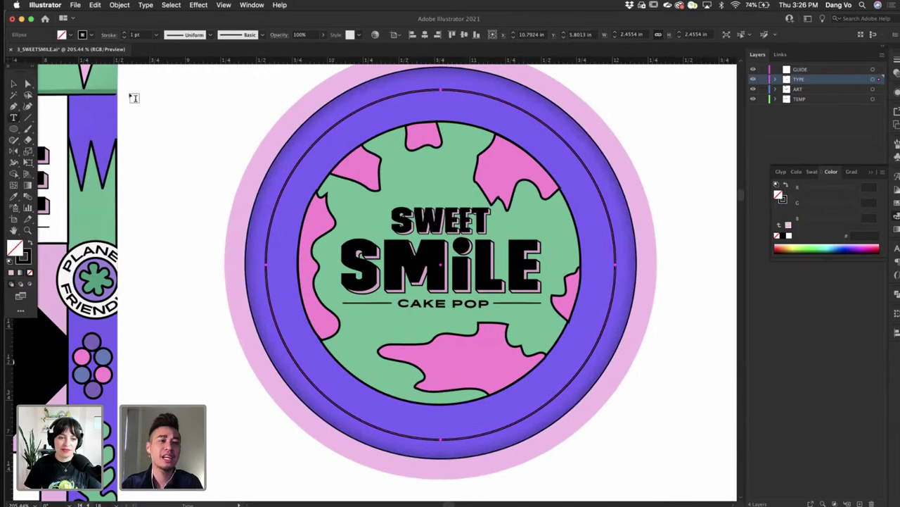
key("v")
left_click_drag(14, 118, 80, 145)
left_click(434, 90)
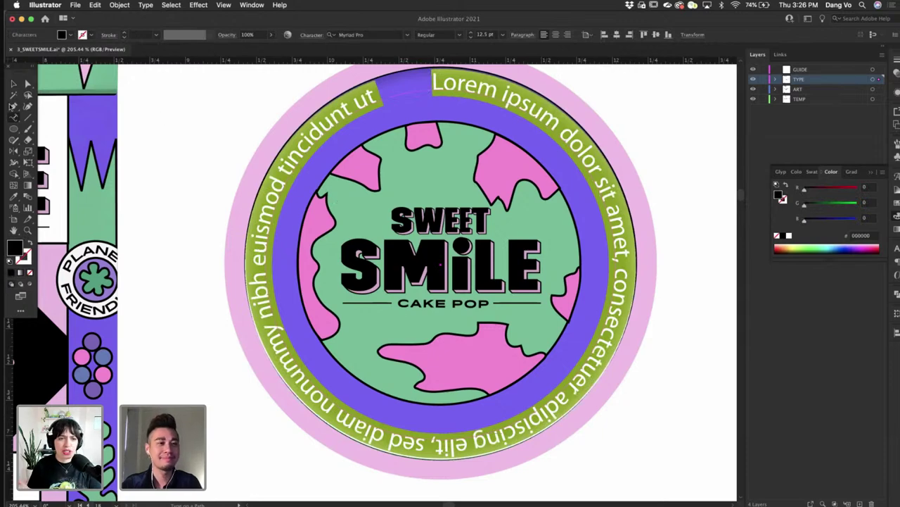
- Adjust the start and end brackets of the circular placeholder text so it runs along the upper half of the ring
left_click(14, 82)
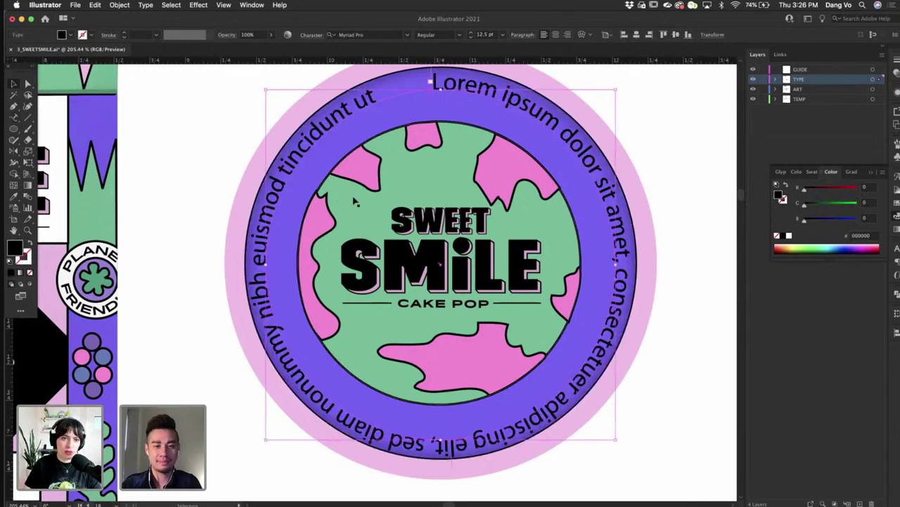
left_click_drag(432, 79, 585, 266)
scroll(436, 97, "up", 2)
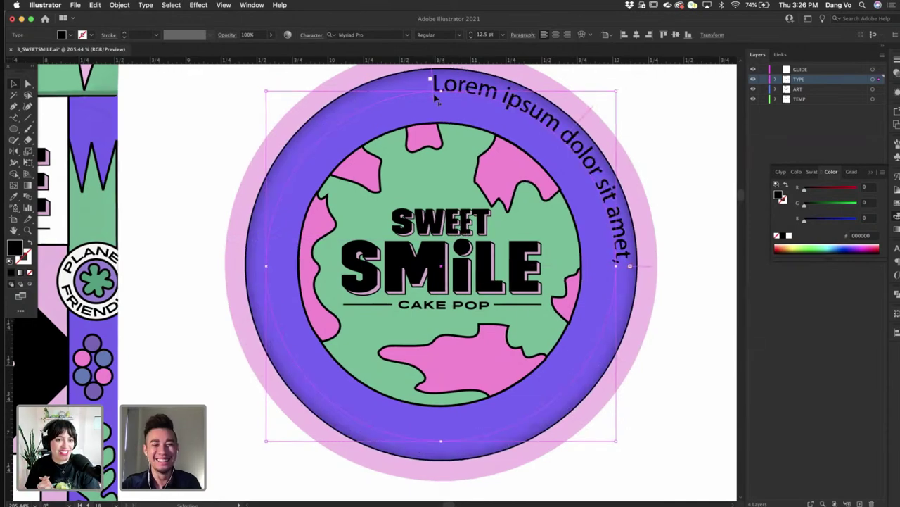
left_click_drag(413, 104, 251, 298)
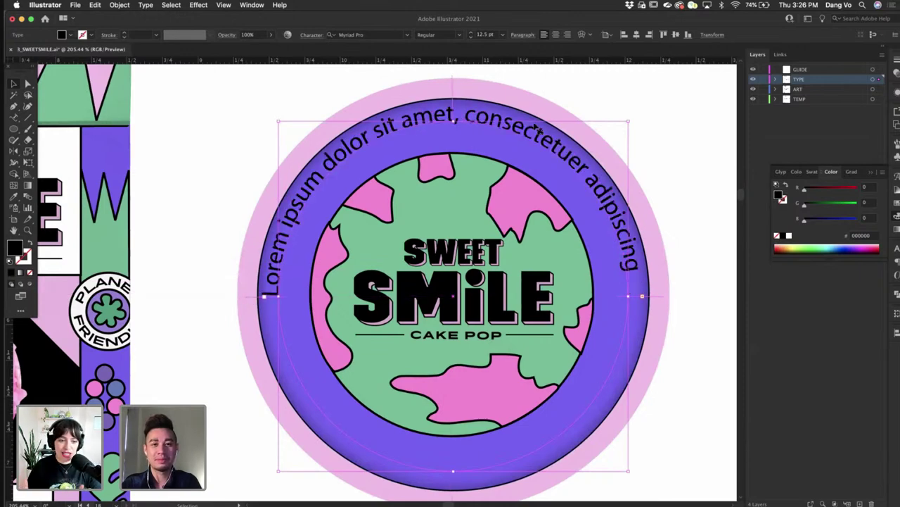
double_click(539, 134)
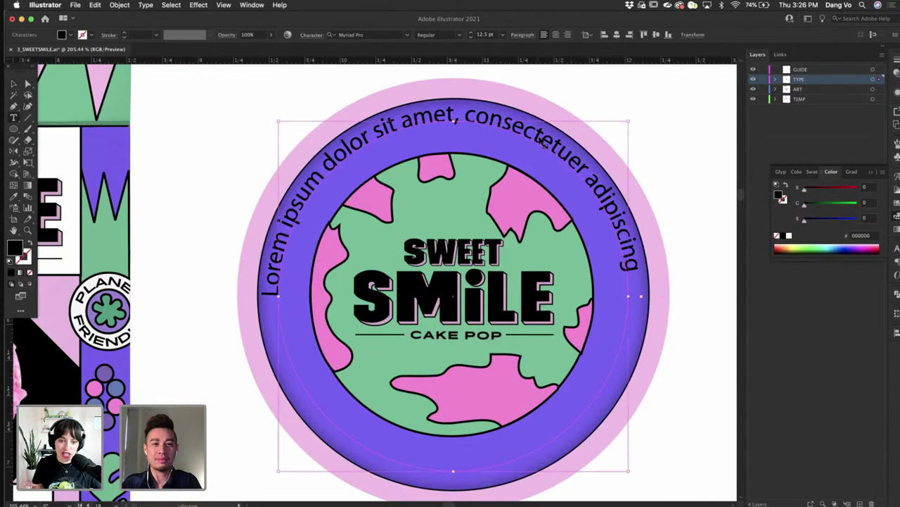
key("super+a")
scroll(538, 133, "down", 5)
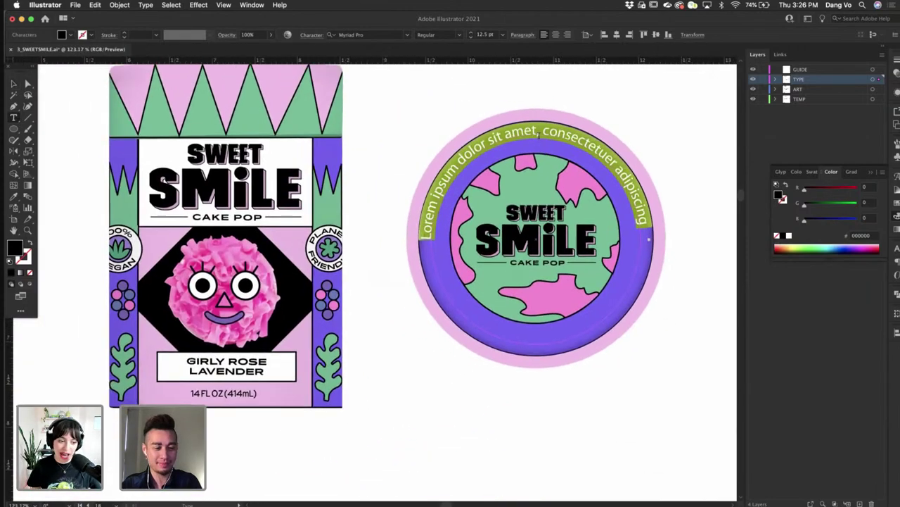
scroll(538, 134, "up", 3)
scroll(538, 134, "left", 2)
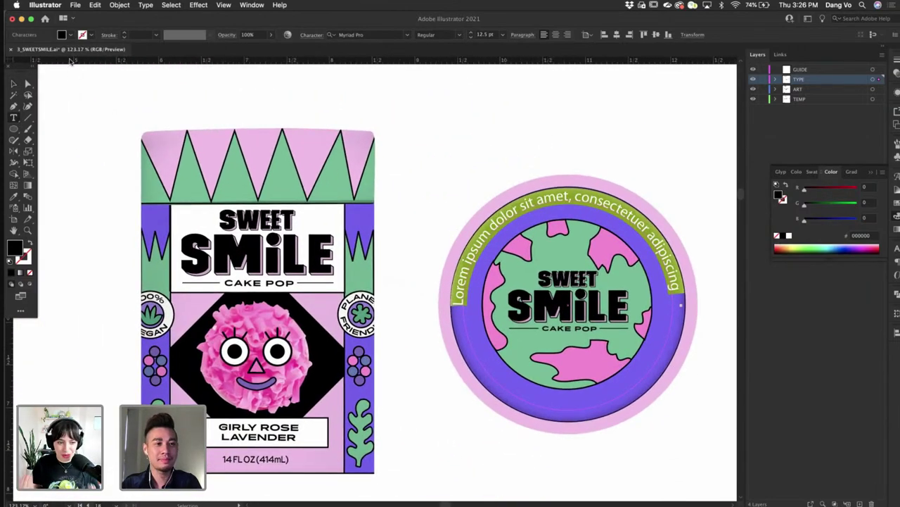
left_click(460, 132)
- Copy the line "SAVING THE PLANET ONE BITE AT THE TIME" from the Side / Top of Pack list on the Hierarchy artboard
scroll(461, 132, "down", 3)
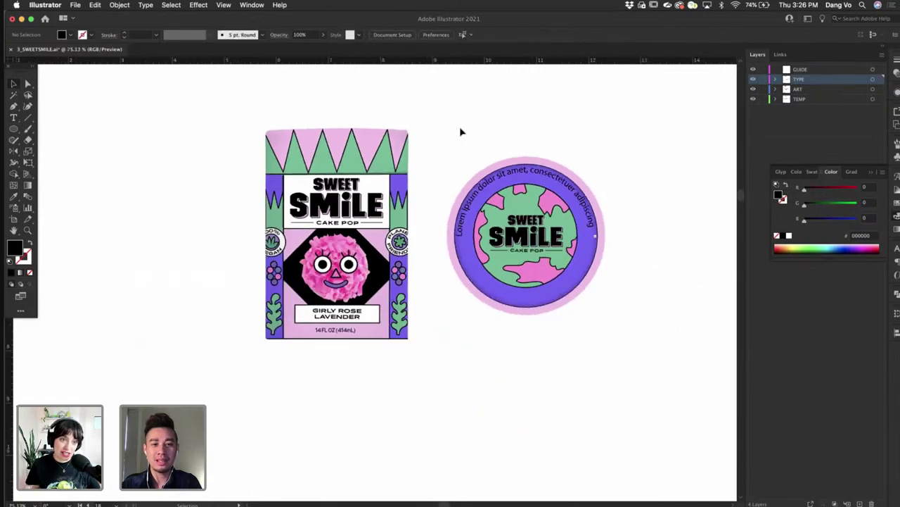
scroll(461, 131, "down", 4)
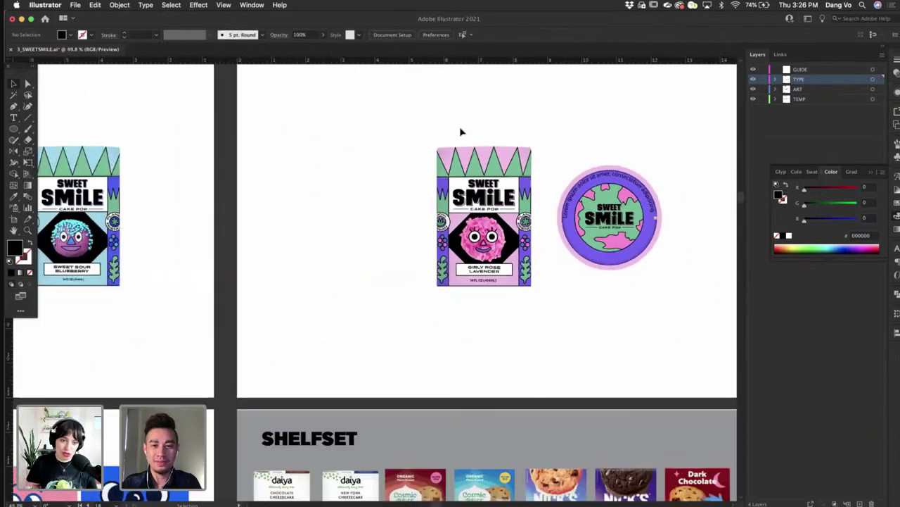
scroll(461, 132, "left", 5)
scroll(460, 131, "left", 15)
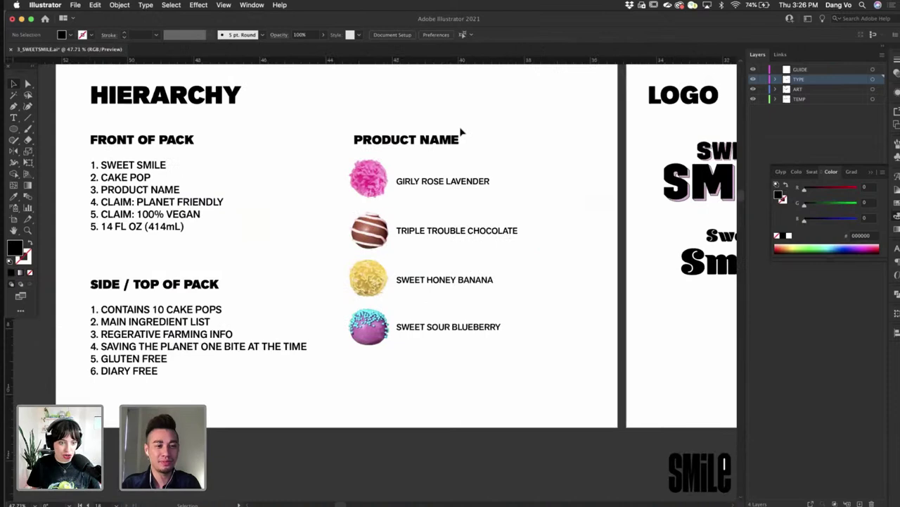
double_click(216, 337)
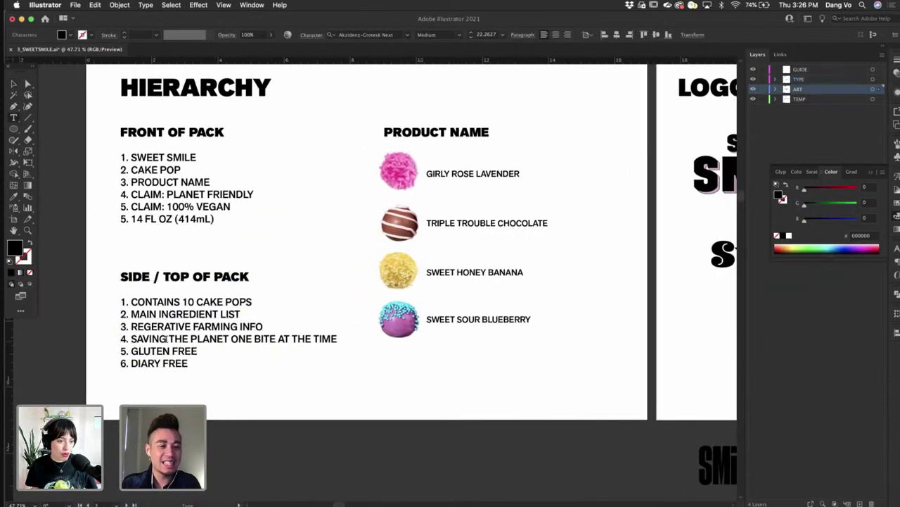
left_click_drag(131, 338, 341, 338)
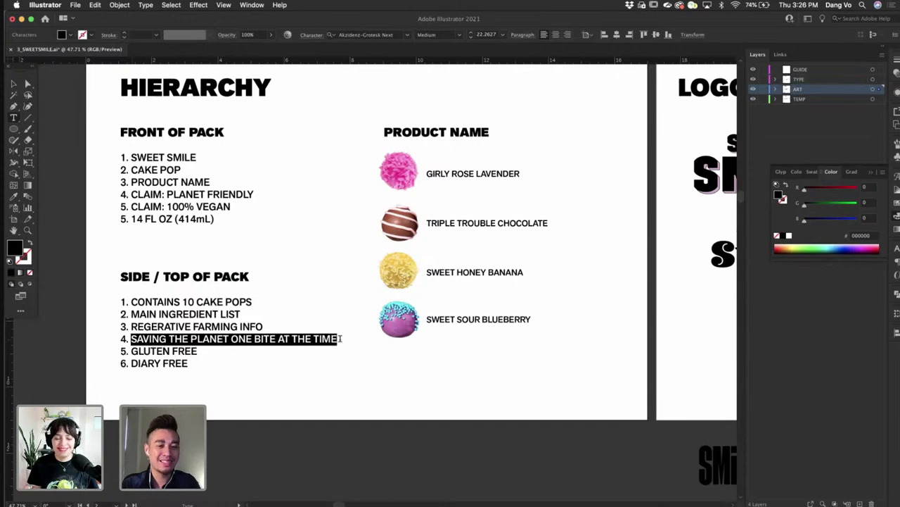
left_click(14, 84)
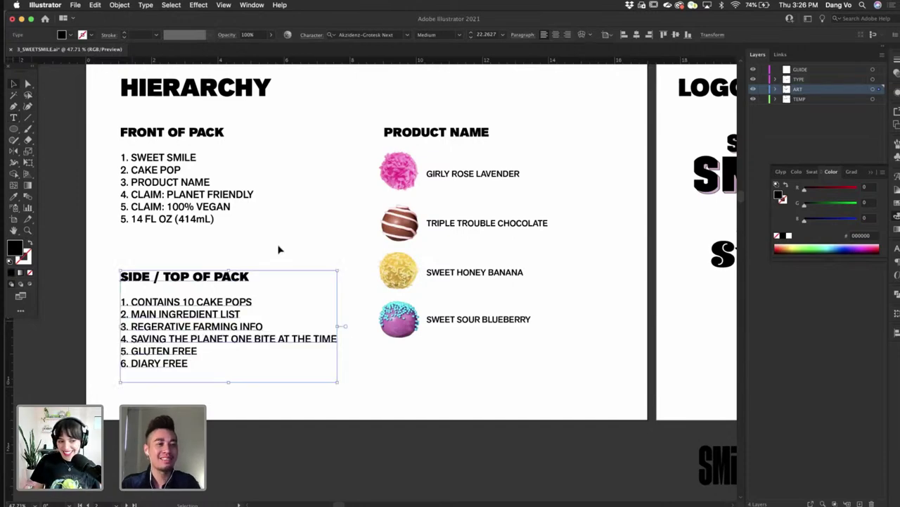
- Replace the lid's circular placeholder text with "SAVING THE PLANET ONE BITE AT THE TIME"
scroll(278, 245, "down", 5)
scroll(278, 246, "right", 15)
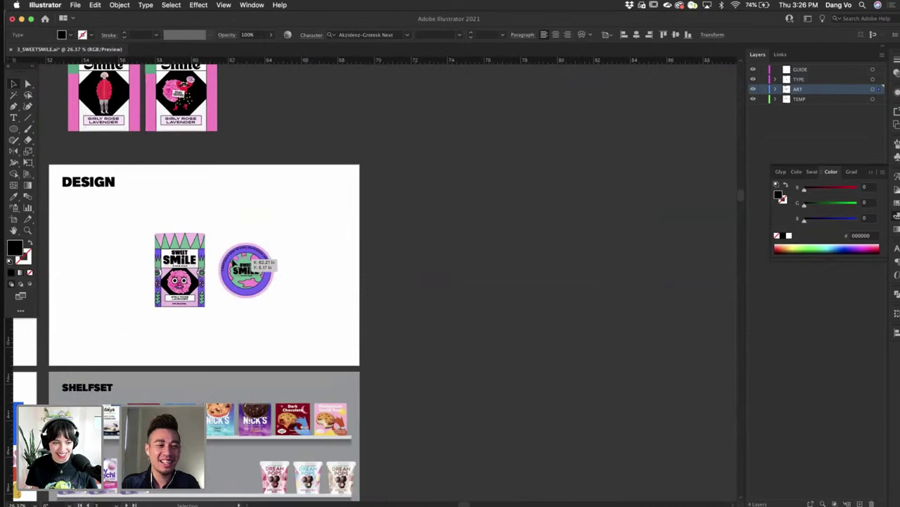
scroll(239, 257, "up", 10)
left_click(288, 214)
double_click(291, 216)
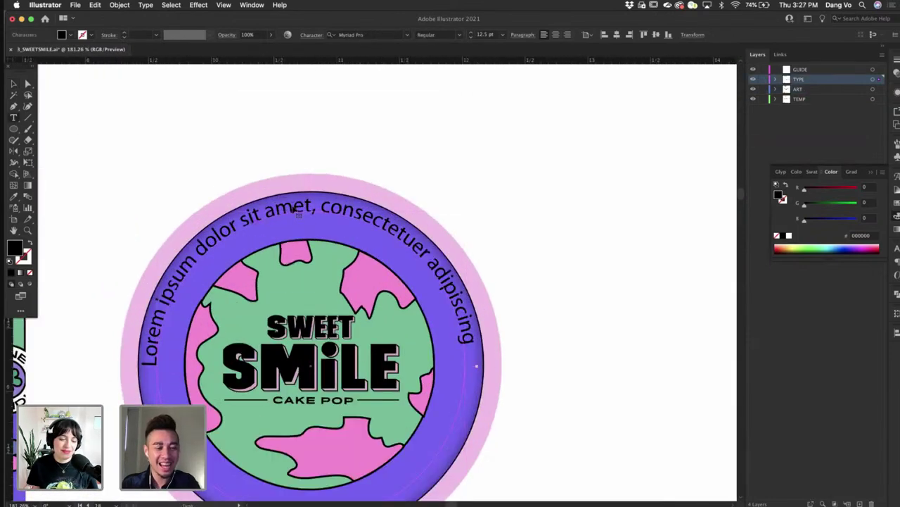
key("ctrl+a")
type("SAVING THE PLANET ONE")
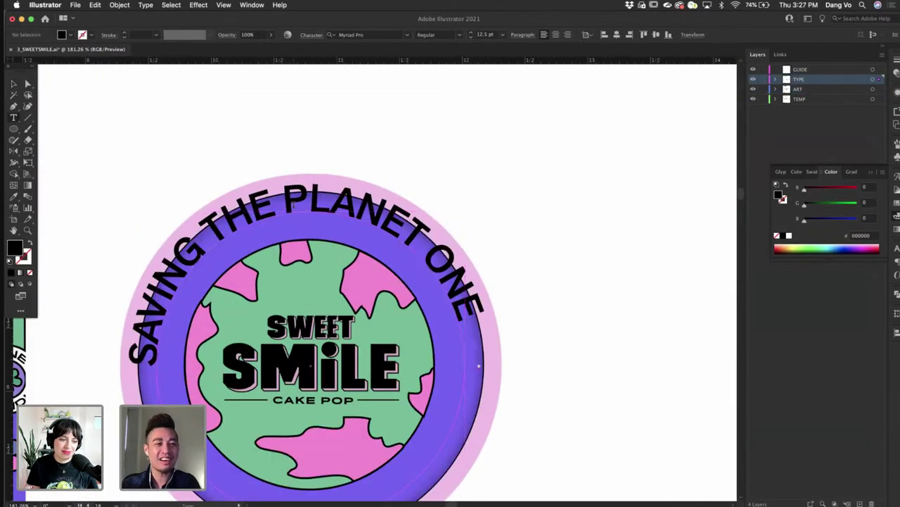
- Reduce the curved tagline's font size to 18 pt and further to 14 pt
left_click(15, 84)
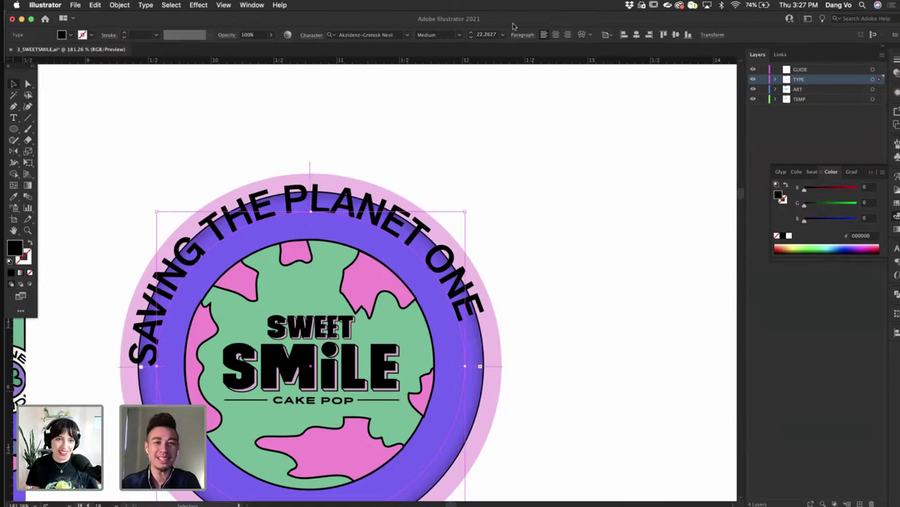
left_click(461, 34)
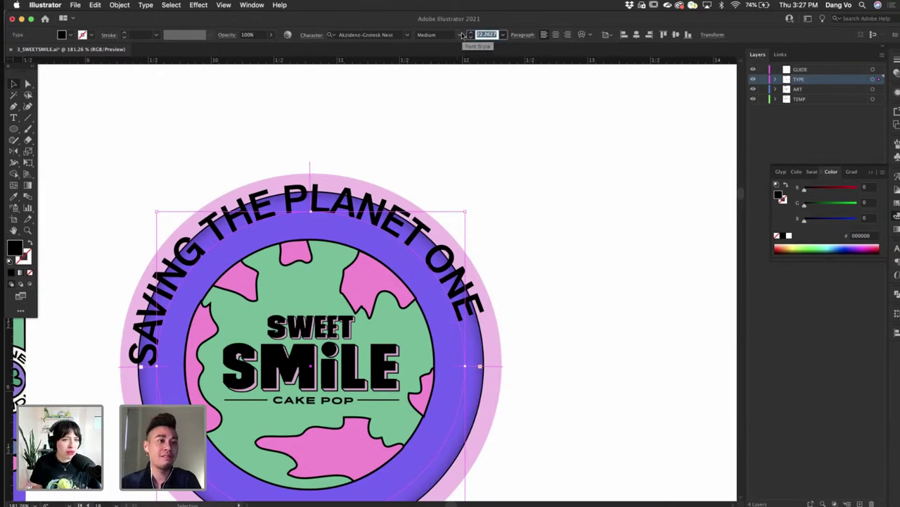
type("18")
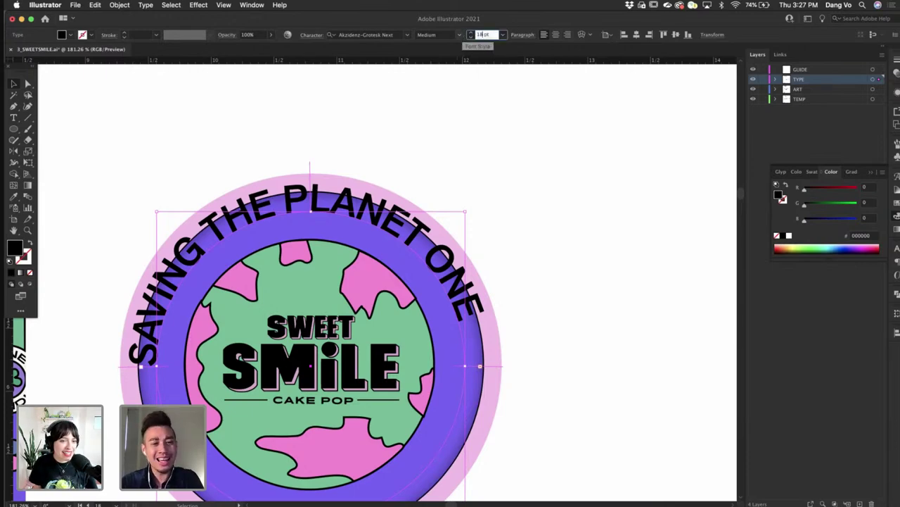
type("8")
key("Return")
left_click(493, 34)
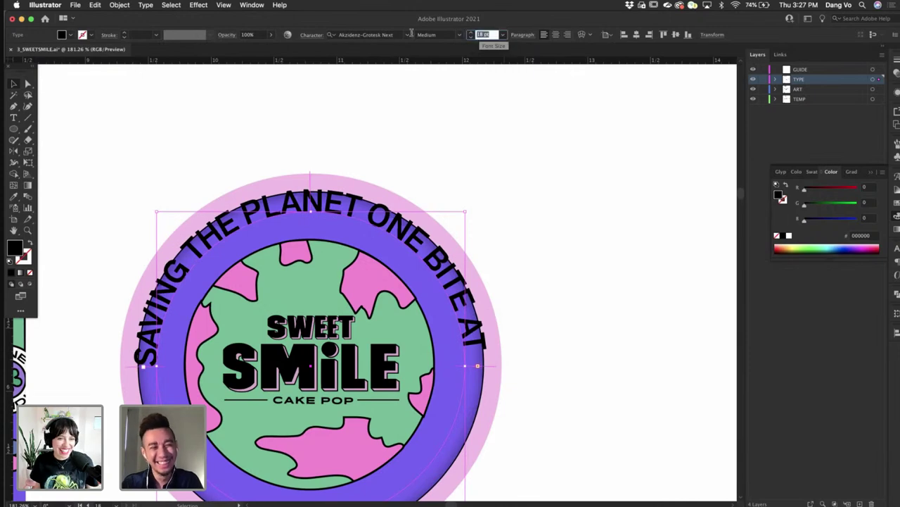
type("14")
key("Return")
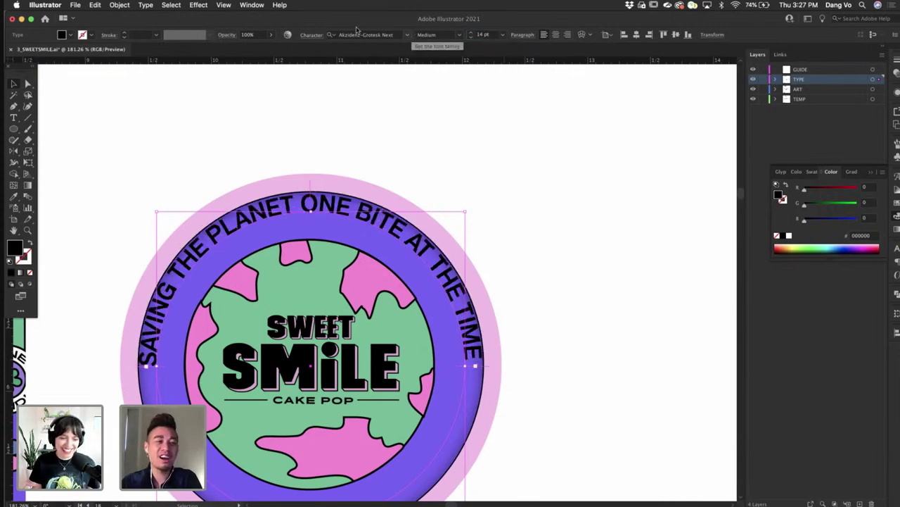
- Try Sweet Sans On Air Medium and Symbol as fonts for the curved tagline
left_click(359, 34)
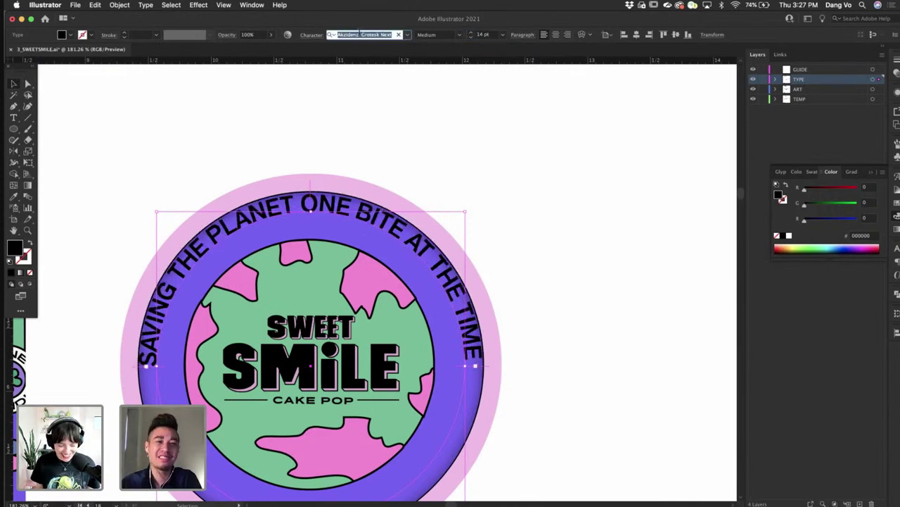
type("SWE")
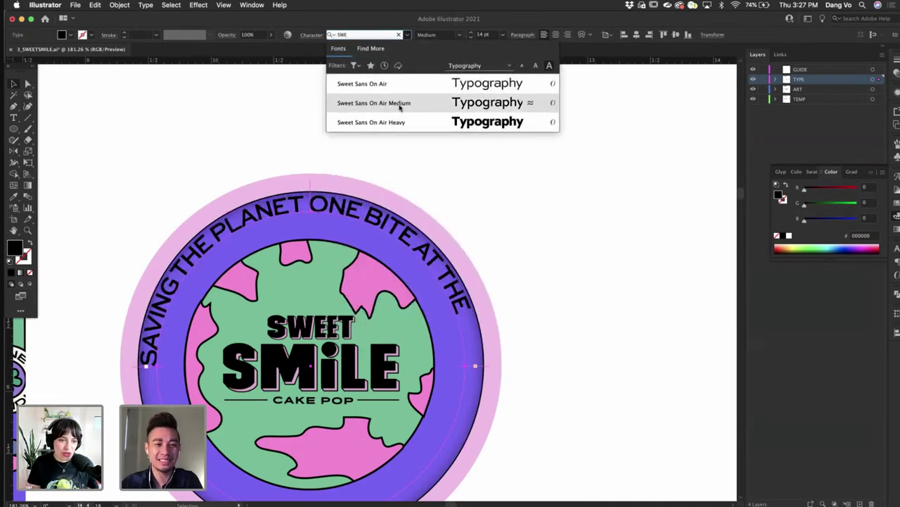
left_click(420, 99)
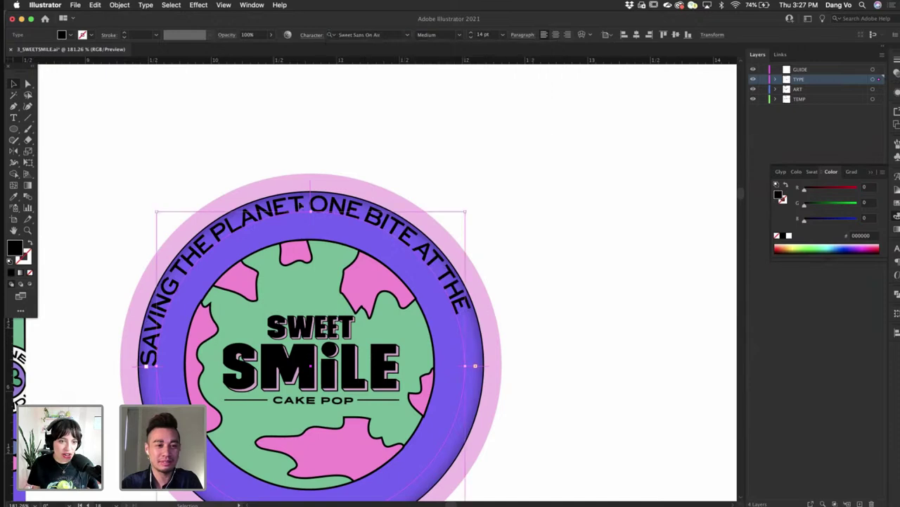
left_click(391, 34)
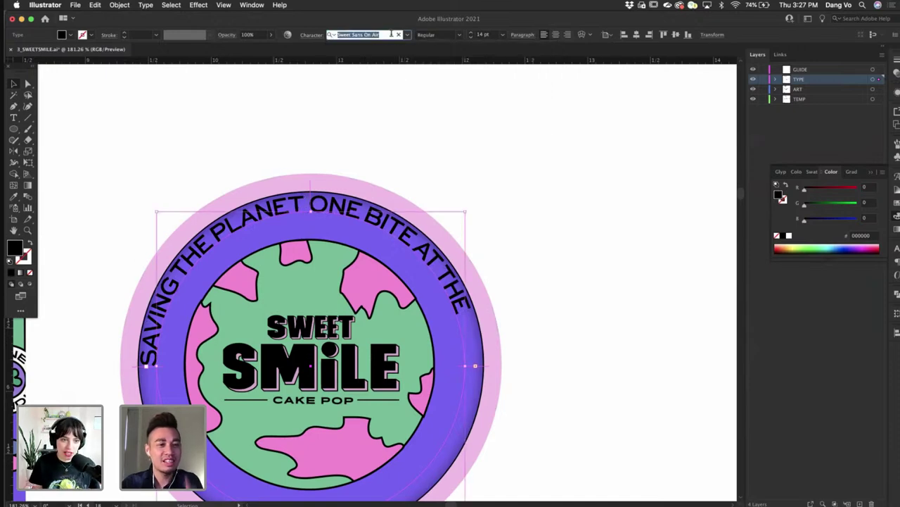
type("Symbol")
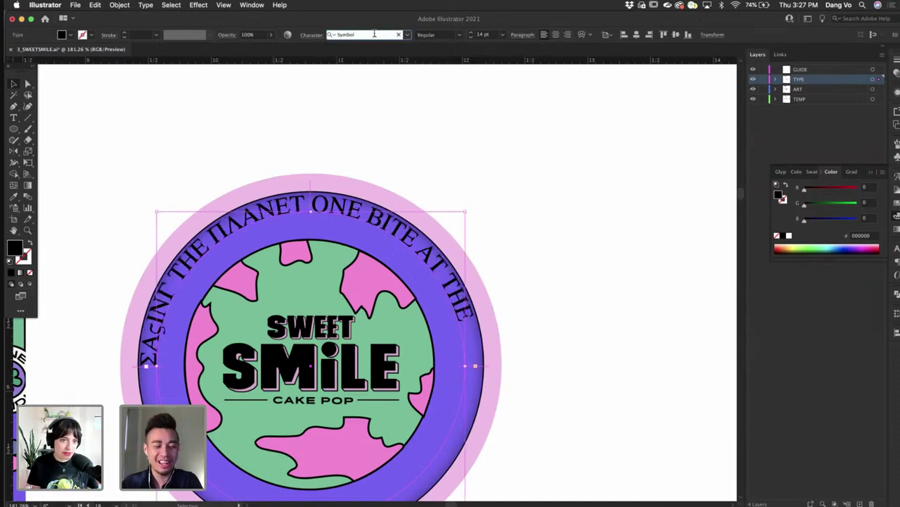
- Change the curved tagline's font to Pano Regular and set its size to 10 pt
left_click(374, 34)
type("PANO")
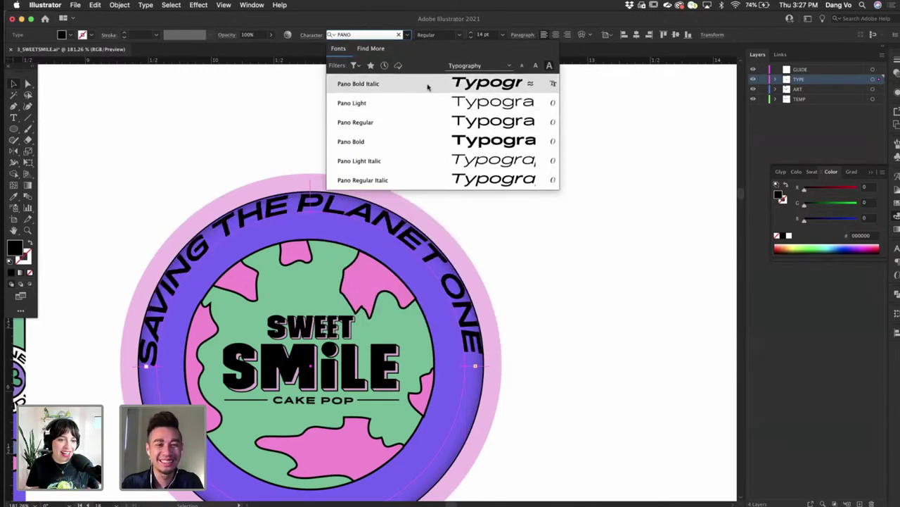
left_click(444, 130)
left_click_drag(489, 34, 409, 35)
type("10")
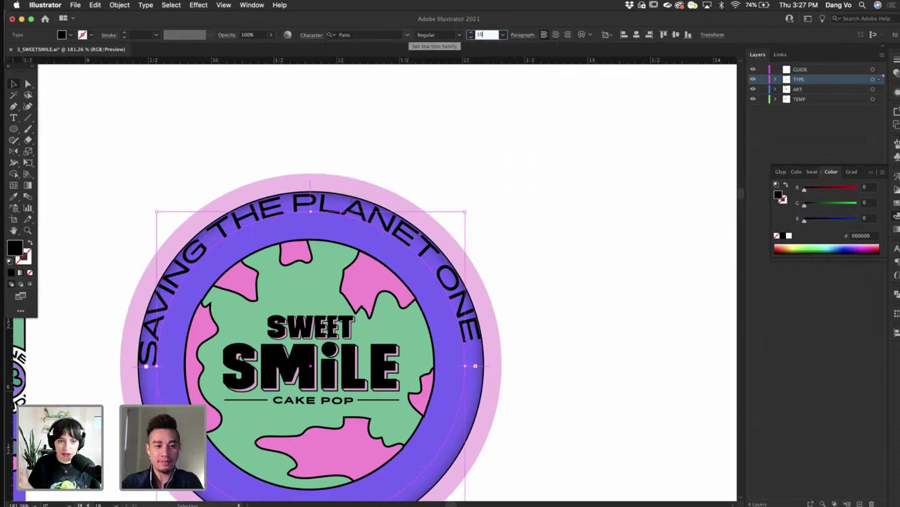
key("Return")
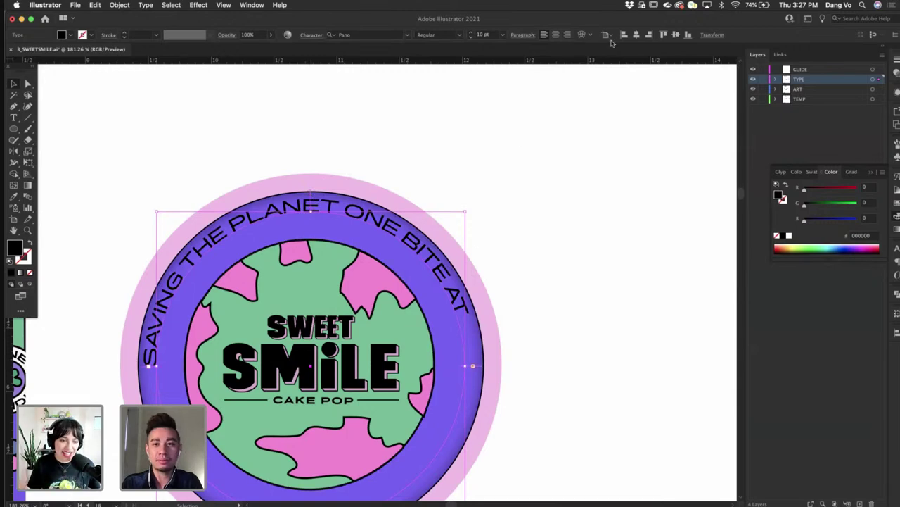
- Centre-align the tagline on its circular path and set its font size to 7 pt
left_click(556, 35)
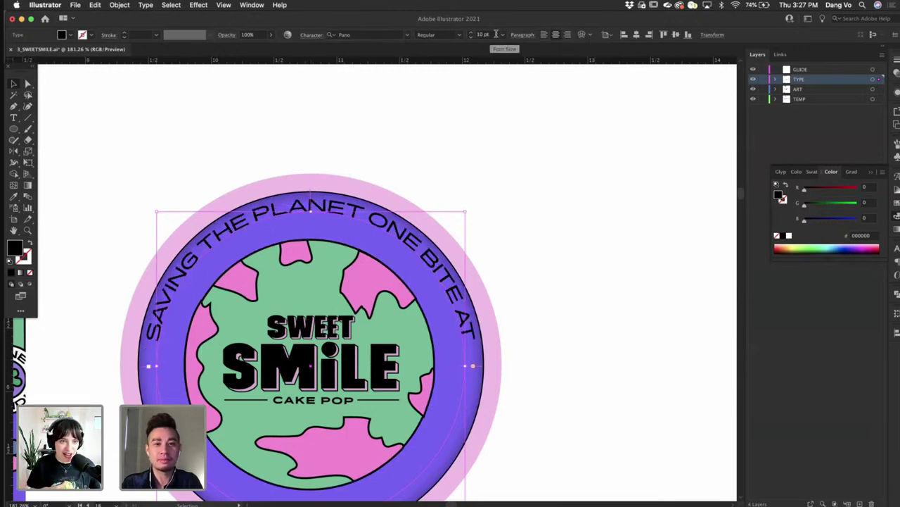
left_click(484, 35)
type("7")
key("Return")
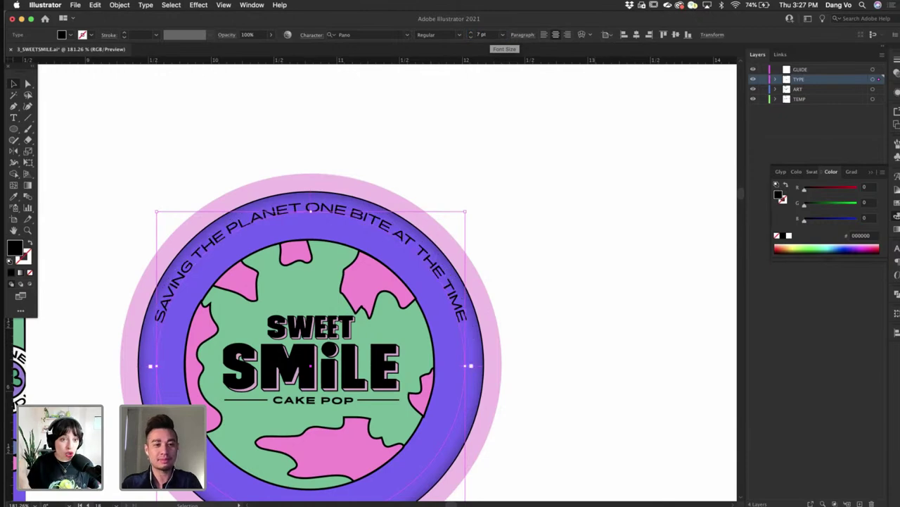
- Set the curved tagline's font style to Bold and deselect it
left_click(459, 34)
left_click(434, 62)
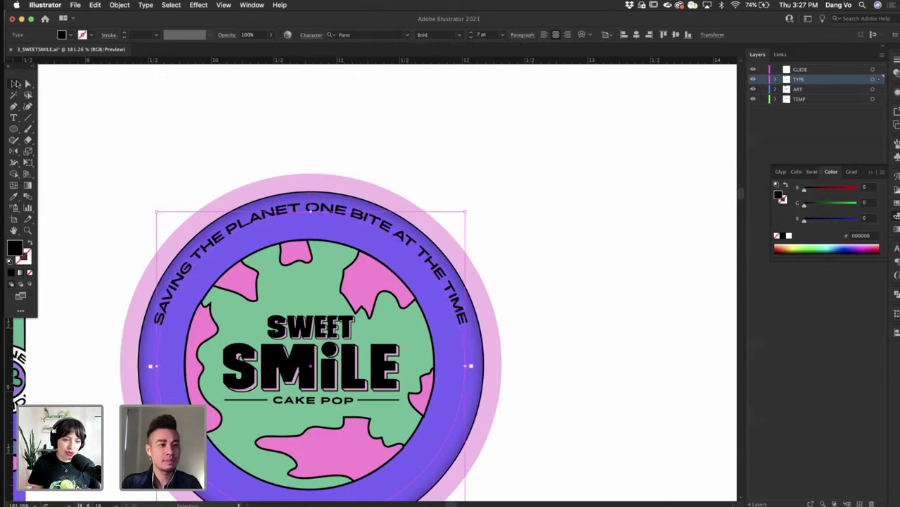
left_click(531, 206)
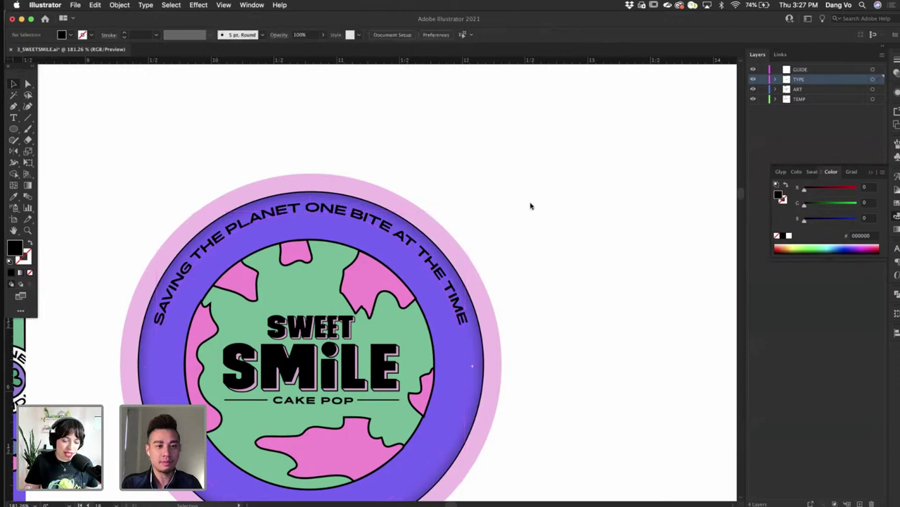
- Try to scale the curved tagline slightly from a corner of its bounding box
scroll(531, 206, "down", 2)
left_click(460, 201)
left_click(456, 199)
left_click(457, 200)
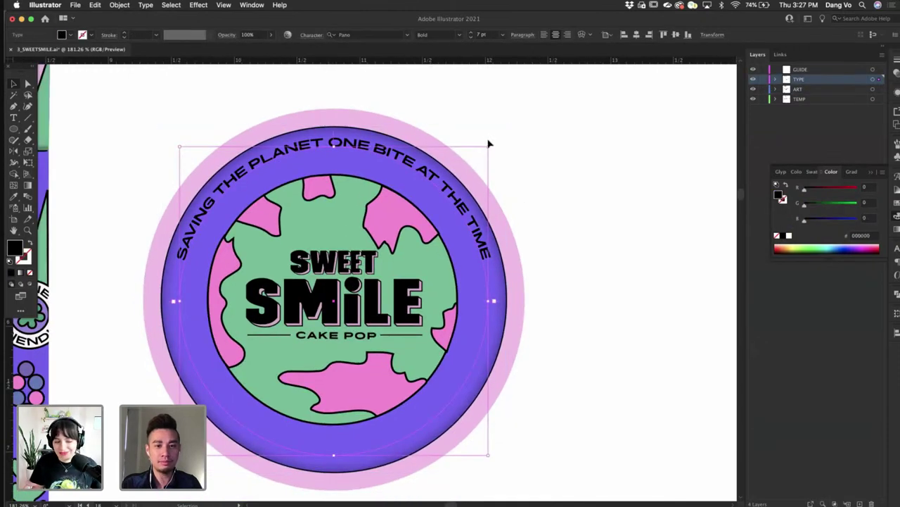
left_click_drag(491, 145, 490, 147)
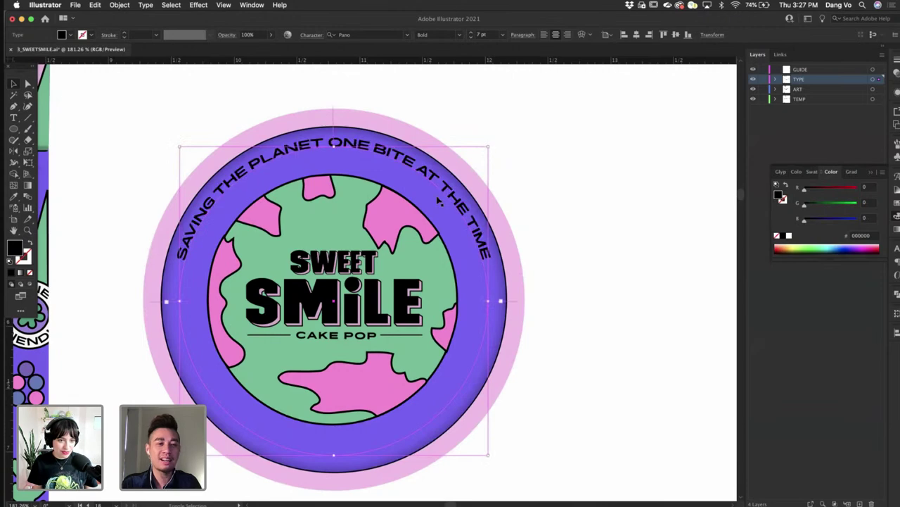
- Scale the globe together with the Sweet Smile logo up slightly about their shared centre, and deselect them
left_click(367, 280)
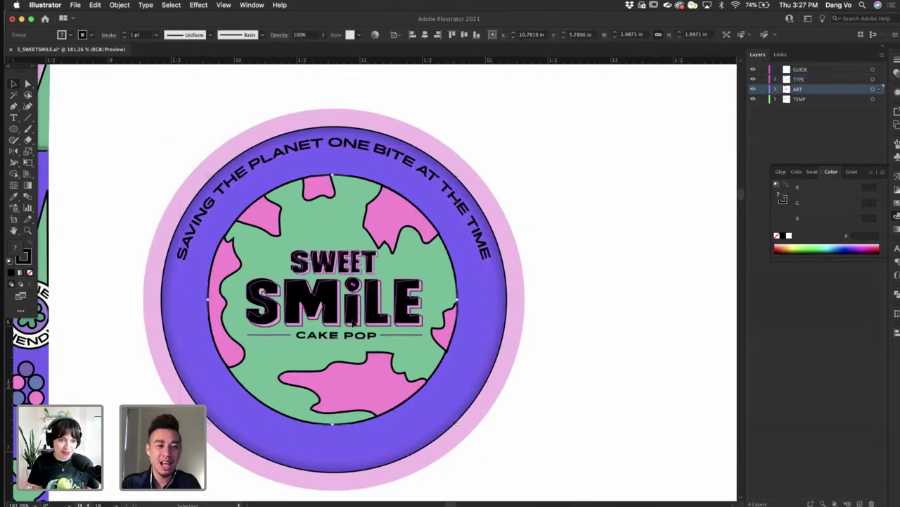
left_click(412, 207)
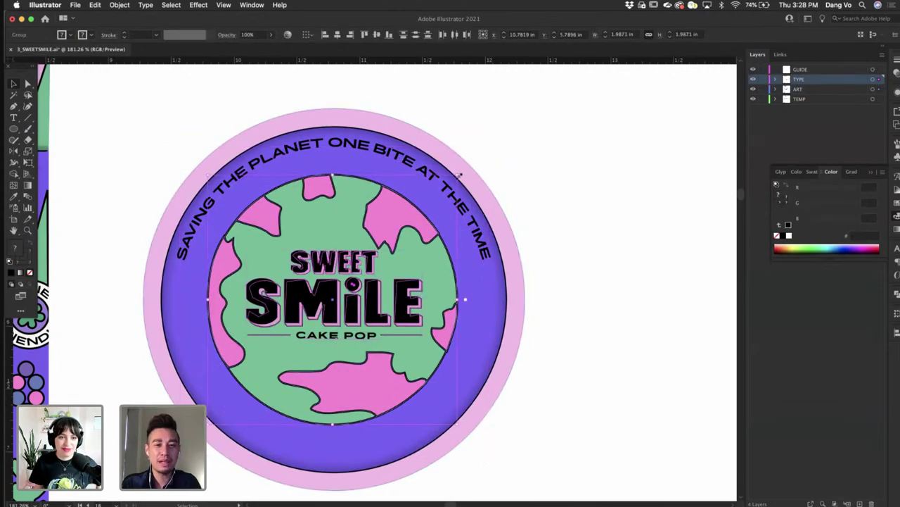
left_click_drag(458, 176, 469, 161)
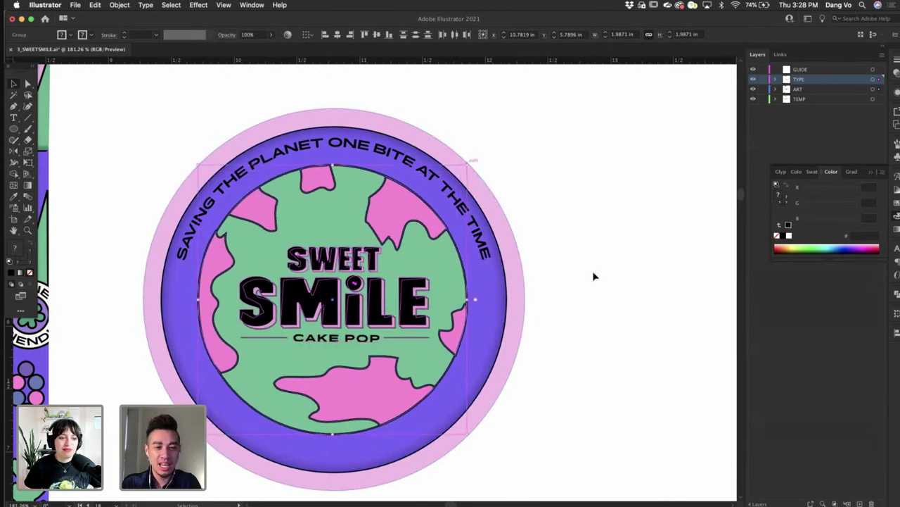
left_click(605, 285)
- Duplicate the curved tagline as a copy rotated 180° around the lid, along the lower half of the purple ring
scroll(605, 285, "down", 3)
left_click(505, 234)
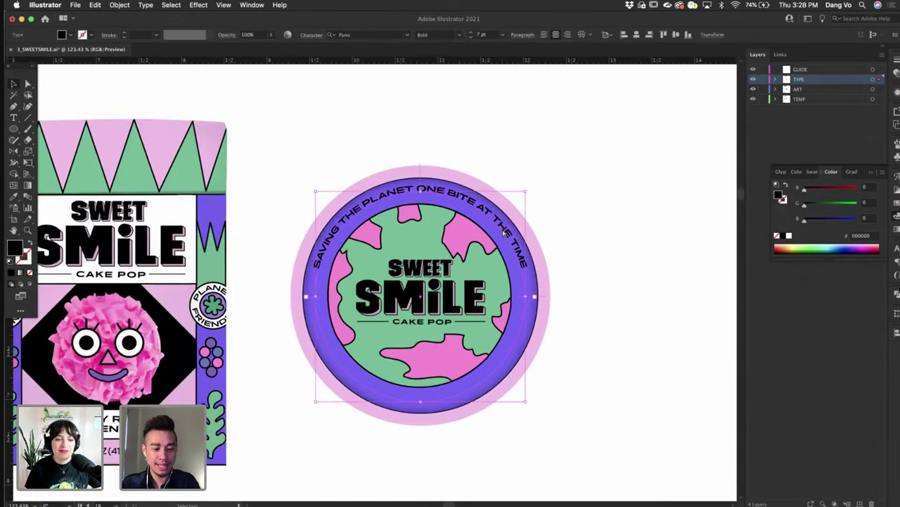
key("v")
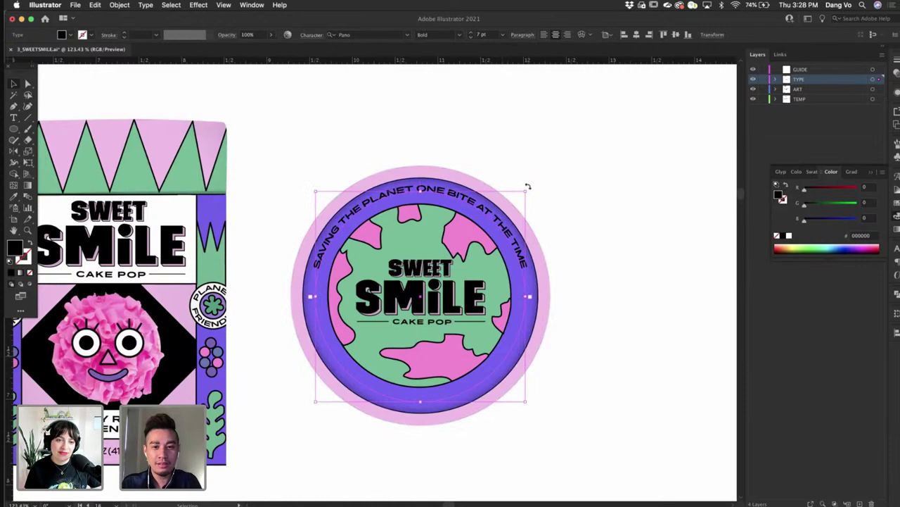
left_click_drag(527, 187, 361, 344)
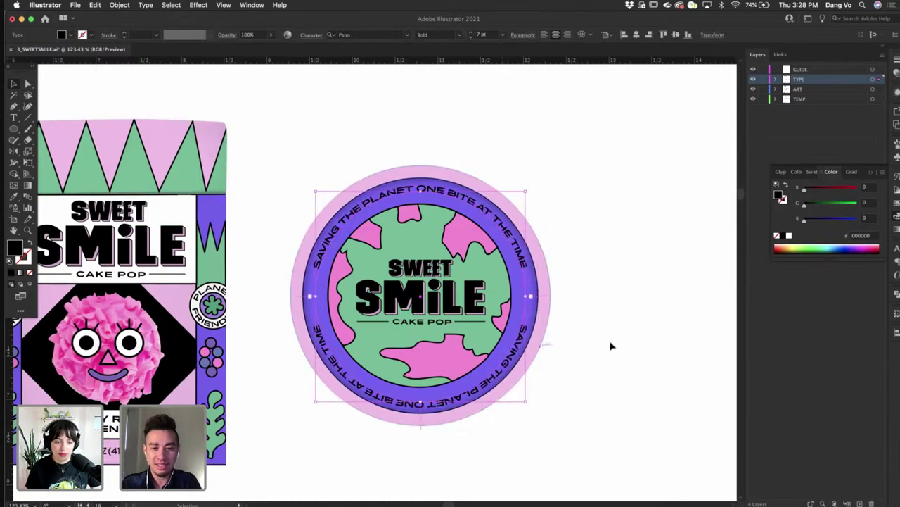
- Flip the lower tagline copy on its path using the Type on a Path options, with Preview turned on
scroll(542, 331, "up", 3)
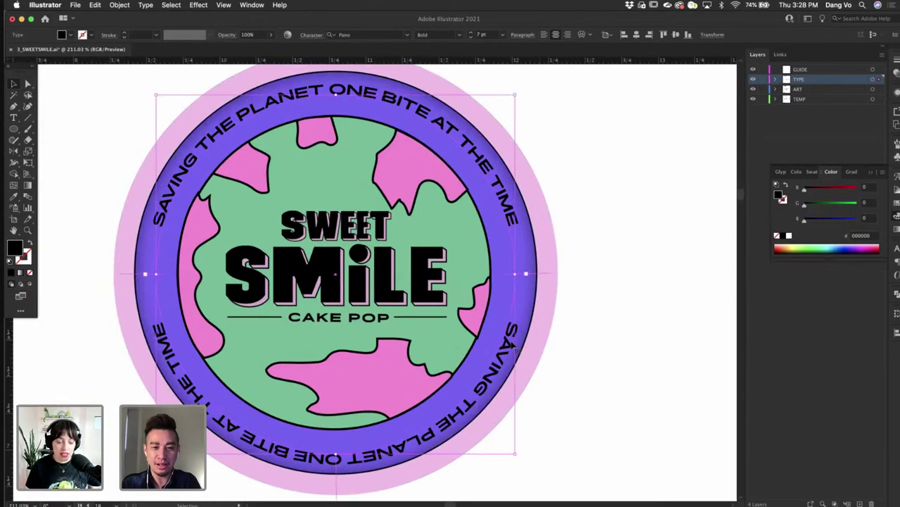
double_click(512, 347)
key("super+a")
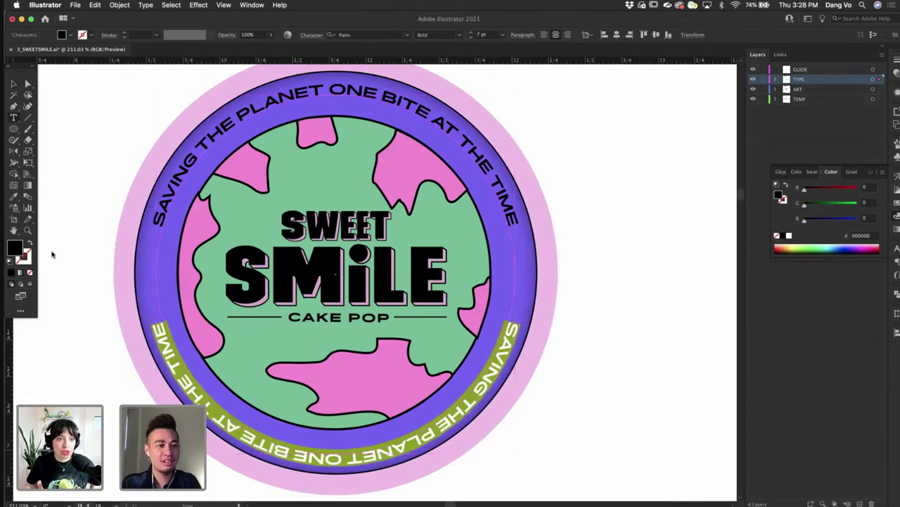
left_click(14, 117)
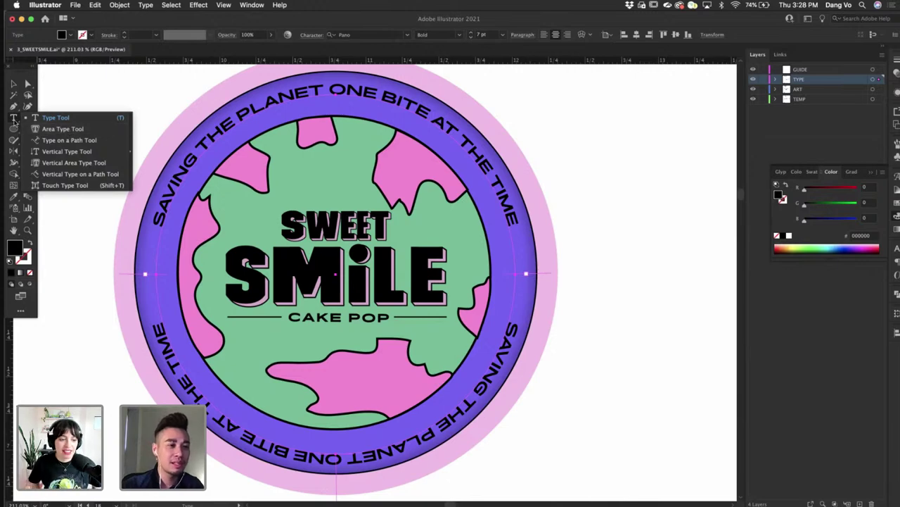
double_click(13, 118)
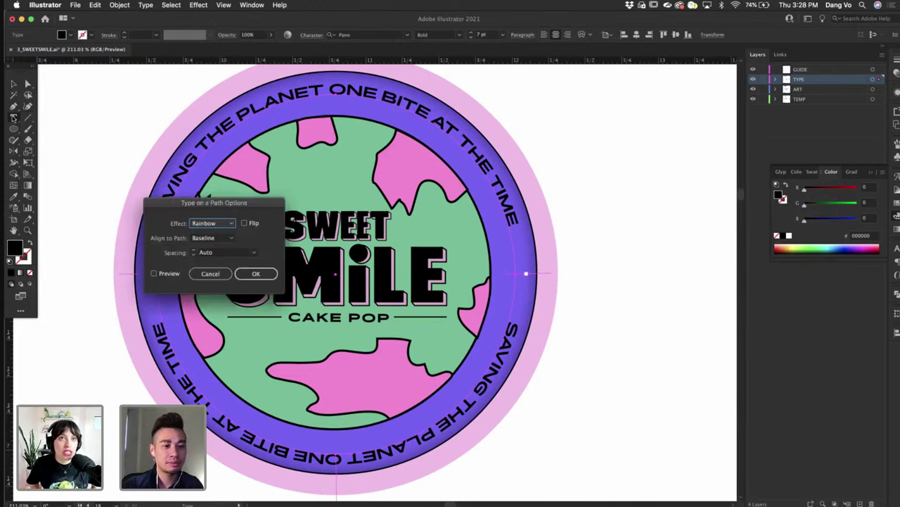
left_click(245, 224)
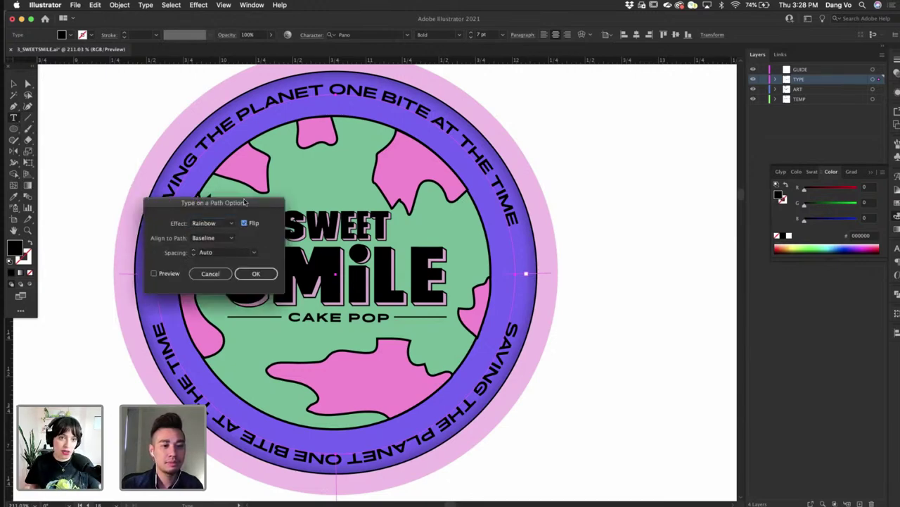
left_click_drag(247, 204, 318, 177)
left_click(226, 247)
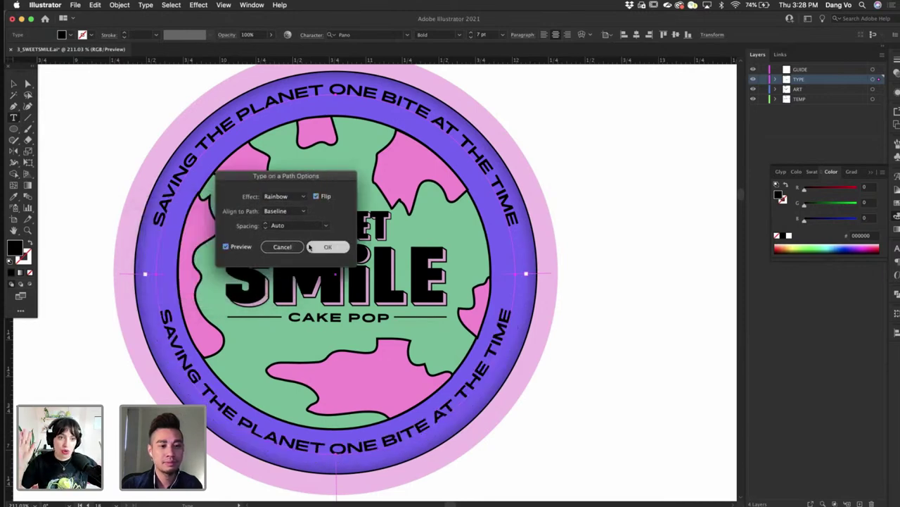
- Set the flipped tagline's Align to Path option to Center, apply the options and deselect the text
left_click(292, 212)
left_click(282, 241)
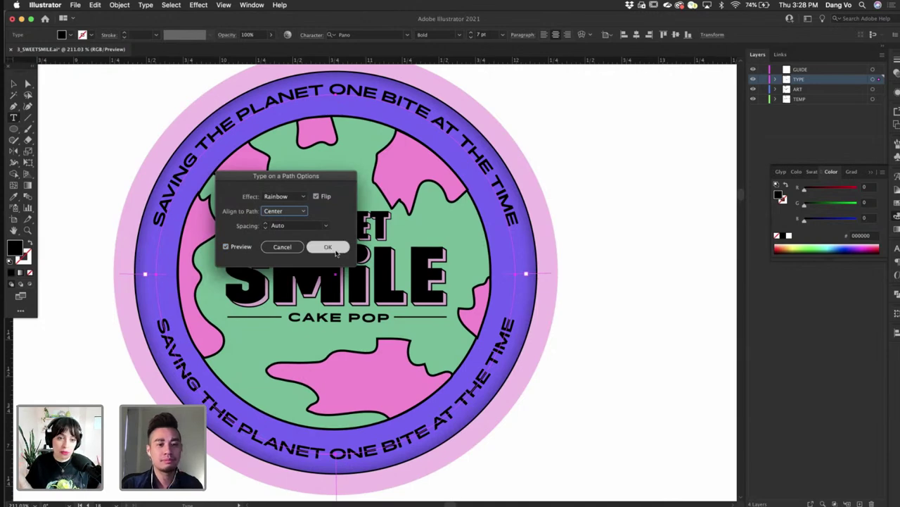
left_click(328, 247)
scroll(338, 282, "up", 3)
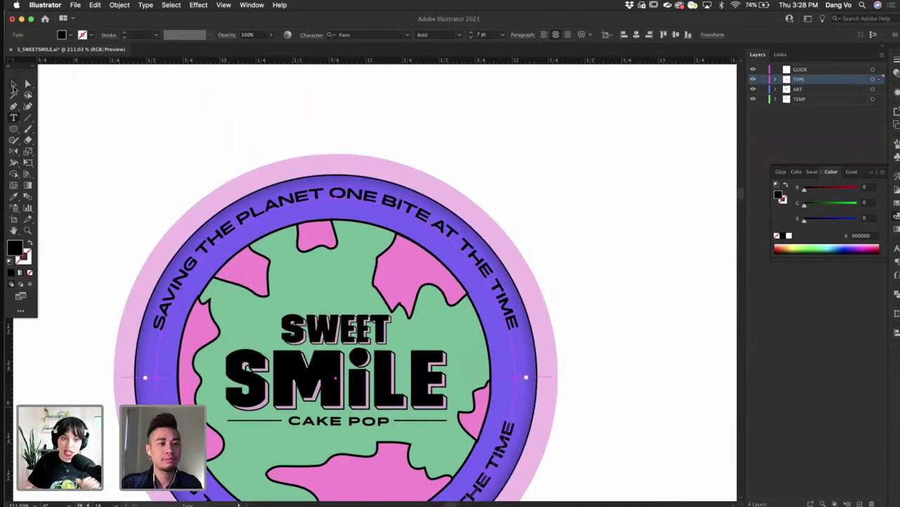
left_click(14, 85)
scroll(567, 247, "down", 3)
left_click(619, 275)
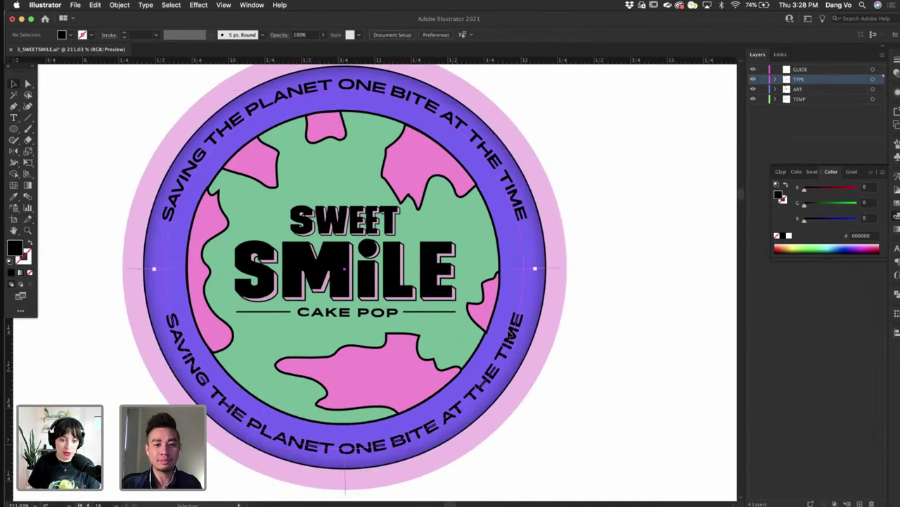
- Scale the lower curved tagline down slightly about its centre, to a font size of about 6.88 pt
left_click(511, 334)
scroll(512, 335, "up", 2)
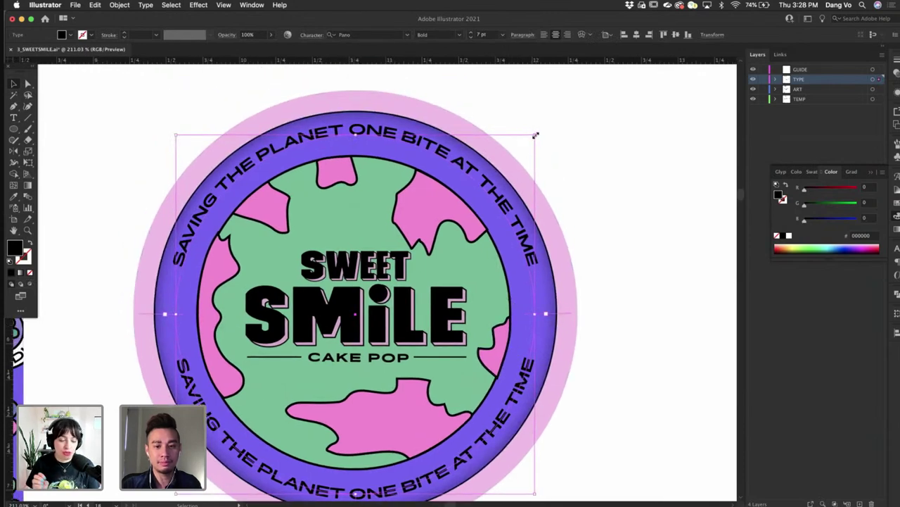
left_click_drag(535, 135, 533, 137)
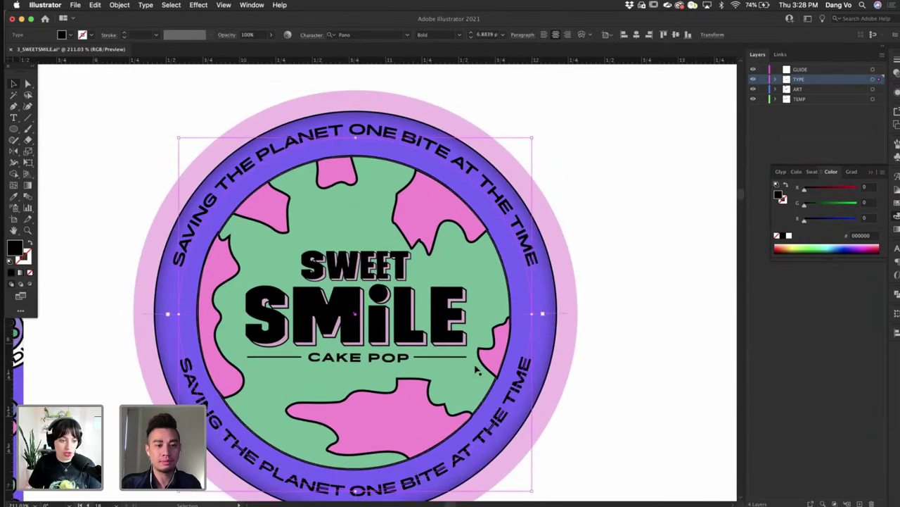
- Set the upper tagline's Align to Path option to Center, keeping the Rainbow effect, and undo any stray text edit
key("super+z")
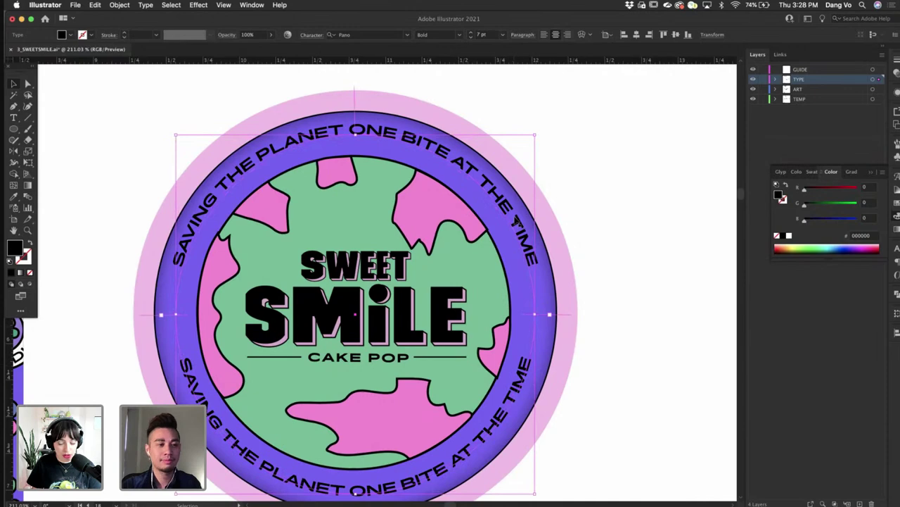
double_click(13, 118)
left_click(284, 197)
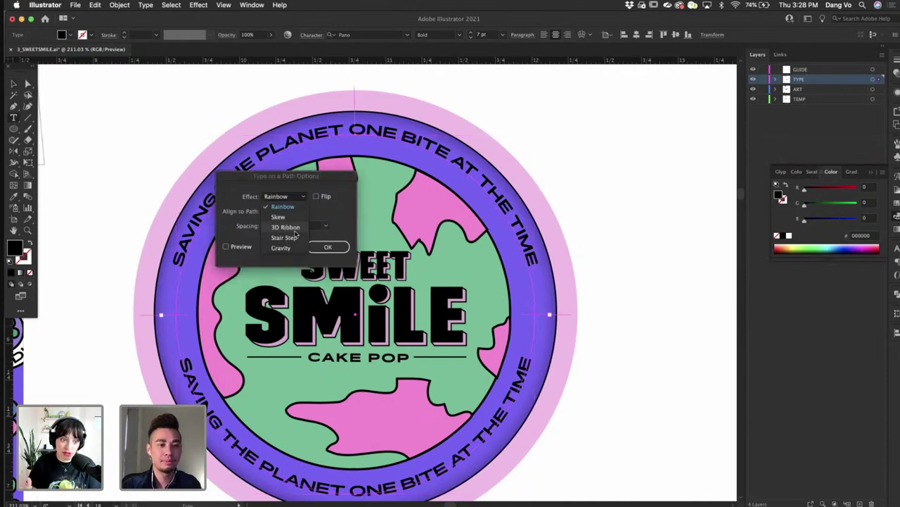
left_click(321, 221)
left_click(282, 211)
left_click(285, 241)
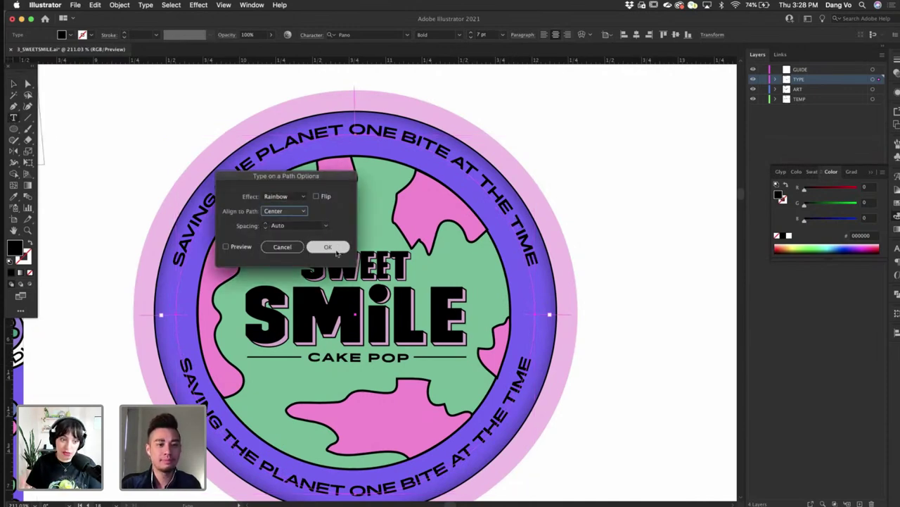
left_click(336, 247)
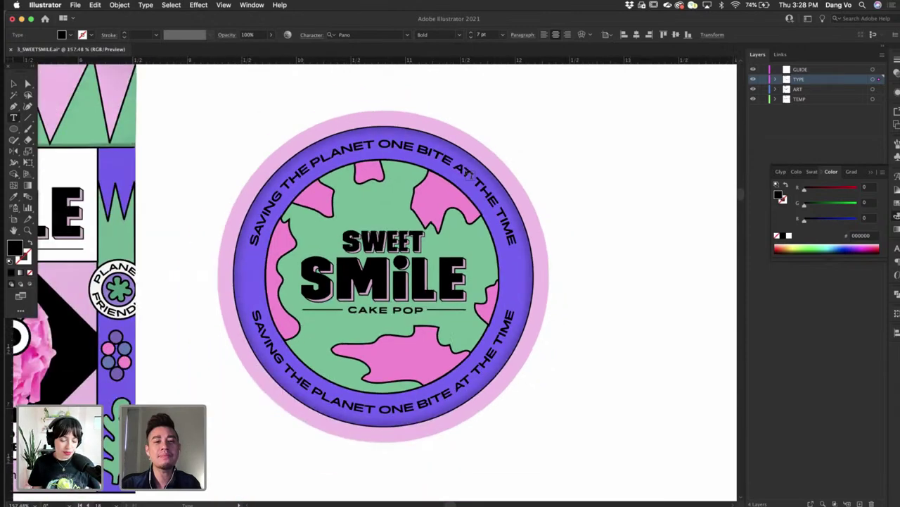
scroll(468, 174, "down", 2)
left_click(553, 244)
scroll(565, 251, "up", 1)
key("super+z")
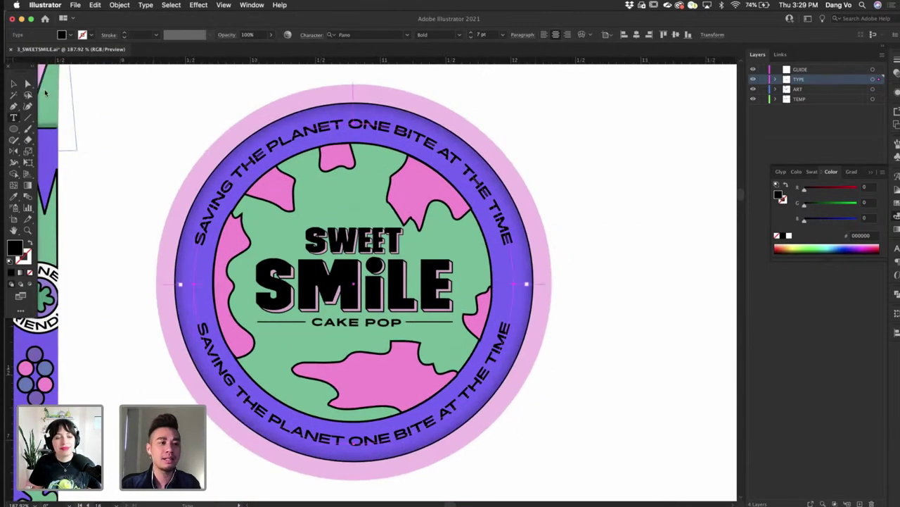
- Replace the entire text of the lower curved tagline with "GIRLY ROSE LAVENDER"
left_click(13, 84)
mouse_move(513, 328)
left_mouse_down()
mouse_move(505, 335)
mouse_move(510, 325)
left_mouse_up()
scroll(510, 324, "up", 1)
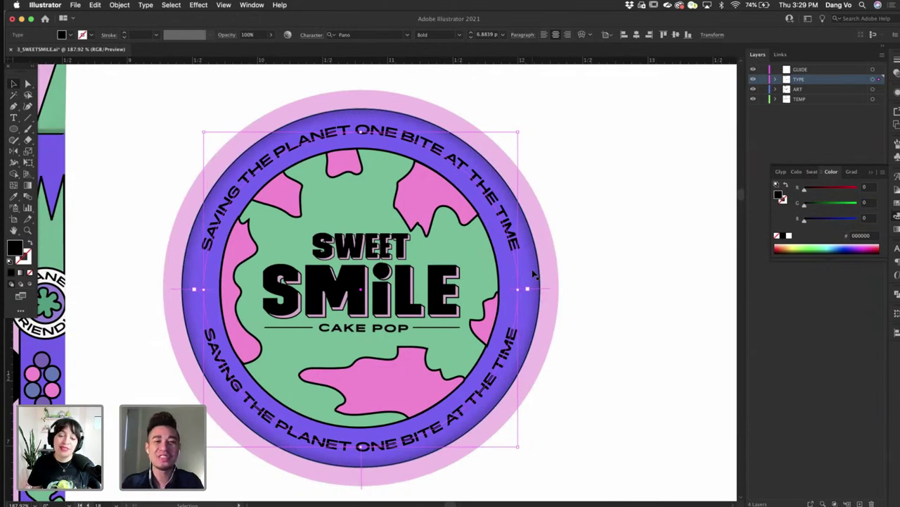
scroll(520, 320, "left", 3)
scroll(521, 320, "down", 1)
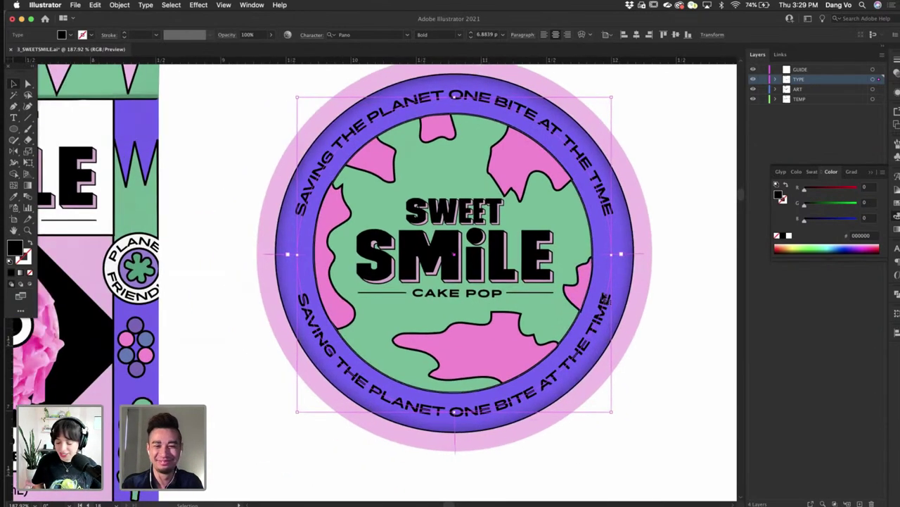
double_click(605, 299)
key("super+a")
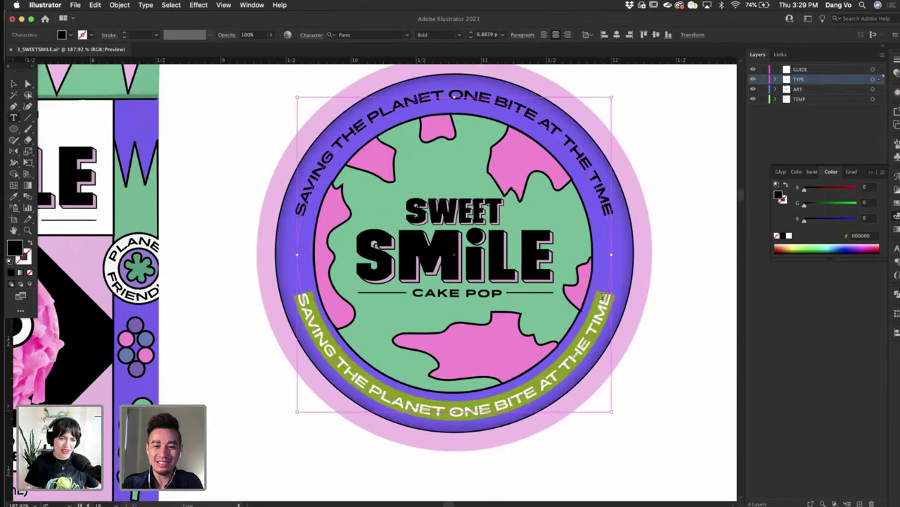
key("super+0")
scroll(602, 299, "left", 4)
scroll(629, 303, "right", 5)
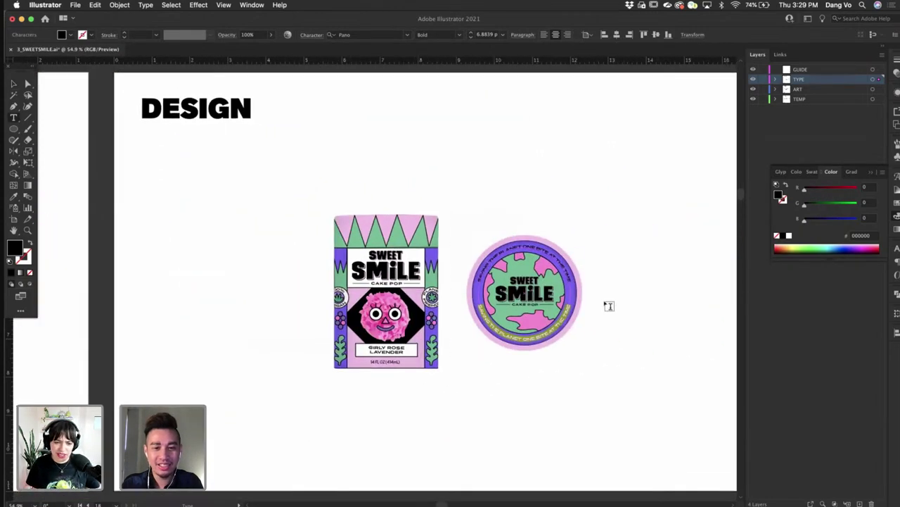
scroll(609, 305, "up", 5)
type("GIE")
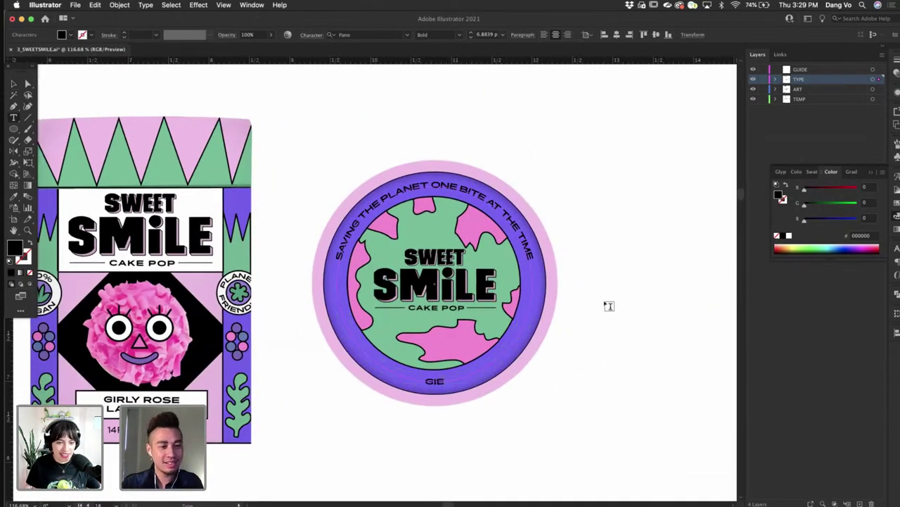
type("LY")
key("BackSpace")
key("BackSpace")
key("BackSpace")
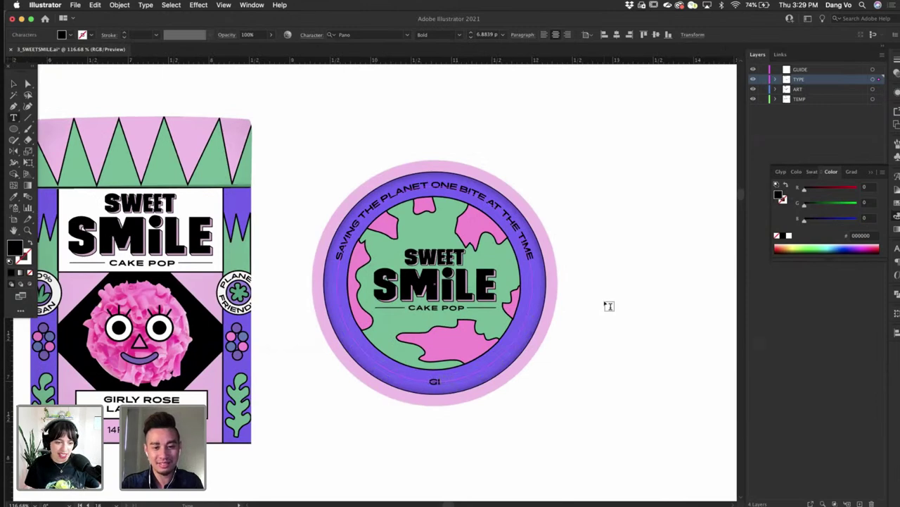
type("RI")
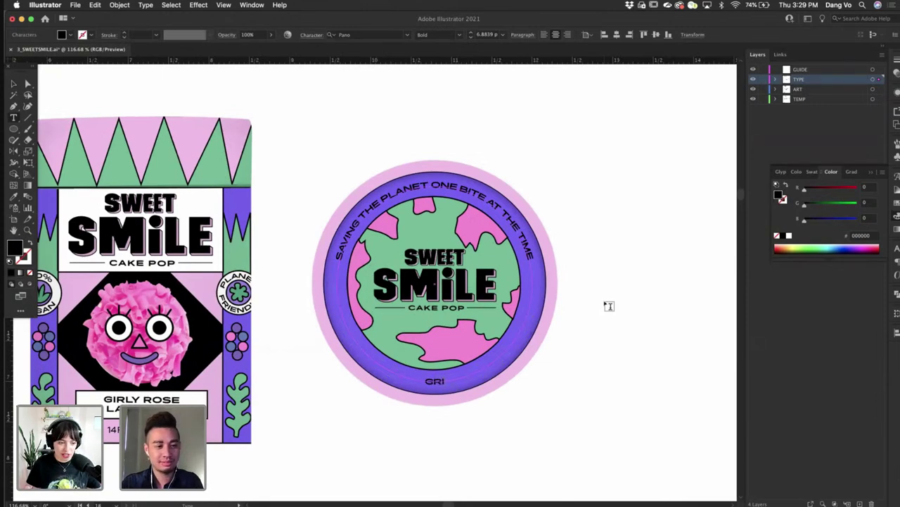
key("BackSpace")
key("BackSpace")
type("IRLY")
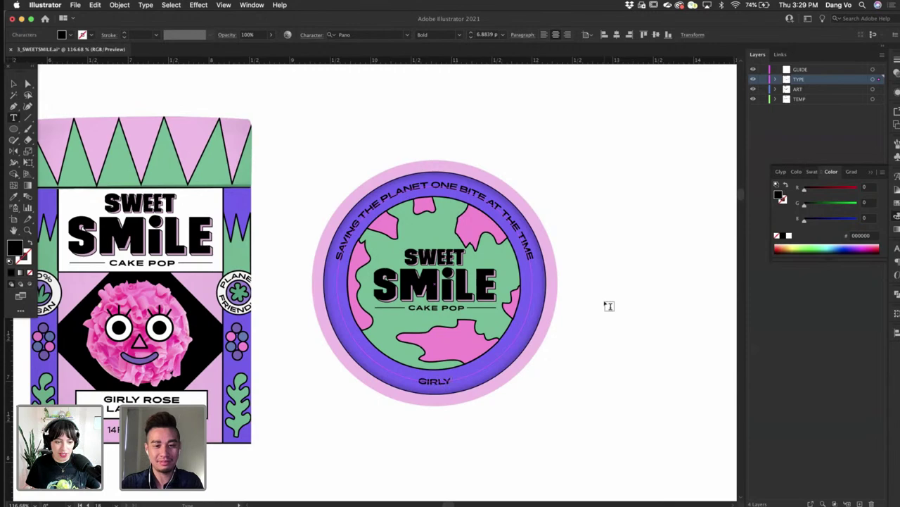
type(" ROSE LAVENDER")
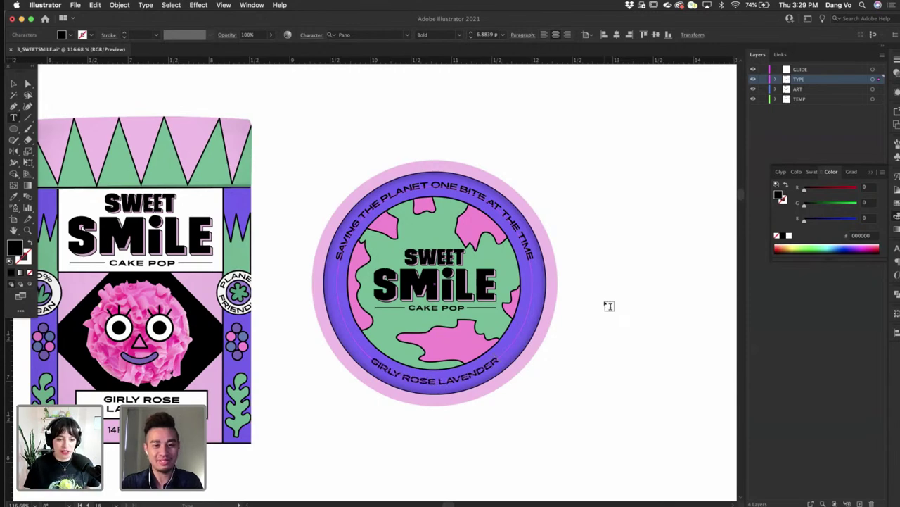
- Try font sizes of 20 pt and 18 pt on the lower curved "GIRLY ROSE LAVENDER" text
key("Escape")
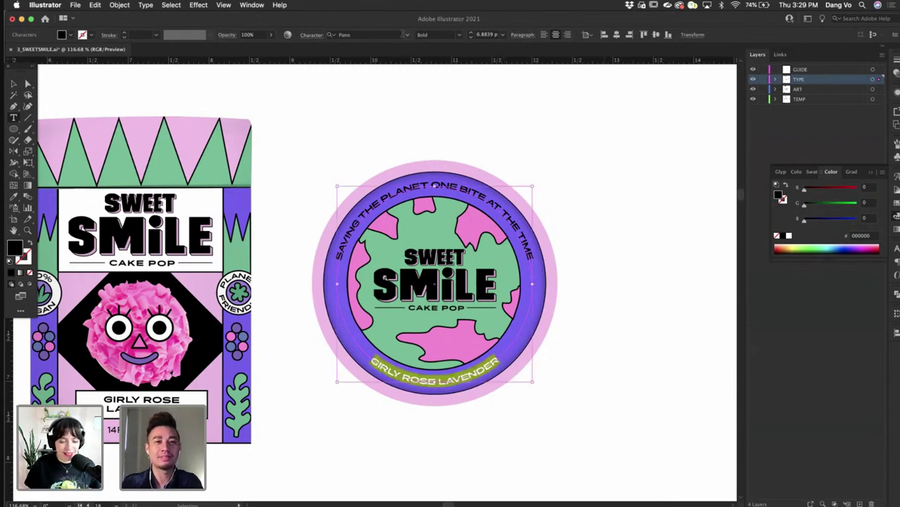
left_click(492, 34)
type("20pt")
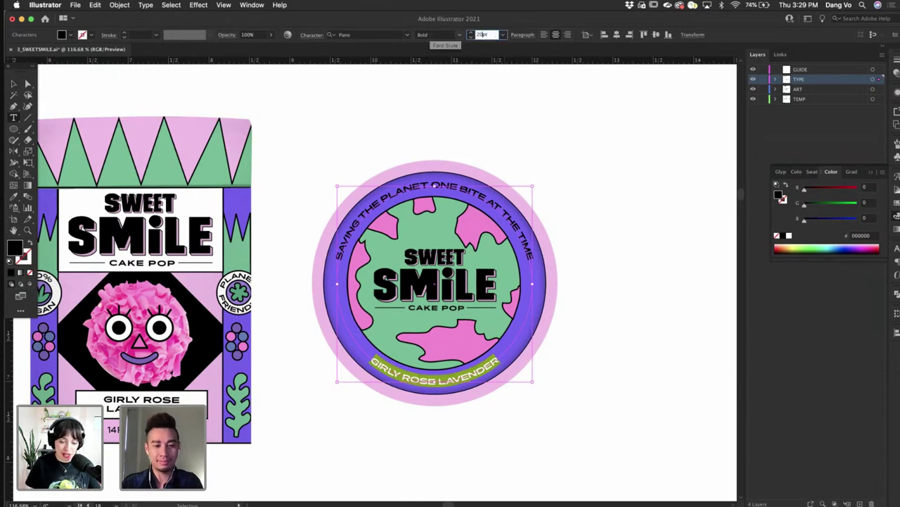
key("Return")
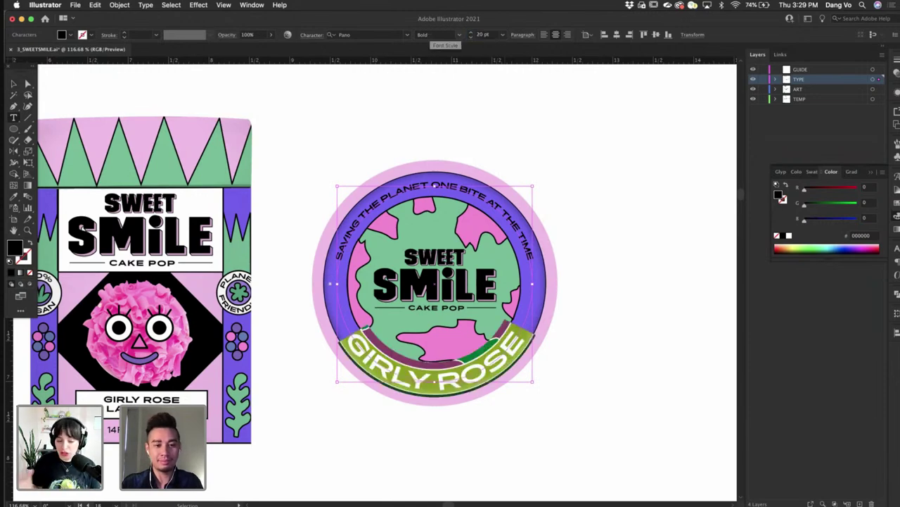
left_click(493, 36)
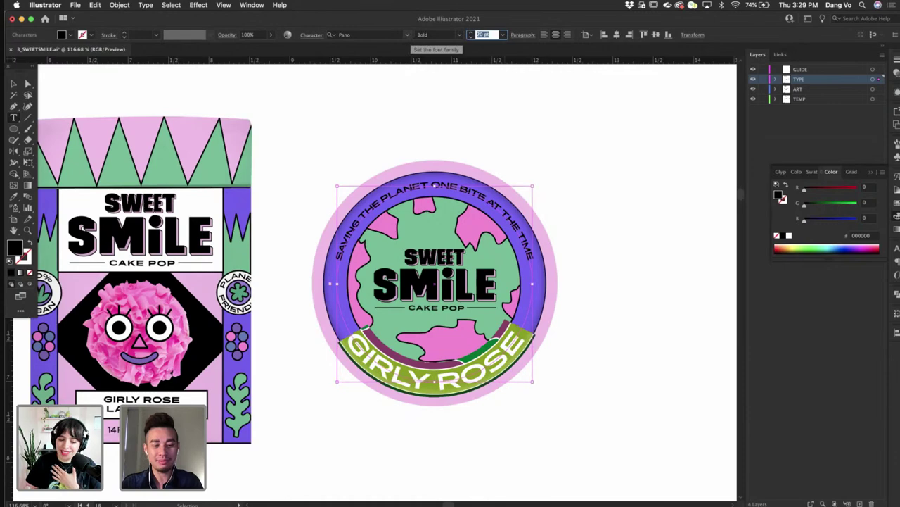
type("18")
key("Return")
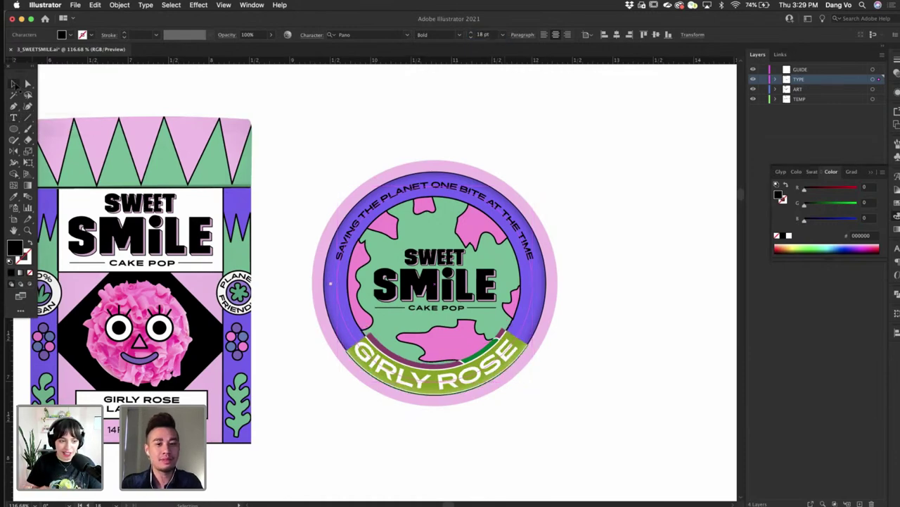
- Extend both ends of the lower text's span upward along its circular path to fit the entire flavour name
left_click(14, 83)
scroll(328, 281, "up", 2)
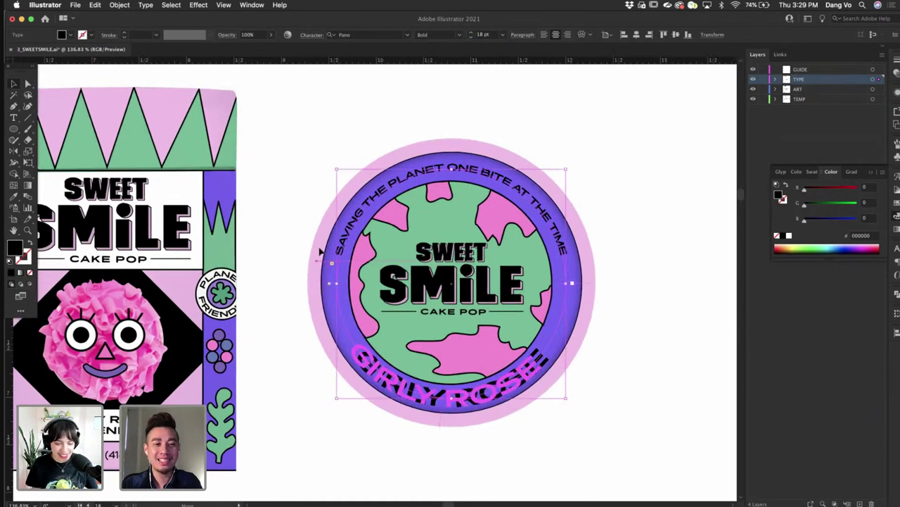
left_click_drag(320, 252, 323, 235)
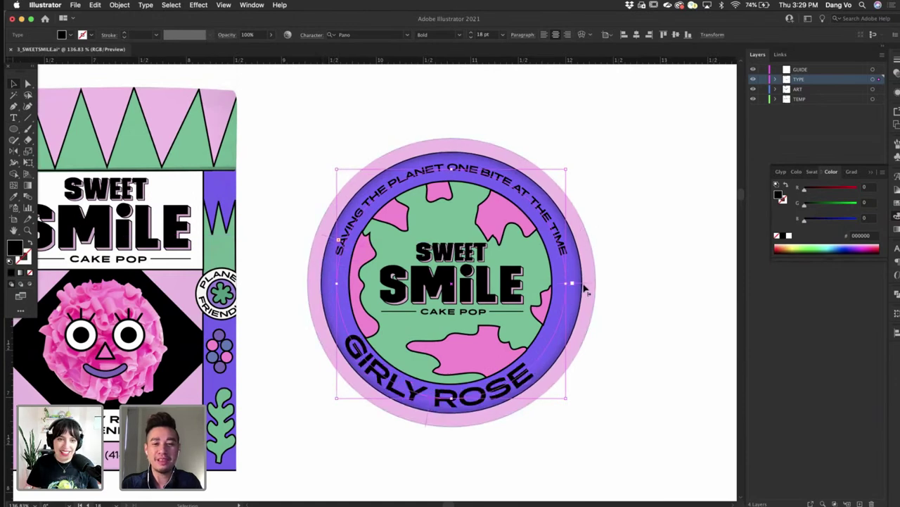
left_click_drag(585, 271, 572, 240)
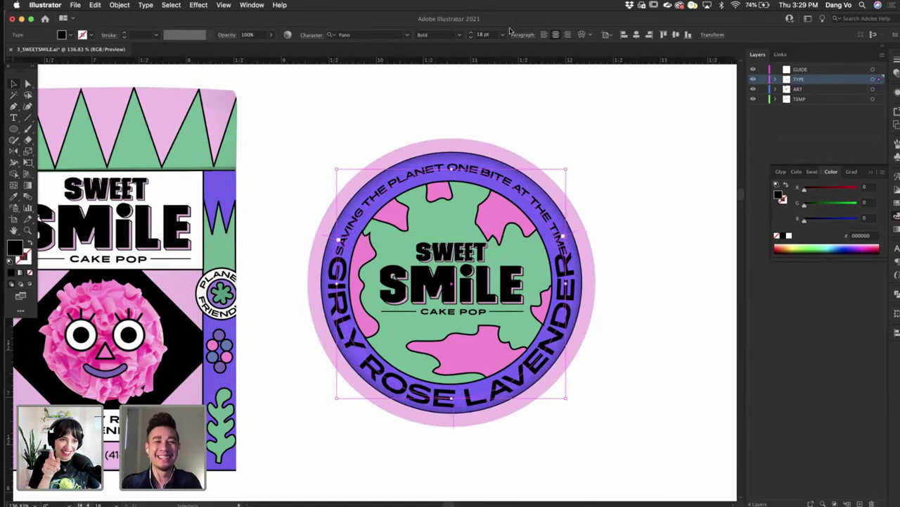
- Reduce the lower curved flavour name's font size to 15 pt, settle on 14 pt, and deselect it
left_click(484, 35)
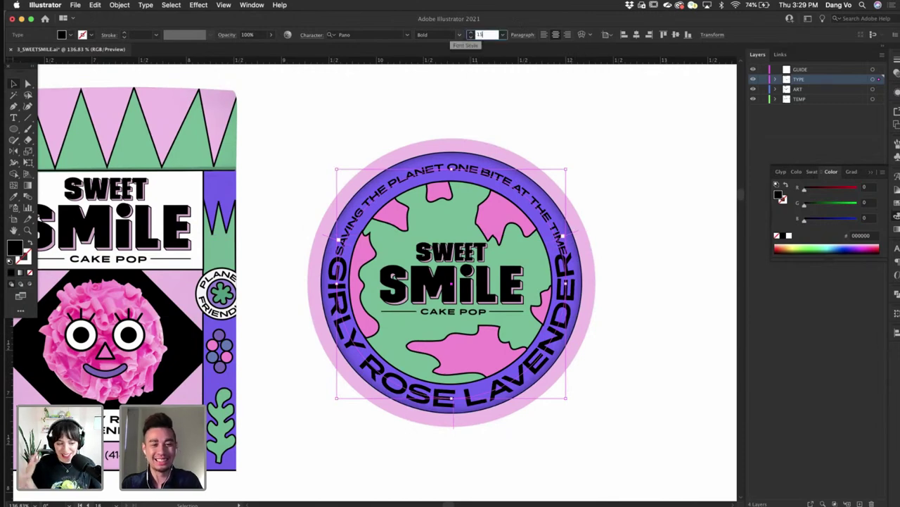
type("15")
key("Return")
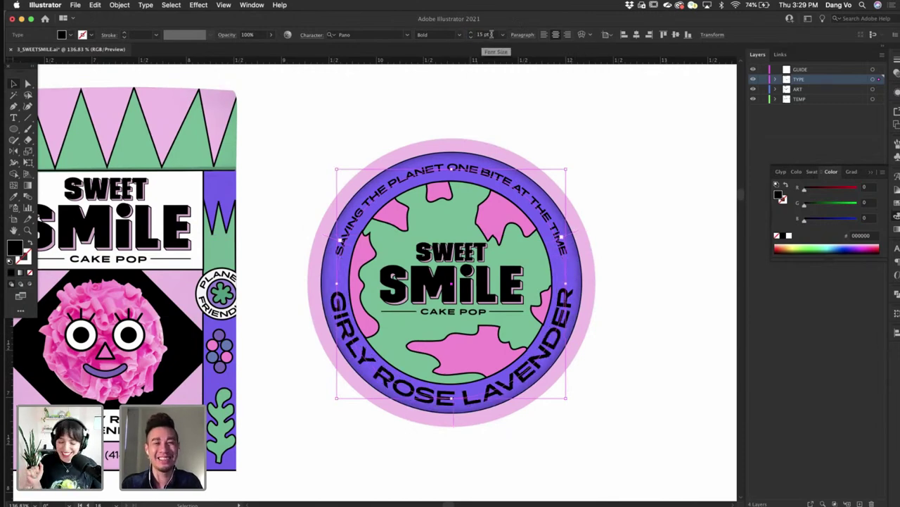
left_click(481, 35)
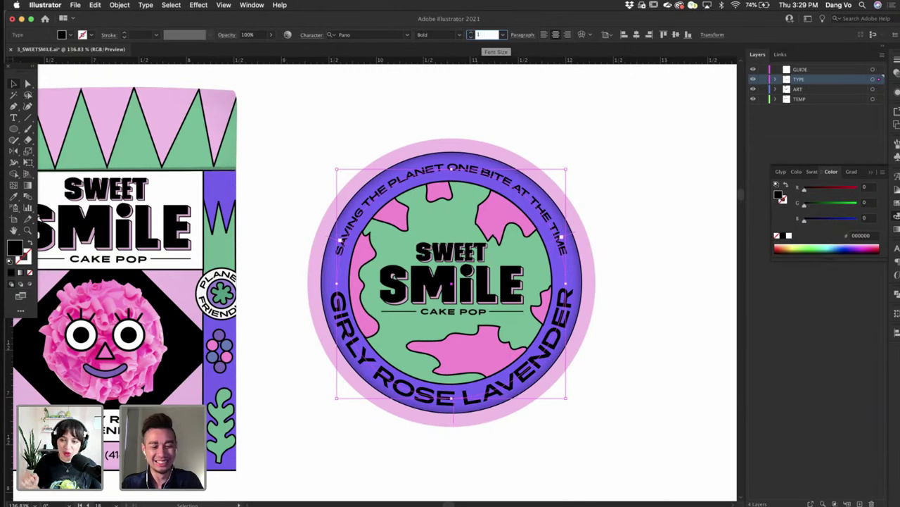
type("14")
key("Return")
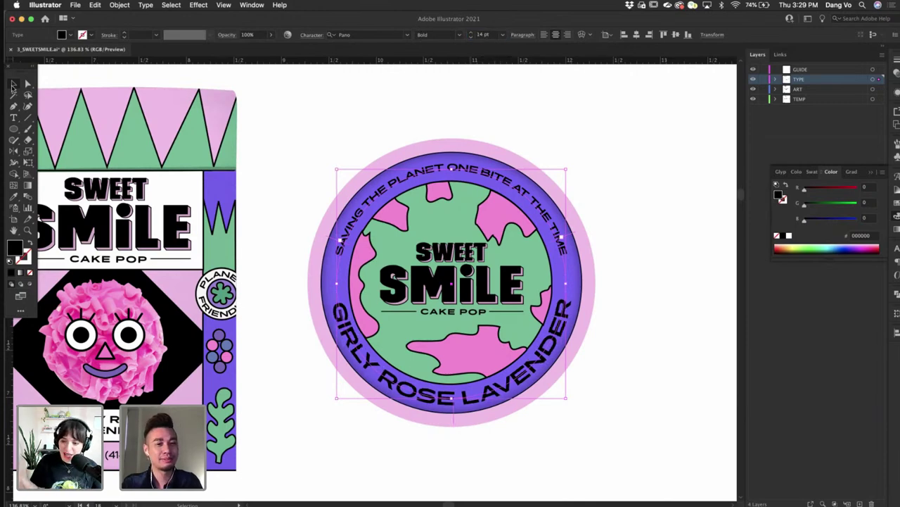
left_click(324, 131)
- Draw a circle about 0.16 in wide in the purple ring's left gap between the texts, and sample the continents' pink fill and black outline
scroll(342, 223, "up", 1)
scroll(342, 223, "up", 2)
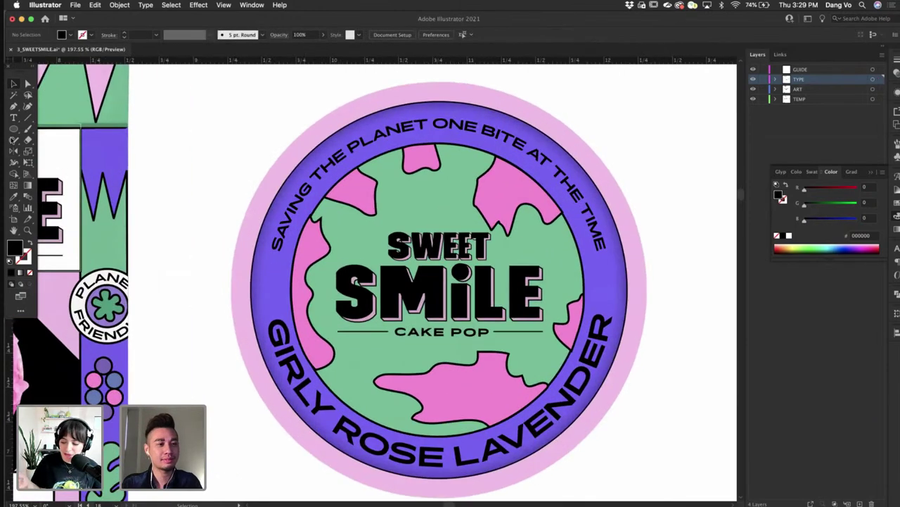
key("l")
left_click_drag(261, 281, 282, 295)
left_click(21, 200)
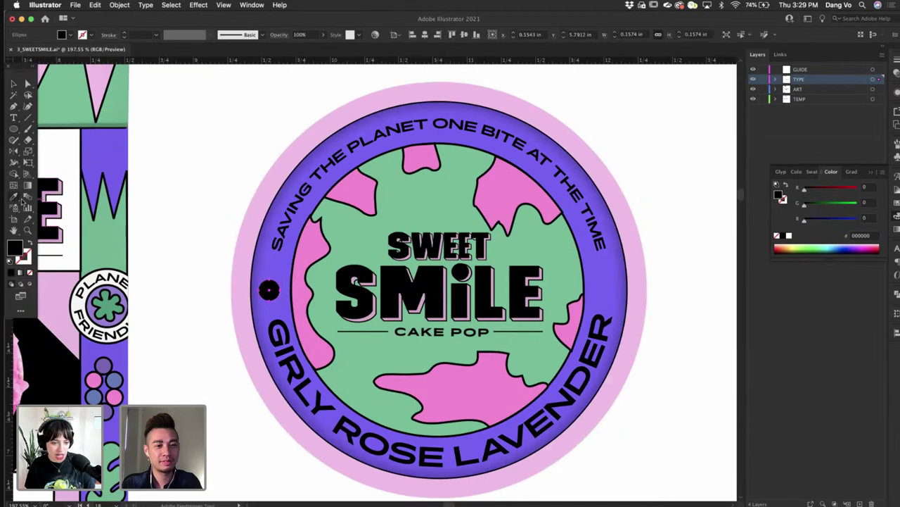
left_click(309, 258)
- Compare the four flavour packs on the neighbouring DESIGN artboard, and return to the lid design
scroll(235, 420, "left", 5)
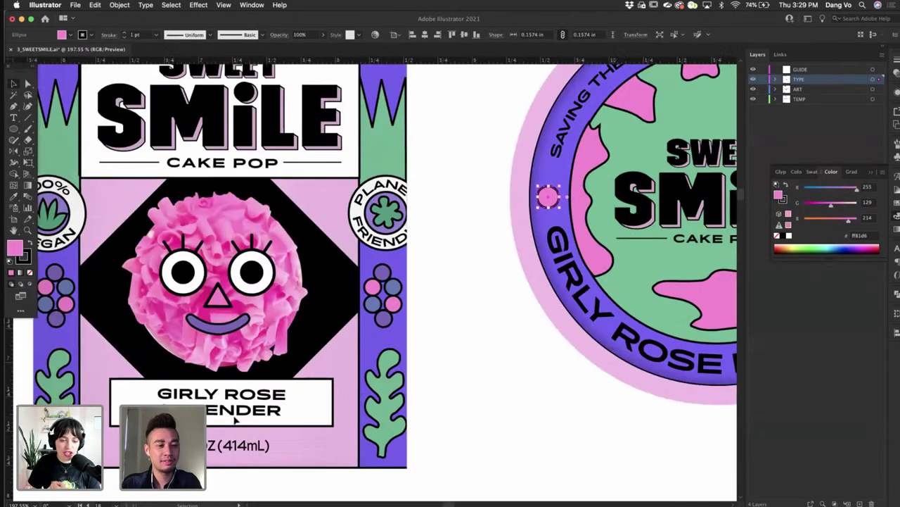
scroll(235, 420, "down", 3)
scroll(235, 420, "left", 6)
scroll(235, 420, "down", 5)
scroll(235, 420, "left", 8)
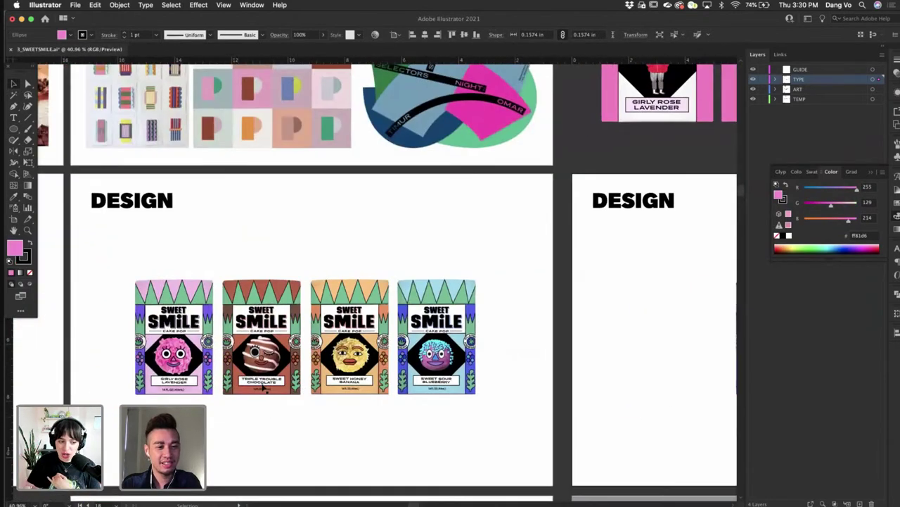
scroll(263, 387, "up", 6)
scroll(278, 454, "down", 3)
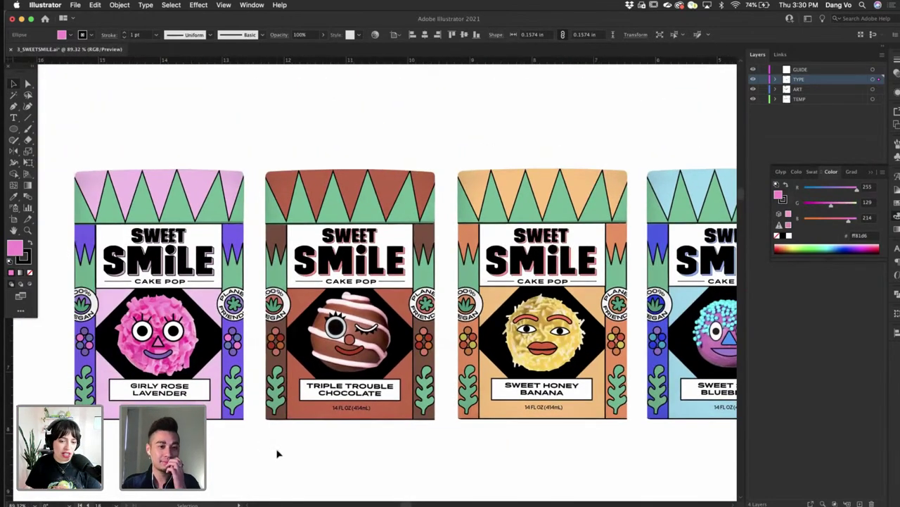
scroll(278, 453, "right", 5)
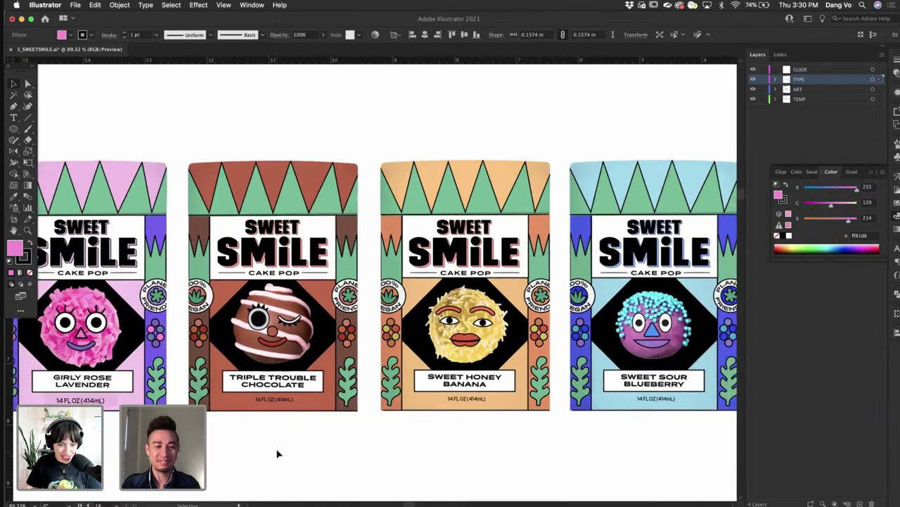
scroll(278, 453, "right", 15)
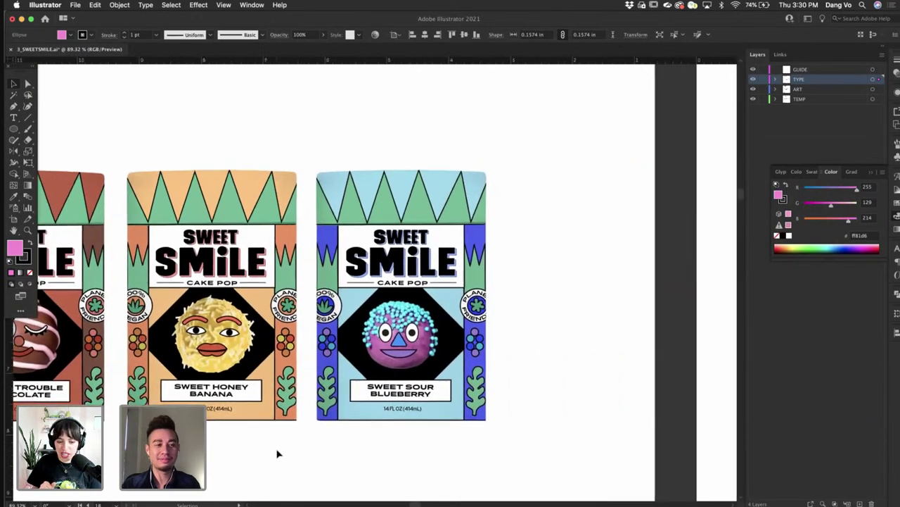
scroll(278, 453, "right", 2)
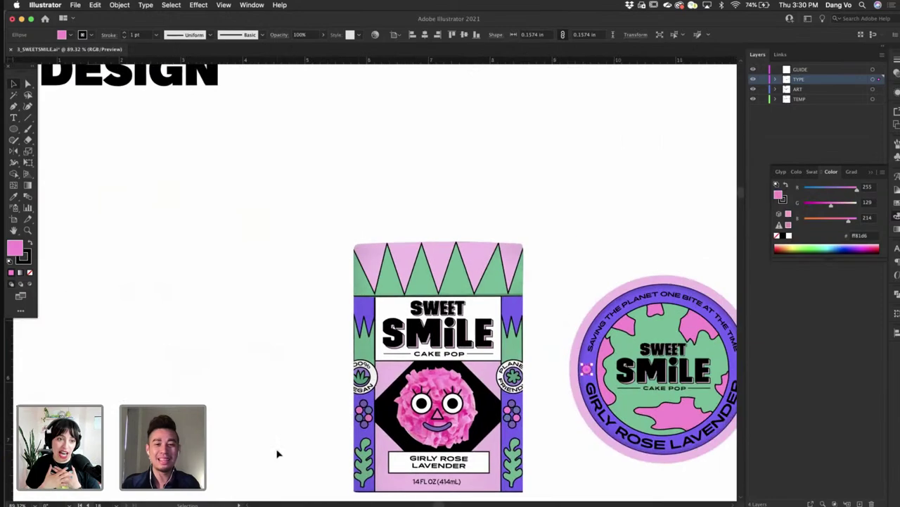
scroll(278, 454, "up", 2)
scroll(278, 454, "right", 9)
scroll(278, 453, "down", 4)
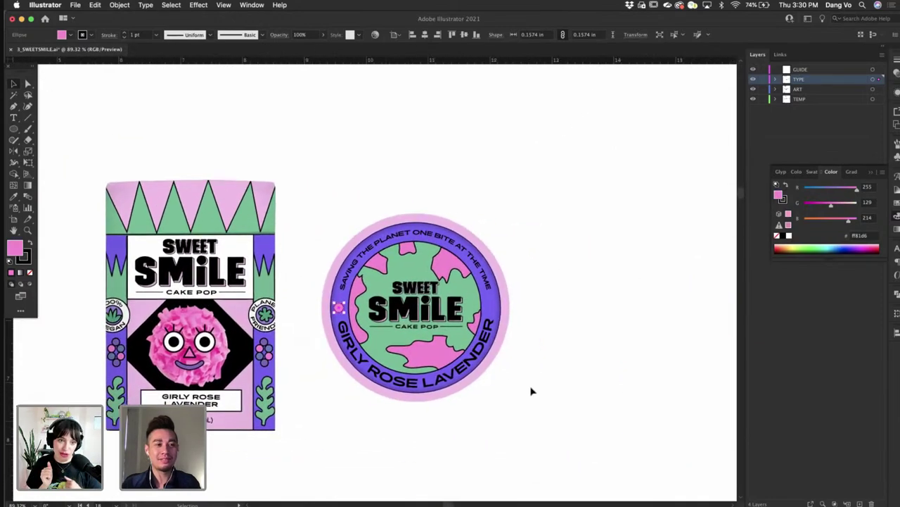
- Move the pink circle about 0.01 in to the right within the purple ring and deselect it
left_click(589, 375)
scroll(339, 301, "up", 10, "alt")
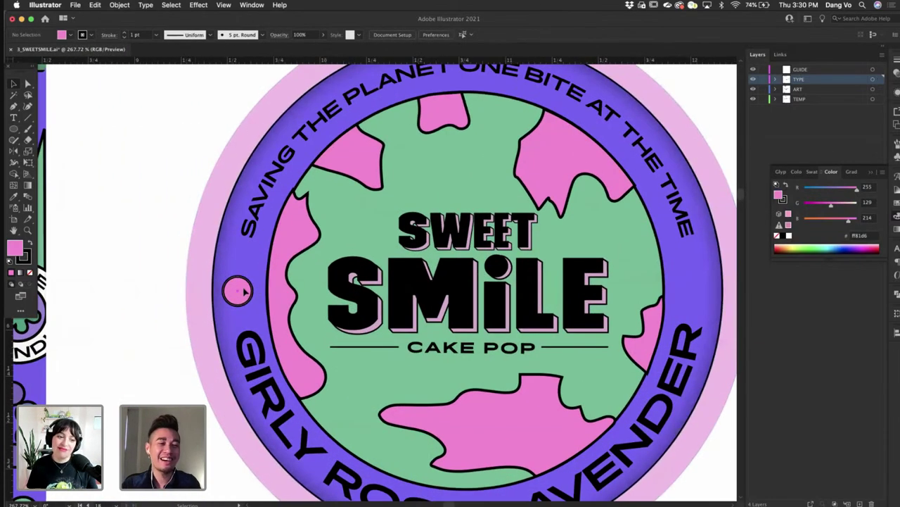
left_click(242, 291)
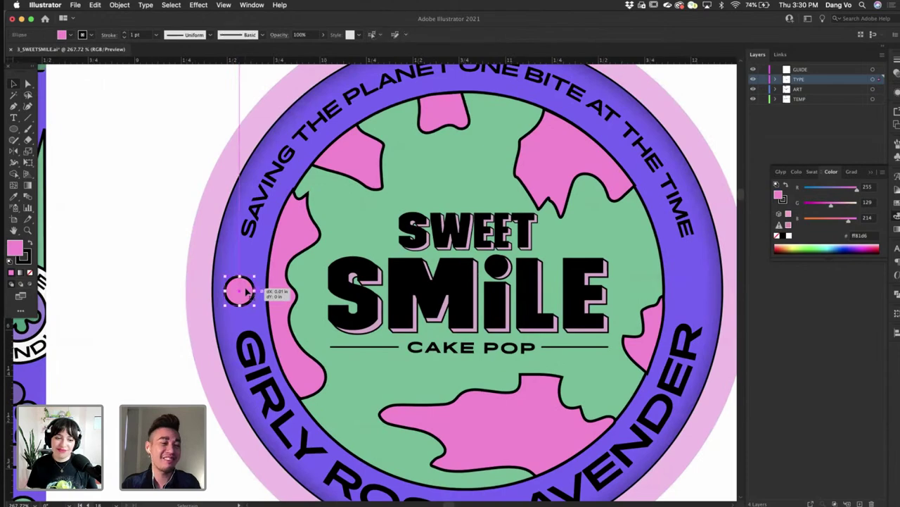
scroll(422, 281, "right", 2)
scroll(422, 281, "down", 1)
scroll(552, 267, "right", 7)
scroll(553, 268, "down", 1)
left_click(635, 268)
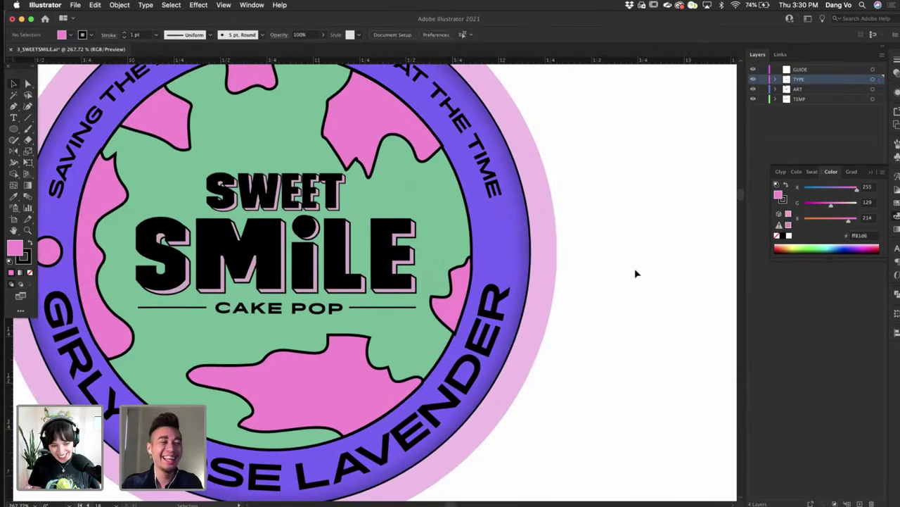
- Duplicate the pink circle horizontally onto the opposite side of the purple ring, and nudge both circles slightly upward
scroll(635, 268, "left", 6)
scroll(146, 255, "left", 3)
scroll(146, 255, "up", 2)
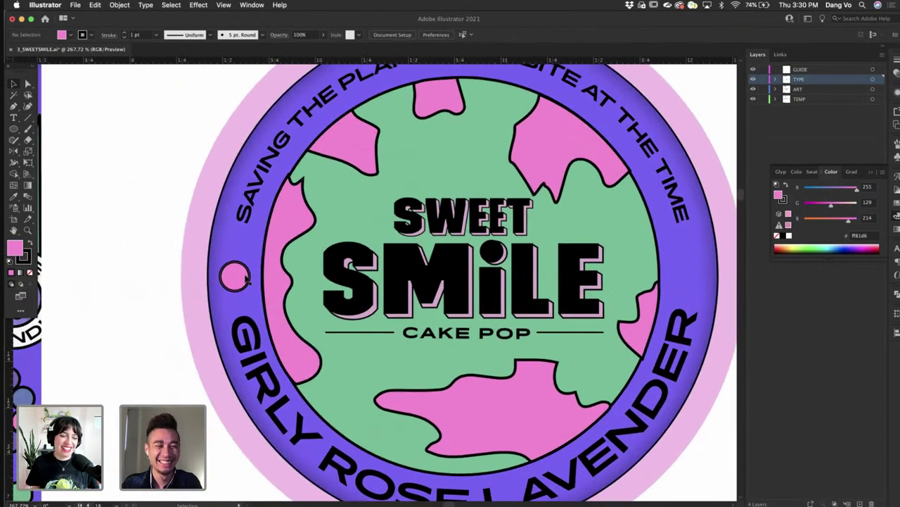
left_click_drag(247, 276, 715, 276, "alt+shift")
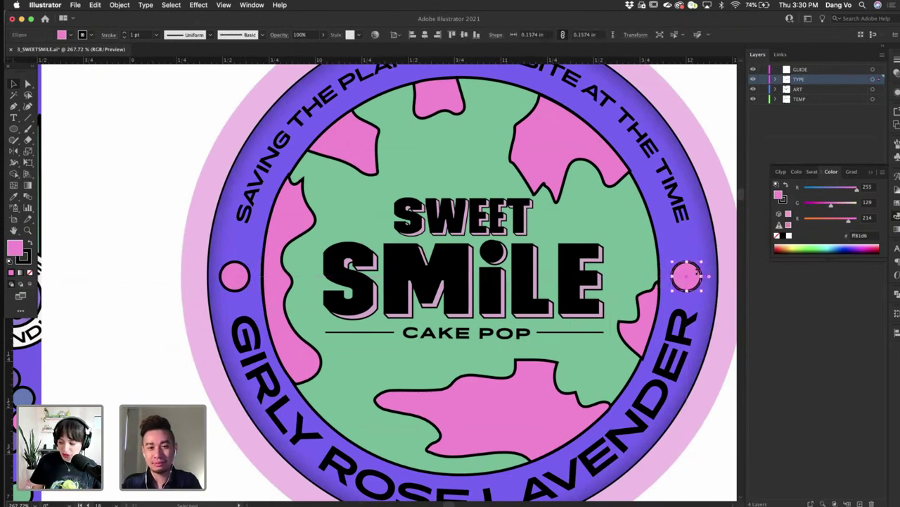
left_click(239, 274, "shift")
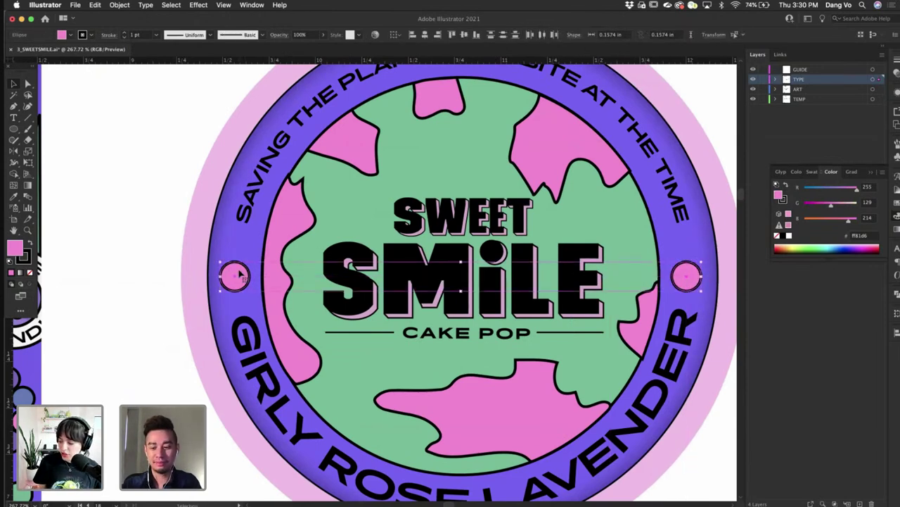
key("Up")
key("Up")
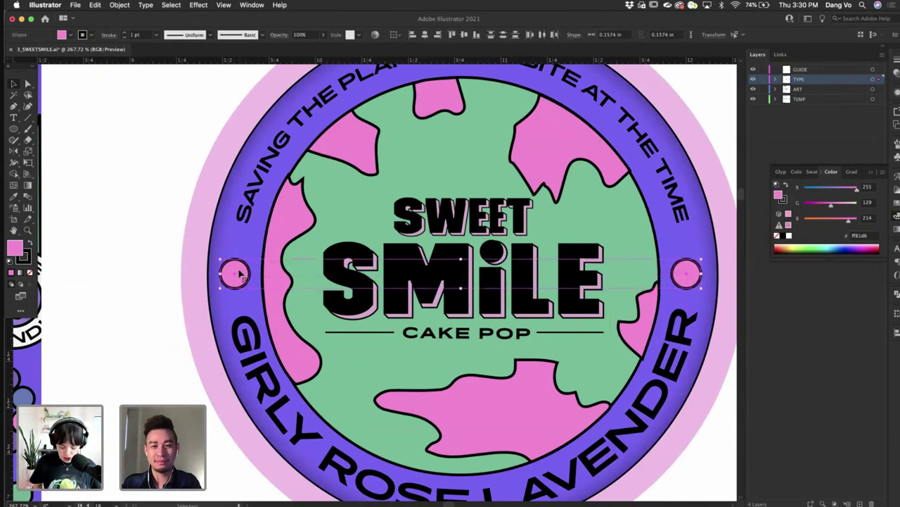
left_click(136, 337)
- Check the finished lid beside the front pack on the DESIGN artboard and save the document
scroll(135, 335, "down", 3)
scroll(145, 326, "down", 3)
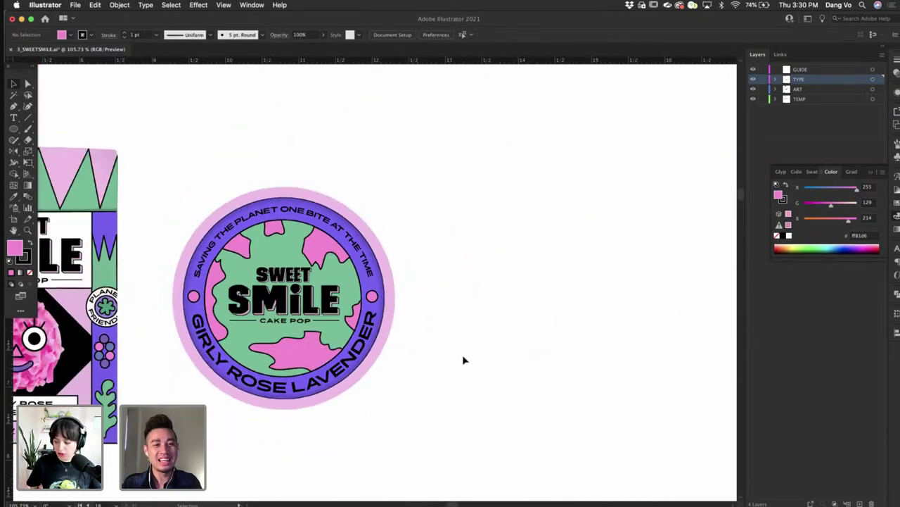
scroll(462, 359, "down", 2)
scroll(562, 348, "left", 3)
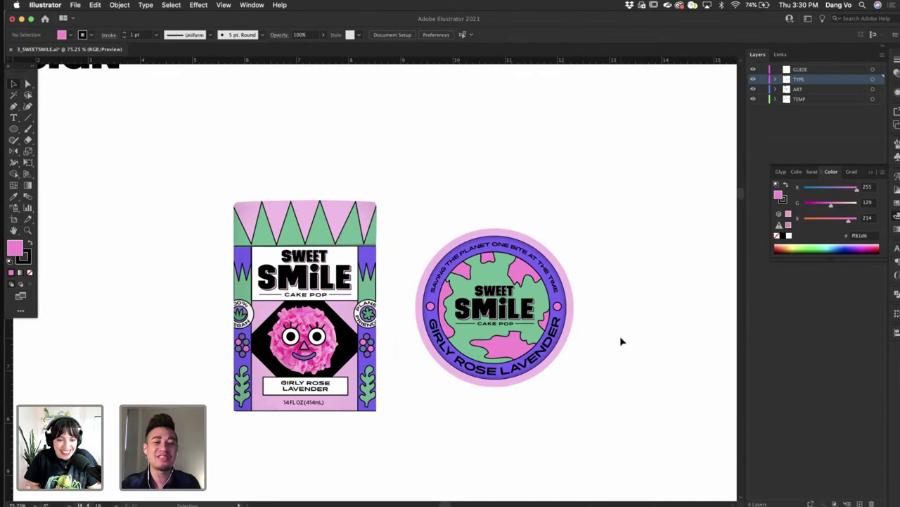
scroll(622, 341, "down", 5)
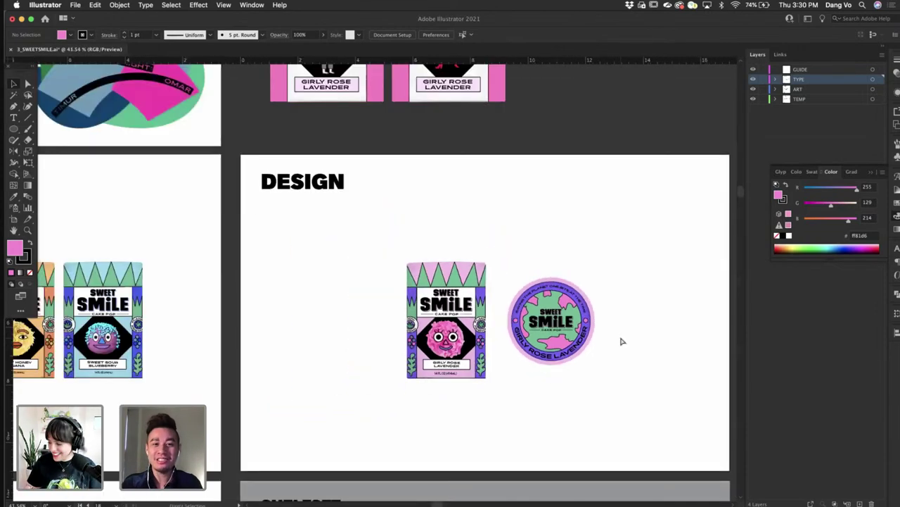
key("super+s")
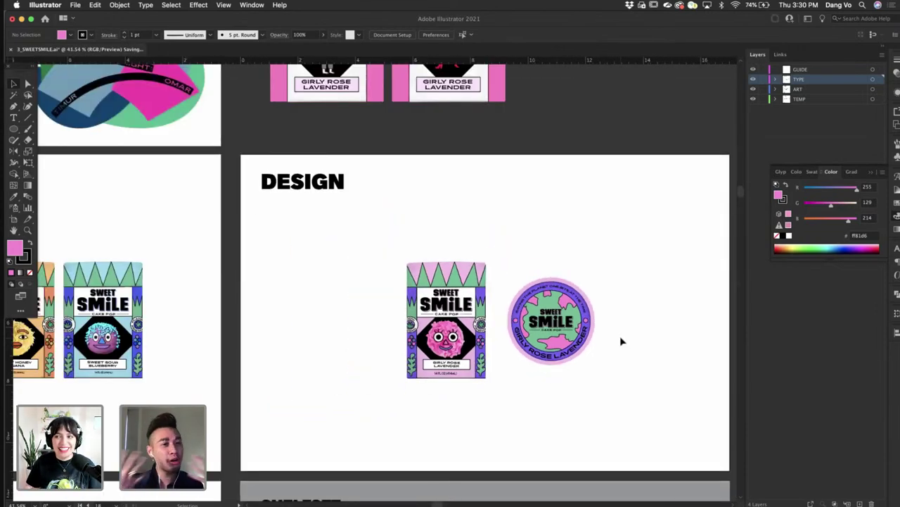
- Go to the FULL PACK artboard and examine its wraparound label layout and round lid
scroll(402, 328, "left", 10)
scroll(402, 327, "down", 5)
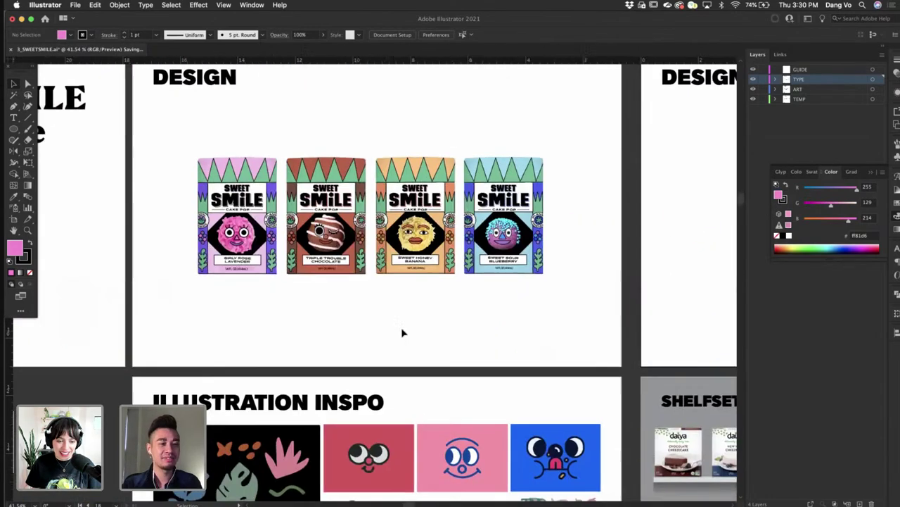
scroll(402, 328, "left", 5)
scroll(386, 332, "down", 5)
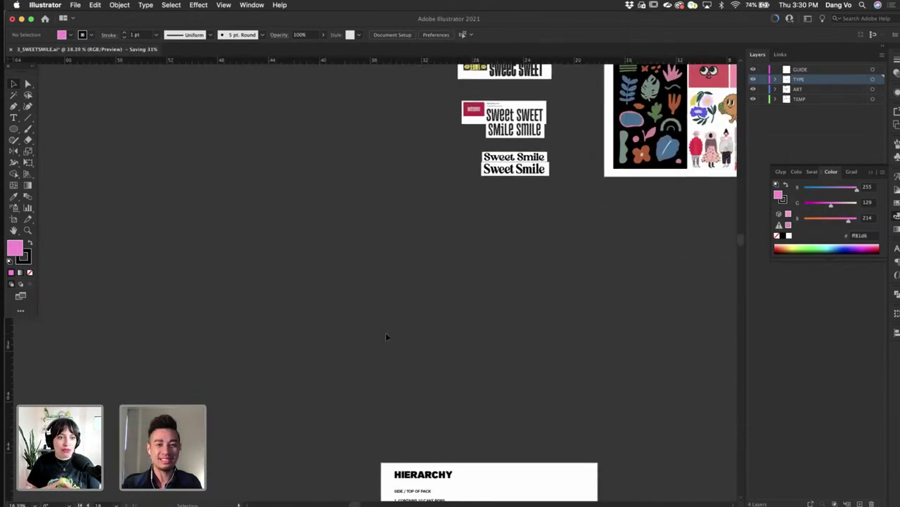
scroll(386, 337, "down", 5)
scroll(476, 354, "up", 3)
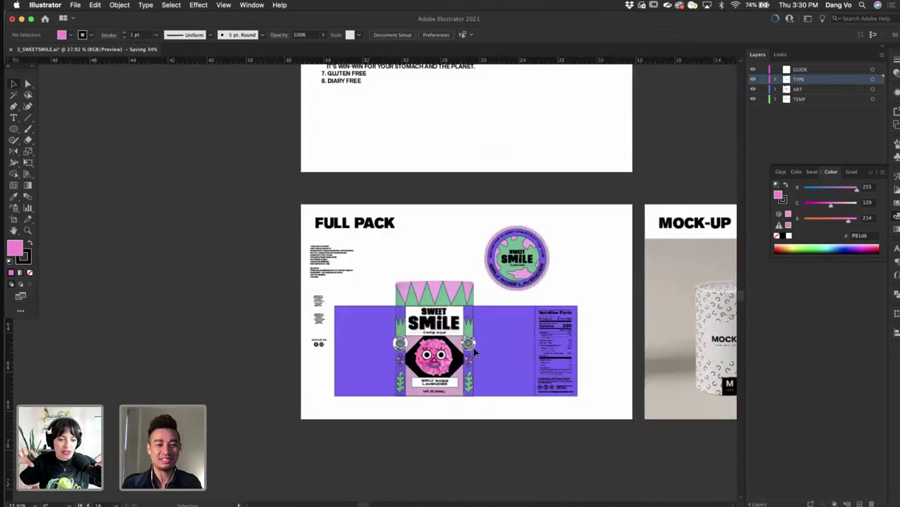
- Duplicate the pink circle on the FULL PACK lid horizontally onto the opposite side of the purple ring
scroll(605, 250, "up", 4)
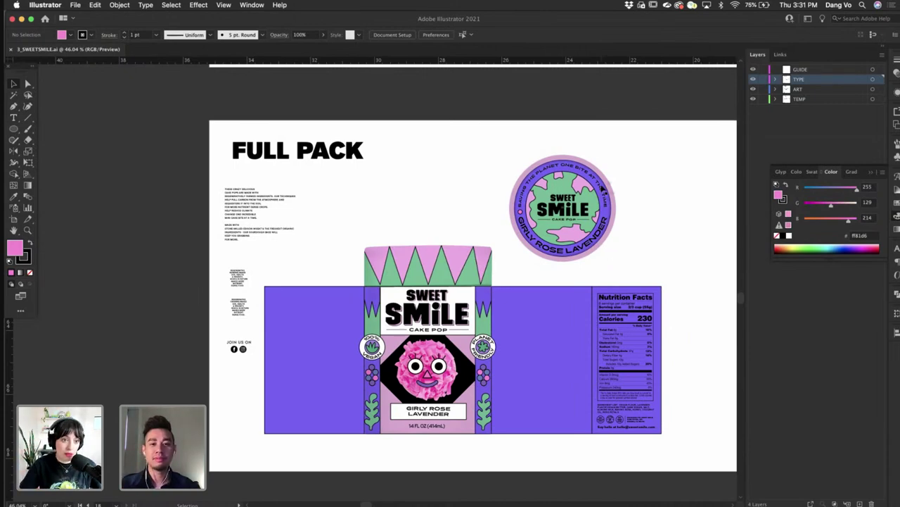
scroll(603, 190, "up", 3)
left_click(631, 199)
scroll(631, 199, "up", 2)
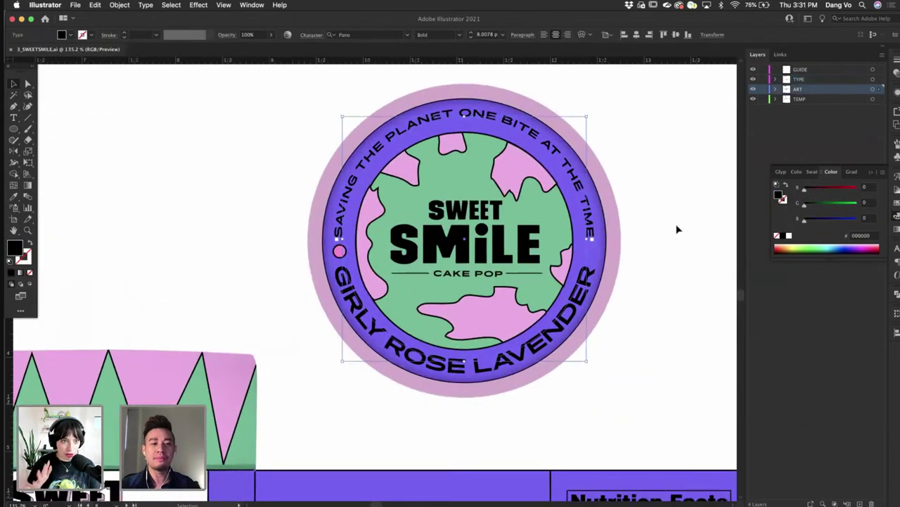
left_click(677, 229)
left_click_drag(340, 252, 616, 262)
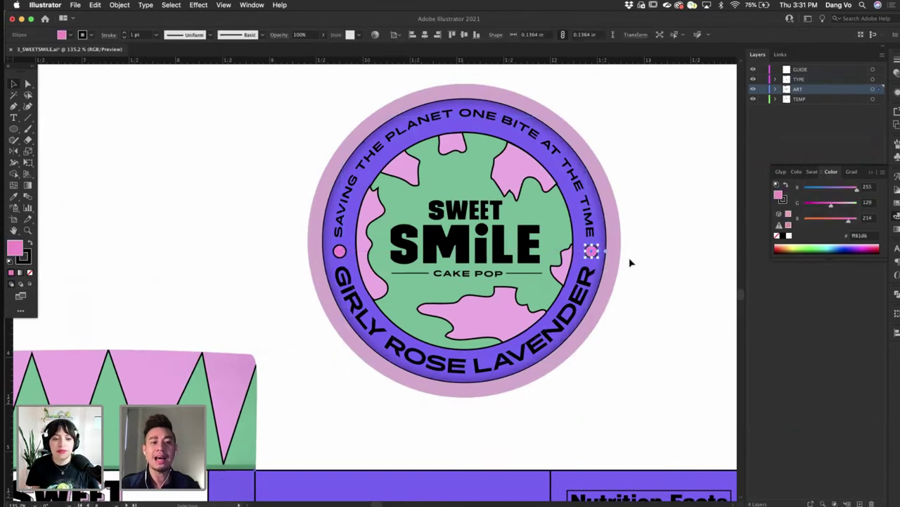
- Move the duplicated pink circle slightly left to center it within the purple ring's width, and deselect it
scroll(659, 243, "up", 3)
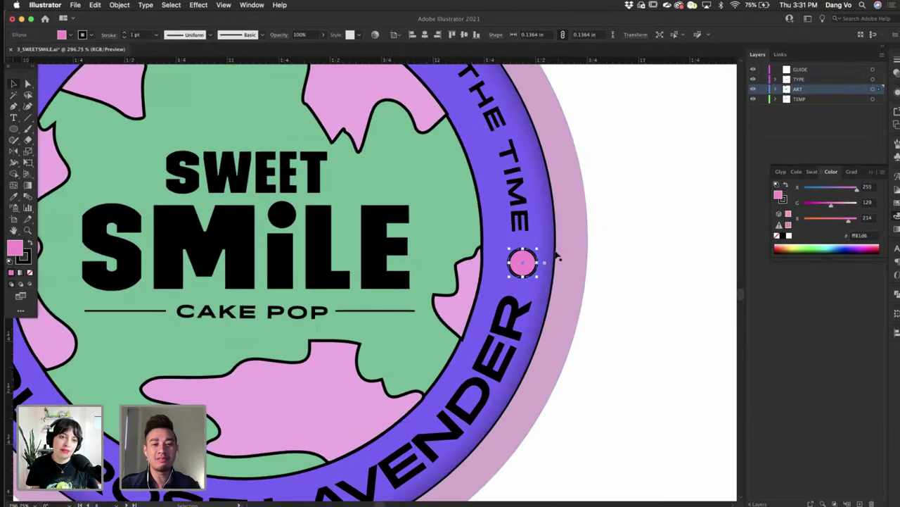
left_click_drag(532, 263, 528, 263)
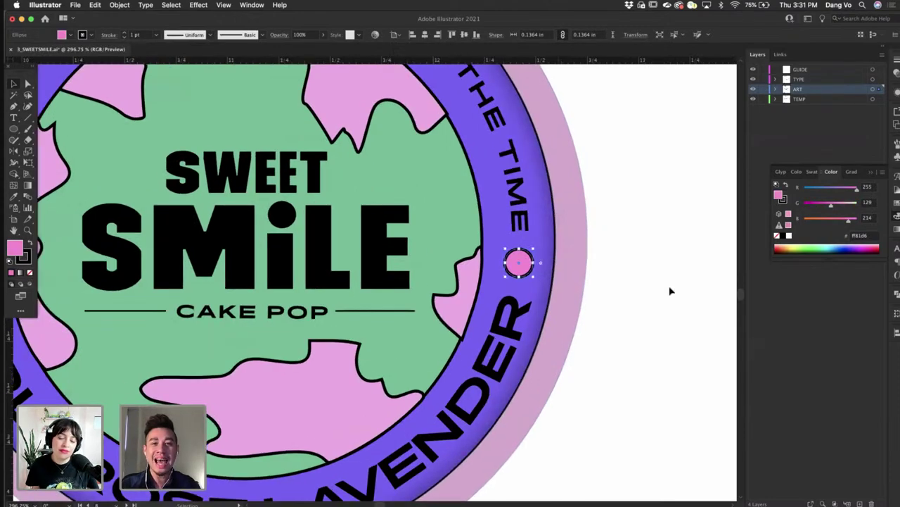
left_click(671, 290)
scroll(671, 291, "down", 3)
scroll(671, 291, "down", 3)
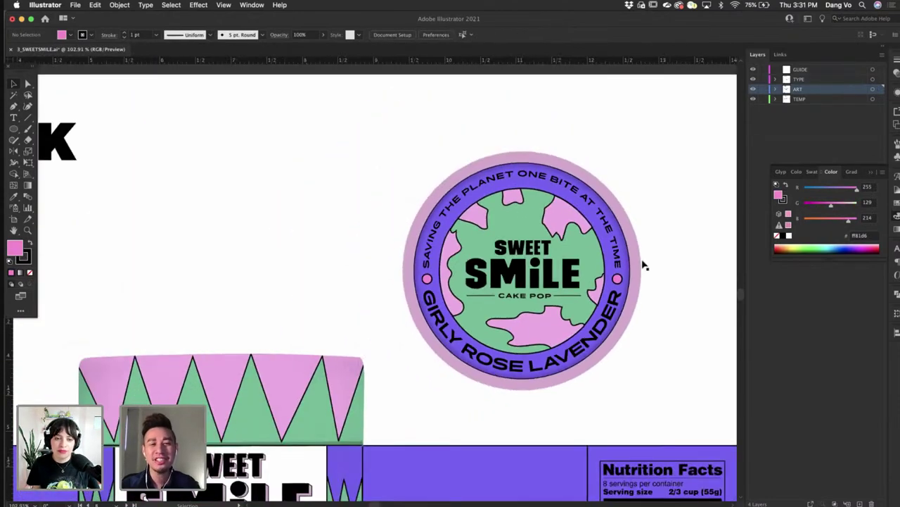
scroll(615, 209, "right", 3)
scroll(614, 208, "down", 1)
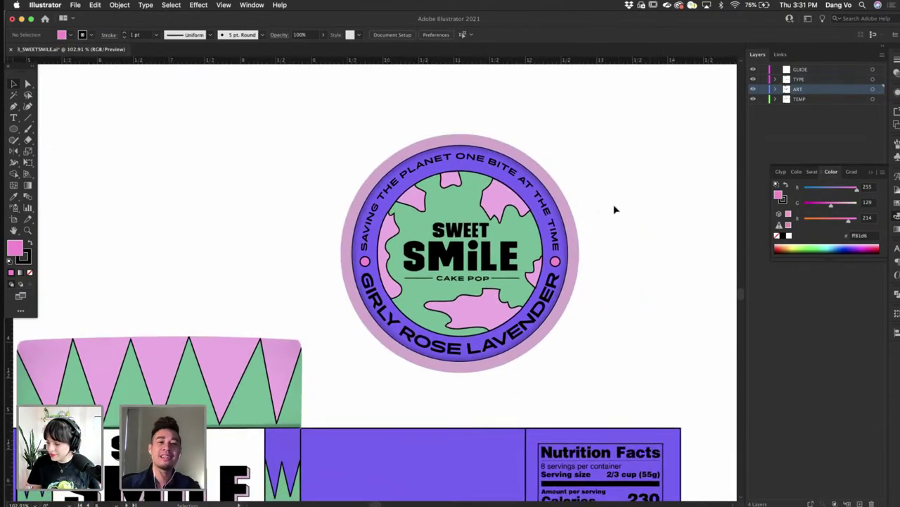
- Fine-tune the size of the curved text SAVING THE PLANET ONE BITE AT THE TIME on the lid and deselect it
scroll(649, 218, "up", 1)
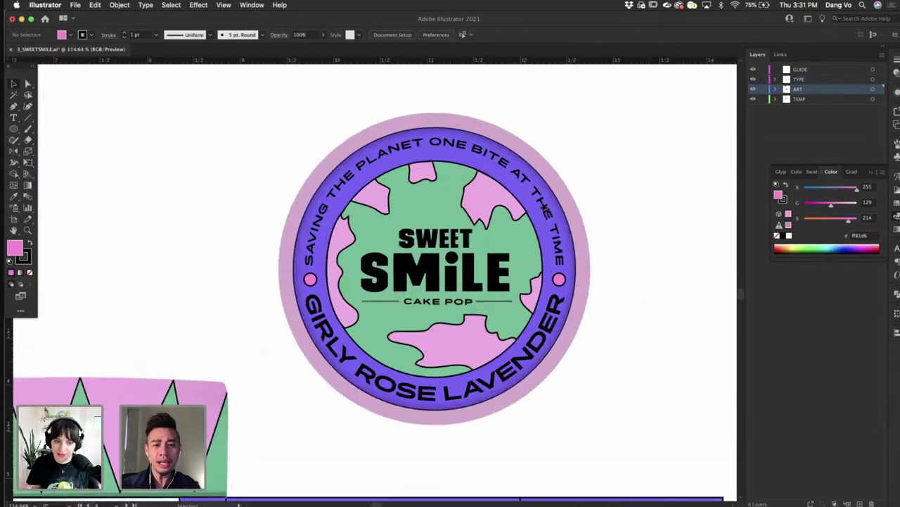
left_click(546, 206)
scroll(567, 186, "up", 2)
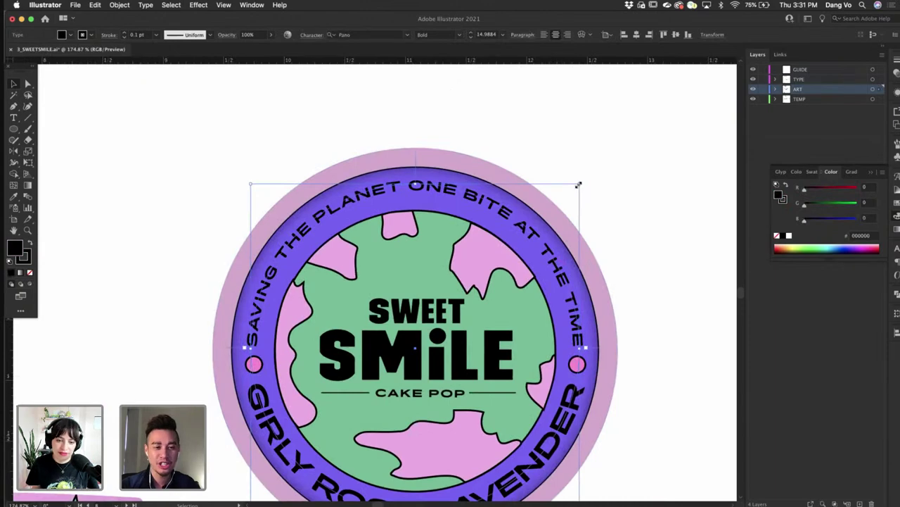
left_click(625, 199)
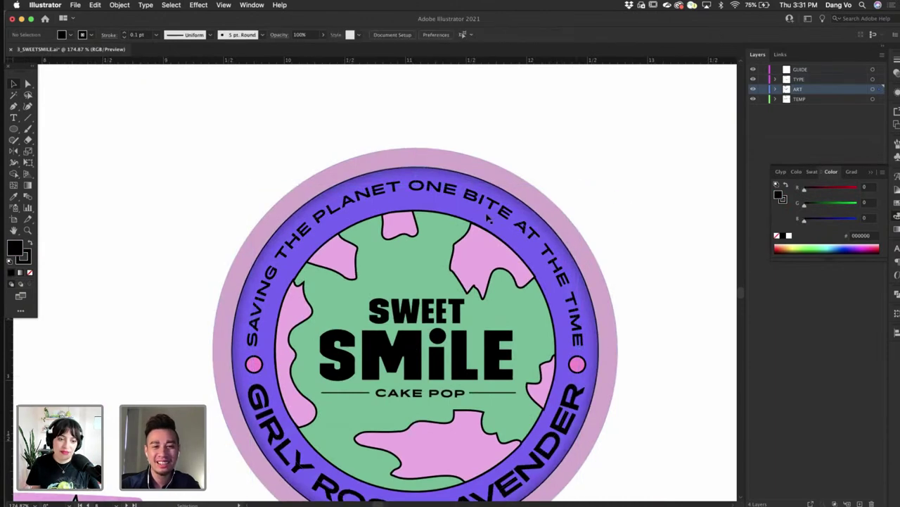
left_click(573, 191)
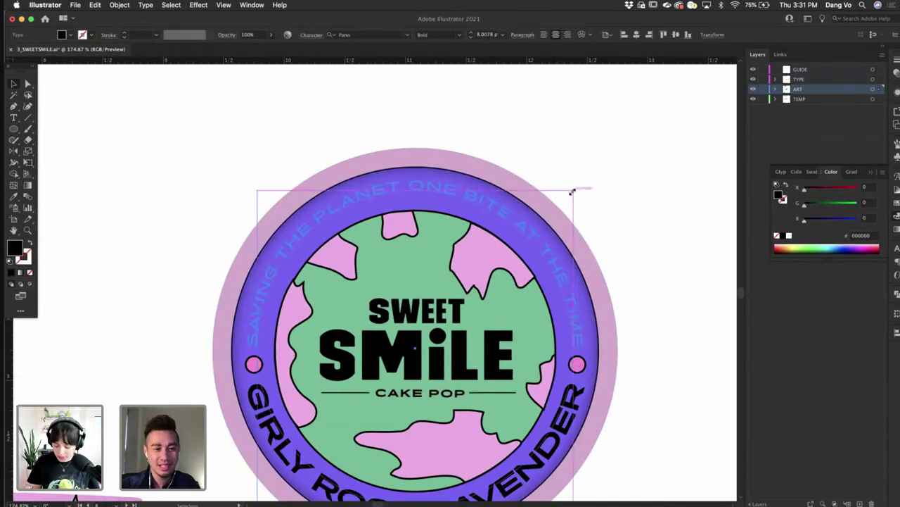
left_click(636, 213)
scroll(635, 213, "down", 1)
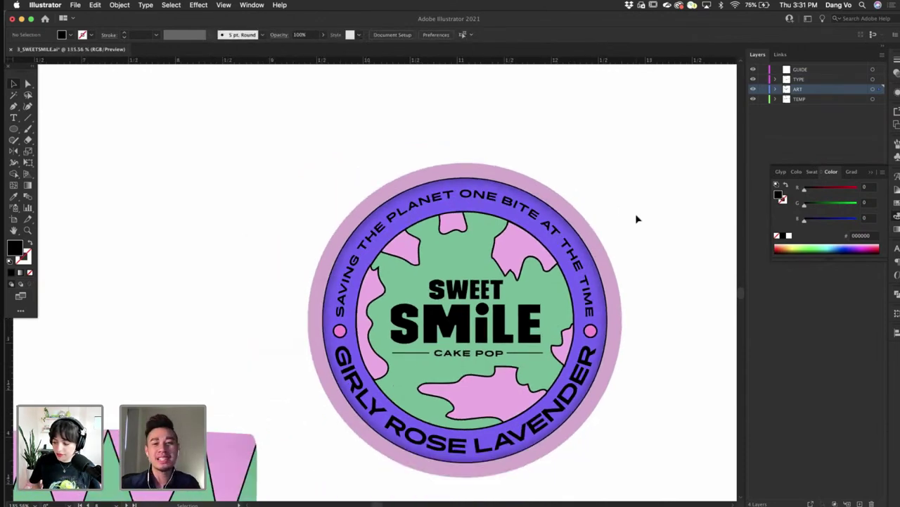
- Check the FULL PACK lid together with the wraparound label and save the document
scroll(636, 218, "down", 1)
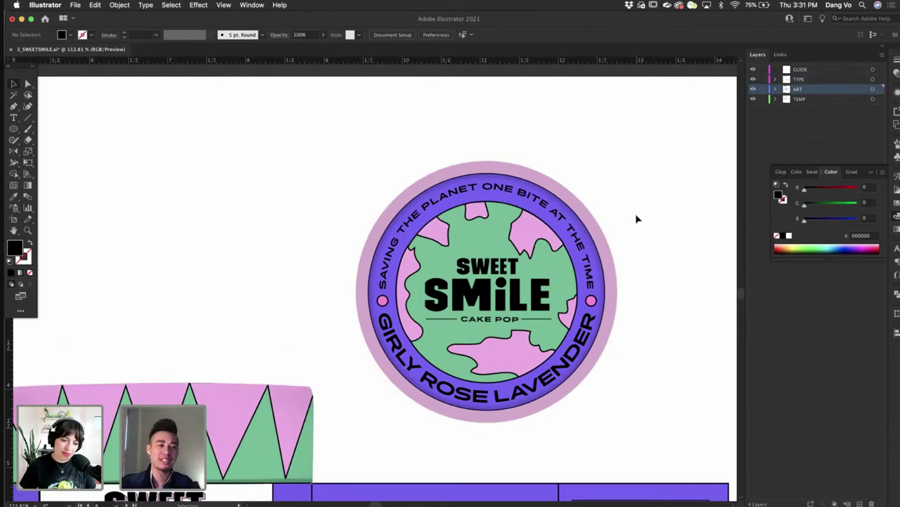
scroll(637, 218, "down", 2)
scroll(636, 219, "down", 3)
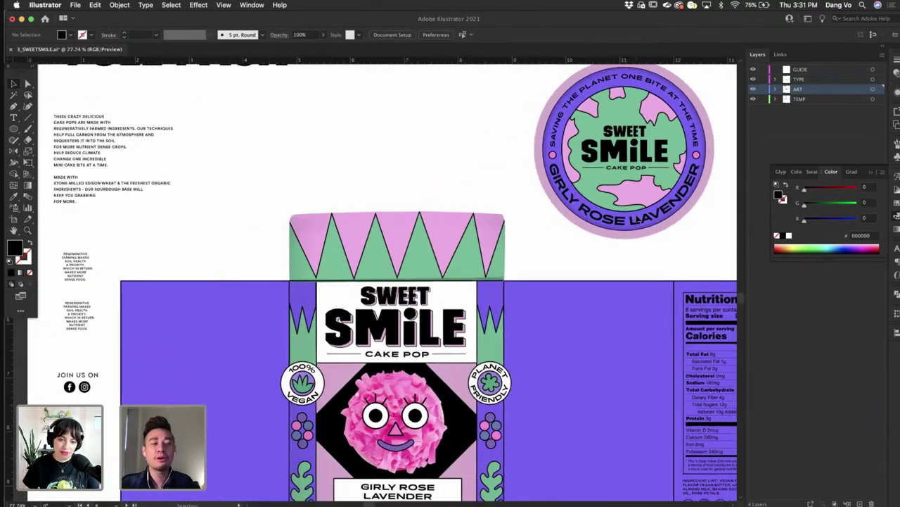
scroll(637, 219, "down", 3)
scroll(637, 218, "right", 2)
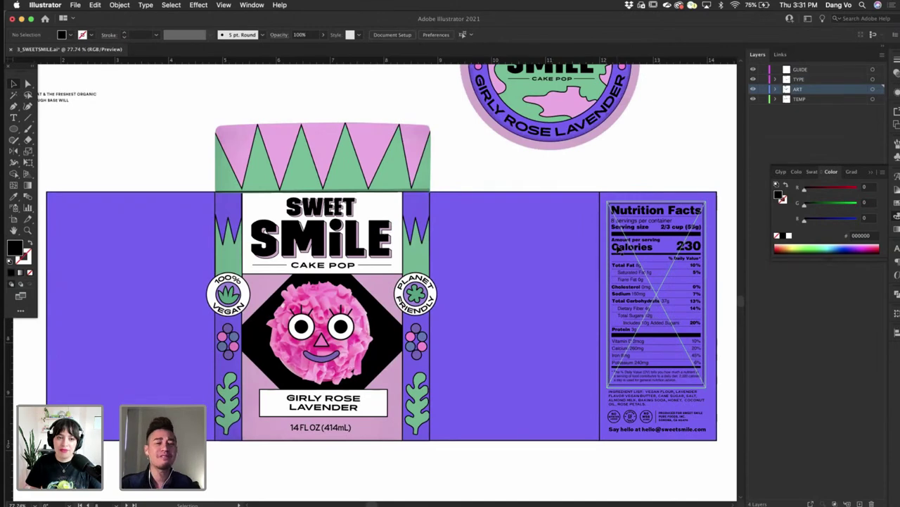
scroll(619, 250, "left", 2)
scroll(619, 249, "down", 1)
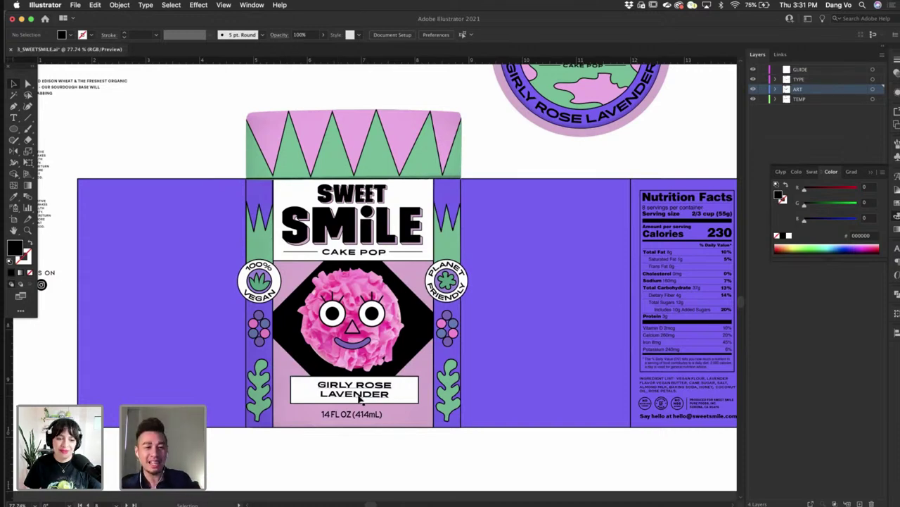
scroll(358, 396, "down", 1)
scroll(359, 396, "left", 1)
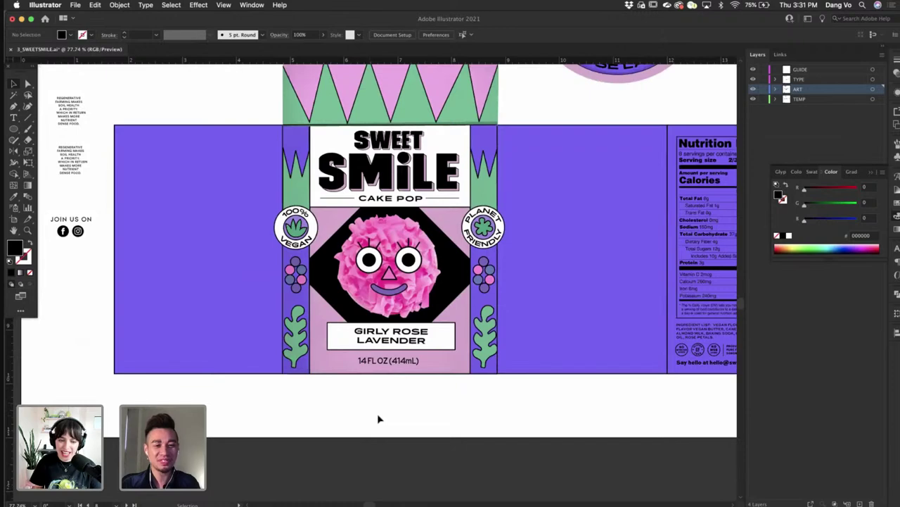
scroll(379, 419, "down", 2)
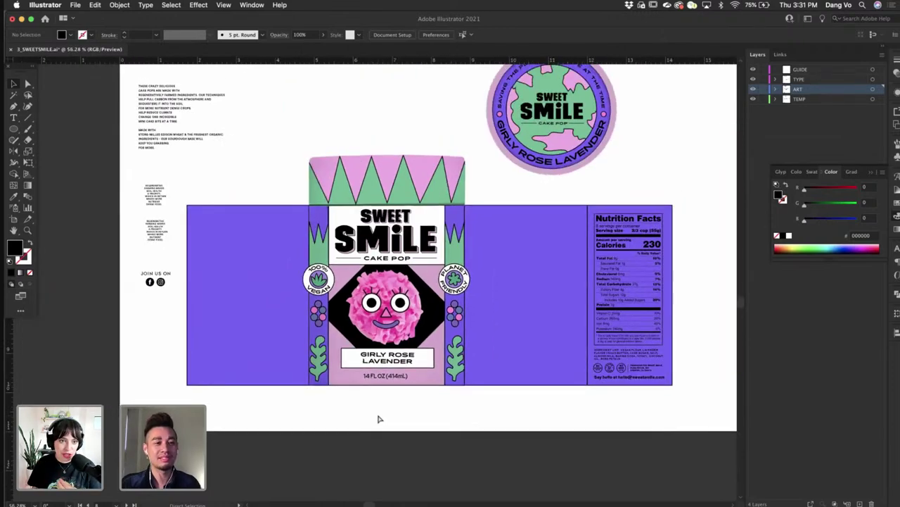
key("super+s")
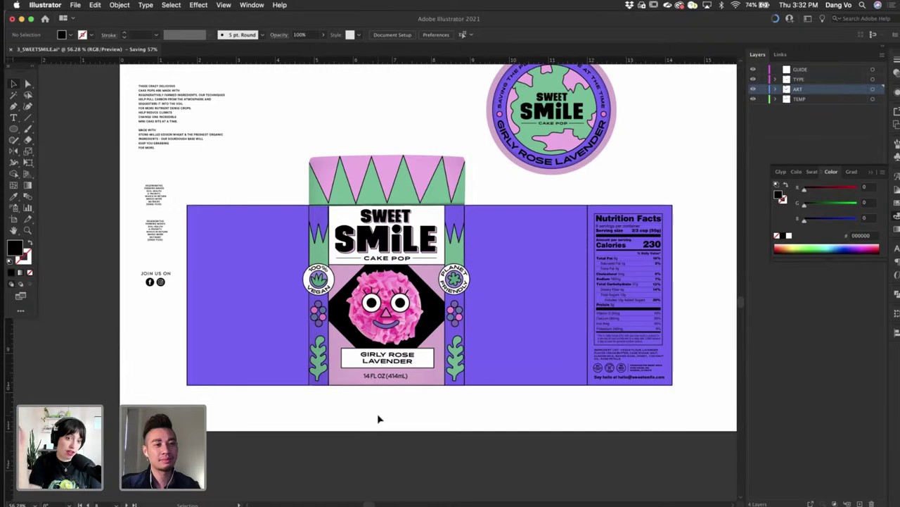
- Examine the wraparound label's empty side areas and its Nutrition Facts panel with ingredients, badges and contact line
scroll(378, 420, "left", 2)
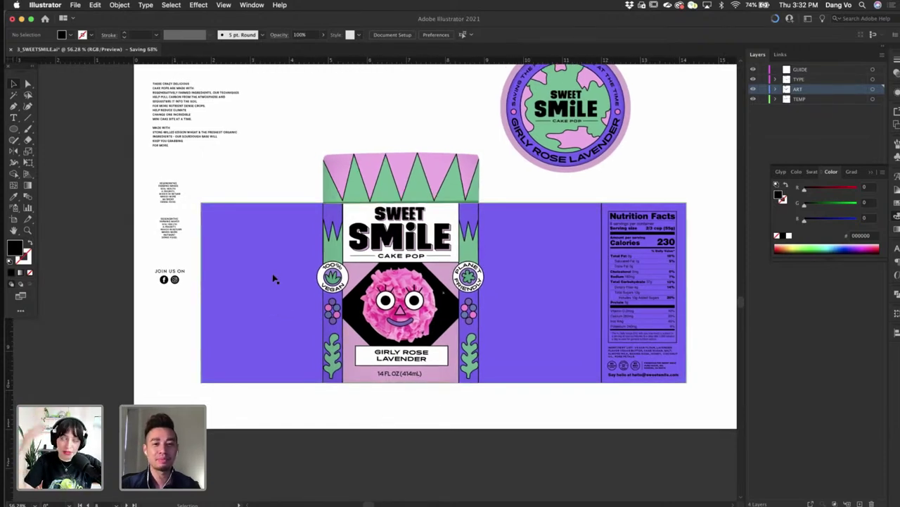
scroll(274, 279, "right", 2)
scroll(274, 278, "down", 1)
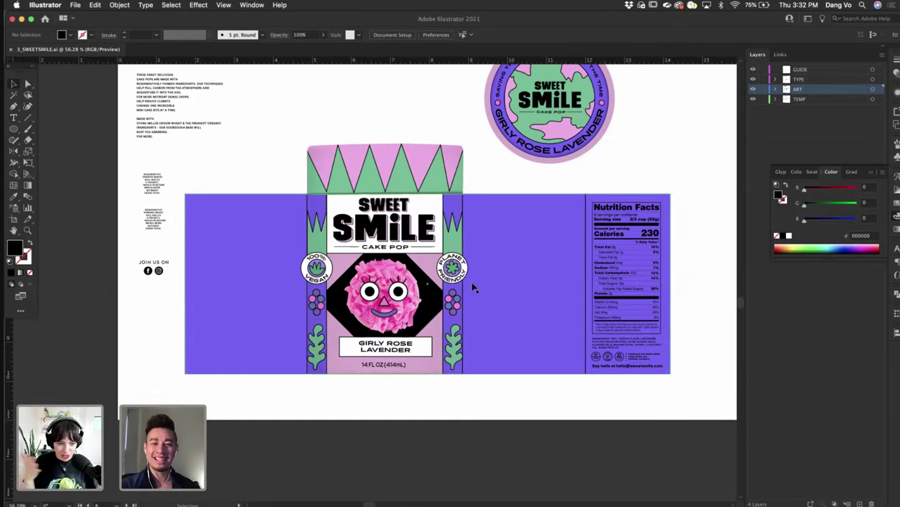
scroll(527, 278, "down", 2)
scroll(528, 277, "right", 2)
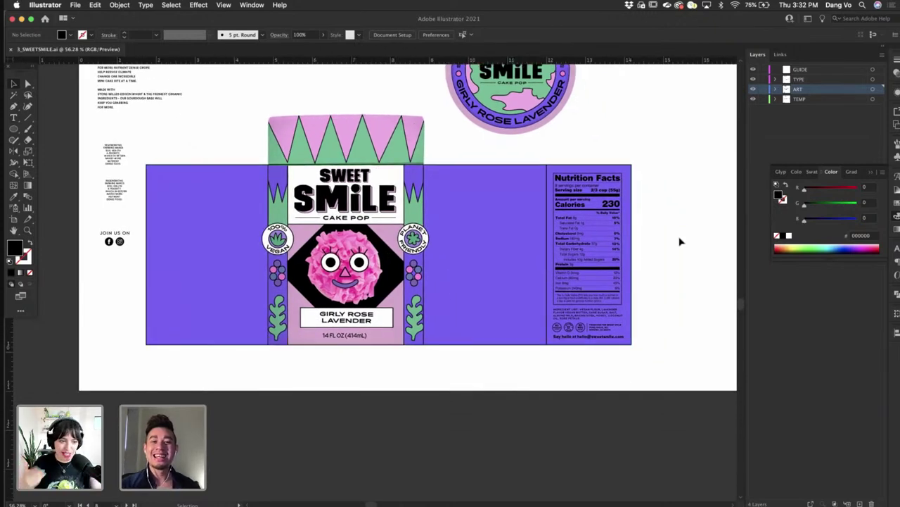
scroll(669, 224, "up", 3)
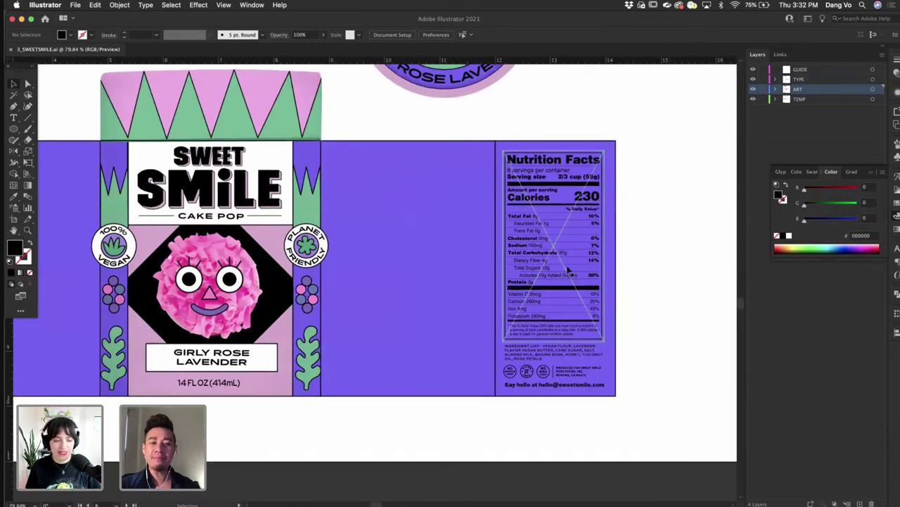
scroll(609, 372, "up", 2)
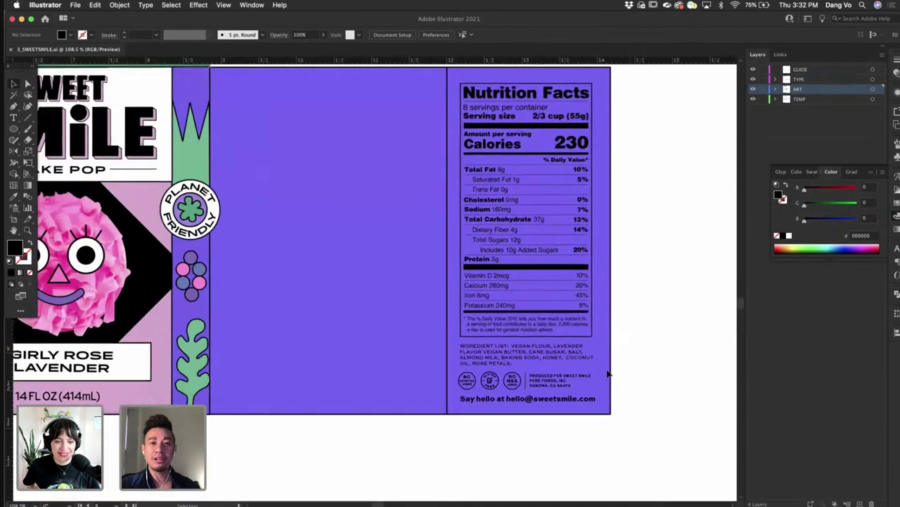
scroll(533, 350, "down", 3)
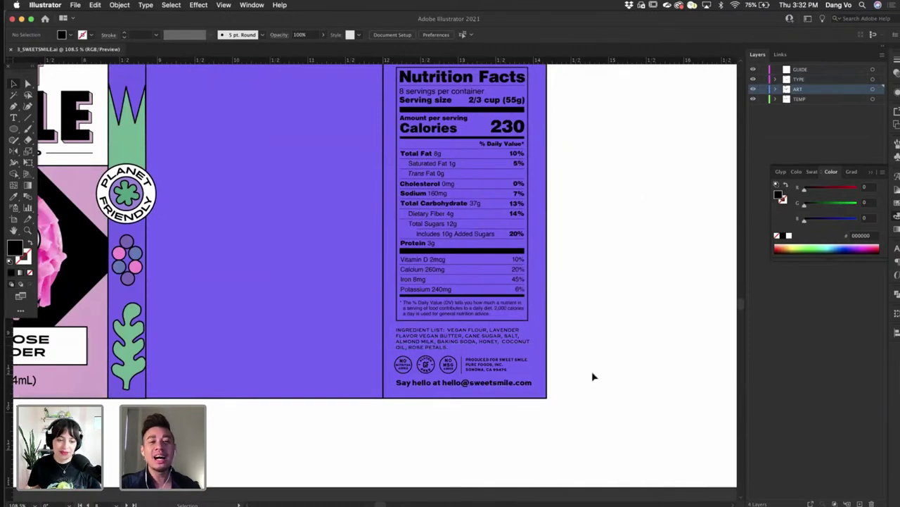
scroll(593, 376, "down", 1)
scroll(592, 366, "up", 1)
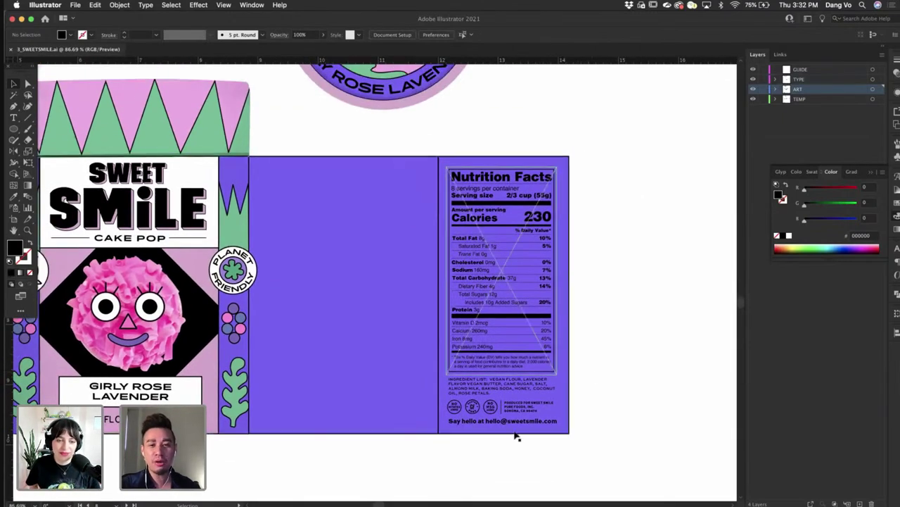
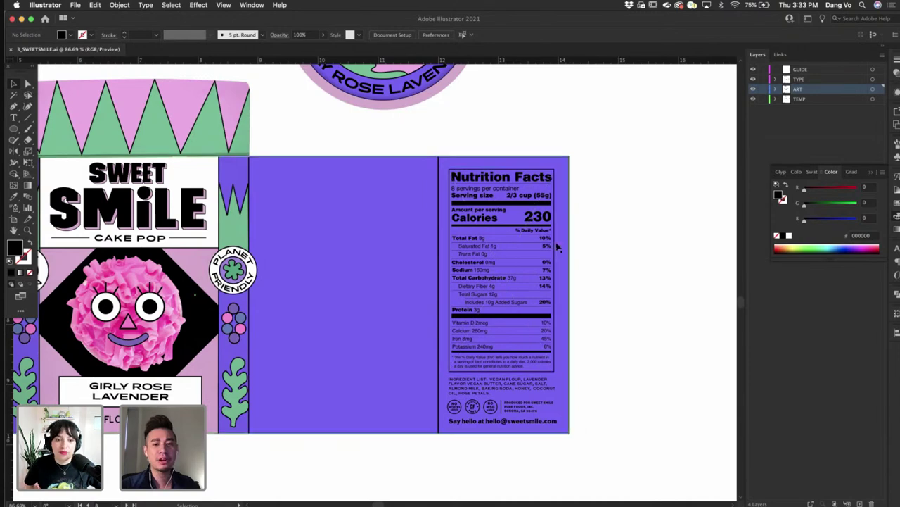
- Select the Nutrition Facts table with the ingredient list, badges, producer text and contact line, nudge them right about 0.03 in, and deselect
left_click(536, 302)
left_click(512, 384, "shift")
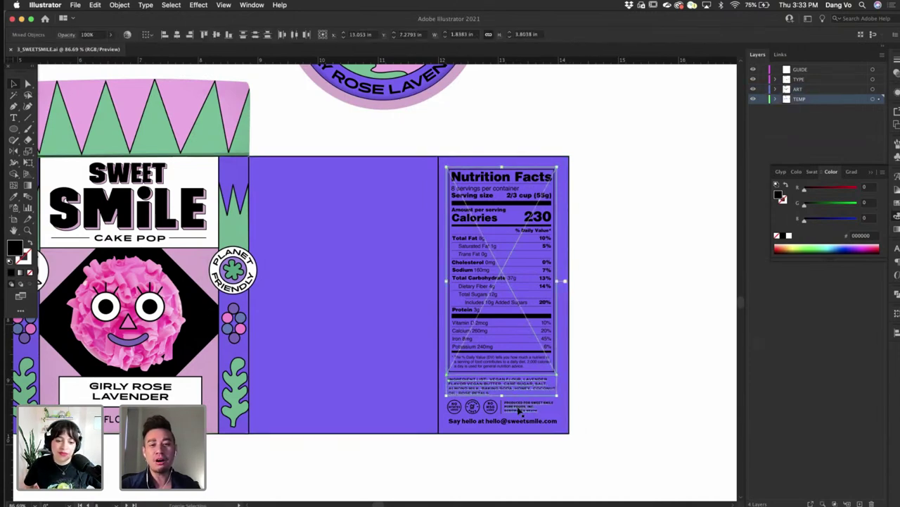
left_click(518, 408, "shift")
scroll(518, 407, "up", 3)
left_click(483, 407, "shift")
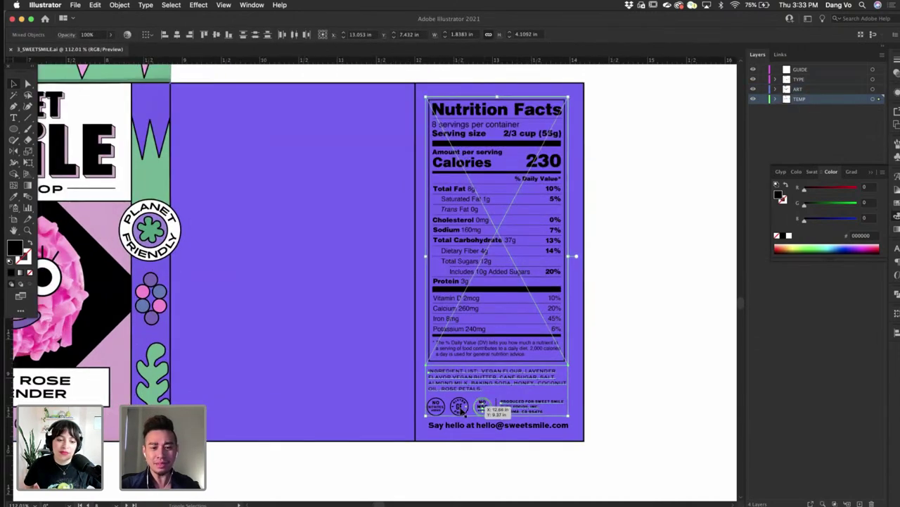
left_click(461, 409, "shift")
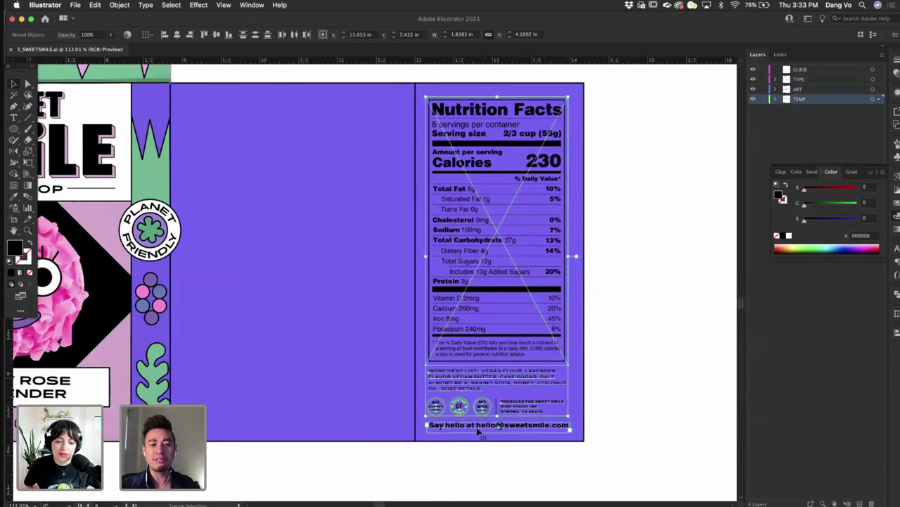
left_click(478, 431, "shift")
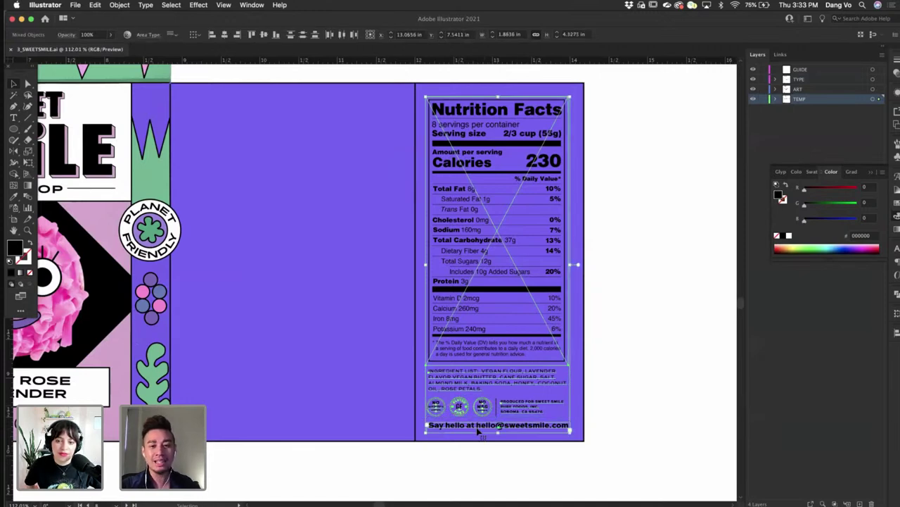
key("Right")
key("Right")
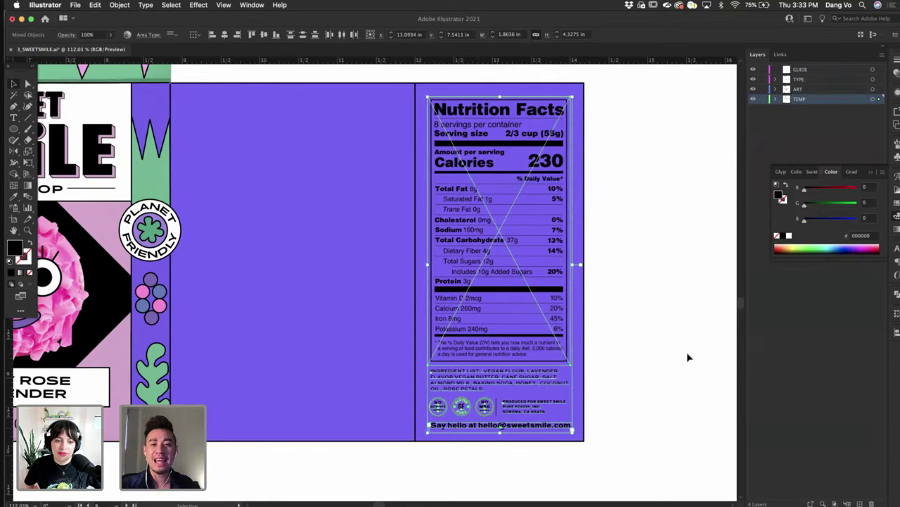
left_click(689, 357)
- Check the Nutrition Facts table's placement and margins within the label's end panel
left_click(539, 272)
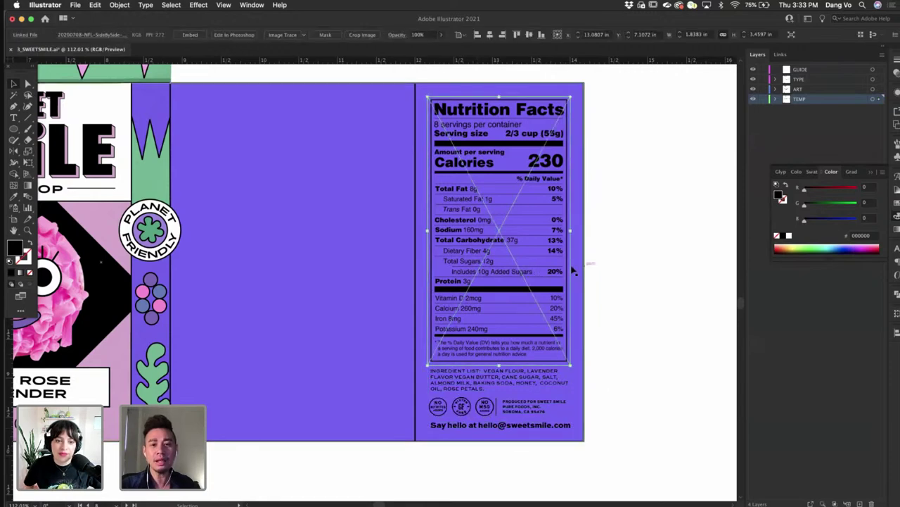
scroll(572, 270, "up", 2)
scroll(572, 270, "right", 2)
scroll(573, 270, "down", 1)
scroll(573, 270, "left", 1)
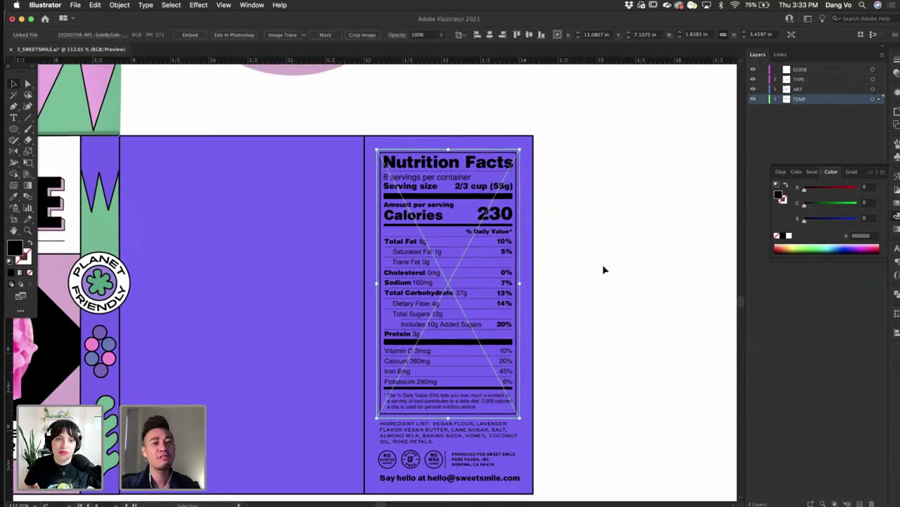
left_click(604, 270)
scroll(604, 270, "down", 2)
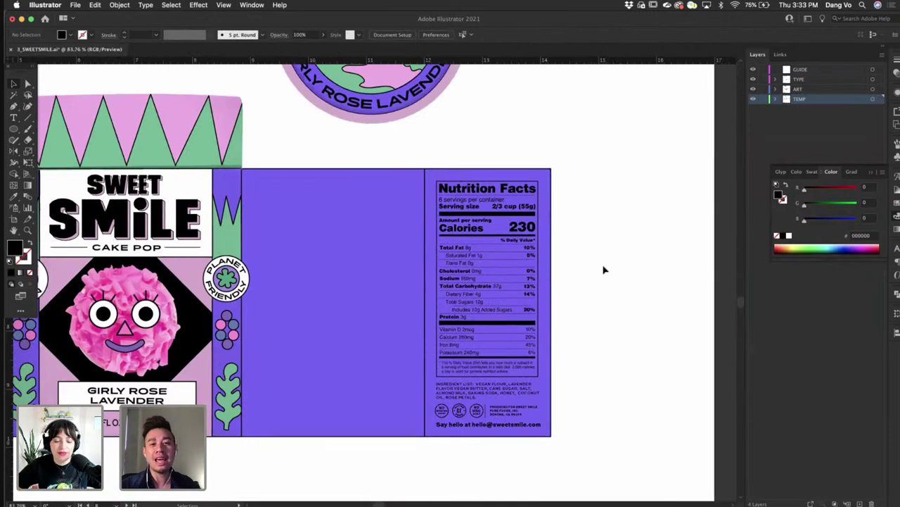
- Recheck the label's Nutrition Facts end panel and save the document
scroll(603, 270, "down", 2)
scroll(602, 264, "right", 1)
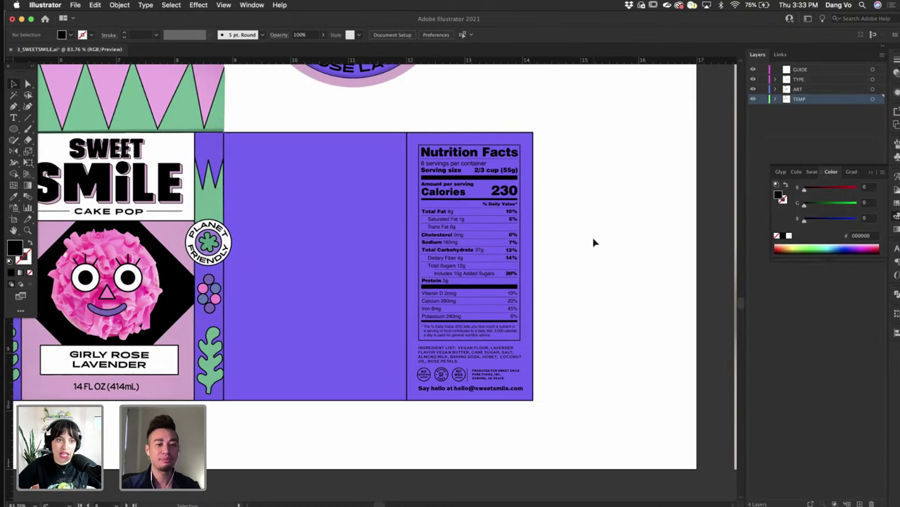
scroll(593, 243, "down", 1)
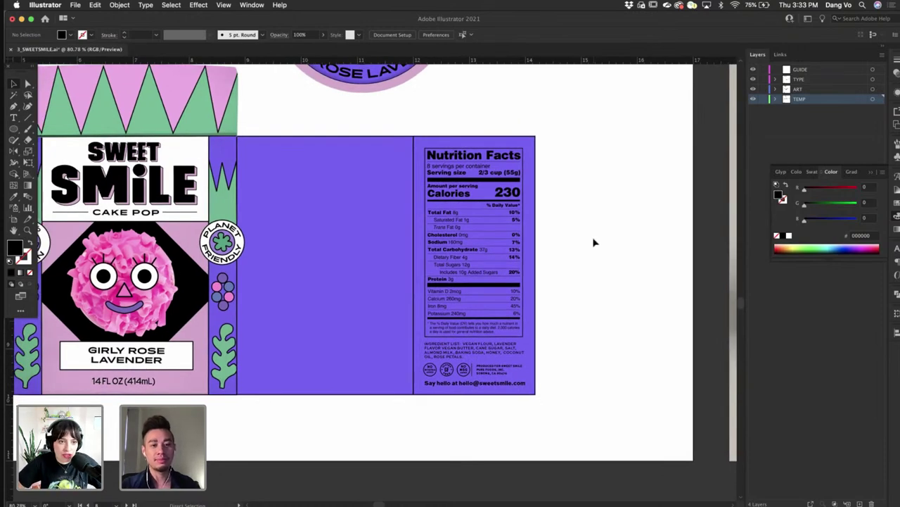
key("super+s")
- Move the "THESE CRAZY DELICIOUS CAKE POPS" text block from beside the label into the empty panel between the front artwork and Nutrition Facts
scroll(593, 242, "left", 8)
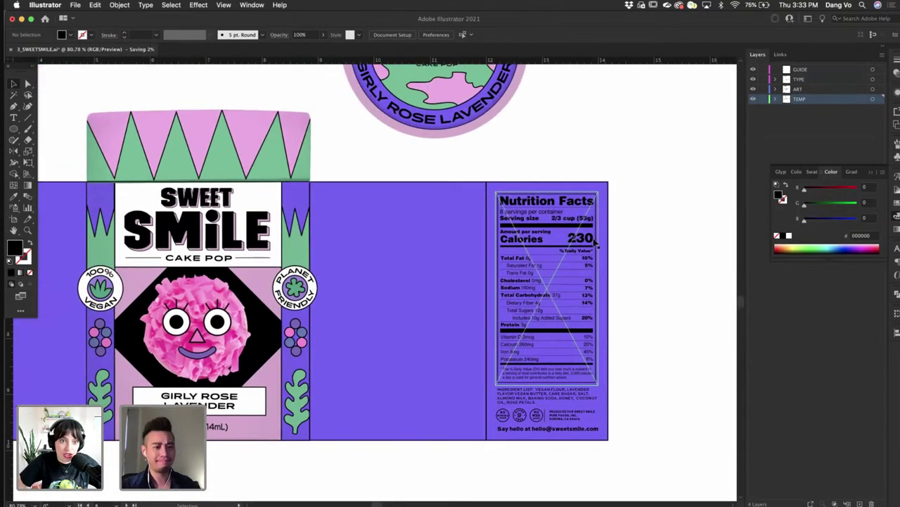
scroll(301, 433, "down", 5)
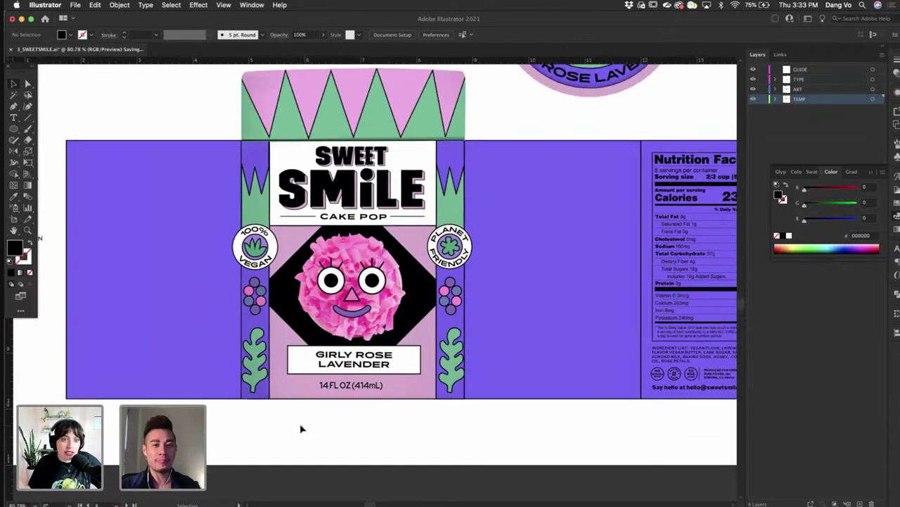
scroll(275, 337, "left", 4)
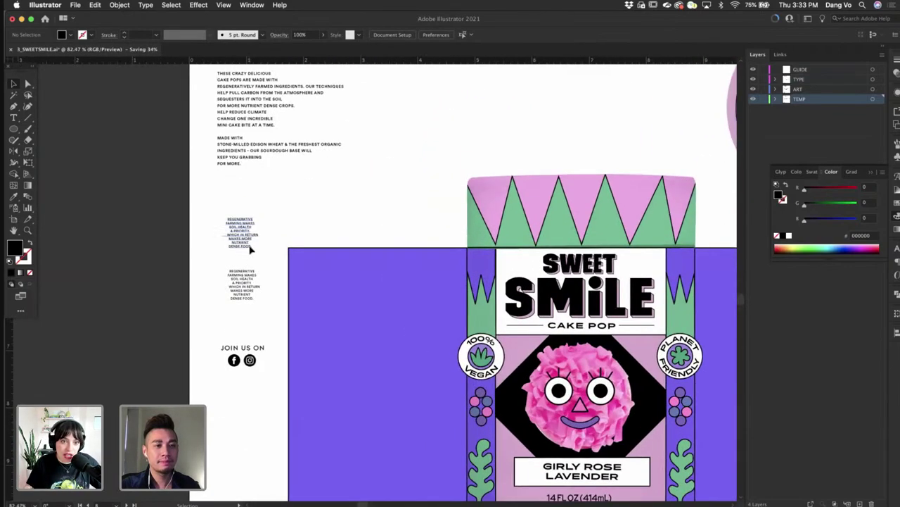
scroll(249, 257, "up", 4)
left_click(251, 127)
scroll(251, 124, "down", 2)
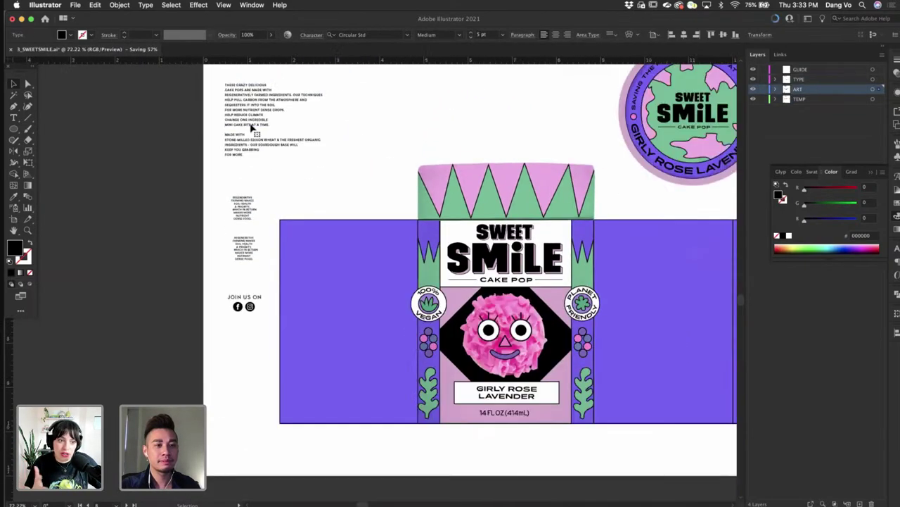
left_click_drag(251, 121, 609, 335)
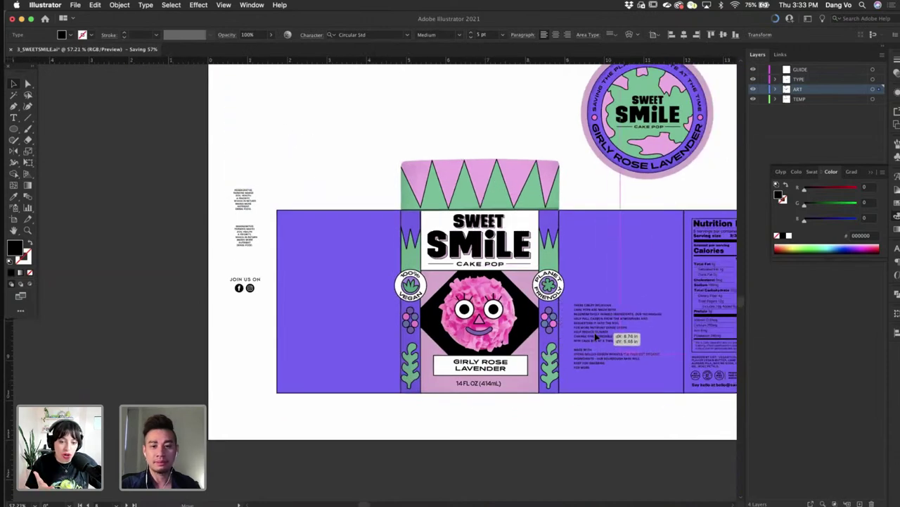
- Center-align all the text in the moved copy block
scroll(605, 337, "right", 3)
scroll(593, 338, "up", 1)
scroll(458, 285, "up", 4)
double_click(454, 299)
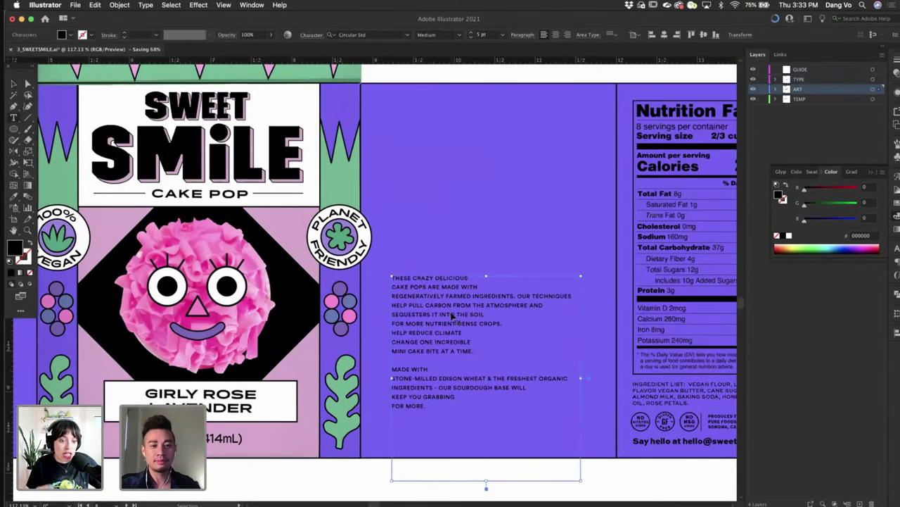
key("ctrl+a")
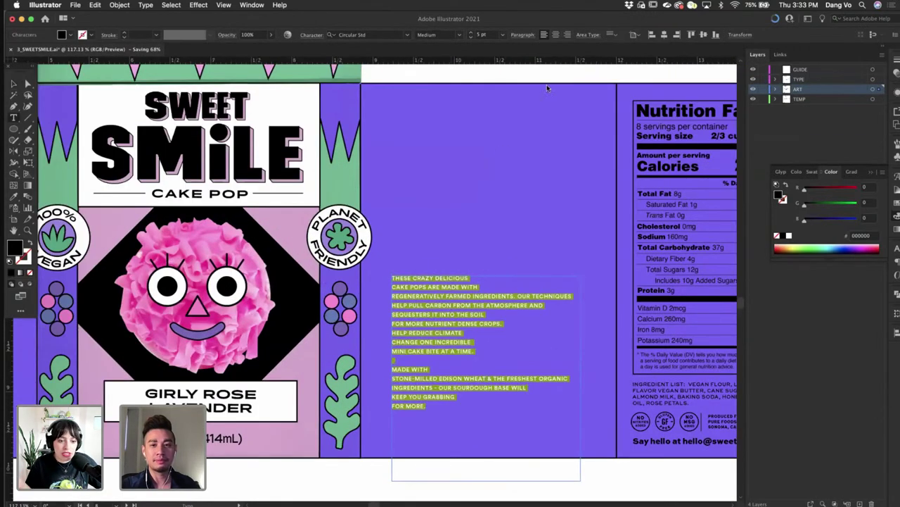
left_click(556, 35)
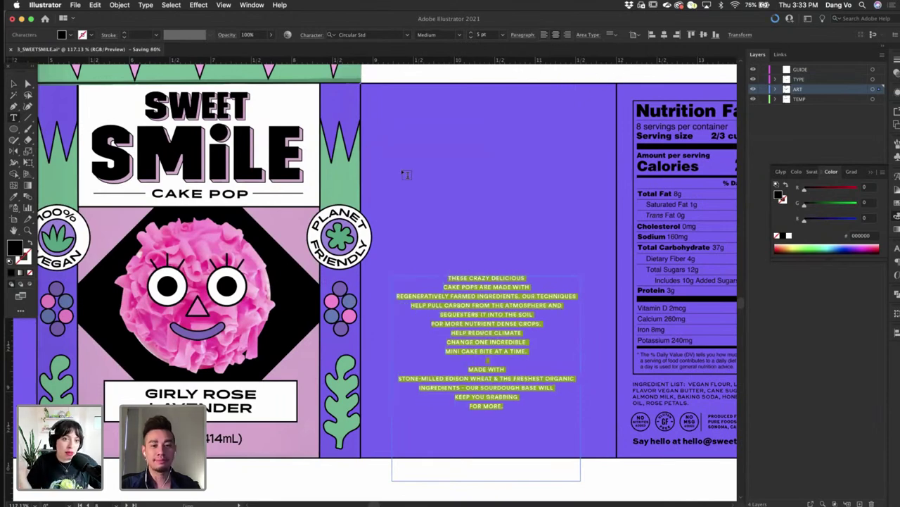
- Try the copy block at a 10 pt font size
left_click(483, 35)
type("10")
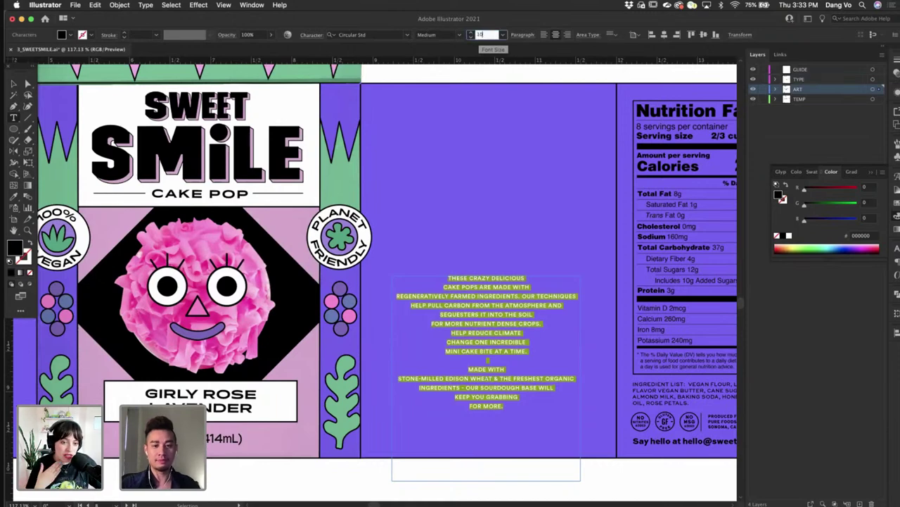
key("Return")
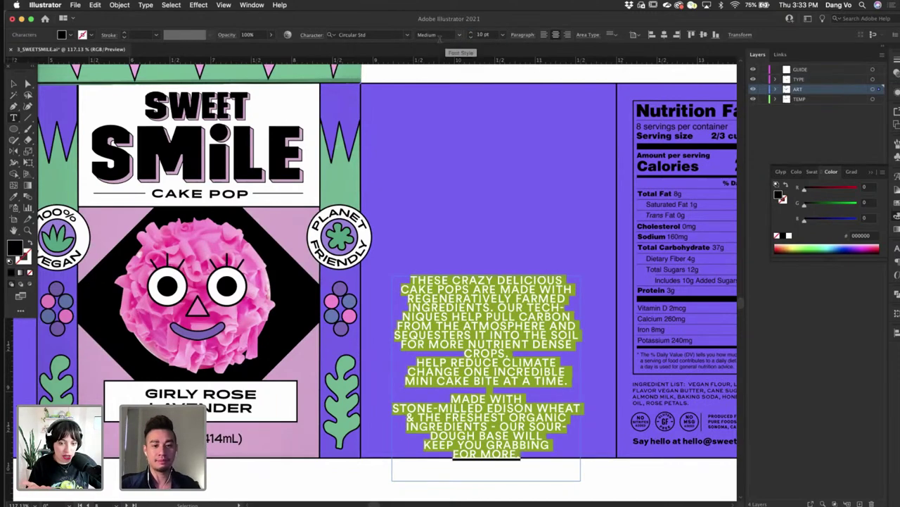
- Loosen the copy block's line spacing and set its font size to 8 pt
key("alt+Down")
left_click_drag(492, 34, 400, 34)
type("8")
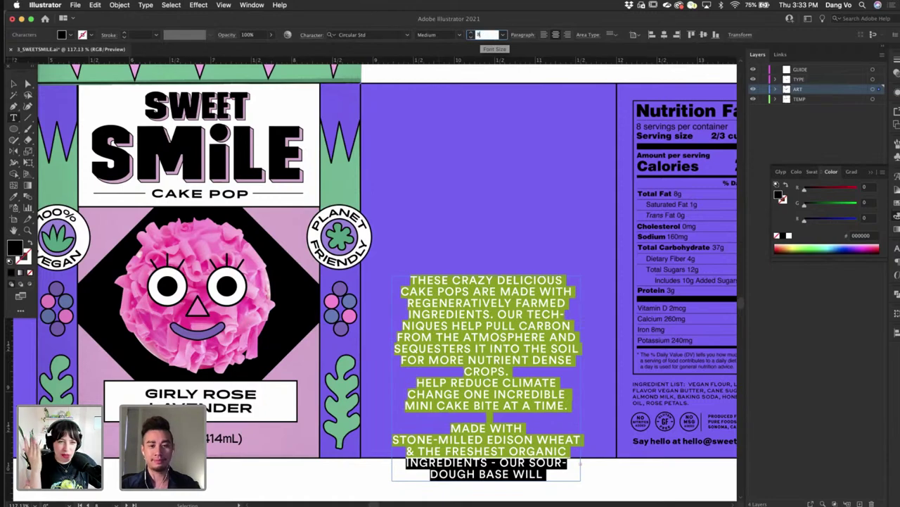
key("Return")
- Remove the line break before "CAKE POPS" in the copy's opening sentence
scroll(458, 211, "down", 2)
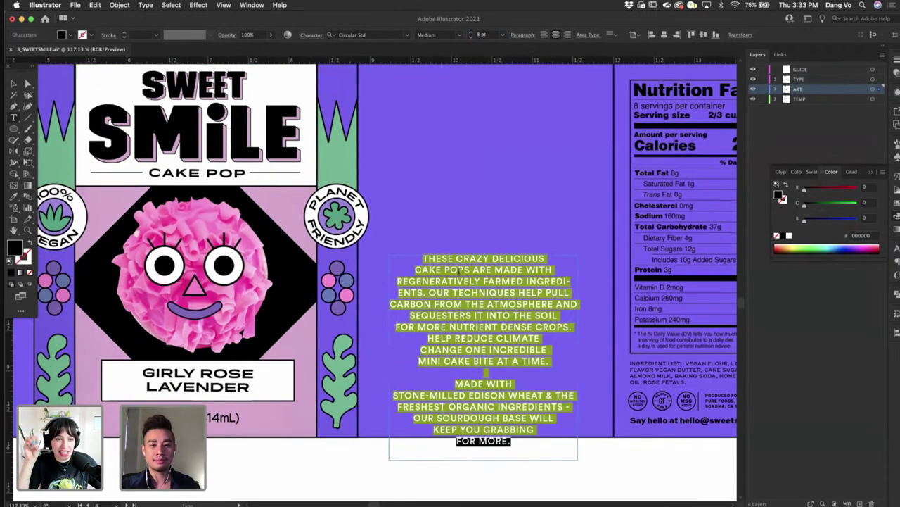
left_click(416, 259)
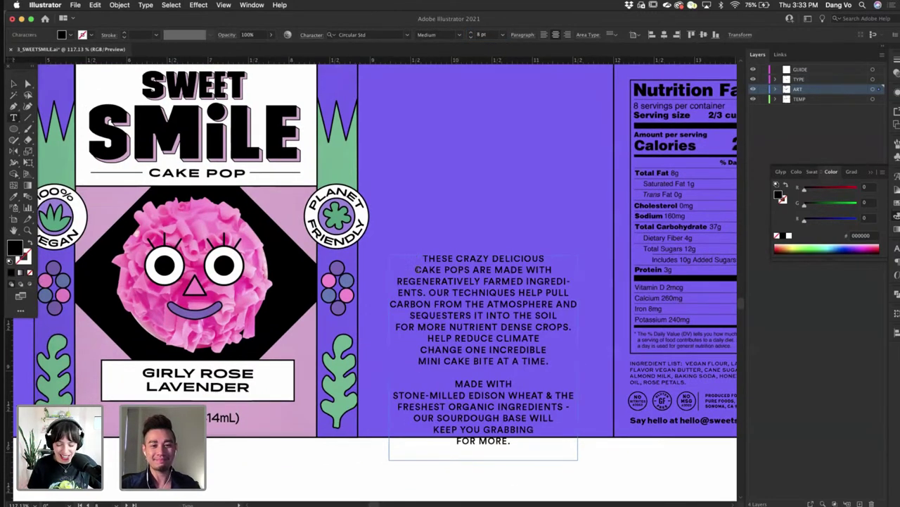
key("BackSpace")
- Widen the copy's text frame to nearly the purple panel's width and shift it up, centered between the panel edges
left_click(12, 83)
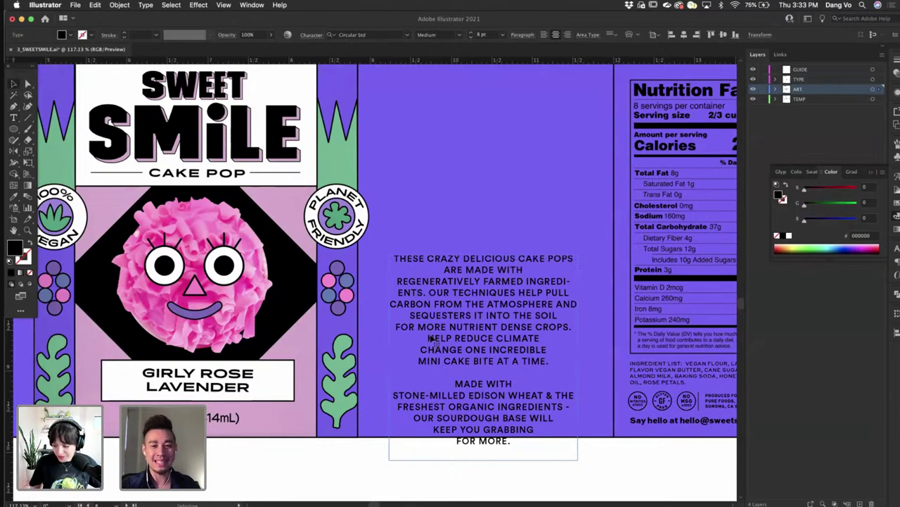
left_click_drag(577, 361, 624, 361)
left_click_drag(541, 339, 531, 326)
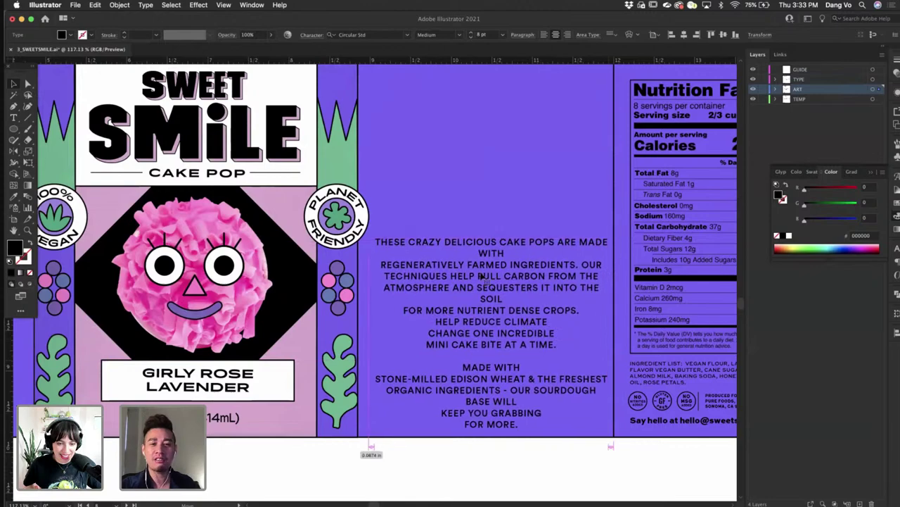
- Remove the line break before "REGENERATIVELY" so the phrase continues directly after "WITH"
scroll(445, 249, "up", 3)
left_click(370, 275)
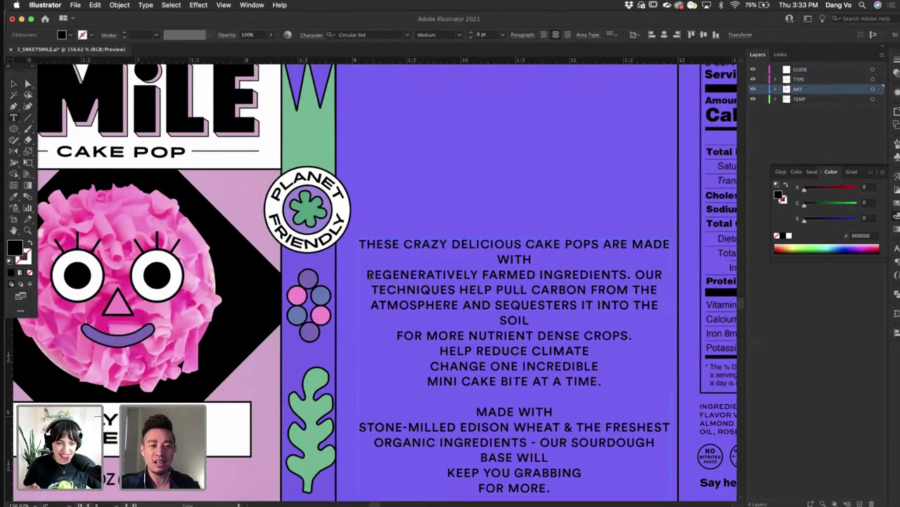
left_click(367, 275)
key("BackSpace")
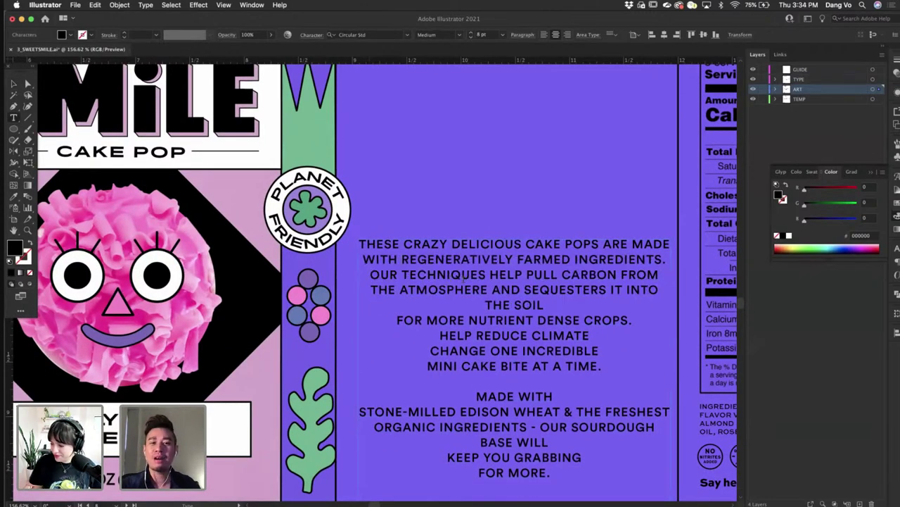
- Examine the copy block's size and placement against the whole wraparound label and the remaining loose text
scroll(542, 266, "right", 2)
key("super+0")
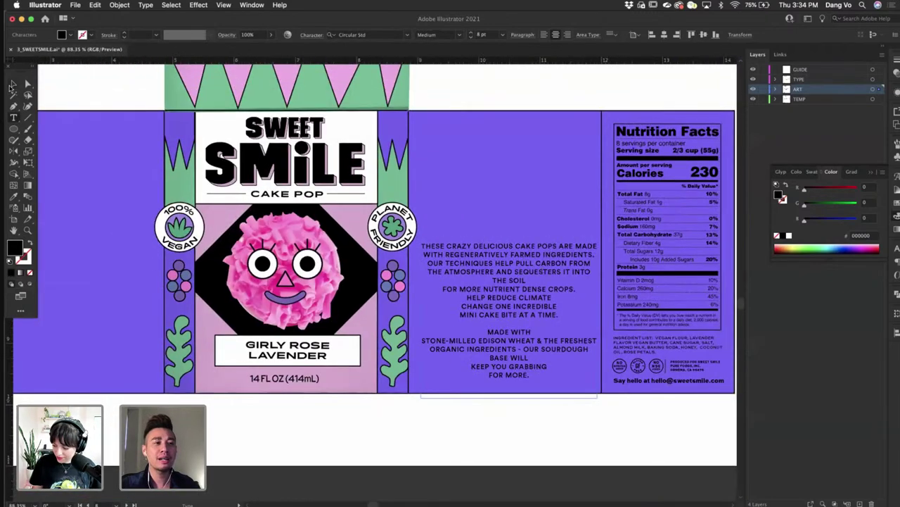
left_click(12, 84)
scroll(347, 406, "down", 2)
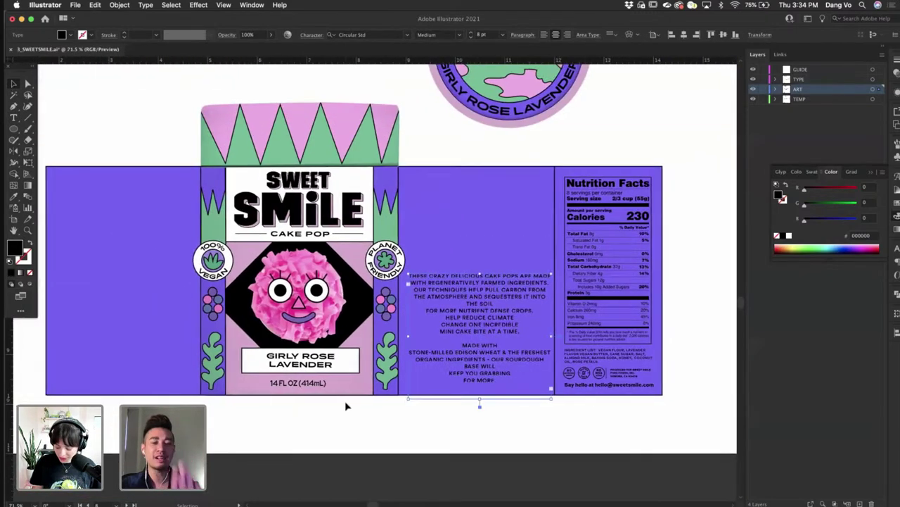
scroll(345, 406, "left", 3)
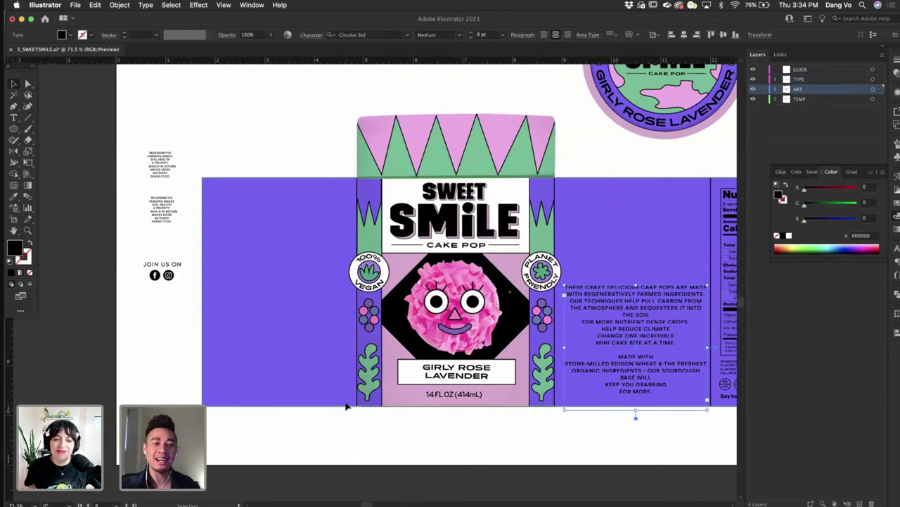
scroll(345, 404, "right", 1)
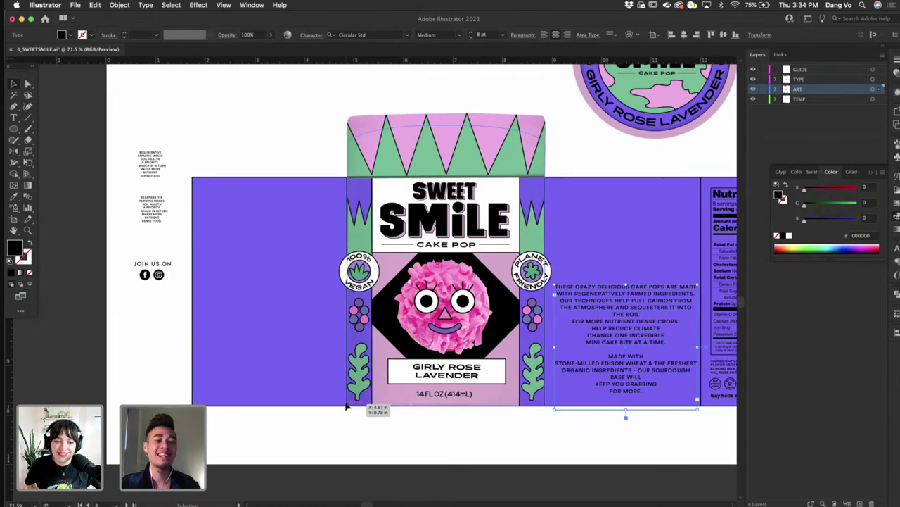
scroll(346, 402, "right", 6)
scroll(345, 402, "down", 3)
- Join "FOR MORE NUTRIENT DENSE CROPS." to "THE SOIL" on one line, with a space between them
scroll(470, 329, "up", 8)
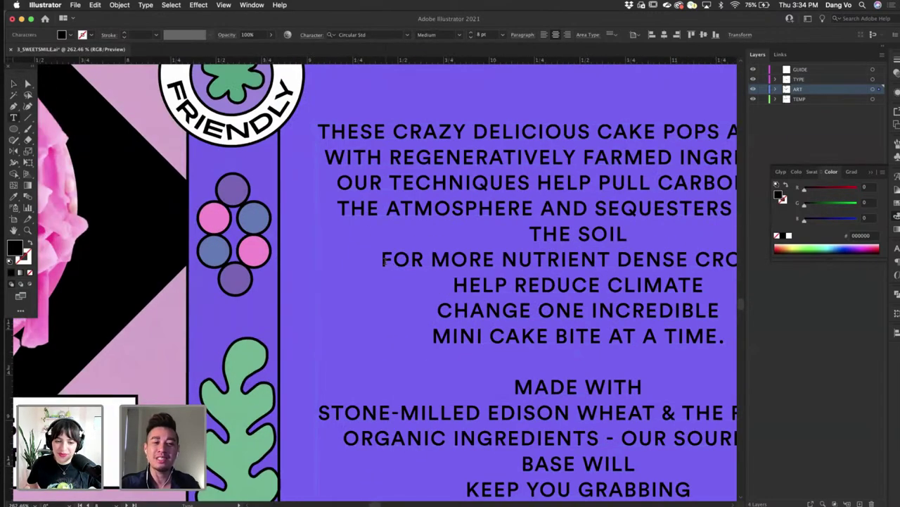
key("BackSpace")
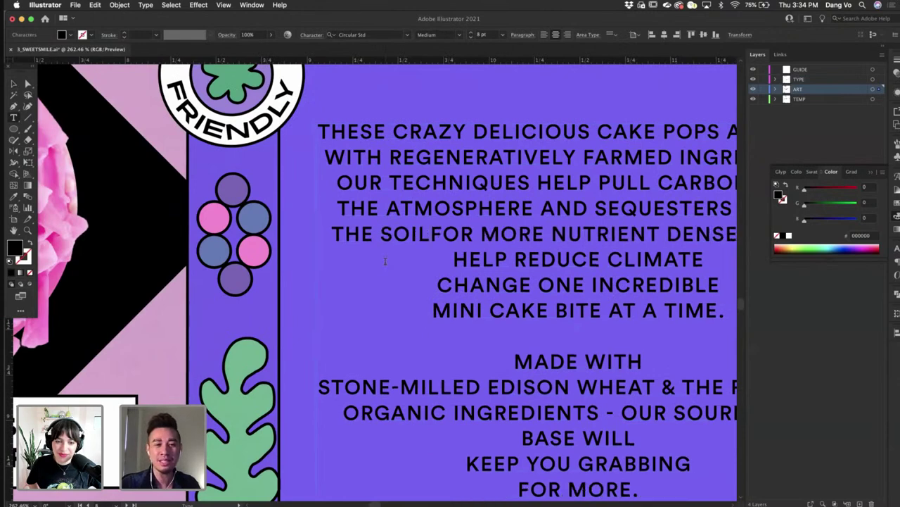
scroll(380, 258, "right", 4)
scroll(380, 258, "down", 1)
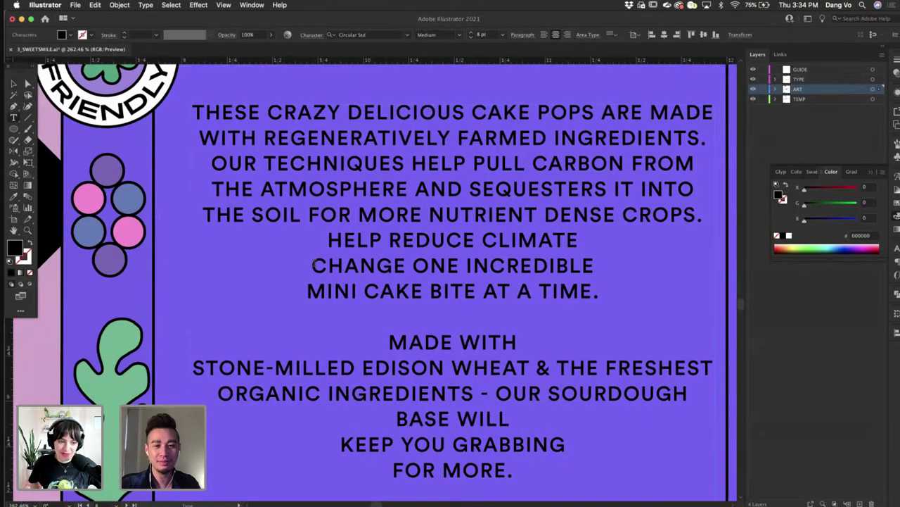
- Rewrap the "HELP REDUCE CLIMATE CHANGE" sentence onto two lines by removing its old breaks and breaking before "INCREDIBLE"
left_click(314, 266)
key("BackSpace")
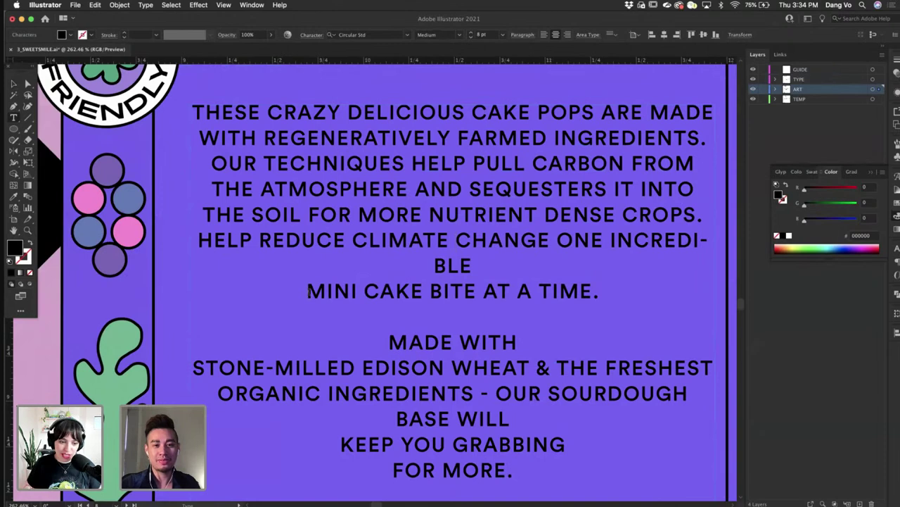
left_click(309, 291)
key("BackSpace")
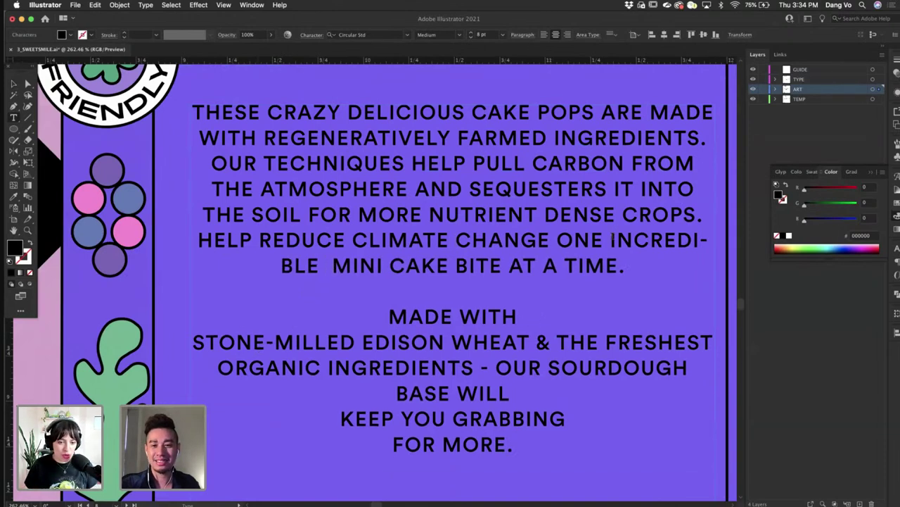
left_click(611, 237)
key("BackSpace")
key("Return")
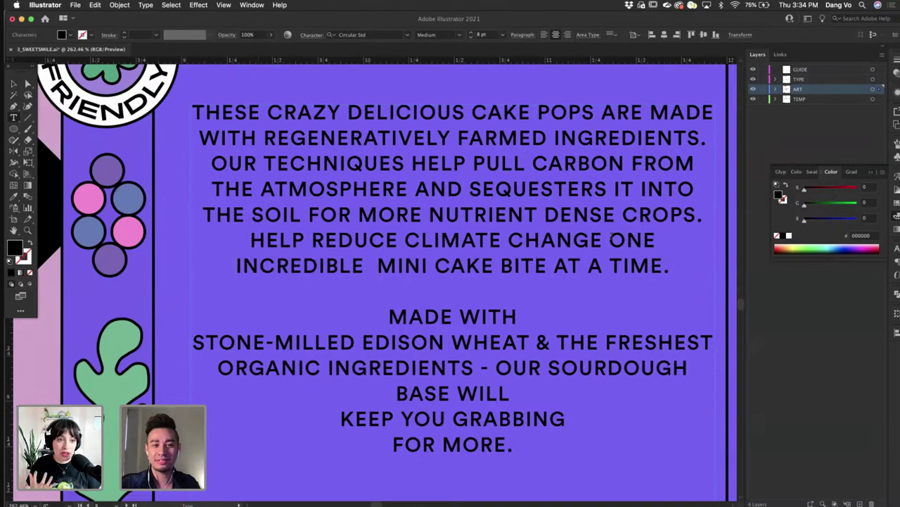
- Remove the line breaks before "STONE-MILLED" and "KEEP YOU GRABBING" in the second paragraph
left_click(198, 343)
key("BackSpace")
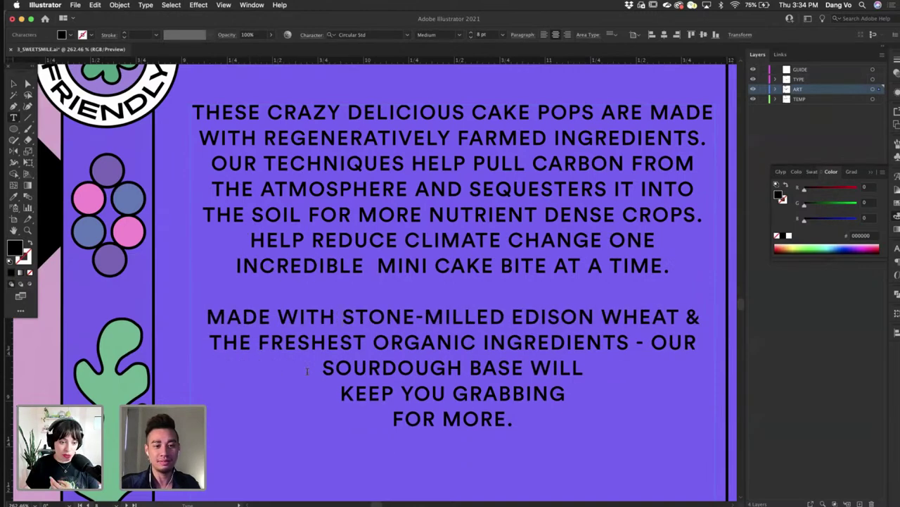
left_click(340, 394)
key("BackSpace")
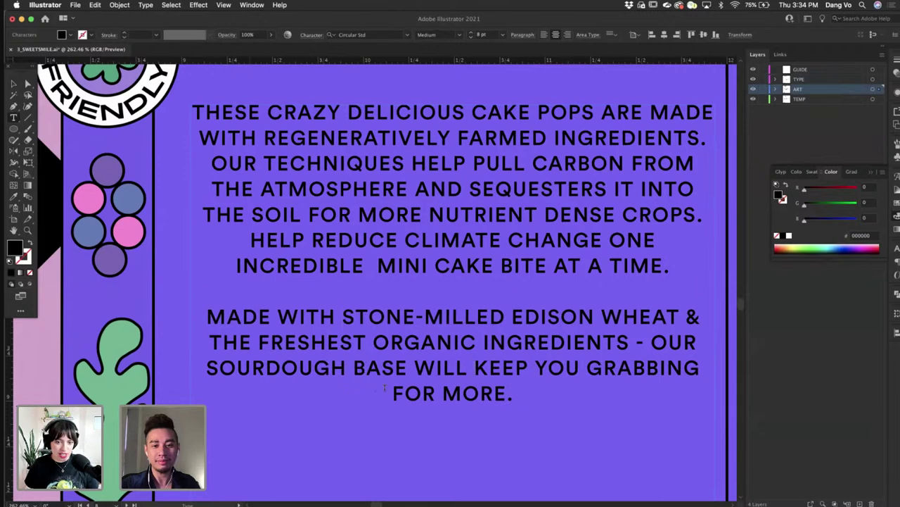
- Break the last sentence before "GRABBING" and join "FOR MORE." onto that line, finishing the text edit
left_click(586, 371)
key("BackSpace")
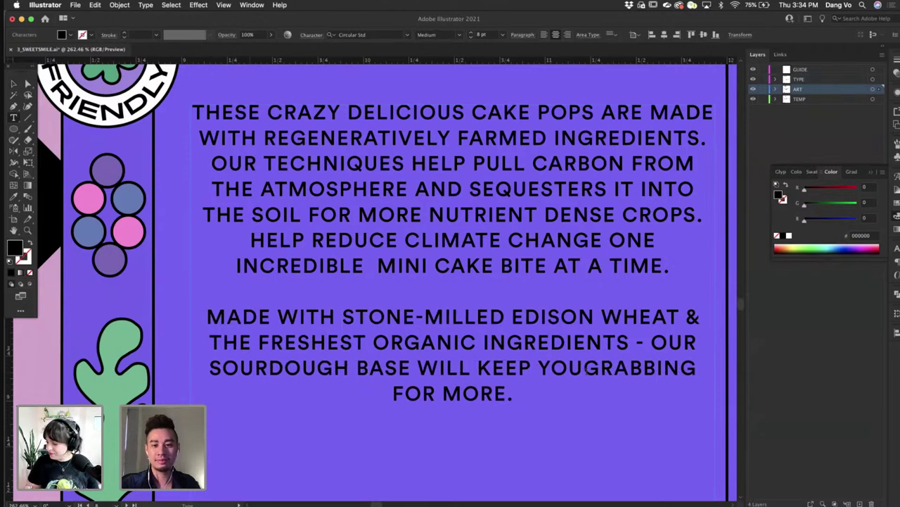
key("Return")
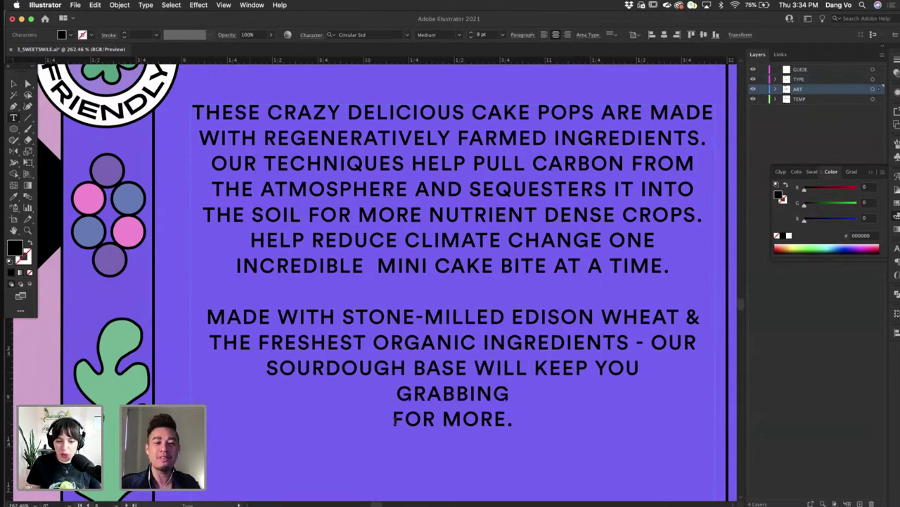
left_click(394, 418)
key("BackSpace")
key("Escape")
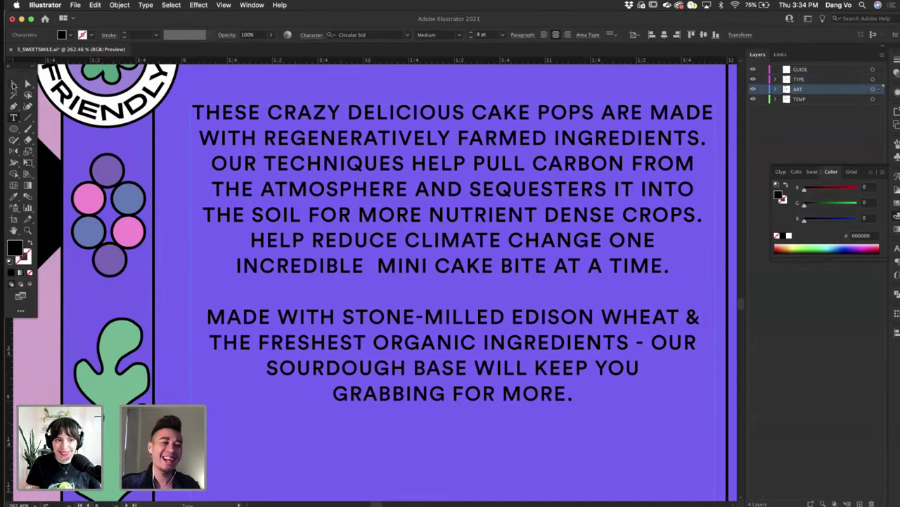
scroll(340, 242, "down", 2)
scroll(340, 243, "down", 2)
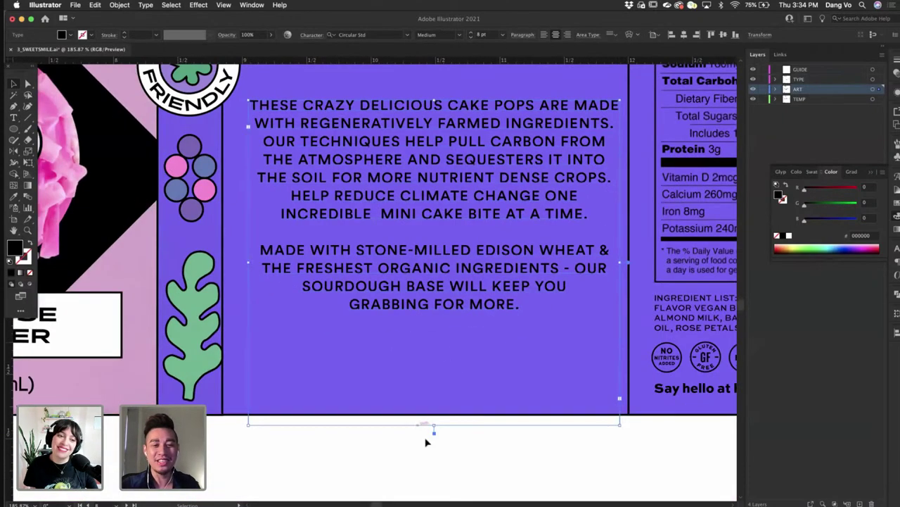
- Shorten the story copy's text frame and reposition it centred in the lower part of the purple panel beside the nutrition facts
left_click_drag(434, 427, 453, 391)
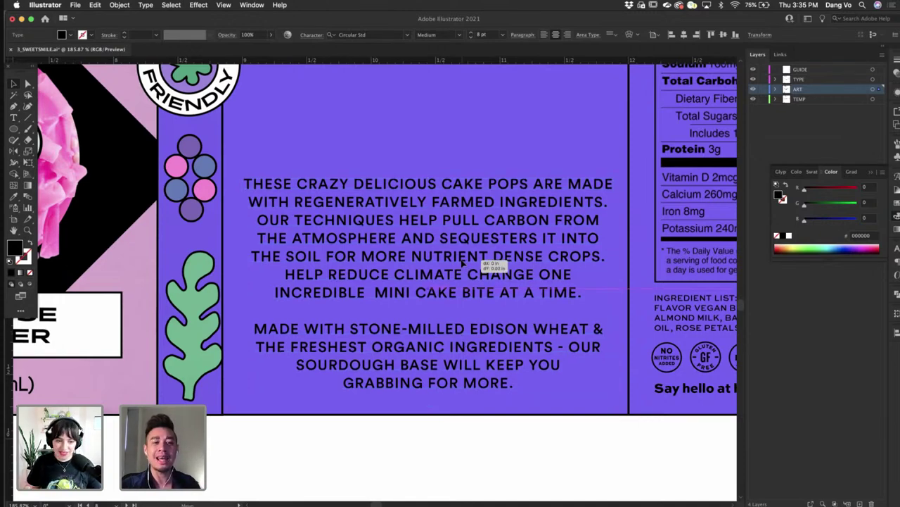
left_click_drag(463, 261, 463, 263)
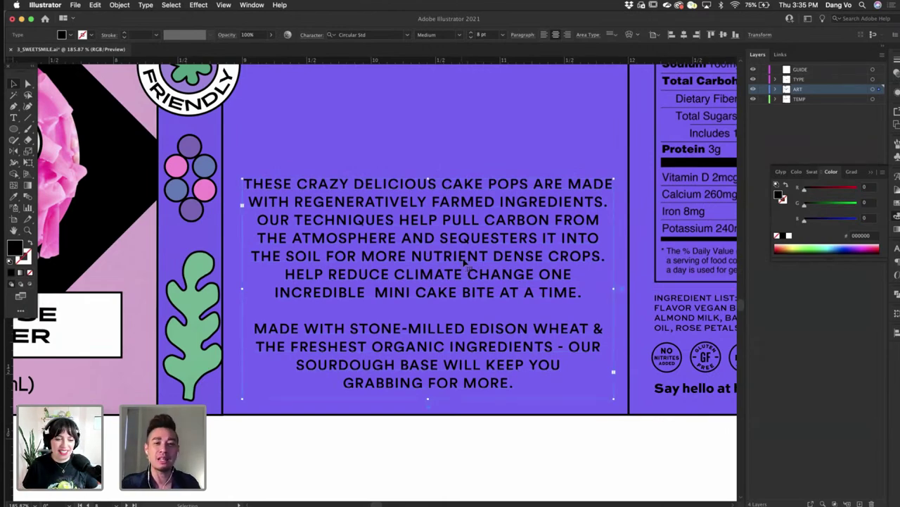
left_click_drag(466, 263, 466, 261)
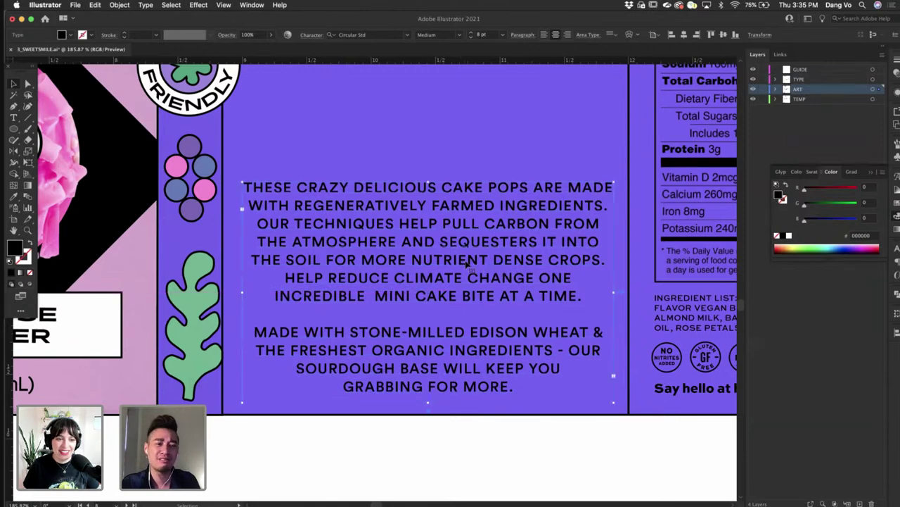
key("Left")
key("Left")
left_click(509, 485)
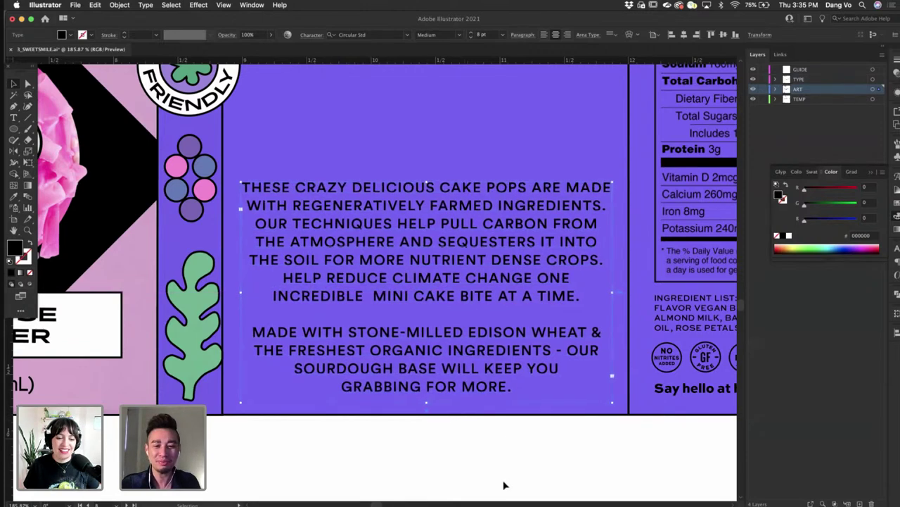
scroll(504, 484, "down", 2)
scroll(504, 484, "up", 3)
scroll(504, 484, "right", 3)
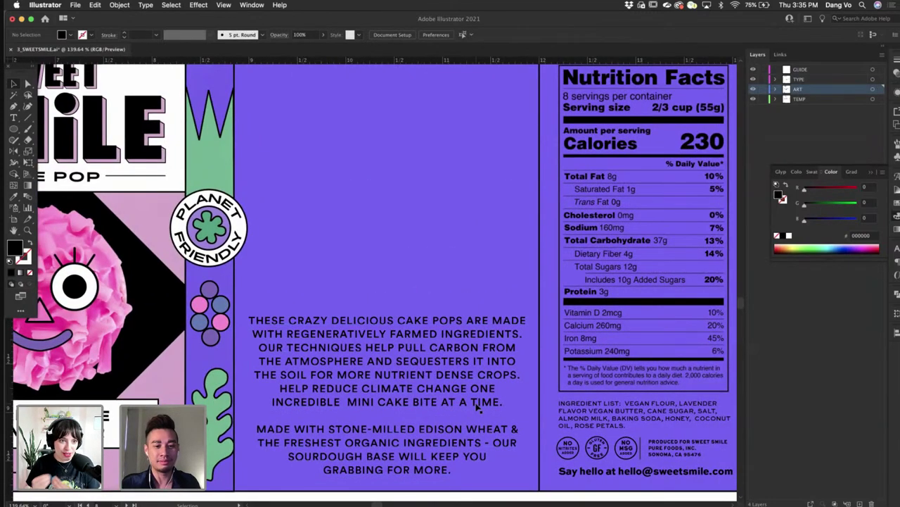
left_click_drag(471, 394, 471, 392)
scroll(458, 440, "down", 4)
scroll(452, 457, "up", 1)
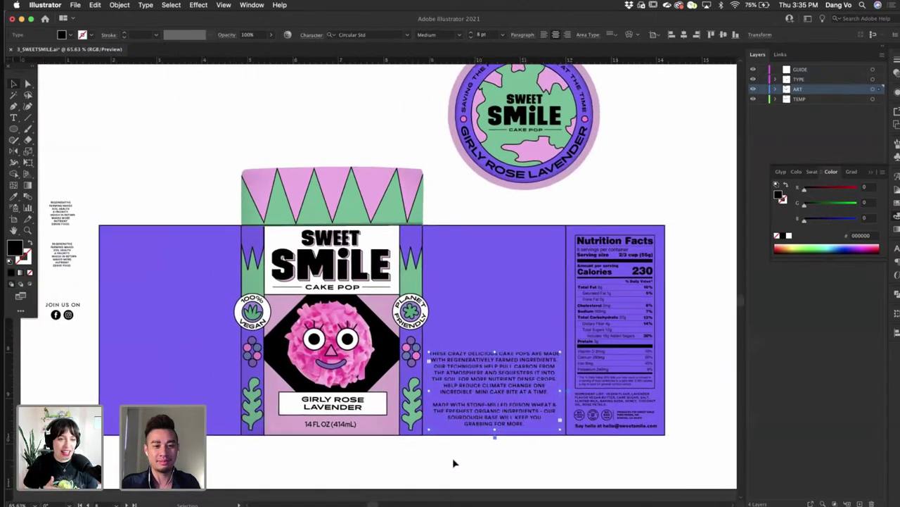
left_click_drag(494, 351, 494, 325)
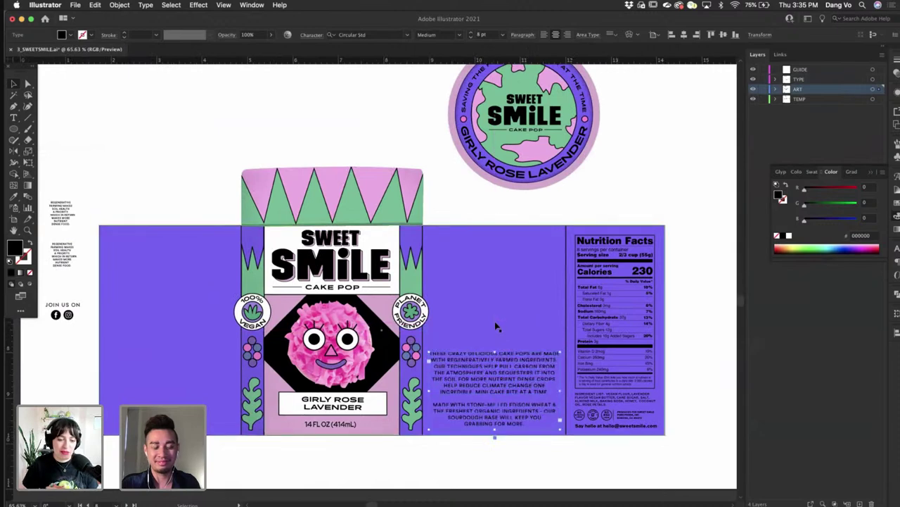
scroll(510, 313, "right", 1)
- Move the two "REGENERATIVE FARMING" text blocks from outside the label onto the blank purple panel at its left end
scroll(142, 176, "left", 6)
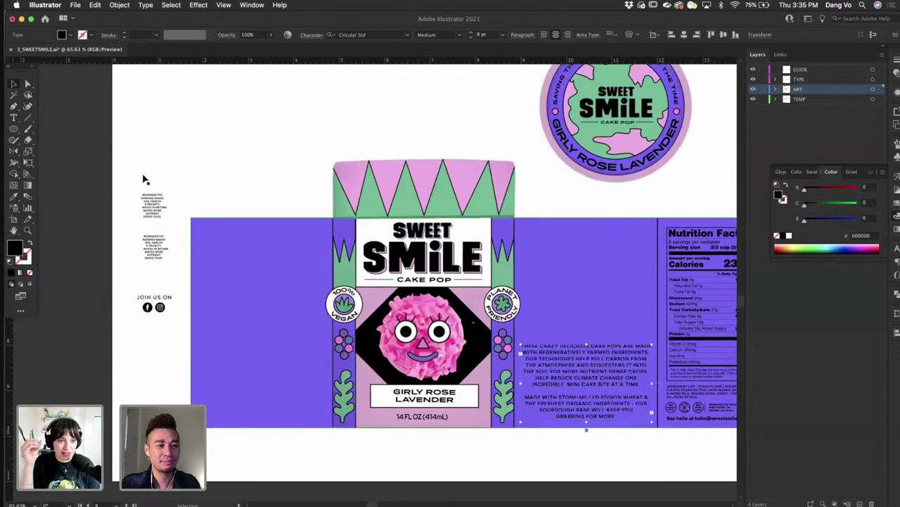
scroll(264, 232, "up", 4)
left_click(263, 197)
left_click(283, 281, "shift")
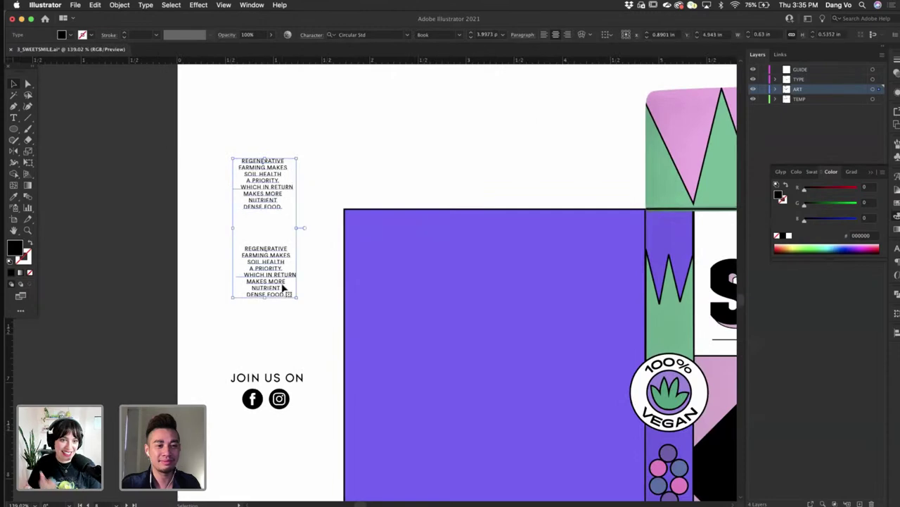
left_click_drag(264, 284, 492, 441)
left_click(257, 267)
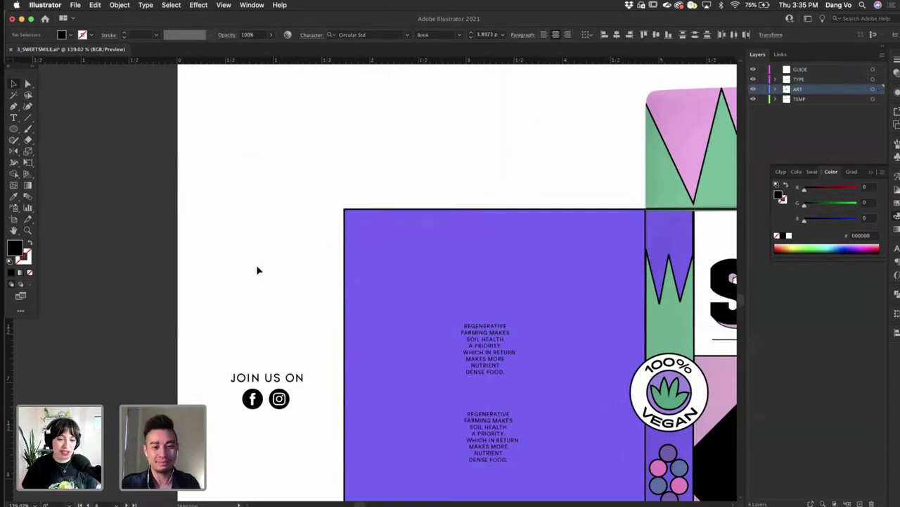
- Move the "JOIN US ON" group with its social icons from beside the label to just below the story panel
scroll(257, 268, "down", 3)
left_click(251, 344)
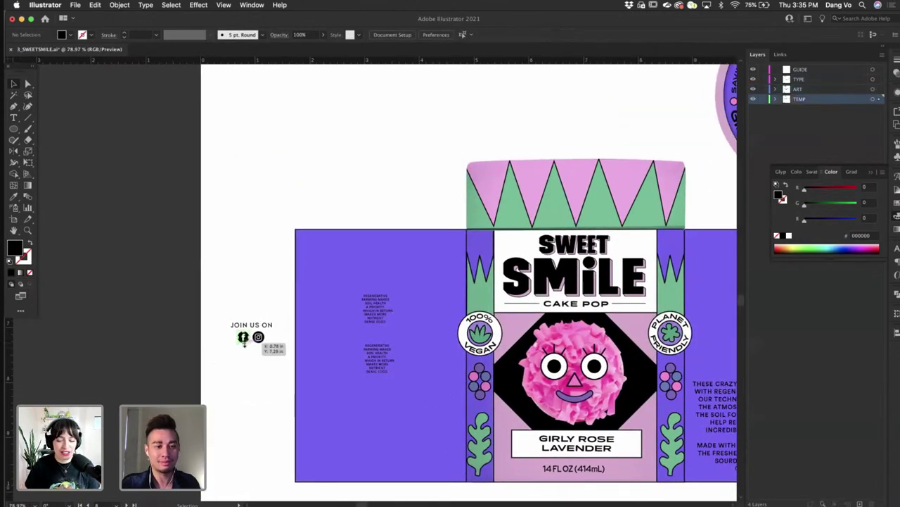
scroll(204, 307, "right", 2)
left_click_drag(191, 300, 250, 337)
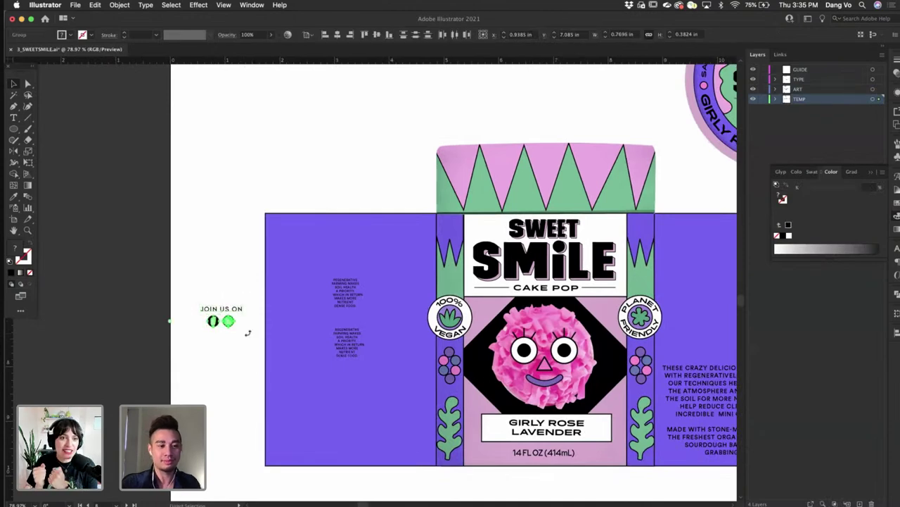
scroll(249, 338, "right", 2)
scroll(249, 338, "down", 1)
left_click_drag(162, 276, 631, 442)
- Raise the story copy within its purple panel to leave room for the social group beneath it
scroll(631, 442, "right", 3)
scroll(553, 345, "up", 4)
left_click(558, 352)
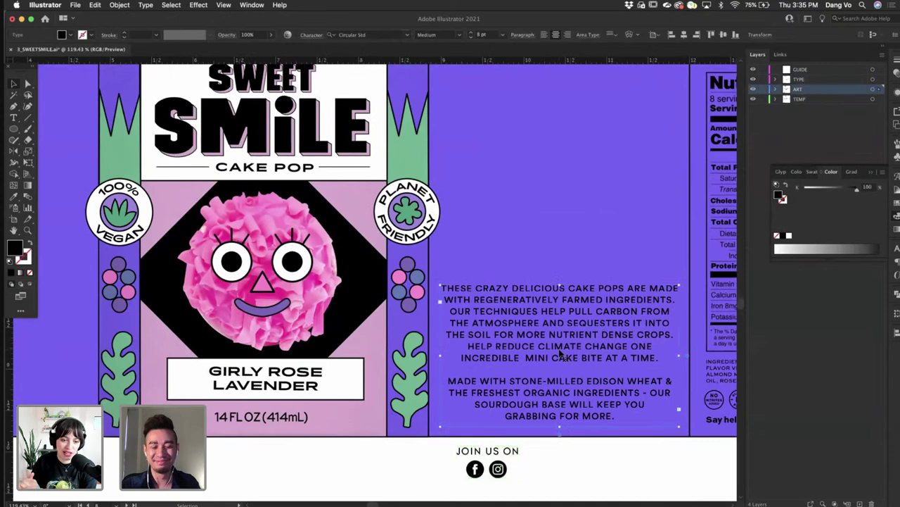
scroll(559, 352, "right", 3)
left_click_drag(528, 325, 528, 302)
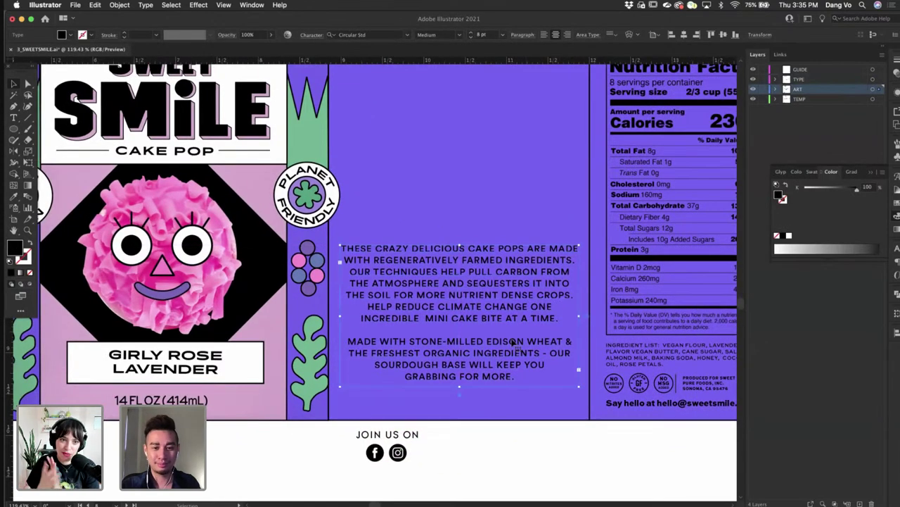
left_click_drag(512, 336, 517, 296)
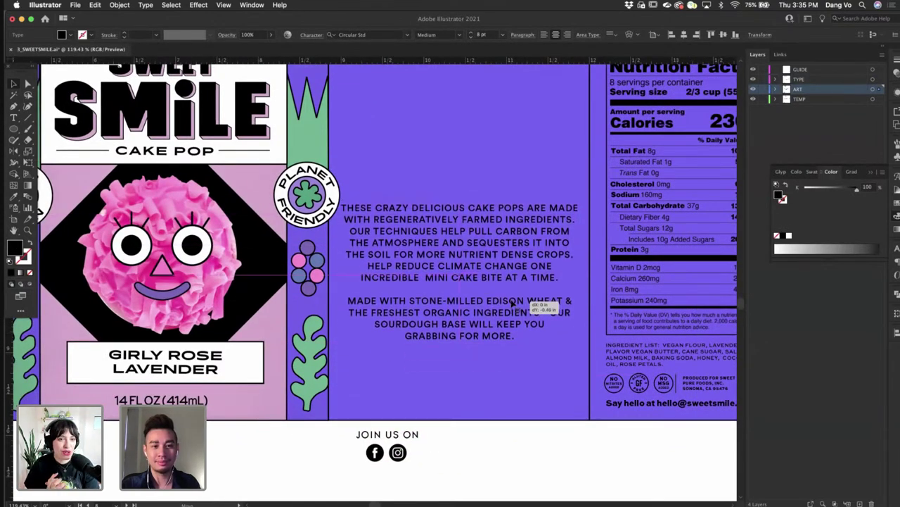
- Place the "JOIN US ON" group inside the purple panel, beneath the story copy
left_click_drag(412, 439, 478, 383)
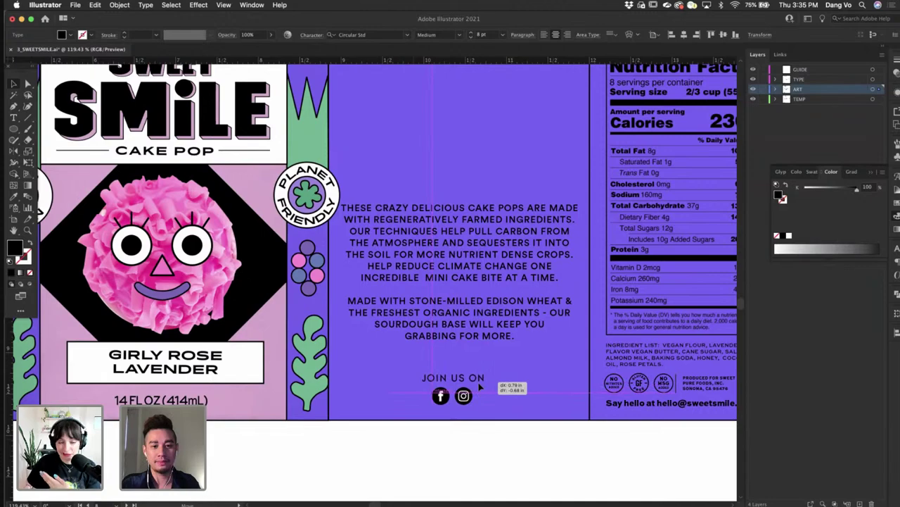
left_click_drag(479, 384, 480, 385)
left_click(475, 458)
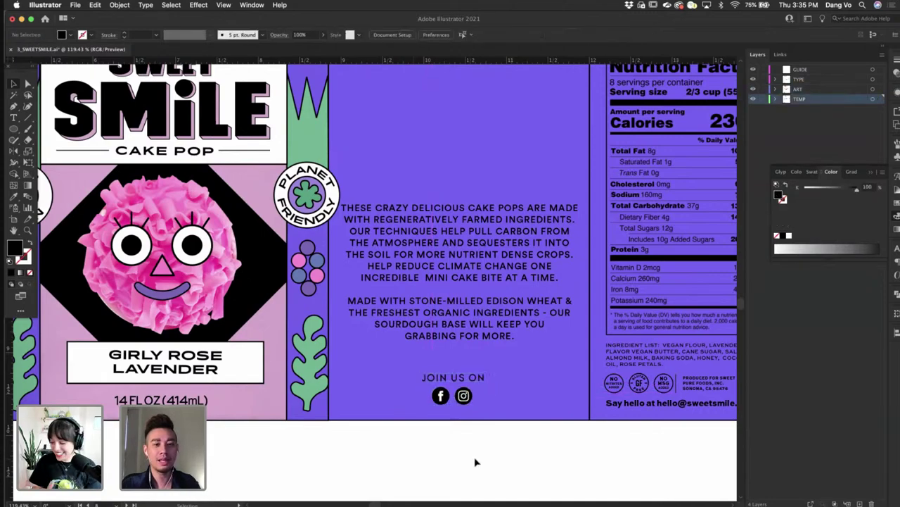
- Isolate the social group and open its "JOIN US ON" text for editing
scroll(422, 360, "down", 2)
scroll(422, 360, "right", 2)
left_click(427, 358)
scroll(440, 355, "up", 3)
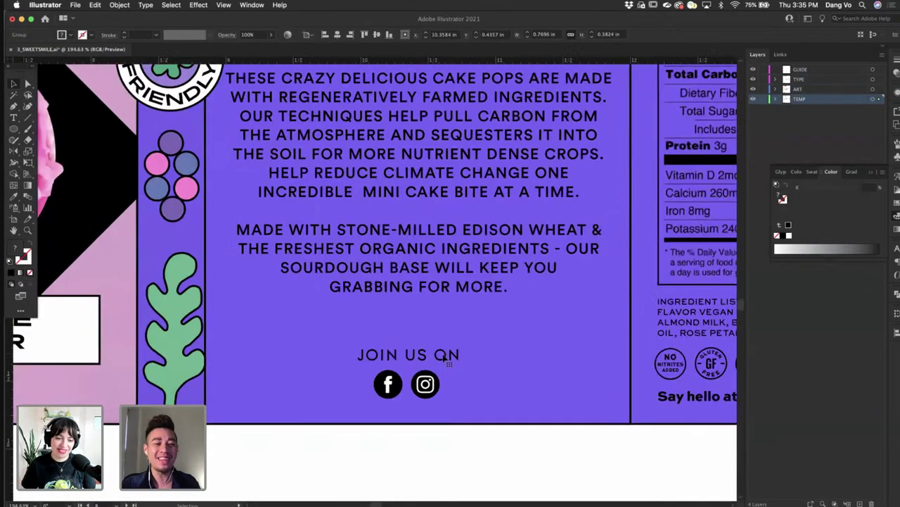
double_click(445, 359)
double_click(458, 357)
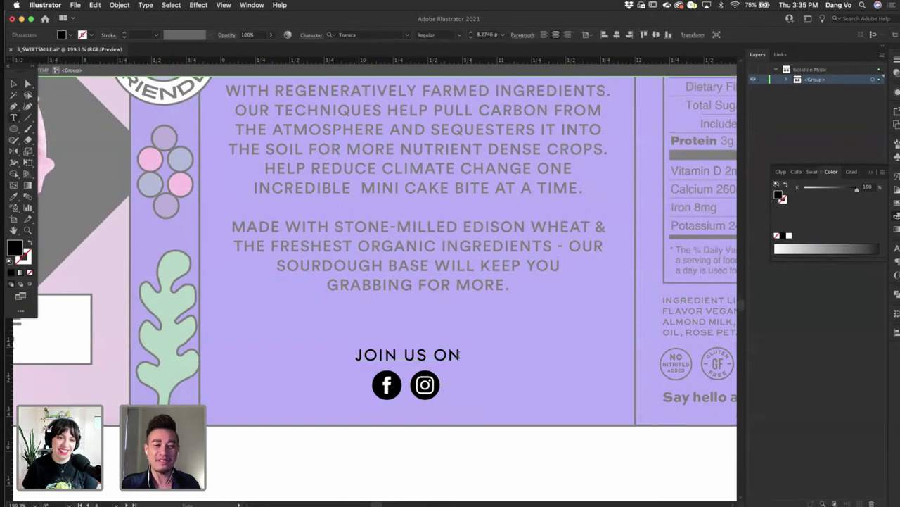
- Try Sweet Sans On Air Medium and Pano Regular as fonts for the "JOIN US ON" text
left_click_drag(461, 356, 349, 349)
left_click(367, 34)
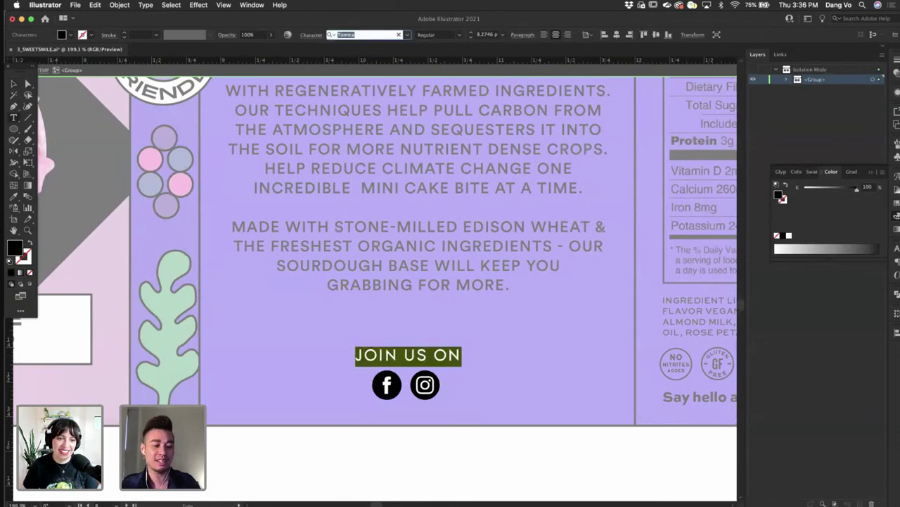
type("sw")
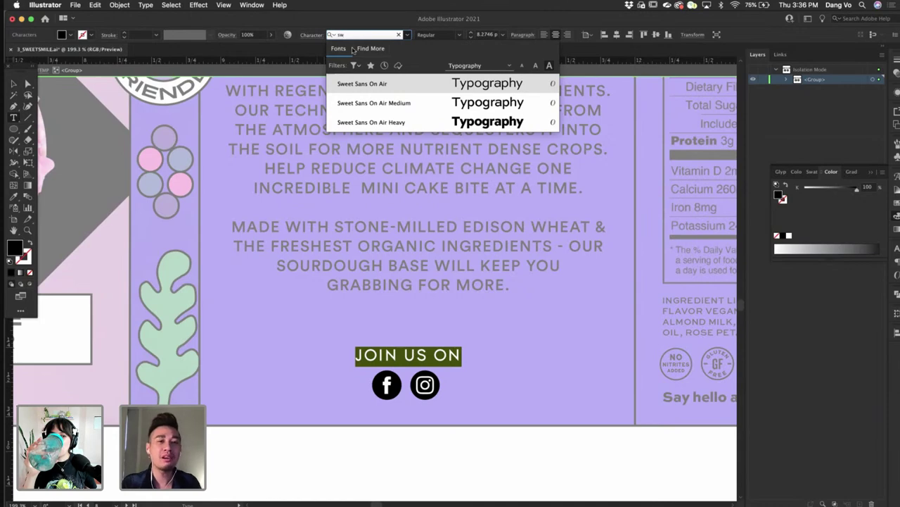
left_click(380, 104)
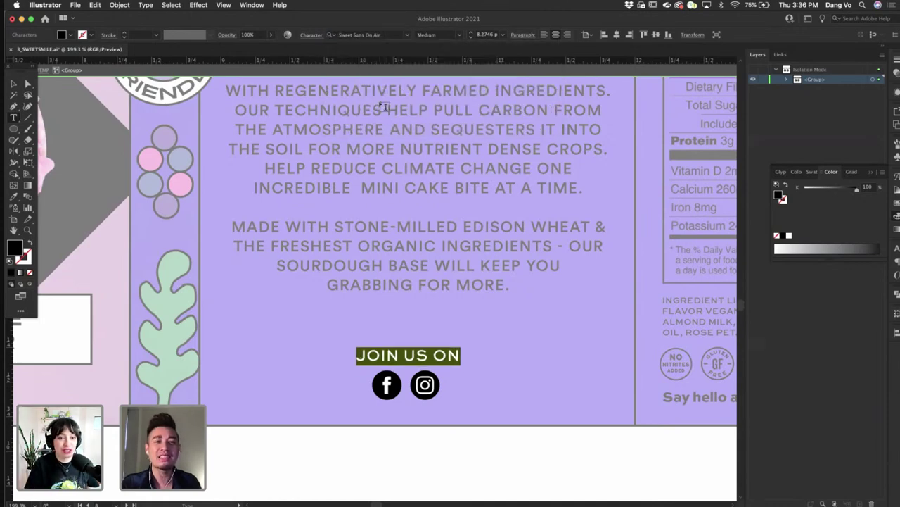
left_click(390, 34)
type("pano")
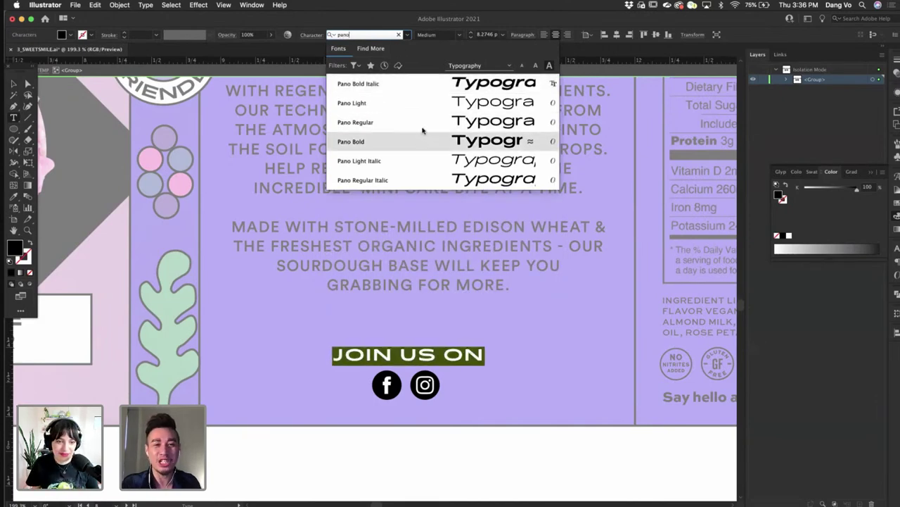
left_click(423, 123)
left_click(13, 85)
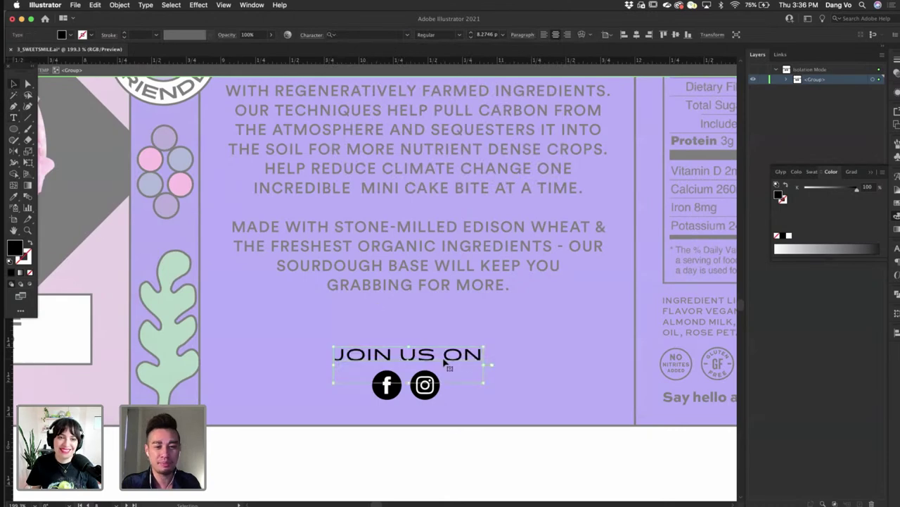
- Set "JOIN US ON" in Circular Std Book, scale it down to about 7.5 pt above the social icons, and leave isolation mode
left_click(379, 35)
type("circ")
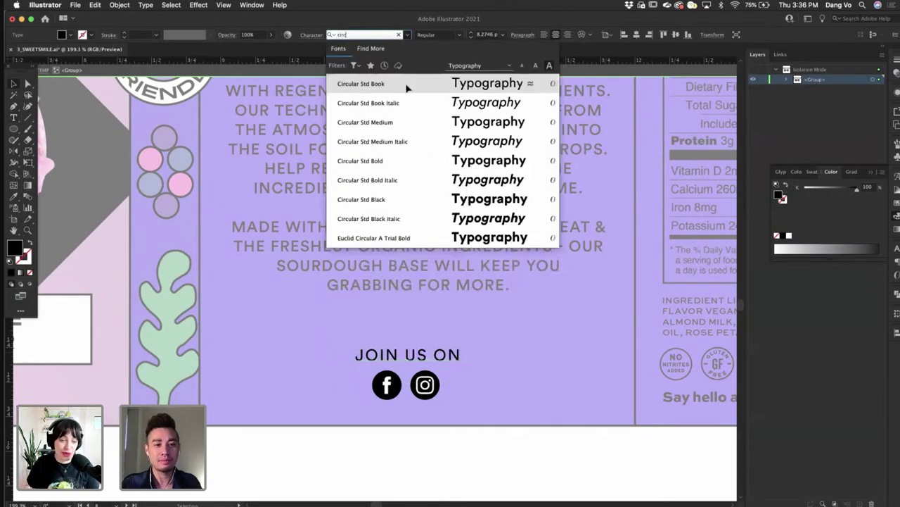
left_click(407, 86)
scroll(462, 350, "up", 3)
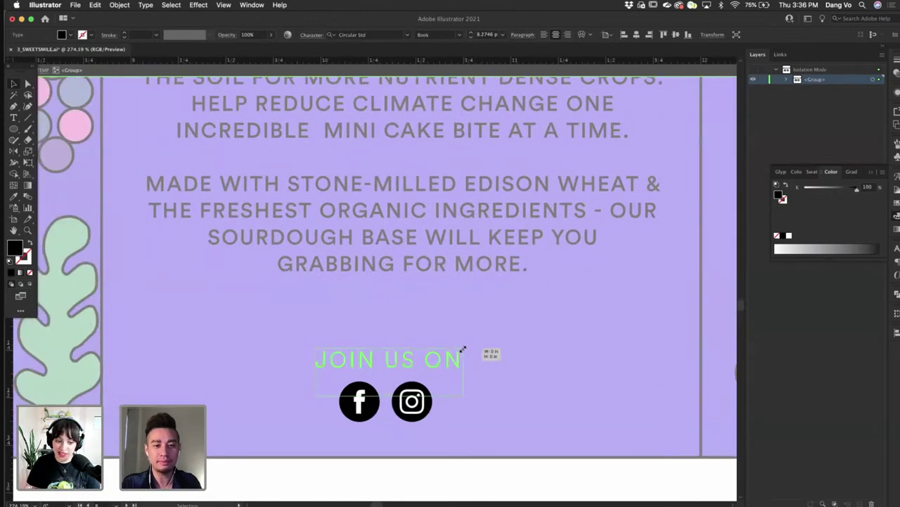
left_click_drag(463, 349, 442, 362)
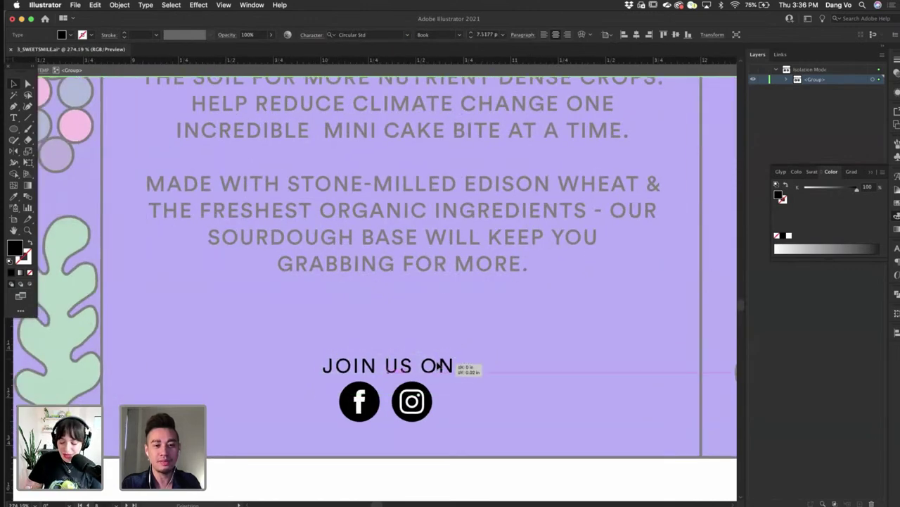
scroll(450, 364, "down", 3)
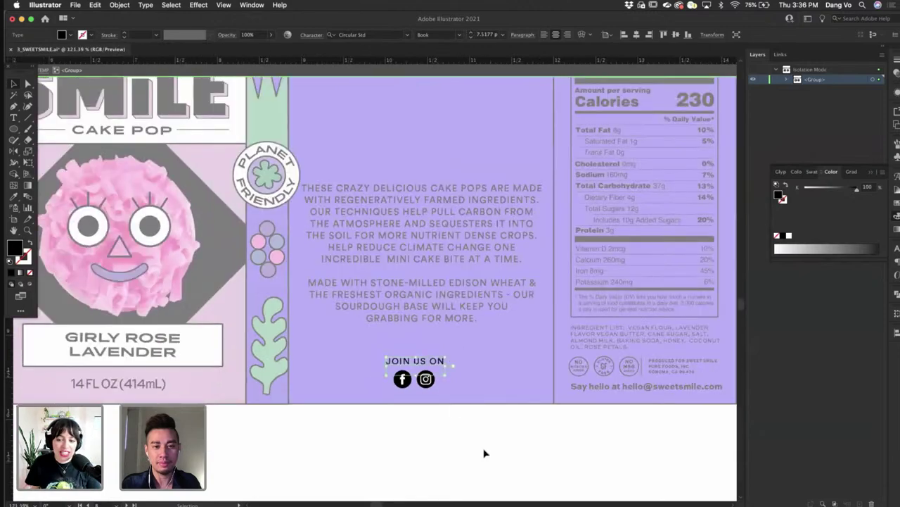
double_click(484, 453)
- Narrow the story copy's text frame slightly, recentre it over the social icons, and lengthen it to fit the last line
left_click(474, 317)
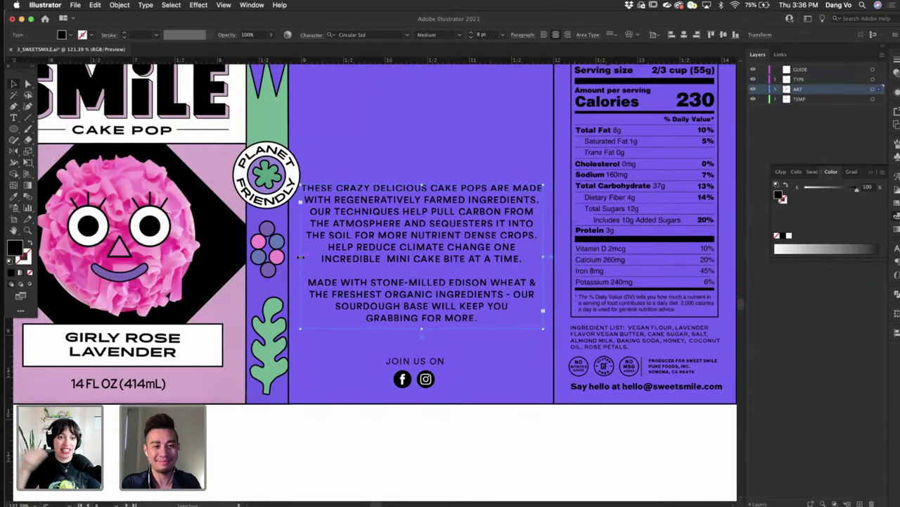
left_click_drag(302, 258, 308, 258)
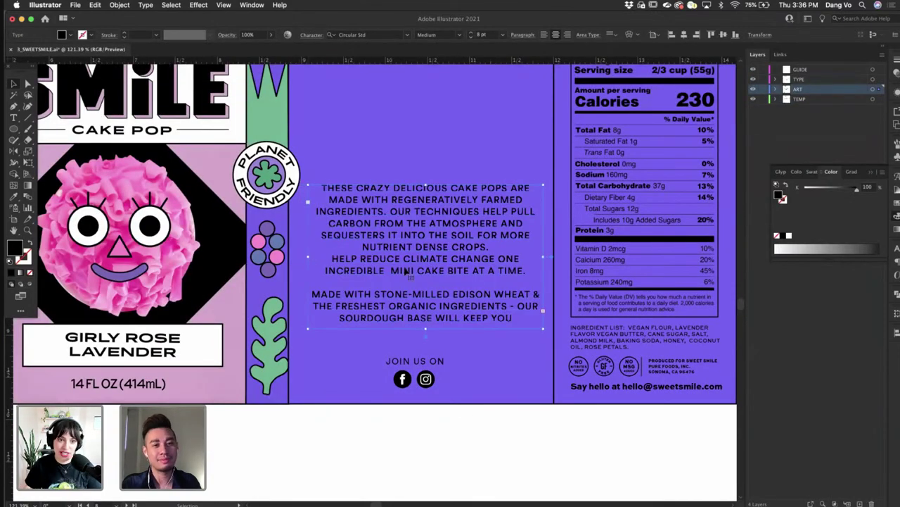
left_click_drag(406, 272, 402, 272)
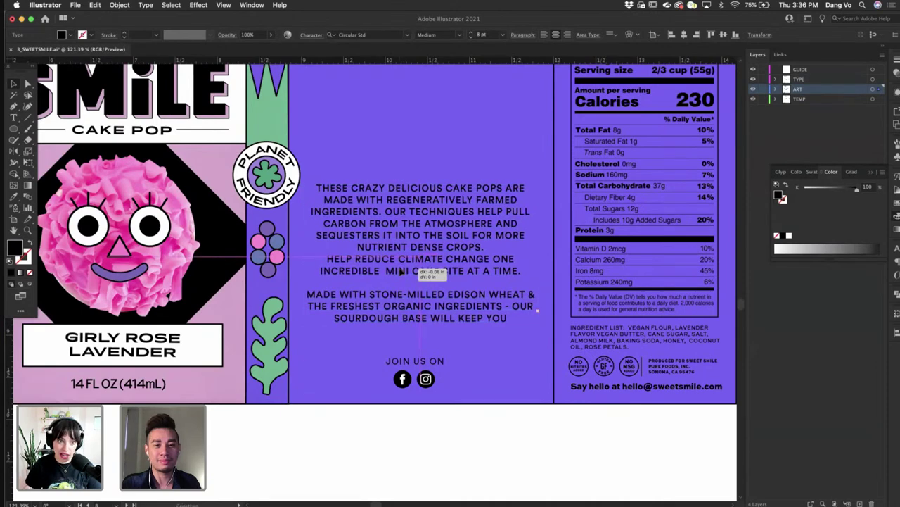
left_click_drag(401, 271, 403, 272)
left_click_drag(421, 328, 422, 345)
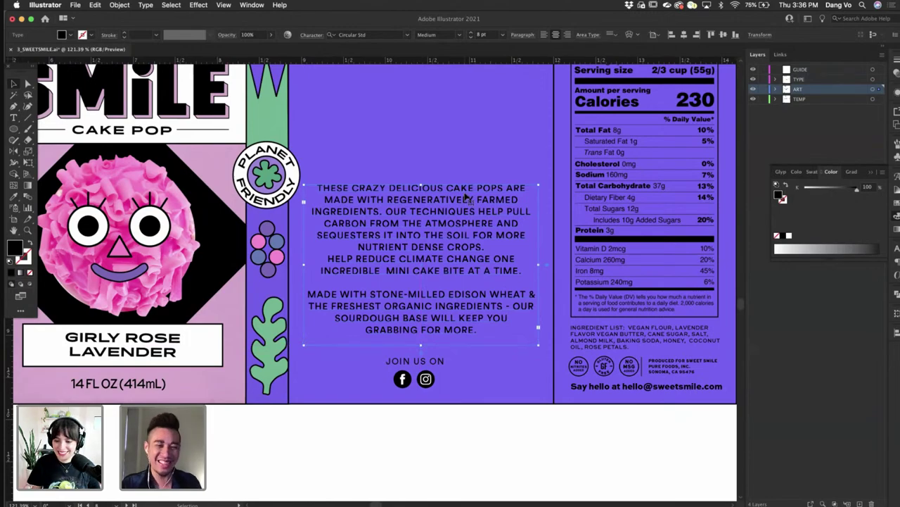
- Remove the line breaks before "HELP" and between "ONE" and "INCREDIBLE" in the story copy's first paragraph
scroll(467, 197, "down", 4)
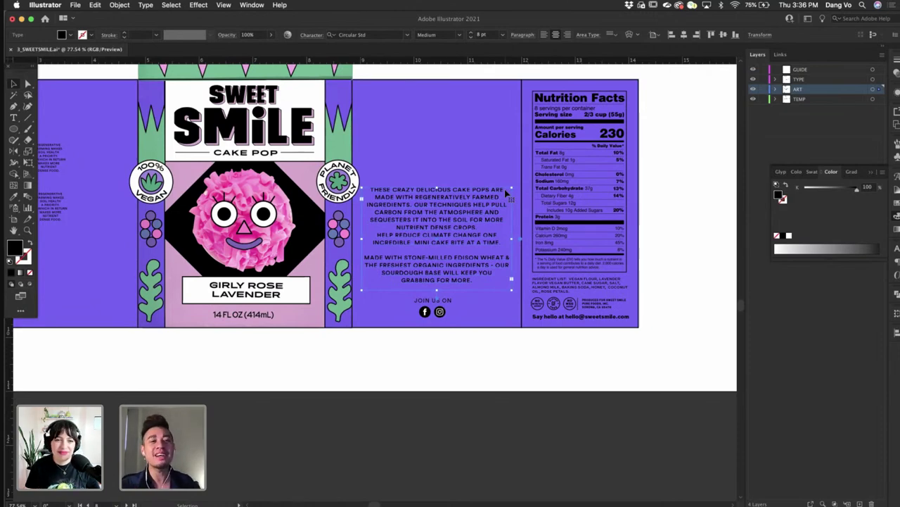
scroll(505, 194, "left", 3)
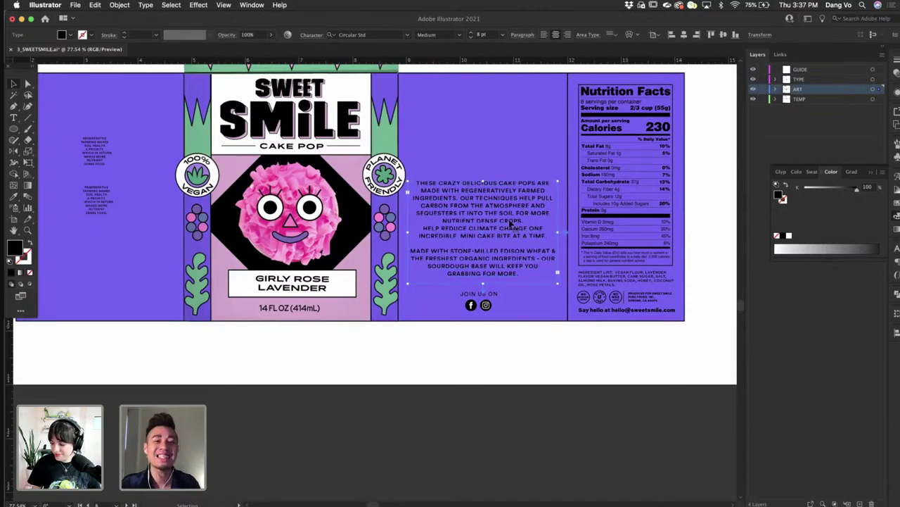
scroll(517, 222, "up", 3)
double_click(351, 236)
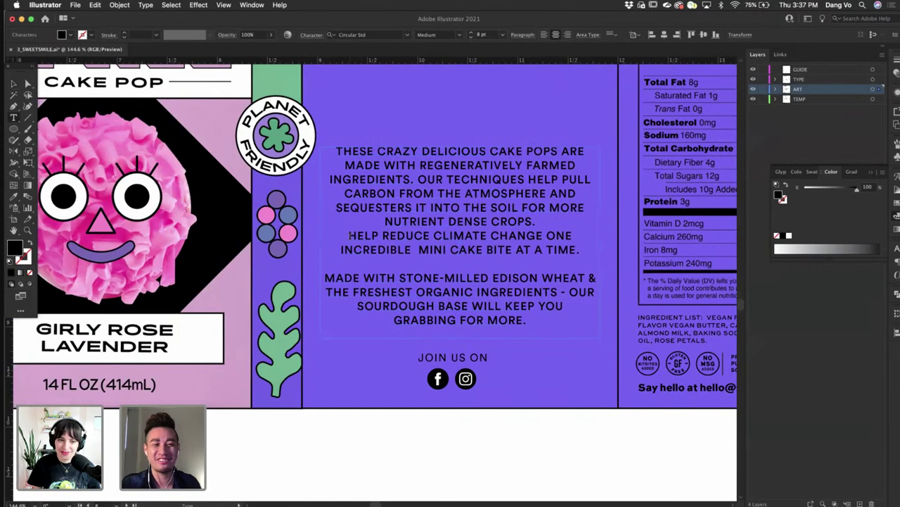
key("BackSpace")
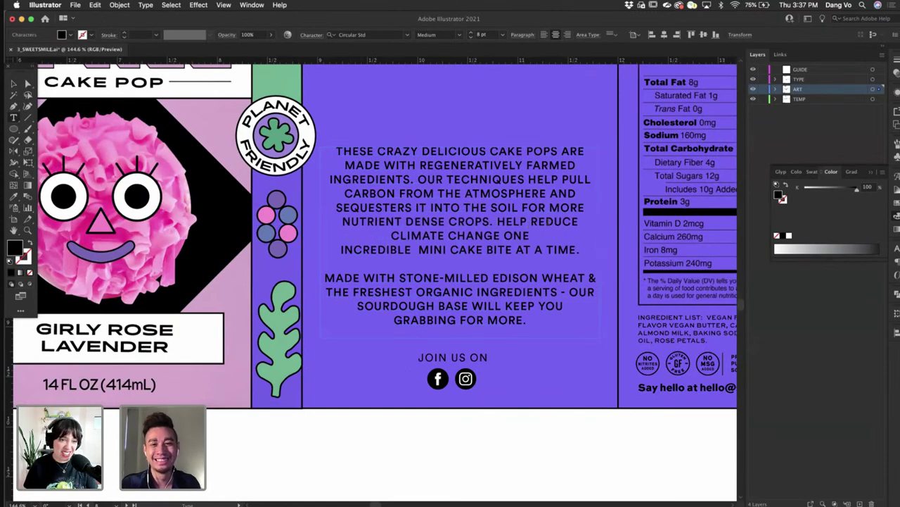
key("Delete")
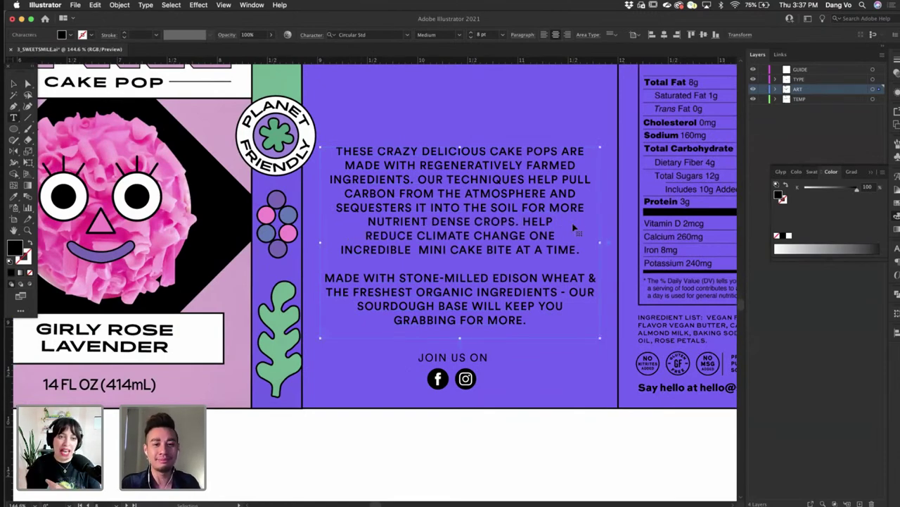
key("BackSpace")
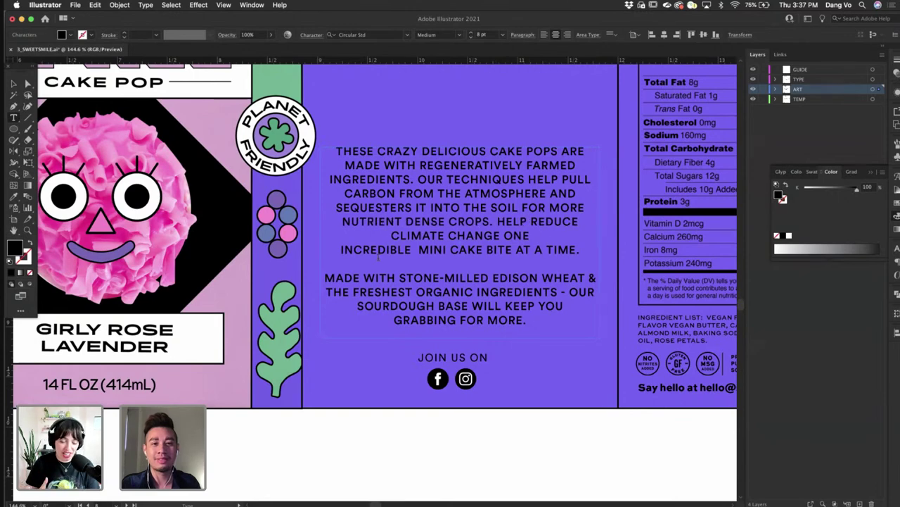
key("BackSpace")
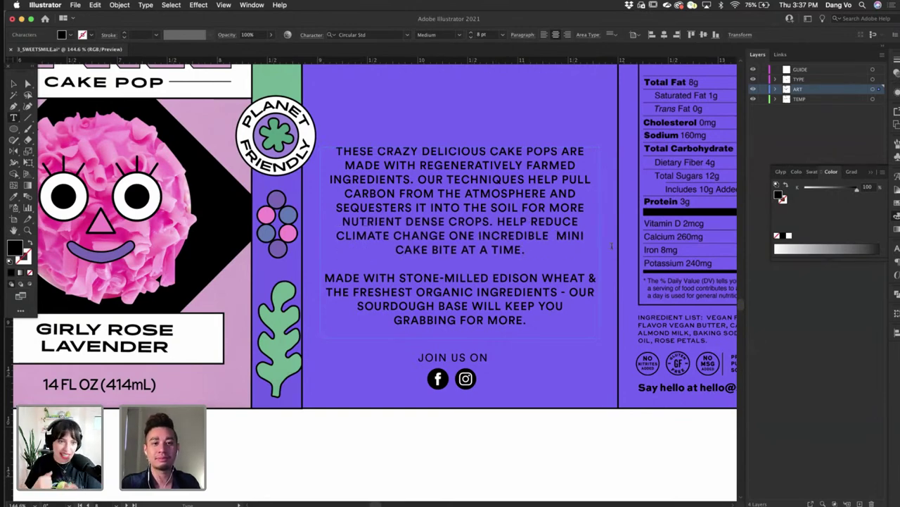
left_click(14, 83)
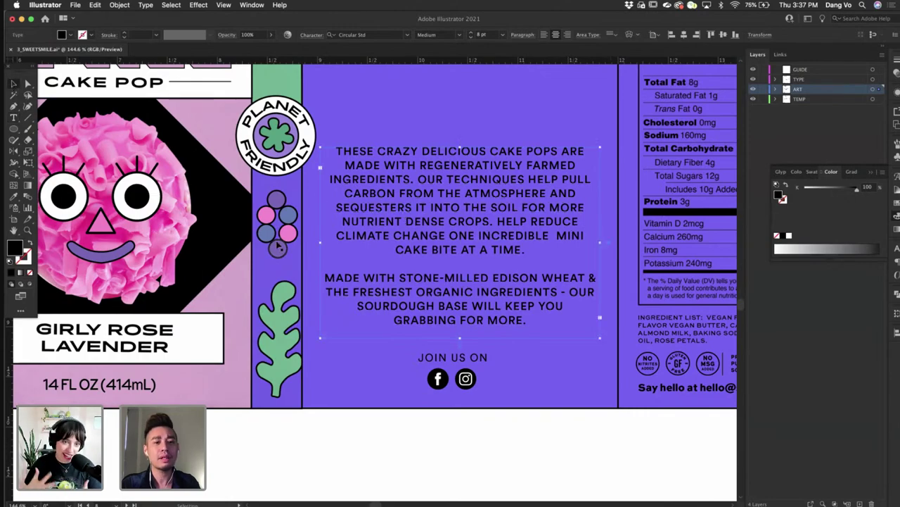
- Move the story copy down about 0.05 in and shift the social group about 0.03 in to the right beneath it
scroll(427, 435, "down", 3)
left_click(427, 436)
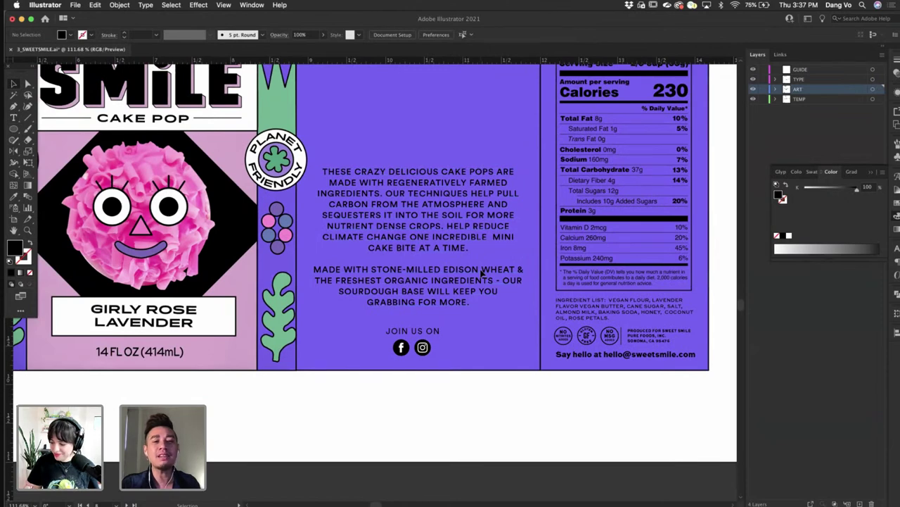
left_click_drag(481, 275, 483, 280)
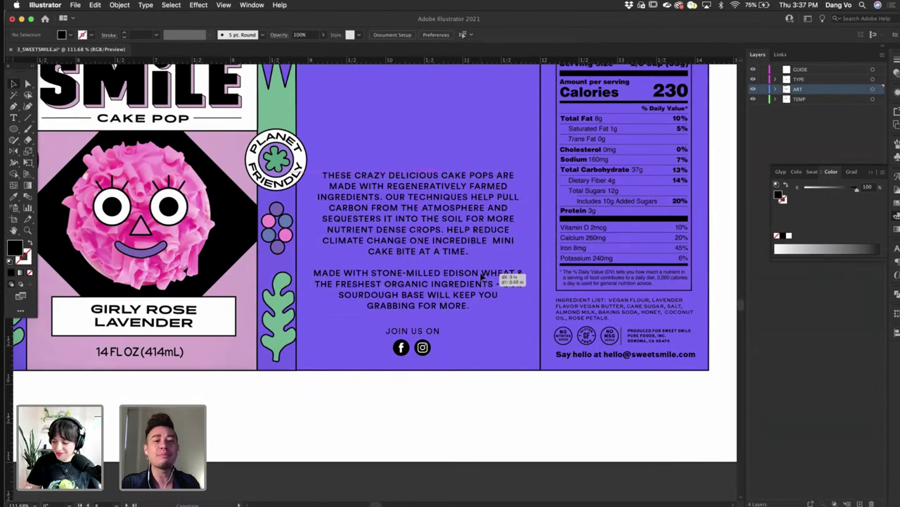
left_click(434, 336)
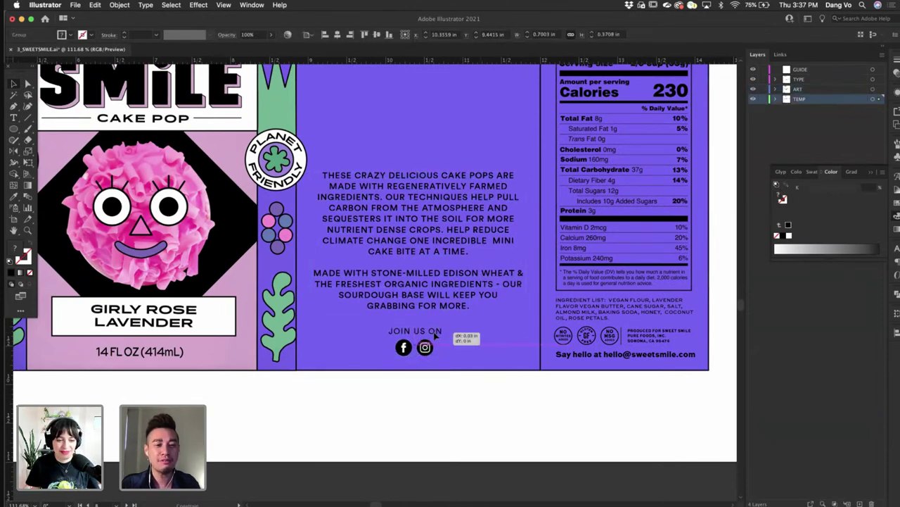
left_click_drag(435, 336, 436, 336)
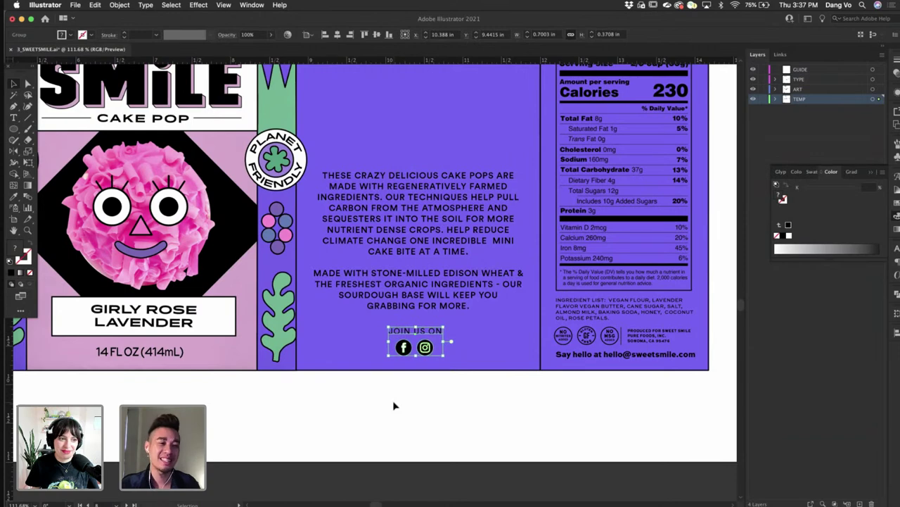
left_click(441, 399)
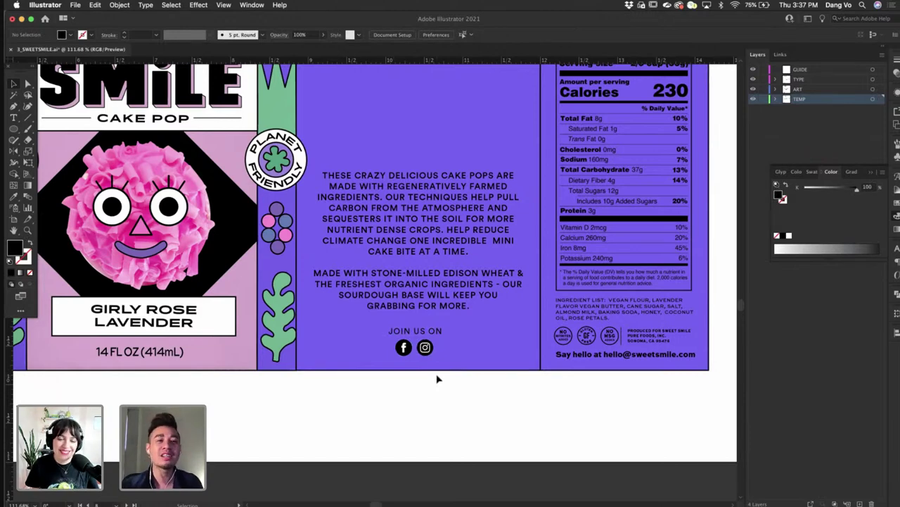
- Transfer the story copy and the "JOIN US ON" social group to the TYPE layer, keeping their positions
scroll(442, 336, "right", 2)
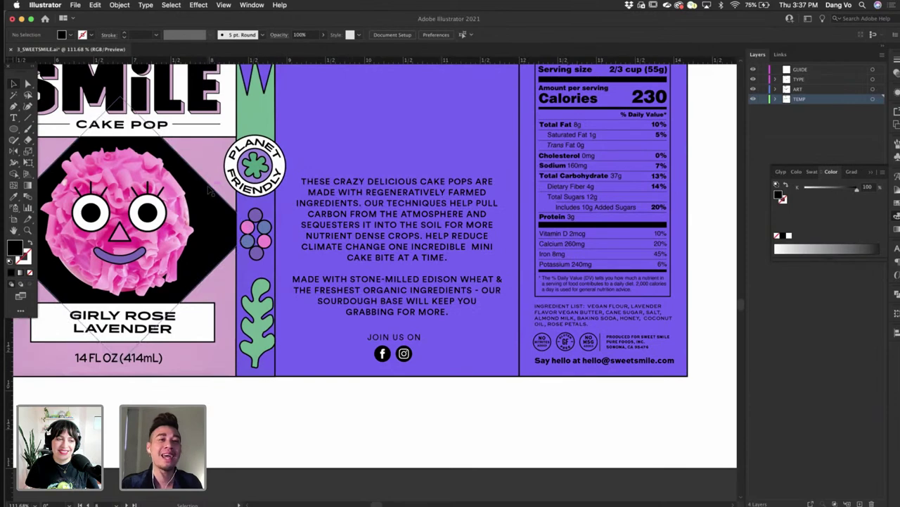
scroll(464, 305, "left", 3)
scroll(464, 305, "right", 2)
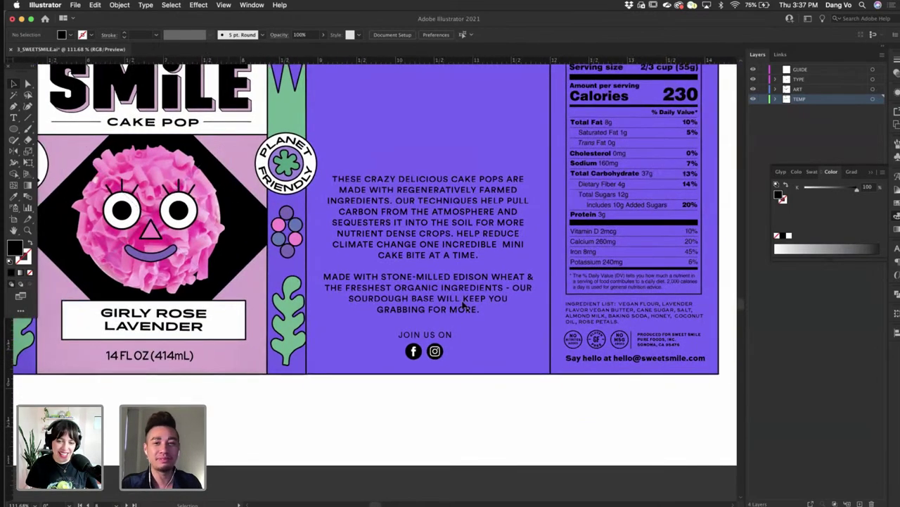
left_click(453, 254)
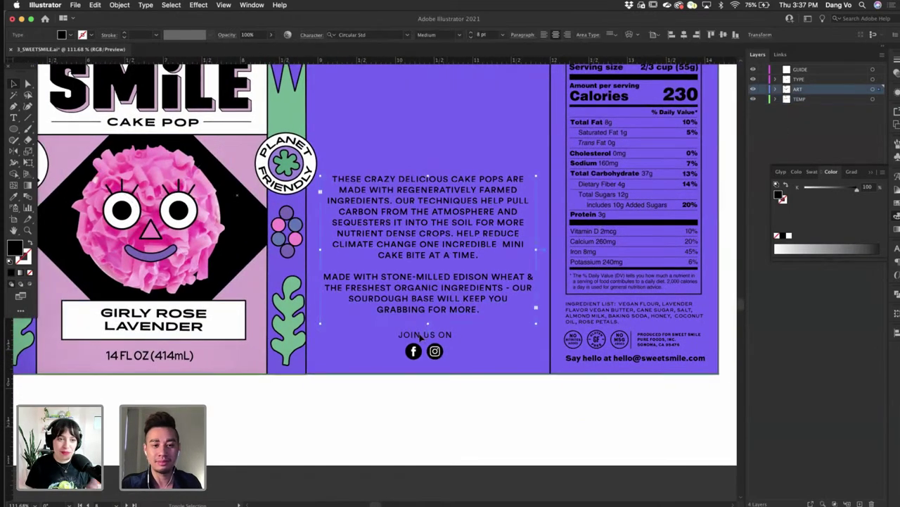
left_click(420, 337, "shift")
key("super+x")
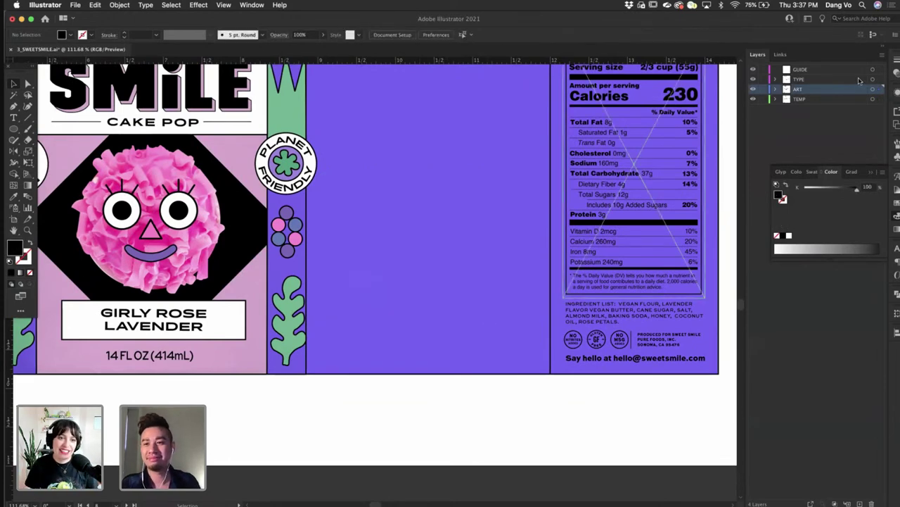
left_click(859, 80)
key("super+f")
left_click(531, 408)
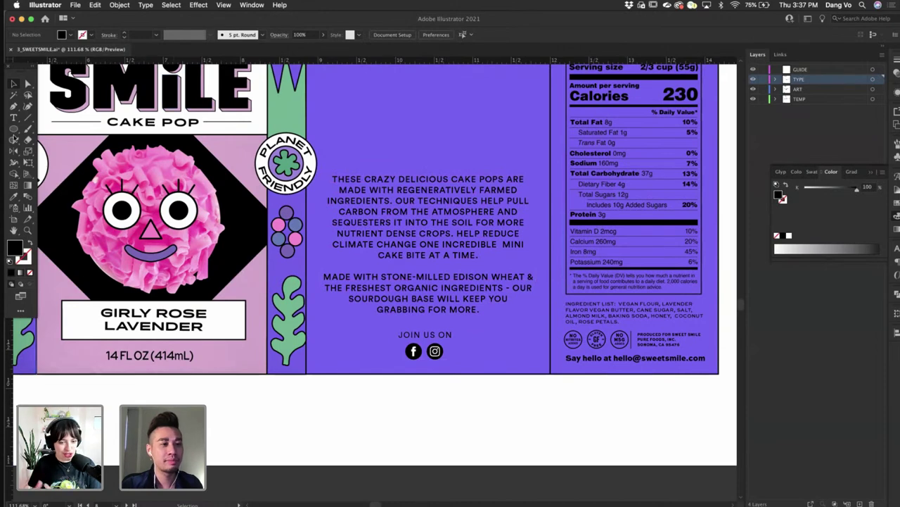
- Draw a rectangle about 2.9 × 2.05 in over the story copy area and place it on the ART layer
left_click_drag(13, 129, 59, 130)
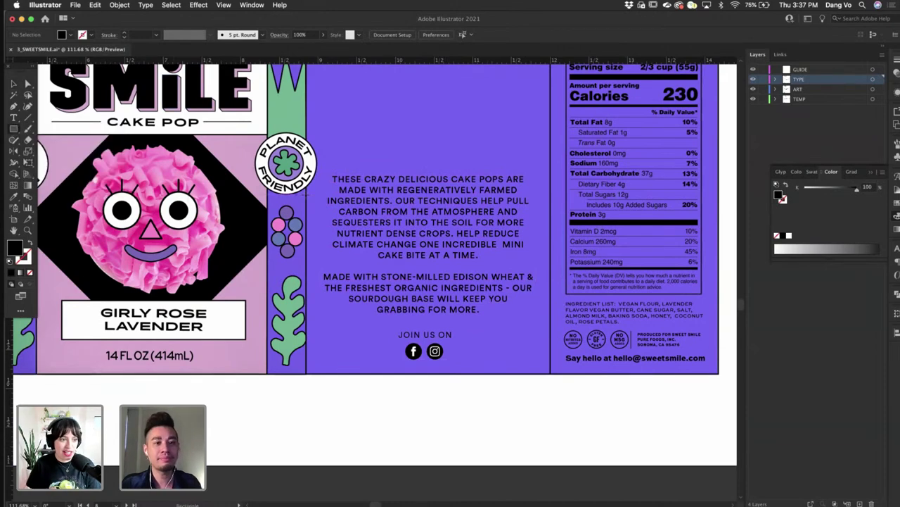
left_click_drag(317, 171, 542, 328)
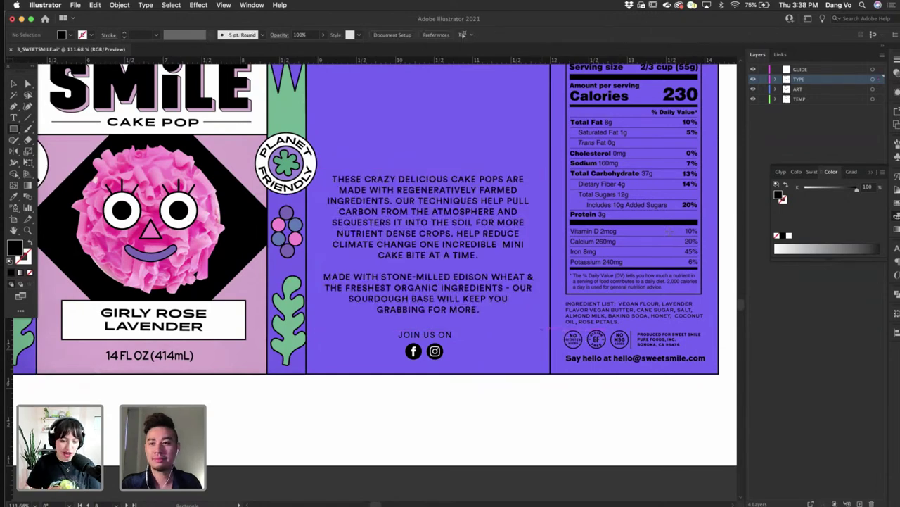
left_click(858, 90)
key("super+f")
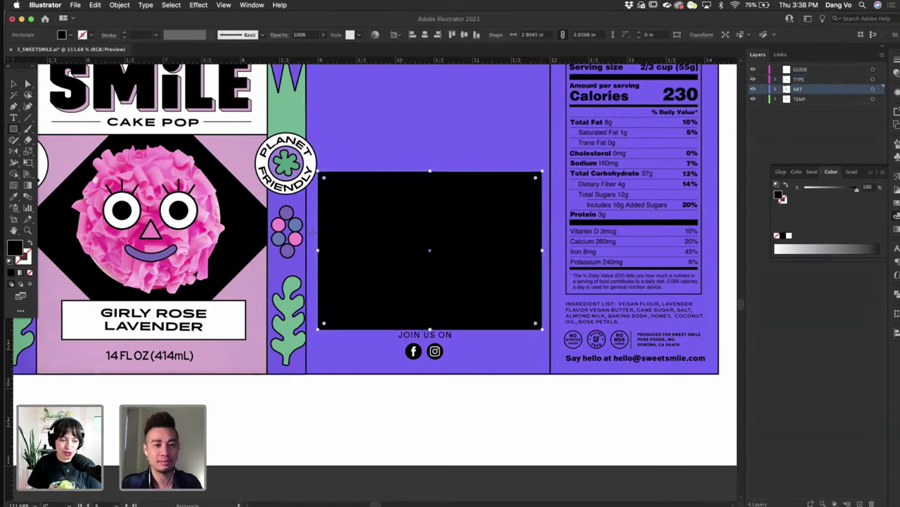
- Fill the rectangle behind the story copy with white
double_click(11, 250)
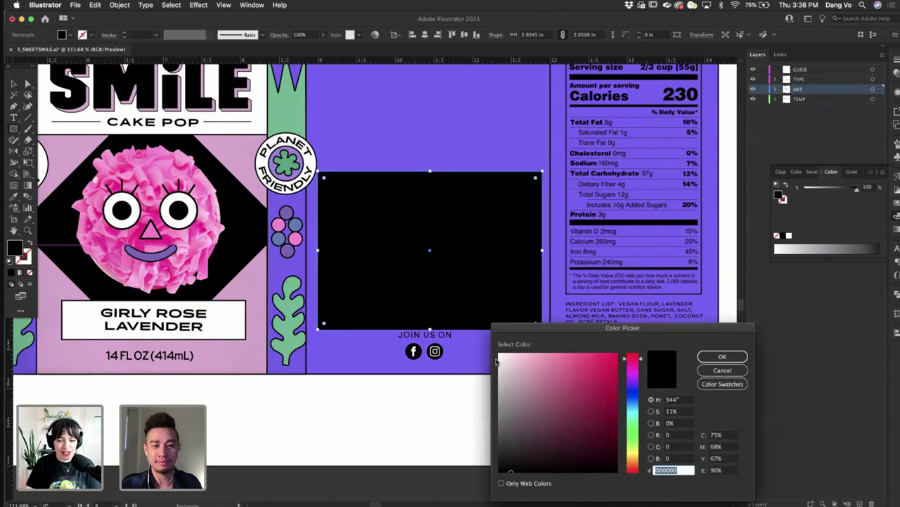
left_click(501, 357)
left_click(722, 357)
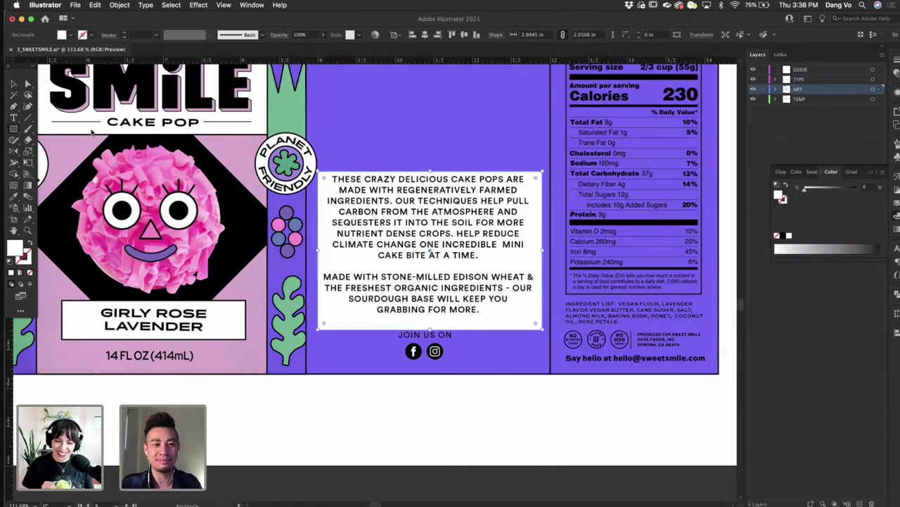
left_click(15, 84)
left_click_drag(318, 249, 319, 250)
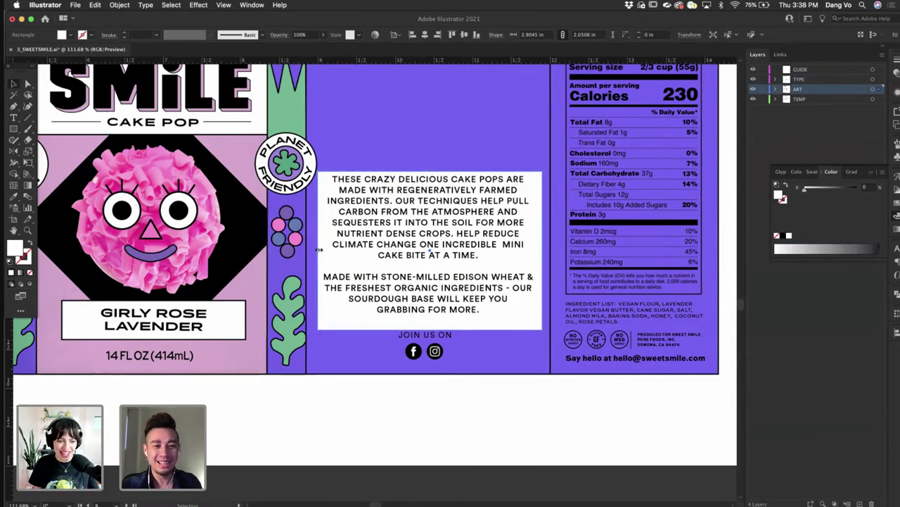
- Check the type settings of the "GIRLY ROSE LAVENDER" name and set the entire story copy to 7 pt
left_click(461, 235)
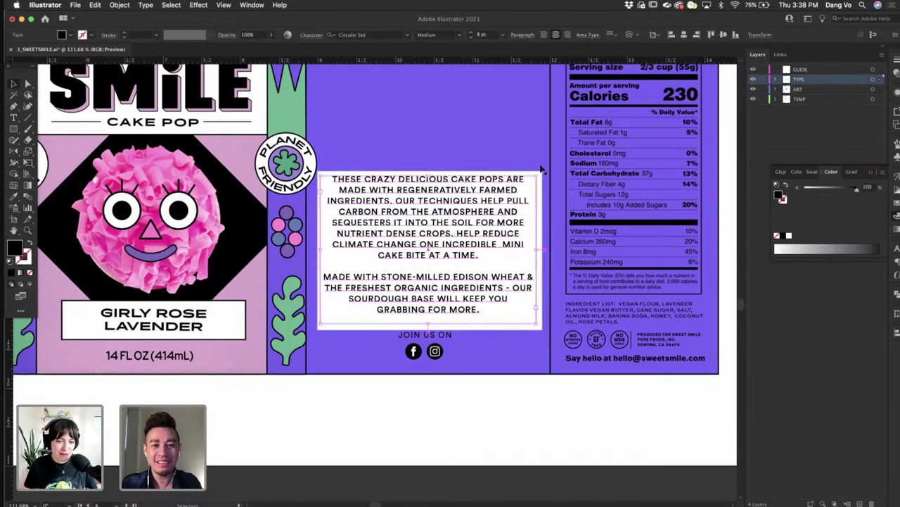
left_click_drag(539, 173, 535, 181)
key("t")
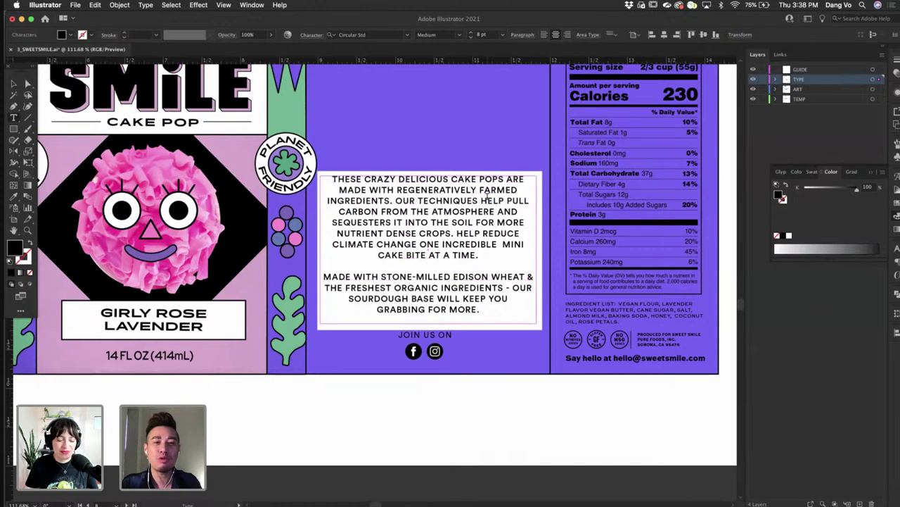
scroll(482, 188, "left", 3)
scroll(481, 189, "up", 1)
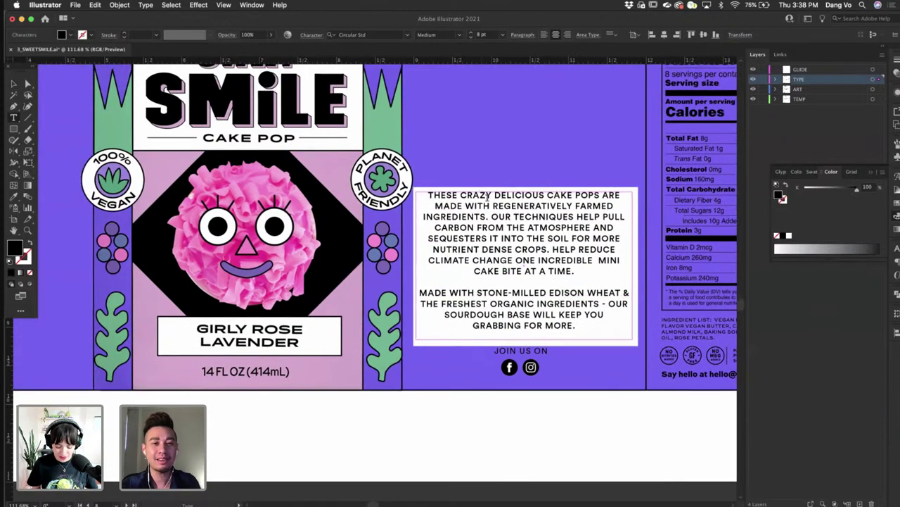
left_click(282, 329)
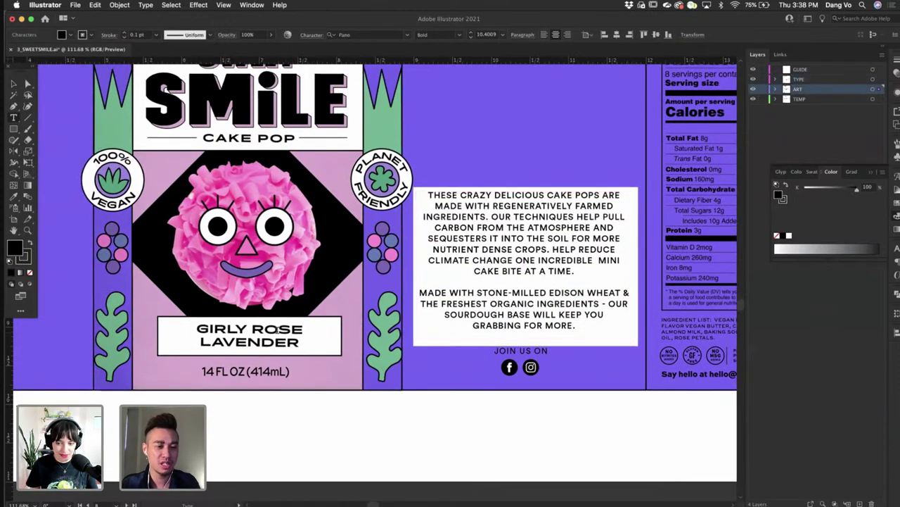
left_click(589, 284)
key("super+a")
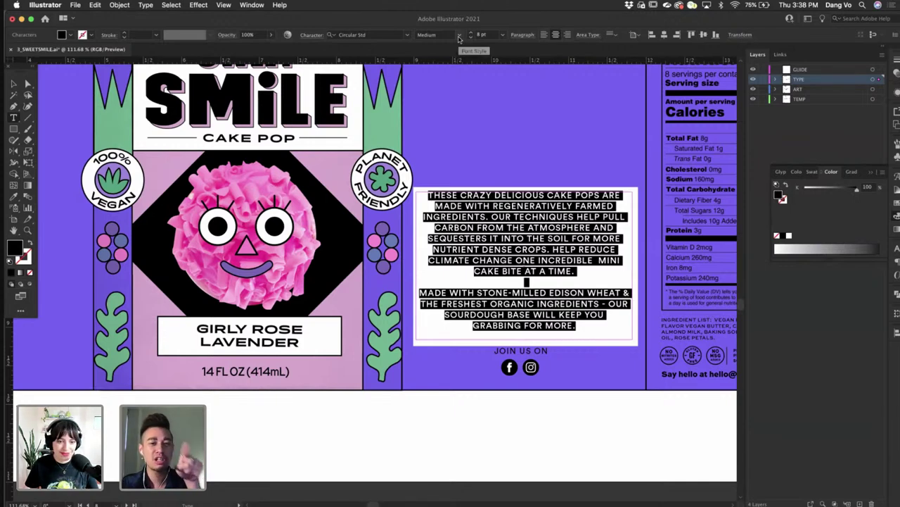
left_click(461, 34)
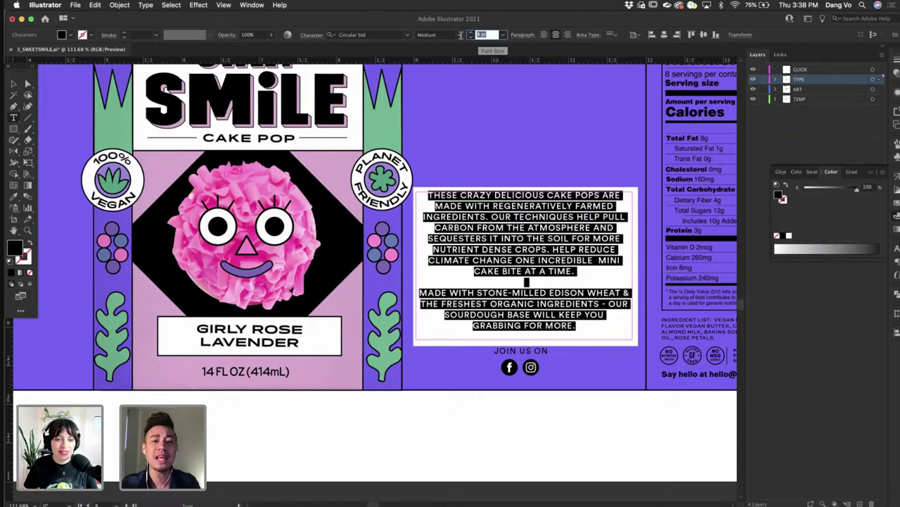
type("7")
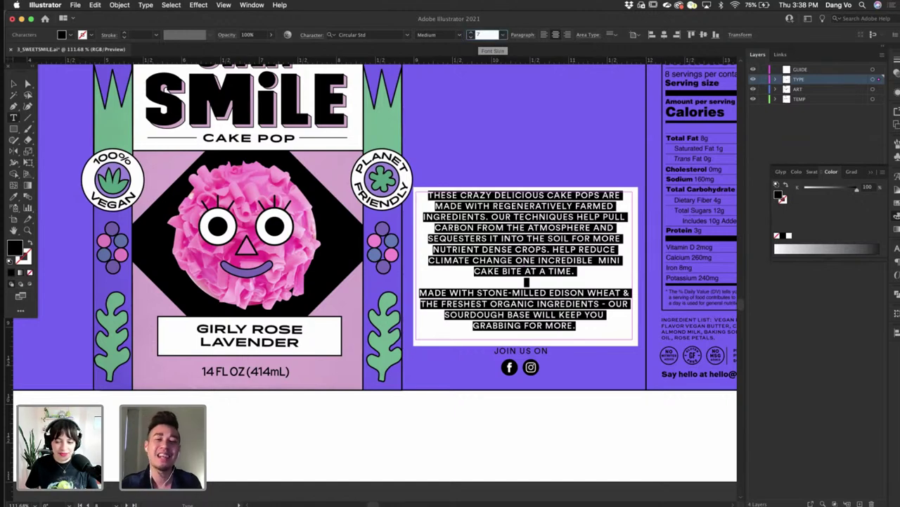
key("Return")
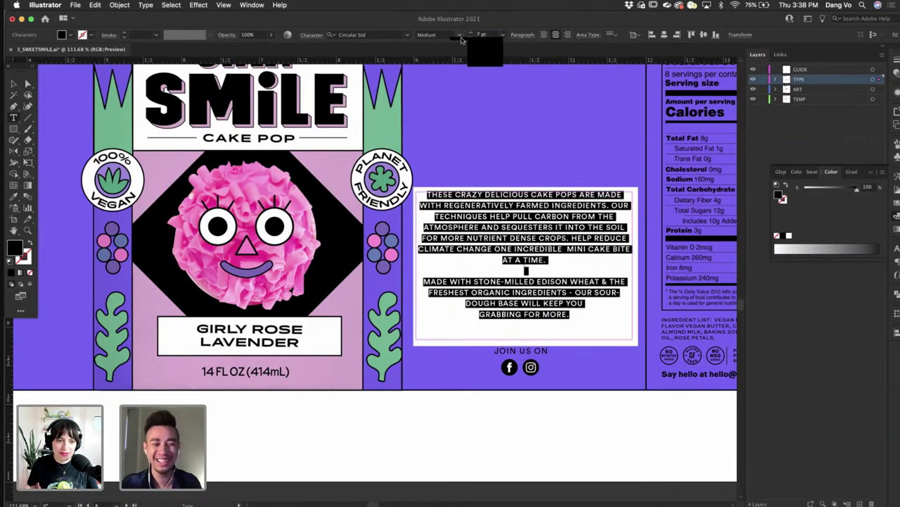
left_click(14, 83)
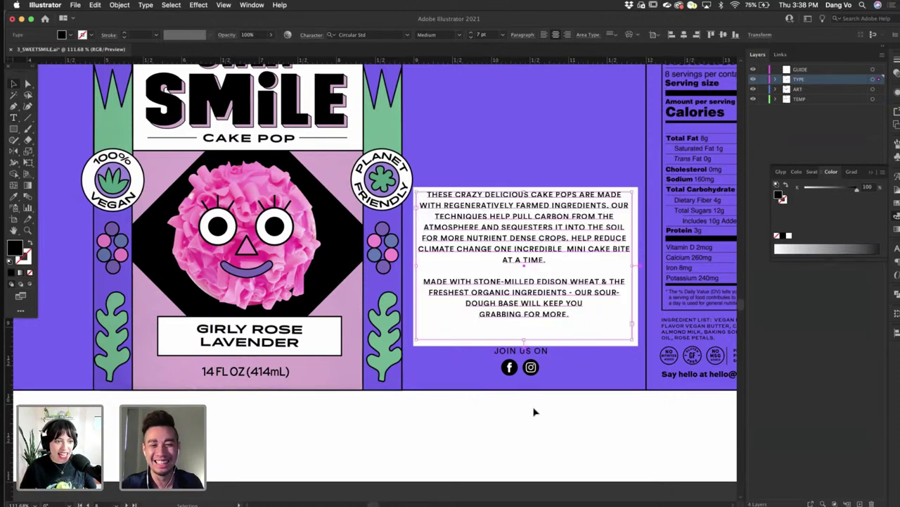
- Move the story copy slightly lower in the white box and break the line between "MINI" and "CAKE BITE AT A TIME."
left_click_drag(558, 251, 555, 260)
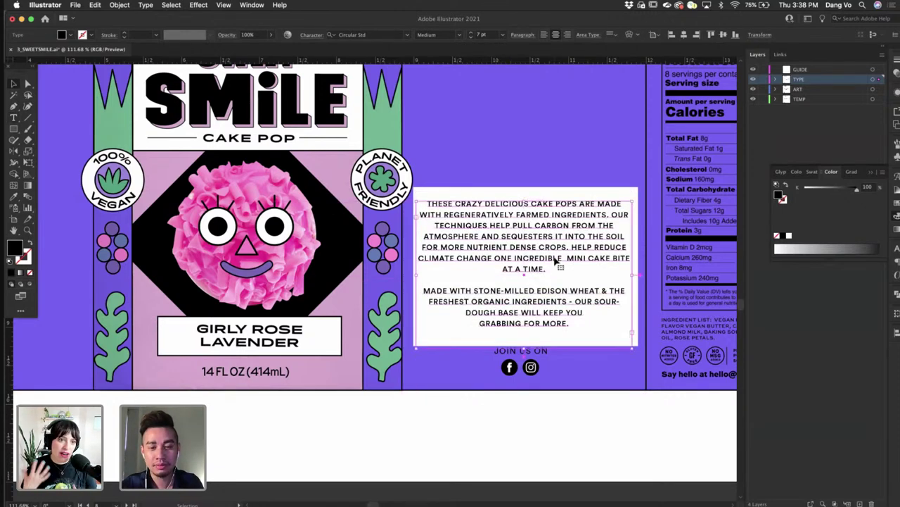
double_click(593, 259)
key("BackSpace")
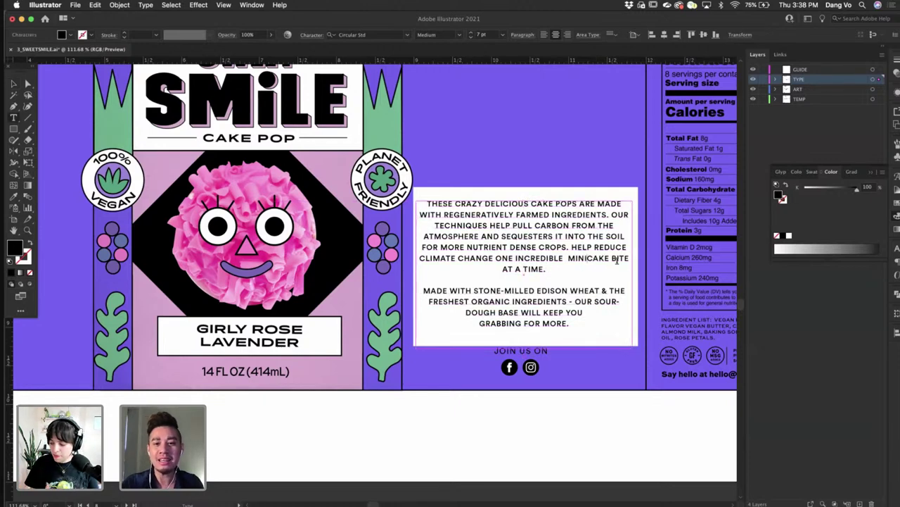
key("Return")
key("Escape")
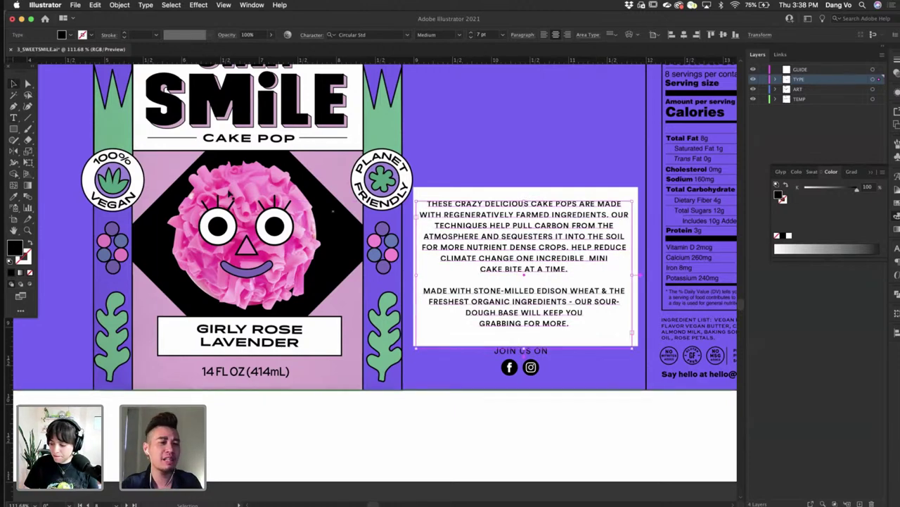
- Shrink the story copy's text frame from its bottom and left edges and recentre it horizontally in the white box
scroll(292, 210, "right", 2)
scroll(292, 210, "down", 1)
scroll(291, 209, "right", 1)
scroll(290, 209, "down", 1)
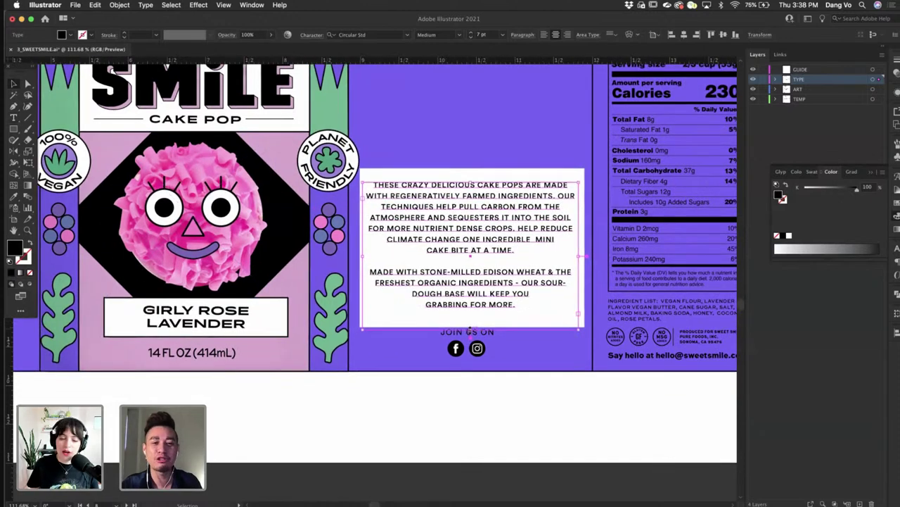
left_click_drag(471, 329, 473, 320)
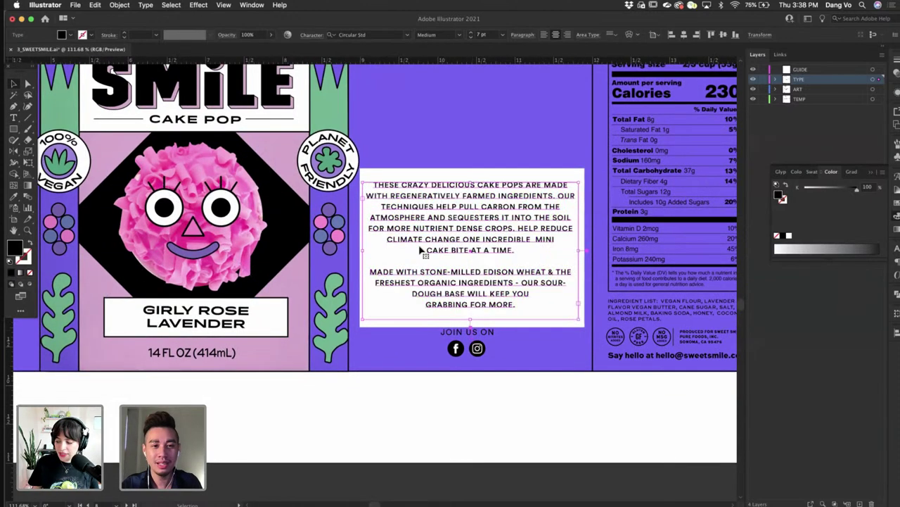
left_click_drag(362, 251, 370, 250)
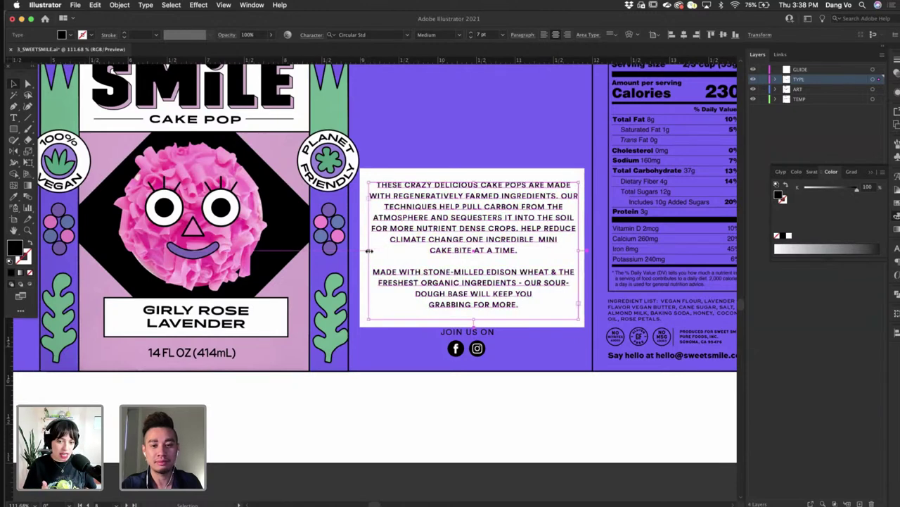
left_click_drag(473, 250, 470, 250)
- Round the white box's corners to about 0.15 in and nudge the story copy down inside it
left_click(377, 180)
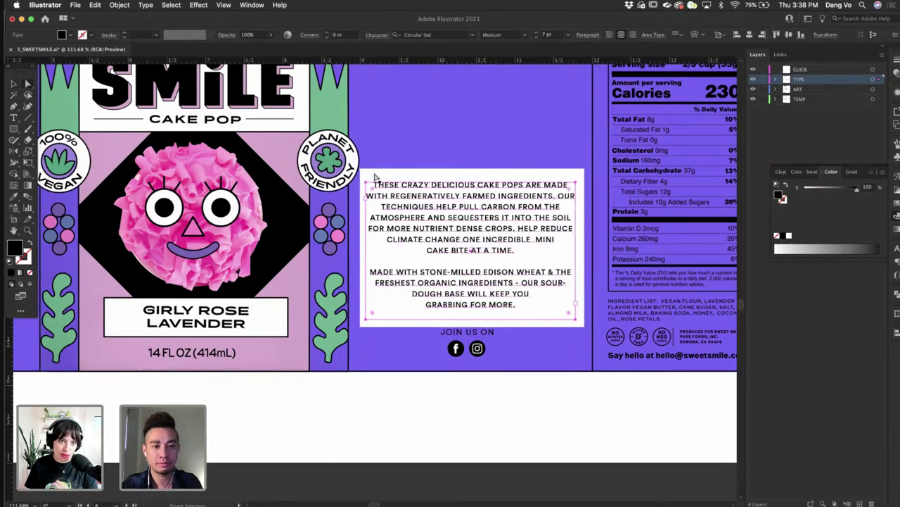
left_click(376, 179)
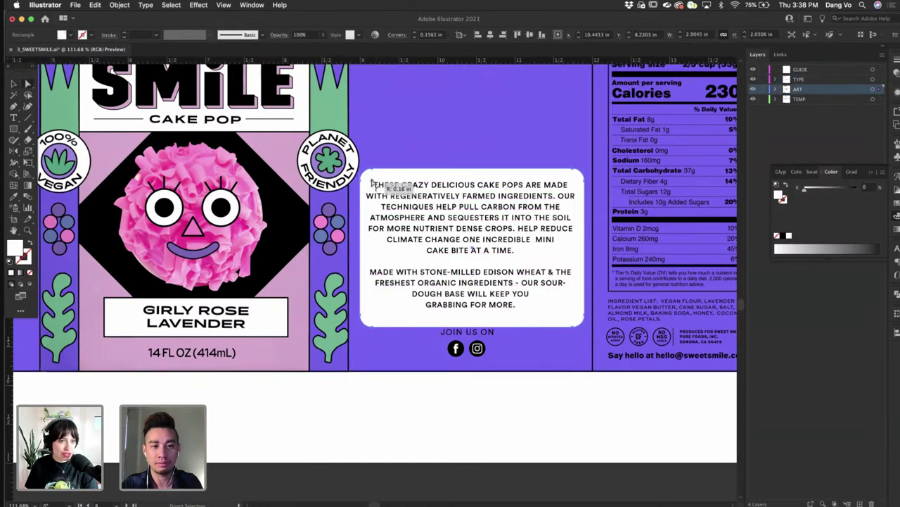
left_click(14, 83)
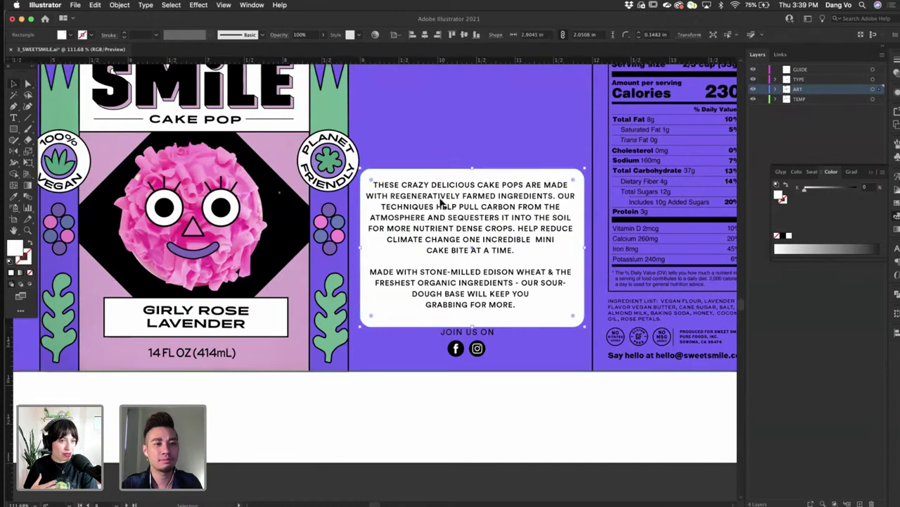
left_click(520, 249)
key("Down")
key("Down")
key("Down")
key("Down")
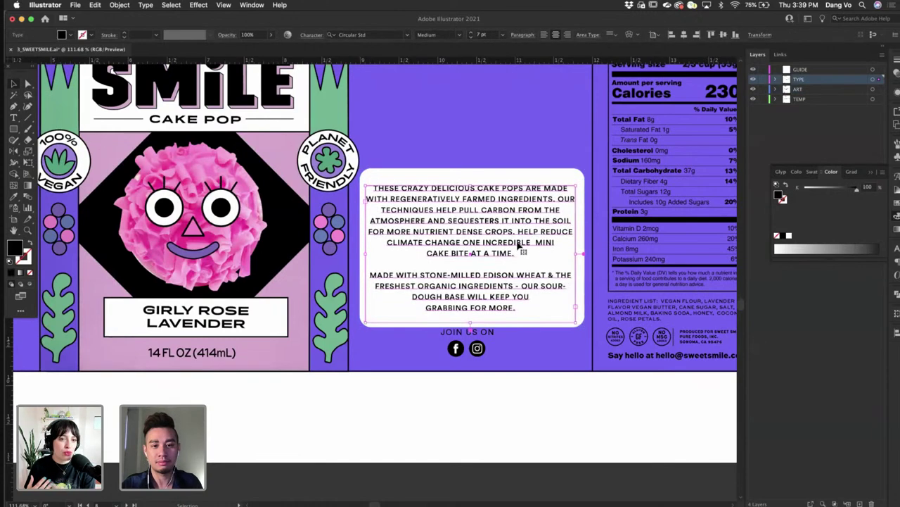
- Shorten the white box from its bottom and top edges to a height of about 1.9 in
left_click(519, 451)
left_click(516, 312)
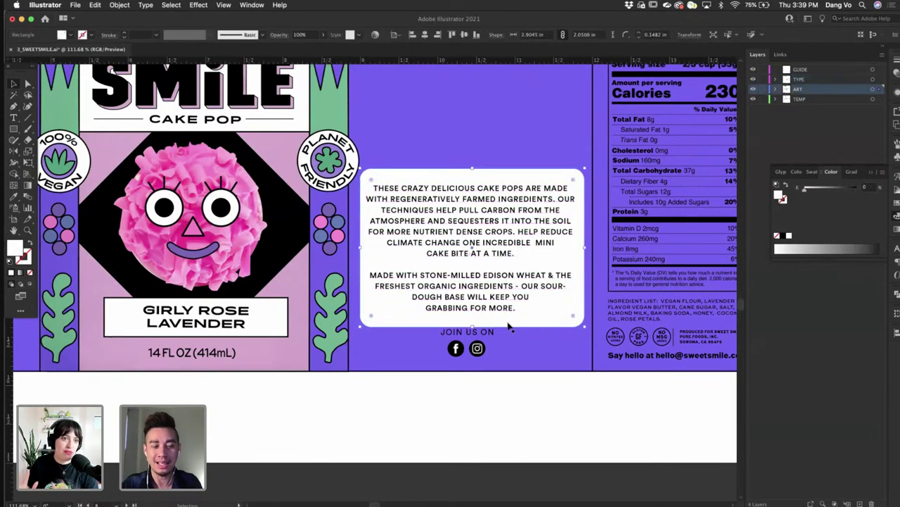
left_click_drag(473, 326, 471, 314)
scroll(472, 318, "up", 5)
scroll(468, 246, "up", 5)
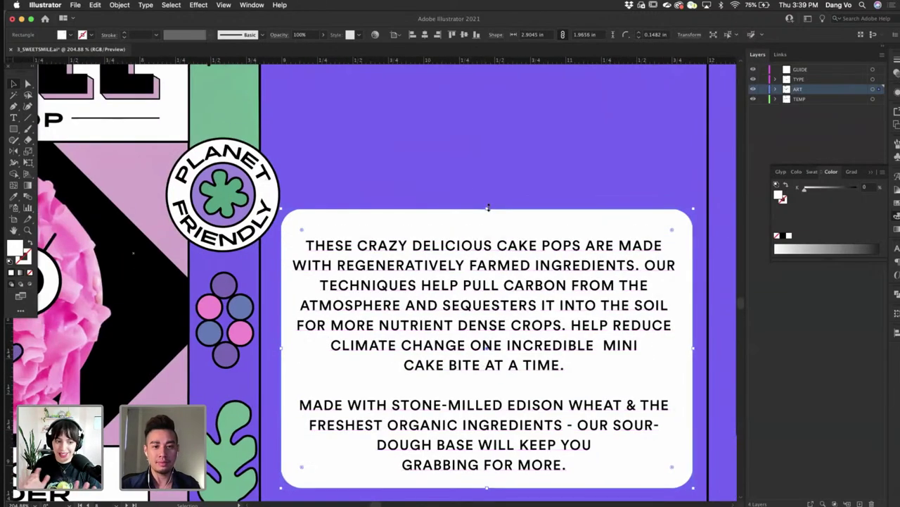
left_click_drag(487, 208, 487, 219)
- Nudge the white box and the story copy together slightly left and up within the purple panel
left_click(517, 281, "shift")
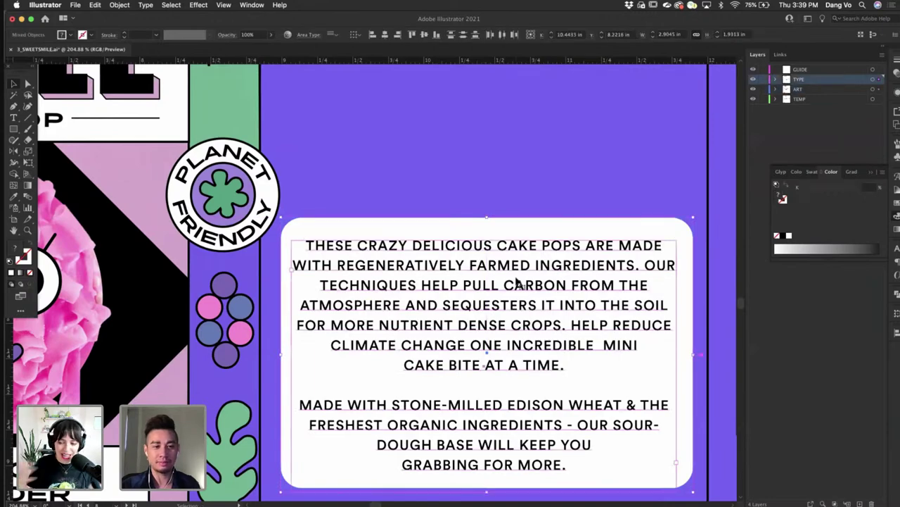
key("Left")
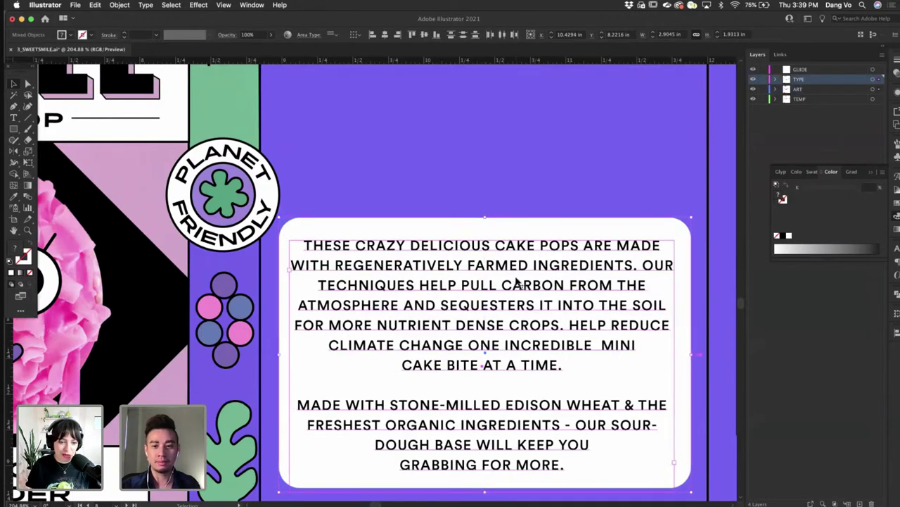
scroll(517, 281, "down", 5)
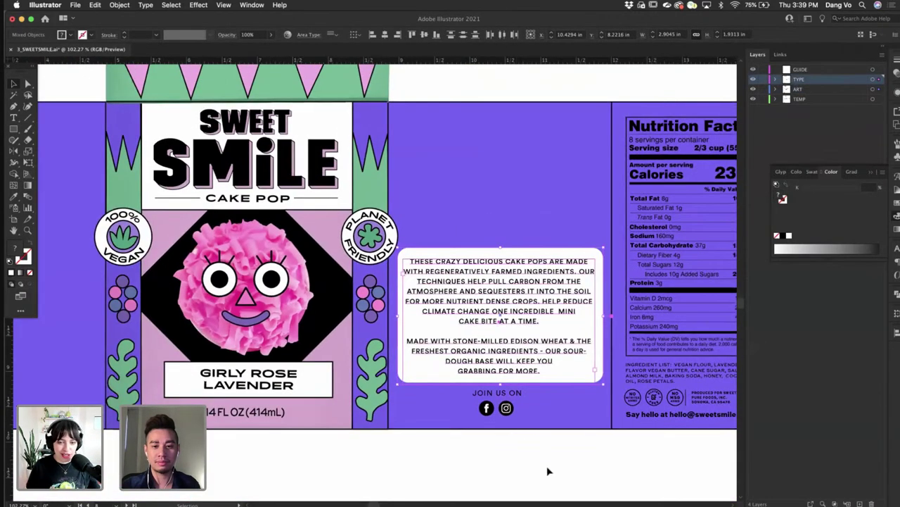
left_click(549, 473)
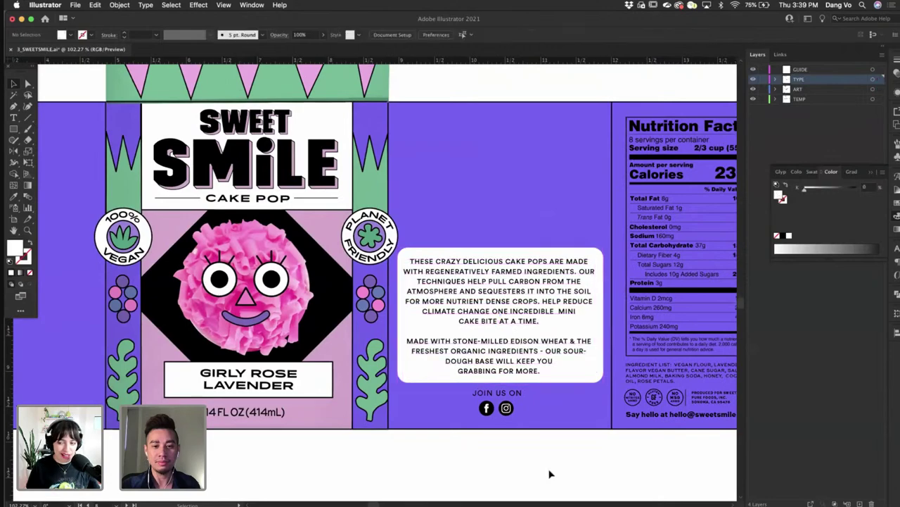
scroll(528, 436, "right", 2)
scroll(528, 436, "down", 1)
left_click(490, 360)
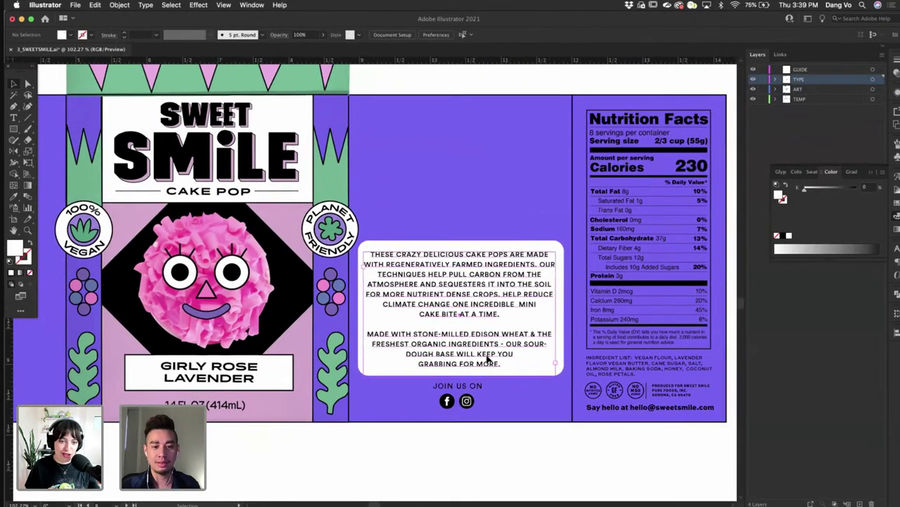
left_click(502, 250, "shift")
scroll(555, 421, "down", 3)
scroll(555, 420, "left", 1)
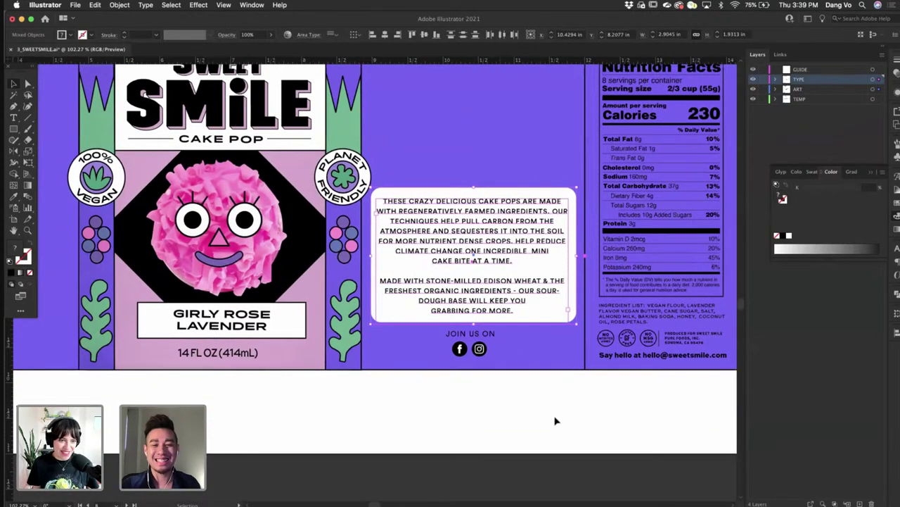
left_click(555, 421)
- Draw a horizontal line about 3.05 in long across the purple panel above the white box, with a 1 pt stroke
scroll(275, 141, "up", 3)
scroll(275, 140, "right", 1)
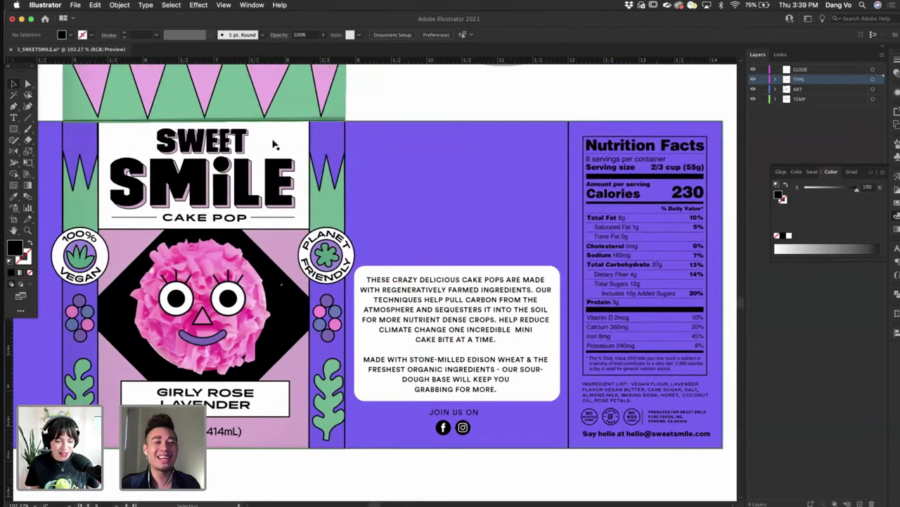
left_click(27, 119)
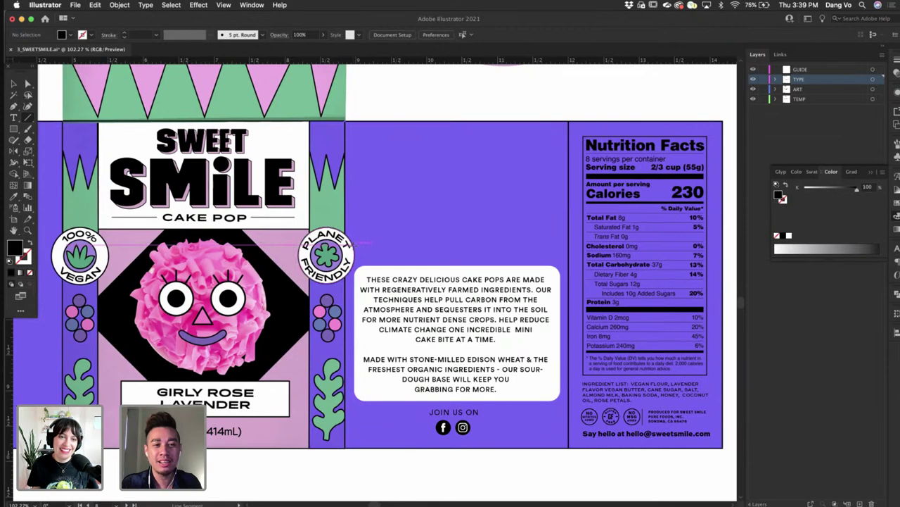
mouse_move(354, 244)
left_mouse_down()
mouse_move(580, 249)
mouse_move(569, 246)
left_mouse_up()
left_click(139, 35)
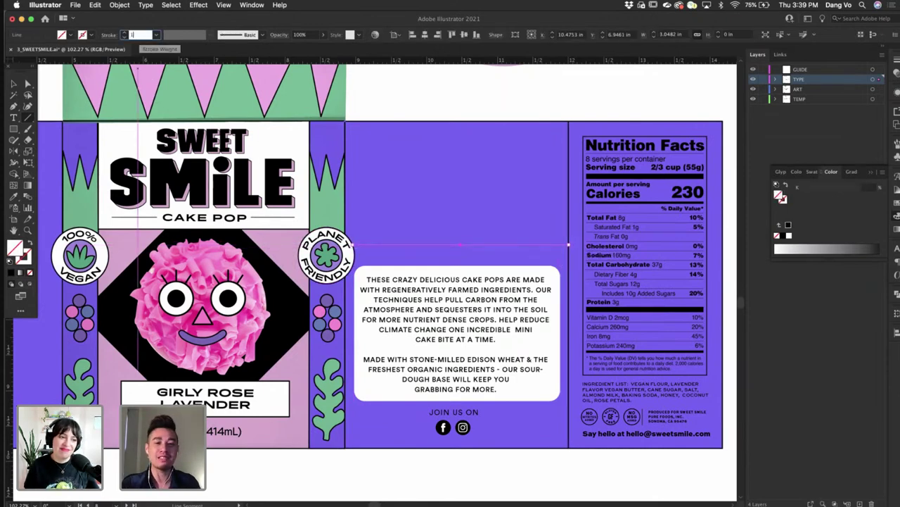
type("1")
key("Return")
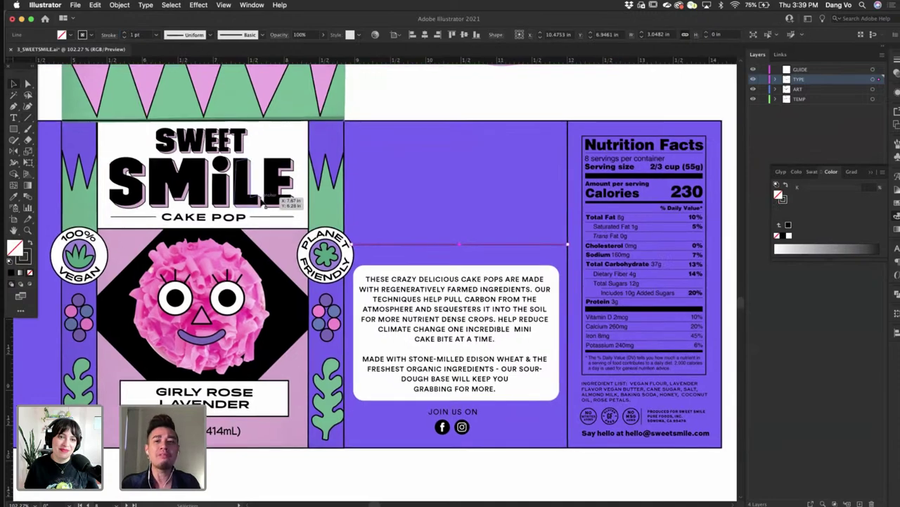
scroll(262, 201, "right", 5)
left_click(679, 253)
scroll(680, 253, "left", 3)
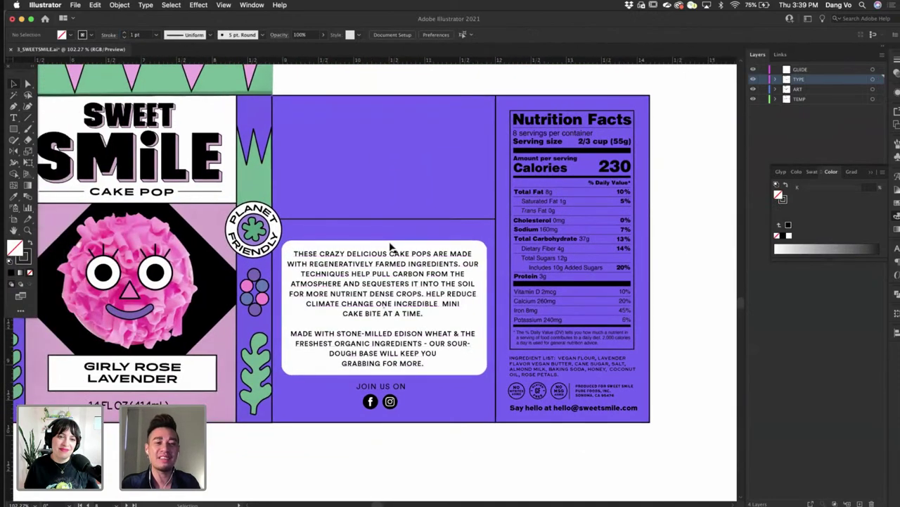
- Extend the white box upward to about 2.06 in tall, narrow it slightly and centre it around the story copy
left_click(392, 246)
scroll(392, 246, "up", 2)
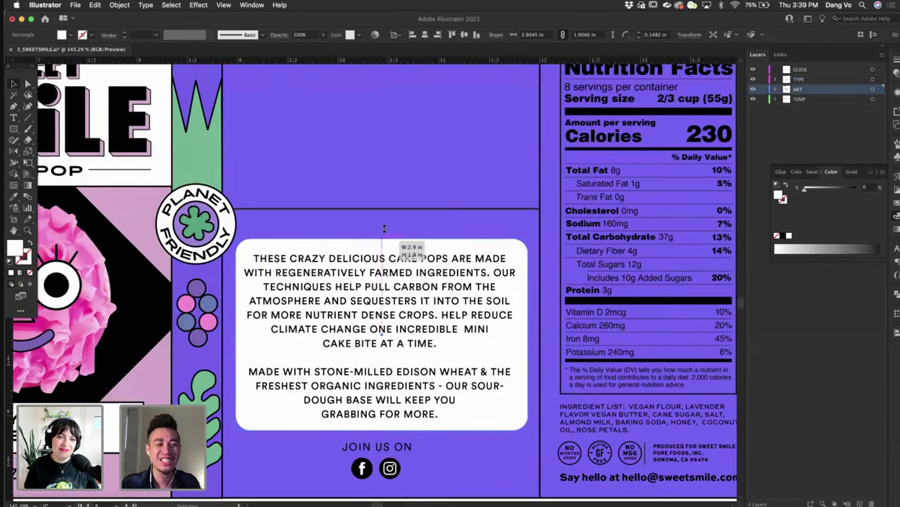
left_click_drag(384, 228, 385, 224)
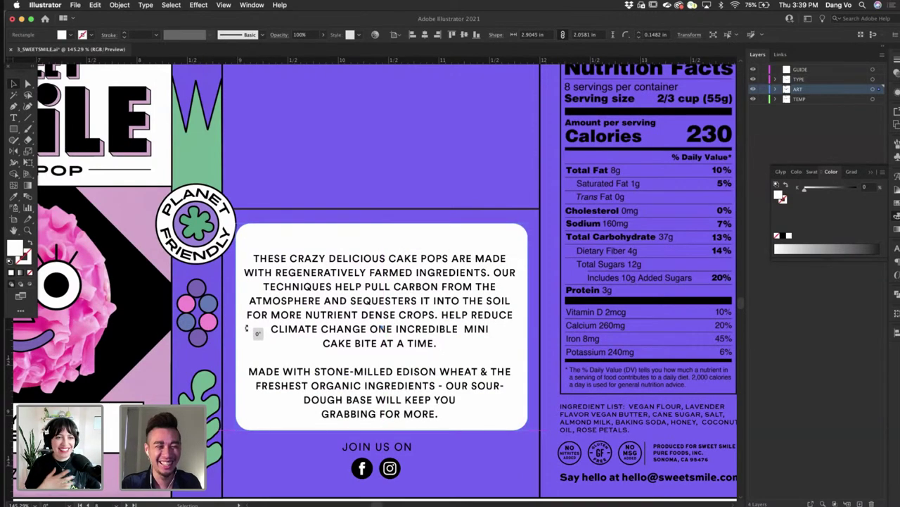
left_click_drag(237, 328, 244, 329)
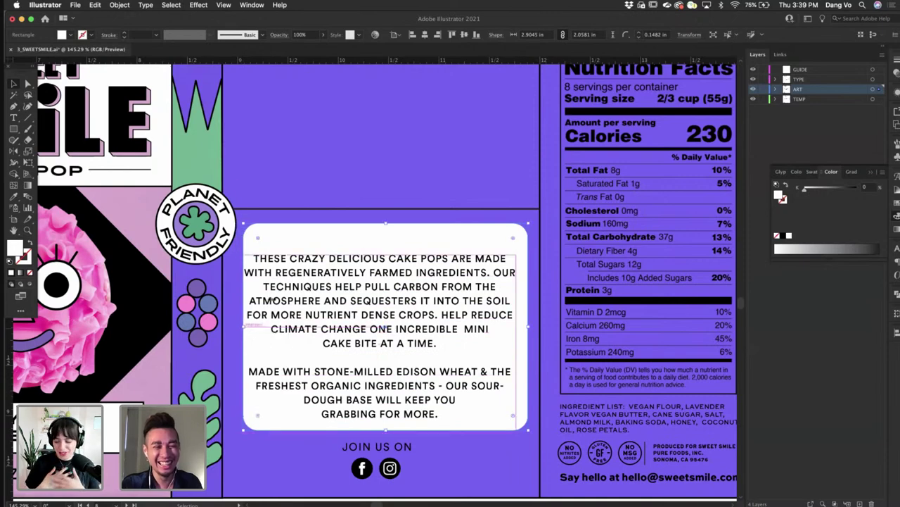
left_click_drag(436, 234, 436, 236)
- Increase the leading of the story copy and nudge the text up inside the white box
left_click(456, 265)
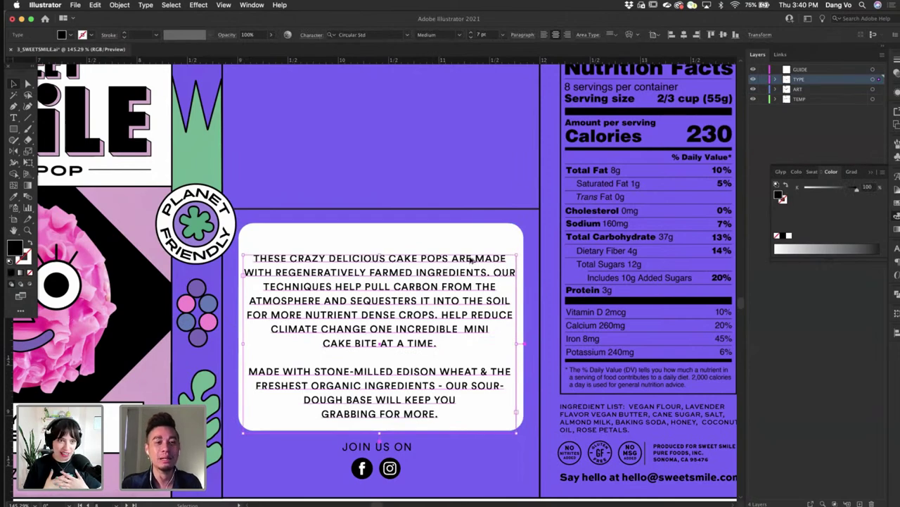
key("alt+Down")
key("Up")
key("Up")
key("Up")
key("Up")
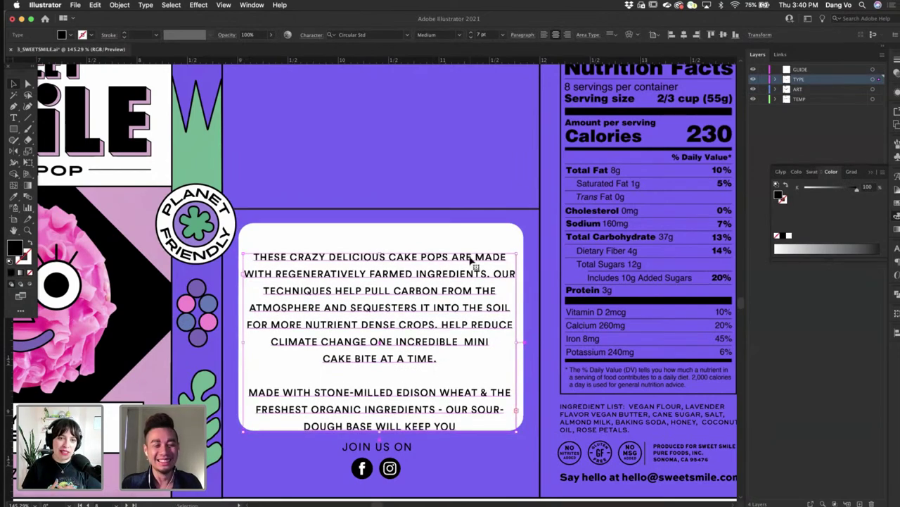
key("Up")
key("Up")
key("Up")
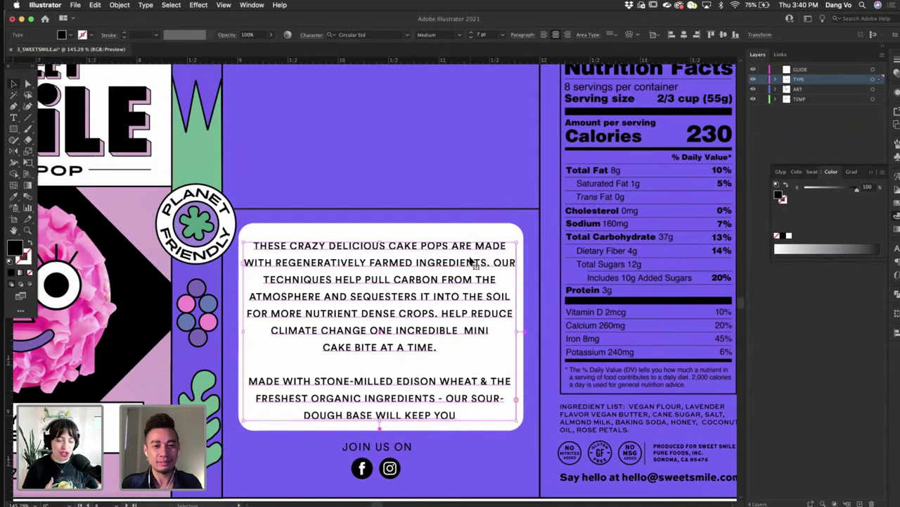
- Insert a line break before "OUR TECHNIQUES" in the first paragraph of the story copy
double_click(493, 262)
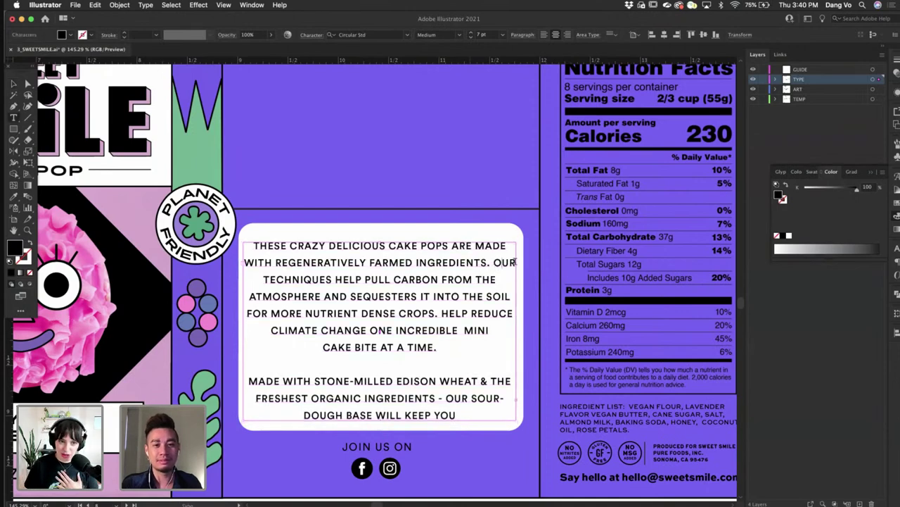
key("BackSpace")
type("O")
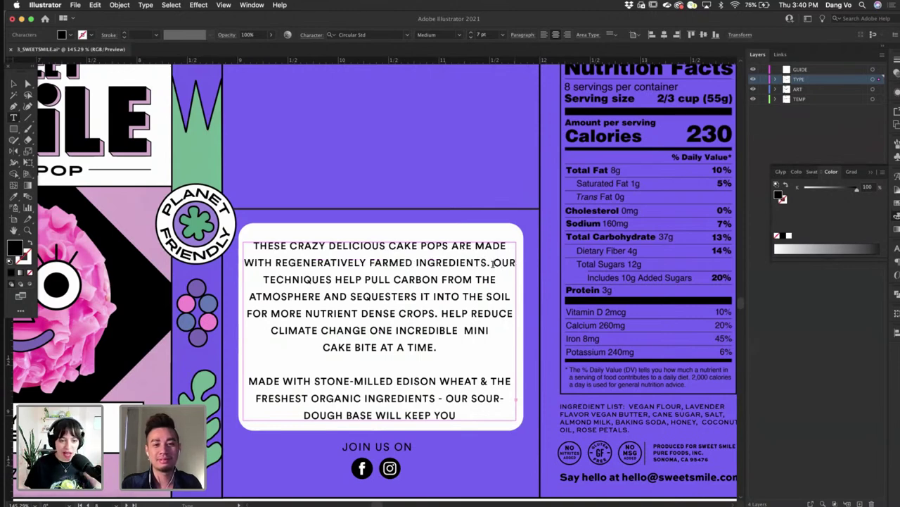
key("BackSpace")
key("Return")
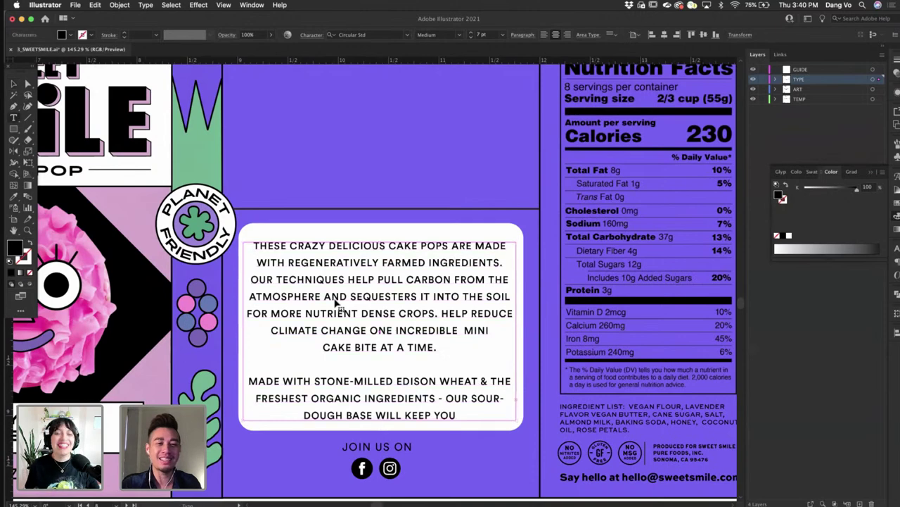
- Set the entire story copy to 6.5 pt and place the text cursor before "OUR TECHNIQUES"
key("super+a")
left_click(483, 34)
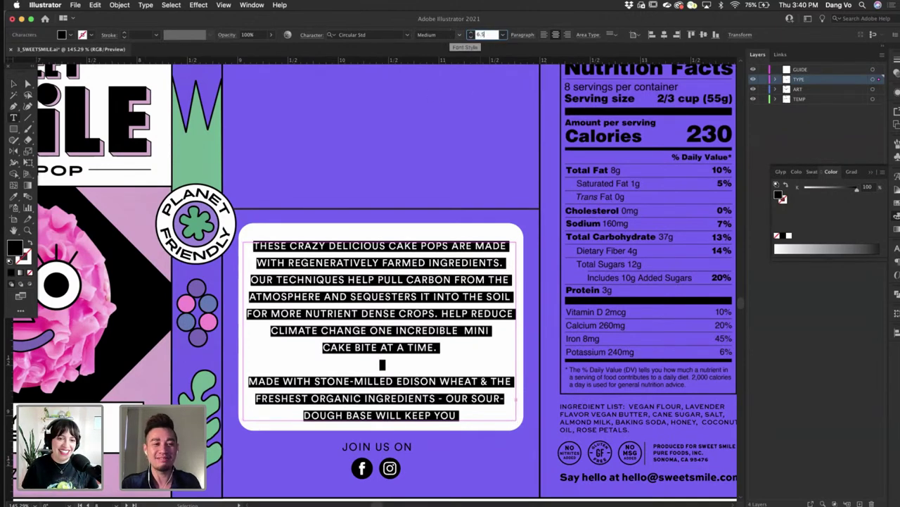
type("6.5")
key("Return")
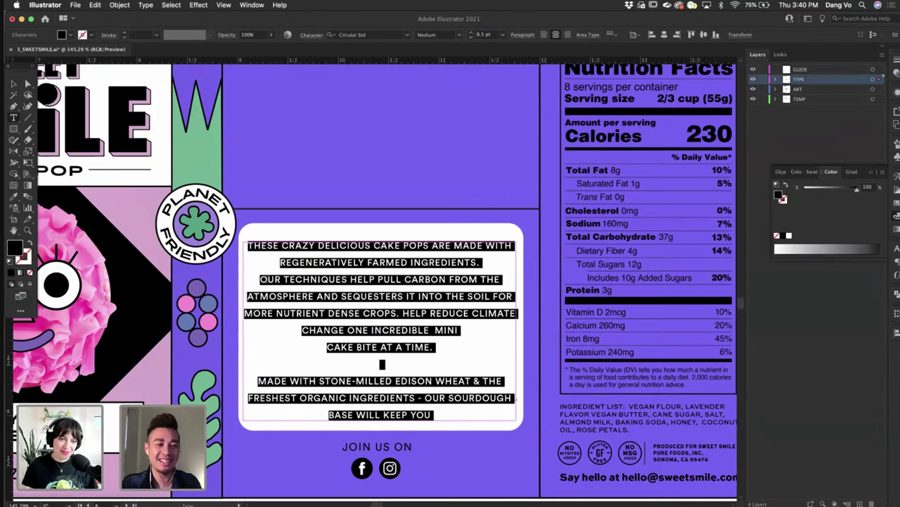
left_click(259, 280)
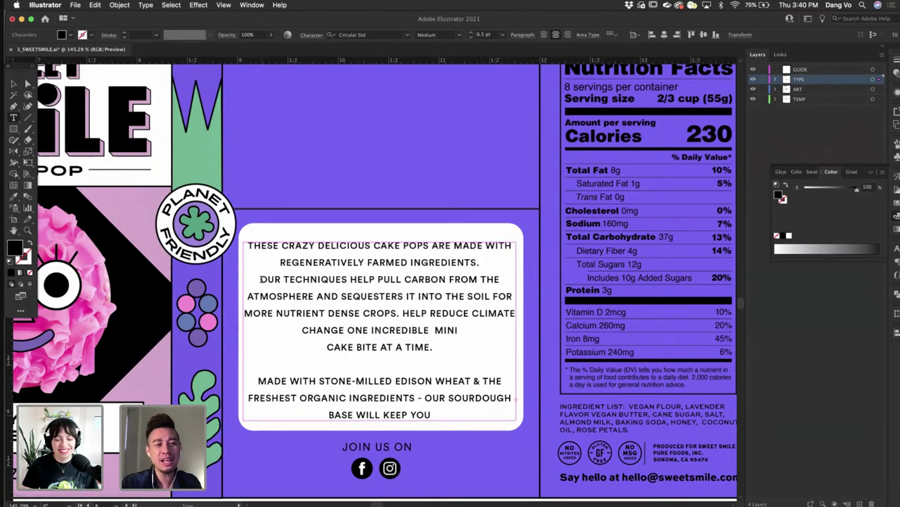
- Remove the line break before "OUR TECHNIQUES" in the story copy, then narrow its text frame slightly and move it up
key("BackSpace")
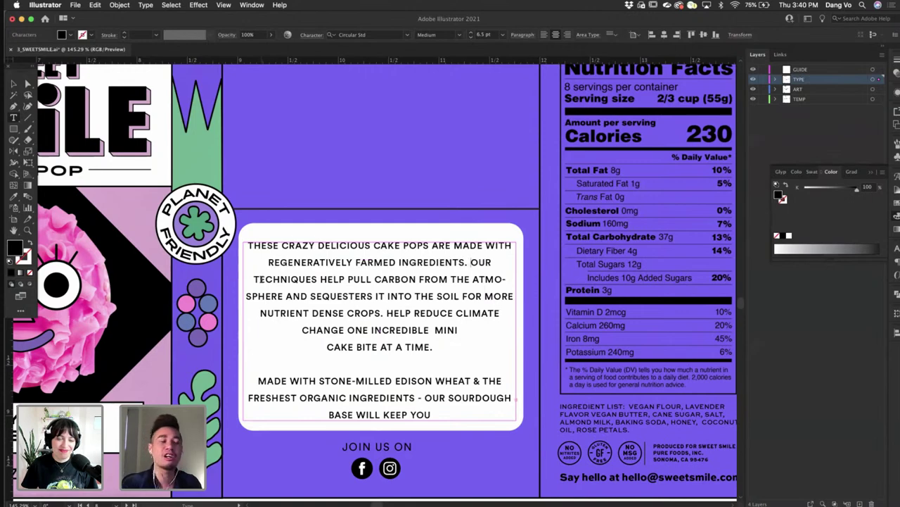
left_click(12, 83)
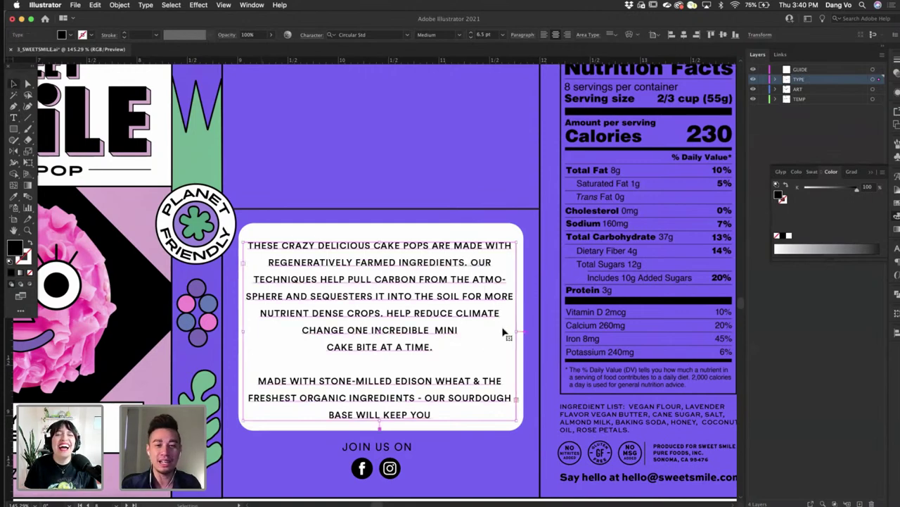
left_click_drag(517, 332, 500, 301)
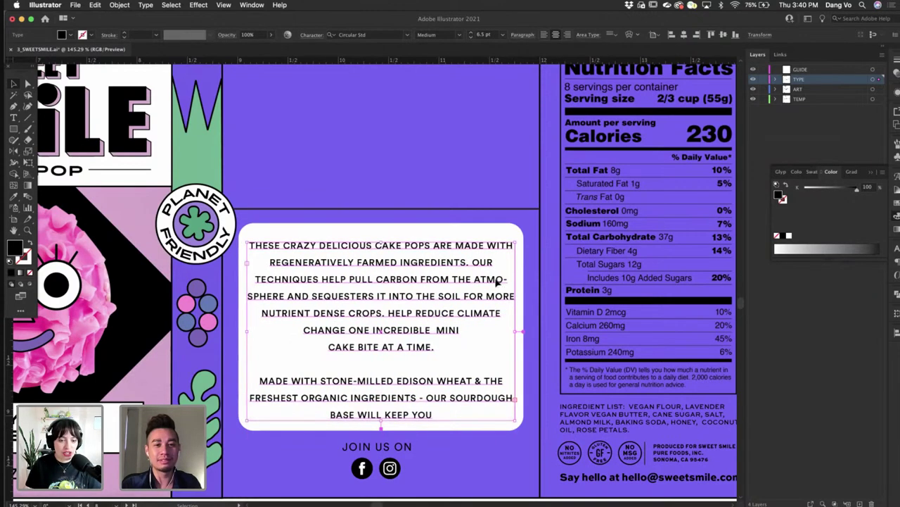
double_click(496, 282)
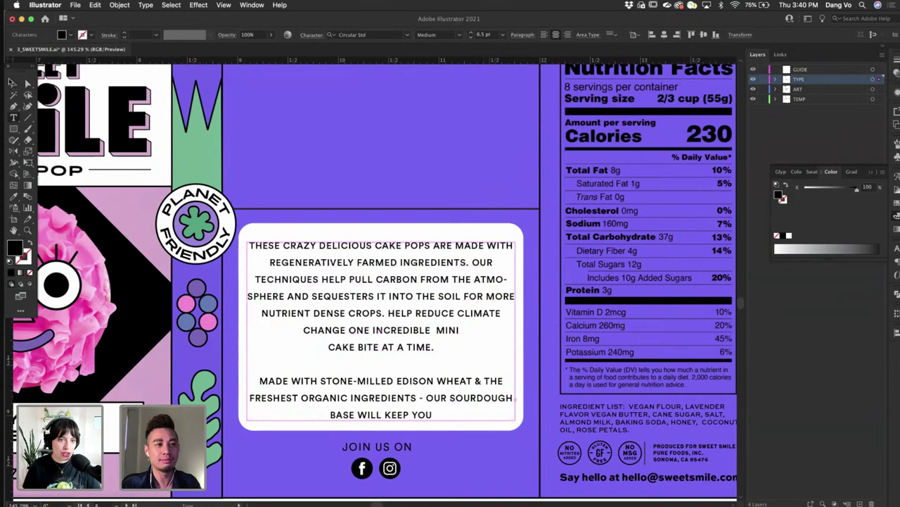
left_click(12, 82)
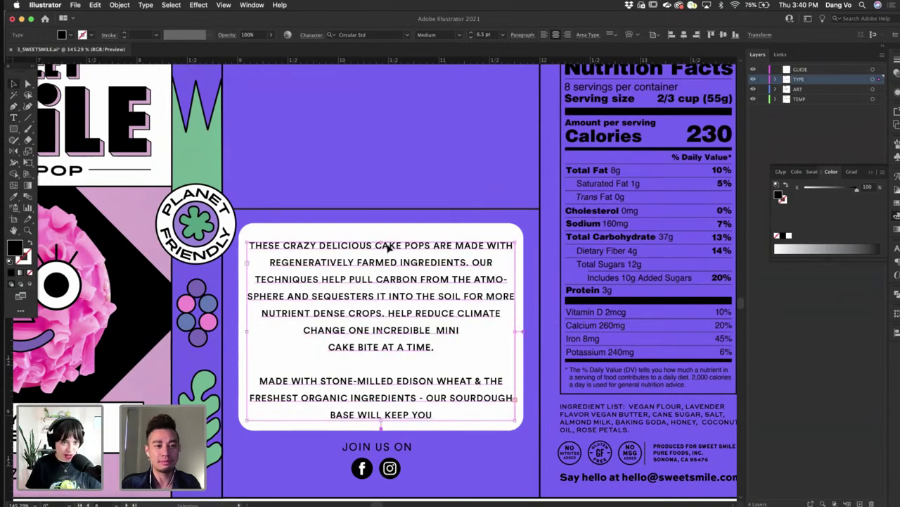
left_click_drag(389, 247, 389, 243)
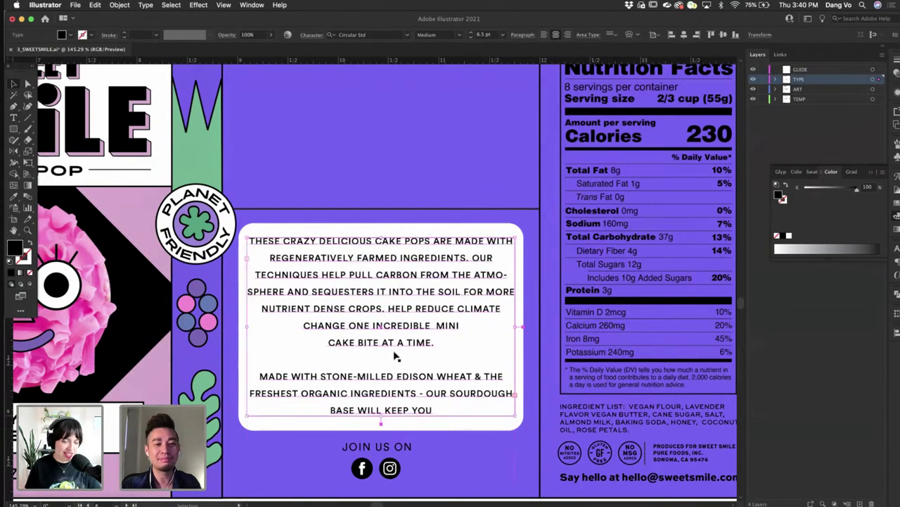
- Extend the story copy's text frame downward to fit its last line and remove the line break before "GRABBING FOR MORE."
left_click_drag(380, 419, 374, 440)
double_click(325, 427)
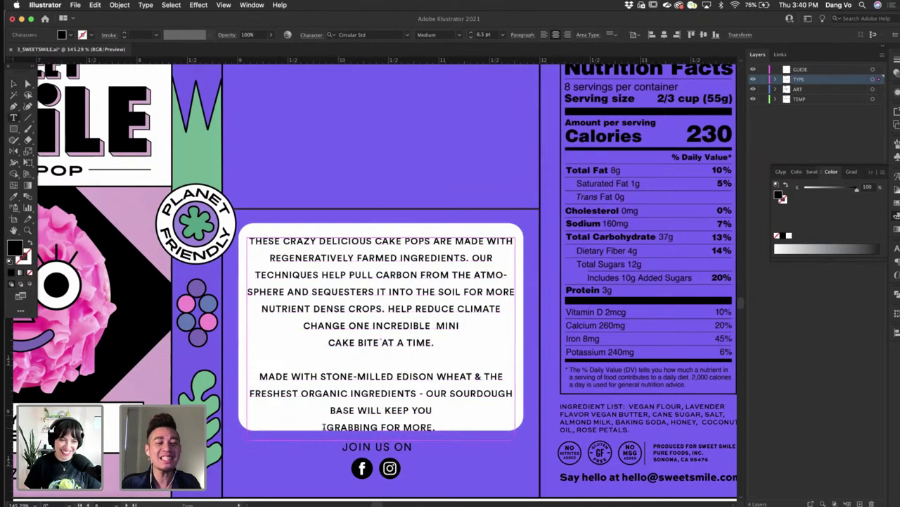
key("BackSpace")
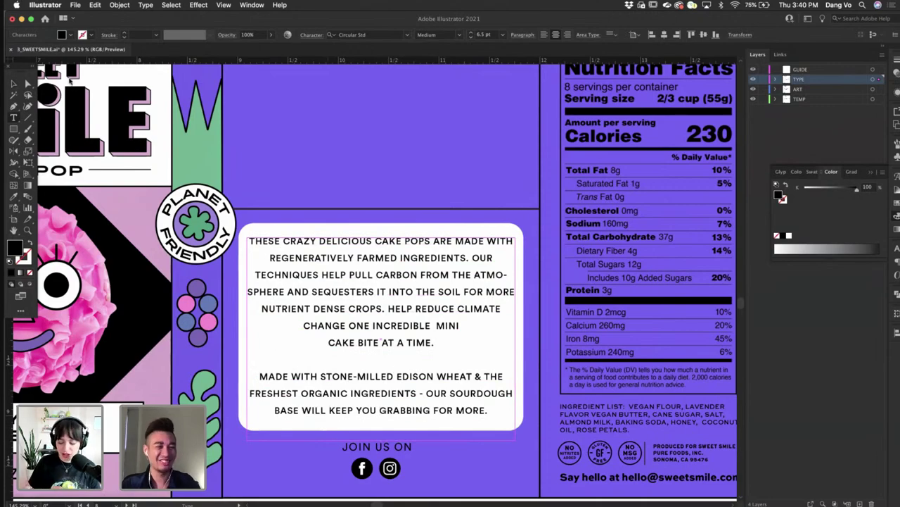
- Narrow the story copy's text frame a little more from its right side and recentre it in the white box
left_click(14, 83)
key("super+minus")
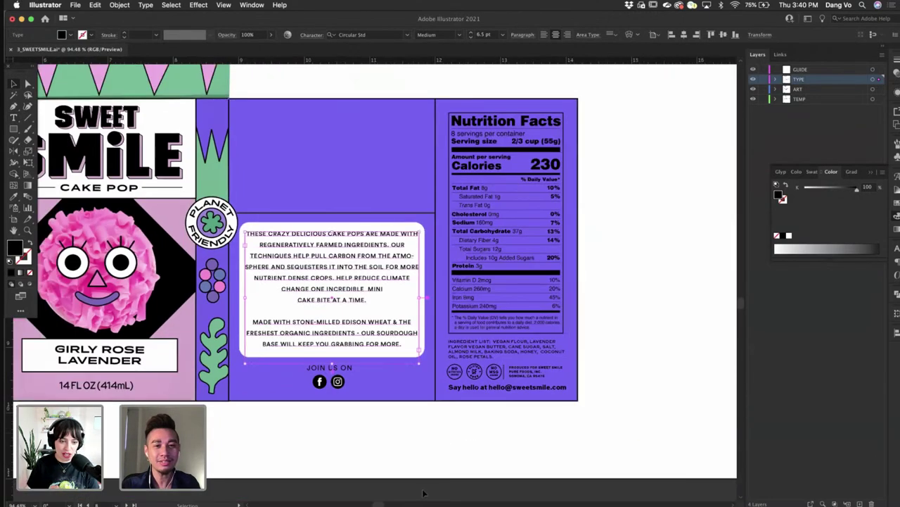
left_click(422, 488)
scroll(423, 472, "up", 1)
scroll(424, 472, "left", 1)
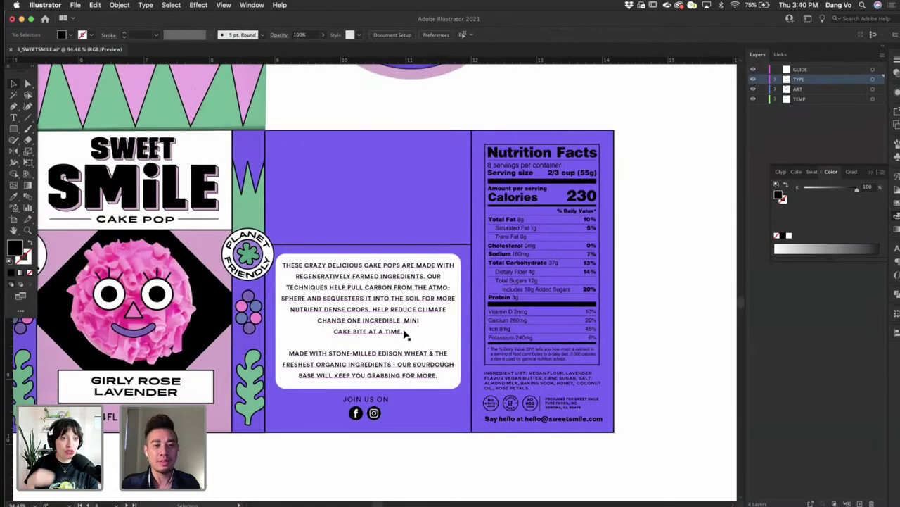
scroll(415, 311, "up", 4)
left_click(426, 308)
left_click_drag(478, 341, 470, 342)
left_click_drag(432, 296, 438, 295)
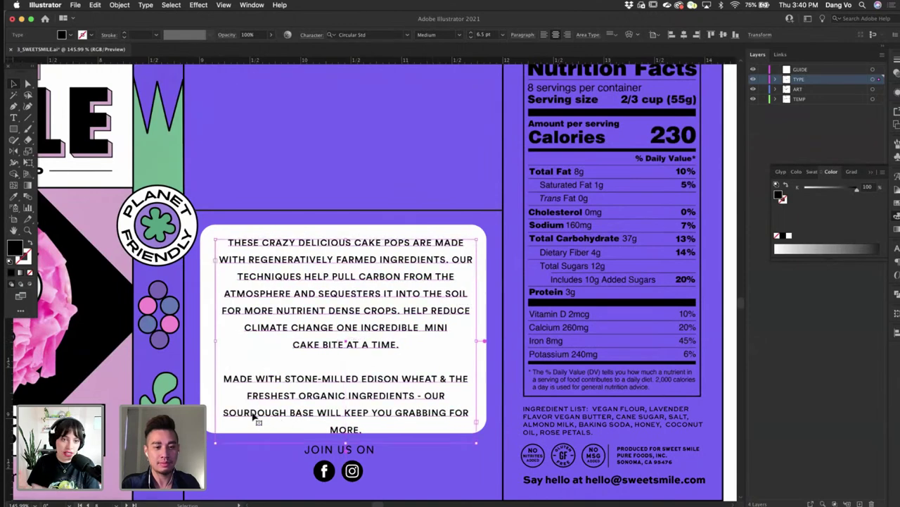
- Try a tighter leading on the entire story copy and revert it
double_click(256, 416)
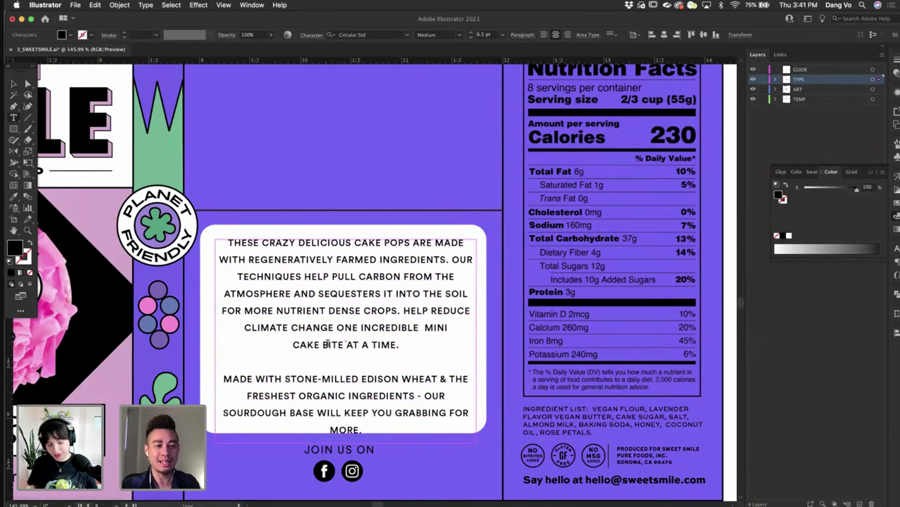
key("super+a")
key("alt+Up")
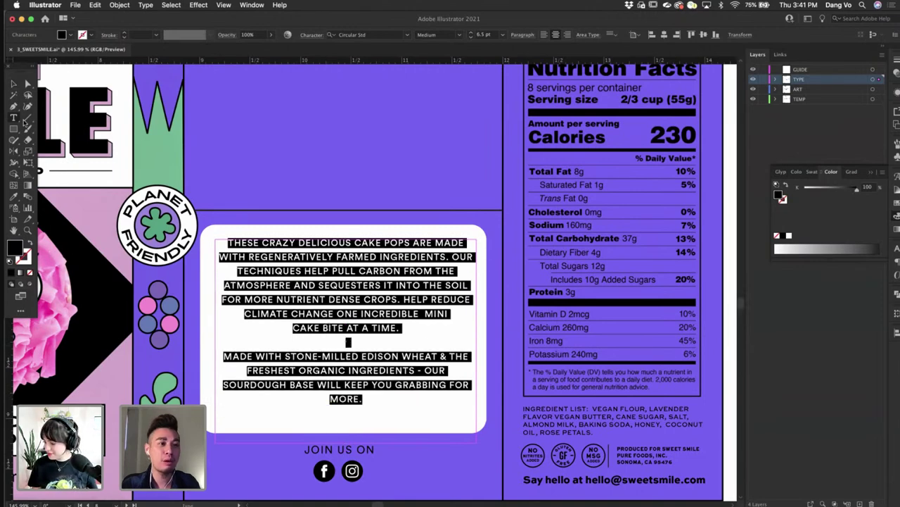
key("alt+Down")
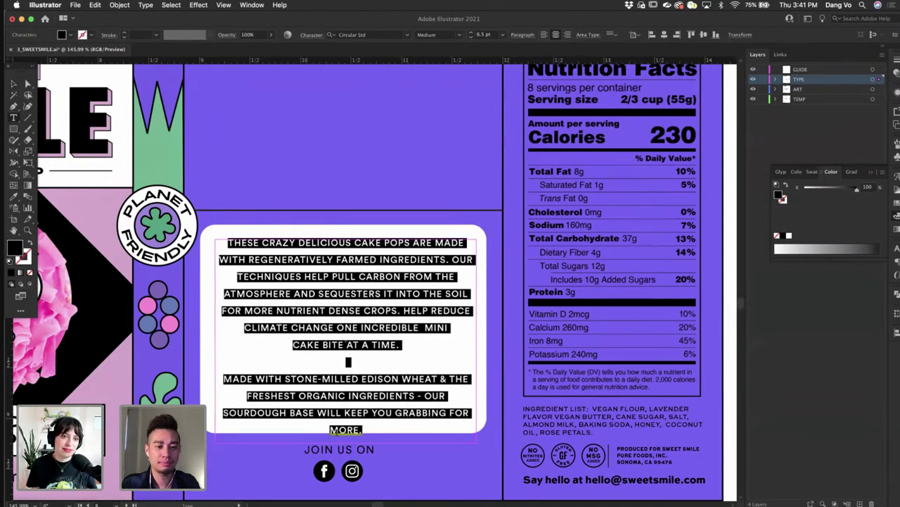
- Break the second paragraph's lines before "THE FRESHEST" and before "GRABBING FOR MORE." to rebalance the story copy
left_click(333, 429)
key("BackSpace")
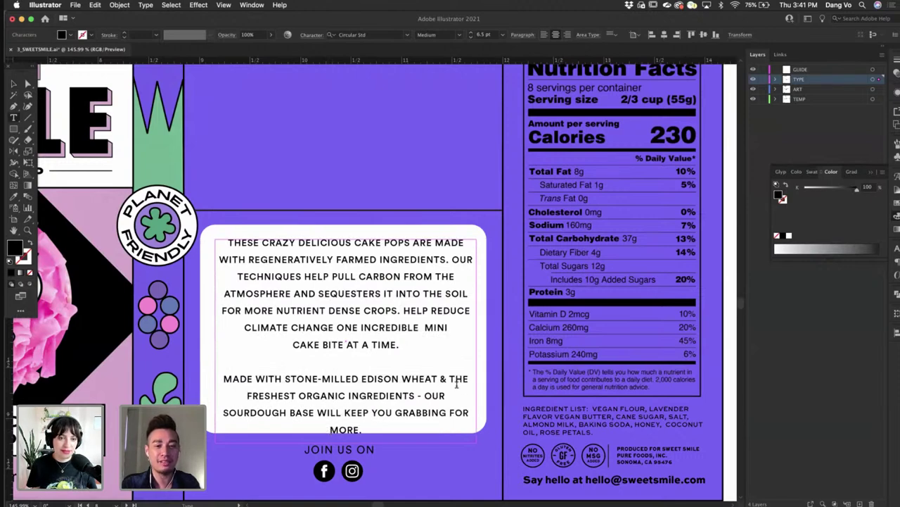
key("BackSpace")
key("Return")
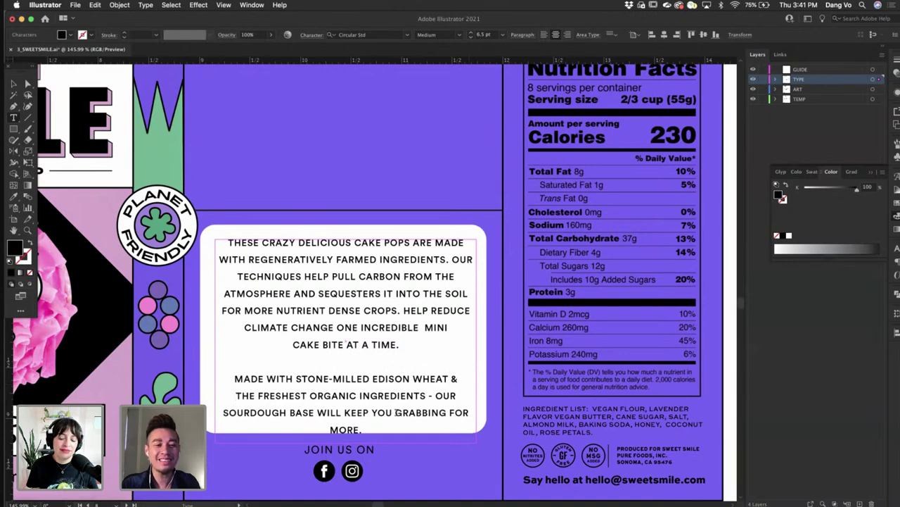
key("BackSpace")
key("shift+Return")
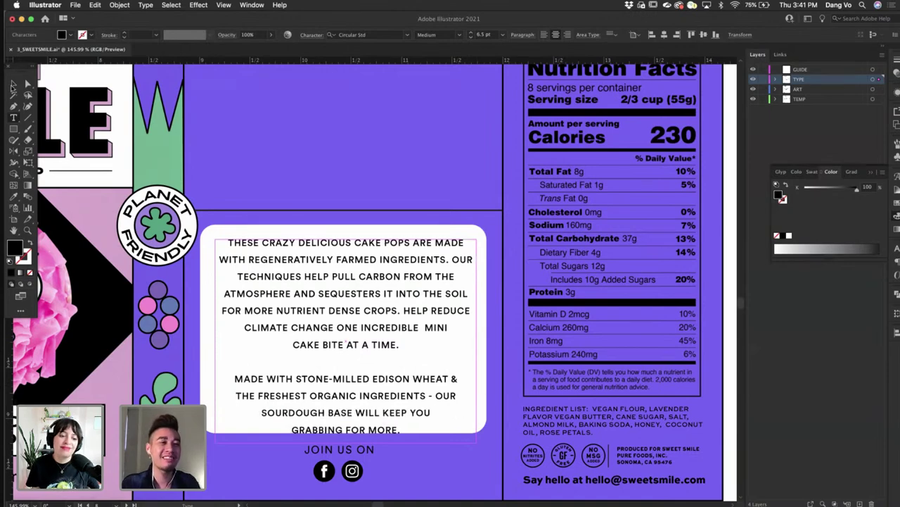
- Nudge the story copy up slightly and move the "JOIN US ON" group with its social icons slightly down
key("Escape")
left_click_drag(356, 258, 356, 256)
scroll(356, 256, "down", 5)
scroll(355, 256, "left", 1)
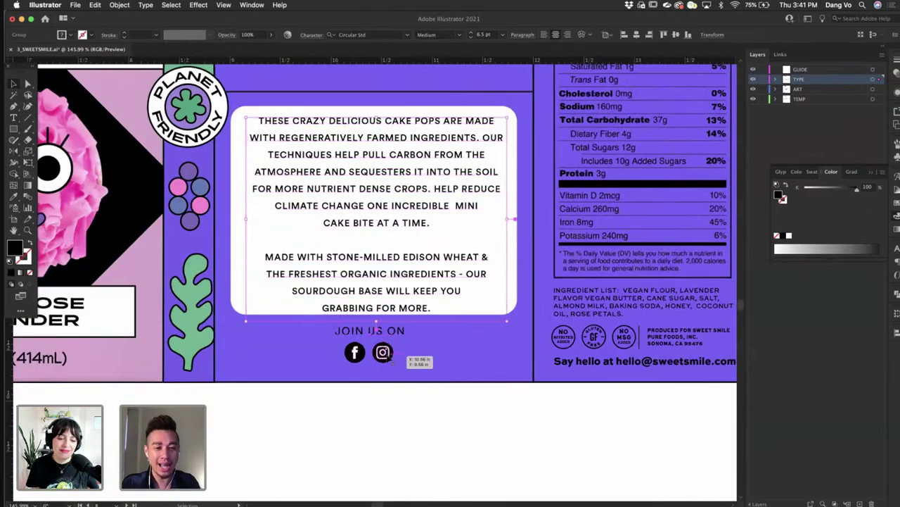
left_click_drag(391, 358, 392, 362)
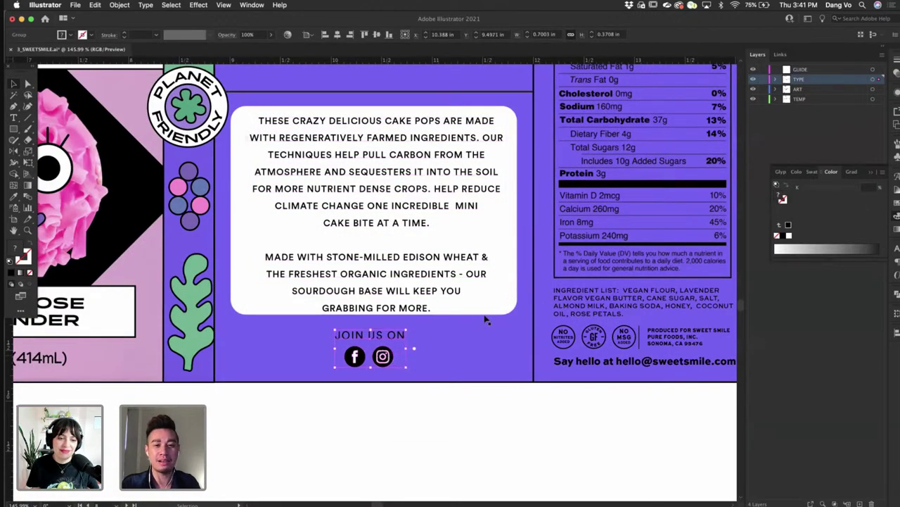
- Extend the white box's bottom edge slightly downward to leave more room beneath the last line of the story copy
left_click(484, 311)
left_click_drag(375, 313, 376, 323)
left_click(415, 262)
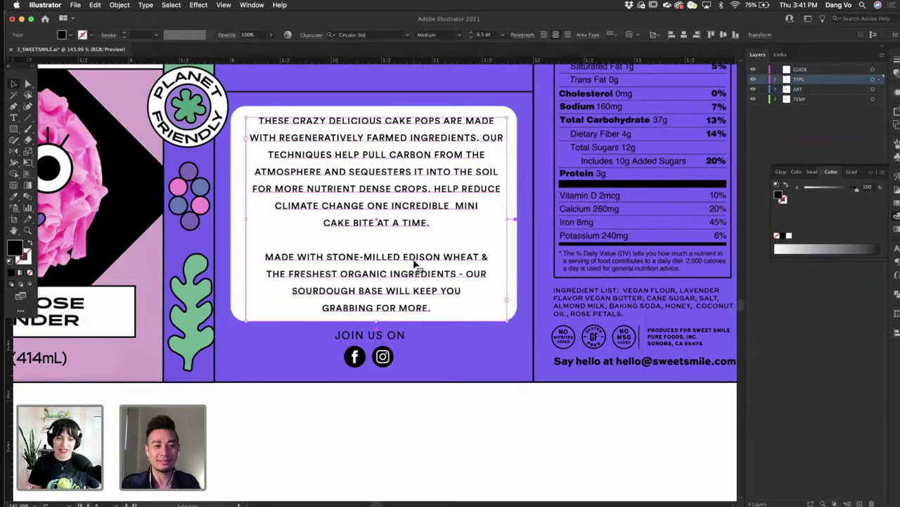
- Deselect the story copy and save the document
left_click(497, 443)
key("super+0")
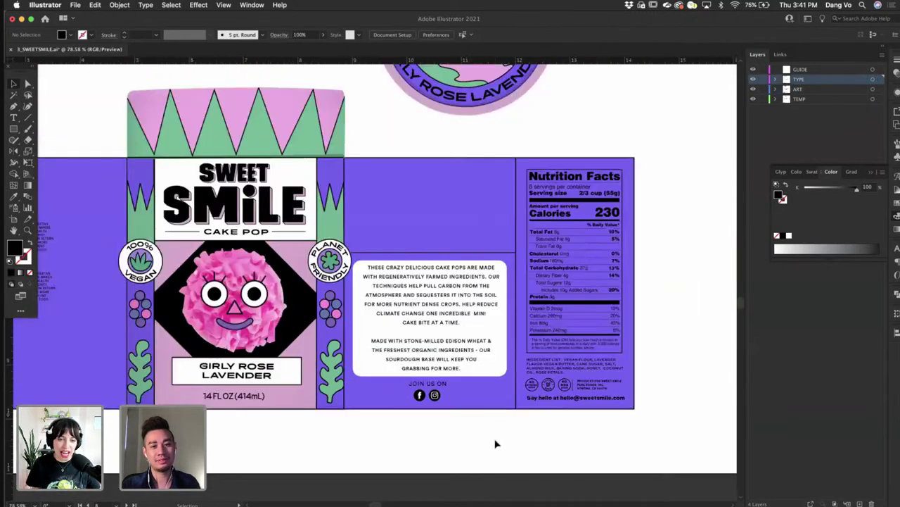
scroll(591, 401, "up", 2)
scroll(691, 358, "right", 1)
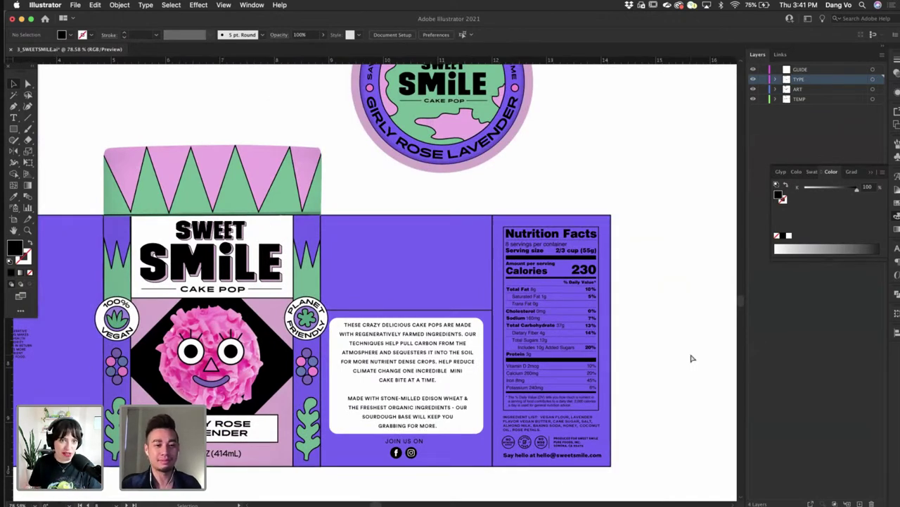
key("super+s")
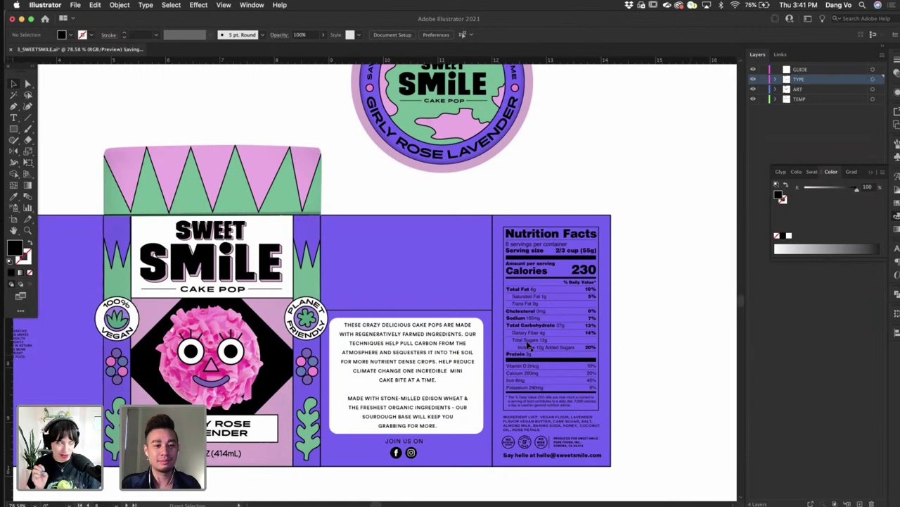
left_click(528, 346)
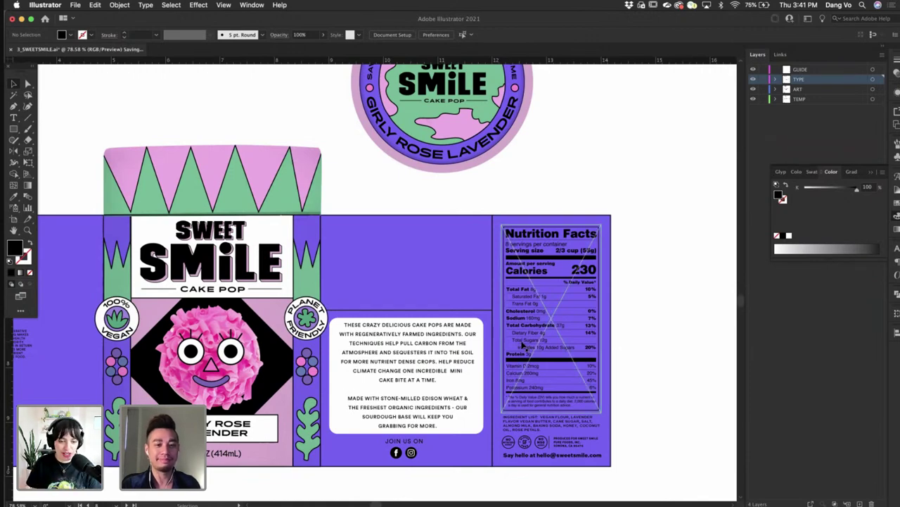
left_click(443, 352)
scroll(437, 341, "up", 3)
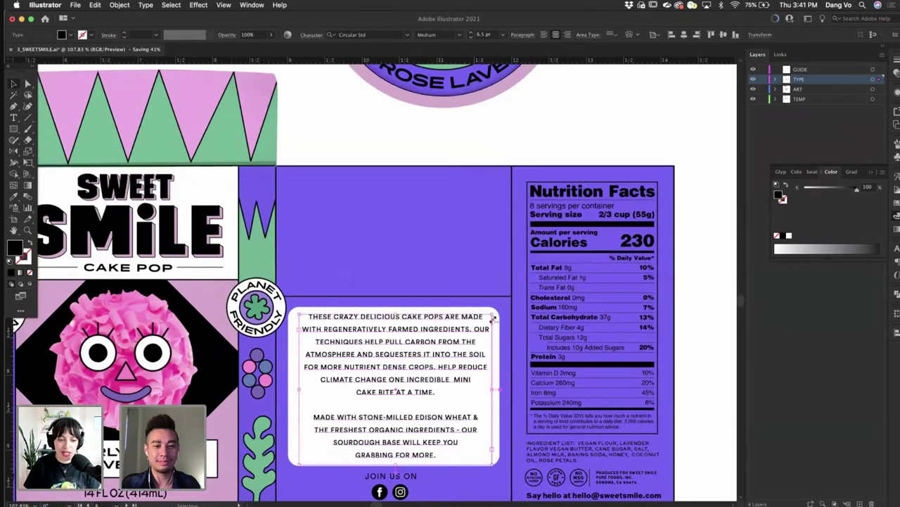
left_click_drag(493, 318, 491, 314)
left_click(695, 333)
scroll(696, 334, "up", 1)
scroll(695, 333, "left", 1)
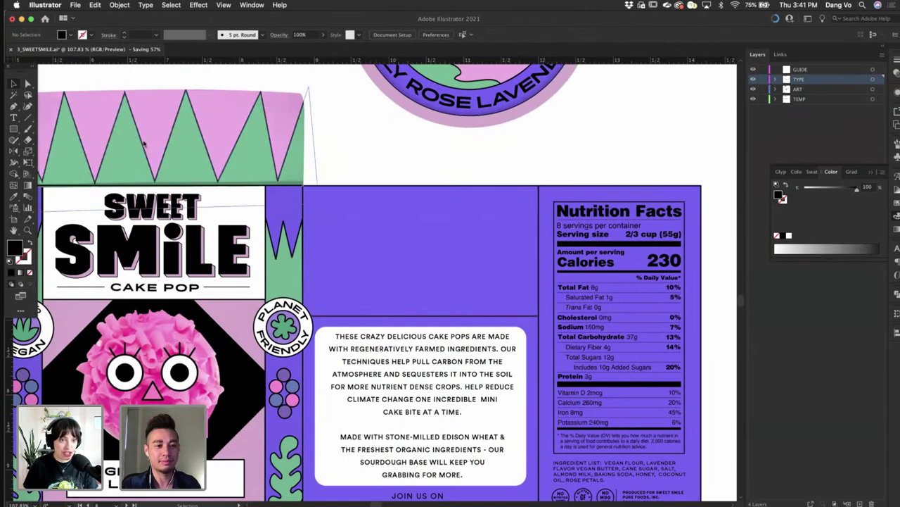
- Extend the divider line above the white box at its left end to about 3.15 in long, and deselect it
left_click_drag(360, 318, 300, 298)
scroll(313, 300, "up", 3)
scroll(300, 299, "down", 2)
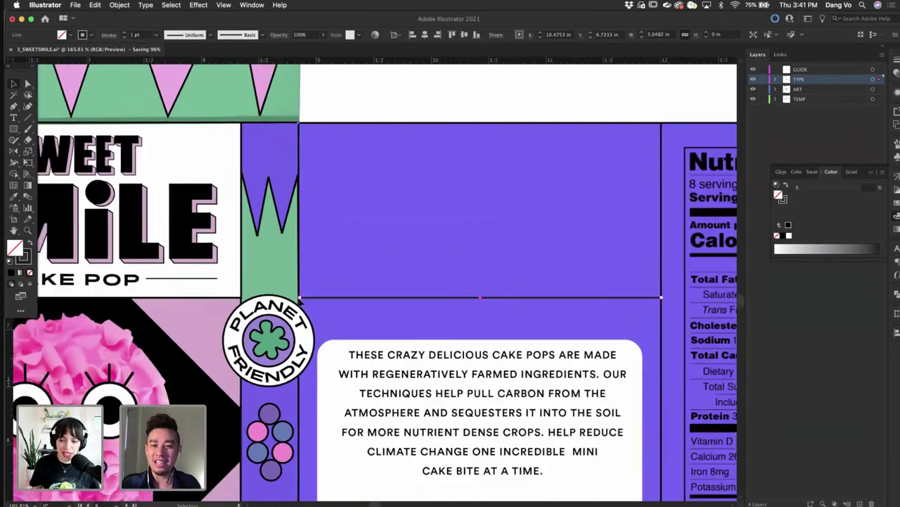
scroll(299, 298, "down", 4)
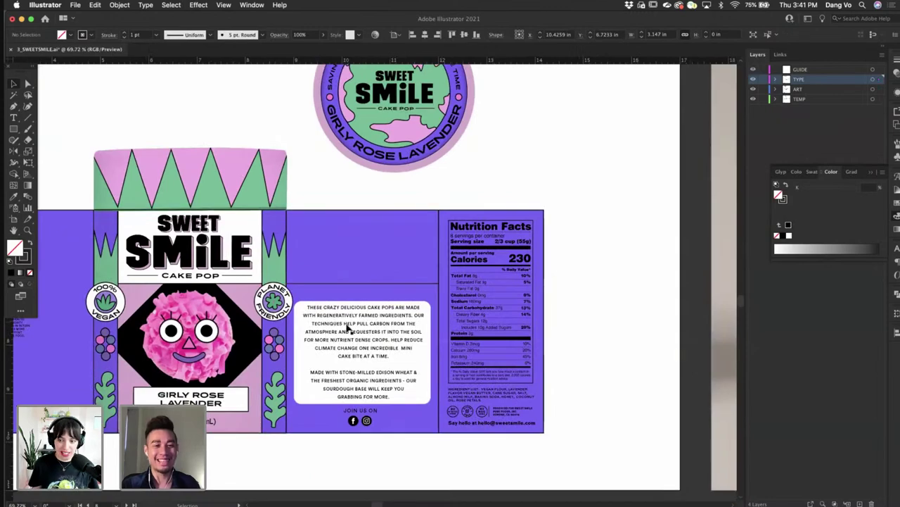
key("super+shift+a")
- Examine the wraparound label's story panel alongside the front and nutrition panels, both up close and as a whole
scroll(346, 325, "up", 1)
scroll(346, 326, "up", 3)
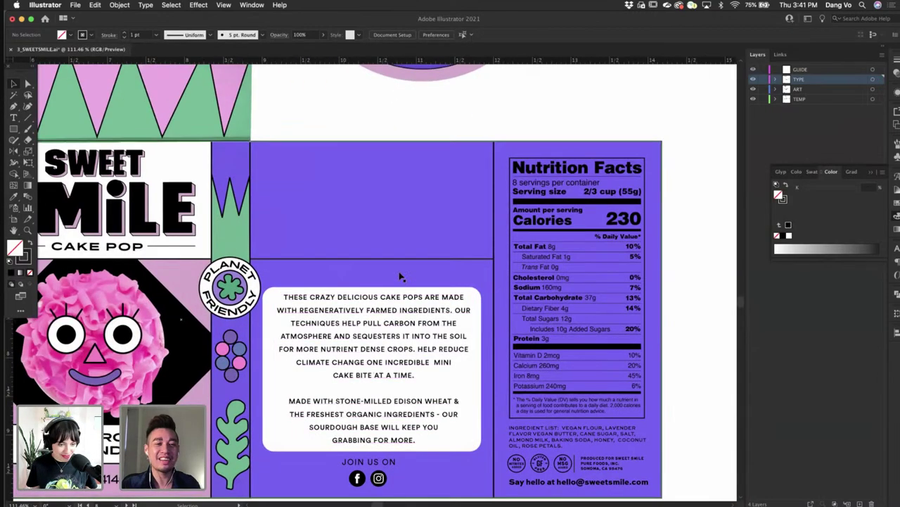
scroll(401, 276, "left", 3)
scroll(401, 277, "down", 3)
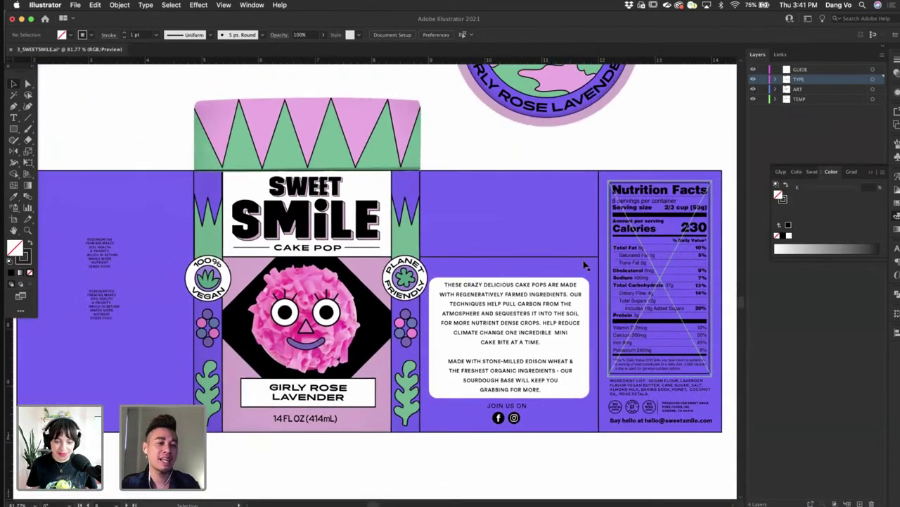
scroll(583, 261, "left", 3)
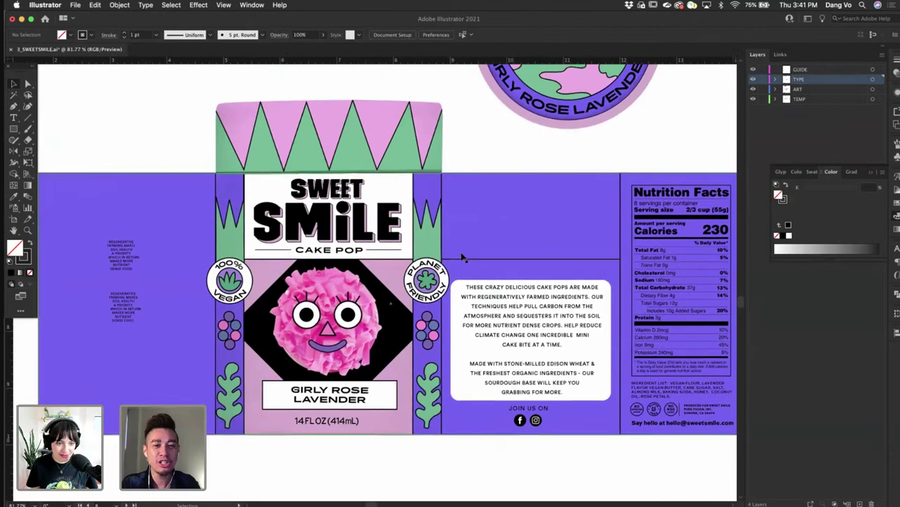
scroll(626, 249, "right", 3)
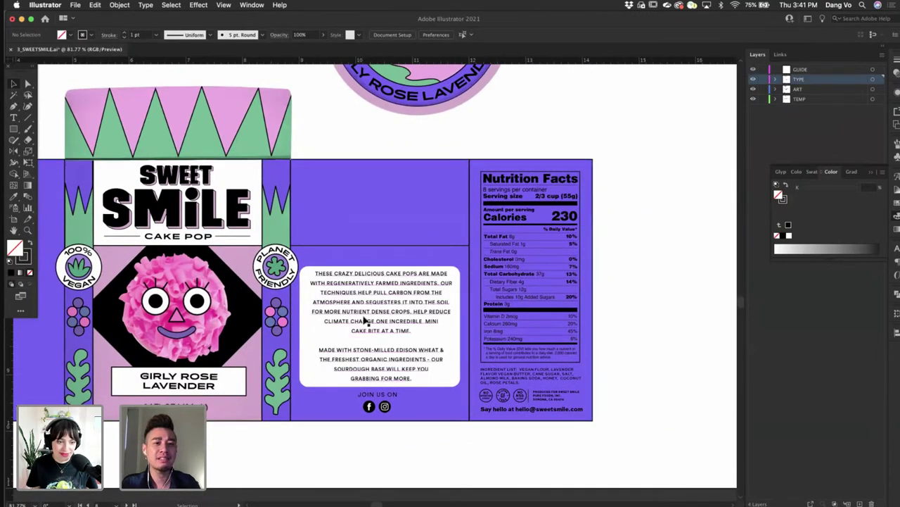
scroll(365, 321, "up", 3)
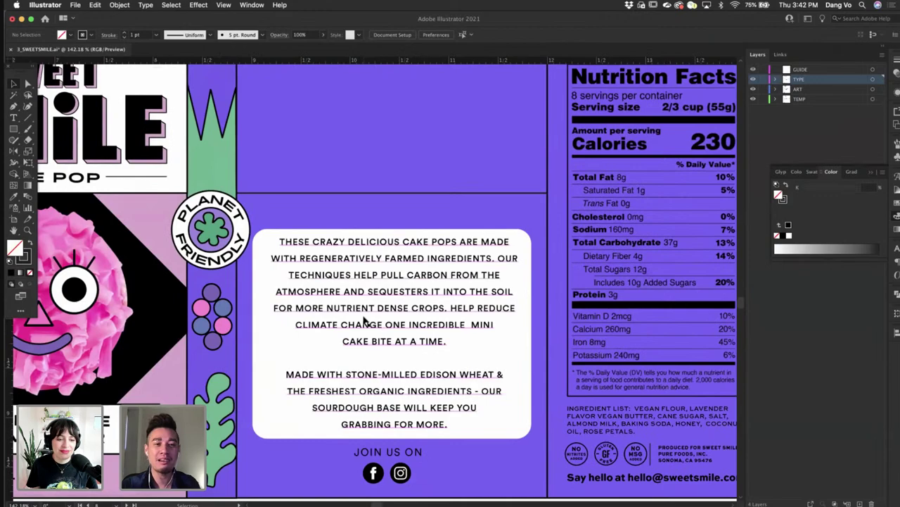
scroll(365, 321, "down", 2)
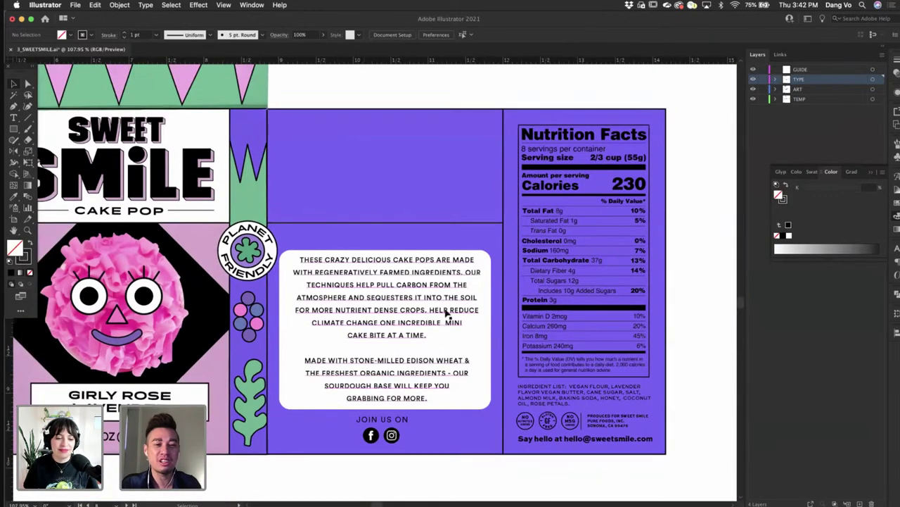
scroll(448, 316, "right", 2)
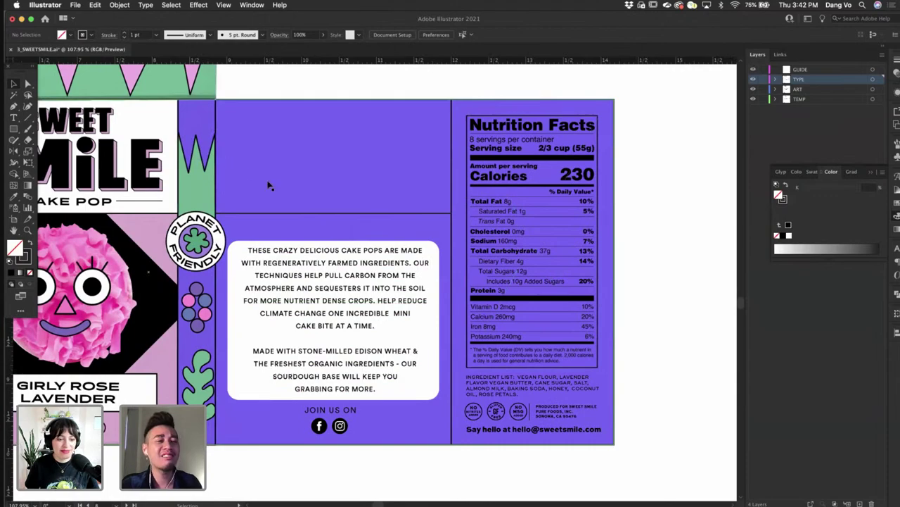
- Duplicate the story copy straight up into the empty area above the white box and replace its text with ABOUT US
scroll(357, 205, "up", 2)
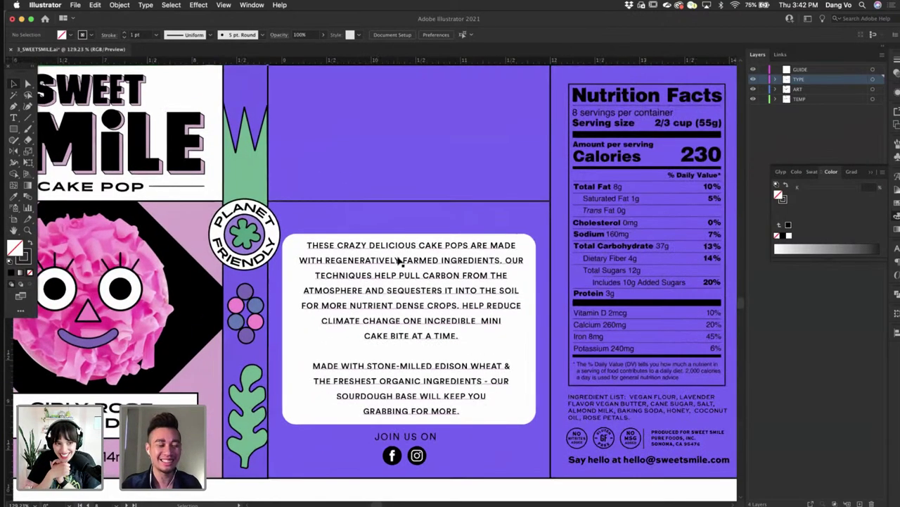
left_click_drag(401, 274, 417, 123, "alt+shift")
double_click(436, 140)
key("ctrl+a")
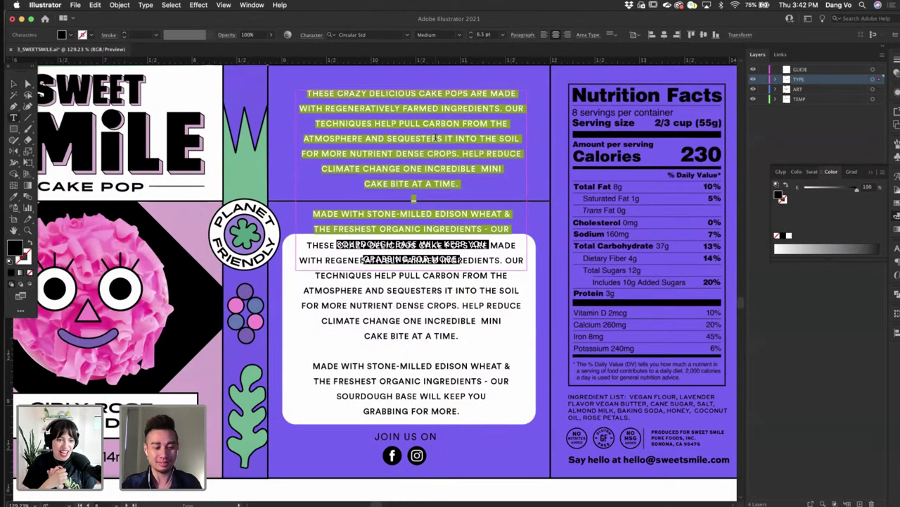
type("ABOUT")
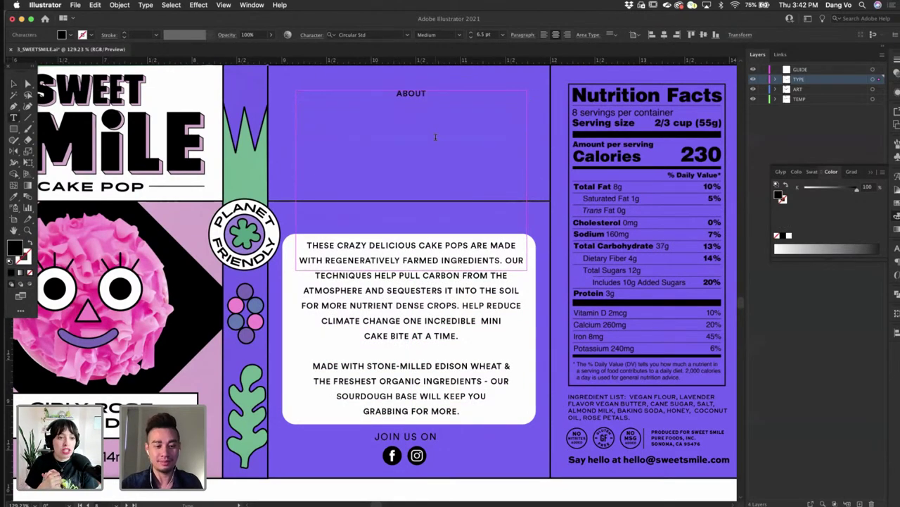
type(" US")
- Set the ABOUT US heading in the Pano Bold font
key("ctrl+a")
key("ctrl+alt+shift+m")
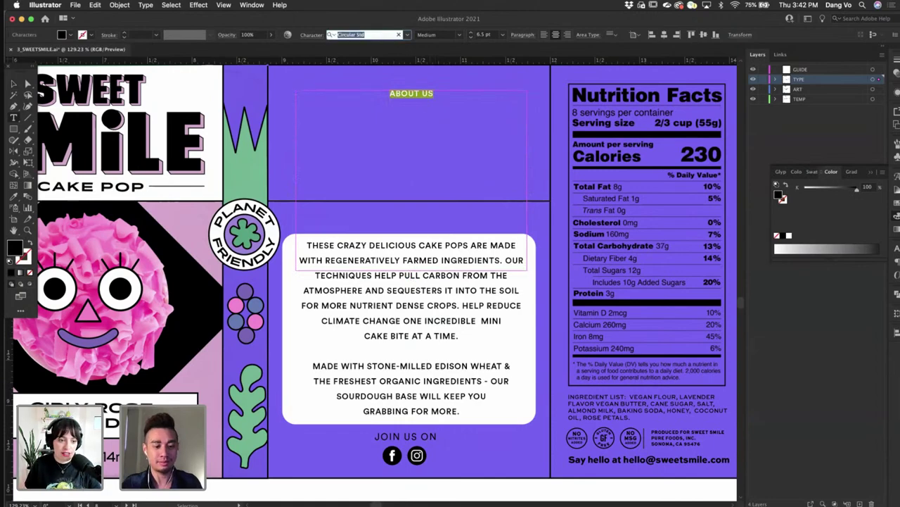
type("swe")
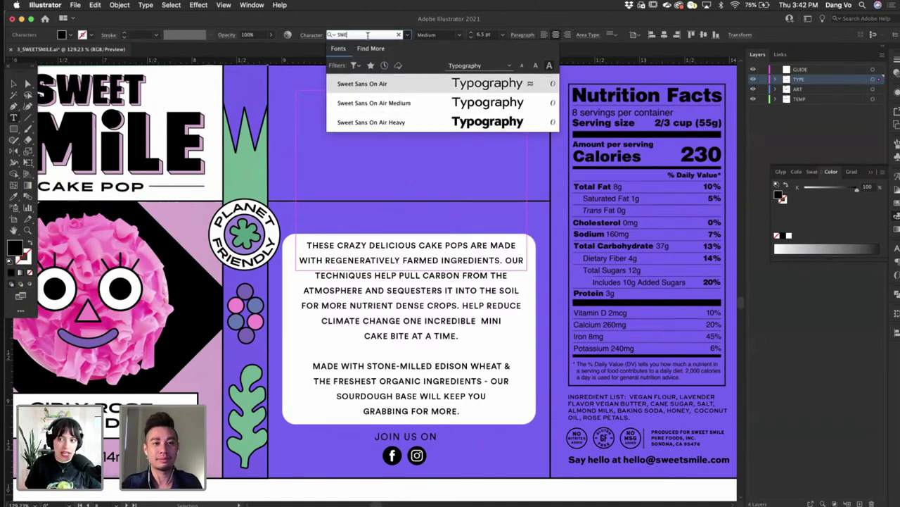
key("BackSpace")
key("BackSpace")
key("BackSpace")
type("pano")
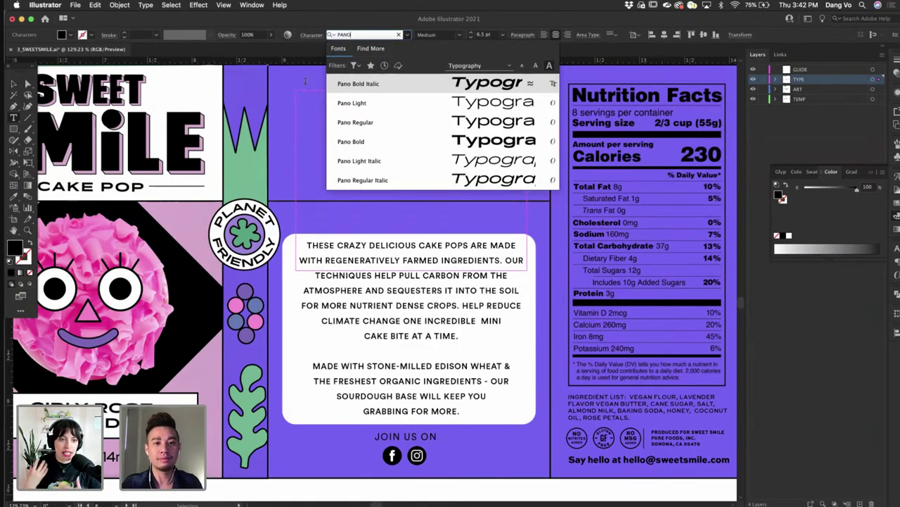
key("Down")
key("Down")
key("Down")
key("Return")
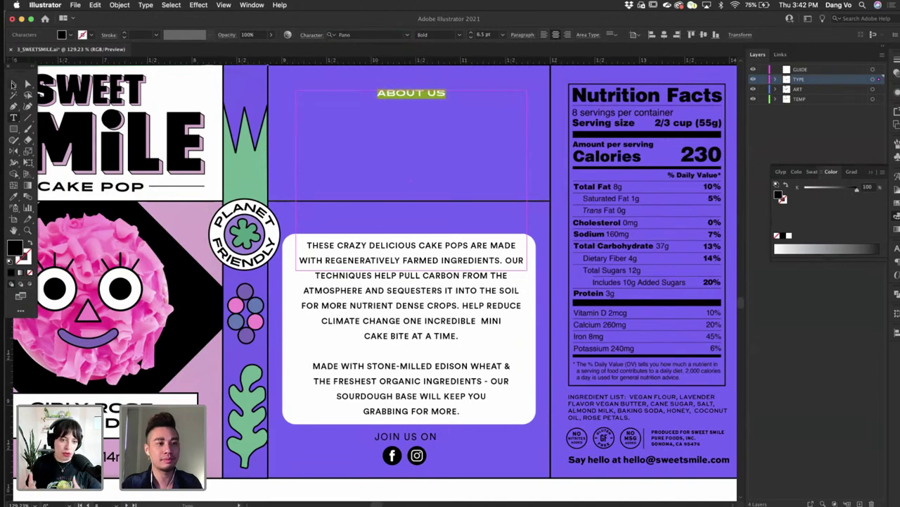
- Shorten the ABOUT US text frame, place it just above the white copy box, and set its font size to 10 pt
left_click(12, 85)
left_click_drag(412, 270, 368, 217)
double_click(443, 219)
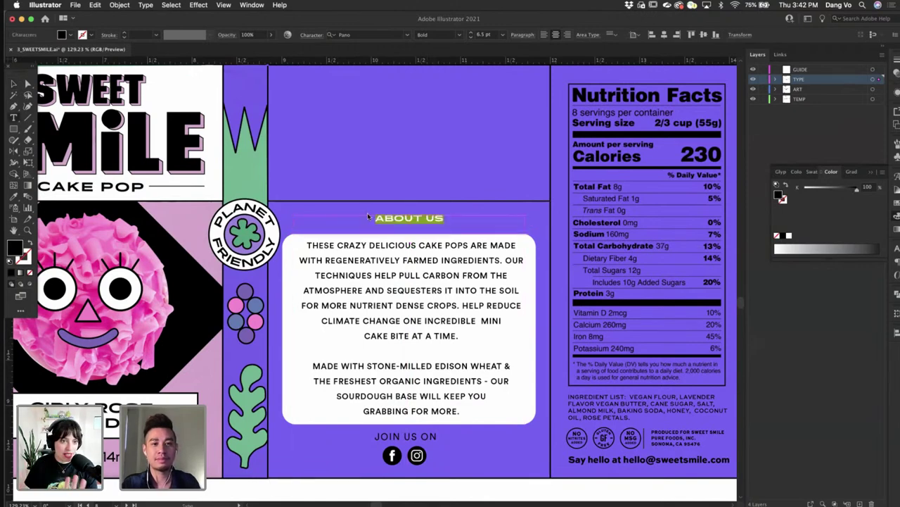
left_click(495, 35)
type("10")
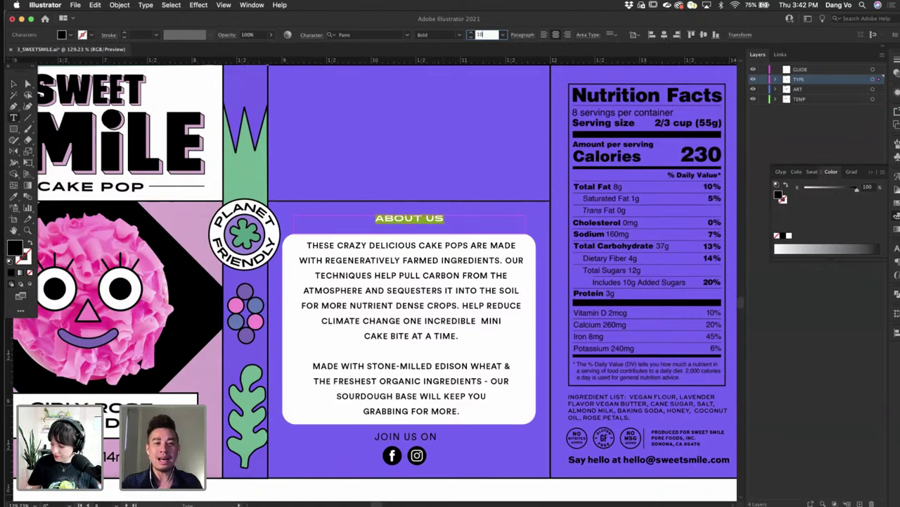
key("Return")
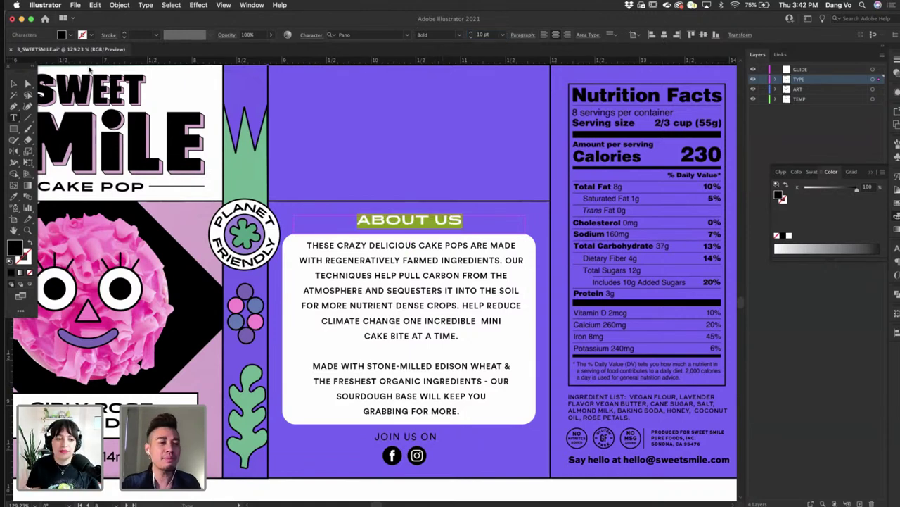
left_click(16, 83)
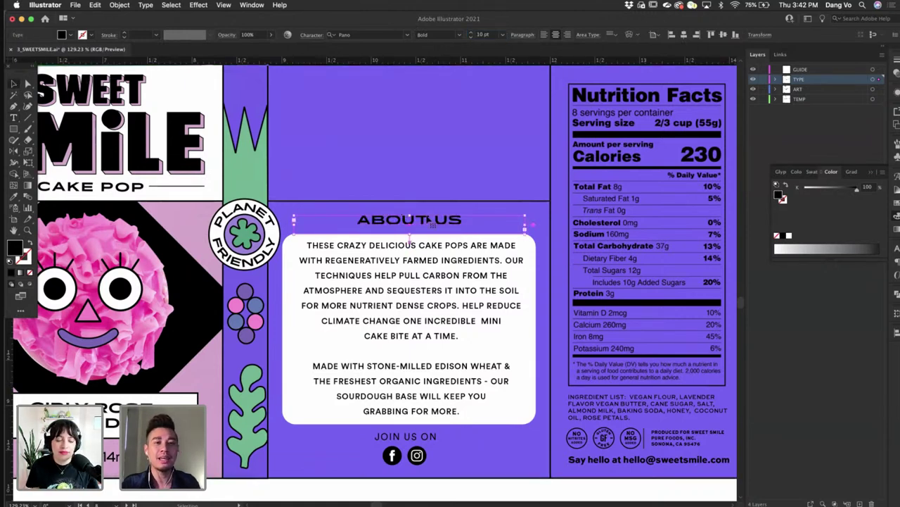
- Tighten the ABOUT US text frame's height and widen it on both sides to match the white copy box
scroll(450, 226, "up", 3)
left_click_drag(452, 225, 452, 220)
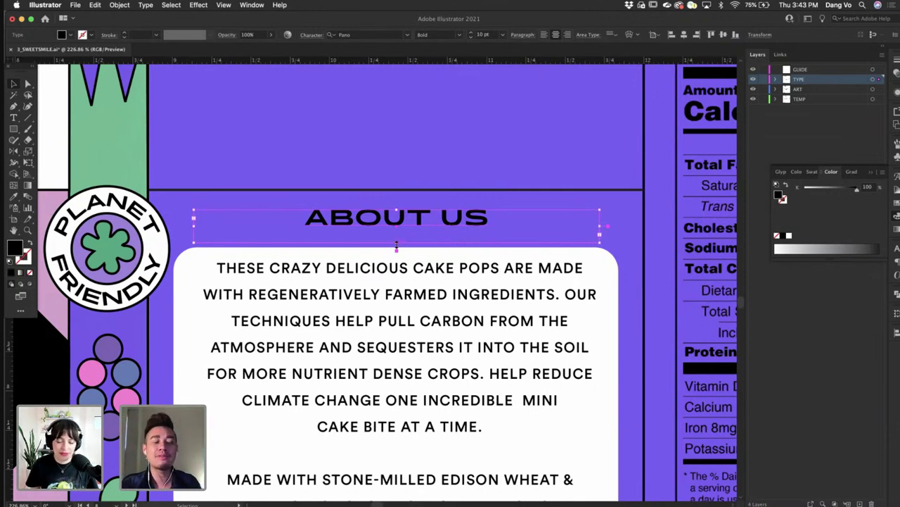
left_click_drag(396, 246, 397, 236)
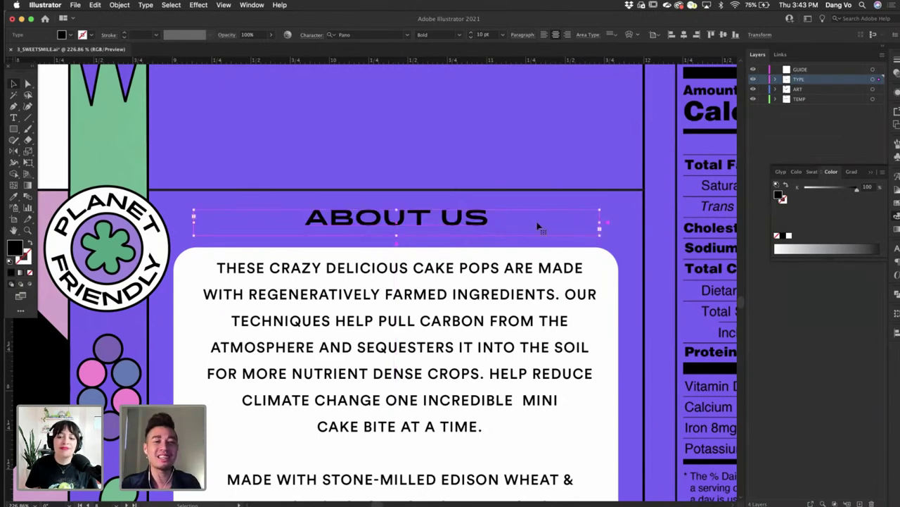
left_click_drag(613, 223, 619, 223)
left_click_drag(194, 224, 173, 224)
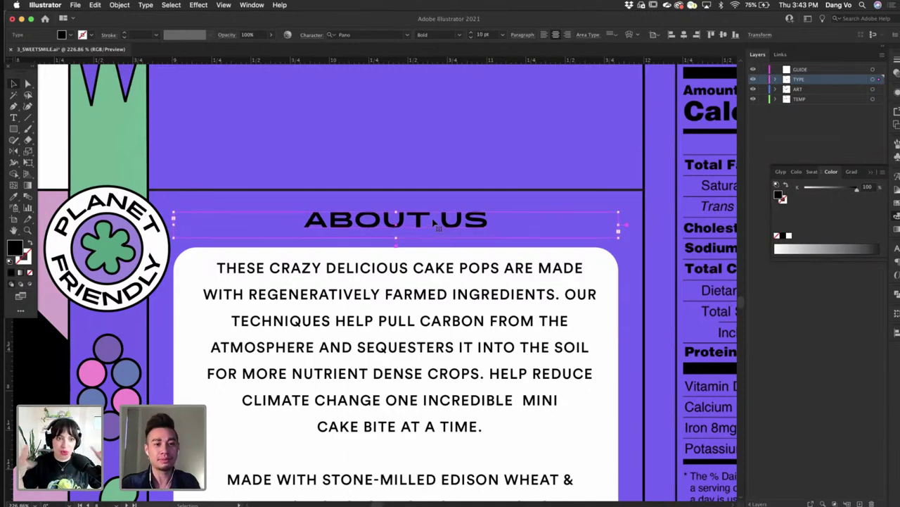
- Deselect the ABOUT US heading and save the document
scroll(435, 222, "down", 5)
scroll(631, 280, "right", 5)
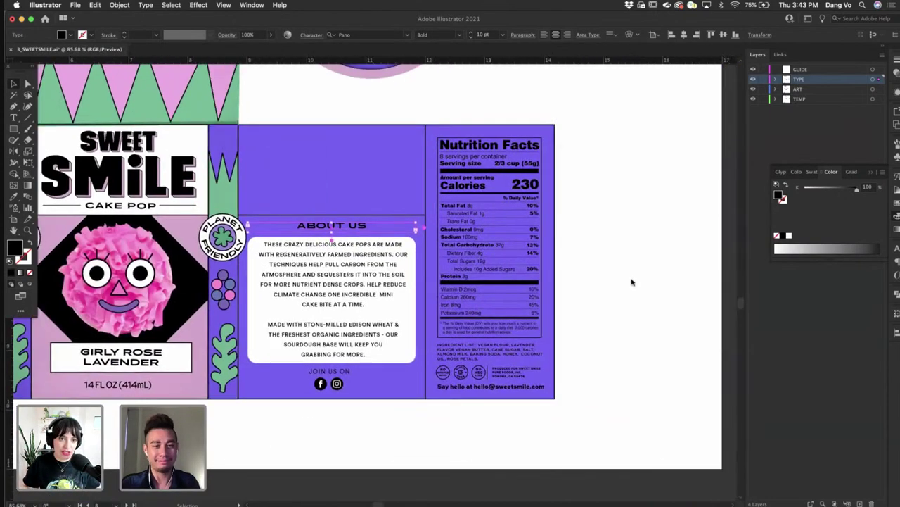
left_click(631, 281)
scroll(632, 283, "up", 1)
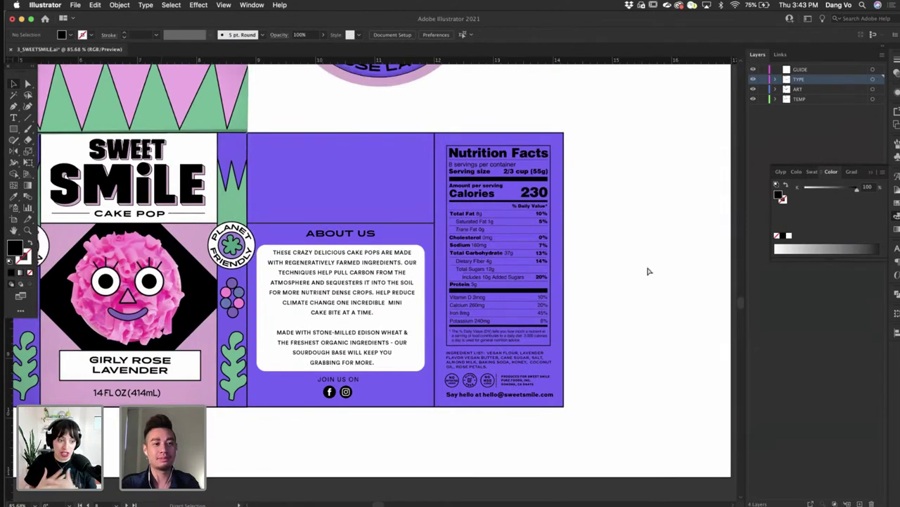
key("cmd+s")
- Draw a curved hill edge with the Pen tool, rising from the divider above ABOUT US to the line beside the nutrition panel
scroll(649, 271, "left", 2)
scroll(649, 271, "up", 1)
scroll(649, 271, "up", 3)
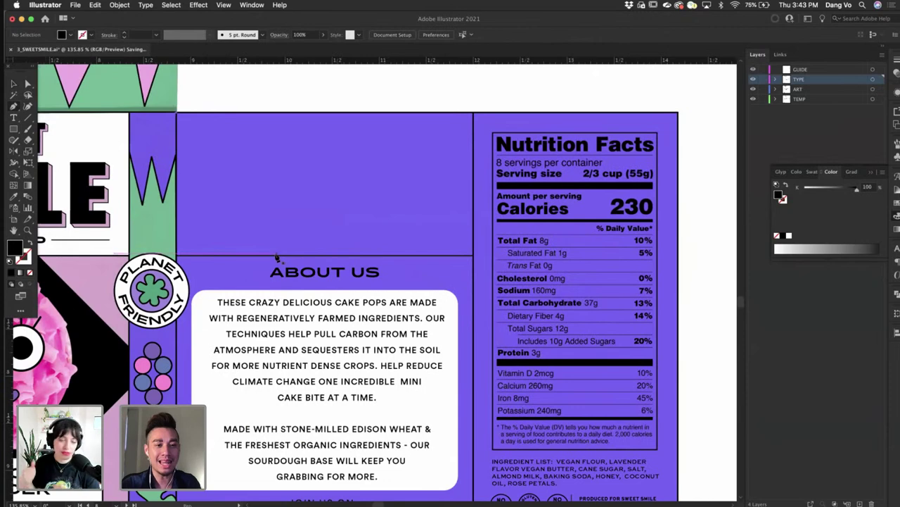
left_click(275, 256)
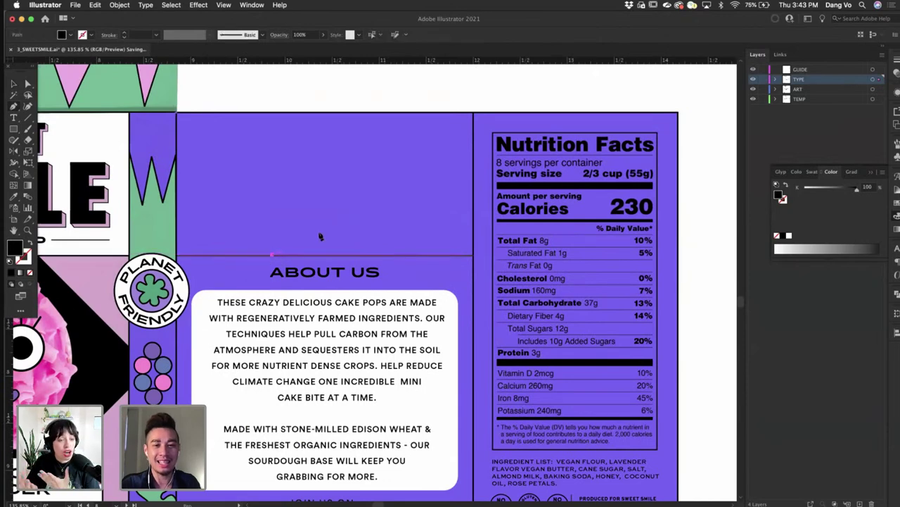
left_click_drag(556, 185, 557, 185)
left_click(473, 187)
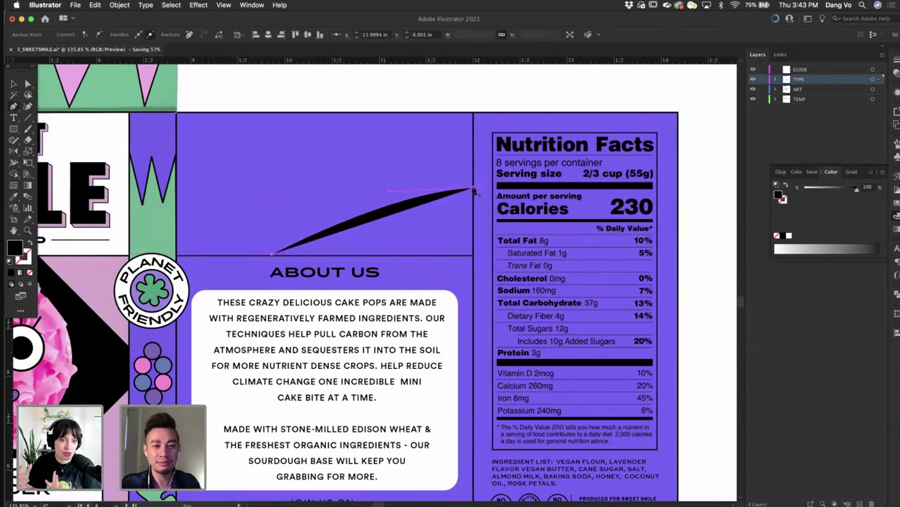
- Try to close the hill shape down the panel's side and back along the divider line
left_click(474, 257)
key("/")
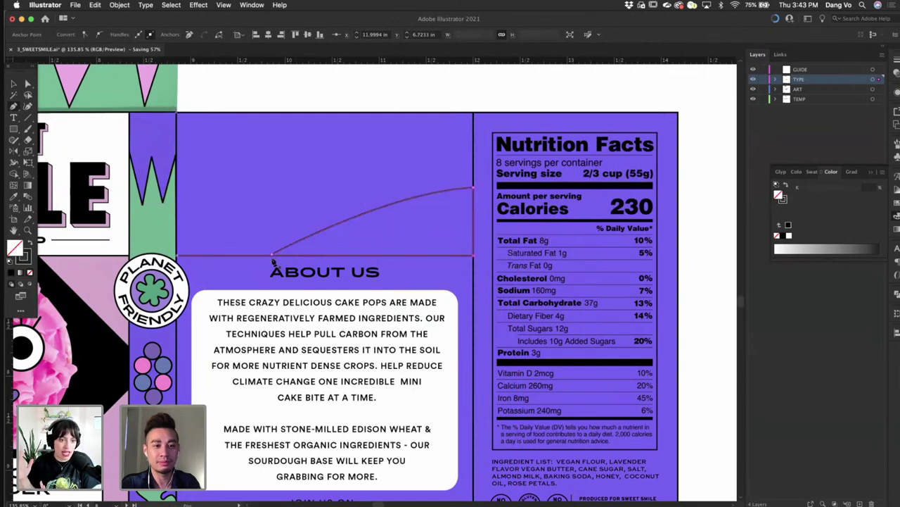
left_click(273, 256)
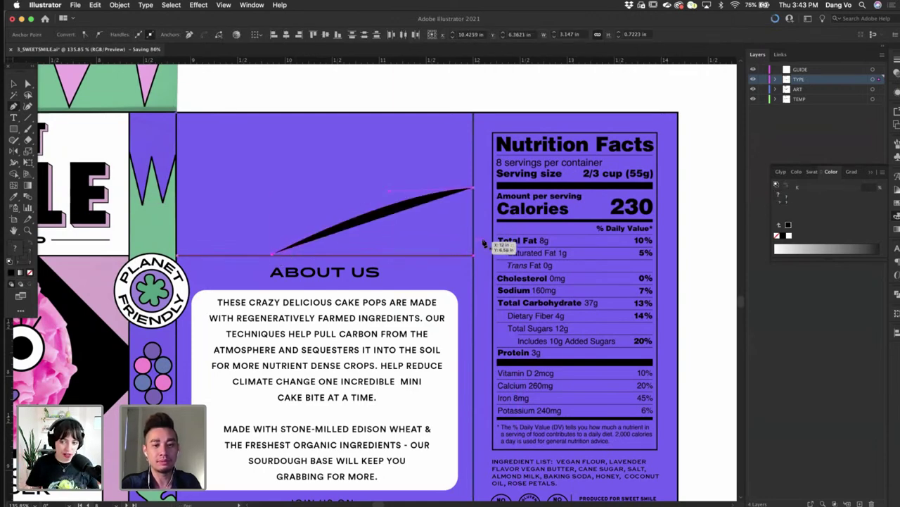
left_click_drag(473, 255, 474, 249)
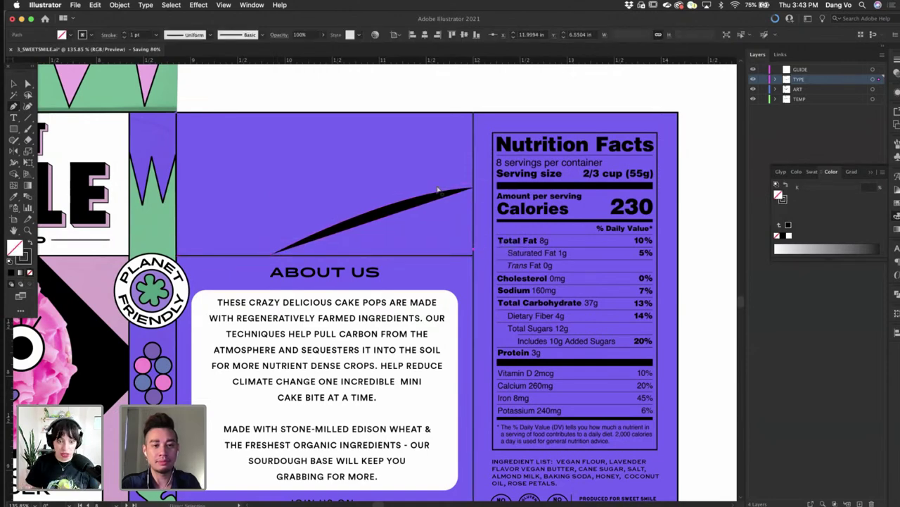
key("super+z")
- Move the curve up clear of the divider and extend it with the Pen tool into a solid black hill shape
left_click(214, 181)
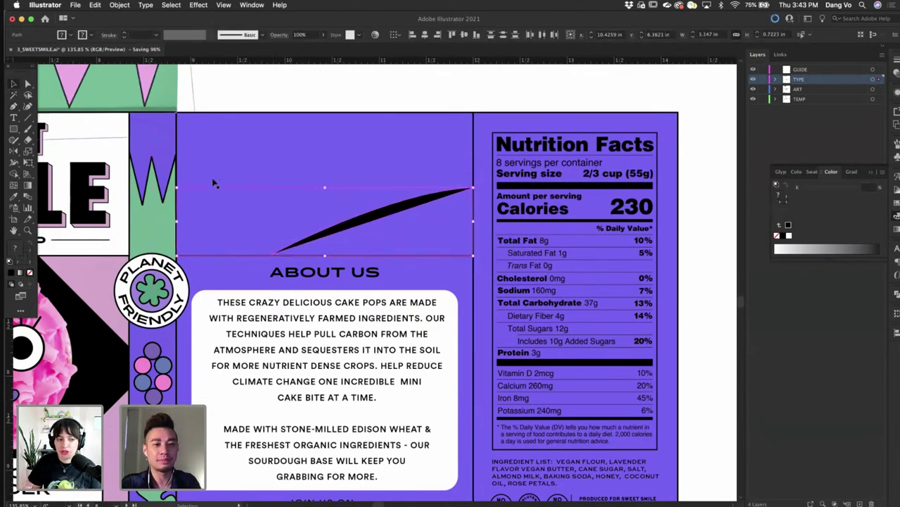
left_click(388, 215)
left_click_drag(387, 196, 401, 166)
key("super+z")
key("p")
left_click(273, 215)
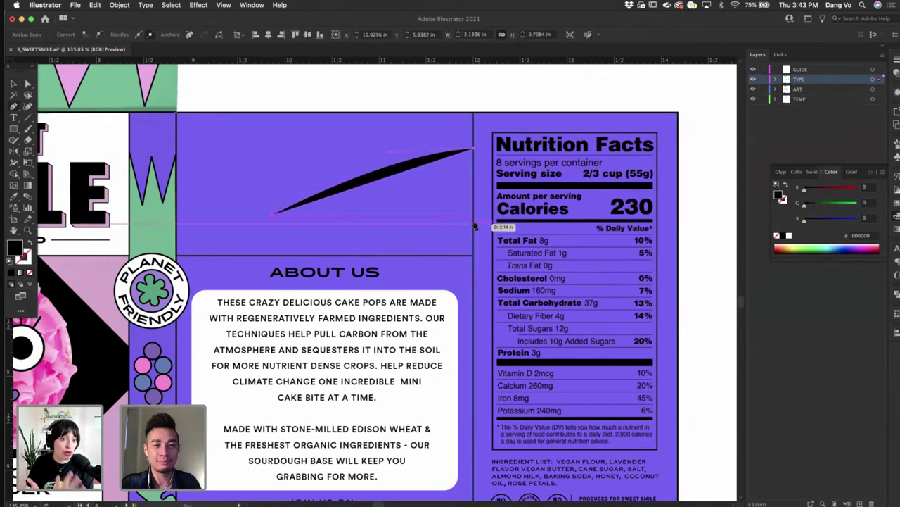
left_click(473, 216)
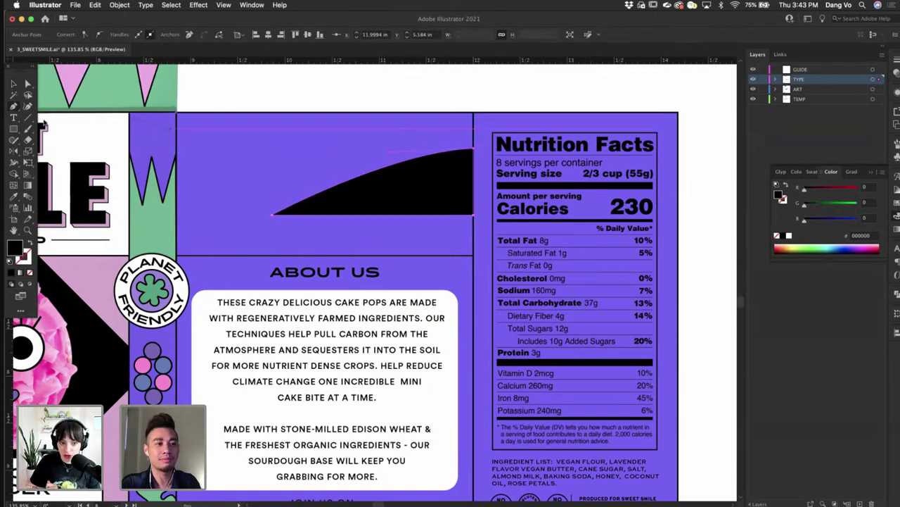
- Move the black hill down so its base rests on the divider above ABOUT US, and deselect it
left_click_drag(420, 192, 419, 232)
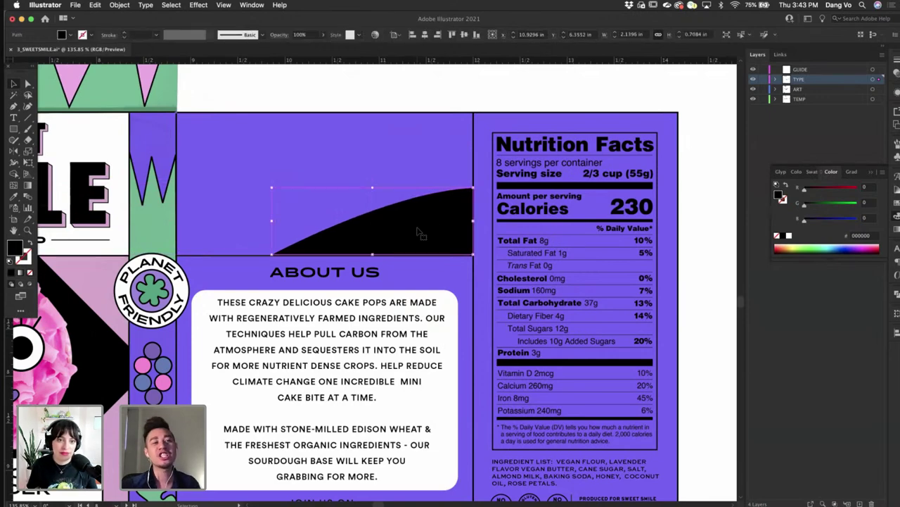
key("Down")
scroll(420, 233, "right", 2)
scroll(420, 232, "down", 1)
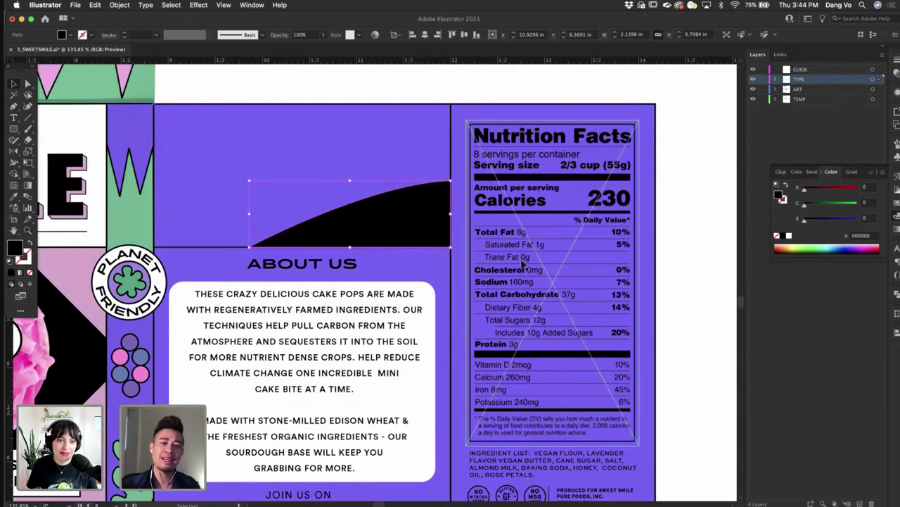
left_click(665, 243)
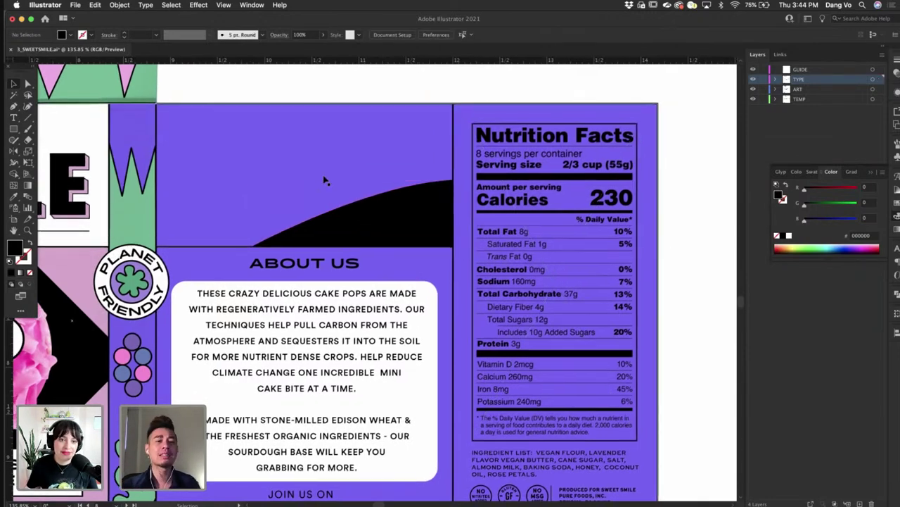
- Draw a second black hill with the Pen tool, sloping from the green leaf strip down behind the first hill to the divider
scroll(324, 179, "left", 5)
scroll(380, 203, "up", 3)
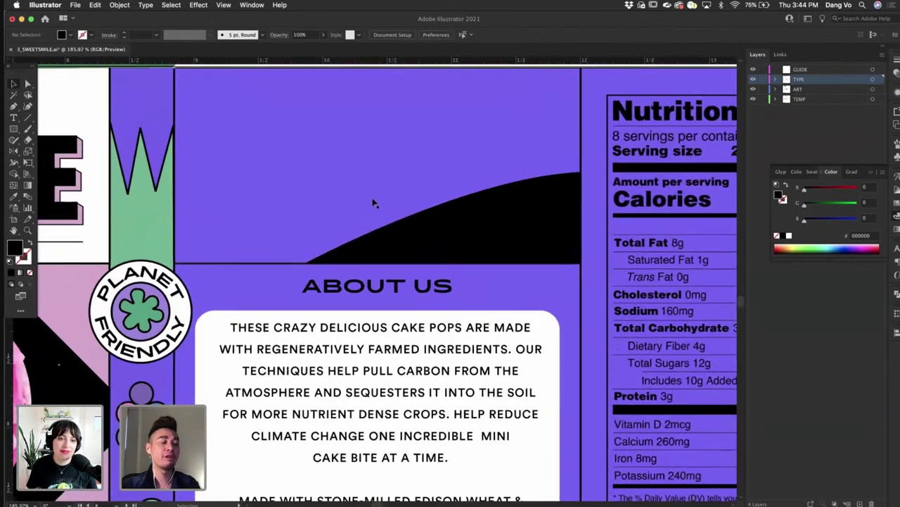
left_click(13, 107)
scroll(281, 183, "left", 3)
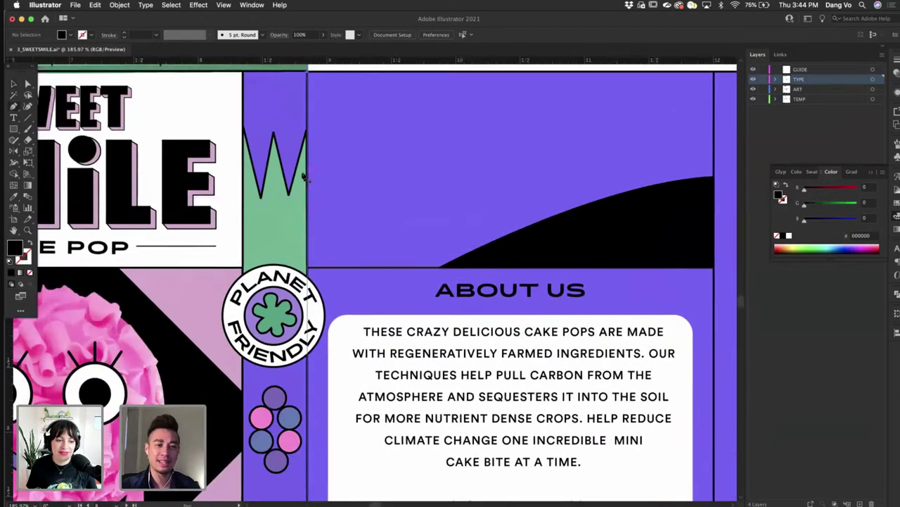
left_click(309, 173)
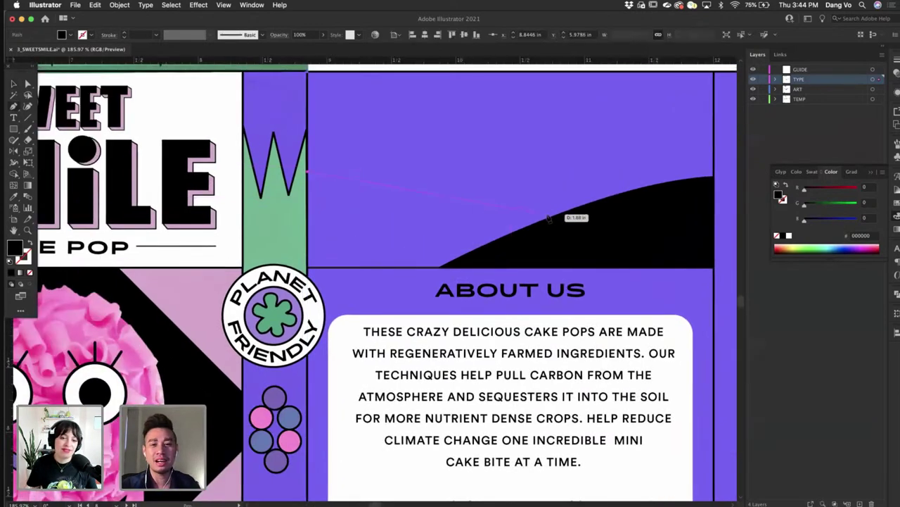
left_click_drag(551, 217, 565, 238)
left_click_drag(605, 262, 607, 261)
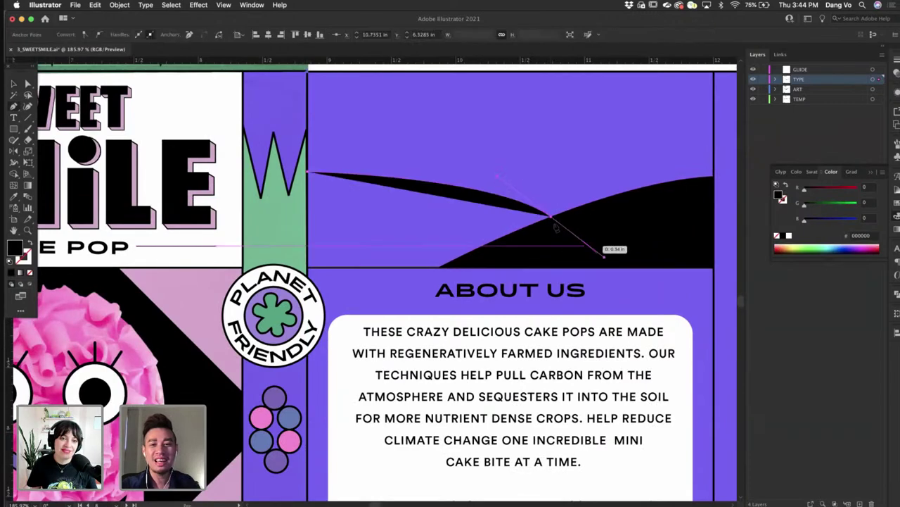
left_click(550, 217)
left_click(640, 273)
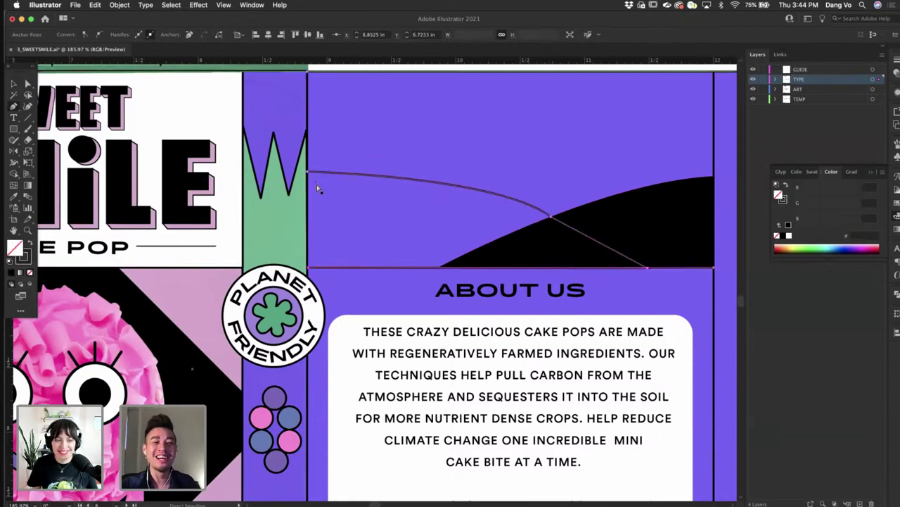
left_click(309, 248)
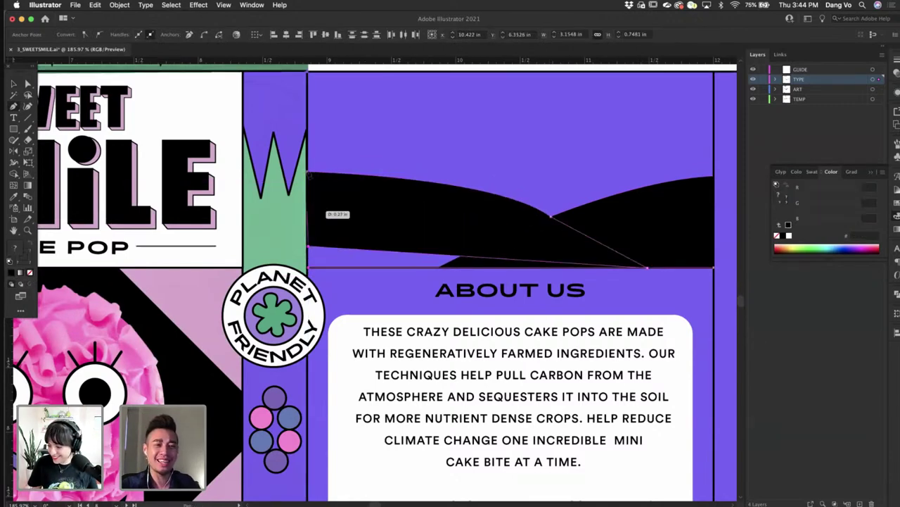
- Move the second hill's lower outer anchor point down to the corner where the divider meets the leaf strip
left_click(27, 84)
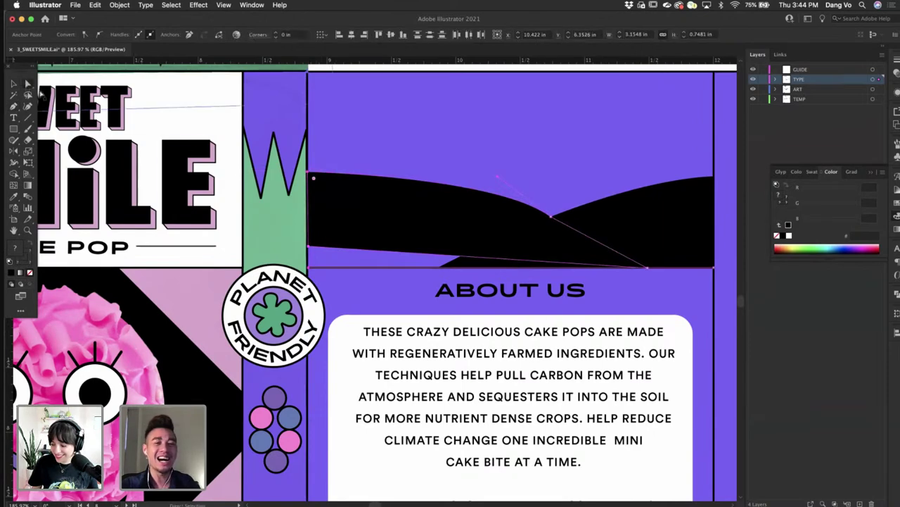
scroll(276, 200, "up", 2)
left_click_drag(317, 261, 320, 285)
scroll(320, 285, "right", 3)
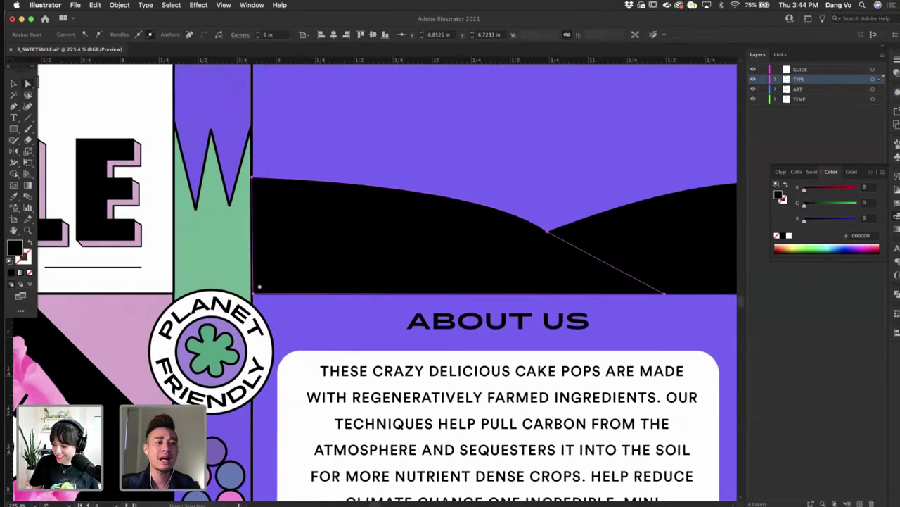
- Bring the hill beside the nutrition panel in front of the other hill by cutting it and pasting it in front
left_click(12, 83)
scroll(531, 213, "right", 4)
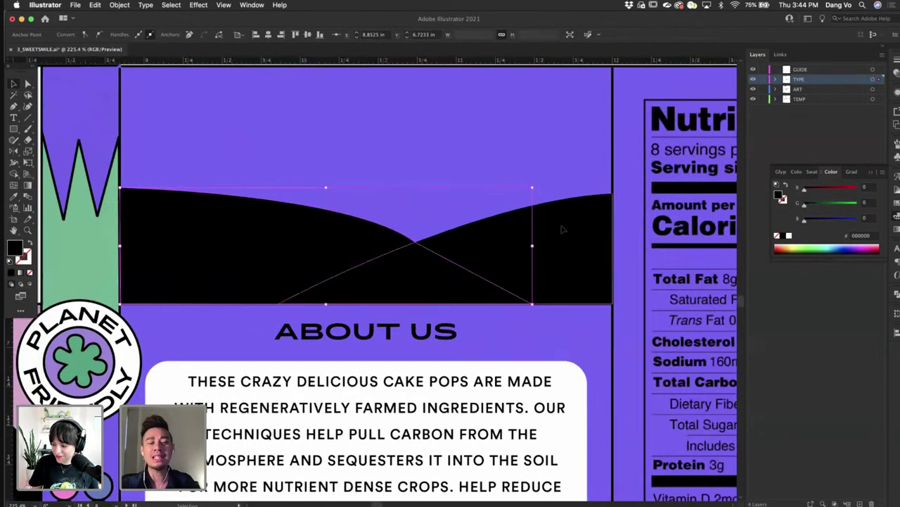
left_click(562, 228)
key("super+x")
key("super+f")
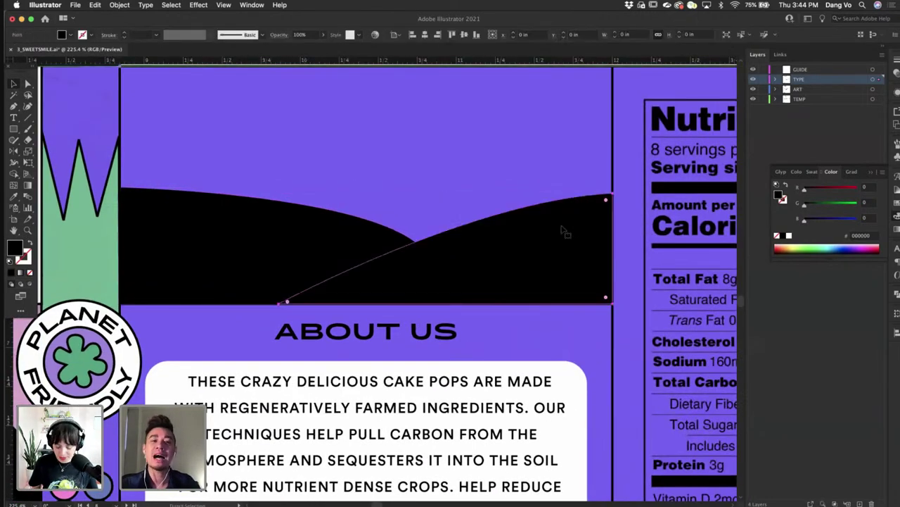
scroll(563, 229, "down", 2)
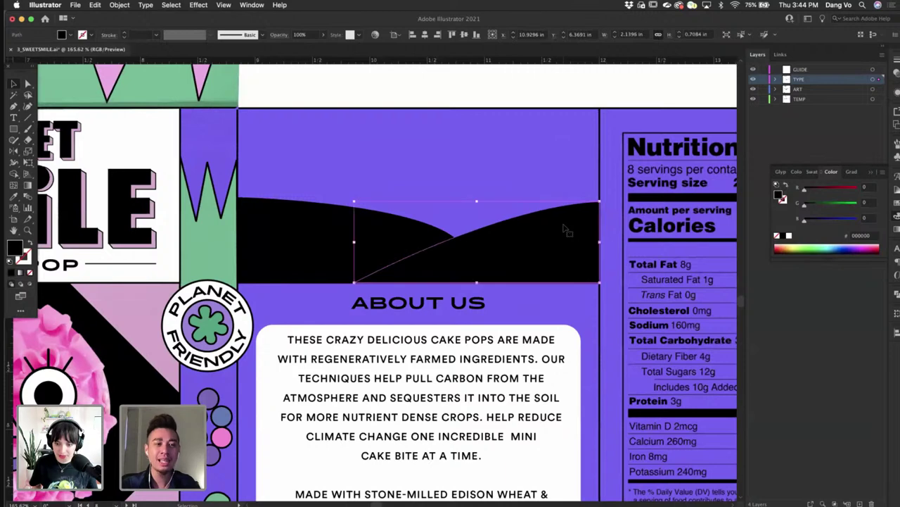
- Apply the leaf strip's green fill and black 1 pt stroke to the front hill with the Eyedropper, and deselect it
left_click(13, 200)
left_click(216, 225)
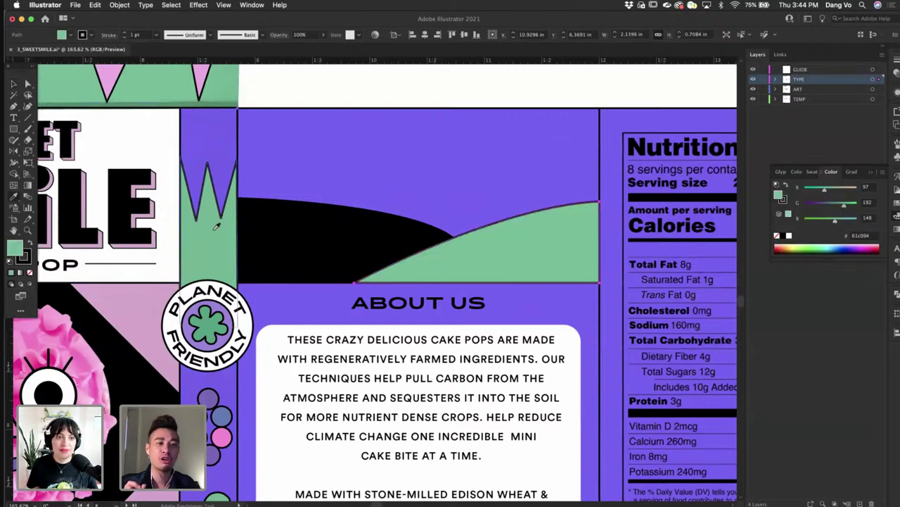
left_click(13, 82)
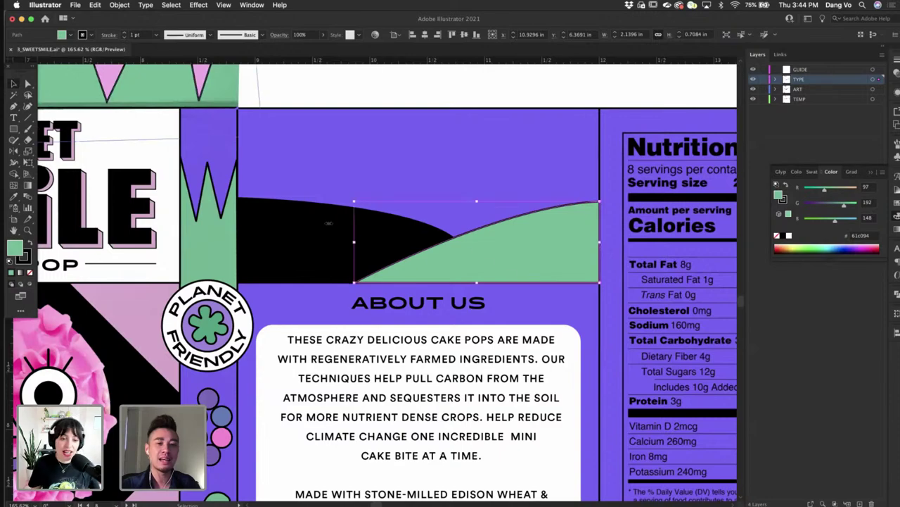
scroll(353, 241, "down", 3)
left_click(365, 153)
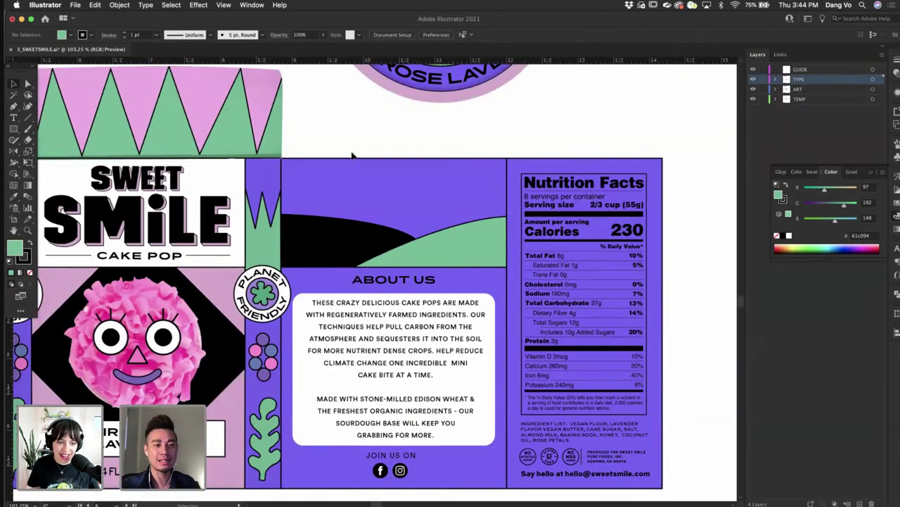
- Reshape the black hill's slope by moving its anchor point beside the front green hill to about X 10.45 in, Y 6.22 in
scroll(353, 154, "up", 2)
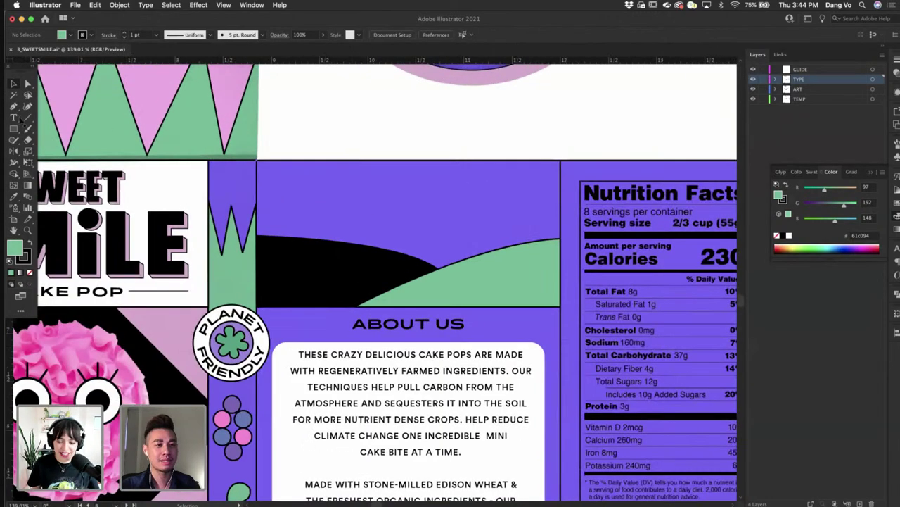
left_click(328, 293)
left_click(438, 270)
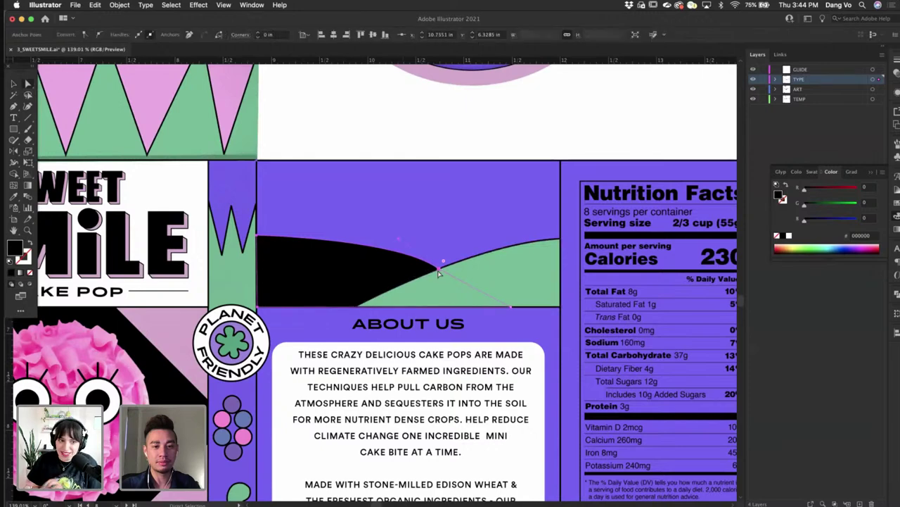
left_click_drag(438, 270, 405, 267)
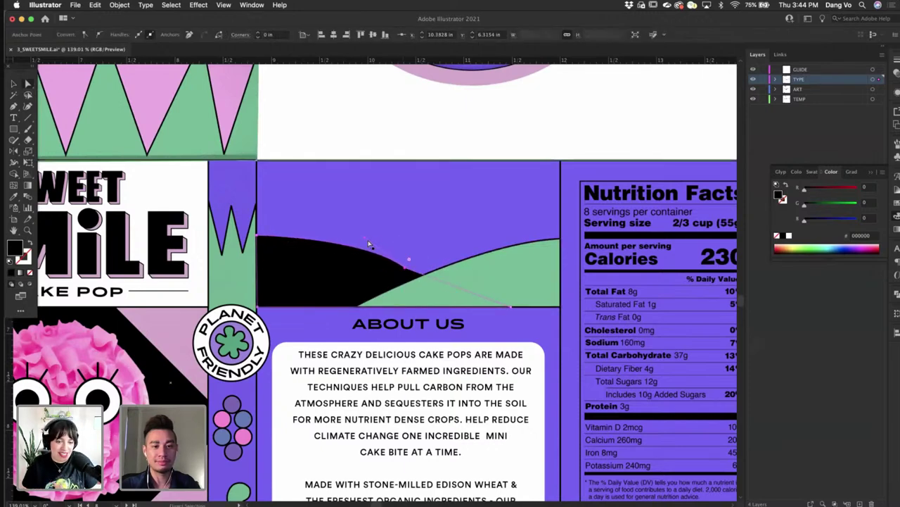
left_click_drag(369, 244, 341, 248)
mouse_move(406, 271)
left_mouse_down()
mouse_move(422, 266)
mouse_move(415, 264)
left_mouse_up()
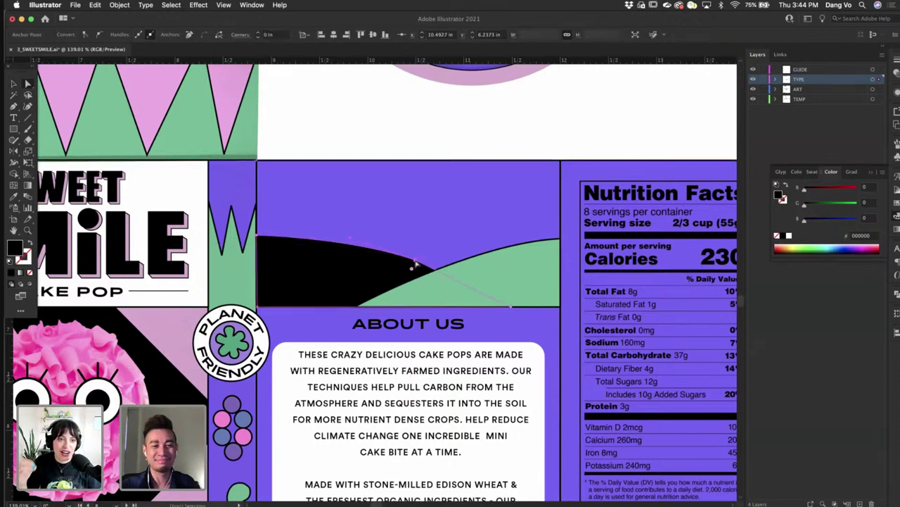
left_click(461, 144)
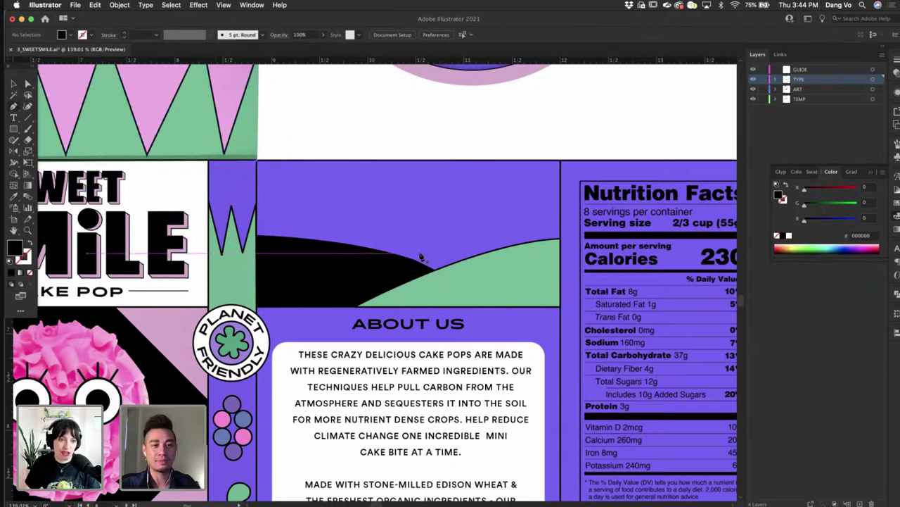
- Draw a third black hill with the Pen tool, arching between the black hill's ridge and the front green hill's edge
scroll(420, 254, "up", 4)
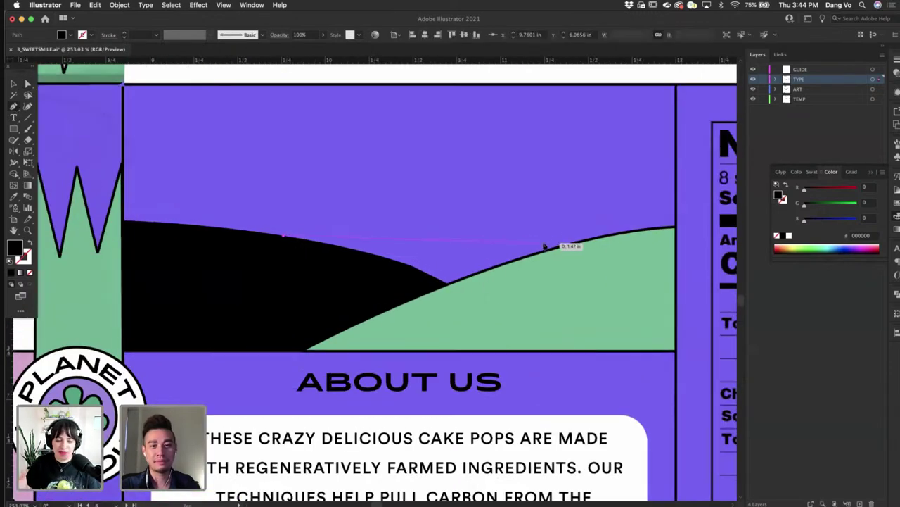
left_click_drag(569, 245, 706, 301)
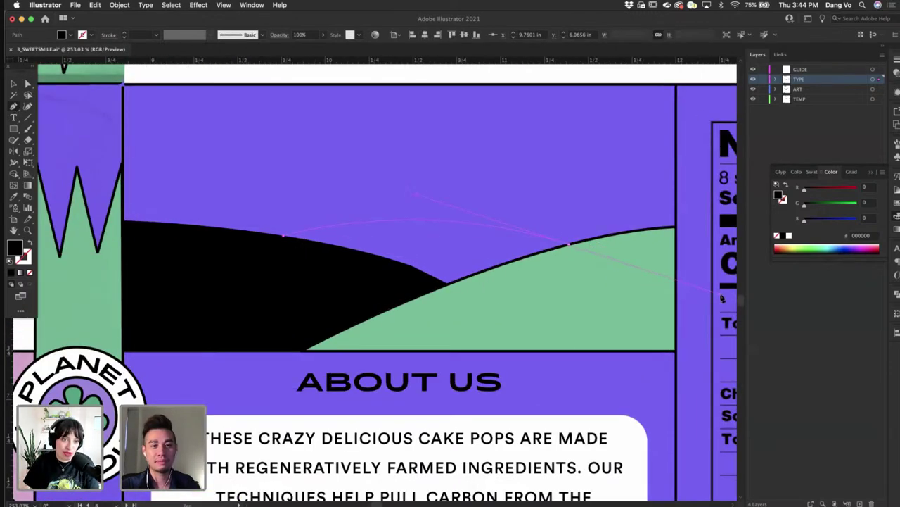
left_click(450, 286)
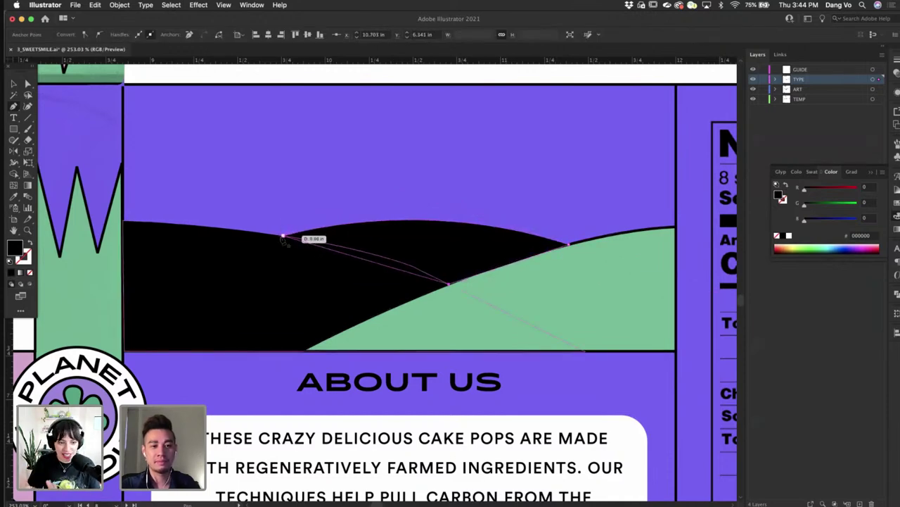
left_click(284, 237)
left_click(14, 84)
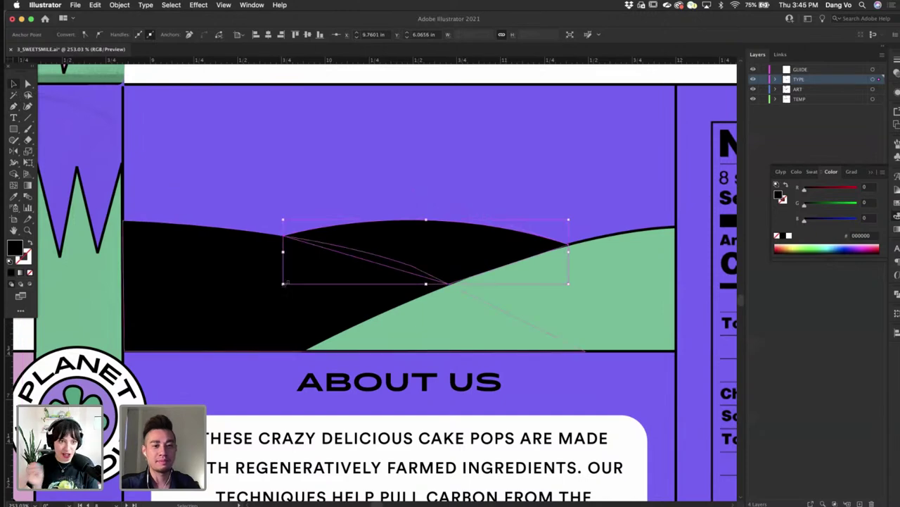
- Apply the front hill's green fill and black stroke to the middle hill with the Eyedropper, and try the brighter green 47d18c
scroll(283, 280, "down", 3)
left_click(491, 301)
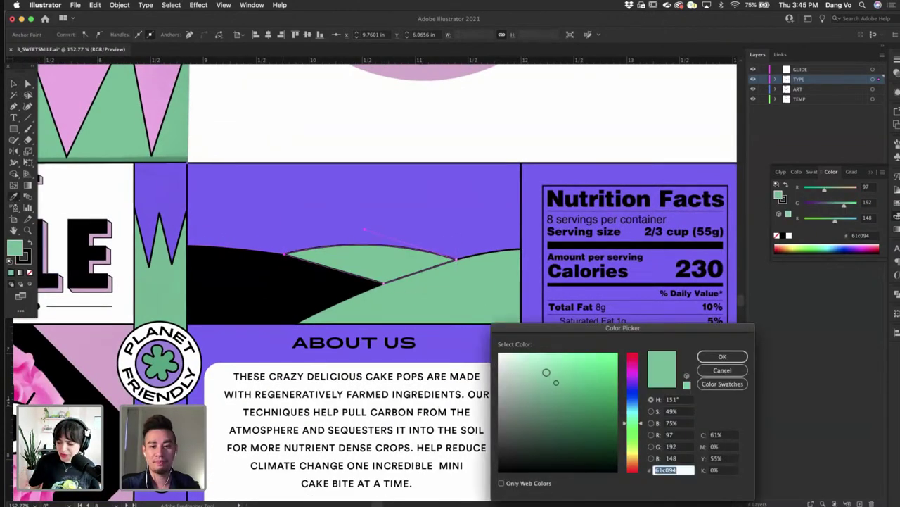
type("46ce8a")
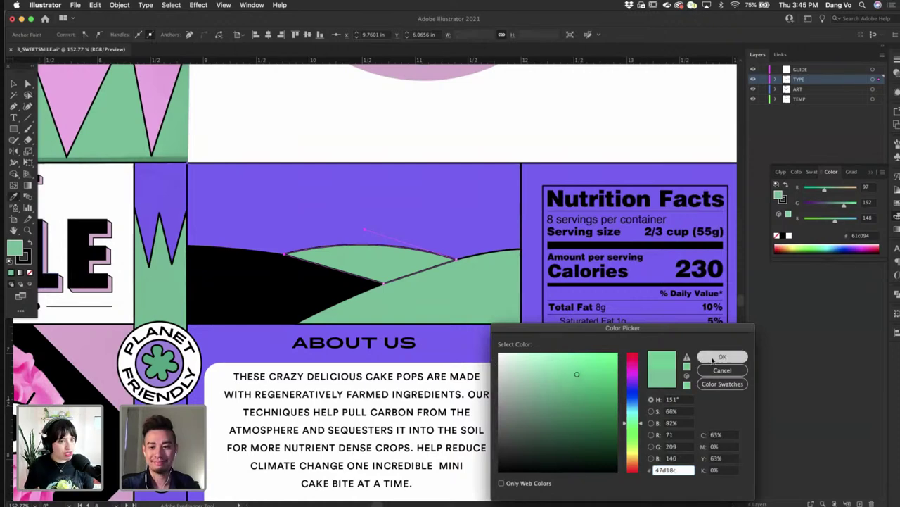
left_click(718, 356)
left_click(450, 282)
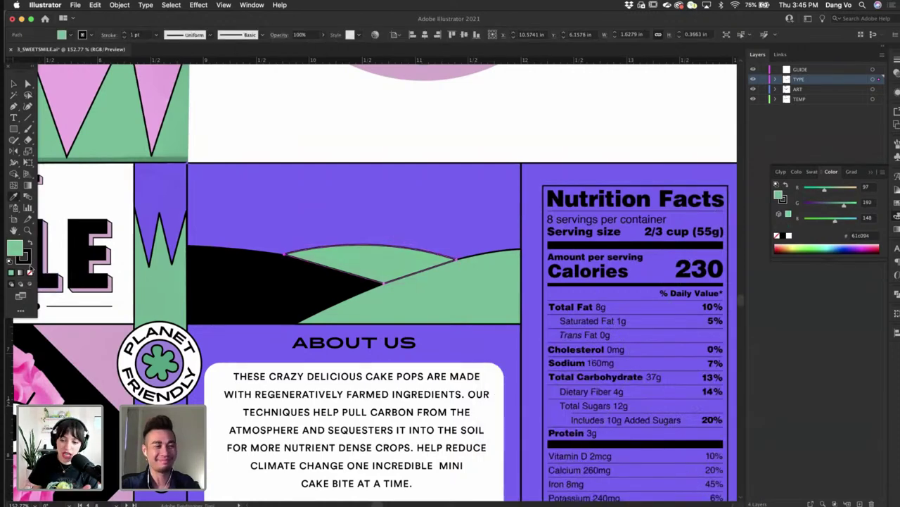
- Try the light green fill 92eabe on the middle hill, and undo it
double_click(17, 249)
left_click(545, 362)
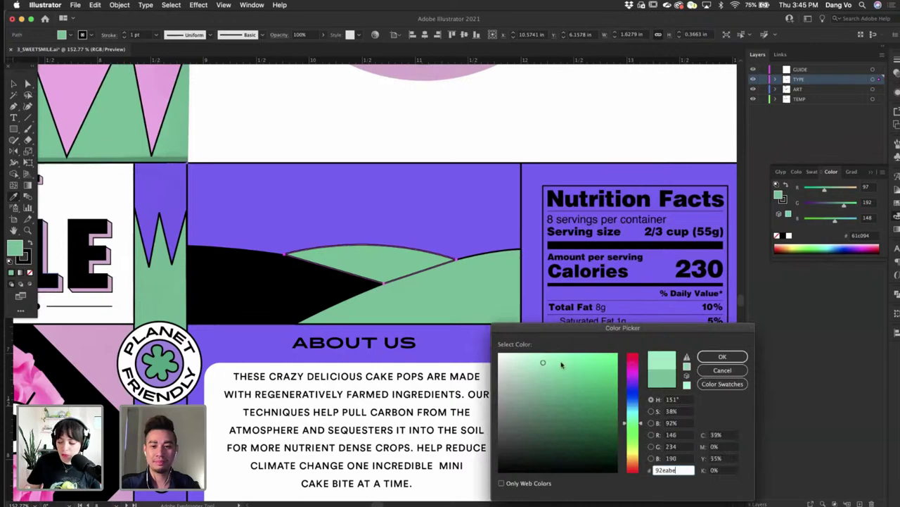
left_click(722, 356)
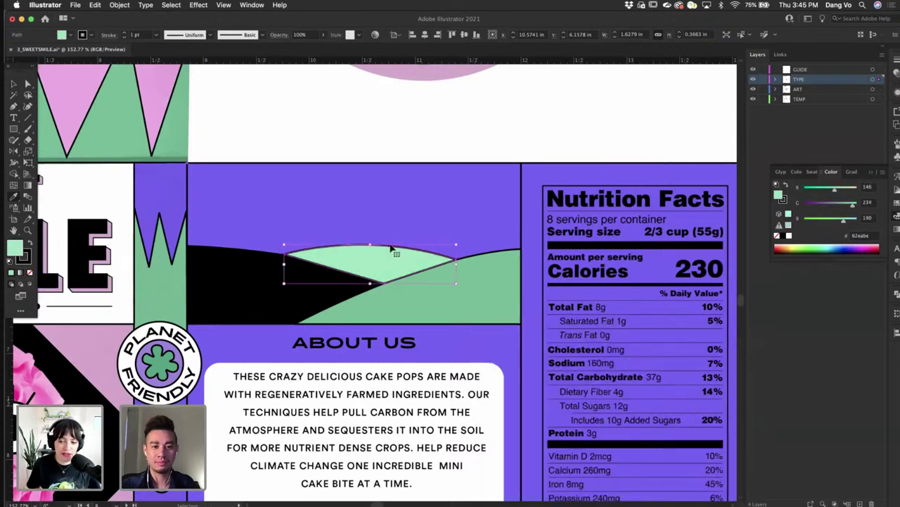
key("ctrl+z")
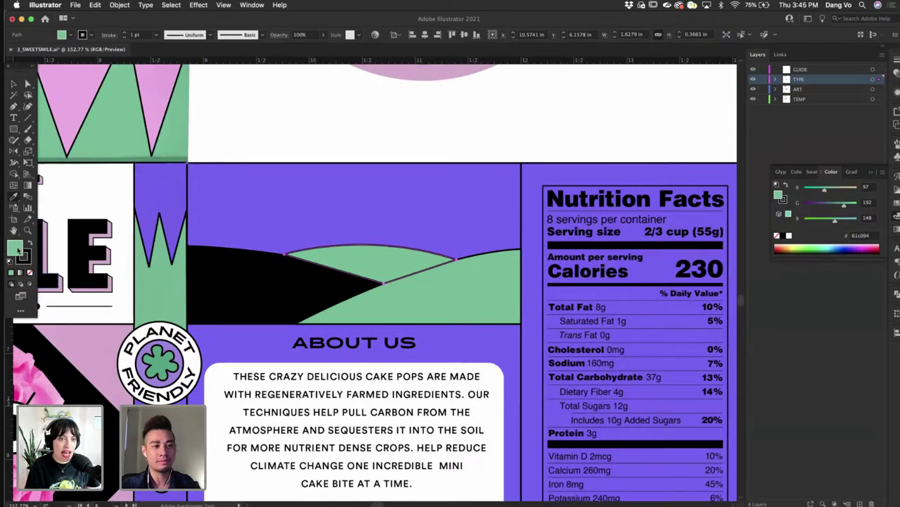
- Set the middle hill's fill to the darker green 52a37a and deselect it
double_click(17, 249)
left_click(559, 394)
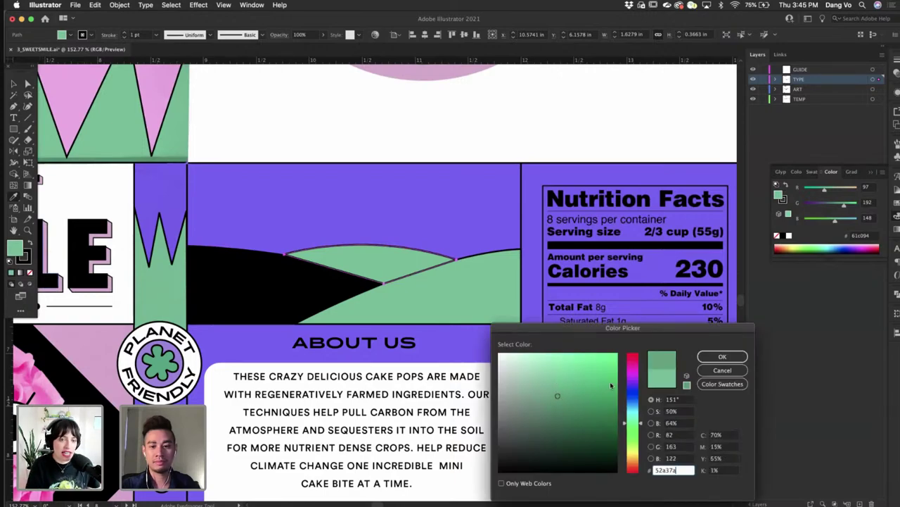
left_click(722, 356)
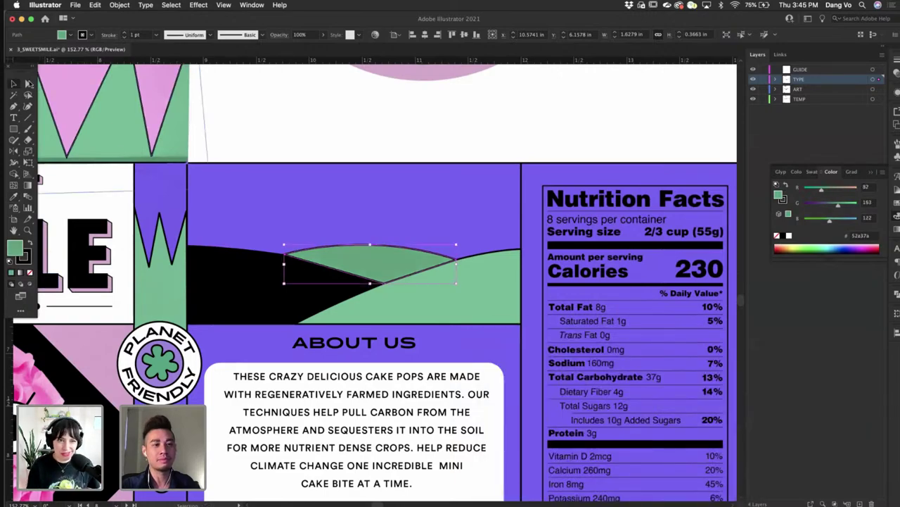
left_click(307, 131)
key("ctrl+0")
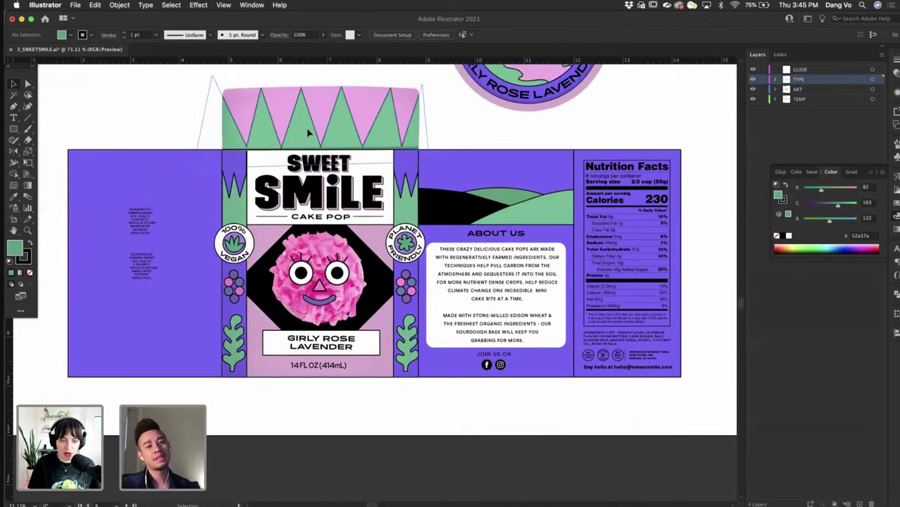
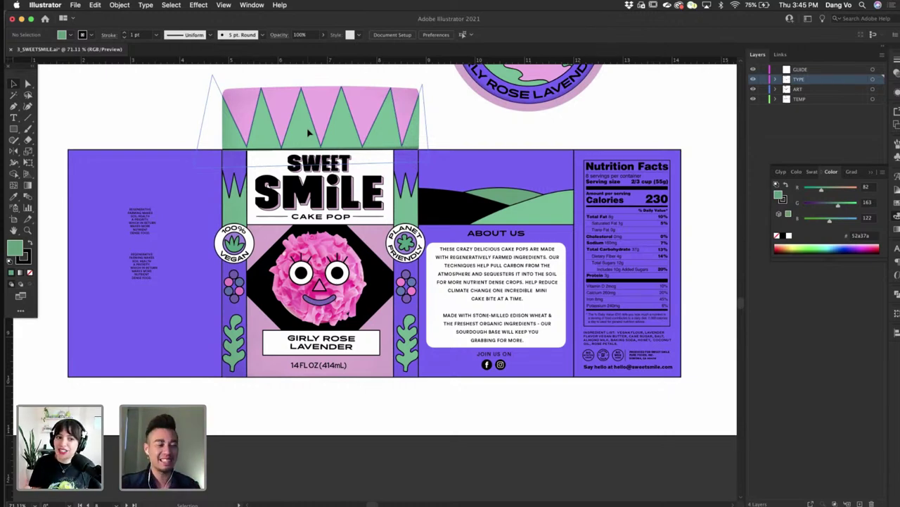
- Curve the middle hill's lower edge with the Anchor Point tool, pulling handles from its anchor point on the black hill's ridge
scroll(692, 209, "right", 3)
scroll(693, 208, "up", 1)
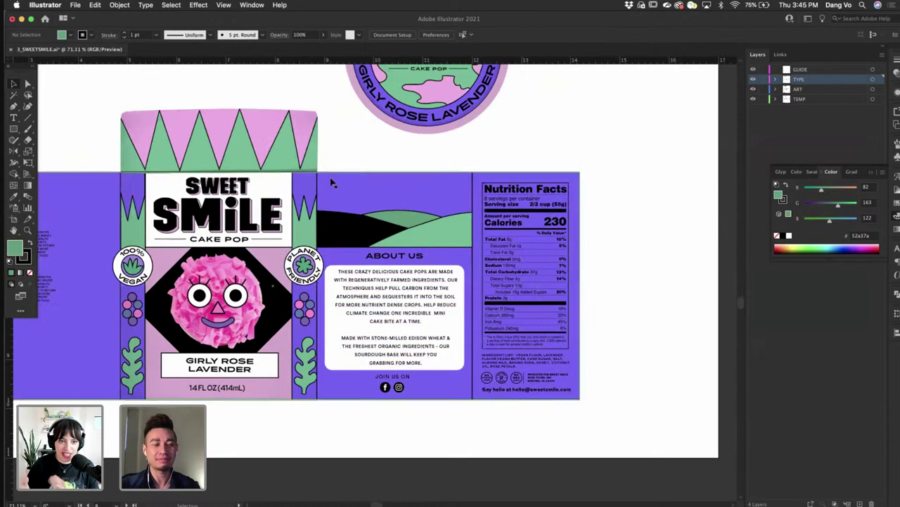
scroll(331, 179, "up", 3)
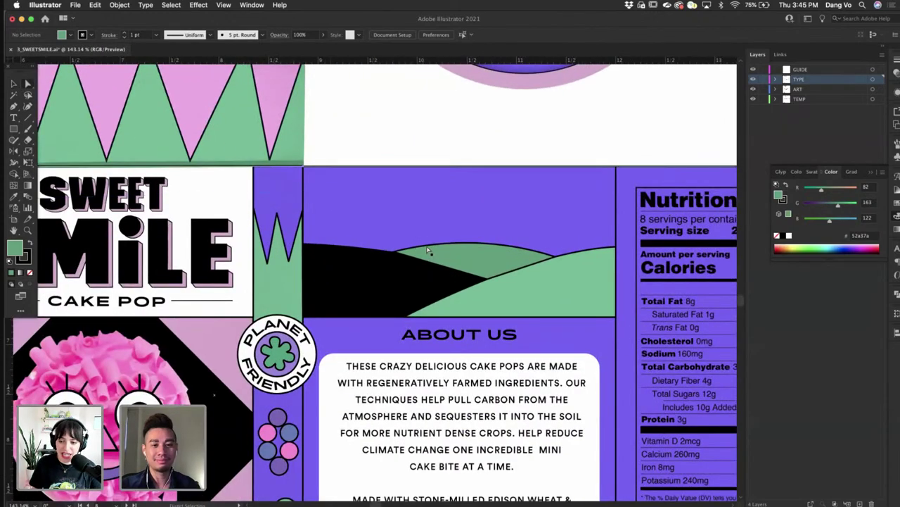
left_click(441, 264)
scroll(441, 263, "up", 2)
left_click(357, 246)
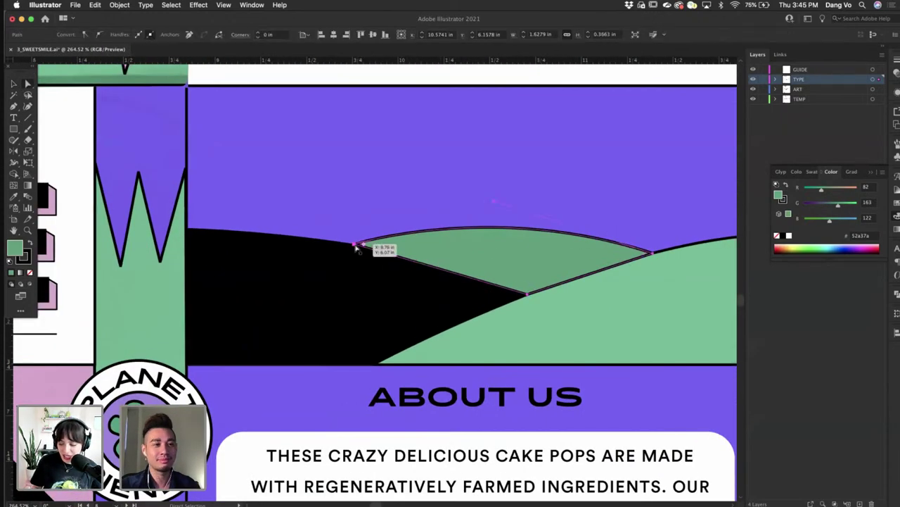
left_click_drag(12, 107, 69, 143)
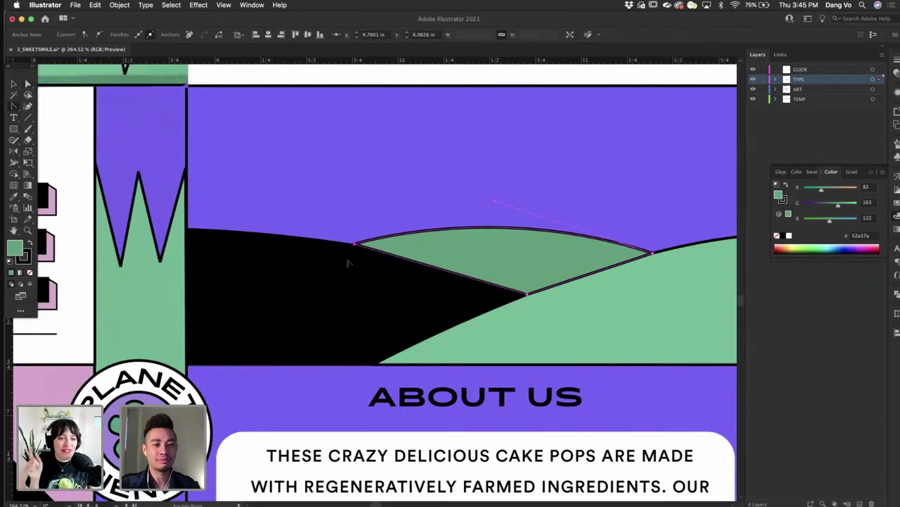
left_click_drag(354, 246, 427, 232)
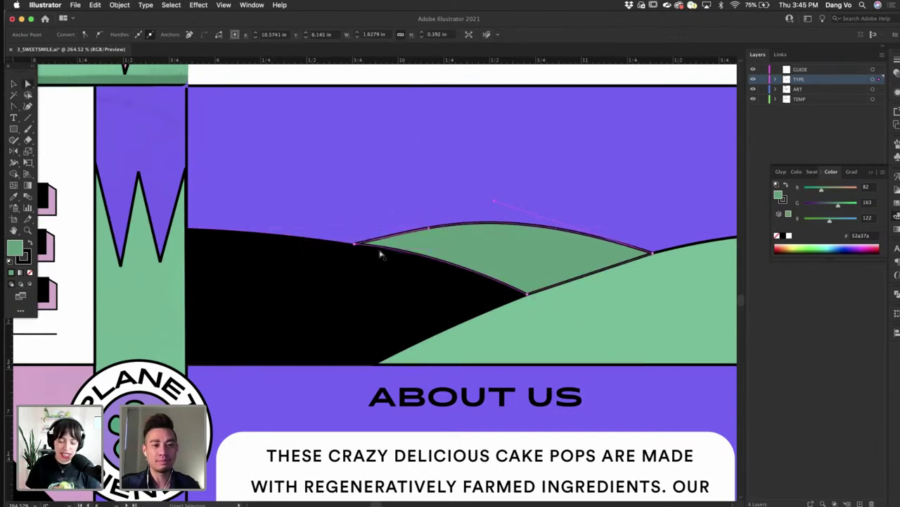
- Adjust the middle hill's curve handles so its lower edge follows the black hill and its crest flattens, and deselect it
left_click(356, 245)
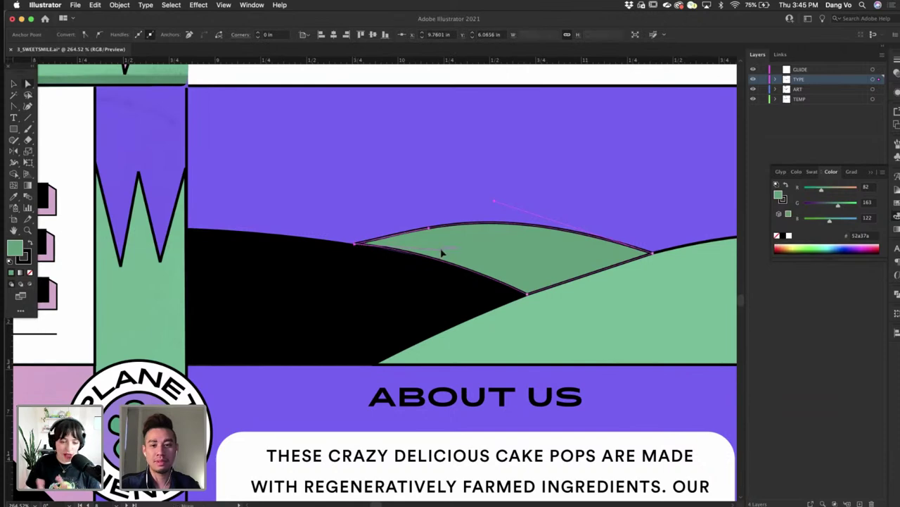
left_click_drag(442, 251, 490, 263)
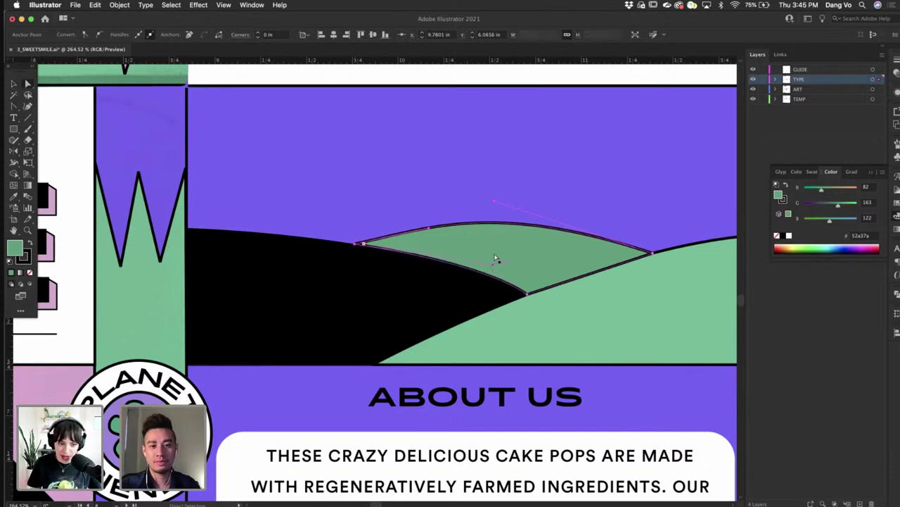
left_click_drag(495, 201, 557, 214)
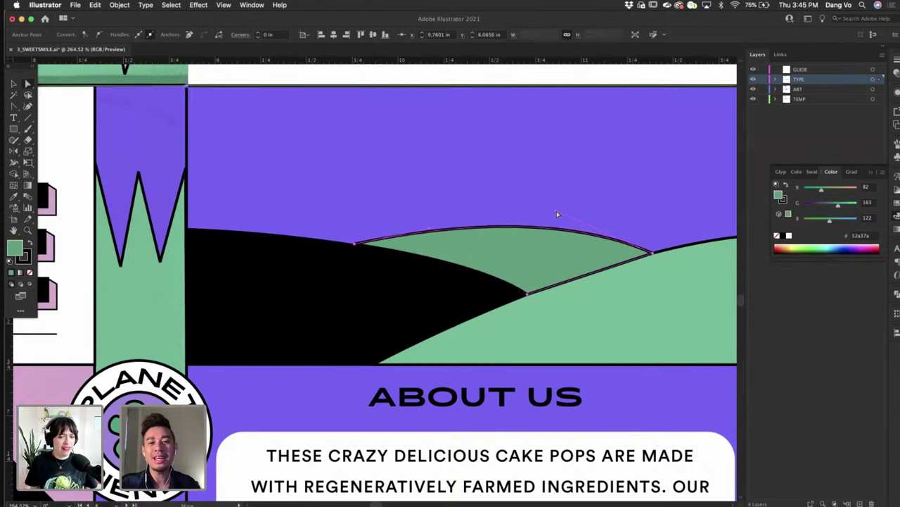
scroll(557, 214, "down", 5)
scroll(422, 267, "down", 1)
scroll(314, 287, "right", 2)
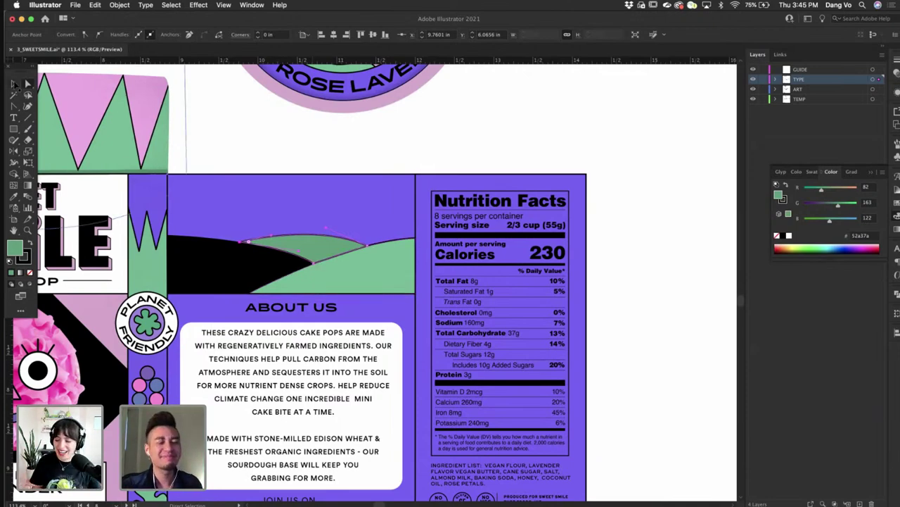
left_click(275, 117)
- Copy the green leaf sprig from the clip group in the strip beside the front panel, and paste it into the hills illustration
scroll(275, 117, "left", 5)
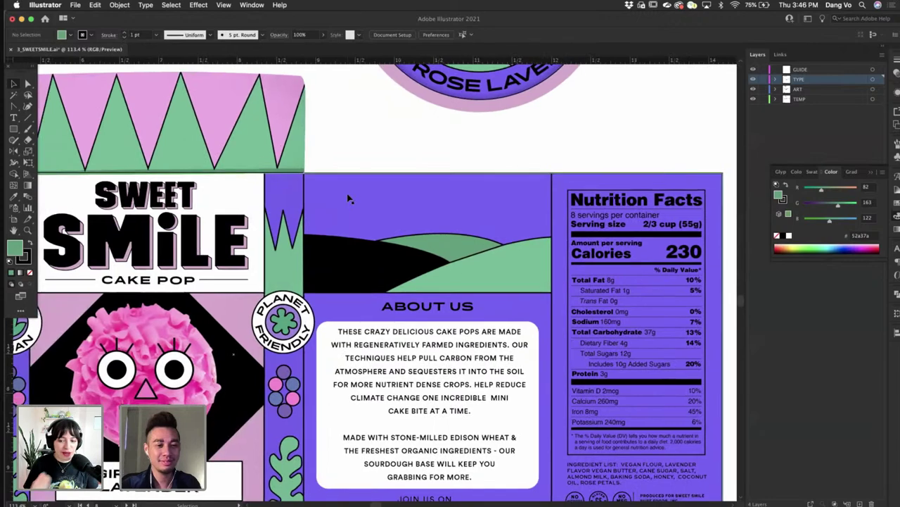
scroll(348, 199, "down", 2)
double_click(302, 454)
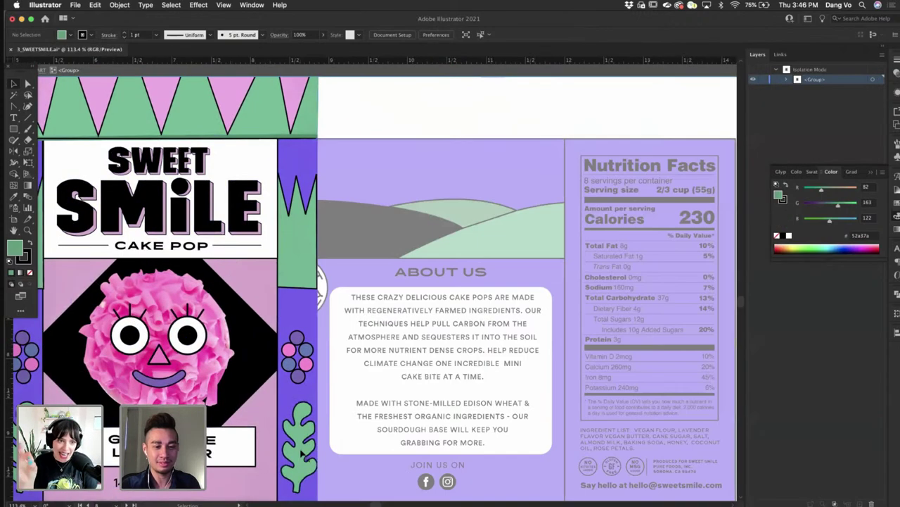
double_click(303, 454)
double_click(304, 451)
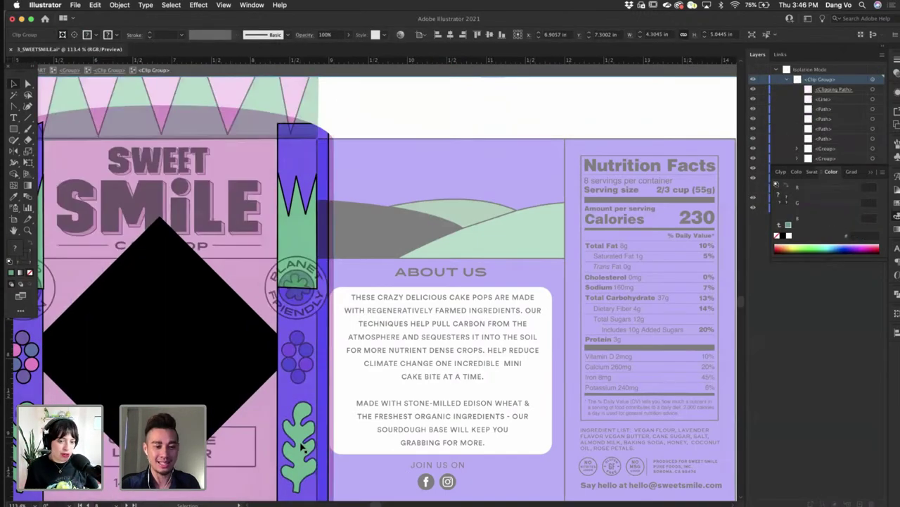
left_click(302, 449)
scroll(303, 448, "down", 5)
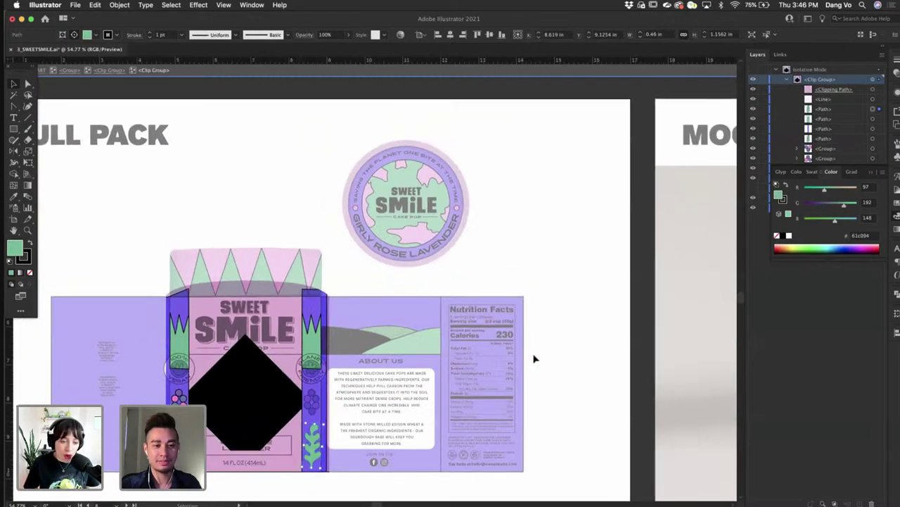
double_click(533, 359)
scroll(376, 349, "up", 5)
key("super+v")
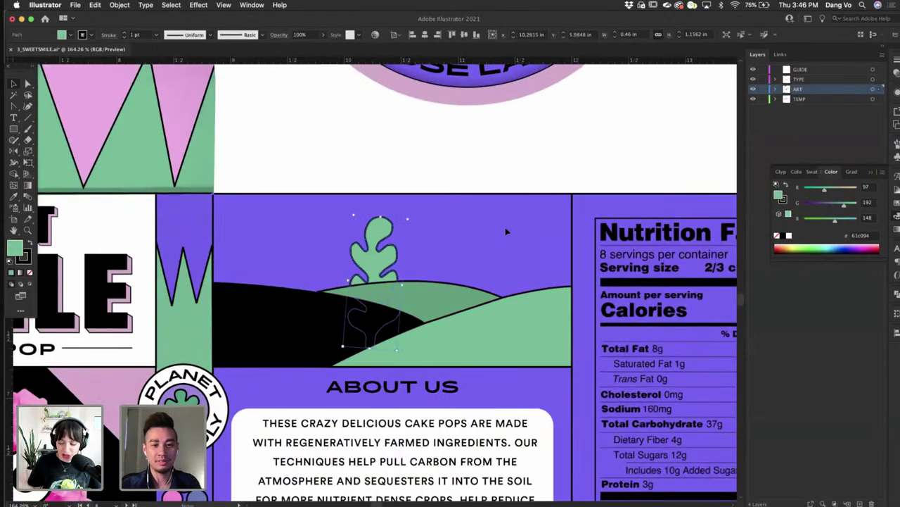
- Scale the pasted leaf sprig to about 0.3 by 0.75 in, stand it behind the front green hill, and duplicate it onto the black hill
left_click_drag(375, 246, 516, 205)
left_click_drag(548, 178, 526, 177)
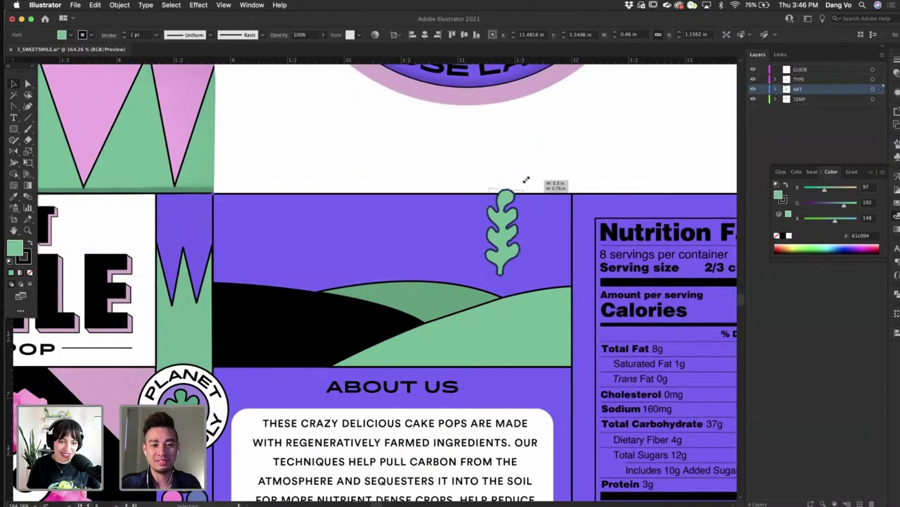
left_click_drag(511, 224, 319, 258)
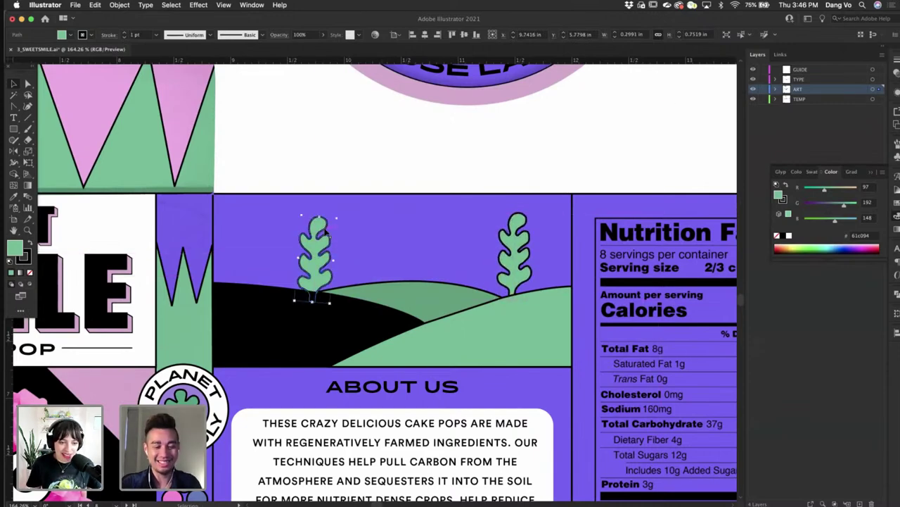
- Delete the duplicate leaf sprig standing on the black hill
key("super+z")
key("super+shift+z")
left_click_drag(323, 243, 370, 233)
key("Delete")
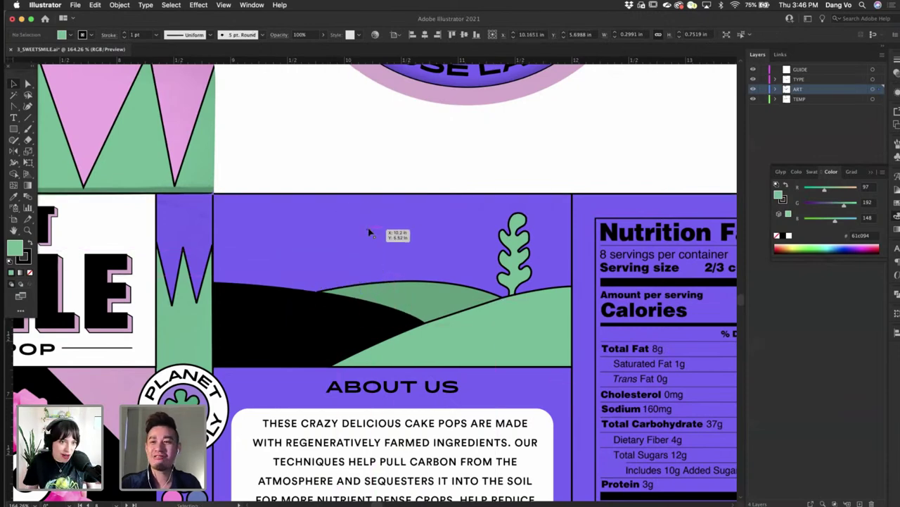
left_click(427, 314)
key("BackSpace")
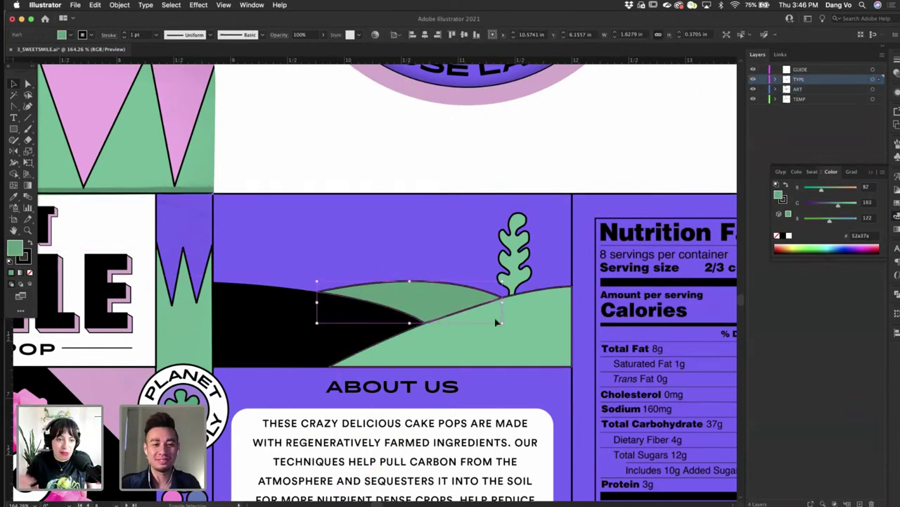
left_click(322, 321)
key("BackSpace")
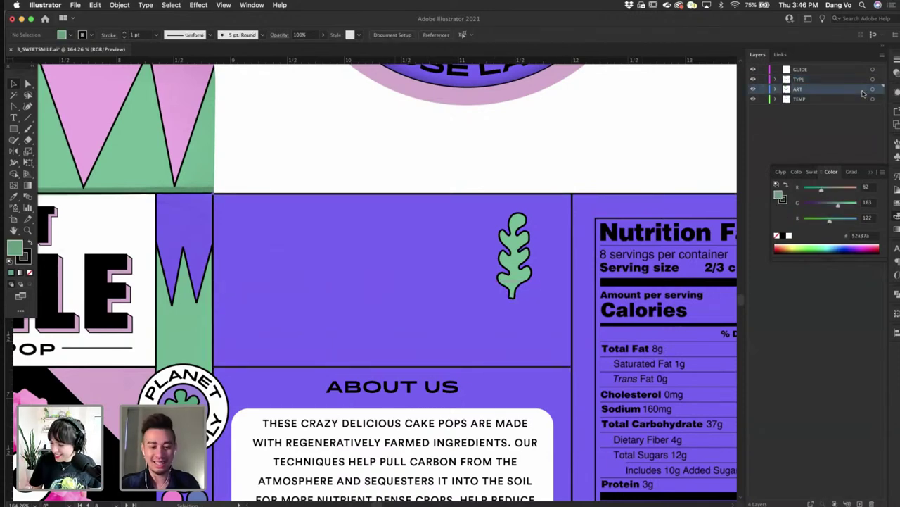
key("super+z")
key("super+z")
- Lower the leaf sprig behind the front green hill slightly, and place a duplicate of it low on the black hill
left_click(516, 239)
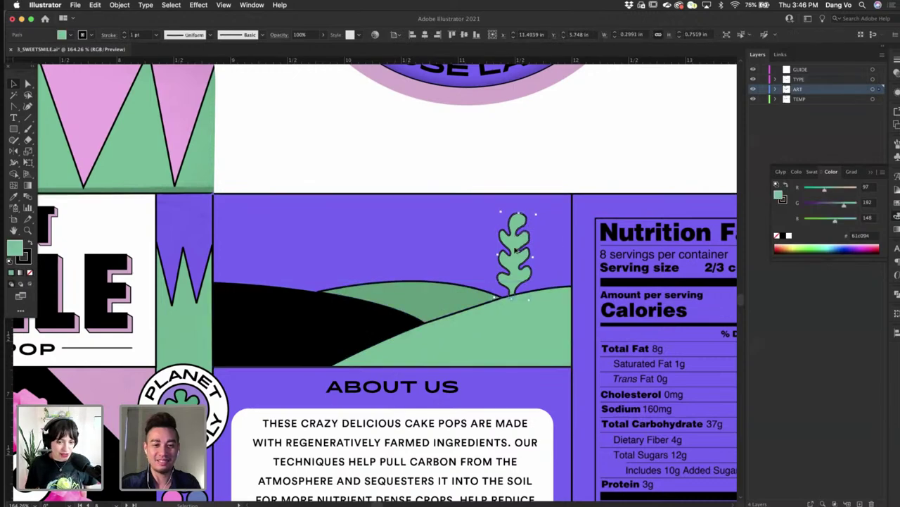
mouse_move(516, 251)
left_mouse_down()
mouse_move(282, 262)
mouse_move(289, 270)
mouse_move(483, 269)
mouse_move(518, 256)
left_mouse_up()
key("super+x")
key("super+z")
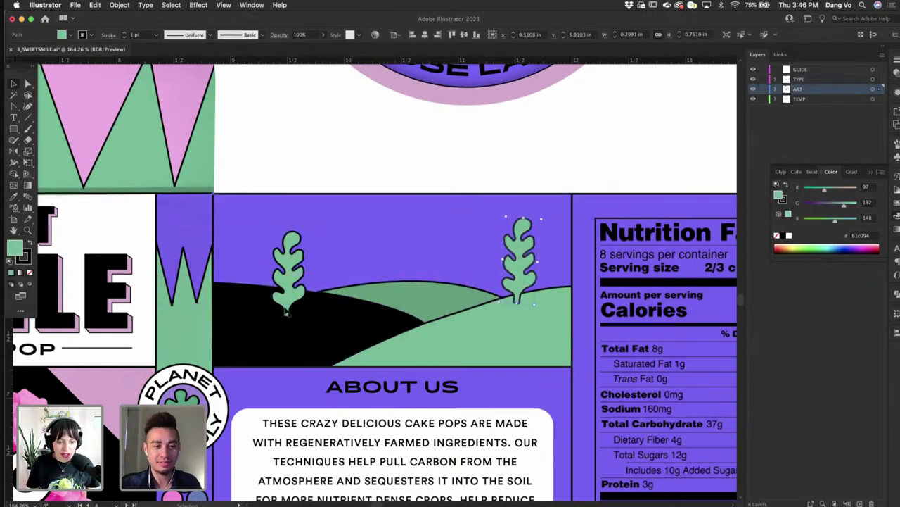
left_click_drag(297, 286, 308, 331)
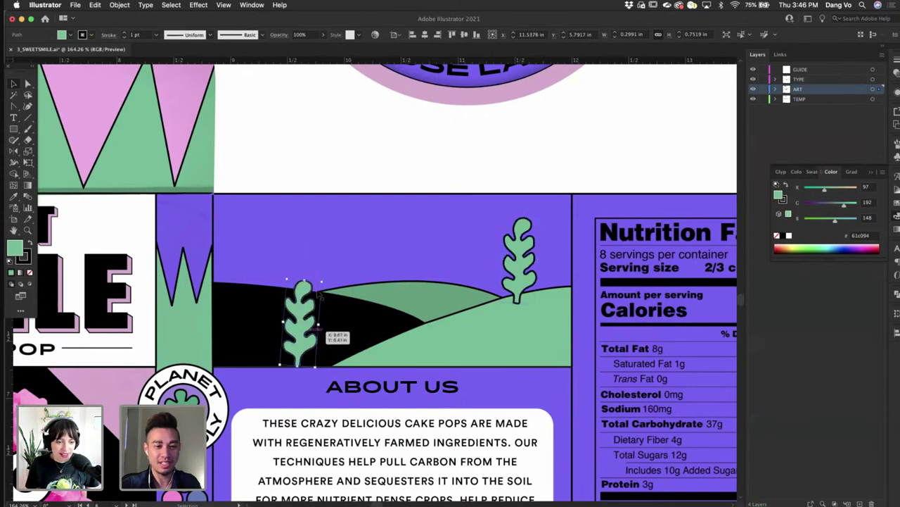
- Scale the black hill's leaf sprig to about 0.4 by 1.01 in and shift it slightly towards the front panel
left_click_drag(321, 282, 316, 292, "shift")
left_click_drag(315, 299, 316, 298)
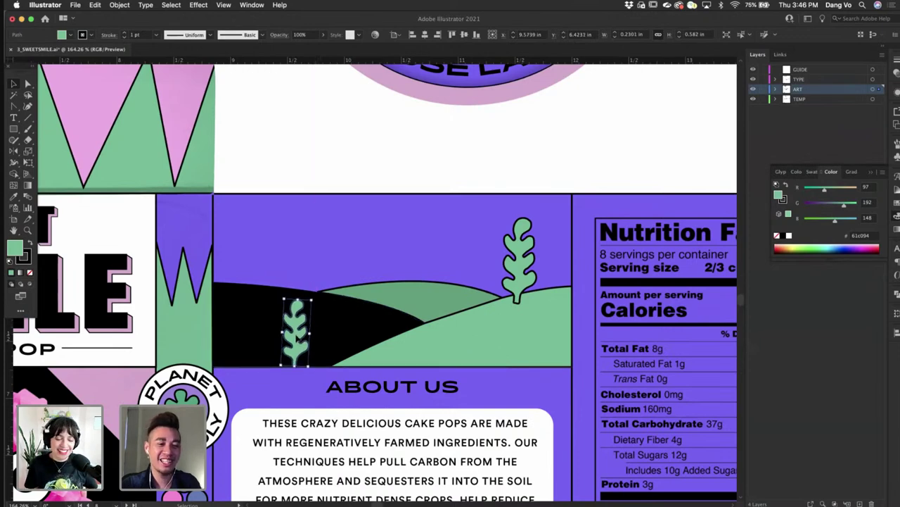
left_click_drag(297, 339, 287, 338)
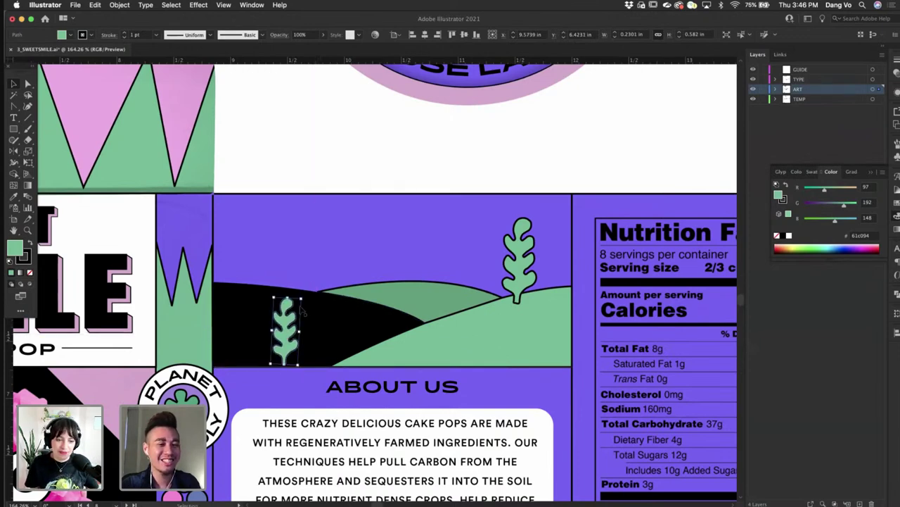
mouse_move(301, 301)
left_mouse_down()
mouse_move(342, 253)
mouse_move(294, 290)
left_mouse_up()
- Examine the enlarged leaf sprig's proportions against the front panel and the other packaging panels
scroll(294, 290, "left", 5)
scroll(294, 290, "down", 4)
scroll(294, 291, "left", 4)
scroll(293, 288, "down", 3)
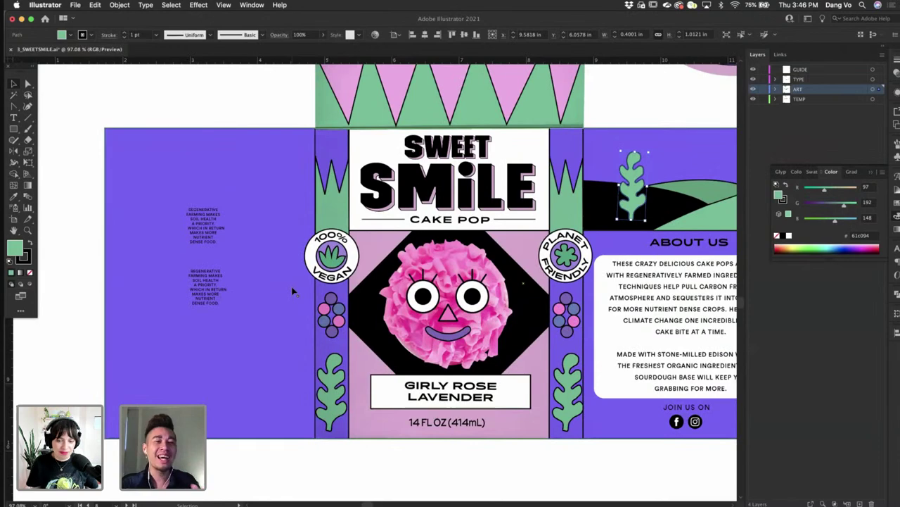
scroll(292, 286, "right", 4)
scroll(291, 286, "up", 1)
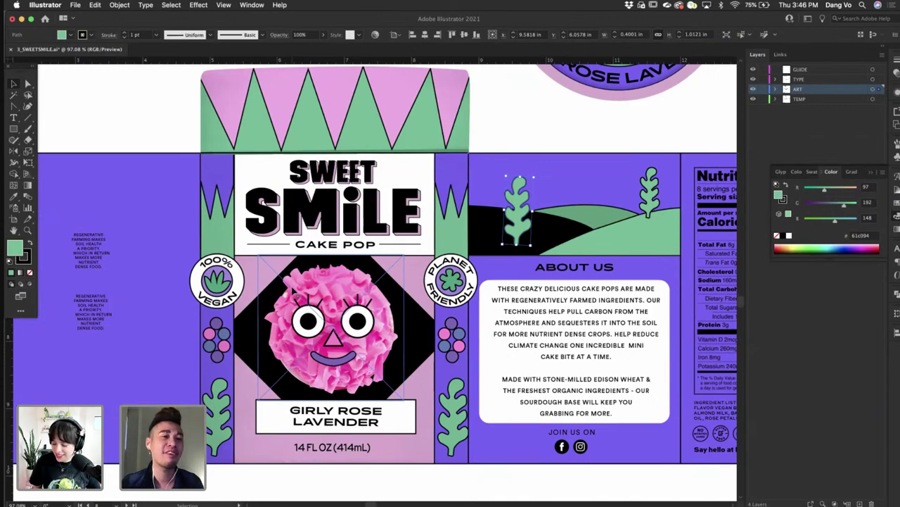
scroll(487, 307, "right", 4)
scroll(493, 301, "up", 3)
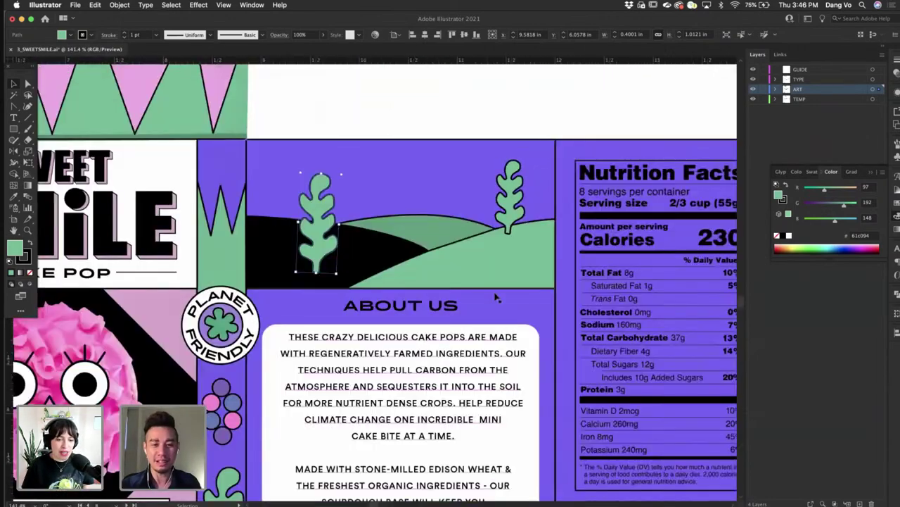
scroll(394, 210, "up", 4)
- Draw a closed spiky grass tuft with five tips along the front green hill's lower edge with the Pen tool
left_click(262, 202)
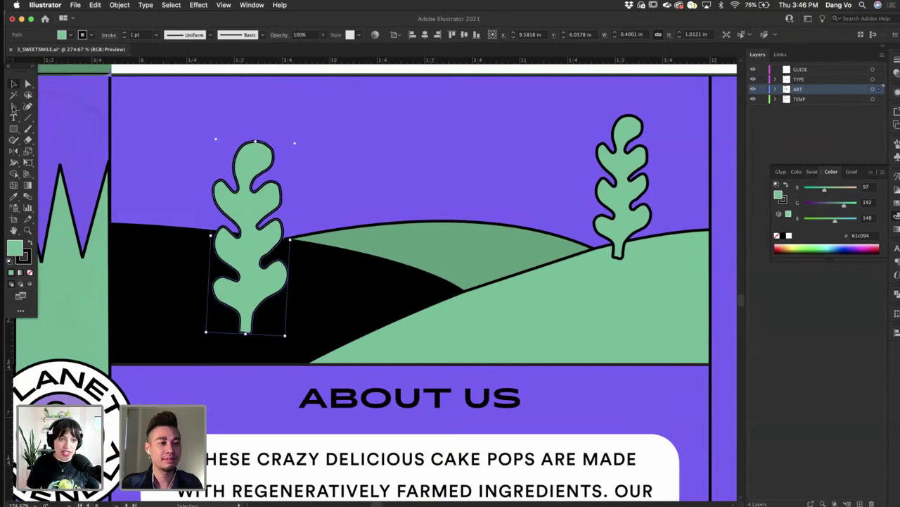
left_click_drag(13, 106, 45, 112)
scroll(486, 283, "right", 3)
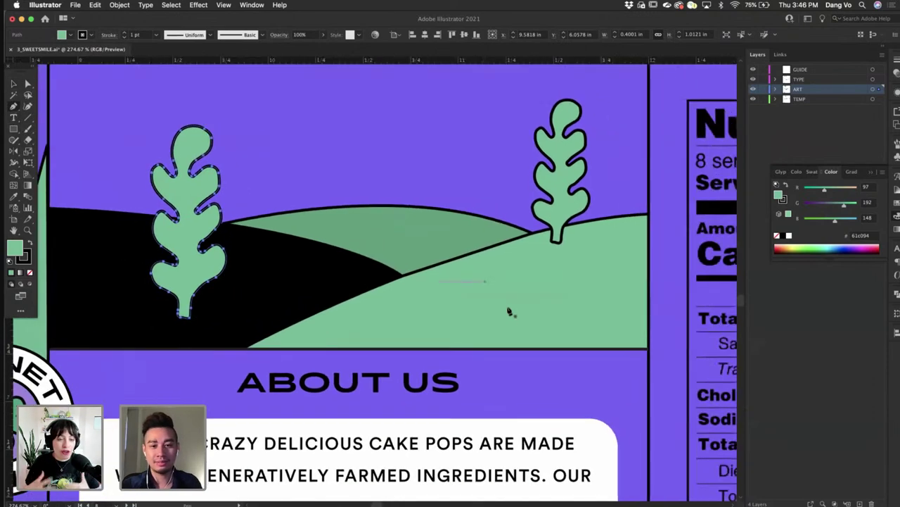
left_click(499, 347)
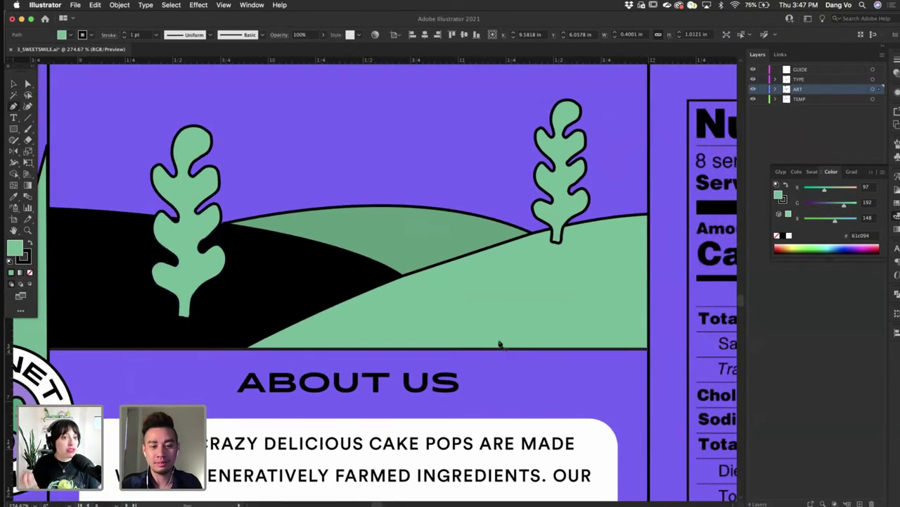
left_click(491, 299)
left_click(525, 322)
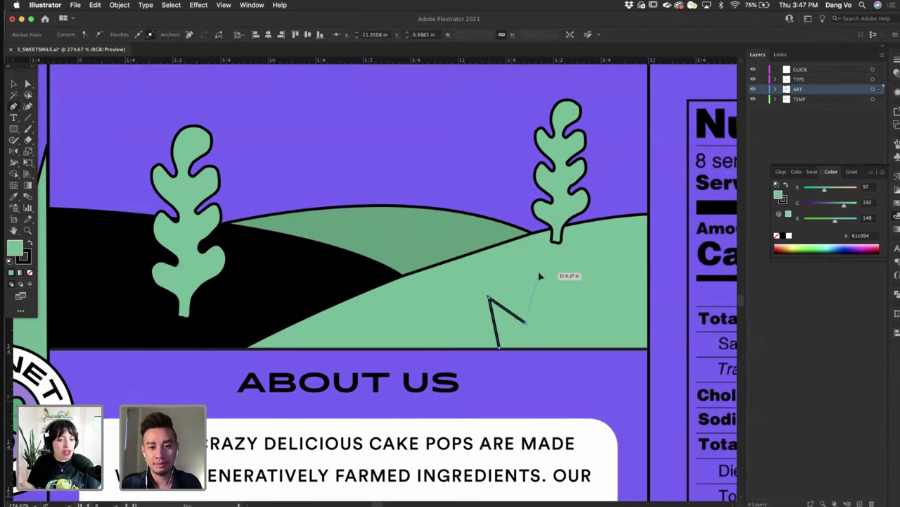
left_click(539, 272)
left_click(551, 318)
left_click(575, 268)
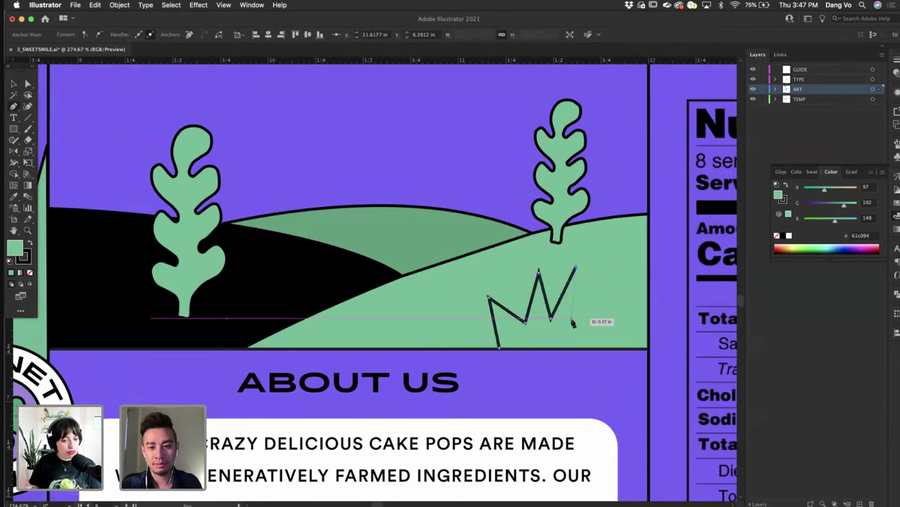
left_click(571, 318)
key("super+z")
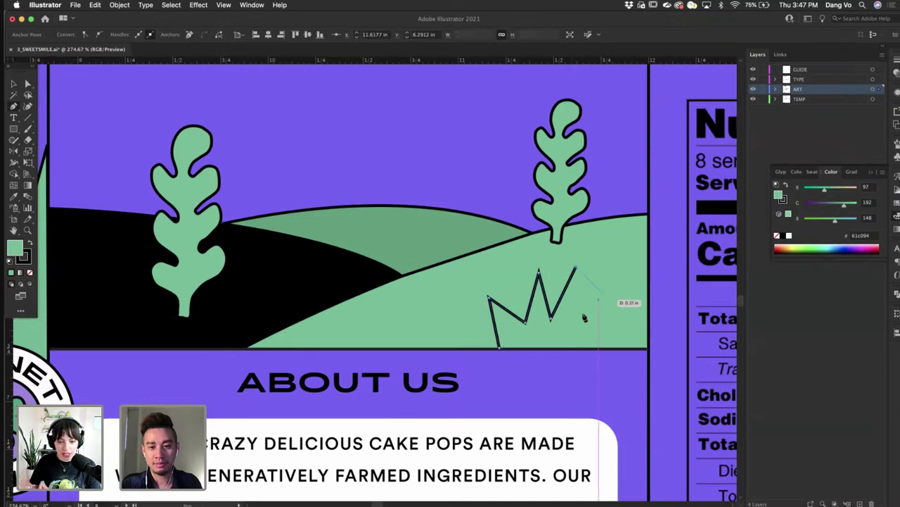
left_click(580, 318)
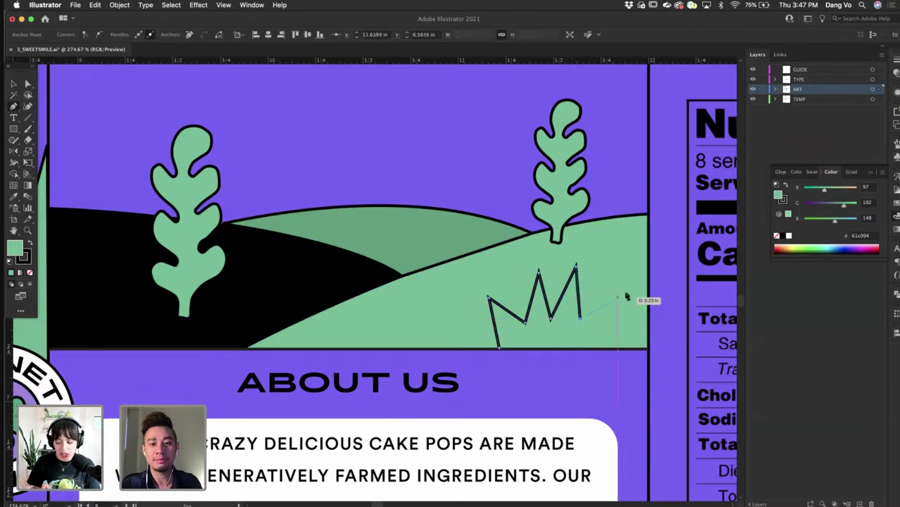
left_click(604, 332)
left_click(630, 332)
left_click_drag(610, 352, 500, 352)
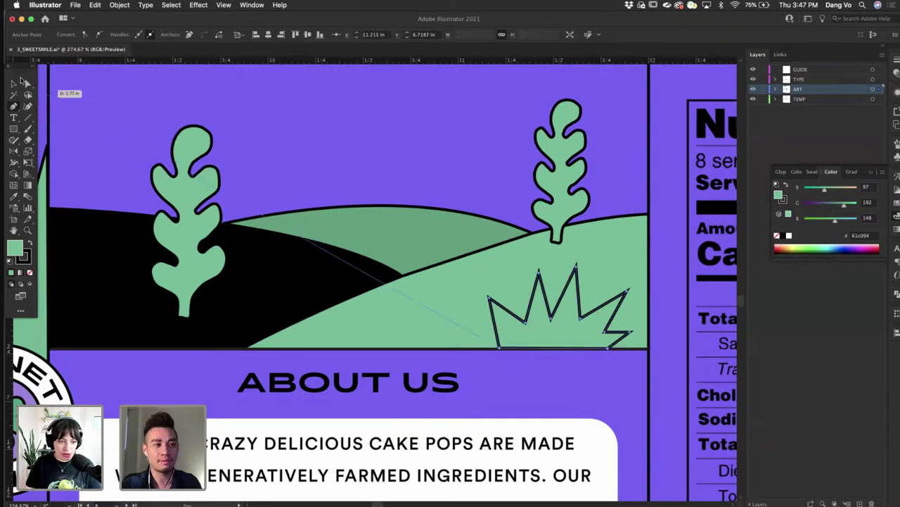
- Reshape the grass tuft by moving its tips and a notch with the Direct Selection tool to about 0.83 by 0.41 in, and deselect it
left_click(29, 85)
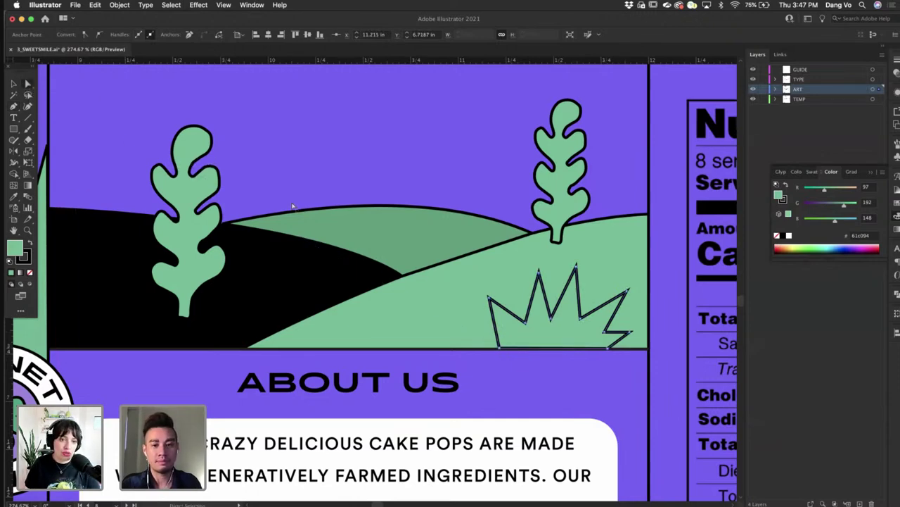
left_click(489, 301)
left_click_drag(490, 301, 482, 311)
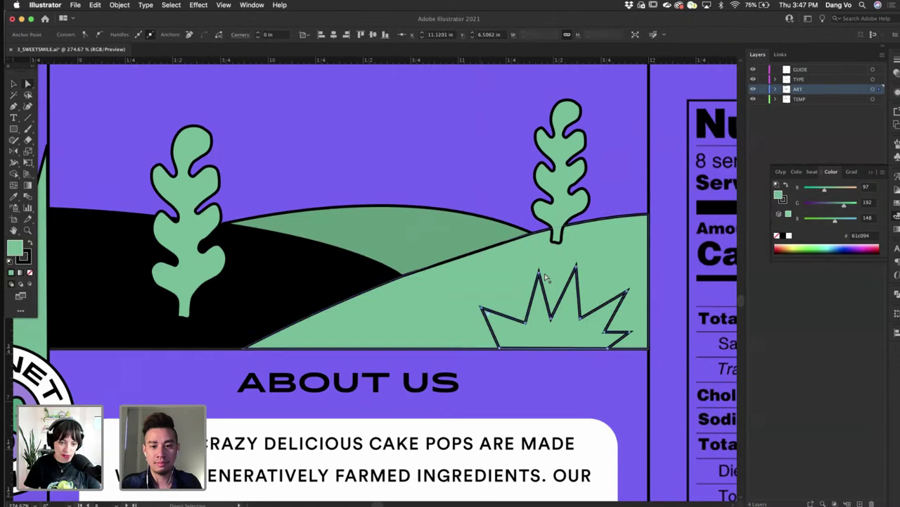
left_click_drag(539, 273, 573, 272)
left_click(577, 268)
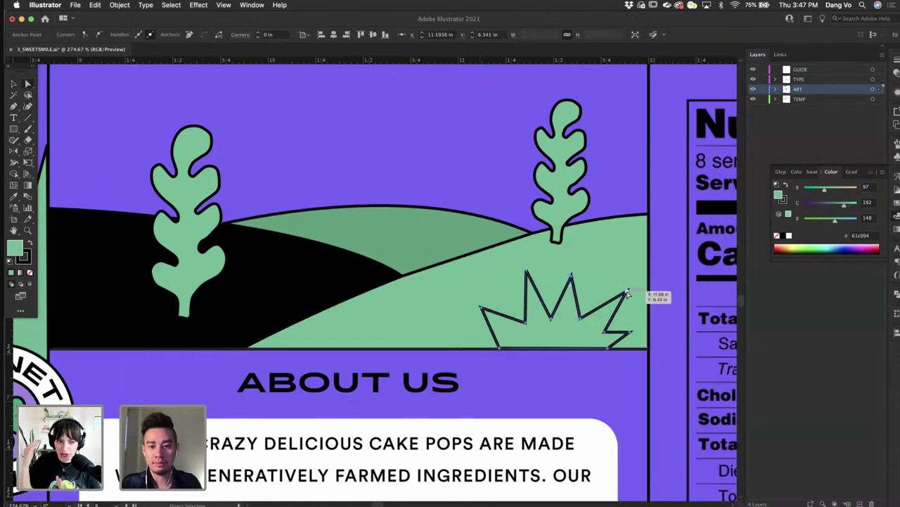
left_click_drag(628, 289, 618, 289)
left_click_drag(630, 332, 639, 323)
left_click_drag(521, 319, 527, 328)
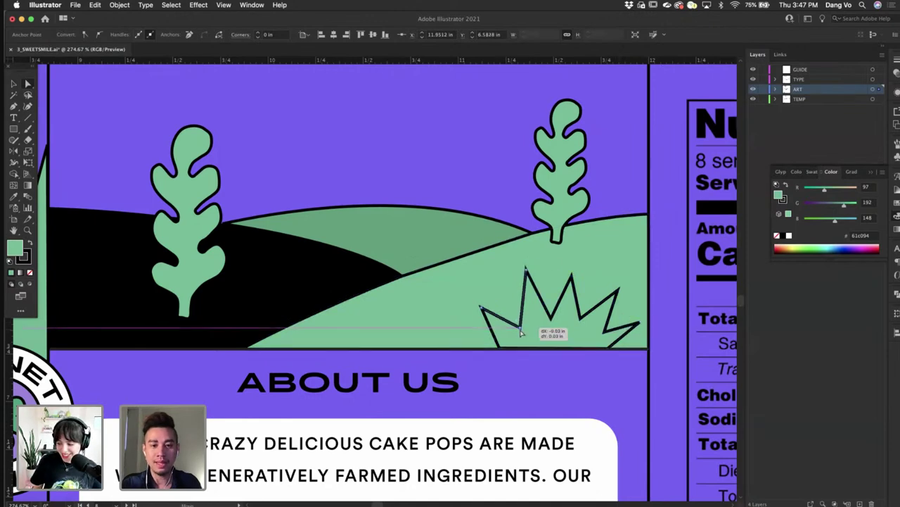
left_click(482, 309)
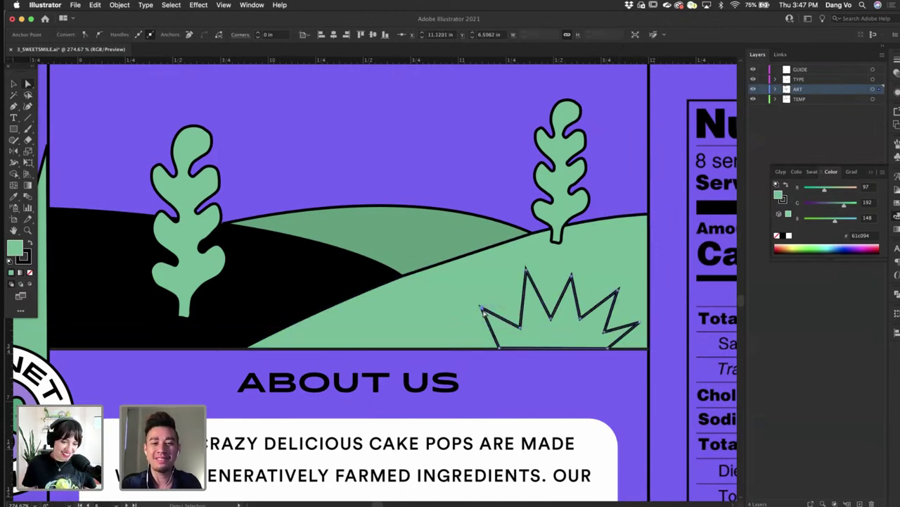
scroll(482, 312, "down", 5)
scroll(686, 260, "right", 3)
left_click(686, 260)
- Fill the grass tuft with the darker green 42b27a and deselect it
scroll(686, 261, "down", 2)
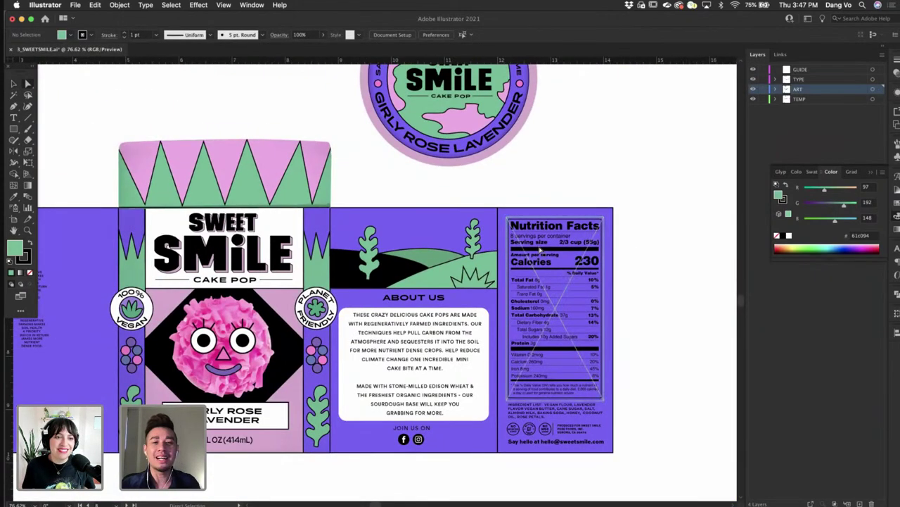
scroll(538, 245, "up", 3)
left_click(414, 314)
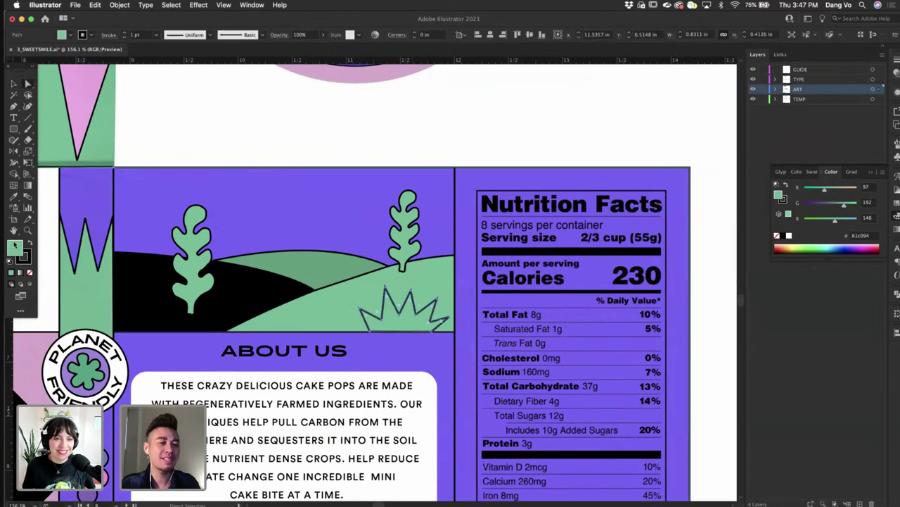
double_click(15, 246)
left_click(574, 388)
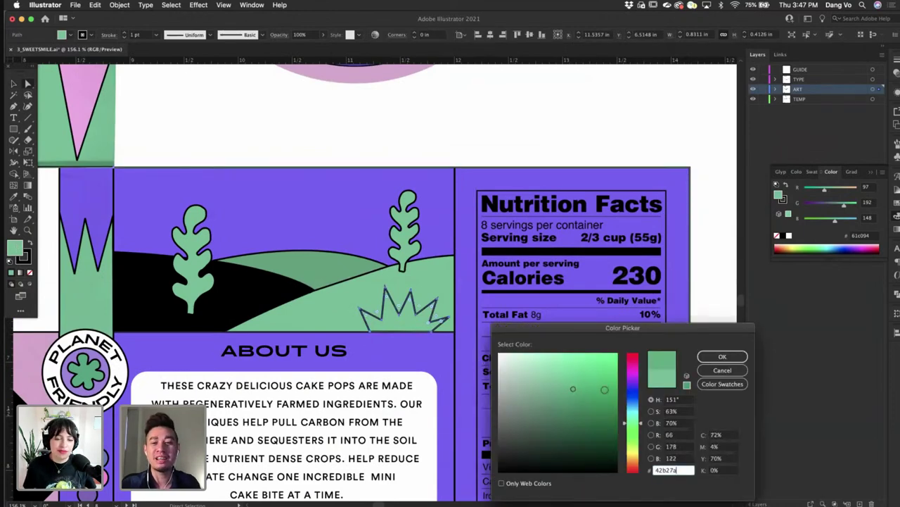
left_click(722, 356)
left_click(12, 81)
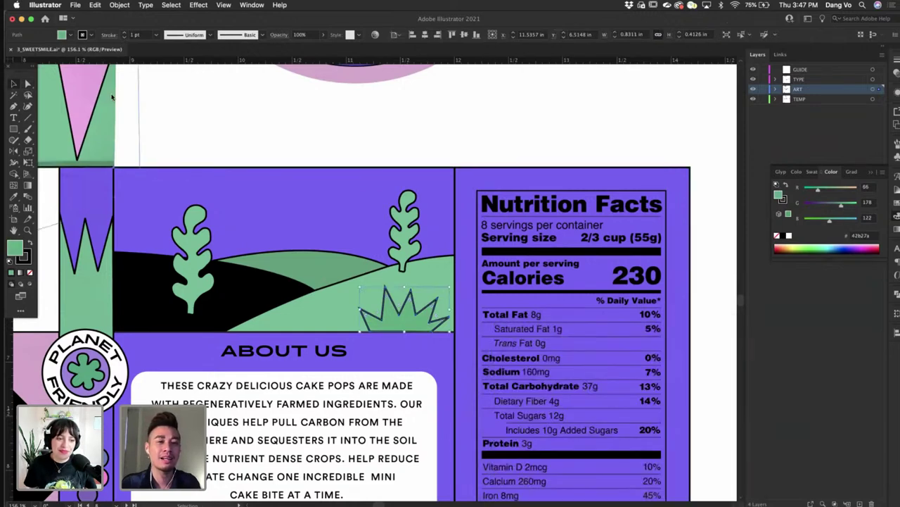
left_click(245, 107)
- Nudge the ABOUT US heading slightly downward between the illustration and the white text box, and deselect it
scroll(245, 107, "down", 3)
scroll(558, 219, "left", 2)
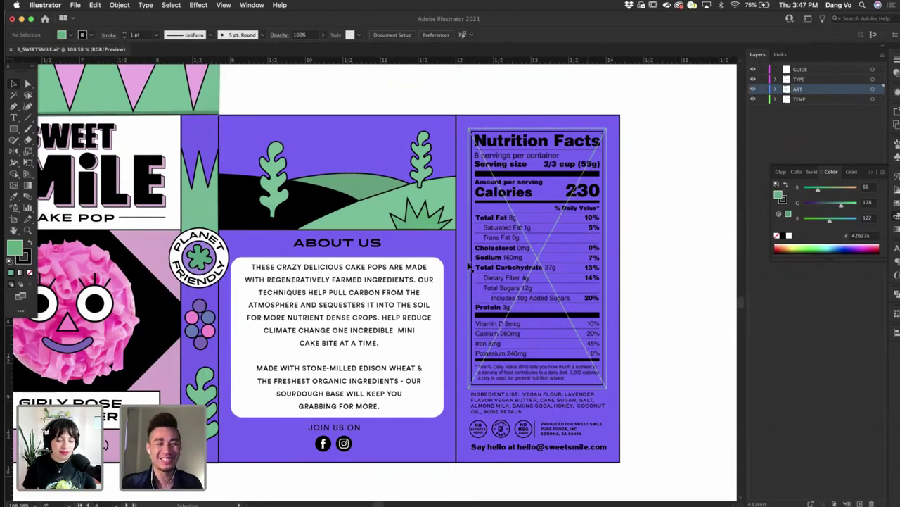
scroll(336, 247, "up", 3)
left_click(336, 246)
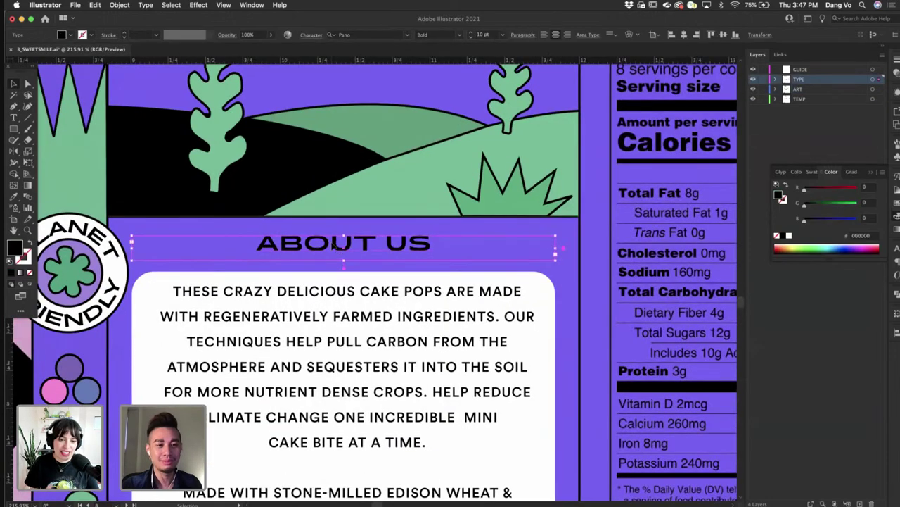
left_click_drag(337, 244, 335, 247)
scroll(335, 246, "down", 5)
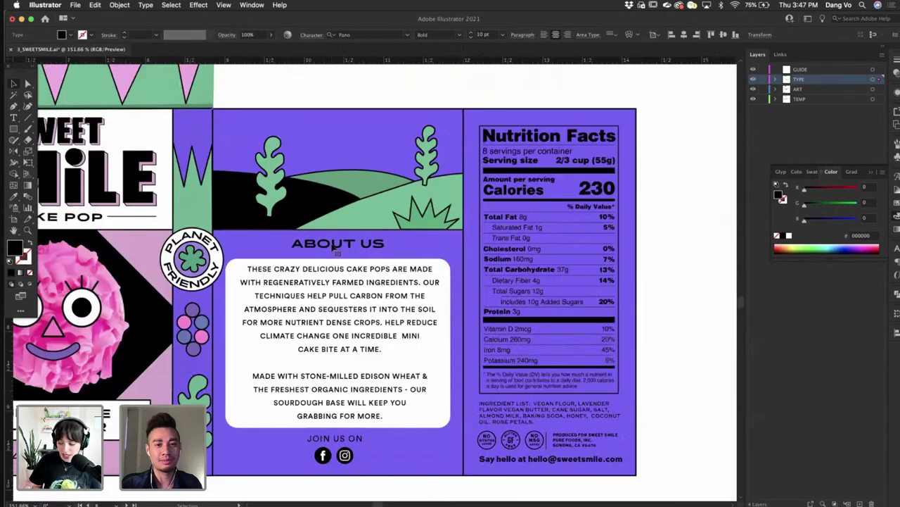
left_click(667, 258)
- Examine the hills illustration with its plants up close and within the whole packaging layout
scroll(623, 256, "left", 4)
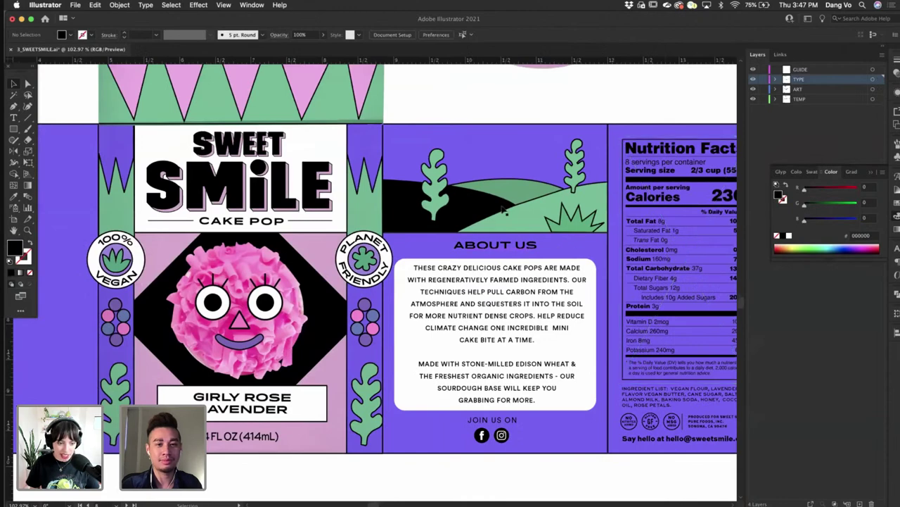
scroll(503, 211, "up", 4)
key("super+r")
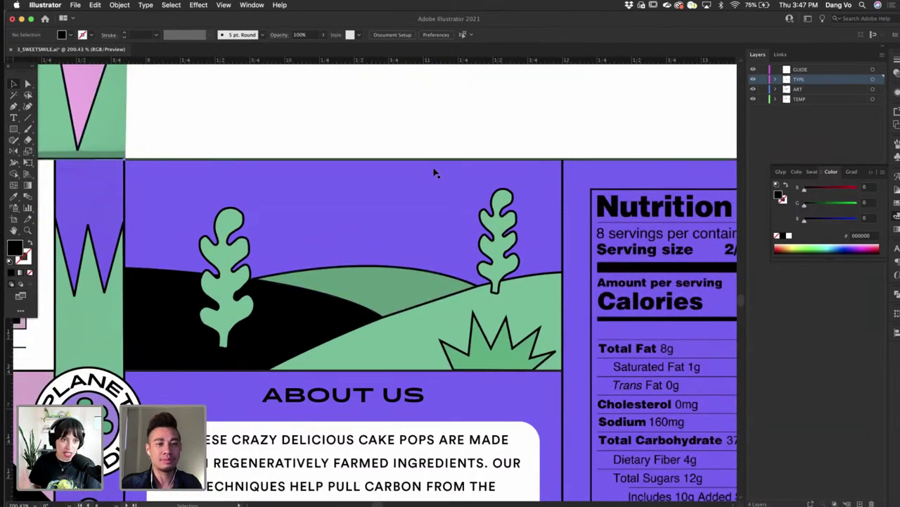
scroll(418, 122, "down", 1)
scroll(417, 122, "down", 3)
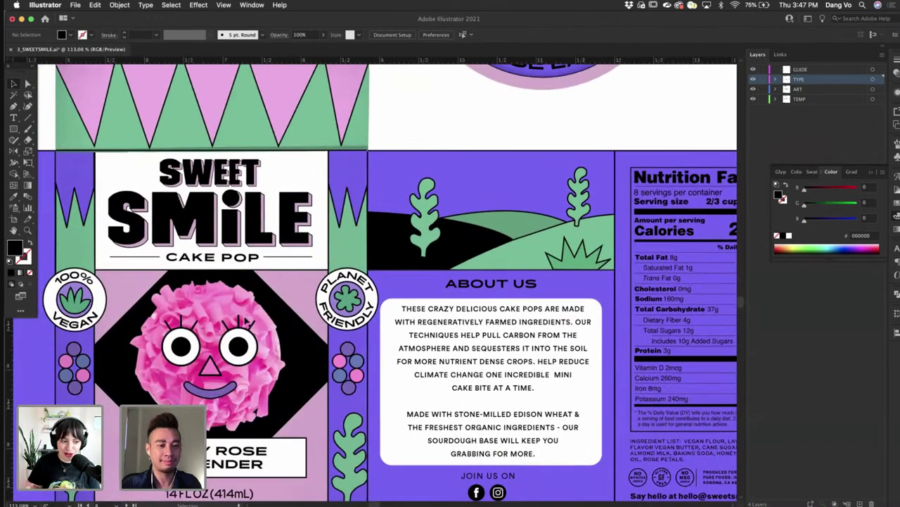
left_click(248, 314)
scroll(248, 315, "down", 2)
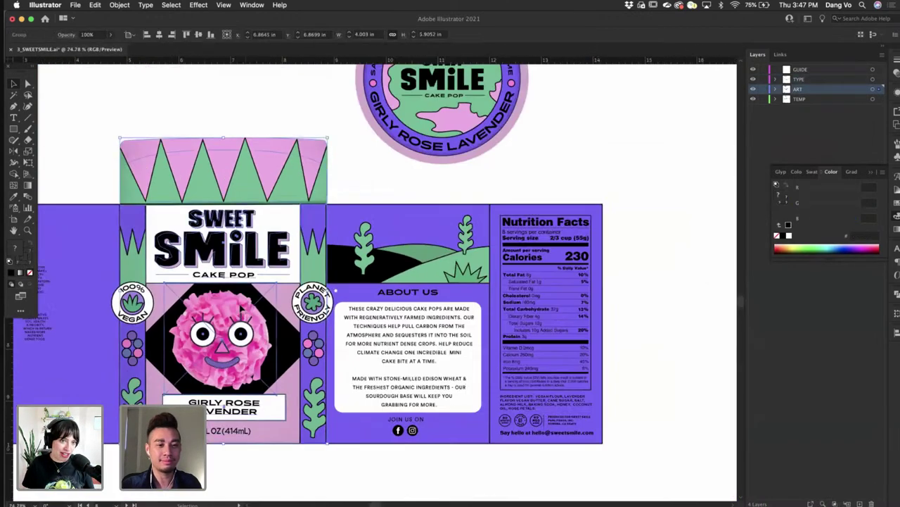
- Copy the pink cake pop from the front panel into the hills illustration, scaled to about 1.29 in and centred between the leaf sprigs
double_click(244, 312)
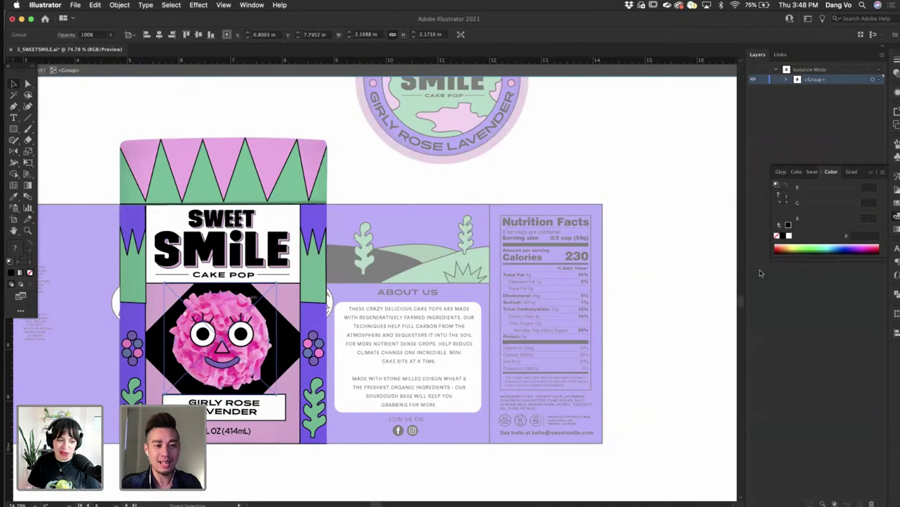
double_click(680, 291)
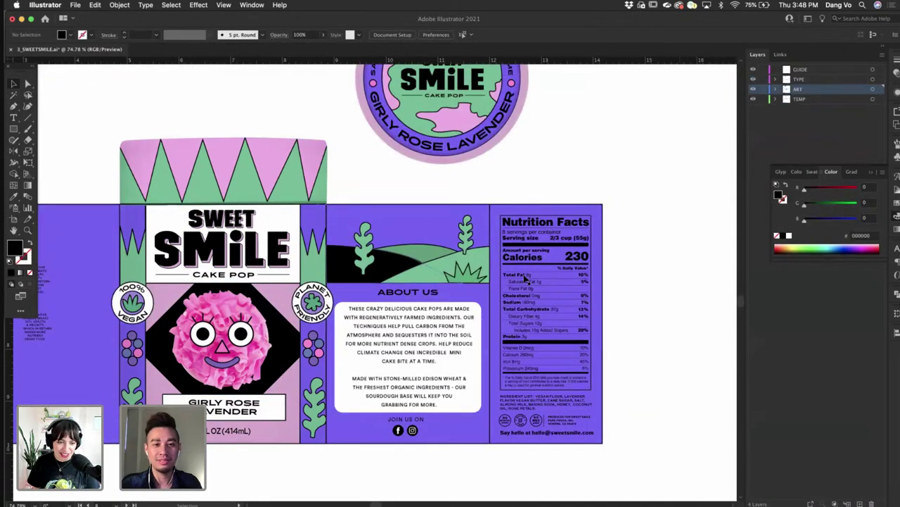
scroll(396, 255, "up", 4)
key("super+f")
left_click_drag(145, 298, 493, 256)
scroll(542, 187, "up", 3)
left_click_drag(562, 173, 515, 205)
left_click_drag(469, 291, 436, 287)
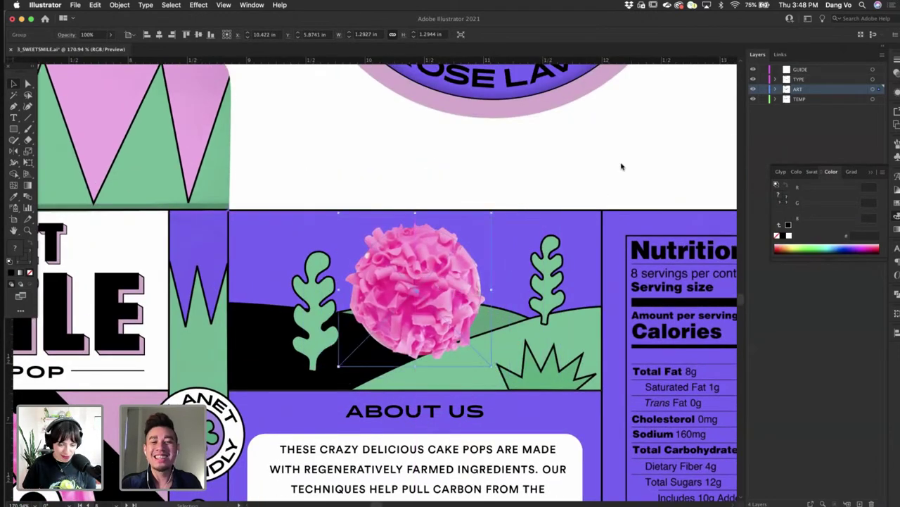
- Reorder the pasted cake pop below the hill paths in the ART layer and shift it slightly down so it rises behind the hills
left_click(775, 89)
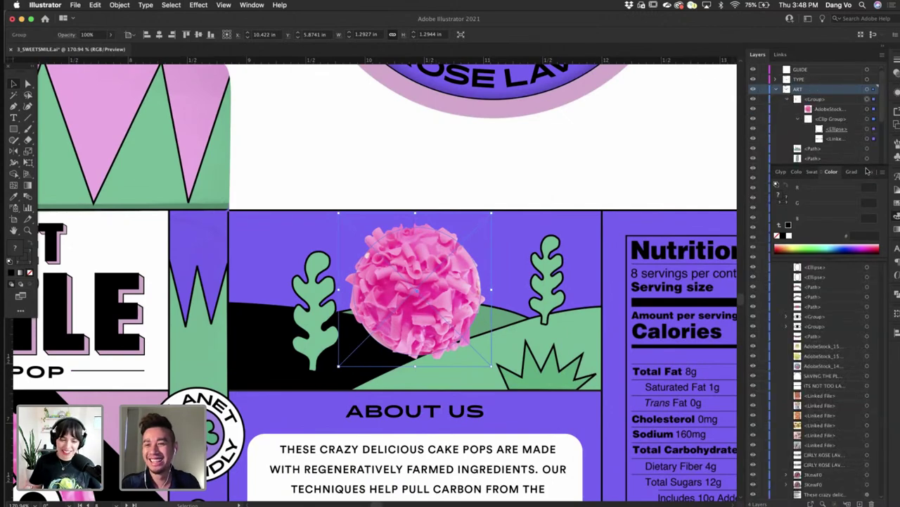
left_click(788, 100)
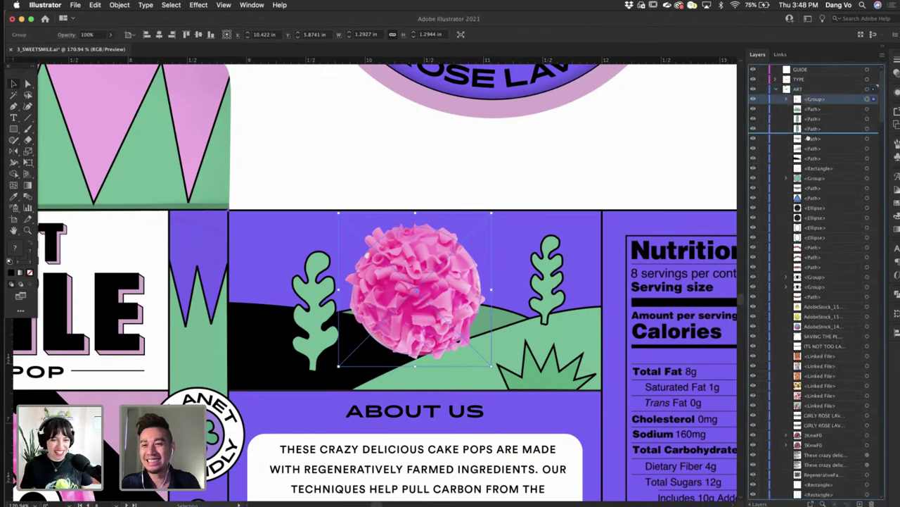
left_click_drag(812, 166, 813, 168)
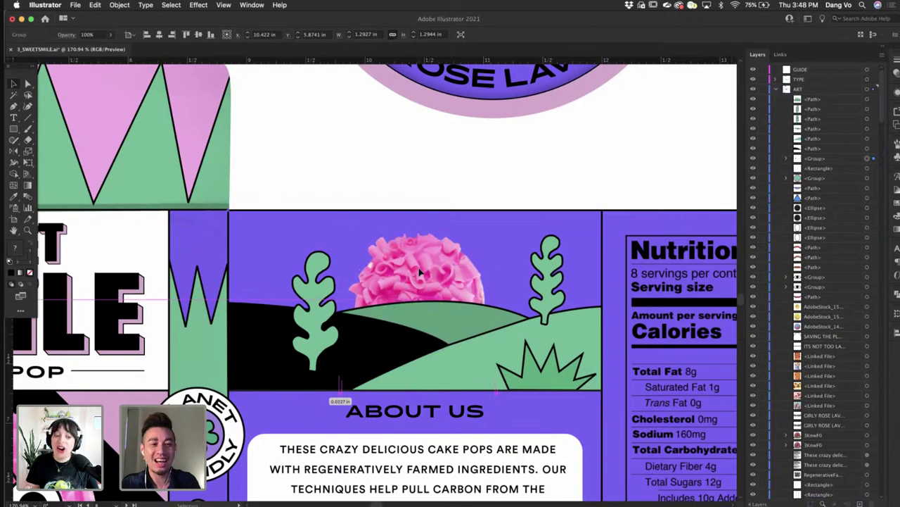
- Copy the front panel's face onto the hillside cake pop, scaled to about 0.63 by 0.55 in and placed over the visible half
scroll(417, 271, "down", 3)
scroll(420, 272, "down", 2)
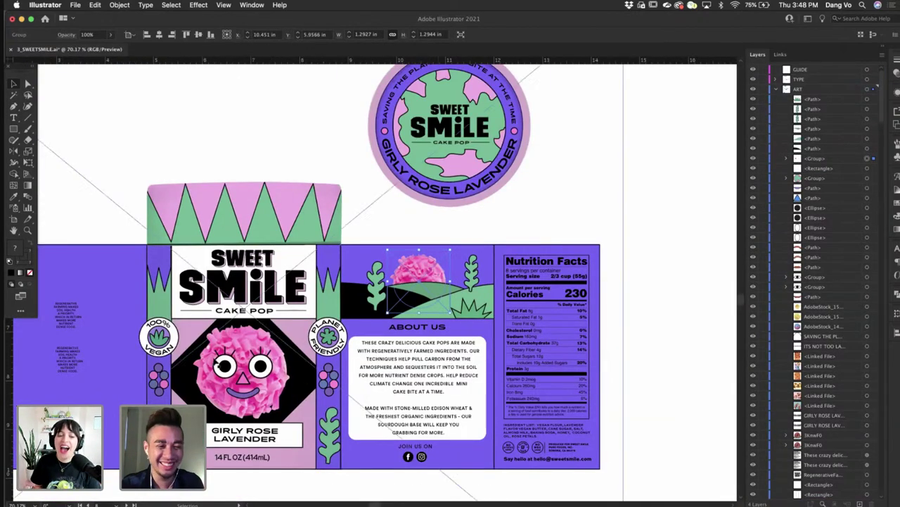
left_click(245, 435)
double_click(244, 436)
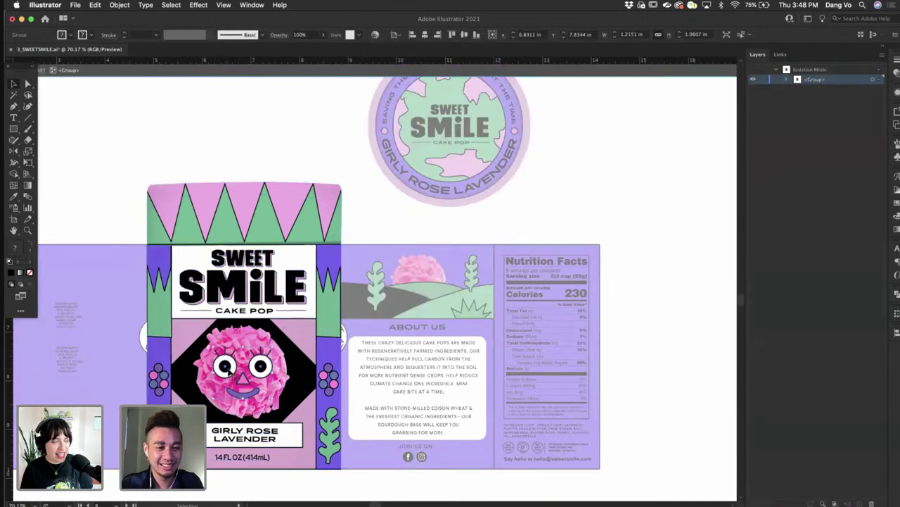
double_click(716, 301)
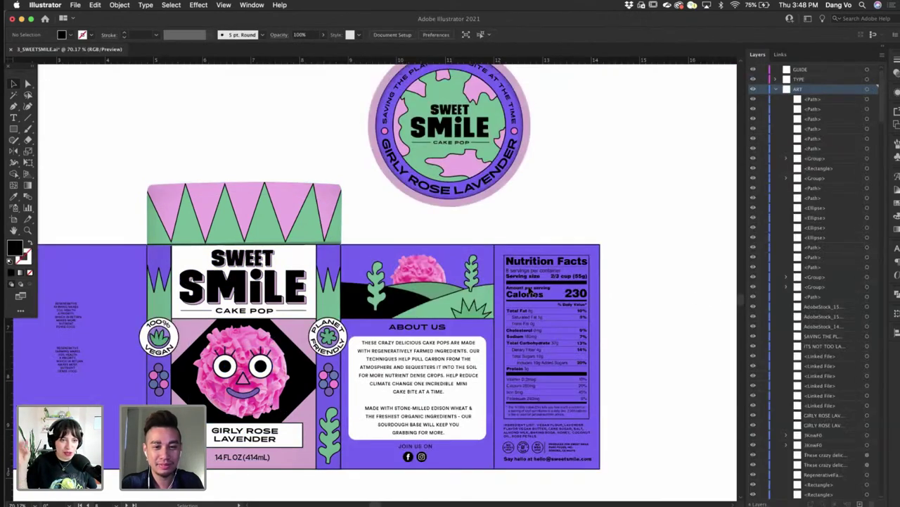
scroll(420, 271, "up", 5)
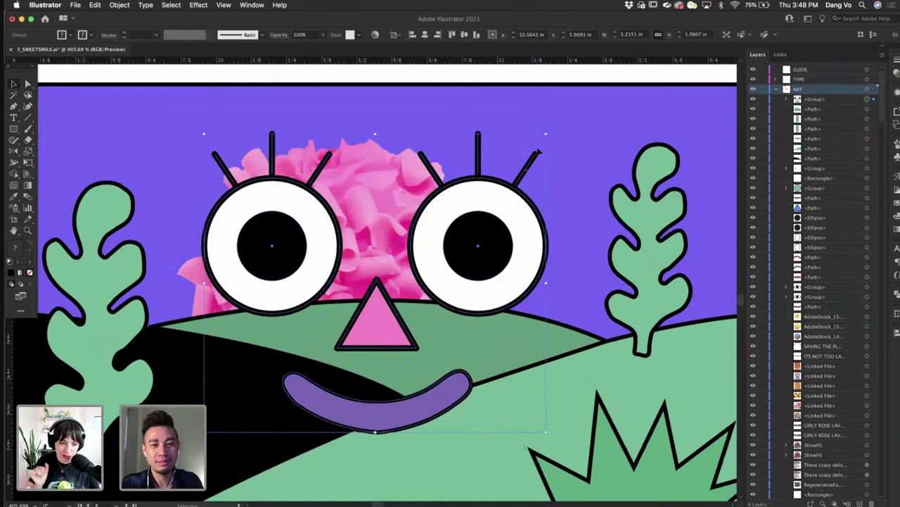
left_click_drag(547, 135, 464, 206)
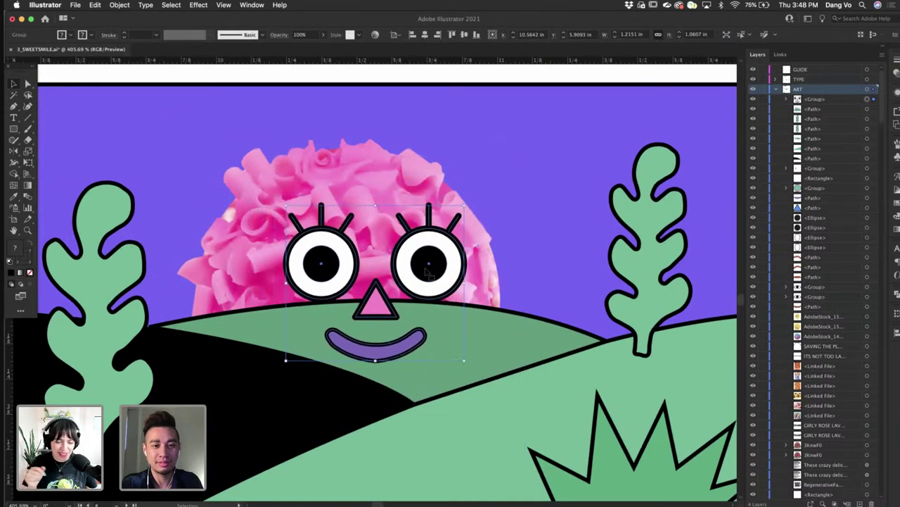
left_click_drag(408, 265, 376, 253)
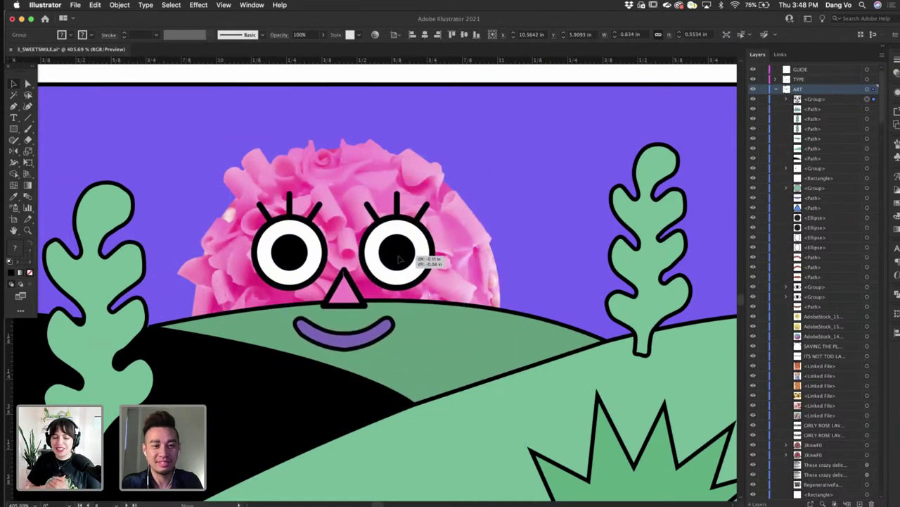
- Reorder the face below the hill paths but above the cake pop, nudge it so it peeks over the hill, and deselect it
left_click(811, 100)
left_click_drag(811, 103, 813, 163)
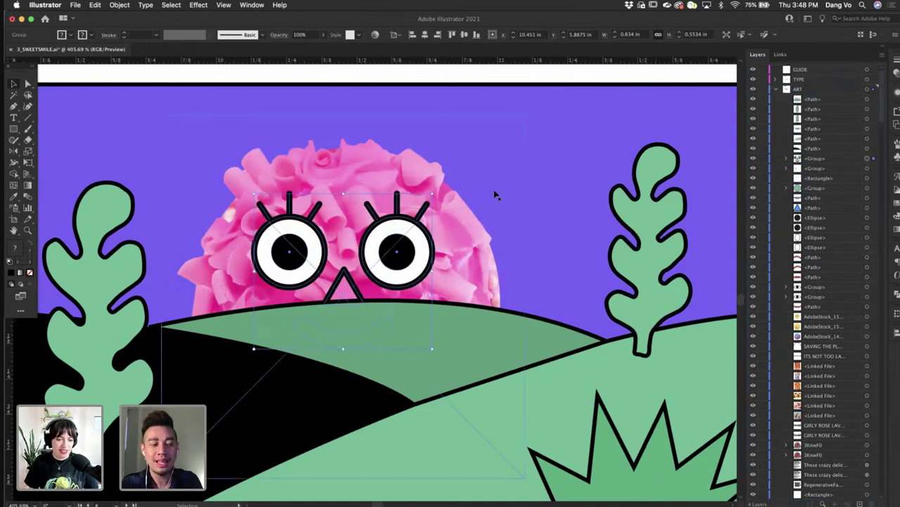
scroll(496, 195, "down", 5)
key("Up")
key("Right")
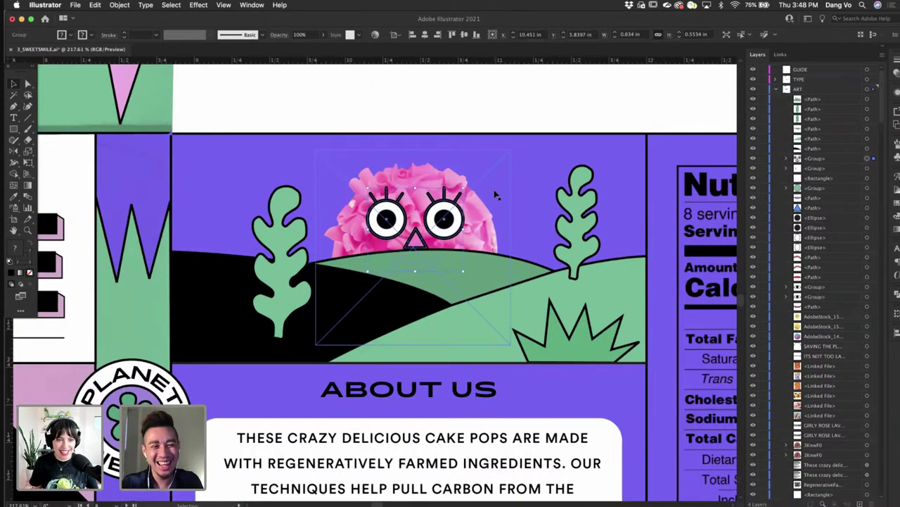
key("Down")
key("Down")
key("Down")
scroll(496, 193, "down", 3)
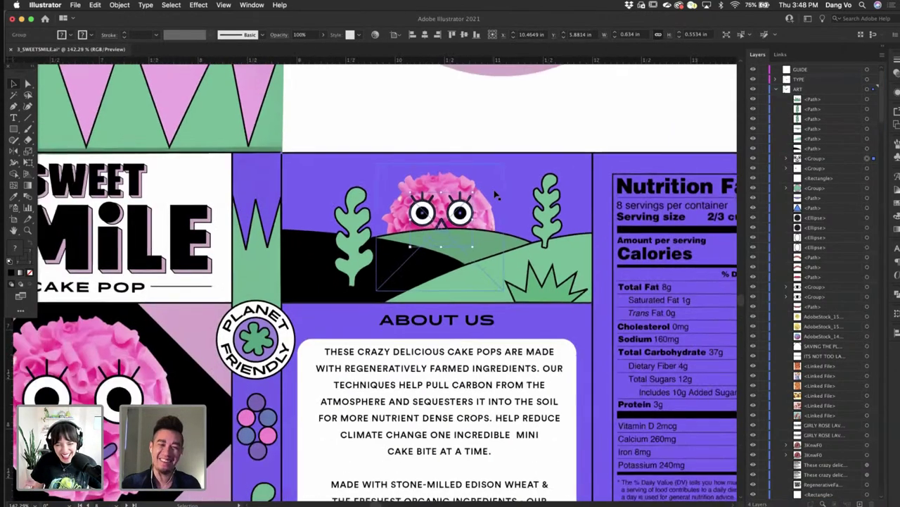
scroll(499, 192, "right", 2)
left_click(514, 129)
- Draw a nearly horizontal ray about 0.22 in long between the cake pop and the right sprig with a 1 pt black stroke
scroll(447, 171, "up", 1)
scroll(447, 174, "up", 5)
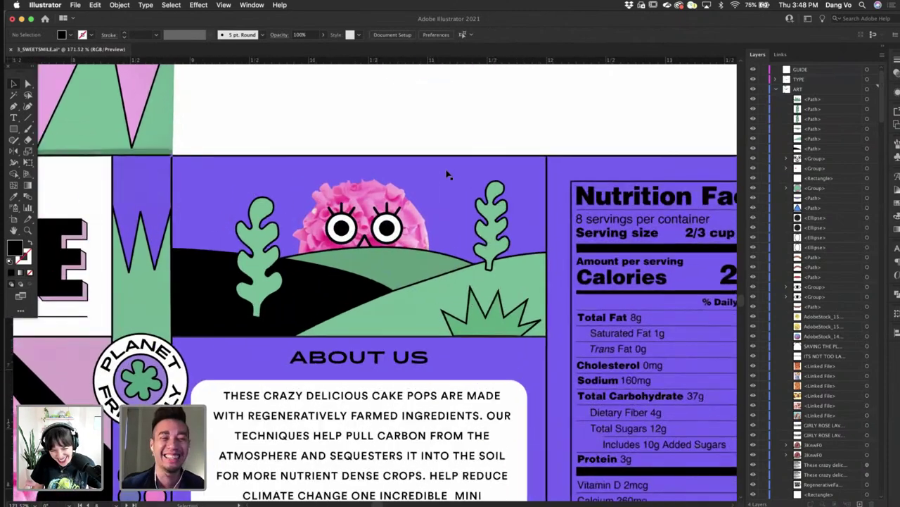
key("backslash")
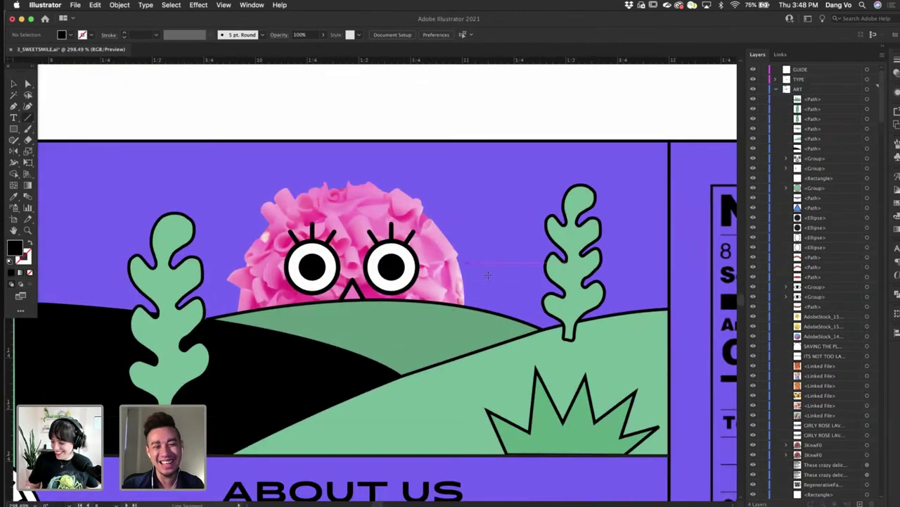
left_click_drag(502, 291, 534, 289)
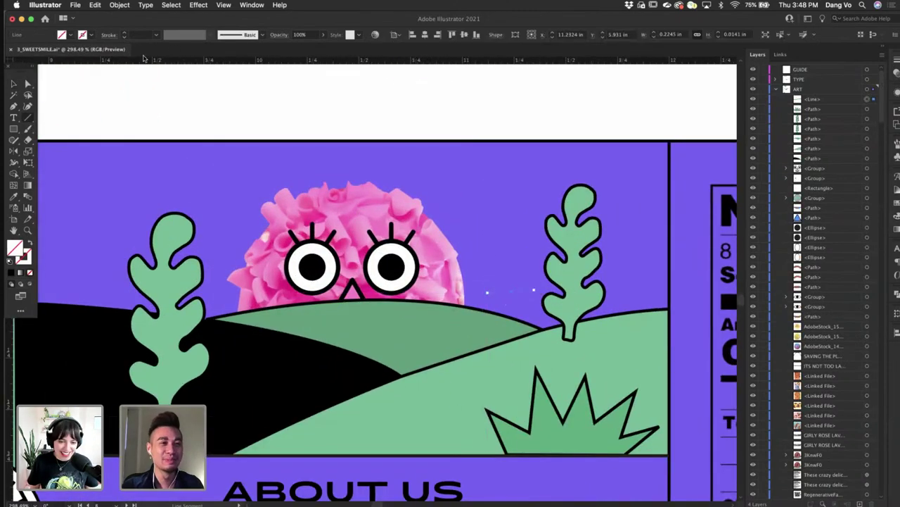
left_click(140, 36)
type("1")
key("Return")
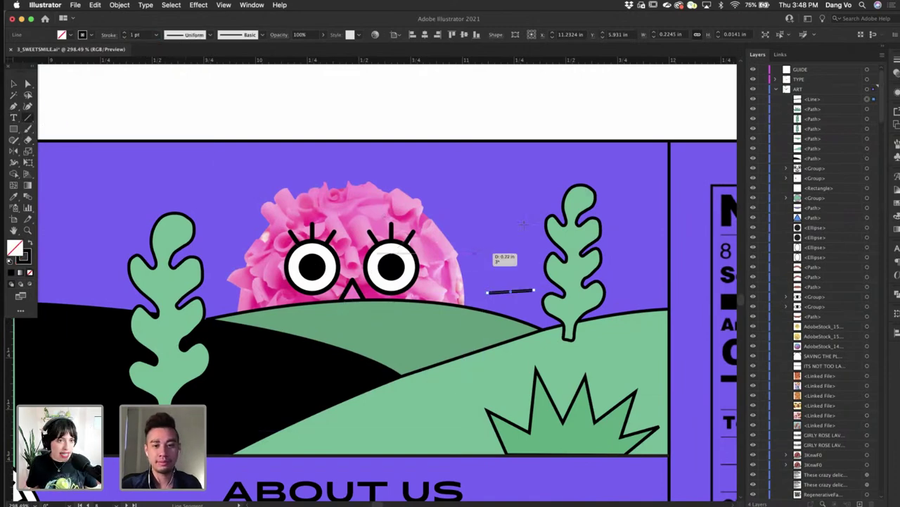
- Draw eight more short rays fanning out around the cake pop, from its right side over the top to the left sprig
left_click_drag(475, 252, 530, 234)
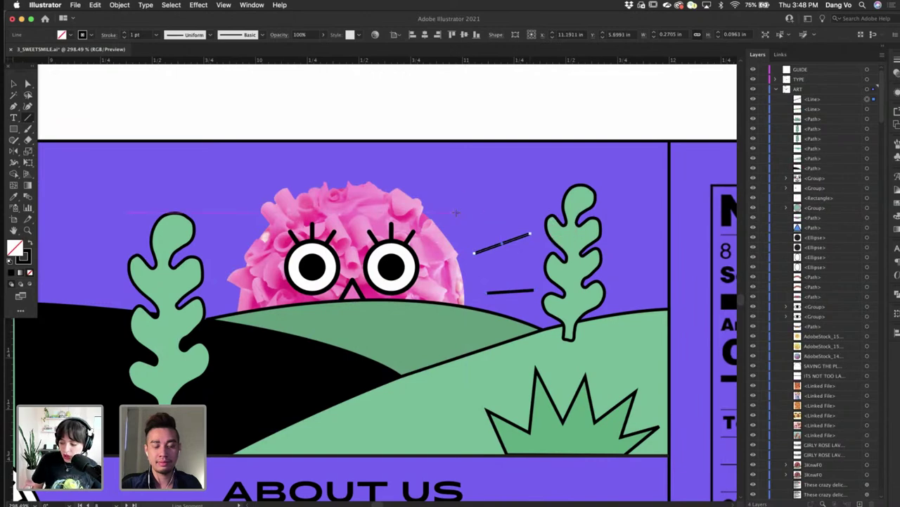
left_click_drag(456, 213, 511, 169)
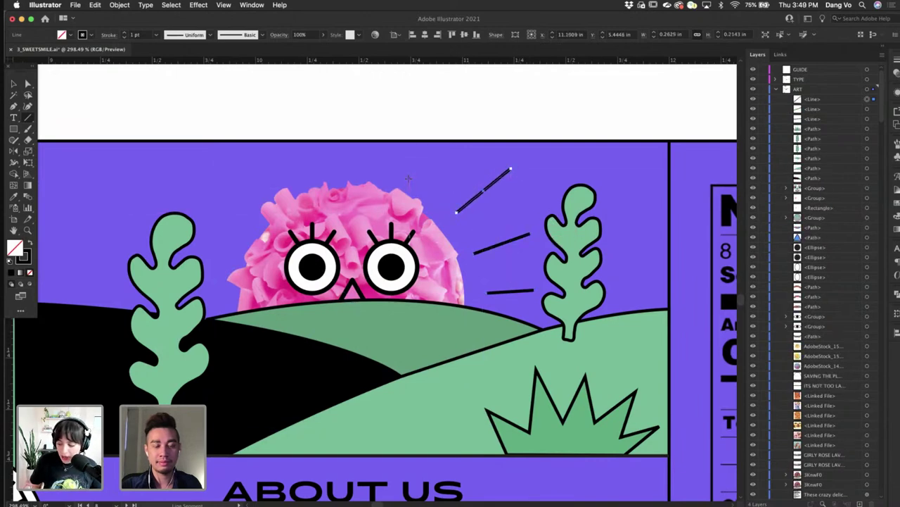
left_click_drag(408, 179, 424, 141)
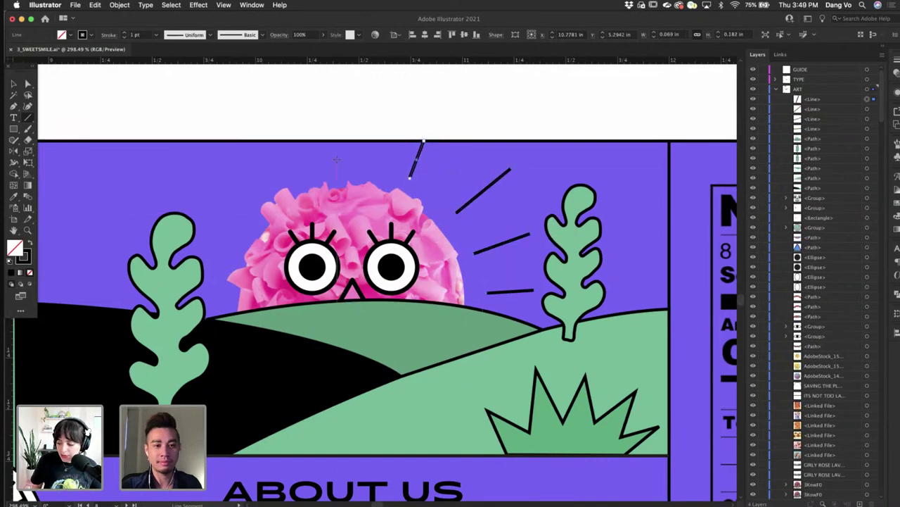
left_click_drag(353, 166, 352, 141)
left_click_drag(312, 173, 275, 140)
left_click_drag(253, 202, 216, 159)
scroll(326, 237, "left", 5)
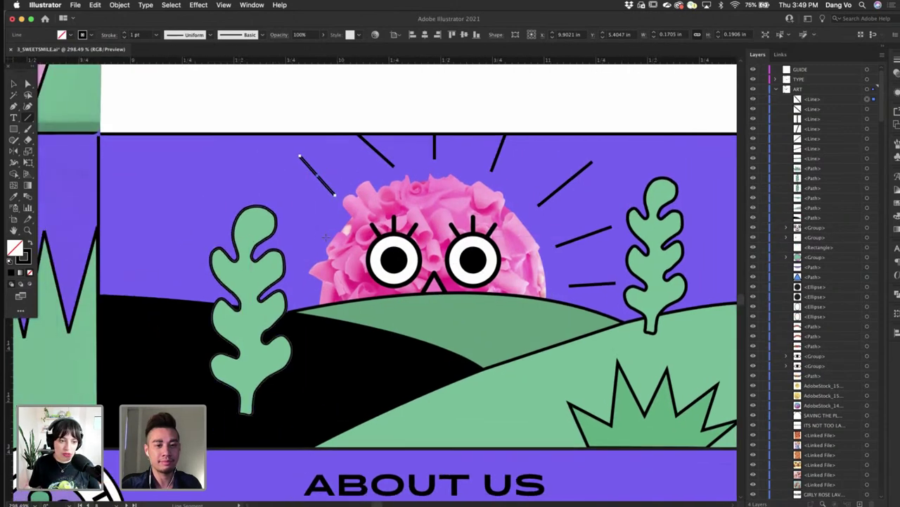
left_click_drag(294, 232, 275, 226)
left_click_drag(316, 290, 281, 289)
- Adjust the angles of the two upper-left rays by moving their end points with the Direct Selection tool, and deselect them
left_click(26, 84)
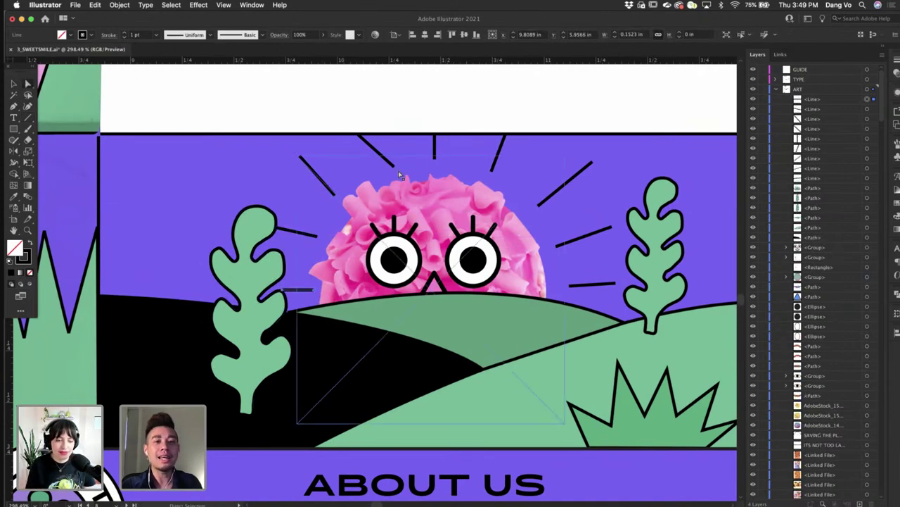
left_click_drag(394, 166, 377, 167)
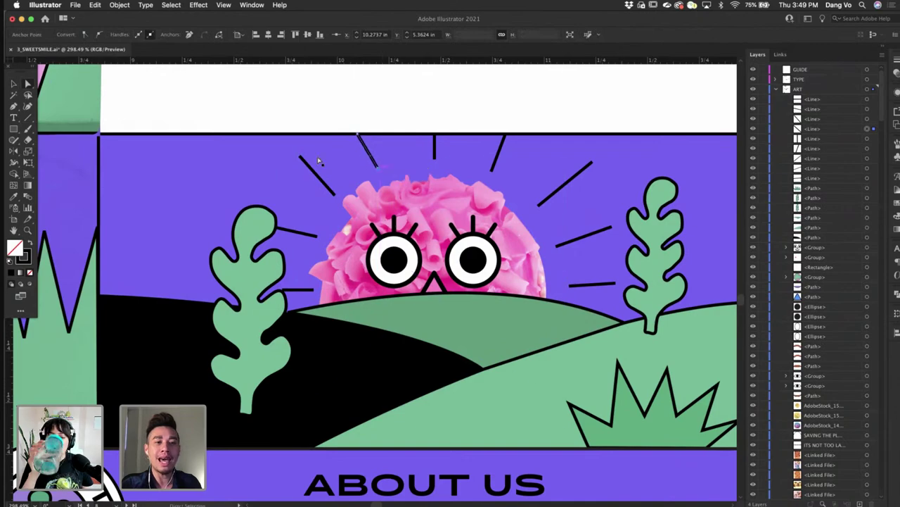
left_click_drag(301, 156, 293, 152)
scroll(309, 163, "down", 6)
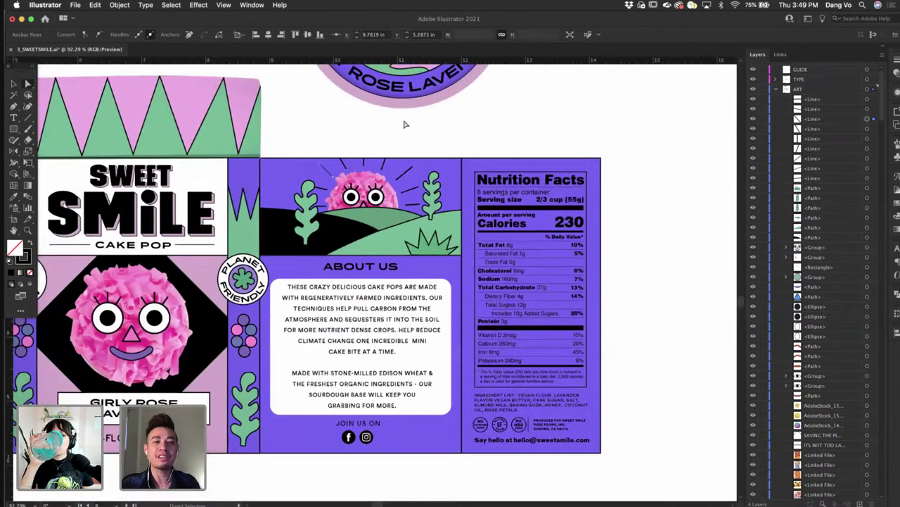
left_click(405, 125)
- Look over the four flavour bags on the Design artboard, the Illustration Inspo board and the Sweet Smile logo type explorations
scroll(405, 125, "down", 5)
scroll(405, 124, "up", 5)
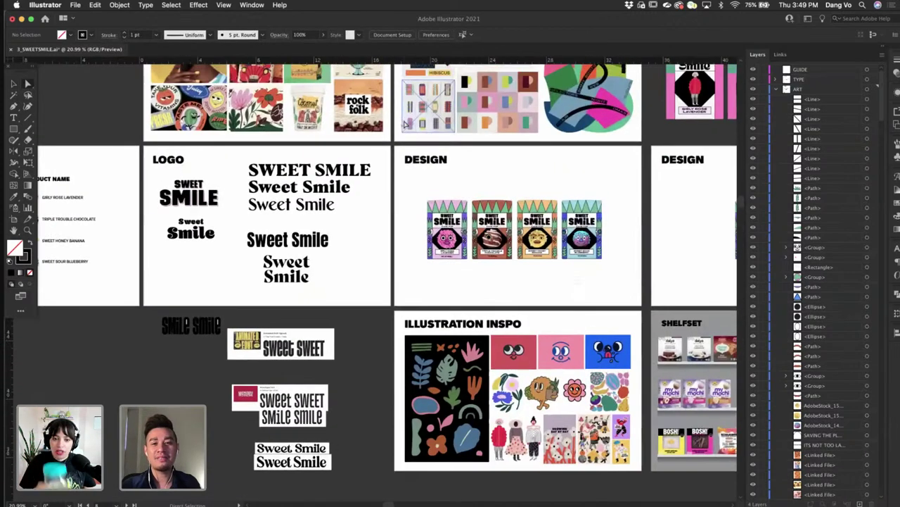
scroll(448, 357, "up", 5)
scroll(449, 357, "left", 5)
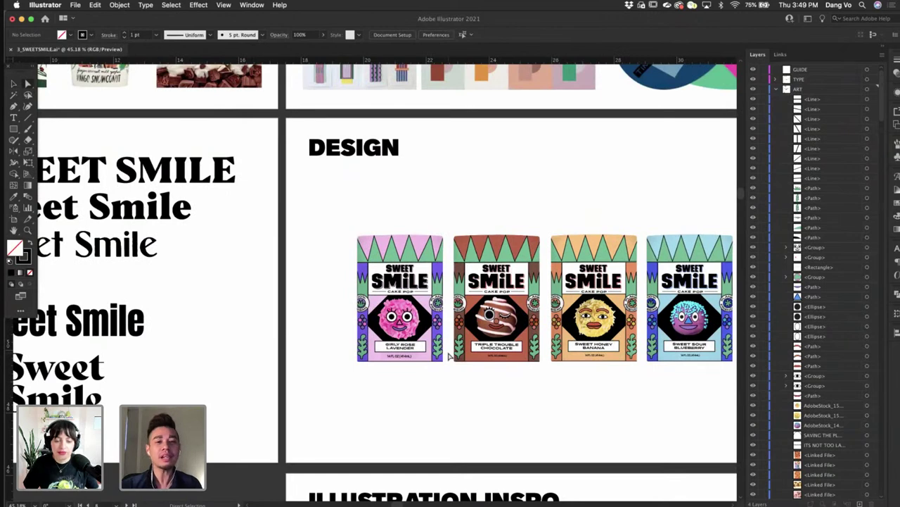
scroll(449, 357, "down", 2)
scroll(448, 357, "right", 2)
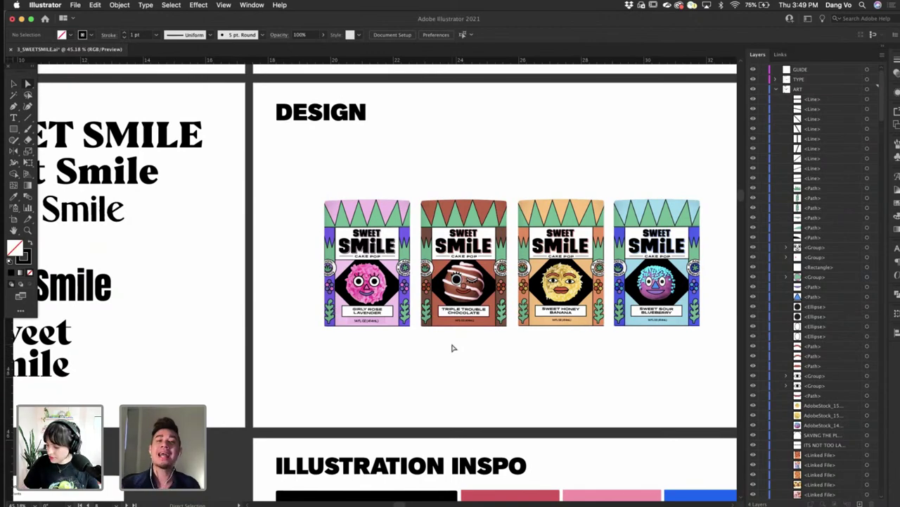
scroll(453, 347, "down", 4)
scroll(453, 347, "down", 5)
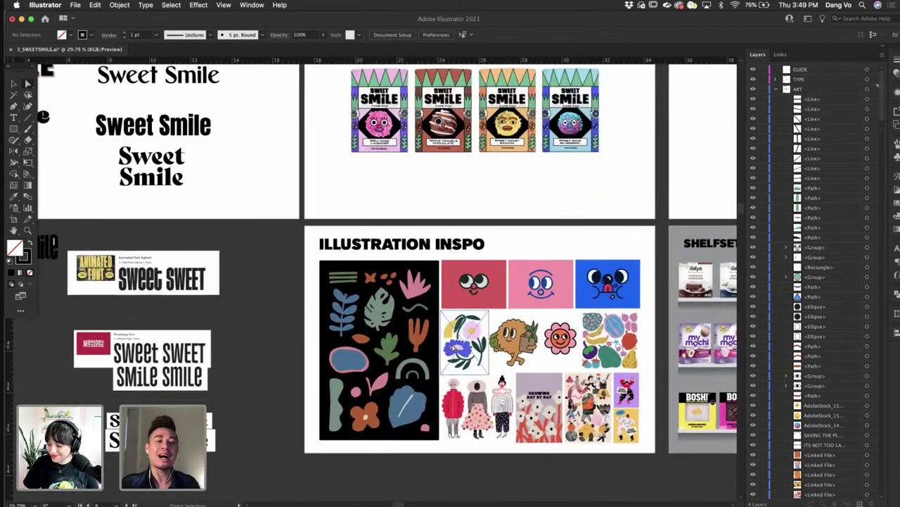
scroll(453, 347, "up", 4)
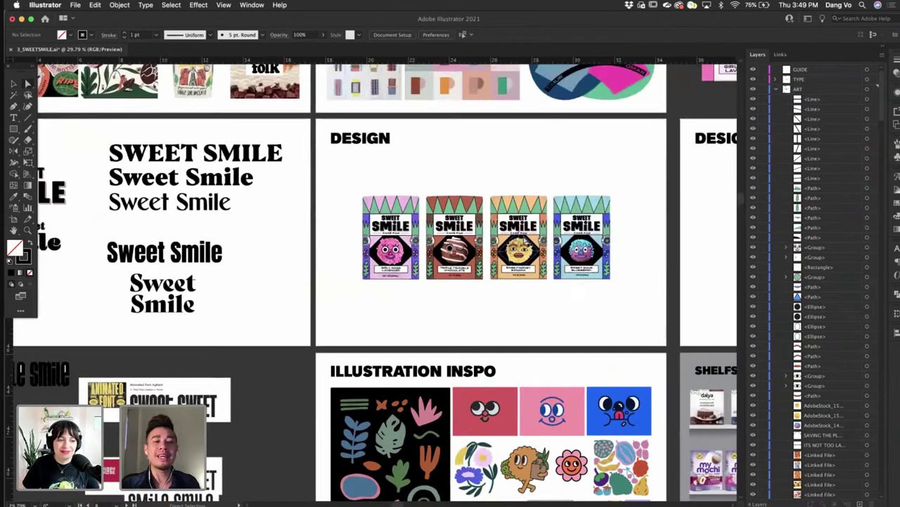
scroll(523, 243, "up", 5)
scroll(523, 239, "left", 3)
scroll(511, 239, "up", 3)
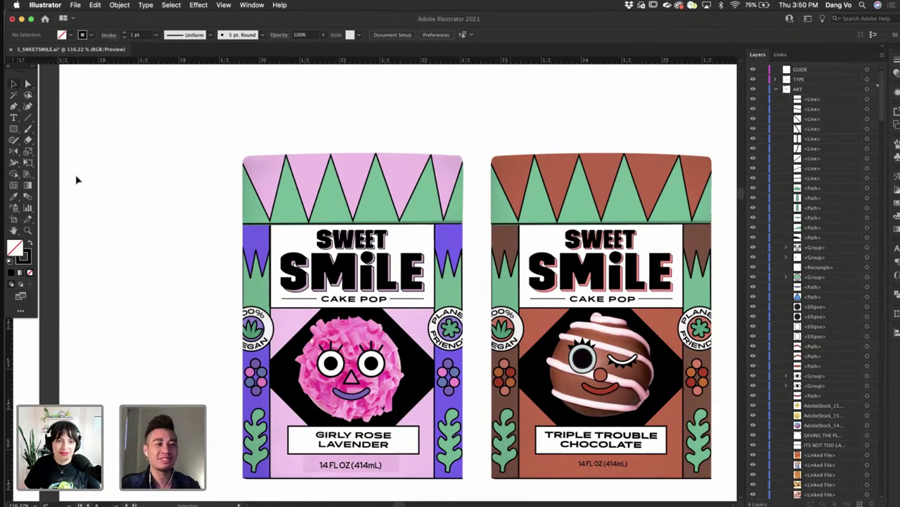
scroll(140, 311, "down", 5)
scroll(141, 312, "left", 6)
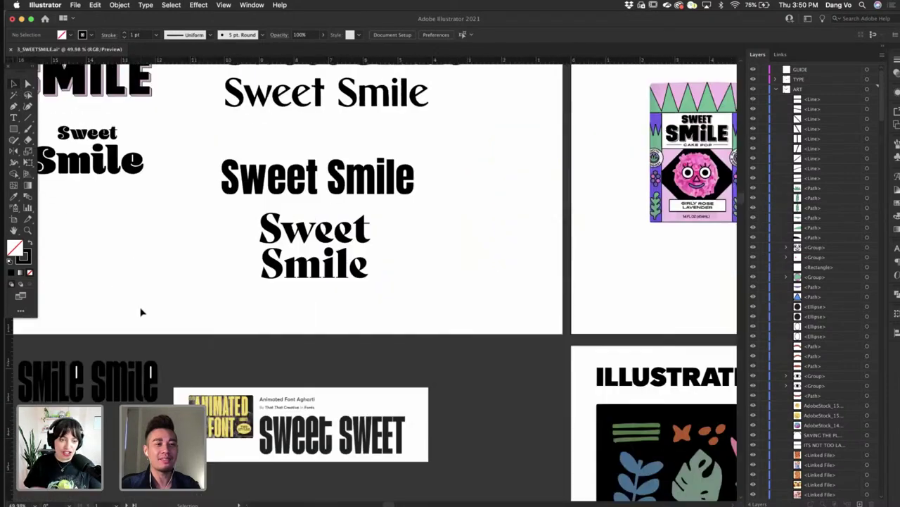
scroll(141, 312, "down", 2)
scroll(141, 312, "down", 5)
scroll(141, 312, "up", 4)
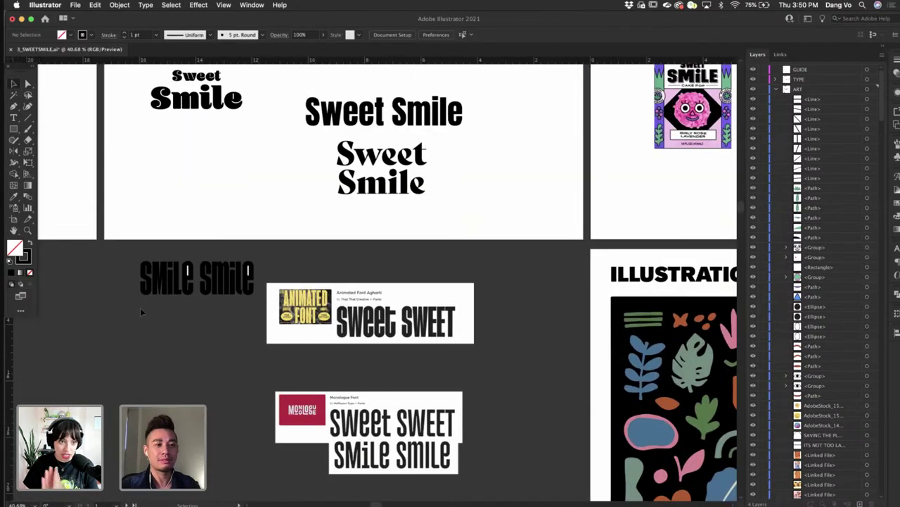
scroll(140, 310, "up", 5)
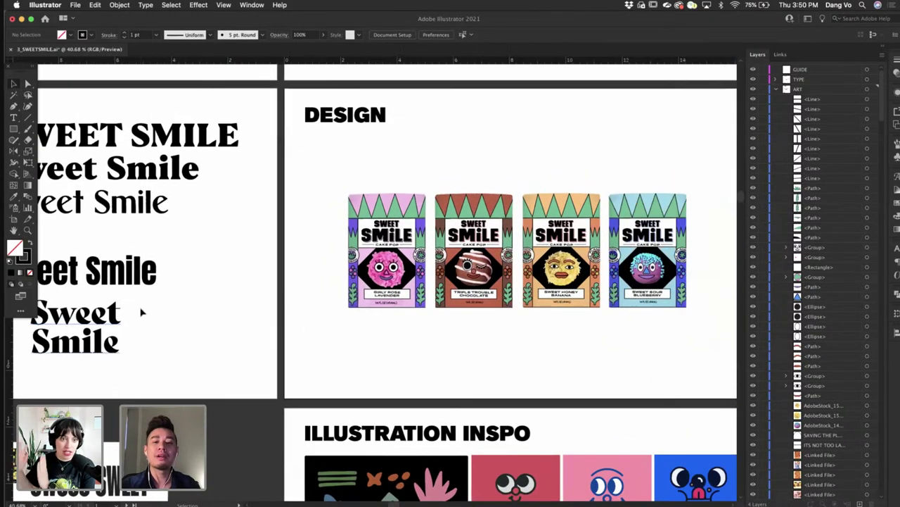
- Review the logo, Design, Illustration Inspo, Shelfset, Full Pack and Mock-up artboards
scroll(285, 299, "down", 1)
scroll(285, 298, "left", 1)
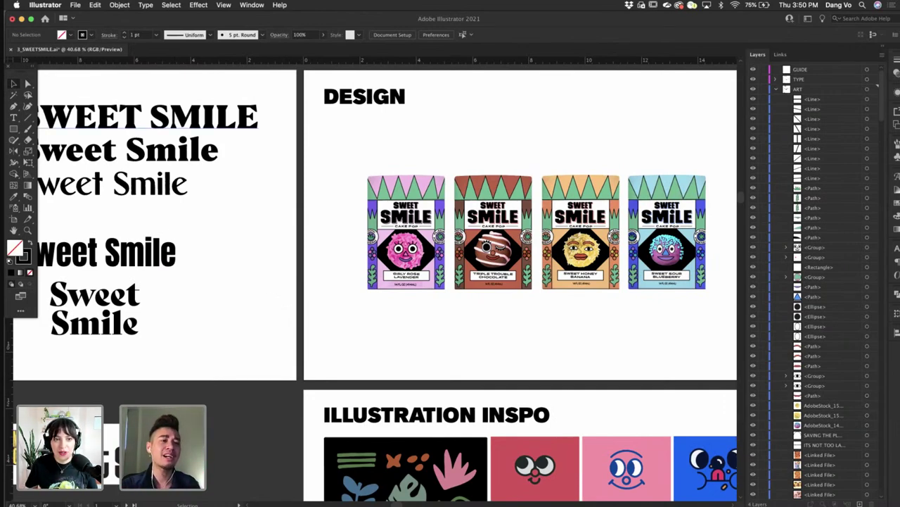
scroll(274, 268, "down", 5)
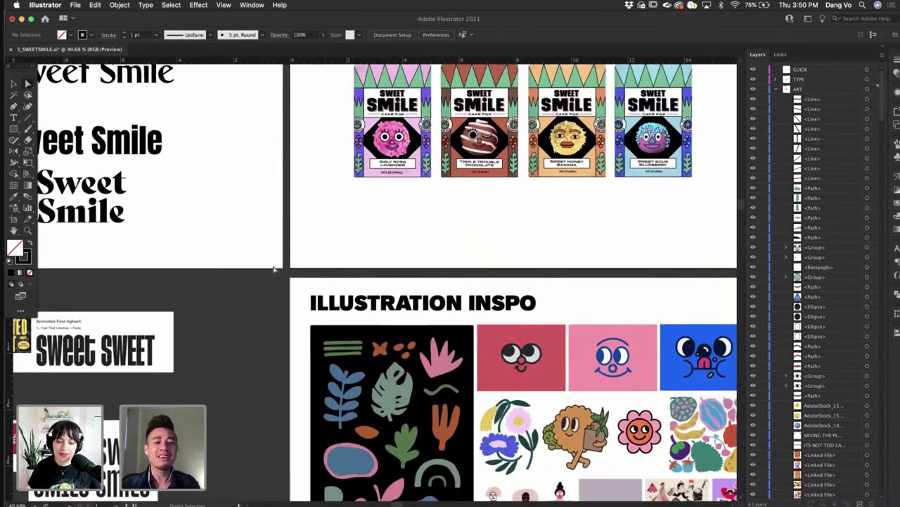
scroll(274, 269, "down", 2)
scroll(275, 269, "right", 2)
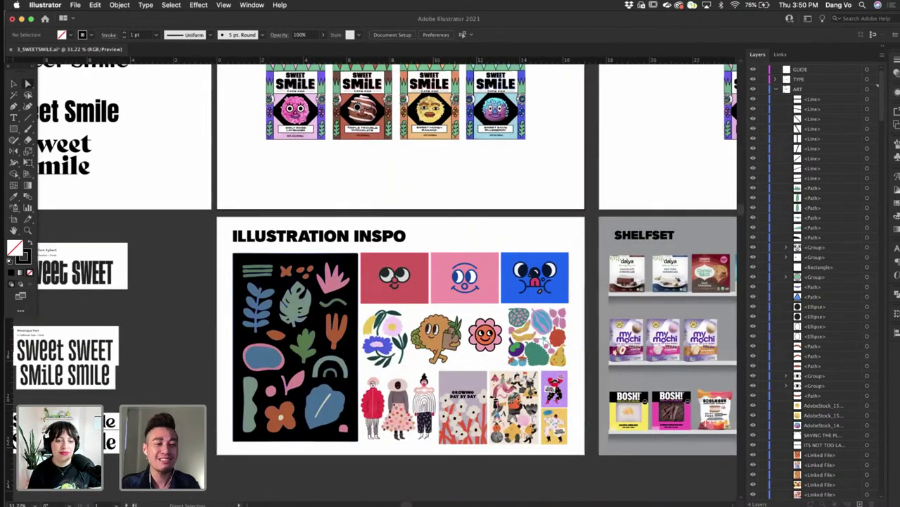
scroll(231, 340, "left", 3)
scroll(231, 341, "down", 1)
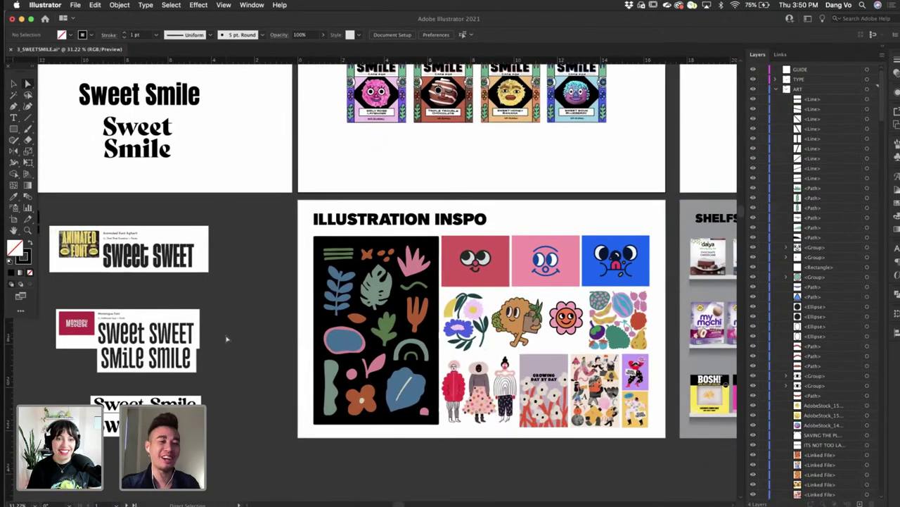
scroll(227, 339, "down", 6)
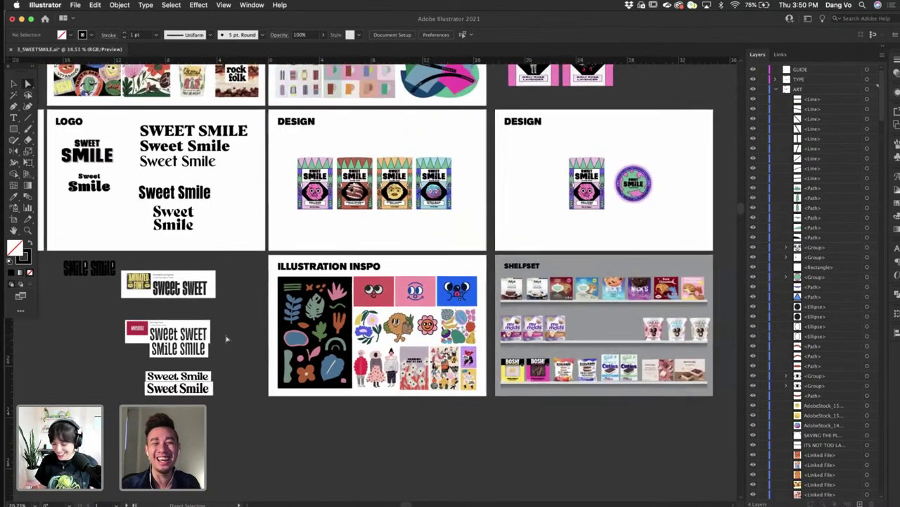
scroll(226, 339, "down", 10)
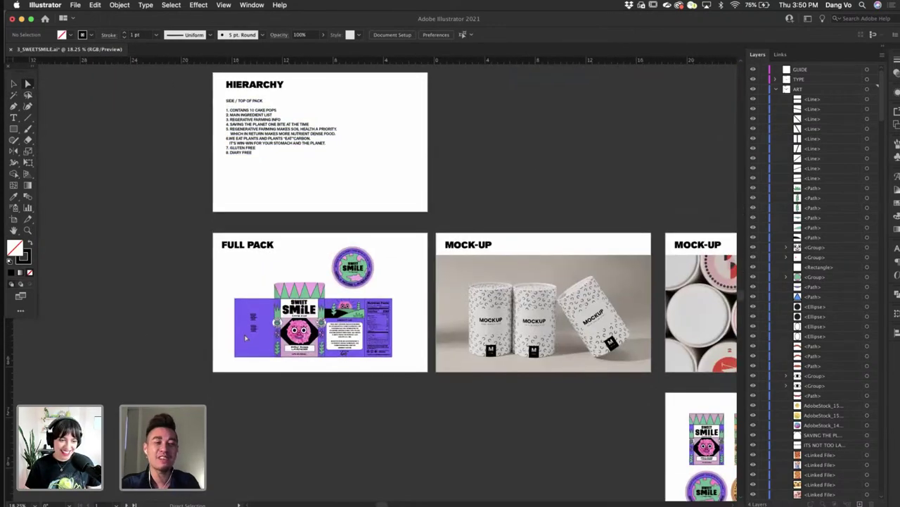
scroll(250, 340, "up", 10)
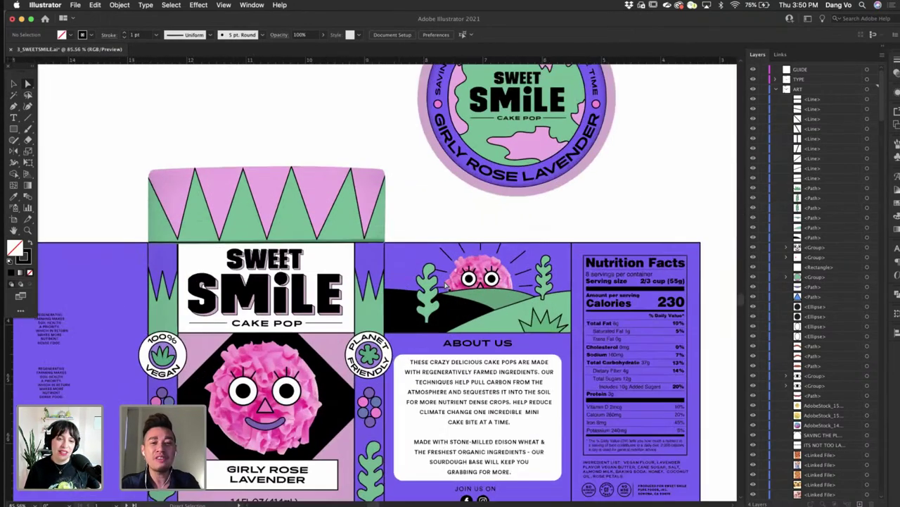
- Straighten the top-centre ray vertically and adjust the end points of the upper-left and upper-right rays to balance the fan
scroll(415, 234, "up", 5)
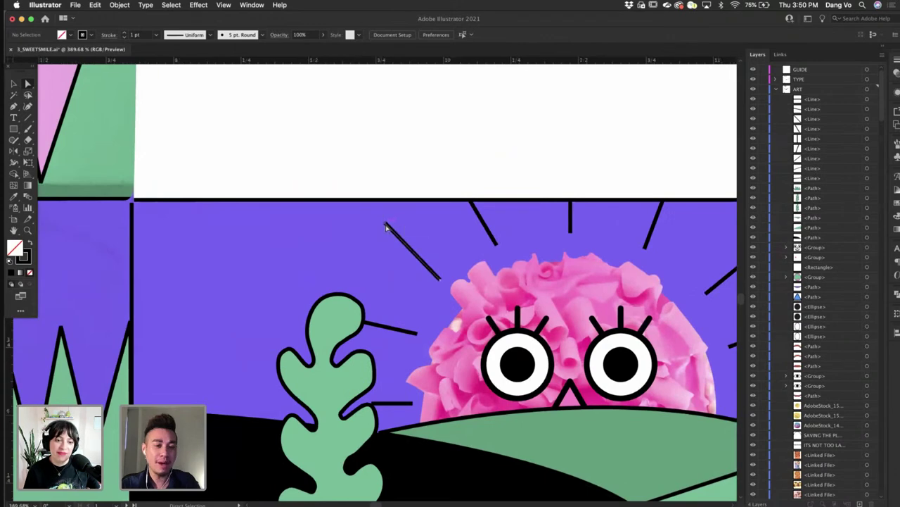
left_click(385, 225)
left_click_drag(385, 225, 371, 225)
scroll(373, 225, "right", 5)
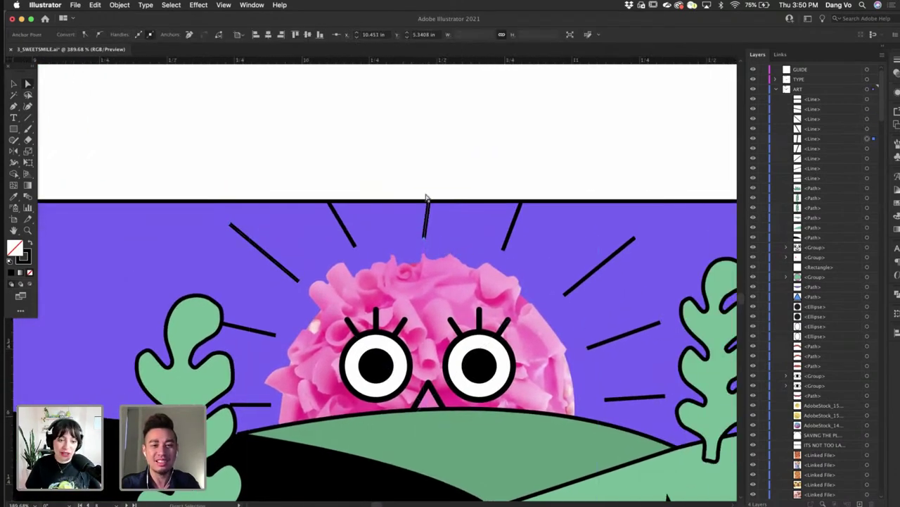
left_click_drag(427, 201, 424, 201)
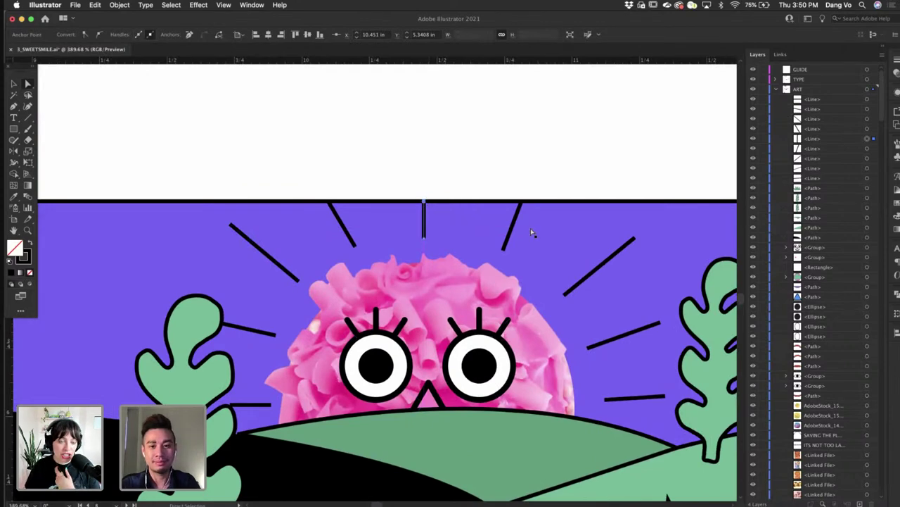
left_click_drag(634, 238, 633, 232)
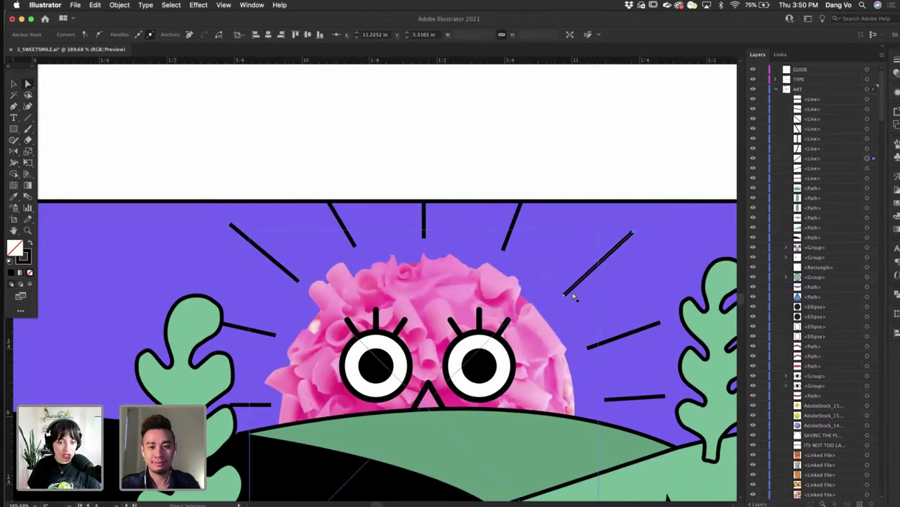
left_click_drag(563, 296, 560, 291)
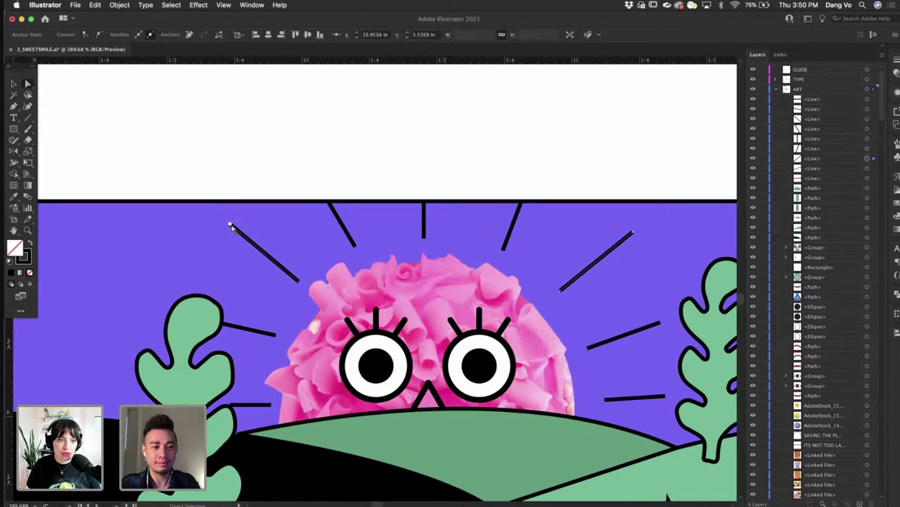
left_click_drag(230, 225, 231, 226)
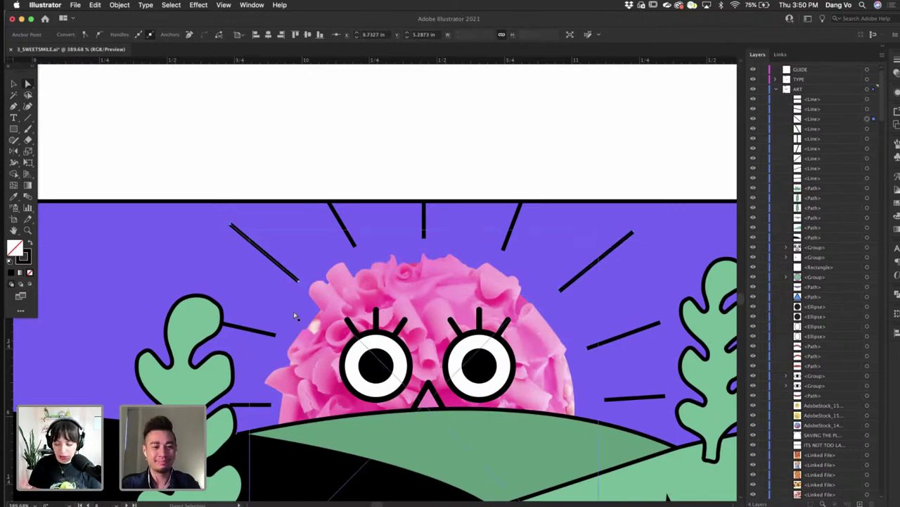
- Select all nine rays around the cake pop and give their strokes round caps
scroll(295, 317, "down", 5)
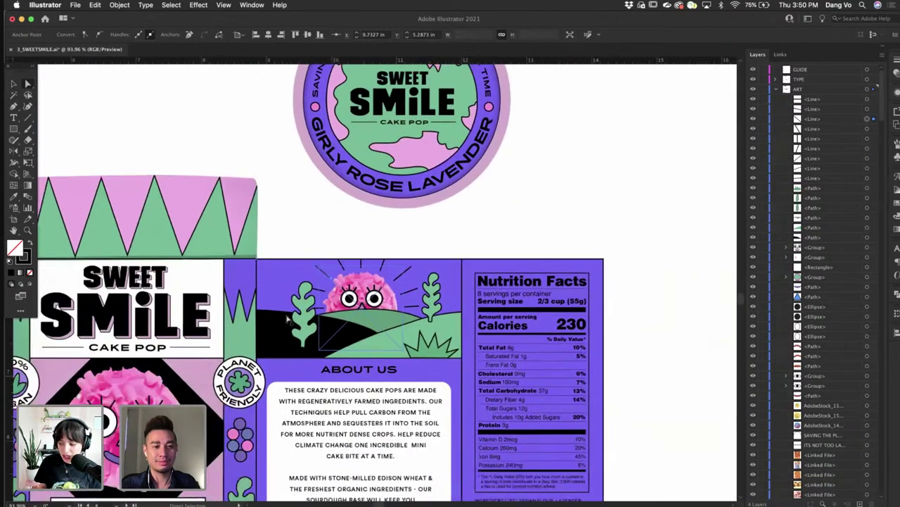
left_click_drag(288, 319, 360, 284)
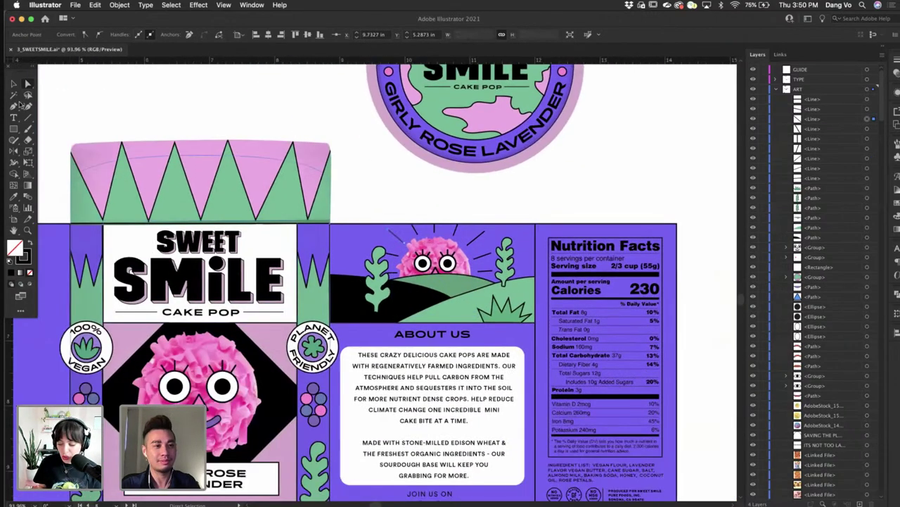
scroll(339, 251, "up", 3)
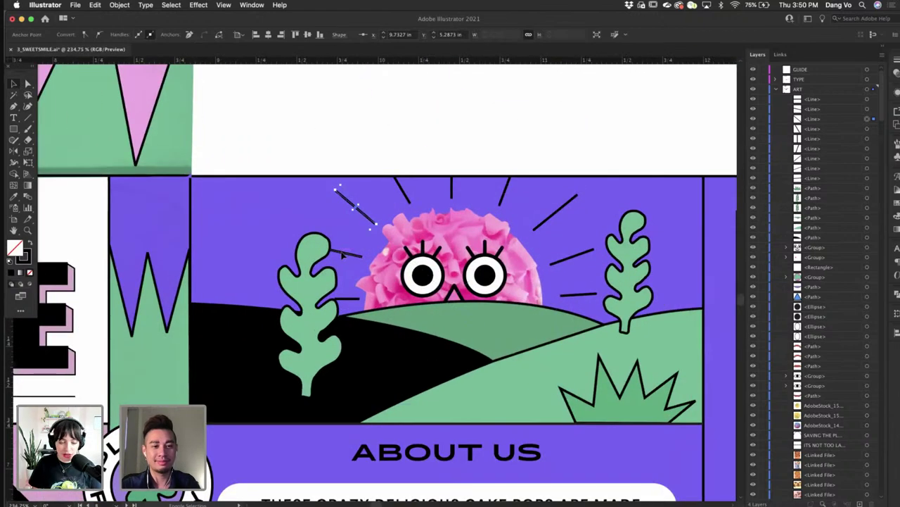
left_click(342, 253, "shift")
left_click(349, 299, "shift")
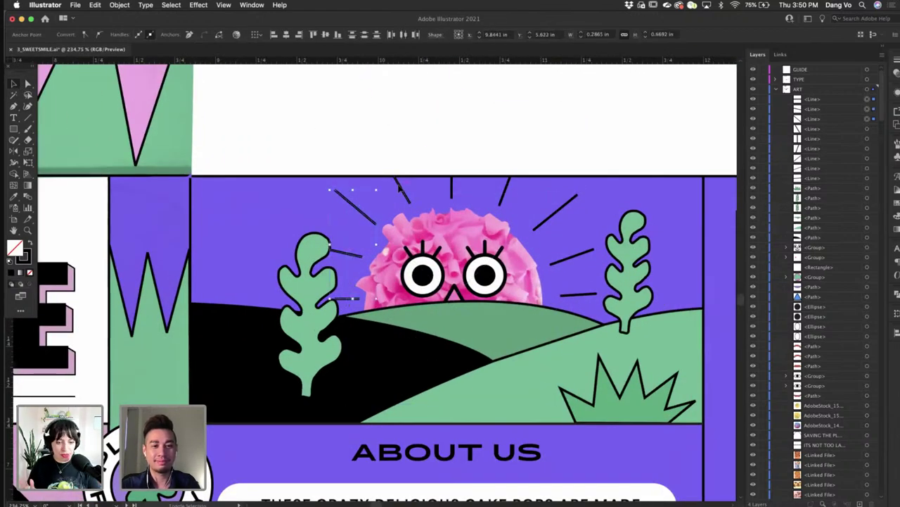
left_click(452, 188, "shift")
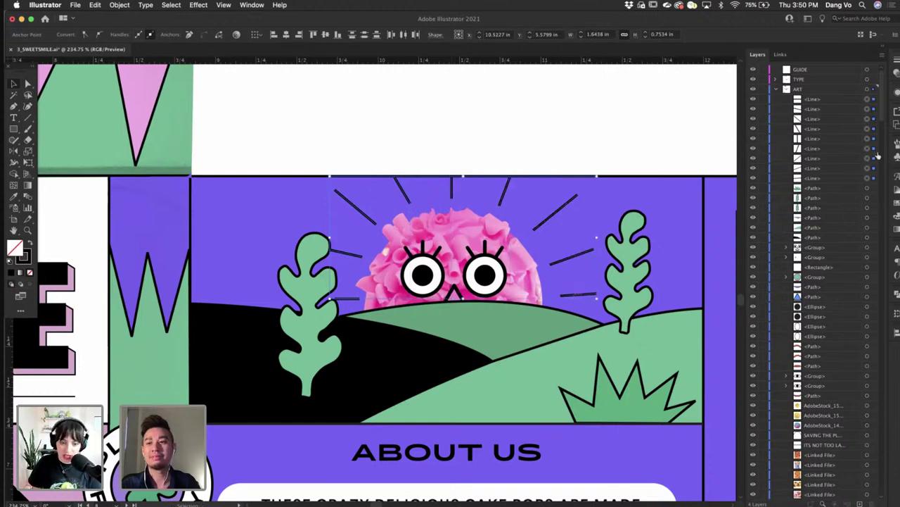
left_click(897, 62)
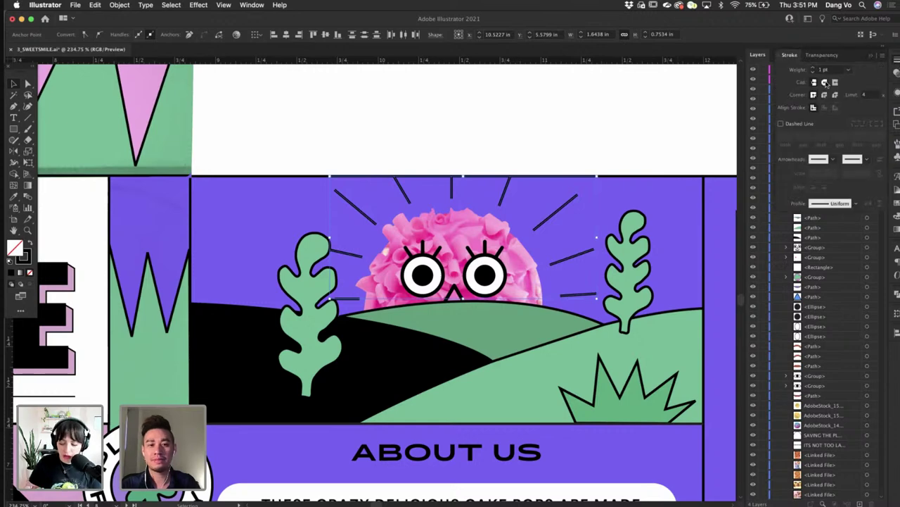
left_click(896, 65)
- Try a 2 pt stroke weight on the rays around the cake pop
left_click(895, 66)
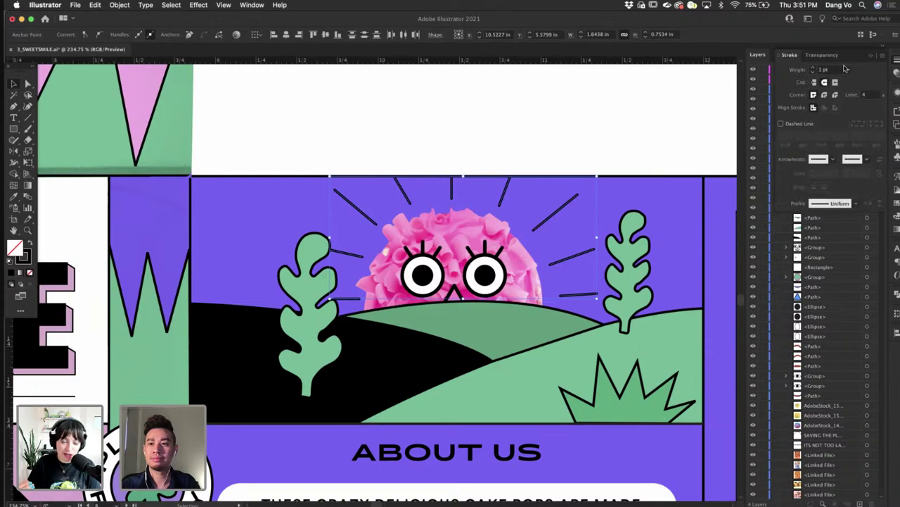
type("2")
key("Return")
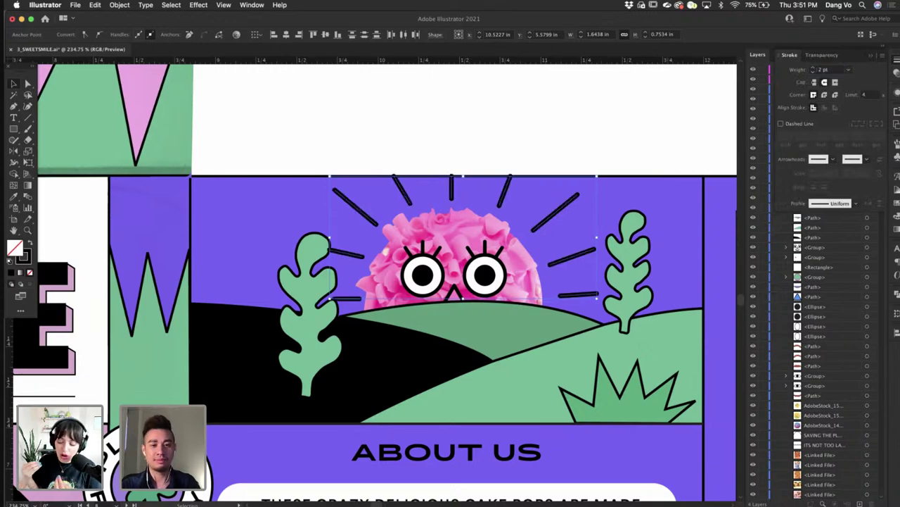
left_click(387, 144)
scroll(388, 145, "down", 8)
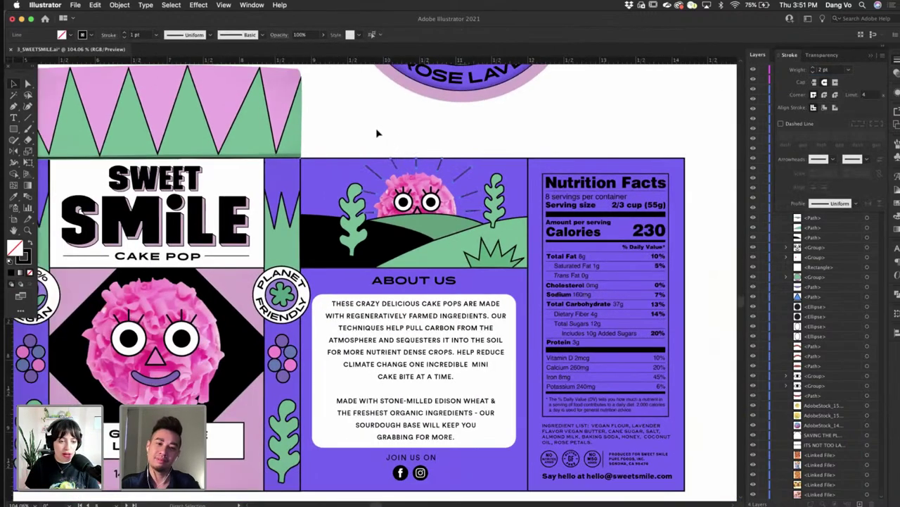
left_click(377, 133)
- Copy the group of three berry circles from the side strip below the Planet Friendly badge and paste it outside isolation mode
scroll(376, 133, "down", 2)
scroll(376, 133, "left", 3)
scroll(376, 133, "down", 1)
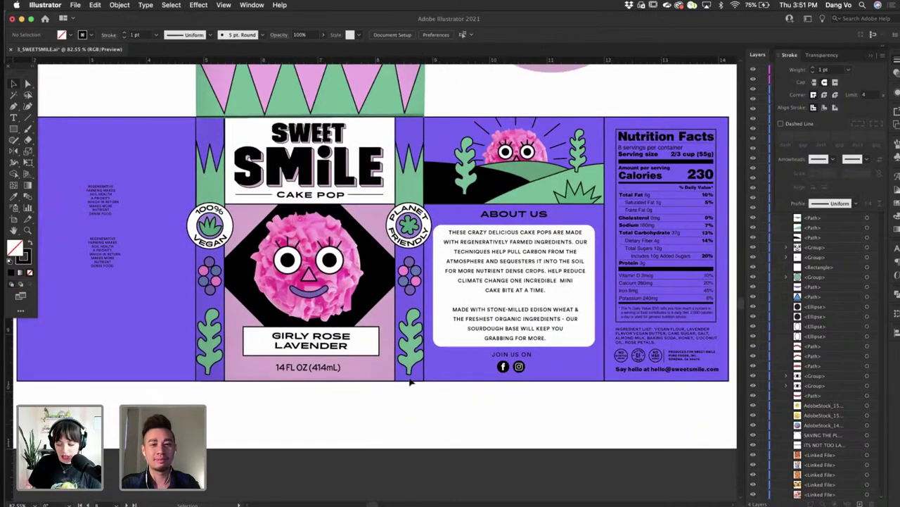
scroll(525, 200, "up", 3)
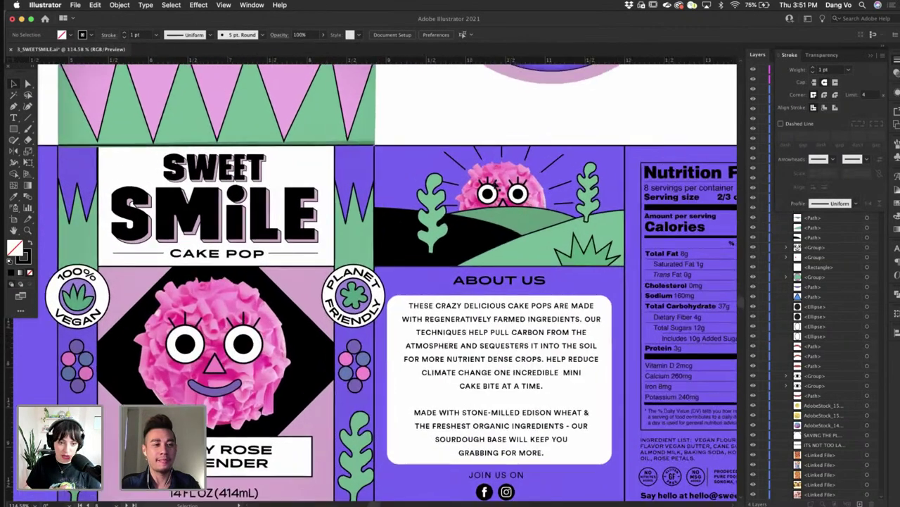
scroll(493, 180, "up", 2)
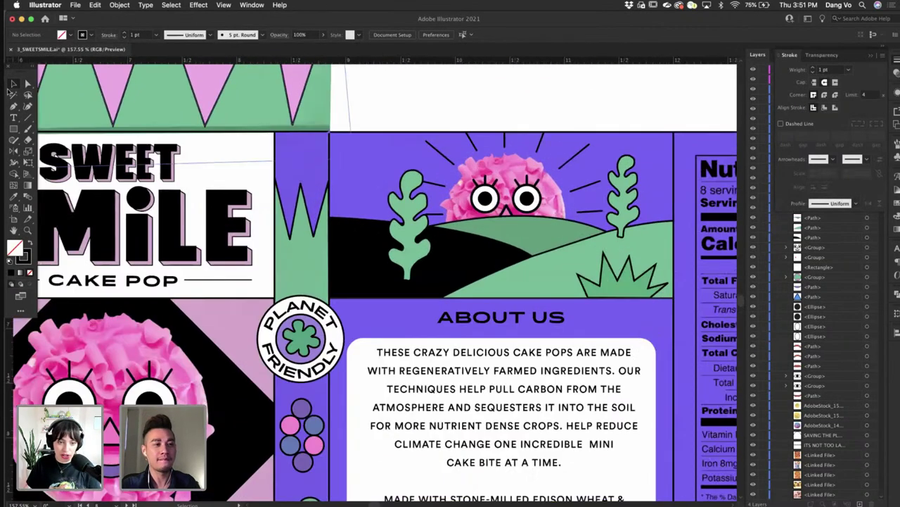
double_click(318, 431)
double_click(318, 426)
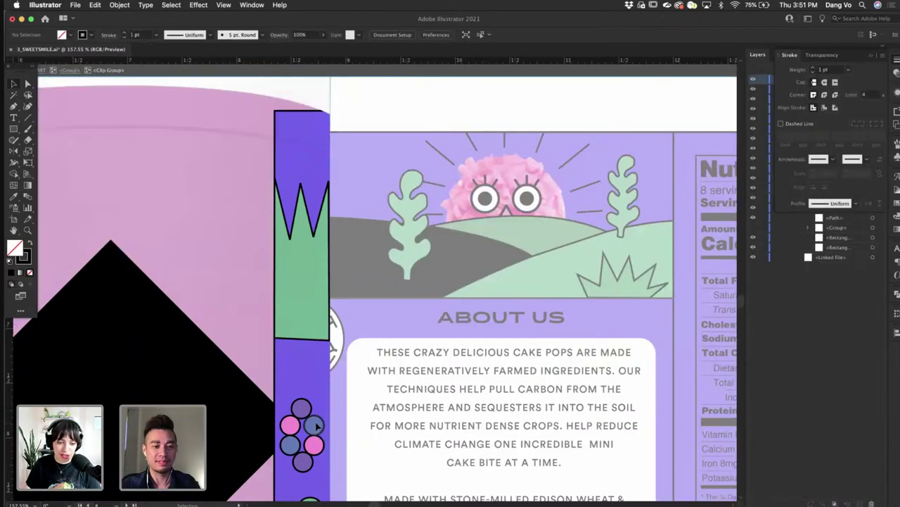
scroll(316, 427, "right", 6)
scroll(316, 426, "down", 1)
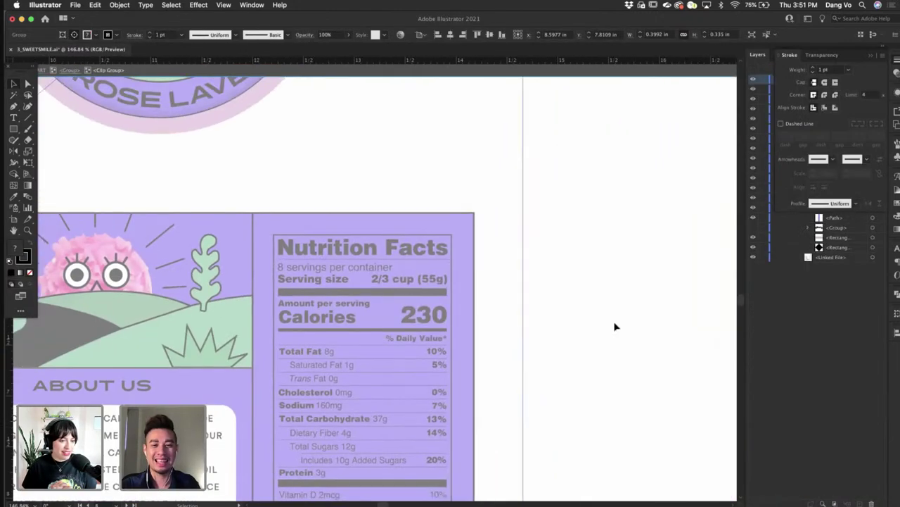
double_click(615, 325)
scroll(397, 292, "left", 2)
scroll(398, 292, "left", 4)
key("super+v")
- Place the pasted berry circles on the green hill below the cake pop, scaled down and rotated to follow the slope
scroll(420, 282, "up", 4)
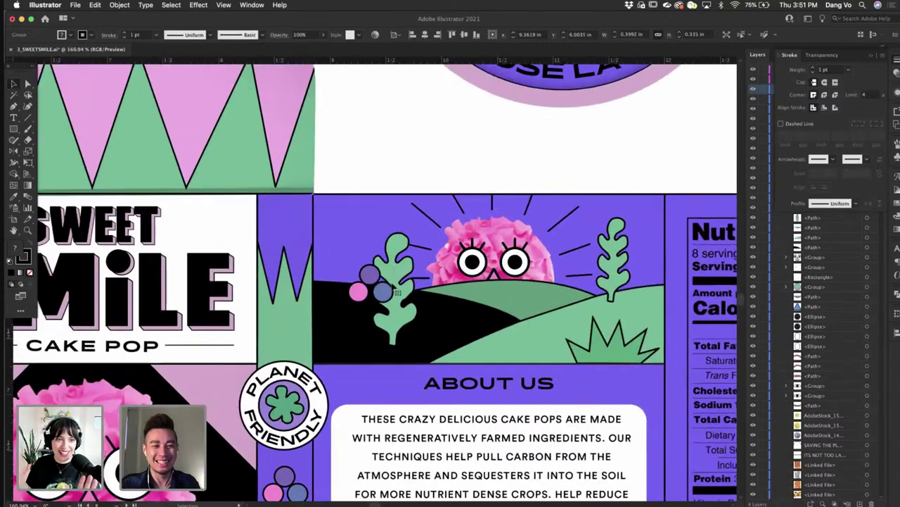
left_click_drag(372, 297, 617, 318)
scroll(619, 313, "up", 3)
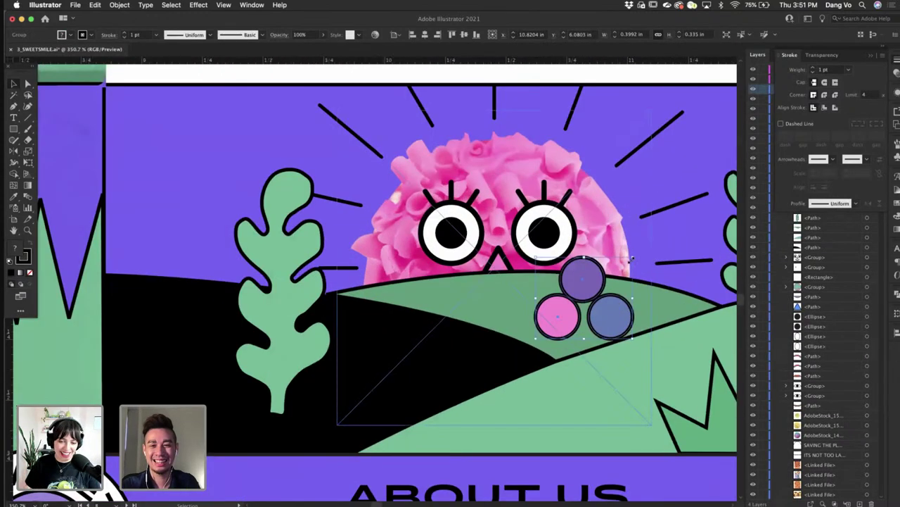
left_click_drag(607, 280, 608, 327)
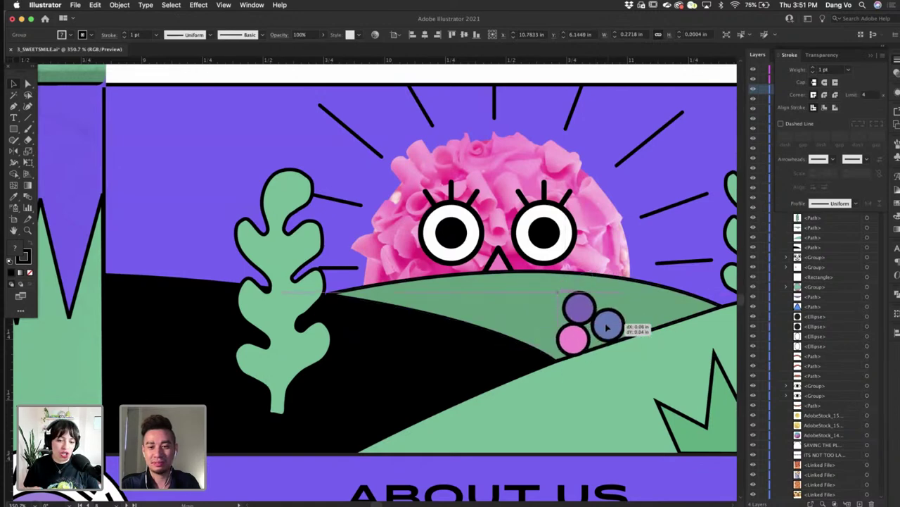
- Duplicate the small berry group onto the black hill beside the left sprig and rotate it to point downward
scroll(608, 328, "down", 3)
scroll(607, 327, "left", 3)
left_click_drag(672, 258, 316, 249, "alt")
scroll(286, 246, "up", 3)
left_click_drag(241, 252, 260, 235)
scroll(266, 233, "up", 3)
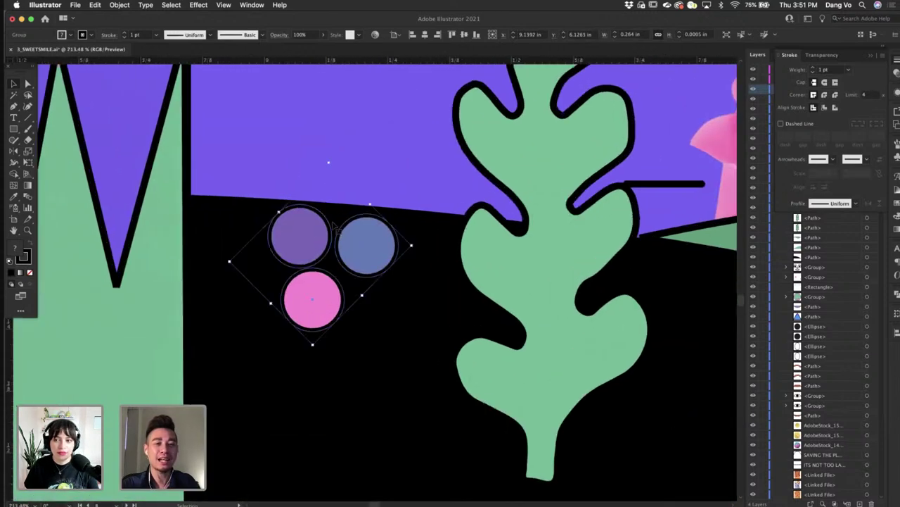
- Fine-tune the rotation and position of the duplicated berries just below the black hill's upper edge
left_click_drag(416, 243, 415, 231)
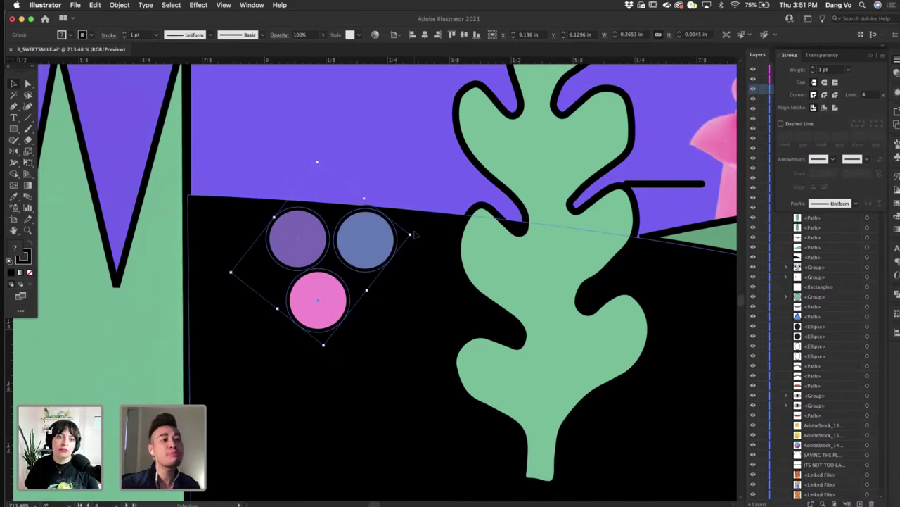
scroll(415, 235, "down", 3)
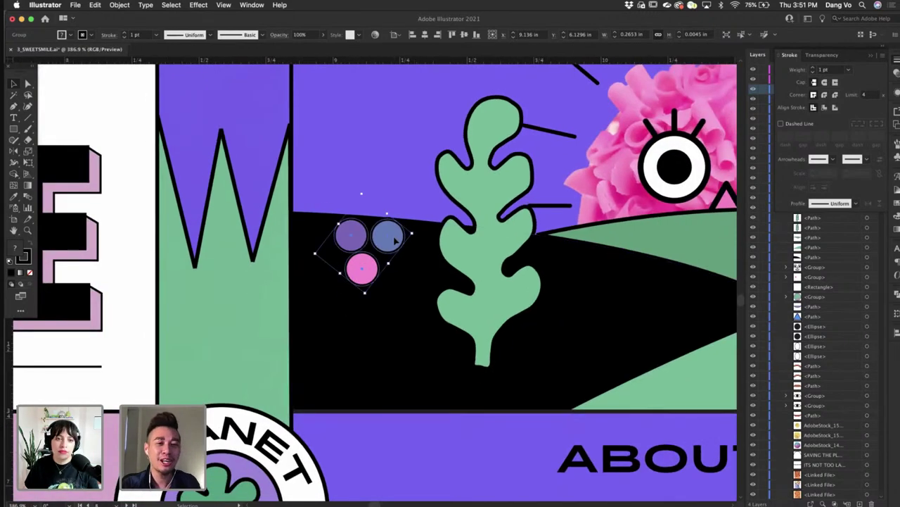
scroll(378, 197, "up", 3)
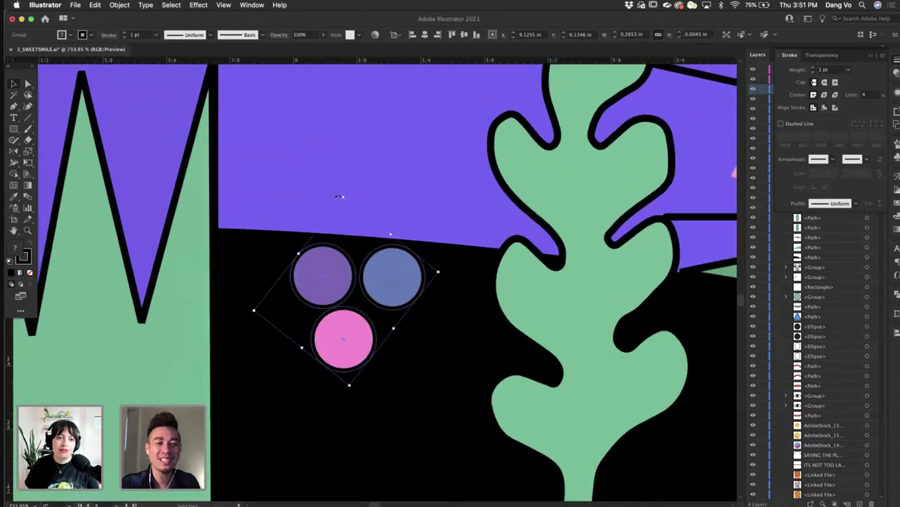
left_click_drag(340, 196, 350, 199)
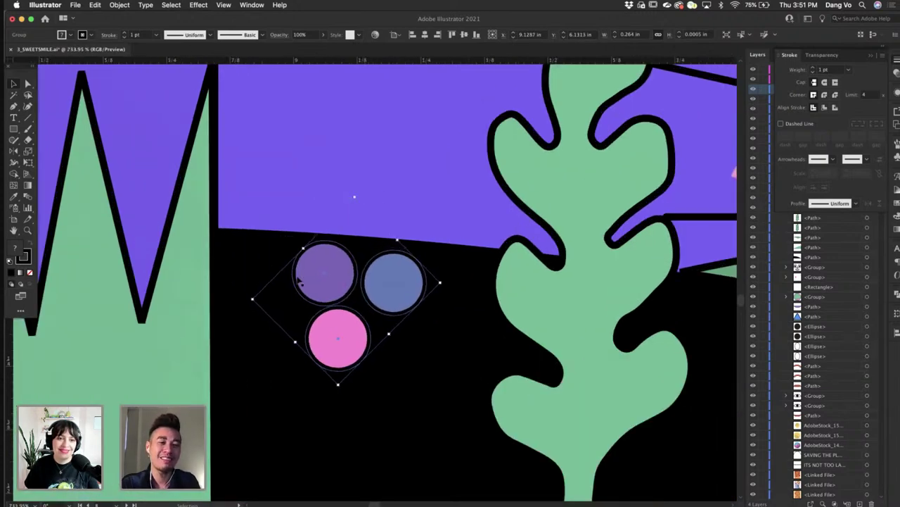
- Isolate the berry group on the black hill and duplicate its purple circle beside the pink one
double_click(338, 340)
left_click_drag(331, 261, 414, 346)
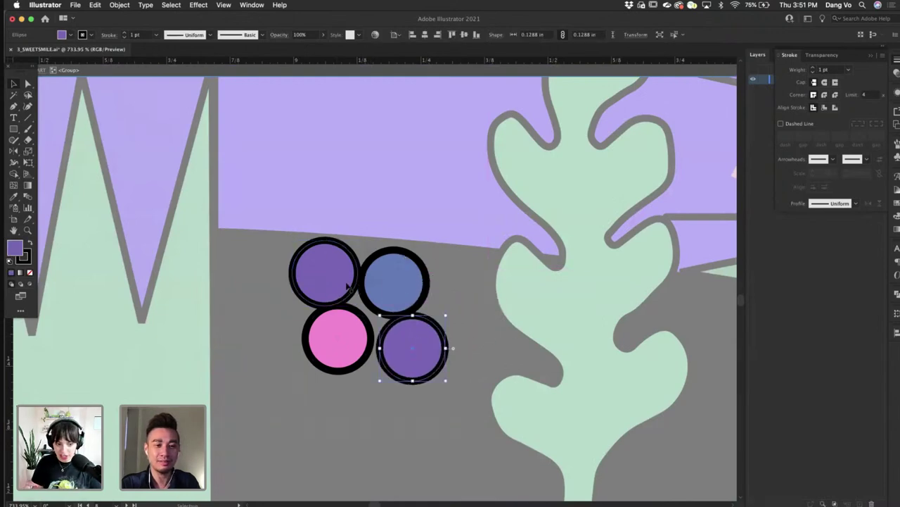
- Try to extend the berry cluster along the black hill with more pink and blue duplicate circles, and undo those additions
left_click_drag(344, 332, 257, 261)
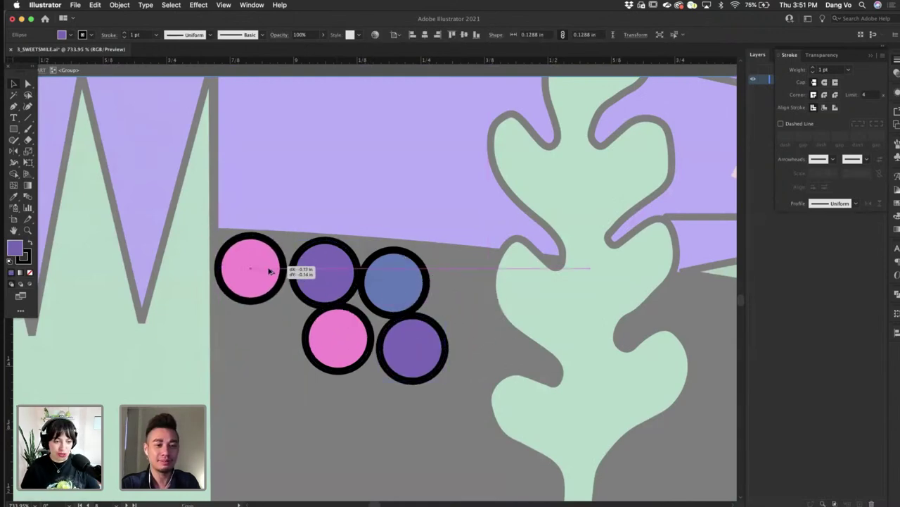
left_click_drag(390, 282, 277, 336)
scroll(277, 336, "down", 3)
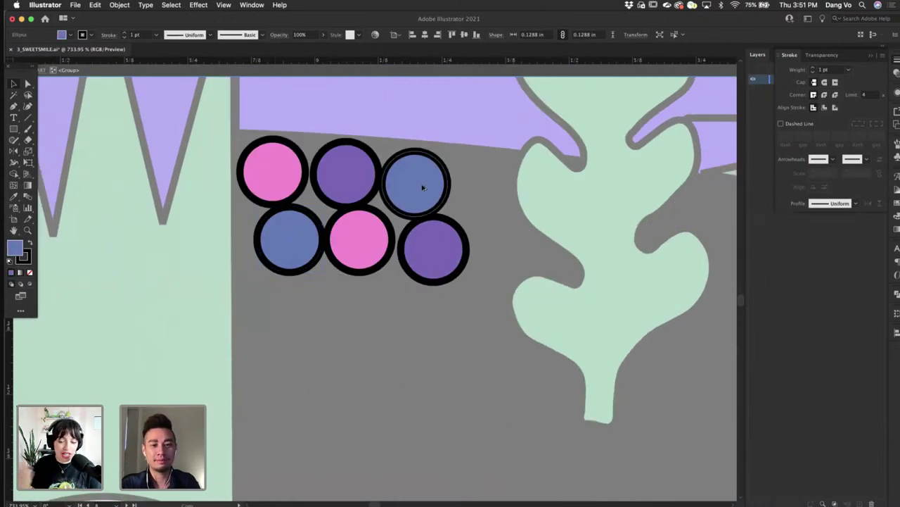
left_click_drag(422, 185, 506, 261)
scroll(507, 260, "down", 10)
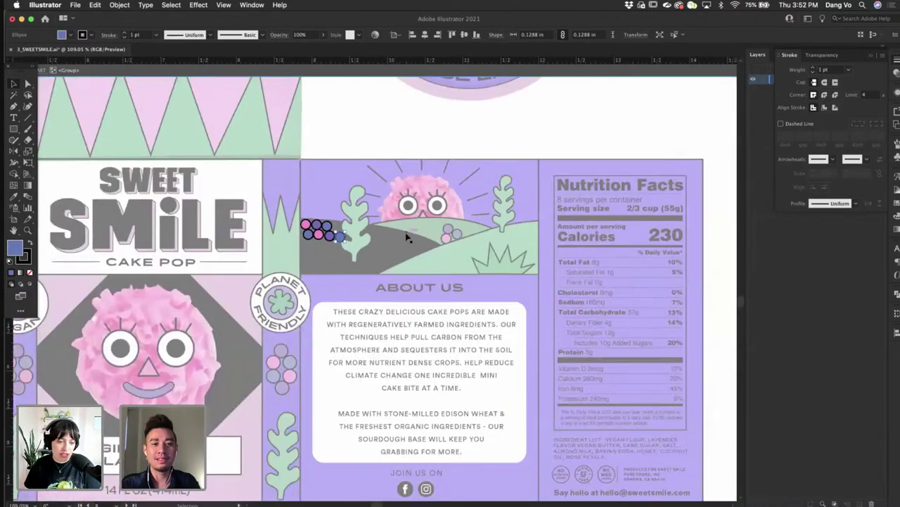
scroll(406, 236, "right", 3)
double_click(663, 237)
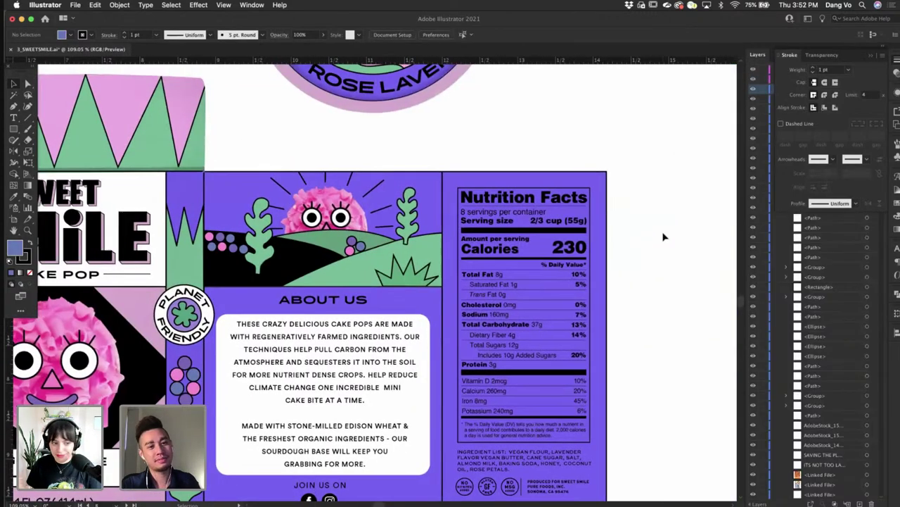
scroll(663, 237, "left", 2)
scroll(257, 223, "up", 4)
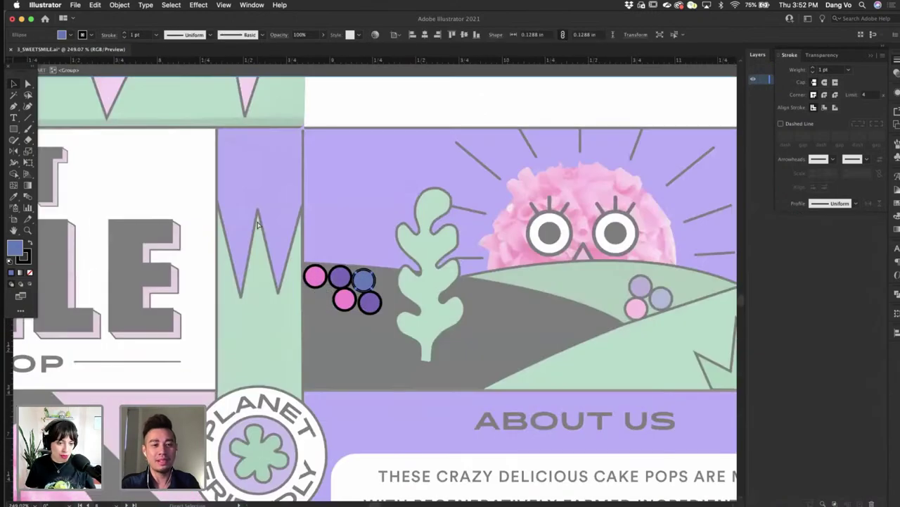
key("super+z")
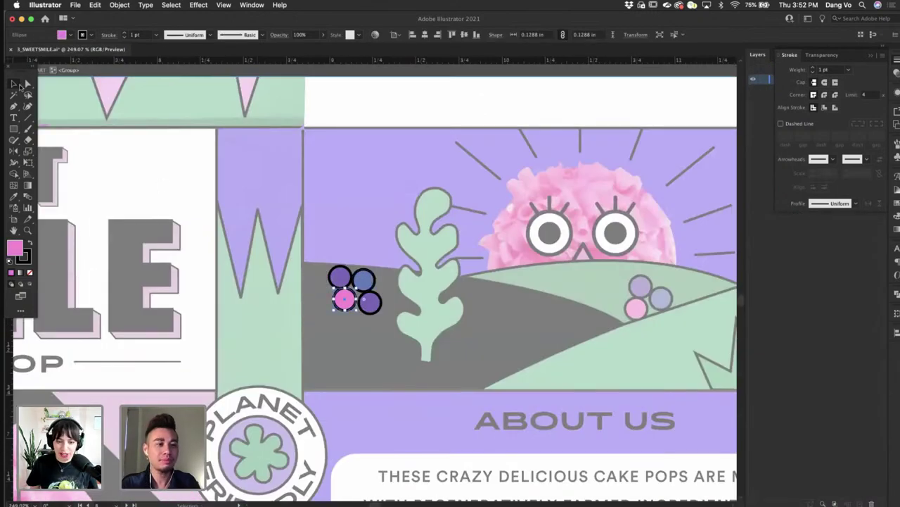
- Select the four berry circles together, rotate them, and move them to the lower black hill beside the front green hill's slope
left_click(338, 277)
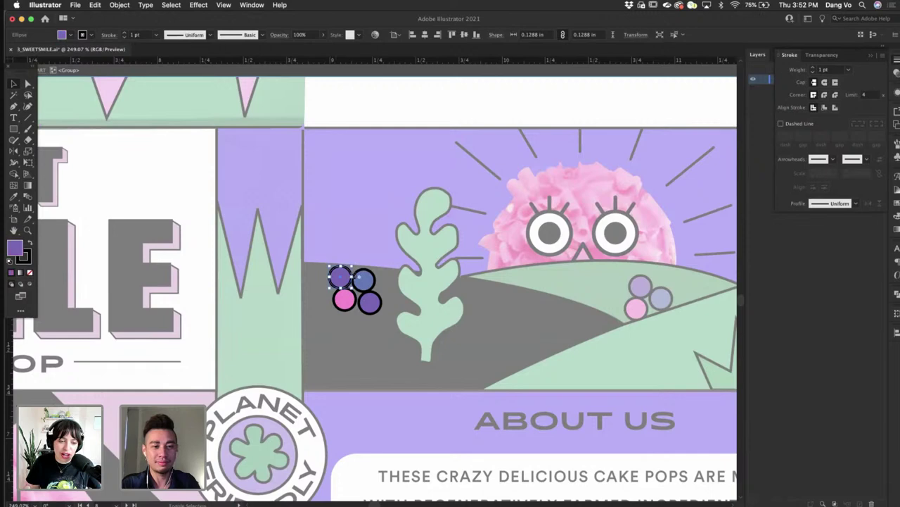
left_click(365, 285, "shift")
left_click(370, 303, "shift")
left_click(341, 305, "shift")
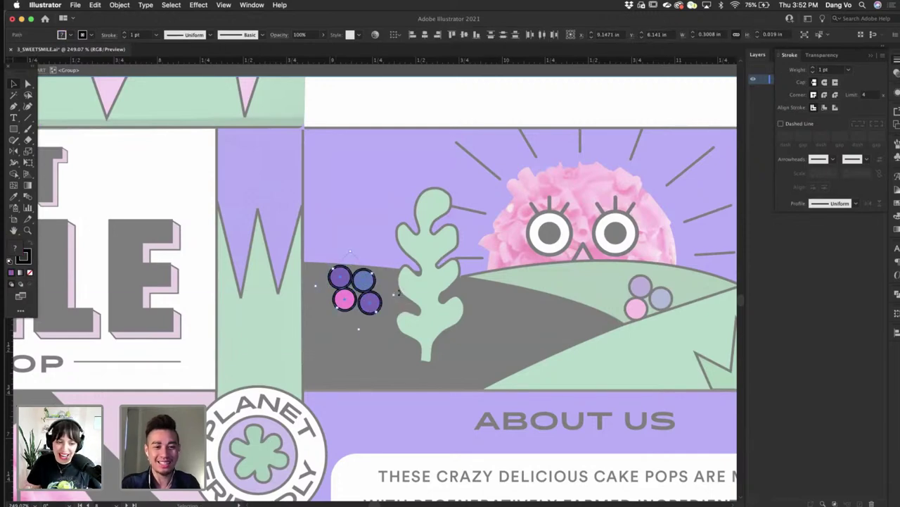
left_click_drag(398, 293, 371, 267)
left_click_drag(442, 304, 528, 331)
scroll(528, 331, "down", 2)
scroll(529, 333, "down", 2)
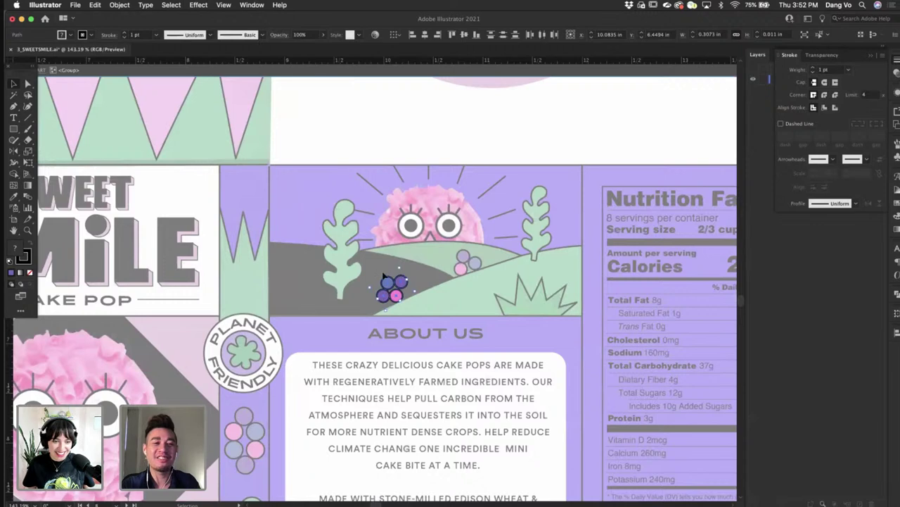
- Line the four berries up along the green hill's slope with one purple circle enlarged, and leave the group's isolation mode
scroll(396, 257, "up", 5)
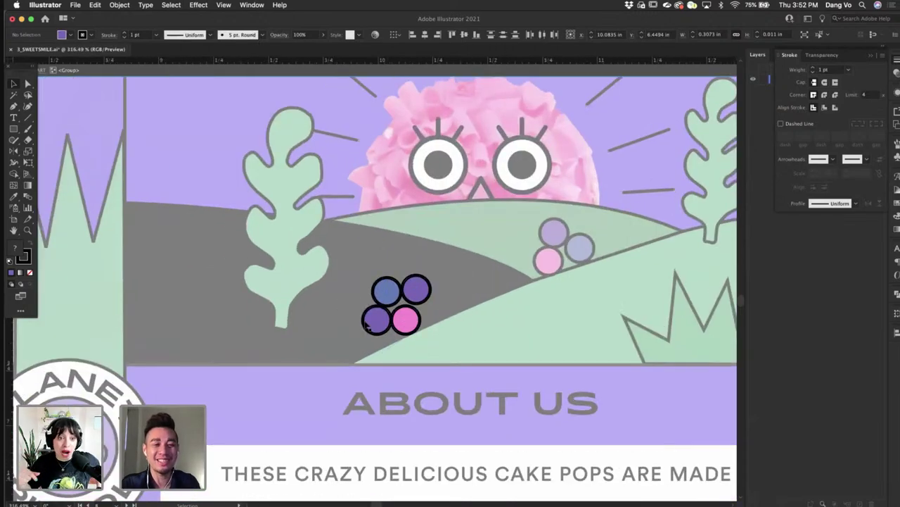
left_click(377, 320)
left_click_drag(377, 327, 378, 342)
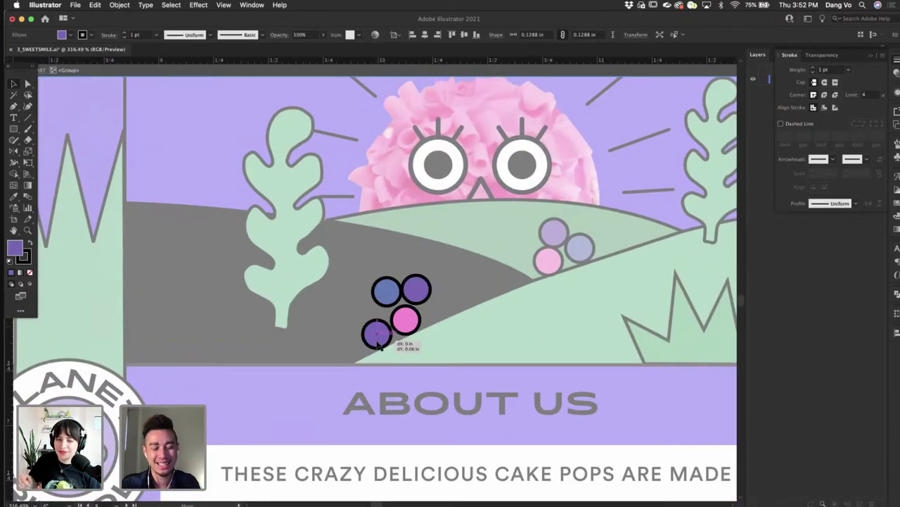
left_click_drag(422, 297, 487, 278)
scroll(486, 279, "down", 6)
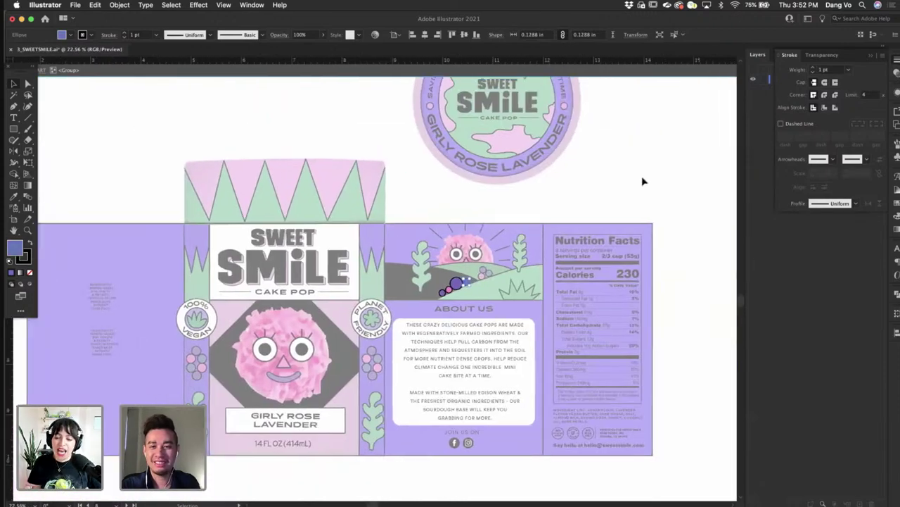
double_click(643, 181)
- Draw the jagged upper outline of a grass tuft on the black hill with the Pen tool, descending from the panel's edge
scroll(643, 180, "left", 4)
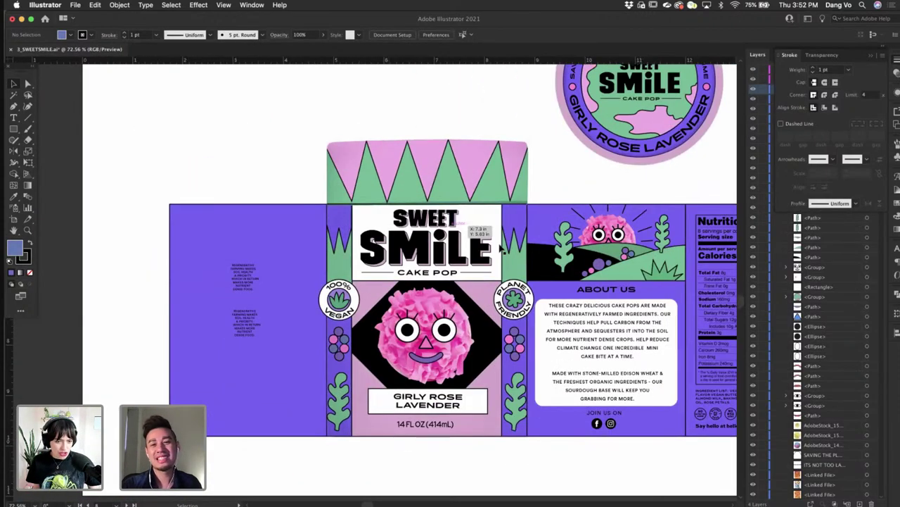
scroll(491, 242, "up", 2)
scroll(558, 250, "right", 1)
scroll(558, 248, "up", 3)
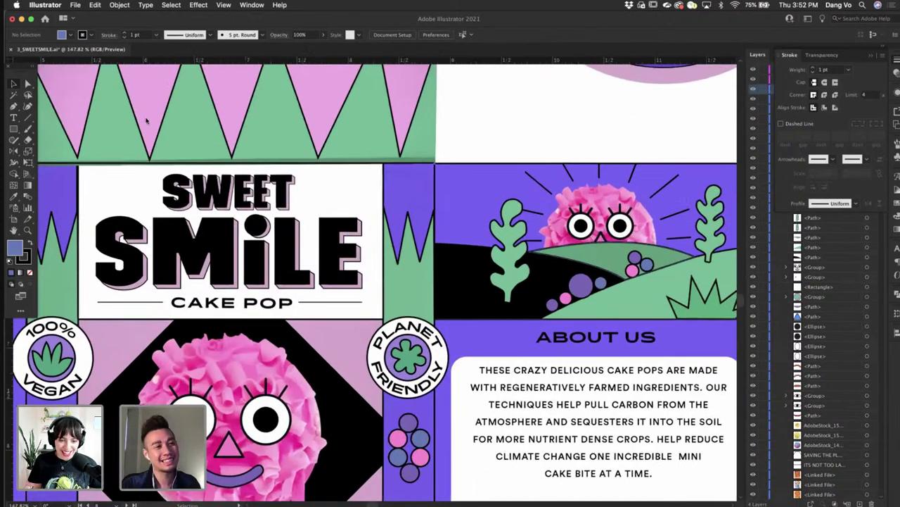
scroll(429, 254, "up", 3)
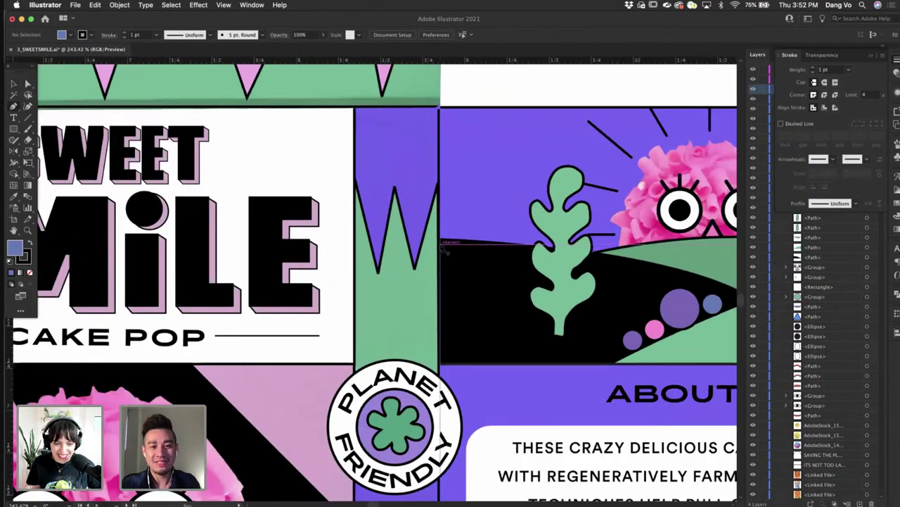
left_click(458, 322)
left_click(440, 243)
left_click(491, 260)
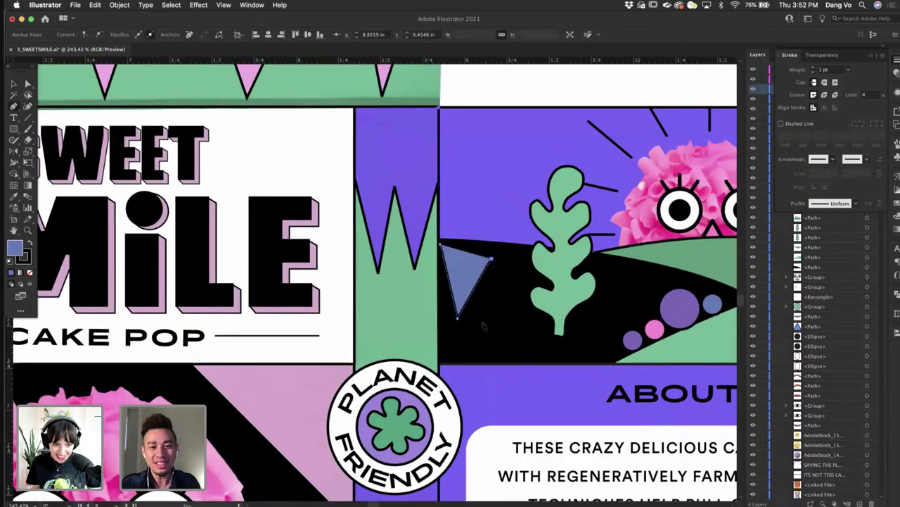
left_click(470, 283)
left_click(486, 325)
left_click(522, 320)
left_click(505, 348)
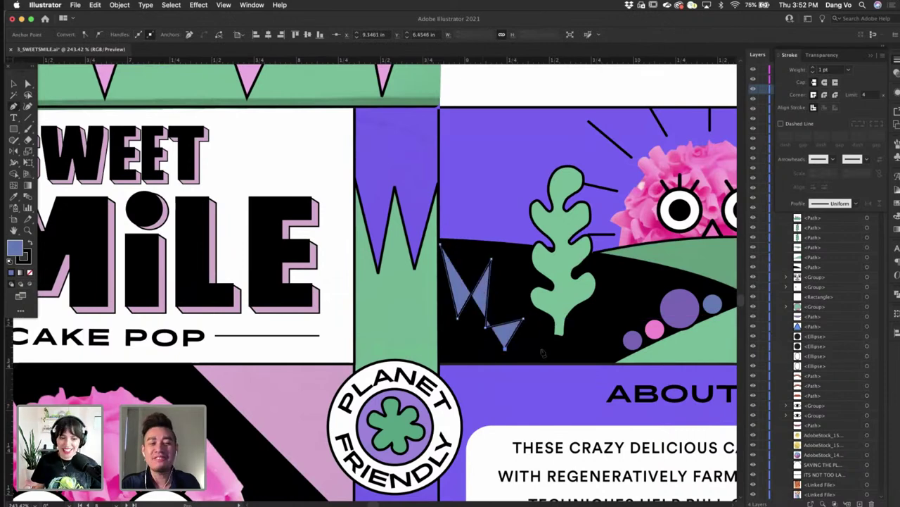
left_click(544, 342)
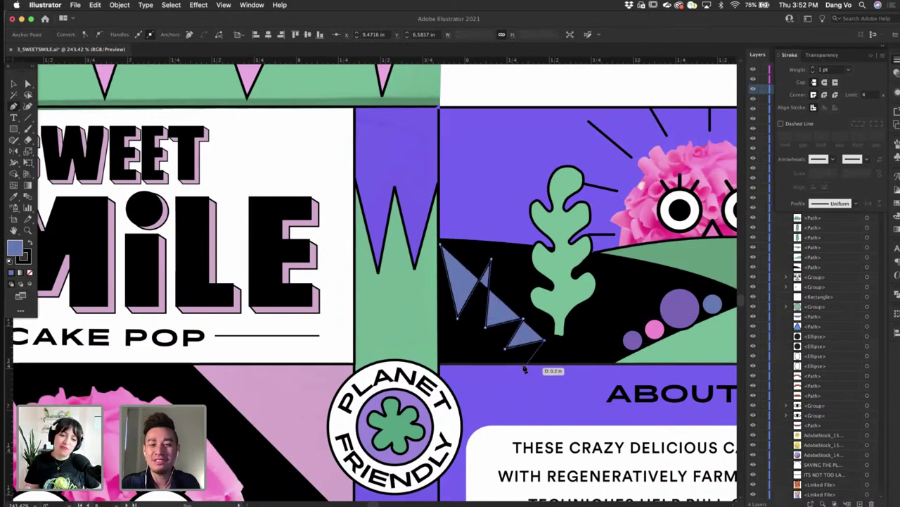
- Complete the grass tuft's outline along the black hill's base and align its lower corner with the panel's bottom edge
left_click(522, 364)
left_click(440, 364)
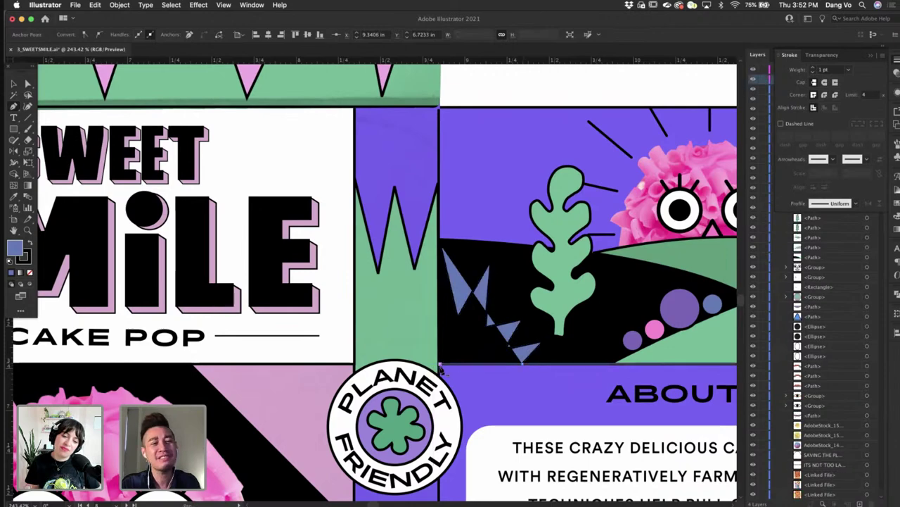
key("super+z")
left_click(441, 353)
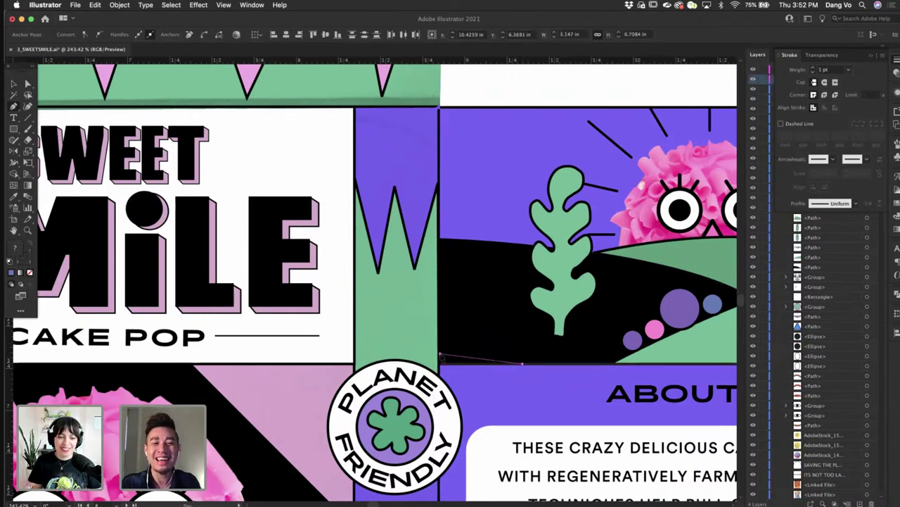
scroll(440, 247, "right", 5)
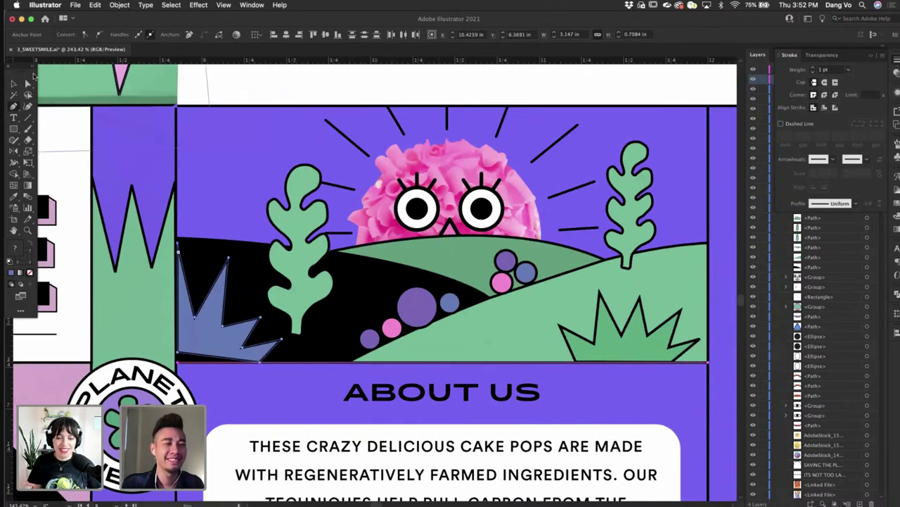
left_click_drag(178, 357, 178, 364)
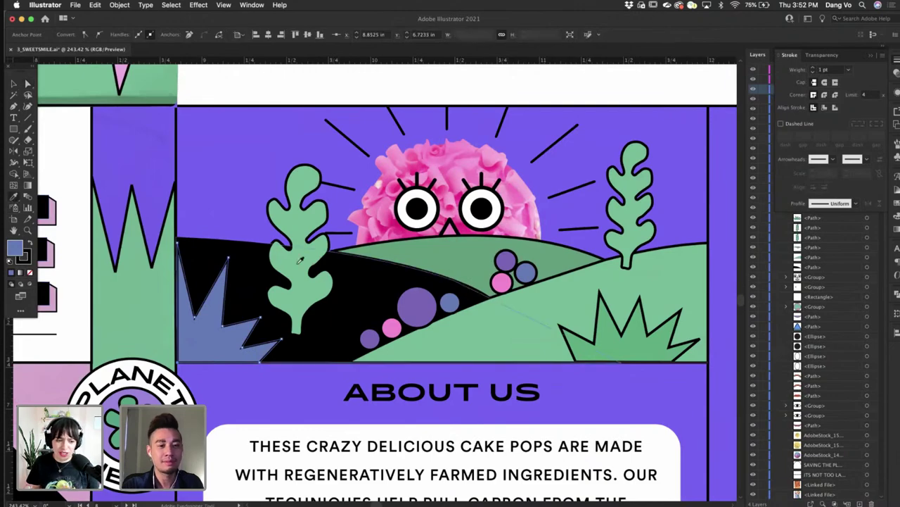
- Fill the new grass tuft with the green sampled from the tuft on the front hill, and deselect it
left_click(642, 342)
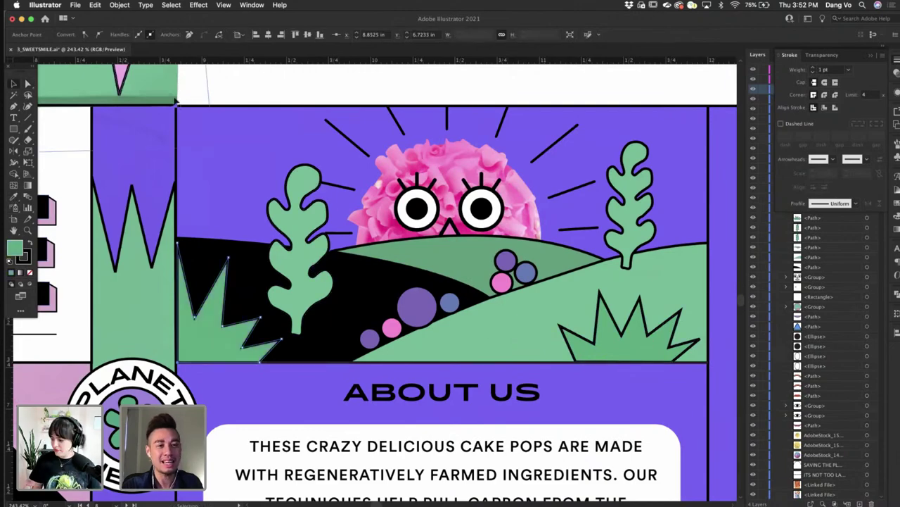
scroll(328, 260, "down", 5)
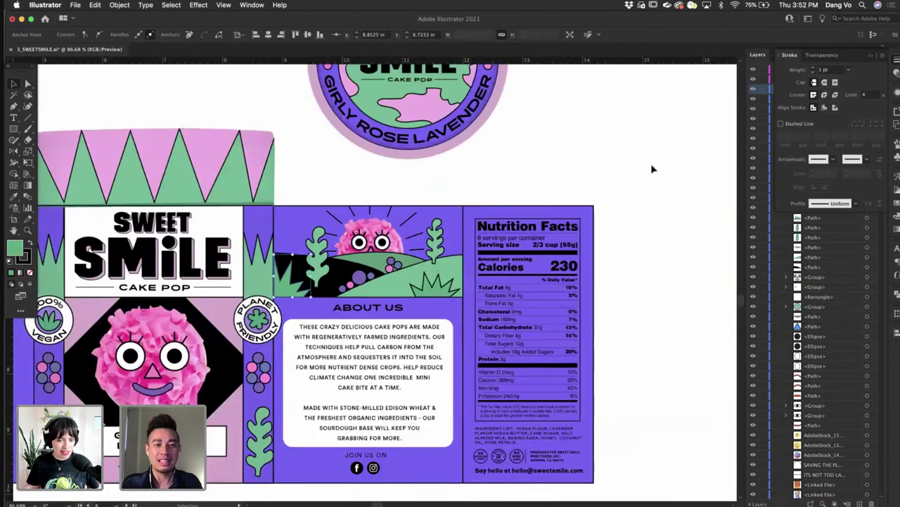
left_click(652, 168)
- Move the upper "Regenerative farming" text block slightly left on the blank purple side panel
scroll(616, 179, "left", 6)
scroll(385, 267, "left", 2)
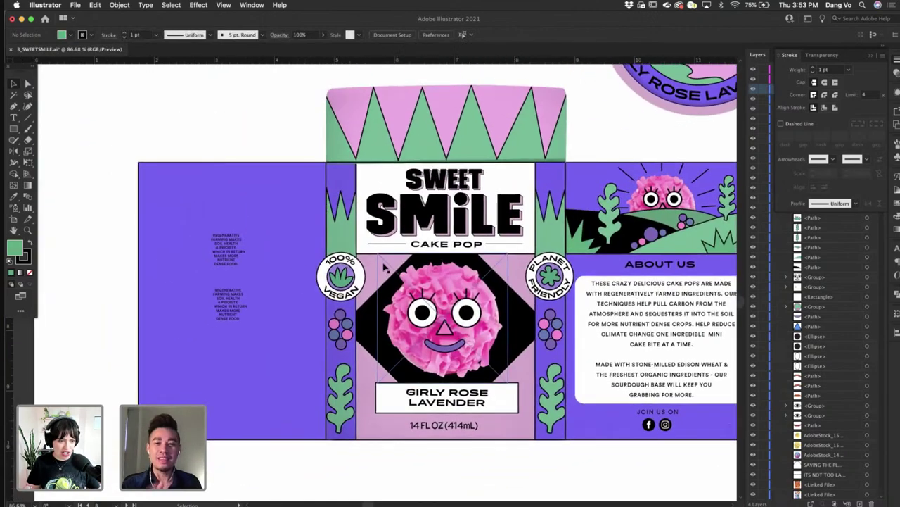
scroll(385, 266, "left", 4)
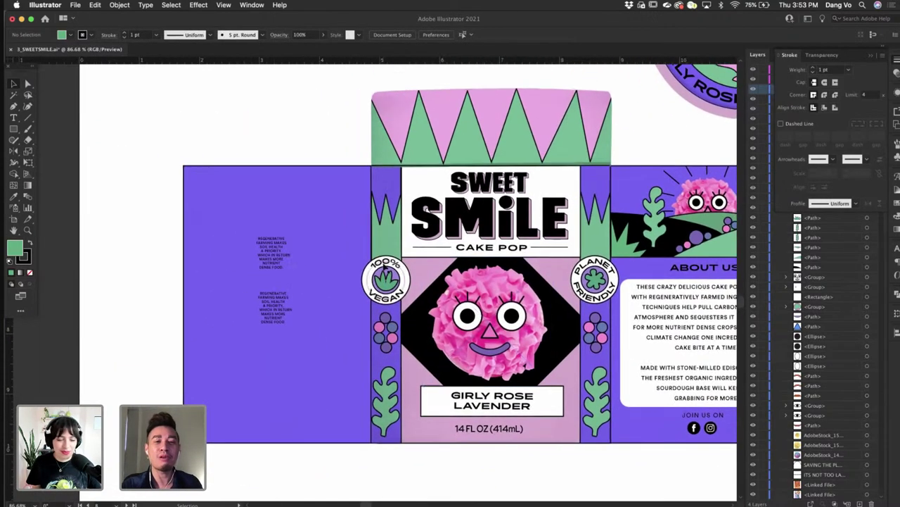
scroll(385, 271, "down", 3)
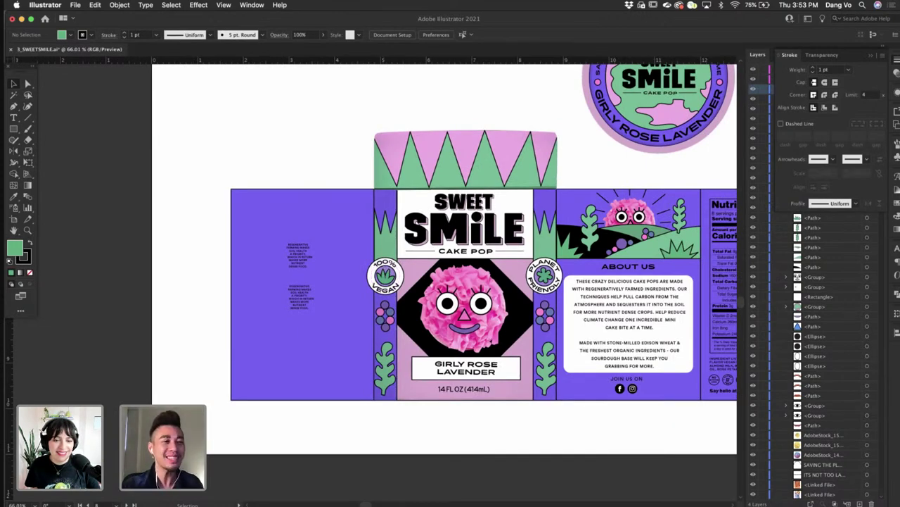
scroll(274, 266, "up", 6)
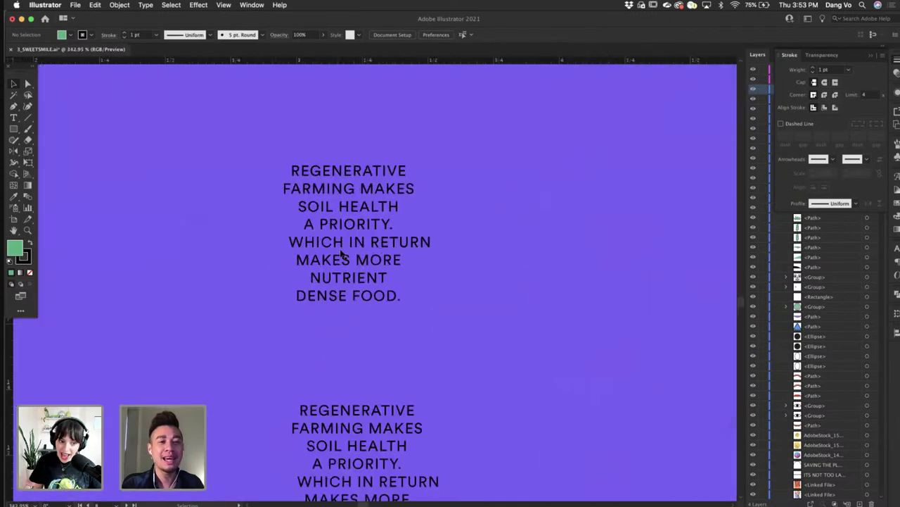
scroll(364, 244, "down", 3)
left_click_drag(373, 243, 332, 242)
scroll(307, 215, "up", 3)
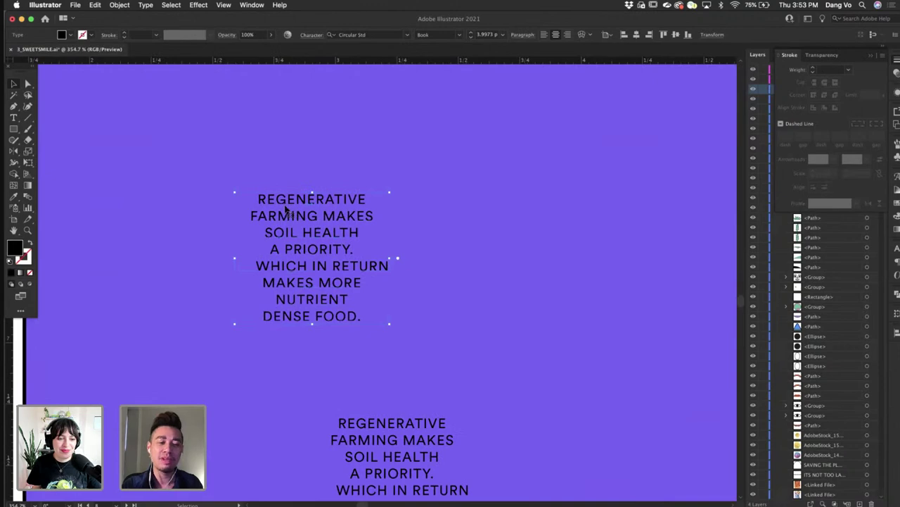
- Delete the lower duplicate of the "Regenerative farming" text block from the purple side panel
scroll(286, 208, "down", 5)
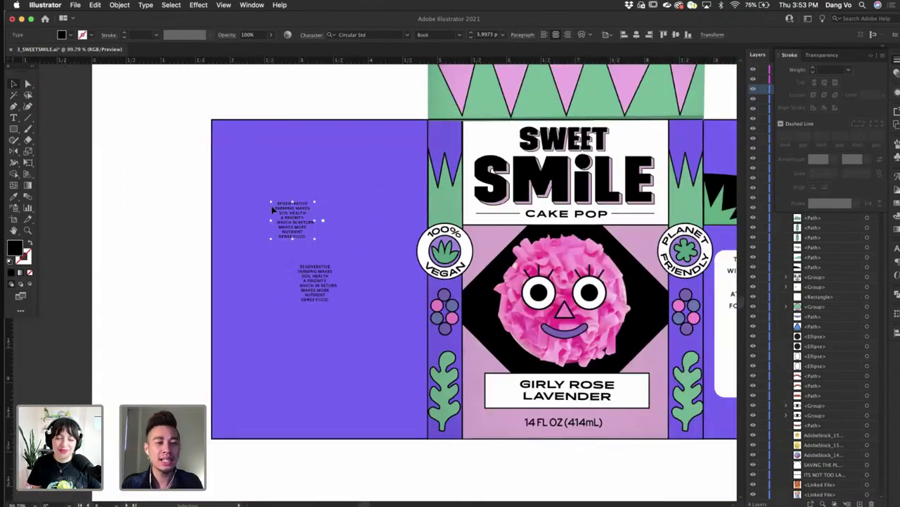
scroll(273, 210, "up", 4)
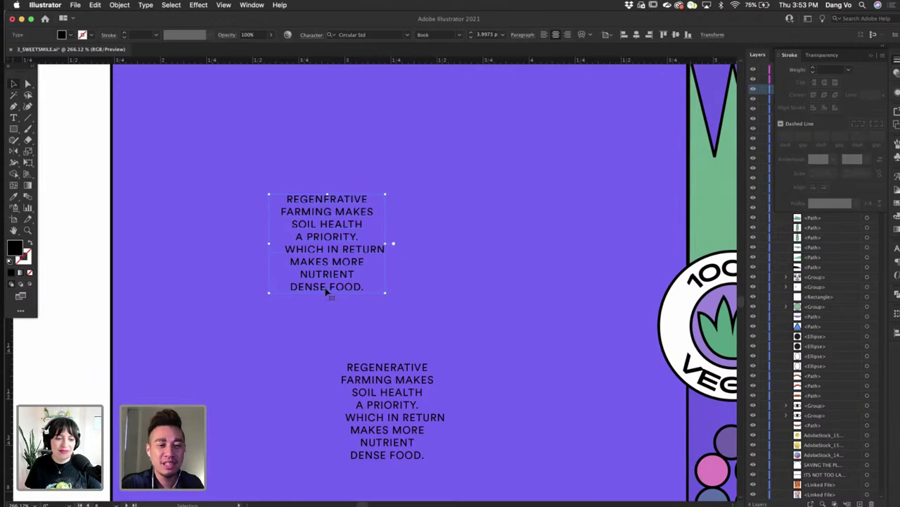
scroll(354, 303, "down", 3)
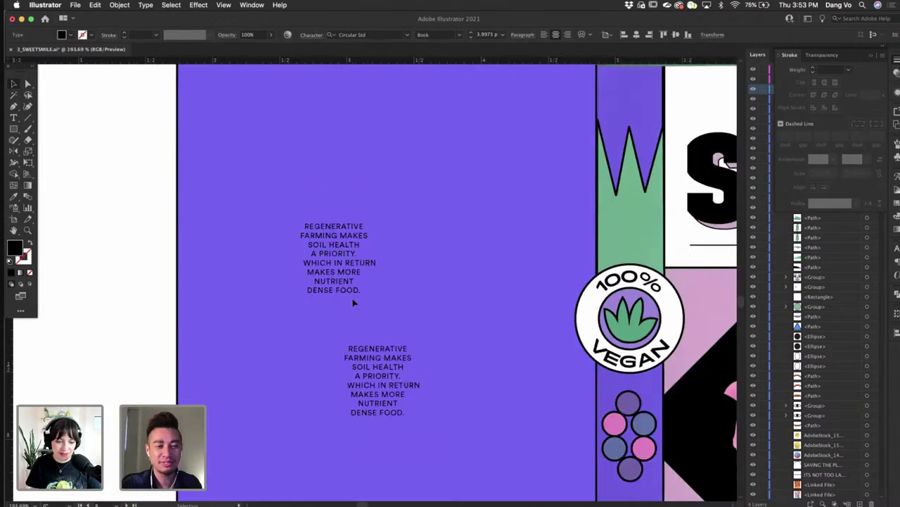
left_click(363, 364)
key("Delete")
- Try left-aligning the "Regenerative farming" text block, and restore its centred alignment
scroll(363, 366, "down", 2)
scroll(363, 366, "up", 2)
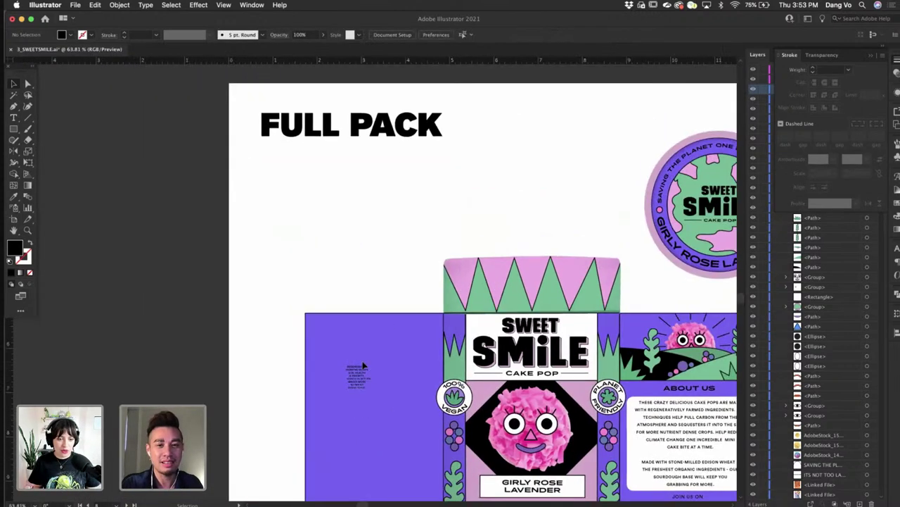
left_click(357, 381)
double_click(357, 378)
key("super+a")
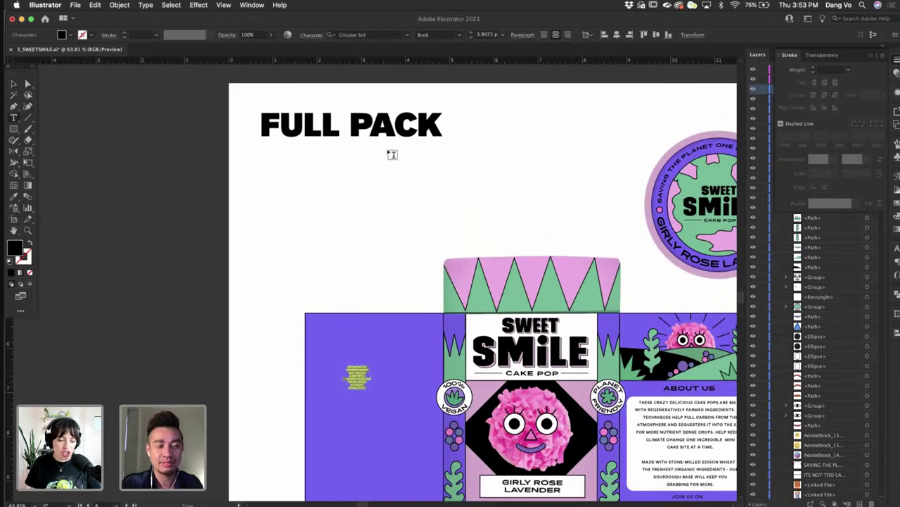
key("super+shift+l")
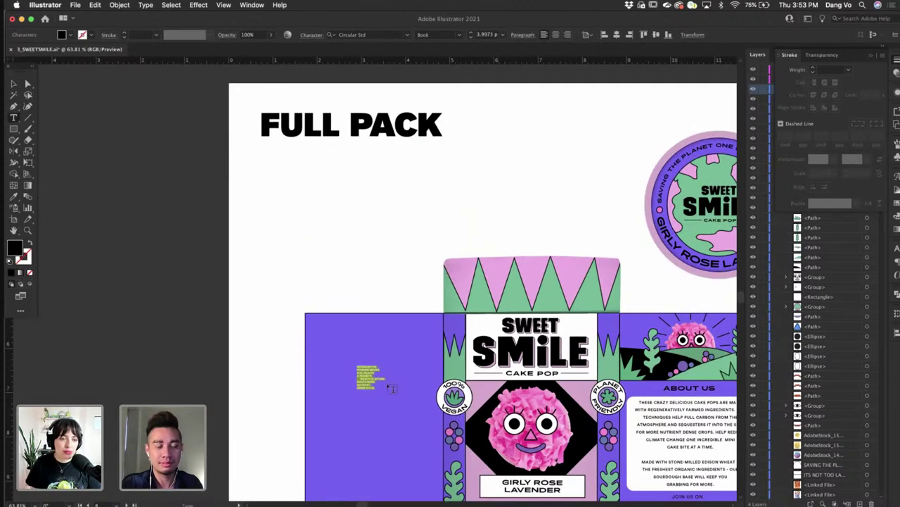
key("super+shift+c")
left_click(14, 84)
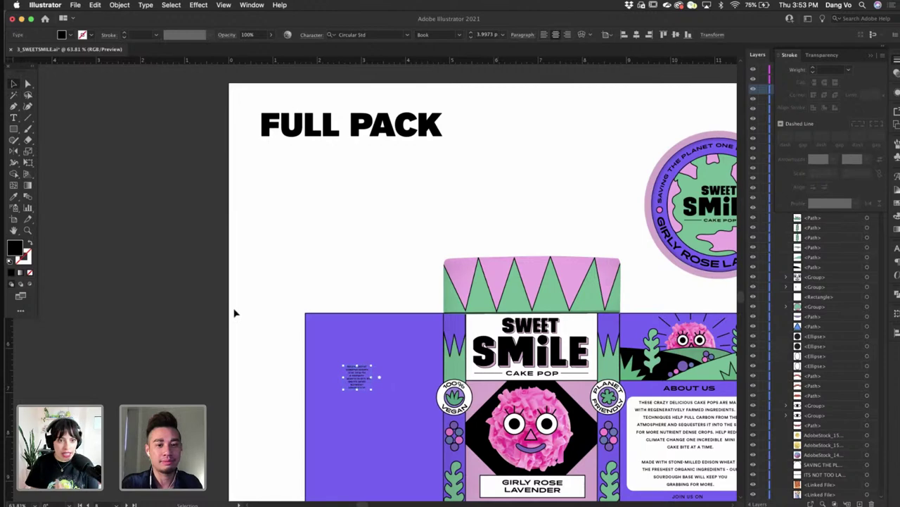
- Merge the text's short lines into "SOIL HEALTH A PRIORITY.", "WHICH IN RETURN MAKES MORE" and "NUTRIENT DENSE FOOD."
scroll(235, 313, "down", 5)
scroll(320, 249, "up", 4)
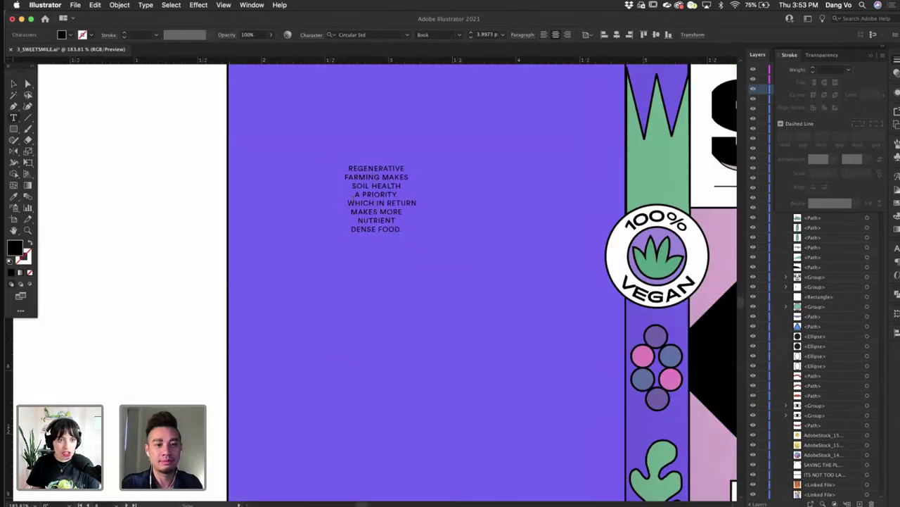
double_click(355, 195)
key("BackSpace")
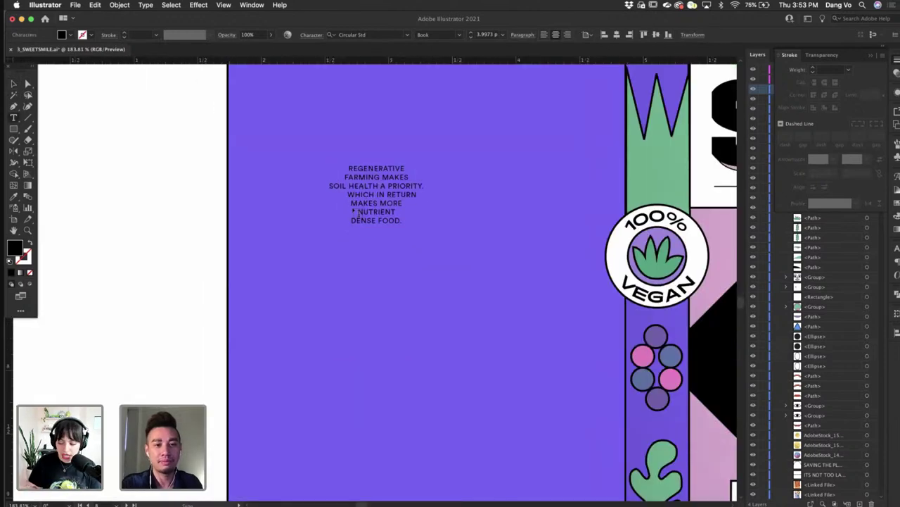
left_click(351, 203)
key("BackSpace")
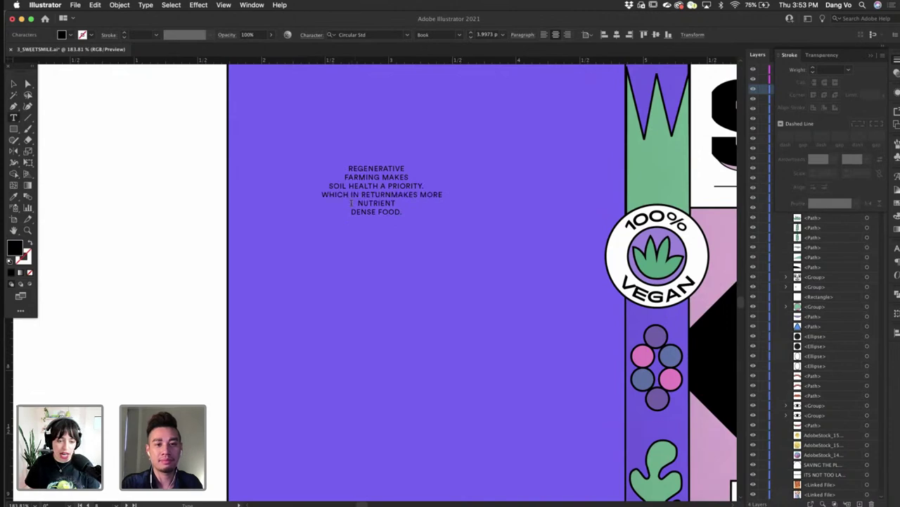
left_click(352, 211)
key("BackSpace")
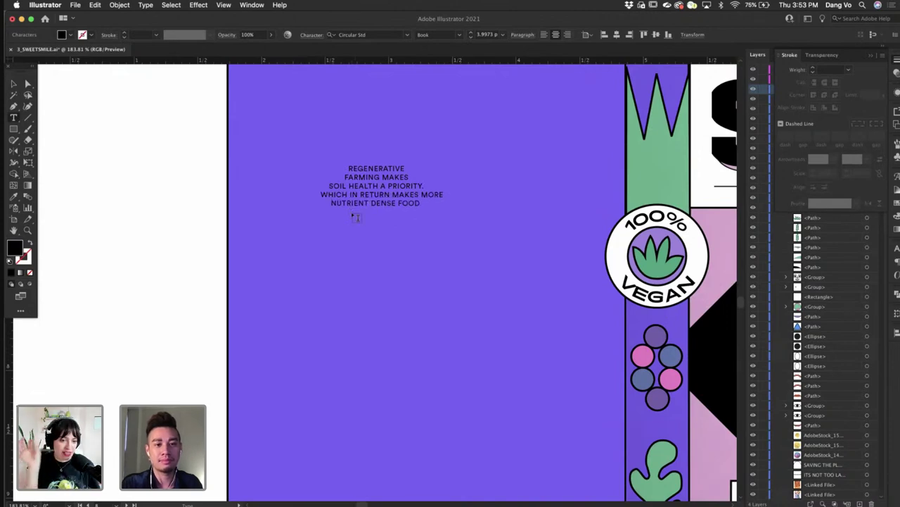
left_click(13, 84)
- Draw a black rectangle about 1.35 by 1.42 in, place it over the purple panel's outer edge, and move the text block onto it
scroll(348, 233, "down", 3)
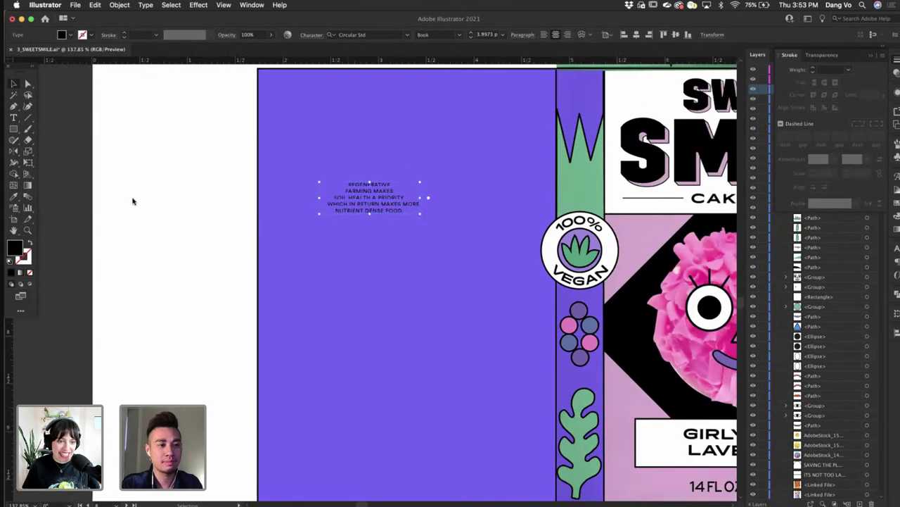
left_click(13, 131)
mouse_move(298, 154)
left_mouse_down()
mouse_move(432, 316)
mouse_move(429, 278)
mouse_move(428, 288)
left_mouse_up()
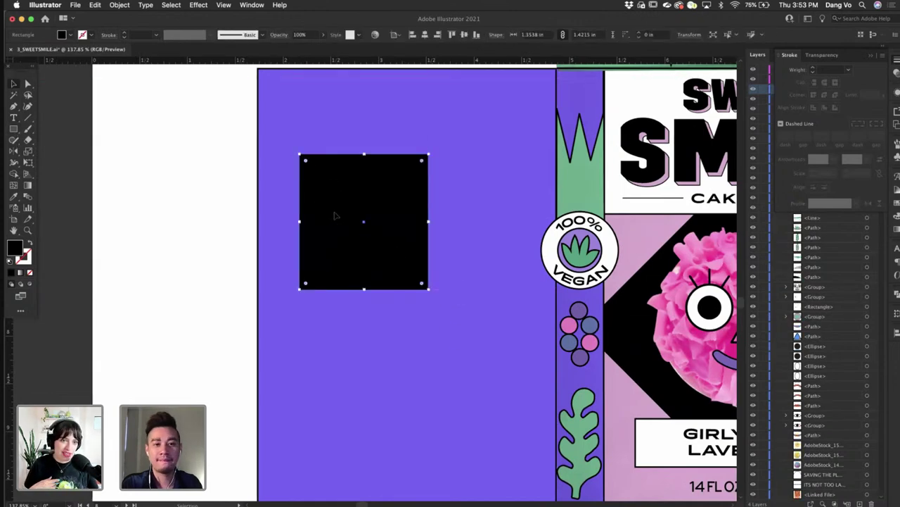
left_click_drag(335, 215, 270, 242)
left_click(400, 208)
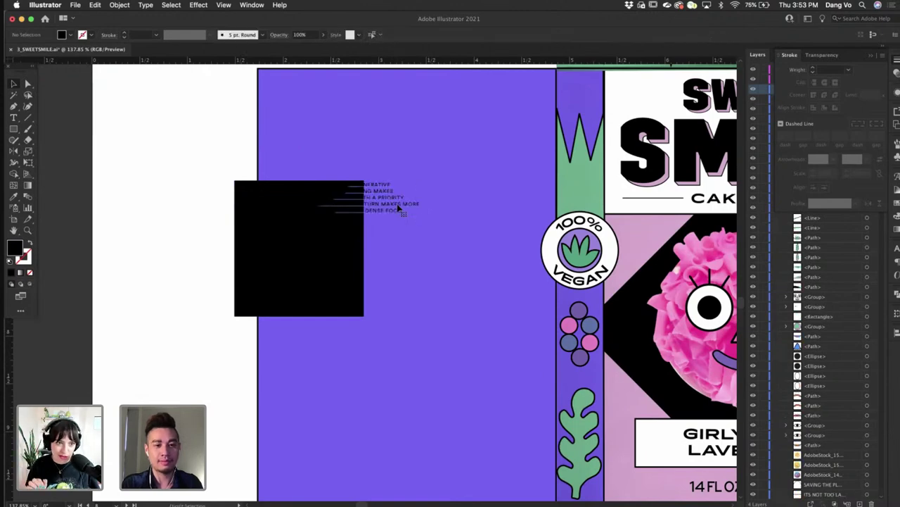
left_click_drag(401, 206, 323, 248)
- Round the rectangle's corners to about 0.27 in and fill it with the white sampled from the About Us text box
left_click(336, 201)
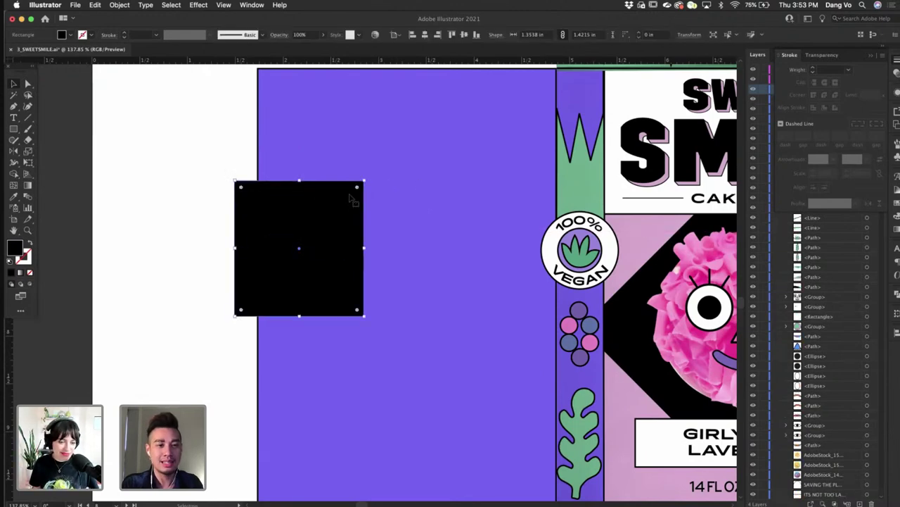
left_click_drag(354, 193, 338, 206)
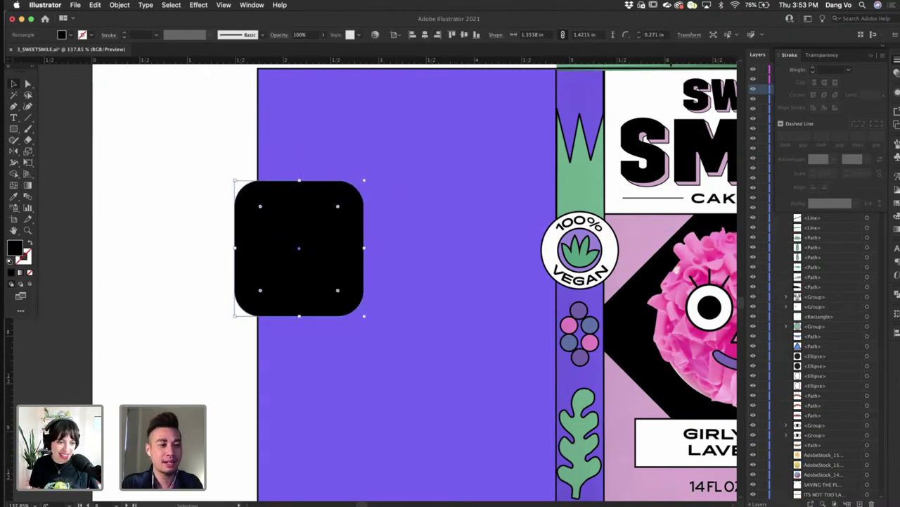
left_click(14, 198)
scroll(174, 225, "down", 5)
scroll(174, 224, "right", 2)
scroll(422, 264, "up", 3)
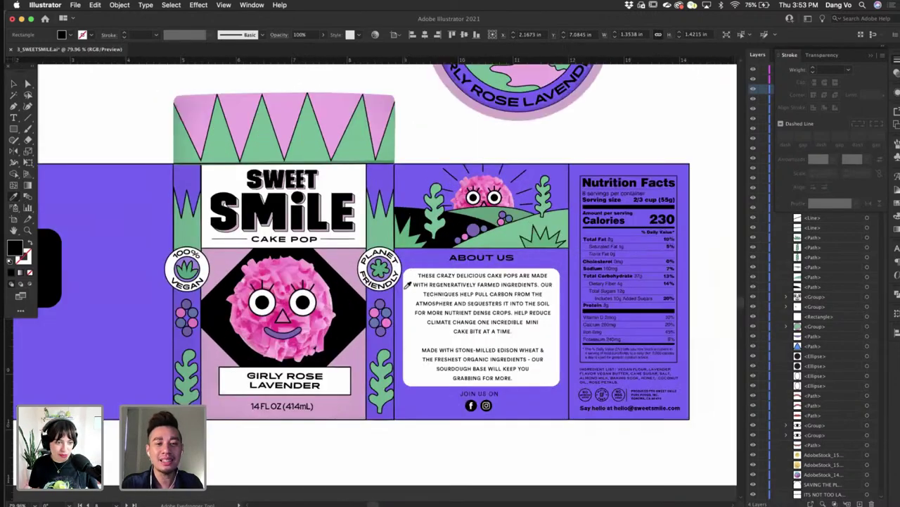
scroll(408, 285, "up", 1)
left_click(410, 284)
scroll(410, 284, "left", 6)
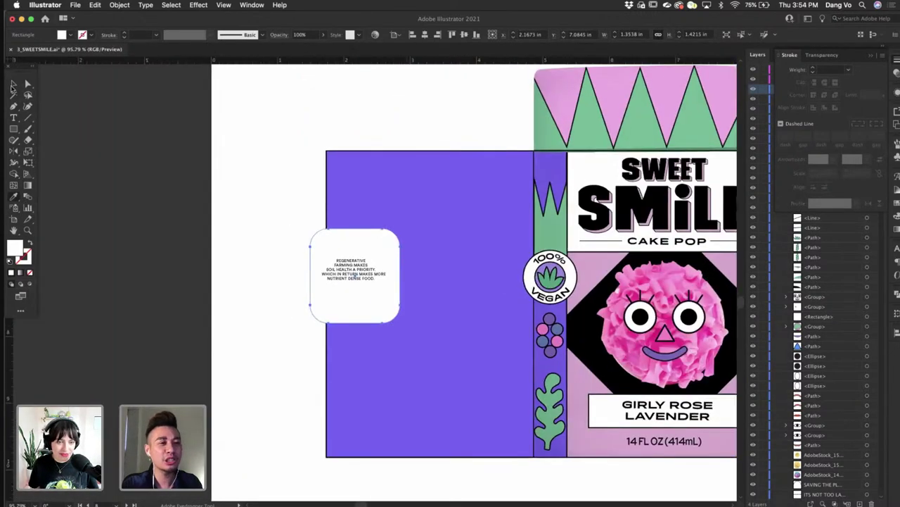
- Move the white box and its text together into the purple panel's upper outer corner
left_click(13, 85)
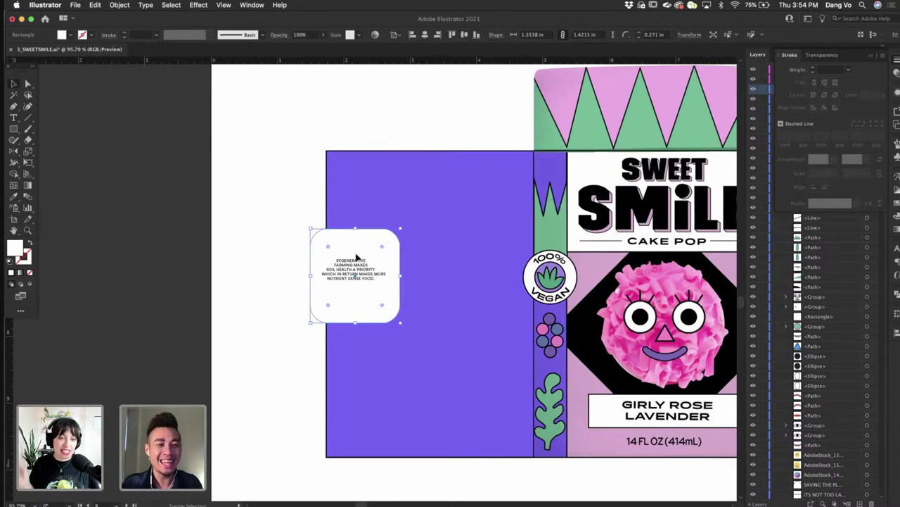
left_click(359, 271, "shift")
left_click_drag(359, 271, 392, 216)
scroll(426, 191, "right", 5)
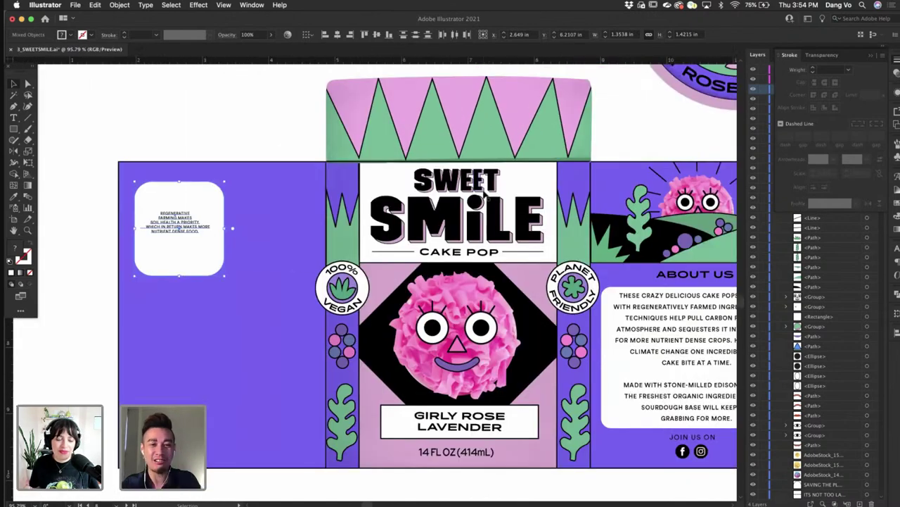
- Reduce the white box's corner radius to about 0.03 in
scroll(392, 231, "up", 5)
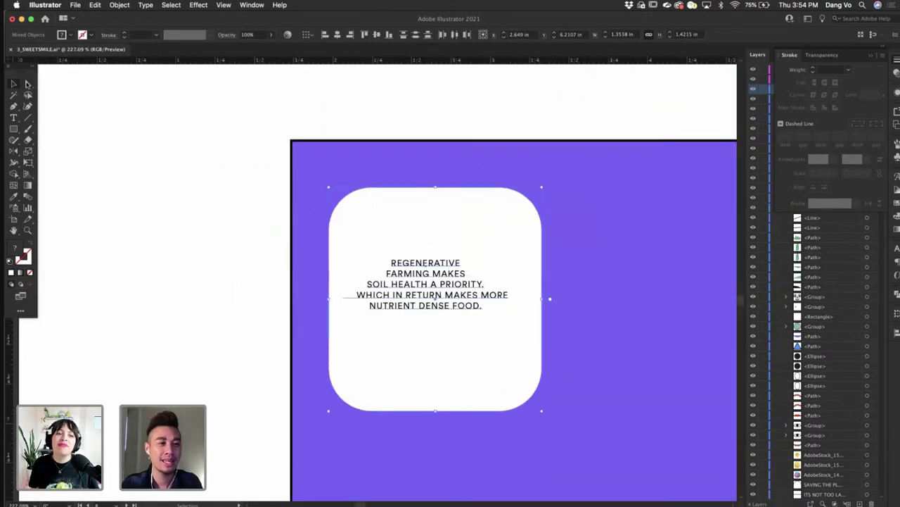
left_click(28, 83)
left_click(218, 275)
left_click(468, 225)
left_click_drag(501, 230, 539, 191)
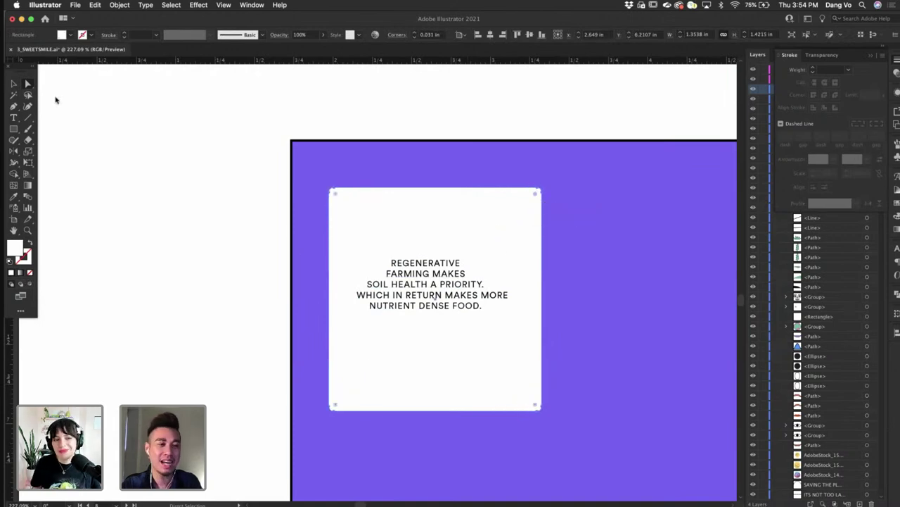
key("v")
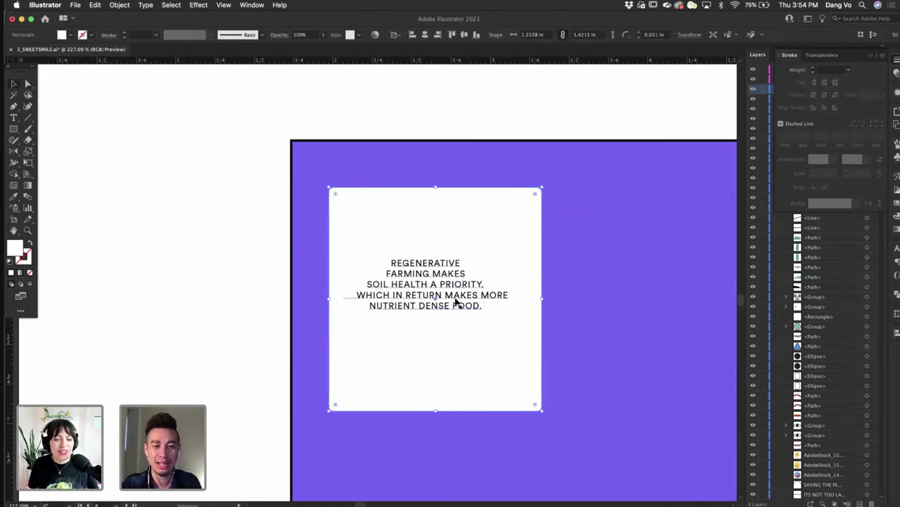
- Set the "Regenerative farming" text size to 6 pt
left_click(456, 302)
double_click(454, 294)
key("super+a")
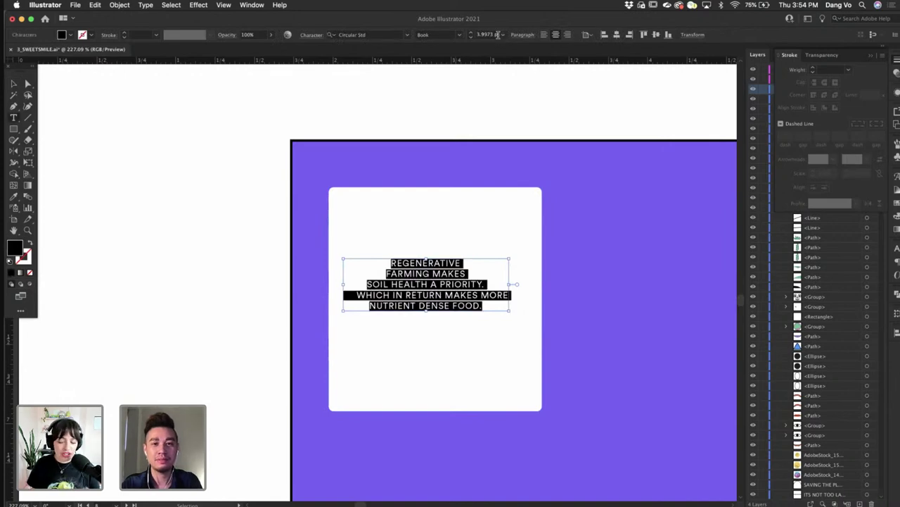
left_click(485, 34)
type("6")
key("Return")
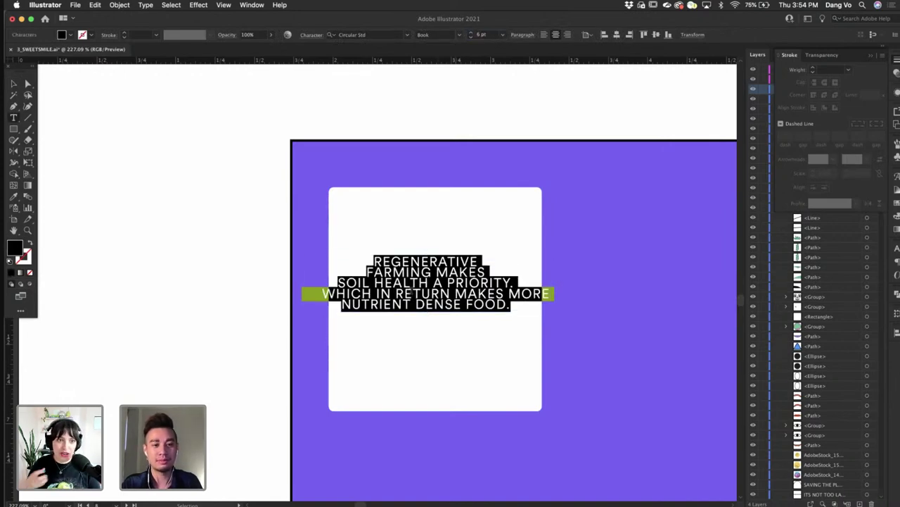
- Try a line break between "FARMING" and "MAKES" in the text block
left_click(416, 273)
key("BackSpace")
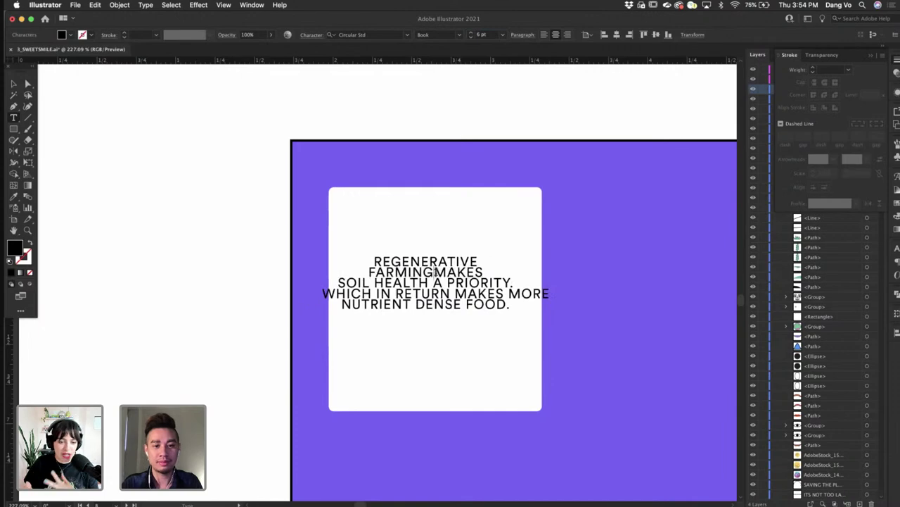
key("Return")
key("BackSpace")
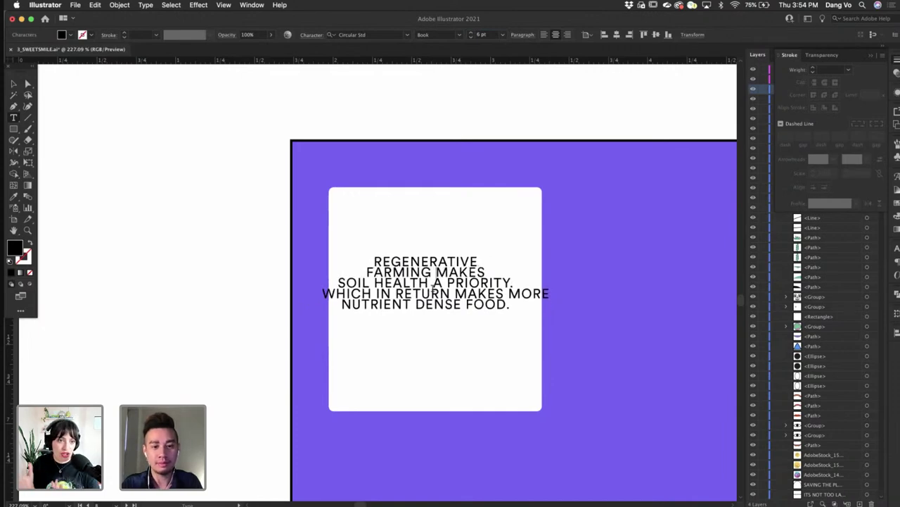
- Increase the text's line spacing and break its long lines before "PRIORITY.", "MAKES MORE" and "FOOD."
key("super+a")
key("alt+Down")
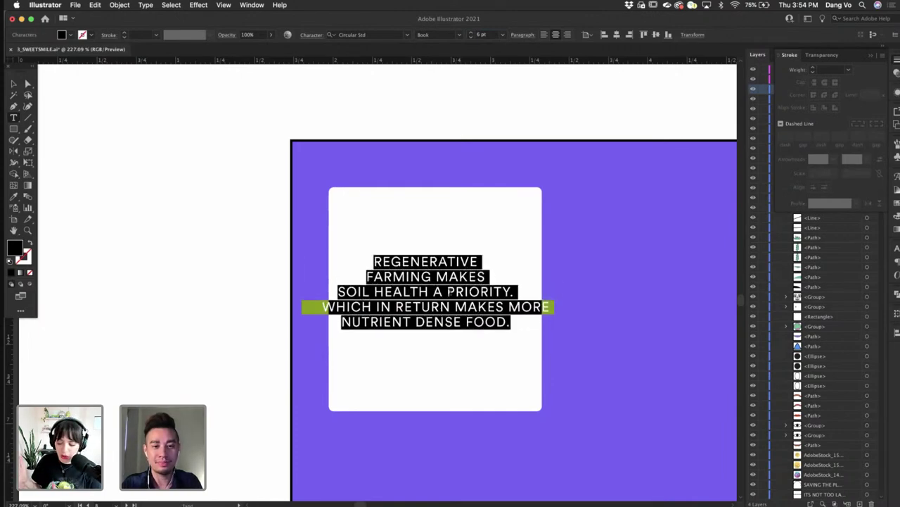
left_click(451, 292)
key("BackSpace")
key("Return")
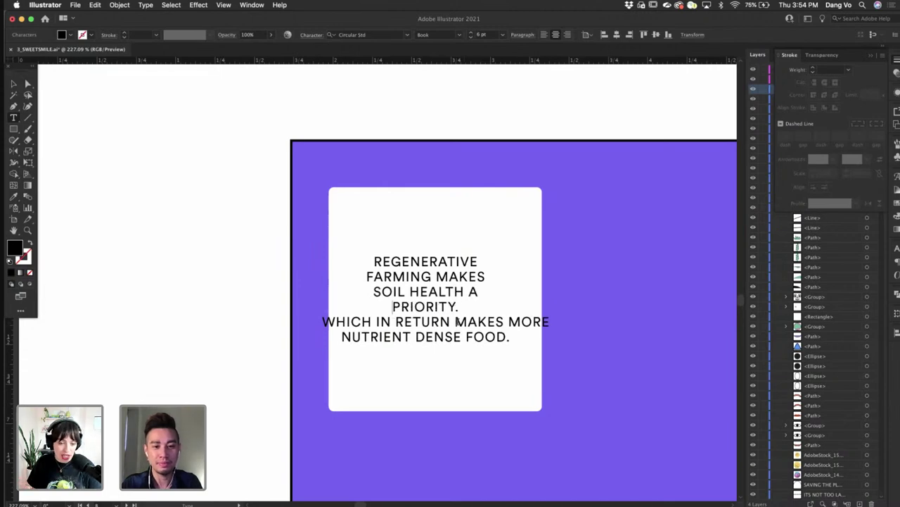
left_click(456, 321)
key("BackSpace")
key("Return")
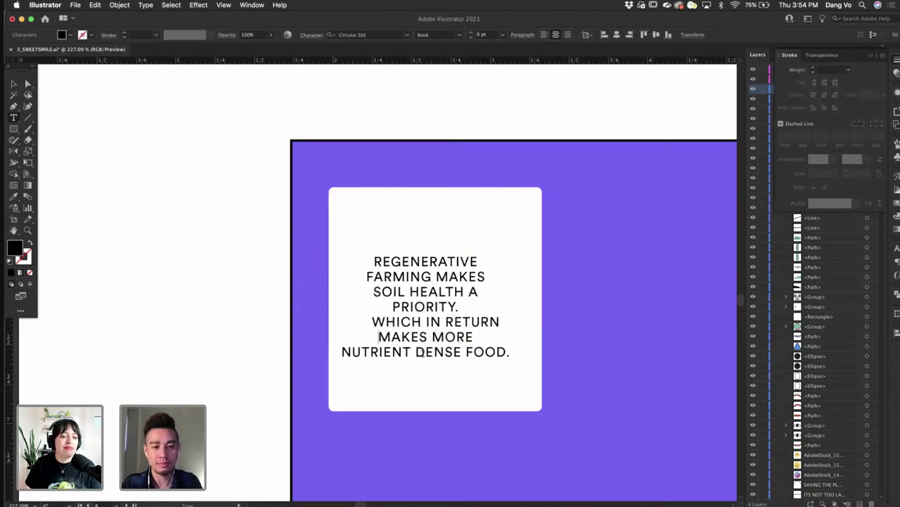
left_click(465, 351)
key("BackSpace")
key("Return")
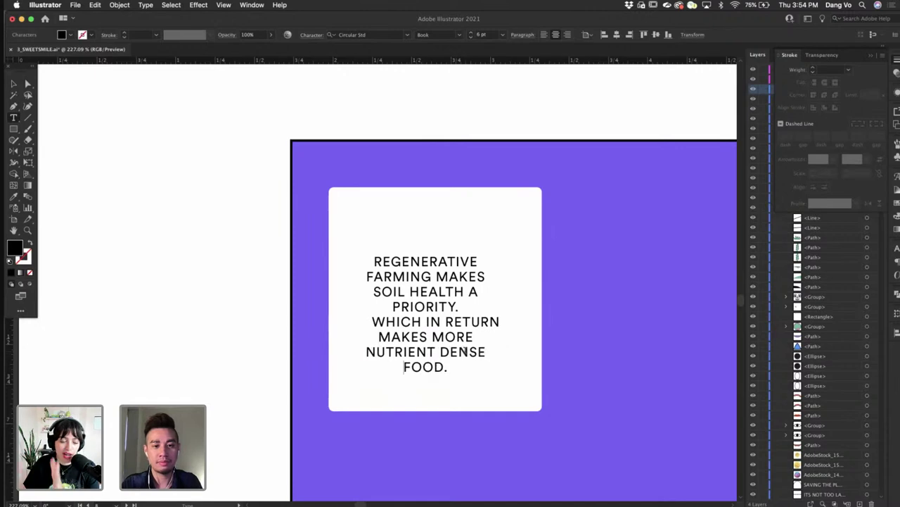
- Rebreak the text after "SOIL HEALTH" so that "A PRIORITY." forms one line
left_click(14, 84)
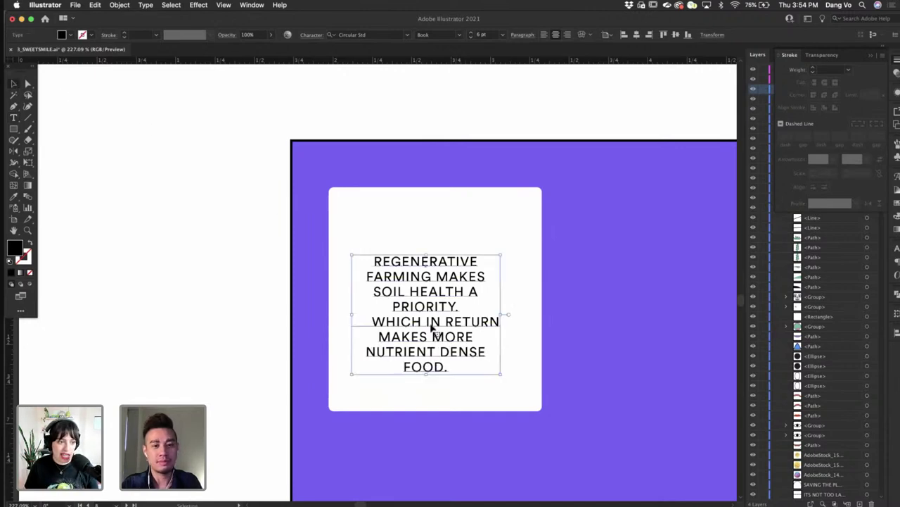
double_click(469, 289)
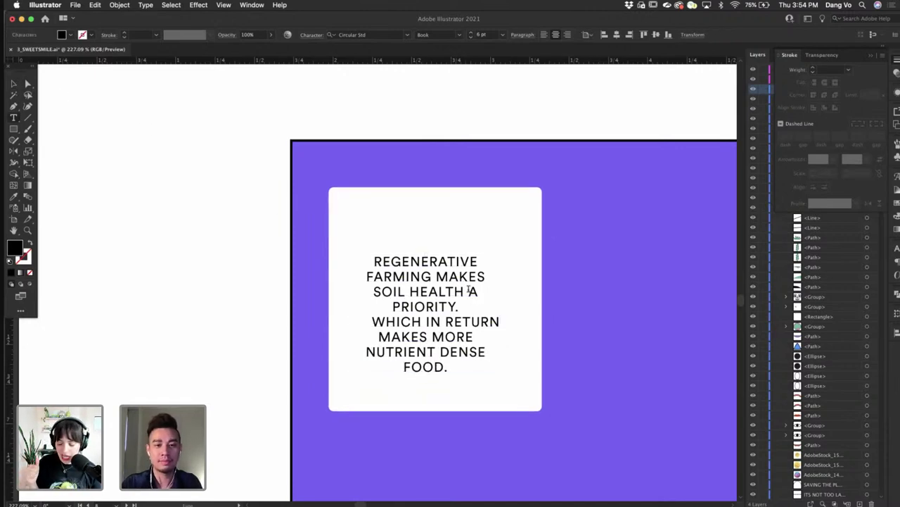
left_click(468, 290)
key("BackSpace")
key("Return")
left_click(393, 320)
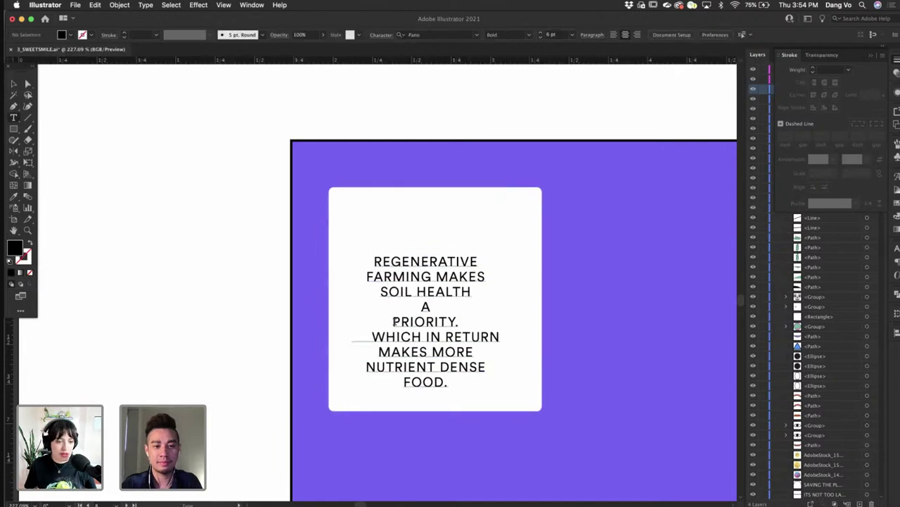
key("BackSpace")
left_click(14, 85)
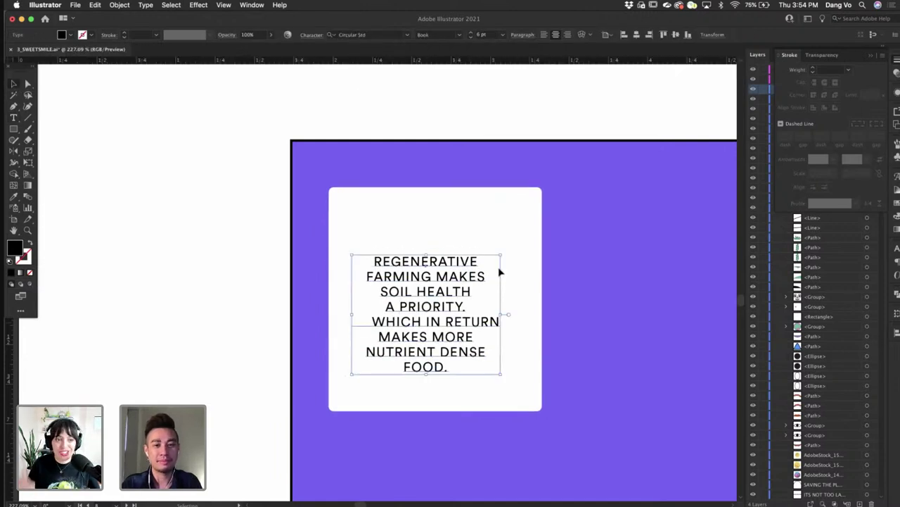
- Shrink the white box around the text to about 1.08 by 1.19 in, with a corner radius of about 0.11 in
left_click(518, 221)
left_click_drag(542, 187, 506, 225)
left_click_drag(335, 322, 345, 319)
left_click_drag(508, 321, 516, 321)
left_click_drag(508, 234, 502, 246)
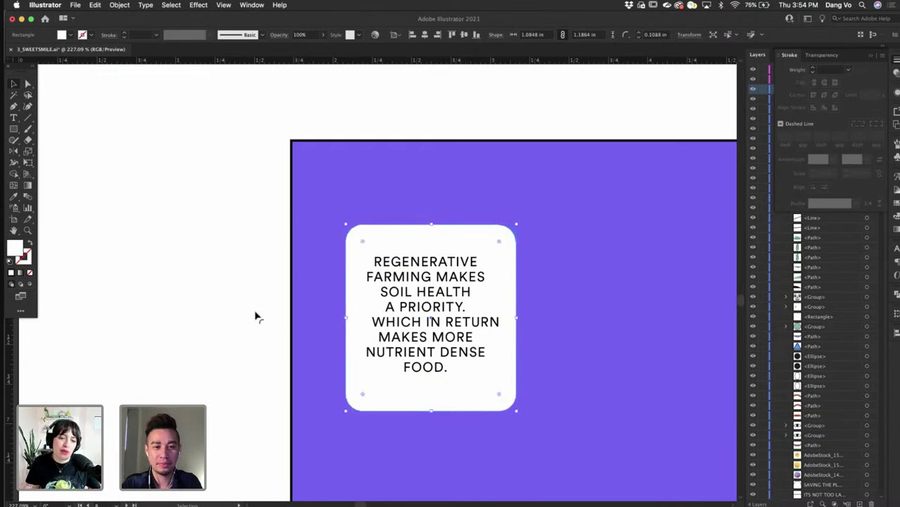
- Draw a curved, tapering white speech-bubble tail with the Pen tool, hanging from the bottom edge of the white text box
scroll(256, 316, "down", 5)
scroll(84, 193, "down", 1)
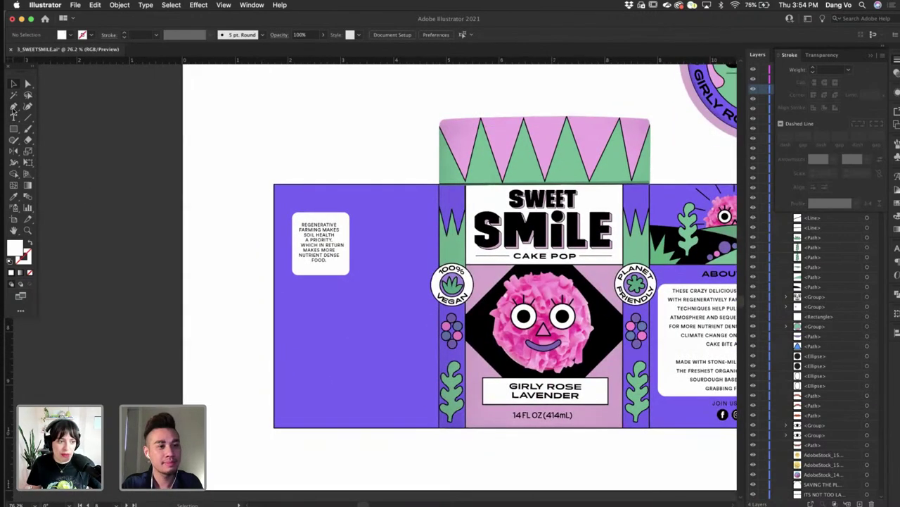
left_click(13, 107)
scroll(298, 294, "up", 5)
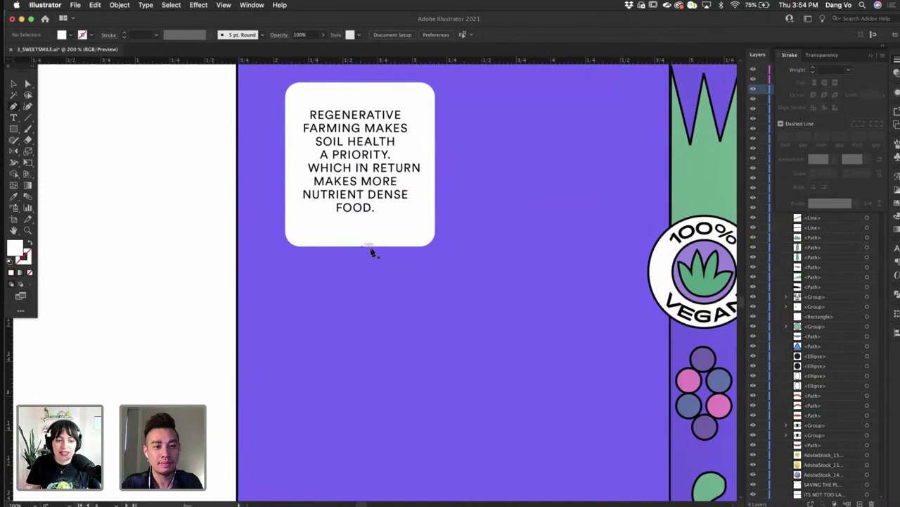
left_click(368, 248)
left_click(392, 320)
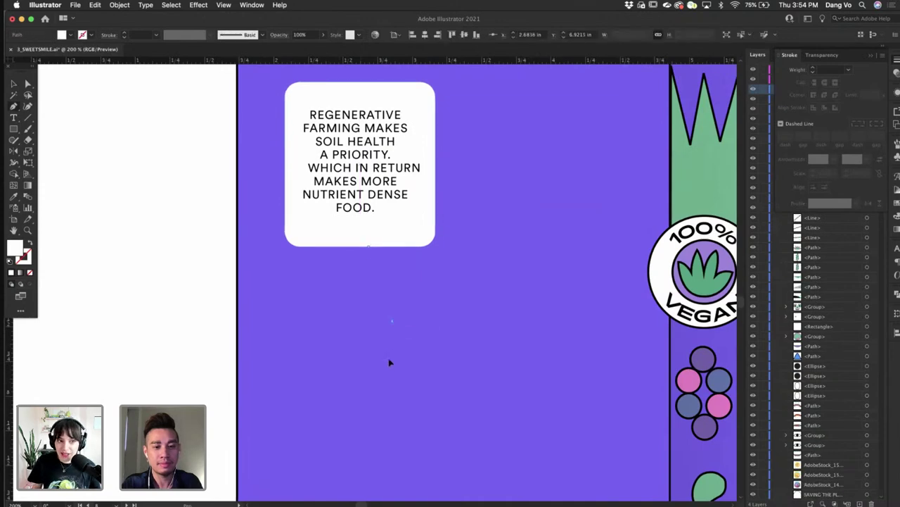
left_click_drag(387, 363, 388, 357)
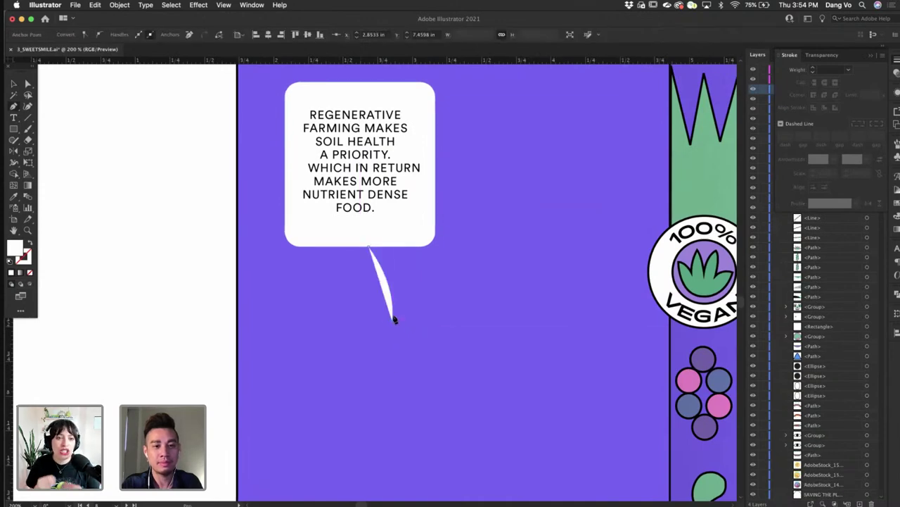
left_click_drag(387, 245, 374, 218)
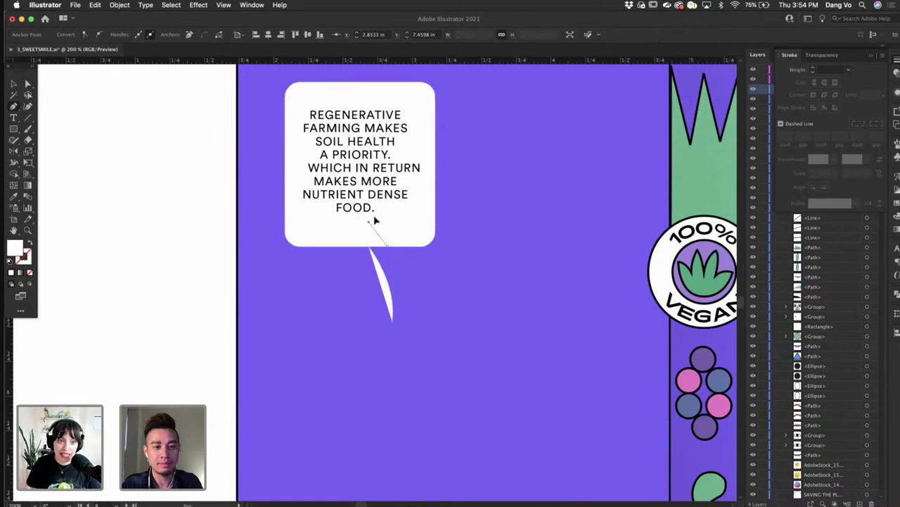
scroll(382, 251, "up", 3)
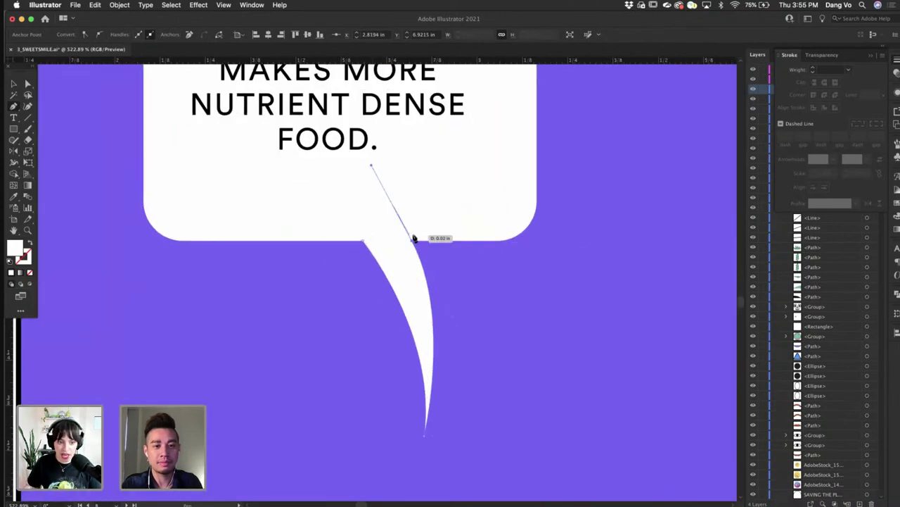
left_click(412, 240)
left_click(363, 241)
scroll(364, 241, "down", 3)
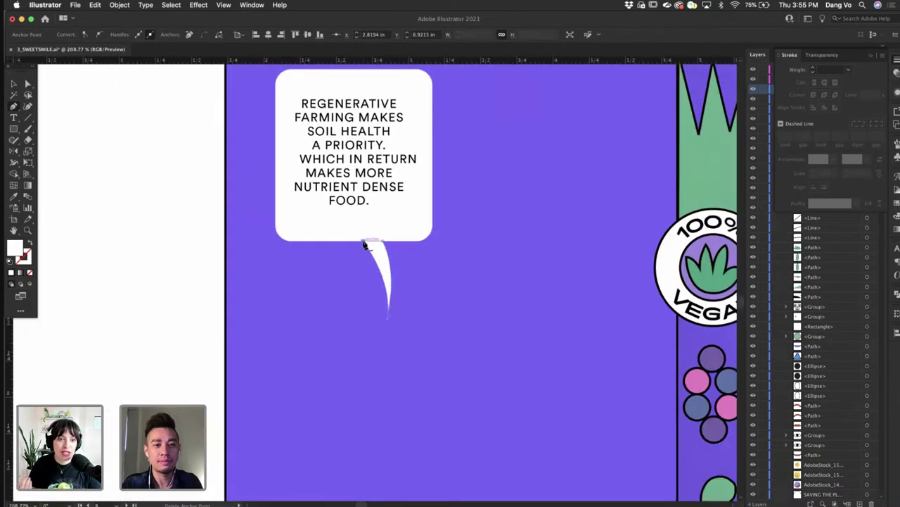
scroll(364, 244, "left", 3)
scroll(364, 244, "up", 1)
- Select the white rounded box together with its tail and unite them into one speech-bubble shape
left_click(14, 82)
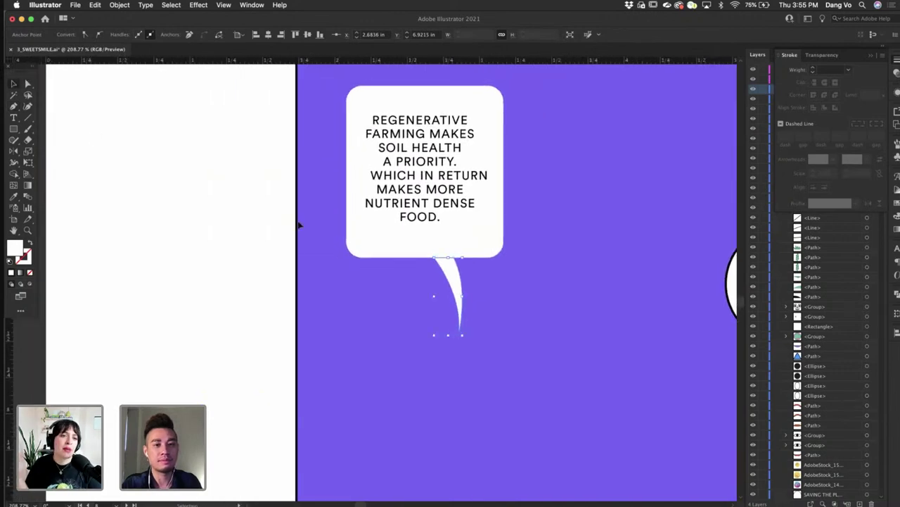
left_click(380, 248)
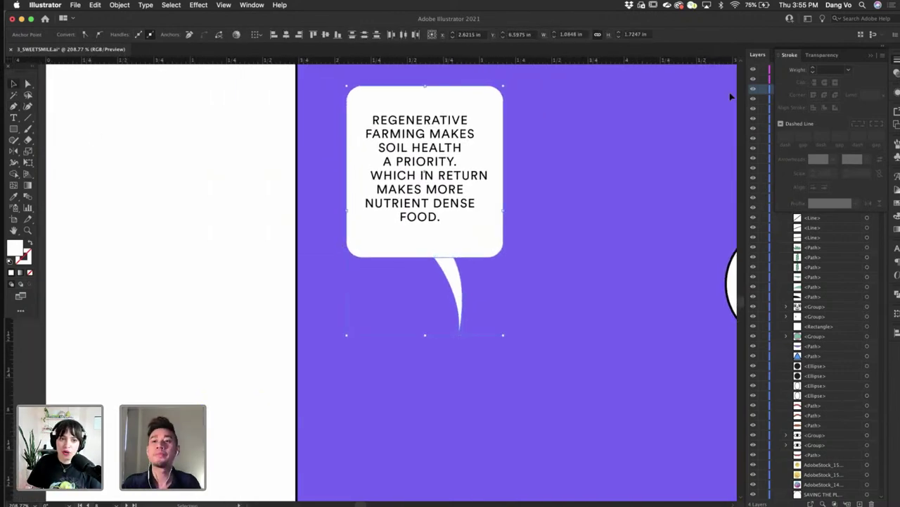
left_click(872, 56)
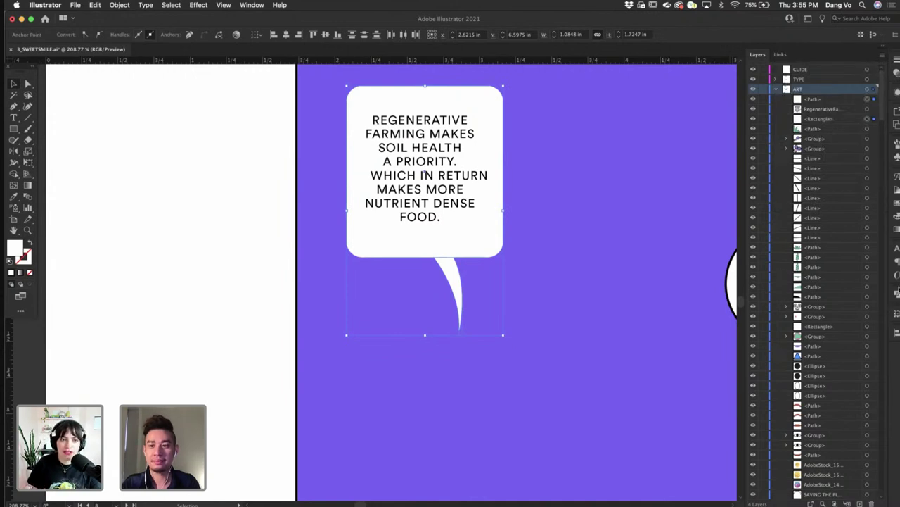
left_click(897, 294)
left_click(783, 313)
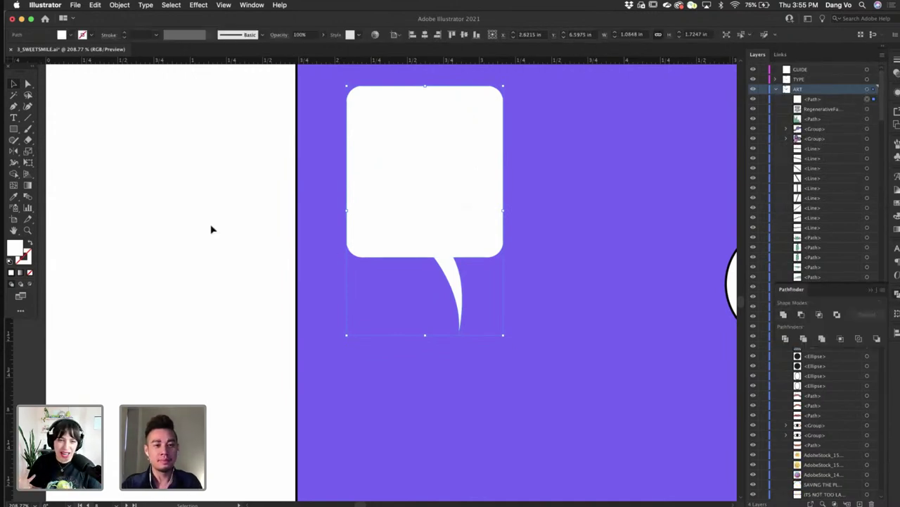
- Bring the regenerative farming text in front of the merged speech bubble and position the bubble behind it
left_click_drag(426, 205, 446, 305)
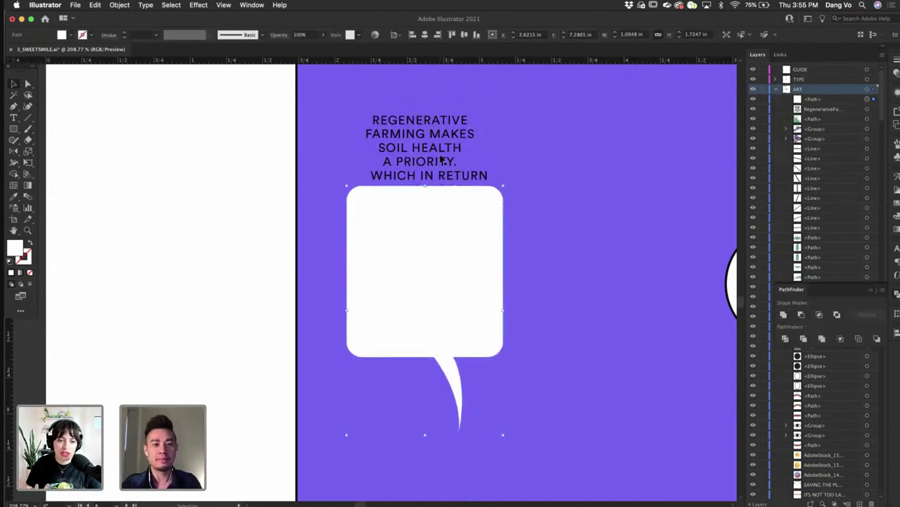
left_click(443, 151)
key("super+x")
key("super+f")
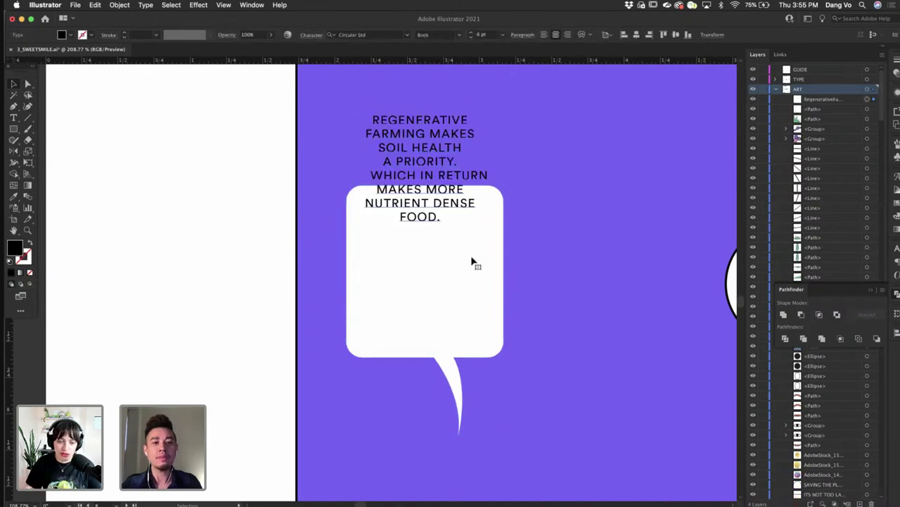
left_click_drag(480, 315, 475, 218)
scroll(476, 218, "up", 3)
scroll(475, 219, "left", 1)
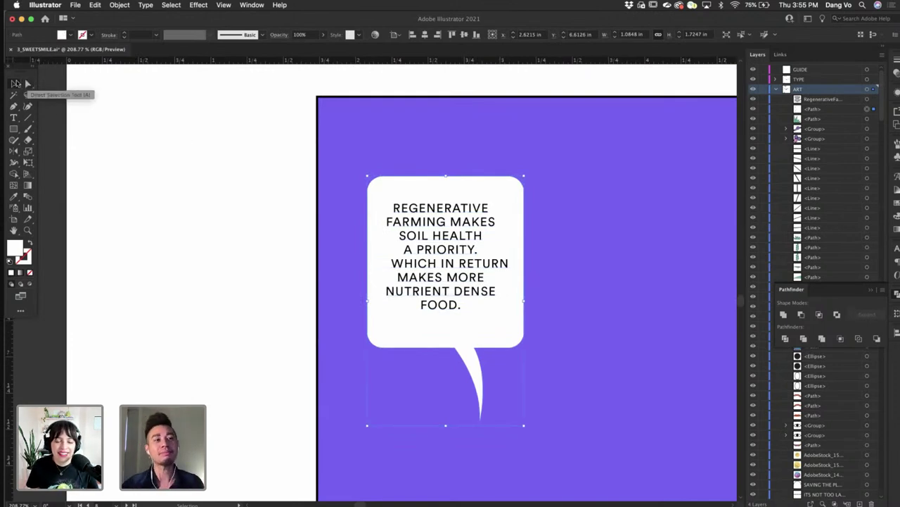
- Reduce the speech bubble's corner radius to about 0.08 in and lower its top edge toward the text
left_click(28, 84)
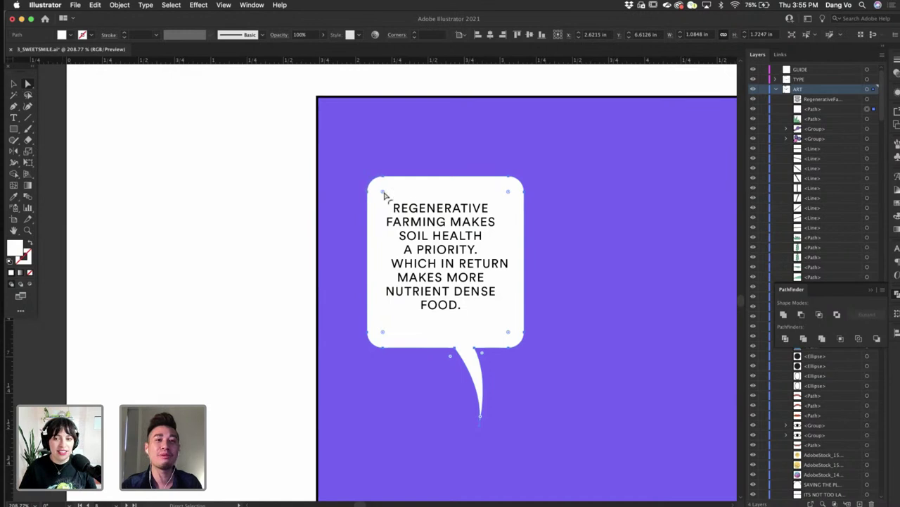
left_click_drag(383, 195, 373, 189)
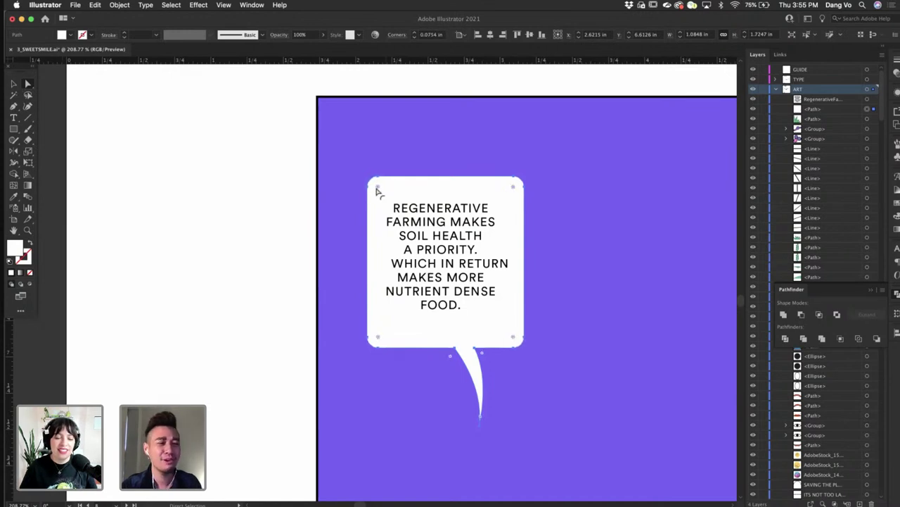
left_click(368, 187)
left_click(378, 176, "shift")
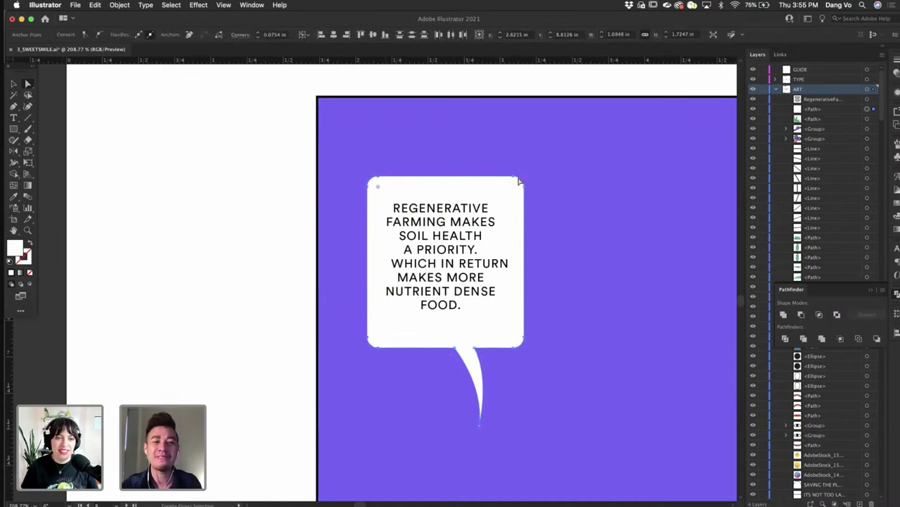
left_click(514, 177, "shift")
left_click_drag(526, 190, 529, 203)
left_click(12, 85)
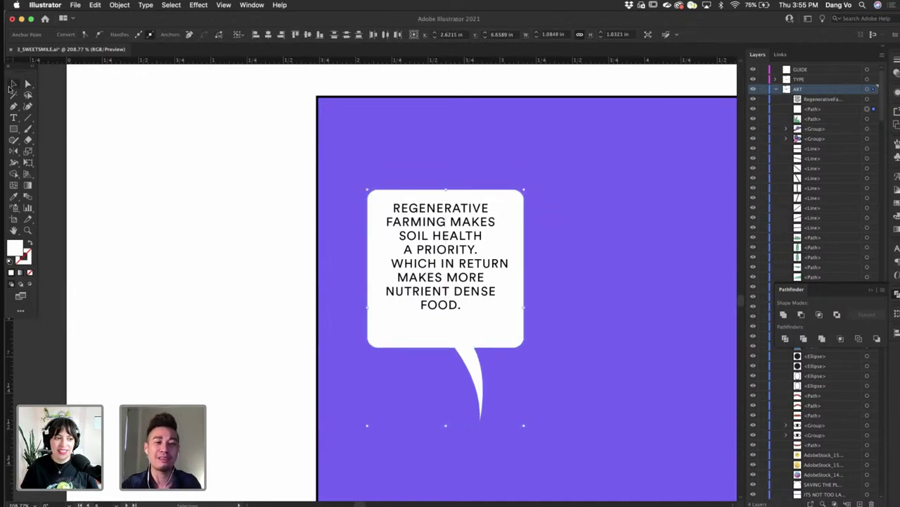
- Move the regenerative farming text down and slightly right so that it sits centred inside the speech bubble
left_click(487, 262)
left_click_drag(488, 267, 491, 285)
key("Right")
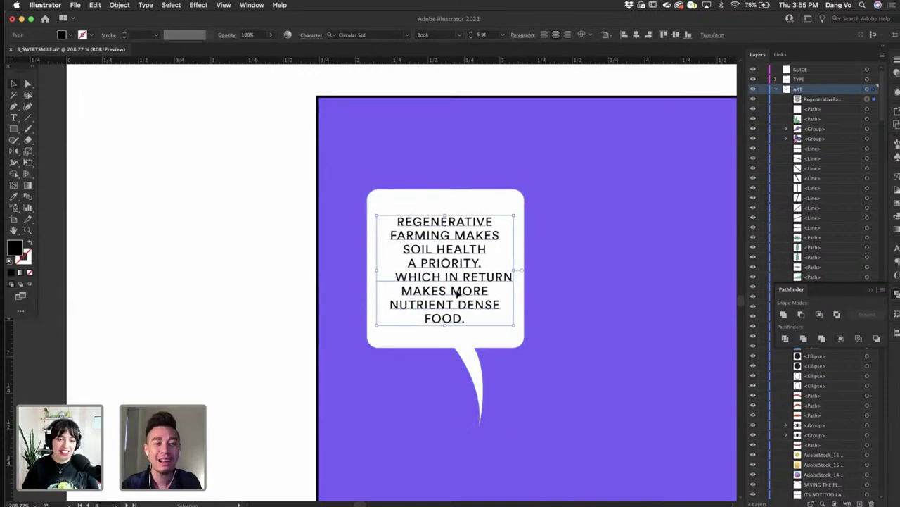
left_click(225, 335)
key("super+0")
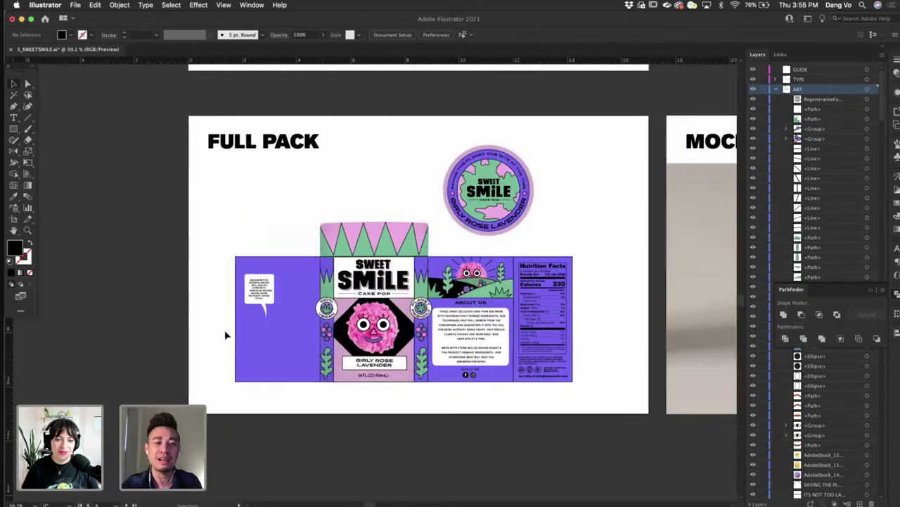
left_click(376, 310)
scroll(376, 310, "up", 5)
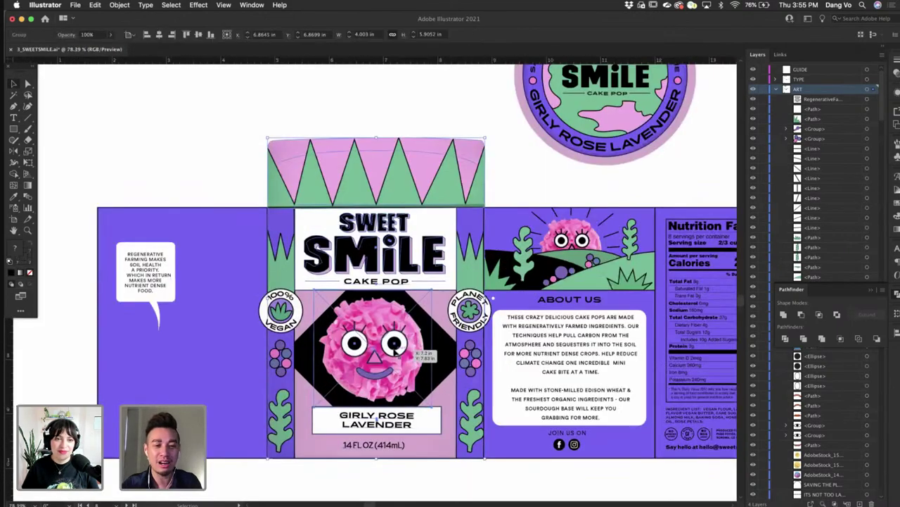
left_click_drag(395, 352, 270, 334)
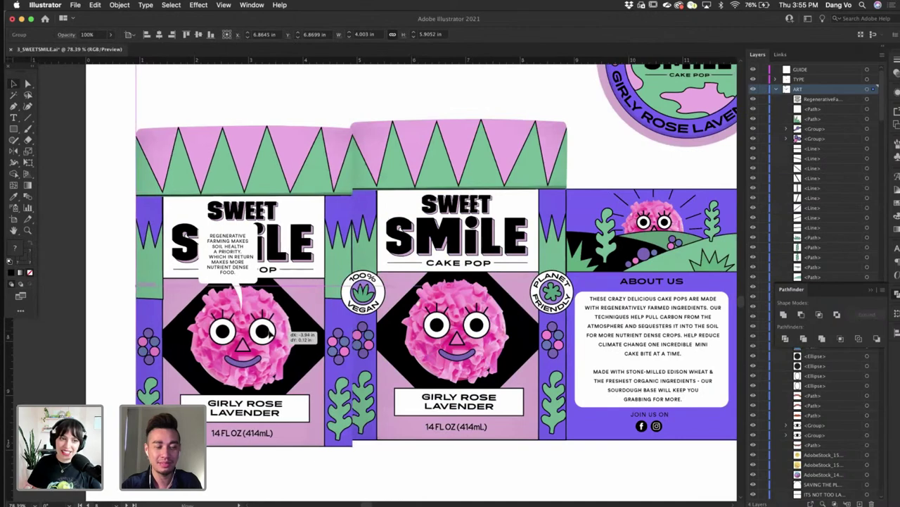
key("super+z")
- Copy the pink cake pop and its face from the front-panel group, paste them beside the artboard and group them
double_click(421, 320)
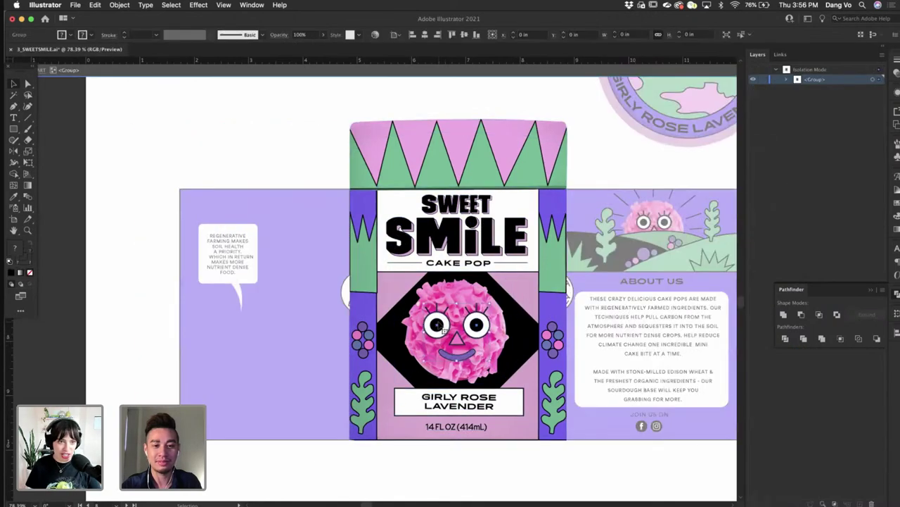
scroll(470, 289, "down", 6)
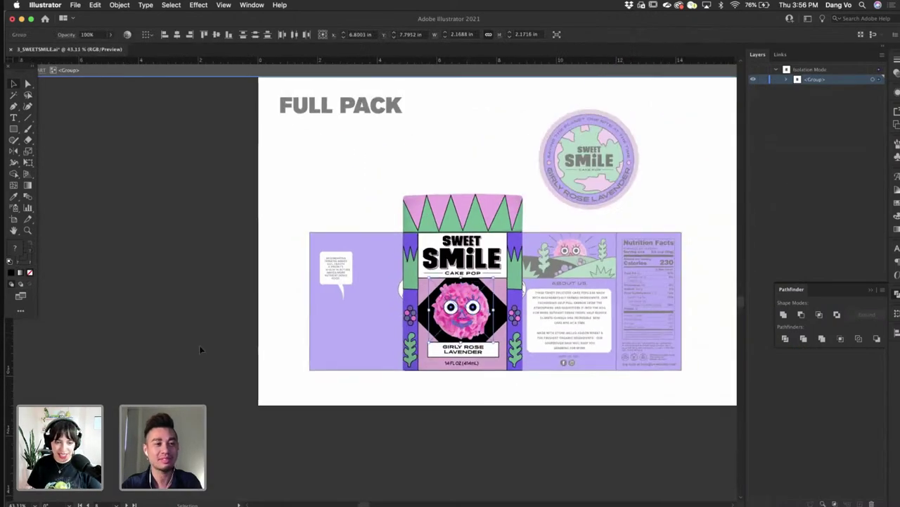
double_click(199, 345)
scroll(199, 344, "up", 1)
scroll(200, 345, "up", 4)
key("super+v")
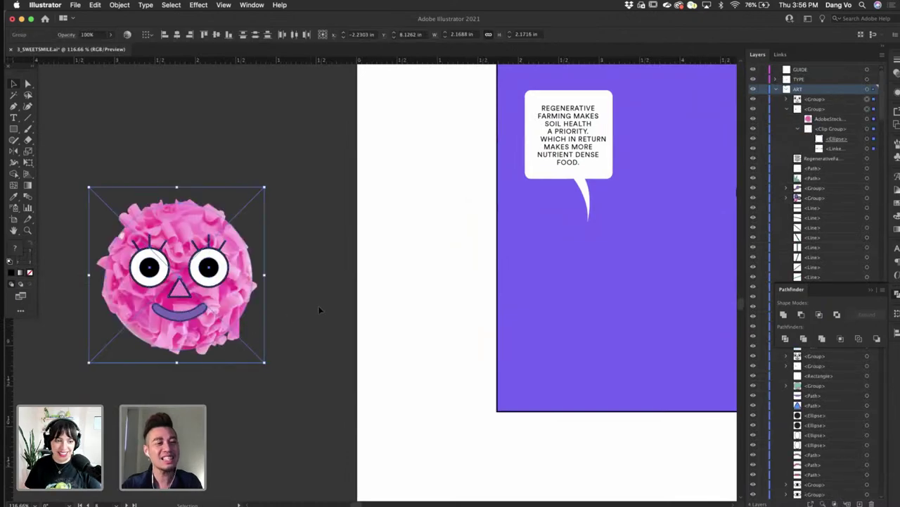
scroll(318, 307, "left", 6)
scroll(359, 290, "down", 2)
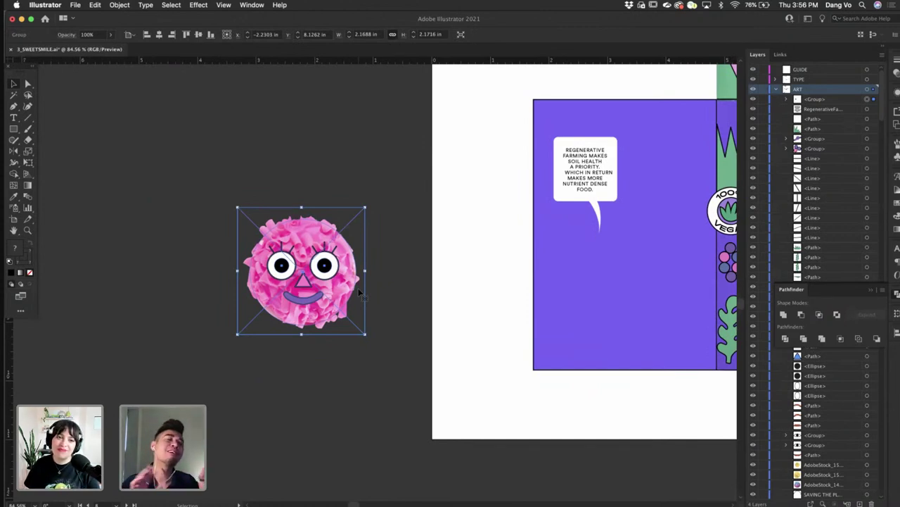
- Scale the copied cake pop to about 1.71 in wide and place it on the purple side panel below the speech bubble
scroll(372, 287, "right", 3)
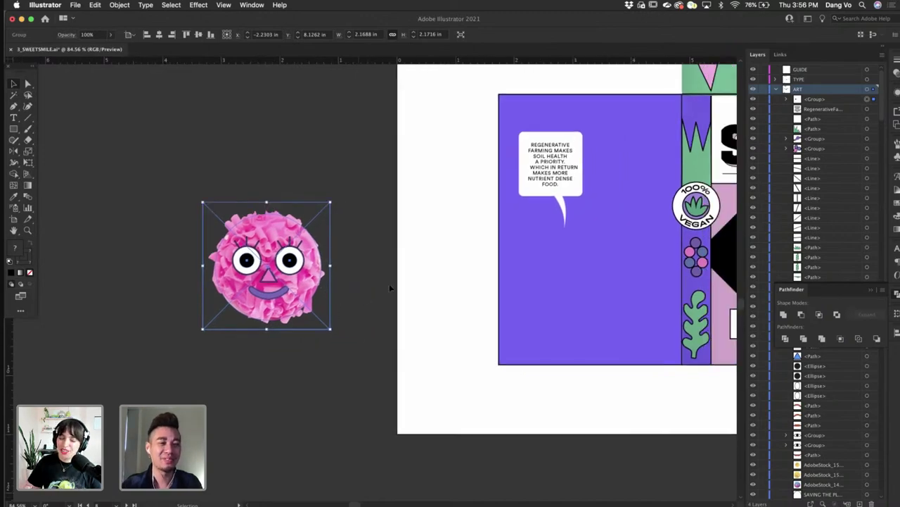
left_click_drag(335, 204, 578, 290)
scroll(576, 288, "up", 5)
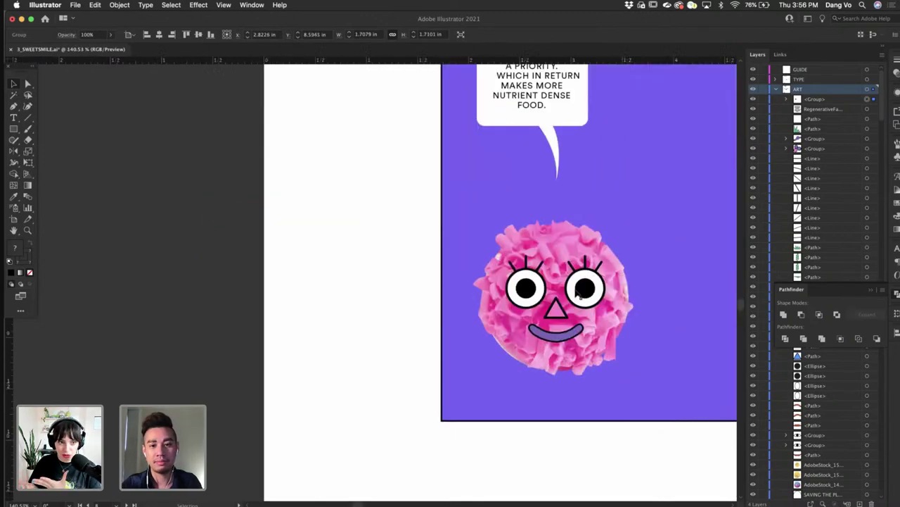
left_click(146, 5)
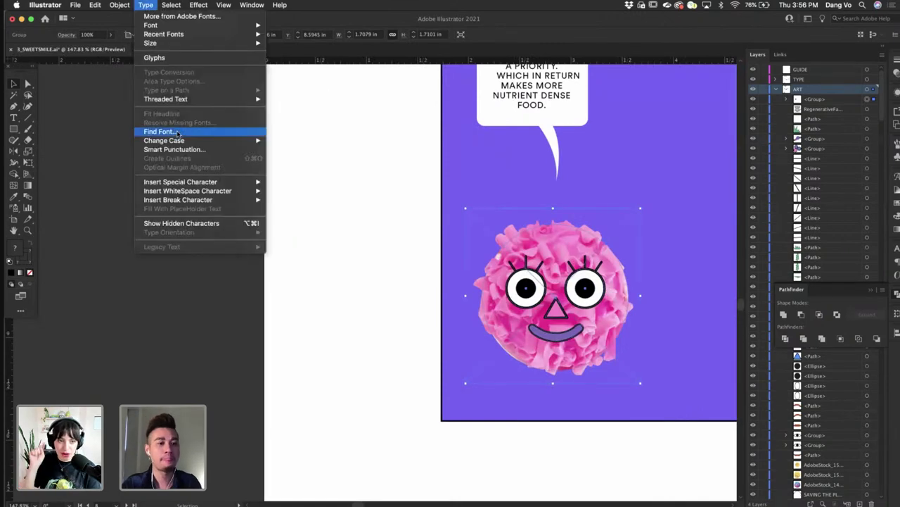
left_click(563, 302)
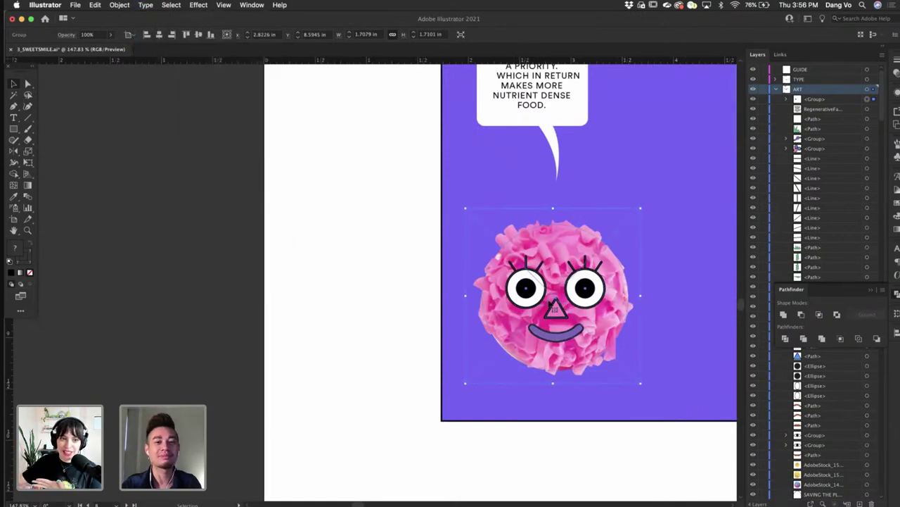
left_click(171, 5)
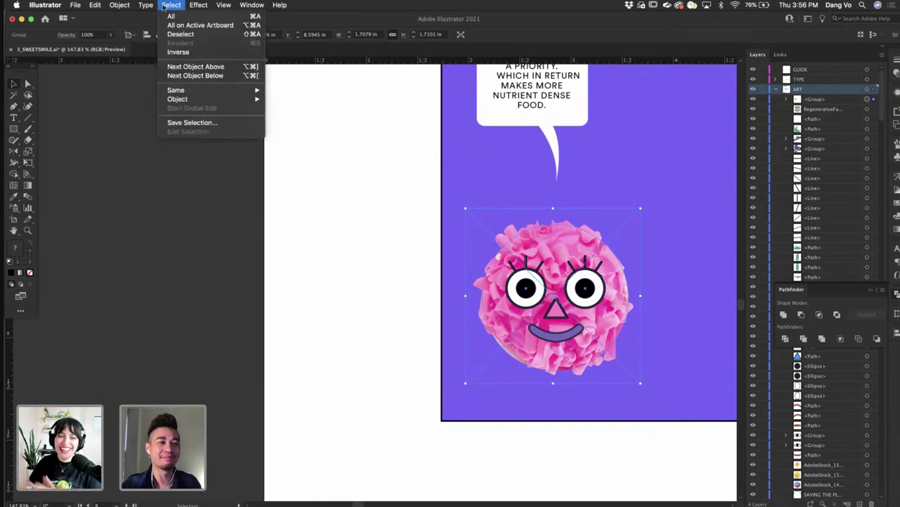
left_click(609, 350)
- Shrink the cake pop on the purple side panel a little more
left_click_drag(640, 209, 626, 221)
left_click(346, 277)
key("super+0")
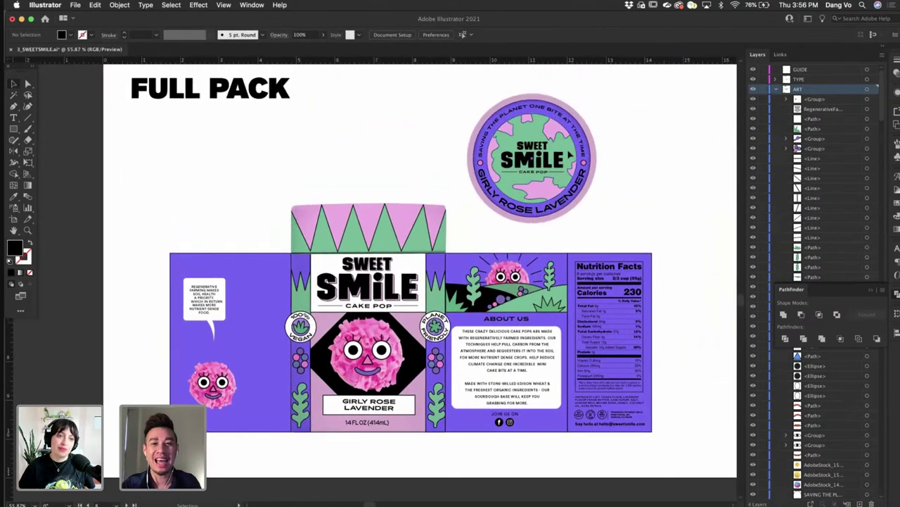
- Duplicate the green and pink globe from the round lid label into the blank area above the purple side panel
left_click(570, 155)
left_click_drag(571, 154, 287, 194, "alt")
scroll(286, 194, "left", 5)
scroll(286, 194, "down", 2)
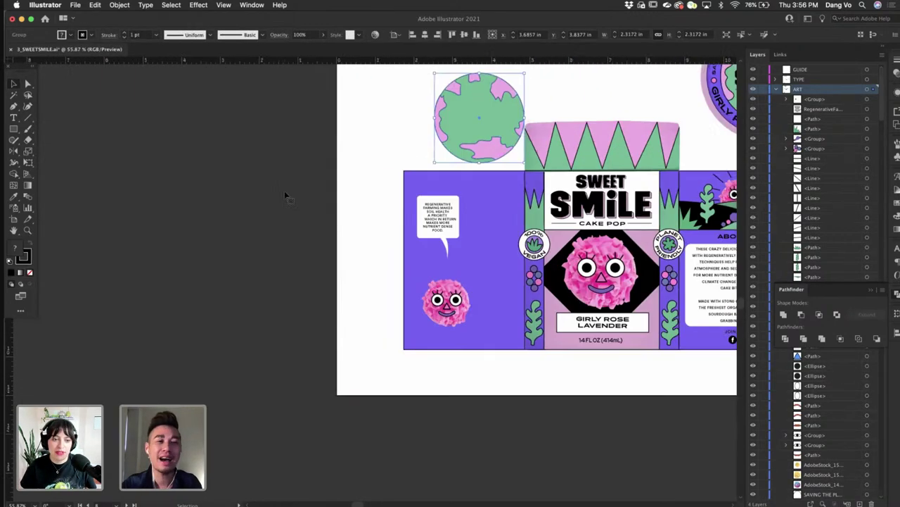
scroll(470, 166, "up", 3)
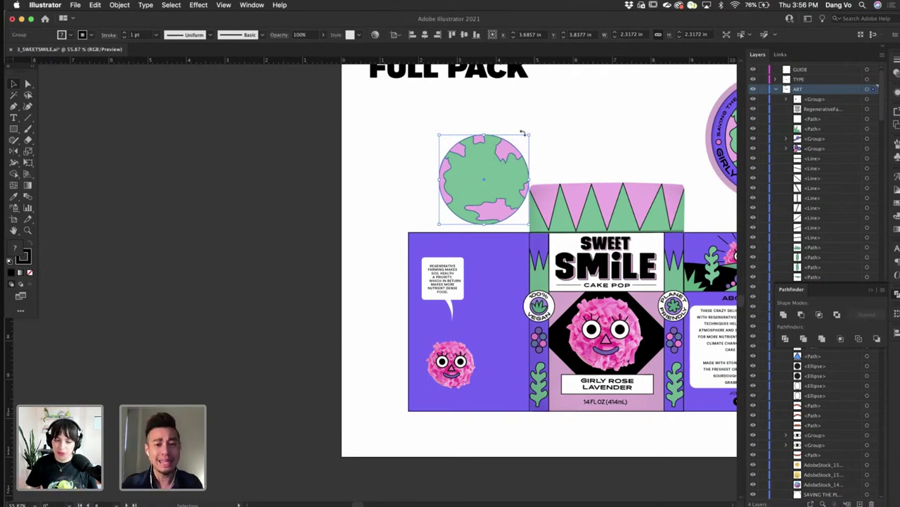
- Scale the globe copy to about 1.64 in wide and place it on the purple side panel above the cake pop
left_click_drag(529, 134, 515, 147)
left_click_drag(489, 183, 454, 315)
scroll(455, 316, "down", 2)
scroll(492, 260, "up", 5)
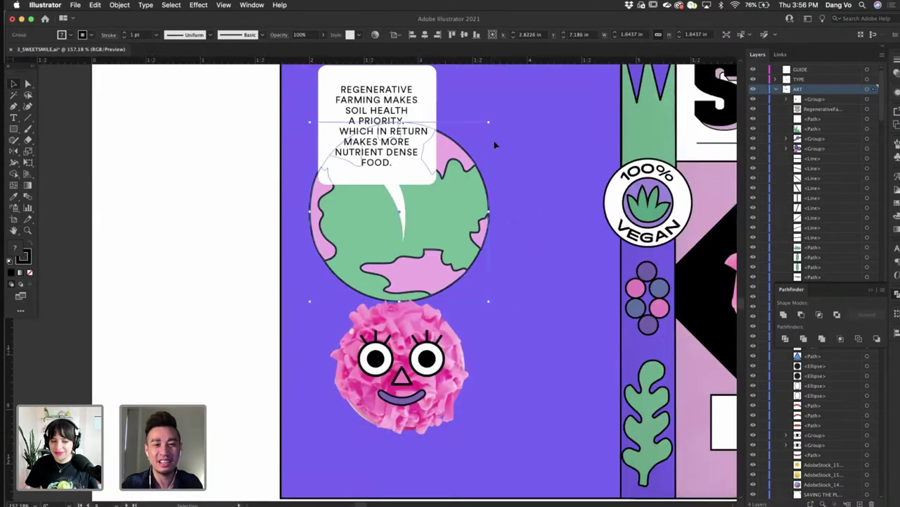
- Shrink the globe on the purple side panel and arrange it so it rests on top of the cake pop's head
left_click_drag(487, 122, 476, 134)
left_click_drag(463, 210, 466, 253)
scroll(462, 242, "down", 2)
left_click(446, 299)
left_click_drag(427, 310, 426, 305)
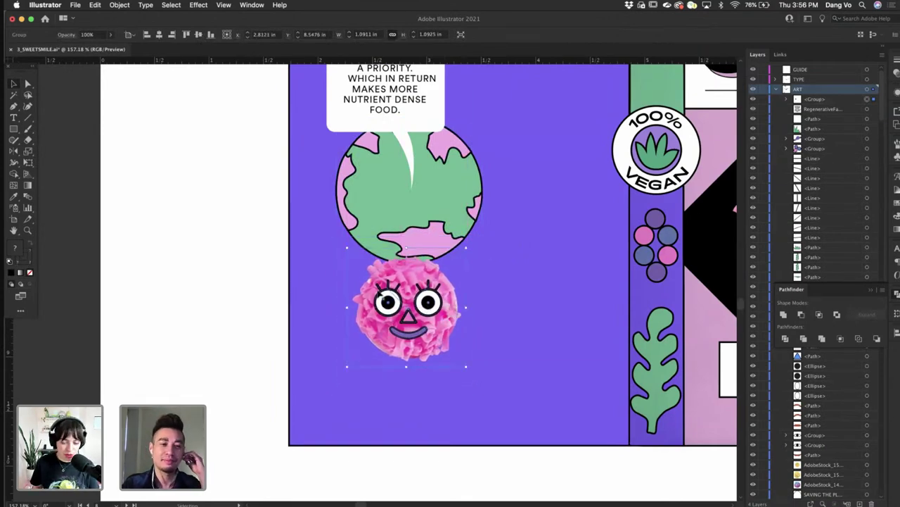
- Draw a curved black arm with the Pen tool from the globe's lower right edge to the cake pop's side, with no fill
left_click(13, 108)
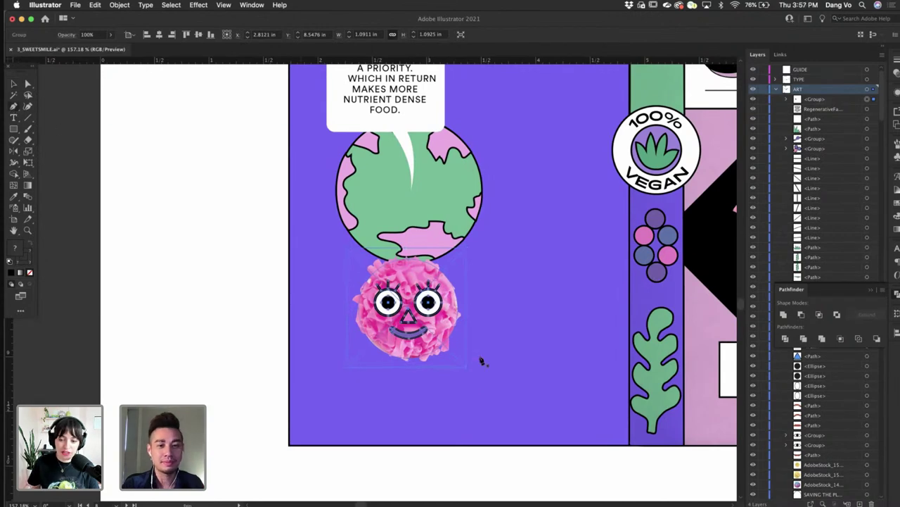
scroll(464, 317, "up", 3)
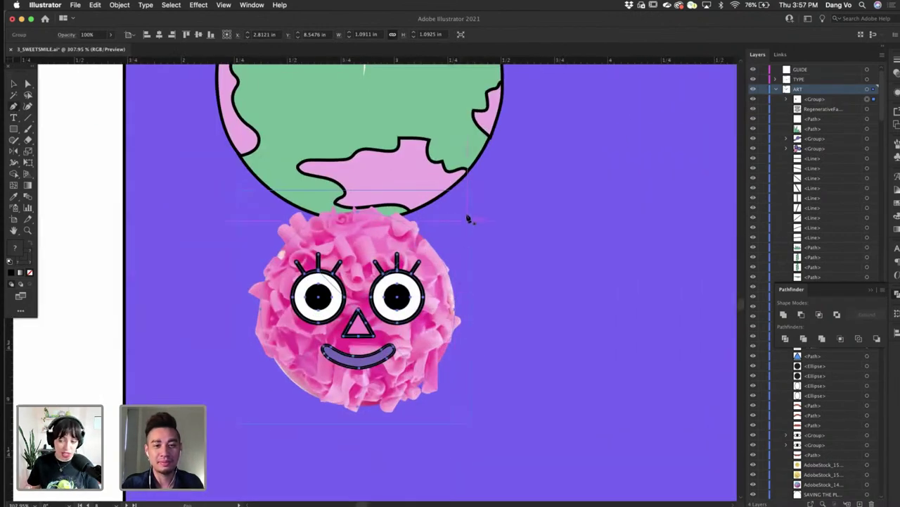
left_click(473, 180)
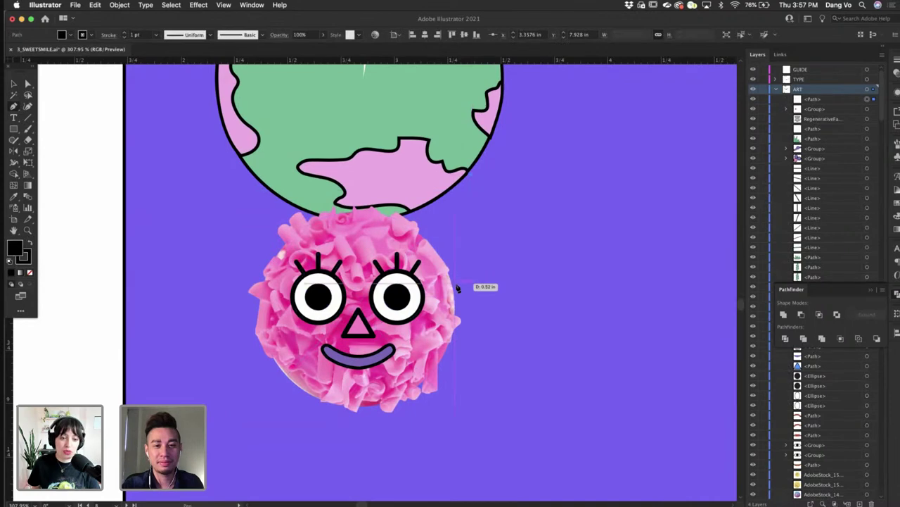
left_click_drag(456, 283, 412, 331)
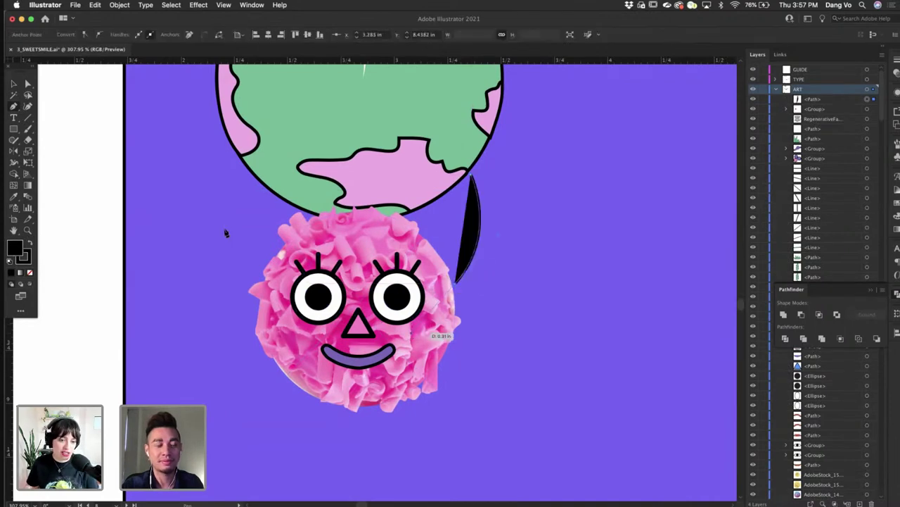
left_click(29, 273)
left_click(14, 83)
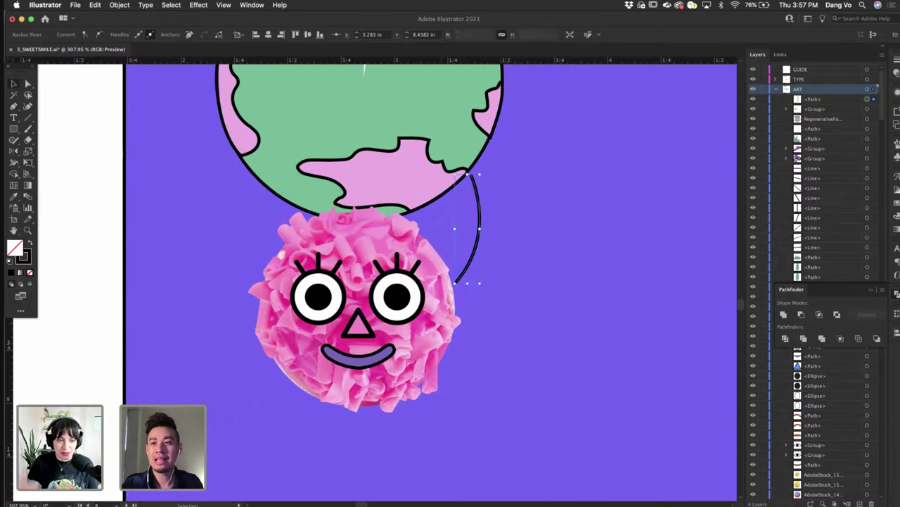
- Set the curved arm's stroke weight to 2 pt
left_click(897, 59)
left_click_drag(831, 69, 793, 70)
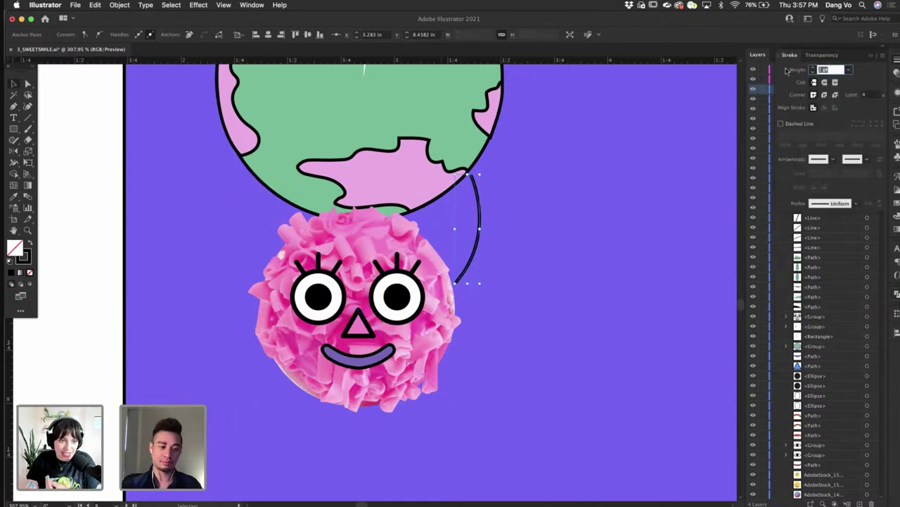
type("2")
key("Return")
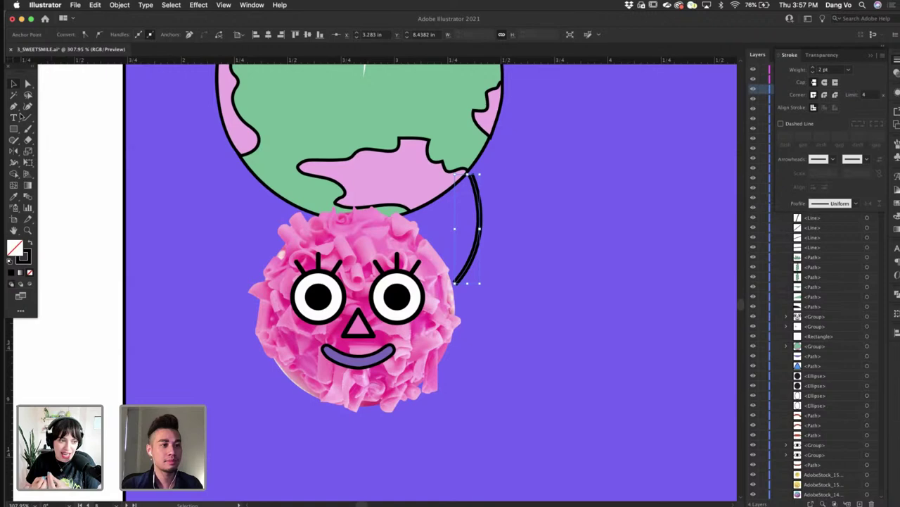
- Draw a black-filled triangular hand without a stroke between the arm's upper end and the globe, and fit its lower corner to the arm
left_click(15, 108)
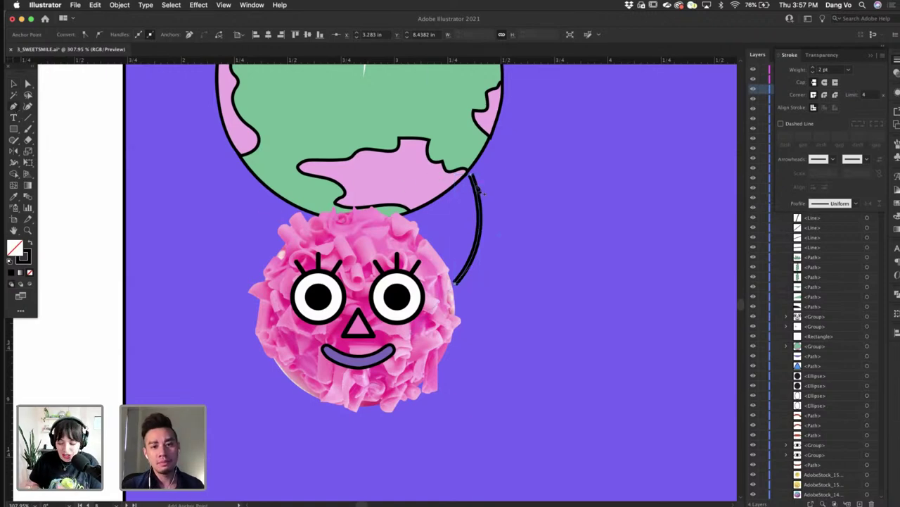
key("Escape")
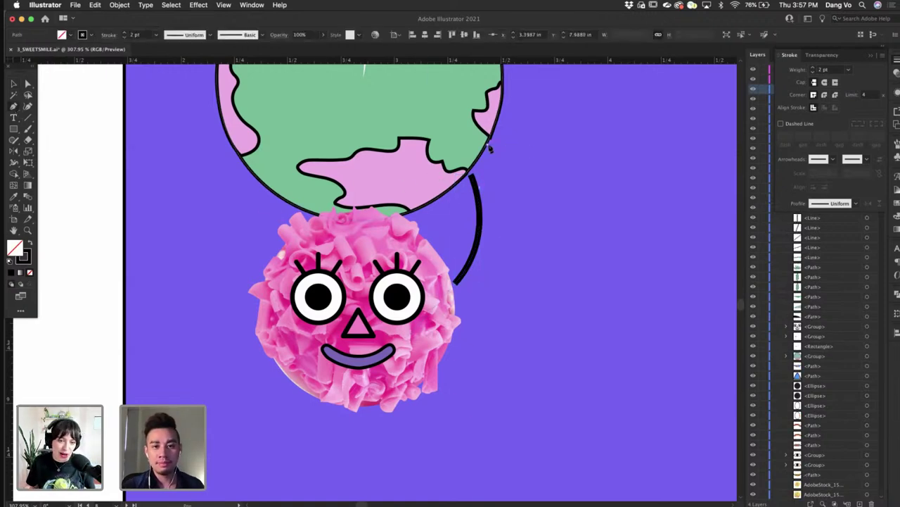
left_click(489, 147)
left_click(467, 172)
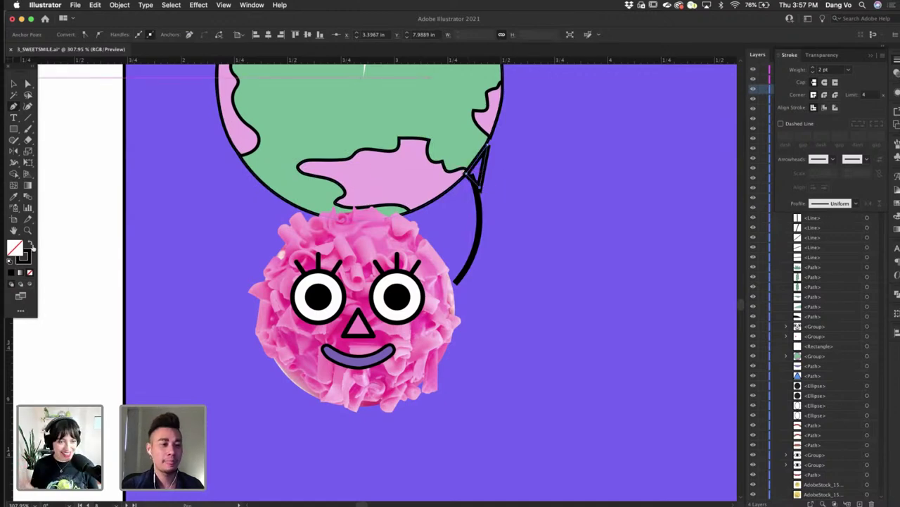
left_click(31, 242)
left_click(27, 83)
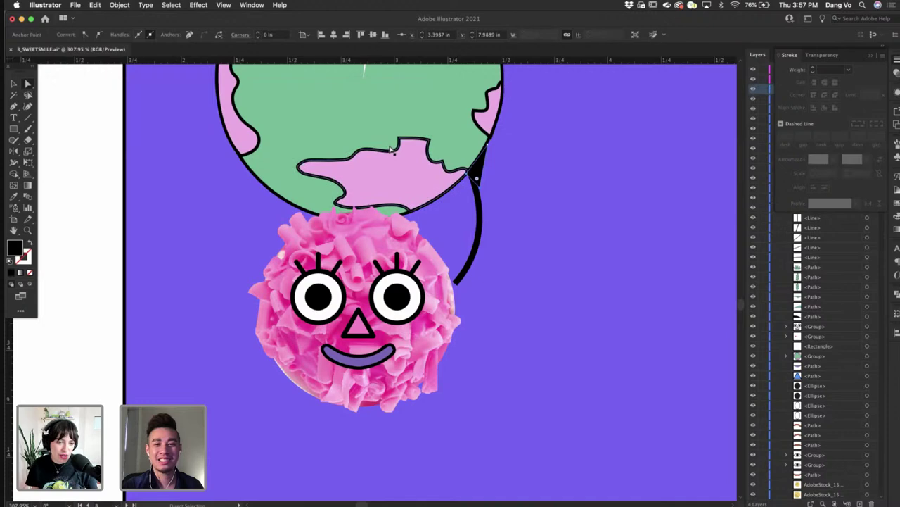
left_click_drag(403, 151, 571, 229)
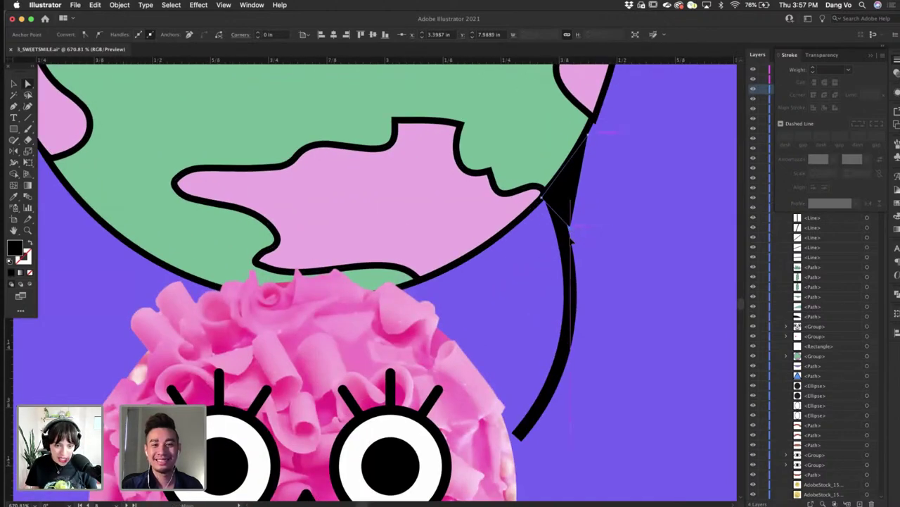
scroll(571, 236, "down", 8)
left_click(292, 300)
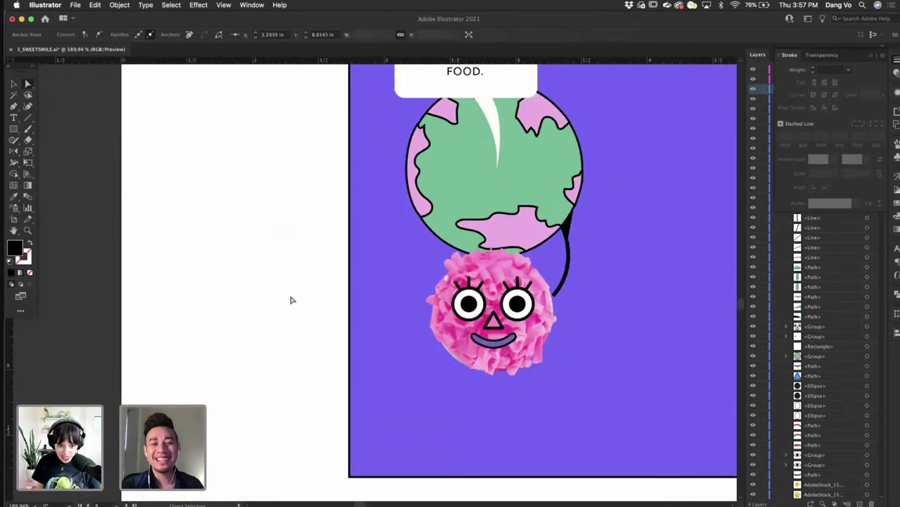
scroll(292, 300, "right", 2)
scroll(292, 299, "down", 1)
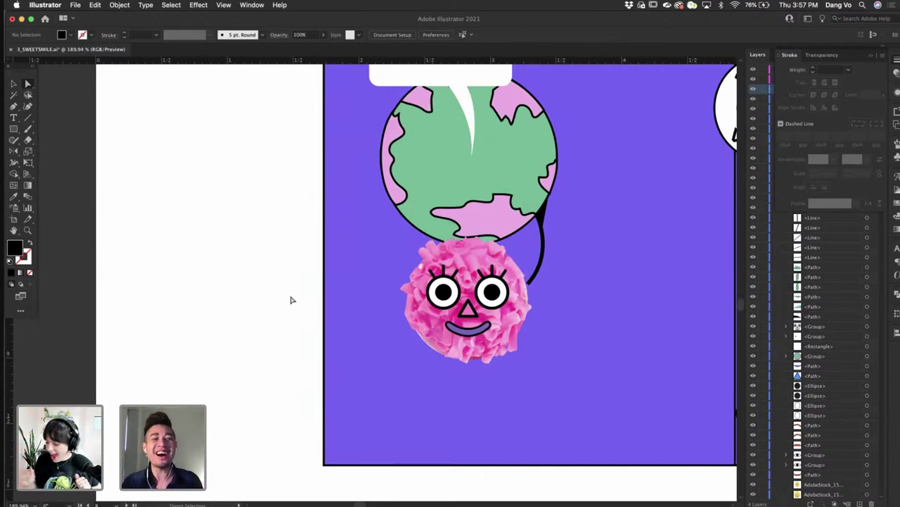
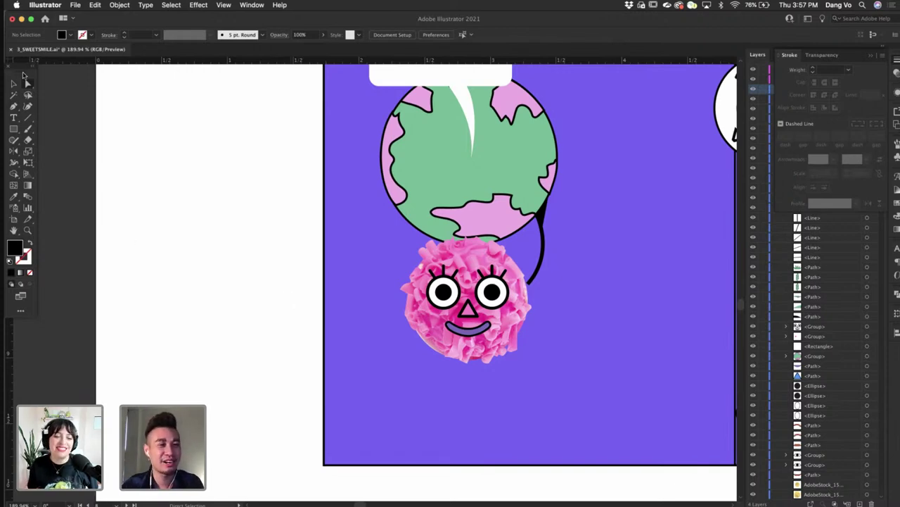
- Group the arm and hand, and reflect a copy across the vertical axis onto the cake pop's other side
scroll(521, 238, "up", 3)
left_click(567, 250)
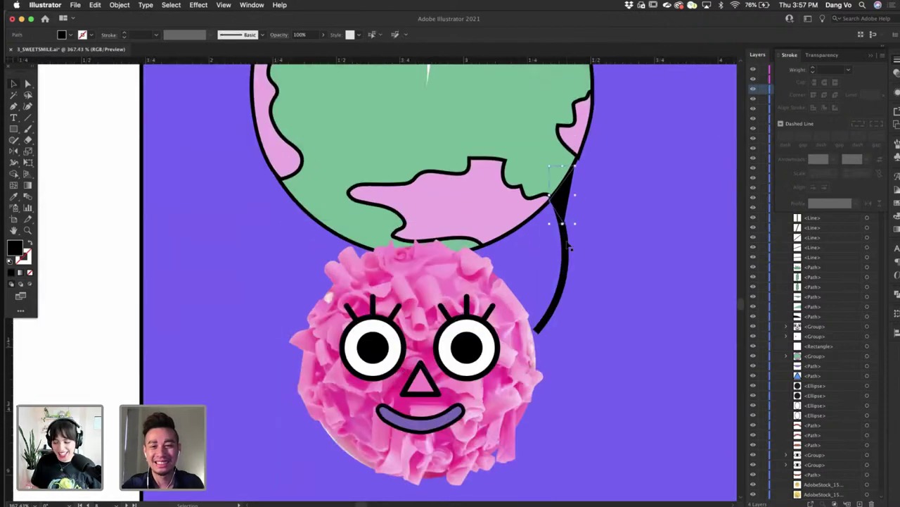
key("v")
left_click(566, 250)
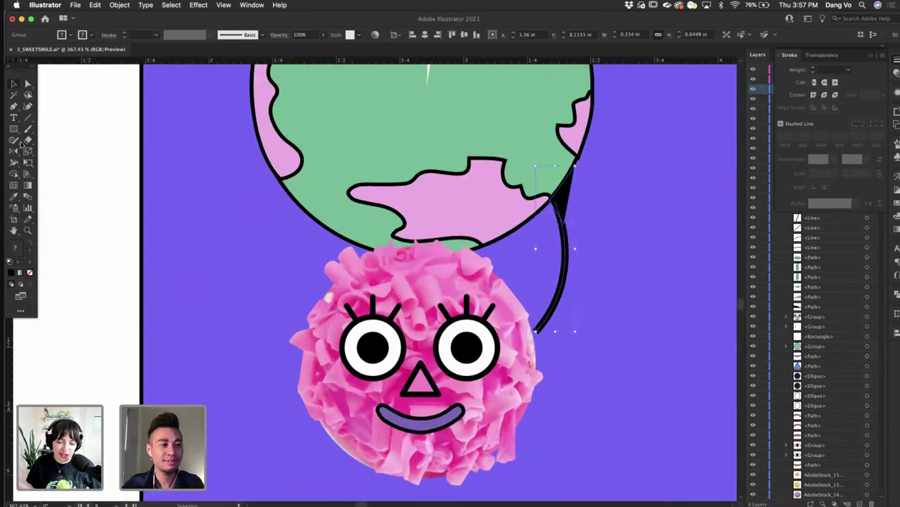
left_click(14, 150)
left_click(419, 244, "alt")
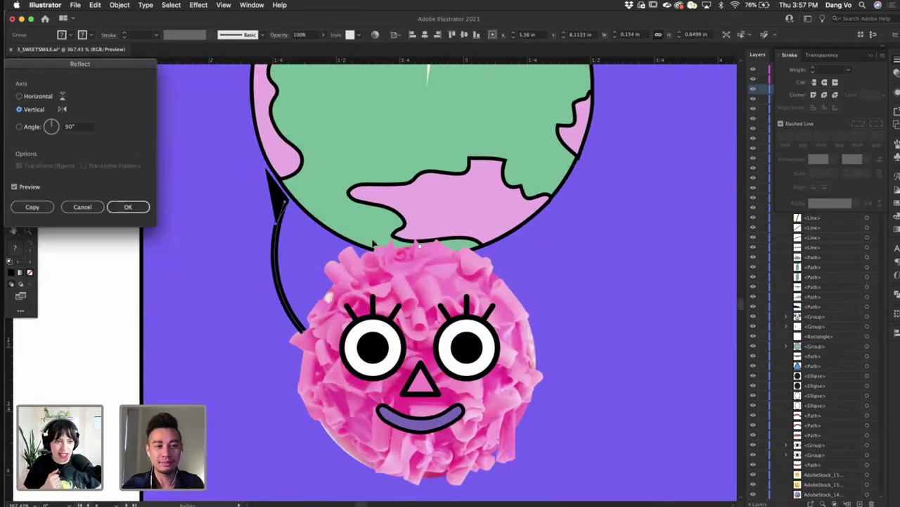
left_click(32, 206)
left_click(14, 83)
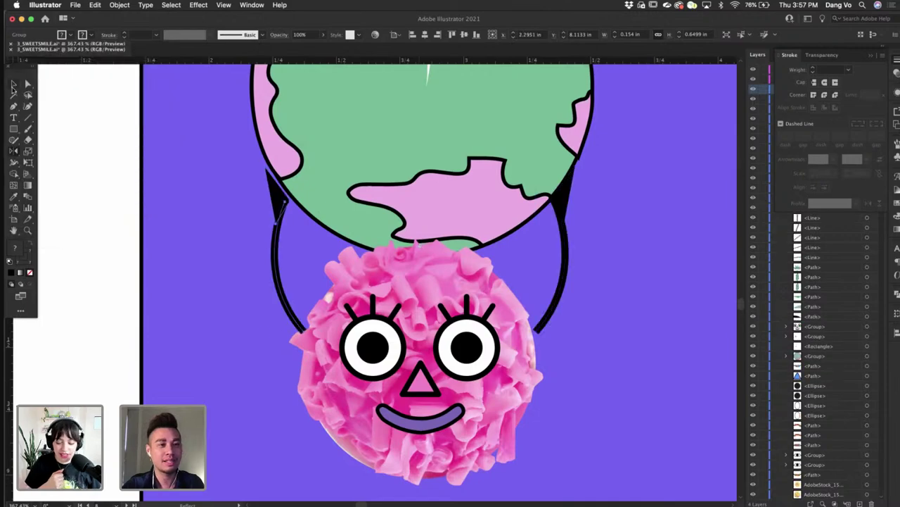
left_click(12, 86)
left_click(141, 359)
- Save the packaging file and look over the side panel together with the front panel
scroll(141, 359, "down", 6)
scroll(246, 411, "left", 2)
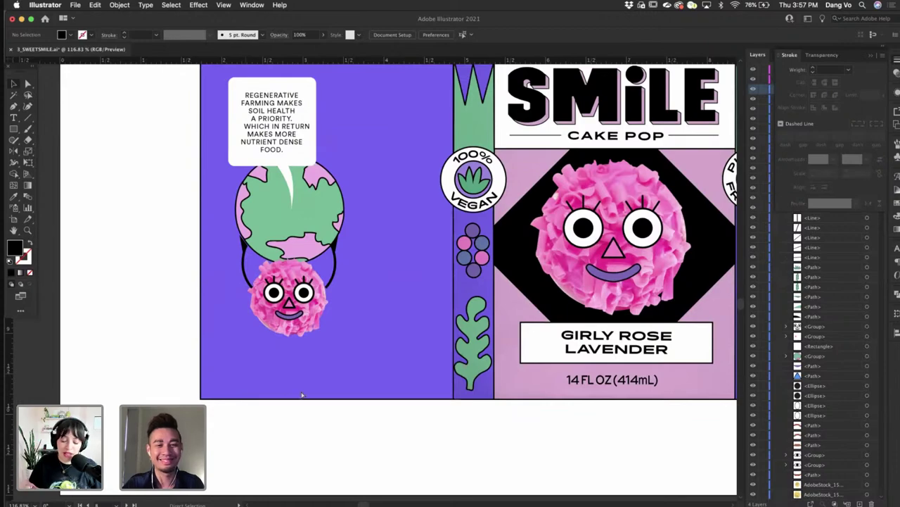
key("super+s")
scroll(302, 394, "right", 2)
scroll(301, 394, "down", 1)
scroll(302, 394, "right", 2)
scroll(302, 395, "up", 1)
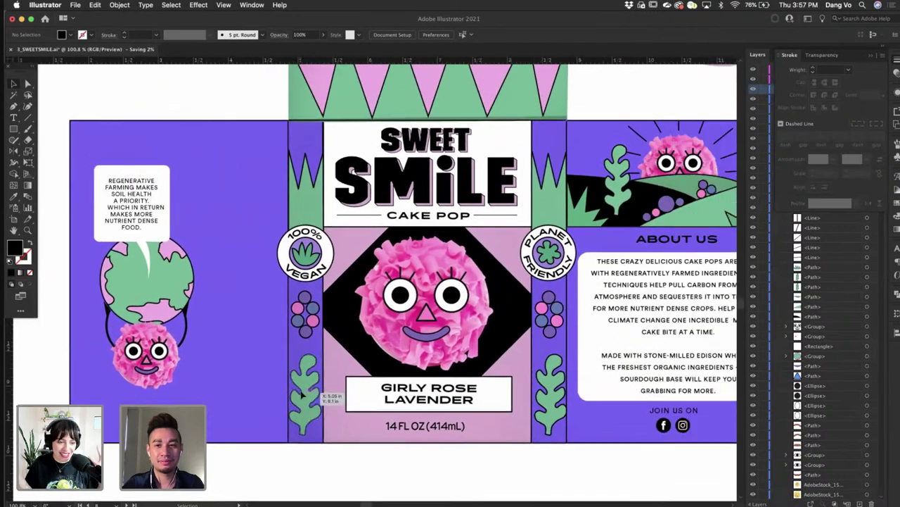
scroll(302, 395, "right", 1)
scroll(302, 394, "up", 1)
scroll(301, 395, "left", 4)
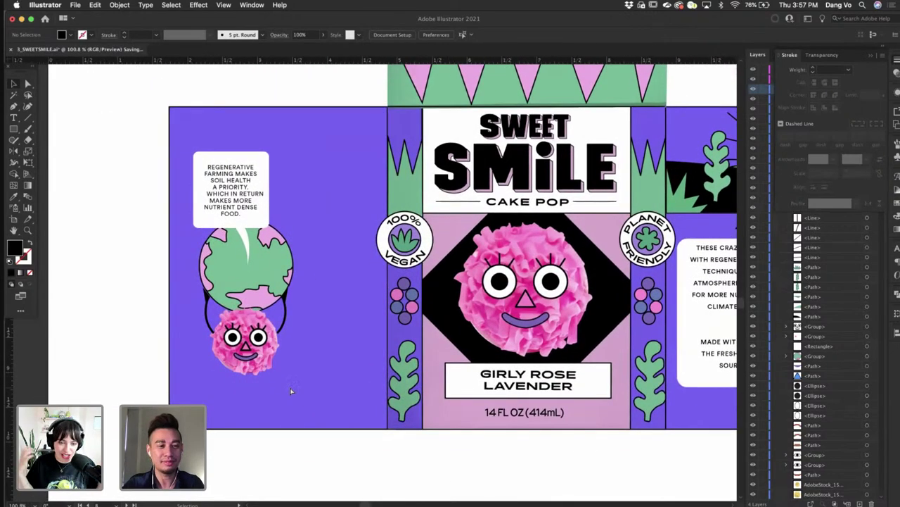
key("a")
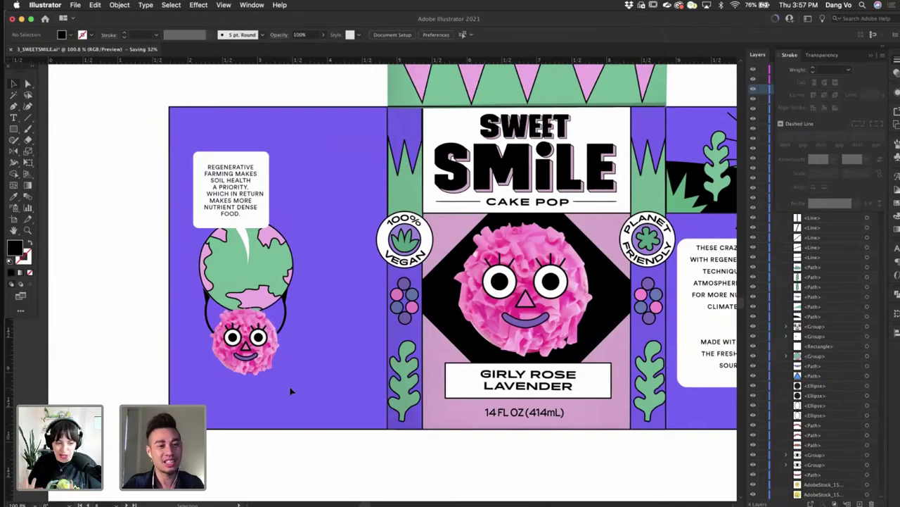
- Move the speech bubble and its regenerative farming text up and slightly left so it sits higher over the globe
scroll(291, 391, "left", 1)
scroll(276, 266, "up", 4)
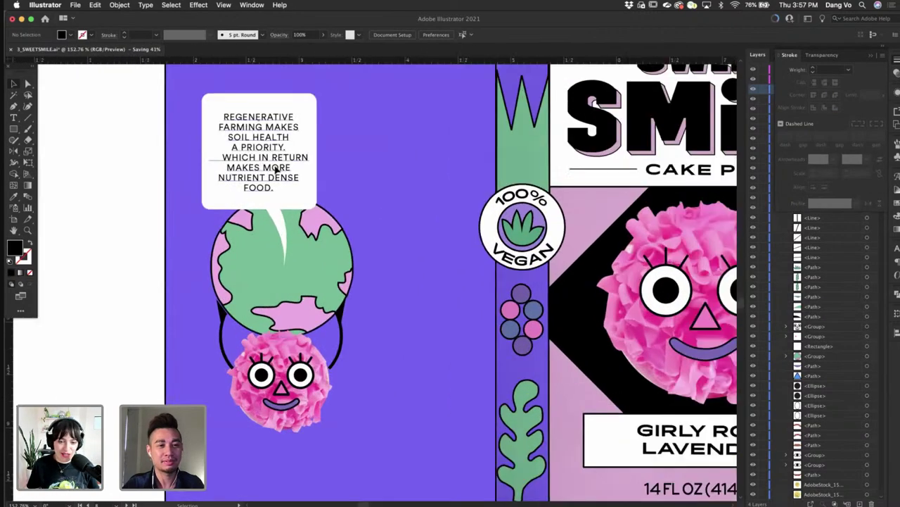
left_click(276, 194)
left_click_drag(272, 204, 261, 179)
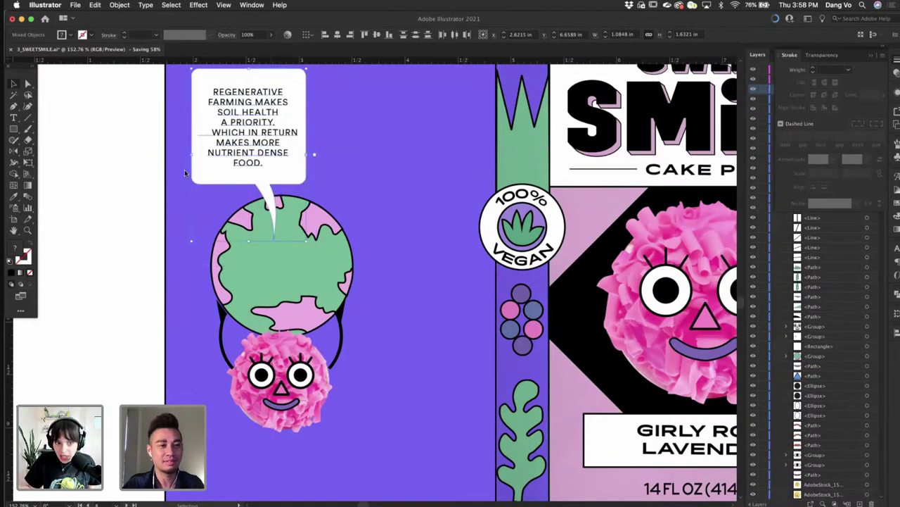
left_click(28, 84)
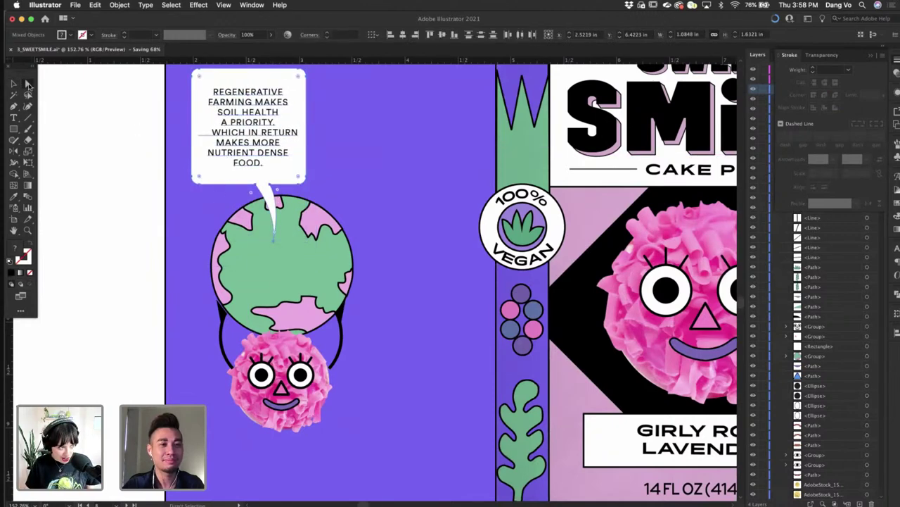
left_click(13, 84)
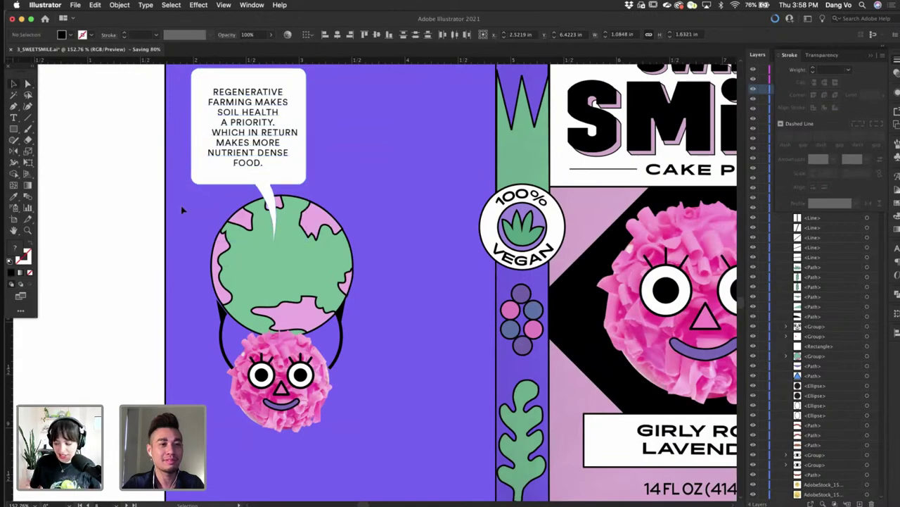
- Reflect the speech bubble shape across the vertical axis about its centre, leaving out the text, so the tail curves the other way
left_click(207, 181)
scroll(225, 192, "down", 4)
scroll(226, 192, "right", 3)
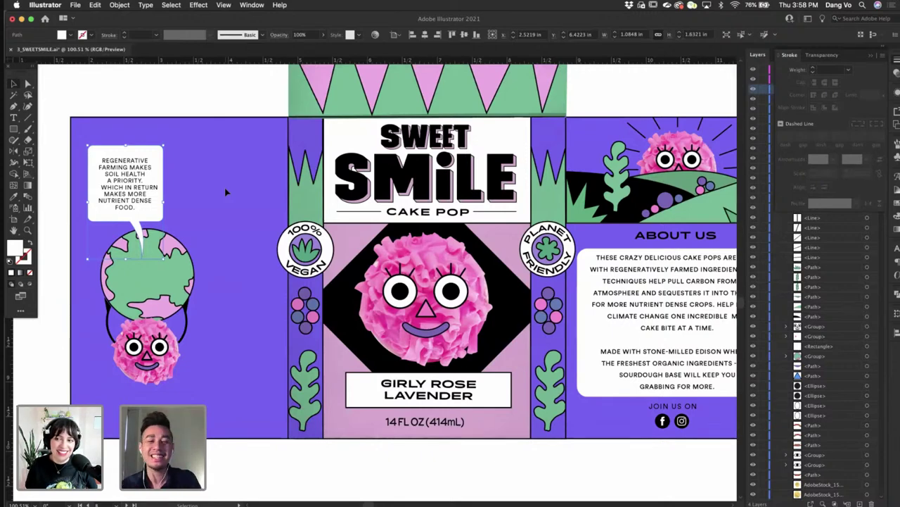
scroll(226, 192, "left", 4)
scroll(284, 216, "up", 4)
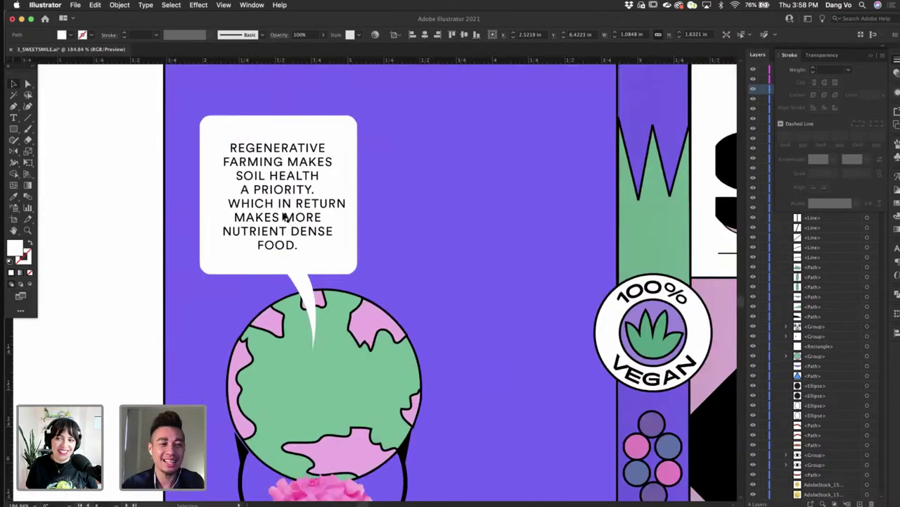
left_click(14, 152)
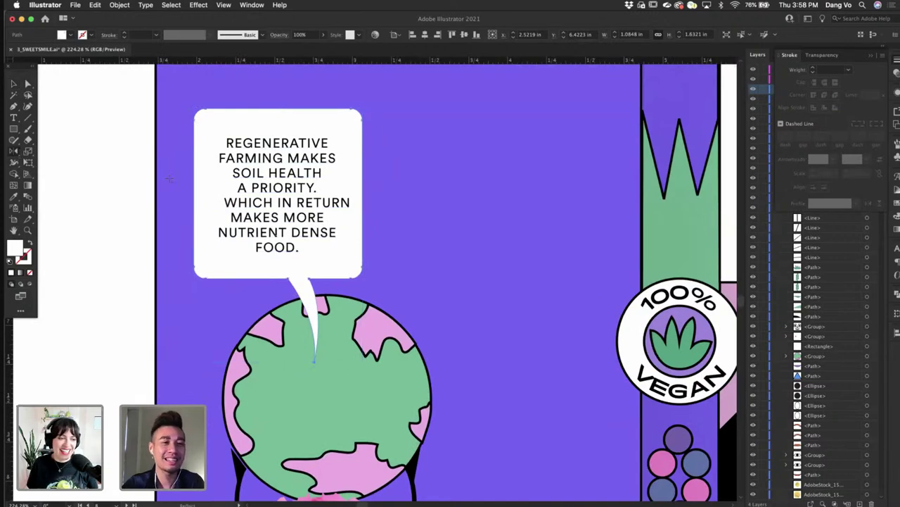
left_click(278, 111, "alt")
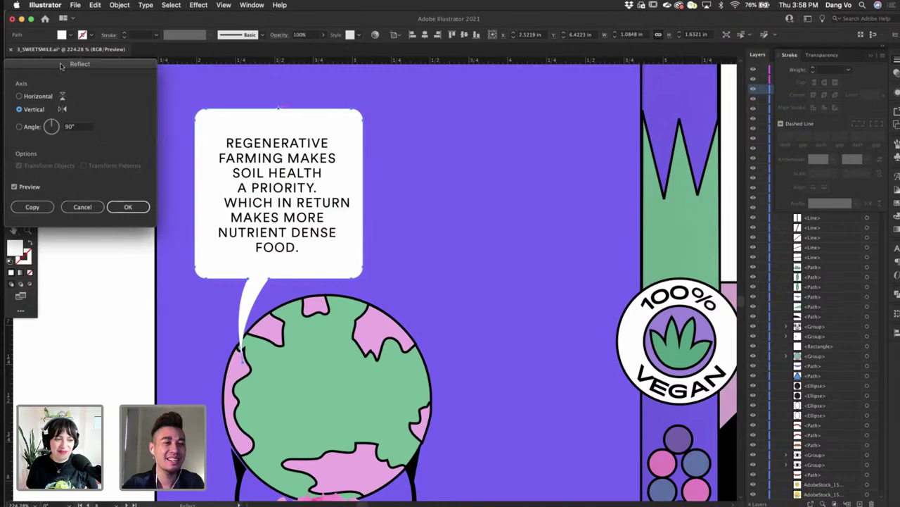
left_click_drag(61, 66, 165, 38)
left_click(233, 180)
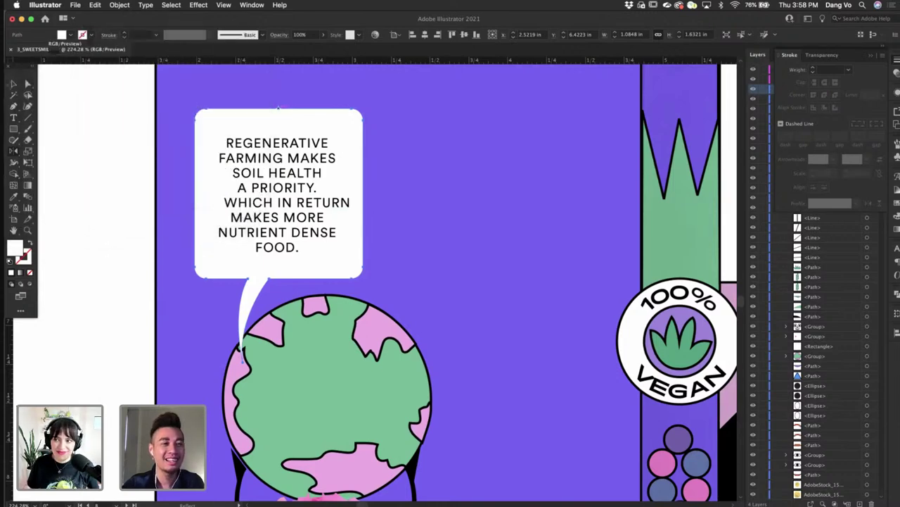
- Shorten the speech bubble's tail by moving its tip up to just outside the globe's upper left edge
key("a")
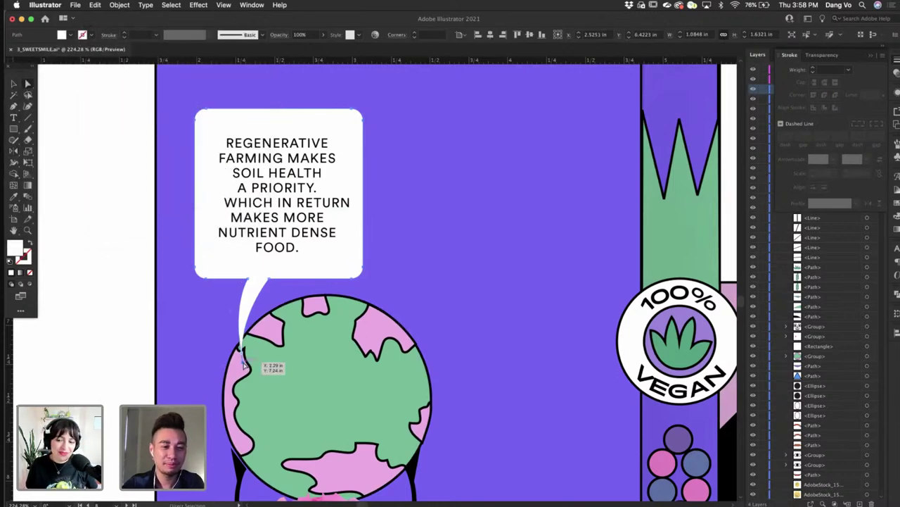
left_click_drag(244, 364, 243, 323)
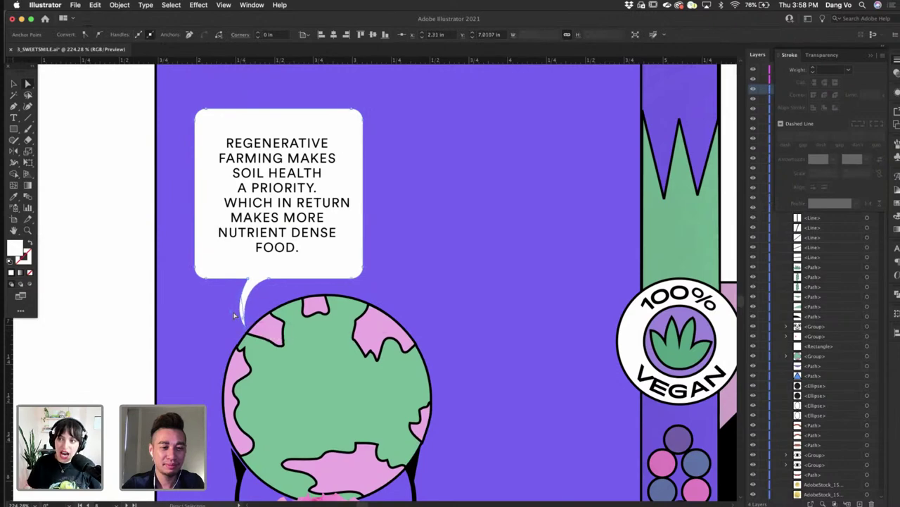
- Copy the winking face group from the Triple Trouble Chocolate pack in the row of four flavour packs
left_click(117, 331)
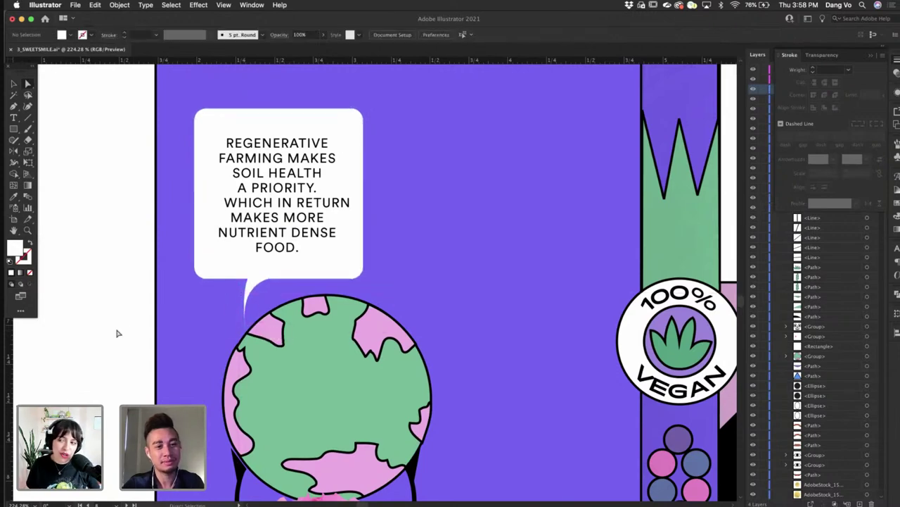
scroll(118, 333, "down", 5)
scroll(119, 333, "left", 2)
left_click(14, 84)
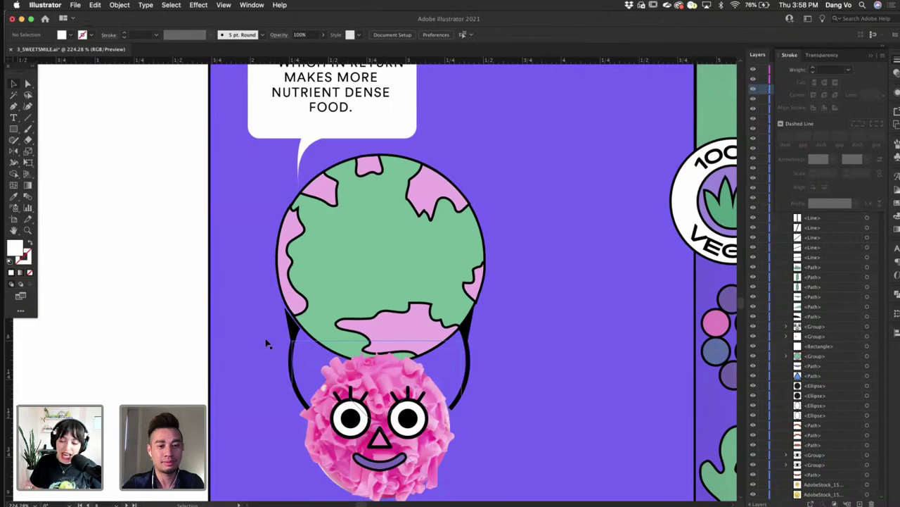
scroll(267, 342, "down", 5)
scroll(265, 343, "down", 3)
scroll(316, 388, "up", 8)
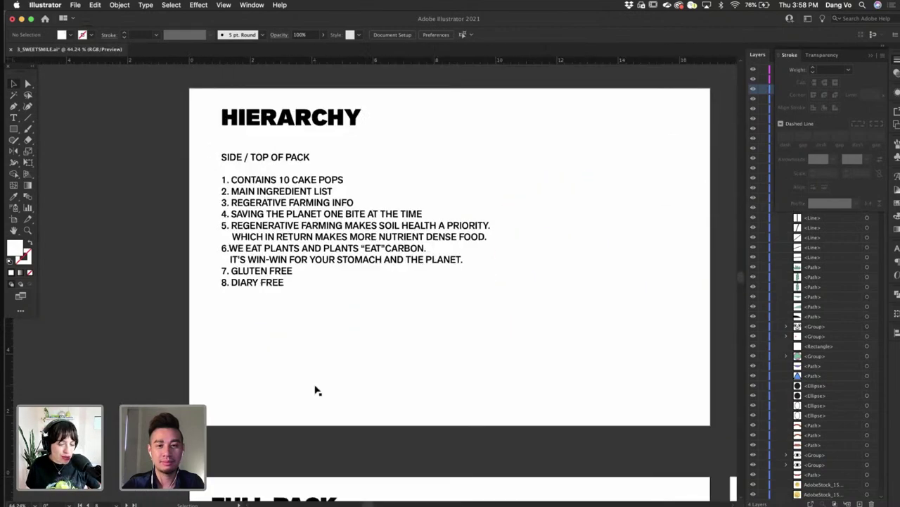
scroll(316, 387, "down", 4)
scroll(315, 385, "up", 10)
scroll(314, 385, "right", 5)
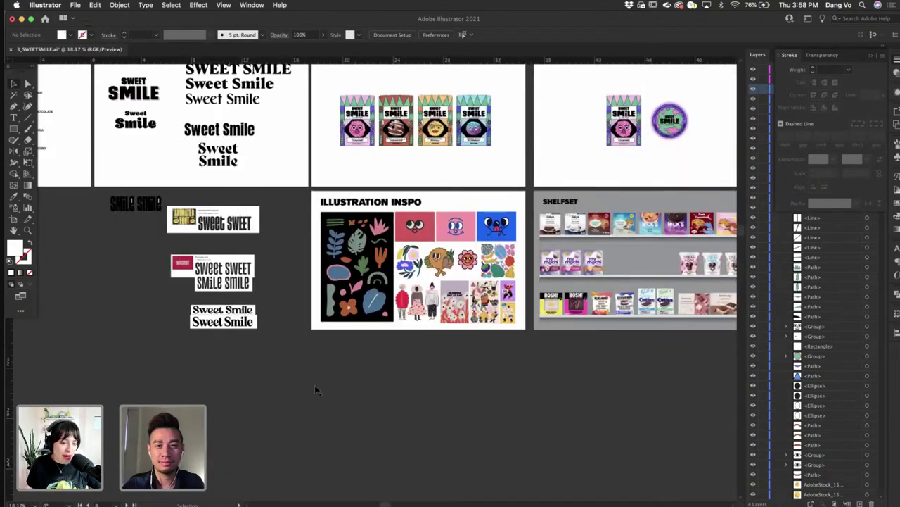
scroll(361, 180, "up", 5)
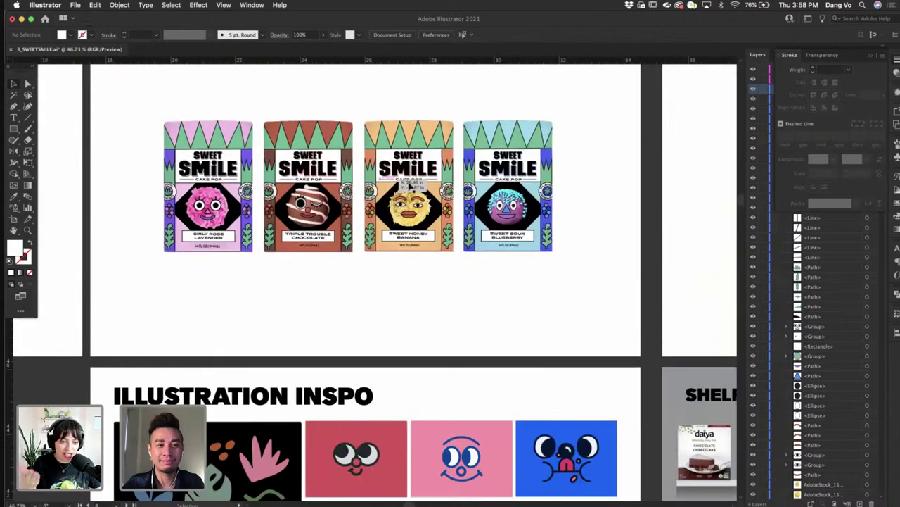
scroll(345, 197, "up", 2)
scroll(345, 187, "up", 1)
left_click(347, 186)
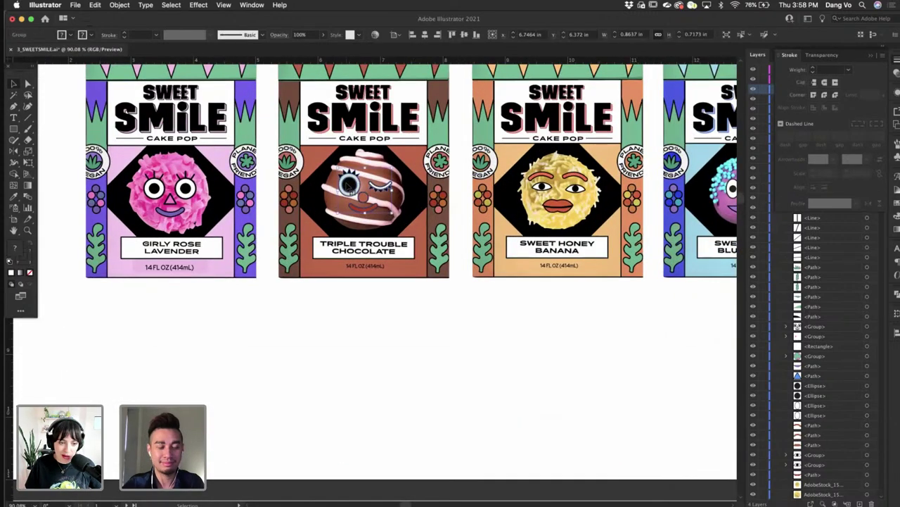
- Paste the winking face onto the globe on the purple side panel, then position and scale it to fit the globe's middle
scroll(346, 187, "down", 5)
scroll(347, 186, "down", 6)
scroll(346, 187, "left", 3)
scroll(347, 186, "down", 10)
scroll(347, 186, "left", 2)
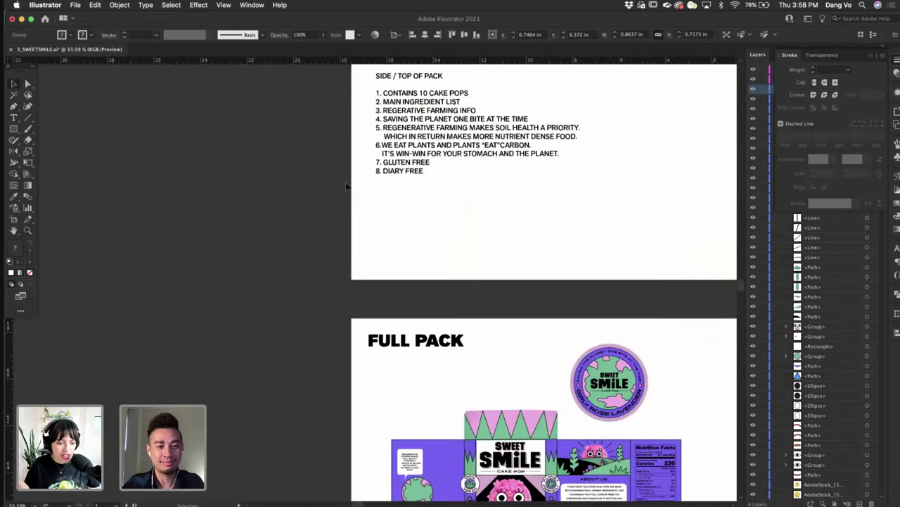
scroll(419, 284, "up", 6)
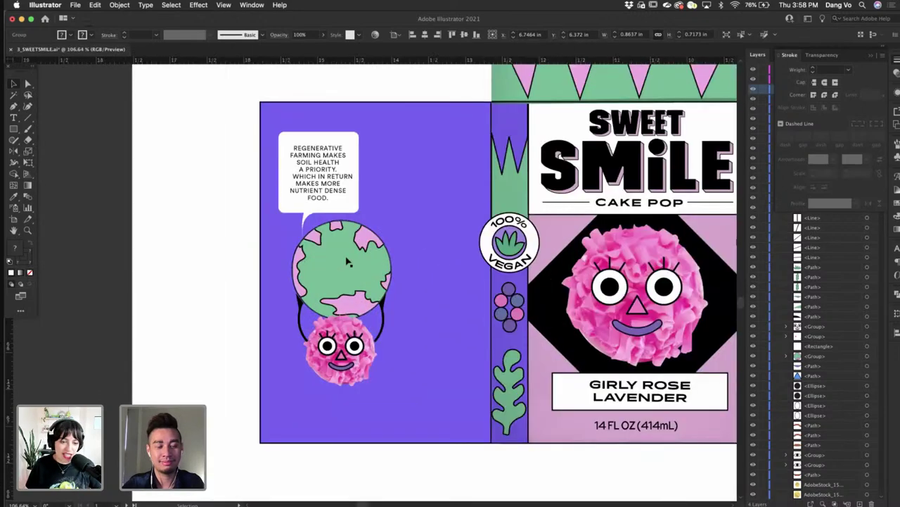
scroll(349, 261, "up", 5)
key("super+v")
left_click_drag(412, 273, 378, 273)
left_click_drag(426, 213, 414, 224)
left_click(62, 345)
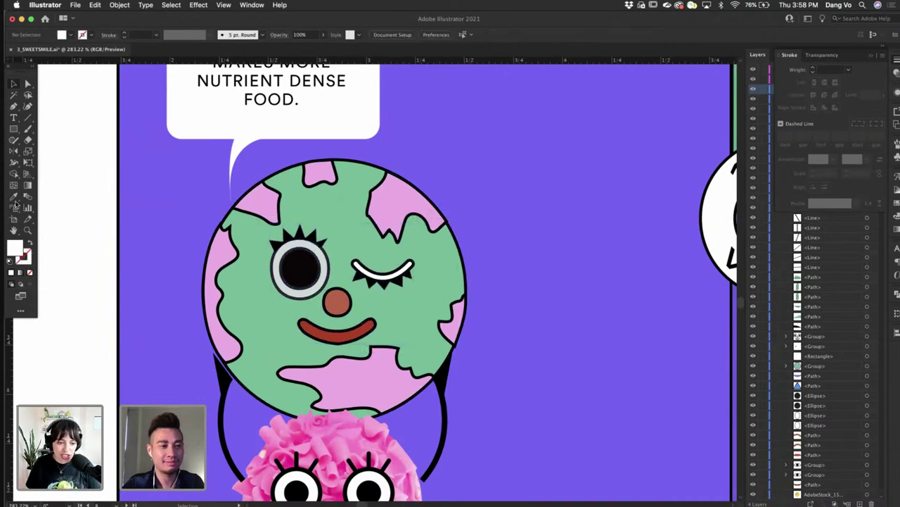
- Sample the white fill and black outline of the globe's winking eye and apply them to the open eye's grey ring
left_click(16, 202)
scroll(357, 299, "up", 3)
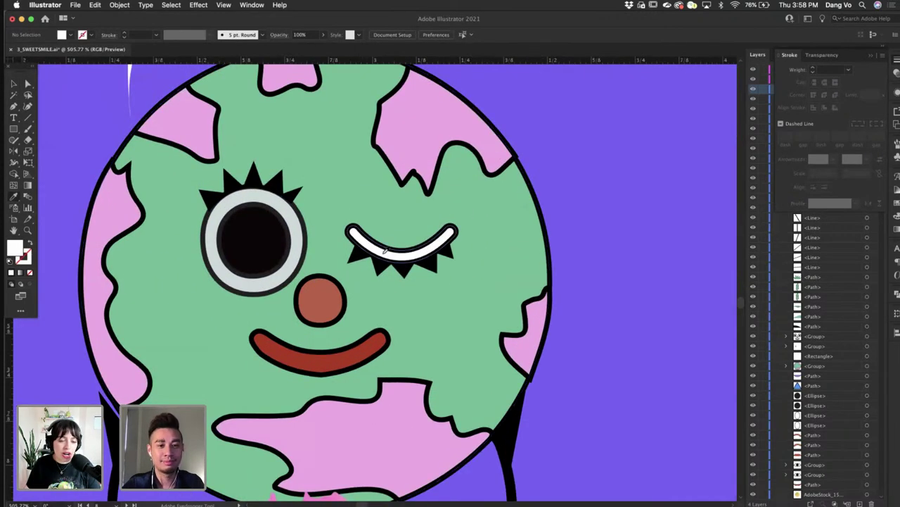
left_click(386, 250)
left_click(302, 230, "alt")
scroll(345, 253, "down", 5)
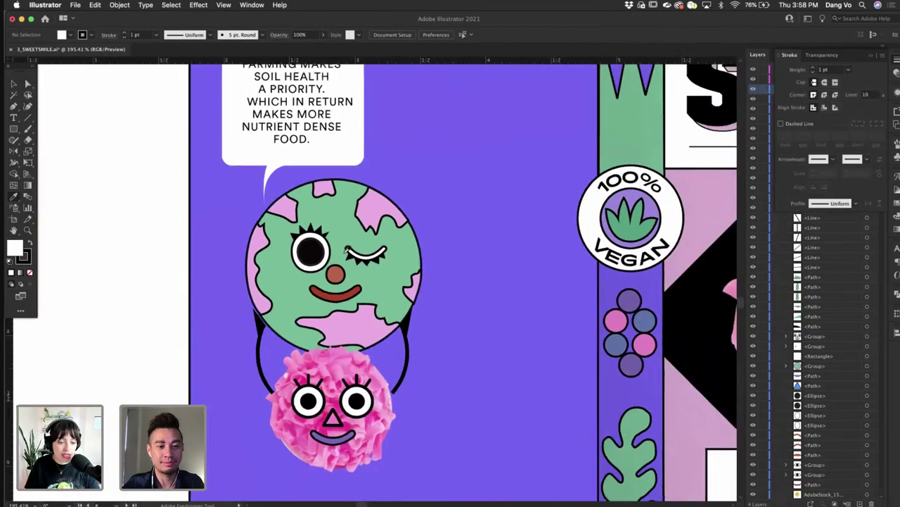
- Sample the pink nose of the front panel's cake pop and apply its appearance to the globe's round nose
scroll(347, 249, "down", 3)
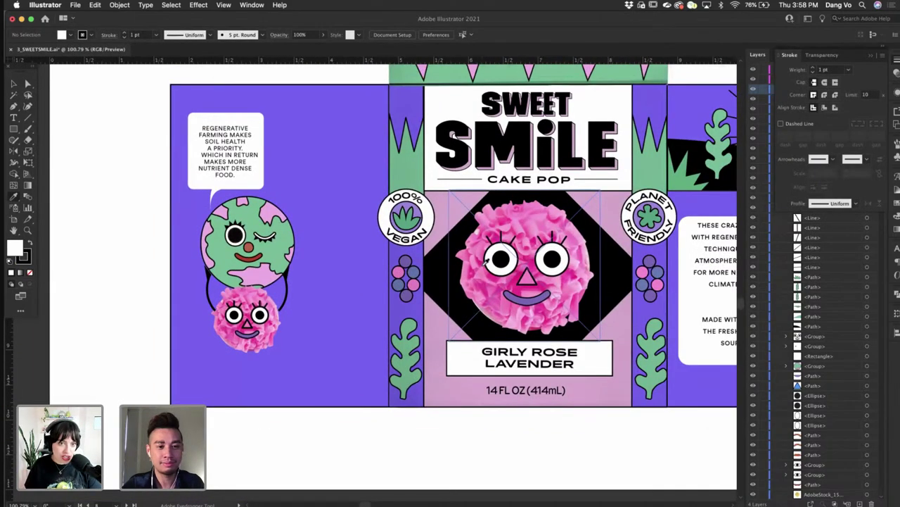
left_click(528, 278)
scroll(197, 262, "up", 3)
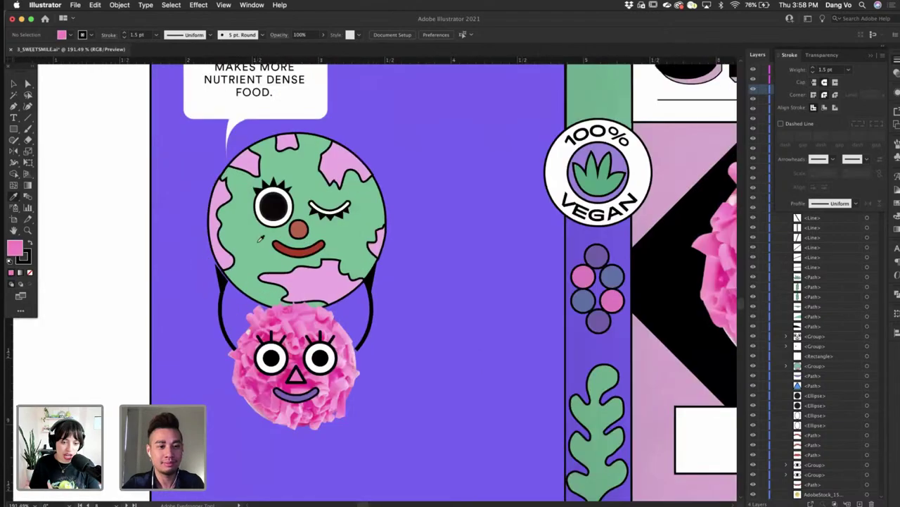
left_click(299, 228, "alt")
scroll(363, 226, "down", 2)
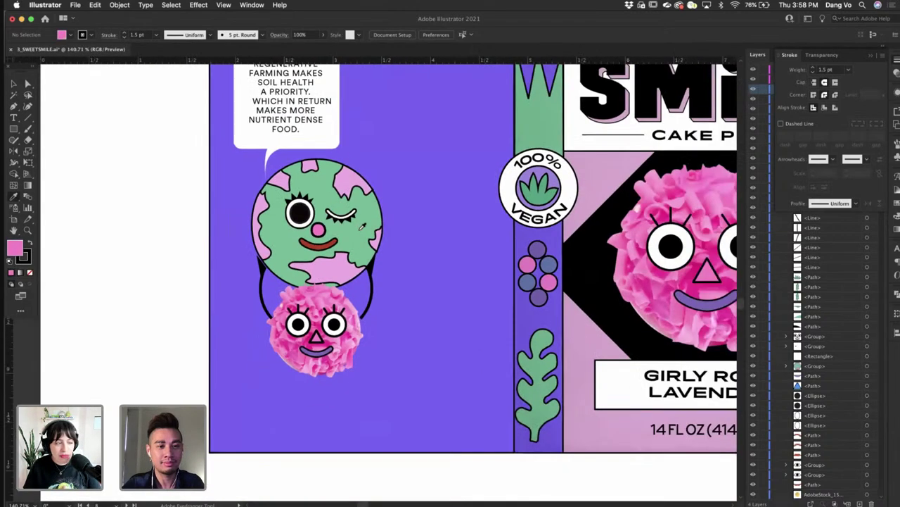
- Sample the purple of the 100% Vegan badge's inner circle and apply it to the globe's mouth
scroll(361, 229, "right", 1)
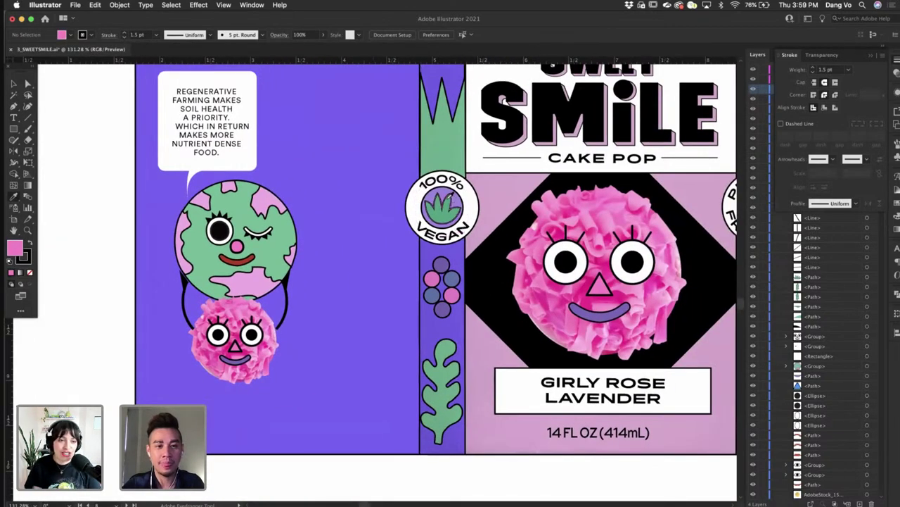
left_click(447, 188)
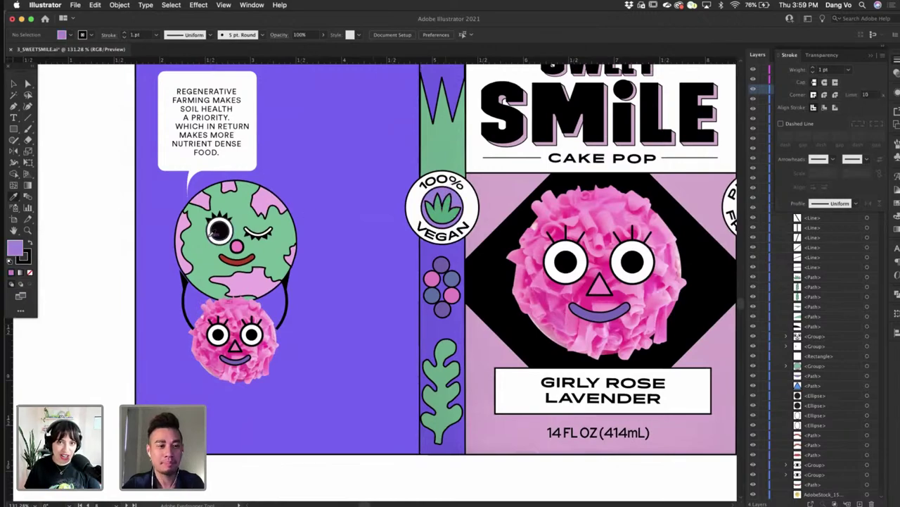
scroll(212, 236, "up", 3)
left_click(280, 280, "alt")
scroll(380, 285, "down", 2)
scroll(379, 280, "down", 2)
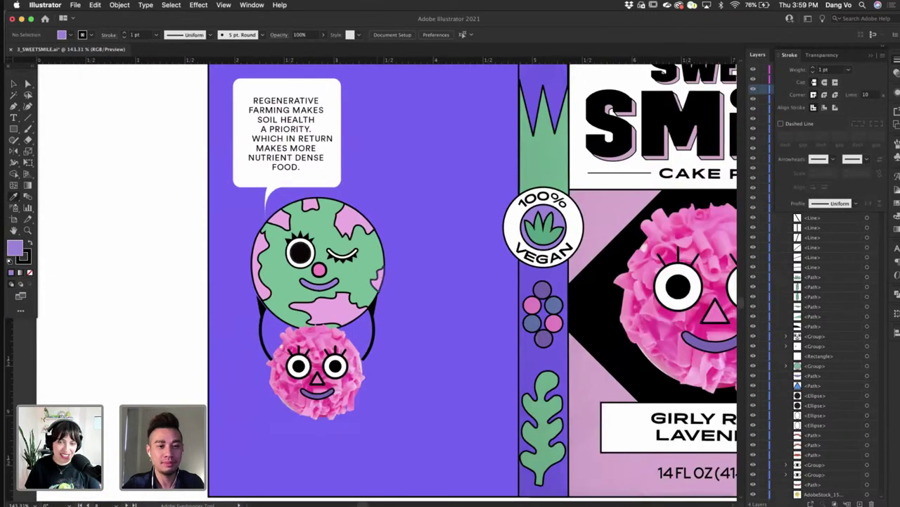
left_click(14, 83)
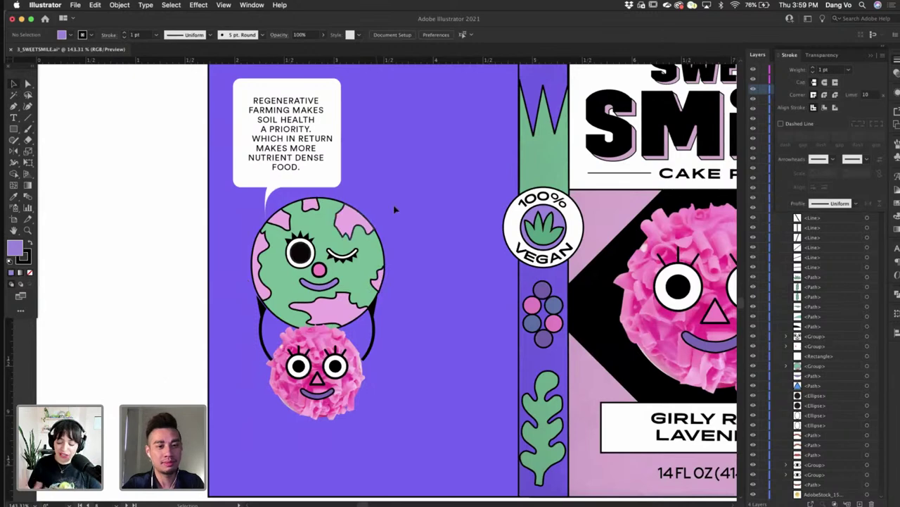
- Draw a straight vertical leg about 0.52 in long with the Pen tool, starting under the cake pop's lower left edge
left_click(13, 106)
scroll(313, 427, "down", 1)
scroll(313, 427, "down", 3)
scroll(312, 392, "up", 2)
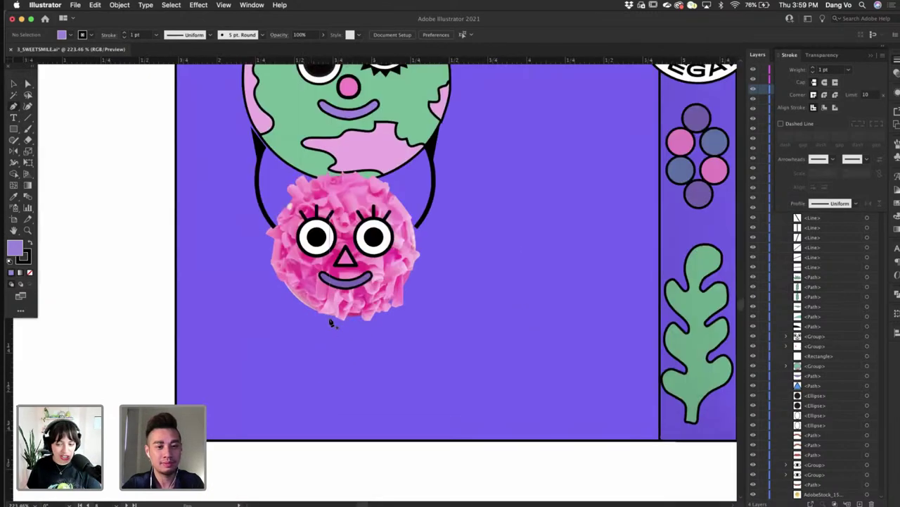
left_click(328, 402)
- Draw a pointed foot shape about 0.26 in wide and 0.18 in high at the leg's lower end, with the toe facing left
left_click_drag(328, 401, 292, 414)
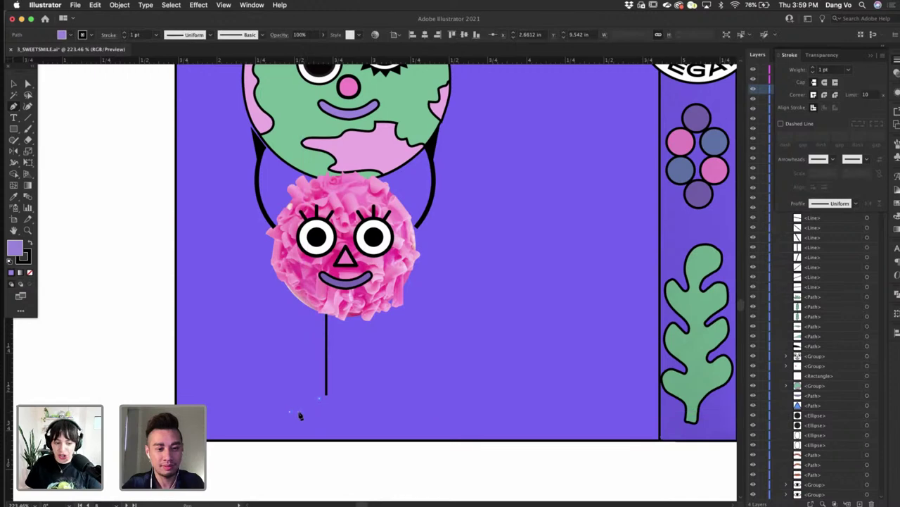
left_click(288, 412)
left_click(328, 412)
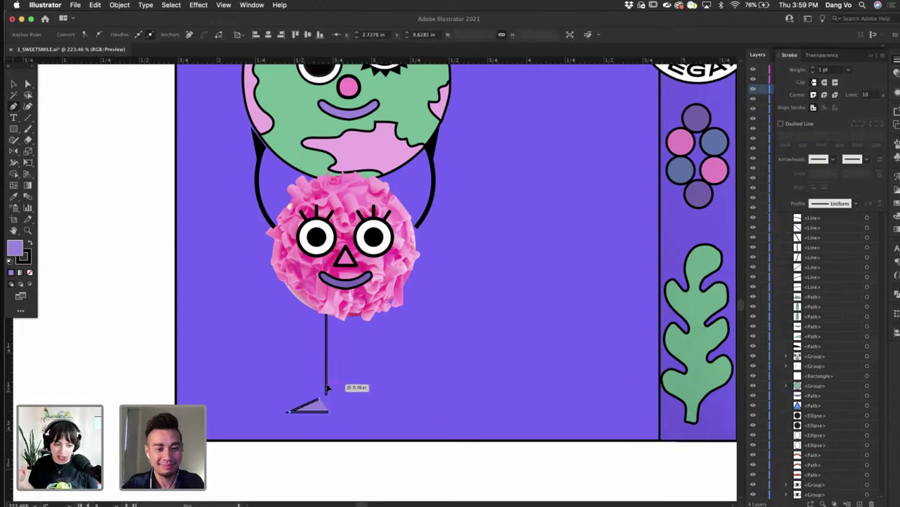
left_click(328, 386)
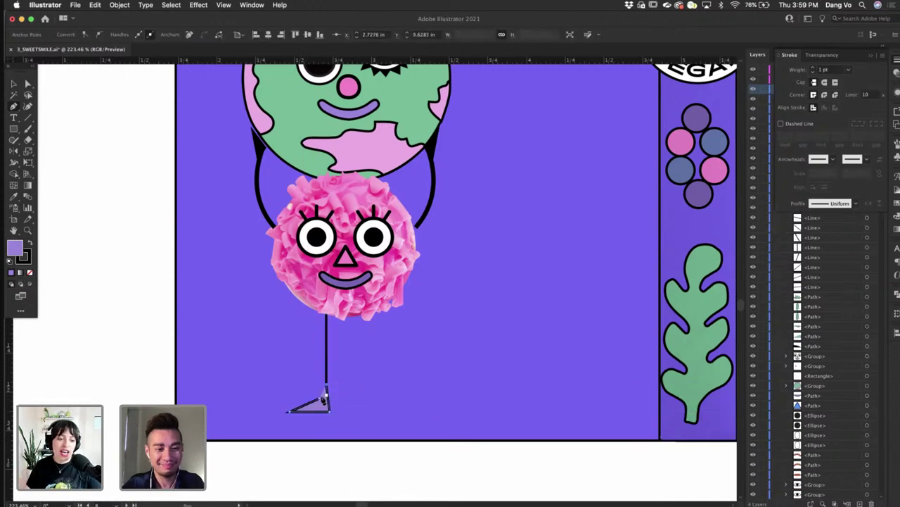
- Swap the foot's fill and stroke so it is filled black, and remove its purple outline
left_click(30, 242)
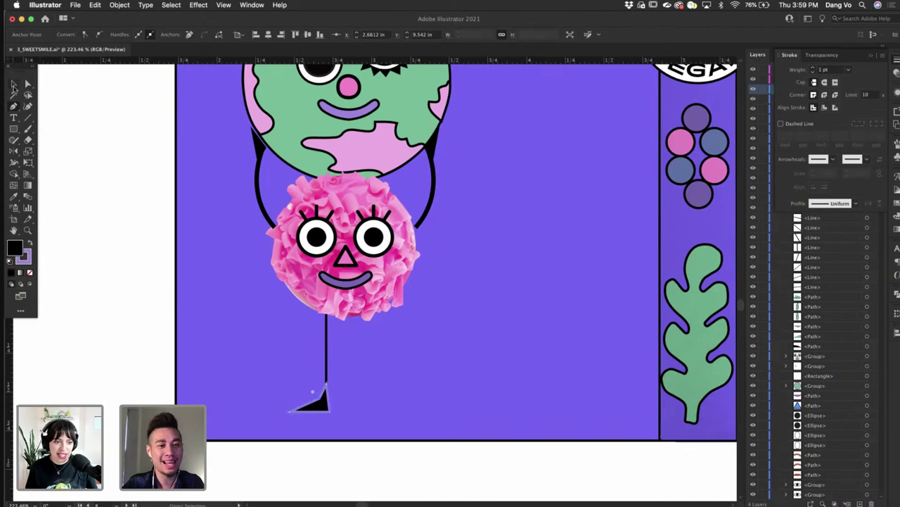
left_click(13, 85)
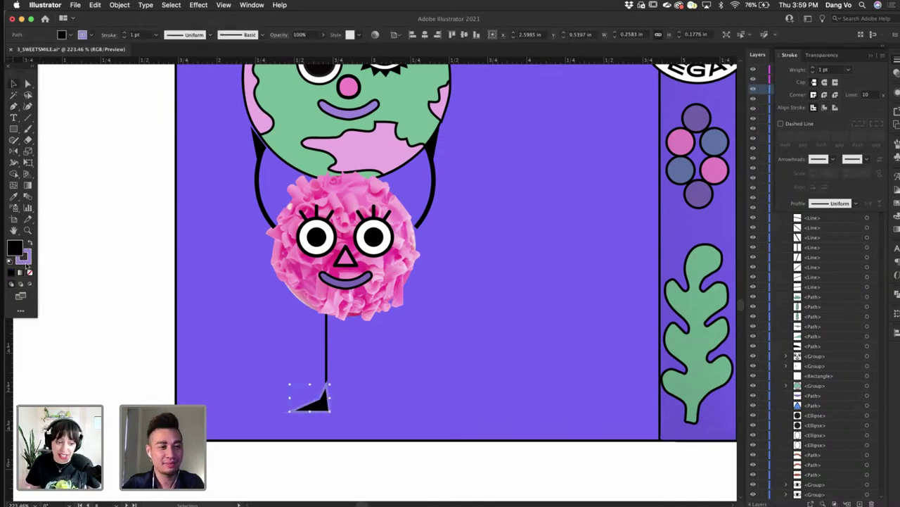
left_click(29, 272)
left_click(119, 351)
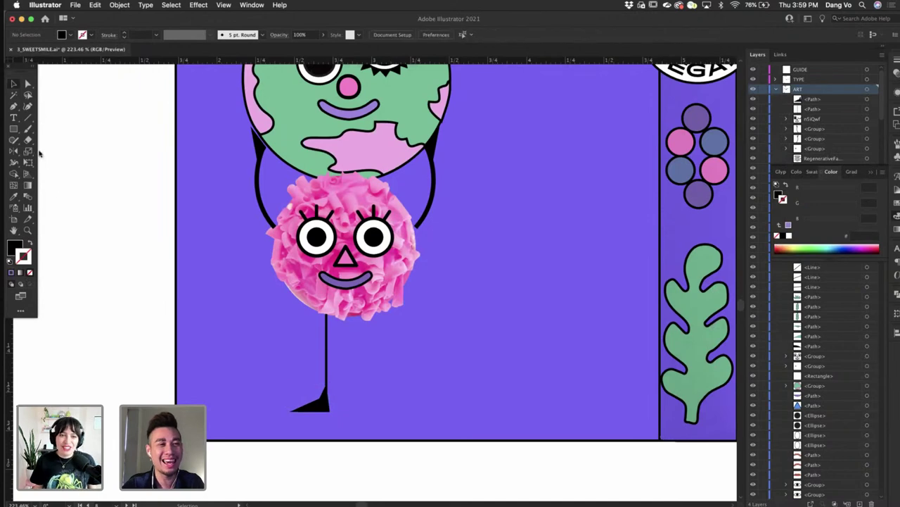
- Set the leg's stroke weight to 2 pt and move the foot up slightly to overlap the leg's end
left_click(326, 341)
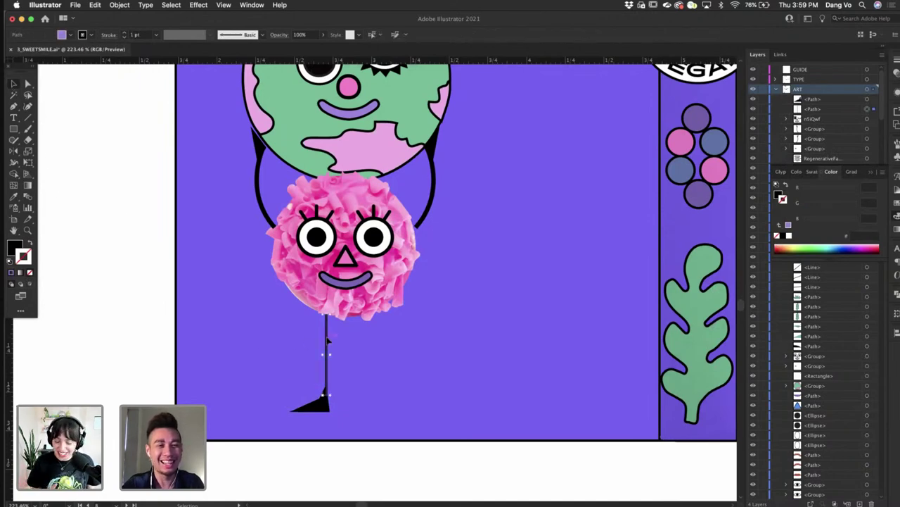
left_click(143, 35)
type("2")
key("Return")
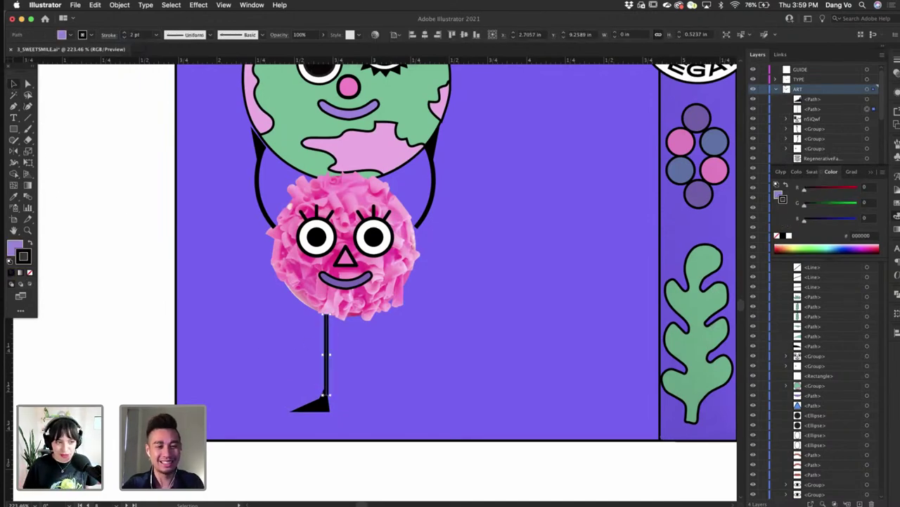
left_click(272, 406)
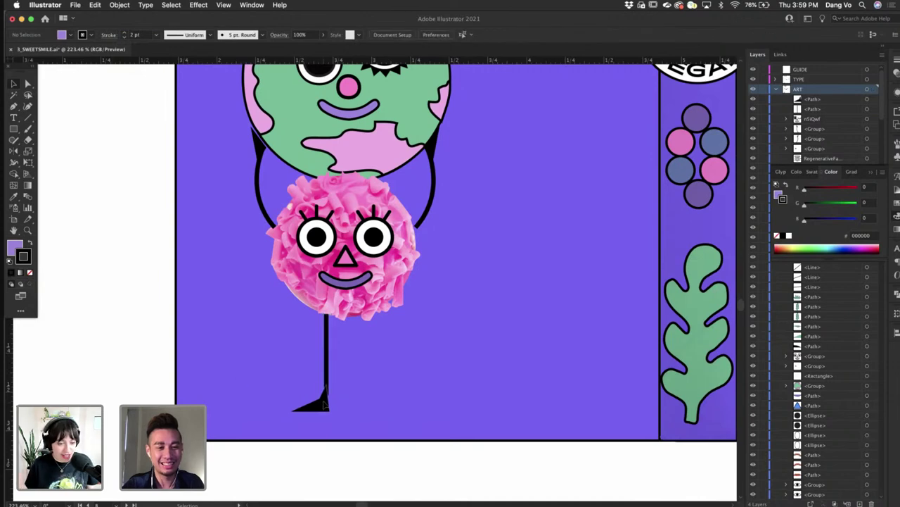
left_click_drag(324, 402, 323, 396)
left_click(133, 346)
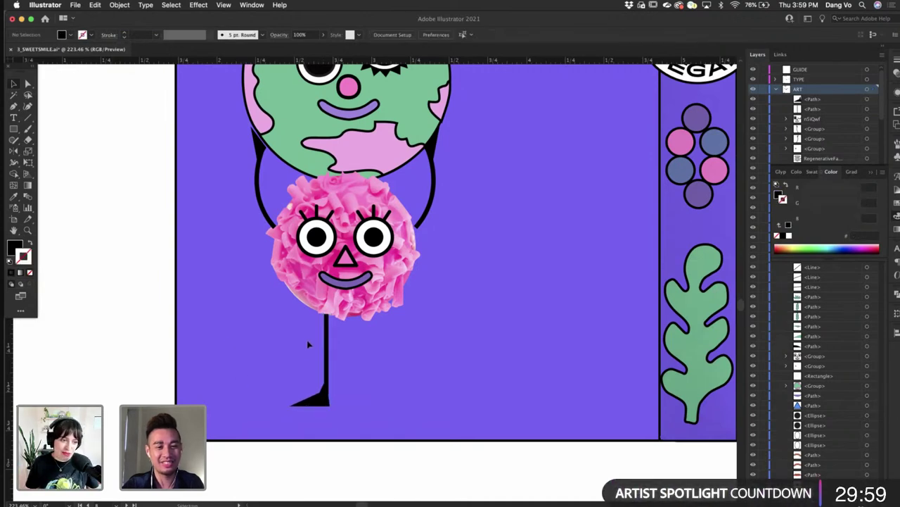
- Group the leg with its foot and reflect a copy across a vertical axis under the cake pop as the second leg
left_click(320, 403)
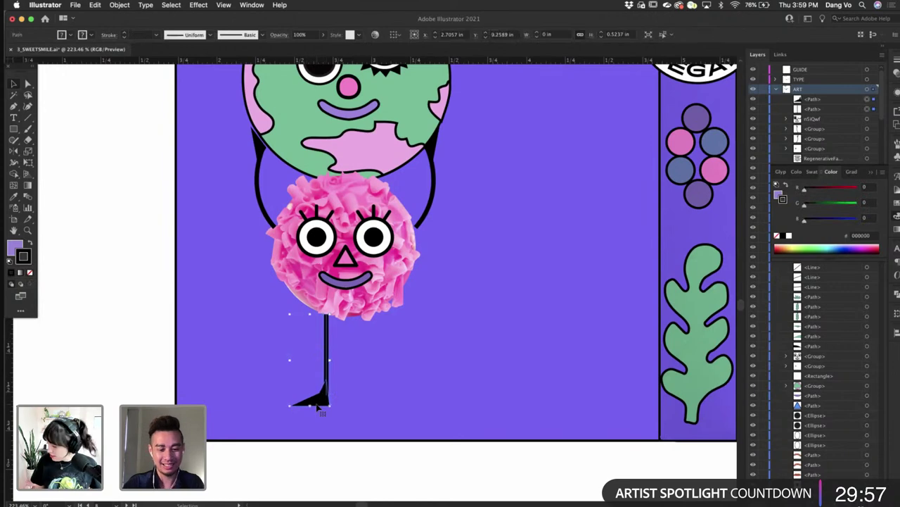
key("super+g")
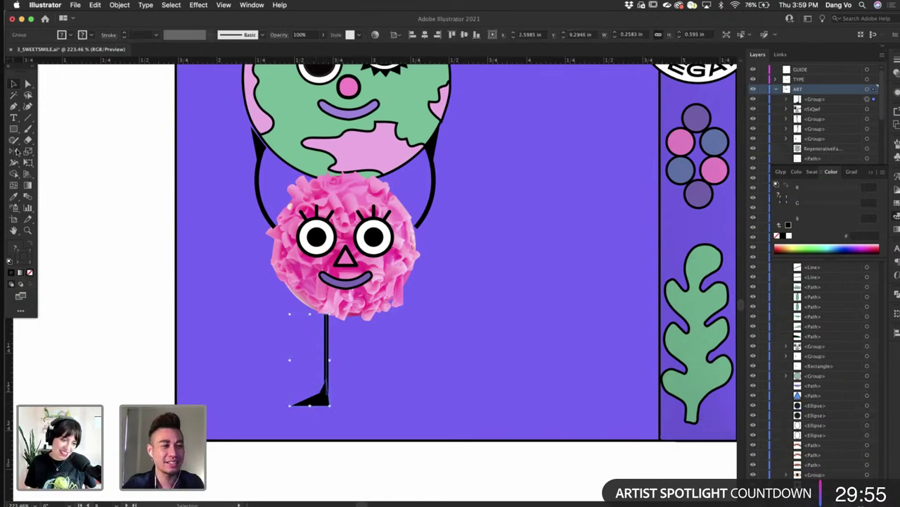
left_click(17, 151)
left_click(355, 335, "alt")
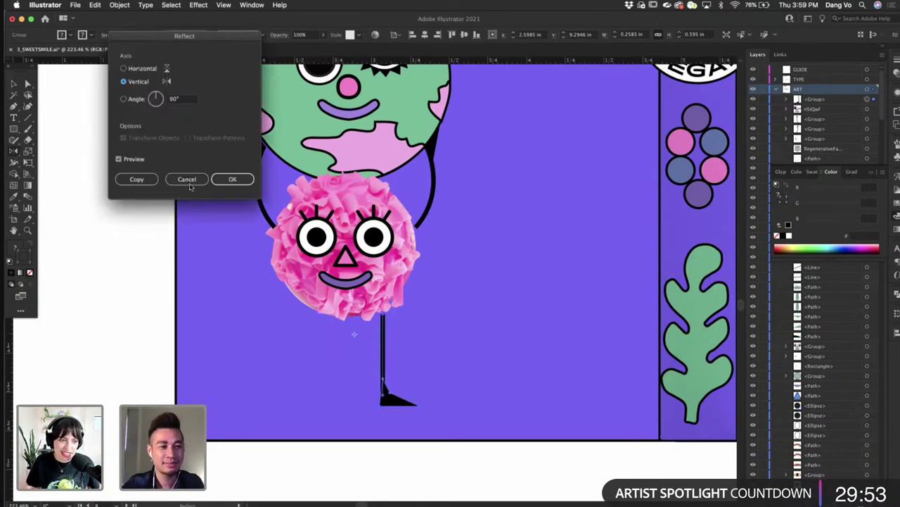
left_click_drag(229, 37, 360, 26)
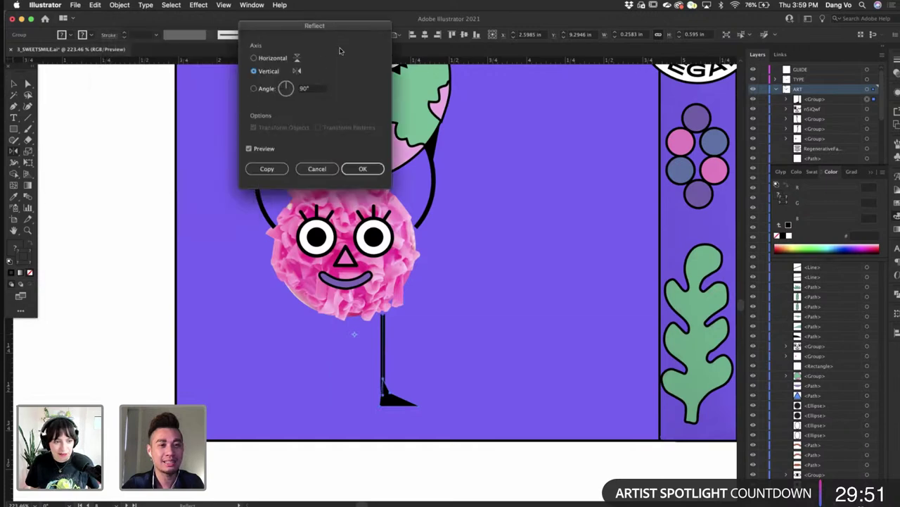
left_click(267, 169)
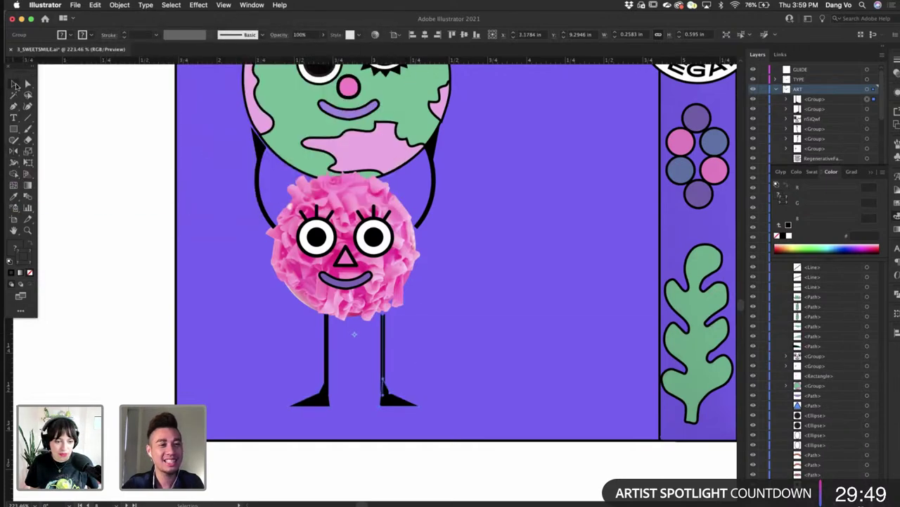
left_click(14, 83)
left_click(165, 390)
- Select both leg groups beneath the cake pop character
scroll(164, 390, "down", 5)
scroll(265, 384, "left", 3)
scroll(287, 385, "up", 3)
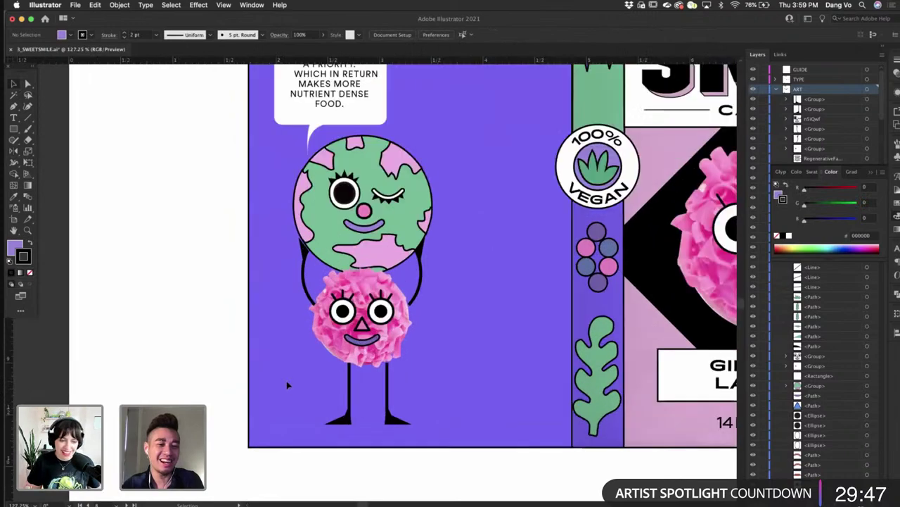
scroll(287, 384, "up", 3)
left_click(365, 426)
left_click(425, 429, "shift")
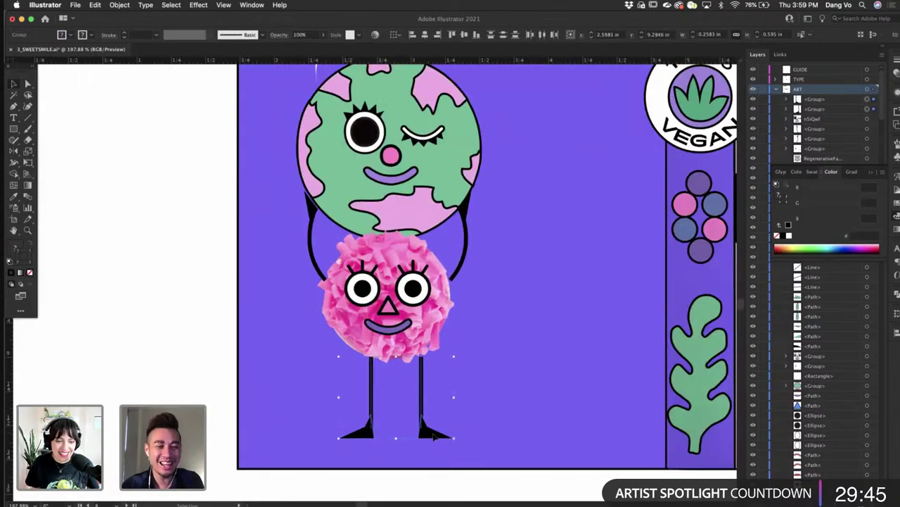
- Shift the pink cake pop character's legs slightly to line them up beneath its body
left_click_drag(434, 436, 426, 433)
scroll(326, 418, "down", 3)
left_click(235, 375)
scroll(234, 376, "down", 2)
scroll(234, 375, "up", 1)
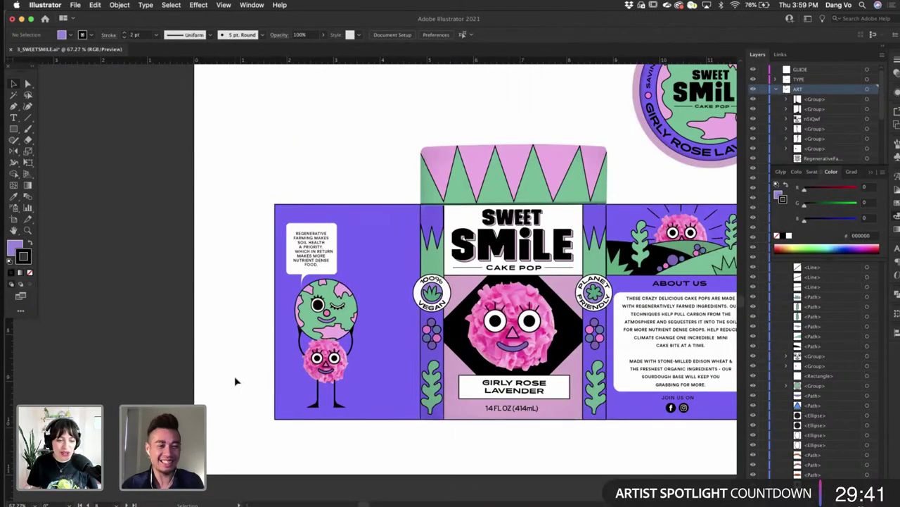
- Move the globe and cake pop figure, without the speech bubble, slightly down and left so the globe lines up with the bubble's left edge
scroll(314, 380, "up", 2)
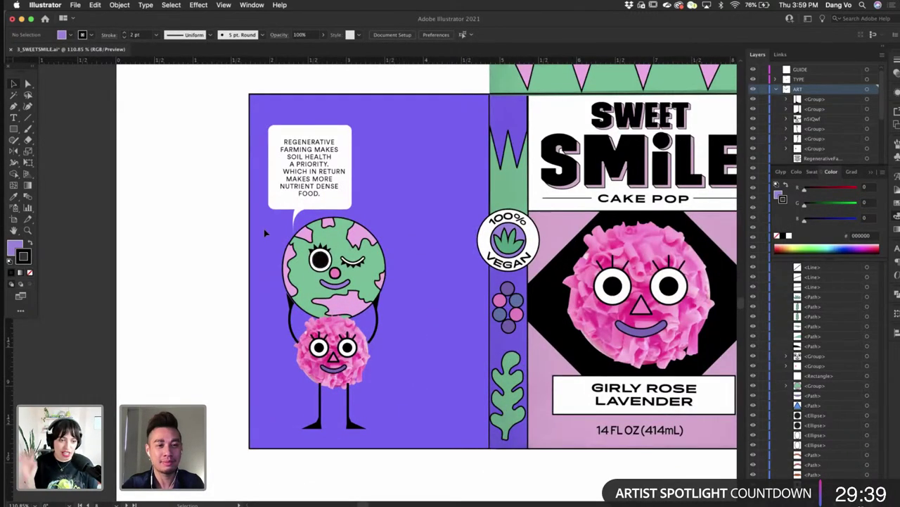
left_click_drag(392, 437, 384, 415)
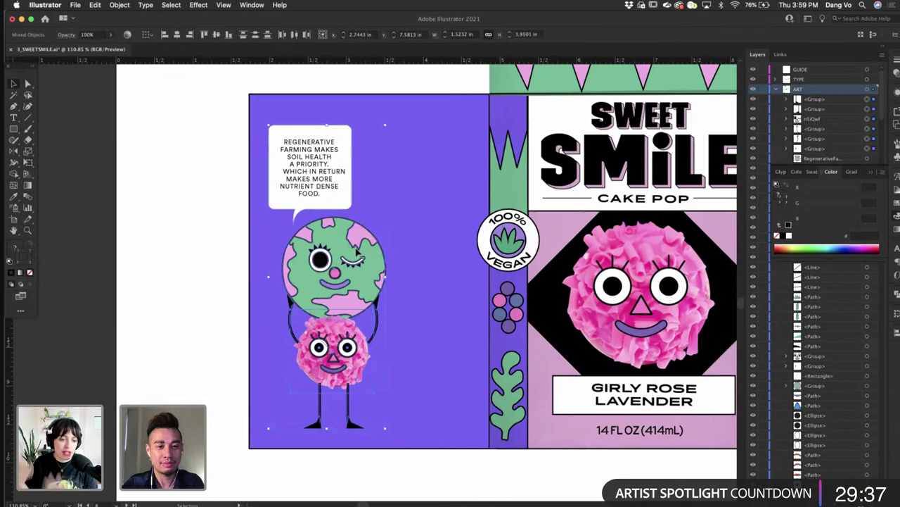
left_click(336, 208, "shift")
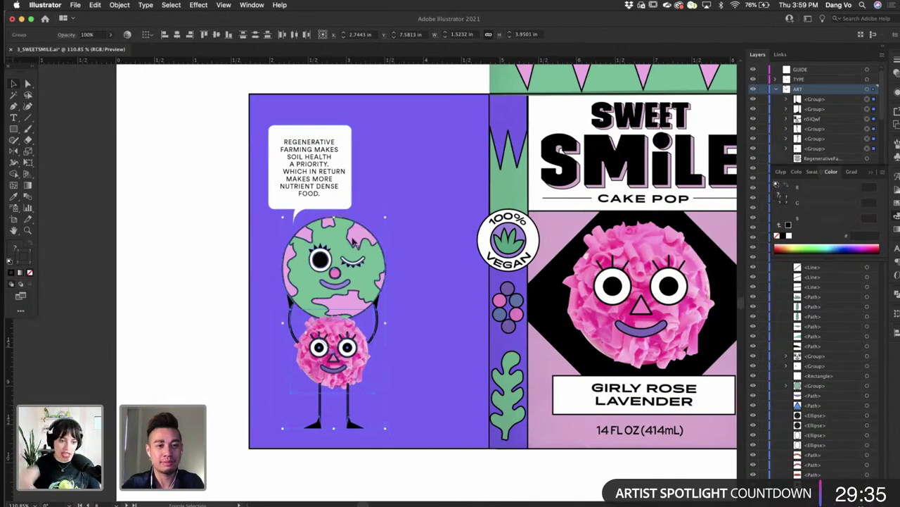
left_click_drag(355, 262, 344, 273)
left_click(181, 298)
- Examine the speech bubble and character illustration up close and within the full pack layout
scroll(329, 194, "up", 1)
scroll(329, 194, "up", 2)
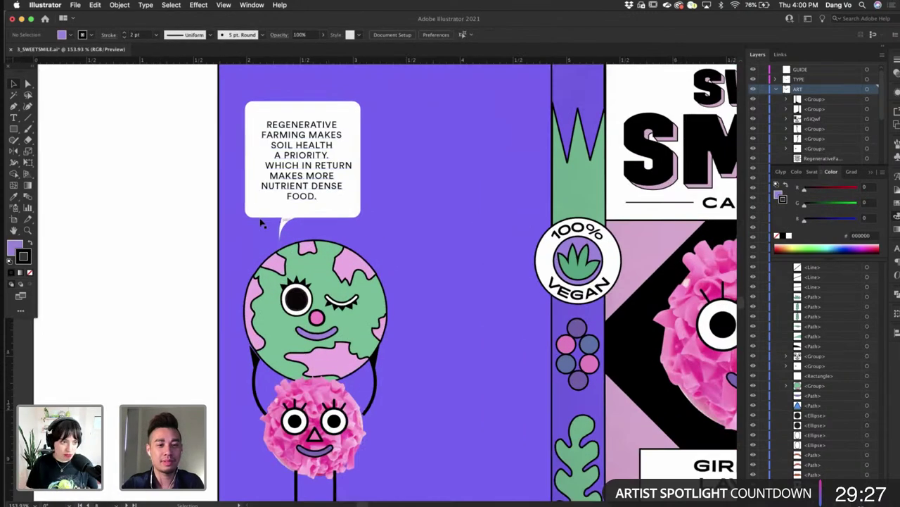
scroll(223, 261, "down", 3)
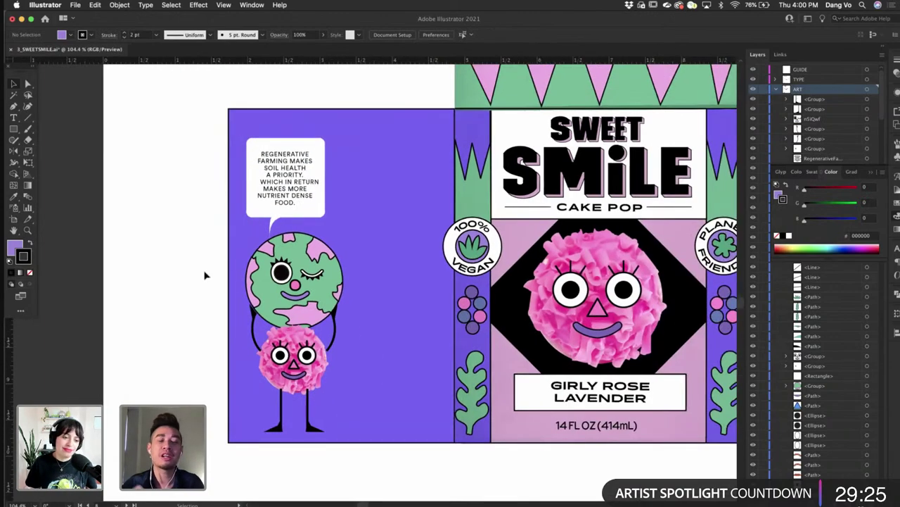
scroll(204, 275, "down", 5)
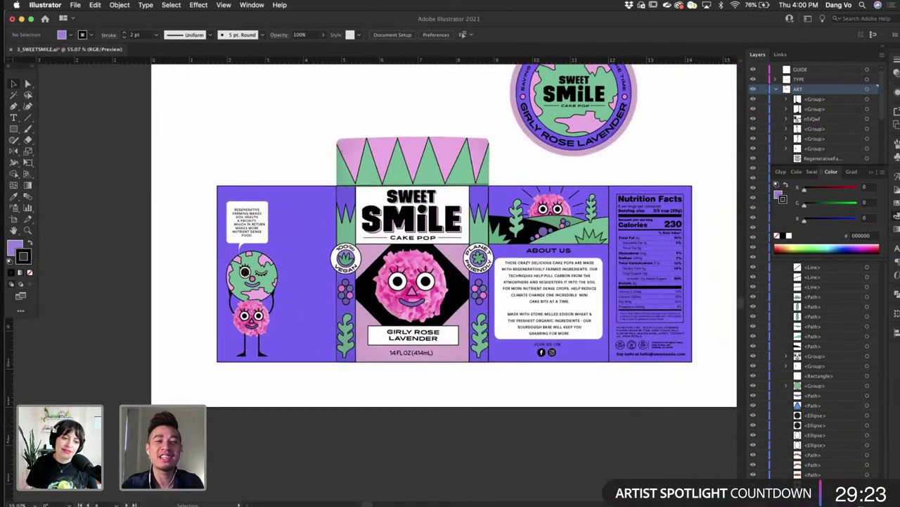
scroll(245, 272, "up", 3)
scroll(245, 272, "down", 3)
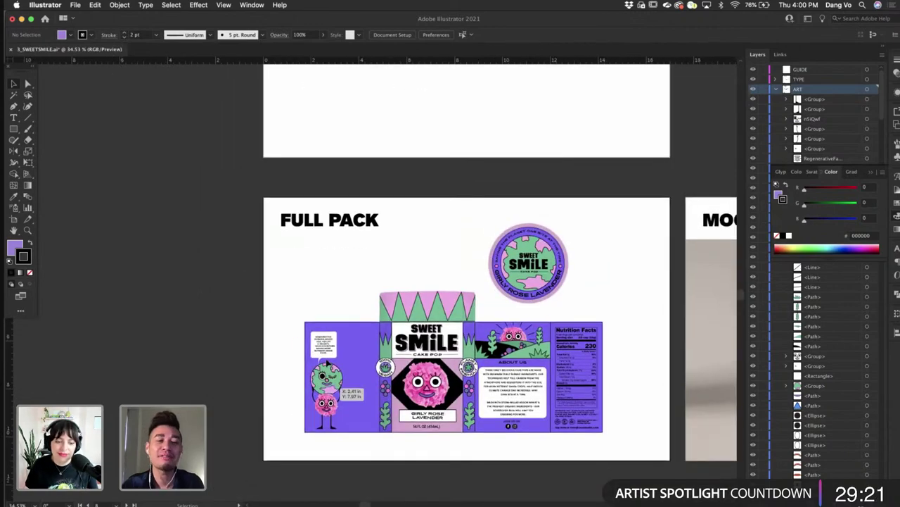
scroll(375, 346, "up", 4)
scroll(374, 346, "up", 2)
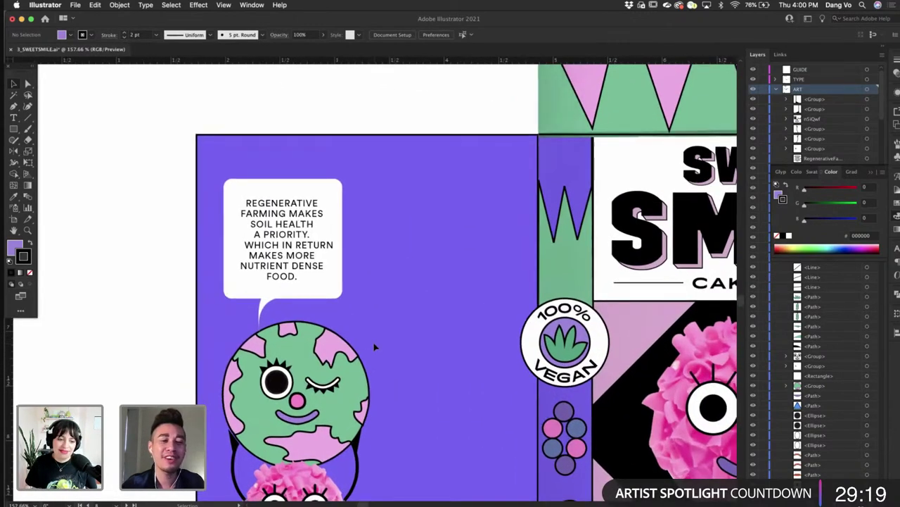
scroll(205, 287, "up", 2)
scroll(206, 289, "down", 1)
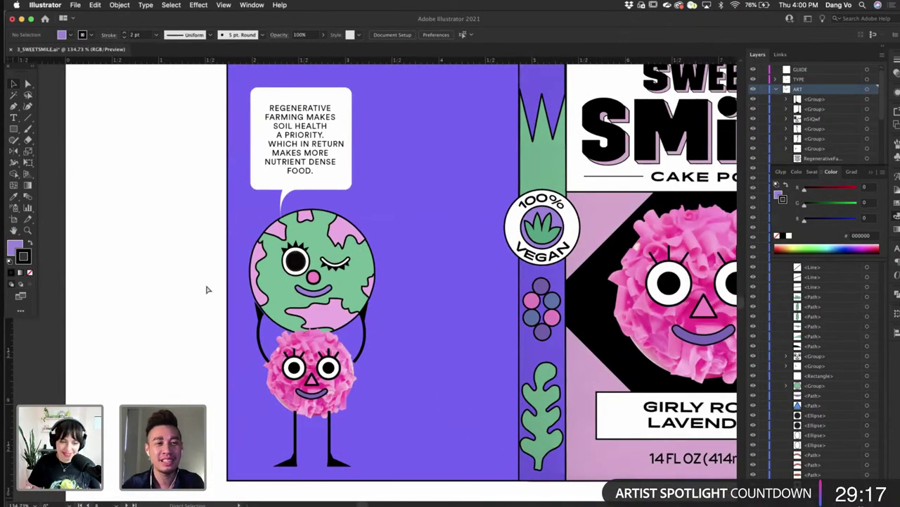
- Save the document and draw a tall rectangle about 1.05 by 3.53 in in the empty space beside the characters
key("super+s")
scroll(208, 286, "up", 3)
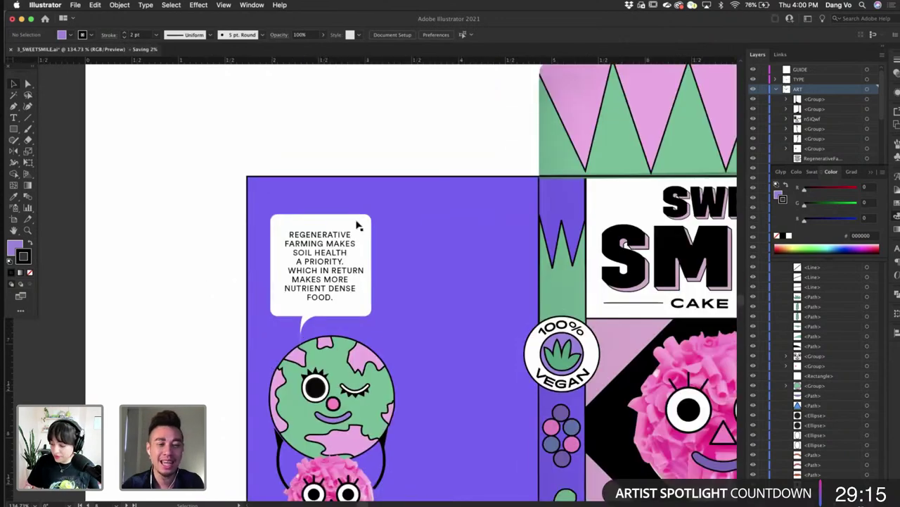
scroll(98, 270, "right", 2)
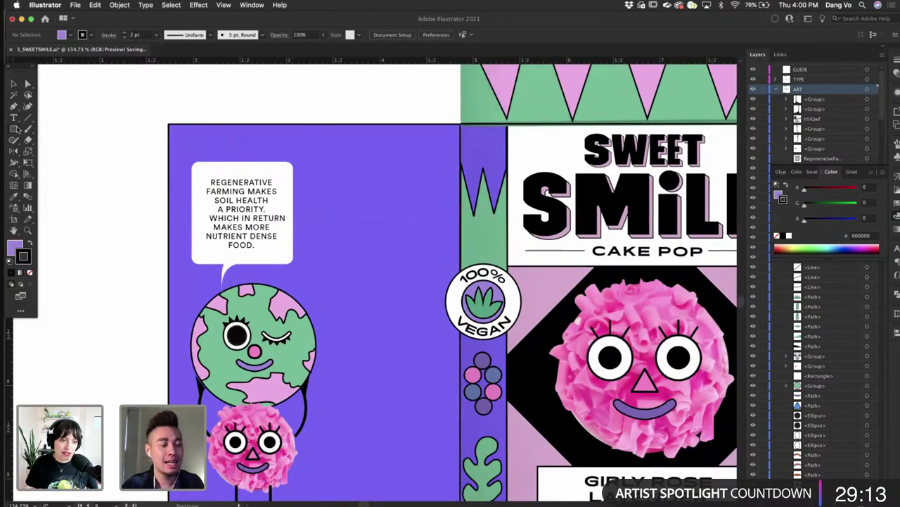
scroll(346, 102, "down", 2)
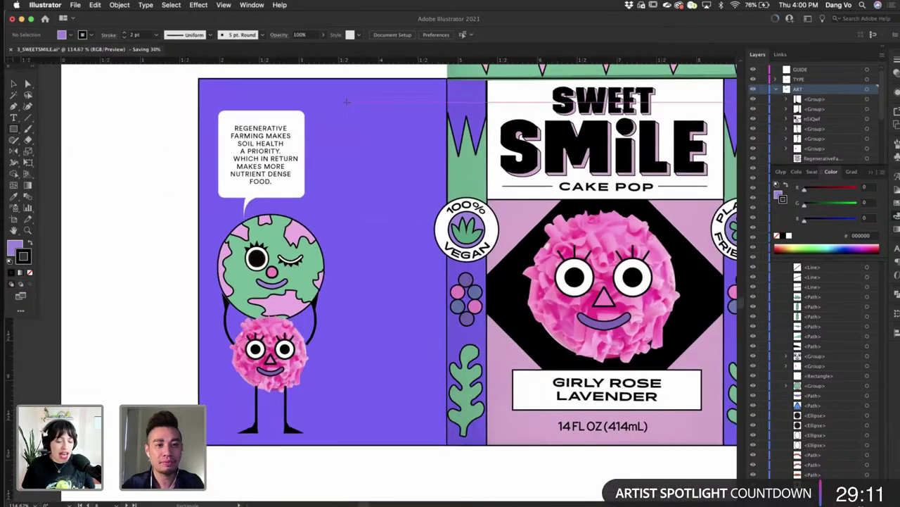
left_click_drag(346, 102, 424, 379)
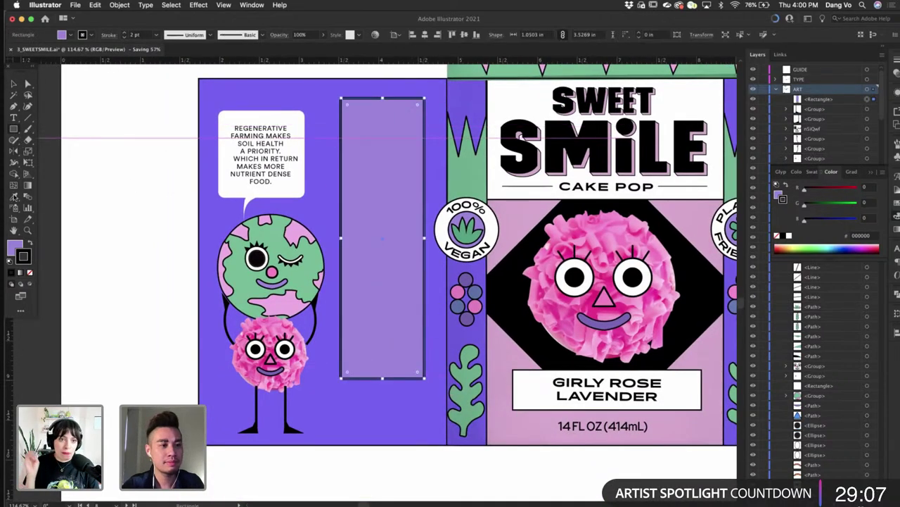
- Fill the tall rectangle with the speech bubble's white using the Eyedropper
left_click(227, 83)
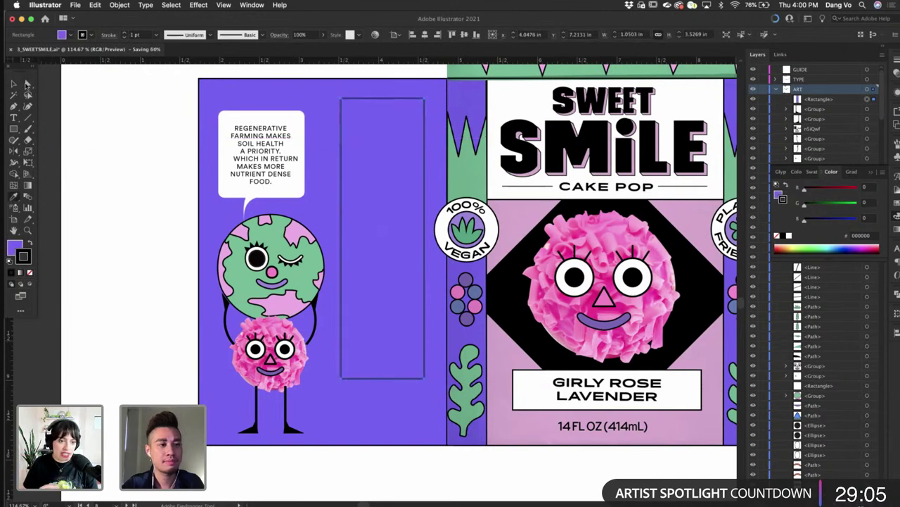
left_click(27, 84)
left_click(15, 196)
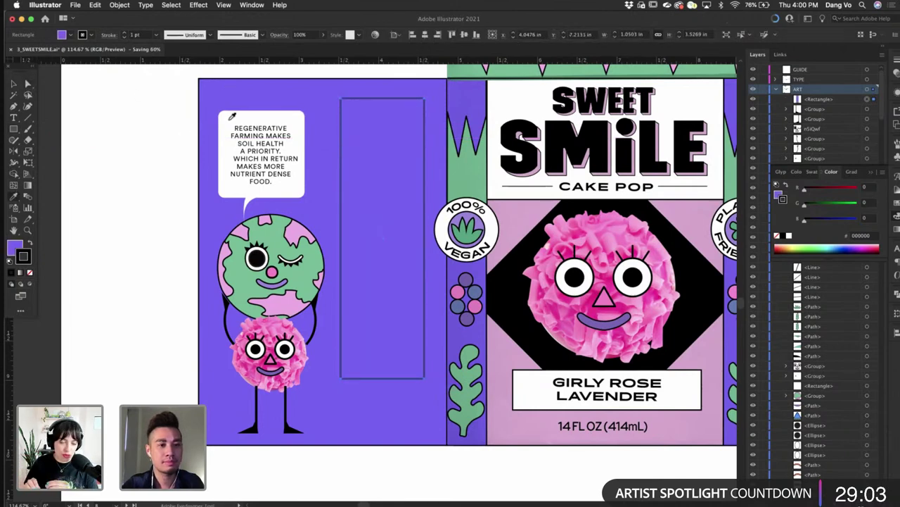
left_click(229, 120)
- Add a black outline to the speech bubble and a 1 pt black stroke to the tall white rectangle
left_click(26, 84)
left_click(225, 113)
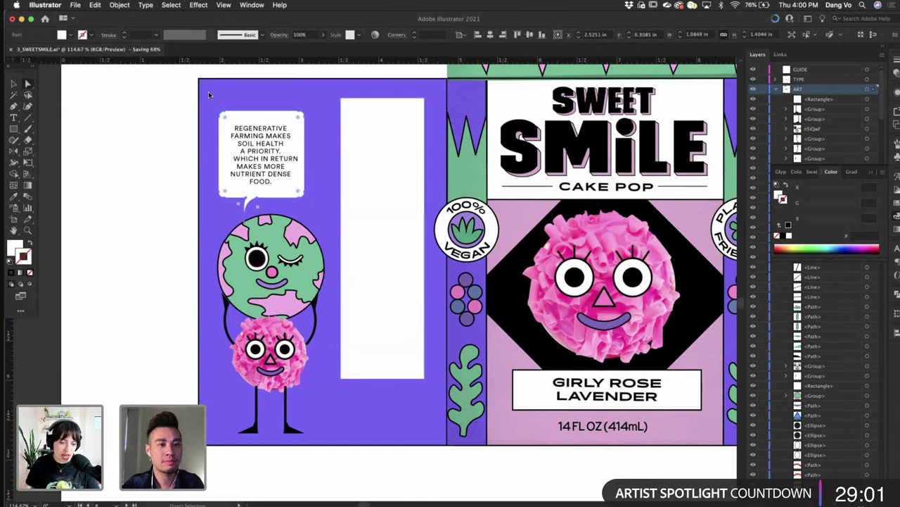
left_click(155, 372)
left_click(356, 211)
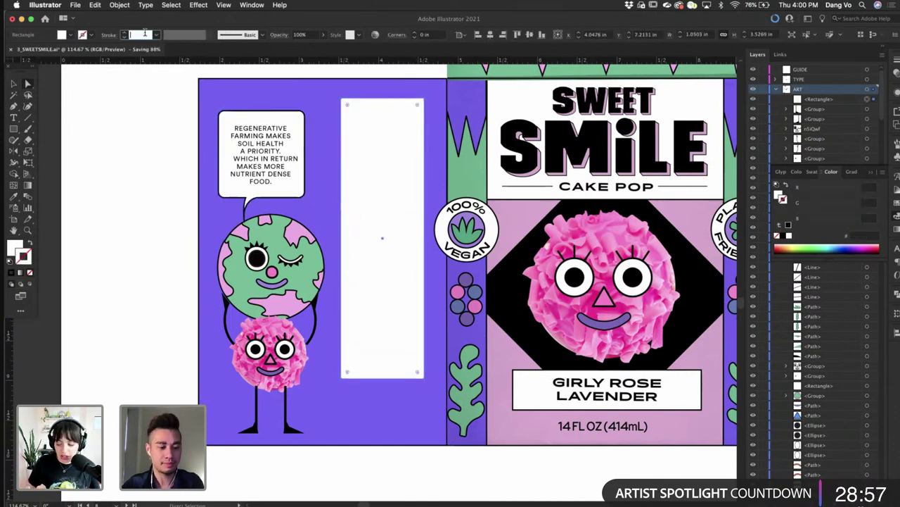
key("d")
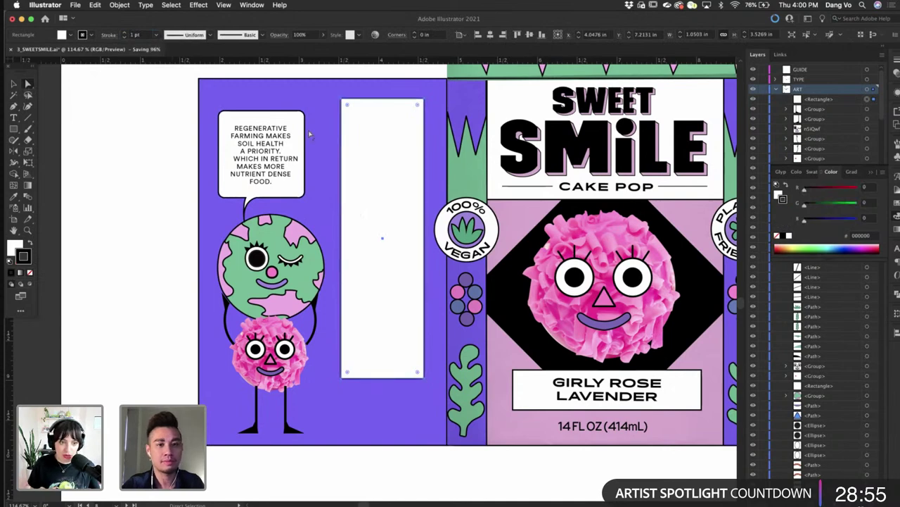
- Round the white rectangle's corners to about 0.09 in and extend its bottom edge down close to the purple panel's lower edge
left_click_drag(349, 106, 352, 110)
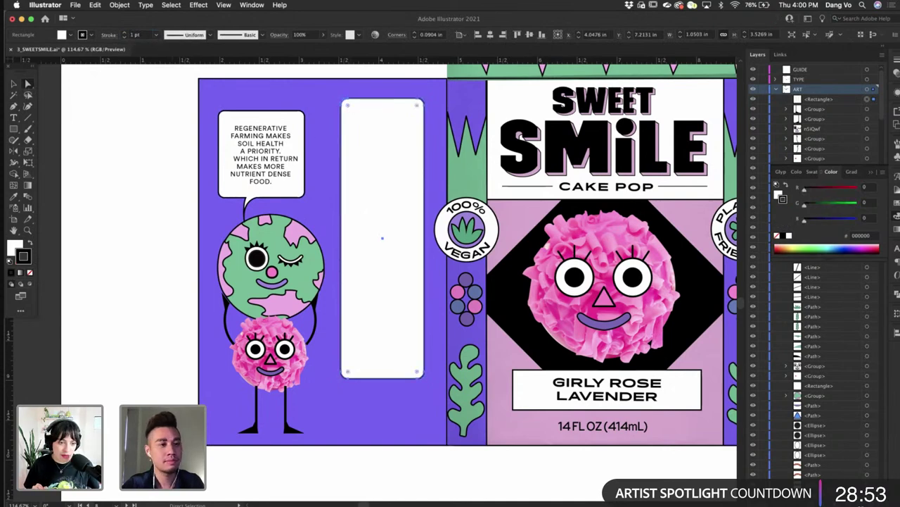
key("v")
left_click_drag(384, 378, 385, 430)
left_click(128, 338)
scroll(128, 338, "down", 3)
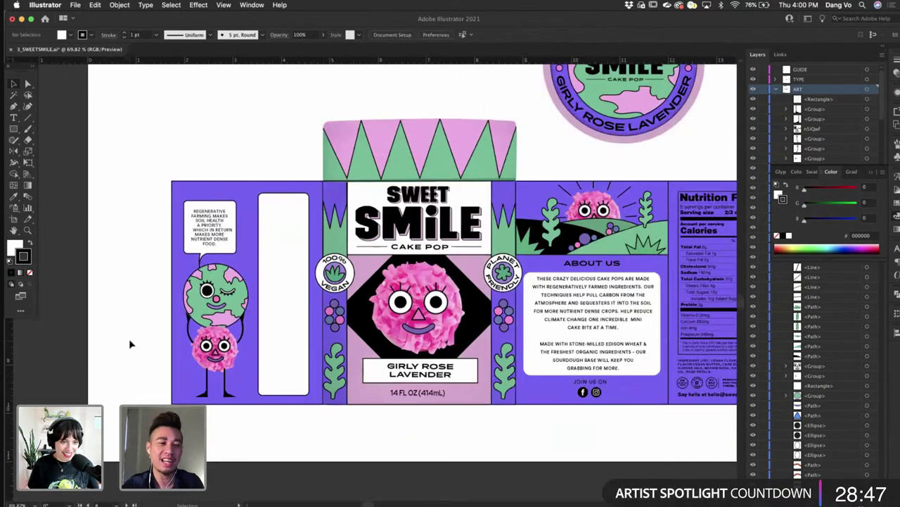
scroll(129, 340, "left", 1)
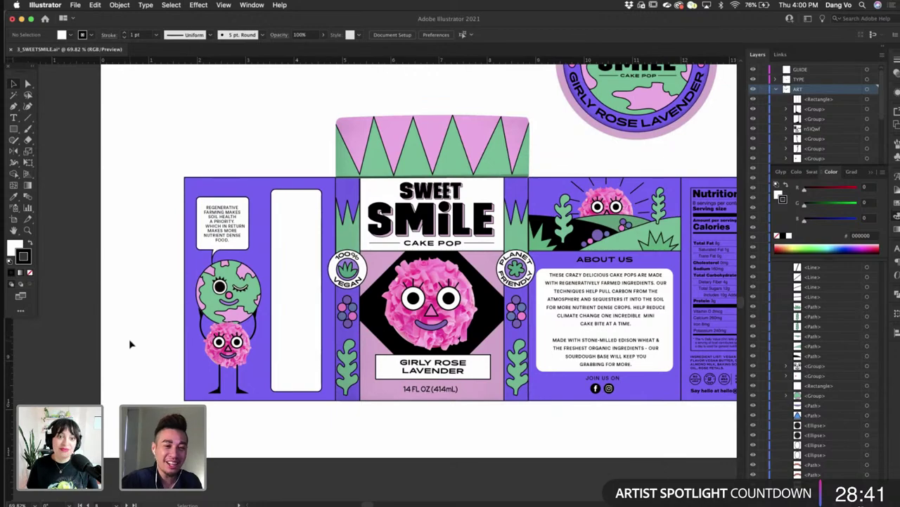
- Copy the GIRLY ROSE LAVENDER text from the front label and paste it in the blank area left of the purple side panel
scroll(177, 390, "up", 3)
scroll(285, 330, "up", 4)
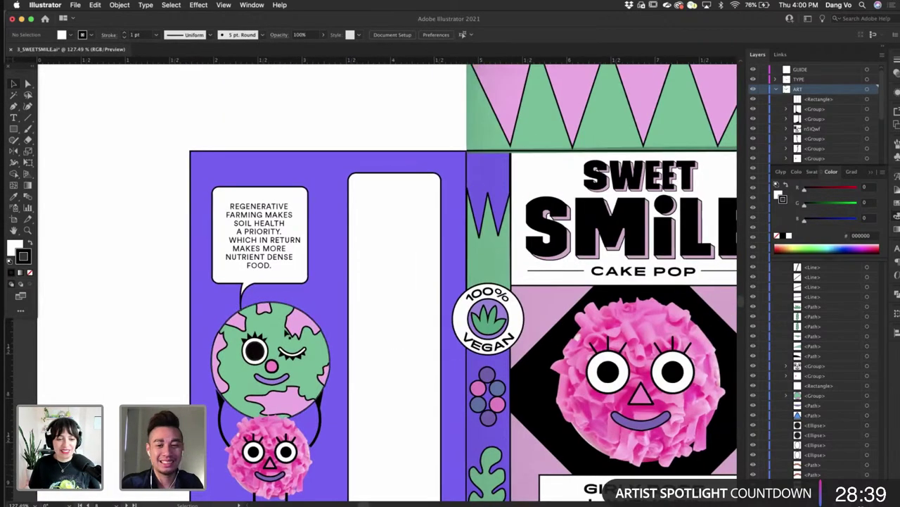
scroll(288, 335, "right", 3)
scroll(288, 335, "down", 3)
left_click(575, 430)
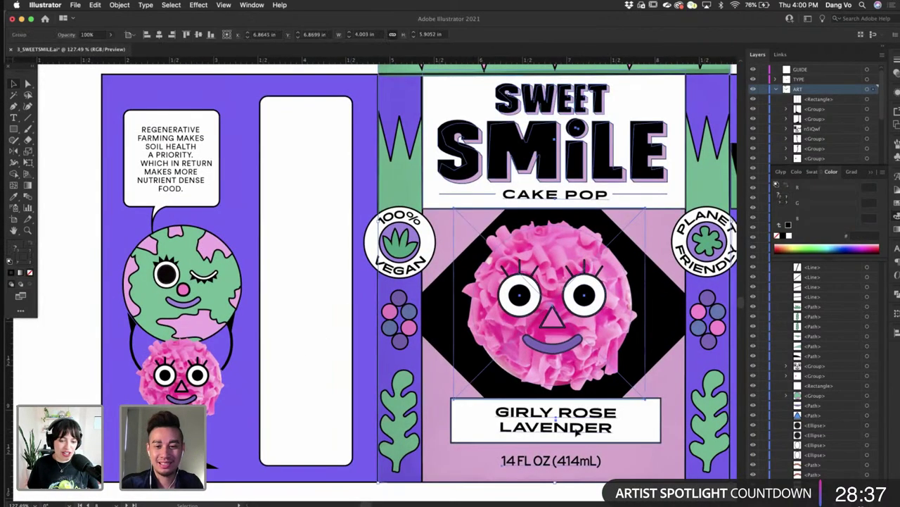
double_click(578, 432)
scroll(309, 360, "left", 5)
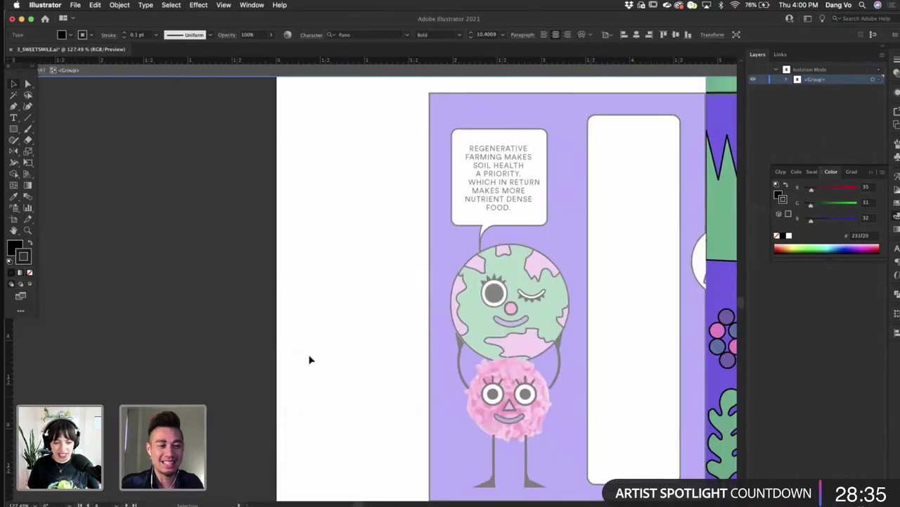
double_click(316, 359)
scroll(316, 358, "right", 3)
key("super+v")
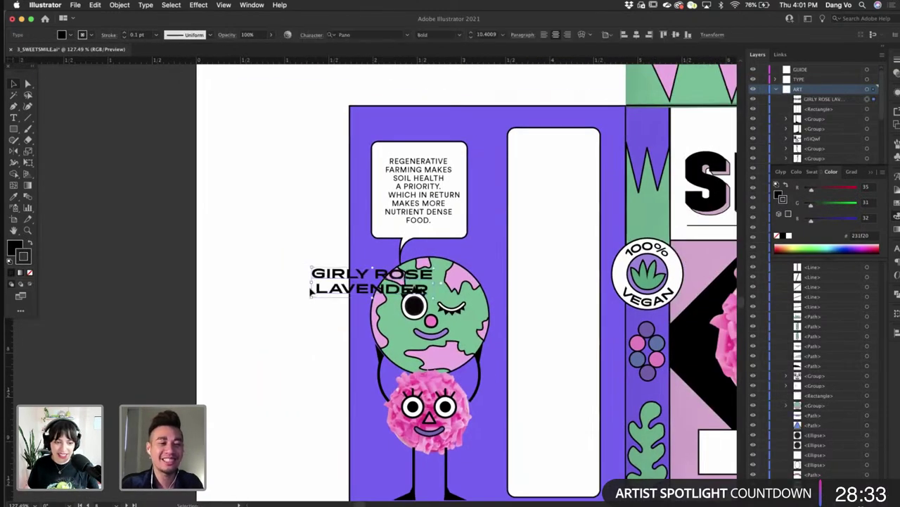
left_click_drag(311, 290, 254, 290)
- Delete the words GIRLY and LAVENDER from the pasted text, keeping only ROSE
scroll(284, 292, "up", 3)
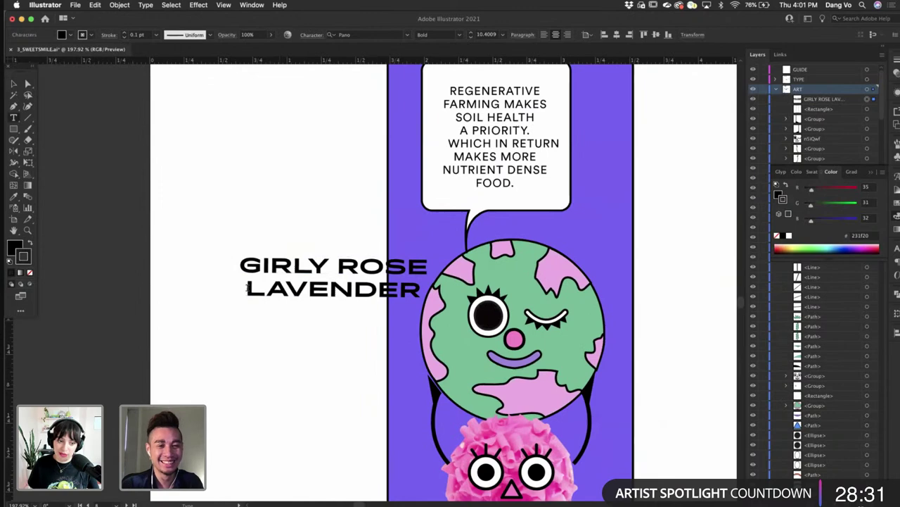
left_click_drag(338, 265, 205, 255)
key("BackSpace")
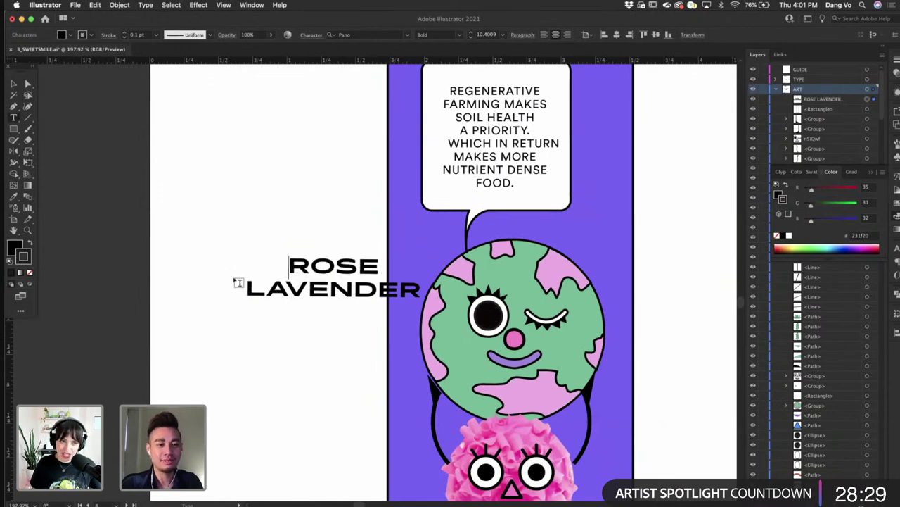
left_click_drag(247, 287, 471, 290)
key("BackSpace")
key("BackSpace")
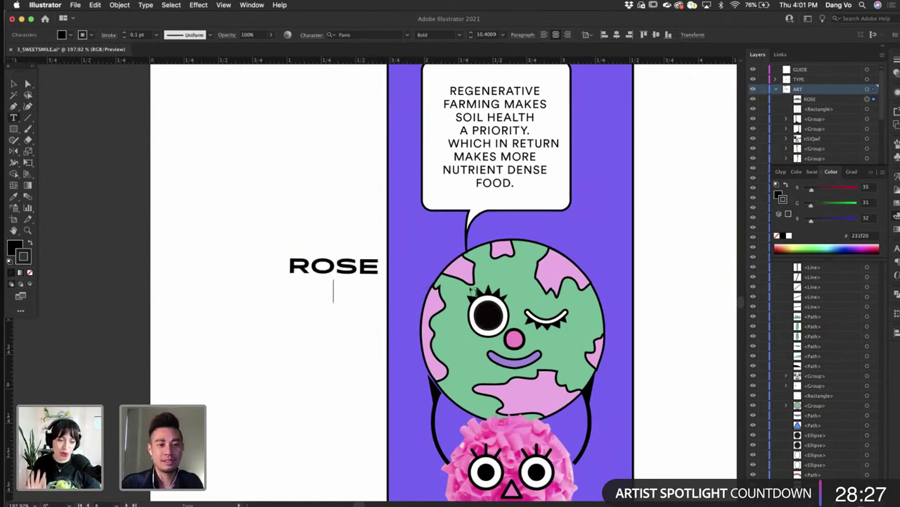
left_click(16, 83)
- Move the ROSE text into the upper part of the tall white rectangle
scroll(272, 247, "down", 3)
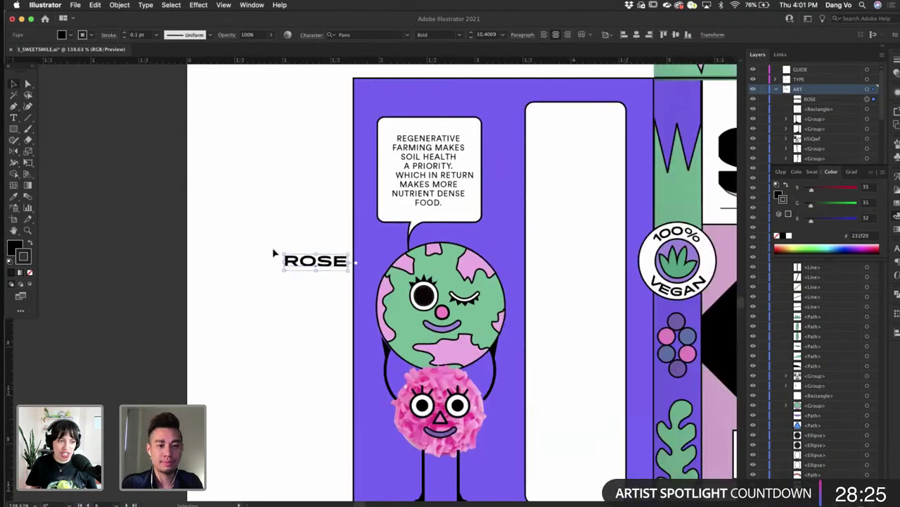
scroll(273, 252, "right", 3)
scroll(274, 252, "up", 1)
left_click_drag(216, 308, 475, 228)
- Add PETALS as the second line below ROSE and scale the text down to about 7.07 pt
scroll(477, 224, "up", 3, "alt")
double_click(494, 235)
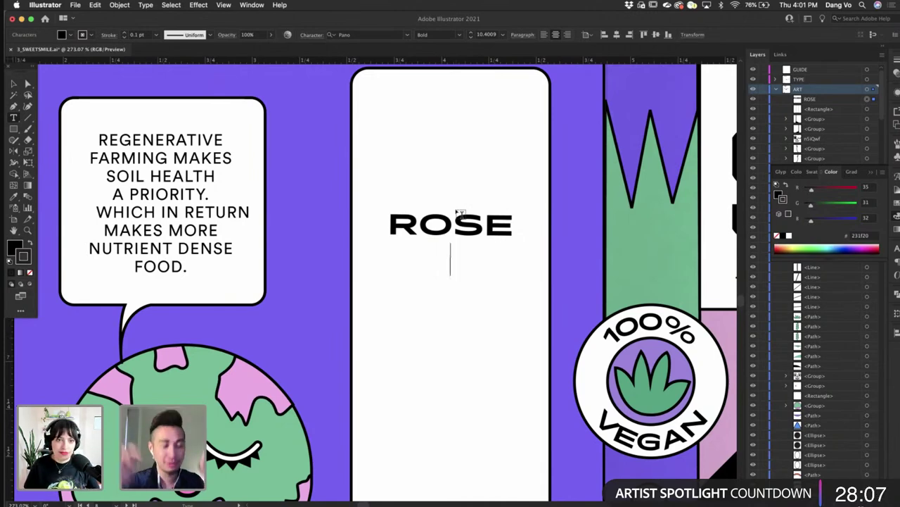
type("PETALS")
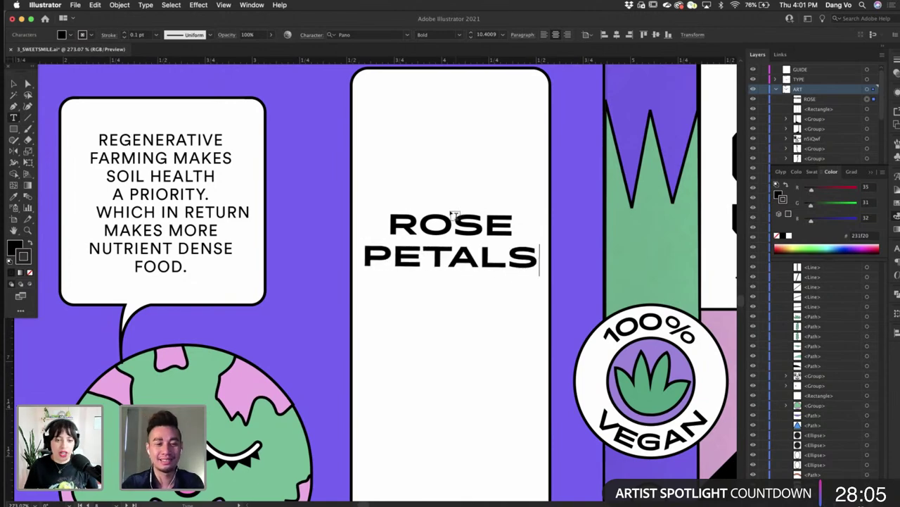
left_click(14, 83)
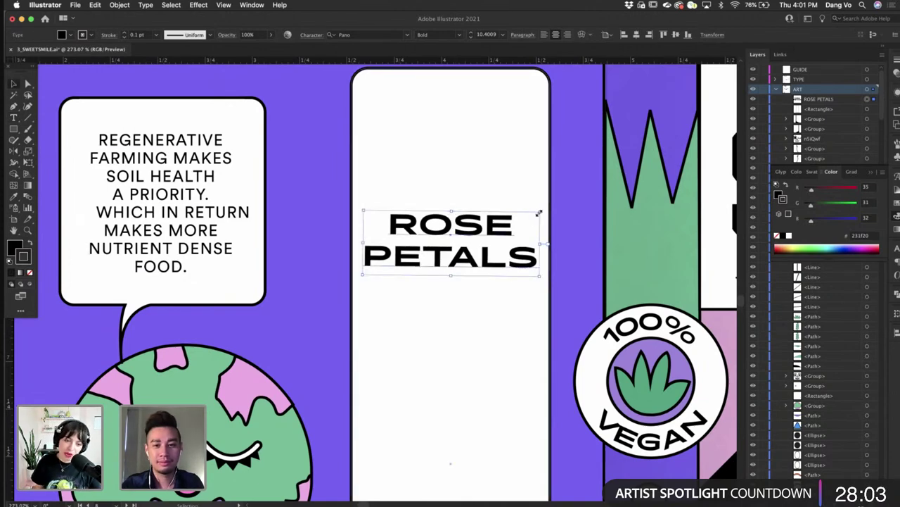
left_click_drag(538, 212, 511, 220)
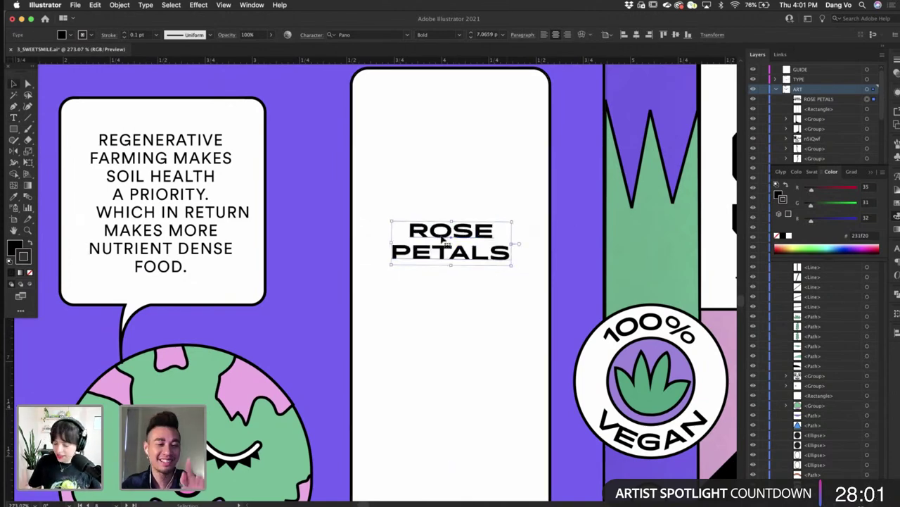
- Add ORGANIC as a new first line above ROSE PETALS in the text on the white rectangle
double_click(410, 235)
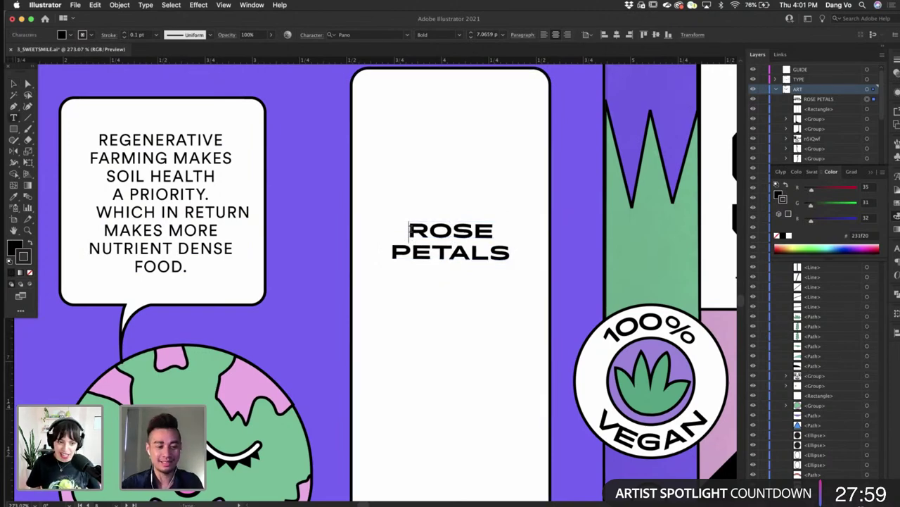
type("ORGANIX")
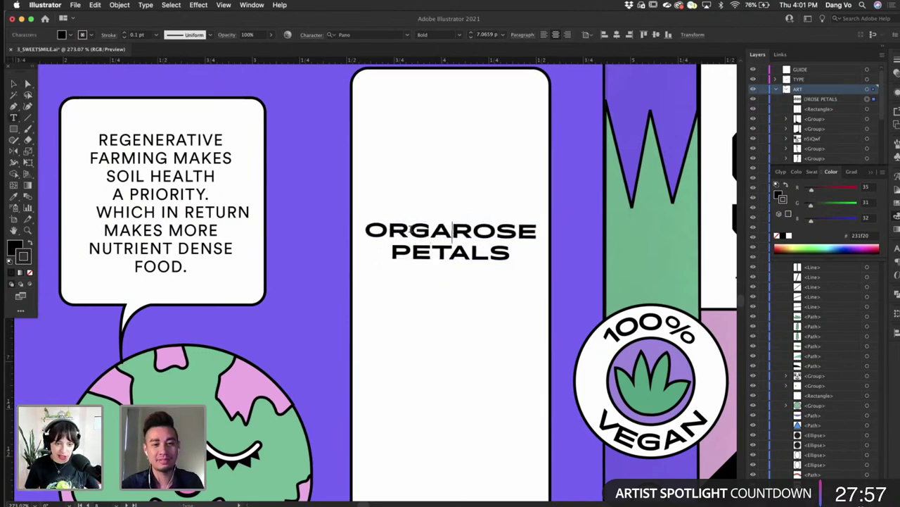
key("BackSpace")
type("C")
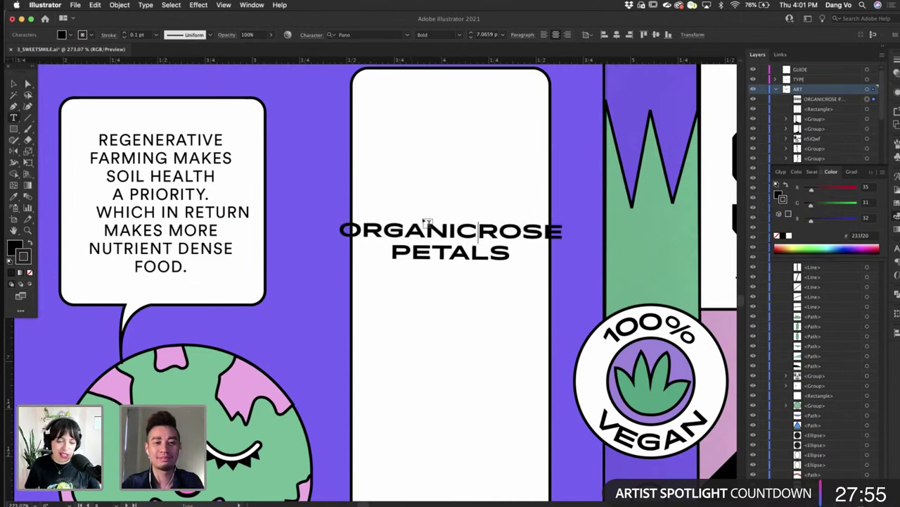
key("Return")
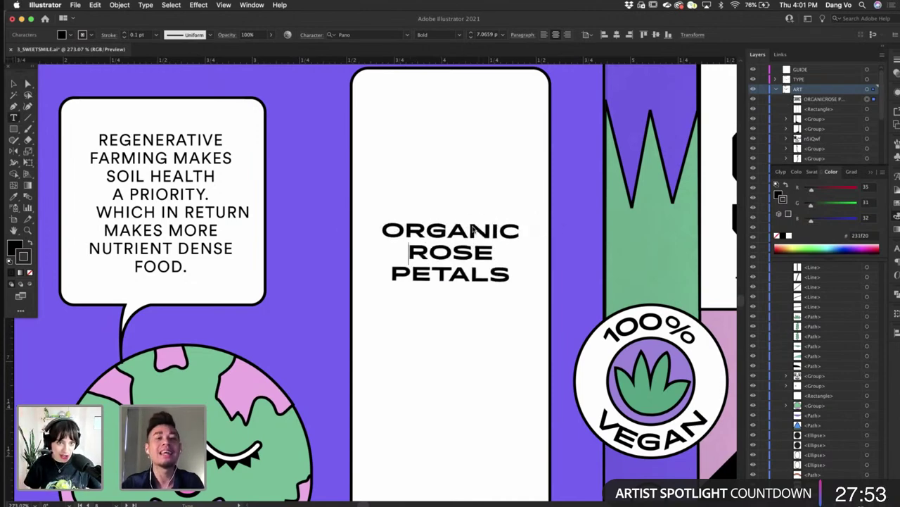
key("Escape")
- Scale the ORGANIC ROSE PETALS text down to about 5.96 pt and reposition it in the upper part of the white rectangle
scroll(520, 225, "up", 3)
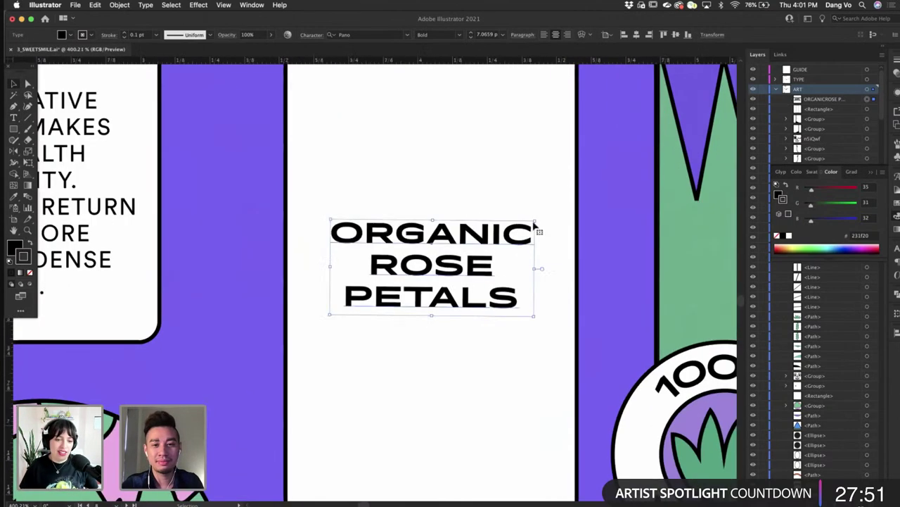
left_click_drag(536, 222, 513, 240)
scroll(519, 223, "down", 4)
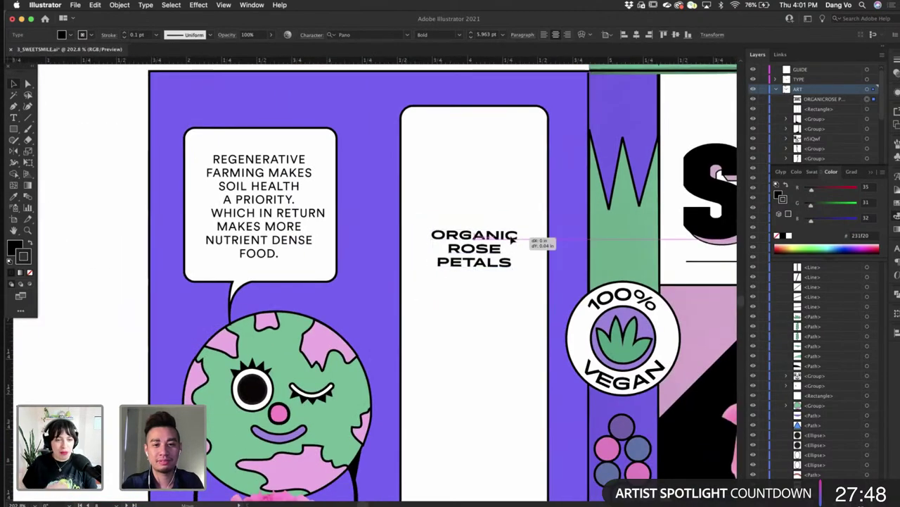
left_click(109, 345)
- Draw a curved black petal about 0.20 in wide and 0.15 in high above the ORGANIC text with the Pen tool
scroll(110, 346, "right", 3)
scroll(110, 346, "up", 3)
scroll(346, 266, "up", 3)
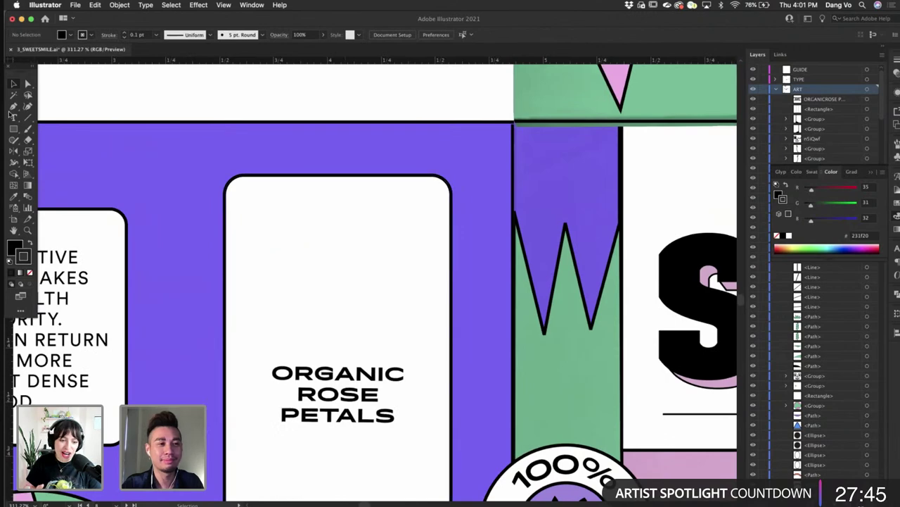
left_click(12, 106)
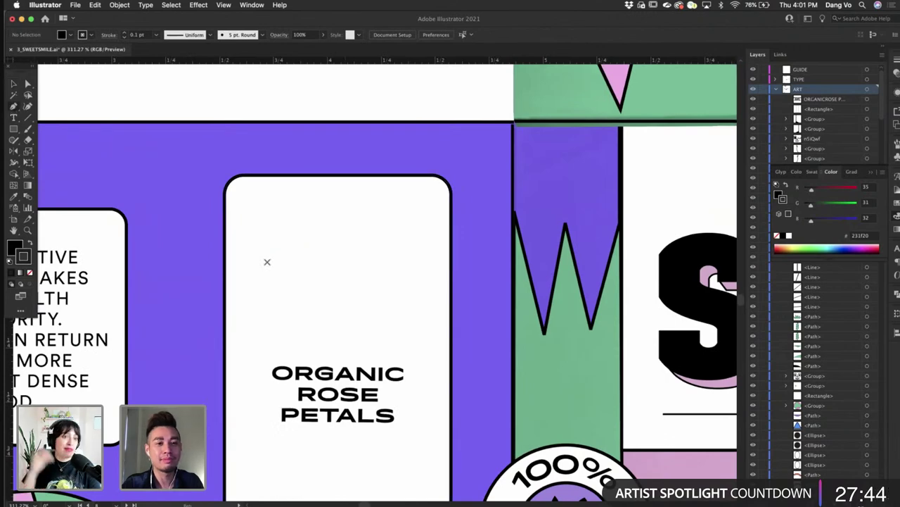
scroll(353, 287, "up", 3)
left_click(339, 287)
mouse_move(376, 247)
left_mouse_down()
mouse_move(417, 242)
mouse_move(397, 232)
left_mouse_up()
left_click(375, 248)
left_click(396, 240)
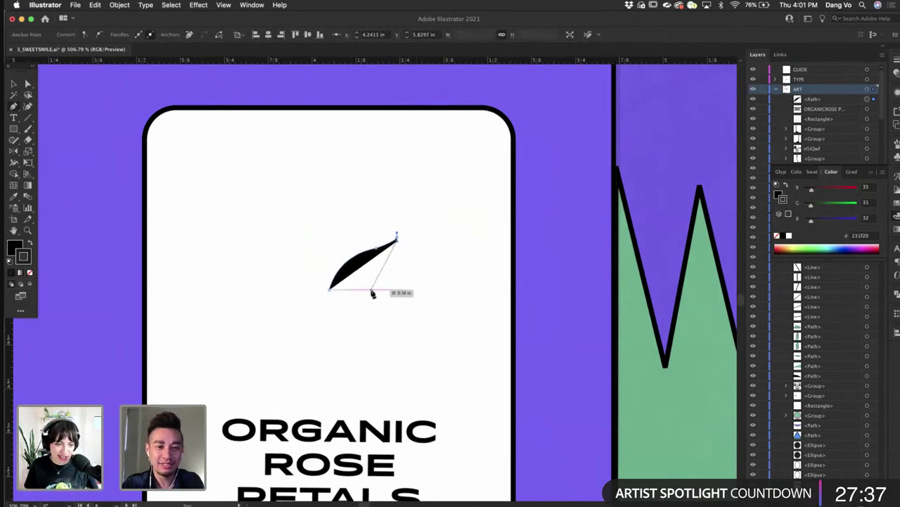
left_click_drag(381, 290, 350, 290)
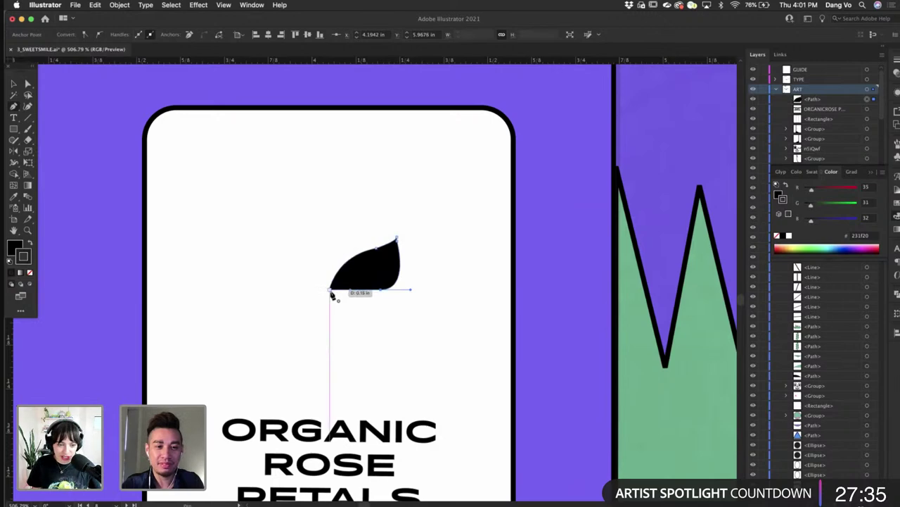
left_click(330, 289)
scroll(332, 294, "left", 3)
left_click(14, 83)
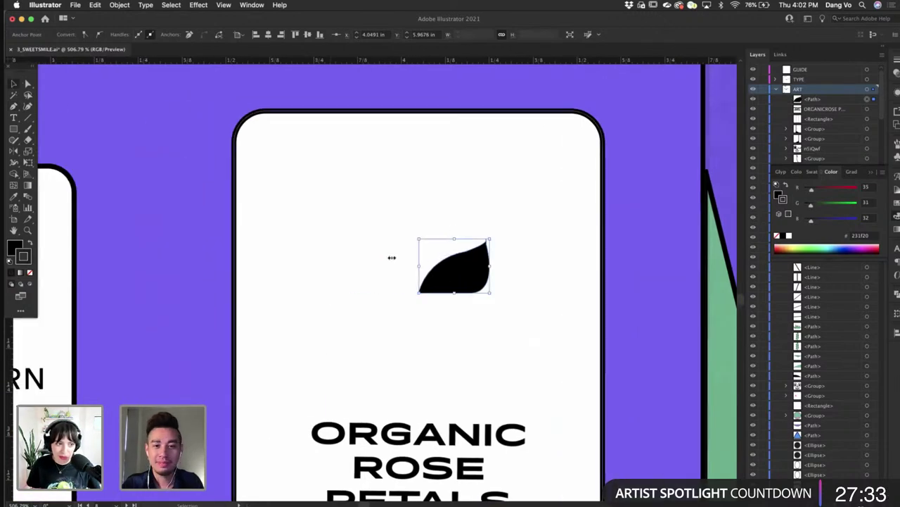
- Reflect a copy of the petal across a vertical axis through its pointed inner base corner
scroll(461, 280, "down", 1)
scroll(460, 279, "down", 2)
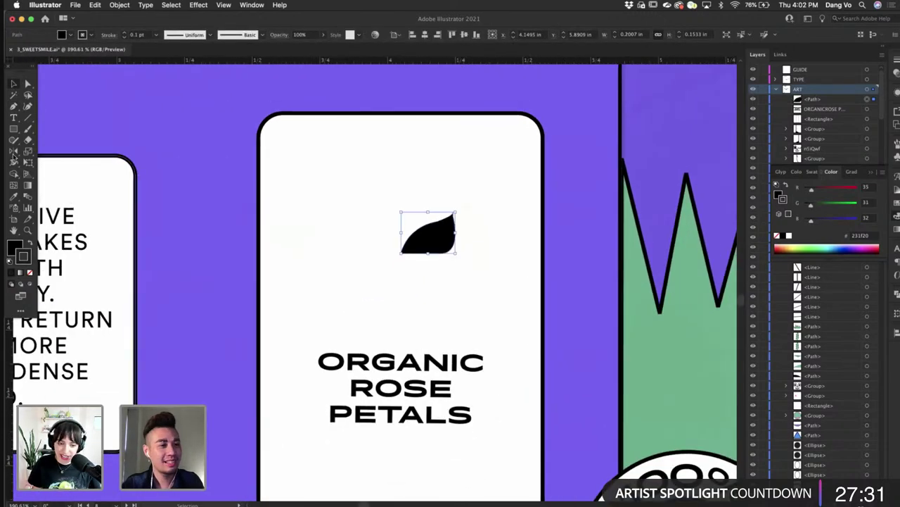
key("a")
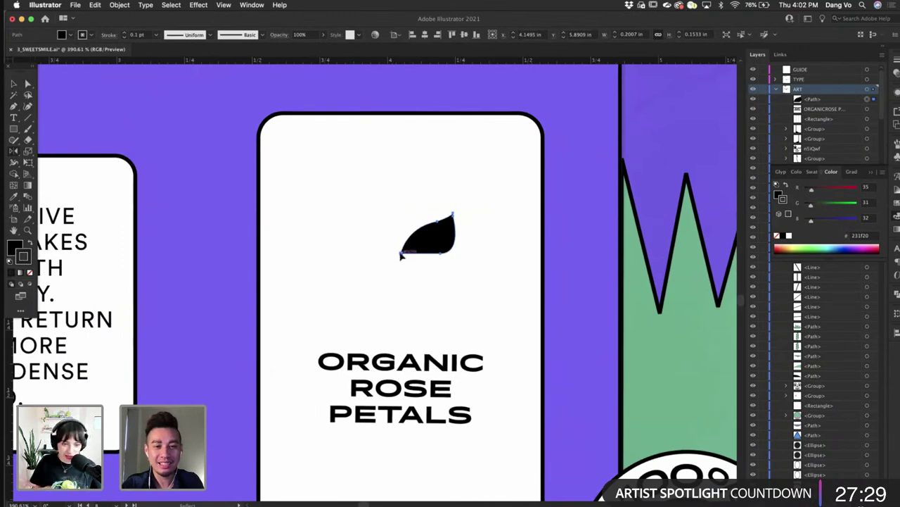
left_click(401, 255, "alt")
left_click(264, 170)
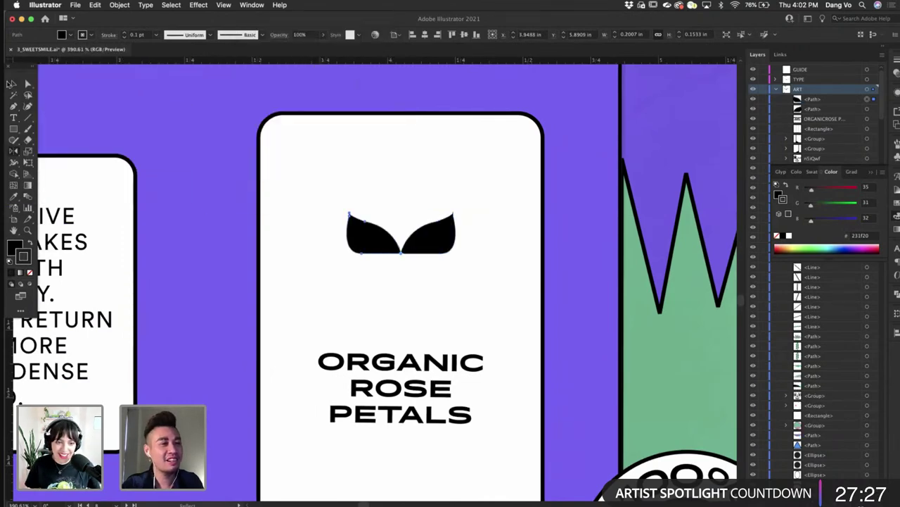
left_click(10, 83)
left_click(223, 235)
- Shift the right petal inward so that its base slightly overlaps the mirrored left petal
scroll(305, 302, "up", 5)
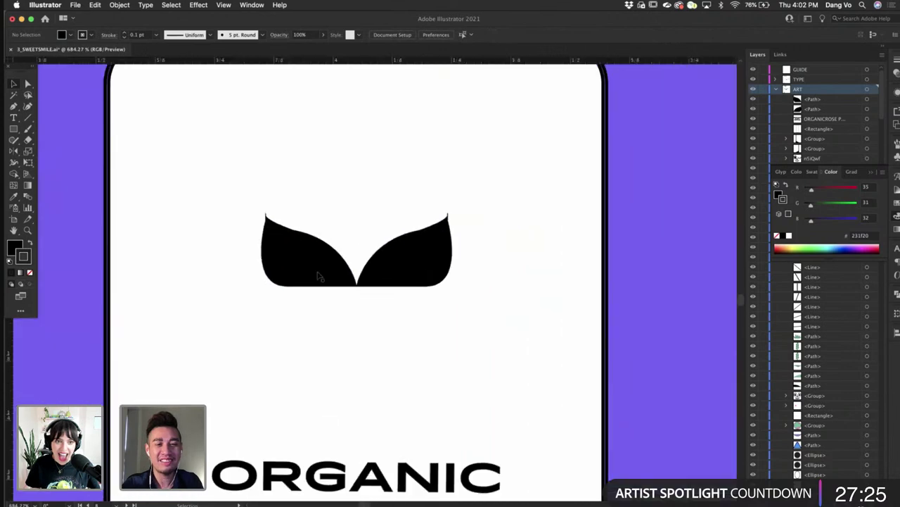
left_click(318, 277)
left_click(431, 278, "shift")
left_click(409, 179)
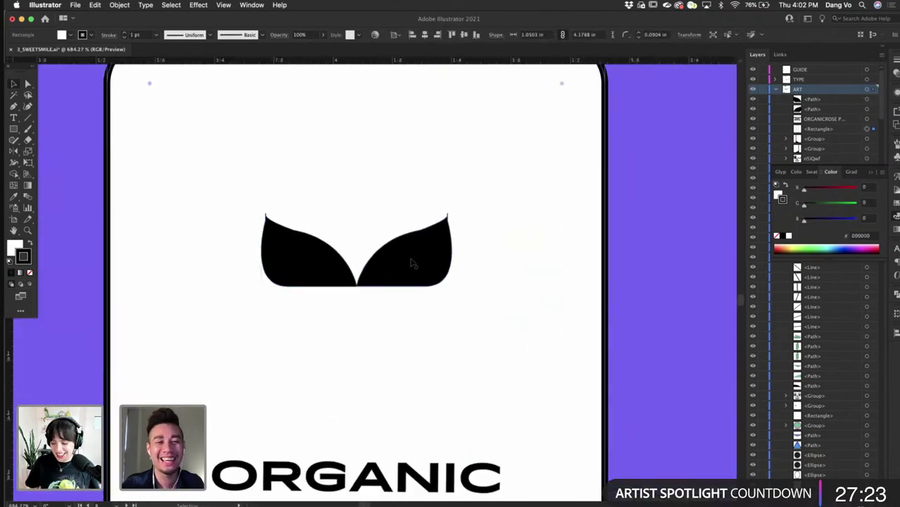
left_click(413, 261)
scroll(398, 263, "down", 3)
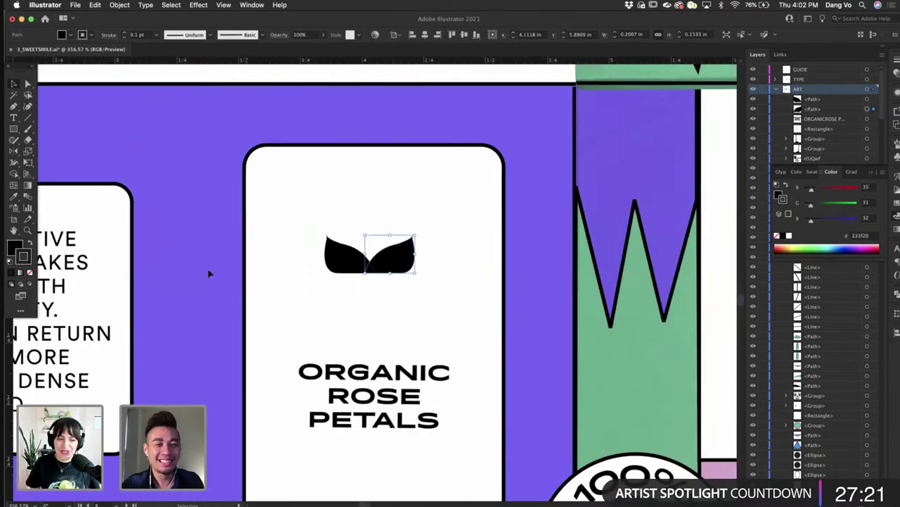
left_click(209, 274)
- Draw an upright inner petal about 0.12 in wide and 0.15 in high above the right petal, leaving a thin white gap
scroll(331, 235, "up", 4)
left_click(14, 106)
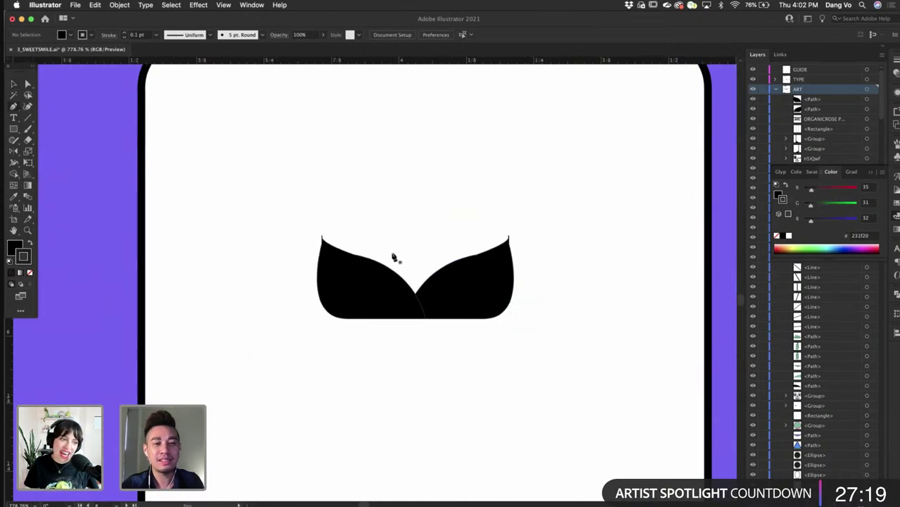
left_click(416, 281)
left_click_drag(480, 248, 518, 253)
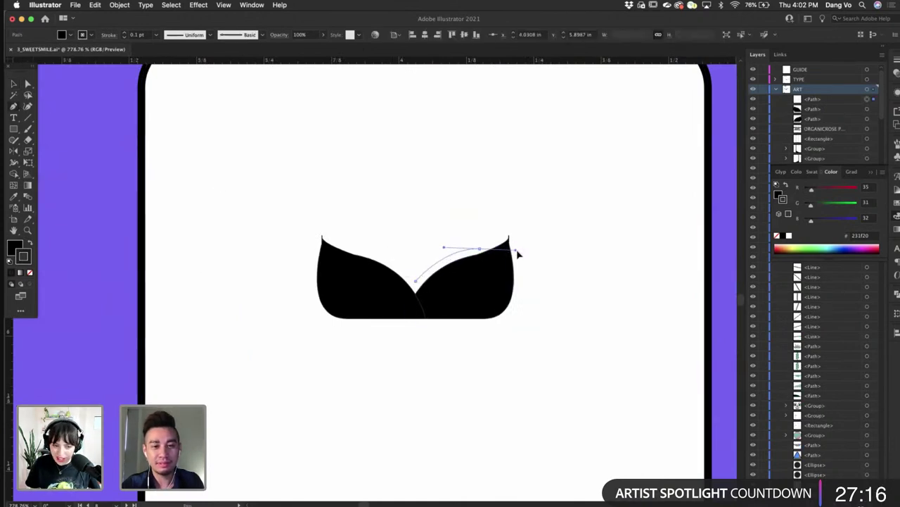
left_click_drag(459, 202, 438, 187)
left_click(459, 202)
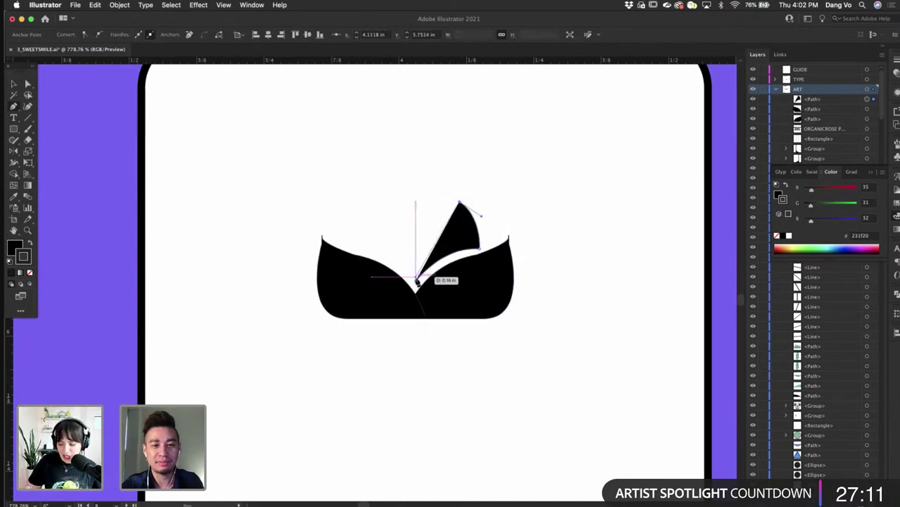
left_click_drag(417, 281, 418, 335)
key("v")
left_click(162, 359)
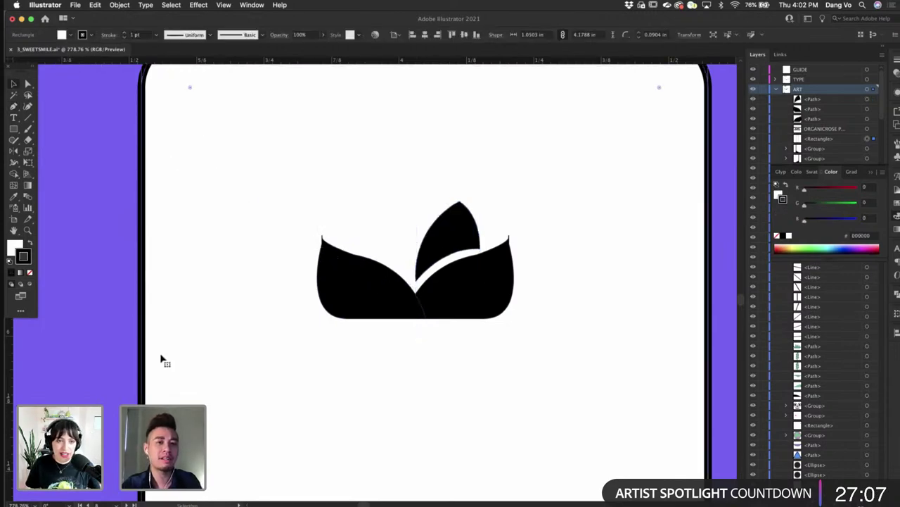
left_click(112, 350)
- Reflect a copy of the inner petal across a vertical axis through its bottom point to form the matching left one
scroll(113, 350, "down", 3)
scroll(113, 351, "left", 2)
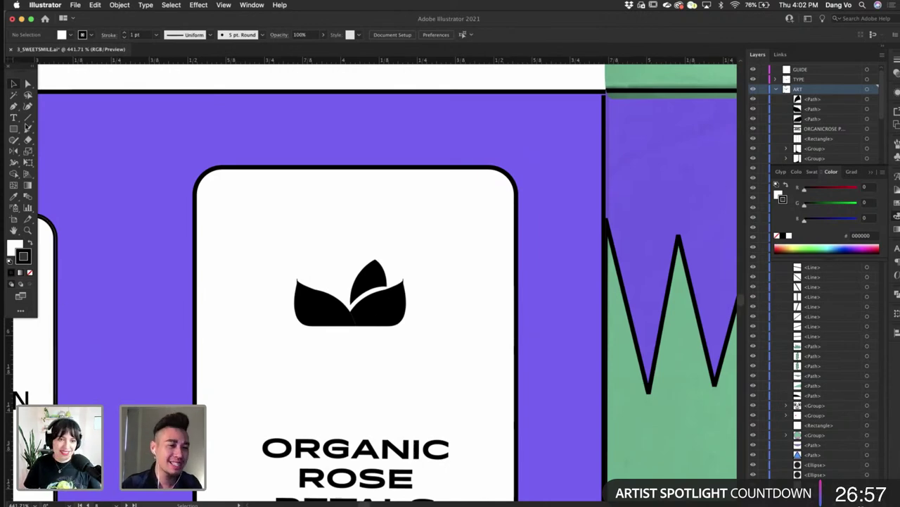
left_click(379, 274)
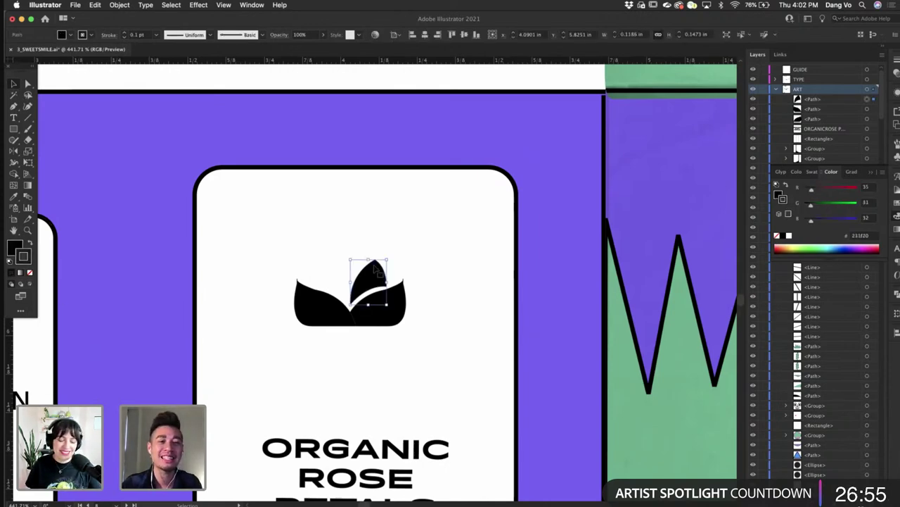
scroll(383, 276, "up", 5)
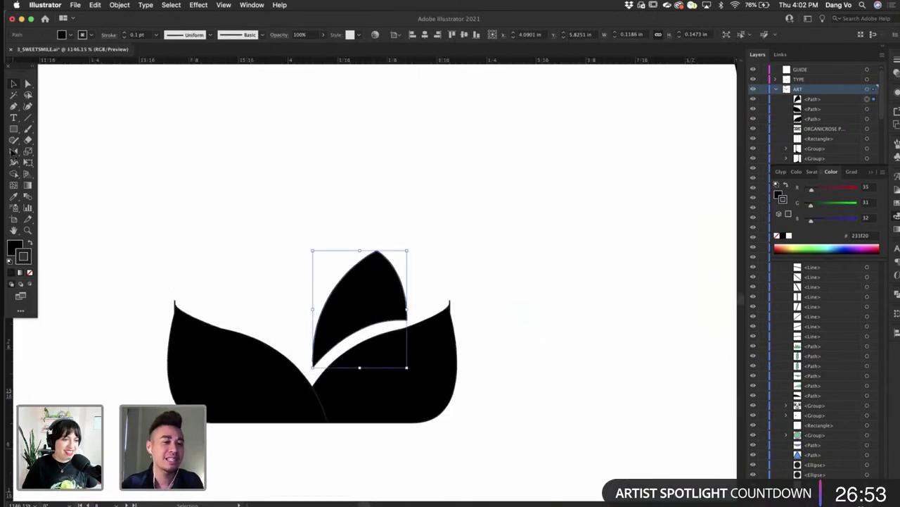
left_click(14, 150)
left_click(311, 366, "alt")
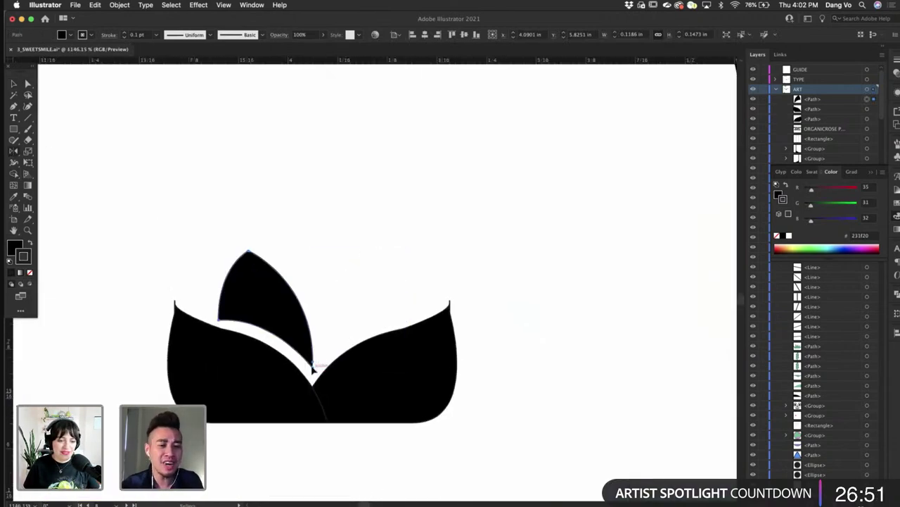
left_click(261, 170)
left_click(12, 85)
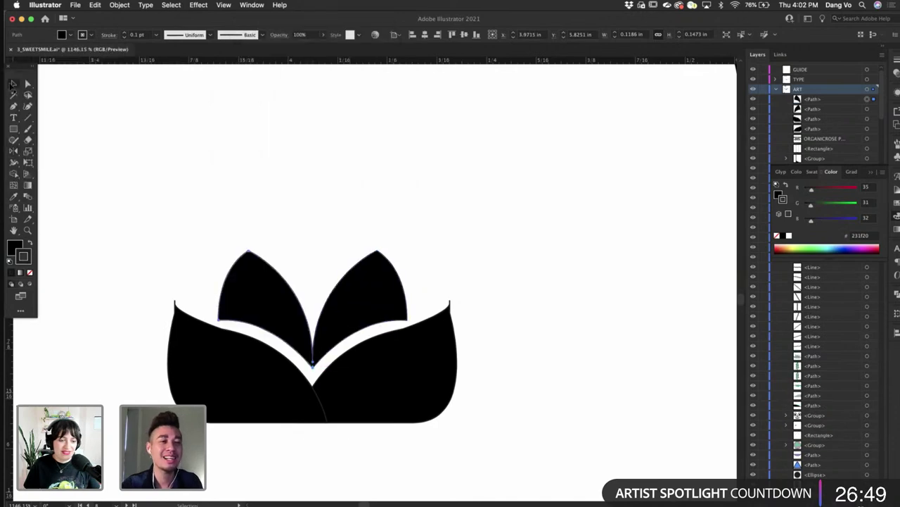
scroll(134, 253, "left", 2)
left_click(134, 295)
scroll(161, 281, "down", 1)
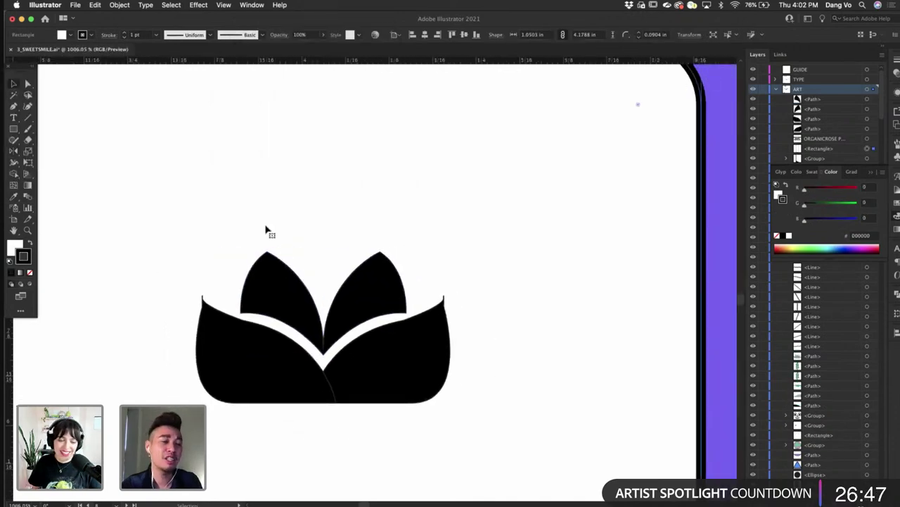
- Draw the right half of a small central petal between the inner petals and give it a black fill with no stroke
scroll(265, 231, "up", 3)
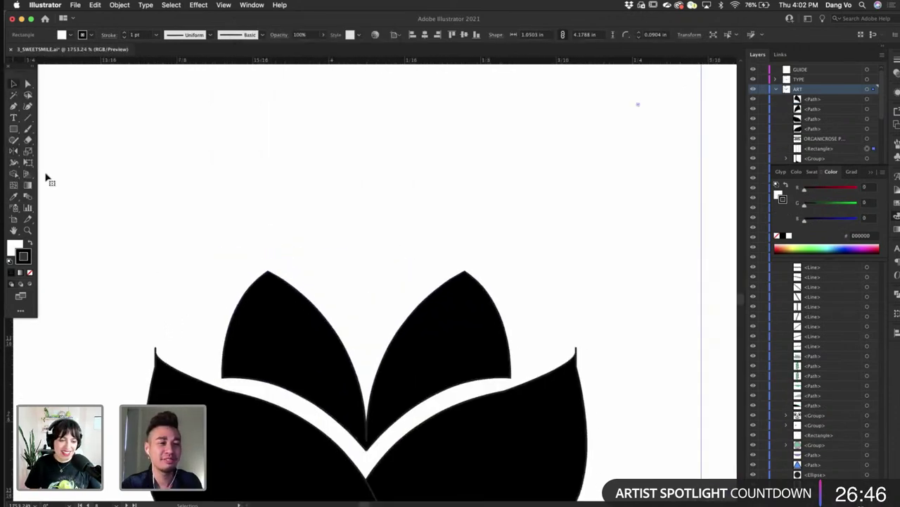
left_click(371, 368)
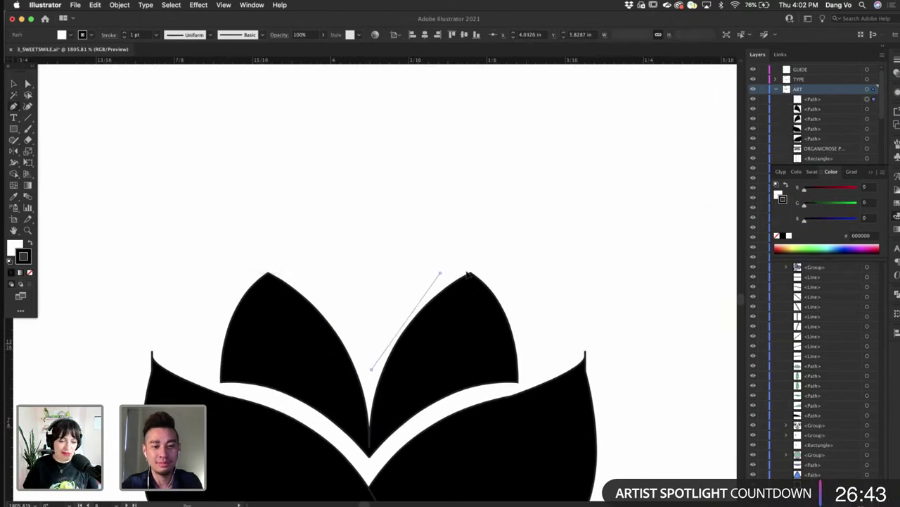
left_click_drag(440, 272, 486, 259)
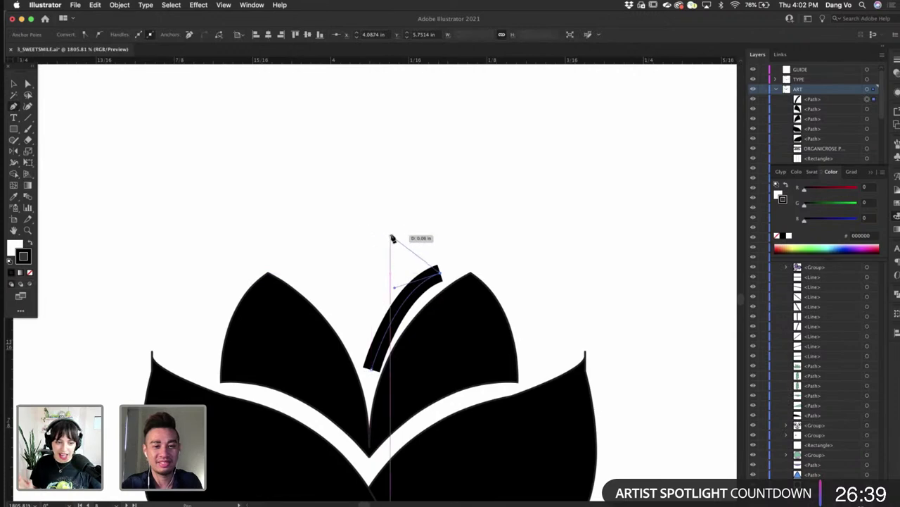
left_click(393, 236)
left_click(372, 265)
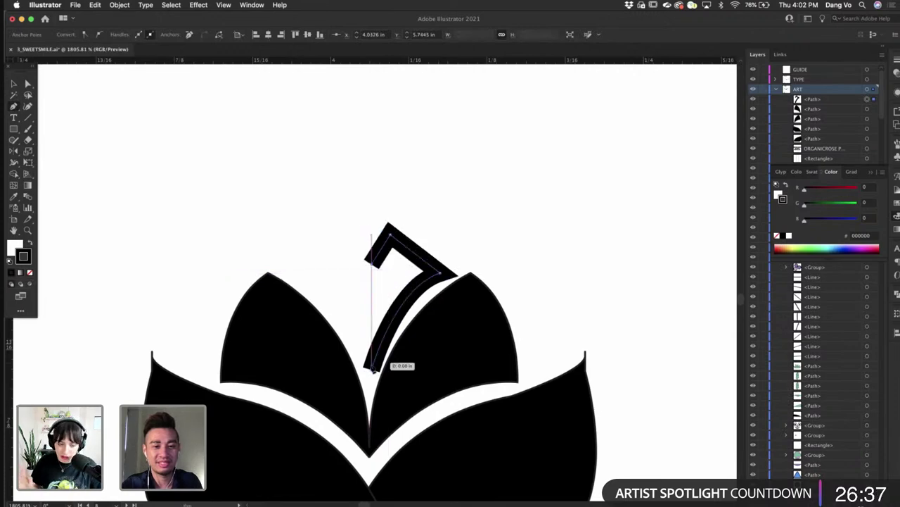
left_click(365, 368)
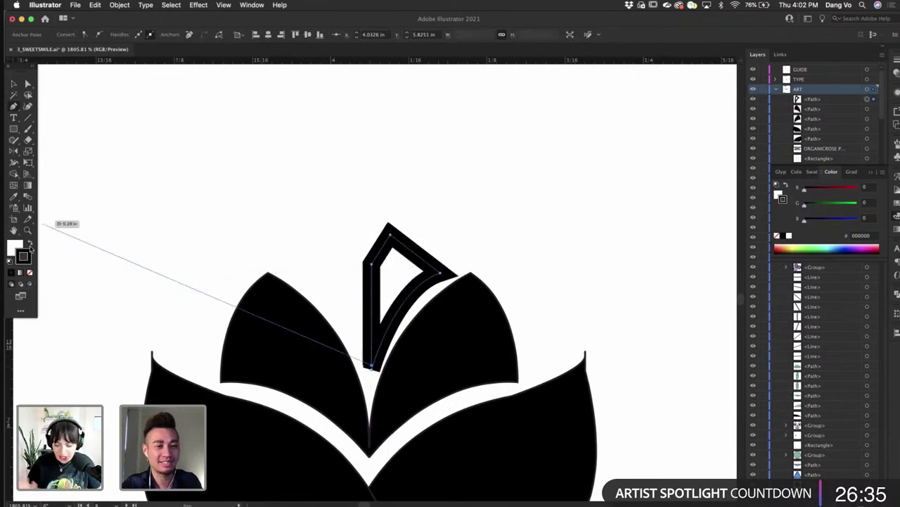
left_click(30, 243)
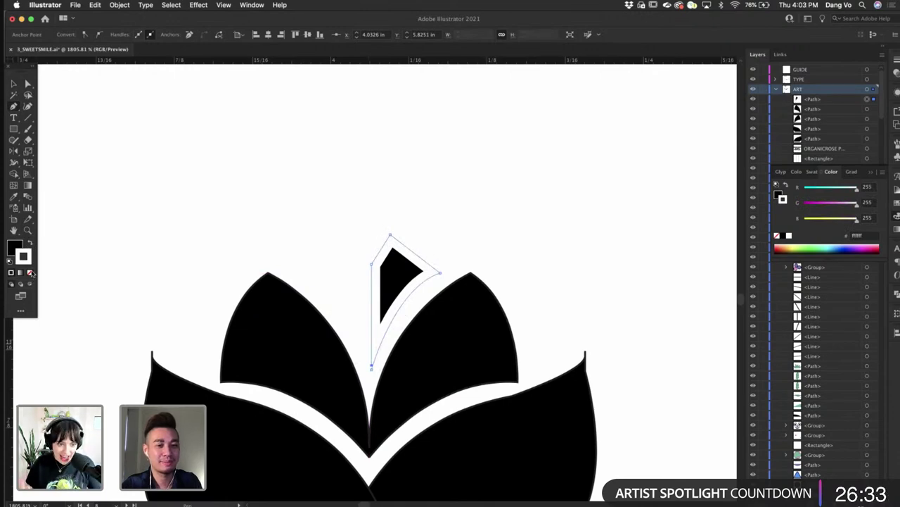
left_click(29, 273)
- Round the top corner of the central half-petal into a smooth curve
left_click(28, 83)
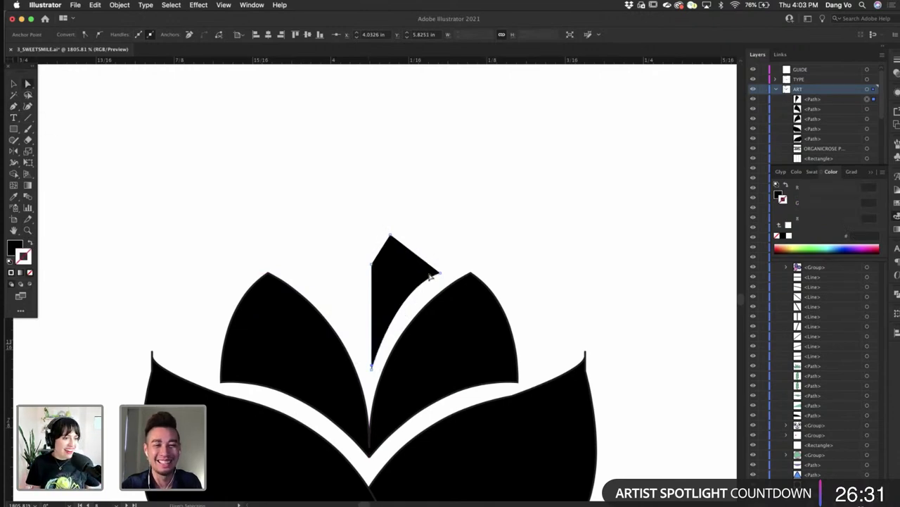
scroll(430, 277, "up", 2)
left_click_drag(370, 225, 378, 262)
left_click(271, 184)
key("v")
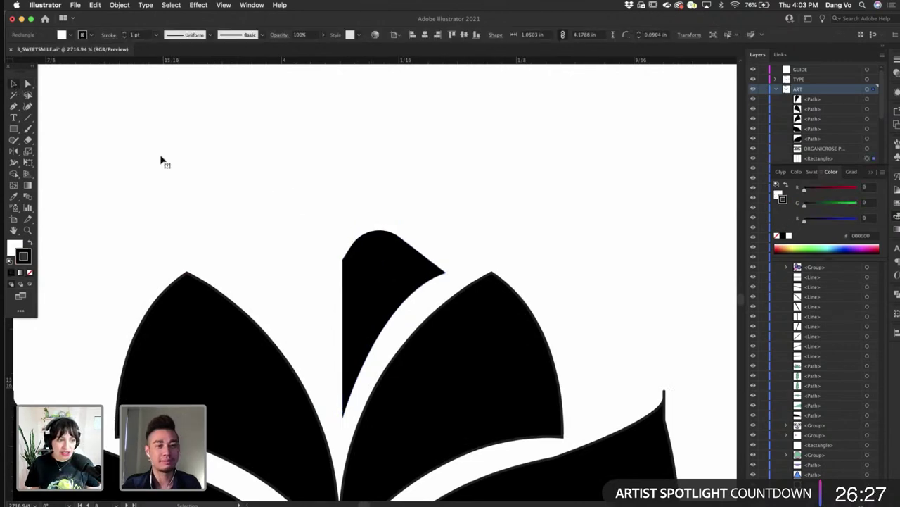
- Reflect a copy of the central half-petal across a vertical axis along its straight edge to complete the small top petal
left_click(364, 258)
key("a")
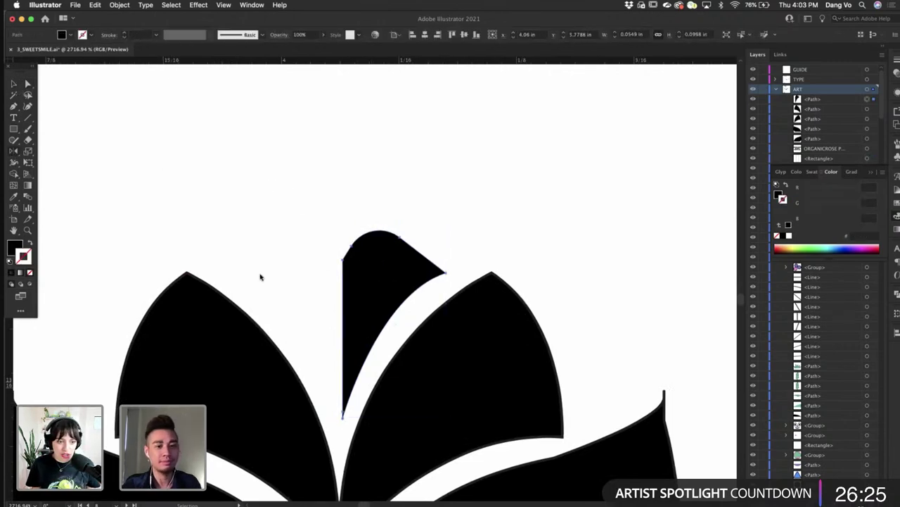
left_click(343, 303, "alt")
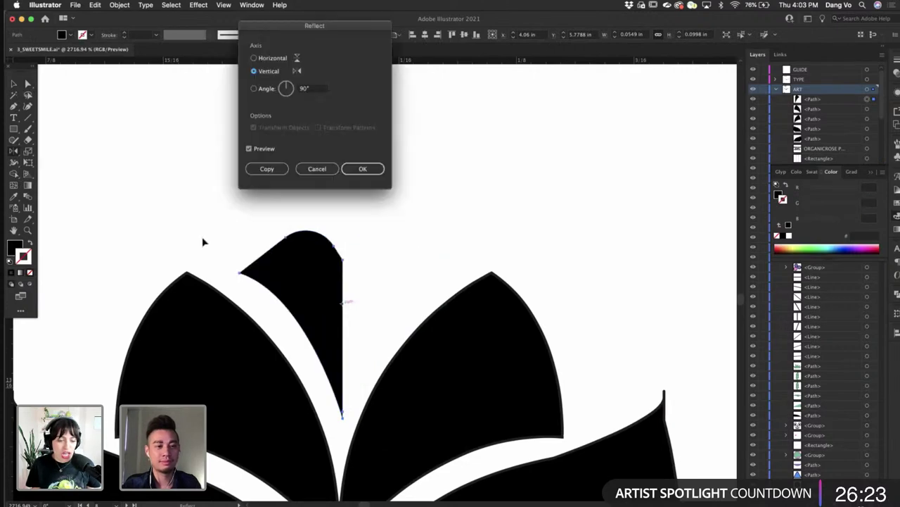
key("alt+Return")
left_click(14, 84)
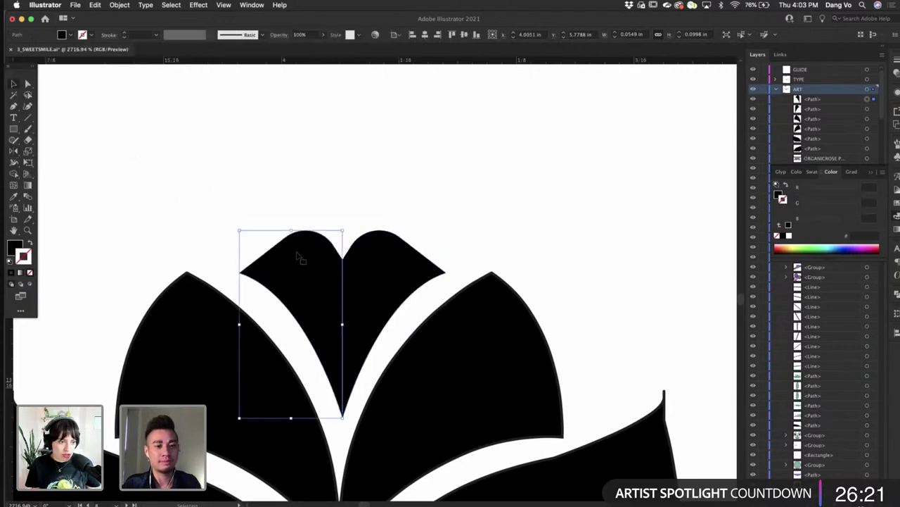
left_click(287, 147)
- Group all six petal shapes of the rose into one object
scroll(287, 147, "down", 3)
scroll(286, 148, "left", 3)
scroll(287, 148, "up", 1)
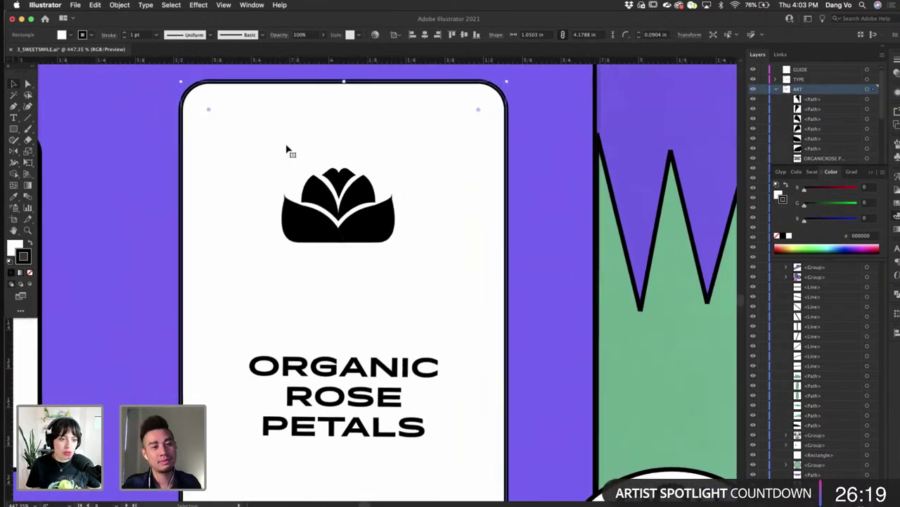
scroll(297, 154, "up", 5)
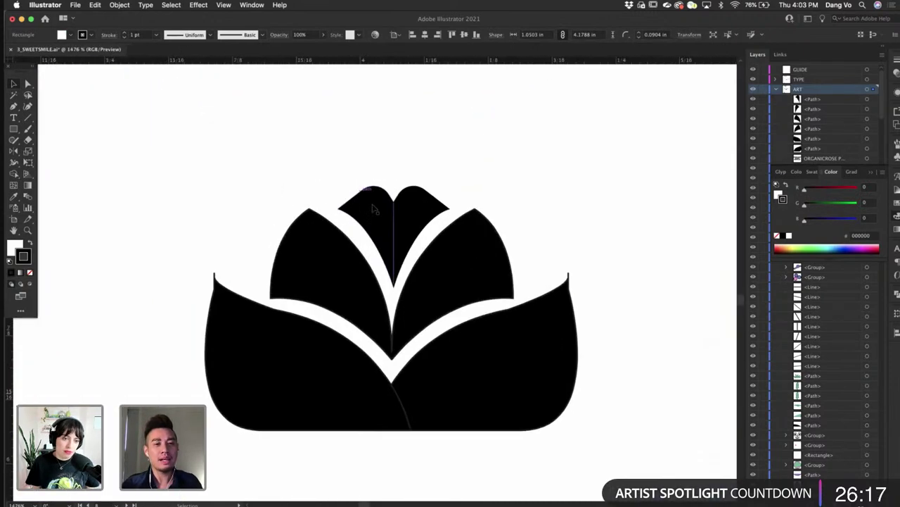
left_click(416, 208)
left_click(468, 261, "shift")
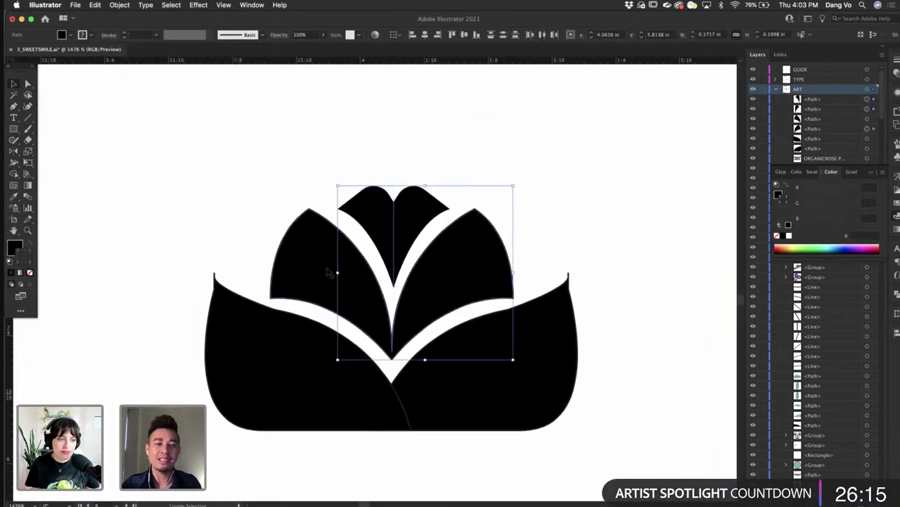
left_click(331, 272, "shift")
left_click(276, 378, "shift")
left_click(453, 386, "shift")
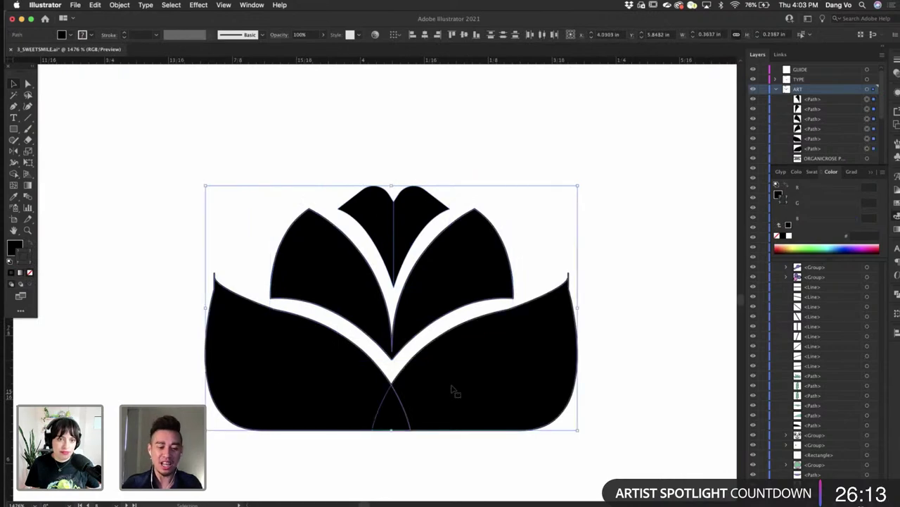
key("a")
key("super+g")
key("v")
- Enlarge the grouped rose to about 0.41 in wide and 0.27 in high and place it above the ORGANIC ROSE PETALS text
scroll(452, 391, "down", 3)
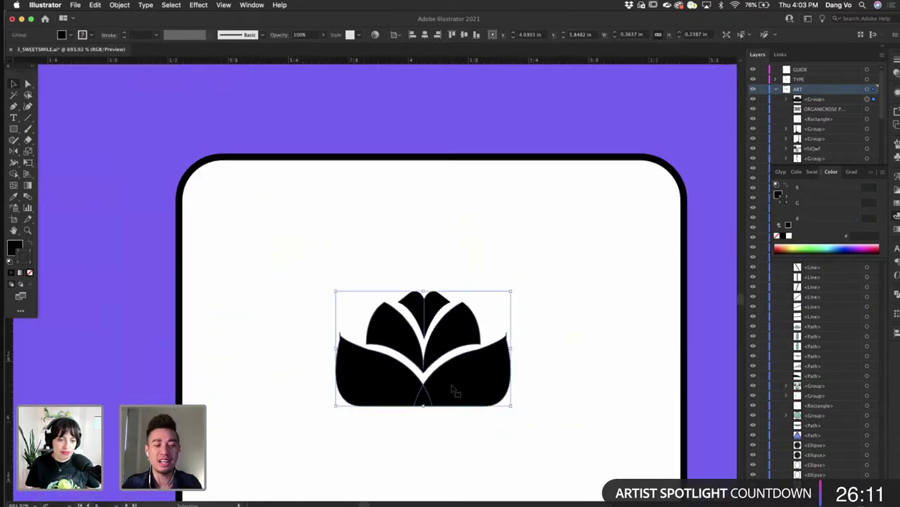
scroll(452, 391, "down", 2)
left_click_drag(494, 216, 503, 211)
left_click_drag(466, 246, 473, 255)
scroll(473, 252, "down", 1)
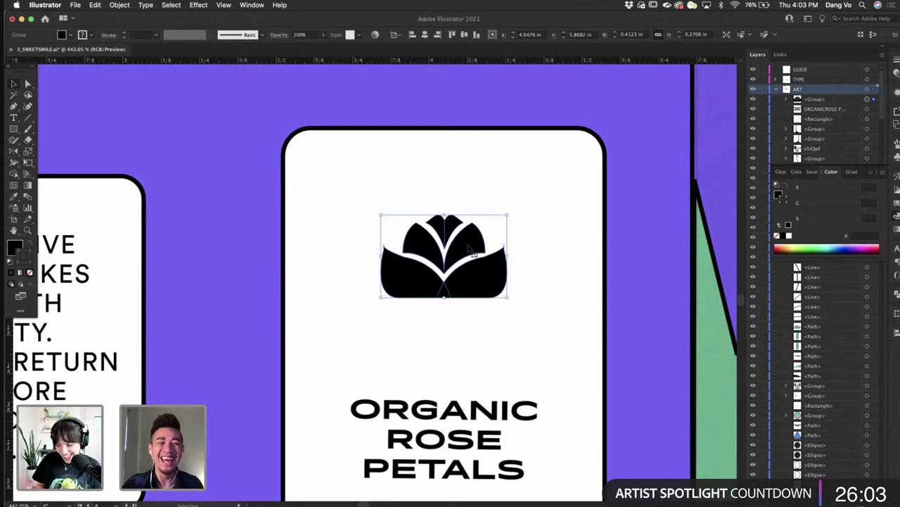
scroll(444, 334, "up", 3)
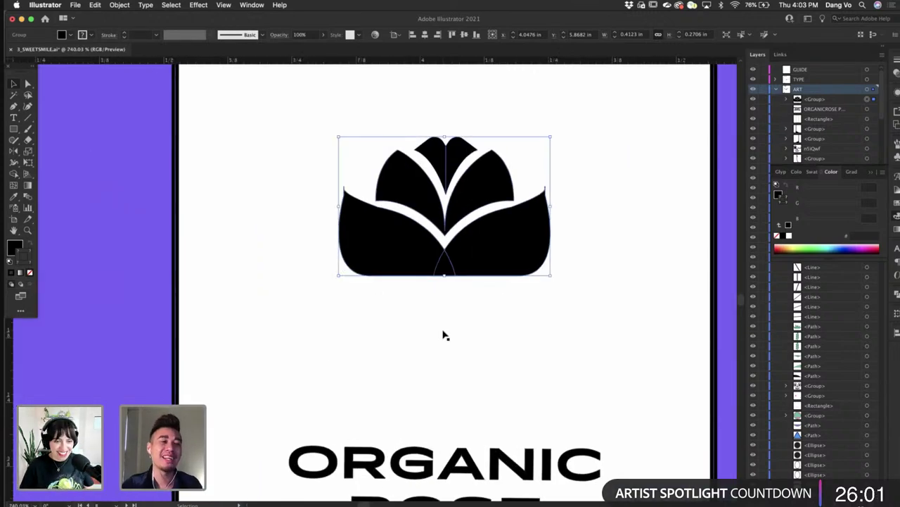
- Draw the right half of a jagged black base under the rose with the Pen tool, about 0.10 in wide and 0.05 in high
key("a")
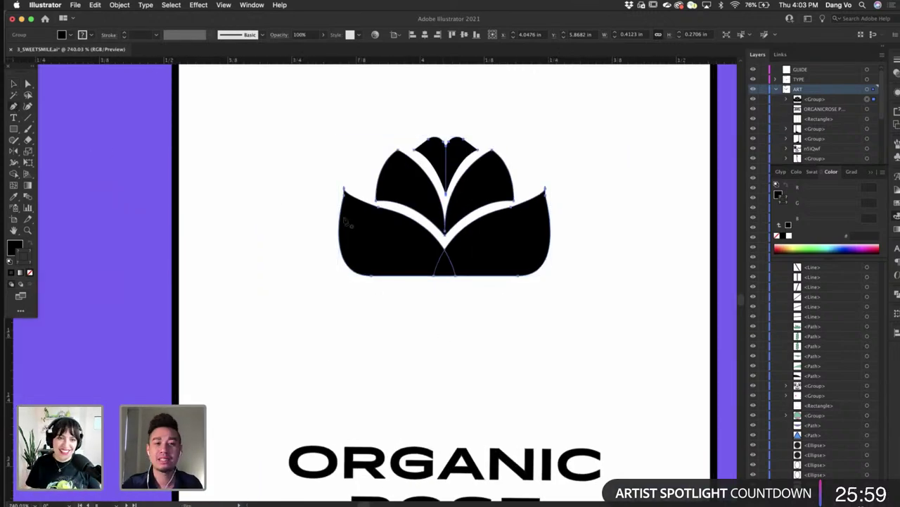
left_click(372, 283)
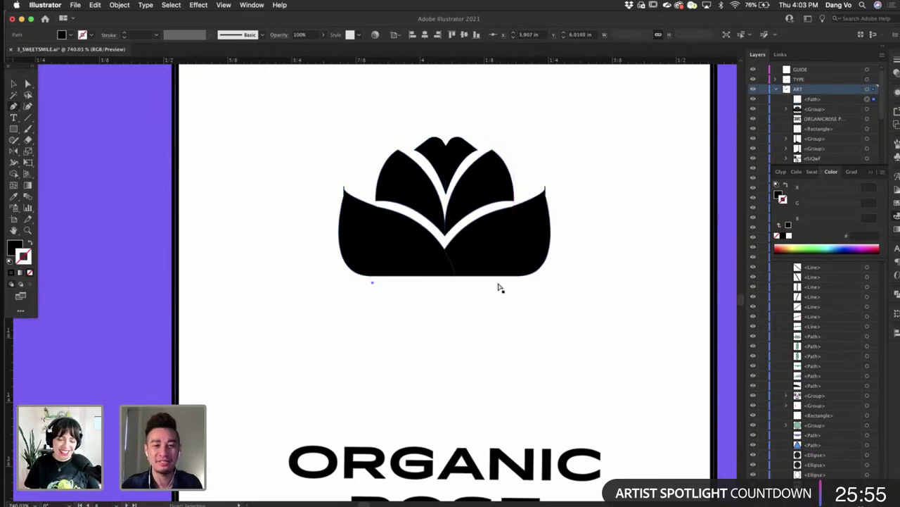
key("super+z")
left_click(447, 282)
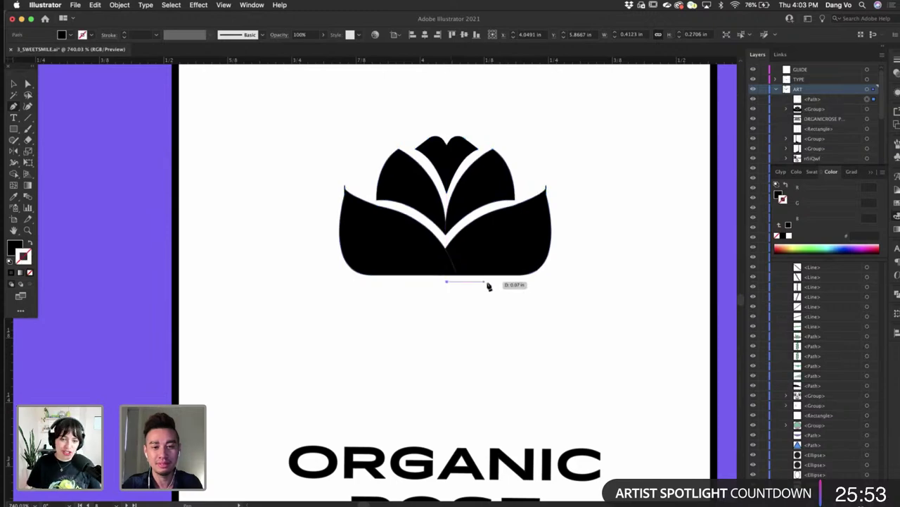
left_click(488, 282)
left_click(499, 302)
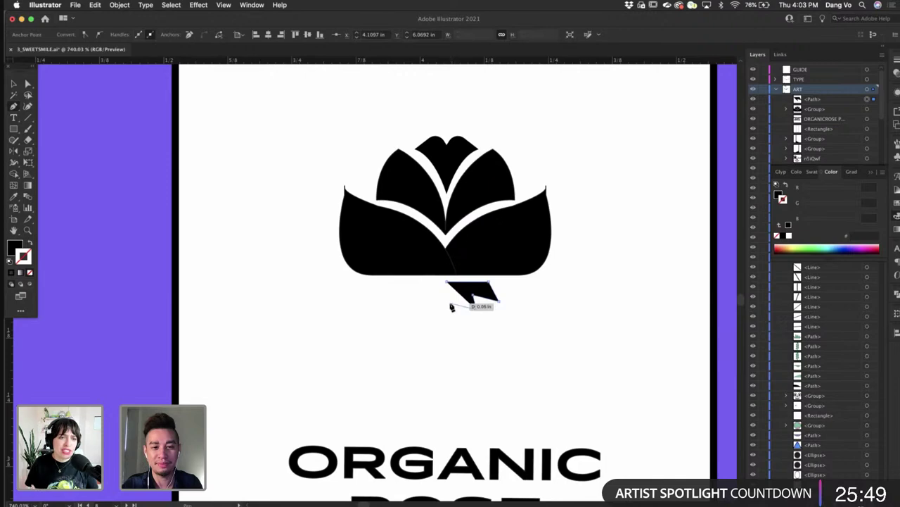
left_click(450, 306)
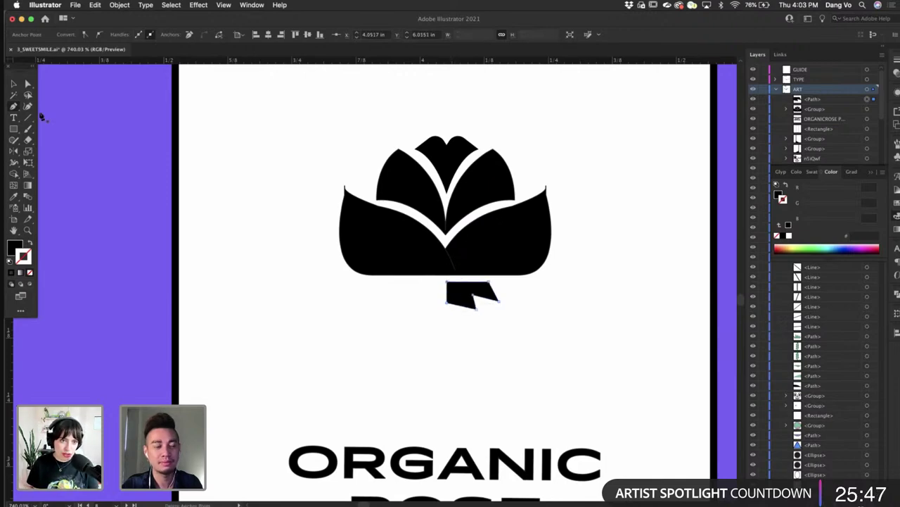
left_click(81, 279)
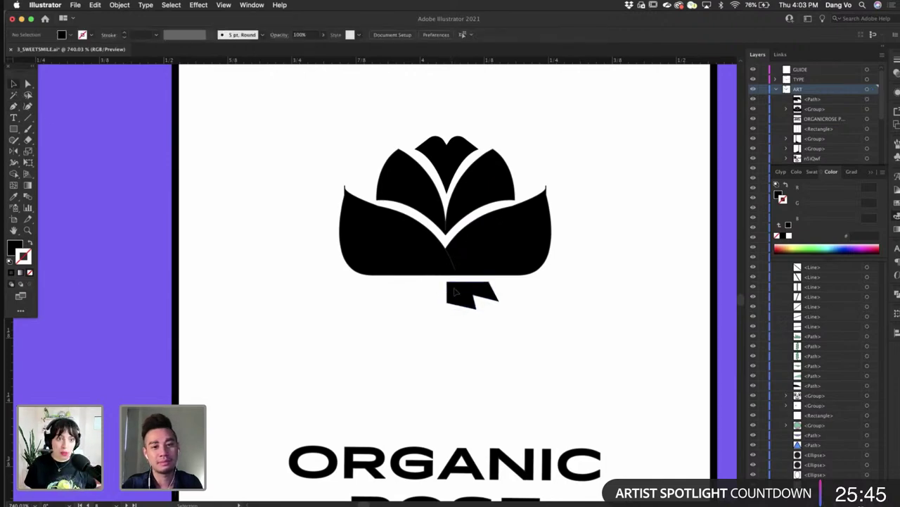
- Reflect a copy of the jagged half-base across a vertical axis at its straight inner edge to form the left half
left_click(456, 292)
left_click(13, 152)
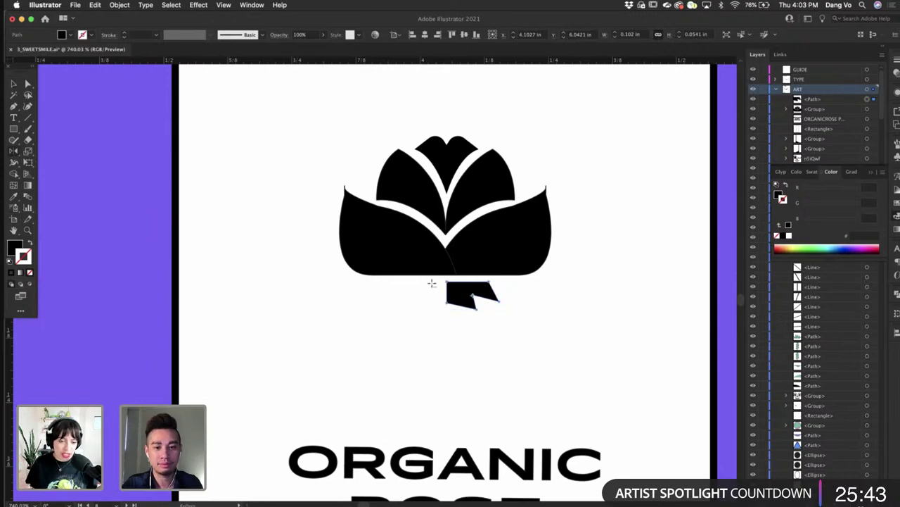
left_click(445, 285, "alt")
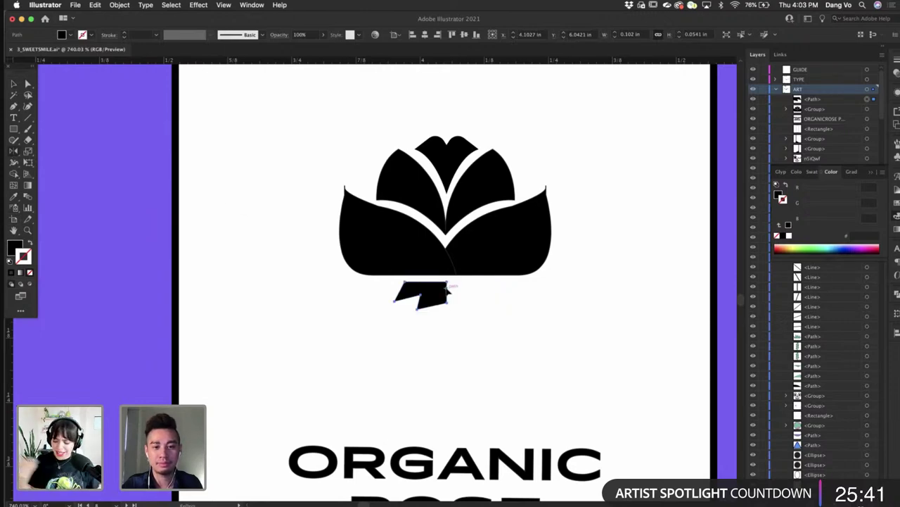
left_click(268, 169)
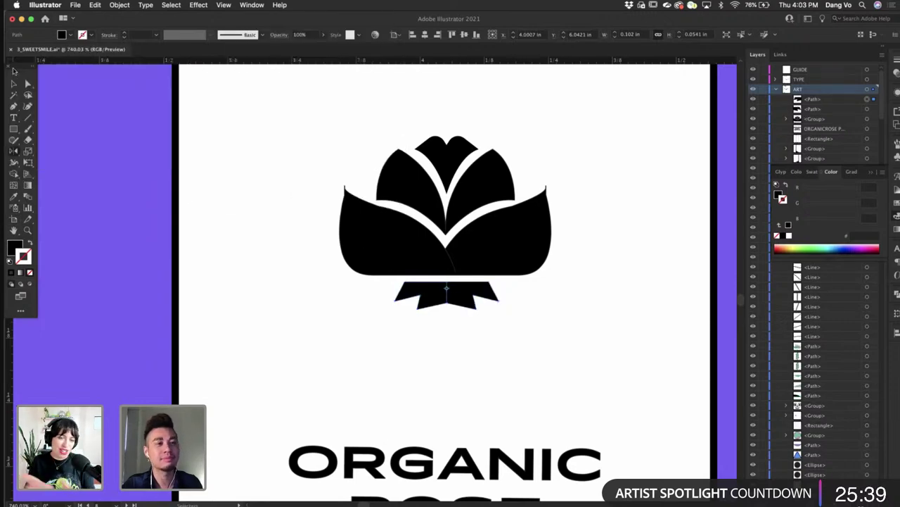
left_click(476, 382)
- Group the rose petals with the right half of the jagged base beneath them
scroll(475, 383, "right", 1)
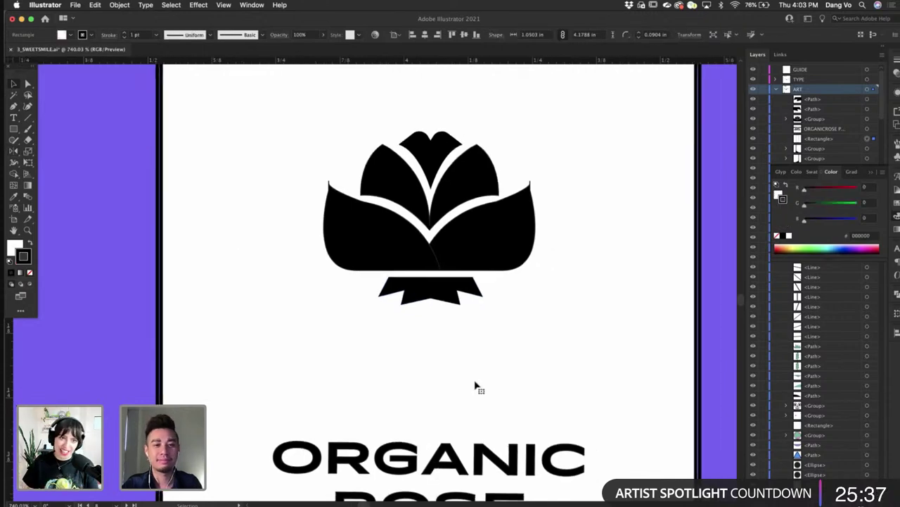
scroll(476, 383, "up", 3)
left_click(425, 260)
left_click(391, 257, "shift")
left_click(493, 186, "shift")
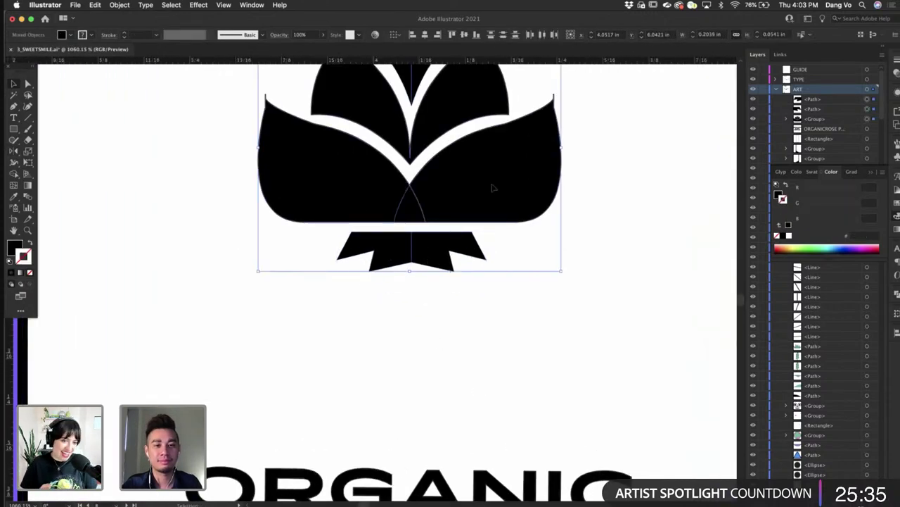
left_click(492, 186, "shift")
scroll(492, 185, "up", 1)
scroll(494, 189, "up", 5)
key("super+a")
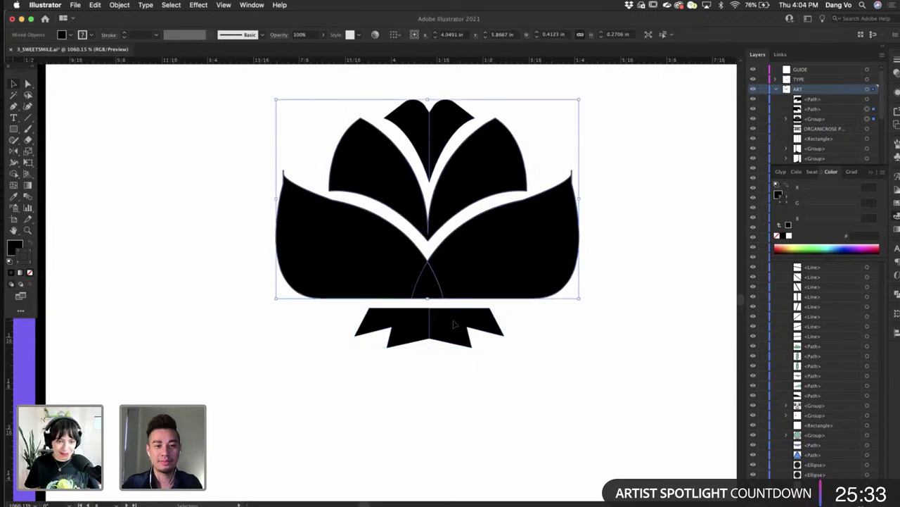
scroll(454, 324, "down", 5)
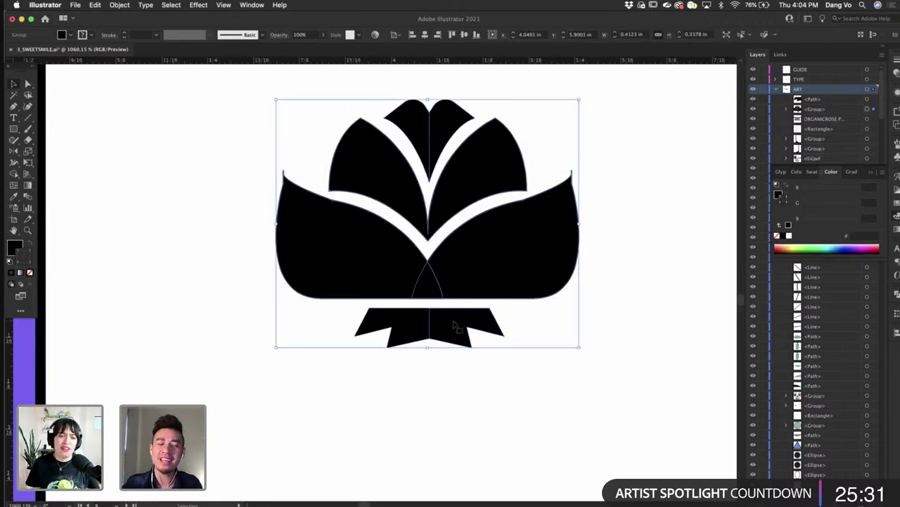
left_click(536, 331)
- Draw an L-shaped stem with a black stroke, running down about 0.13 in from the base's center and about 0.22 in to the right
scroll(537, 329, "down", 3)
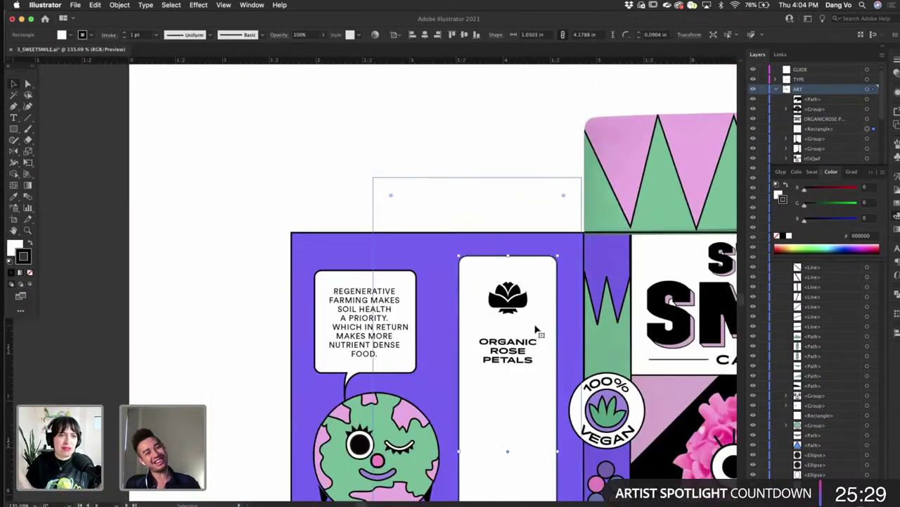
scroll(527, 287, "up", 6)
key("super+h")
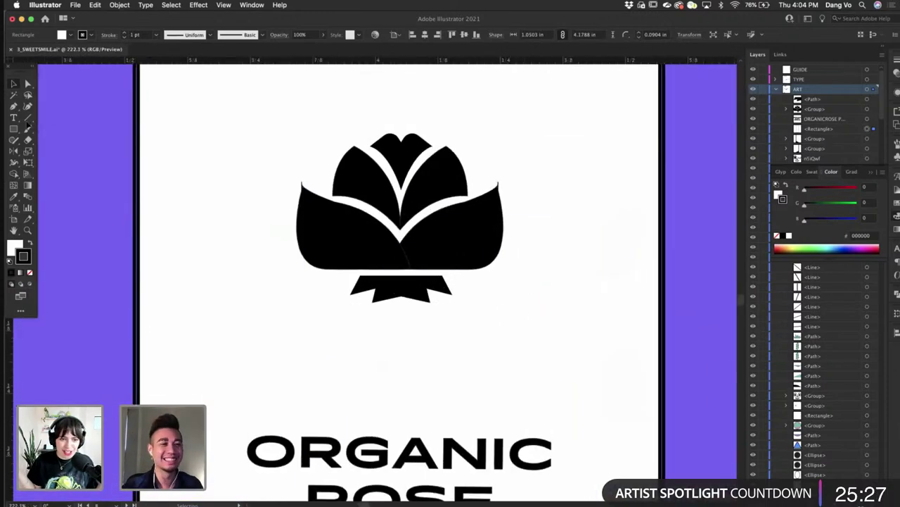
left_click(106, 324)
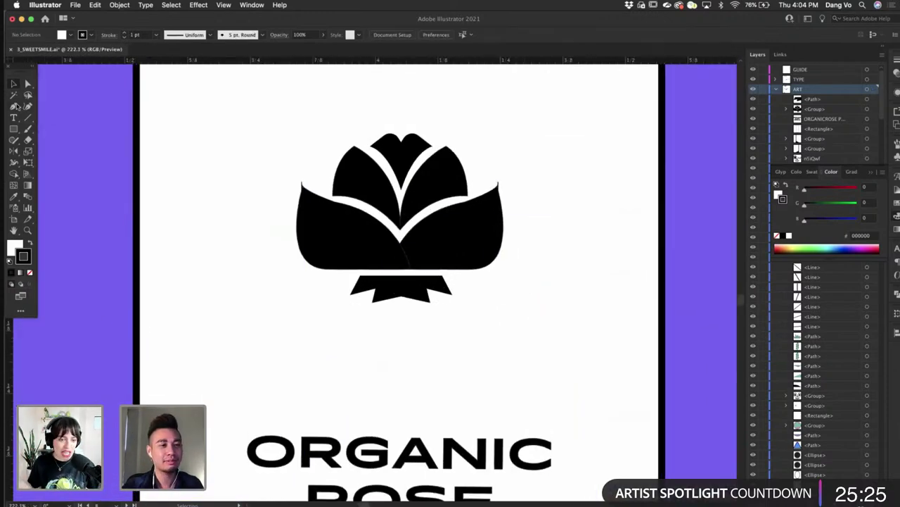
left_click(15, 105)
left_click(401, 277)
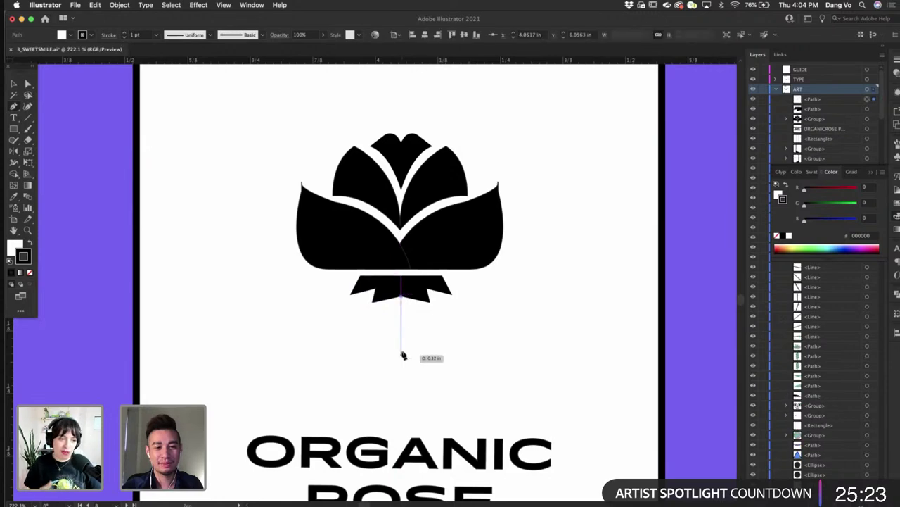
left_click(401, 362, "shift")
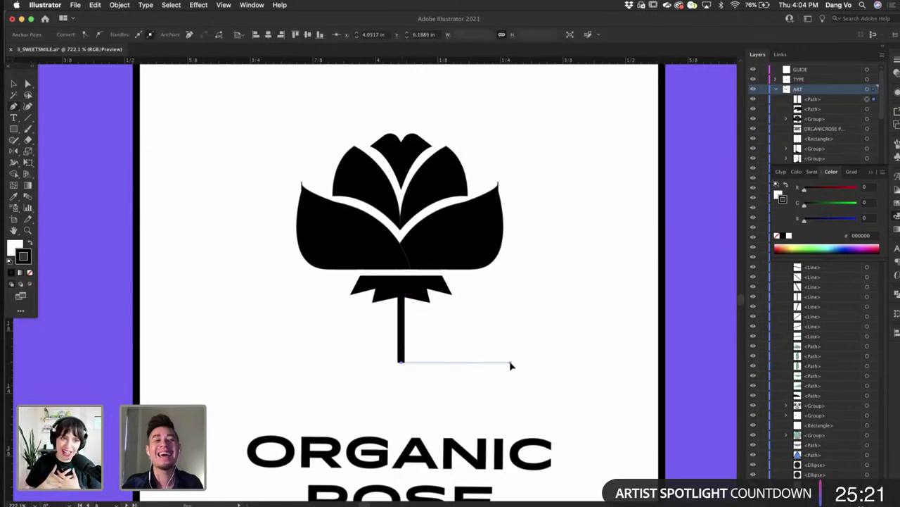
left_click(511, 363, "shift")
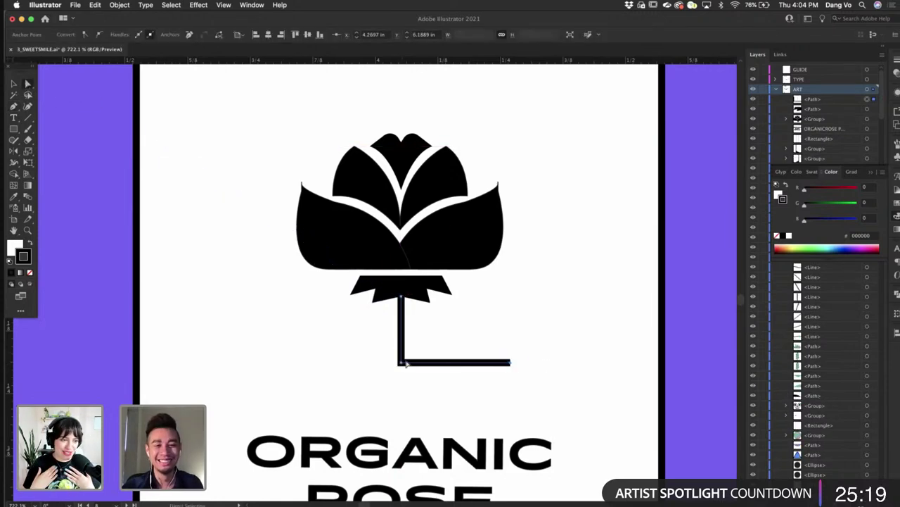
- Round the stem's corner into a smooth curve
left_click_drag(401, 363, 386, 231)
left_click(571, 329)
scroll(570, 328, "down", 5)
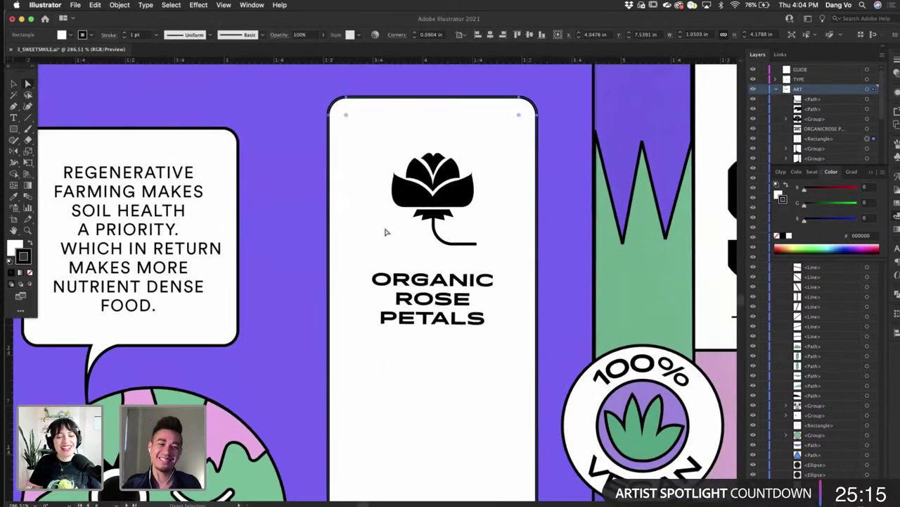
left_click(13, 83)
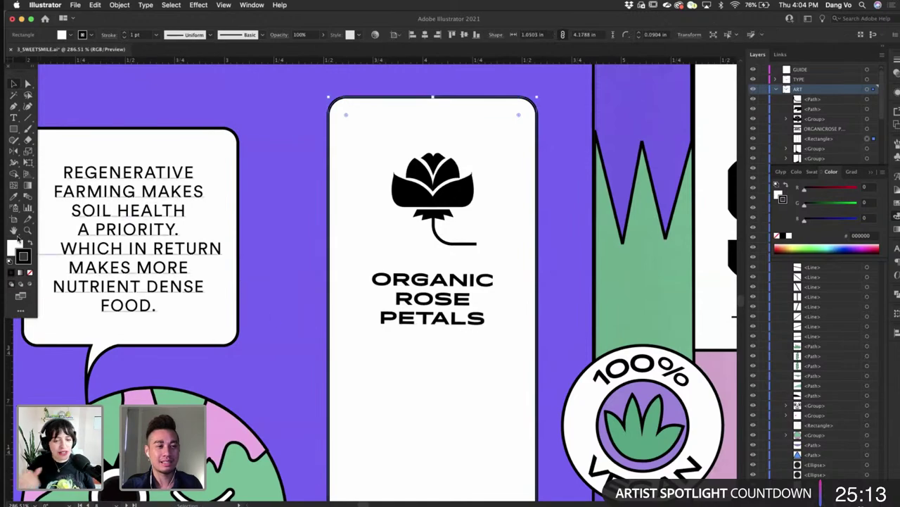
scroll(251, 261, "down", 5)
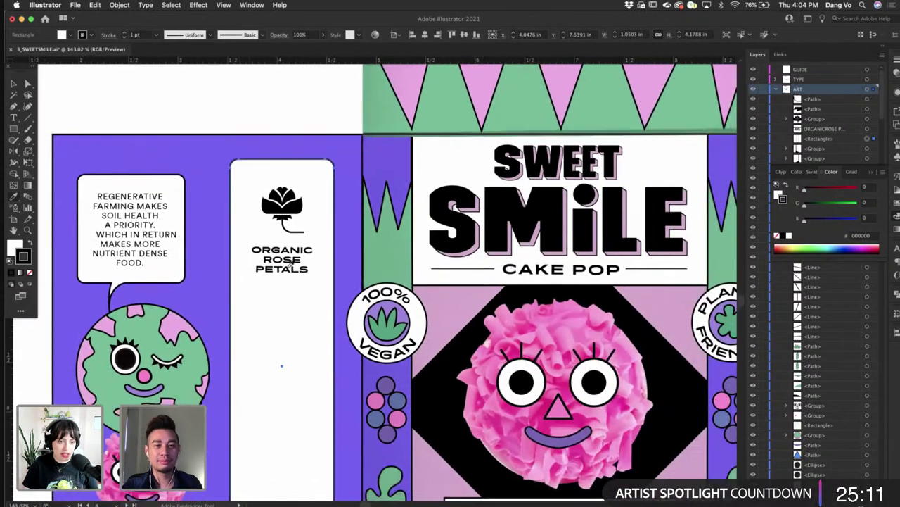
scroll(436, 239, "down", 2)
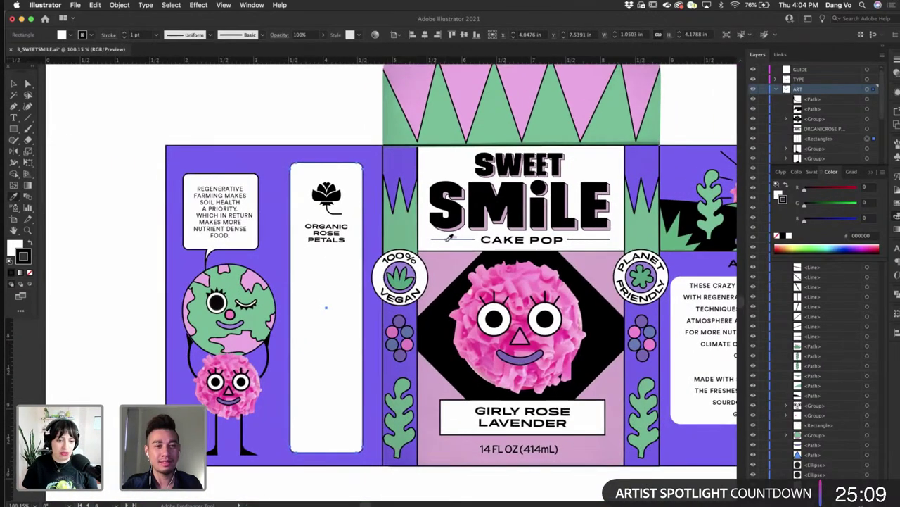
scroll(448, 238, "up", 1)
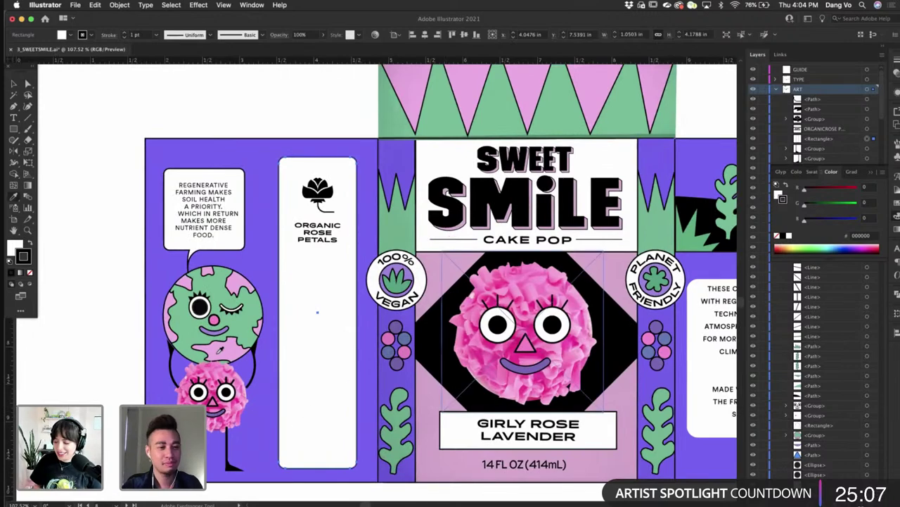
scroll(176, 370, "up", 3)
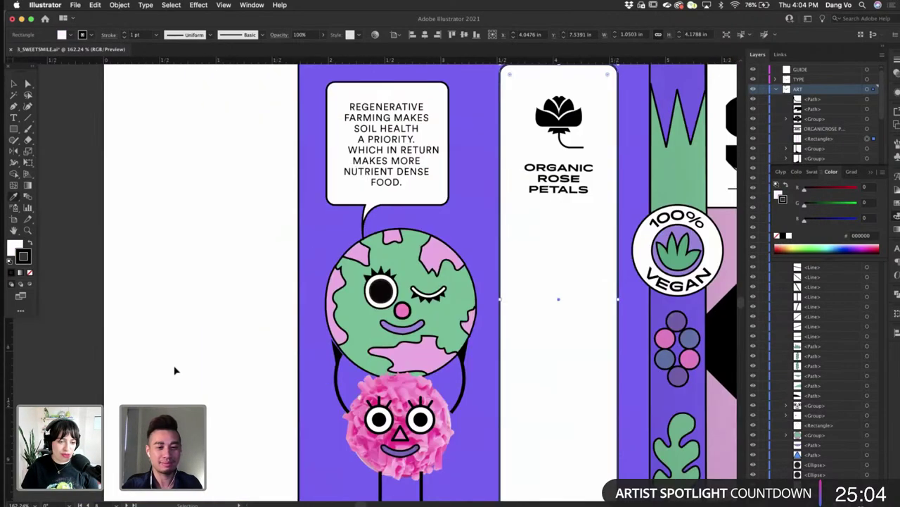
- Fill all the black rose petals with the pink and black outline sampled from a land patch on the globe
left_click(176, 370)
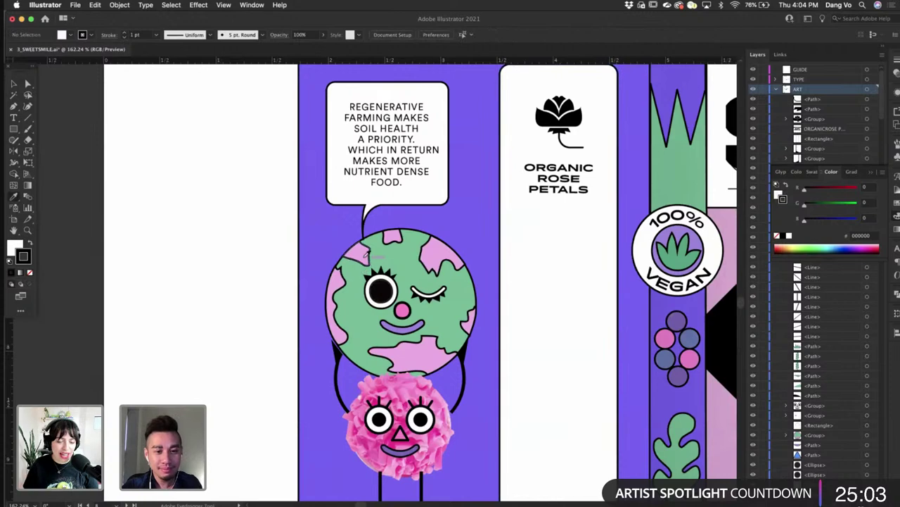
left_click(366, 254)
scroll(452, 223, "up", 5)
scroll(450, 224, "up", 4)
left_click(478, 325, "alt")
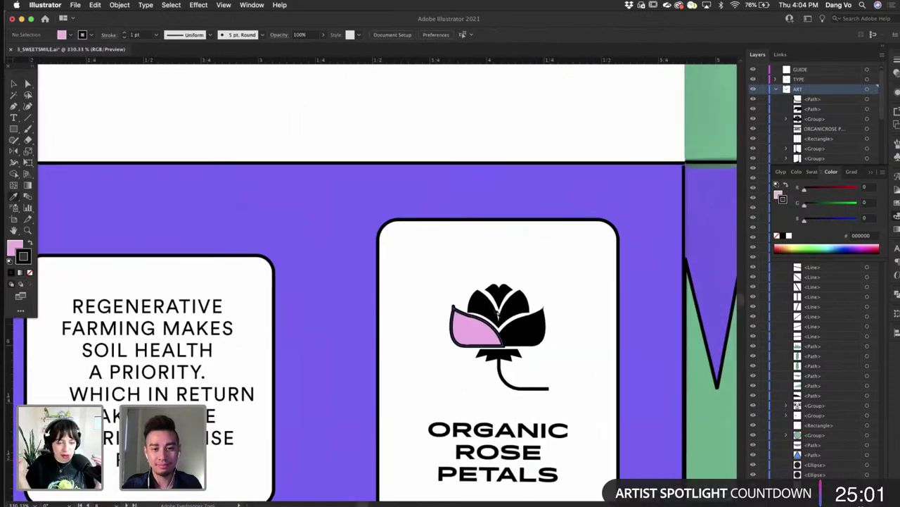
left_click(531, 329)
left_click(517, 309)
left_click(496, 291)
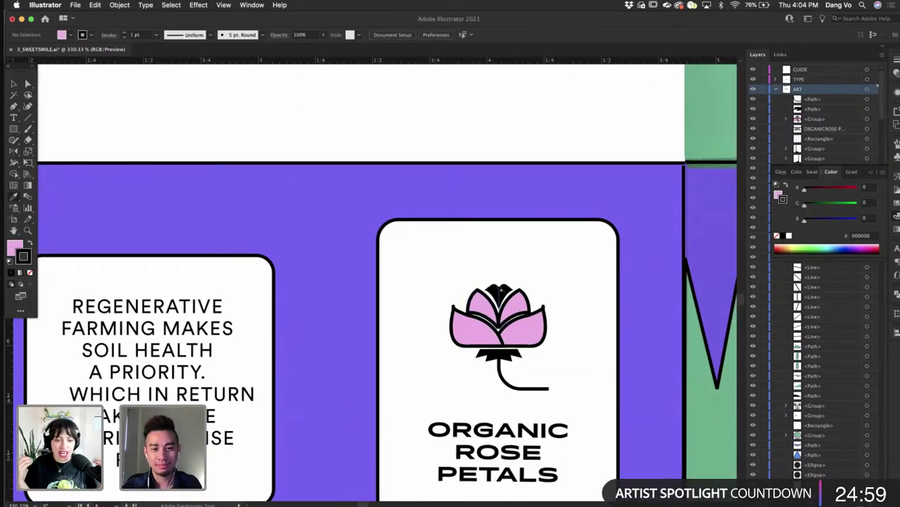
scroll(553, 338, "up", 4)
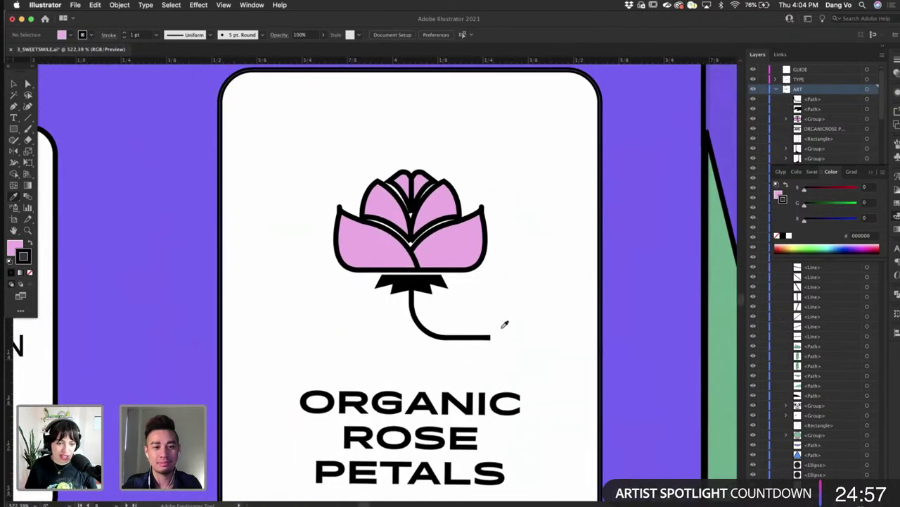
- Group the petals and stem with the left half of the jagged base, and lower the rose about 0.03 in toward its caption
left_click(12, 85)
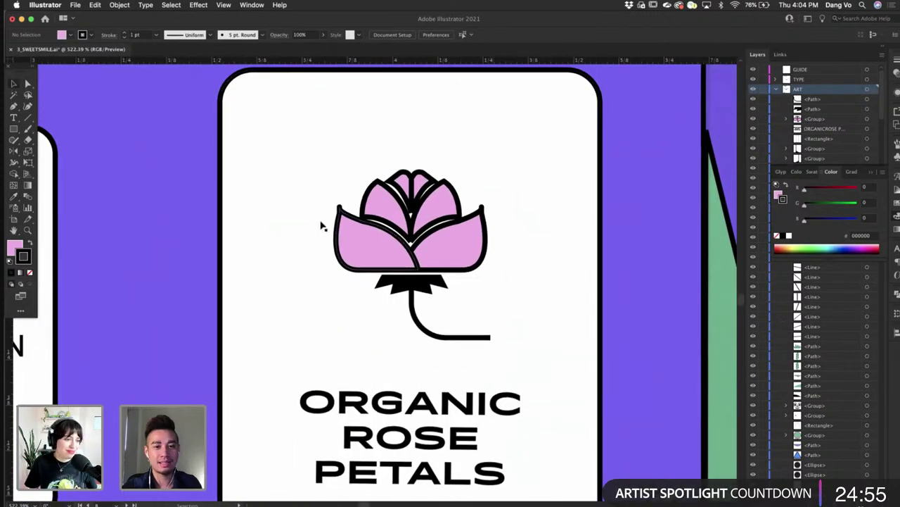
left_click(428, 255)
left_click(421, 325, "shift")
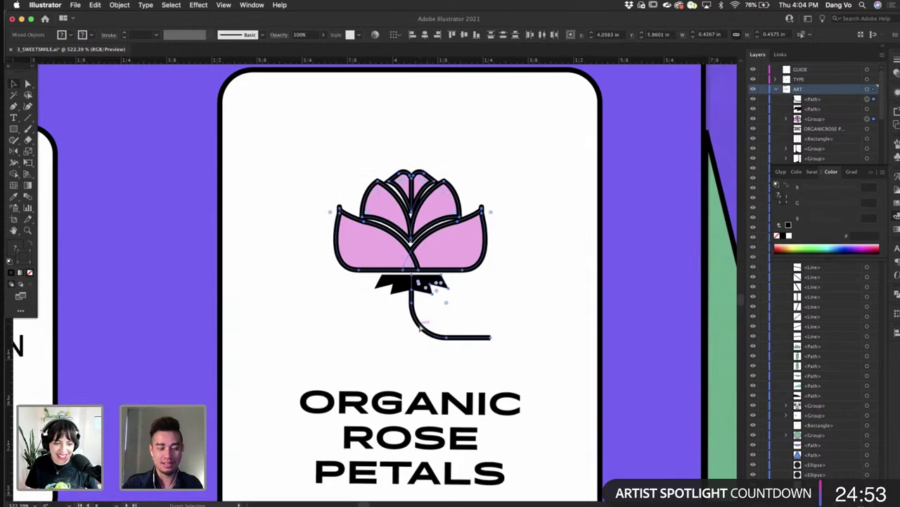
key("super+g")
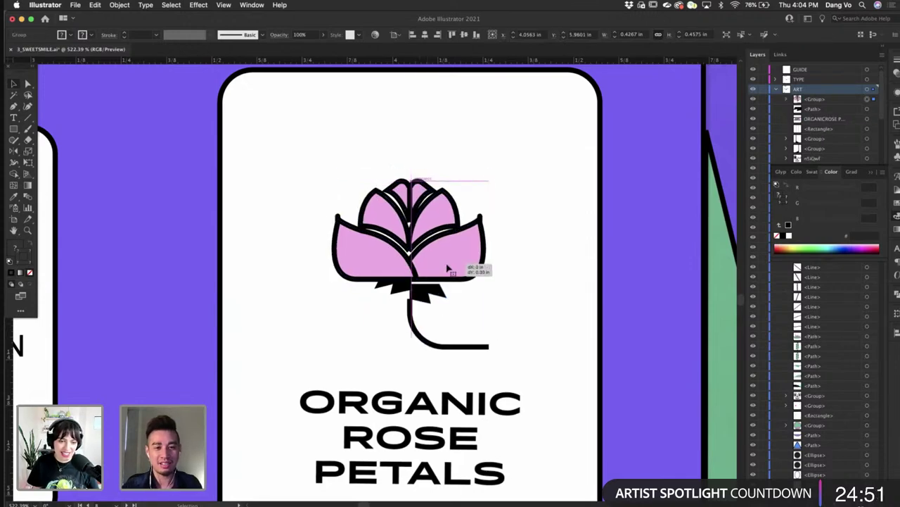
left_click(402, 287, "shift")
key("super+g")
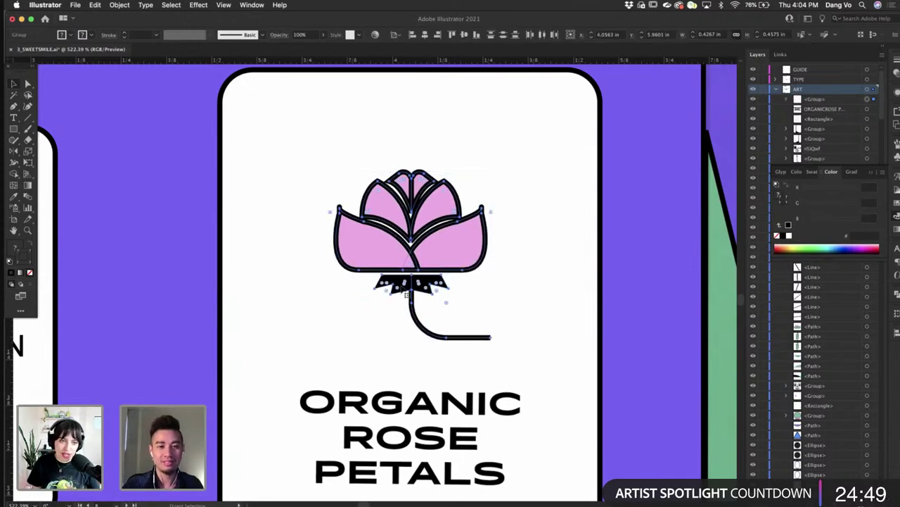
left_click_drag(421, 267, 420, 280)
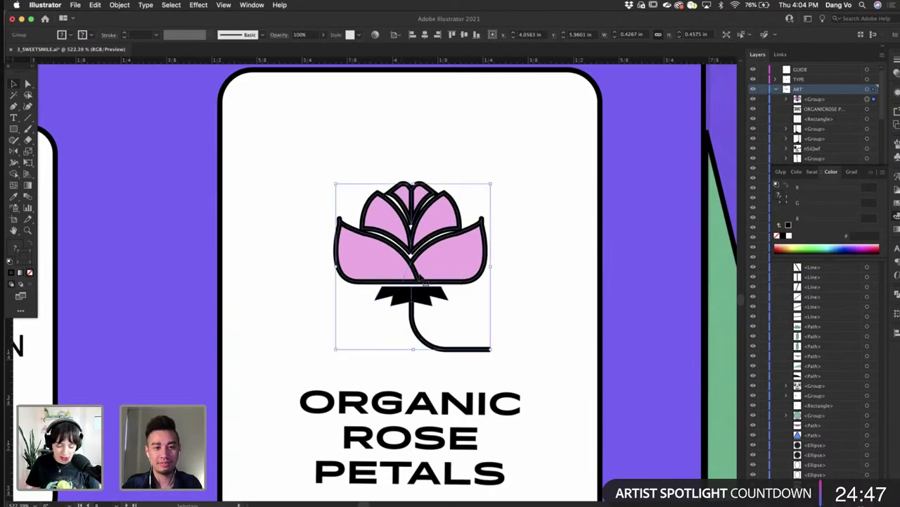
scroll(419, 276, "down", 5)
scroll(412, 279, "down", 1)
key("super+shift+a")
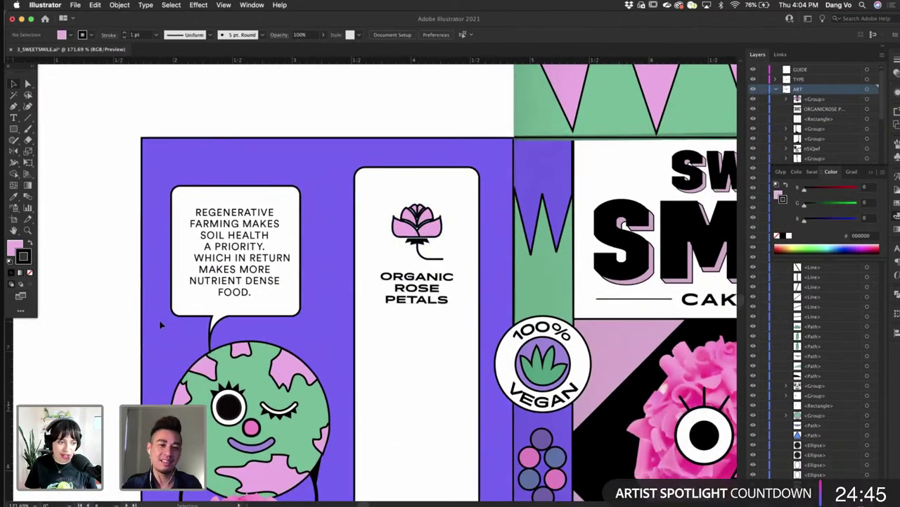
- Check how the colored rose callout looks in the white box and against the rest of the label
scroll(160, 325, "down", 5)
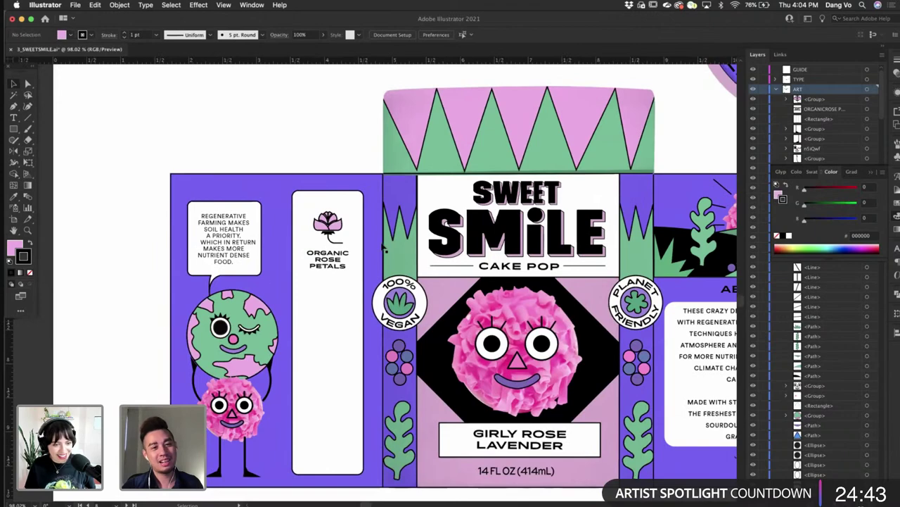
scroll(337, 233, "up", 4)
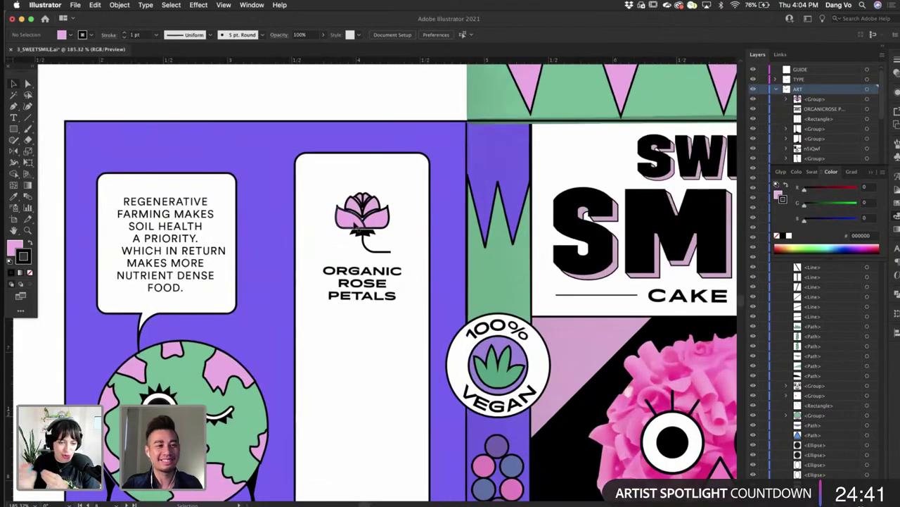
scroll(357, 229, "up", 3)
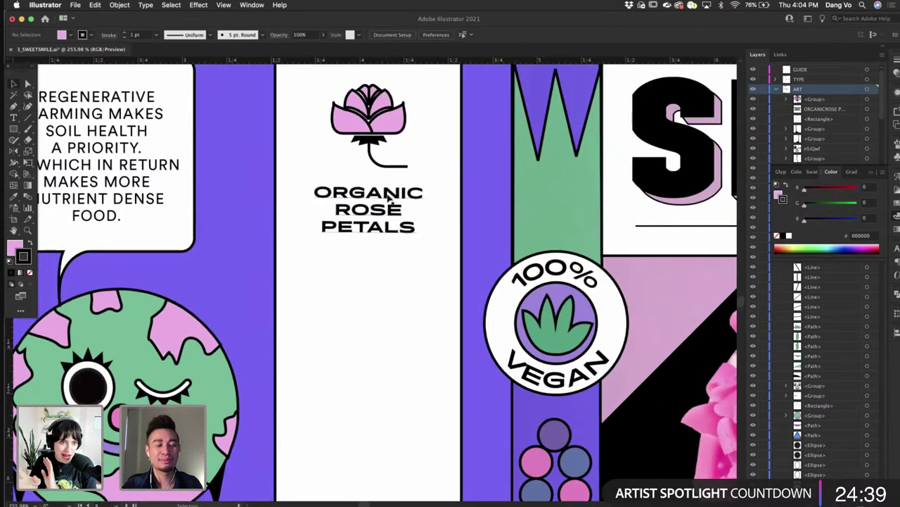
scroll(388, 202, "up", 2)
scroll(391, 205, "down", 2)
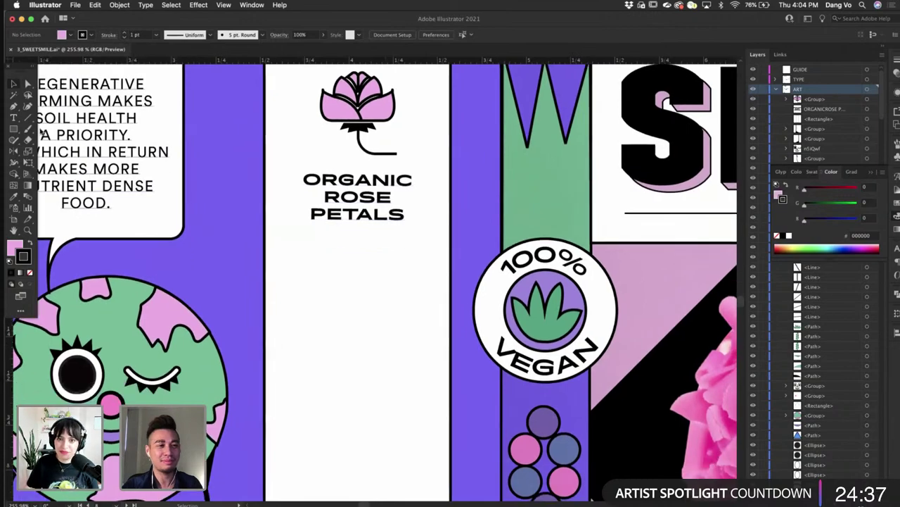
left_click(15, 84)
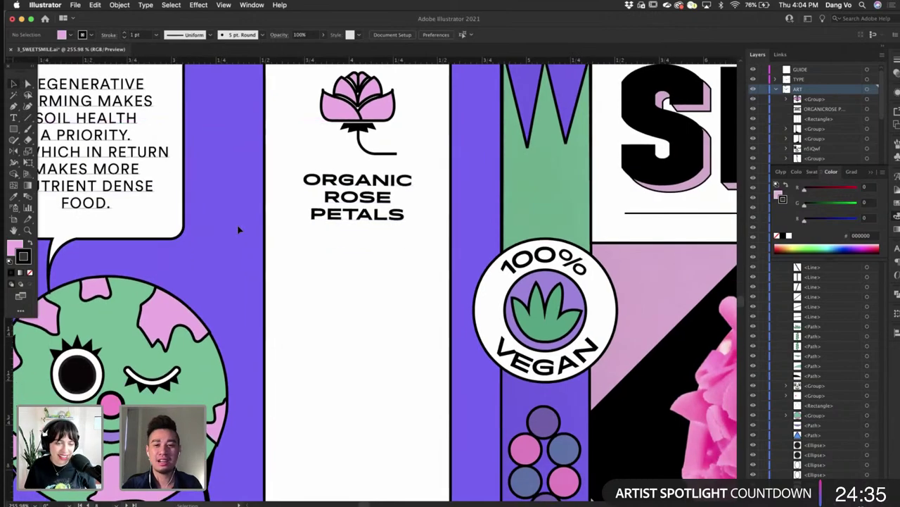
scroll(239, 230, "down", 5)
scroll(196, 332, "left", 3)
scroll(195, 332, "left", 2)
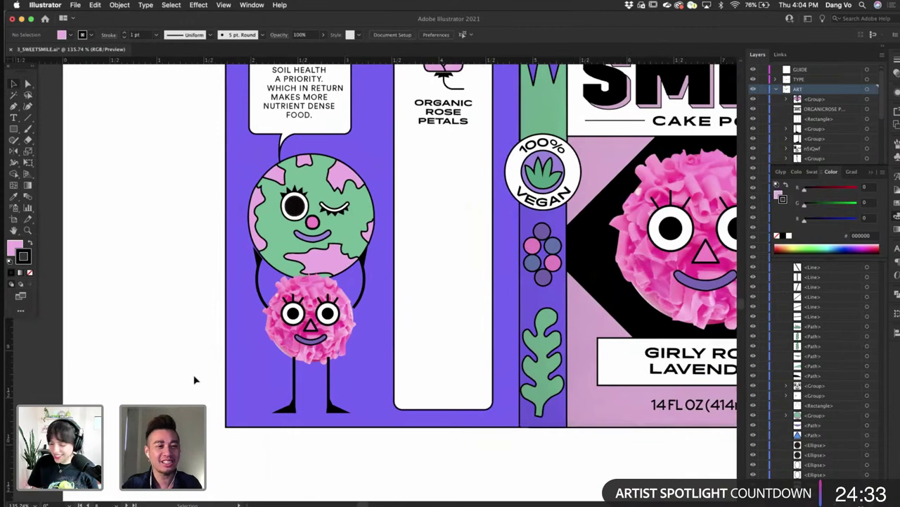
- Draw a straight vertical black line about 0.61 in tall, centered in the white box below the rose petals caption
scroll(450, 177, "up", 5)
mouse_move(435, 168)
left_mouse_down()
mouse_move(435, 275)
mouse_move(435, 268)
left_mouse_up()
left_click(14, 84)
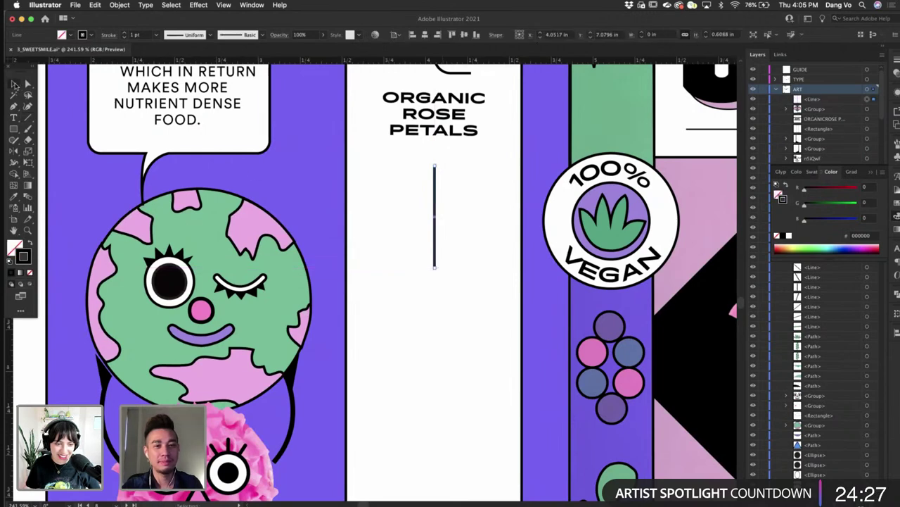
left_click(475, 294)
scroll(476, 295, "up", 3)
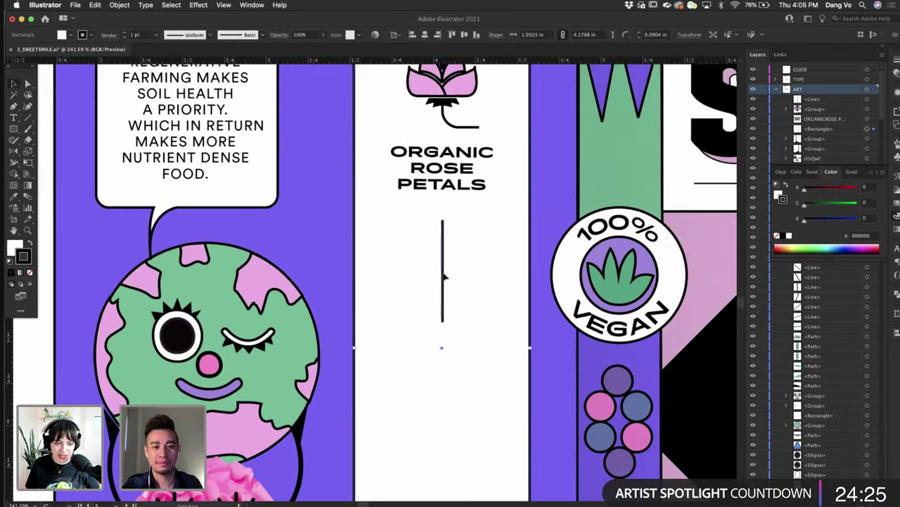
left_click(442, 277)
- Draw a closed teardrop leaf about 0.11 in wide and 0.11 in tall, with its point at the vertical line's lower end
scroll(443, 277, "up", 3)
key("p")
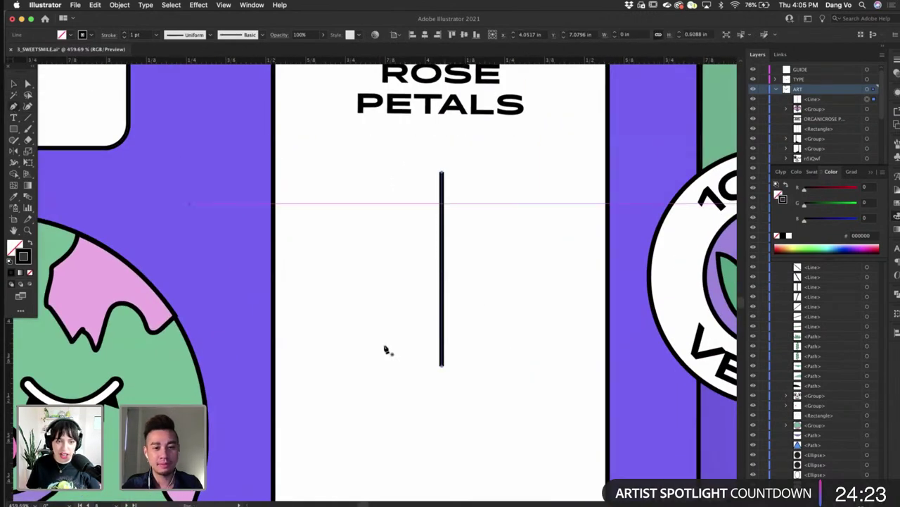
left_click(453, 363)
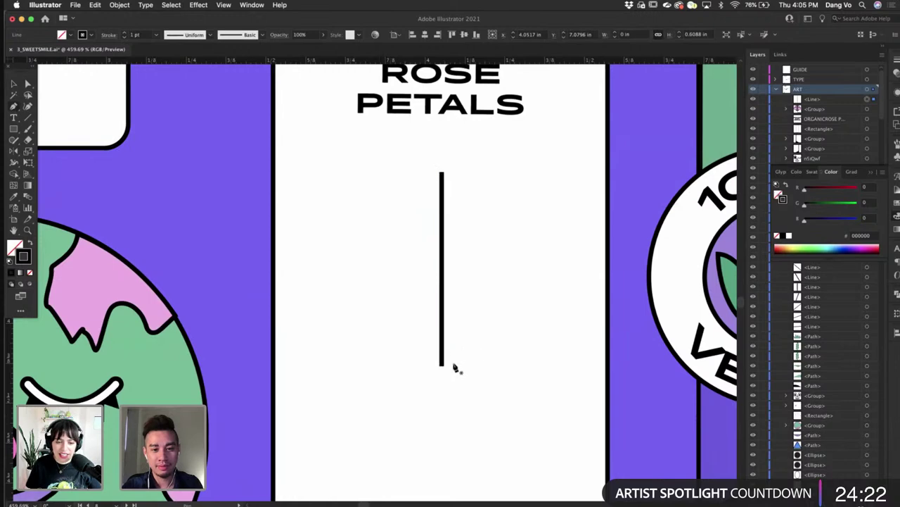
left_click(486, 329)
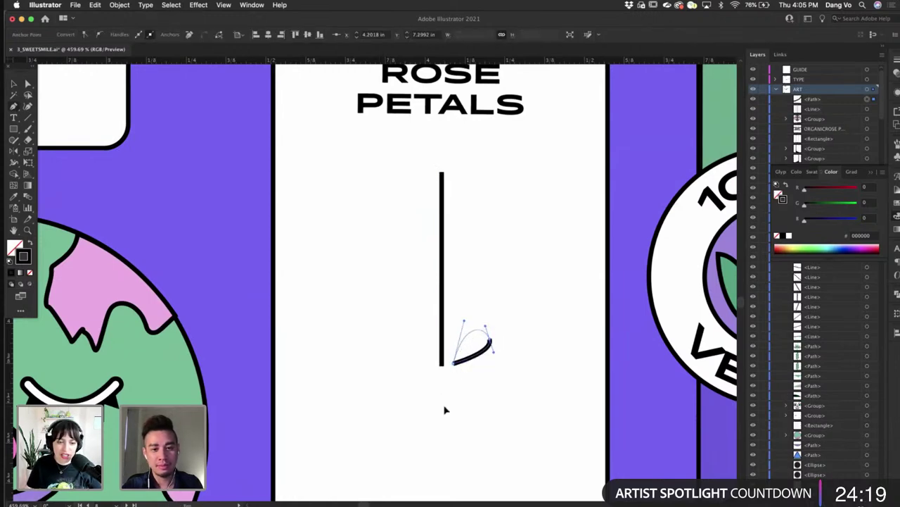
left_click(454, 363)
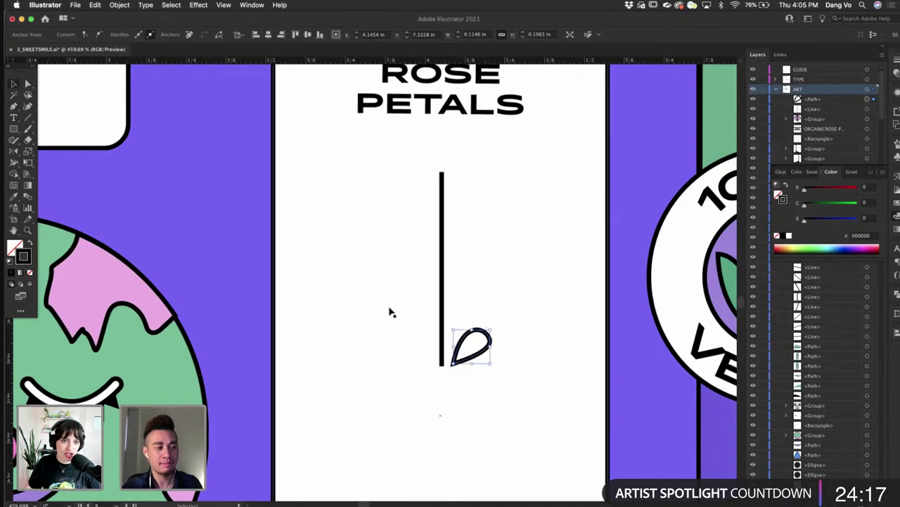
left_click_drag(470, 339, 390, 321)
- Fill the teardrop leaf with the pink of the globe's land patches
left_click(13, 197)
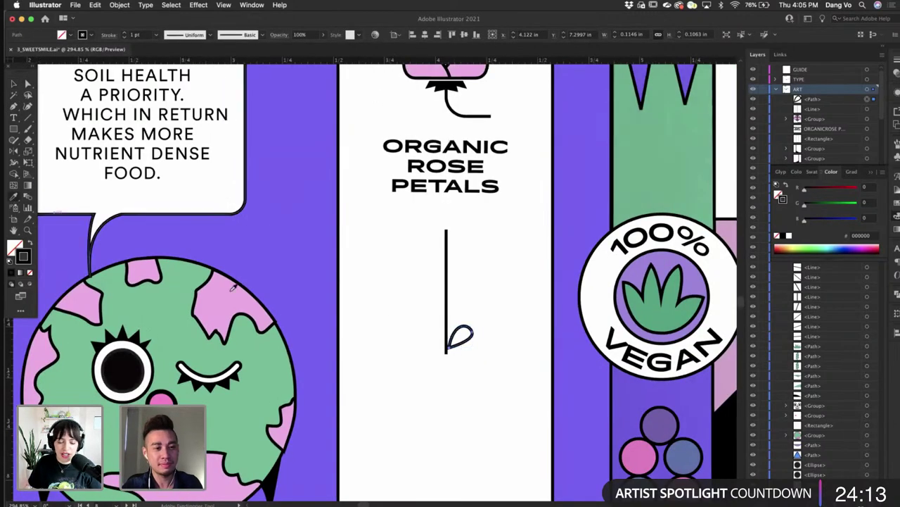
left_click(227, 294)
left_click(12, 84)
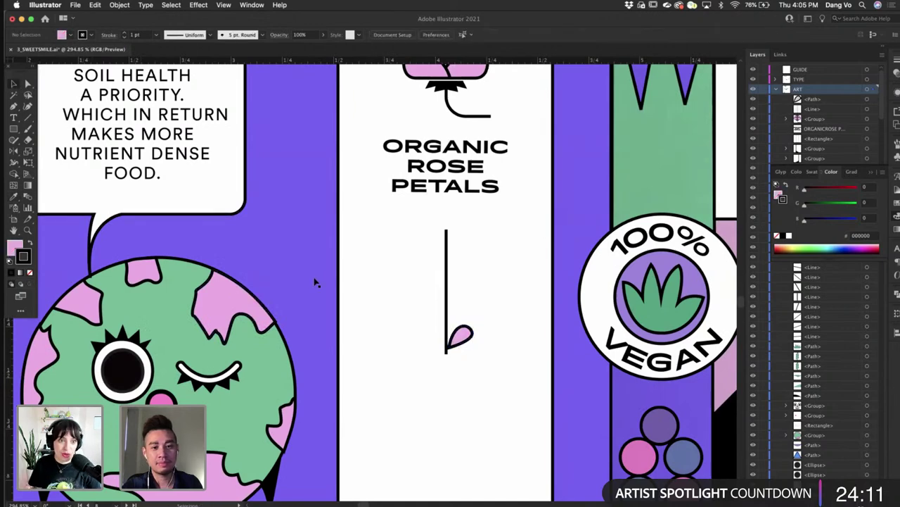
- Reflect a copy of the pink leaf across a vertical axis on the stem line and group the two leaves
scroll(472, 345, "up", 4)
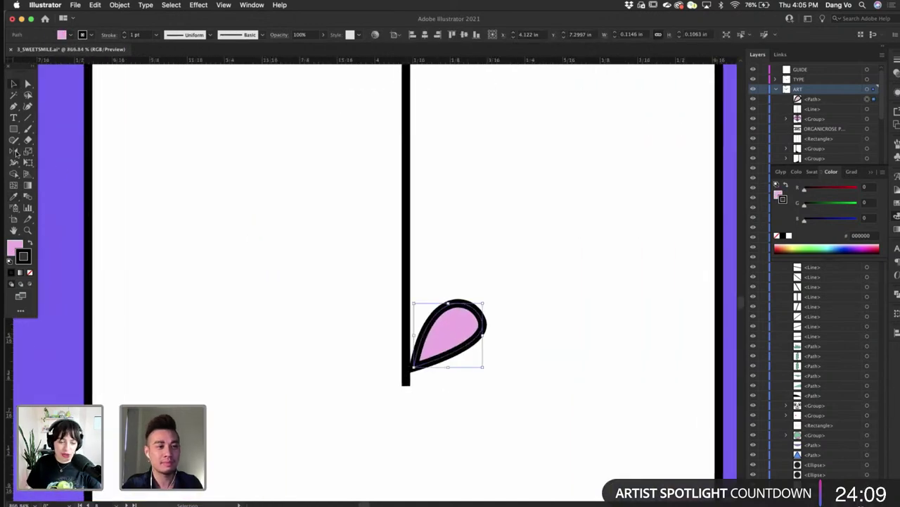
left_click(14, 150)
left_click(406, 321, "alt")
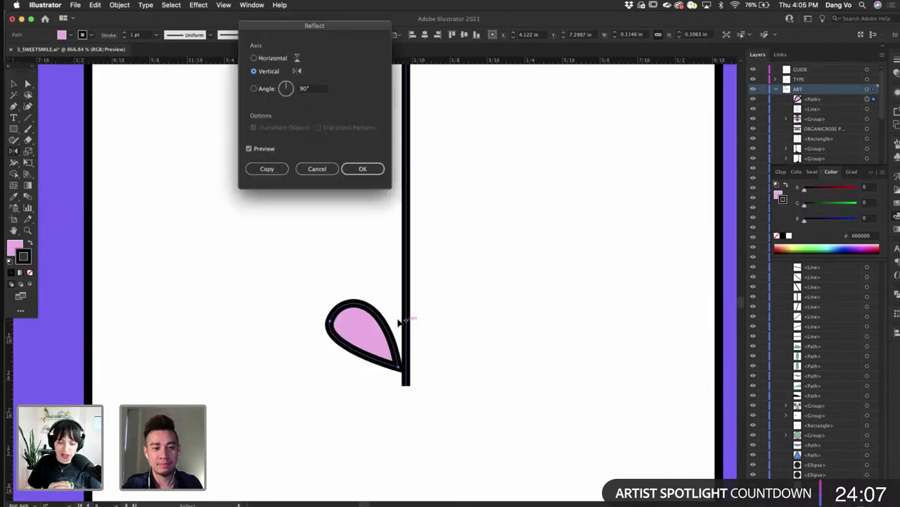
left_click(268, 169)
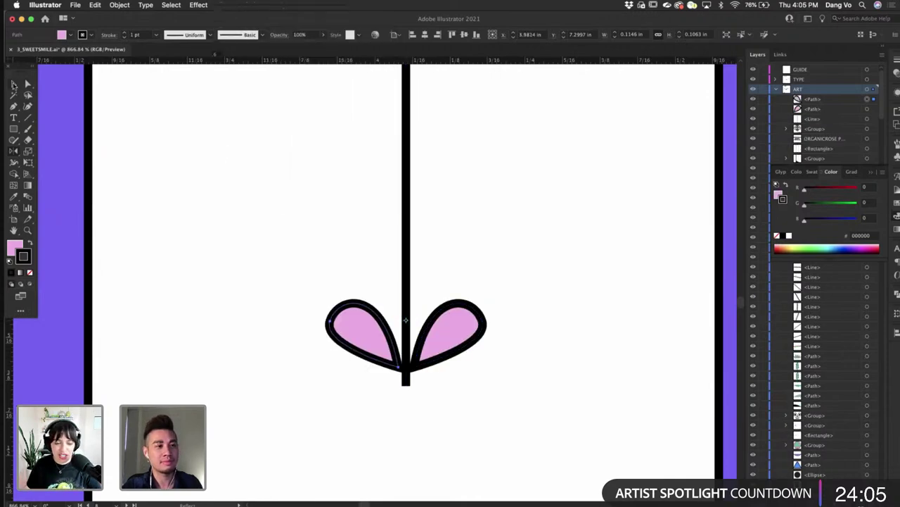
left_click(13, 84)
left_click(460, 332, "shift")
key("super+g")
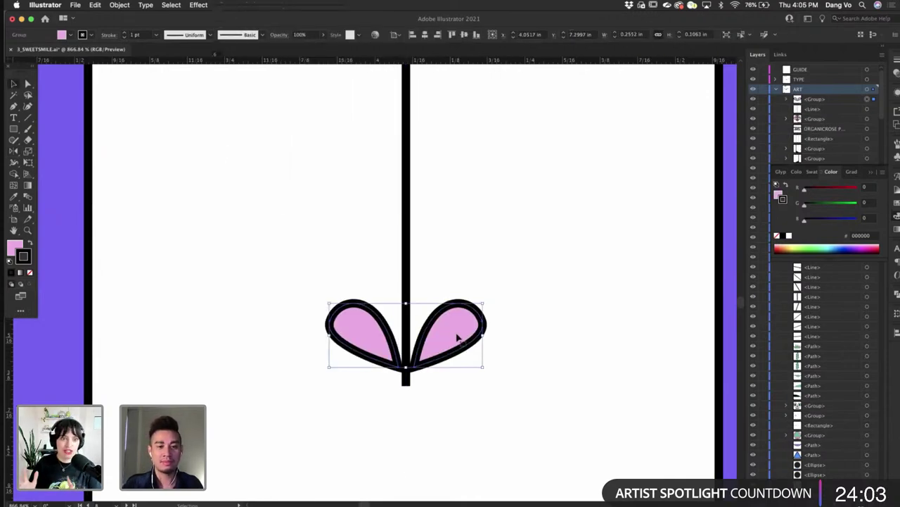
- Duplicate the leaf pair three times straight up the stem at about 0.17 in spacing, ending at the stem's tip
left_click_drag(458, 339, 456, 232)
scroll(465, 335, "up", 5)
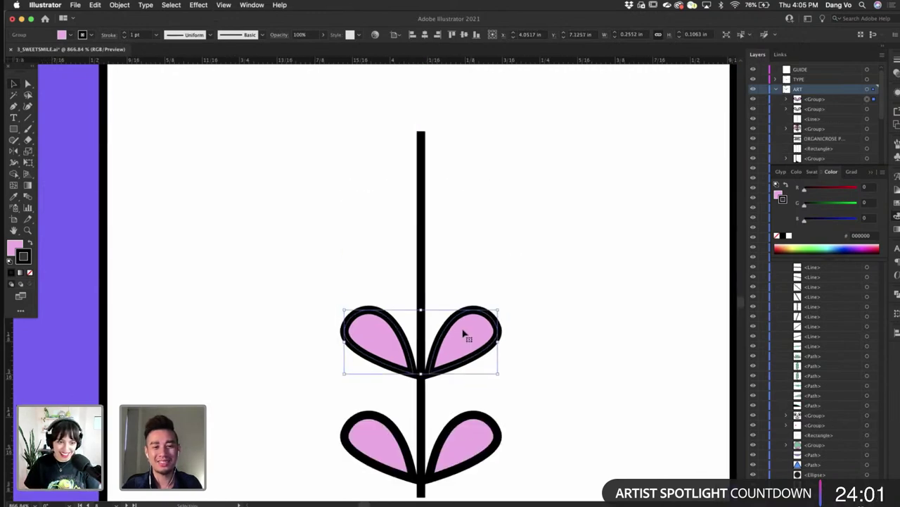
left_click_drag(465, 335, 449, 121)
scroll(272, 248, "up", 4)
left_click(271, 248)
- Draw a closed pointed bud about 0.03 in wide and 0.11 in tall, rising from the stem's tip between the top leaves
scroll(434, 256, "up", 5)
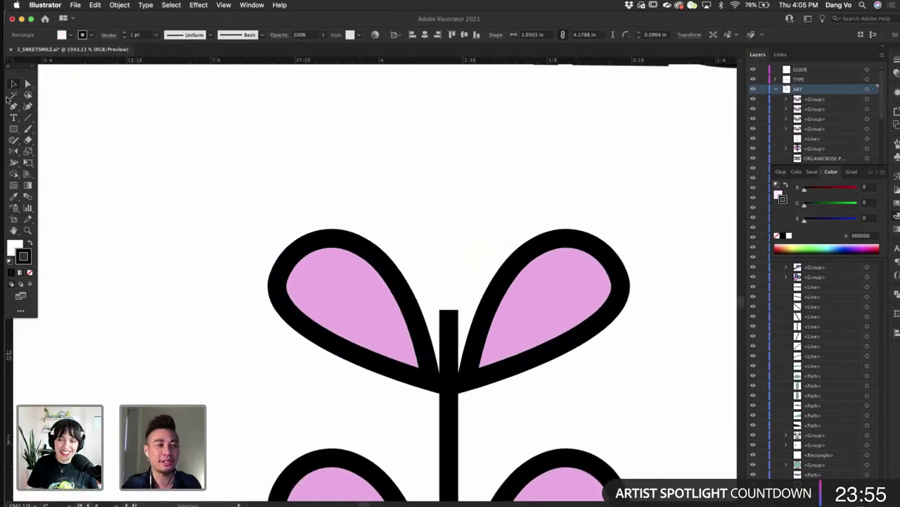
left_click(13, 106)
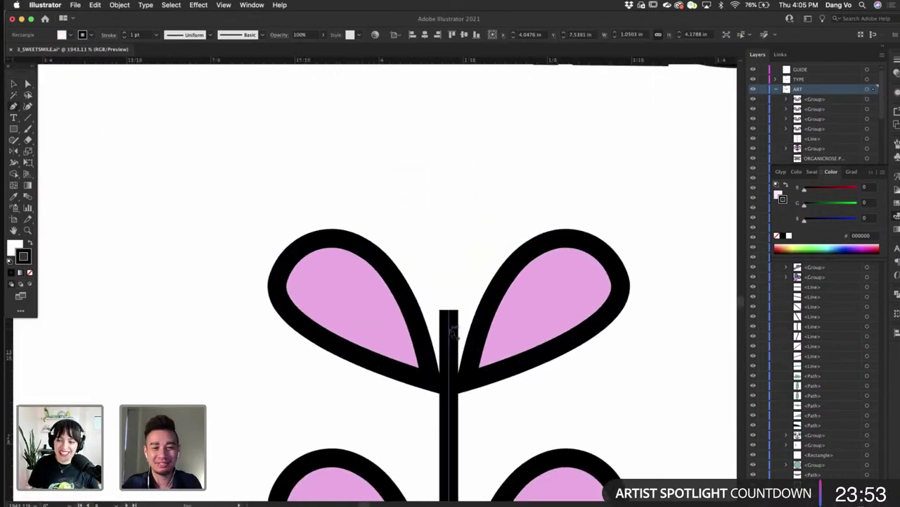
left_click(449, 327)
left_click_drag(466, 203, 412, 128)
key("super+z")
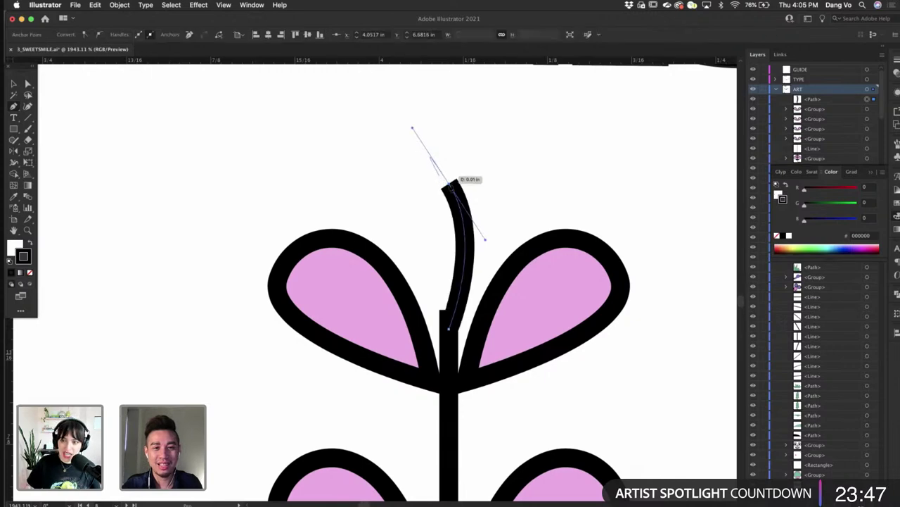
left_click_drag(449, 327, 512, 432)
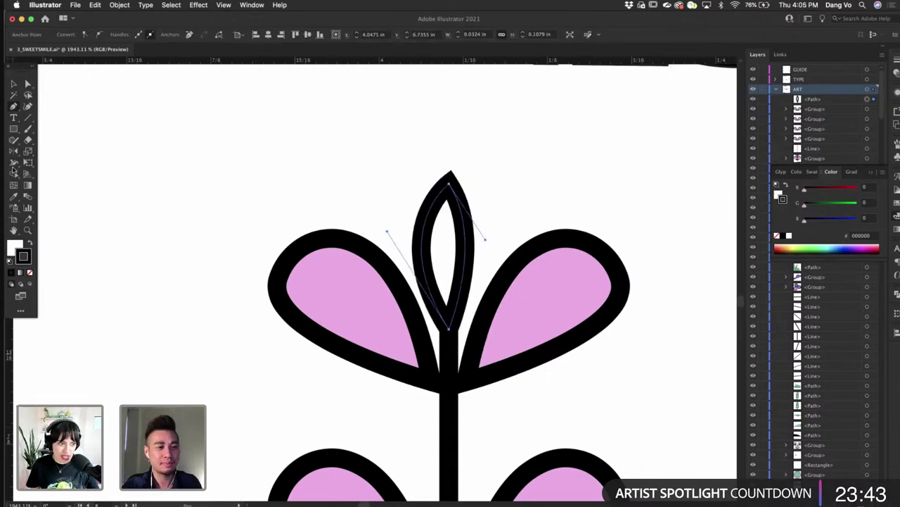
- Fill the pointed bud with the pink of the leaf beside it
left_click(15, 197)
left_click(358, 268)
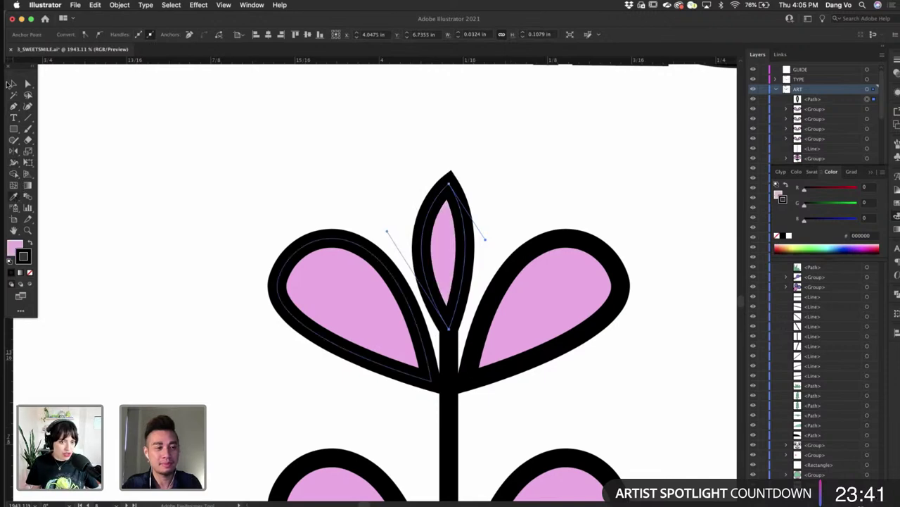
key("a")
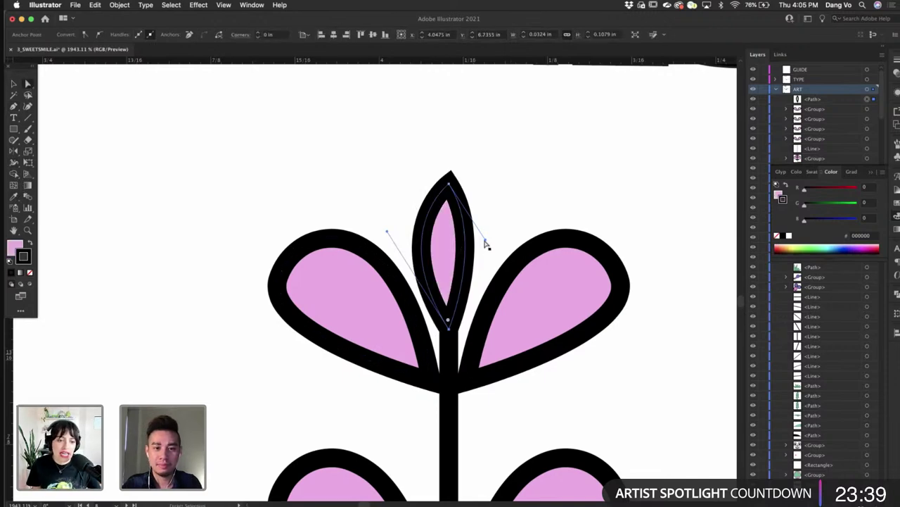
- Bow the pointed bud's right curve outward to match its left side, making the bud about 0.04 in wide
mouse_move(486, 241)
left_mouse_down()
mouse_move(495, 231)
mouse_move(502, 243)
left_mouse_up()
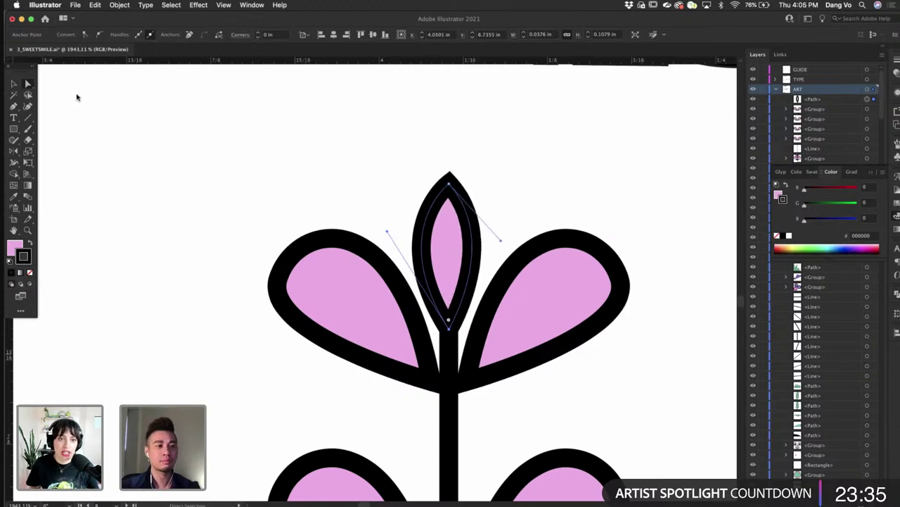
left_click(14, 95)
scroll(309, 254, "down", 3)
left_click(316, 261)
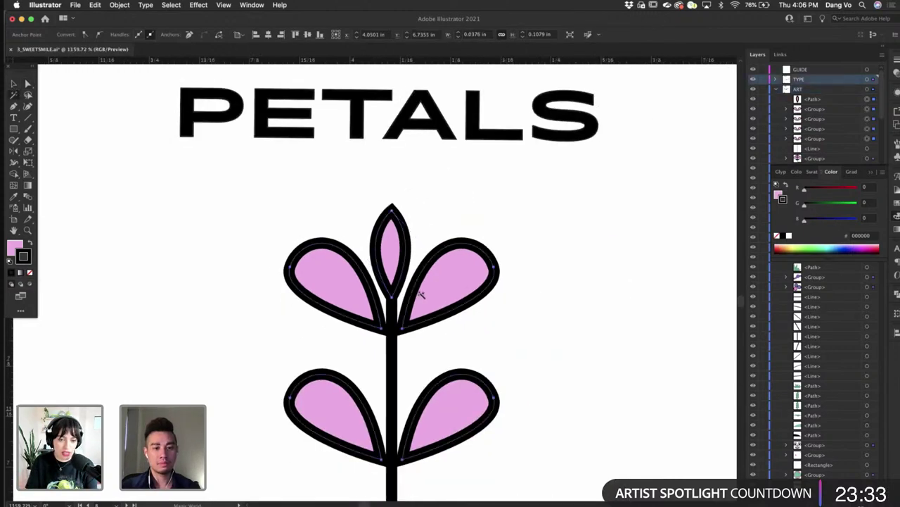
scroll(436, 293, "down", 5)
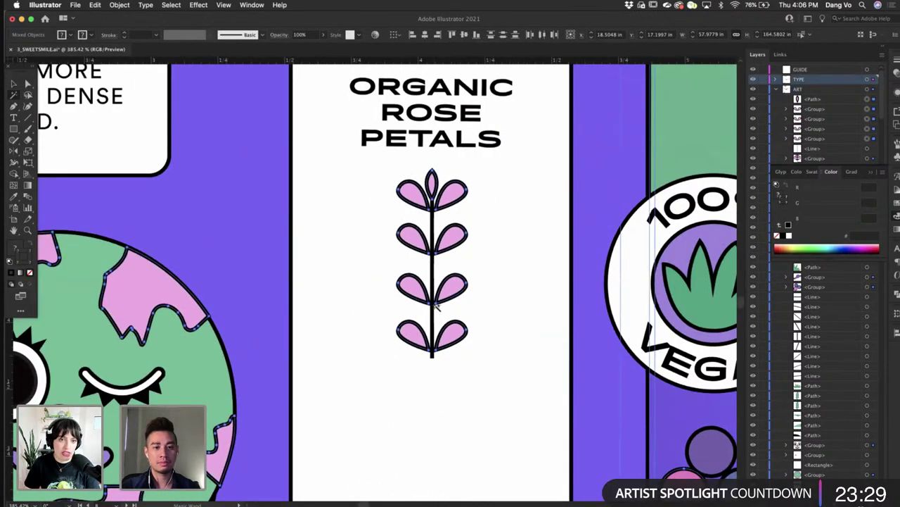
left_click(13, 83)
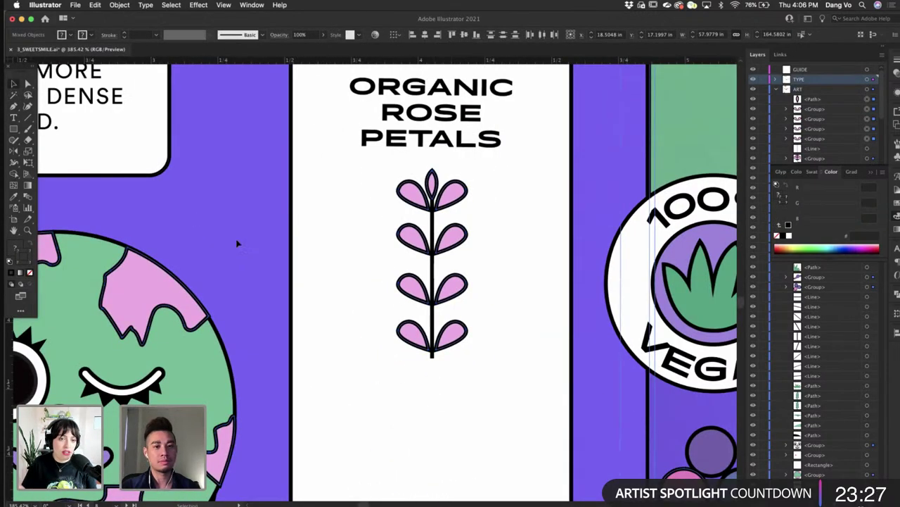
- Group the four leaf pairs, stem and bud into one sprig, and move it about 0.19 in left and 0.11 in down
left_click(454, 194)
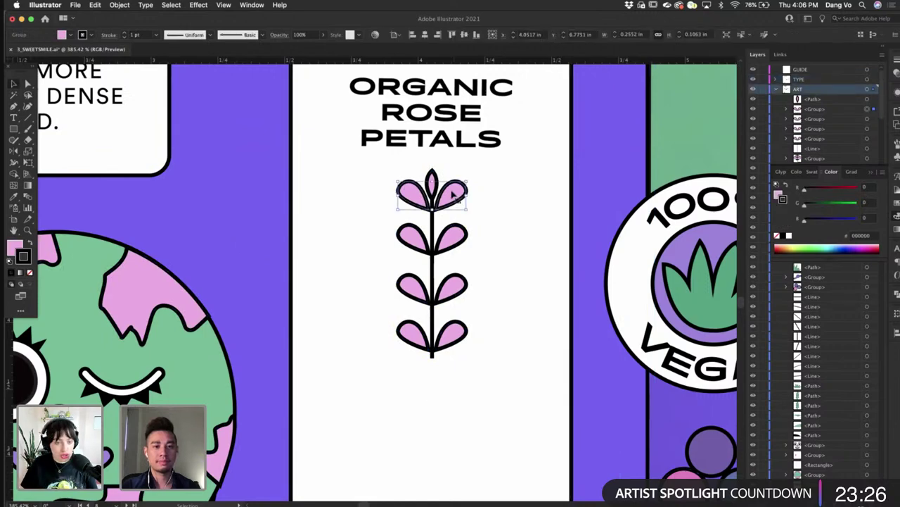
left_click(414, 246, "shift")
left_click(409, 289, "shift")
left_click(411, 337, "shift")
left_click(432, 264, "shift")
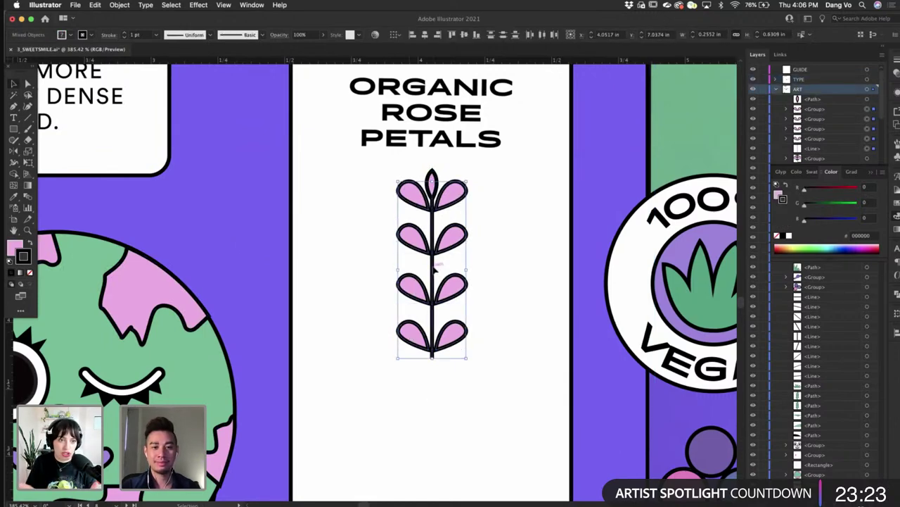
key("super+g")
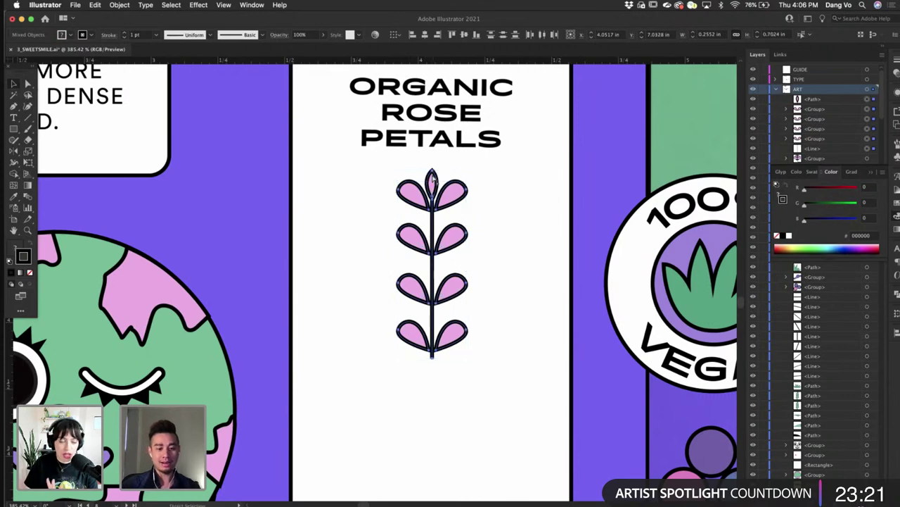
left_click_drag(420, 238, 399, 227)
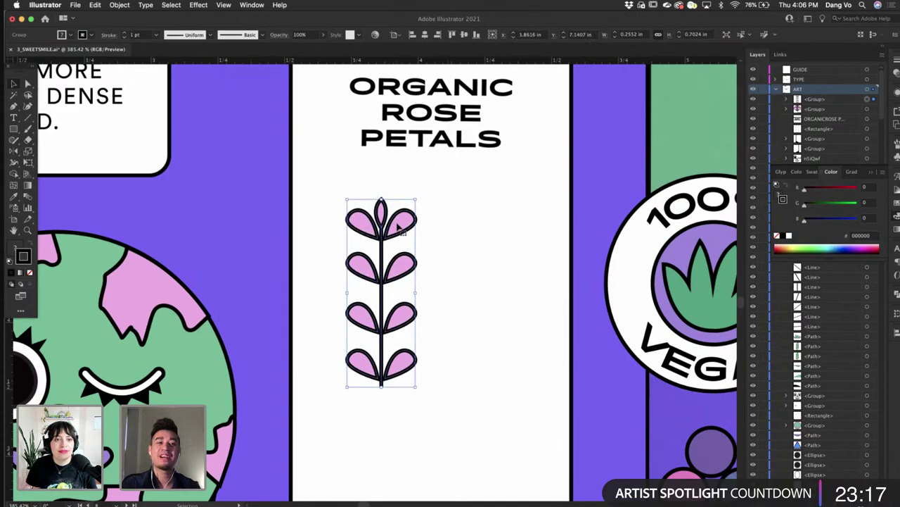
- Duplicate the sprig about 0.29 in to its right, and shift both sprigs 0.04 in right to centre them under the rose caption
scroll(398, 227, "down", 5)
scroll(398, 226, "up", 2)
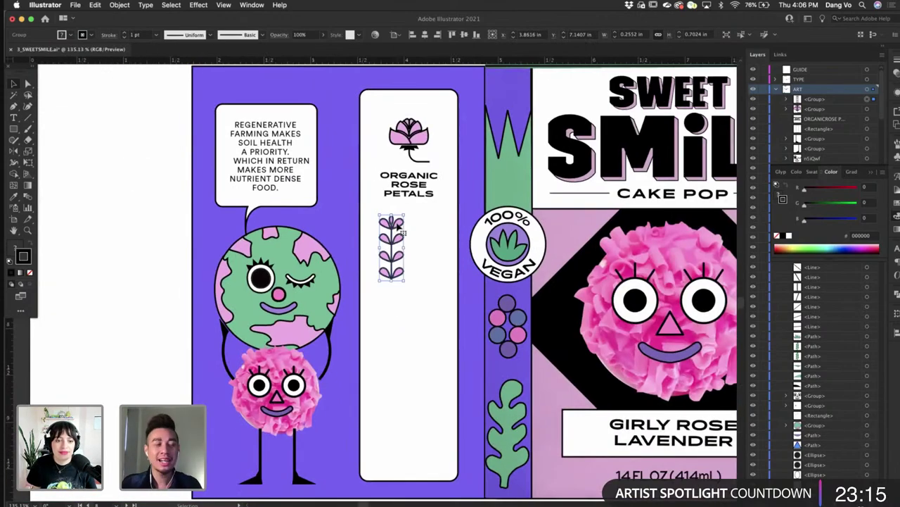
scroll(410, 207, "up", 3)
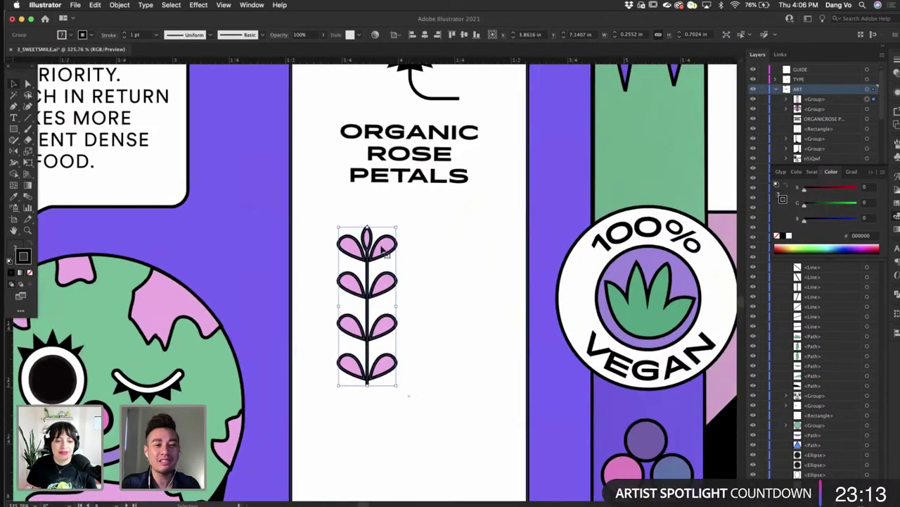
left_click_drag(380, 251, 446, 251)
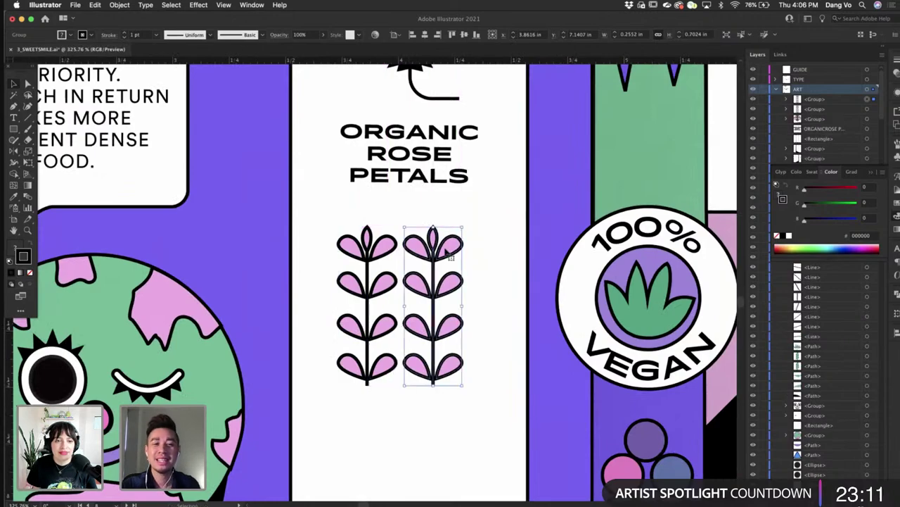
left_click(394, 250, "shift")
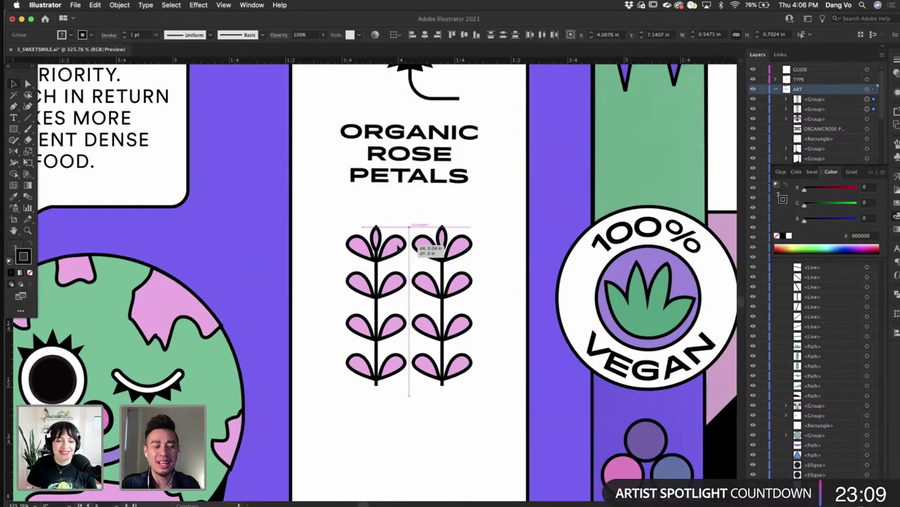
scroll(399, 246, "down", 2)
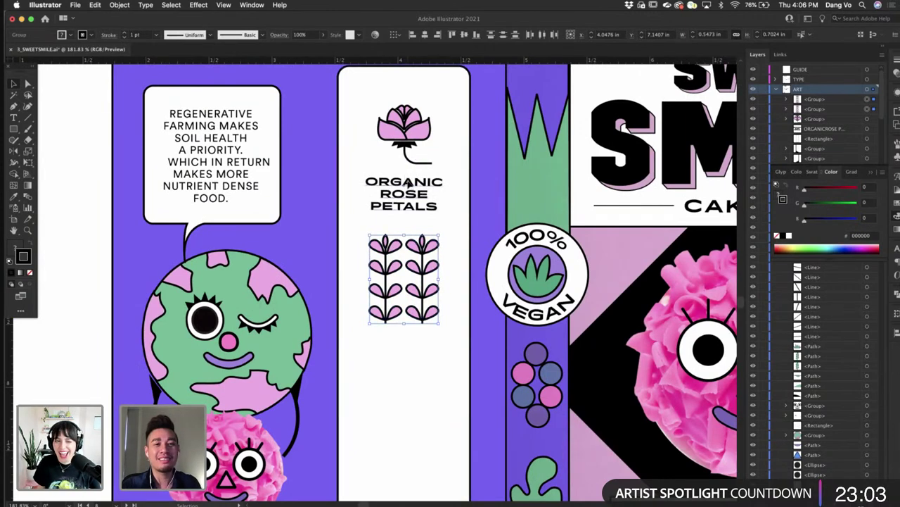
- Copy the ORGANIC ROSE PETALS caption 1.27 in straight down beneath the sprigs, and lower the sprigs and copied caption together slightly
left_click(416, 188)
left_click_drag(418, 182, 418, 340)
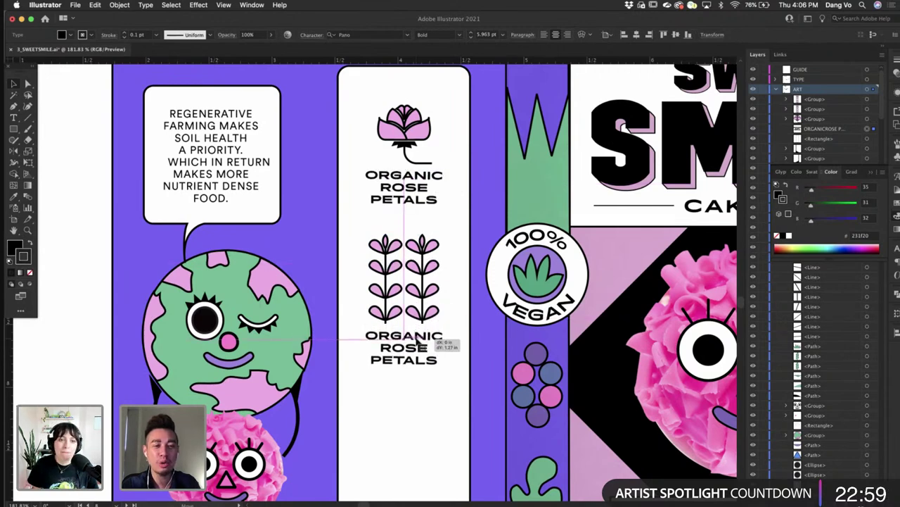
left_click_drag(418, 340, 396, 335)
left_click(430, 314, "shift")
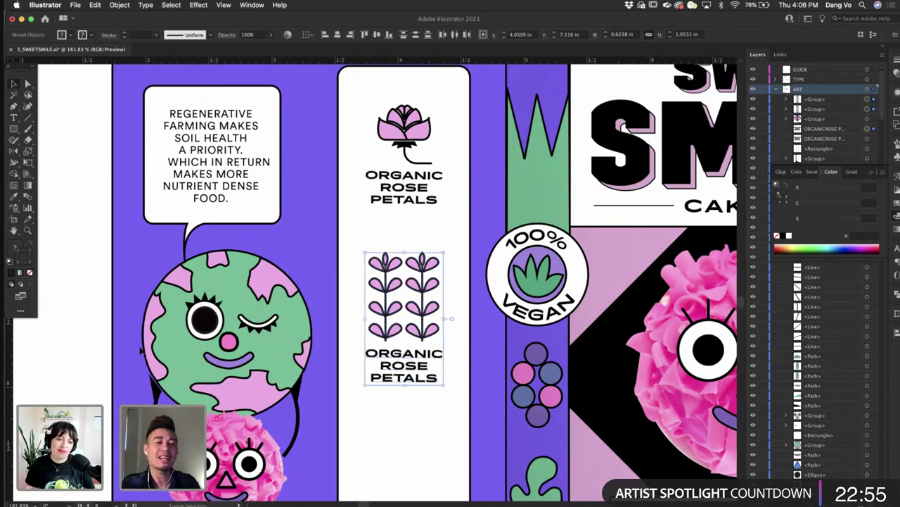
left_click(82, 353)
- Recolour the right sprig's top and third leaf pairs with the dark purple of the side strip's topmost circle
scroll(105, 355, "left", 5)
scroll(106, 356, "down", 1)
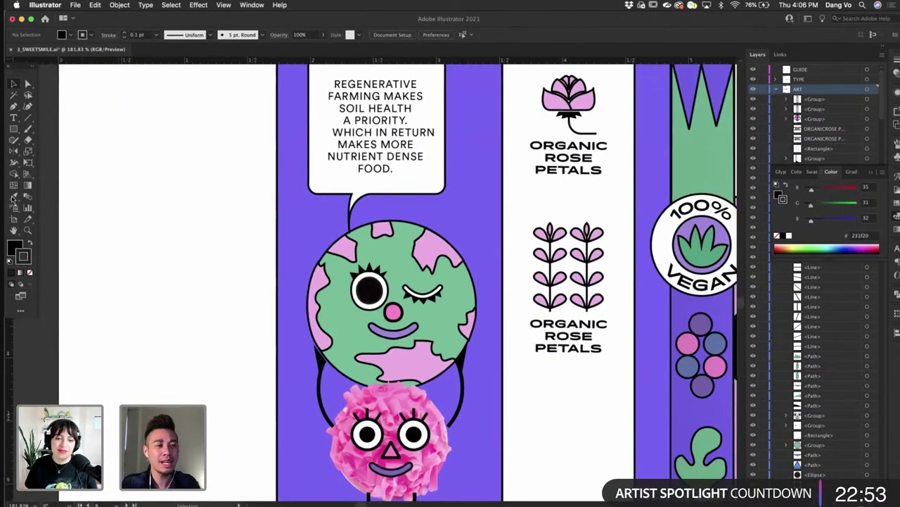
left_click(13, 199)
scroll(203, 301, "right", 5)
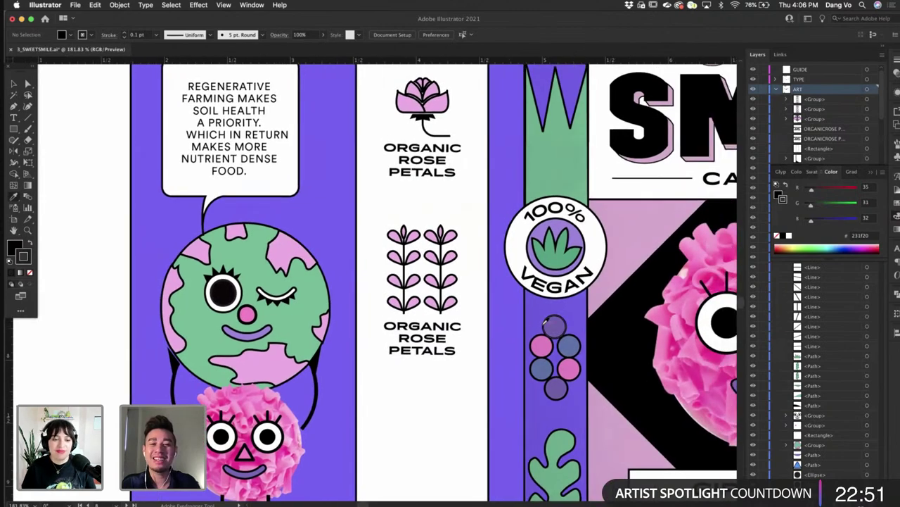
scroll(544, 323, "up", 5)
left_click(577, 326)
left_click(370, 237, "alt")
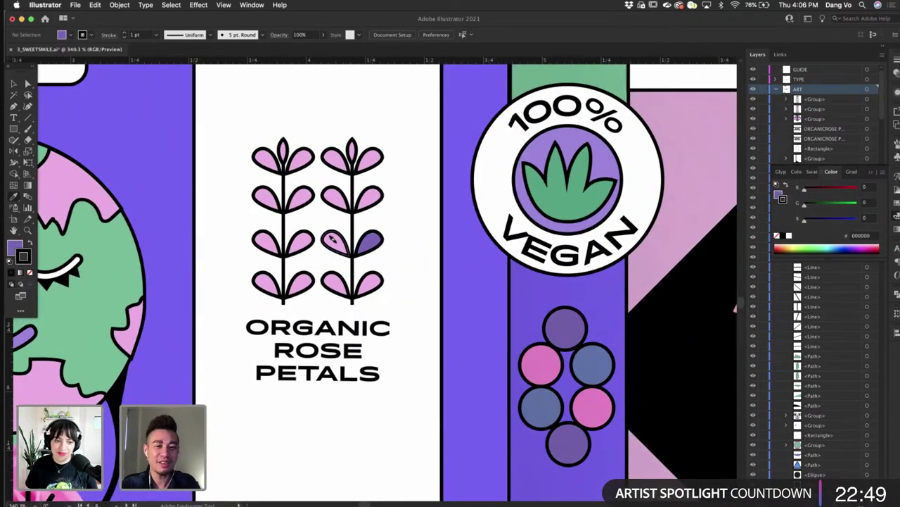
left_click(330, 239)
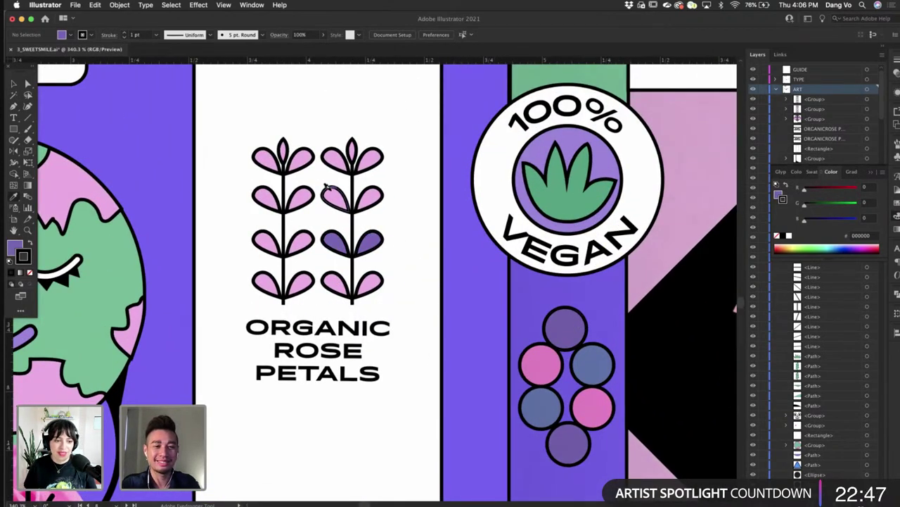
left_click(337, 159)
left_click(371, 155)
- Apply the same dark purple to the left sprig's top and third leaf pairs
left_click(268, 160)
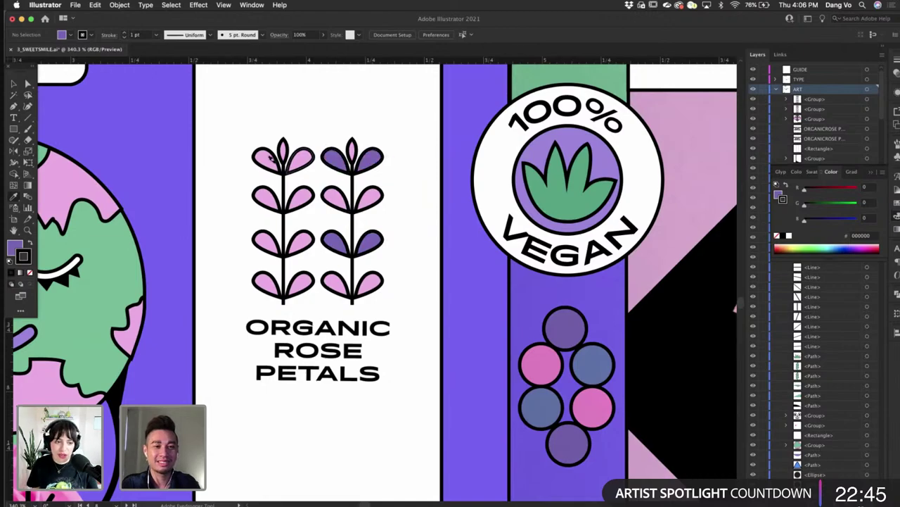
left_click(299, 160)
left_click(269, 242)
left_click(299, 238)
- Draw a vertical divider line about 0.25 in long, centred between the rose caption and the two sprigs
scroll(336, 236, "down", 5)
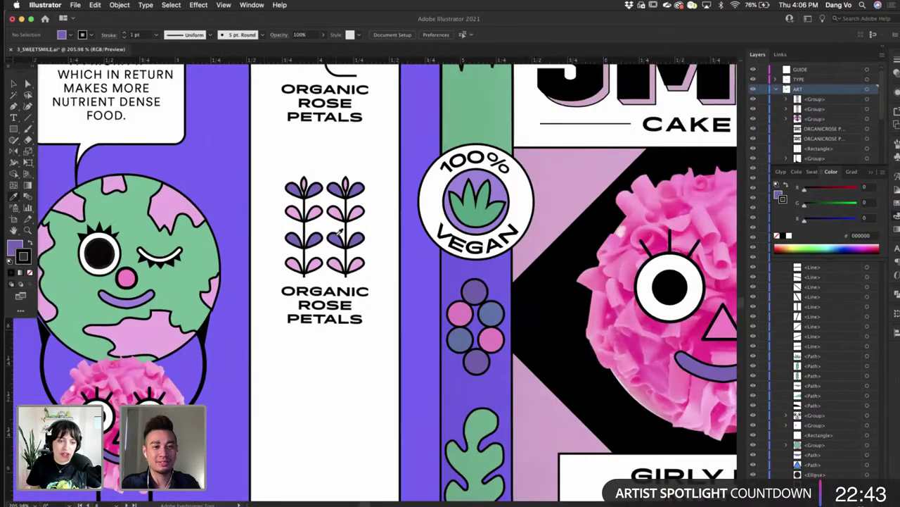
key("backslash")
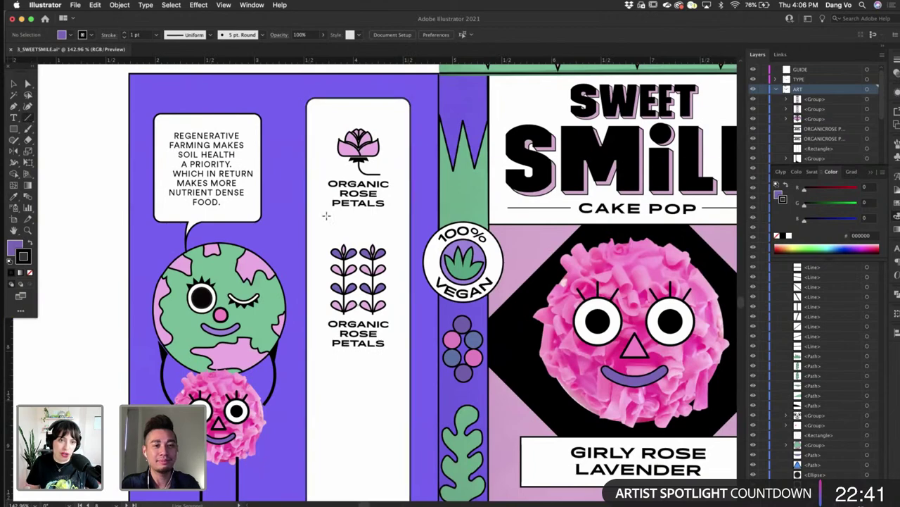
scroll(323, 213, "up", 3)
left_click_drag(390, 213, 390, 257)
left_click(14, 84)
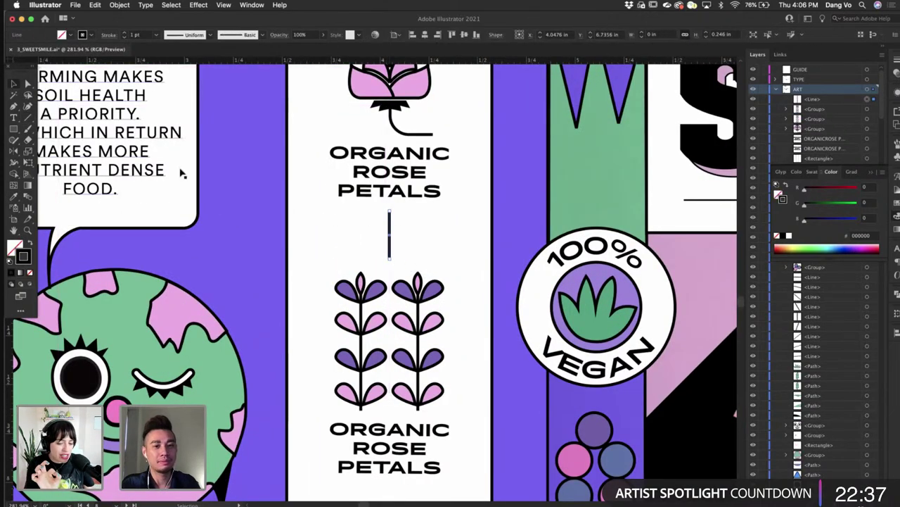
left_click(239, 205)
scroll(240, 205, "down", 5)
scroll(291, 202, "left", 2)
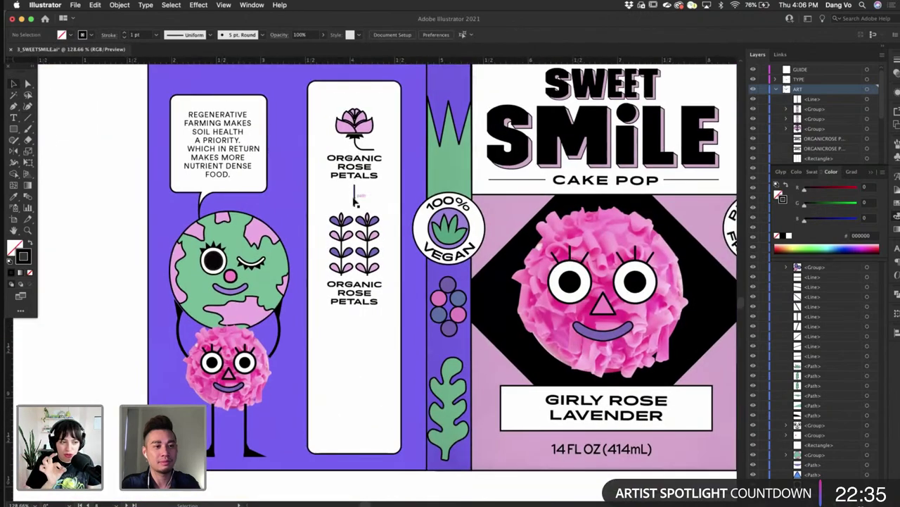
scroll(354, 203, "up", 2)
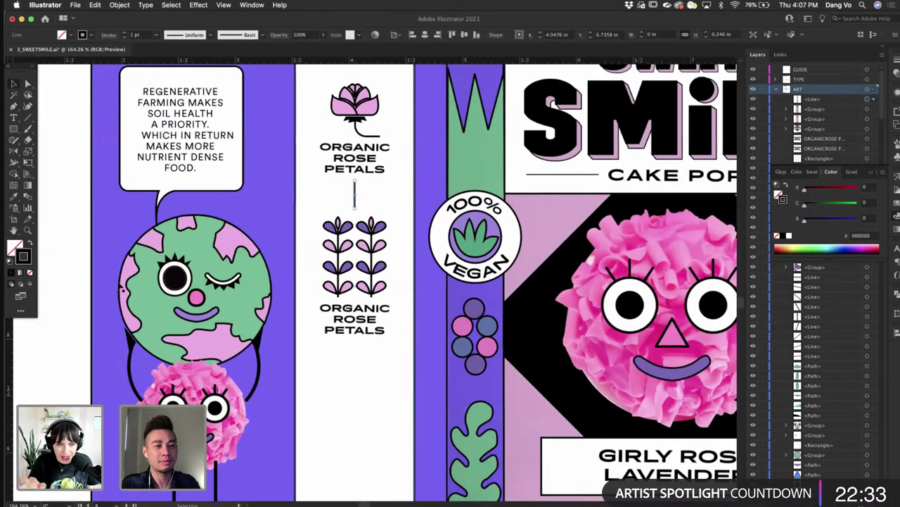
- Try the light pink on the left leaf of the right sprig's third pair, and restore its dark purple fill
left_click(14, 197)
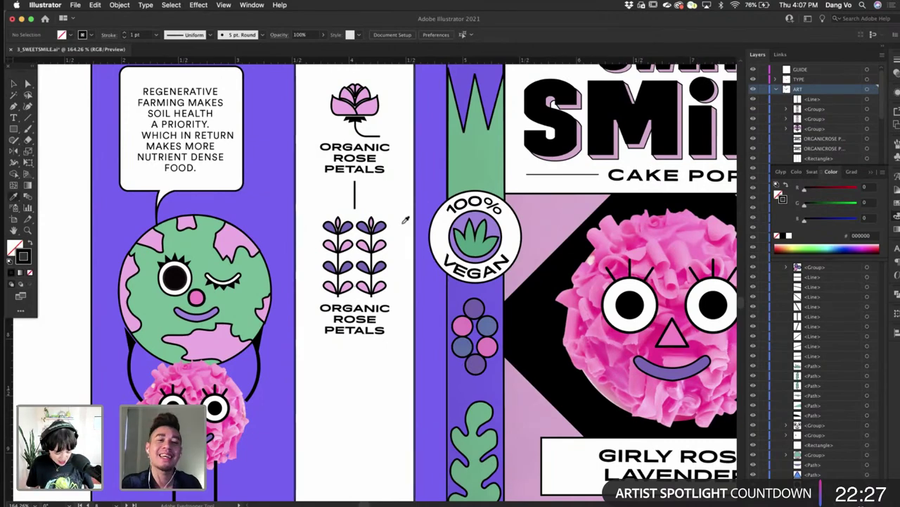
scroll(405, 219, "up", 5)
scroll(373, 217, "left", 1)
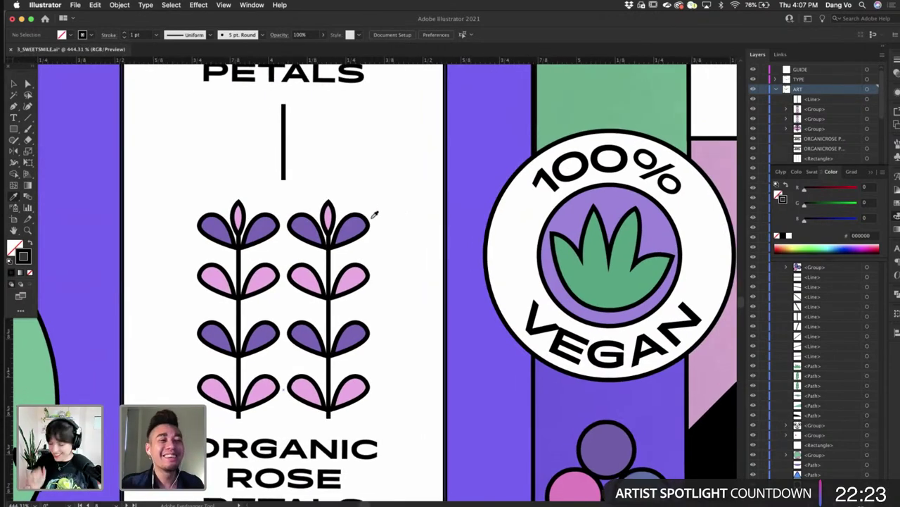
left_click(357, 274)
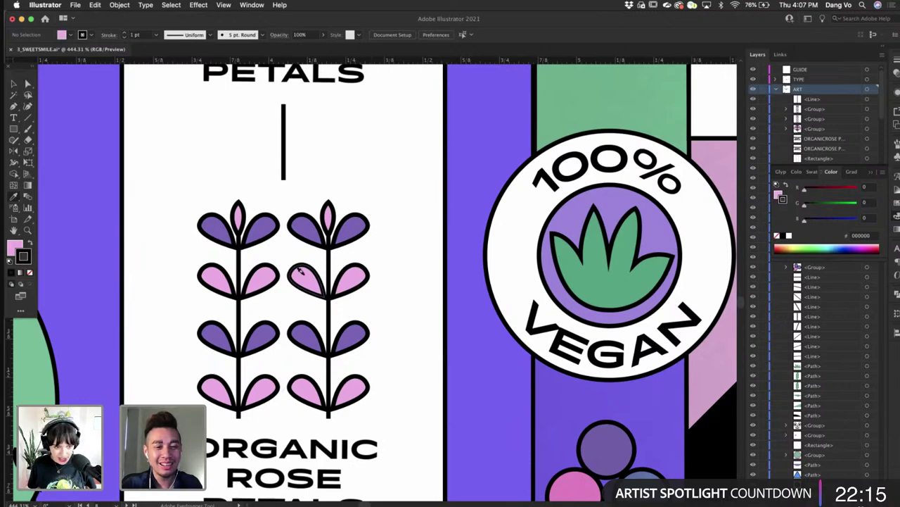
left_click(304, 336)
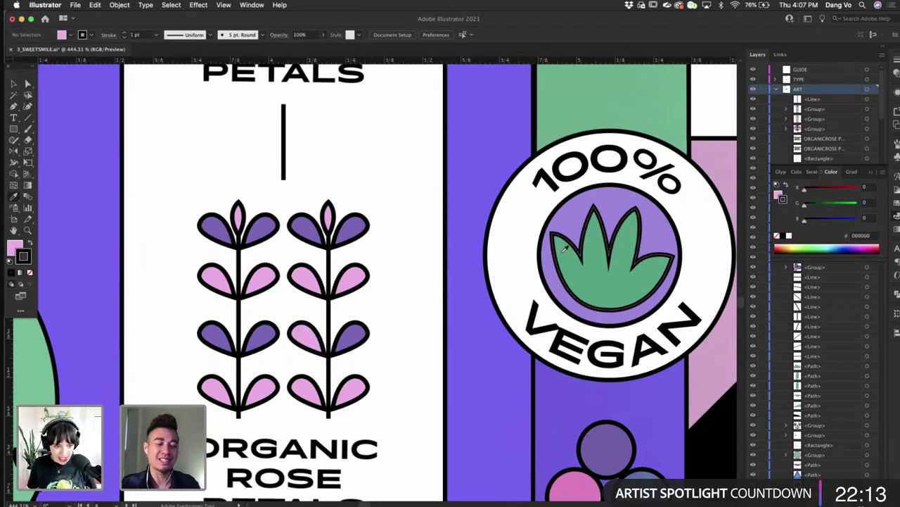
left_click(360, 228)
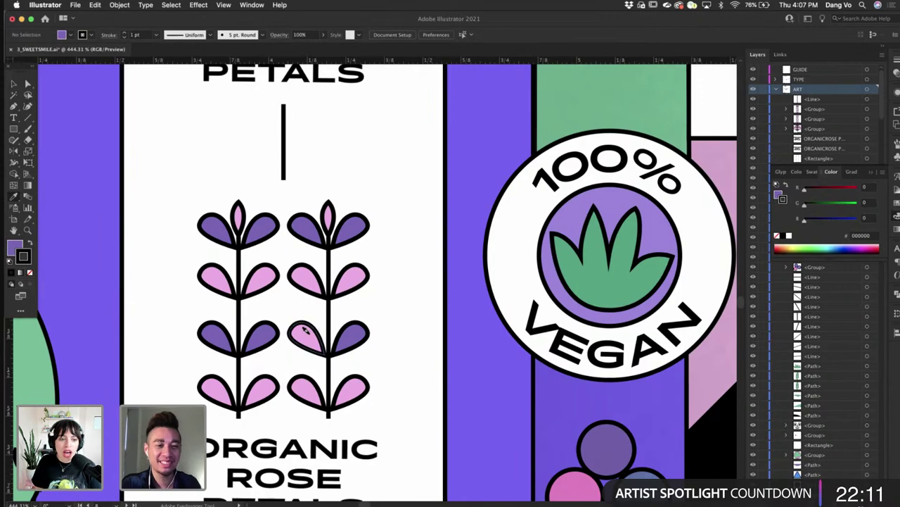
left_click(305, 329)
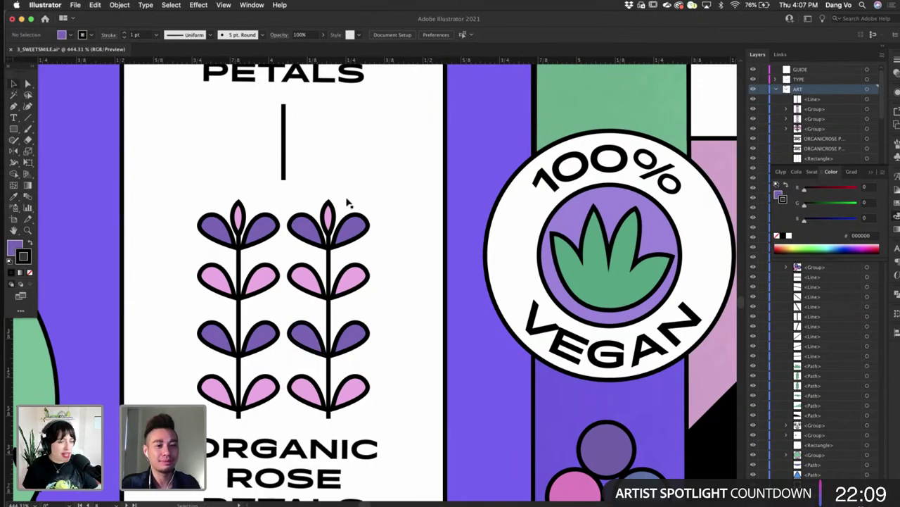
- Duplicate the vertical divider line straight down to just below the sprigs' caption
scroll(356, 207, "down", 5)
scroll(343, 181, "left", 3)
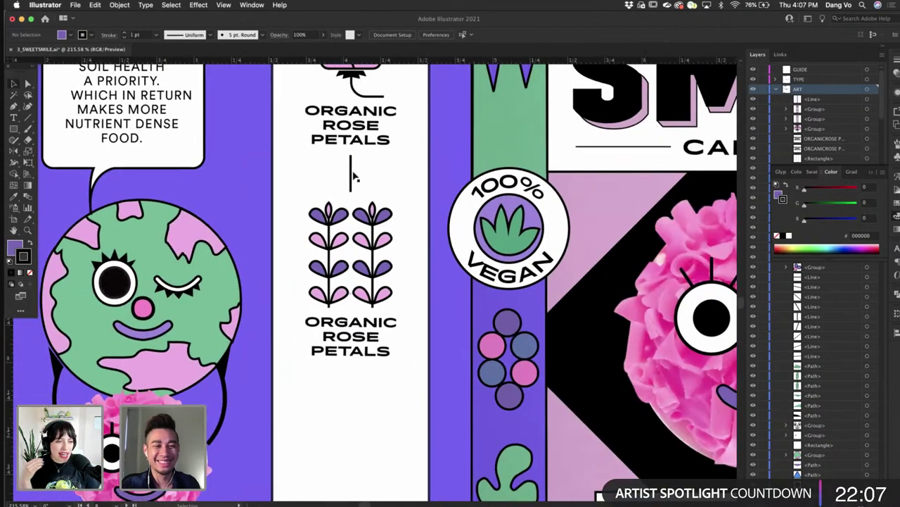
scroll(356, 176, "down", 2)
scroll(375, 169, "up", 3)
scroll(370, 167, "down", 2)
scroll(371, 167, "left", 1)
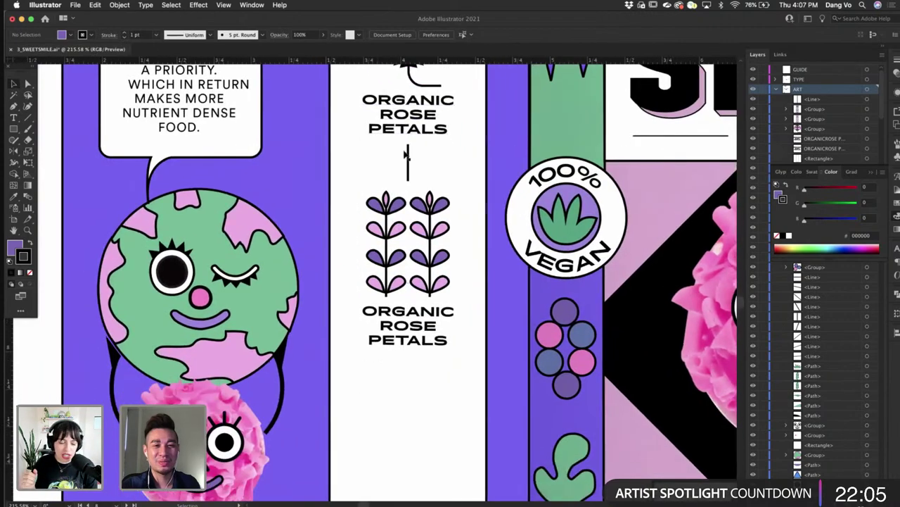
left_click_drag(410, 158, 409, 386)
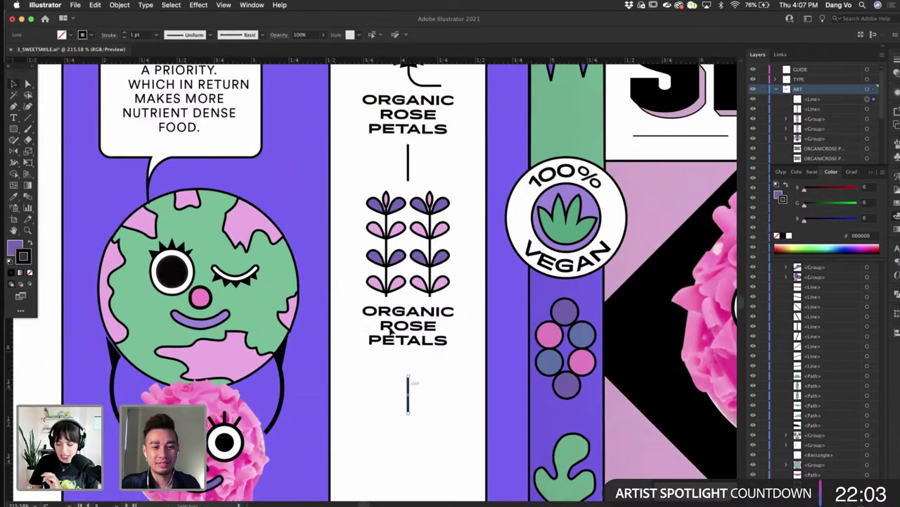
- Change the caption under the two sprigs to ORGANIC LAVENDER POWDER by replacing its last two words
double_click(392, 331)
left_click_drag(380, 325, 465, 355)
scroll(465, 356, "down", 4)
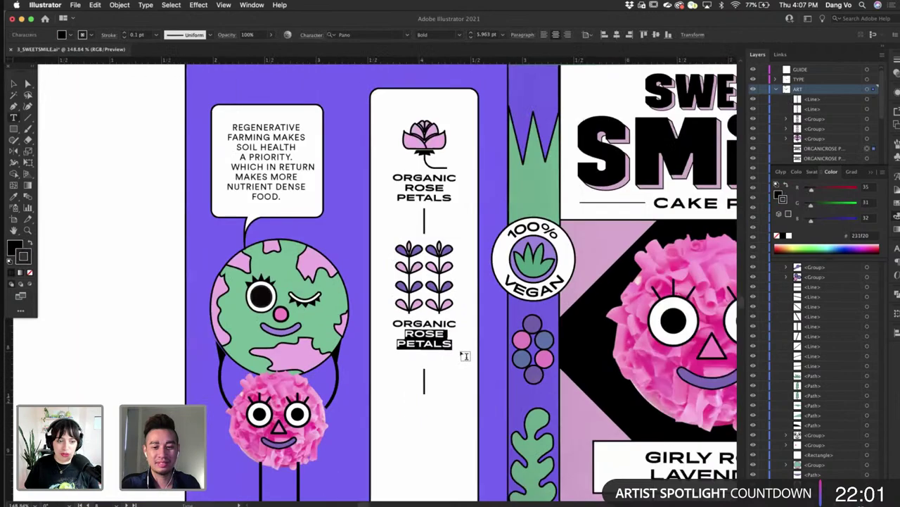
scroll(406, 341, "up", 4)
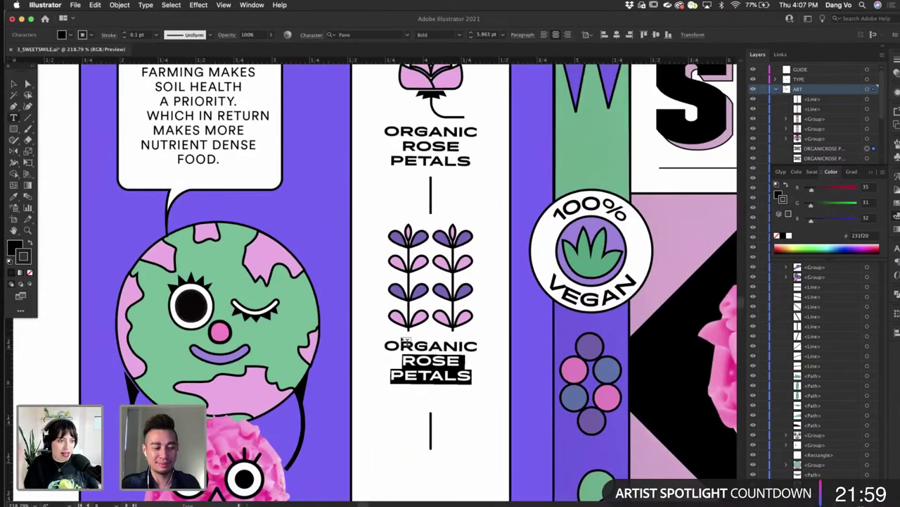
type("LAVEN")
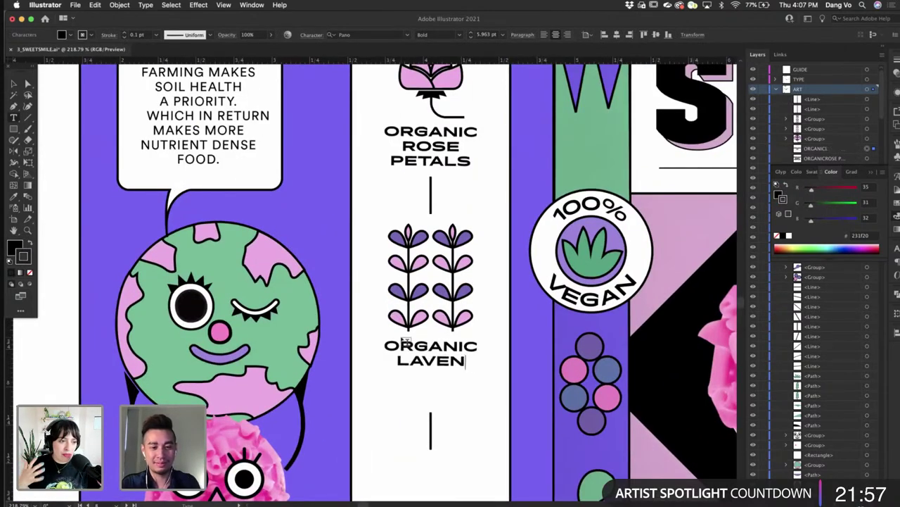
type("DER P")
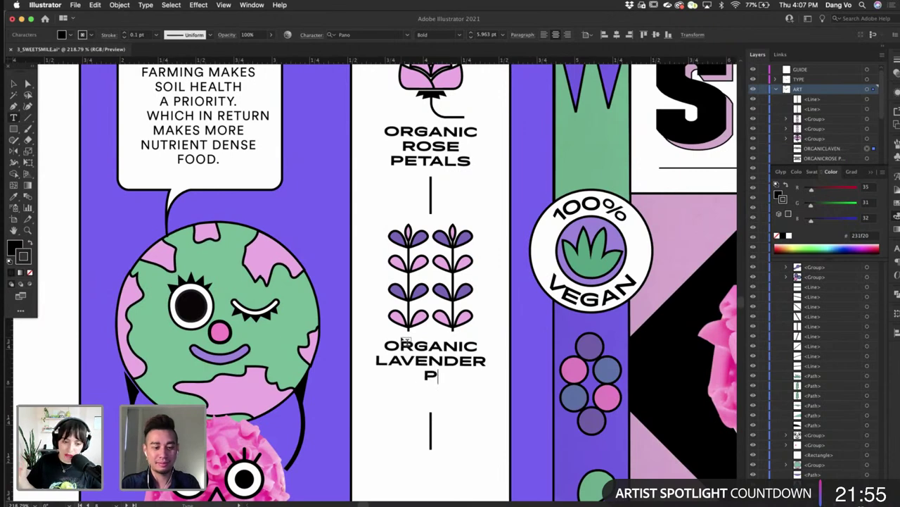
type("OWDER")
key("Escape")
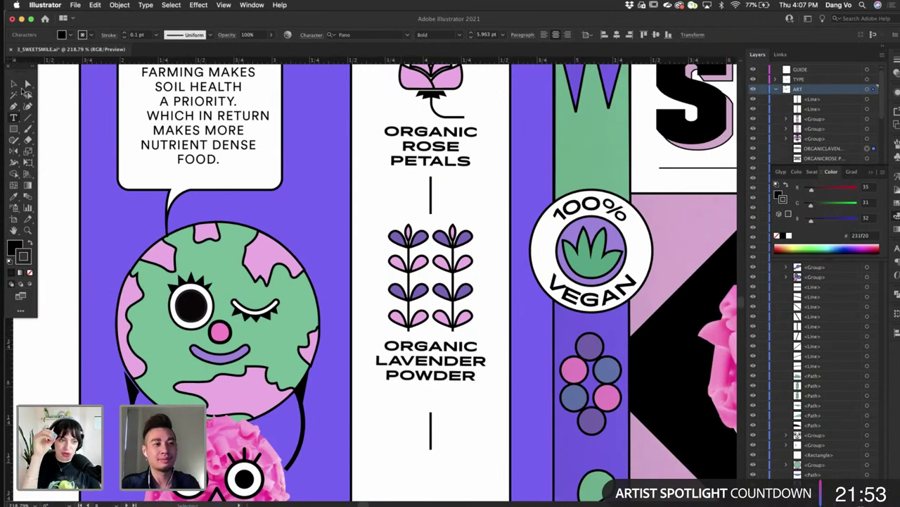
left_click(13, 84)
left_click(42, 352)
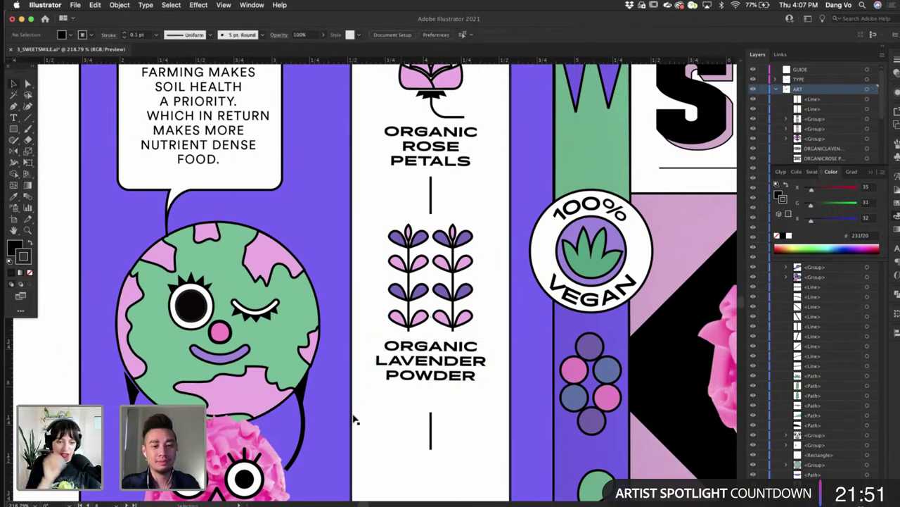
- Extend the upper end of the divider line below the lavender caption so the line is about 0.33 in long
scroll(438, 394, "down", 2)
scroll(418, 372, "up", 3)
left_click(420, 364)
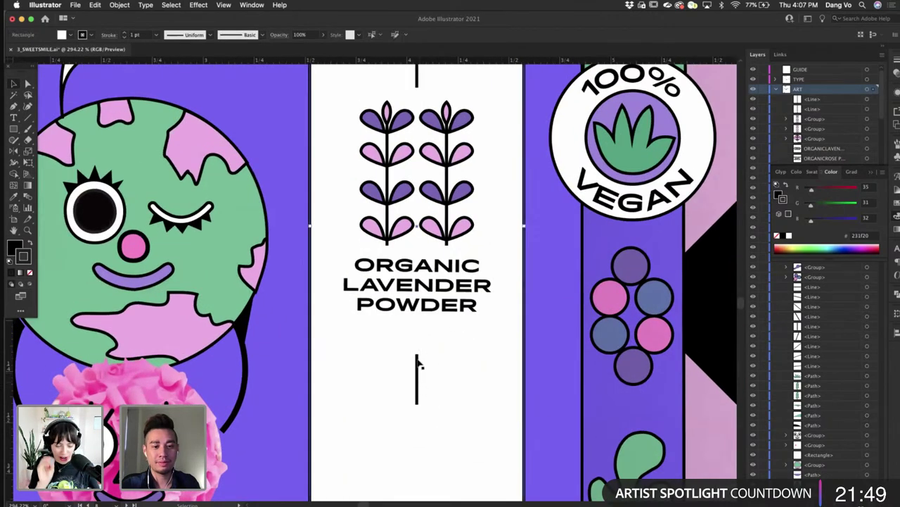
left_click(418, 364)
left_click_drag(417, 354, 417, 338)
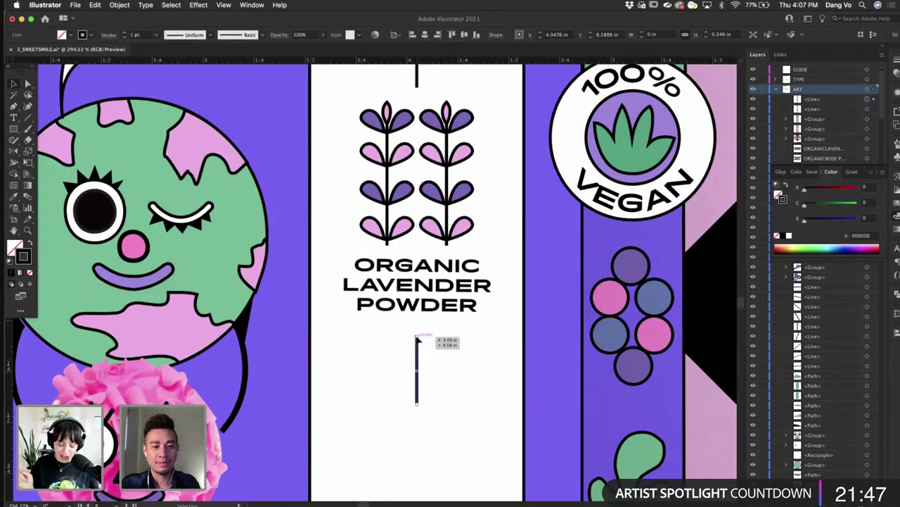
scroll(418, 342, "down", 6)
left_click(280, 344)
- Duplicate the ORGANIC LAVENDER POWDER caption straight down to just below the lower divider line
scroll(279, 344, "right", 3)
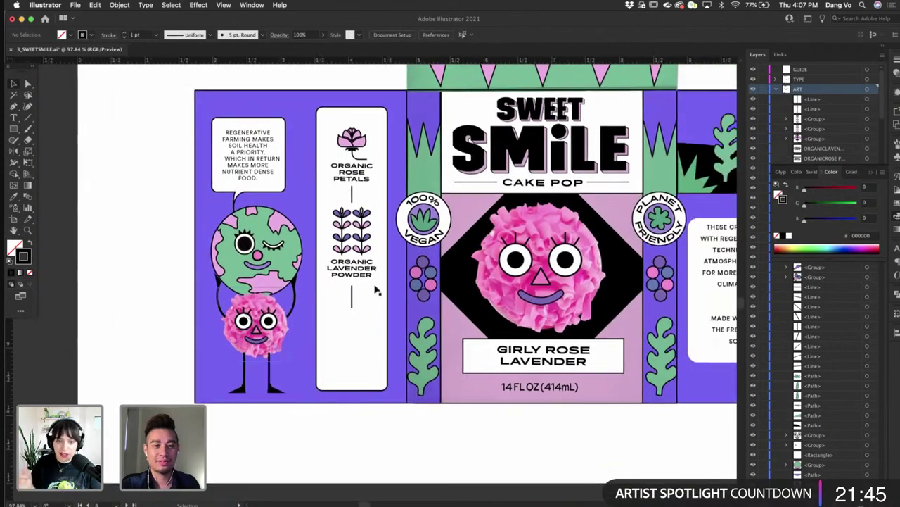
left_click(354, 271)
scroll(354, 271, "up", 3)
left_click_drag(354, 271, 355, 350)
scroll(358, 348, "up", 2)
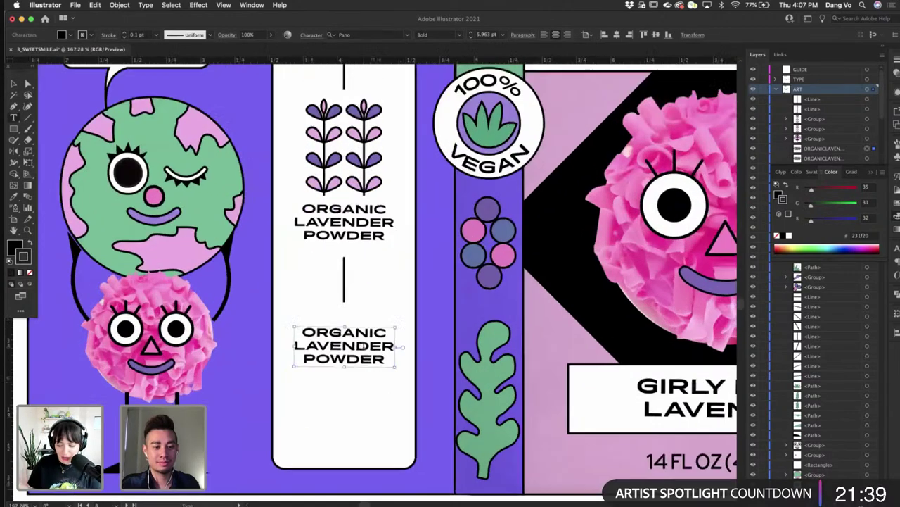
- Replace the duplicated caption's text with DIARY FREEE on two lines
triple_click(363, 345)
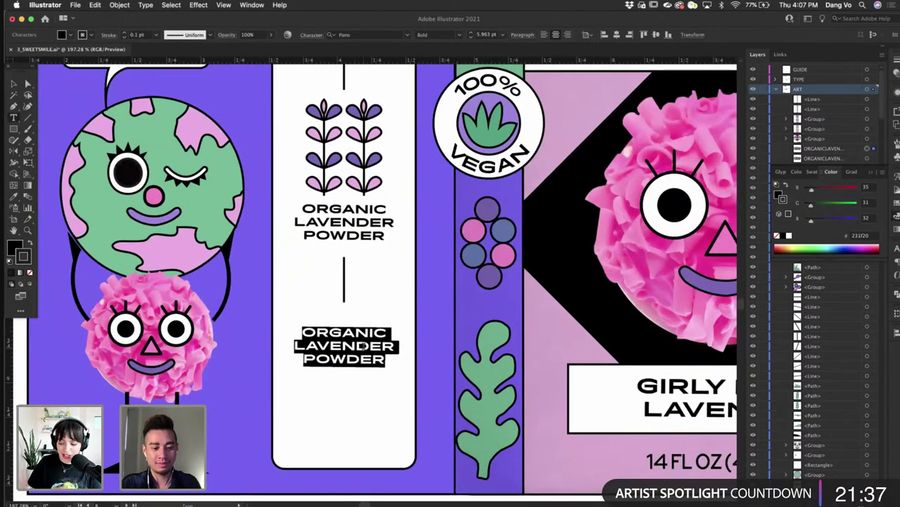
type("DIARY")
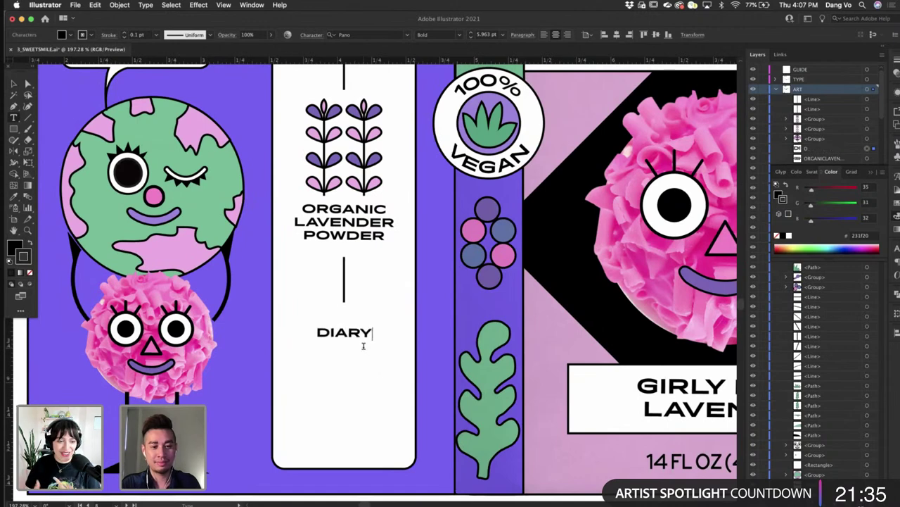
key("BackSpace")
type("F")
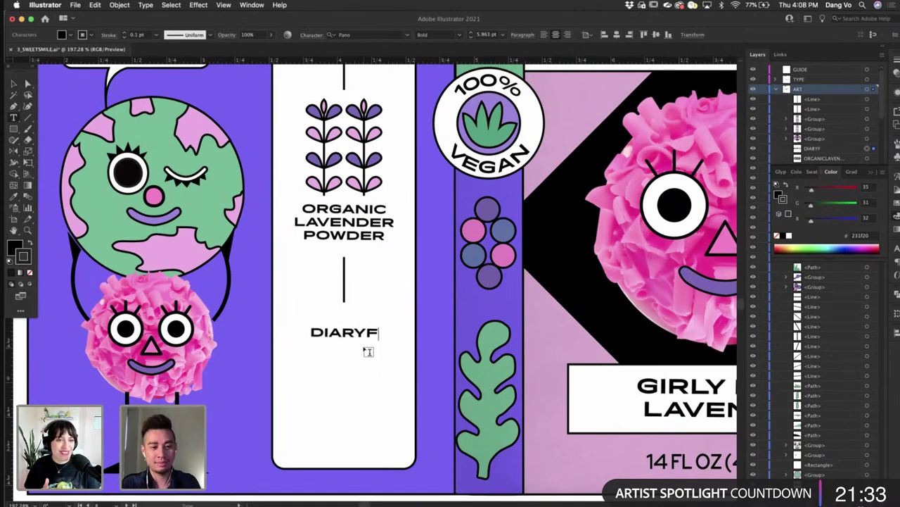
key("BackSpace")
type("FREEE")
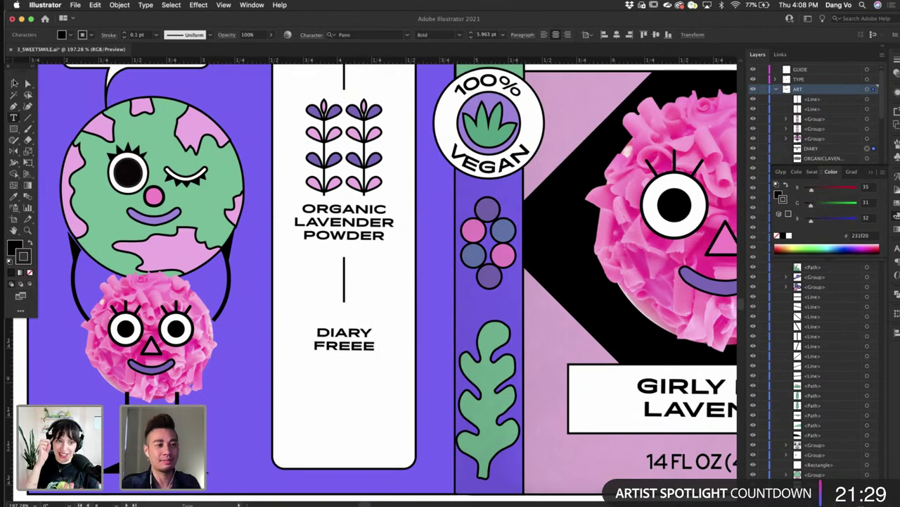
key("Escape")
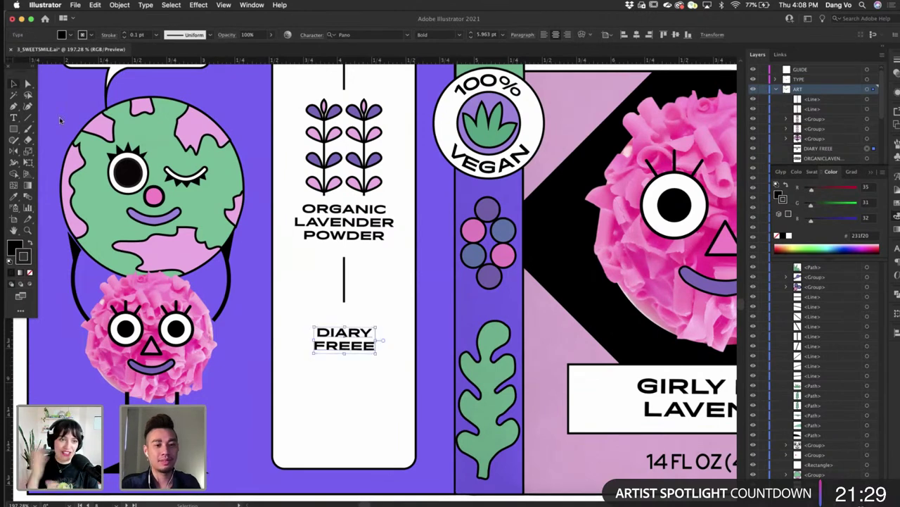
- Move the new two-line caption up closer to the divider and delete the extra E from its second word
left_click_drag(361, 339, 363, 328)
double_click(361, 332)
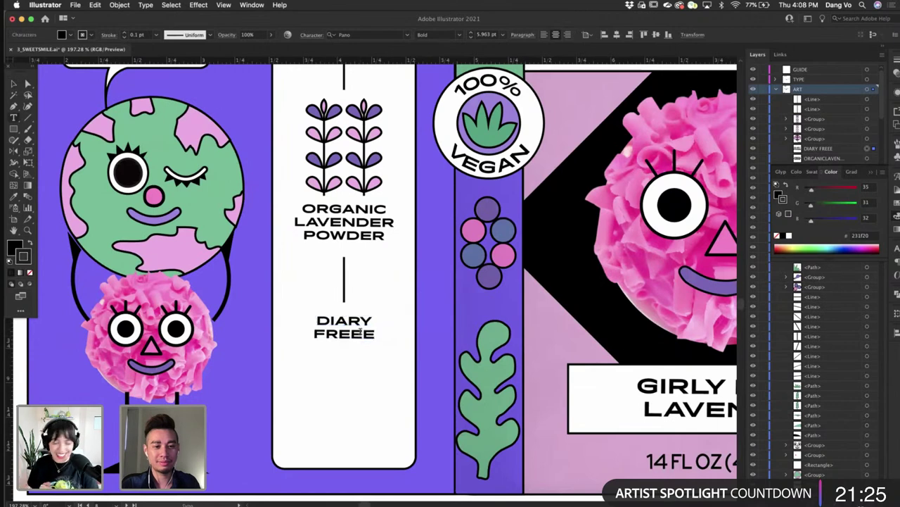
key("BackSpace")
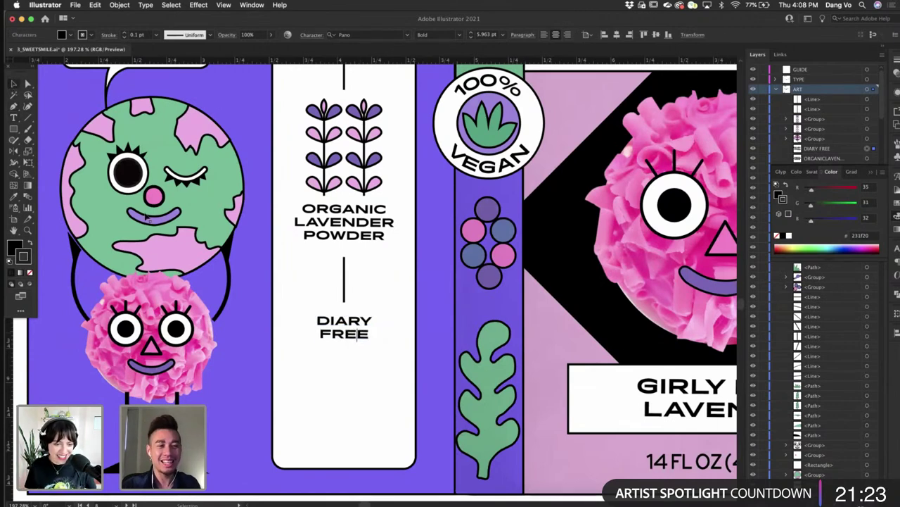
left_click(13, 83)
- Duplicate the divider line under the lavender caption straight down to just below the DIARY FREE caption
scroll(295, 408, "down", 2)
scroll(296, 408, "left", 1)
left_click(380, 498)
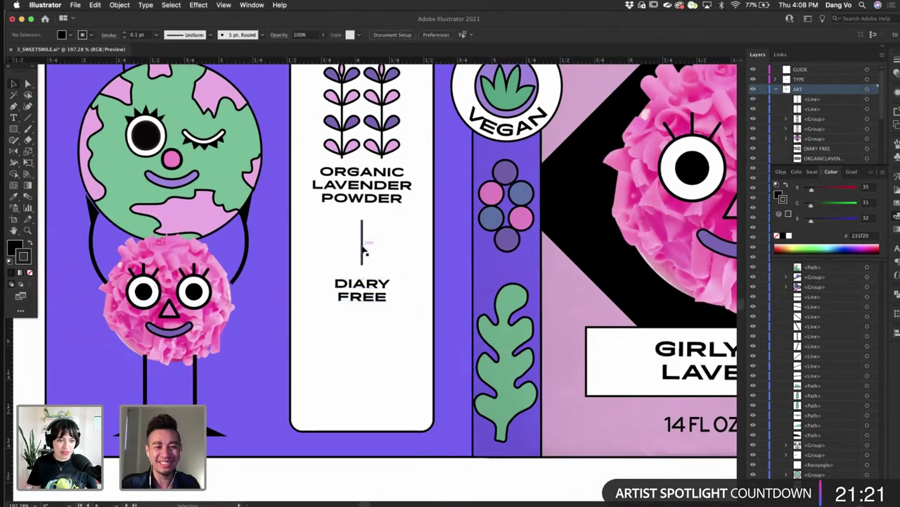
left_click_drag(364, 246, 364, 344)
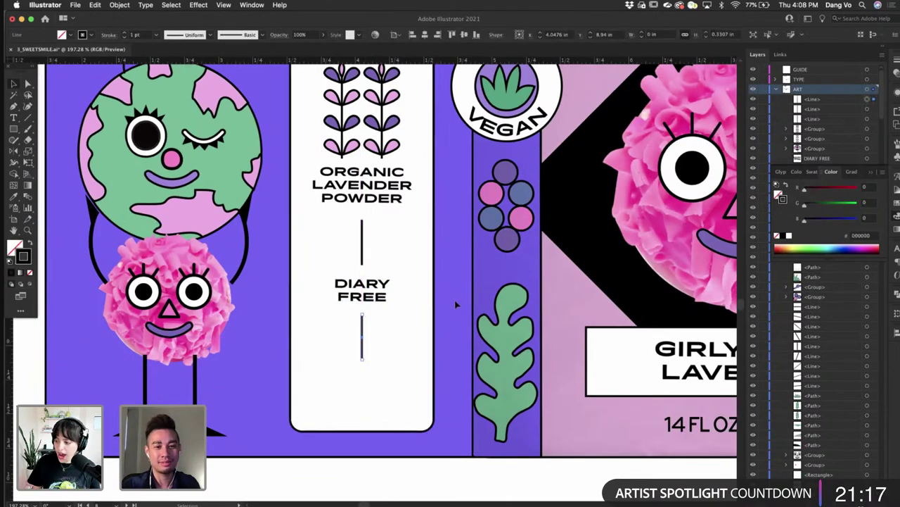
- Correct the misspelled first word of the DIARY FREE caption to DAIRY
scroll(456, 304, "right", 5)
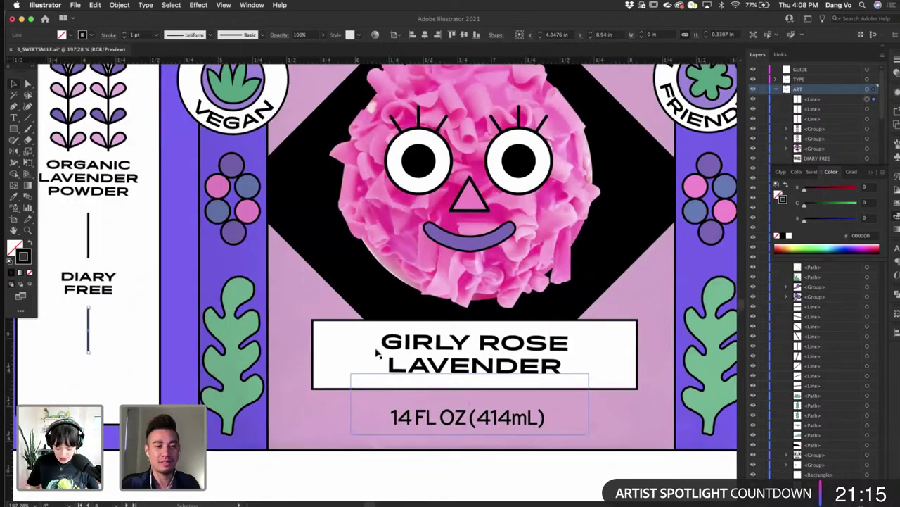
scroll(377, 353, "left", 6)
double_click(386, 276)
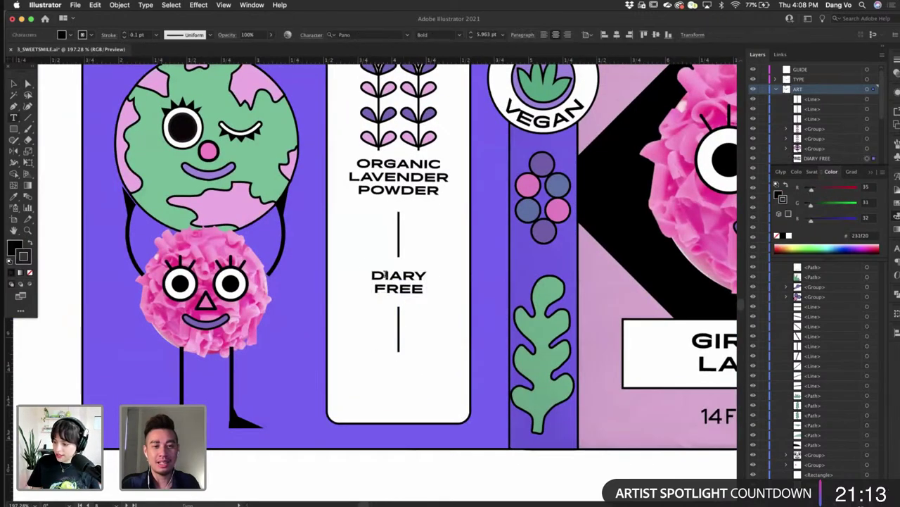
left_click(400, 275)
key("BackSpace")
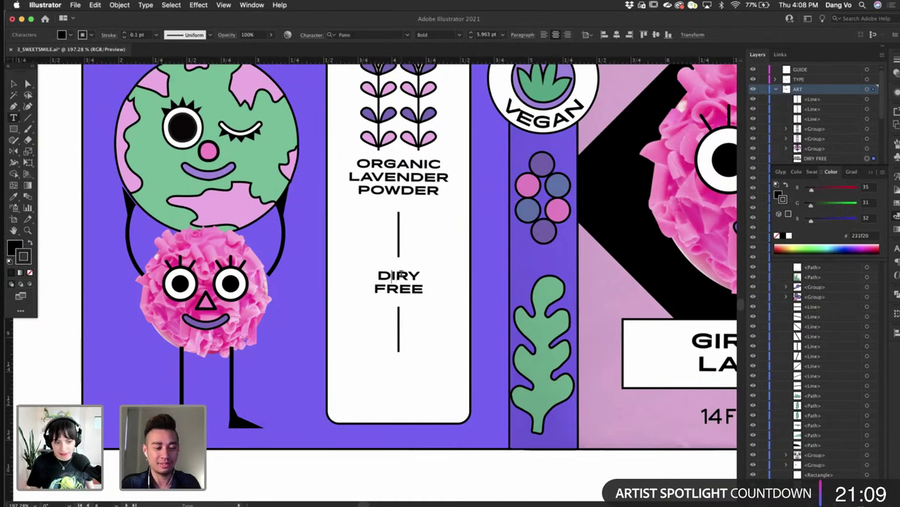
key("Left")
type("A")
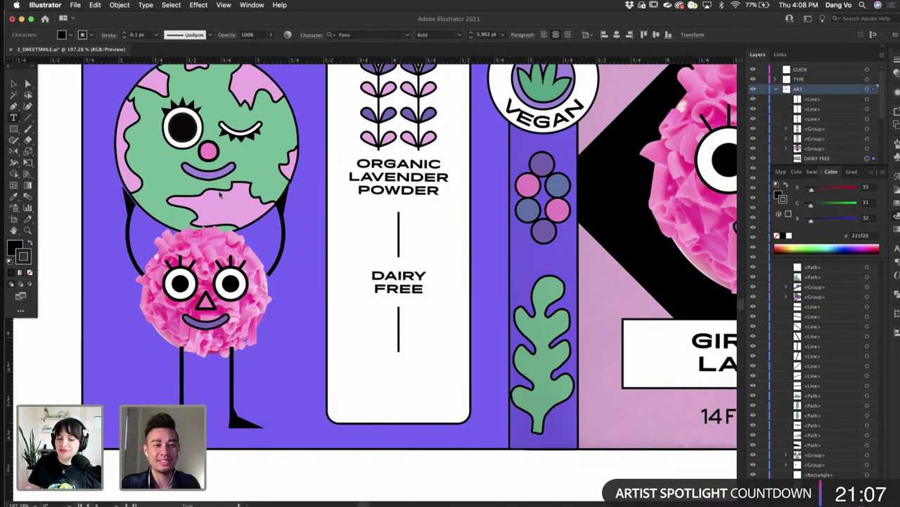
left_click(12, 84)
- Duplicate the DAIRY FREE caption straight down about 0.72 in, below the lowest divider line
left_click(407, 288)
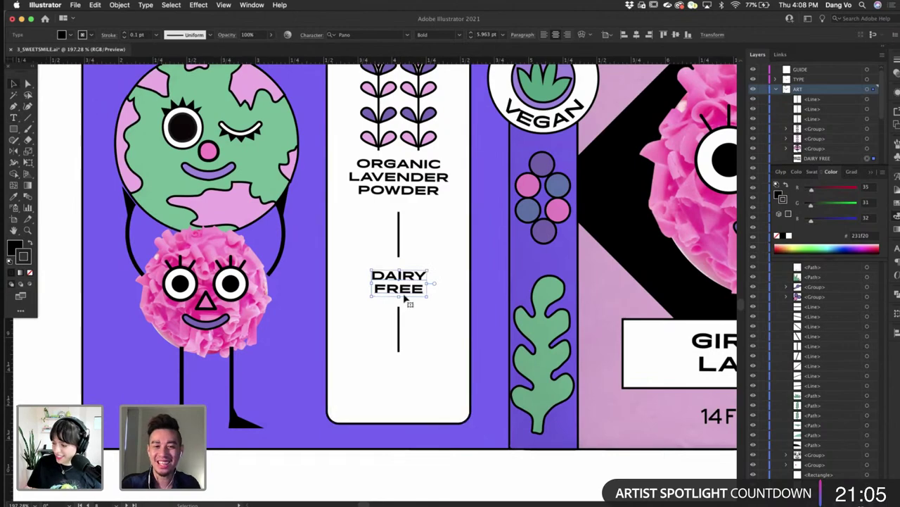
scroll(408, 296, "up", 2)
left_click_drag(428, 245, 427, 358)
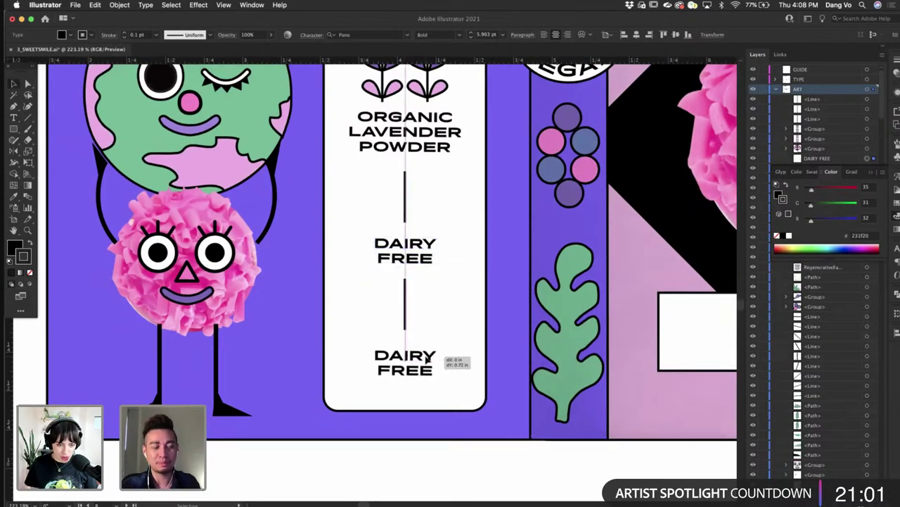
scroll(427, 358, "down", 5)
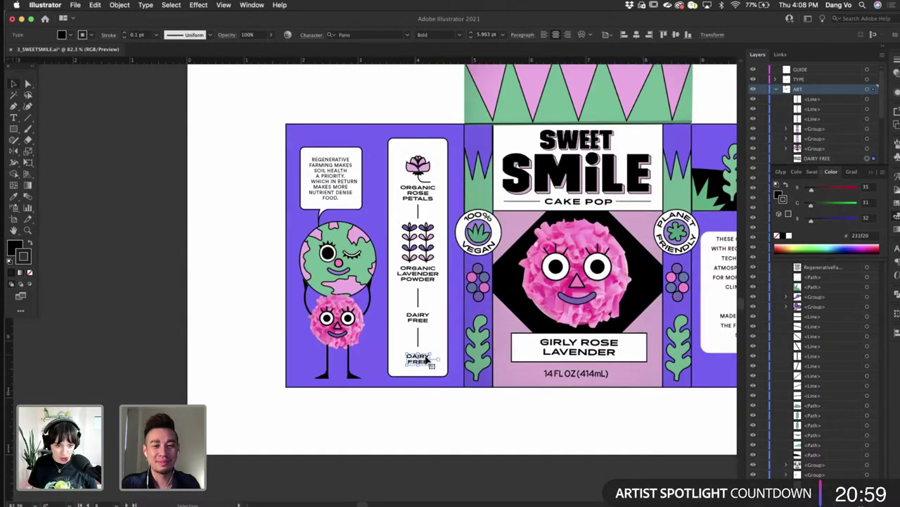
- Replace DAIRY with GLUTEN in the lowest caption so it reads GLUTEN FREE
scroll(415, 356, "up", 5)
double_click(451, 361)
left_click_drag(460, 360, 334, 367)
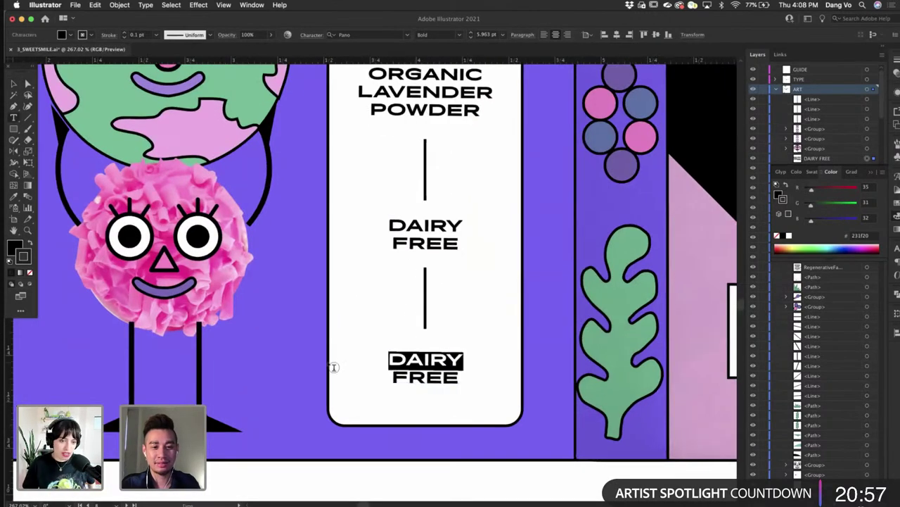
type("g")
key("BackSpace")
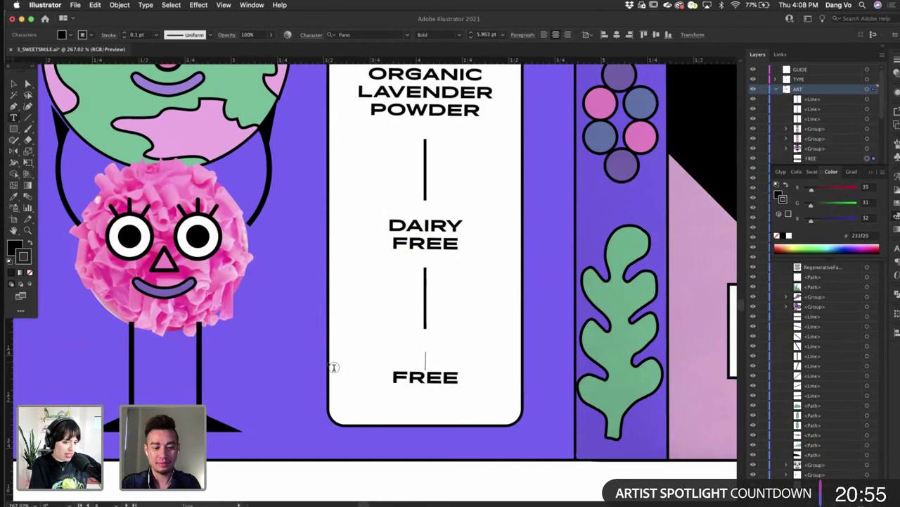
type("GLURE")
key("BackSpace")
key("BackSpace")
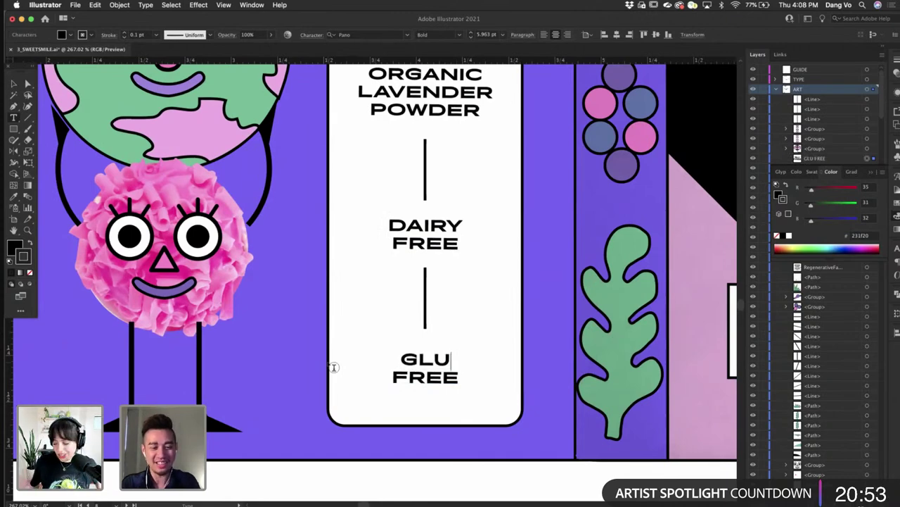
type("TEN")
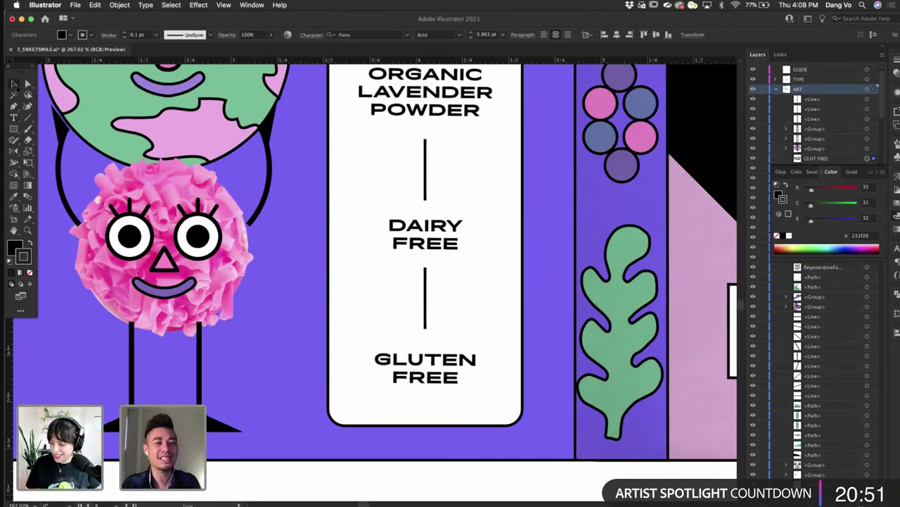
key("Escape")
- Nudge the whole column of ingredient icons, captions and divider lines slightly upward inside the tall white box, and deselect it
scroll(432, 354, "up", 3)
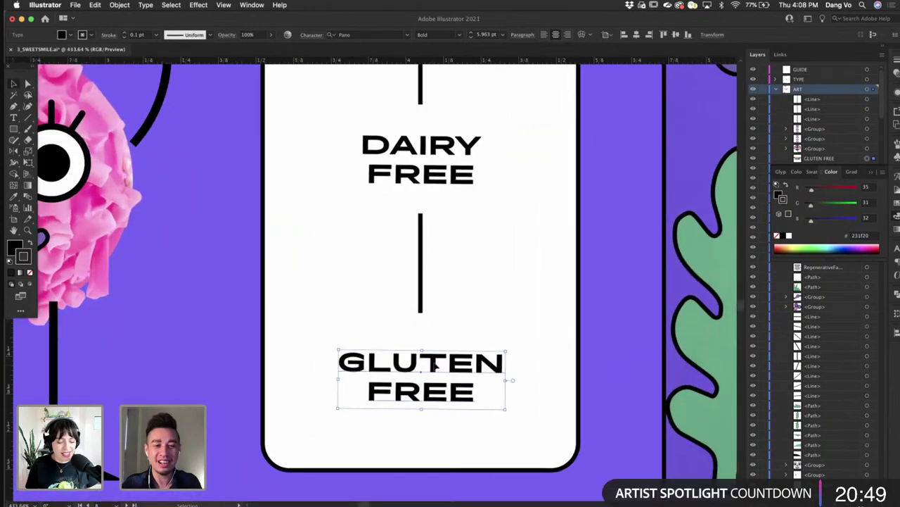
scroll(450, 359, "down", 4)
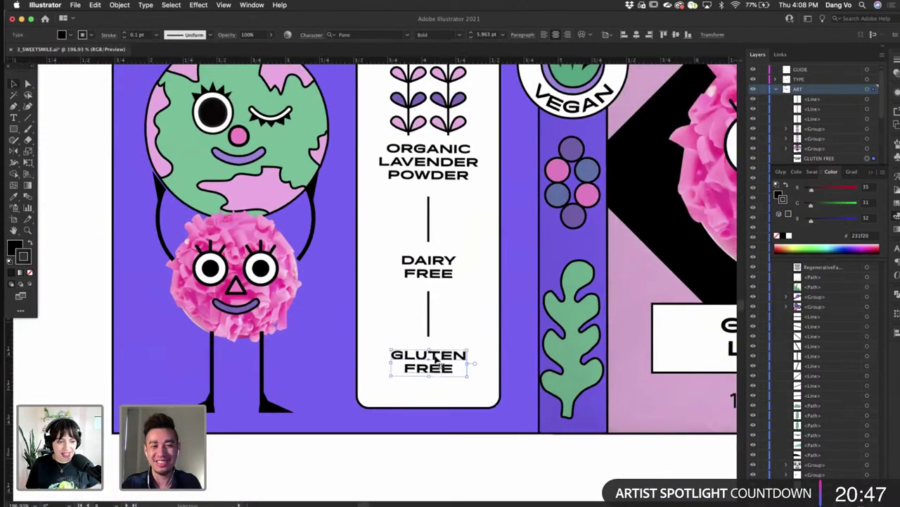
scroll(436, 360, "down", 3)
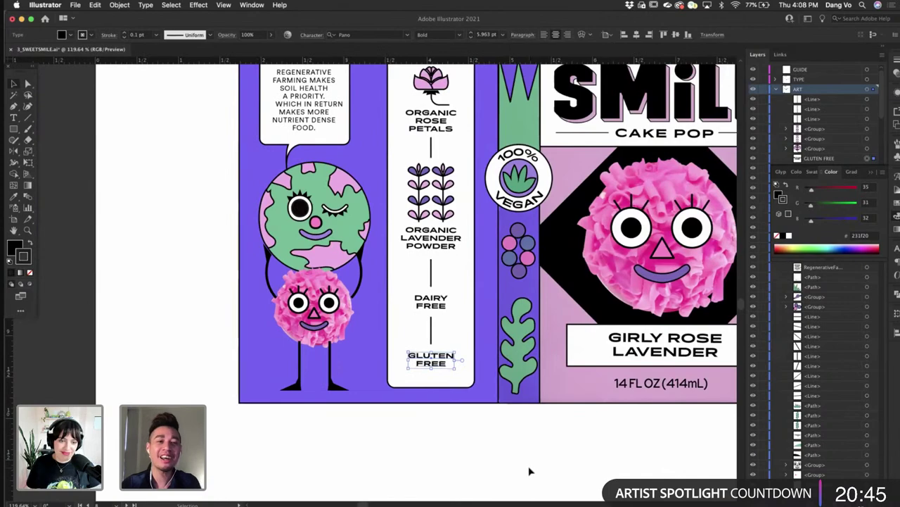
scroll(530, 471, "down", 2)
scroll(530, 471, "right", 3)
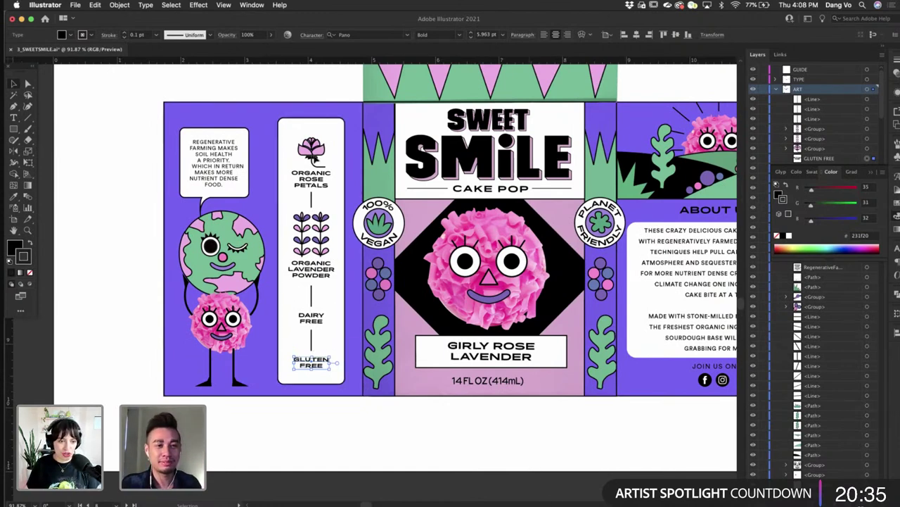
left_click(312, 149)
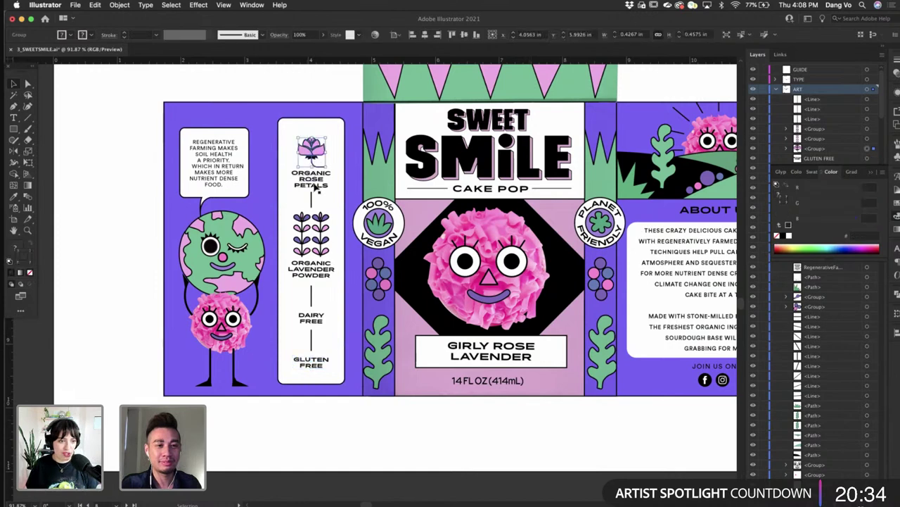
left_click(312, 232, "shift")
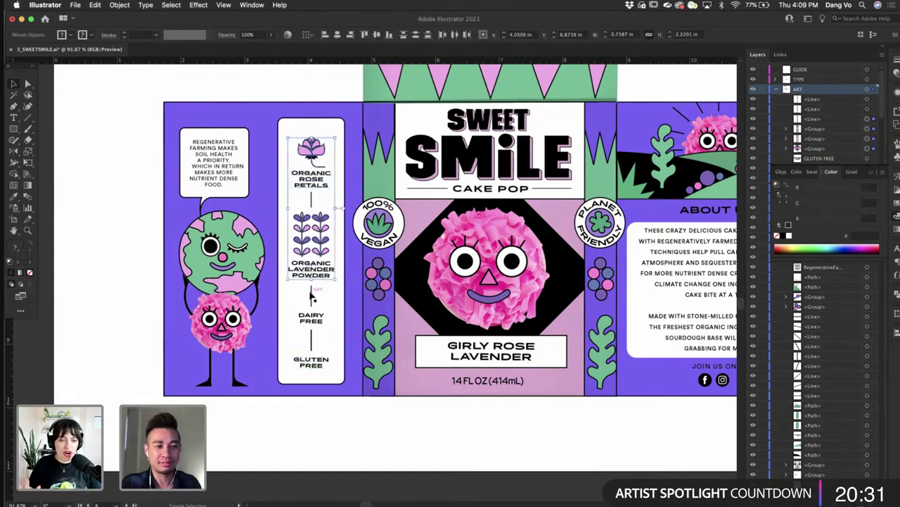
left_click(312, 317, "shift")
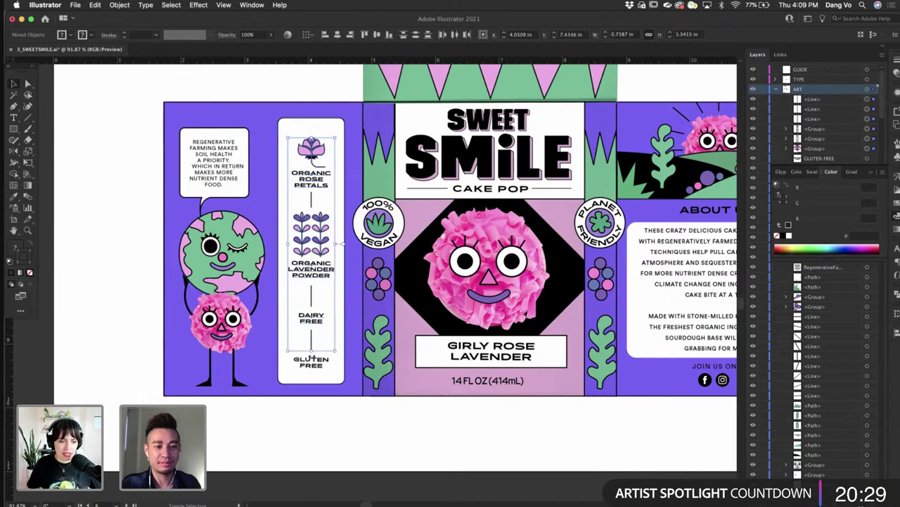
left_click(314, 362, "shift")
key("Up")
key("Up")
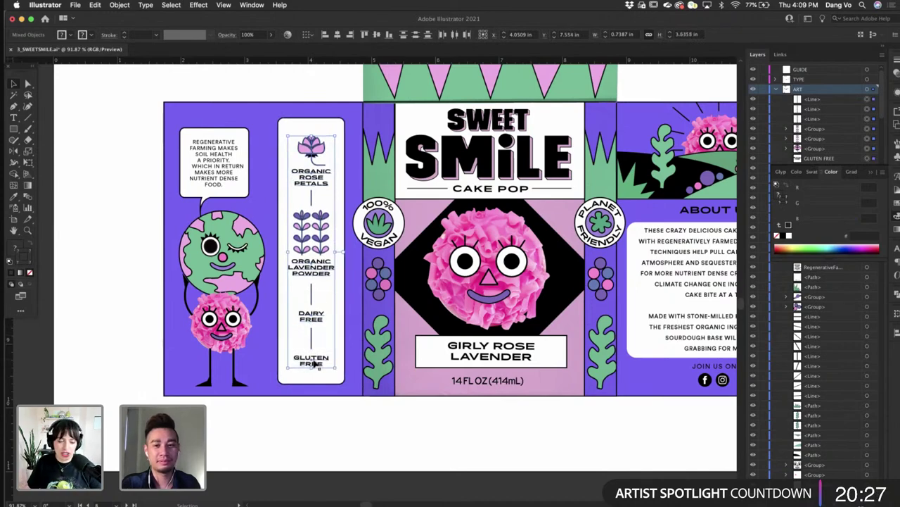
left_click(419, 428)
- Save the document with the completed ingredient column
scroll(419, 429, "down", 5)
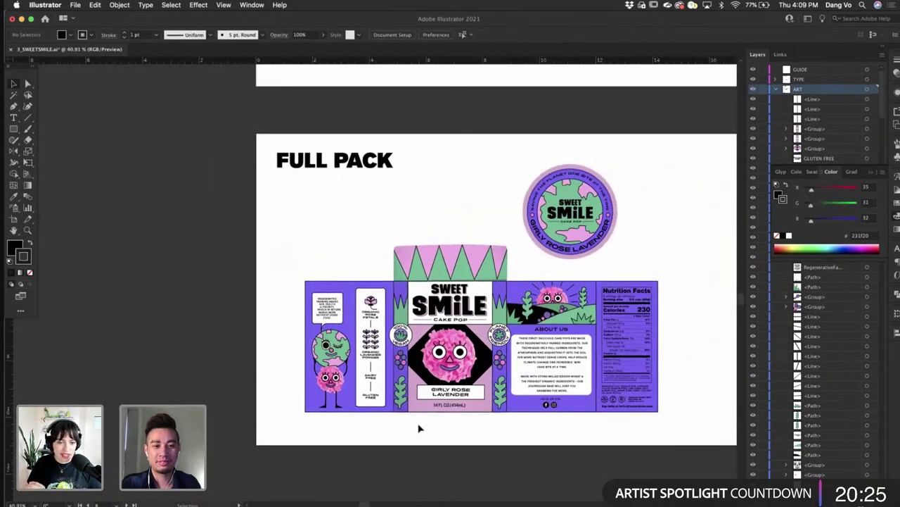
scroll(404, 428, "right", 2)
scroll(392, 429, "up", 2)
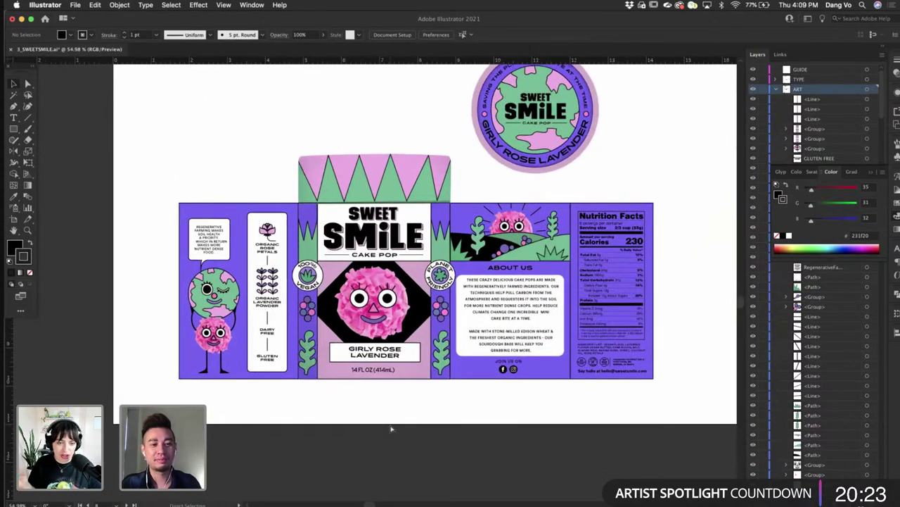
key("super+s")
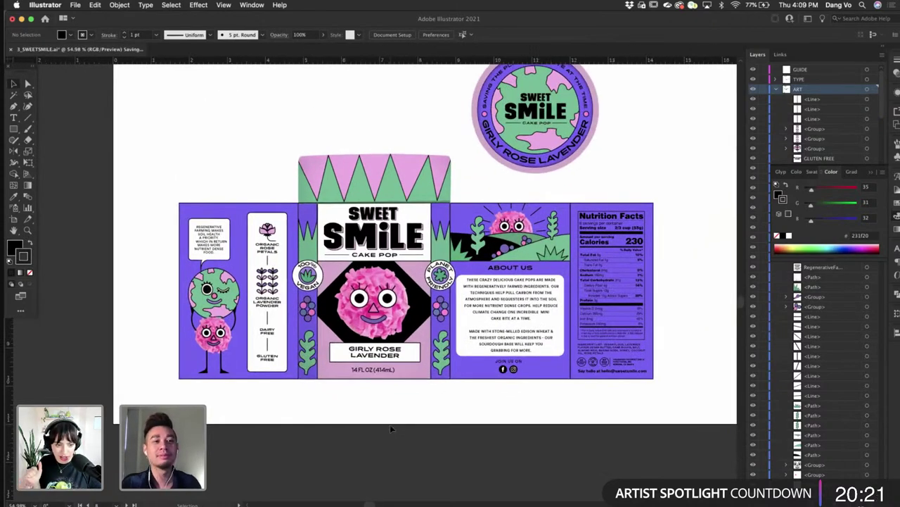
- Draw short straight 1 pt black rays radiating outward around the globe character's upper right, top and left side
scroll(236, 256, "left", 3)
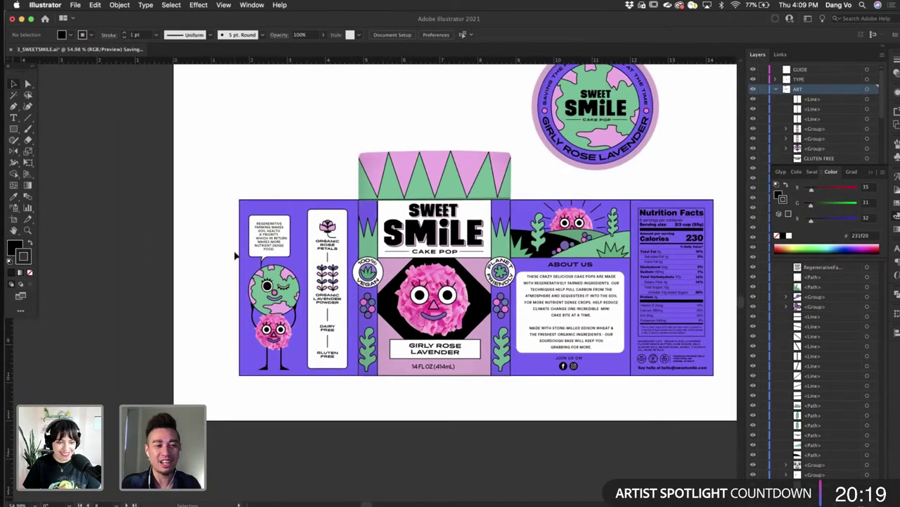
scroll(235, 256, "up", 7)
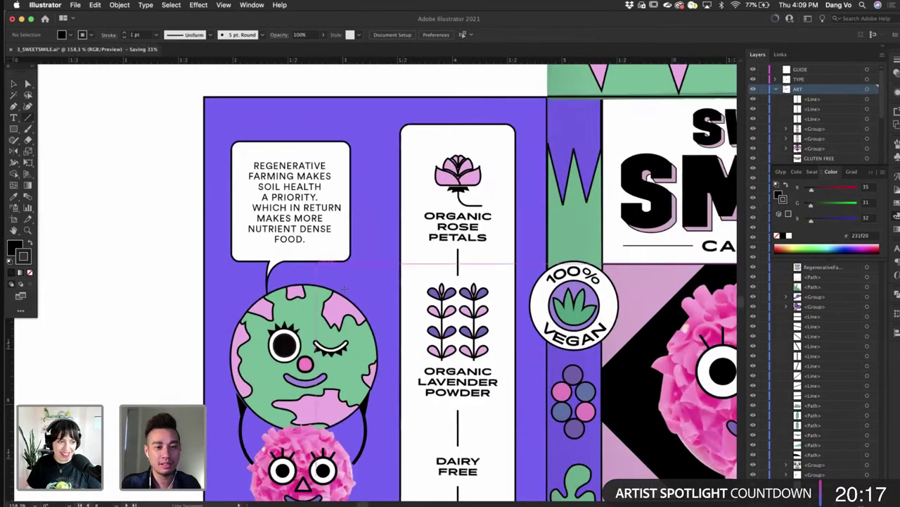
left_click_drag(370, 293, 388, 280)
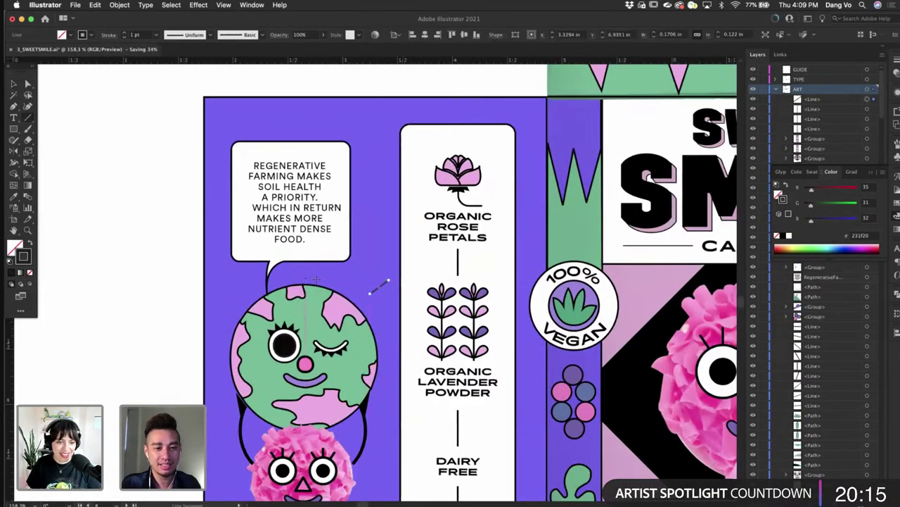
mouse_move(313, 280)
left_mouse_down()
mouse_move(314, 263)
mouse_move(355, 268)
left_mouse_up()
left_click_drag(252, 290, 287, 267)
left_click_drag(231, 317, 212, 312)
left_click_drag(215, 354, 210, 352)
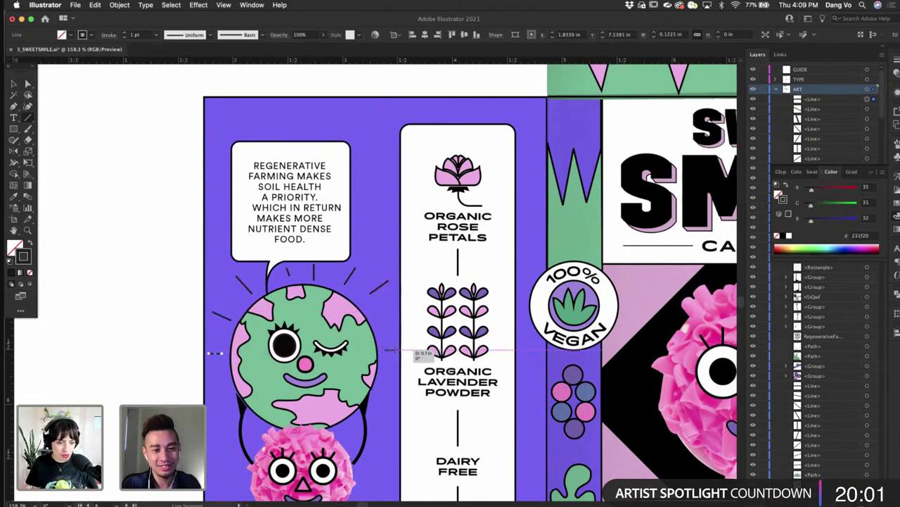
- Add the remaining short rays beside the globe's right edge and at its lower right and lower left, and deselect
left_click_drag(385, 319, 396, 311)
left_click_drag(384, 373, 388, 377)
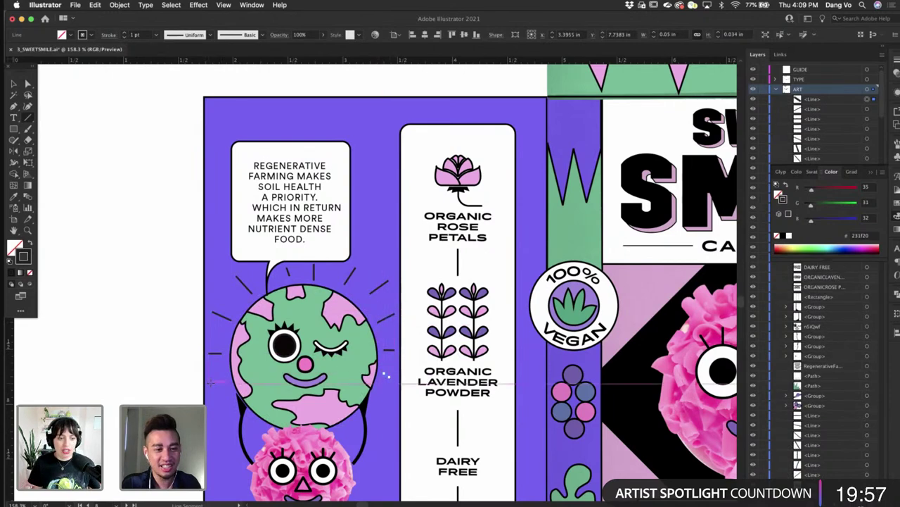
left_click_drag(219, 385, 214, 389)
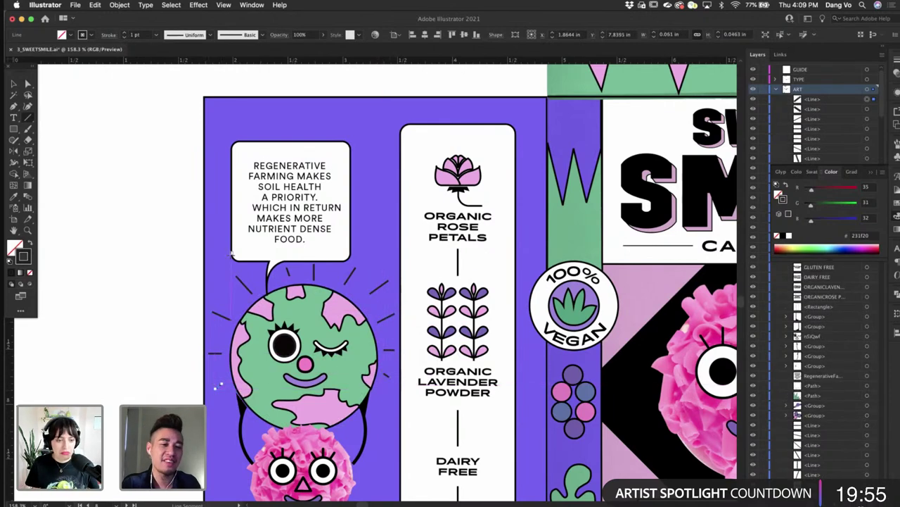
left_click(13, 83)
left_click(121, 314)
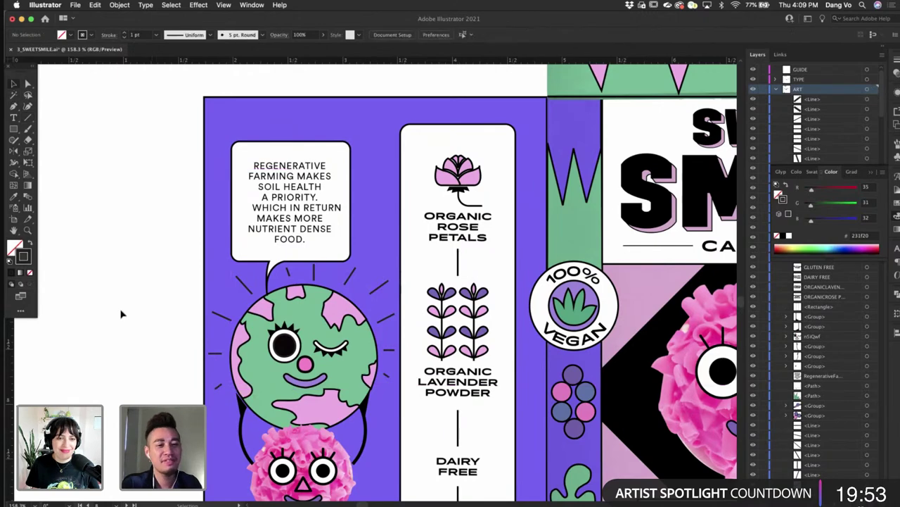
- Save the document with the rays added around the globe
scroll(121, 314, "down", 5)
scroll(121, 310, "left", 2)
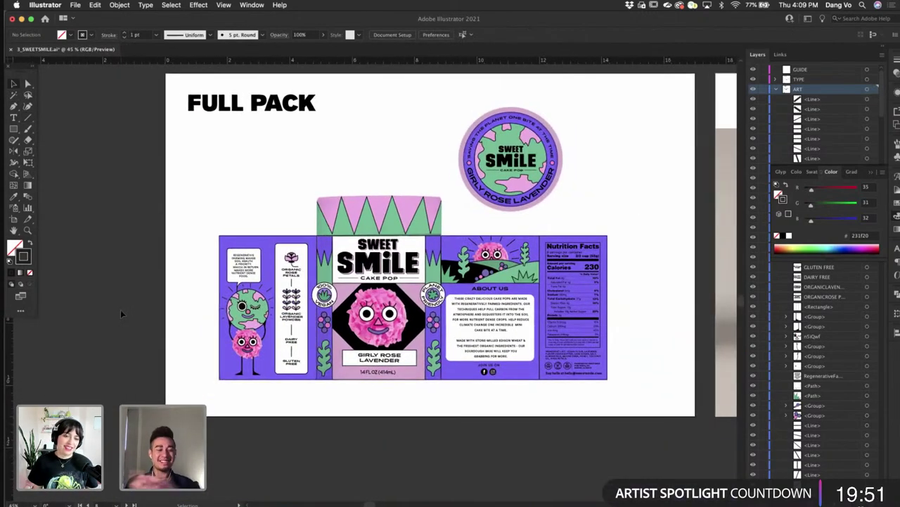
scroll(120, 310, "up", 2)
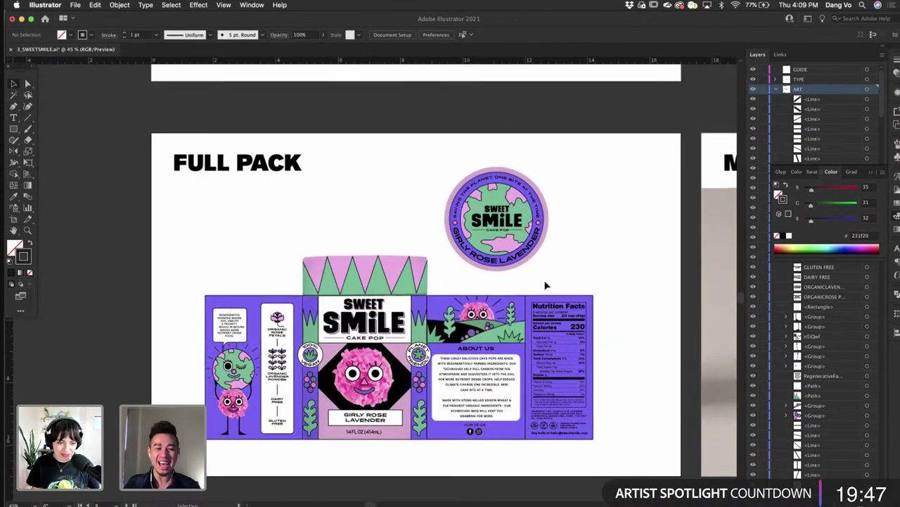
scroll(545, 285, "right", 2)
scroll(545, 285, "down", 1)
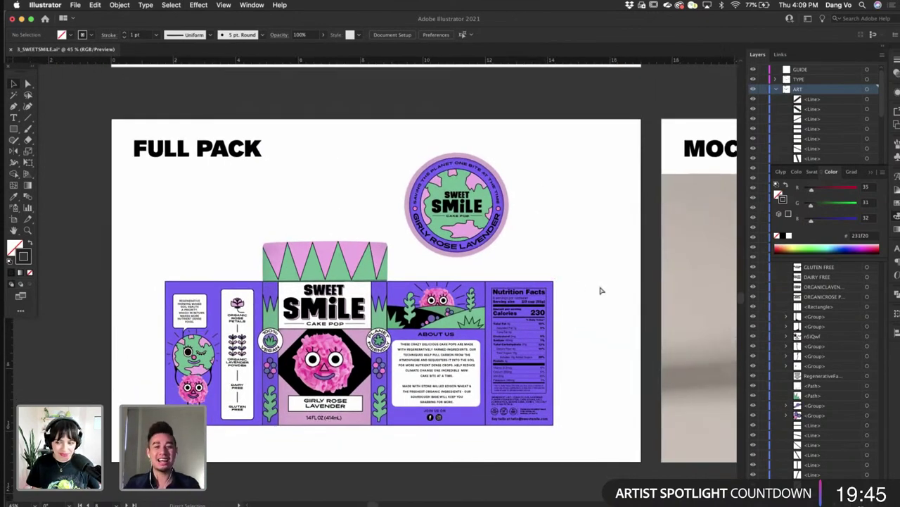
key("ctrl+s")
- Examine the sunrise scene above ABOUT US and compare it with the side panel across the full pack layout
scroll(601, 289, "down", 1)
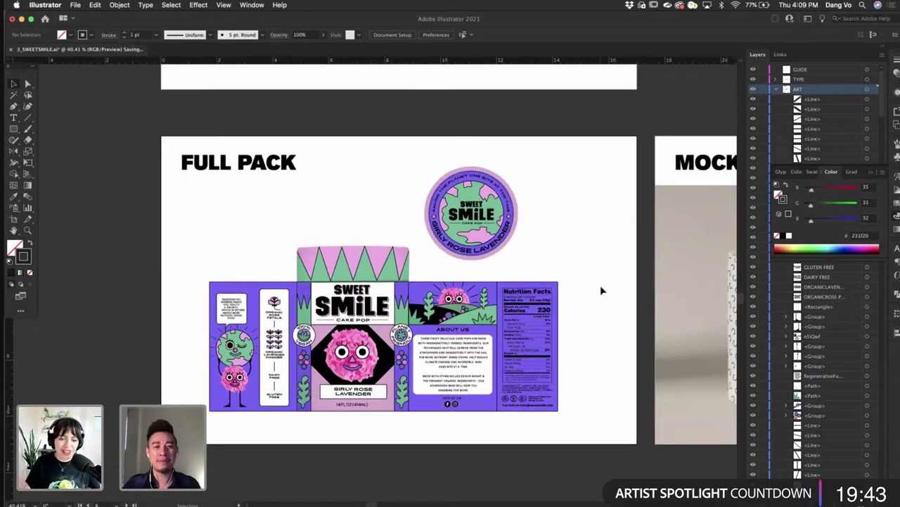
scroll(465, 294, "up", 4)
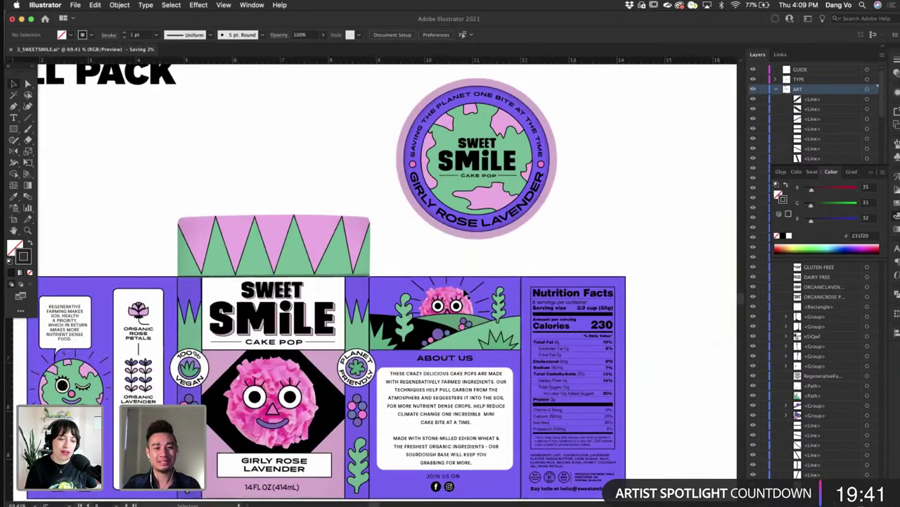
scroll(569, 294, "up", 5)
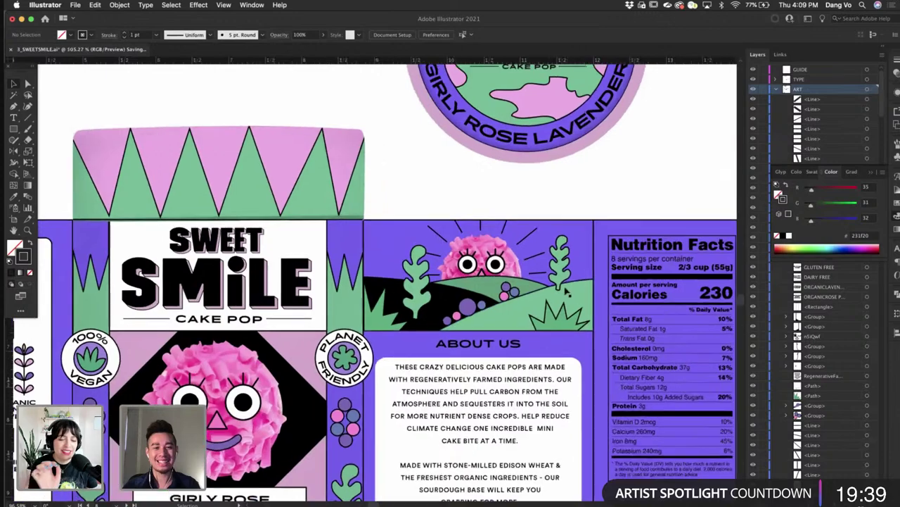
scroll(681, 126, "down", 1)
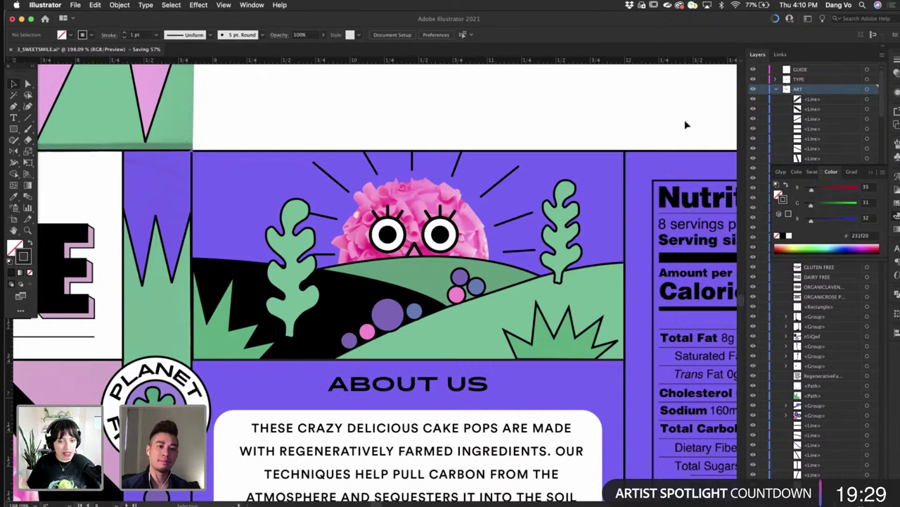
scroll(661, 201, "down", 8)
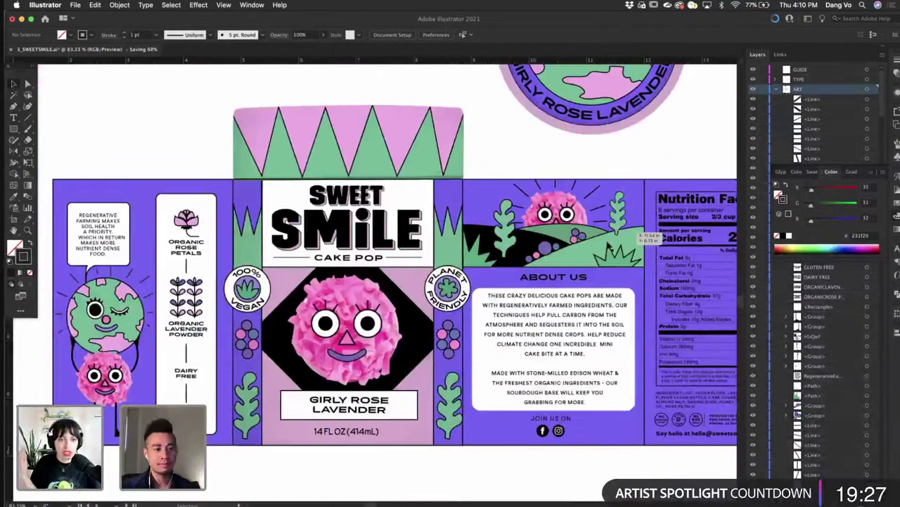
scroll(609, 246, "left", 3)
scroll(609, 248, "left", 1)
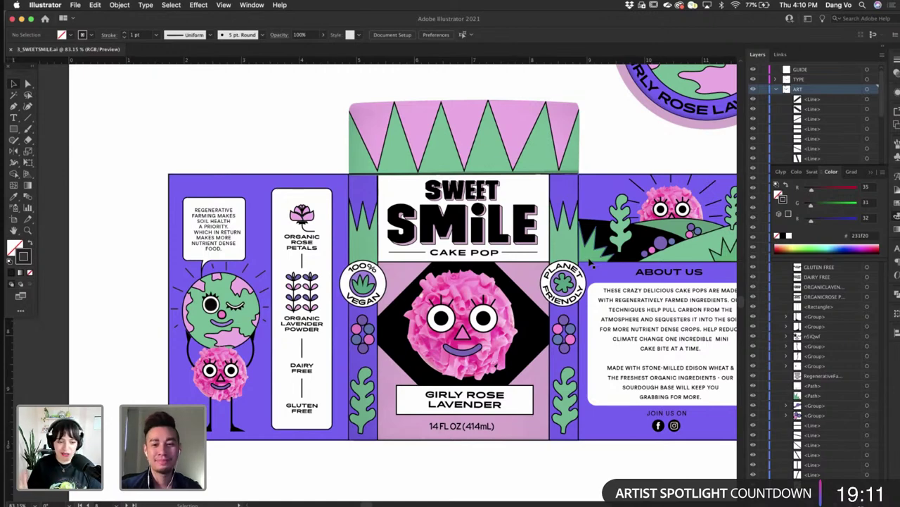
scroll(591, 261, "down", 2)
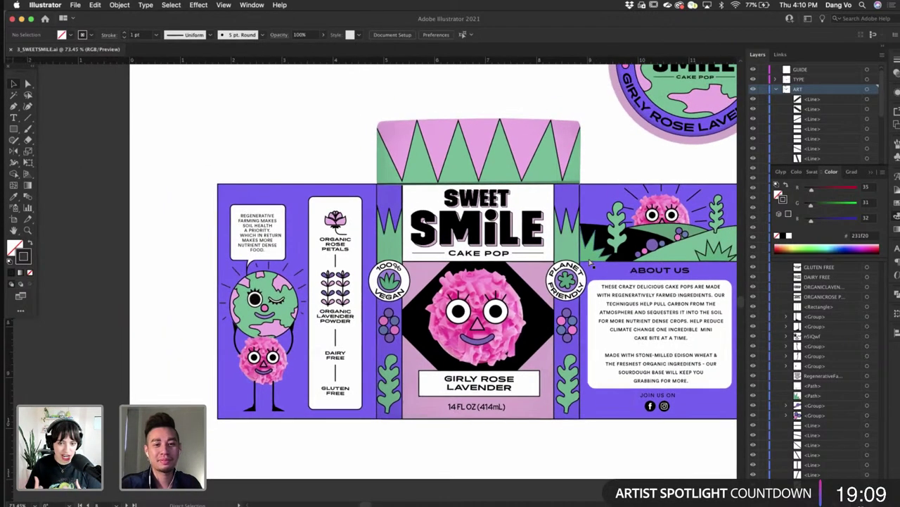
scroll(591, 262, "right", 3)
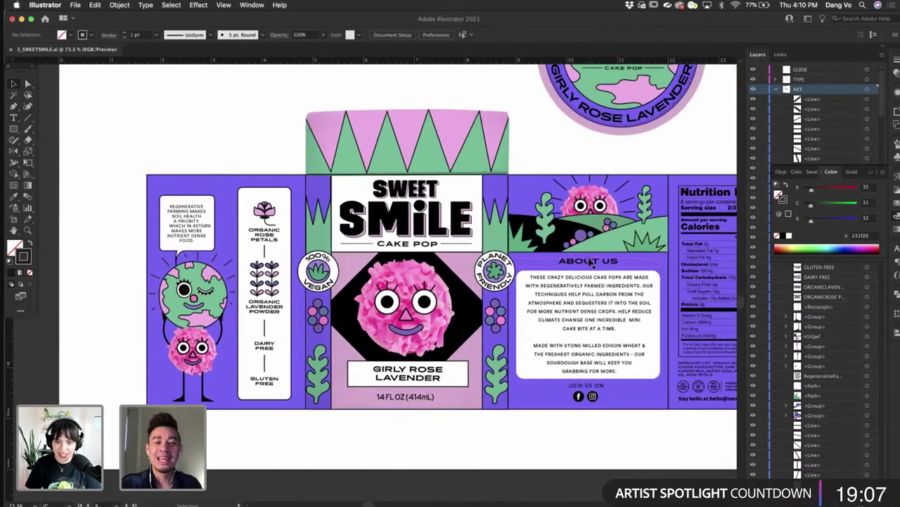
- Review the two MOCK-UP artboards and the artboard with the four flavor packs and their round lid labels
scroll(591, 261, "down", 2)
scroll(591, 261, "right", 10)
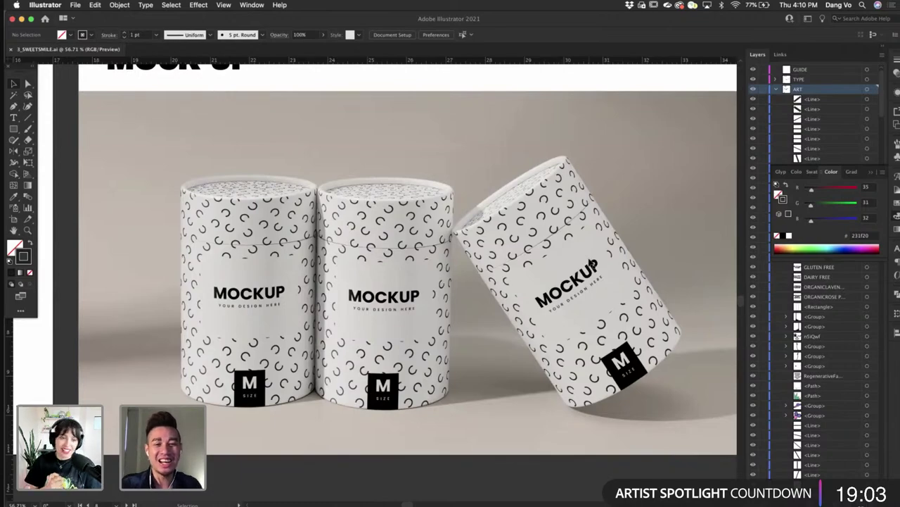
scroll(593, 262, "down", 2)
scroll(591, 261, "down", 1)
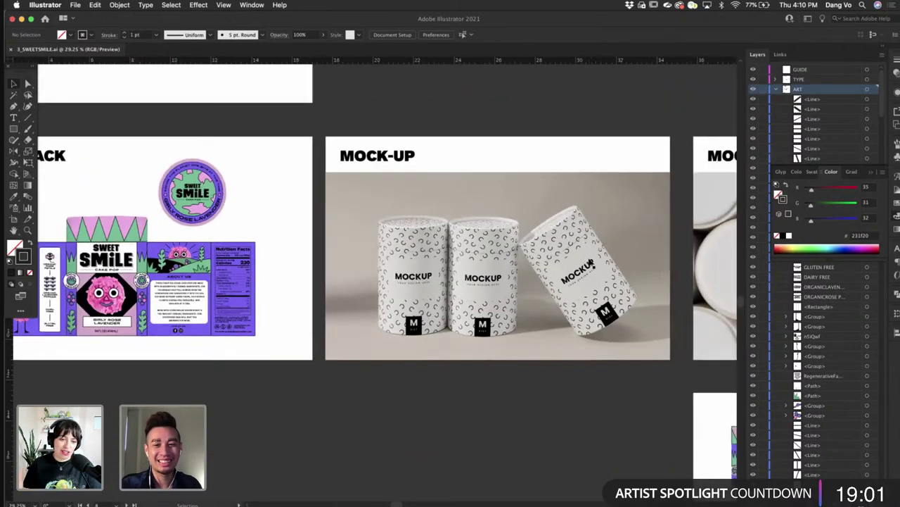
scroll(591, 261, "right", 6)
scroll(591, 262, "down", 2)
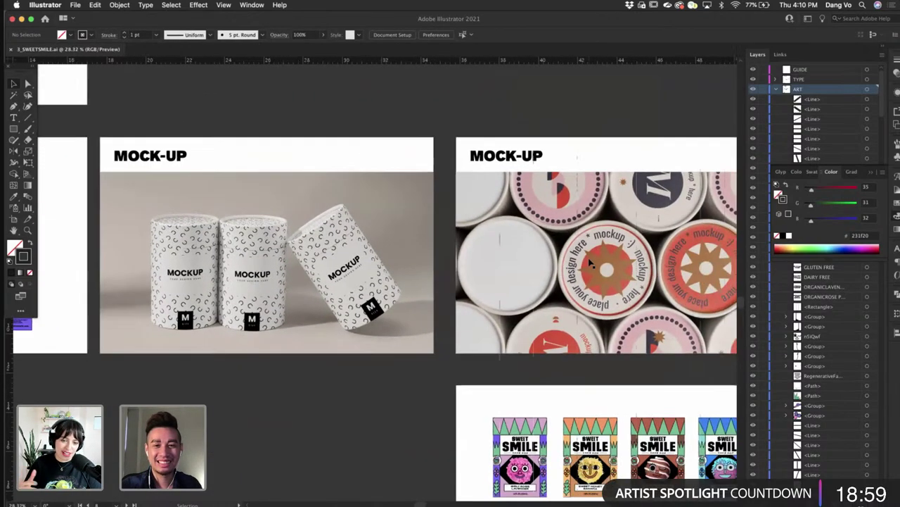
scroll(591, 261, "right", 2)
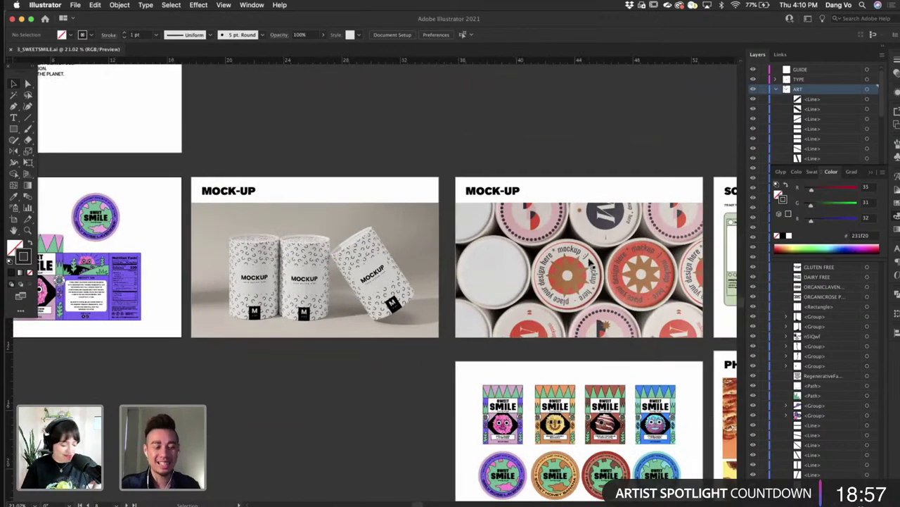
scroll(631, 339, "down", 4)
scroll(631, 338, "right", 2)
scroll(504, 322, "up", 4)
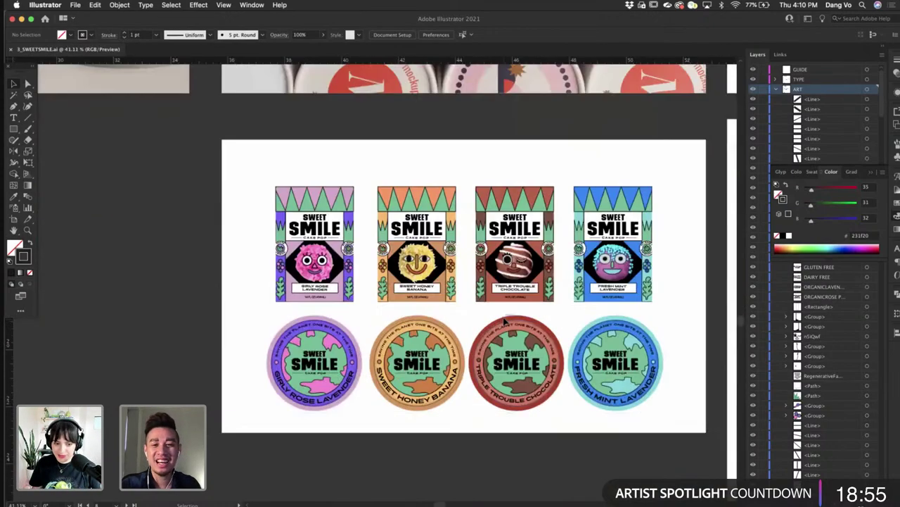
scroll(504, 322, "up", 2)
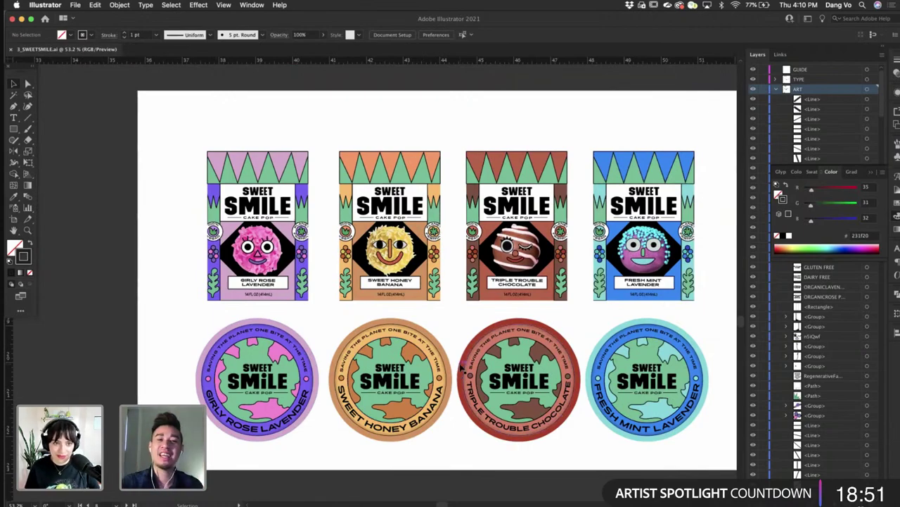
- Collapse the ART layer and open the linked three-can mock-up image inside its clip group for editing in Photoshop
scroll(461, 367, "left", 10)
scroll(461, 367, "up", 4)
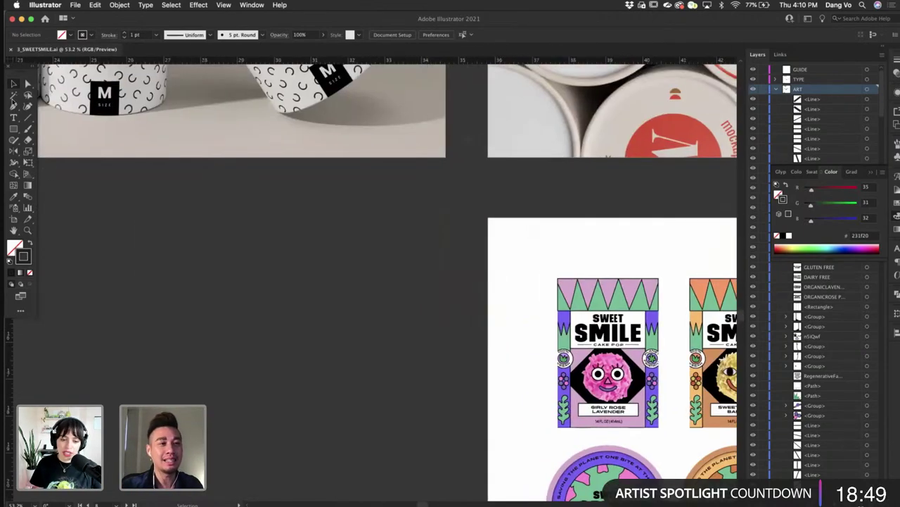
scroll(345, 349, "down", 5)
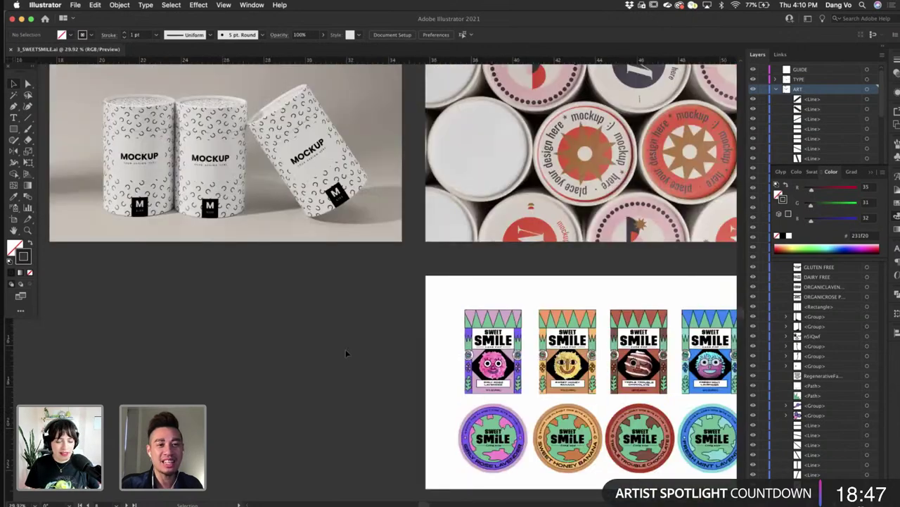
scroll(345, 349, "left", 8)
scroll(346, 348, "up", 5)
scroll(446, 318, "right", 5)
scroll(446, 318, "down", 1)
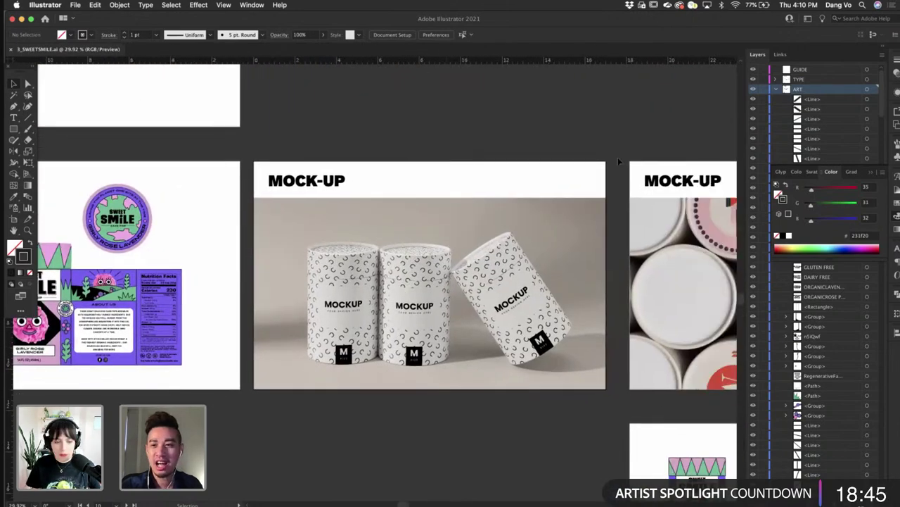
left_click(776, 89)
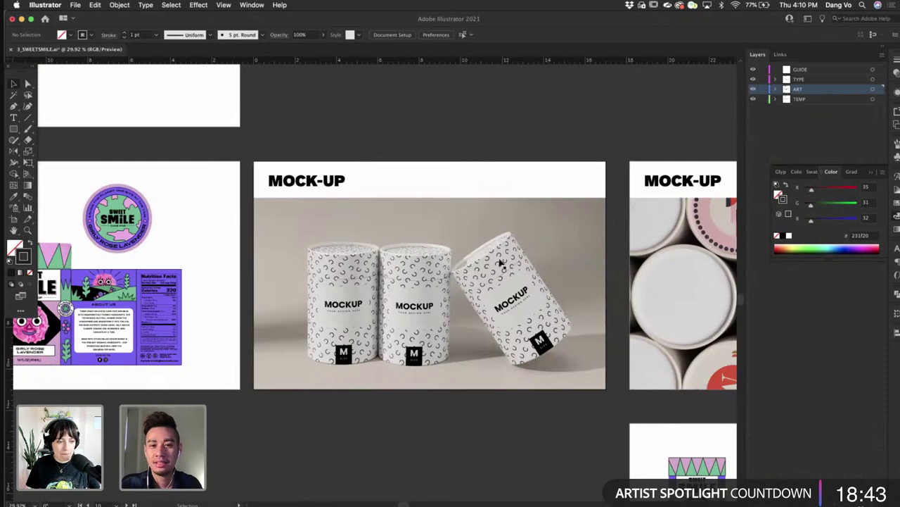
left_click(503, 265)
double_click(311, 226)
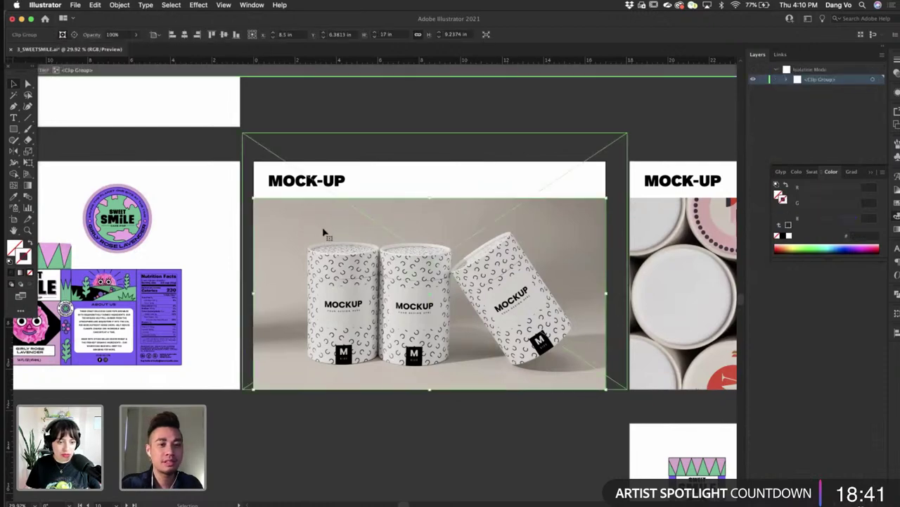
left_click(222, 35)
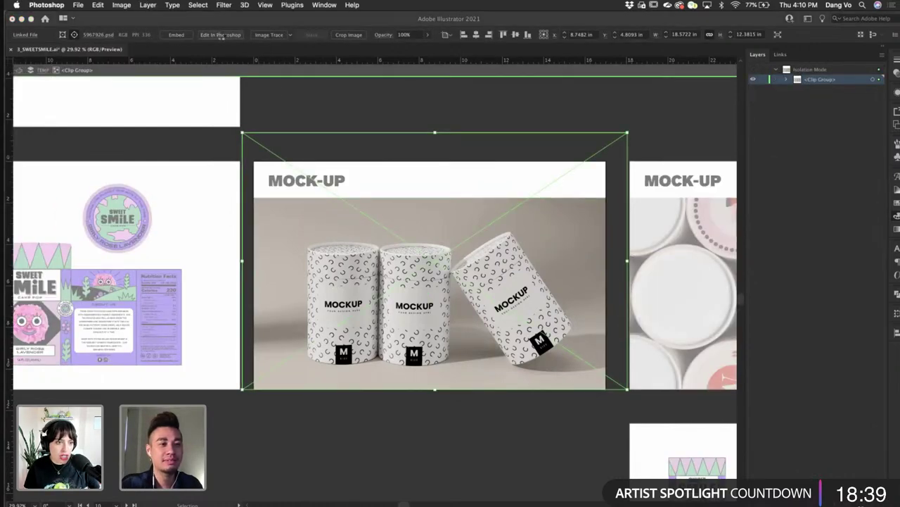
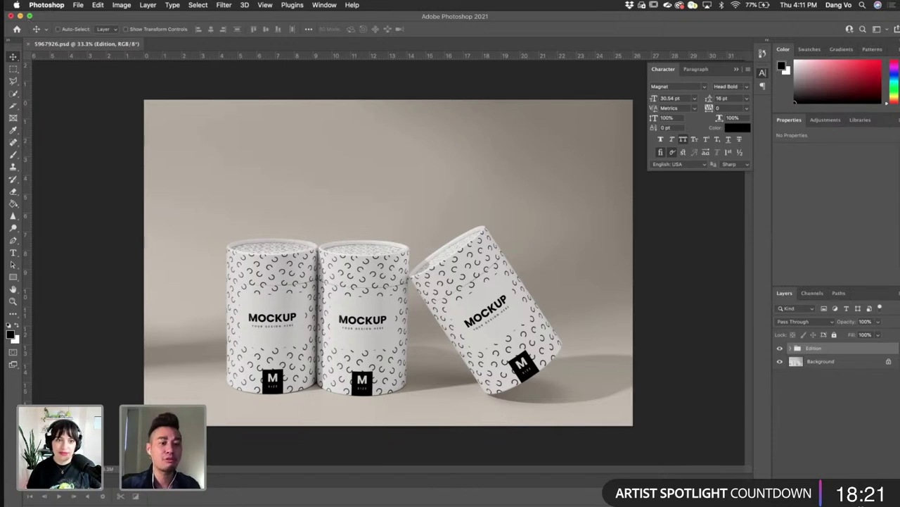
- Switch to Safari and open the Mockup Maison website by searching for "mock up maison"
key("super+Tab")
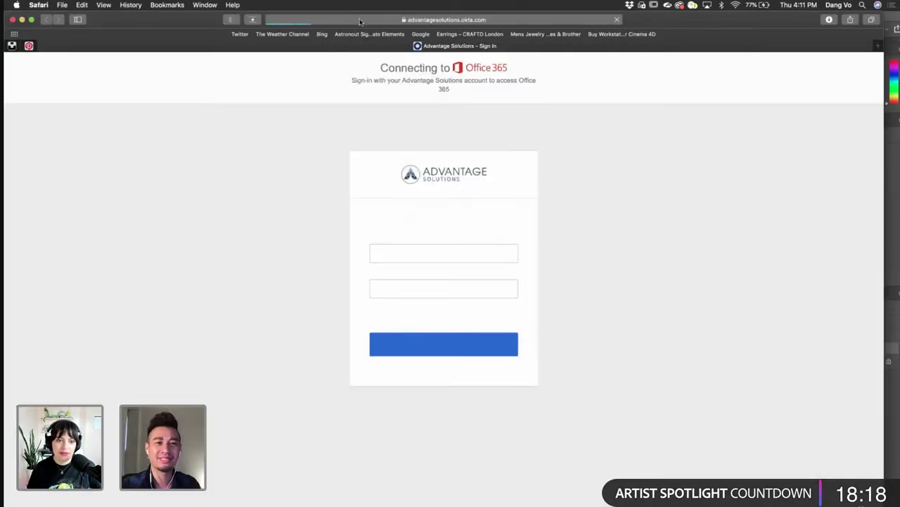
left_click(356, 21)
key("BackSpace")
type("mo")
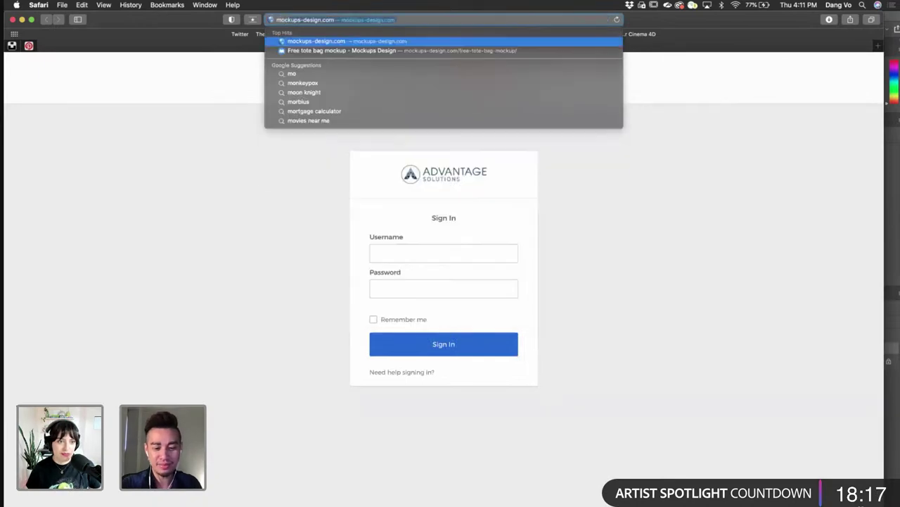
type("ck up maison")
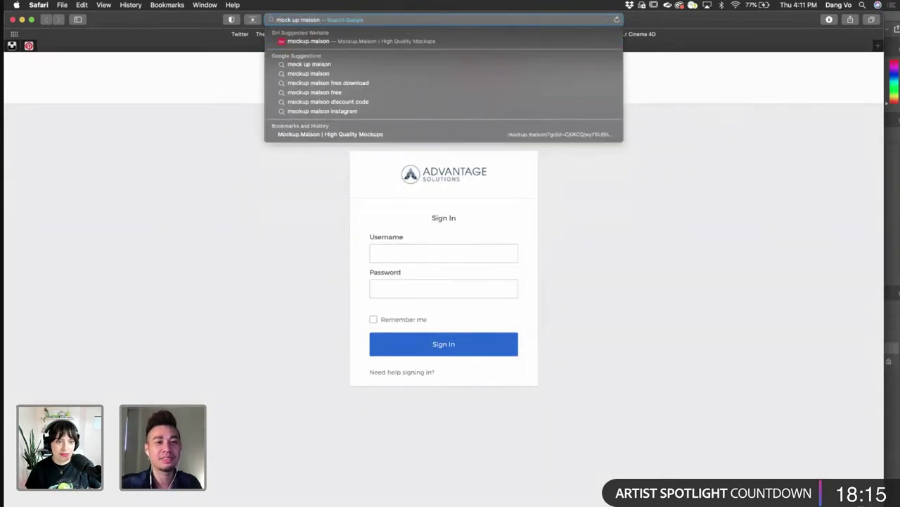
key("Down")
key("Return")
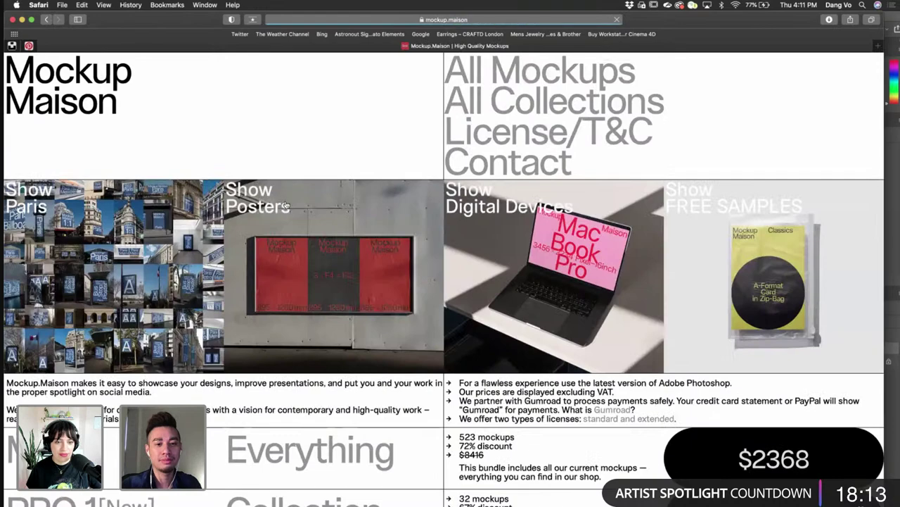
- Look through the Mockup Maison home page, from the collection bundles to the individual mockups, taking a closer look at the cotton tote bag
scroll(435, 345, "down", 3)
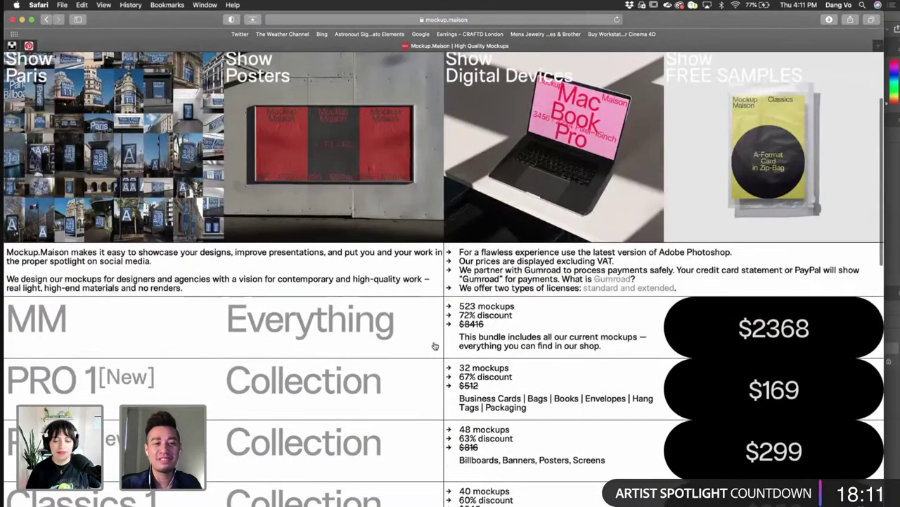
scroll(434, 344, "down", 5)
scroll(435, 344, "down", 10)
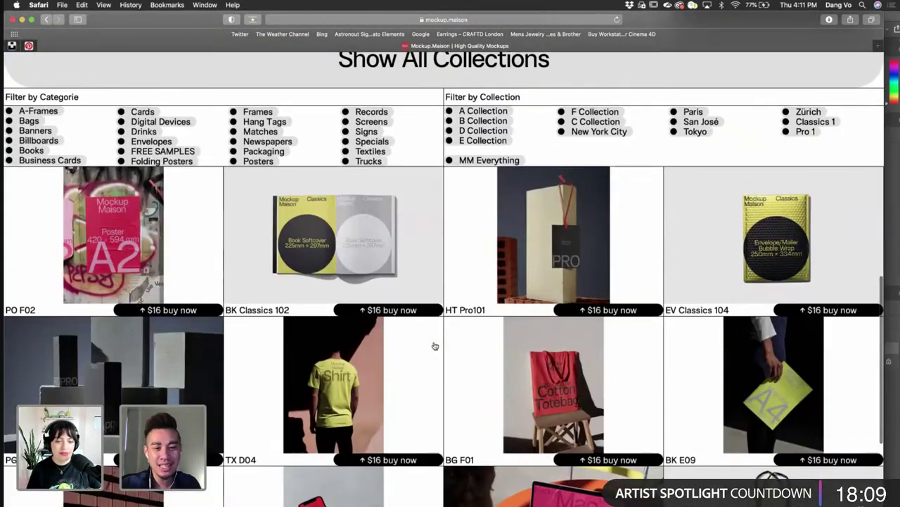
scroll(434, 345, "down", 1)
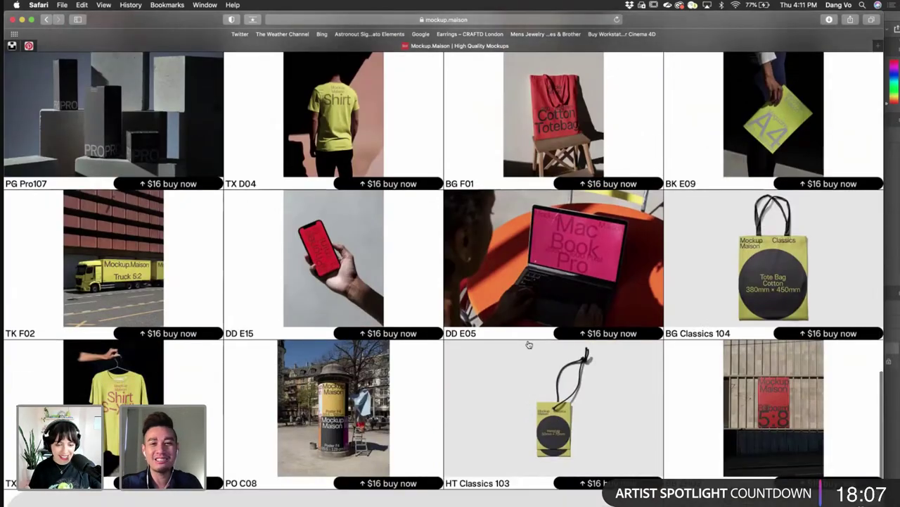
scroll(530, 344, "up", 3)
scroll(576, 223, "up", 5)
scroll(617, 243, "down", 2)
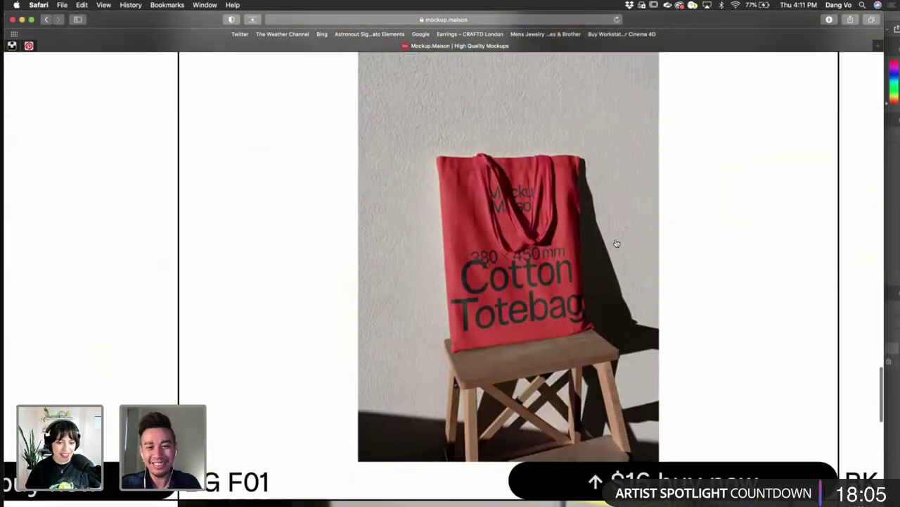
scroll(616, 243, "down", 5)
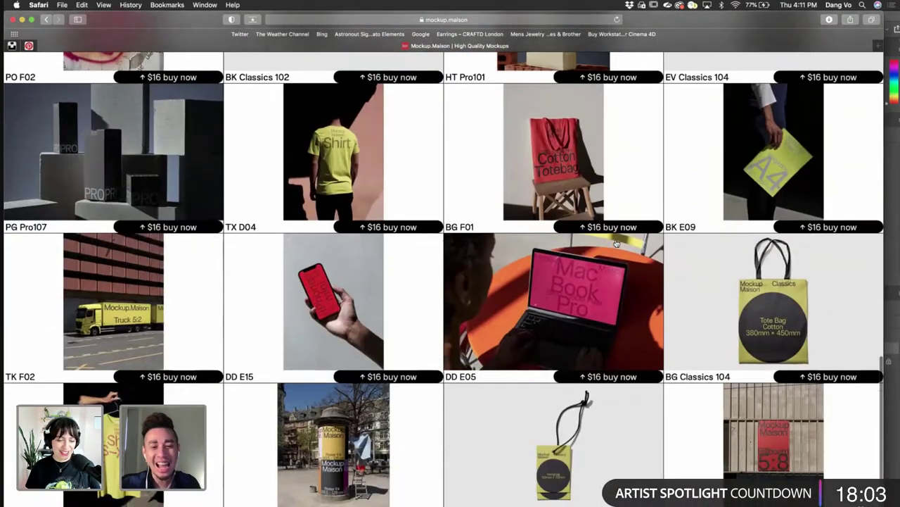
scroll(616, 244, "down", 2)
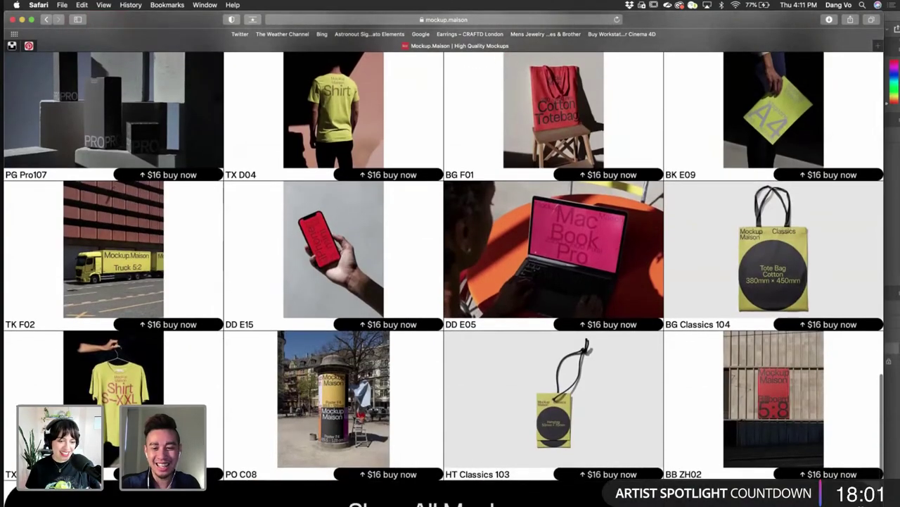
- Show all mockups, browse the business card, bag, book, envelope and hang tag bundles, and close the browser window
left_click(497, 498)
scroll(520, 390, "down", 5)
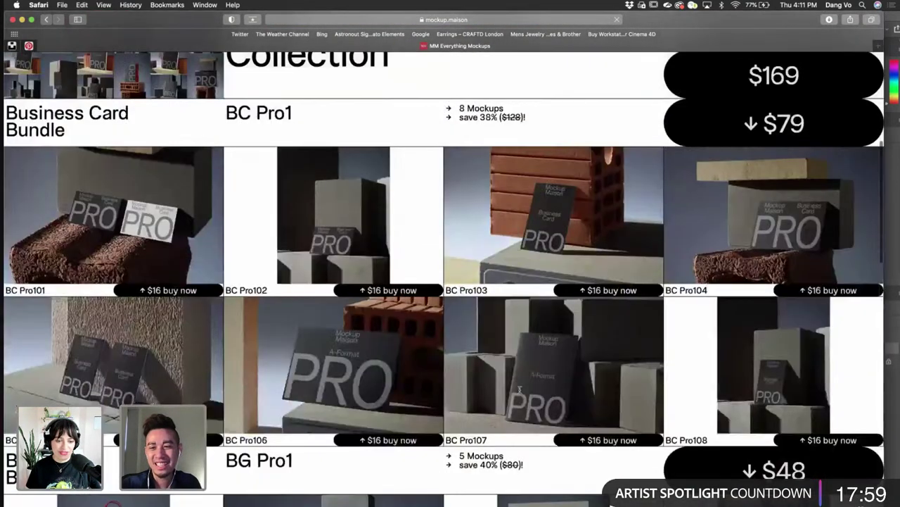
scroll(520, 389, "down", 5)
scroll(457, 296, "up", 2)
scroll(393, 202, "down", 5)
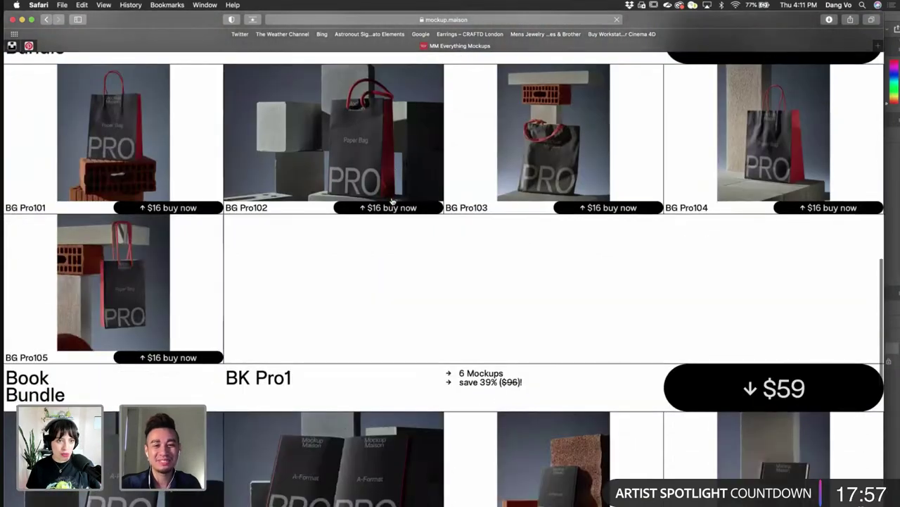
scroll(393, 202, "down", 10)
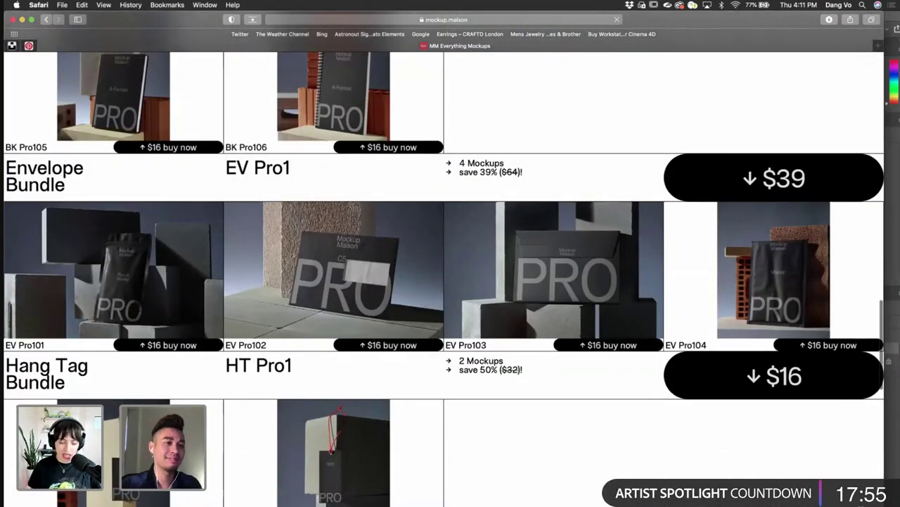
left_click(13, 20)
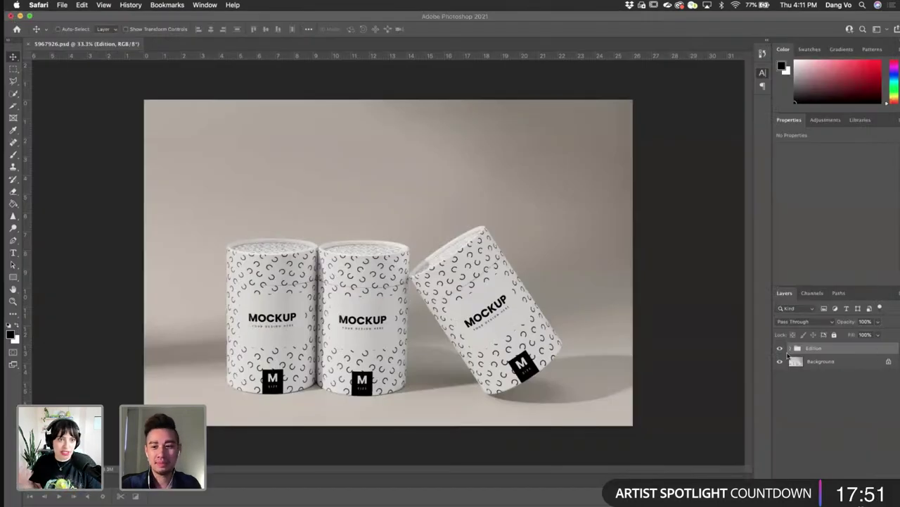
- In Photoshop, expand Edition, group 1, Top and Body, check the body design by toggling its visibility, and open its smart object
left_click(790, 349)
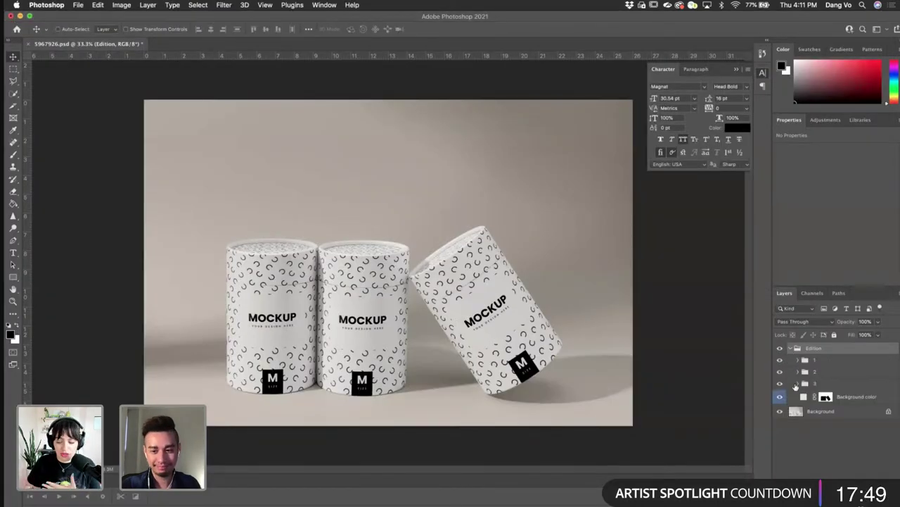
left_click(798, 360)
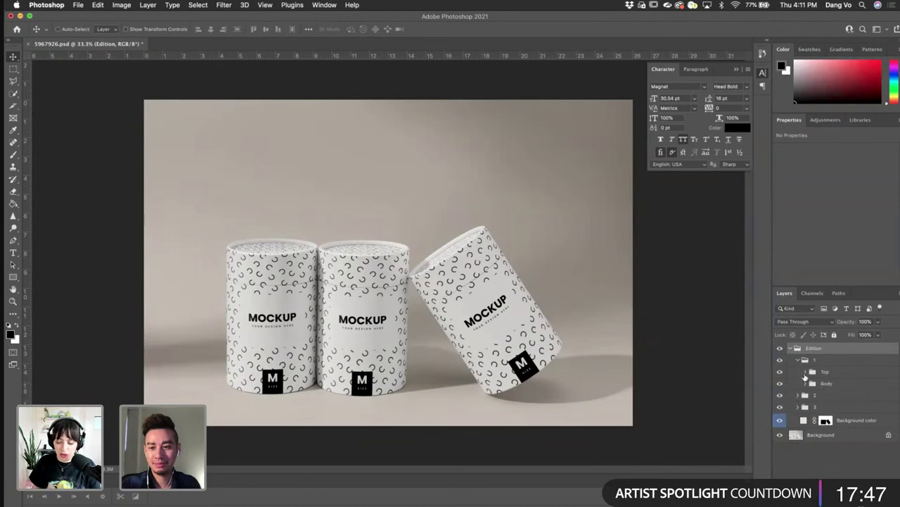
left_click(806, 373)
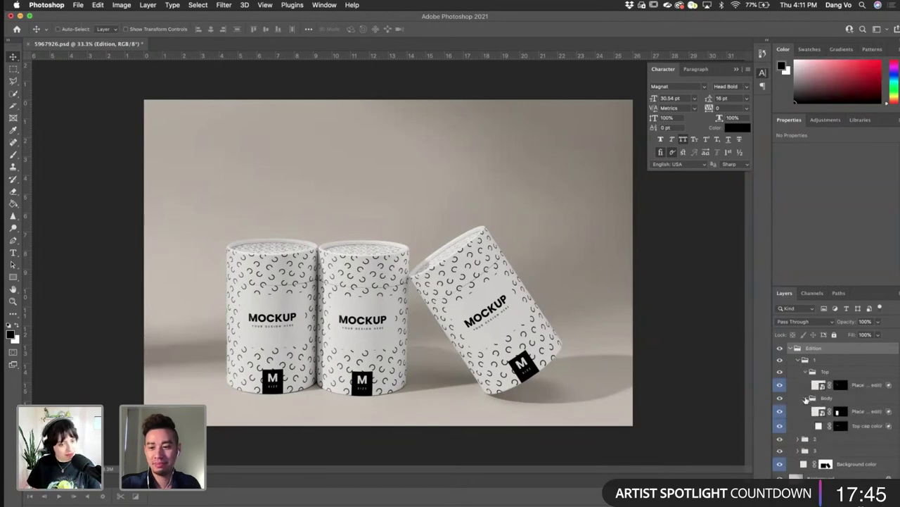
left_click(806, 399)
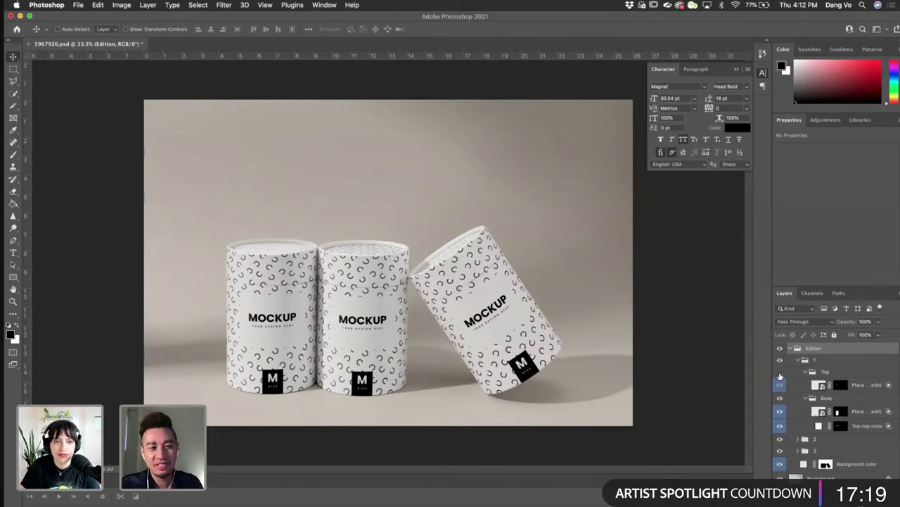
left_click(779, 412)
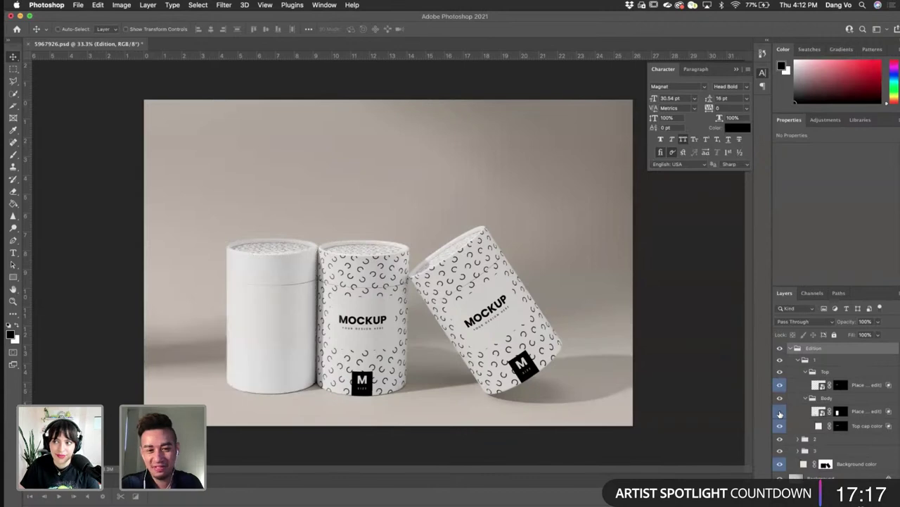
left_click(780, 412)
double_click(815, 412)
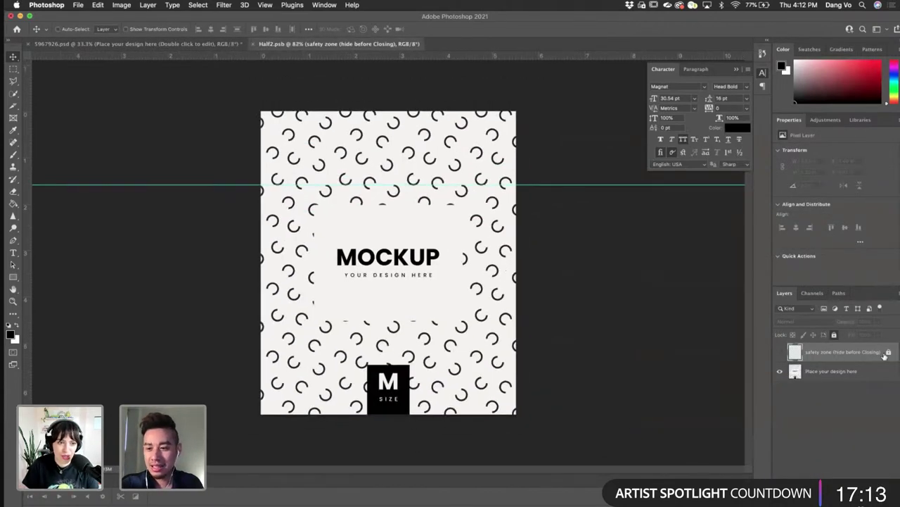
- Hide the "Place your design here" layer in the Half2.psb smart object
left_click(780, 372)
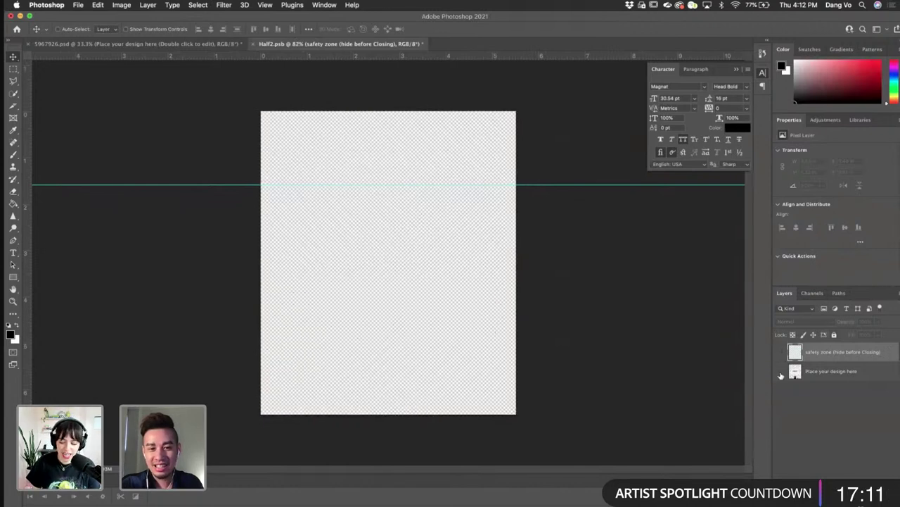
left_click(779, 372)
left_click(779, 371)
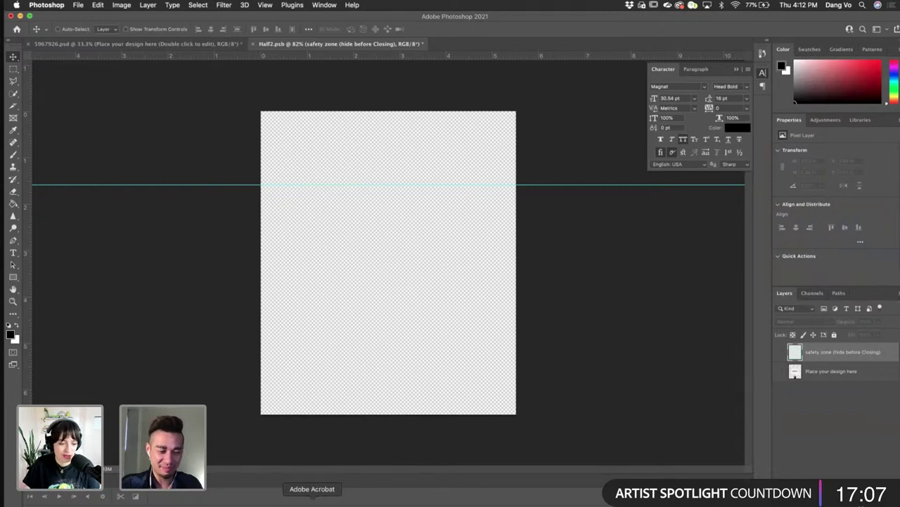
- Switch to Illustrator, leave the clip group's isolation mode and select the complete Girly Rose Lavender pack front on the flavor artboard
left_click(282, 501)
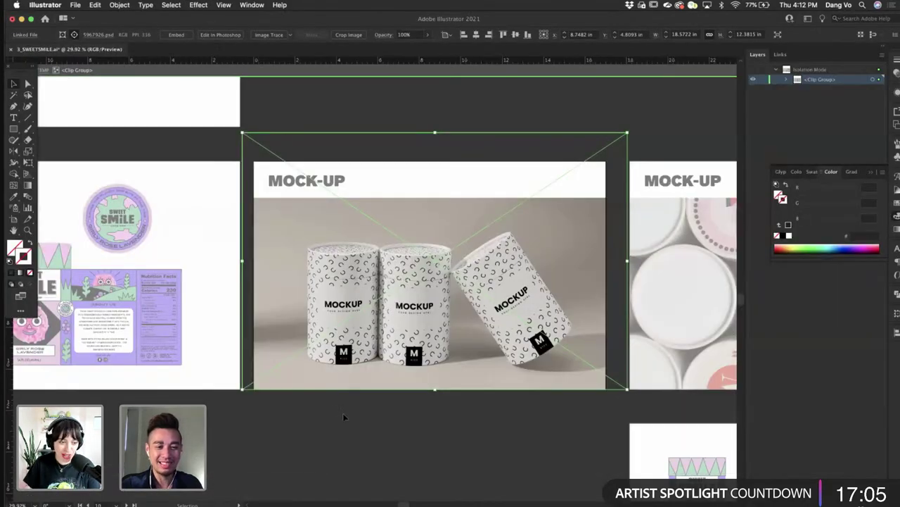
left_click(342, 414)
scroll(349, 408, "down", 5)
double_click(394, 374)
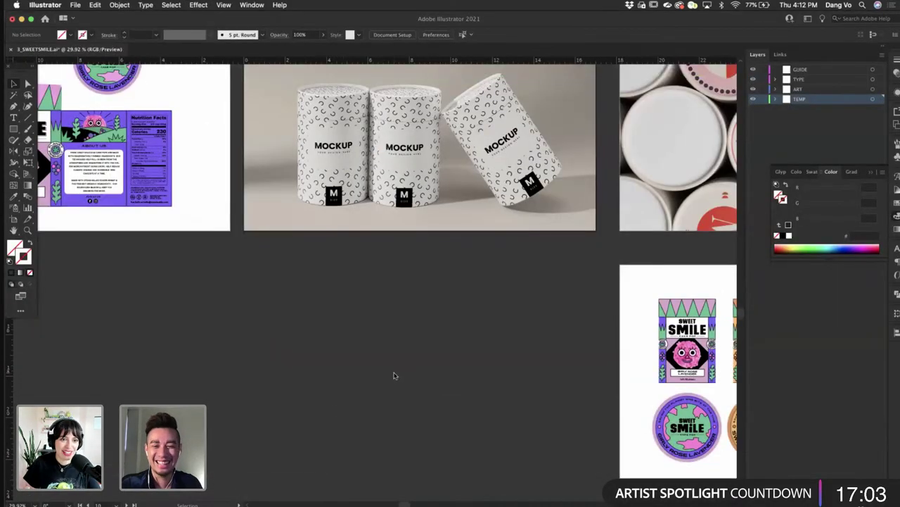
scroll(345, 278, "right", 10)
scroll(345, 279, "down", 2)
scroll(345, 279, "up", 3)
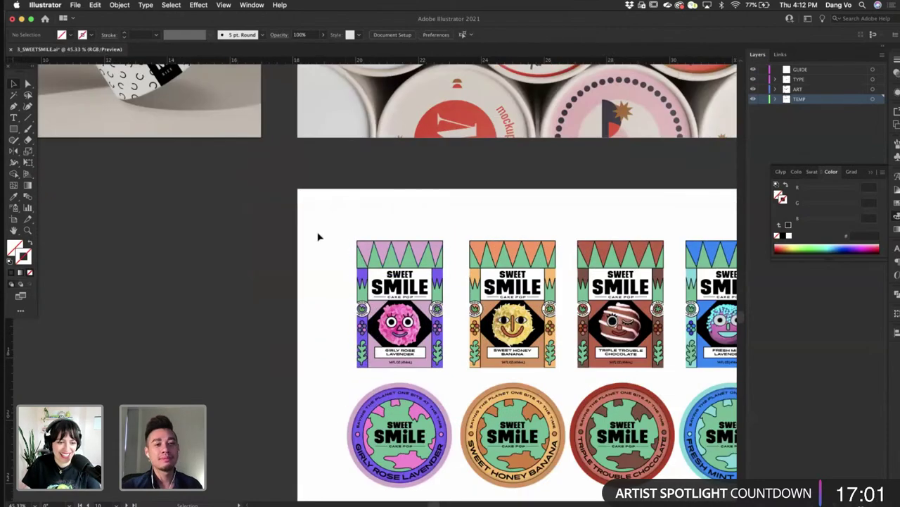
left_click_drag(457, 379, 456, 377)
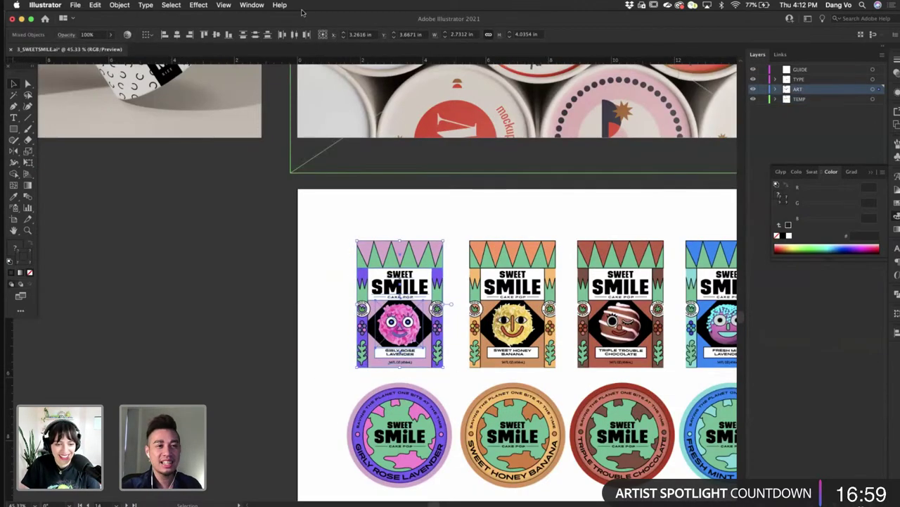
- Bring the selected Girly Rose Lavender pack into Half2.psb in Photoshop as a smart object and commit the placement
left_click_drag(292, 12, 630, 12)
left_click_drag(713, 259, 308, 208)
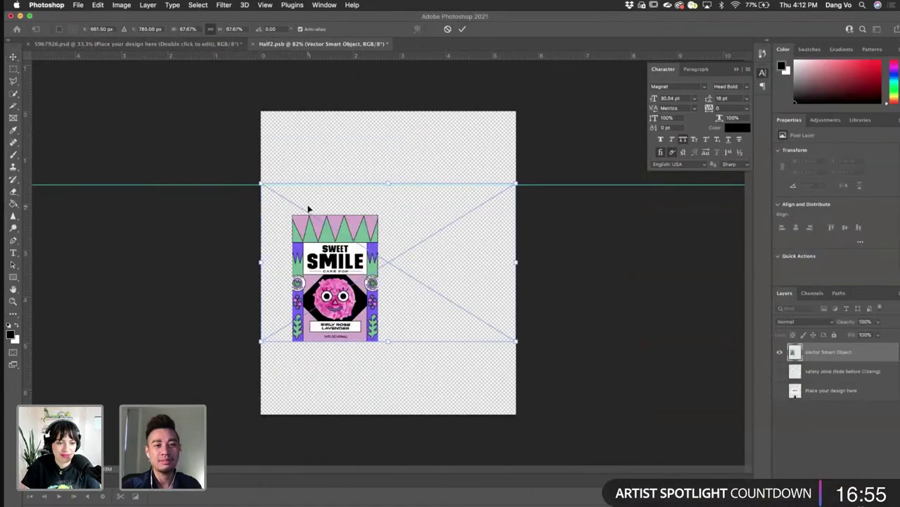
key("Return")
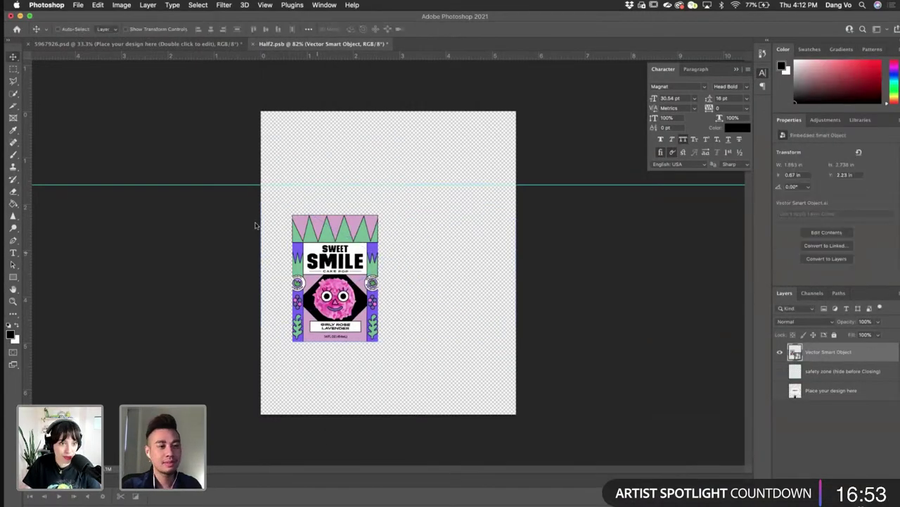
- Marquee-select the small Girly Rose Lavender pack front and add a layer mask limiting the smart object to it
left_click(14, 68)
scroll(262, 193, "up", 3)
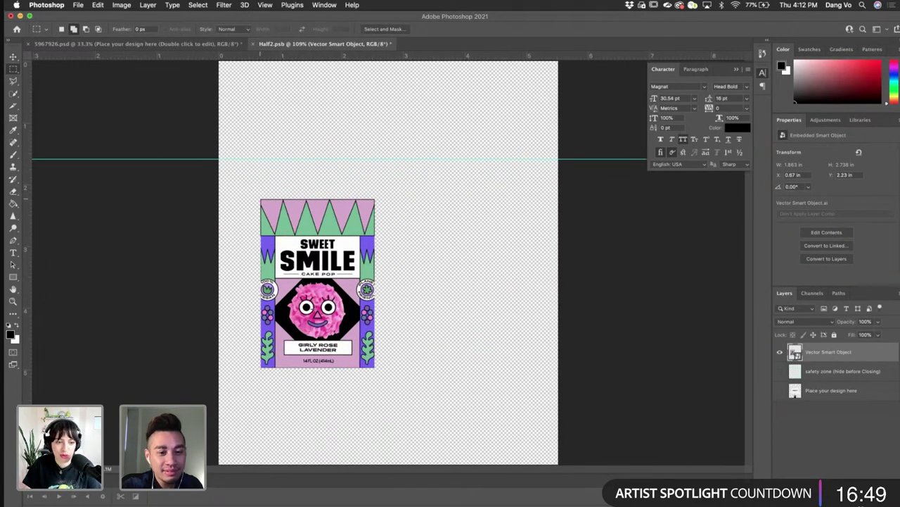
mouse_move(364, 374)
left_mouse_down()
mouse_move(374, 382)
mouse_move(375, 368)
left_mouse_up()
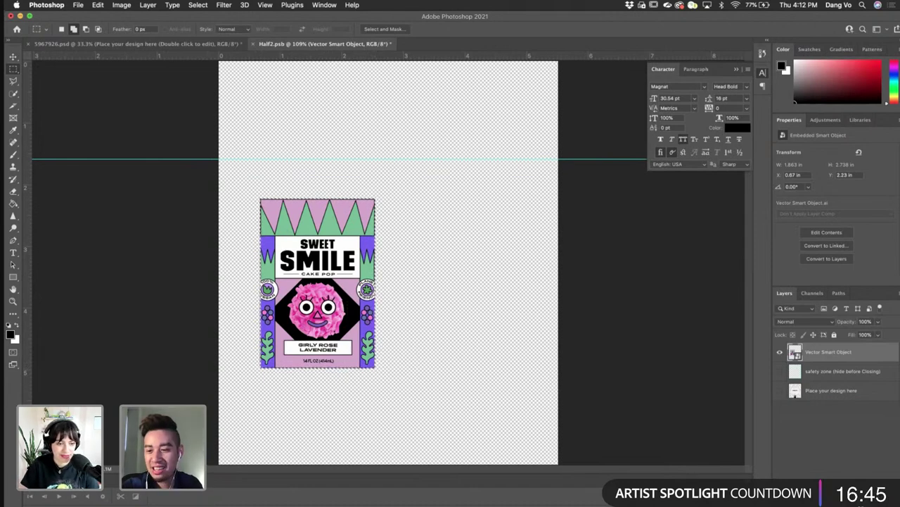
left_click(835, 495)
- Free-transform the masked pack front proportionally to about 241.8%, filling the height of the canvas
scroll(462, 251, "down", 1)
scroll(463, 255, "down", 5)
key("super+t")
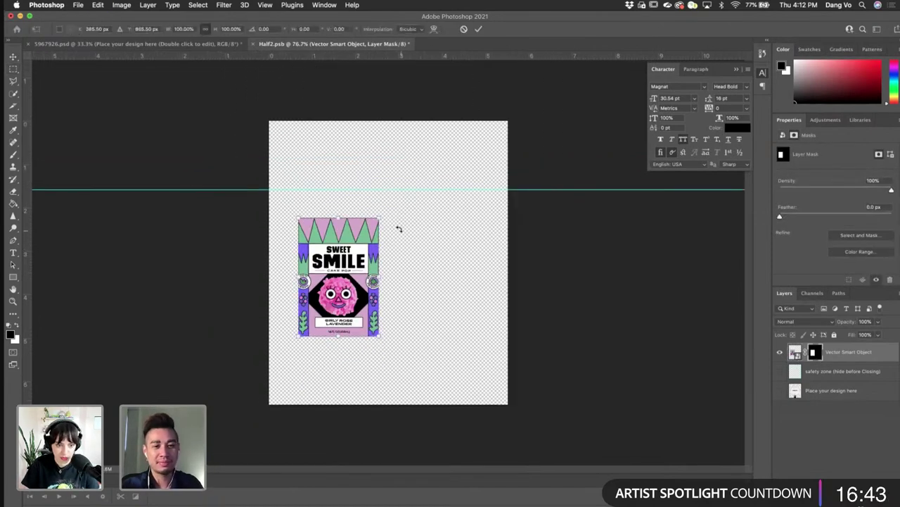
left_click_drag(381, 217, 444, 121)
left_click_drag(443, 340, 496, 404)
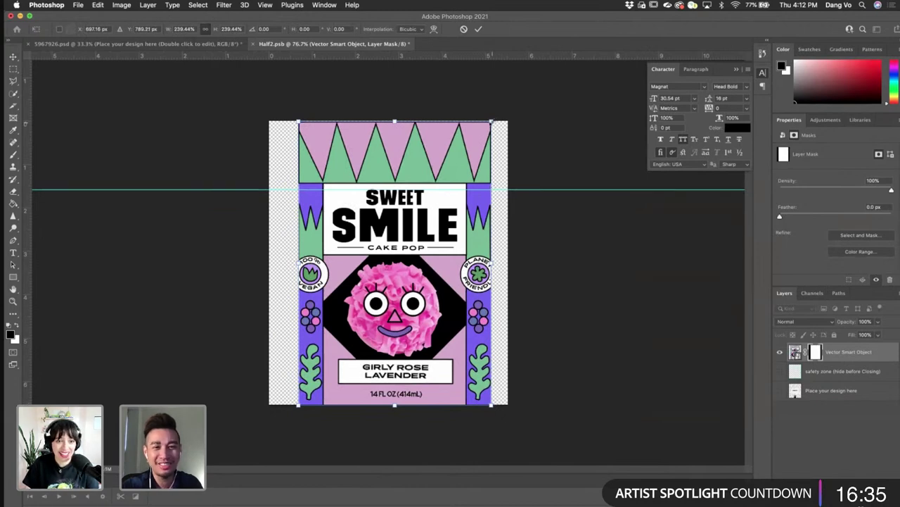
left_click_drag(493, 121, 493, 120)
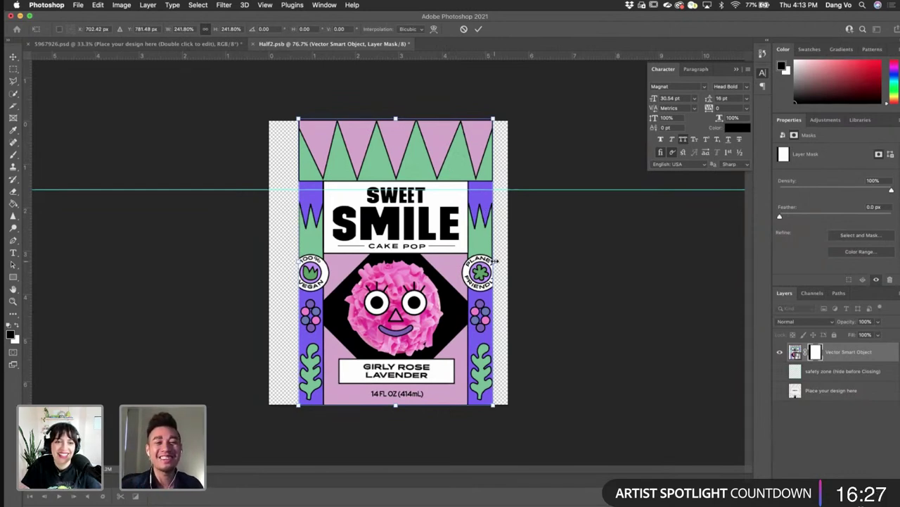
- Stretch the pack front's width to about 300.9% to reach both canvas sides, nudge it into place and commit the transform
left_click_drag(494, 261, 508, 260)
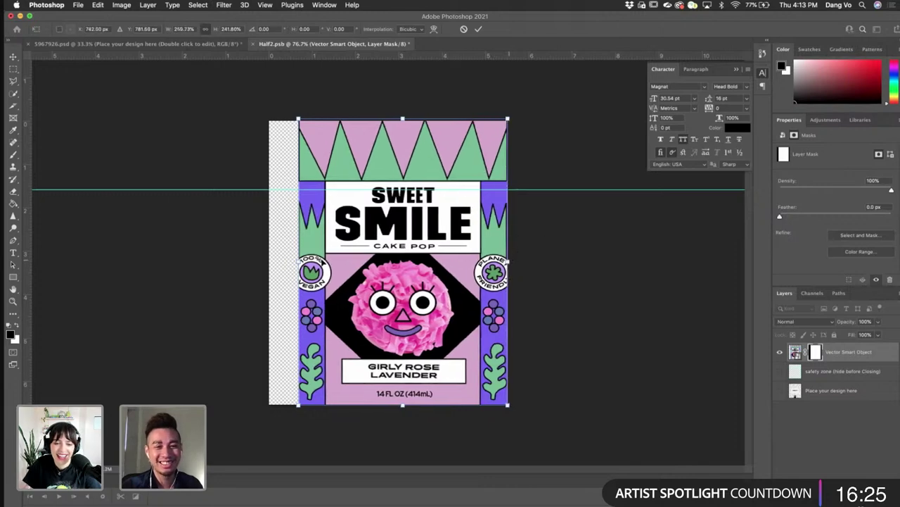
left_click_drag(295, 261, 265, 261)
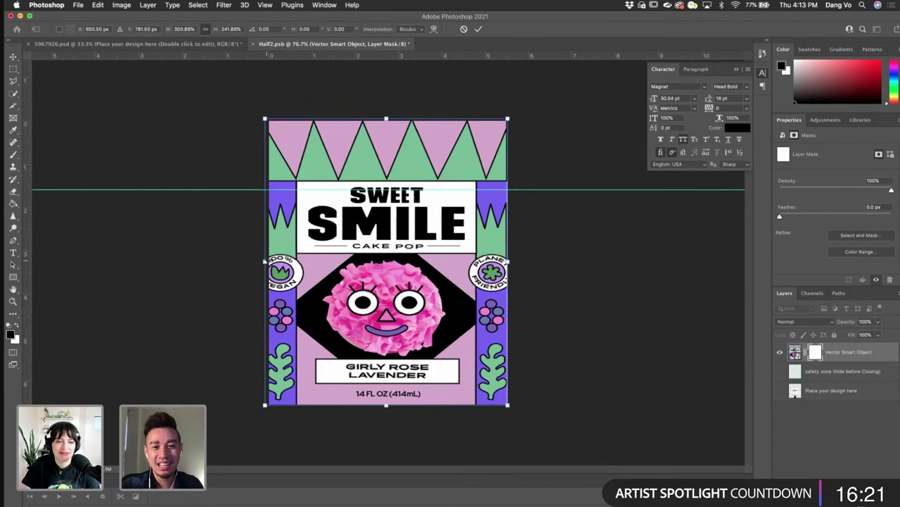
key("Right")
key("Right")
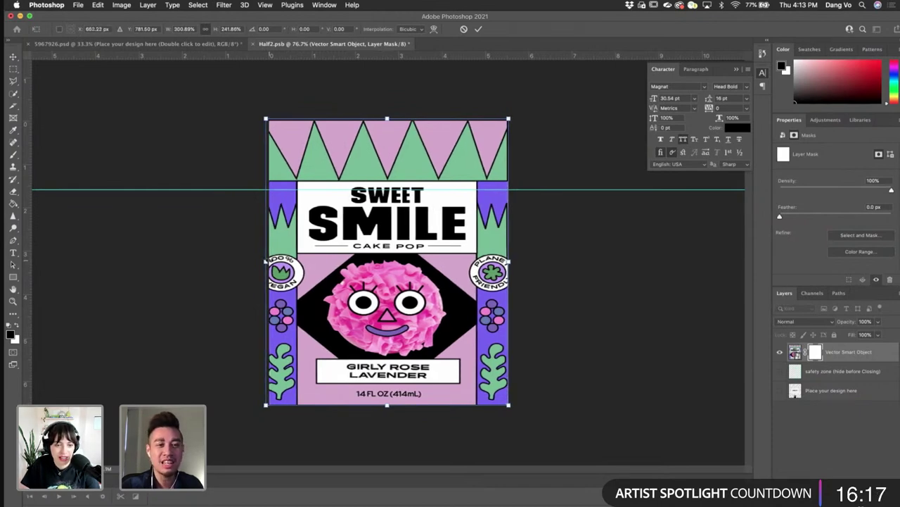
left_click_drag(266, 260, 268, 261)
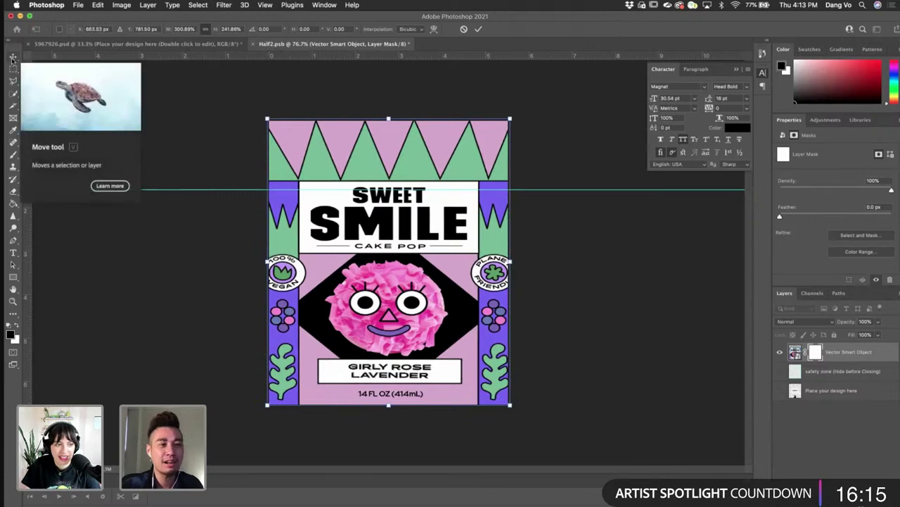
key("Return")
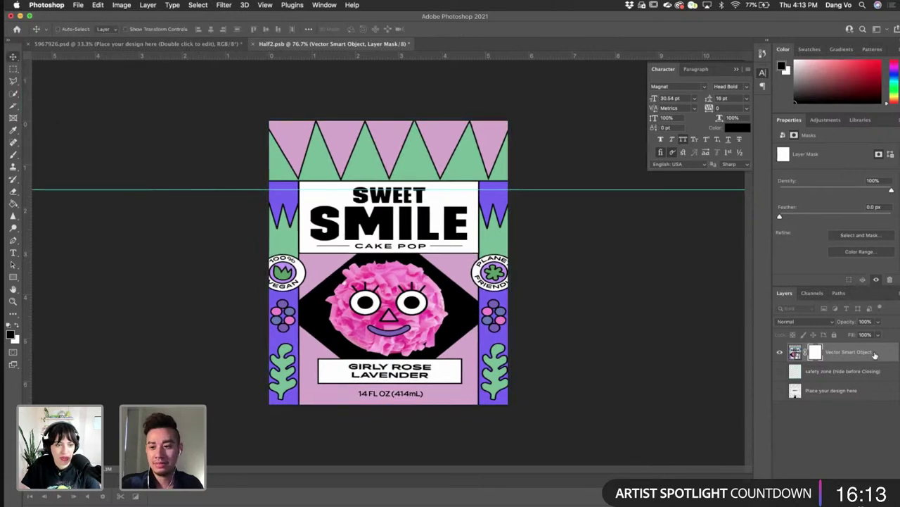
- Rasterize the Vector Smart Object layer holding the pack front
left_click(850, 350)
right_click(845, 351)
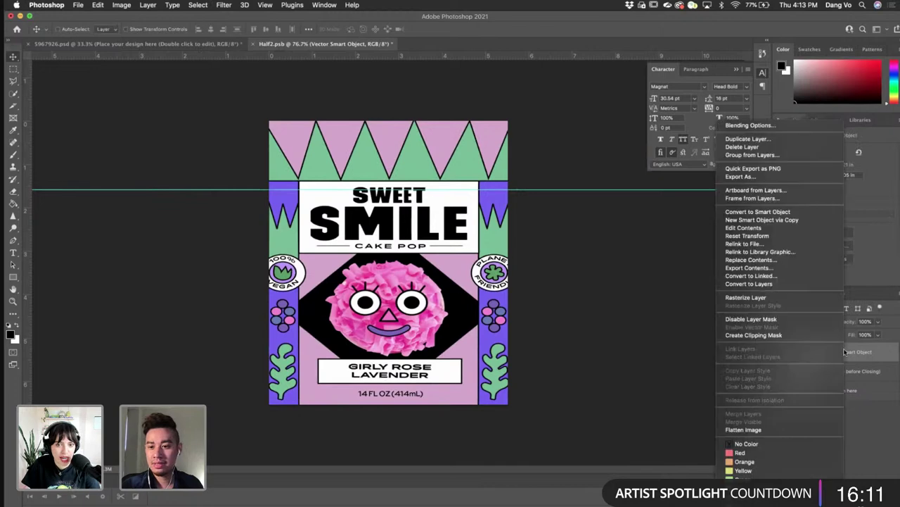
left_click(874, 358)
right_click(870, 359)
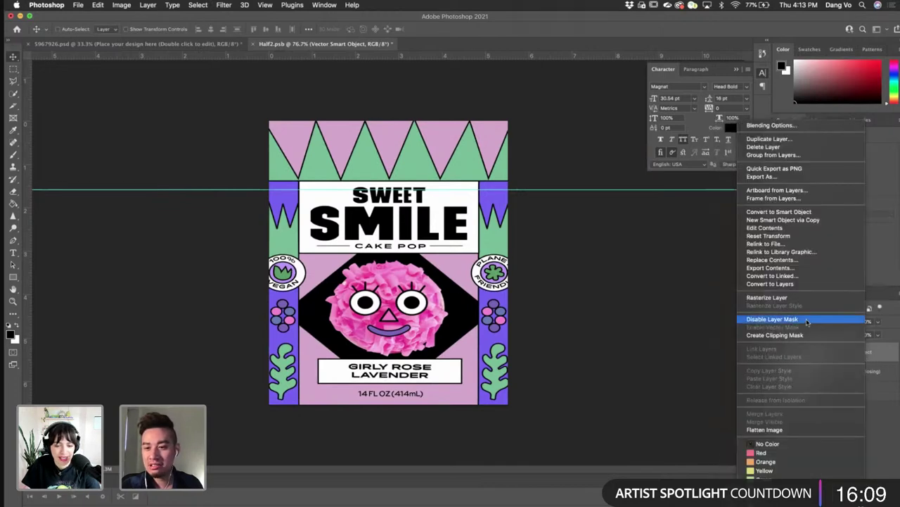
left_click(801, 301)
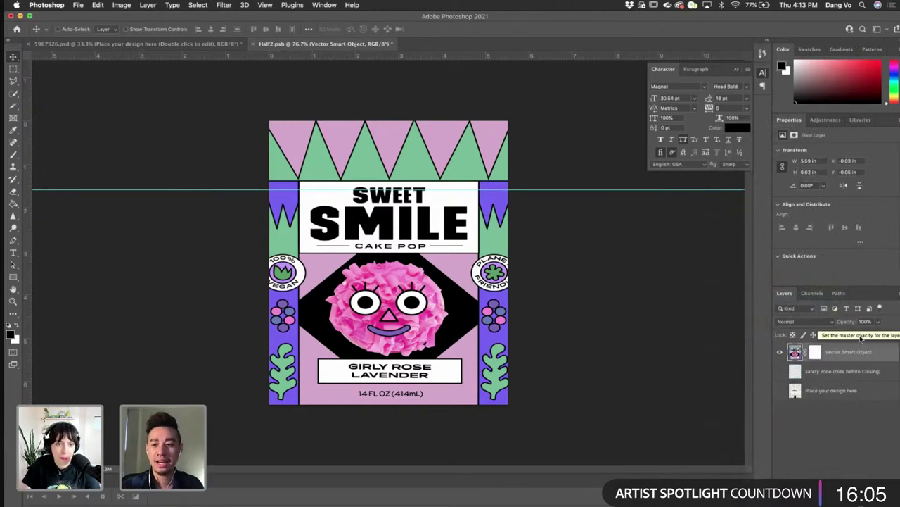
- Duplicate the rasterized pack layer and nudge the copy to X and Y of about -0.02 in
key("super+z")
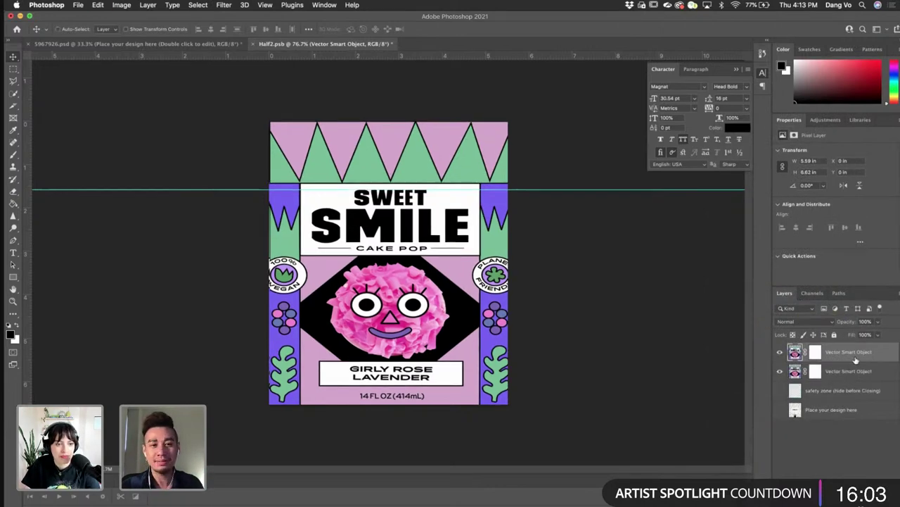
key("Left")
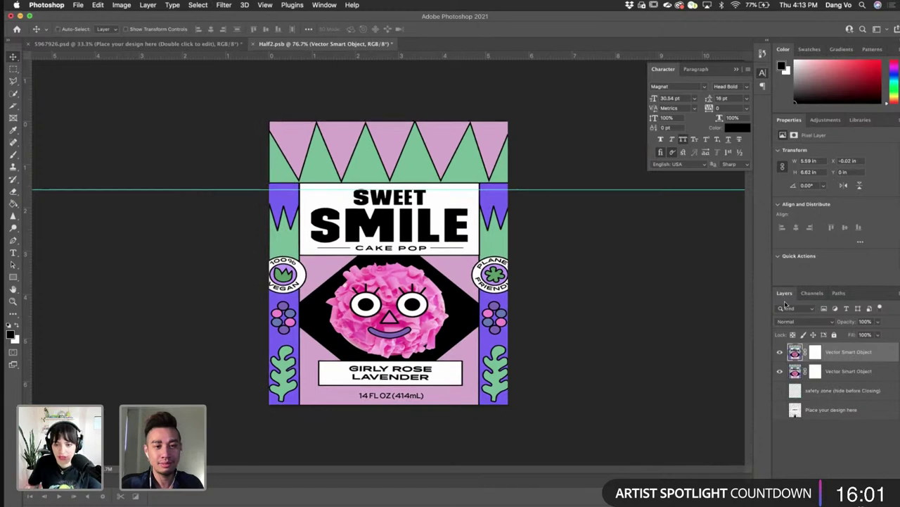
key("Up")
- Marquee-select the zigzag band across the pack's upper edge and add a vector mask to the duplicate layer
key("m")
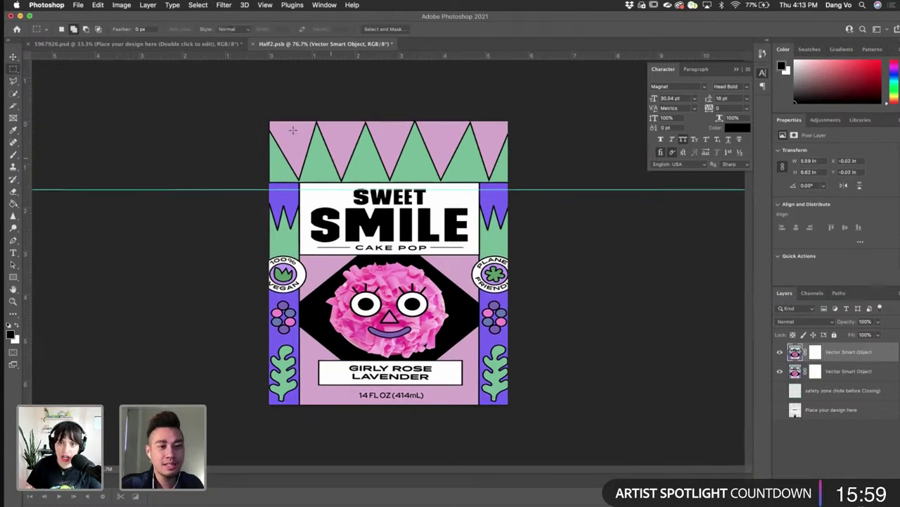
left_click_drag(256, 111, 525, 182)
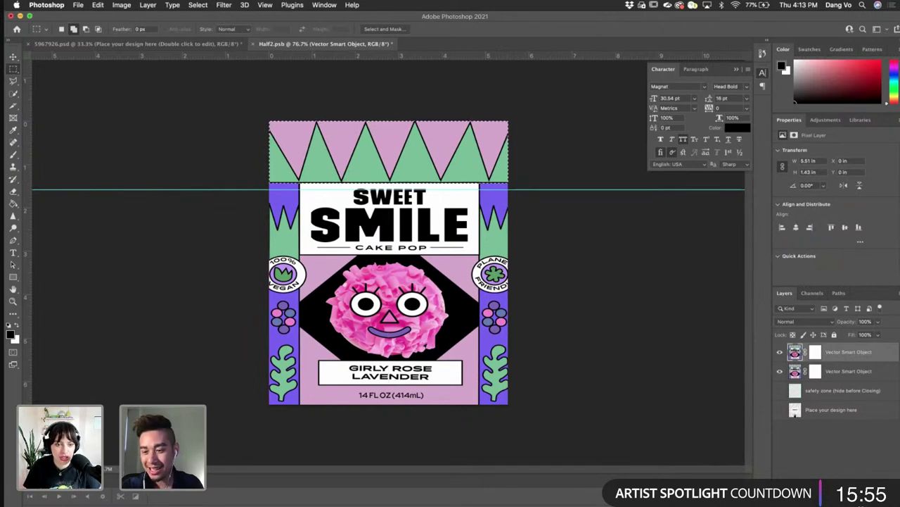
left_click(832, 496)
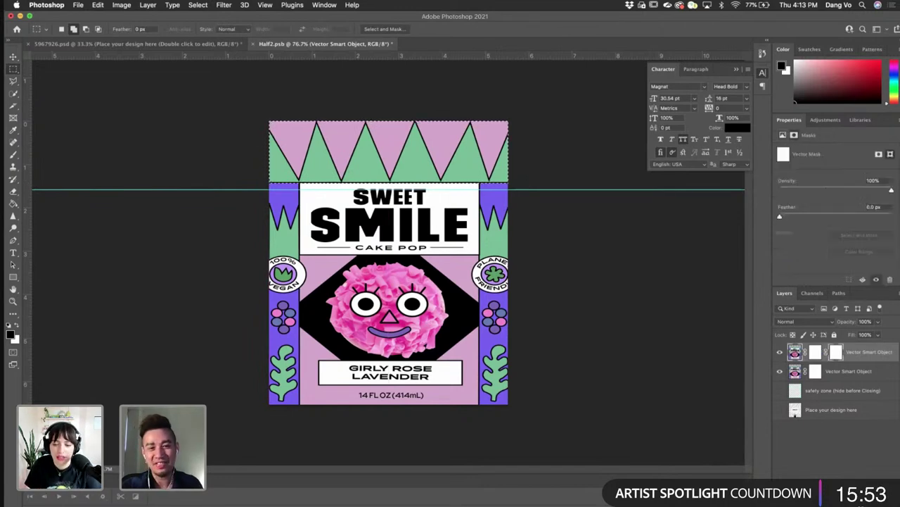
- Make the original pack layer active and replace the selection with a marquee over everything below the zigzag band
left_click(840, 375)
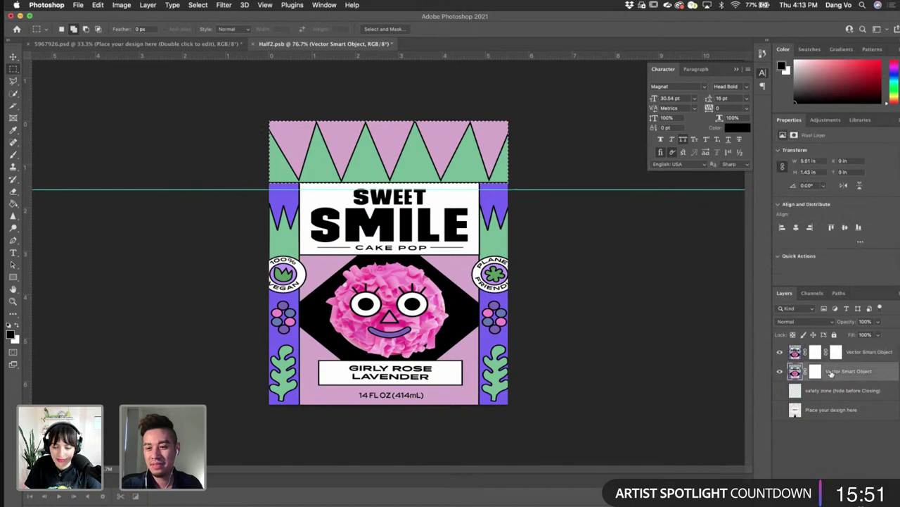
left_click(815, 372)
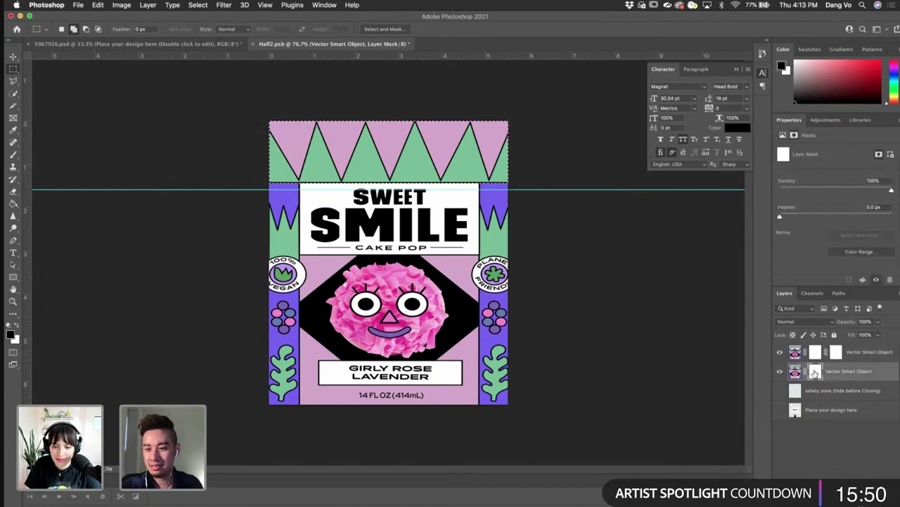
left_click(854, 377)
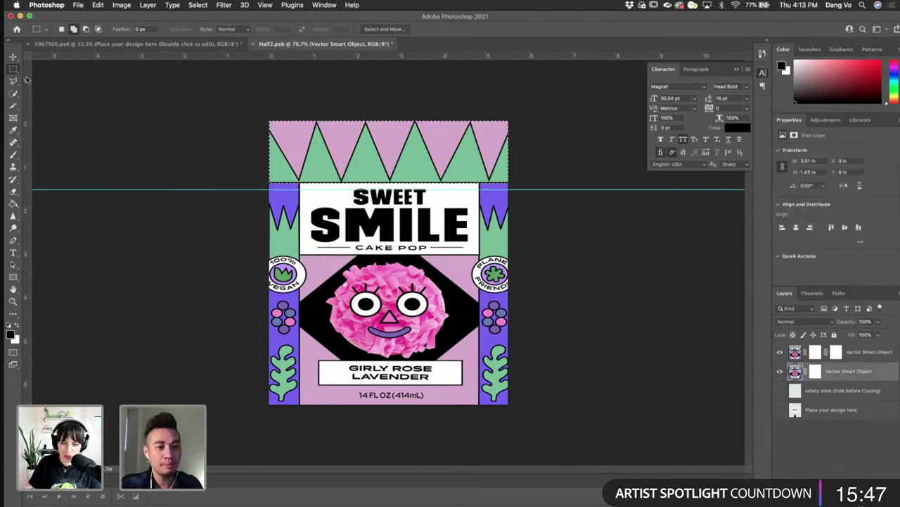
key("super+d")
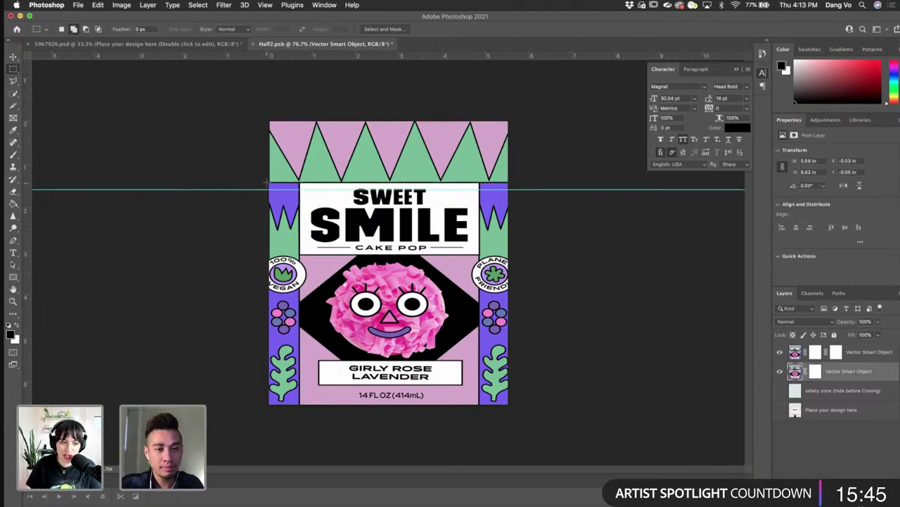
left_click_drag(268, 182, 584, 418)
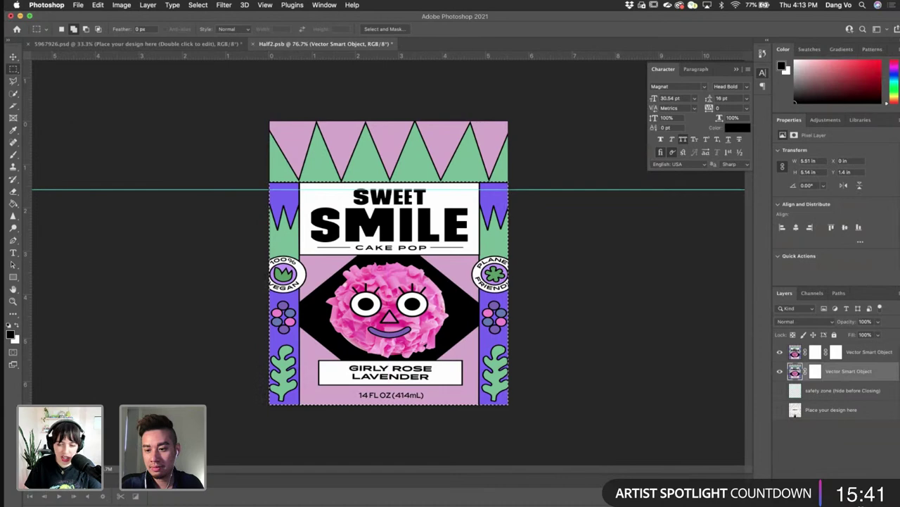
- Add a vector mask to the original pack layer and delete its layer mask without applying it
left_click(837, 473)
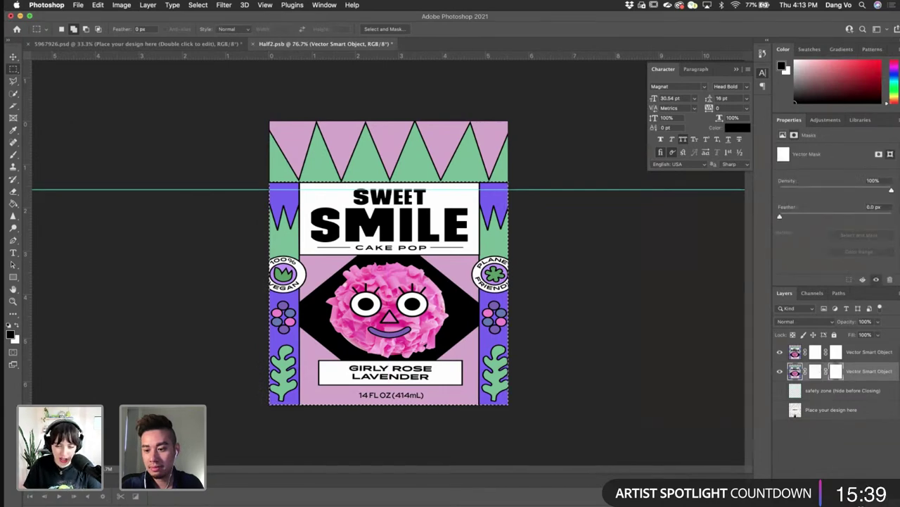
key("BackSpace")
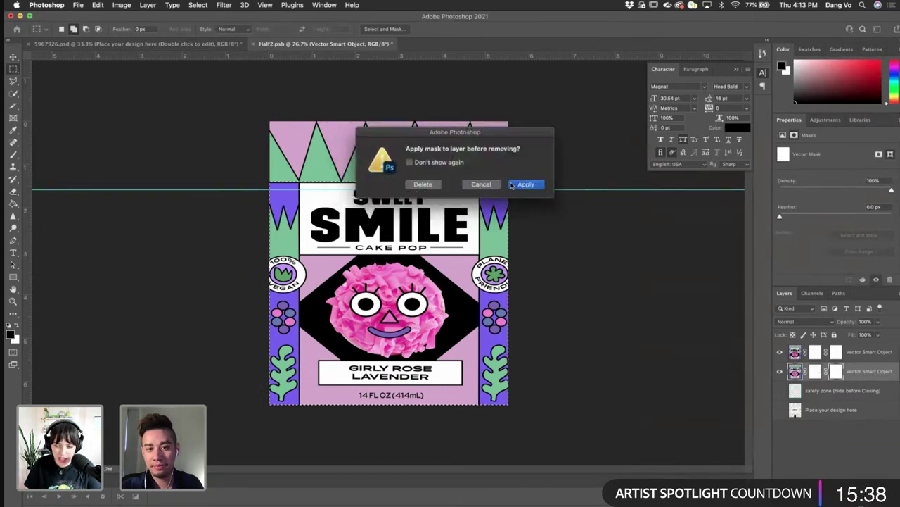
left_click(424, 184)
- Compare the two pack layers by toggling visibility, leave the original hidden and delete its vector mask
left_click(780, 352)
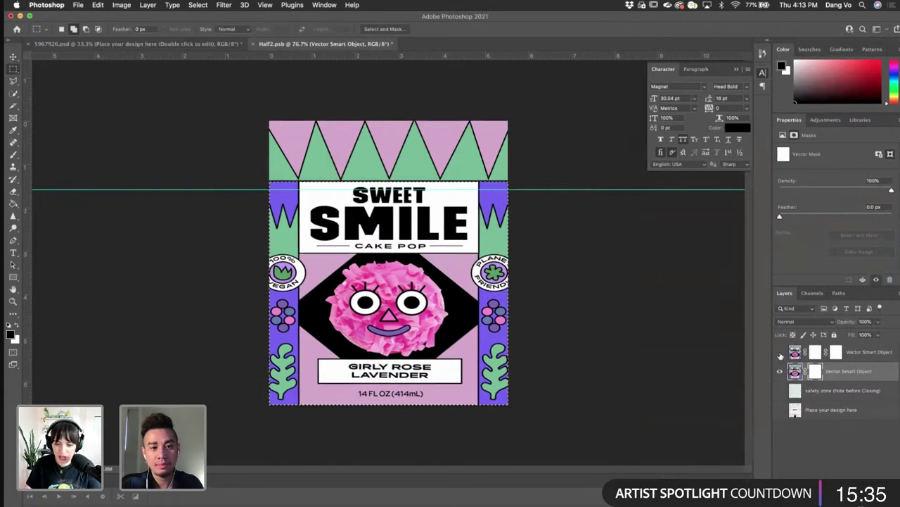
left_click(779, 351)
left_click(779, 352)
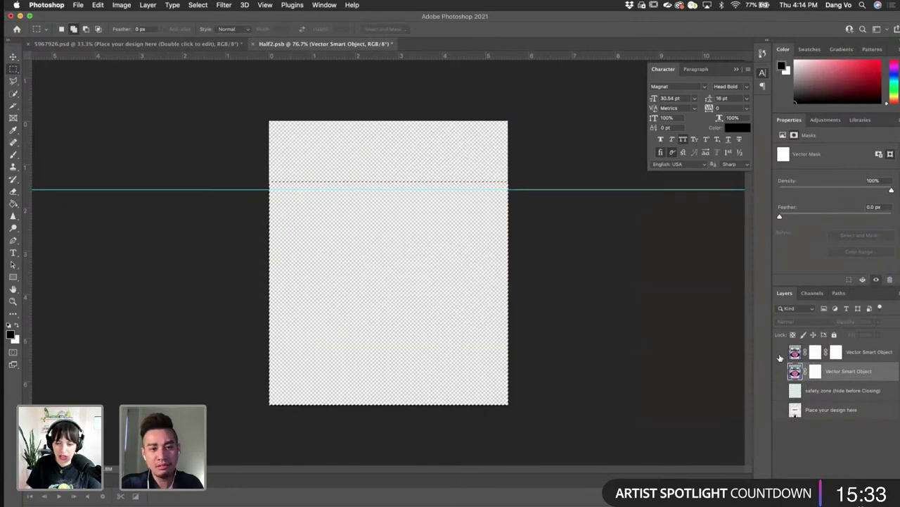
left_click(780, 352)
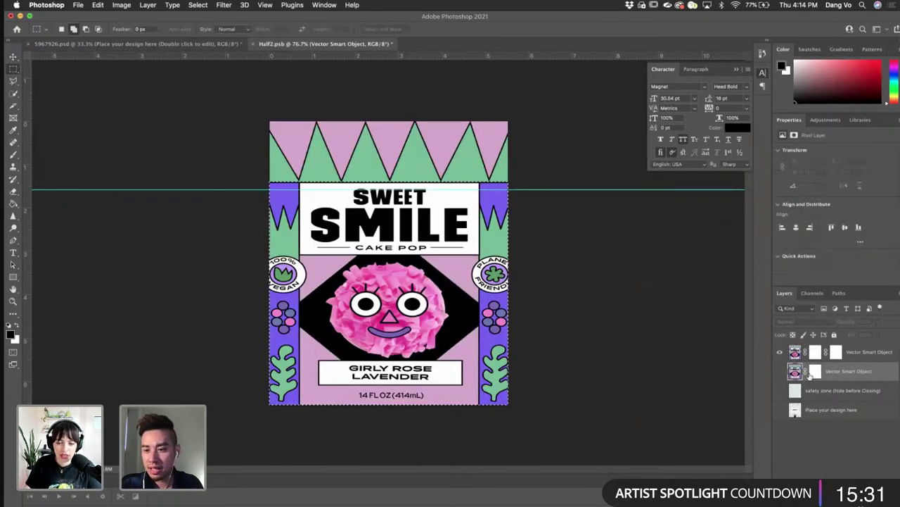
key("Delete")
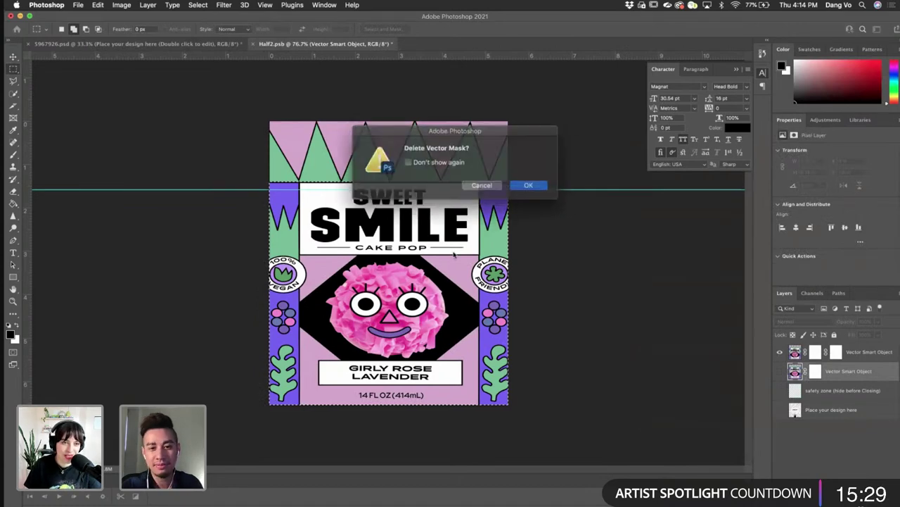
left_click(524, 185)
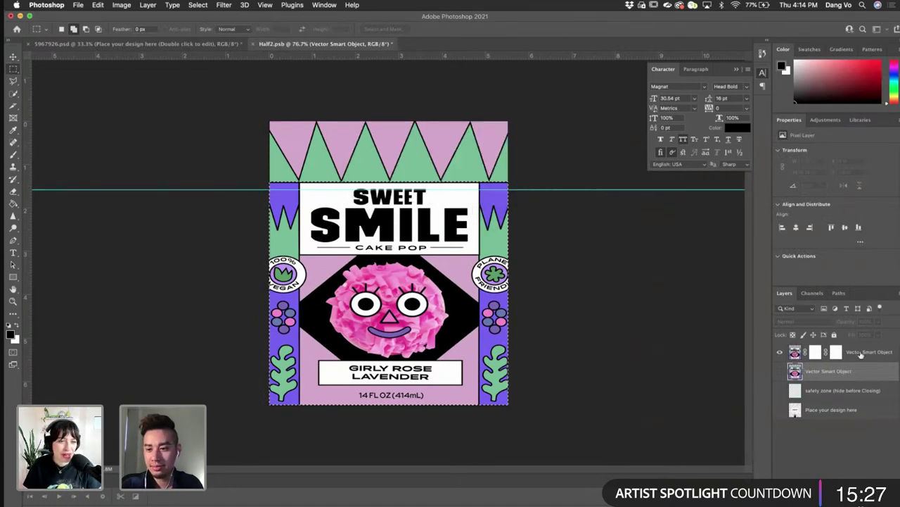
- Clear the selected area below the zigzag band from the duplicate layer and show the original pack layer again
left_click(862, 353)
left_click(844, 371)
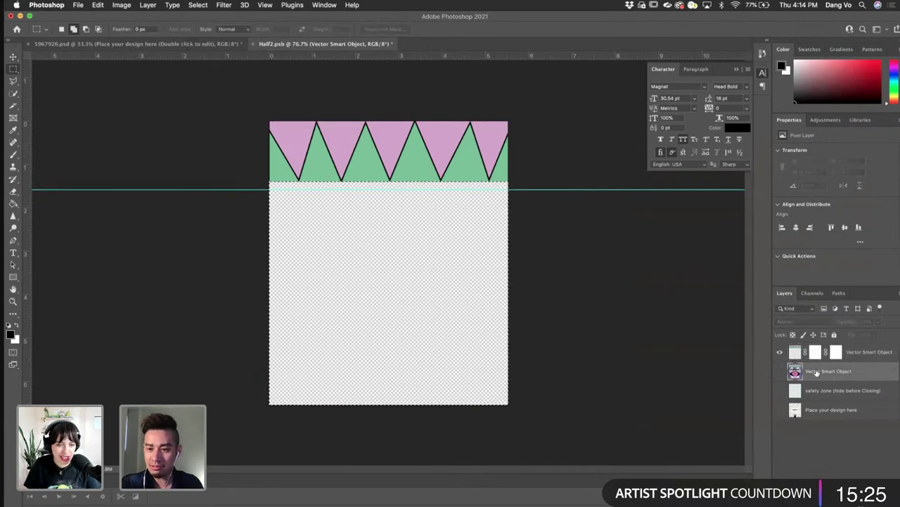
left_click(779, 372)
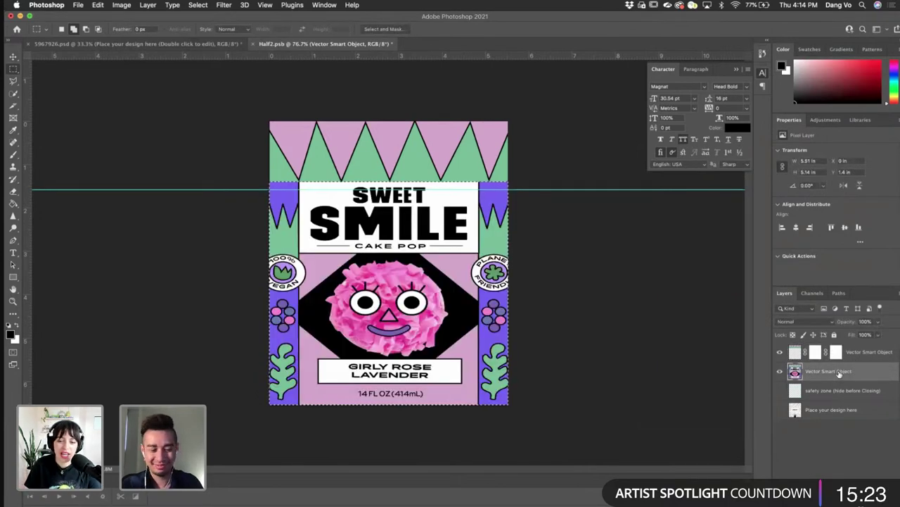
- Squash the full pack artwork layer vertically from its upper edge until the white label panel starts at the horizontal guide
left_click(868, 356)
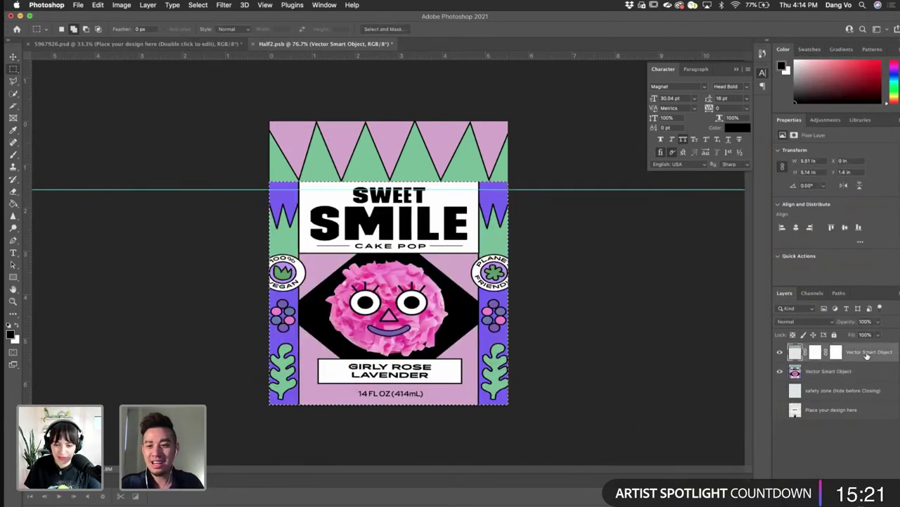
left_click(845, 373)
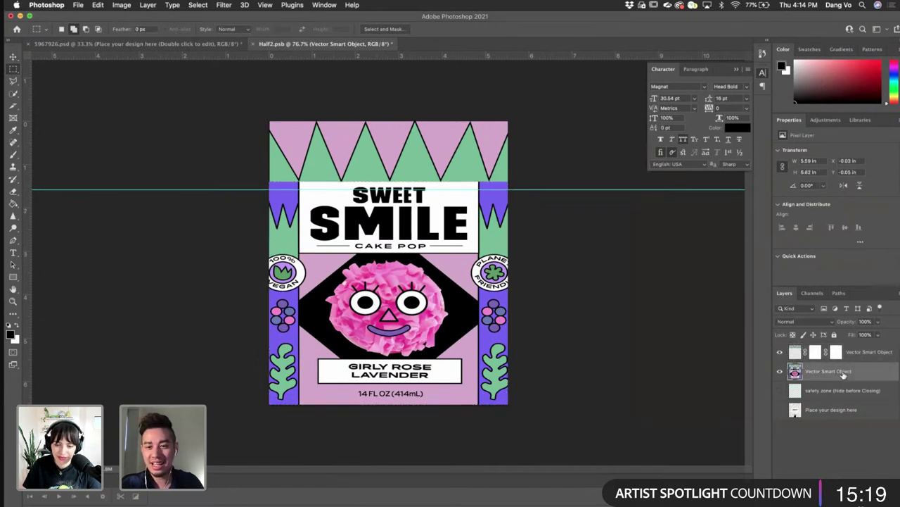
key("super+t")
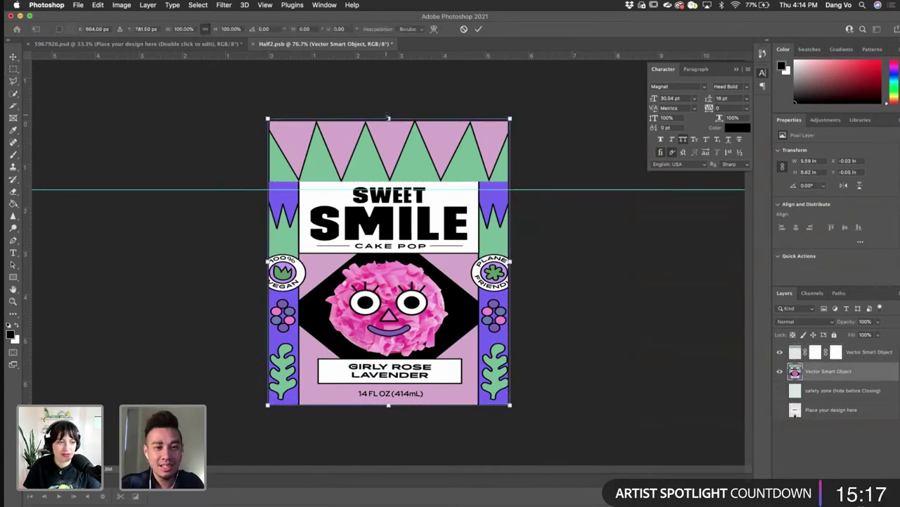
left_click_drag(389, 118, 387, 131)
key("Return")
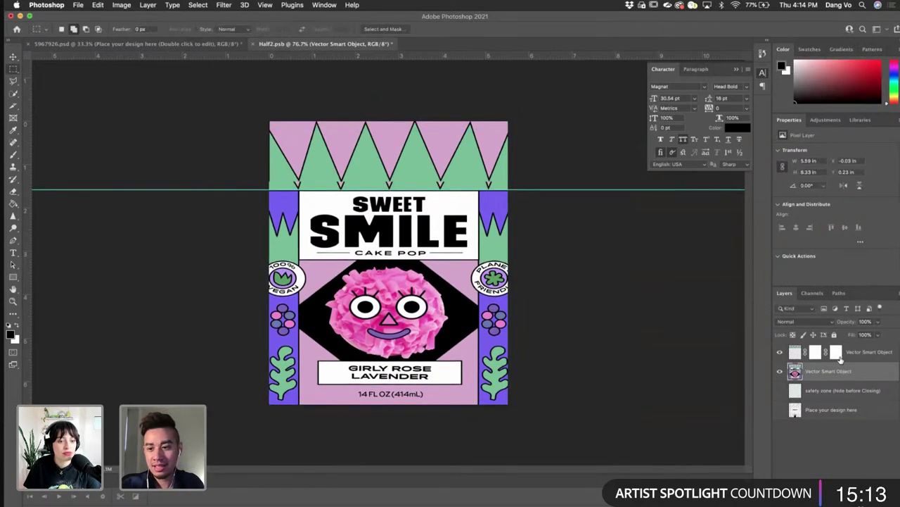
- Stretch the zigzag band layer downward to about 113% height so it meets the guide, and save the Half2.psb smart object
left_click(871, 355)
key("super+t")
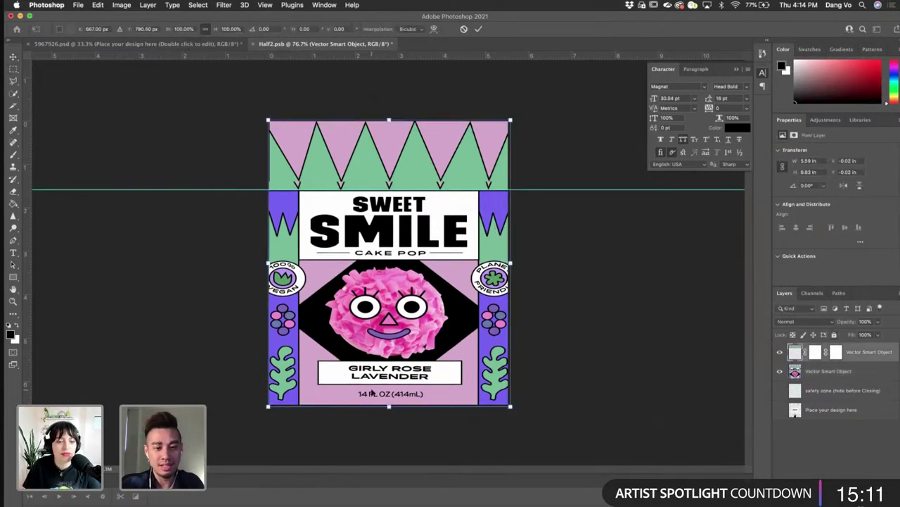
left_click_drag(388, 412, 390, 444)
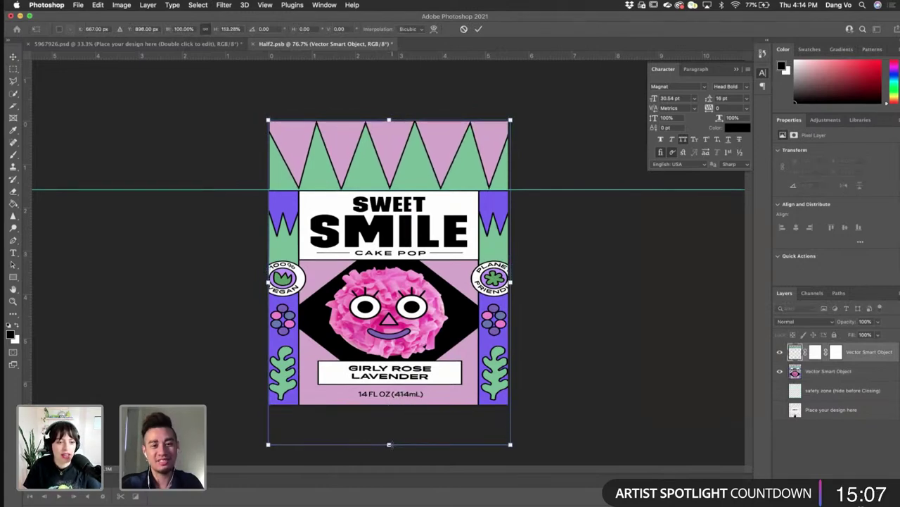
key("Return")
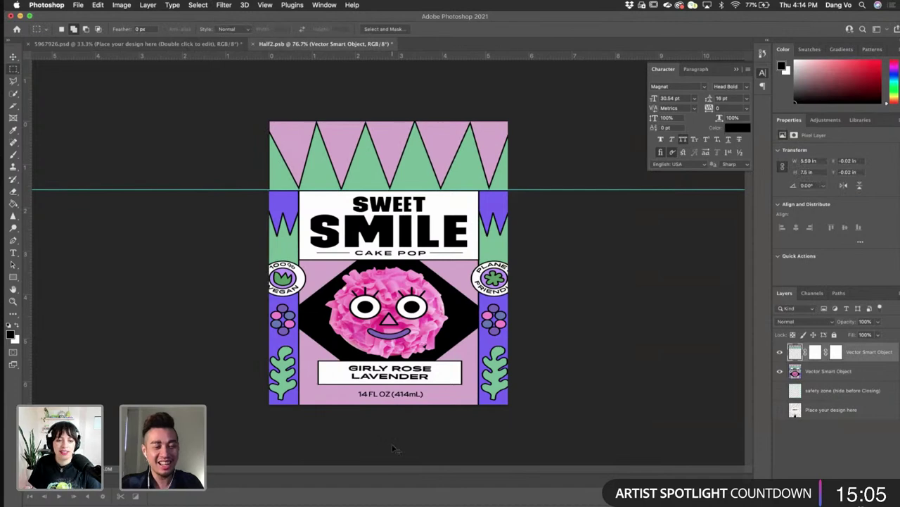
key("super+s")
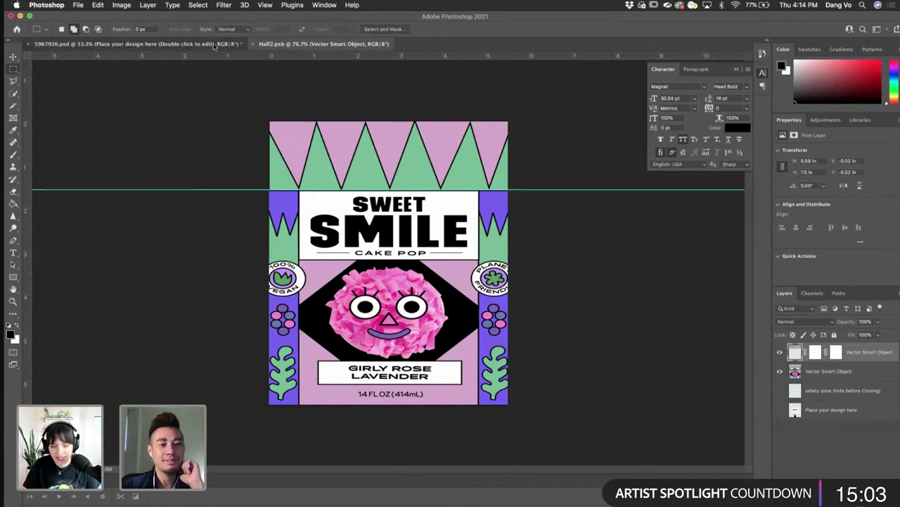
- Return to the 5967926.psd mock-up, collapse the Edition group and unlock the background layer
left_click(213, 44)
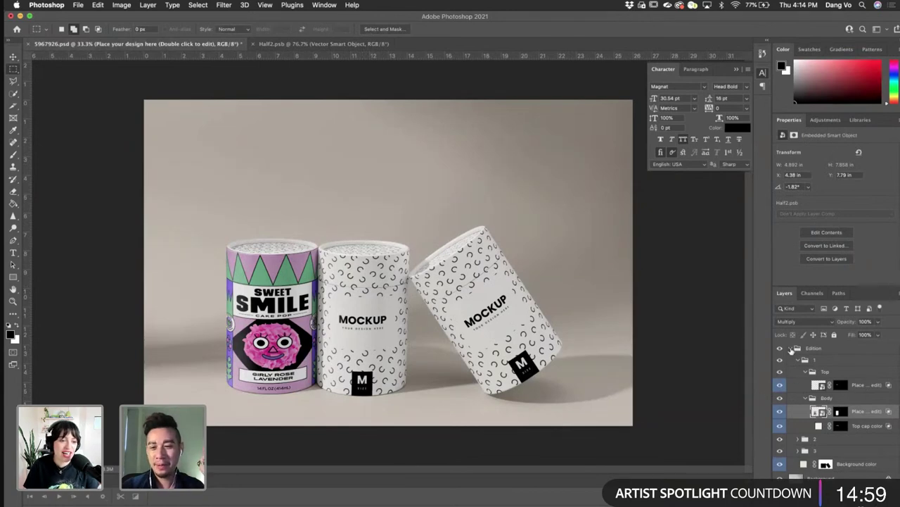
left_click(795, 349)
left_click(889, 363)
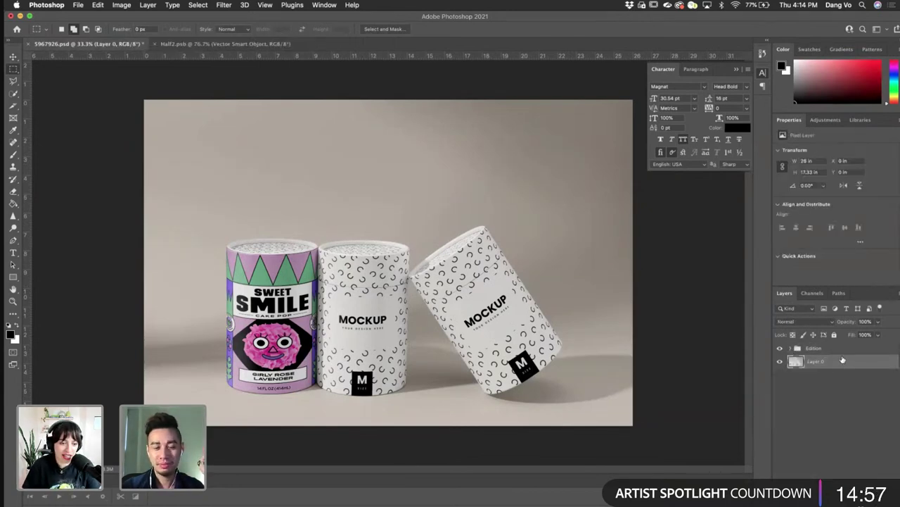
key("super+minus")
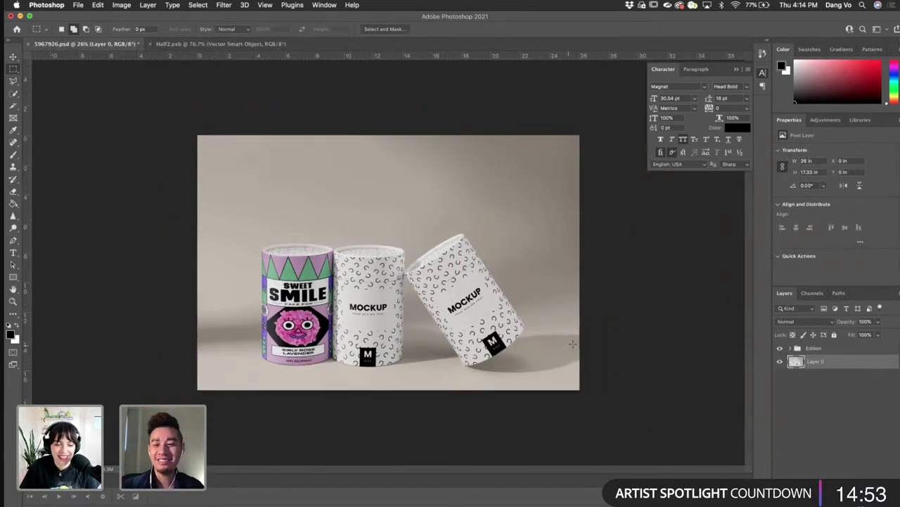
- Narrow the Edition group and background layer together to about 94.5% width and centre them horizontally on the canvas
left_click(821, 352)
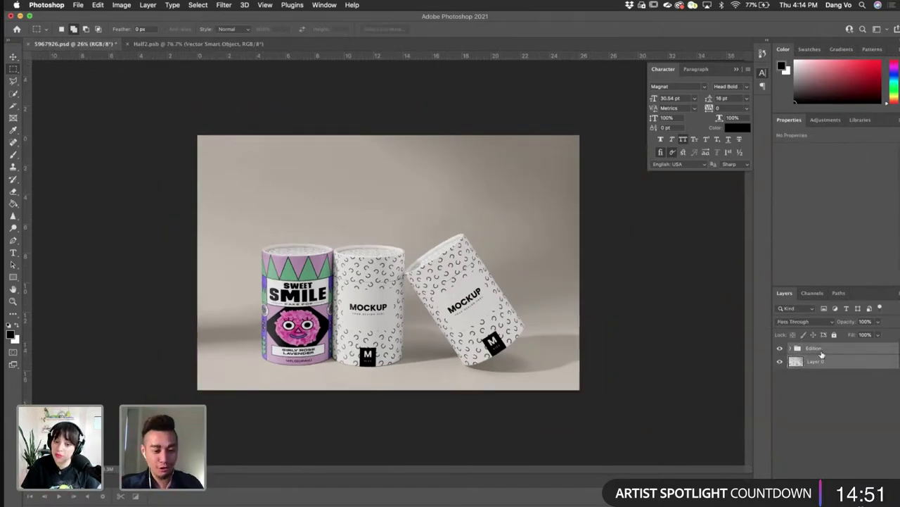
key("super+t")
left_click_drag(579, 263, 558, 264)
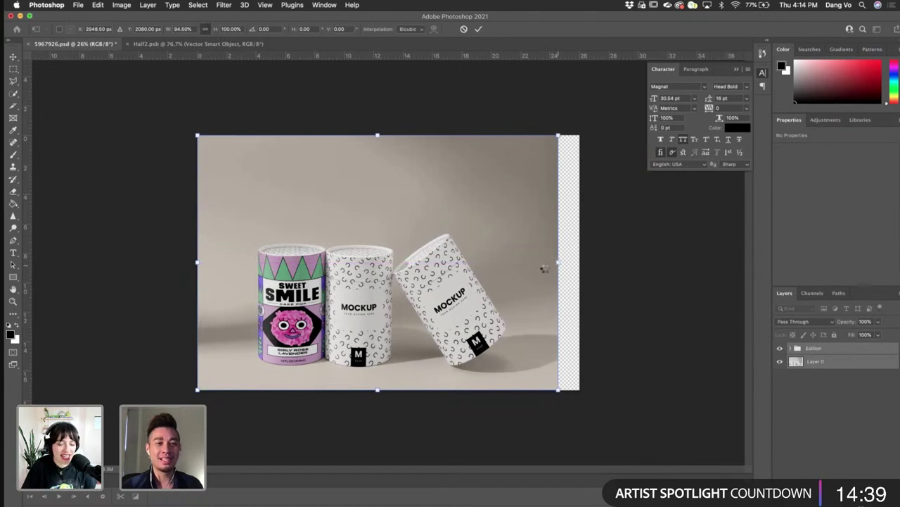
key("Return")
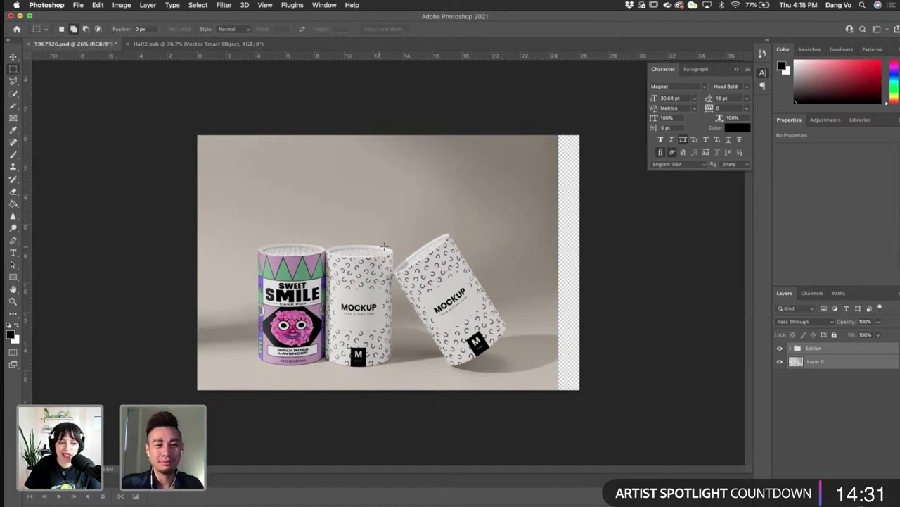
left_click(12, 56)
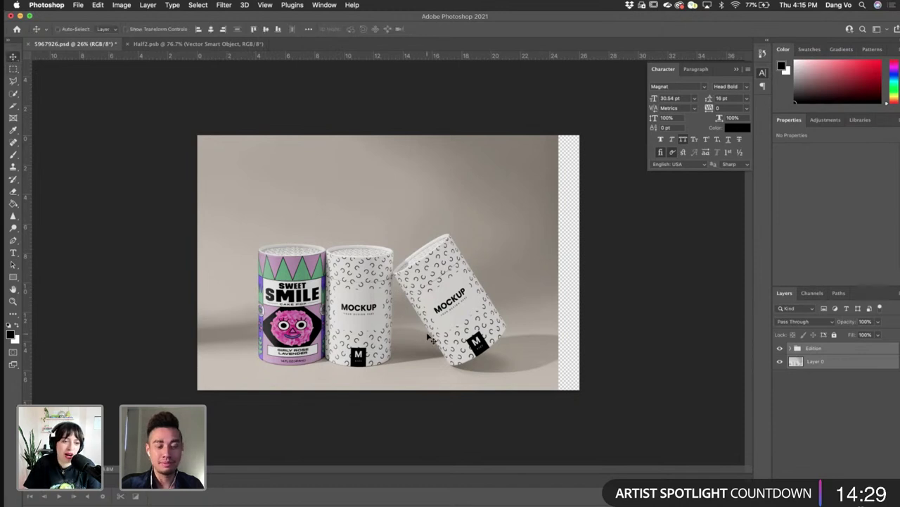
left_click_drag(431, 339, 439, 339)
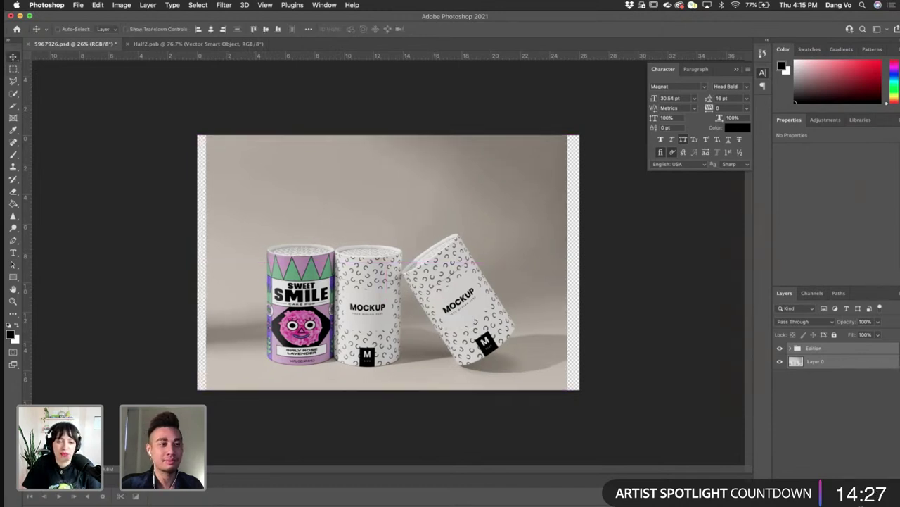
- Crop the mock-up to a marquee around the cans that excludes the transparent side strips and the empty upper background, then deselect
left_click(12, 69)
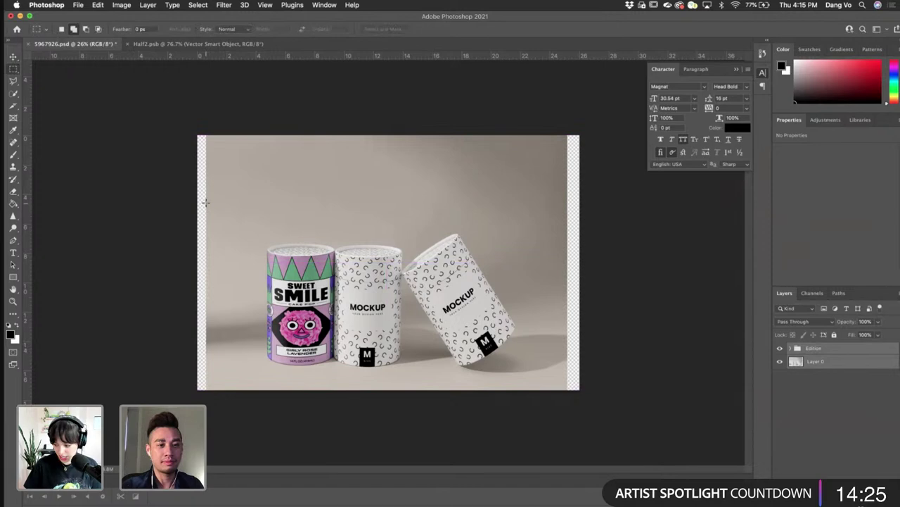
left_click_drag(205, 203, 570, 391)
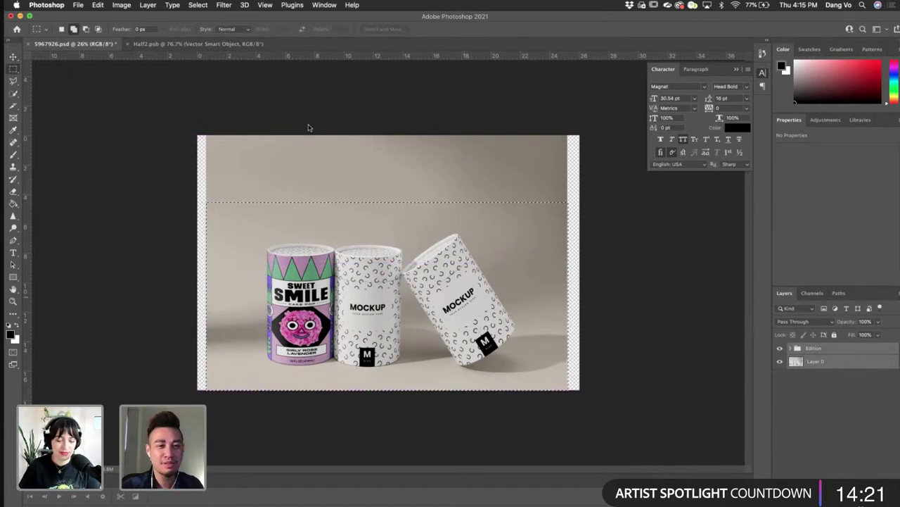
left_click(122, 5)
left_click(140, 105)
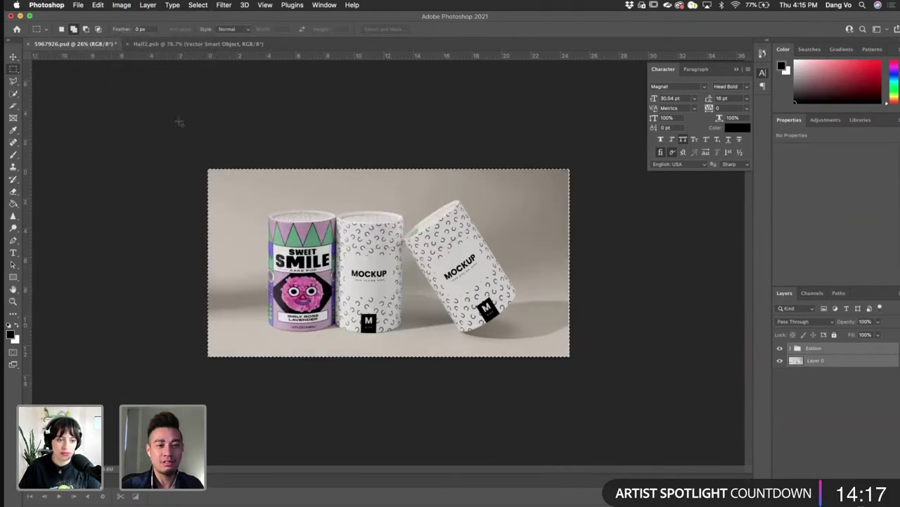
key("super+d")
key("super+0")
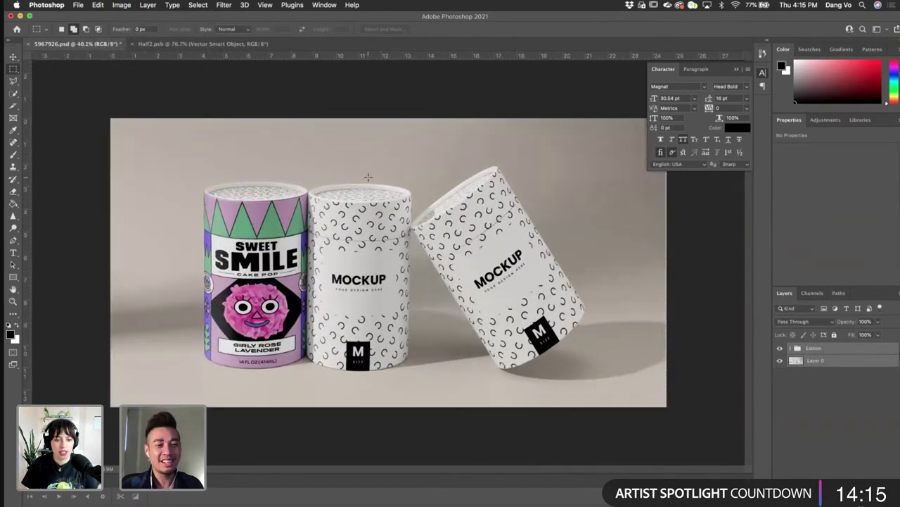
- Expand the Edition group, open the first can's Top smart object for editing and unlock its safety zone layer
left_click(791, 348)
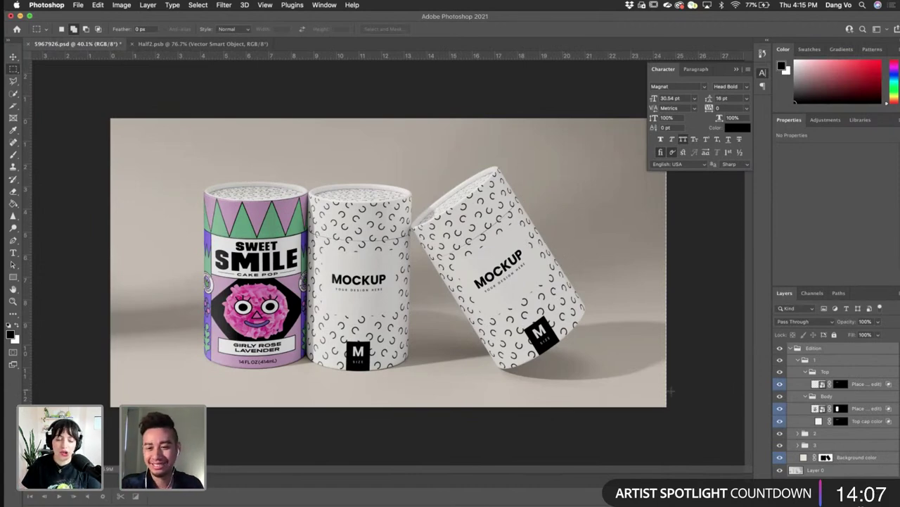
left_click(839, 476)
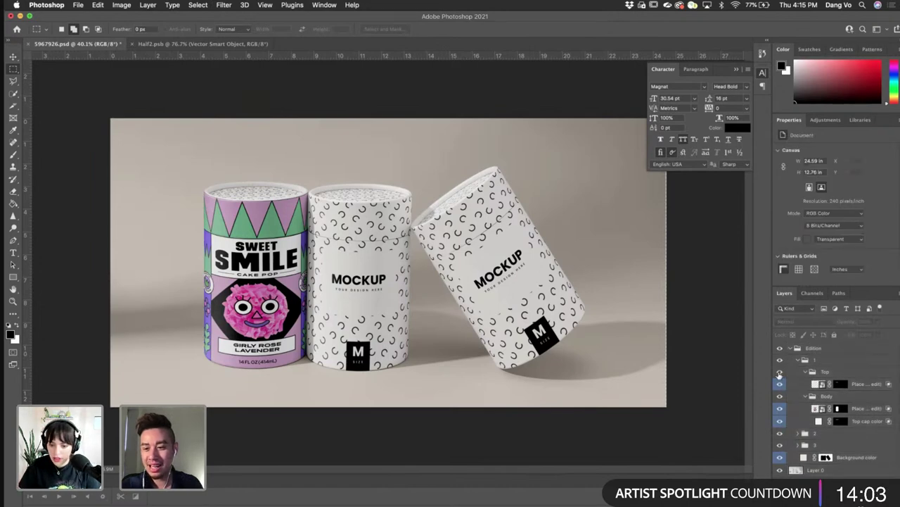
double_click(819, 384)
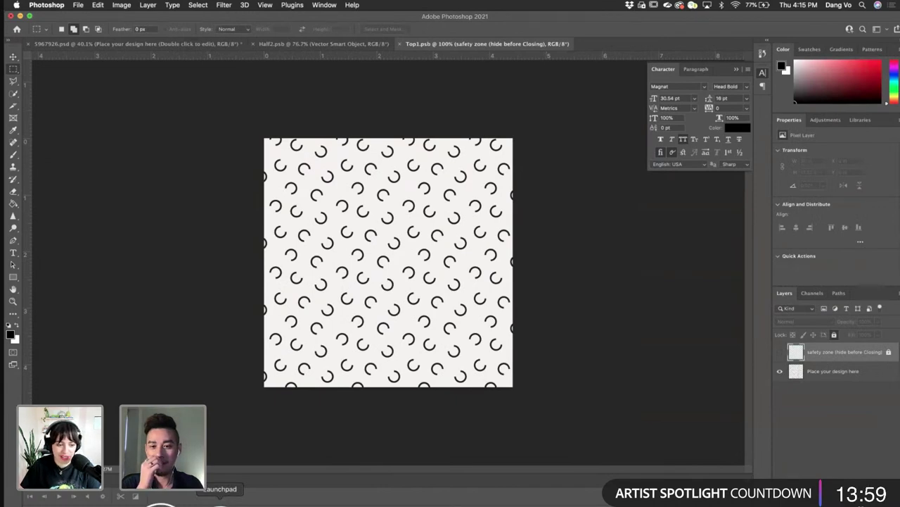
left_click(889, 352)
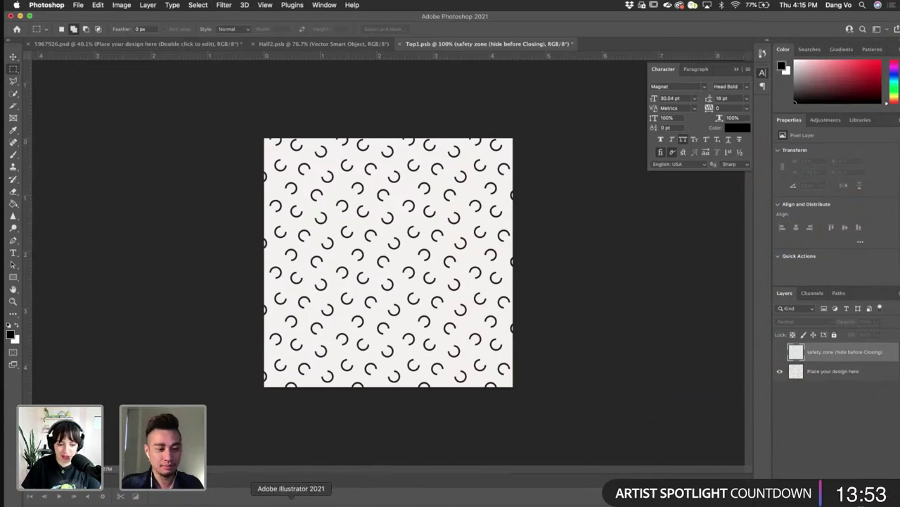
- Switch to Illustrator and bring the round Girly Rose Lavender lid artwork into Top1.psb, placing it against the canvas's left edge
left_click(241, 501)
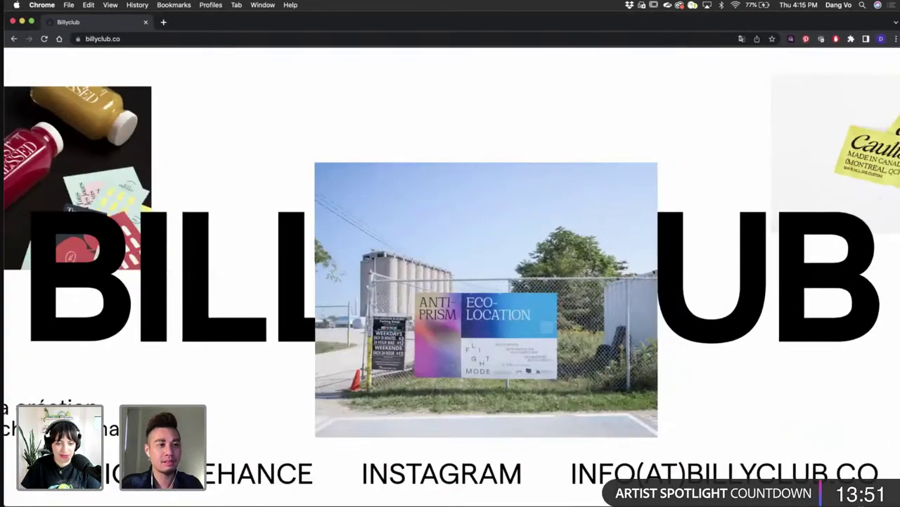
key("super+m")
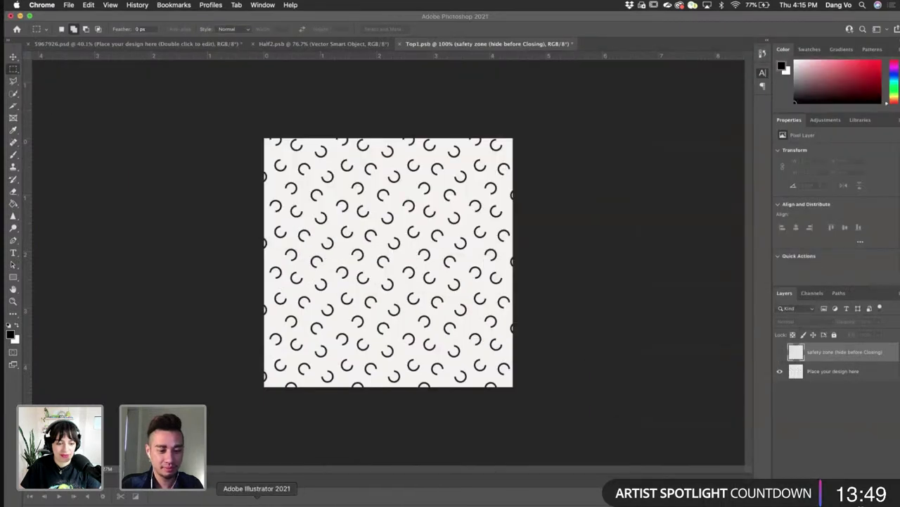
left_click(257, 501)
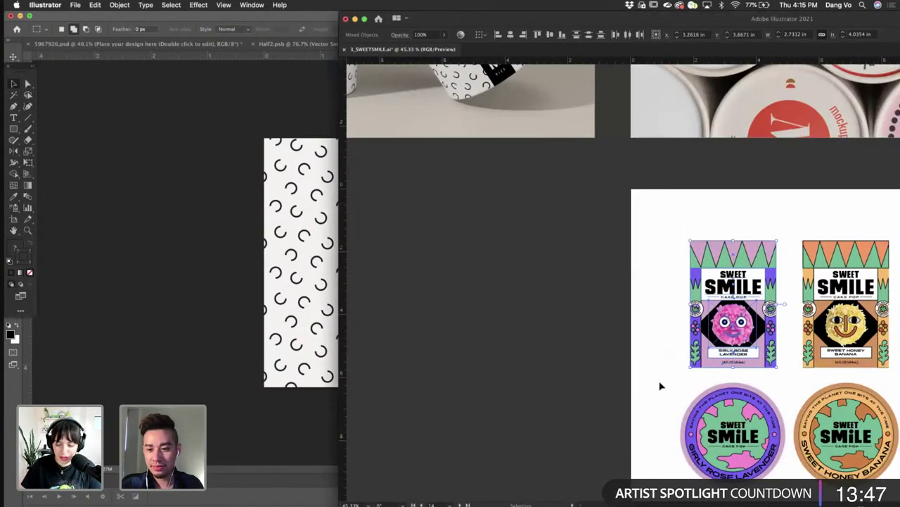
left_click(725, 411)
left_click_drag(747, 454, 318, 274)
left_click_drag(346, 242, 392, 242)
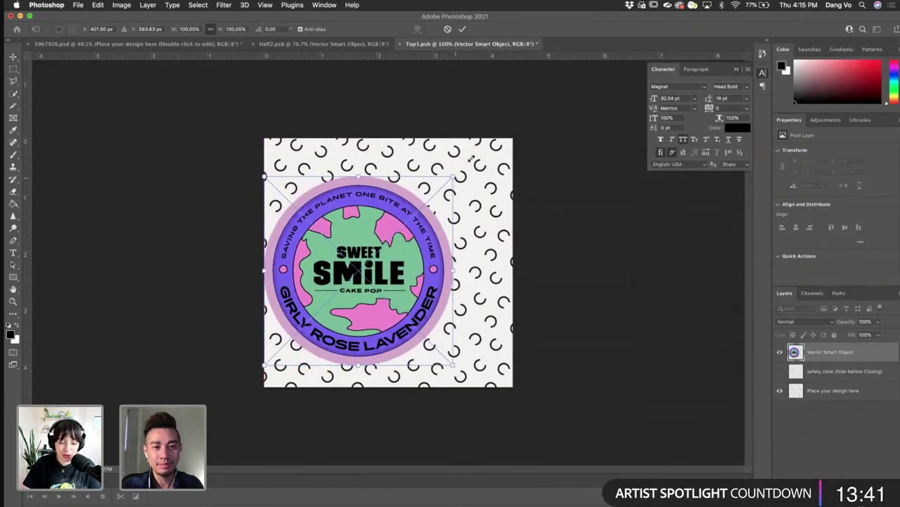
- Enlarge the round lid artwork to about 132% so it fills the square canvas, and hide the "Place your design here" layer
left_click_drag(472, 159, 497, 122)
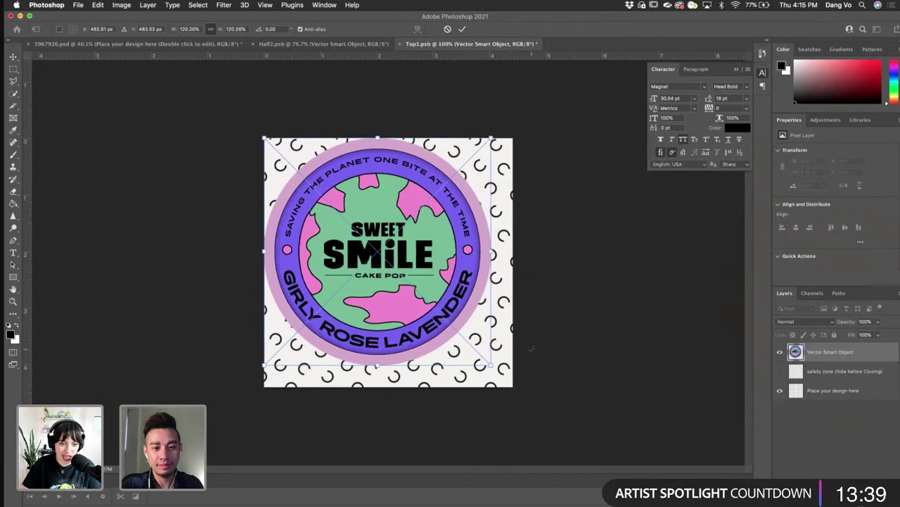
left_click_drag(508, 375, 517, 385)
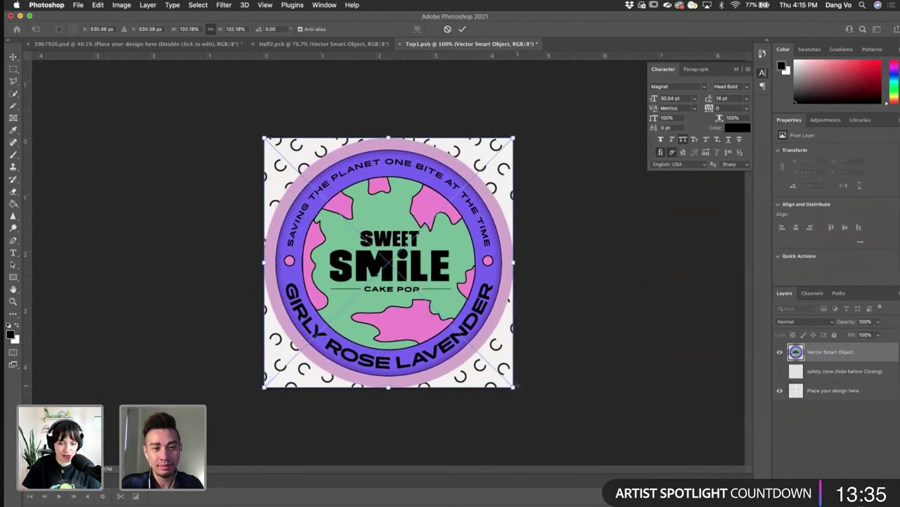
key("Return")
left_click(780, 390)
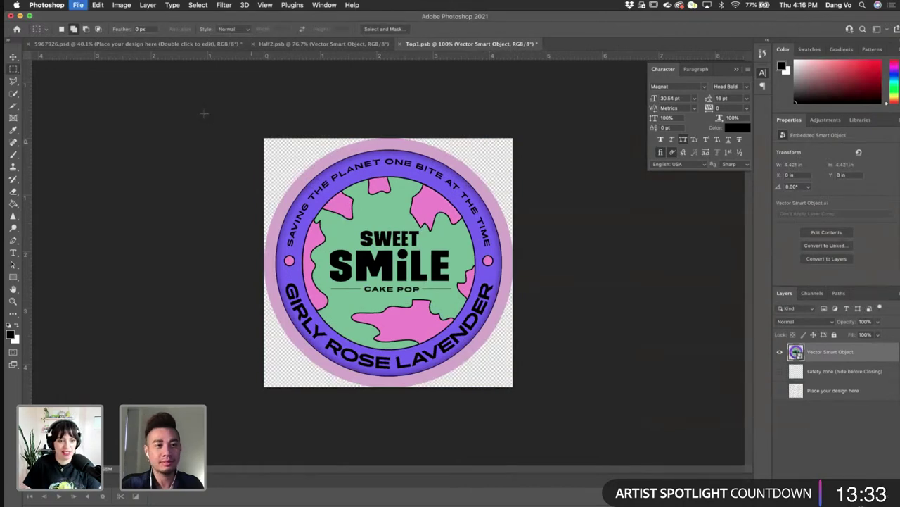
- Save the lid artwork and return to the 5967926.psd mock-up, fitting the whole image in view beside the desktop folders
left_click(278, 45)
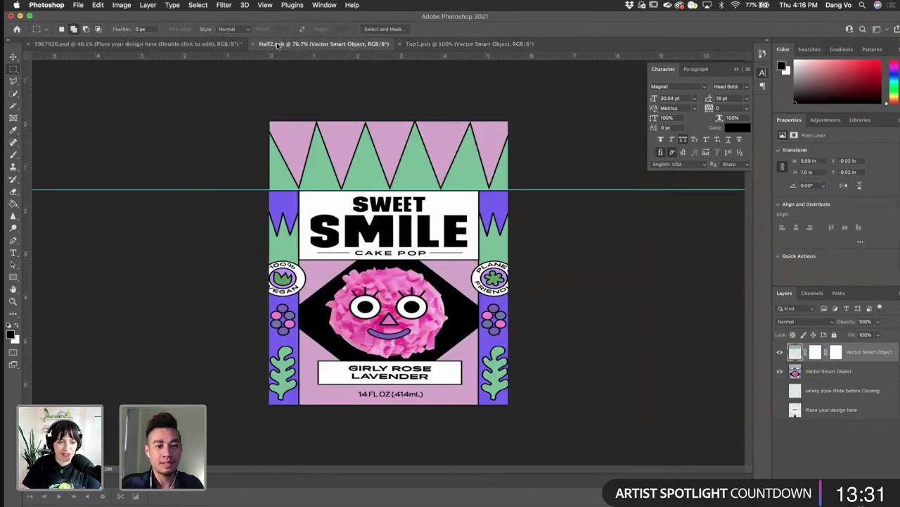
left_click(227, 44)
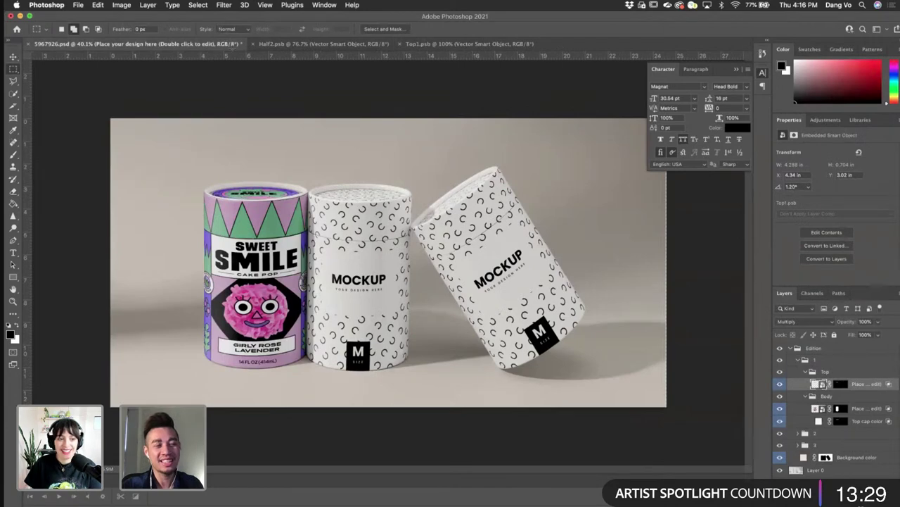
key("super+0")
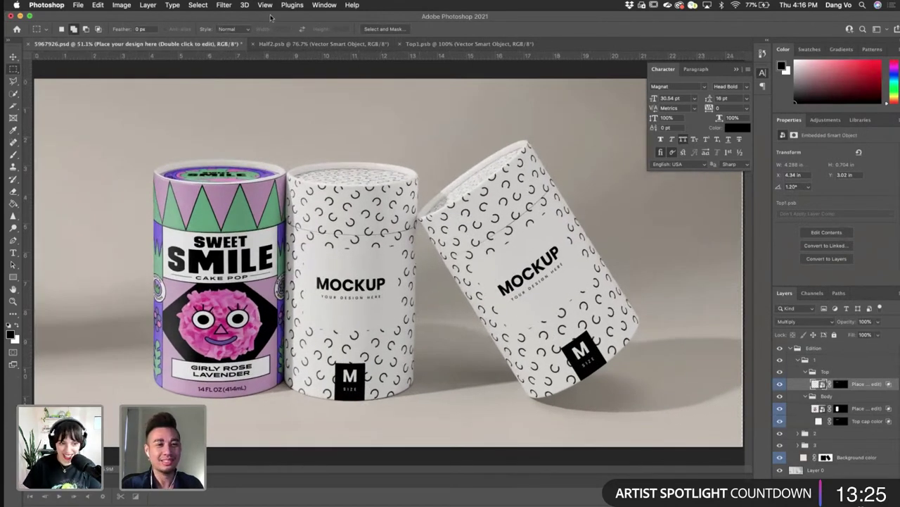
left_click_drag(271, 17, 327, 18)
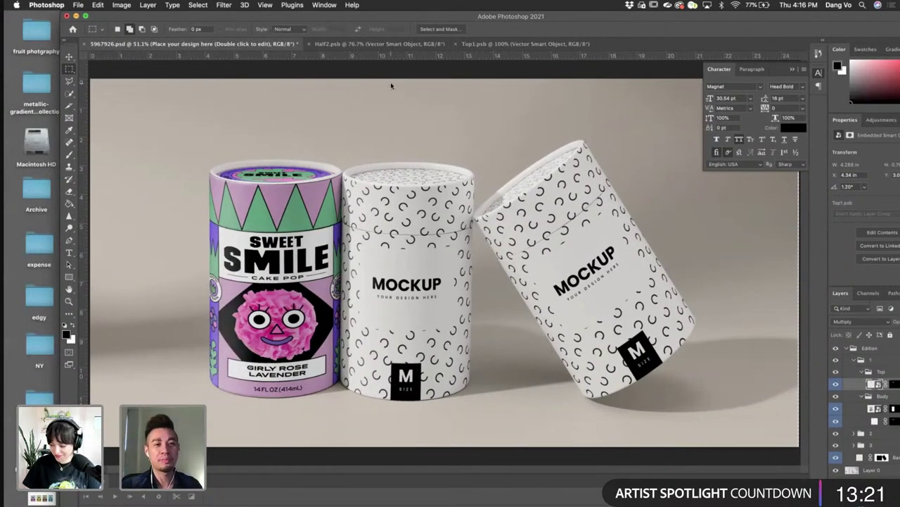
- Fit the window to the screen so the layer list is fully visible, and add a new Multiply layer at the top of the Edition group
scroll(248, 162, "up", 3)
left_click_drag(287, 179, 393, 234)
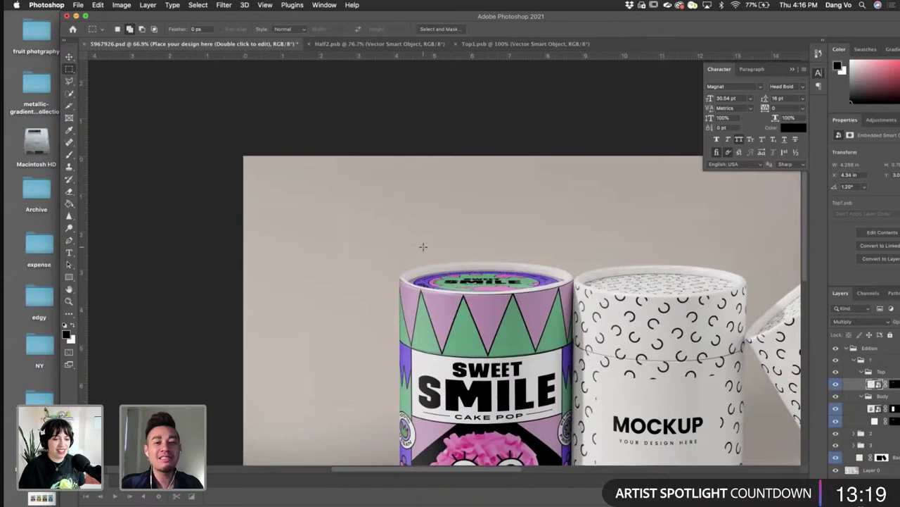
scroll(422, 260, "up", 5)
scroll(533, 289, "down", 4)
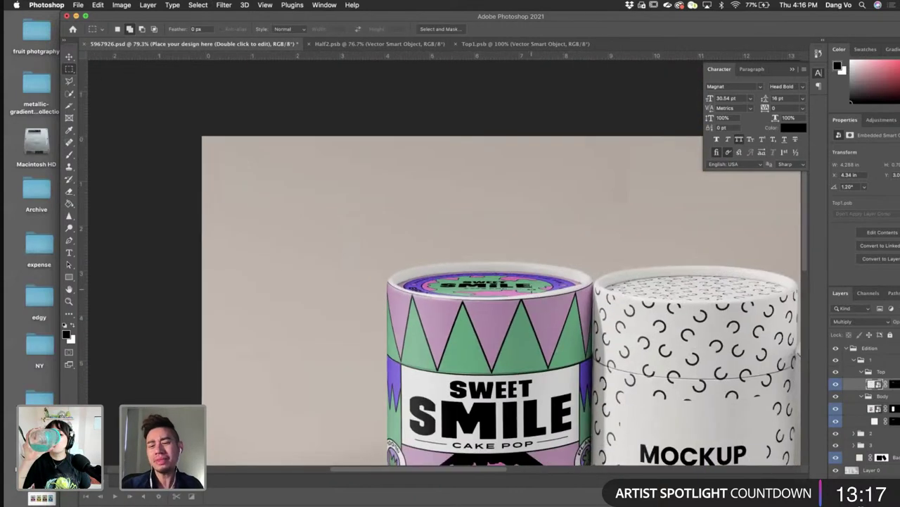
double_click(534, 15)
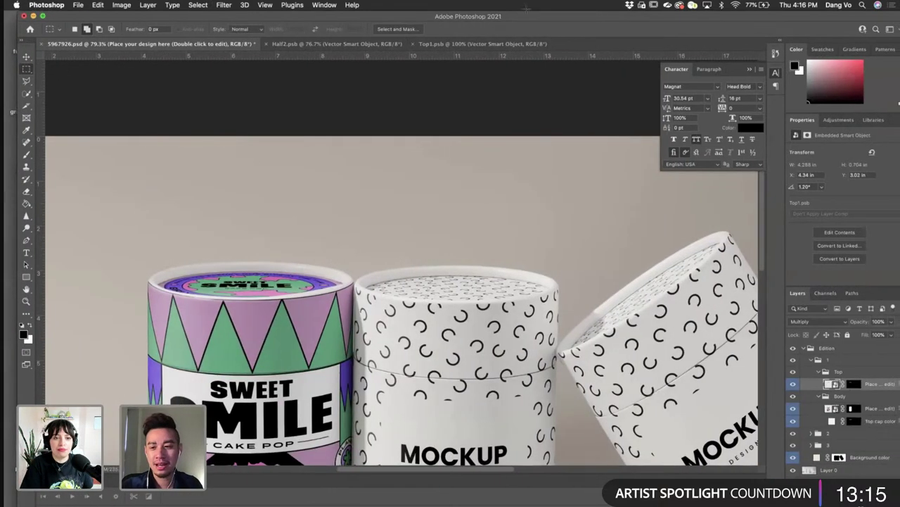
left_click(854, 349)
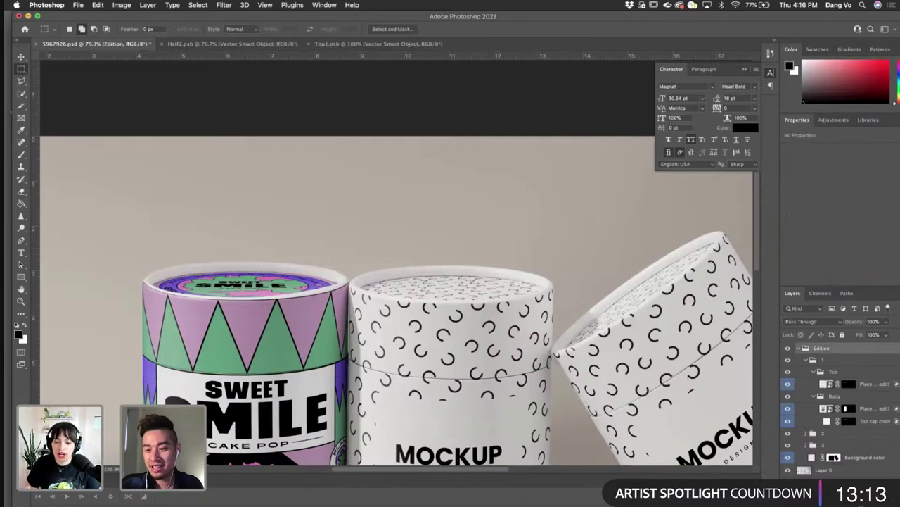
key("super+shift+alt+n")
left_click(814, 321)
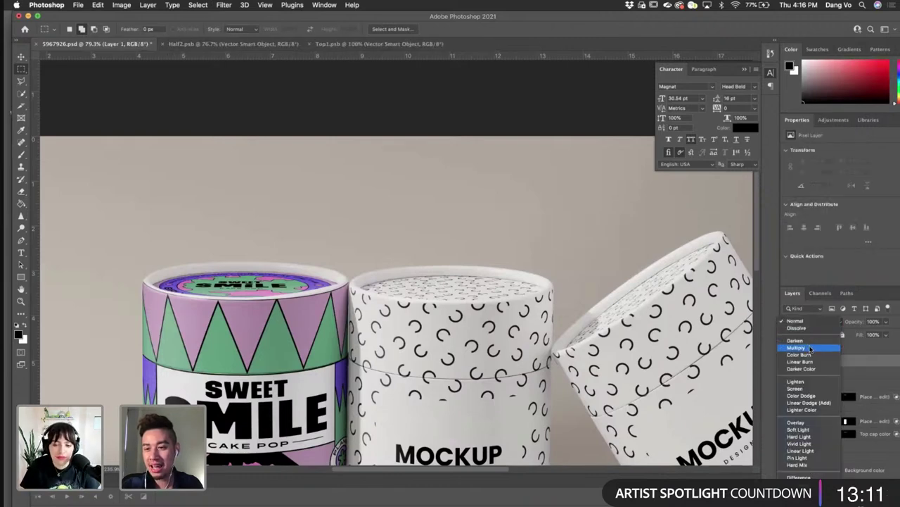
left_click(810, 349)
- Sample the pink from the first can's zigzag band and brush it along the back right part of its white lid rim
key("b")
scroll(215, 241, "up", 3)
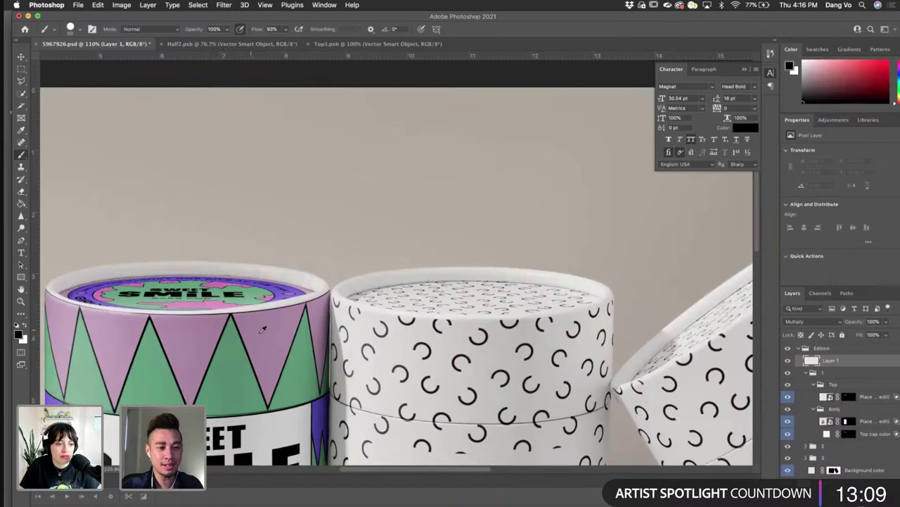
left_click(262, 330, "alt")
scroll(257, 281, "up", 3)
mouse_move(257, 282)
left_mouse_down()
mouse_move(278, 290)
mouse_move(169, 275)
left_mouse_up()
scroll(294, 244, "down", 3)
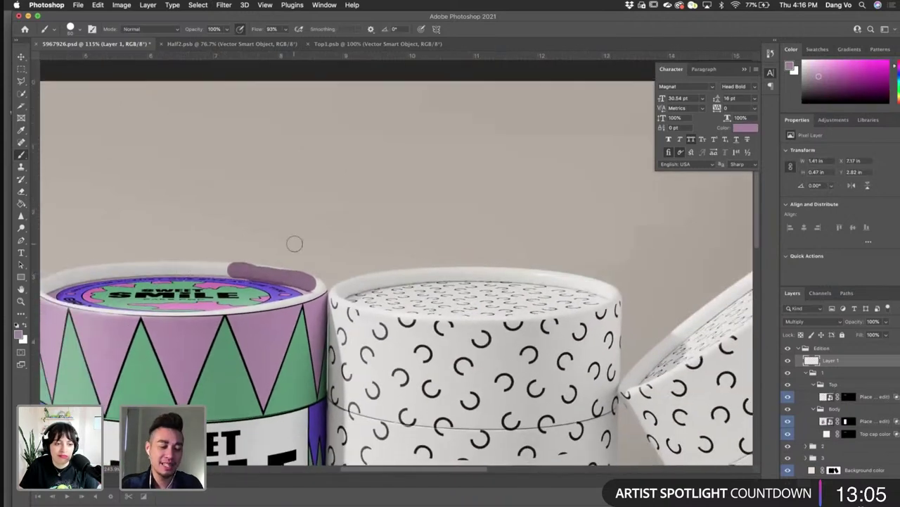
scroll(294, 243, "down", 1)
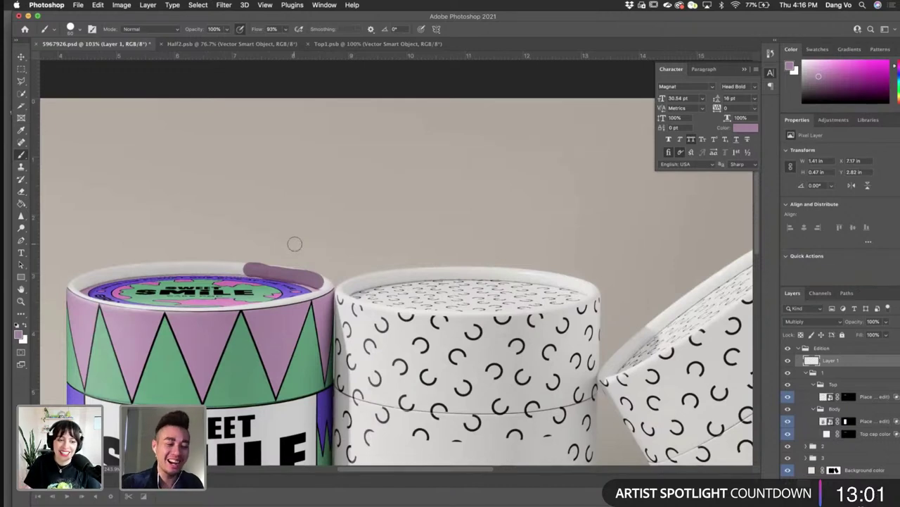
- Undo the purple brush stroke on the first can's rim and switch to the Move tool
key("super+z")
key("super+minus")
key("super+minus")
key("super+minus")
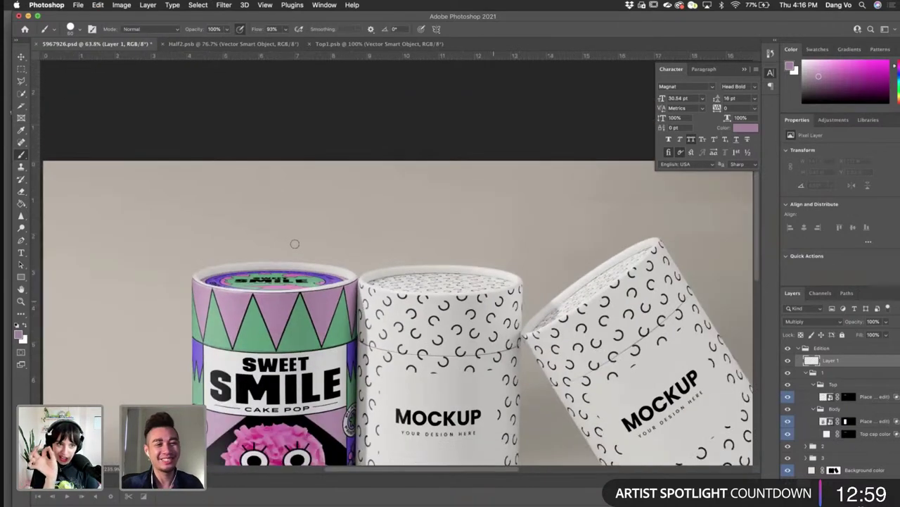
left_click(21, 57)
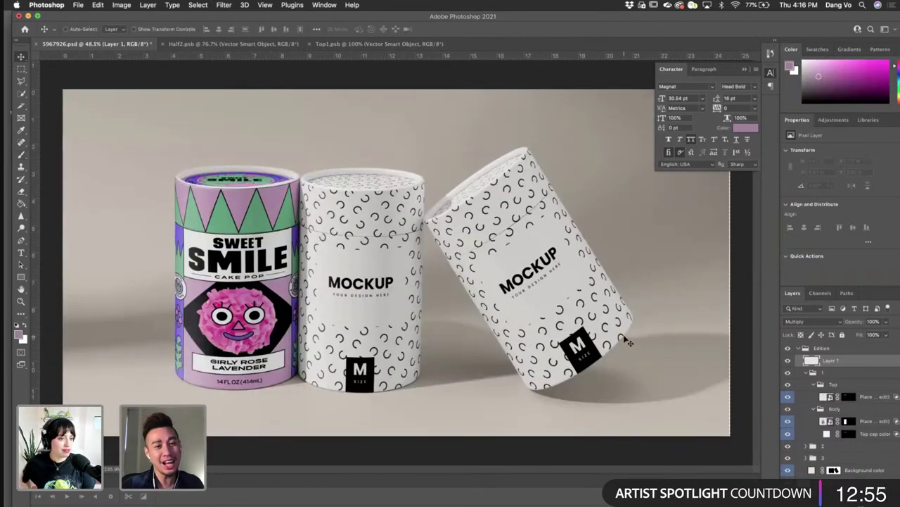
scroll(625, 337, "down", 1)
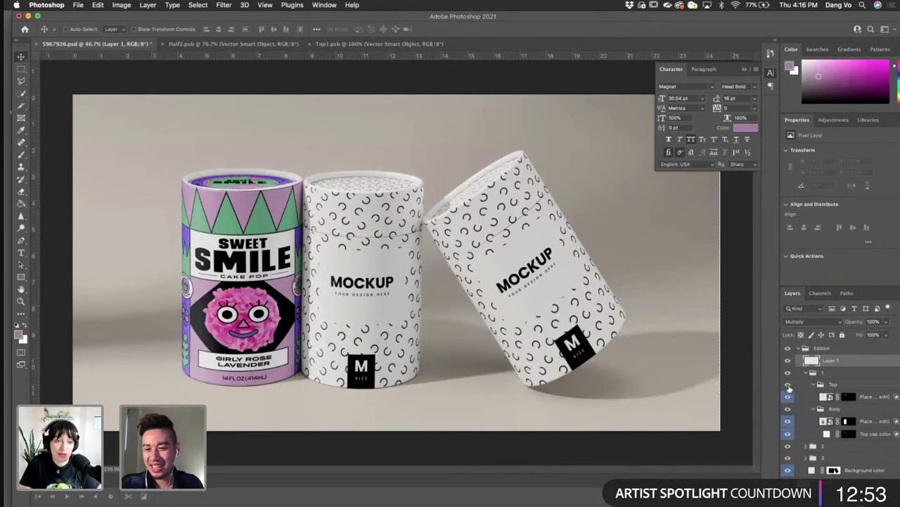
- Change the Background color fill layer to pale mint green c1ffdd and save the document
double_click(813, 470)
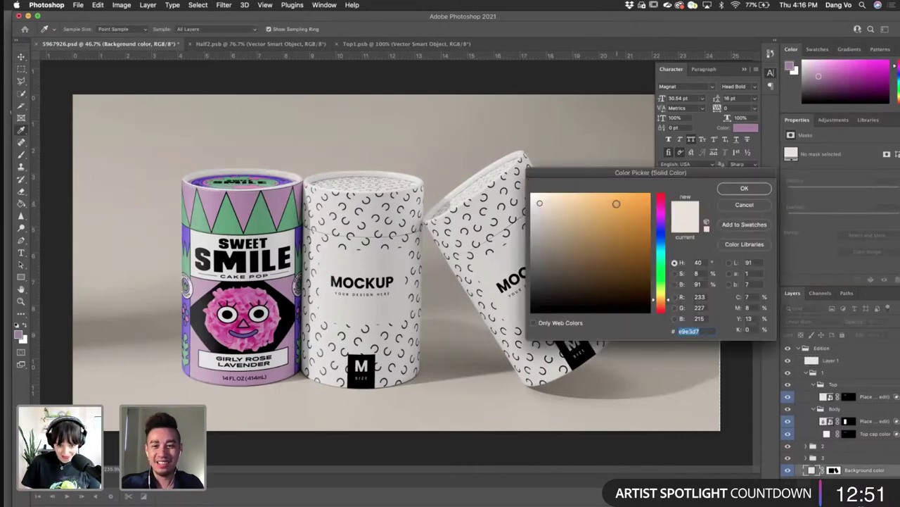
left_click_drag(617, 204, 601, 192)
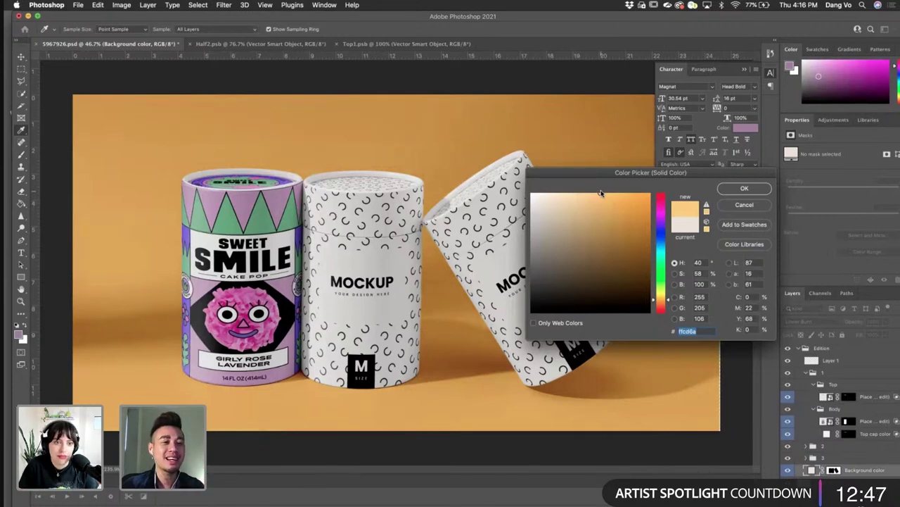
left_click_drag(661, 282, 662, 265)
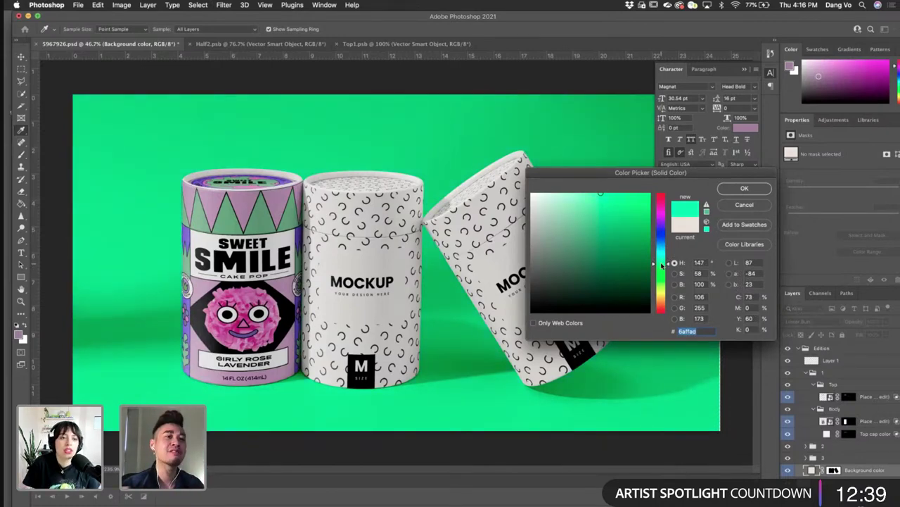
mouse_move(583, 205)
left_mouse_down()
mouse_move(574, 213)
mouse_move(559, 191)
left_mouse_up()
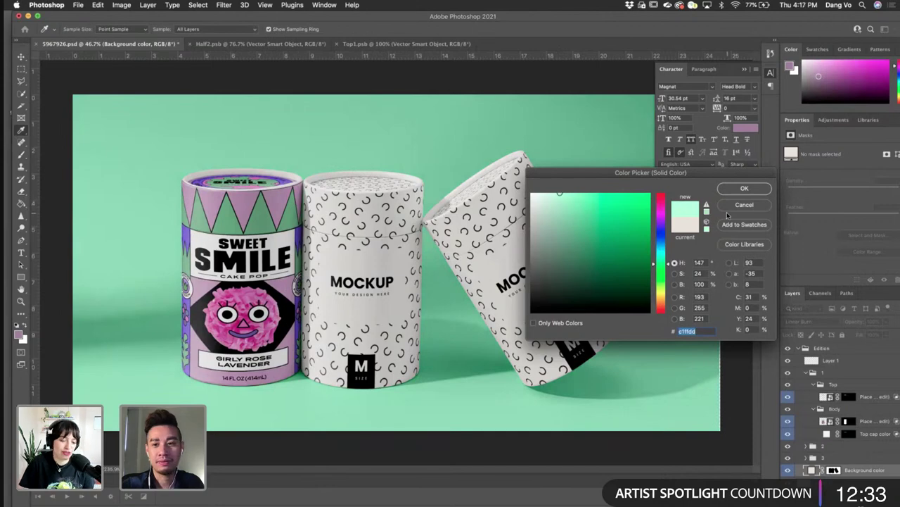
left_click(744, 188)
key("super+minus")
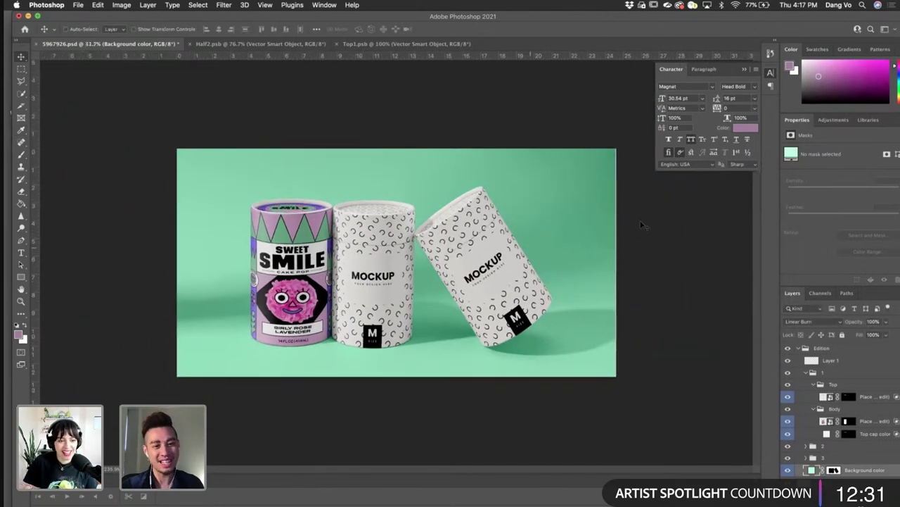
key("super+s")
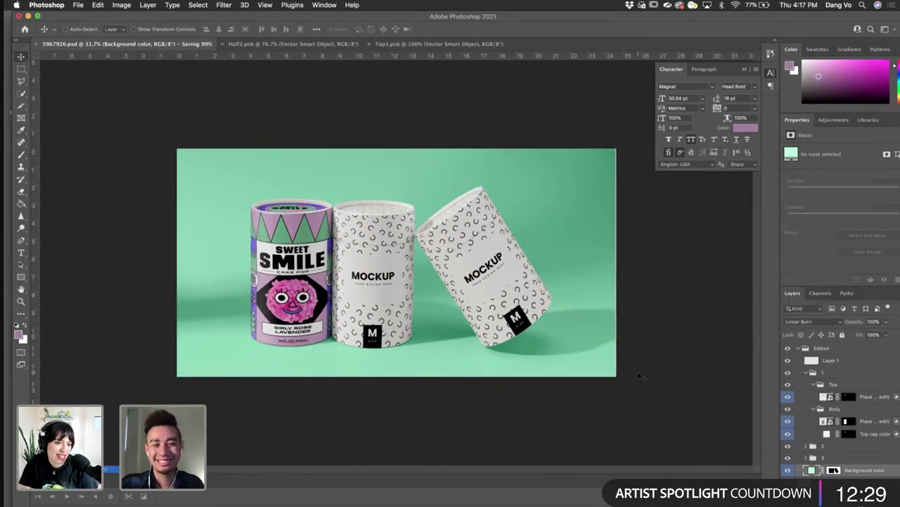
- Open the body design smart object in group 2 for editing and select its "Place your design here" layer
left_click(802, 348)
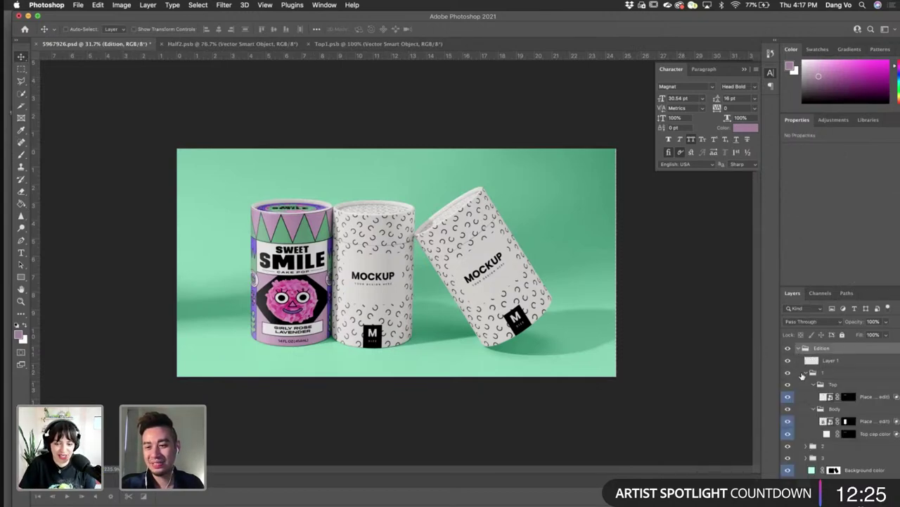
left_click(806, 373)
left_click(807, 385)
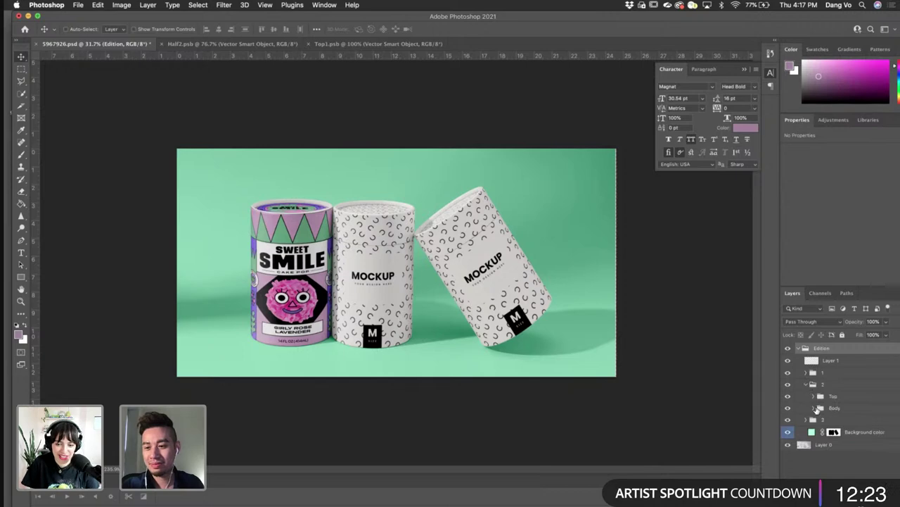
left_click(815, 407)
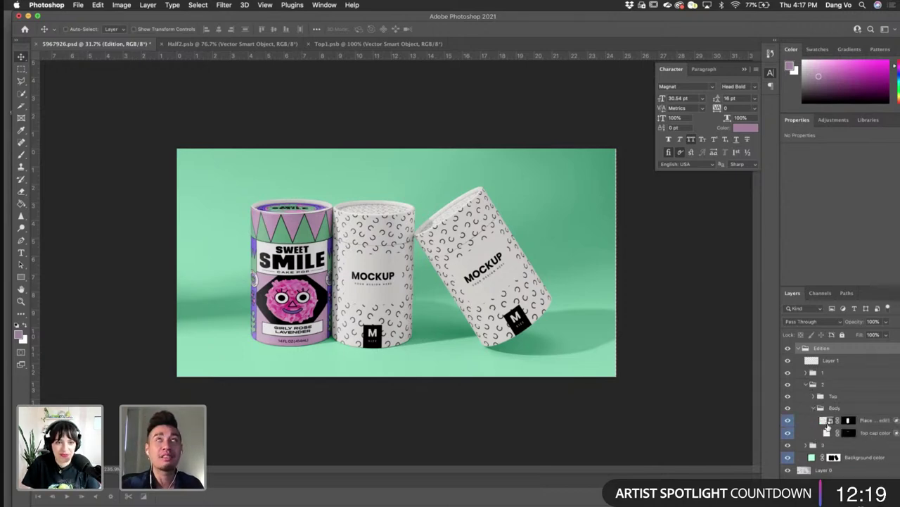
scroll(612, 340, "up", 2)
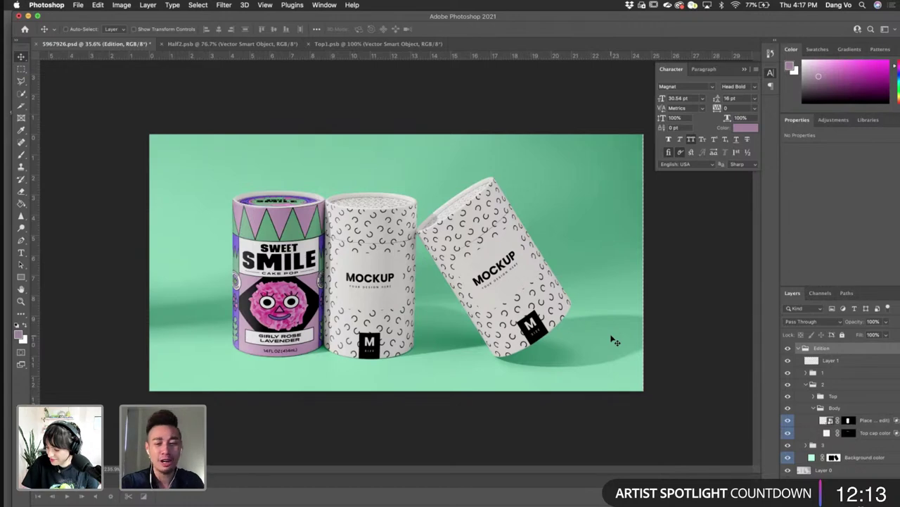
left_click(788, 420)
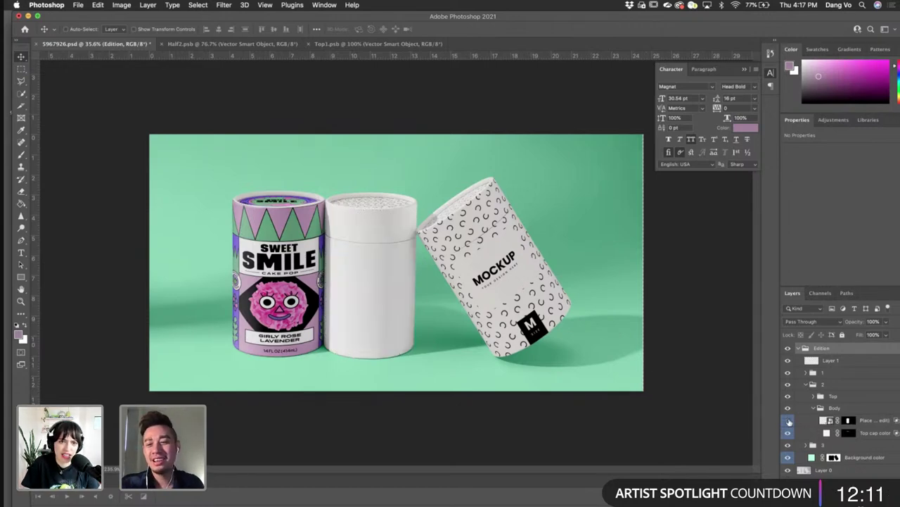
left_click(788, 420)
double_click(824, 421)
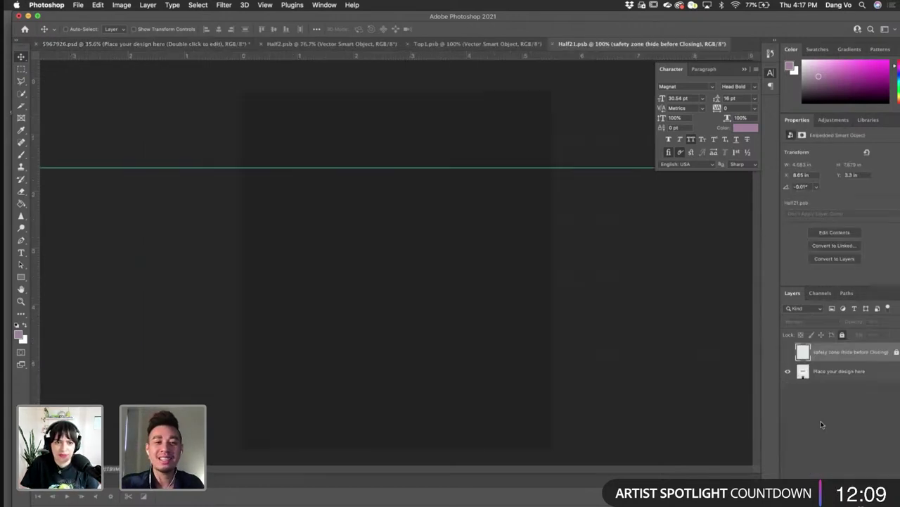
left_click(825, 374)
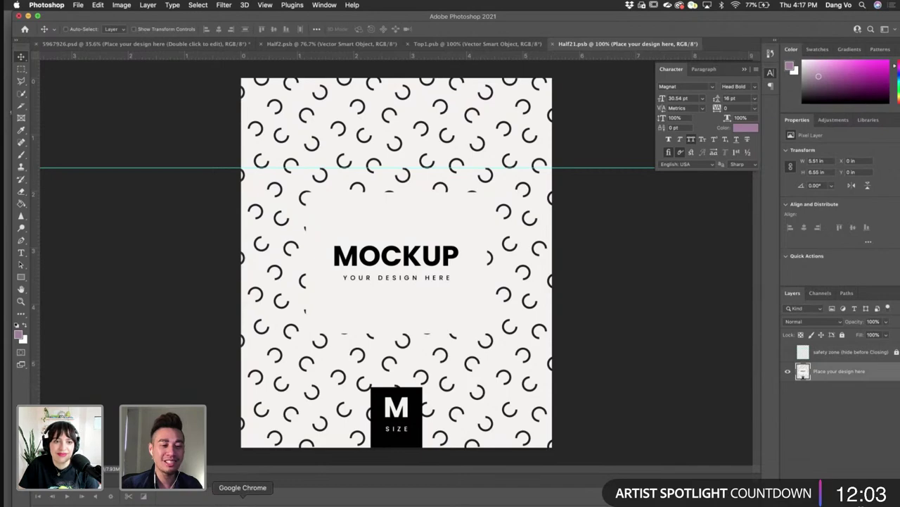
- Switch to the 3_SWEETSMILE.ai document in Illustrator and decline updating the missing or modified links
left_click(268, 498)
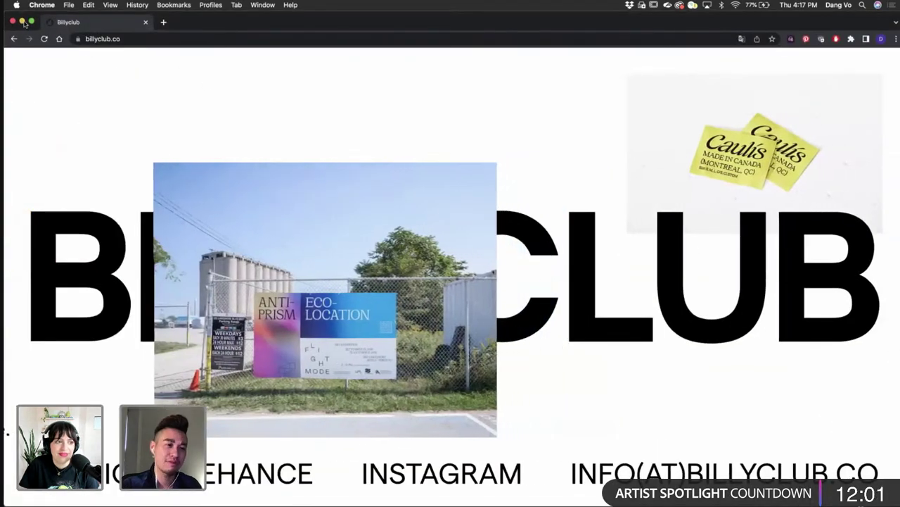
left_click(21, 21)
left_click(273, 498)
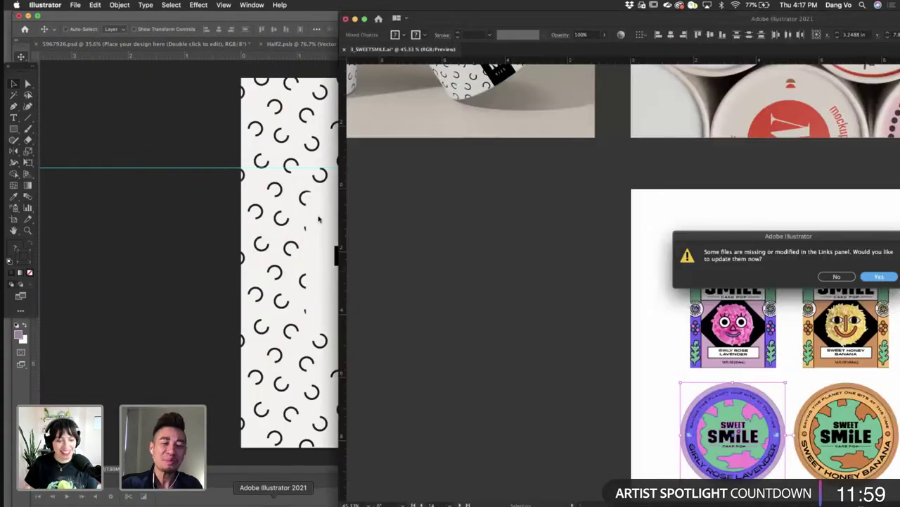
left_click(846, 276)
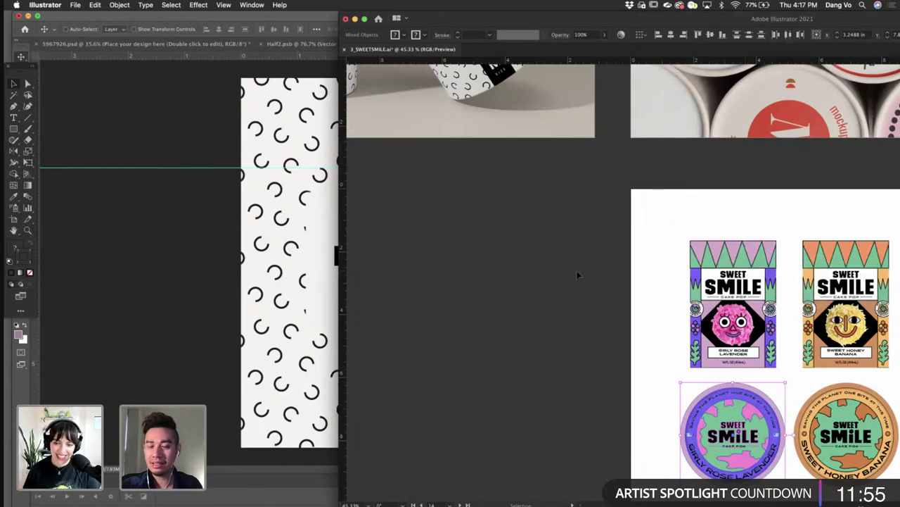
- Select the whole orange Sweet Honey Banana label artwork and bring it into the Half21.psb document in Photoshop
double_click(511, 12)
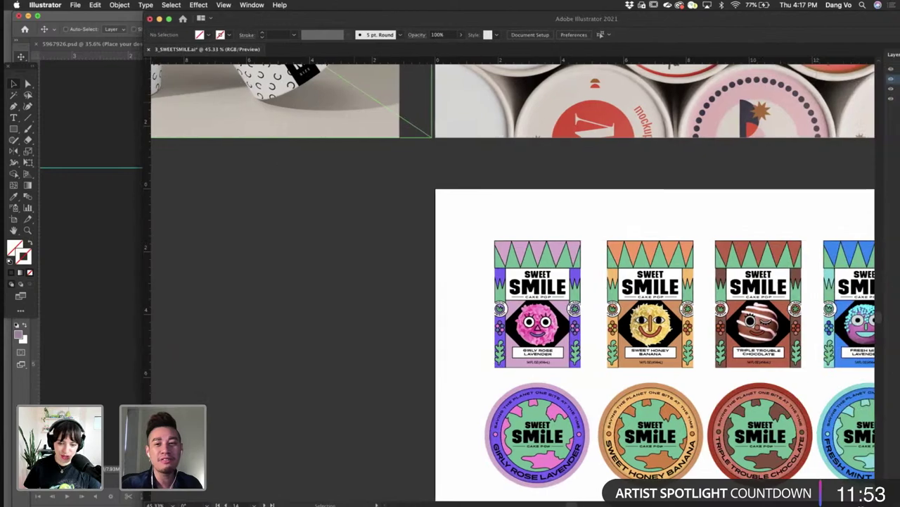
scroll(609, 227, "right", 3)
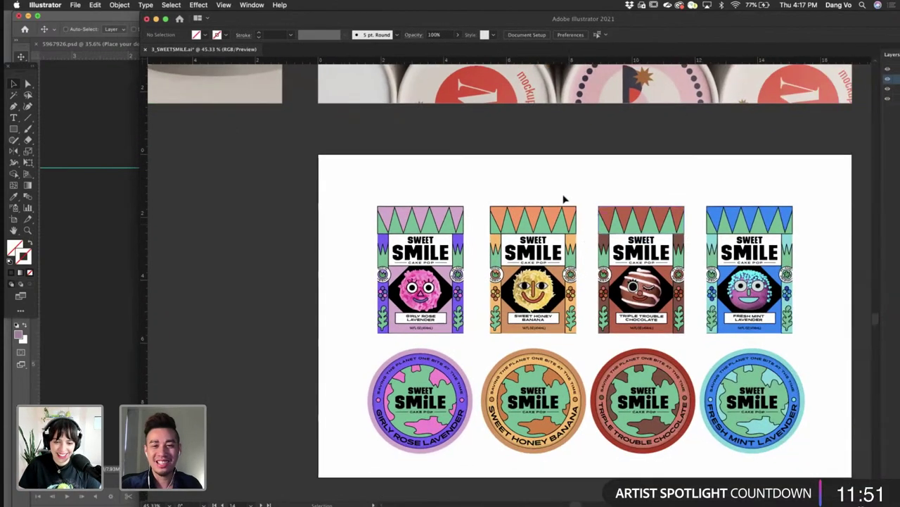
scroll(563, 197, "up", 3)
left_click_drag(467, 217, 630, 428)
left_click_drag(370, 19, 615, 20)
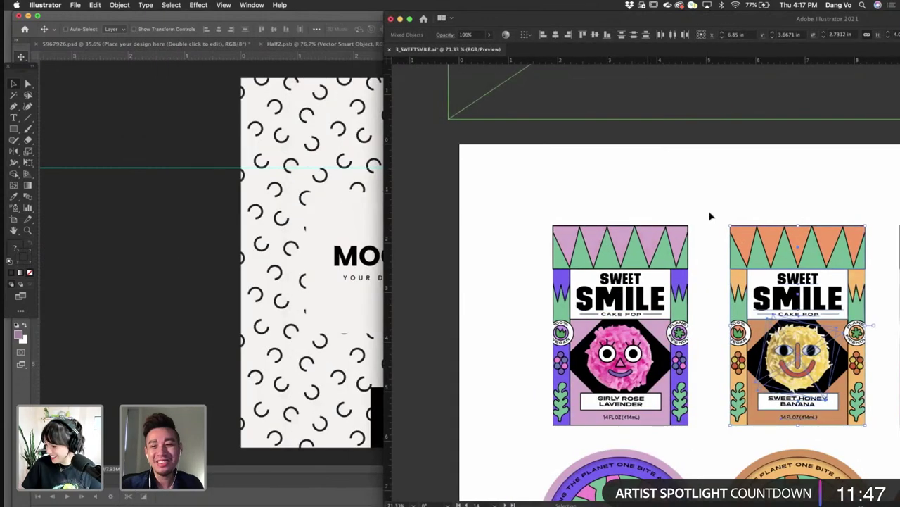
left_click_drag(792, 287, 328, 225)
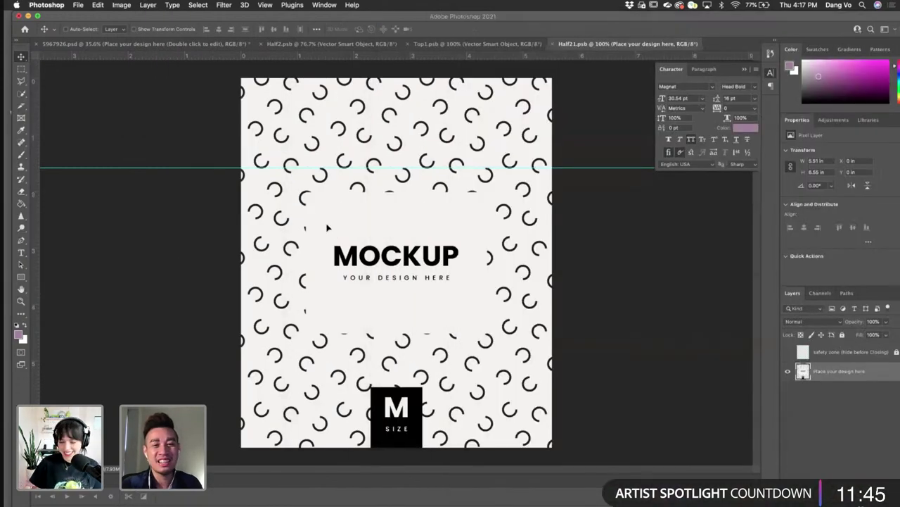
- Position the placed label at the canvas's upper left and enlarge it to about 148% height, reaching the lower canvas edge
left_click_drag(348, 195, 338, 137)
scroll(416, 254, "down", 1)
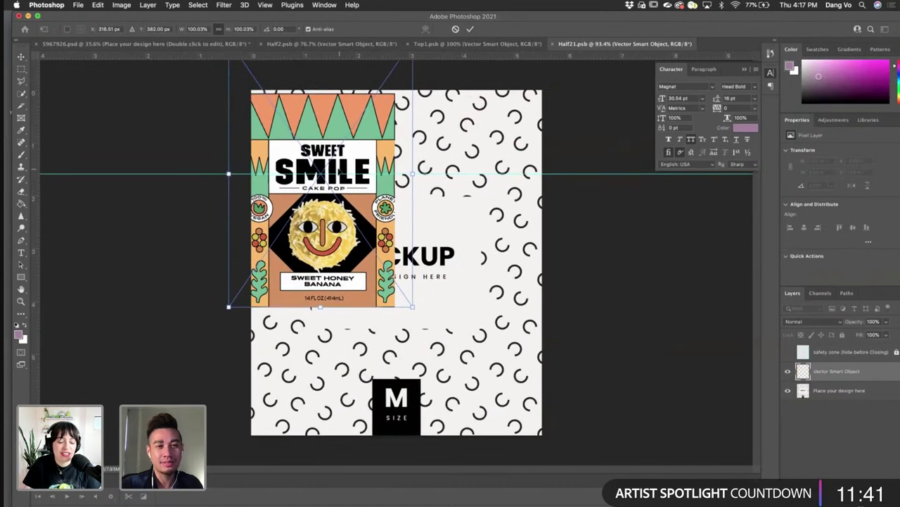
left_click_drag(413, 308, 576, 434)
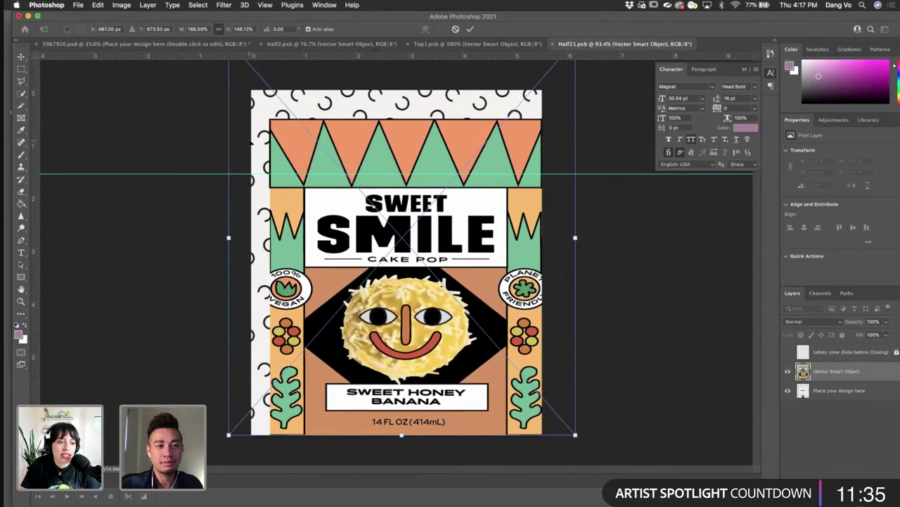
key("Return")
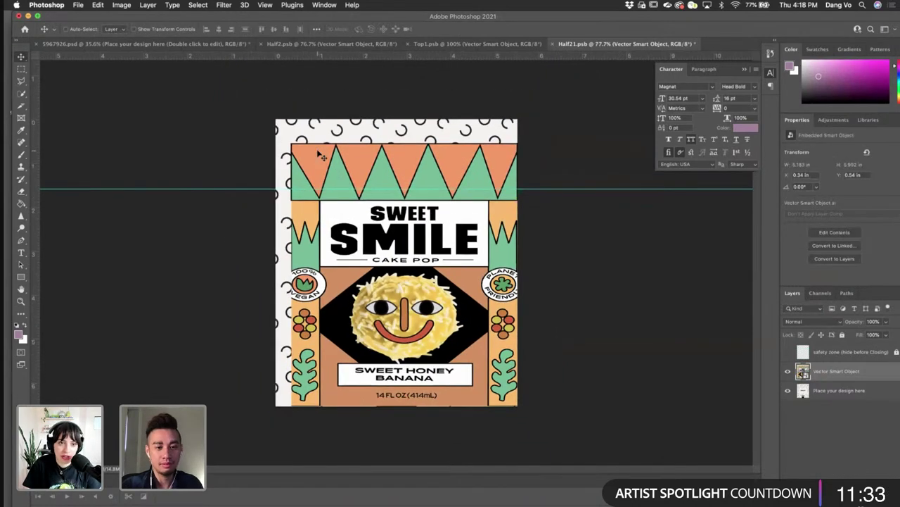
- Transform the label to about 203.5% width and 158% height so it spans the full canvas width
key("super+t")
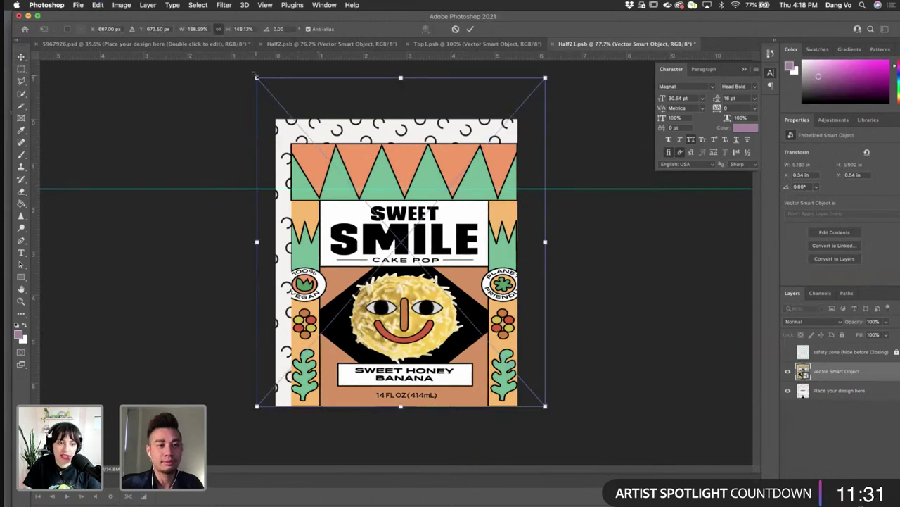
left_click_drag(241, 71, 238, 60)
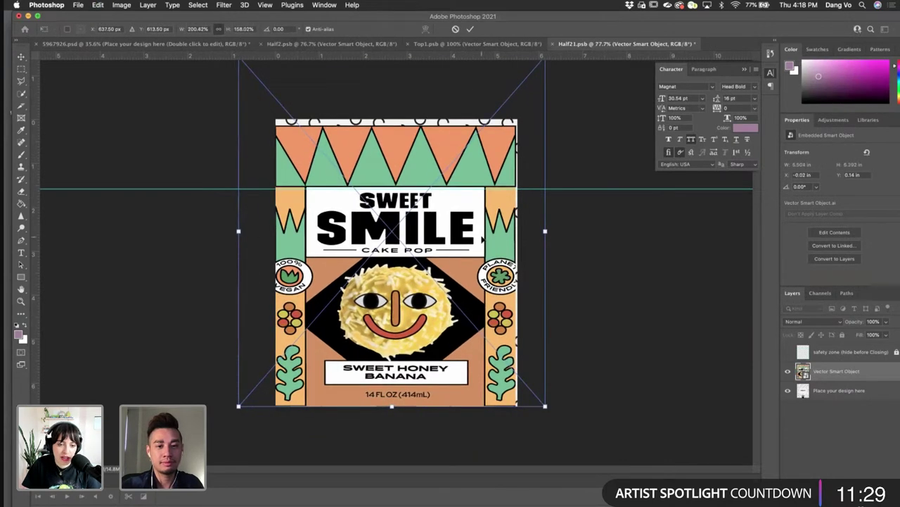
left_click_drag(546, 230, 548, 231)
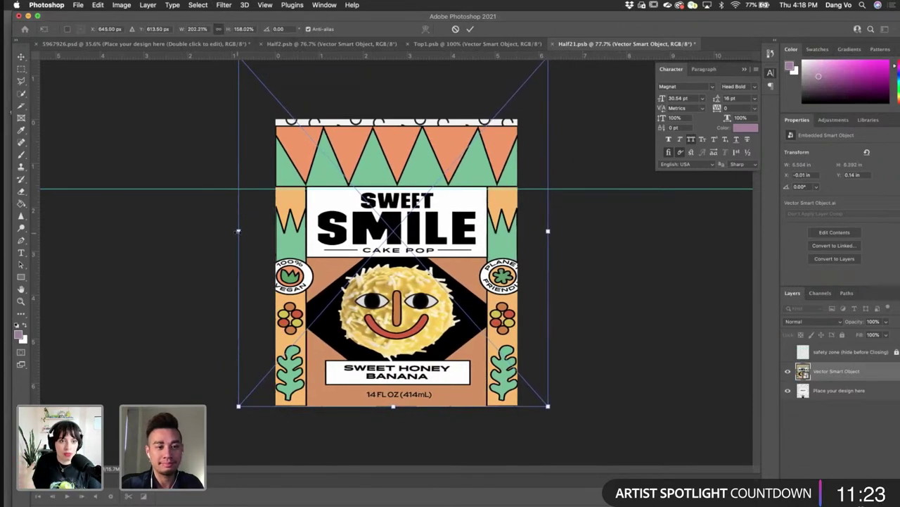
left_click_drag(237, 232, 236, 231)
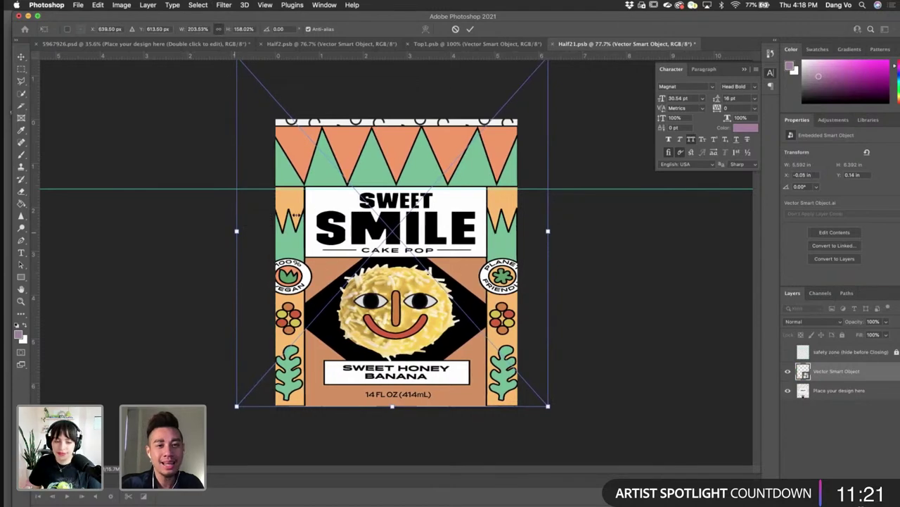
key("Return")
key("super+minus")
key("super+minus")
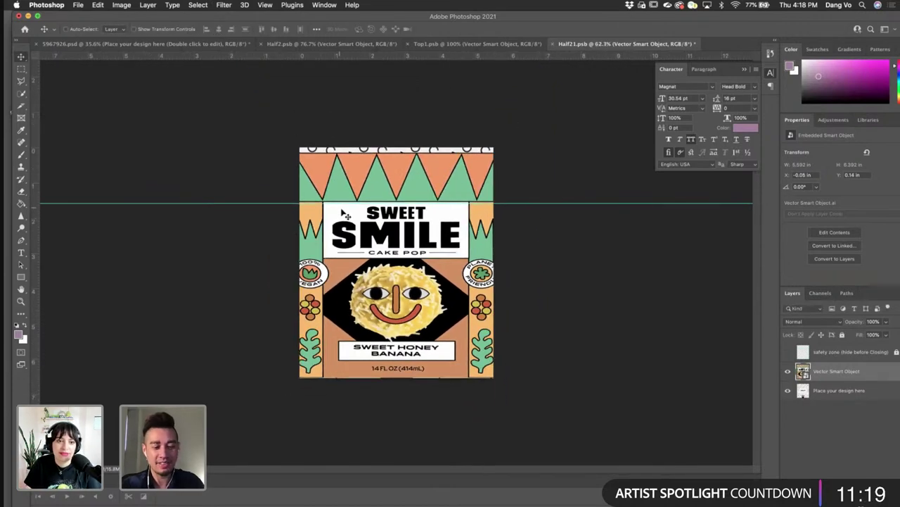
- Stretch the label up to the canvas's upper edge and delete the "Place your design here" layer
key("super+t")
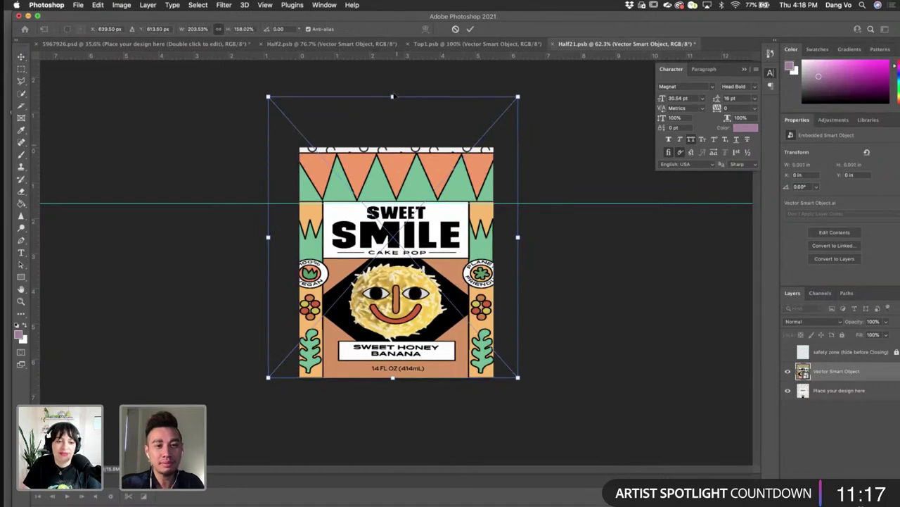
left_click_drag(393, 97, 393, 90)
key("Return")
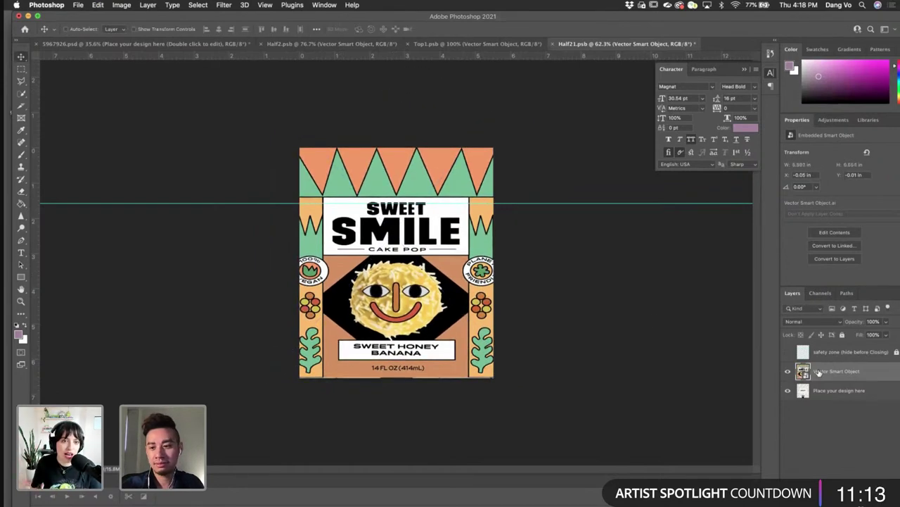
left_click(824, 392)
key("Delete")
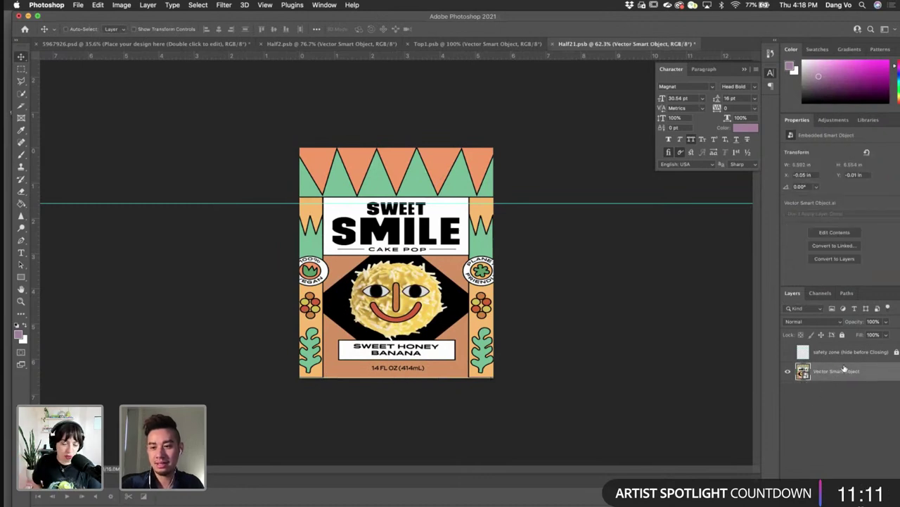
- Select the label area below the zigzag border and mask the label layer to that selection
scroll(396, 263, "up", 1)
left_click(21, 69)
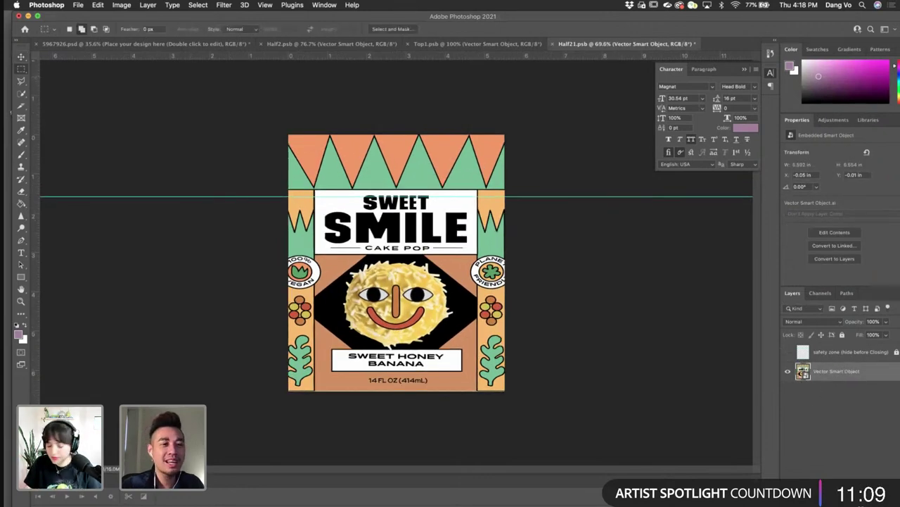
left_click_drag(284, 188, 595, 425)
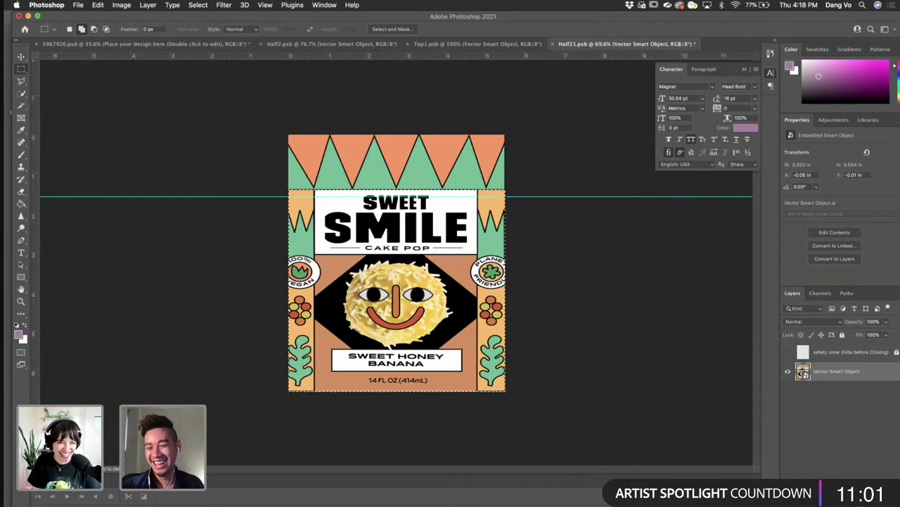
left_click(857, 498)
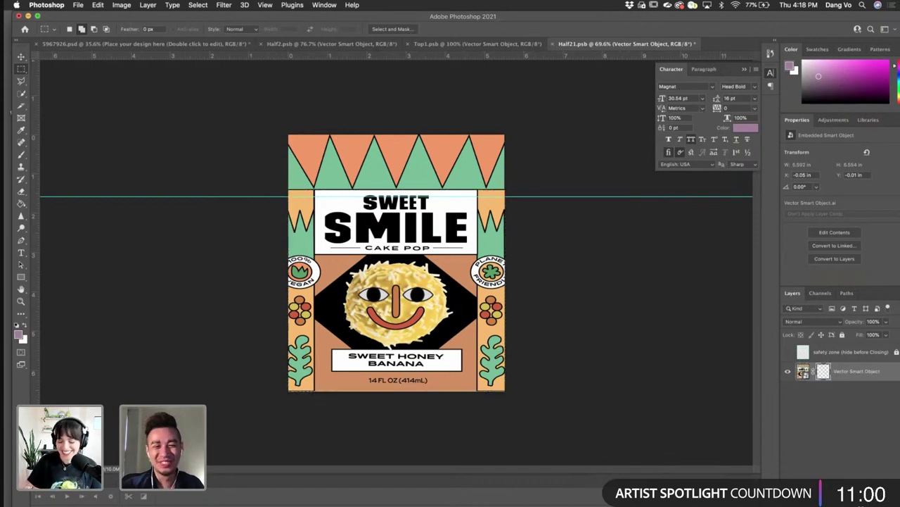
- Duplicate the masked label layer and remove the layer mask from the copy
left_click(858, 375)
key("super+v")
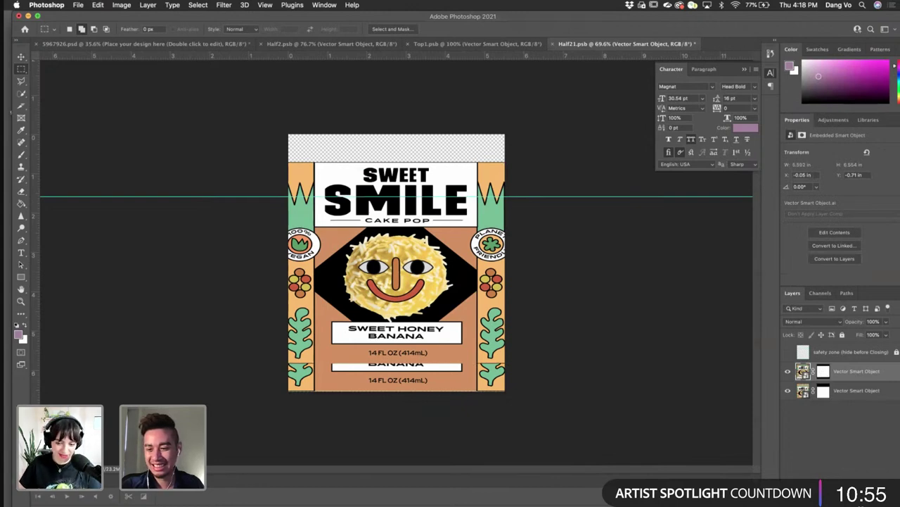
left_click_drag(823, 371, 889, 498)
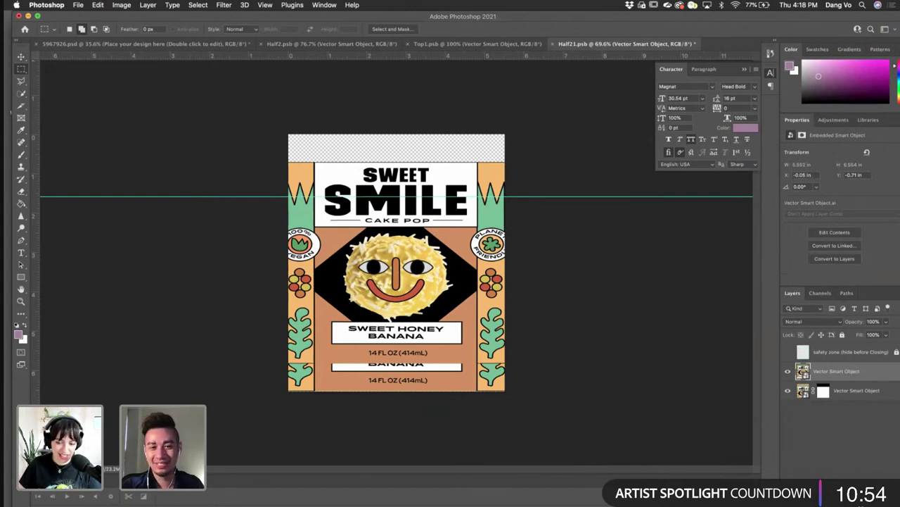
- Move the label copy down until its zigzag border meets the horizontal guide, and mask the copy to that border
left_click(21, 57)
left_click_drag(445, 162, 447, 197)
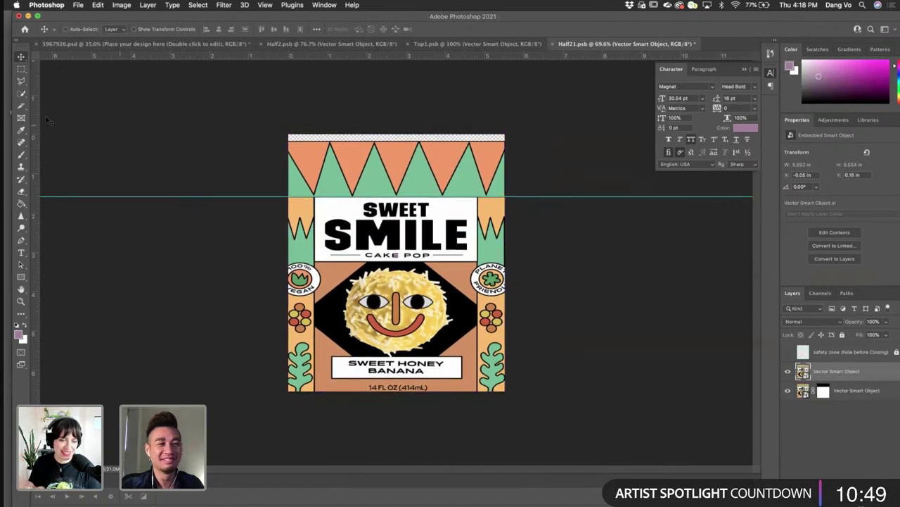
left_click(21, 69)
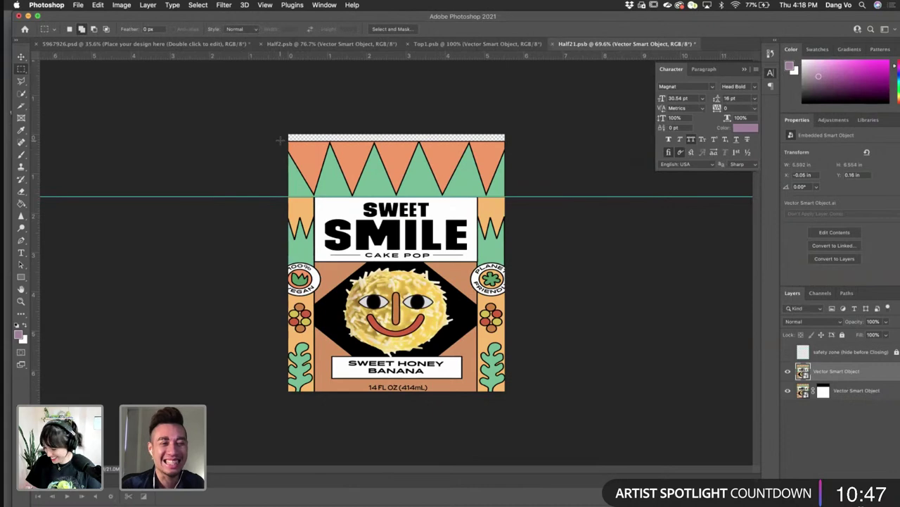
left_click_drag(280, 140, 578, 199)
key("super+shift+m")
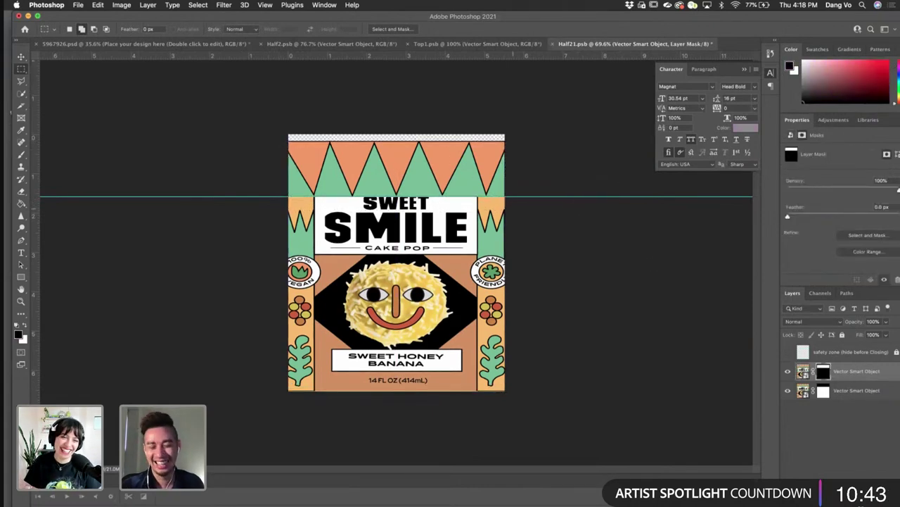
- Stretch the masked zigzag layer to about 110.7% height so it spans from the canvas's upper edge to the guide
key("ctrl+t")
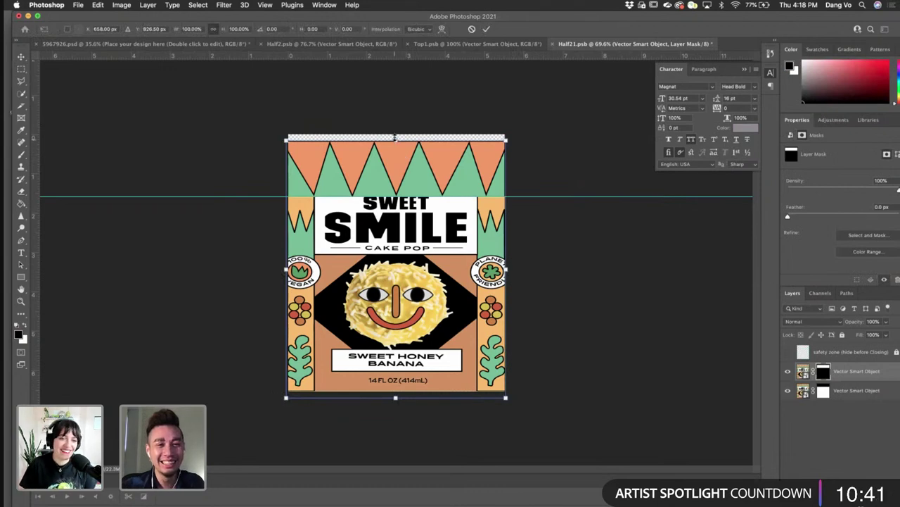
left_click_drag(396, 137, 395, 133)
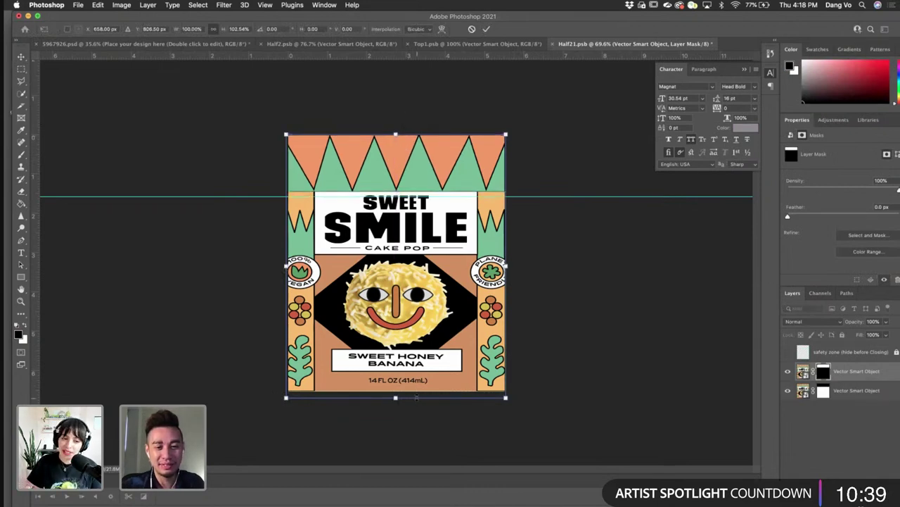
left_click_drag(396, 401, 396, 418)
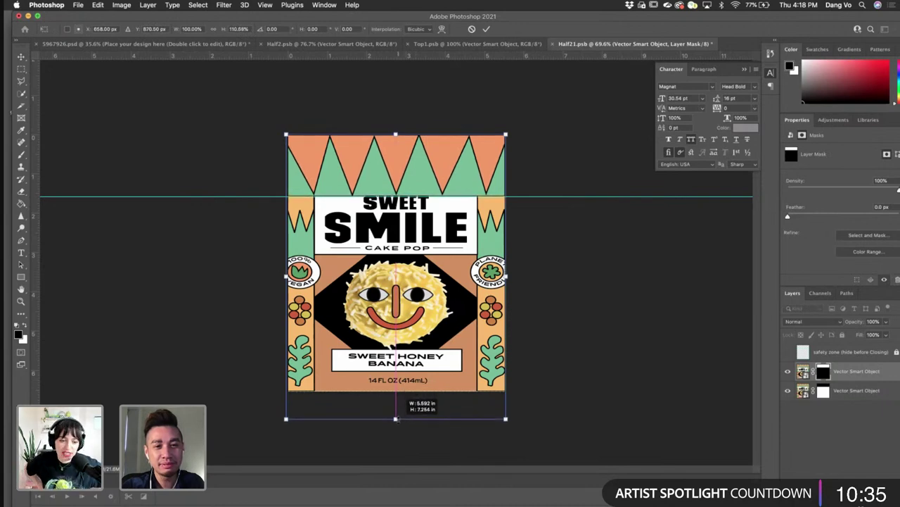
- Reduce the lower label layer to about 97% height from its upper edge and save Half21.psb
left_click(855, 392)
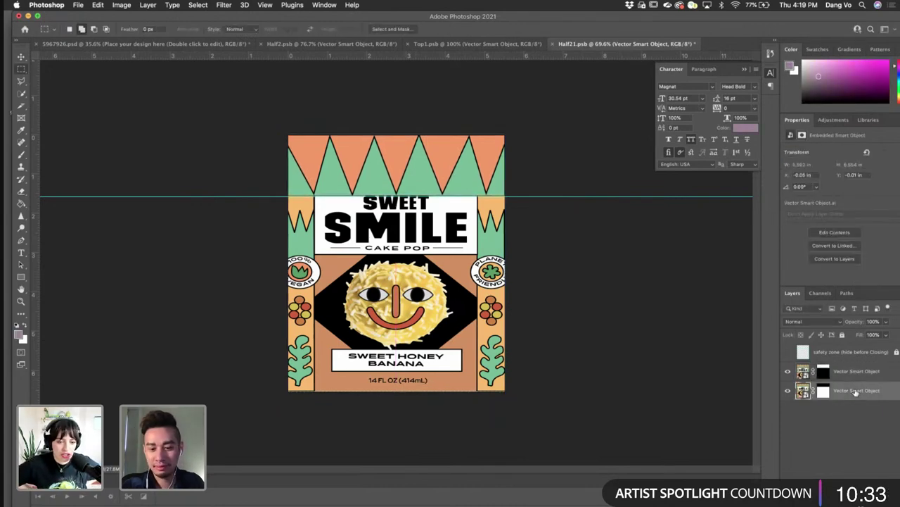
key("super+t")
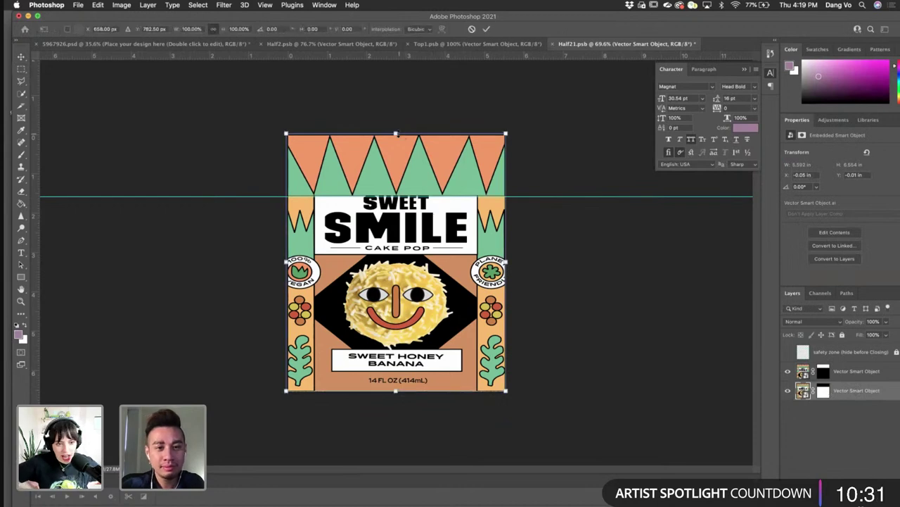
left_click_drag(396, 133, 398, 140)
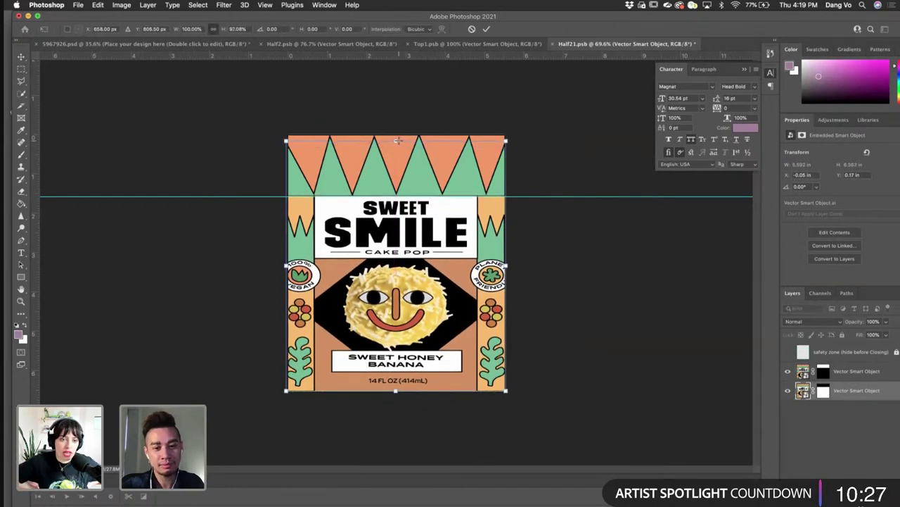
key("Return")
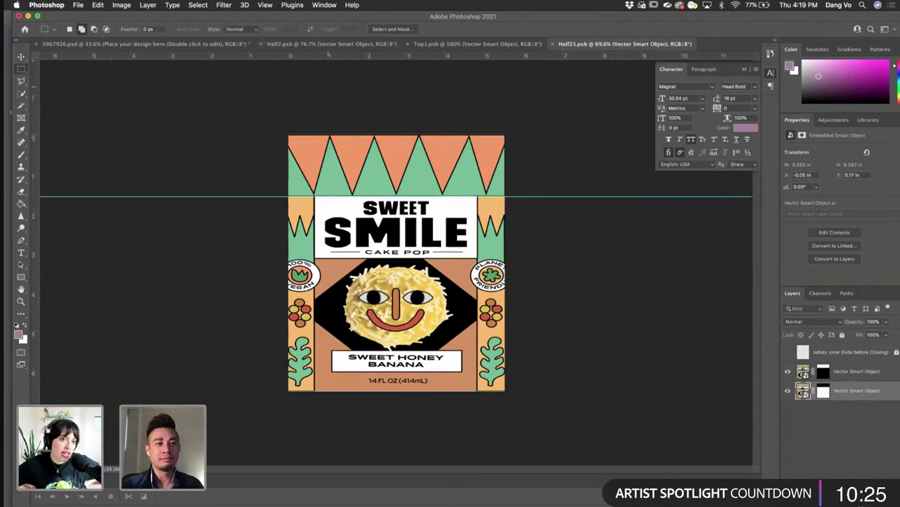
- Return to the 5967926.psd mockup and close the Half2.psb, Top1.psb and Half21.psb documents
left_click(216, 45)
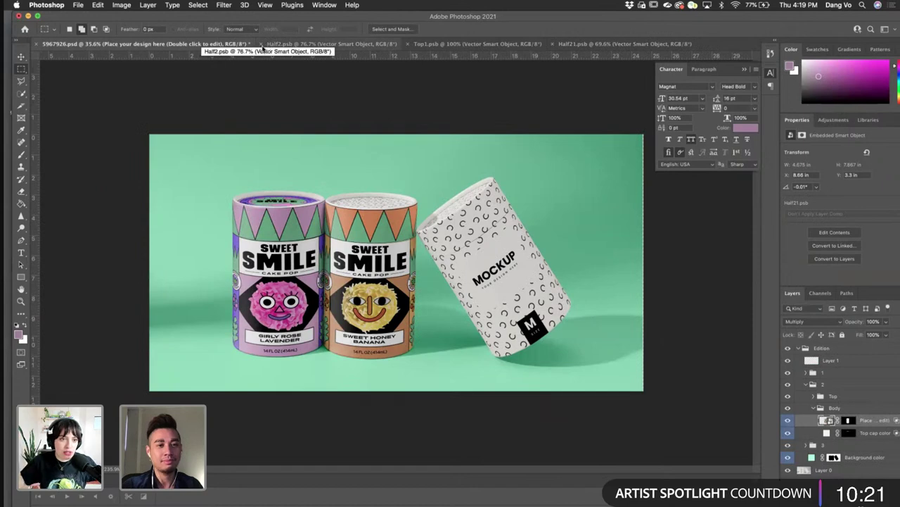
left_click(261, 44)
left_click(261, 45)
left_click(261, 44)
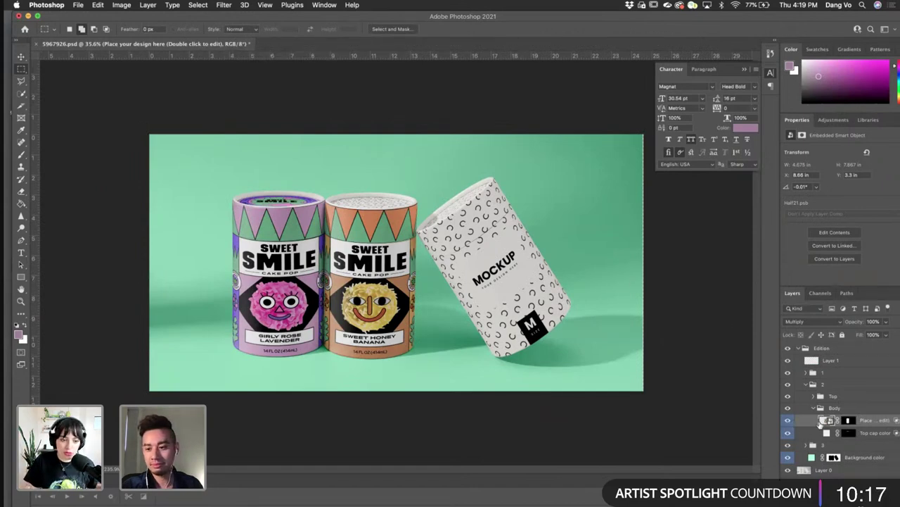
- Open the Top design smart object of group 2 and delete its safety zone layer
left_click(814, 397)
double_click(828, 408)
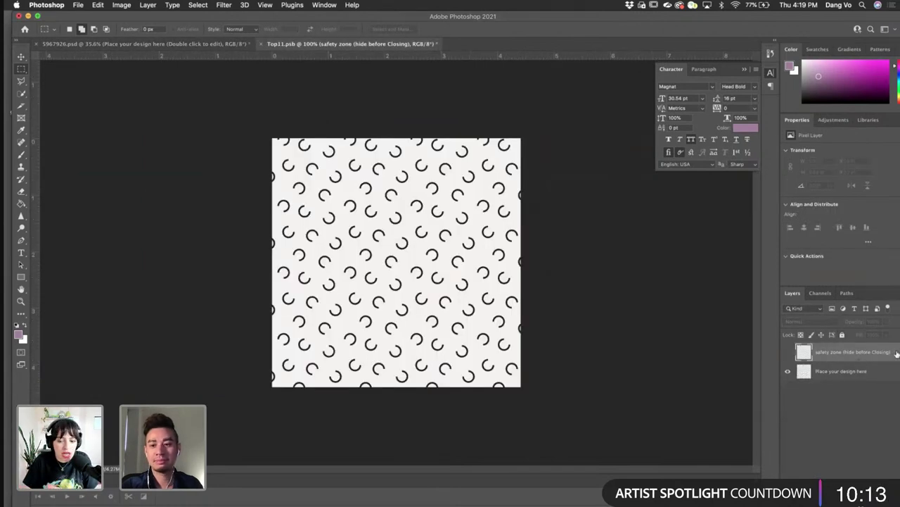
key("BackSpace")
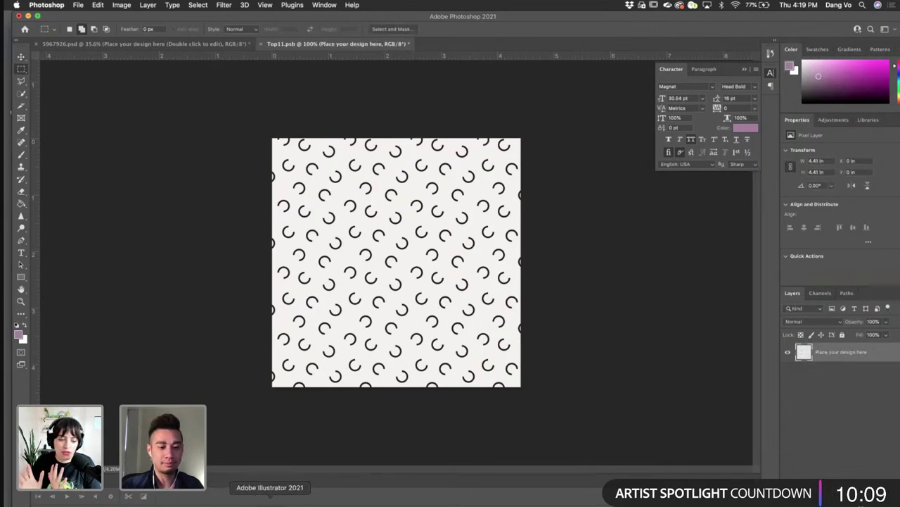
- Switch to Illustrator without updating the links and bring the round Sweet Honey Banana lid artwork into Top11.psb in Photoshop
left_click(279, 501)
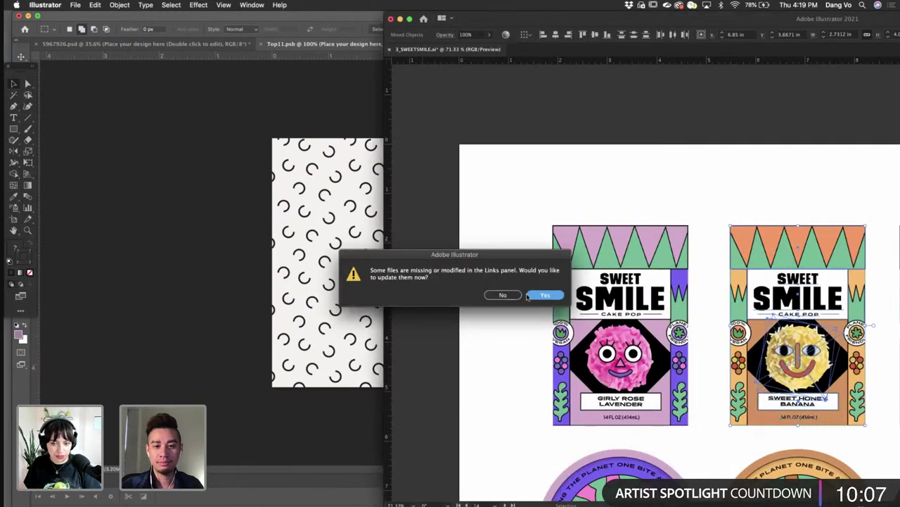
left_click(503, 295)
scroll(703, 182, "right", 5)
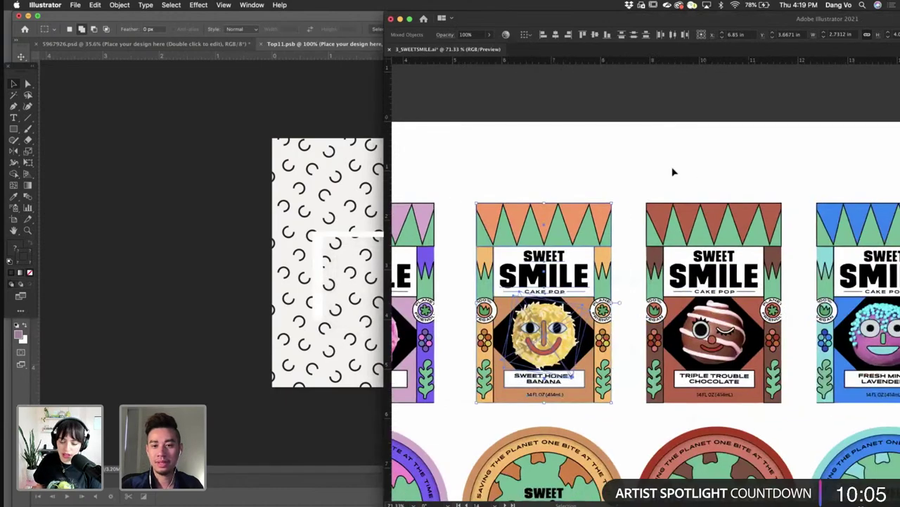
left_click(669, 170)
scroll(668, 169, "down", 3)
left_click_drag(505, 298, 641, 445)
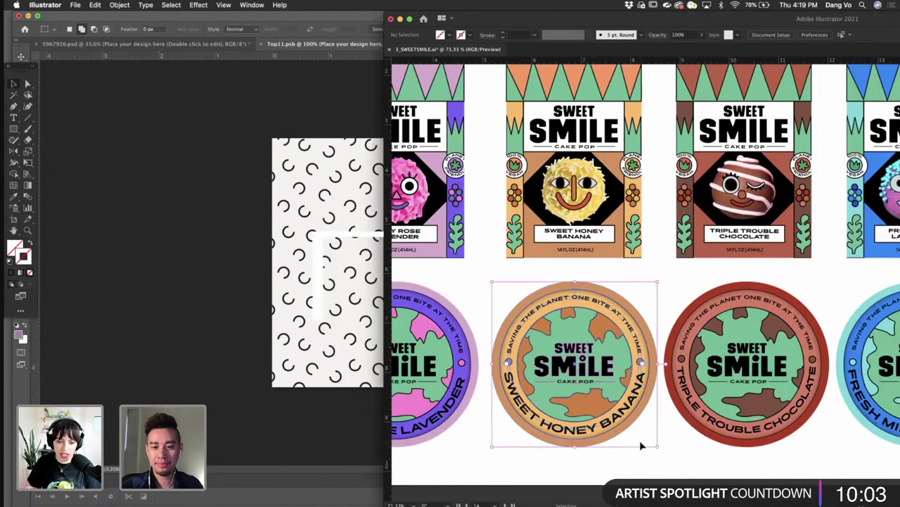
left_click_drag(599, 347, 376, 243)
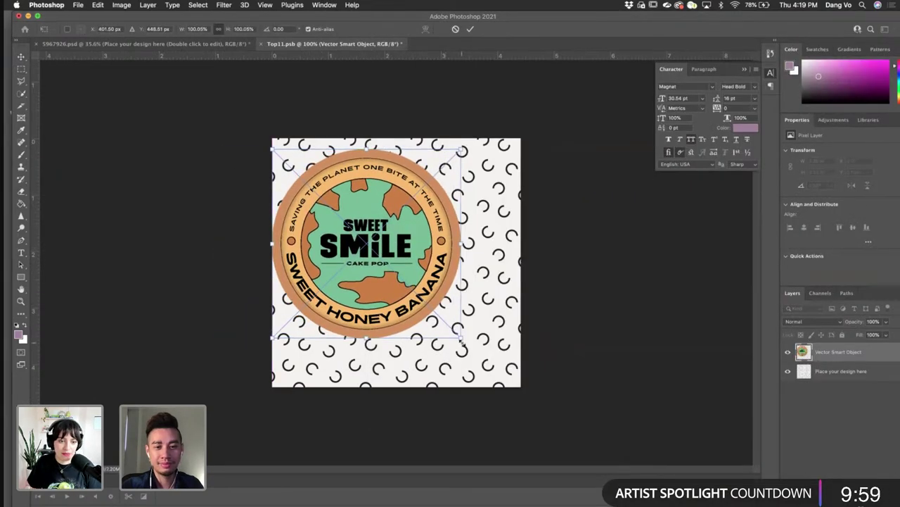
- Scale the lid artwork to about 132% to fill the canvas and delete the "Place your design here" layer
left_click_drag(461, 336, 510, 385)
left_click_drag(511, 145, 522, 138)
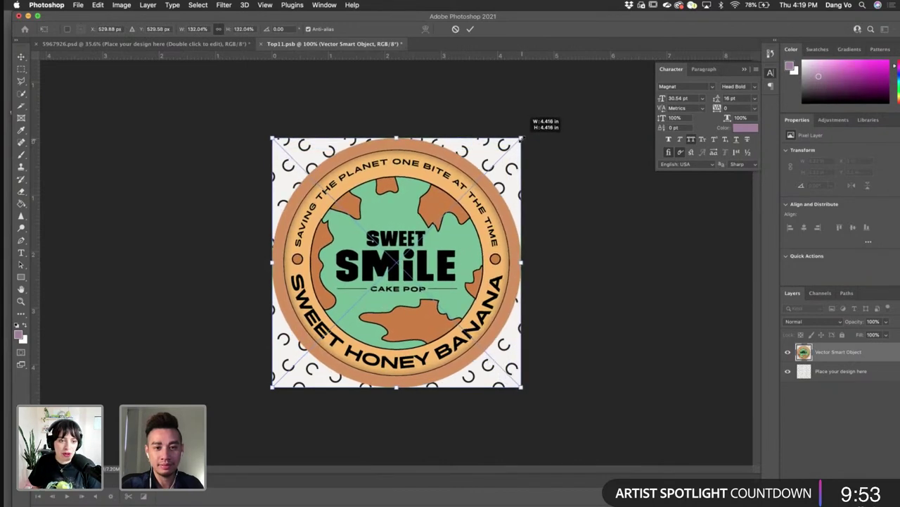
key("Return")
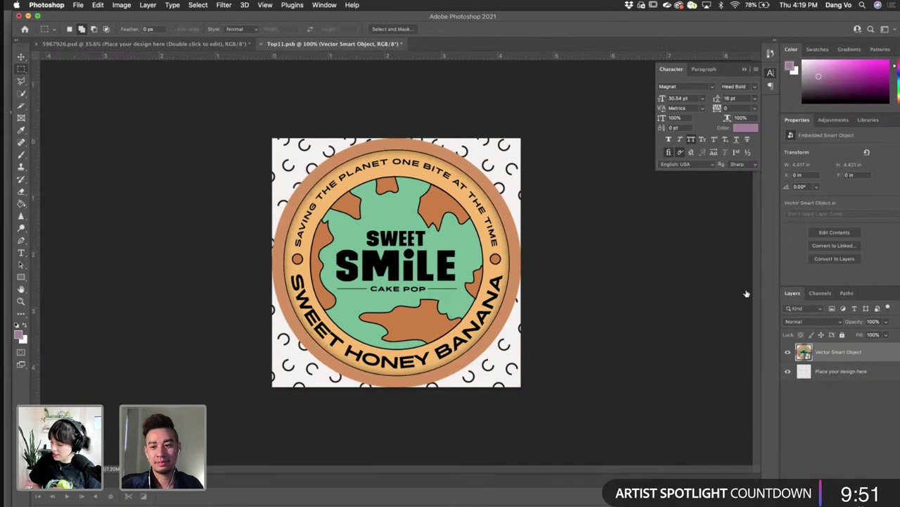
left_click(788, 371)
left_click(842, 373)
key("Delete")
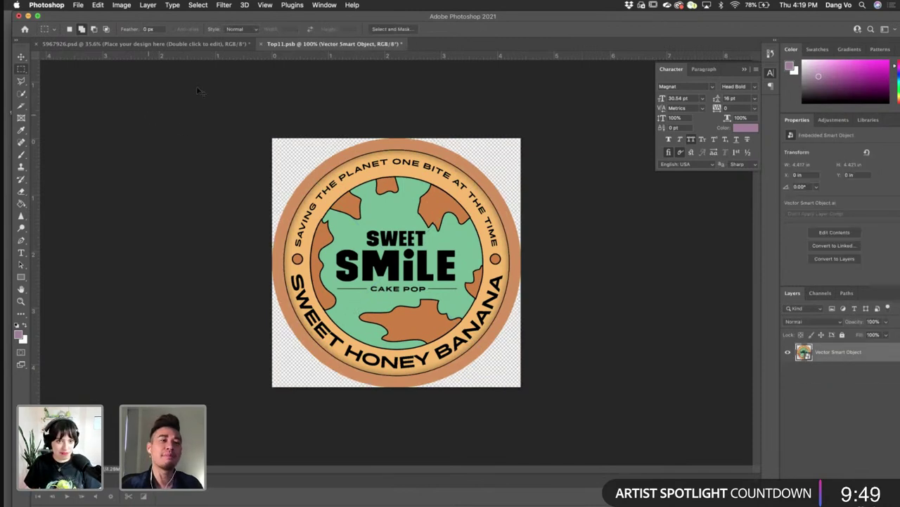
- Save Top11.psb and return to the 5967926.psd mockup to check the lid on the second can
left_click(234, 47)
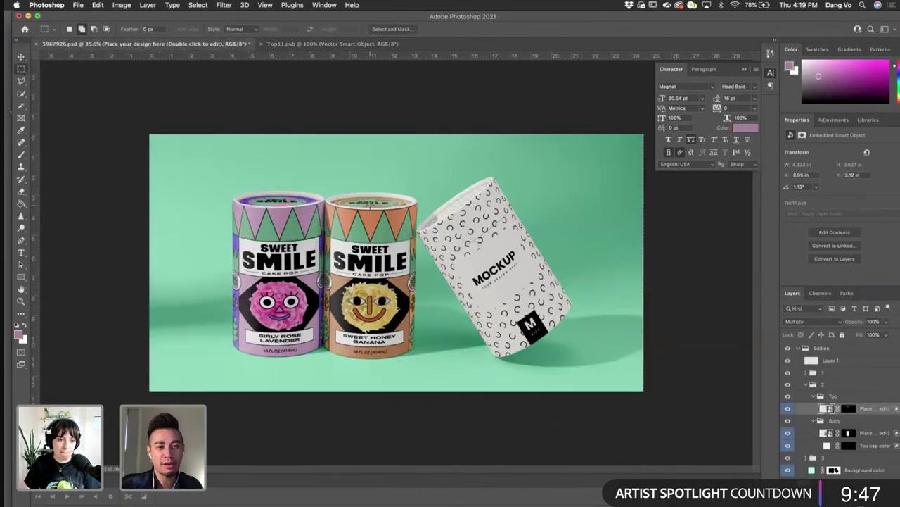
scroll(373, 204, "down", 3)
scroll(520, 242, "up", 3)
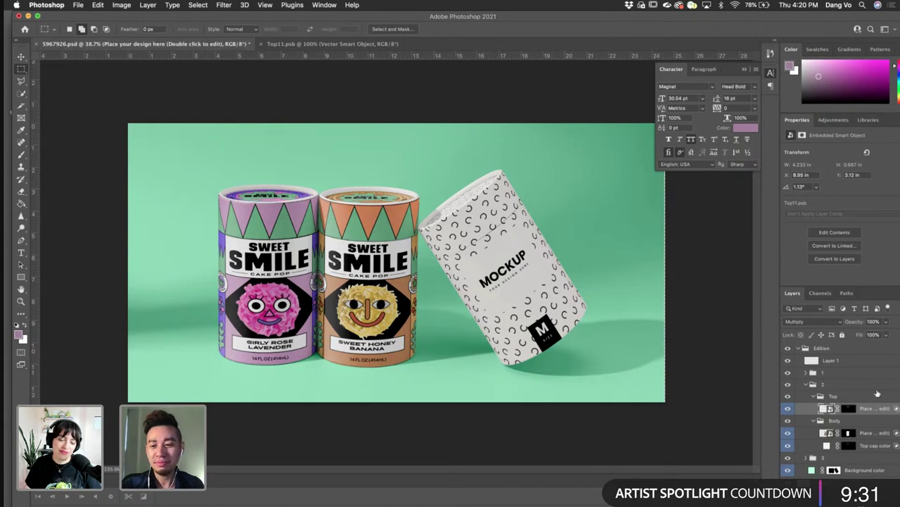
- Collapse group 2 and open the Body design smart object of group 3
left_click(807, 384)
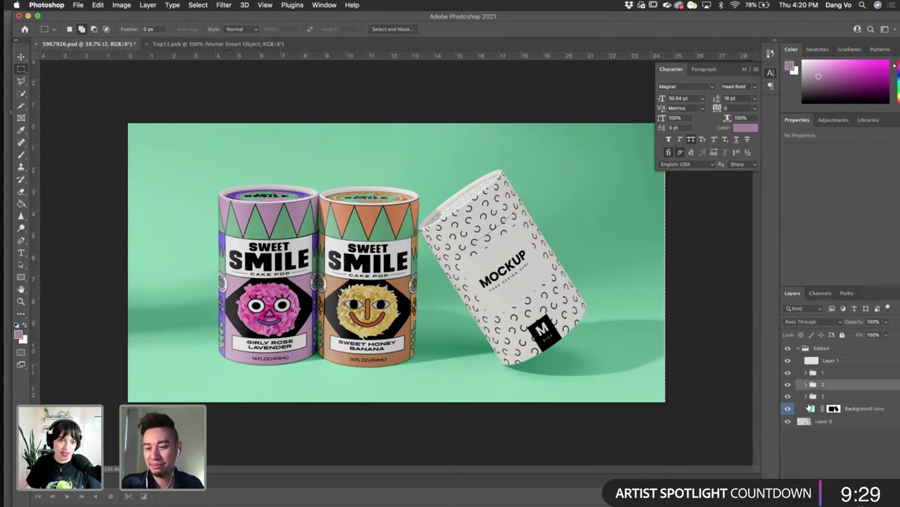
left_click(807, 396)
left_click(816, 420)
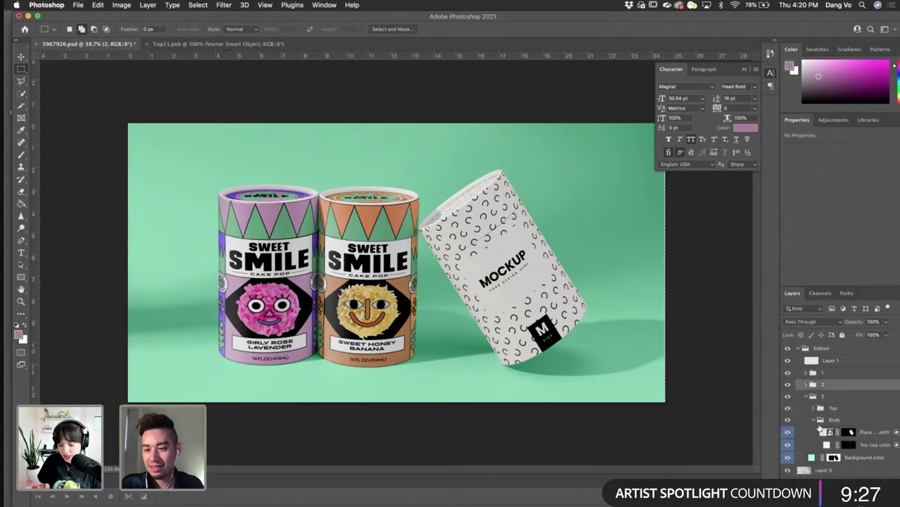
double_click(827, 432)
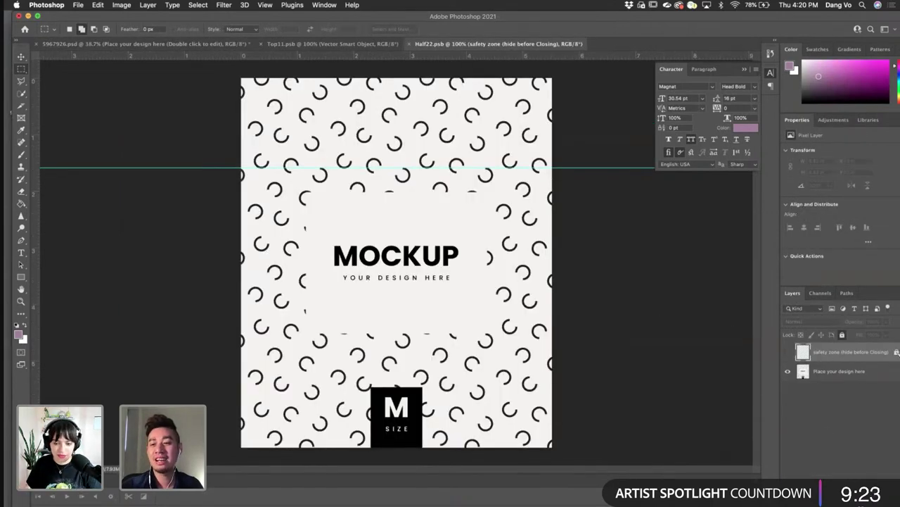
- Delete the "Place your design here" layer in Half22.psb, keeping the locked safety zone layer
double_click(895, 352)
left_click(533, 186)
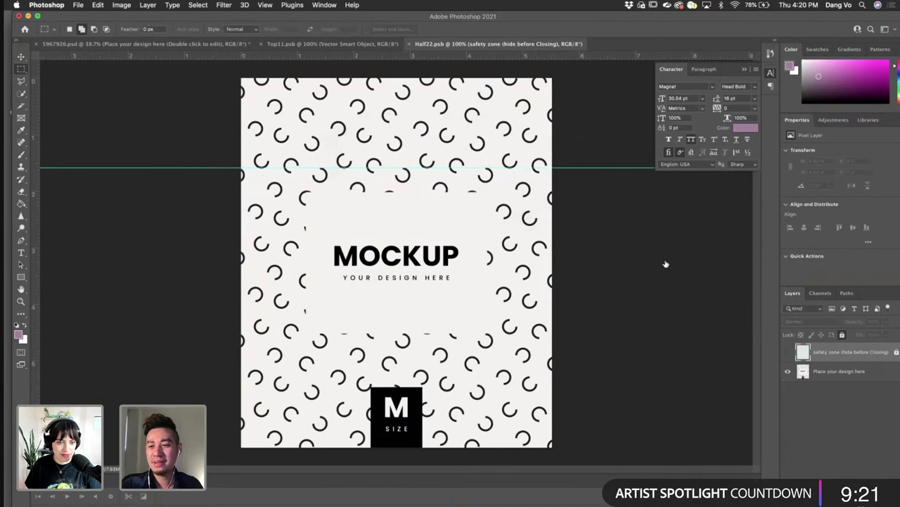
left_click(853, 371)
key("BackSpace")
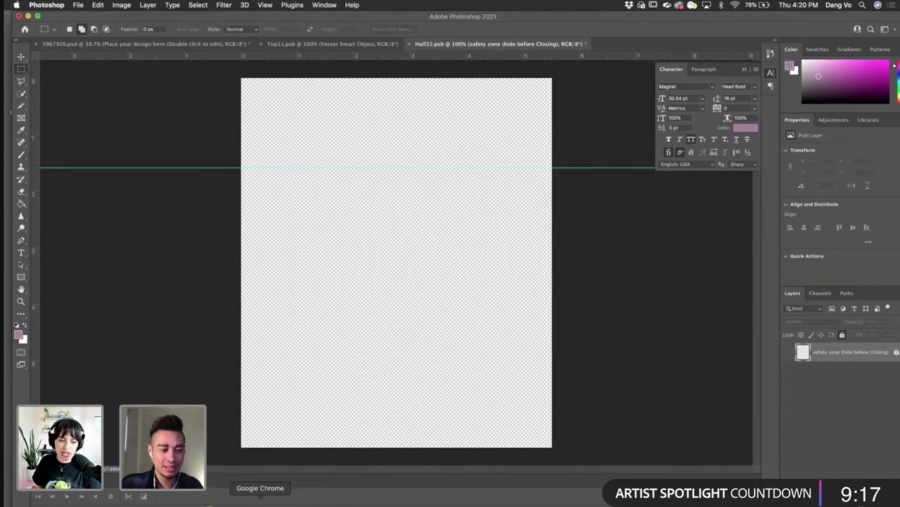
- Switch to Illustrator, decline the link update, and place the Triple Trouble Chocolate body label into Half22.psb at the canvas's lower-left corner
left_click(266, 501)
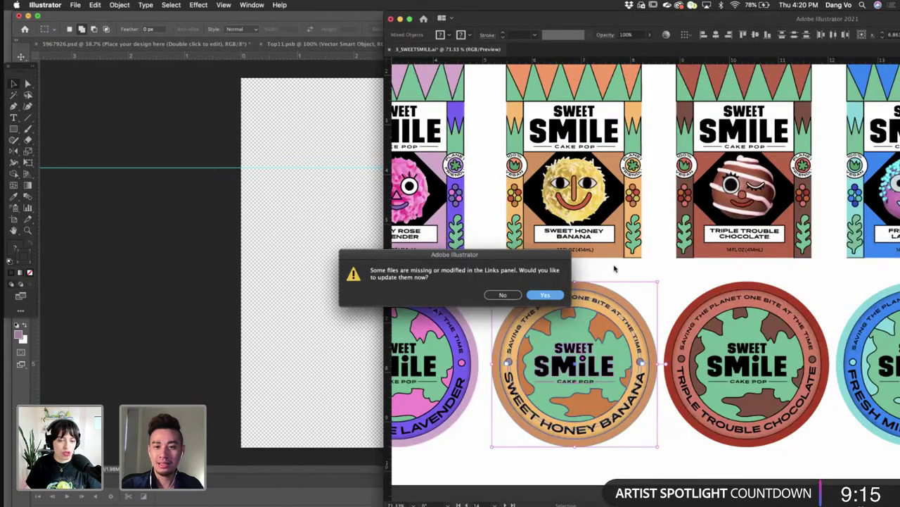
left_click(505, 296)
scroll(653, 297, "up", 3)
scroll(653, 297, "right", 3)
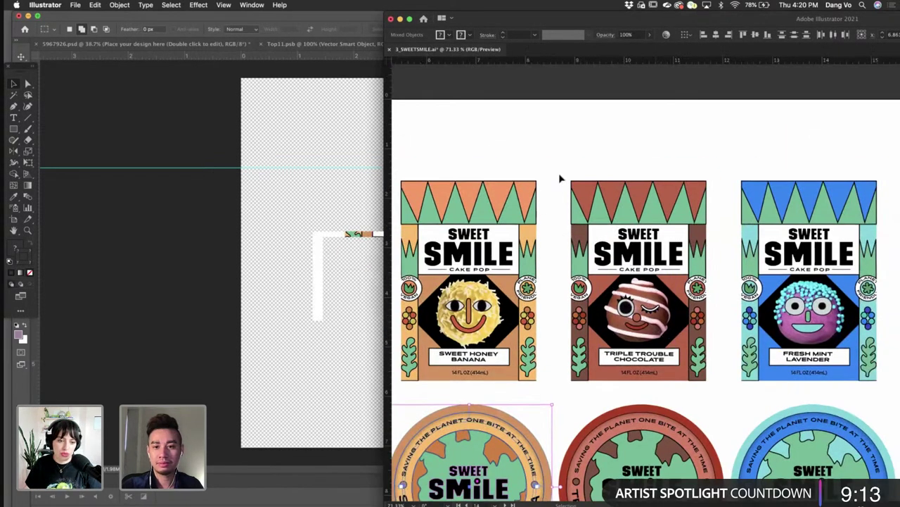
left_click(558, 177)
left_click(315, 292)
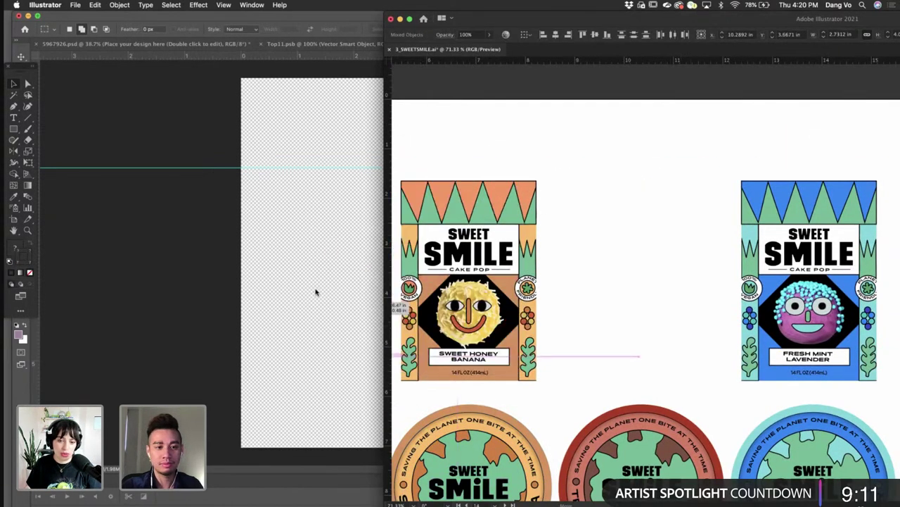
key("cmd+v")
left_click_drag(338, 270, 339, 278)
- Stretch the placed label to about 201% wide and 162% high and shift it slightly right to cover the canvas
scroll(334, 302, "down", 2)
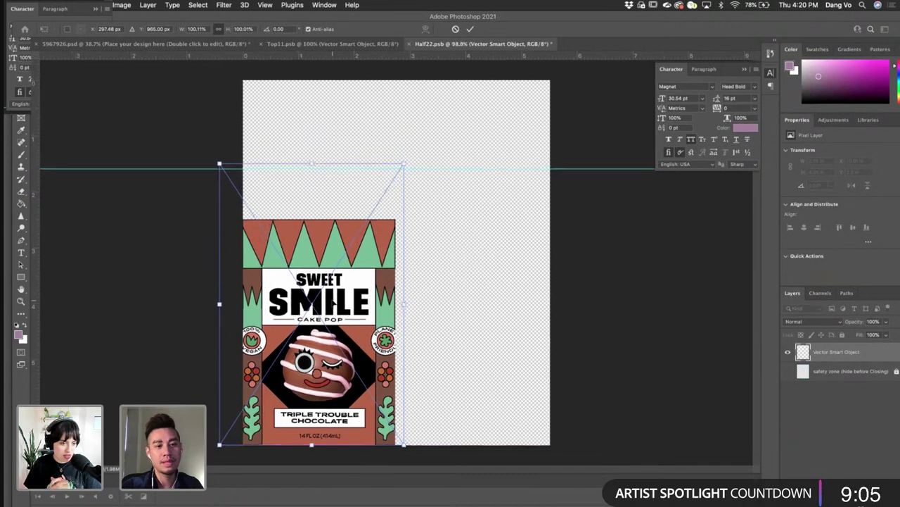
scroll(394, 260, "down", 2)
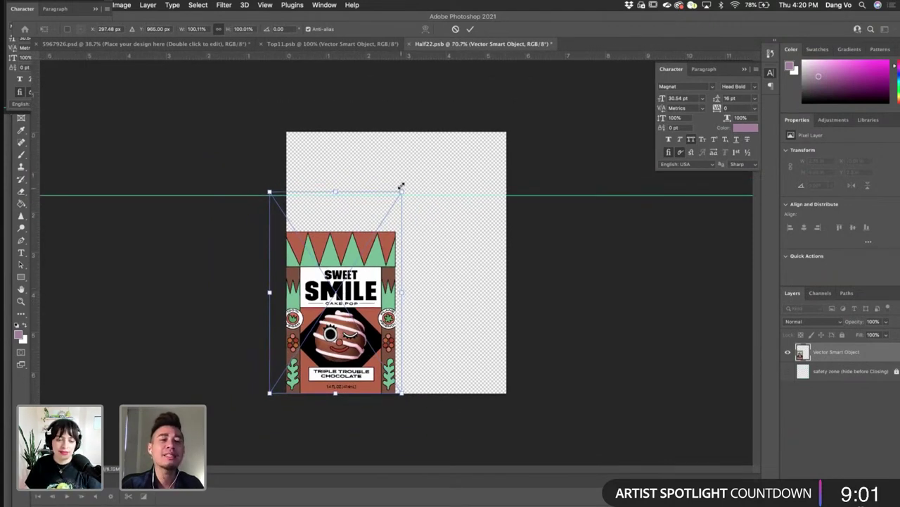
left_click_drag(401, 186, 483, 67)
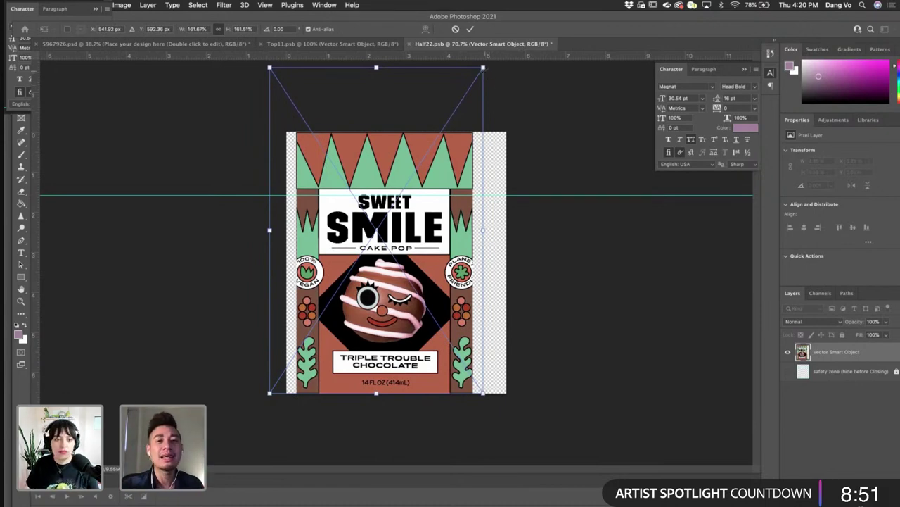
left_click_drag(483, 67, 483, 67)
left_click_drag(483, 230, 521, 226)
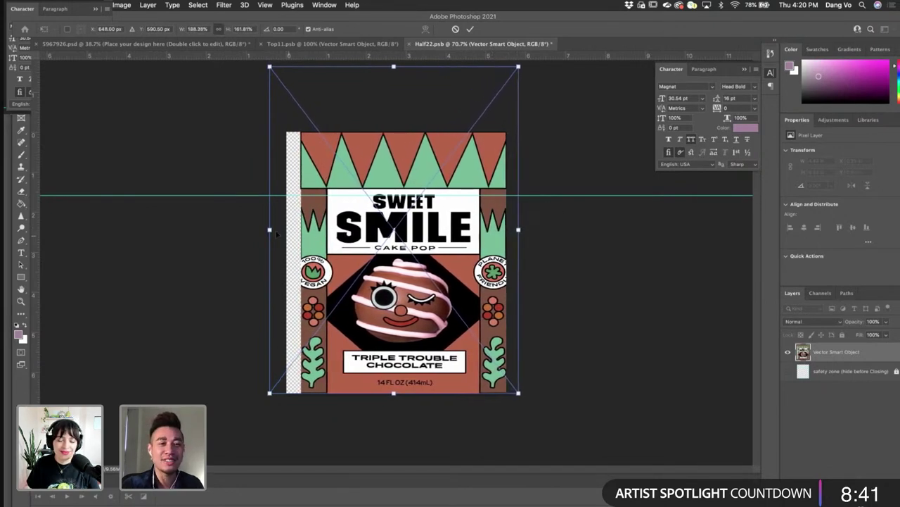
left_click_drag(269, 229, 253, 229)
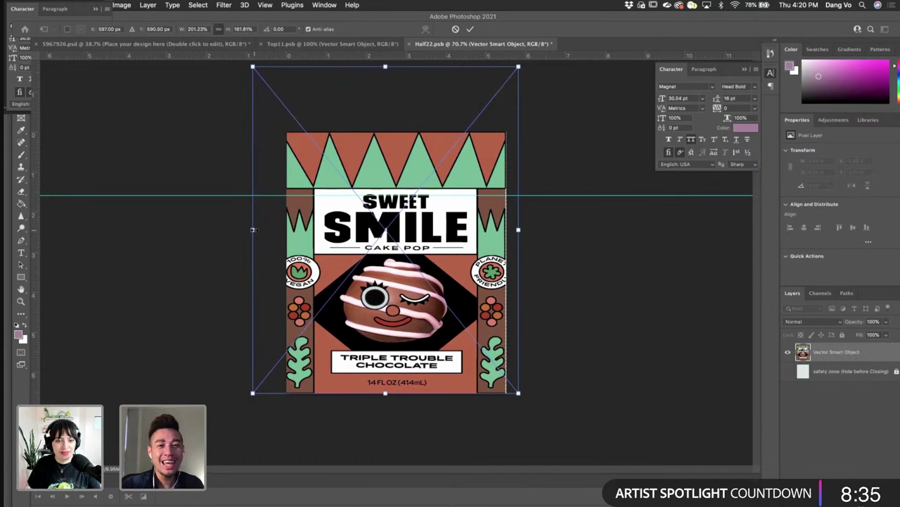
key("Return")
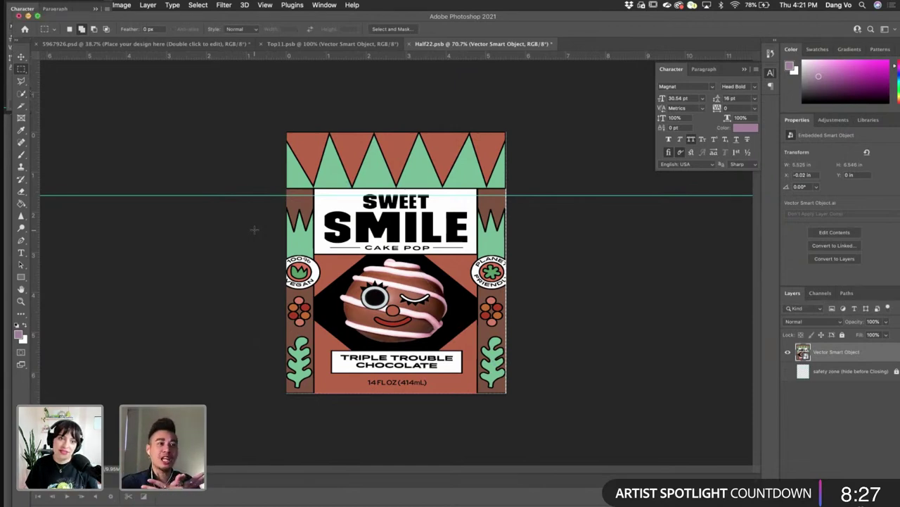
left_click(21, 58)
left_click_drag(319, 244, 320, 245)
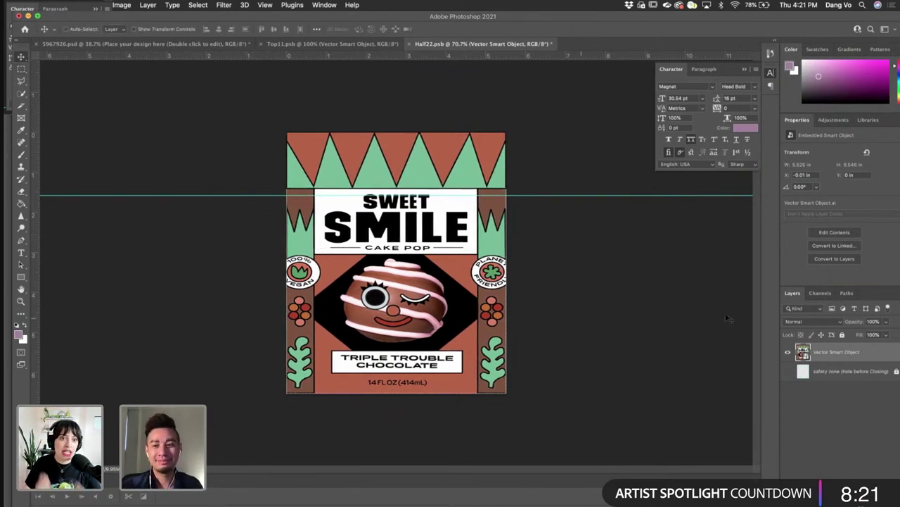
- Mask the label layer to a rectangular selection around the zigzag band at the artwork's upper edge
left_click(21, 68)
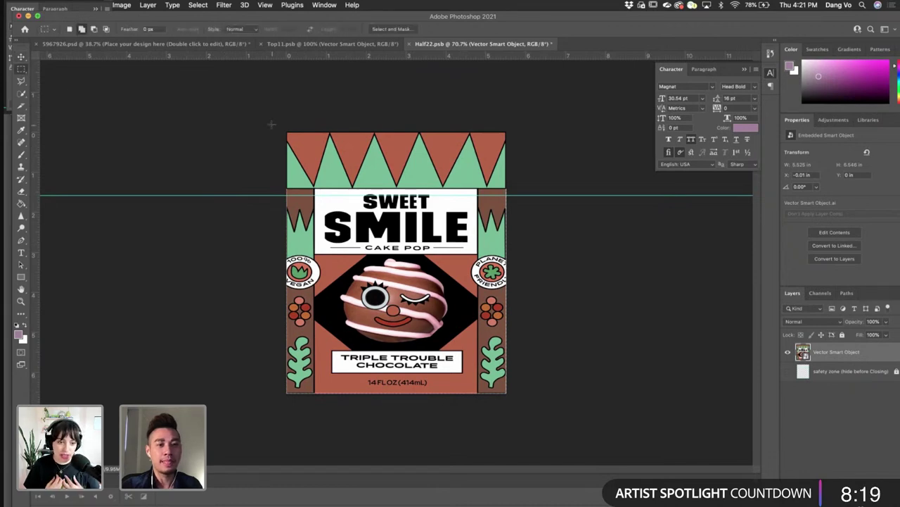
left_click_drag(272, 124, 539, 185)
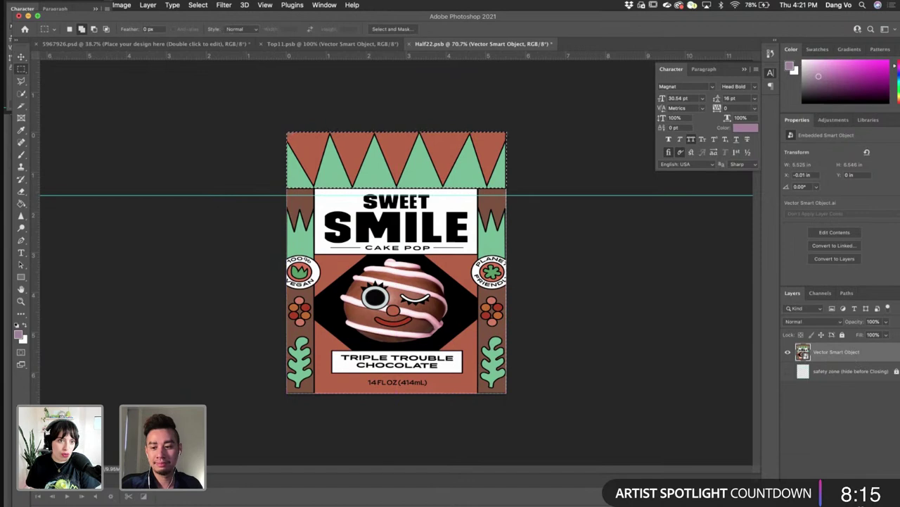
key("super+m")
- Duplicate the masked label layer, remove the copy's mask, and align the copy exactly over the original
left_click(855, 354)
key("super+c")
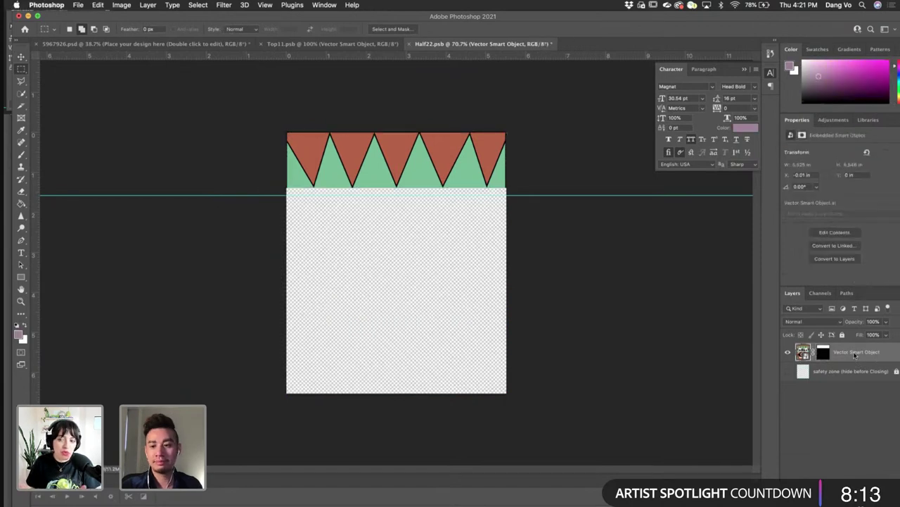
key("super+v")
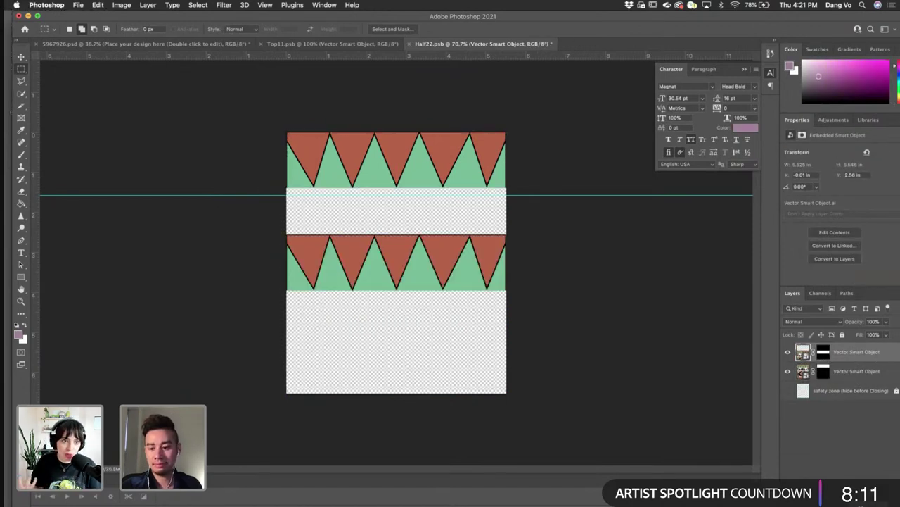
key("super+z")
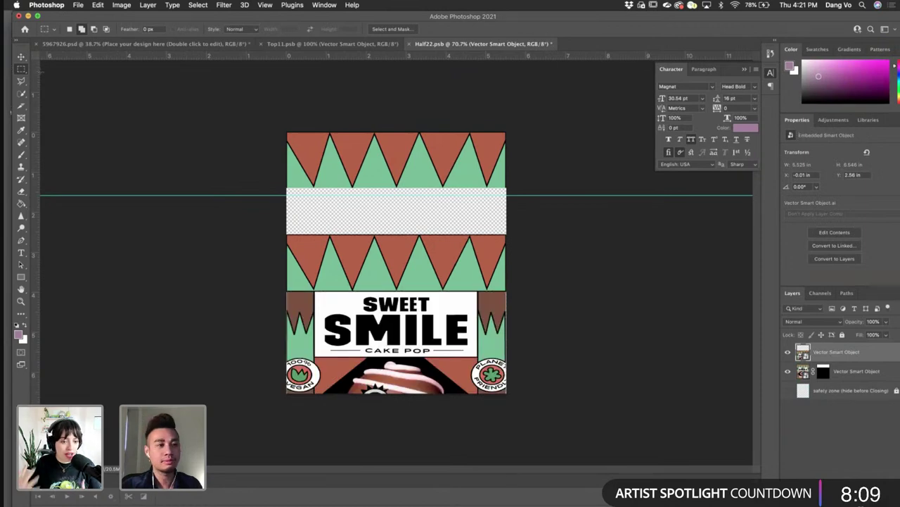
key("v")
left_click_drag(402, 328, 403, 227)
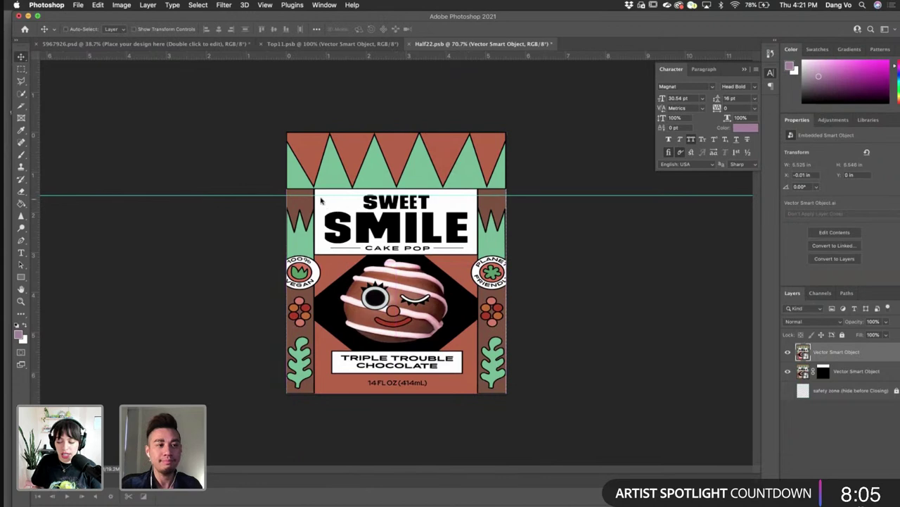
- Mask the label copy to the area below the zigzag band
key("m")
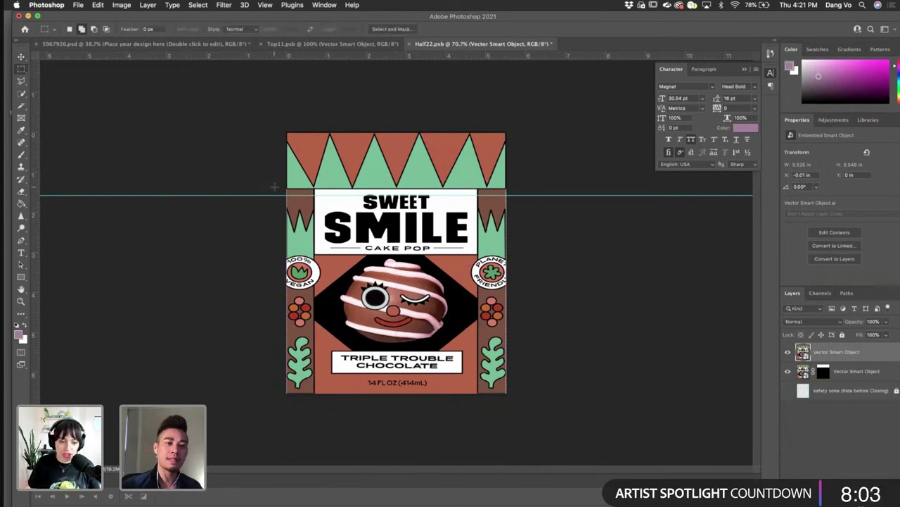
left_click_drag(274, 187, 622, 418)
left_click(829, 495)
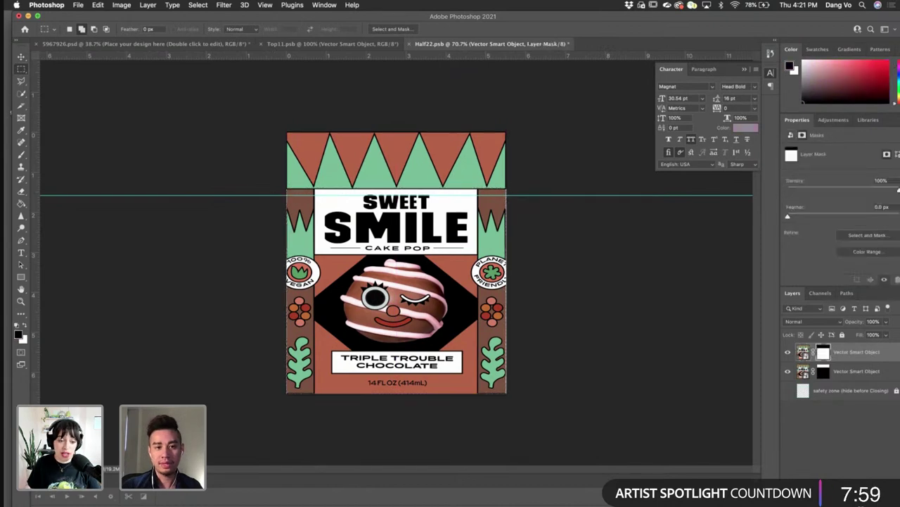
- Shrink the lower label part to about 96% height so its upper edge meets the guide
key("v")
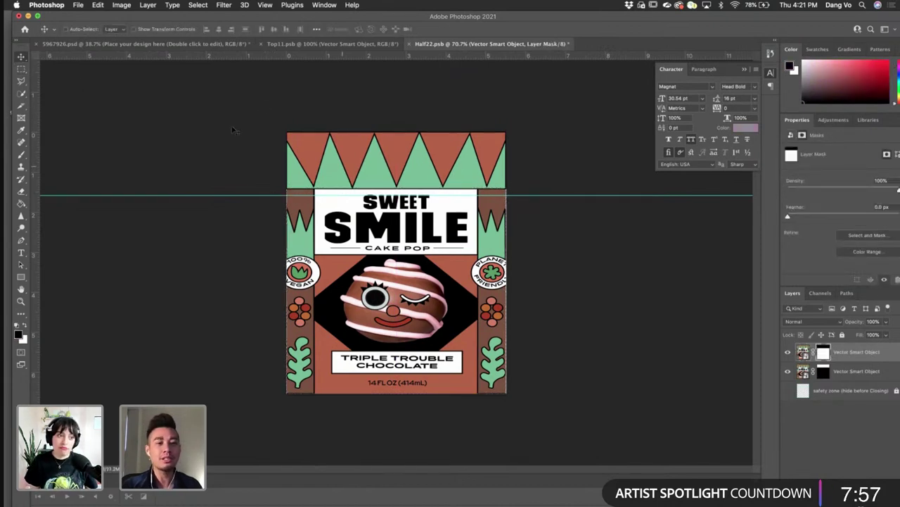
key("ctrl+t")
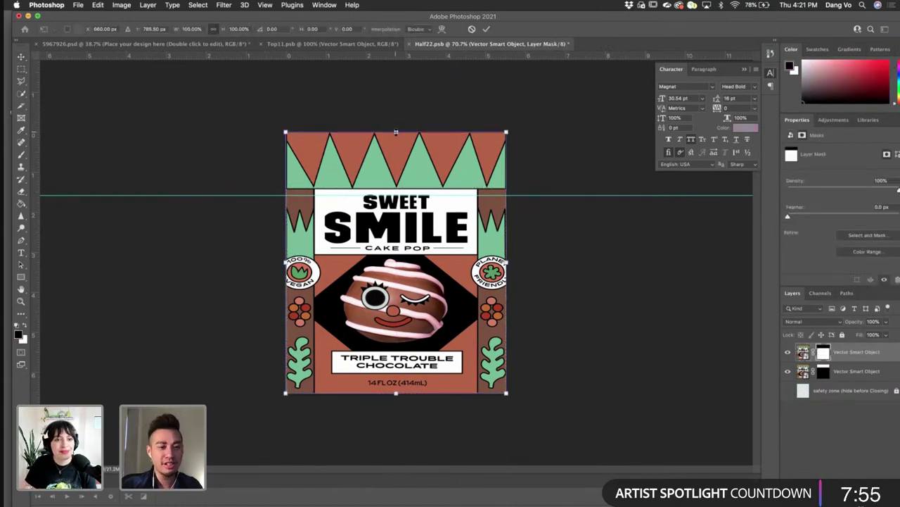
left_click_drag(396, 131, 396, 142)
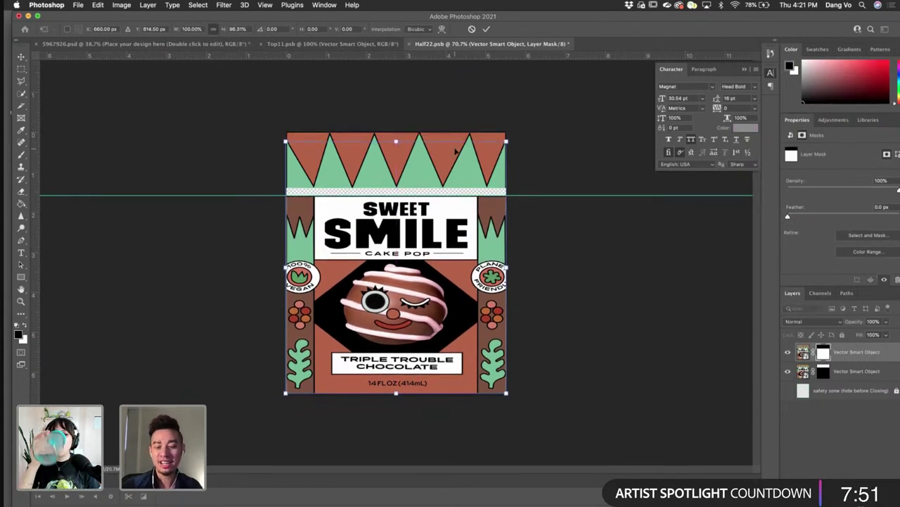
key("Return")
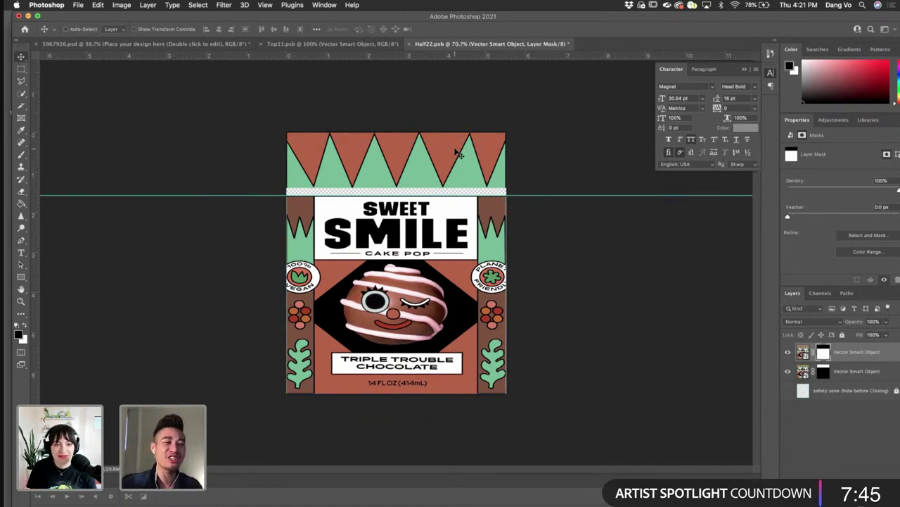
- Stretch the zigzag band layer downward to about 114% height to fill the gap above the guide
left_click(860, 371)
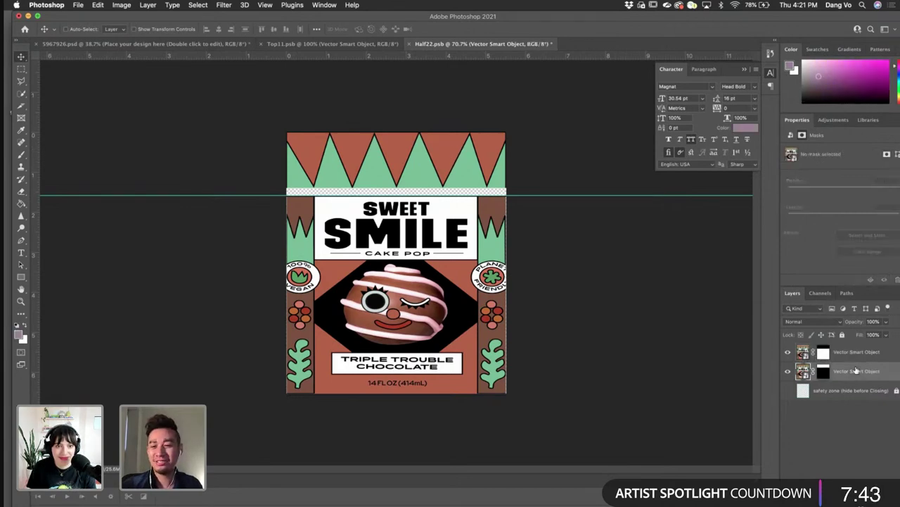
key("super+t")
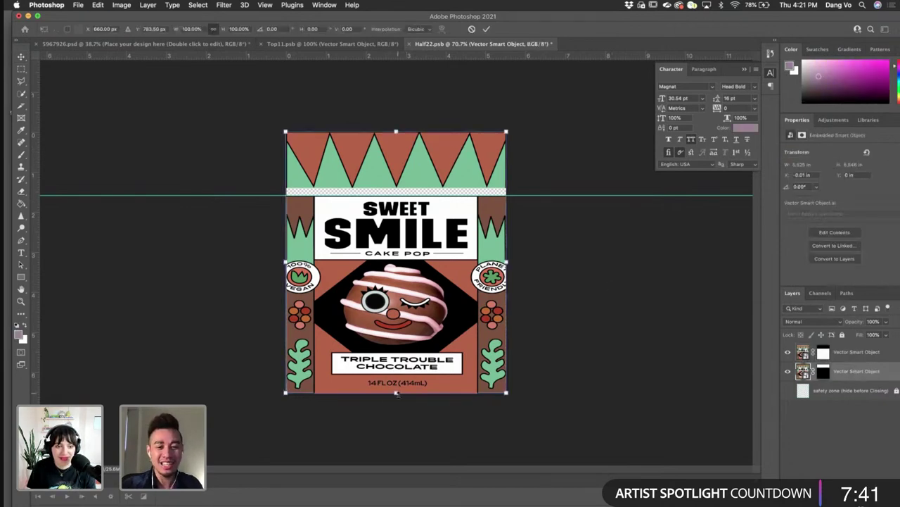
left_click_drag(396, 395, 396, 429)
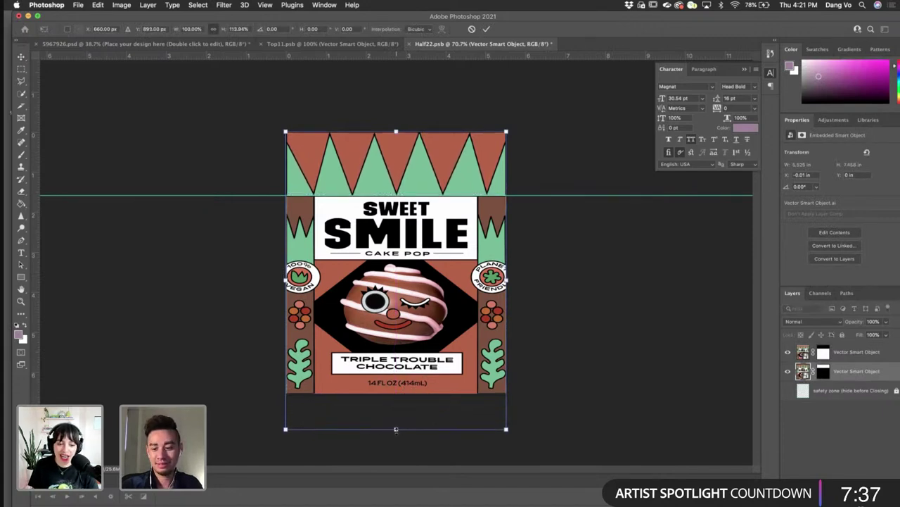
key("Return")
- Save Half22.psb, return to the 5967926.psd mockup, and close the Top11.psb and Half22.psb documents
key("super+s")
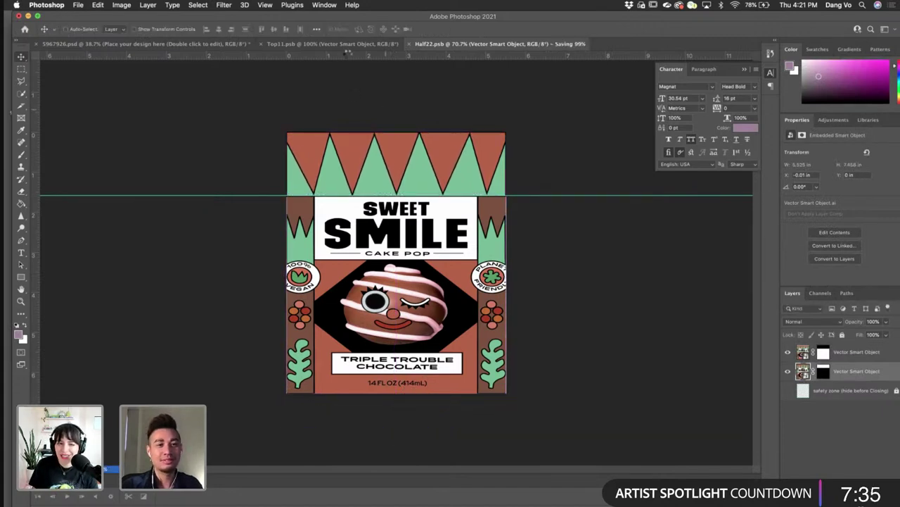
left_click(259, 45)
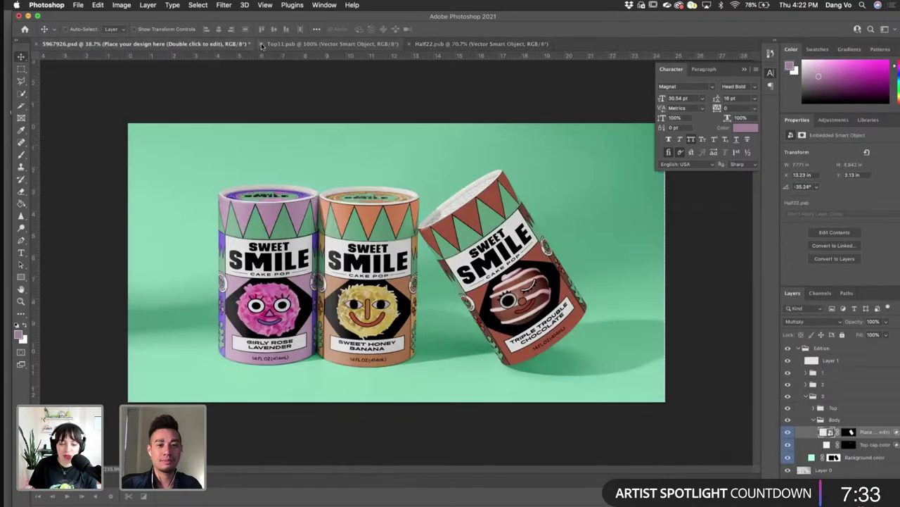
left_click(261, 44)
left_click(261, 44)
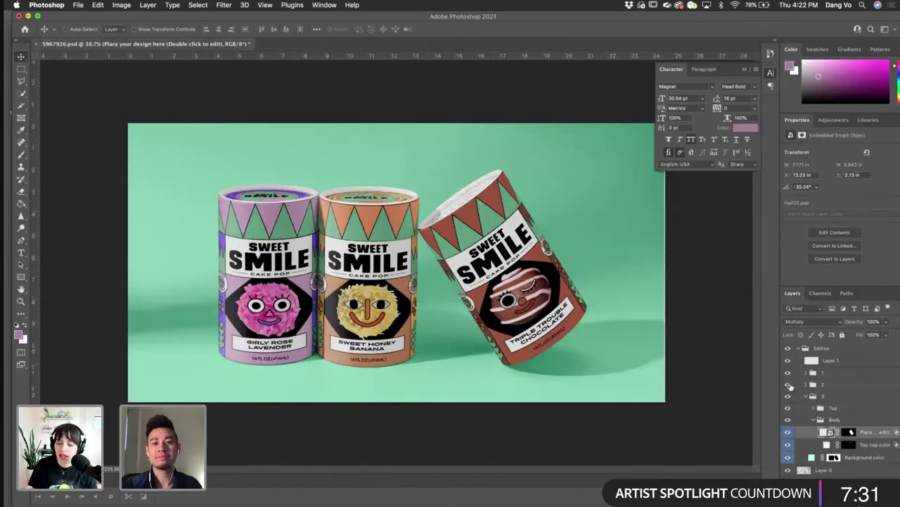
- Save the 5967926.psd mockup and close its window
key("ctrl+minus")
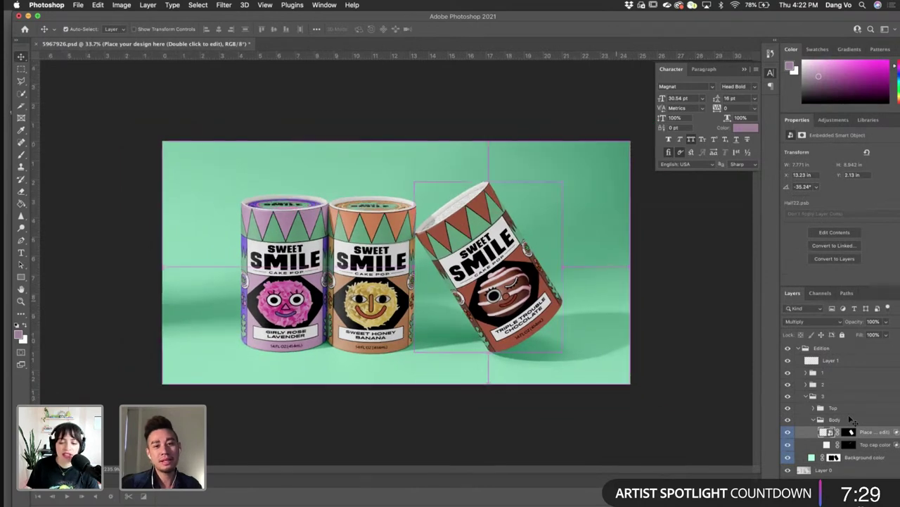
key("ctrl+s")
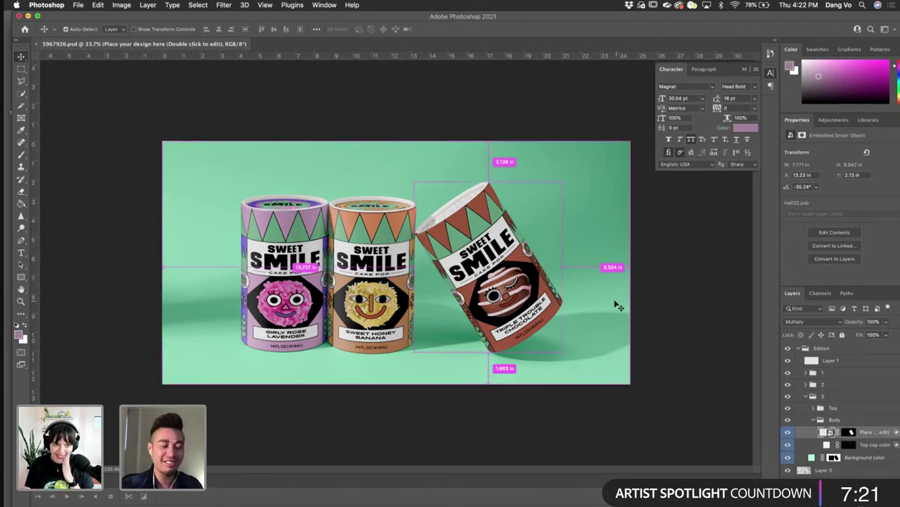
left_click(19, 16)
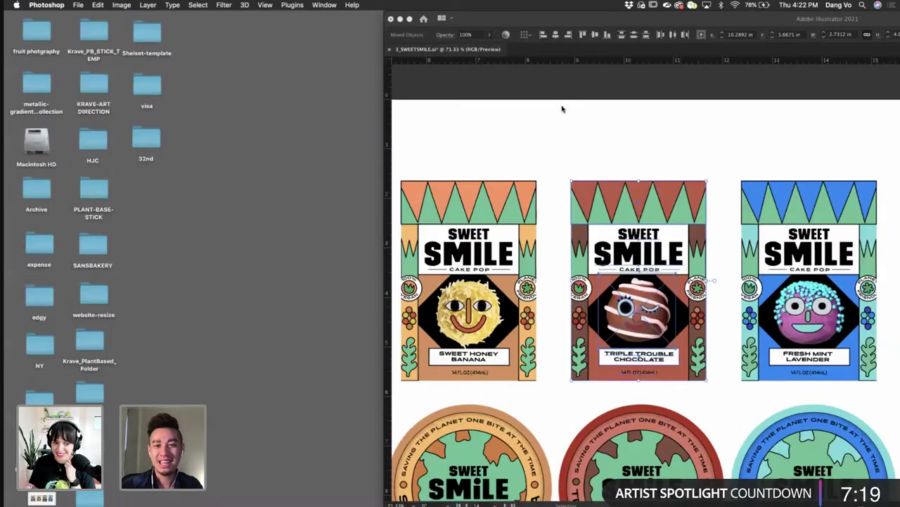
- Switch to Illustrator, update the modified links in 3_SWEETSMILE.ai, and move the document window to show the full artboards
left_click(570, 132)
left_click(550, 294)
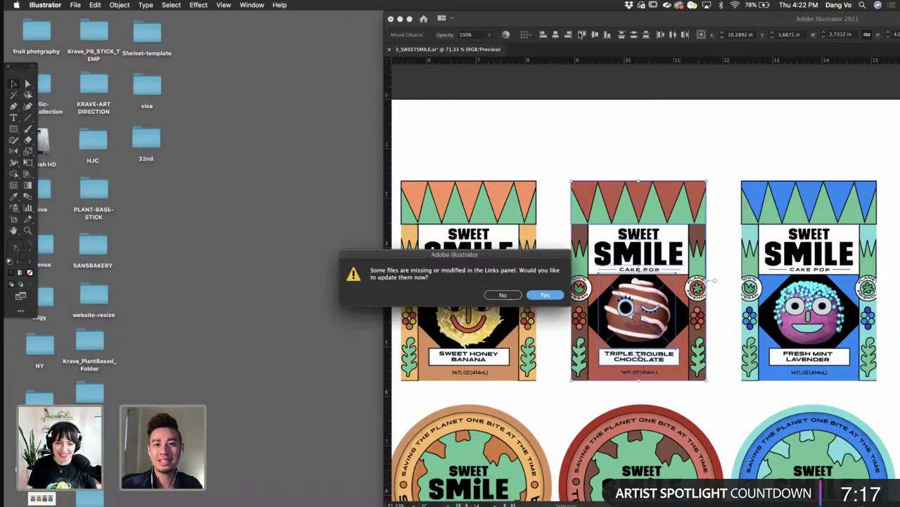
left_click_drag(598, 19, 303, 19)
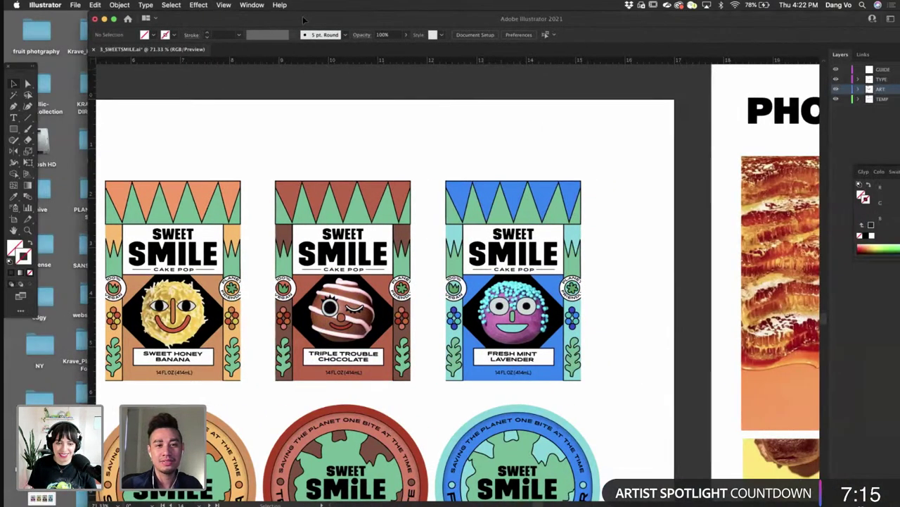
- Isolate the clip group of the three-can image on the first MOCK-UP artboard
scroll(430, 290, "down", 6)
scroll(414, 378, "up", 5)
scroll(414, 378, "left", 7)
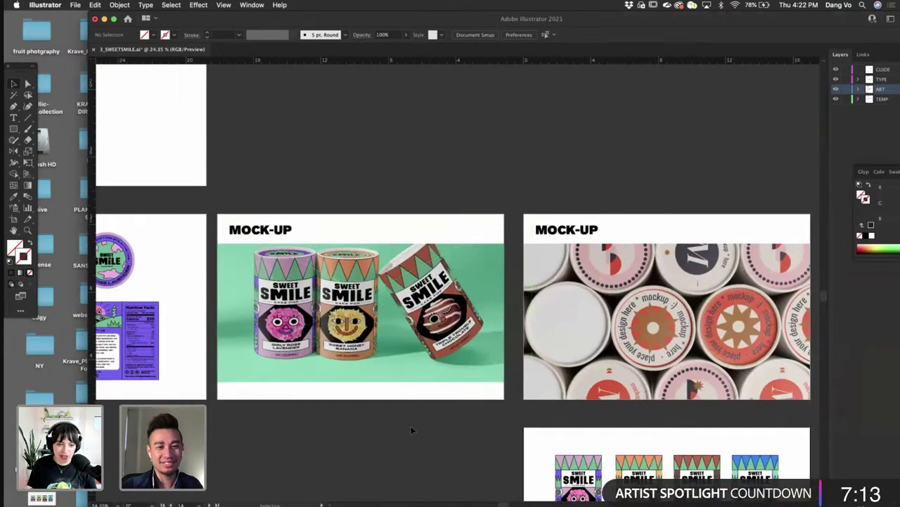
double_click(427, 360)
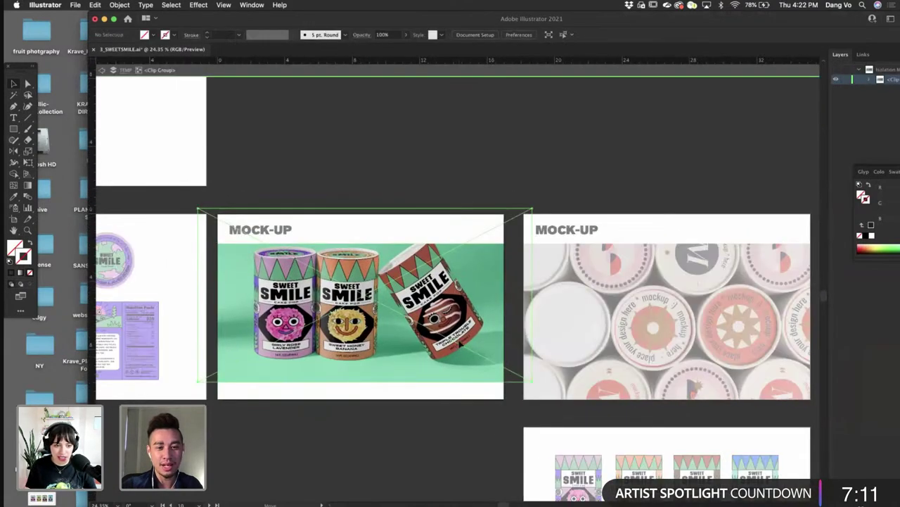
- Move the three-can image straight down to fill the MOCK-UP artboard to its lower edge, and exit isolation mode
left_click_drag(459, 341, 460, 359)
double_click(446, 433)
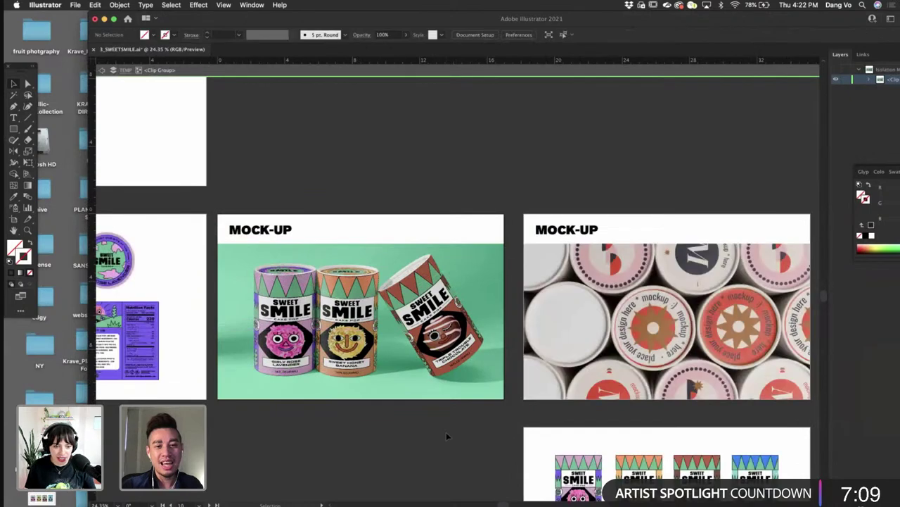
- Look over the second MOCK-UP, SOCIAL MEDIA POST, label line-up and PHOTOGRAPHY ART DIRECTION artboards
scroll(446, 432, "right", 5)
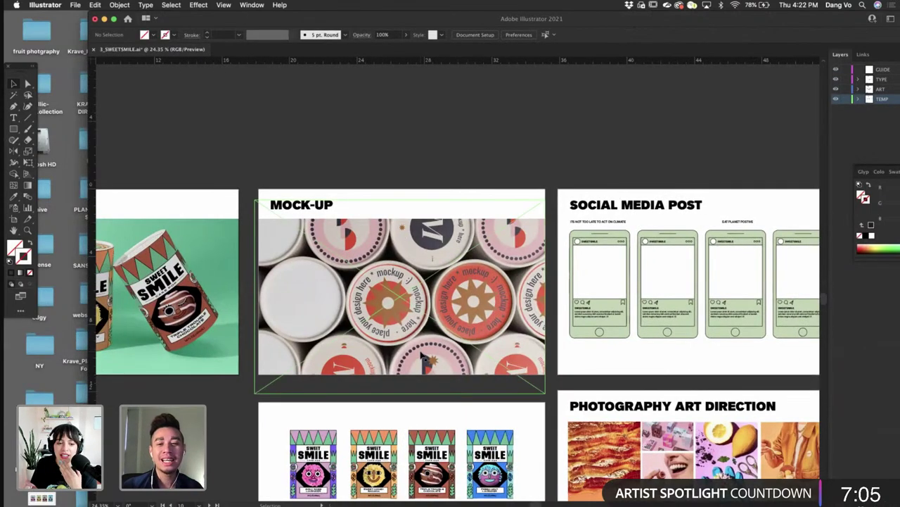
scroll(421, 353, "right", 5)
scroll(421, 353, "down", 3)
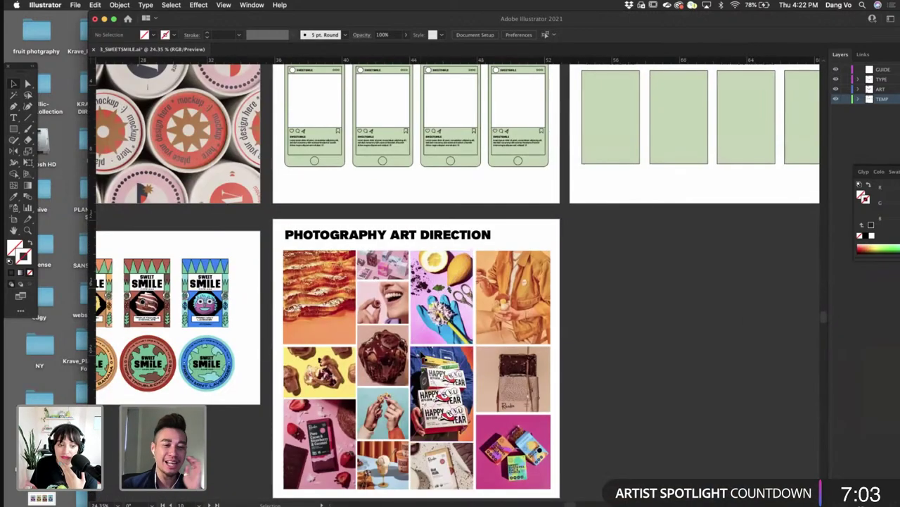
scroll(455, 276, "down", 3)
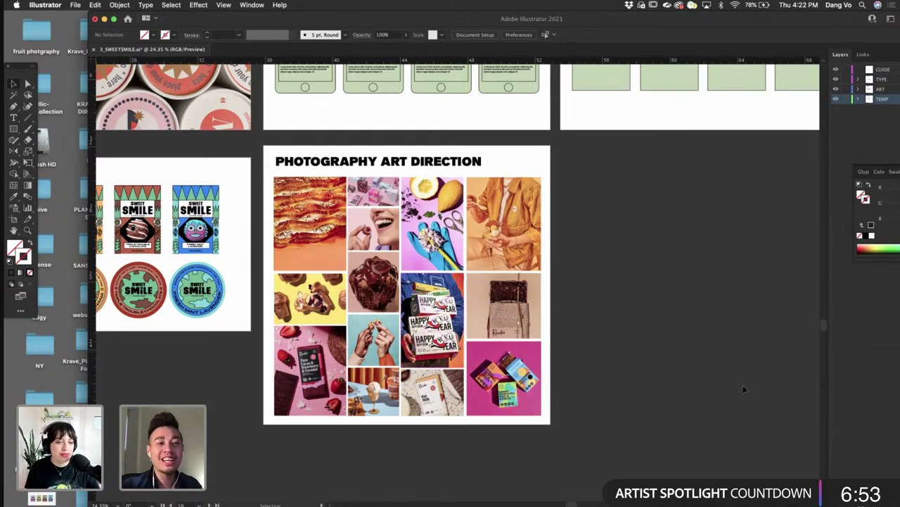
scroll(743, 386, "up", 3)
scroll(744, 387, "left", 3)
scroll(743, 388, "up", 1)
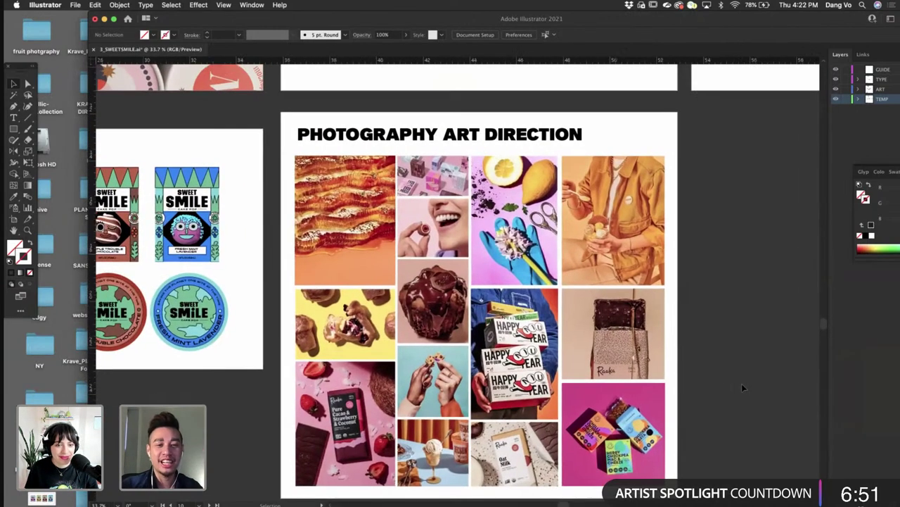
scroll(742, 383, "left", 5)
scroll(742, 384, "down", 1)
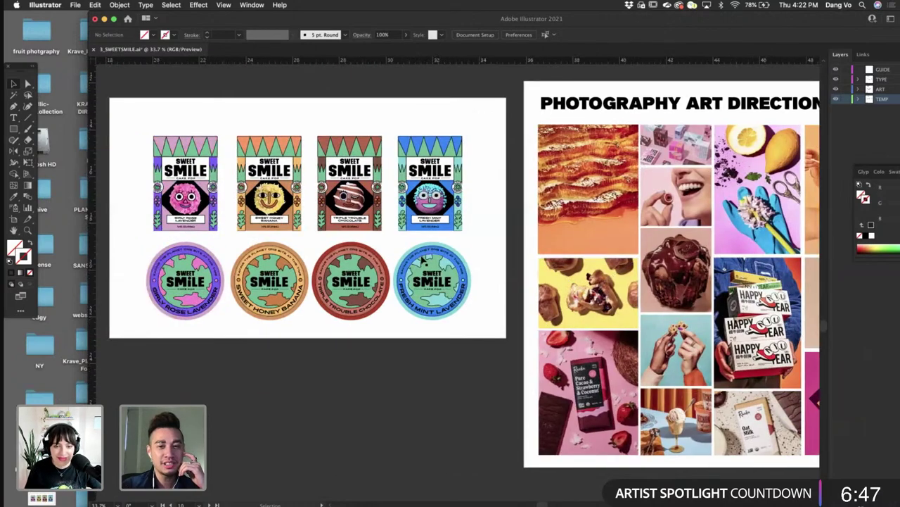
scroll(379, 329, "right", 8)
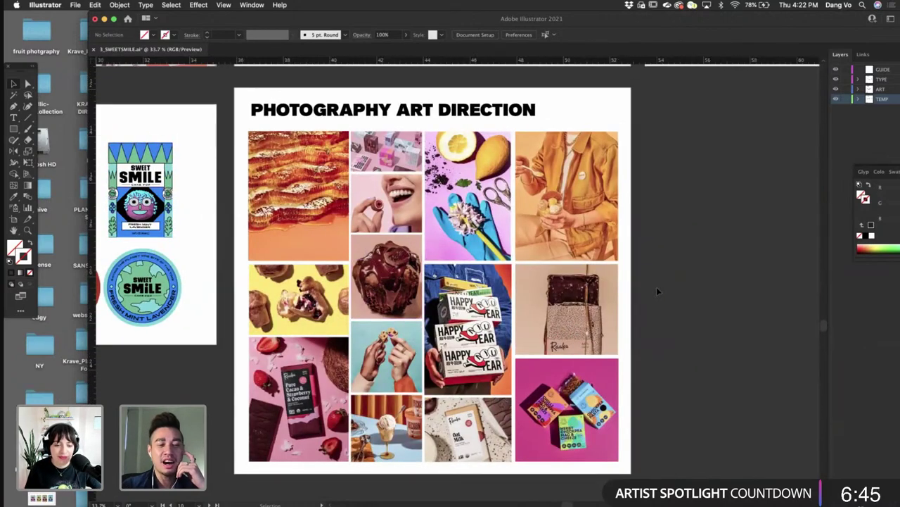
scroll(657, 287, "left", 2)
scroll(656, 287, "down", 1)
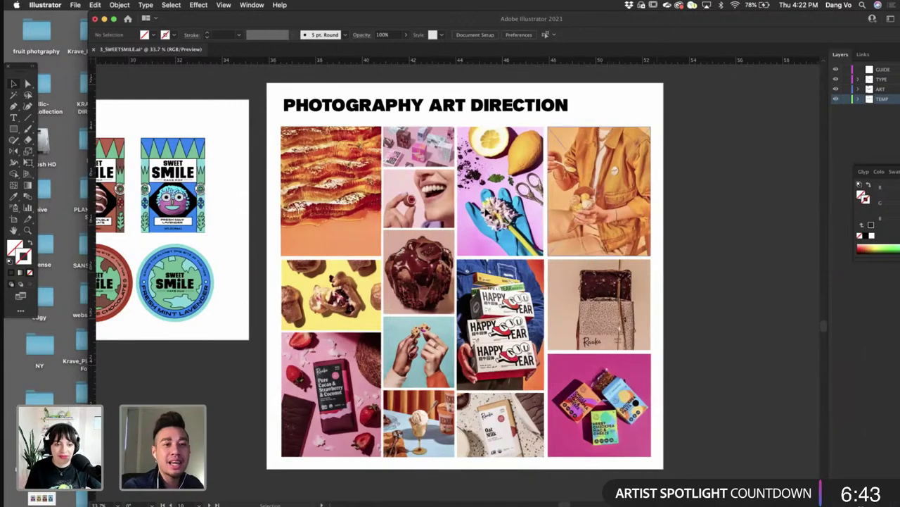
- Examine the upper reference photos on the PHOTOGRAPHY ART DIRECTION artboard close up, from the honeycomb to the chocolate muffin
scroll(329, 190, "up", 6)
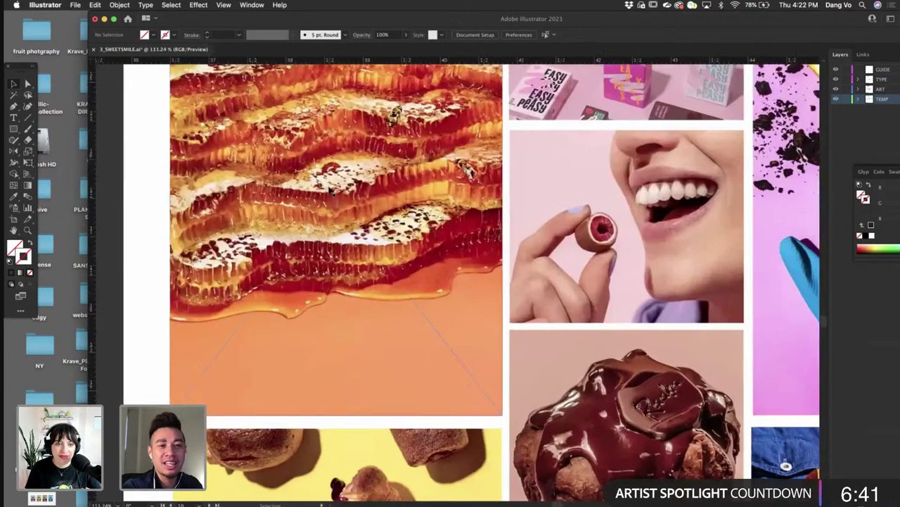
scroll(204, 223, "up", 2)
scroll(204, 223, "left", 1)
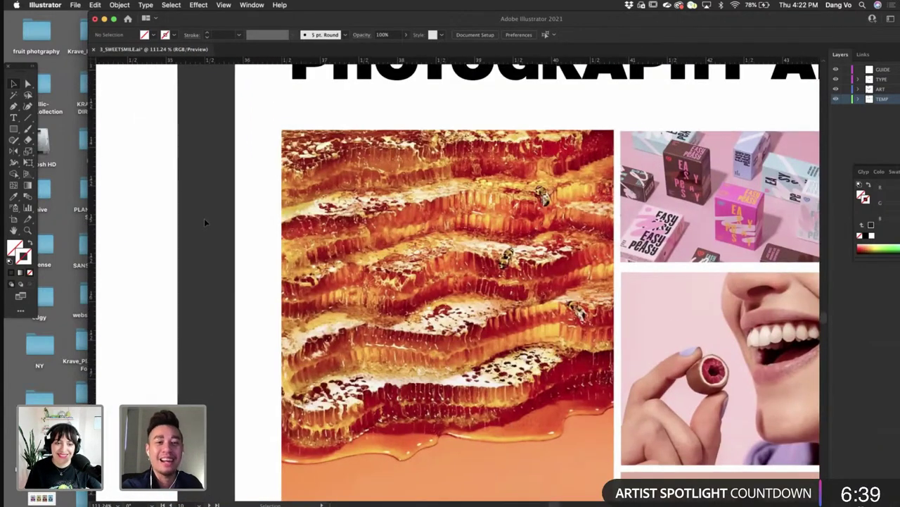
scroll(204, 223, "down", 1)
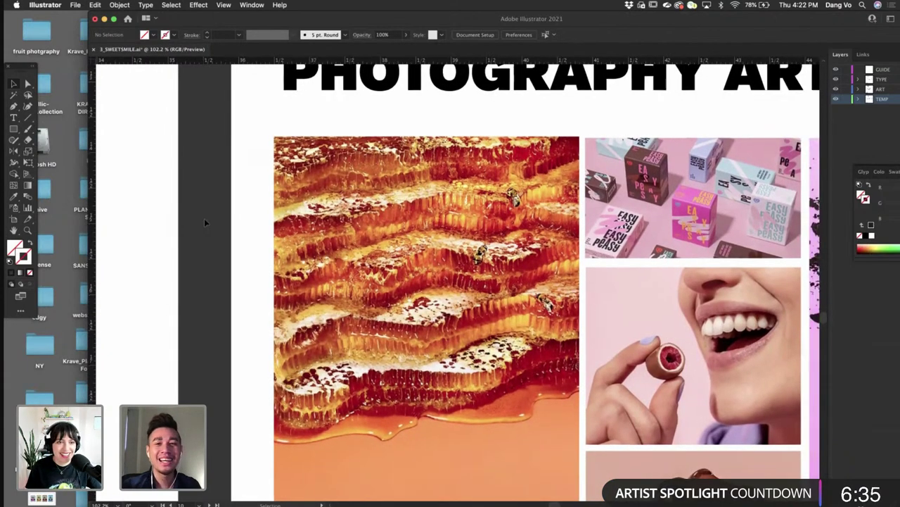
scroll(204, 218, "right", 5)
scroll(204, 218, "up", 1)
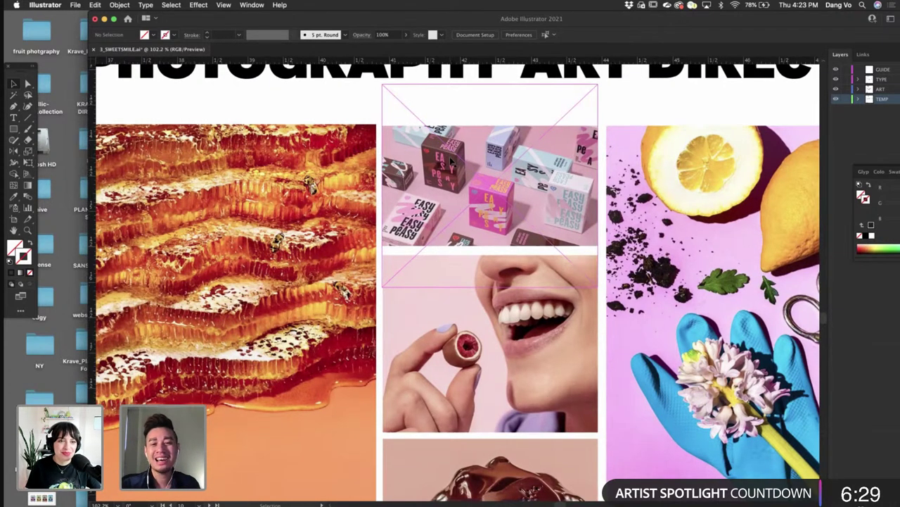
scroll(437, 211, "down", 3)
scroll(436, 211, "right", 2)
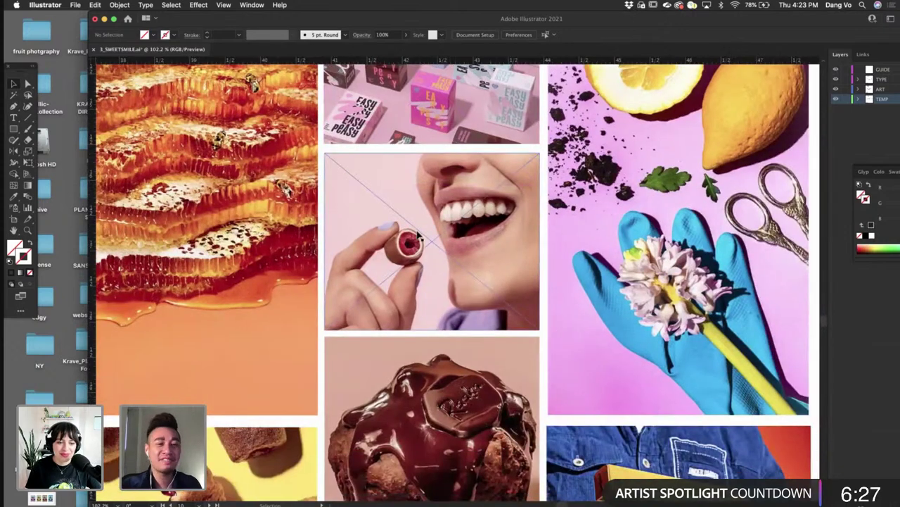
scroll(420, 237, "down", 2)
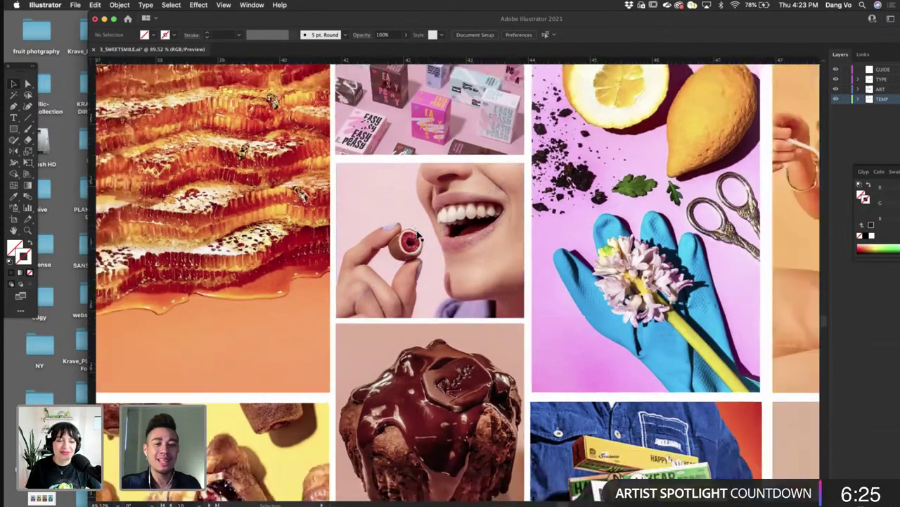
scroll(575, 287, "down", 3)
scroll(574, 287, "up", 3)
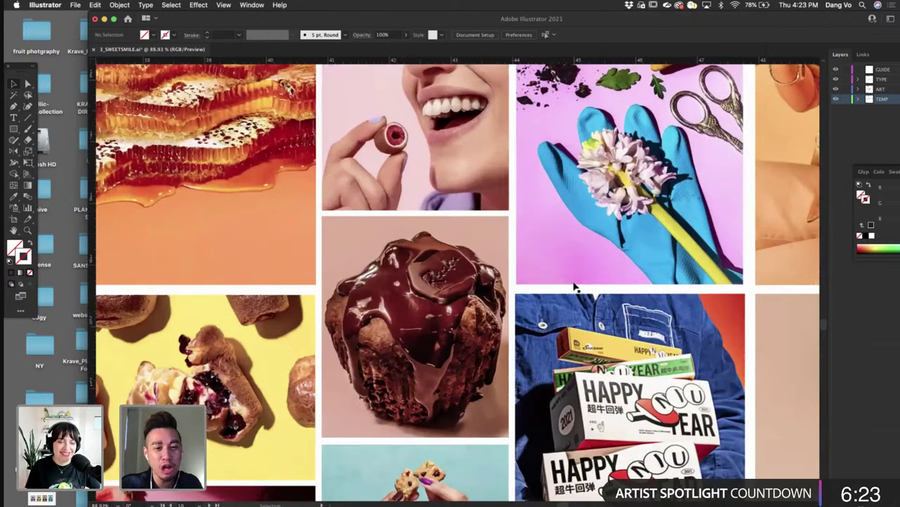
scroll(574, 286, "down", 3)
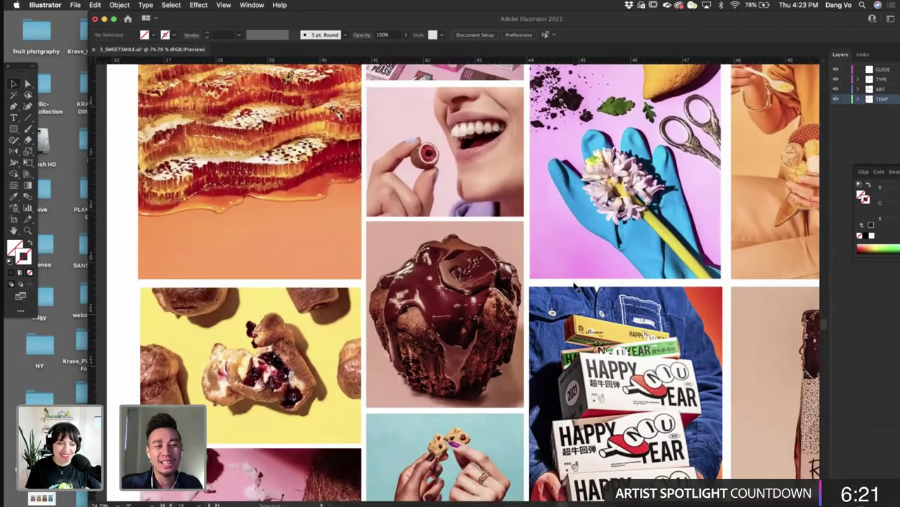
scroll(574, 286, "down", 1)
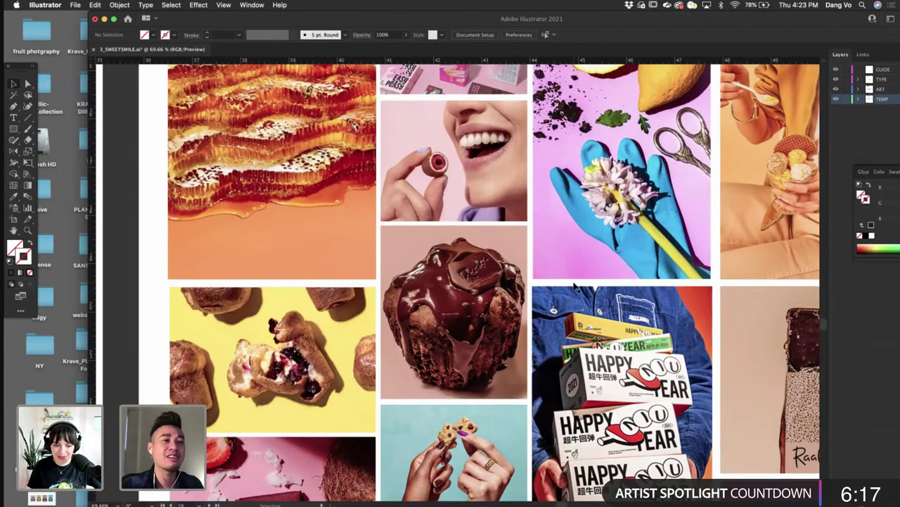
- Examine the lower product photos and the overall composition of the PHOTOGRAPHY ART DIRECTION mood board
scroll(575, 286, "down", 2)
scroll(575, 285, "down", 3)
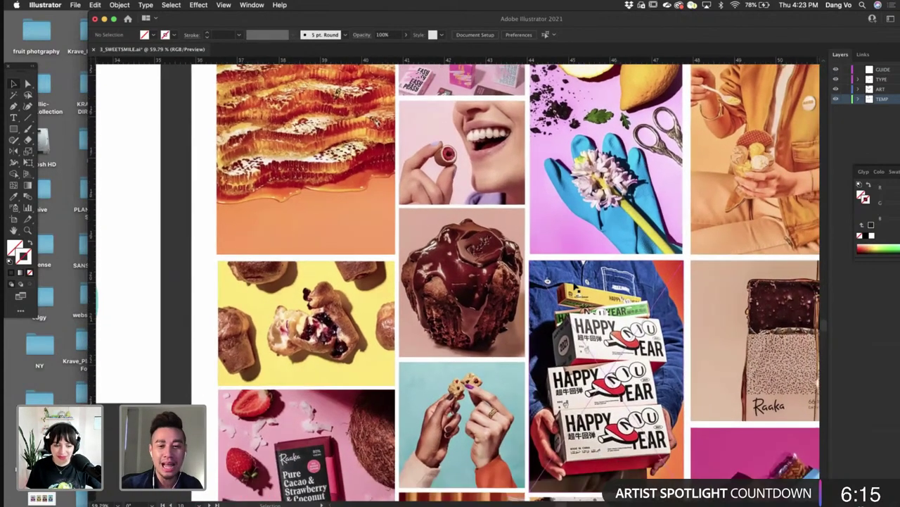
scroll(575, 286, "down", 5)
scroll(575, 285, "right", 3)
scroll(574, 286, "up", 6)
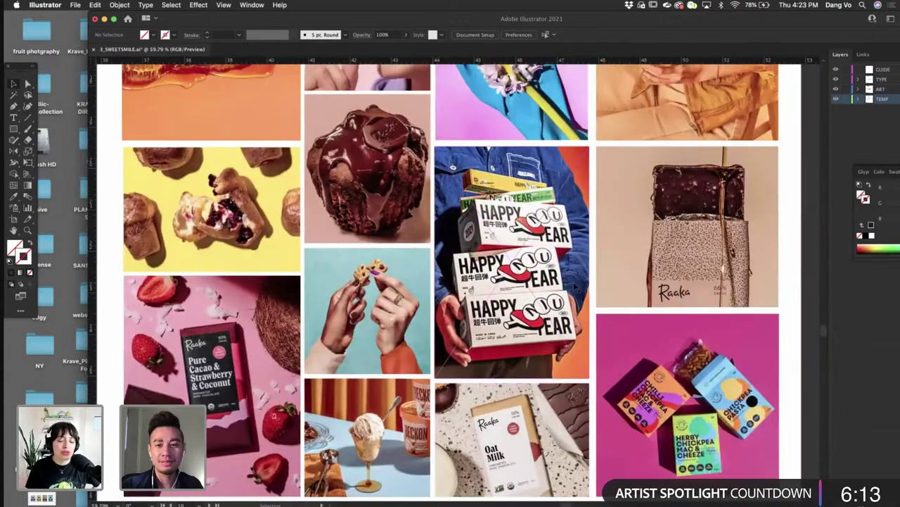
scroll(575, 286, "right", 2)
scroll(575, 285, "up", 4)
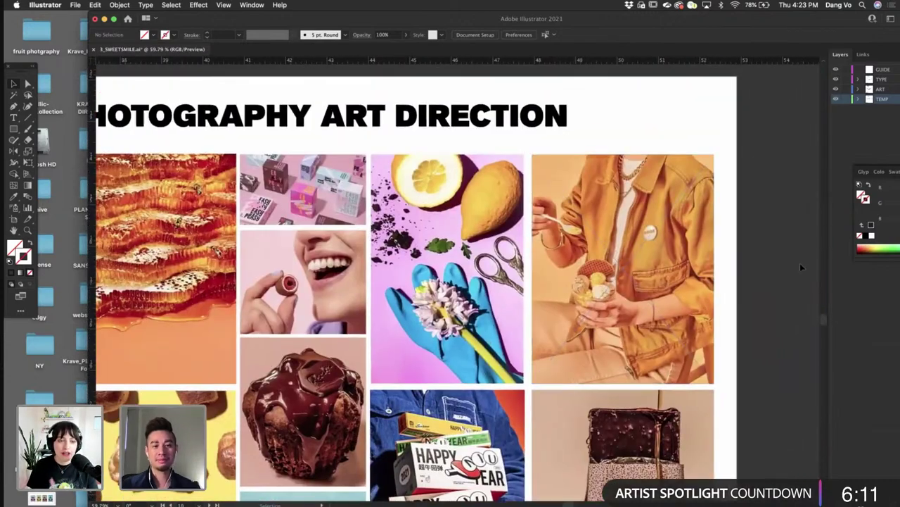
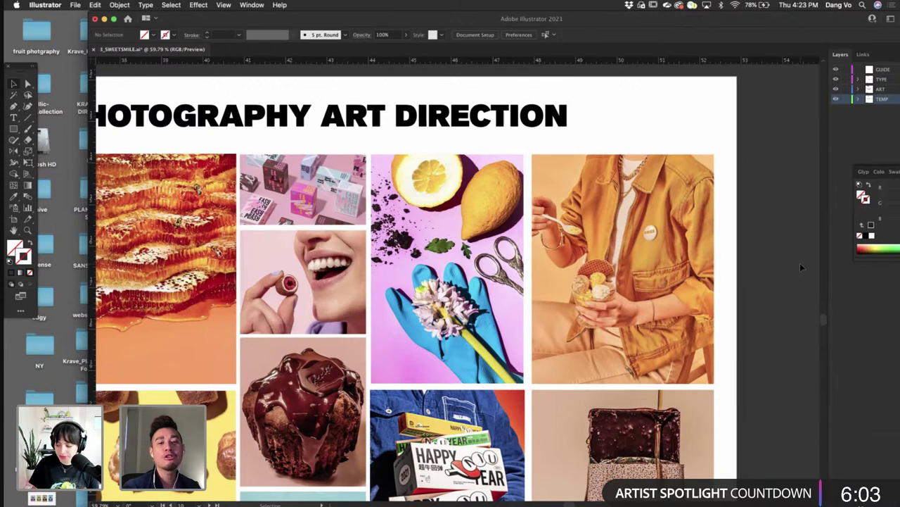
scroll(800, 263, "down", 3)
scroll(800, 263, "left", 3)
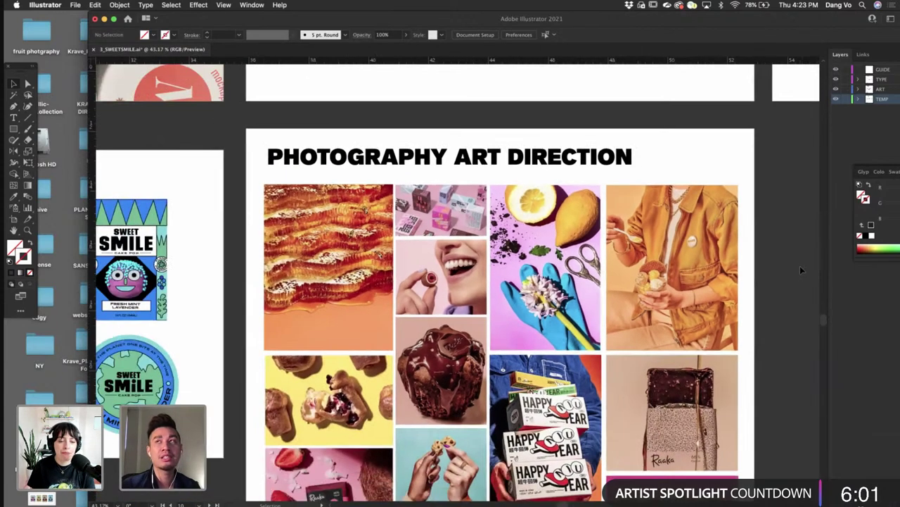
scroll(800, 265, "down", 4)
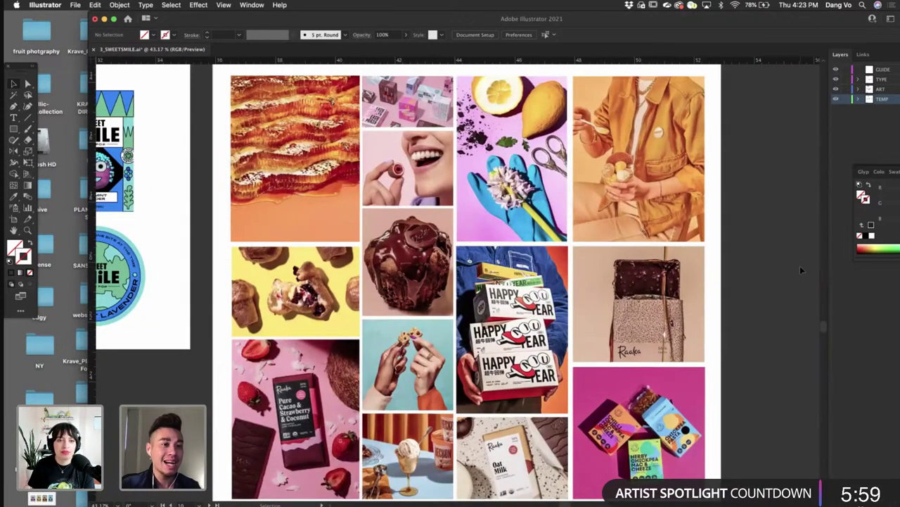
scroll(800, 265, "up", 1)
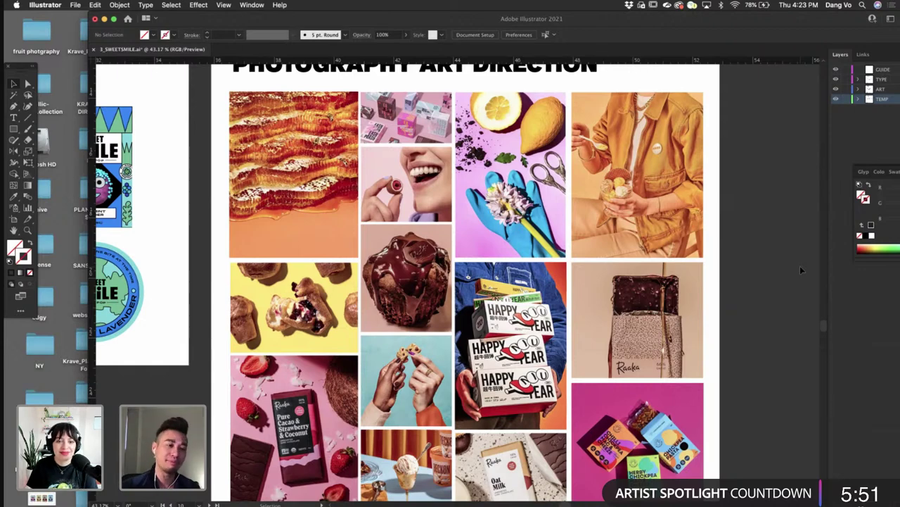
scroll(800, 265, "up", 5)
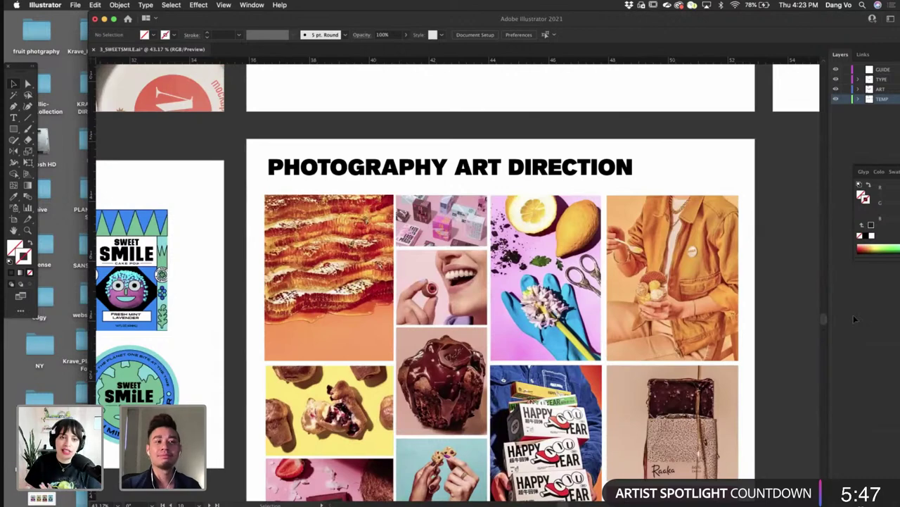
scroll(790, 335, "down", 3)
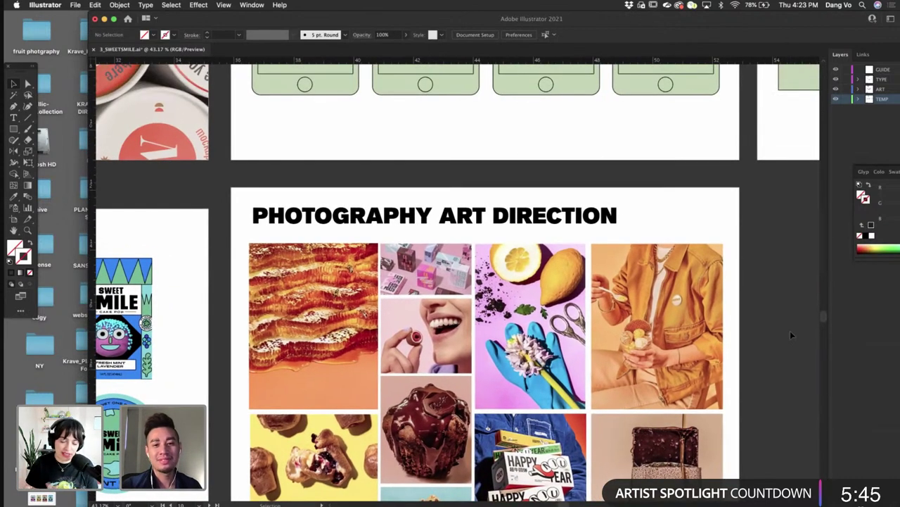
- Select the blank image placeholder in the second phone on the SOCIAL MEDIA POST artboard
scroll(790, 335, "up", 5)
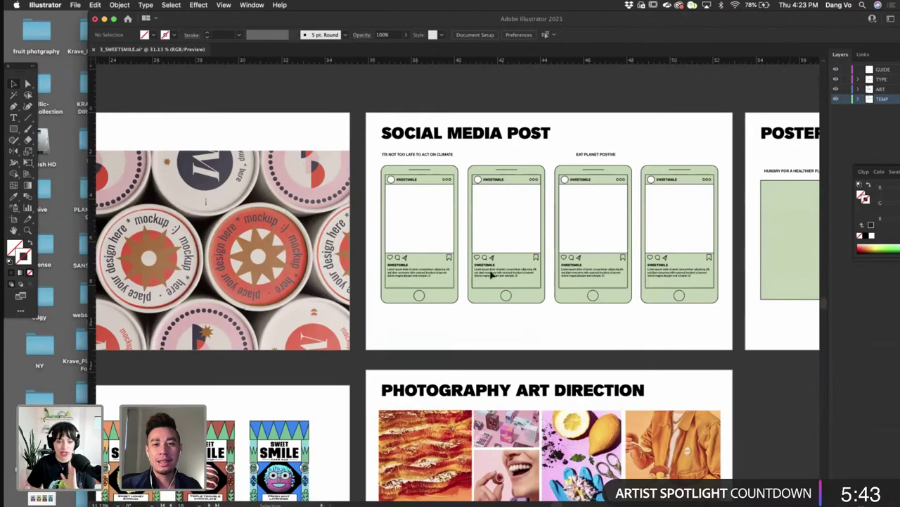
scroll(429, 238, "down", 2)
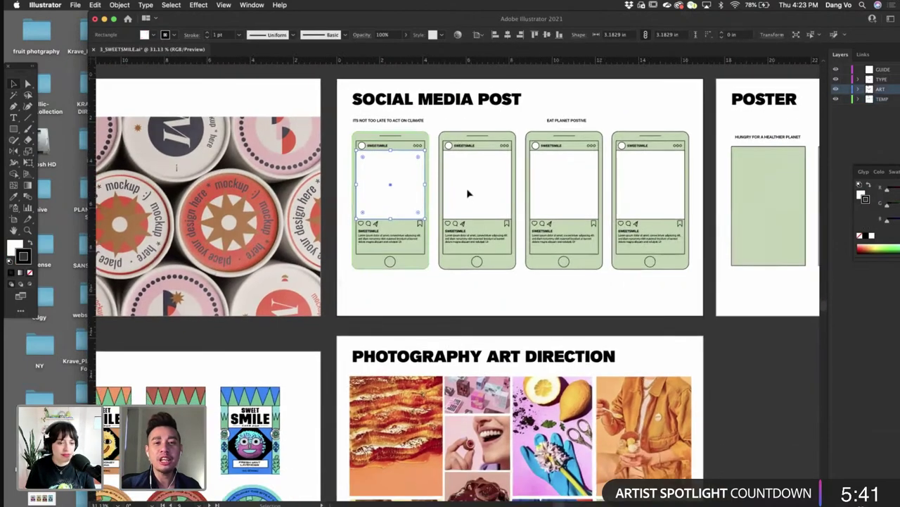
left_click(469, 191)
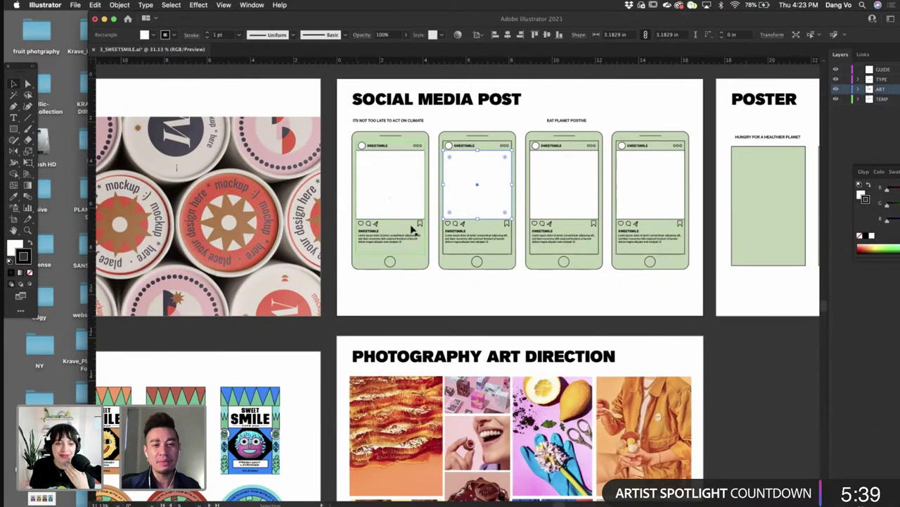
scroll(412, 227, "up", 2)
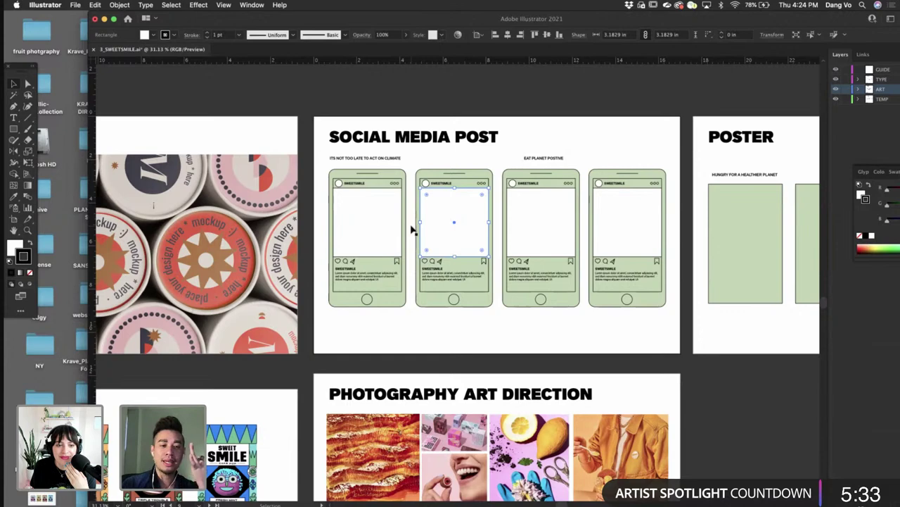
- Compare the phone templates on the SOCIAL MEDIA POST artboard with the packaging designs and the photography references
scroll(412, 230, "down", 5)
scroll(412, 229, "left", 3)
scroll(384, 358, "up", 3)
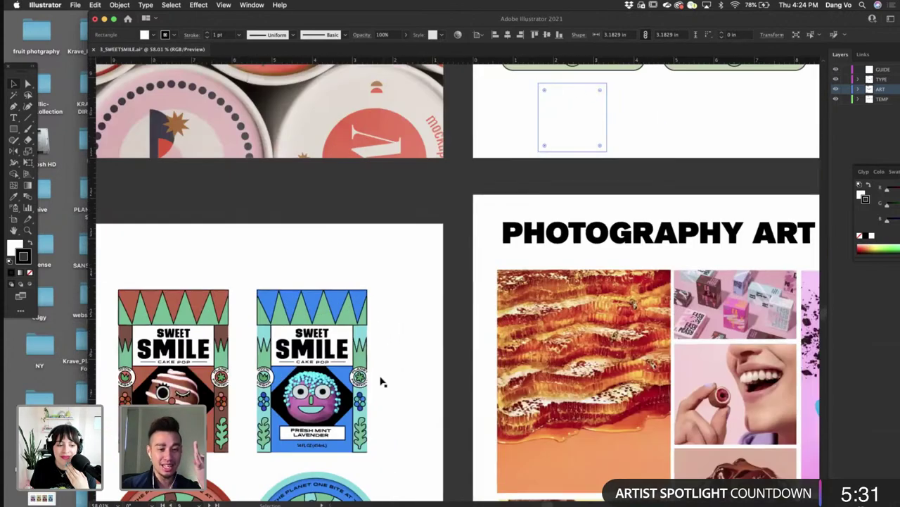
scroll(368, 372, "down", 2)
scroll(368, 372, "right", 5)
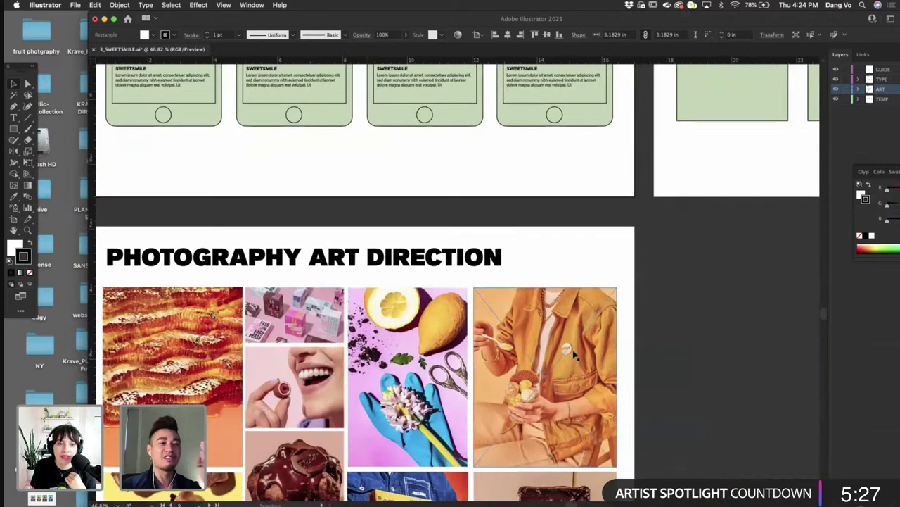
scroll(573, 355, "up", 5)
scroll(574, 355, "left", 1)
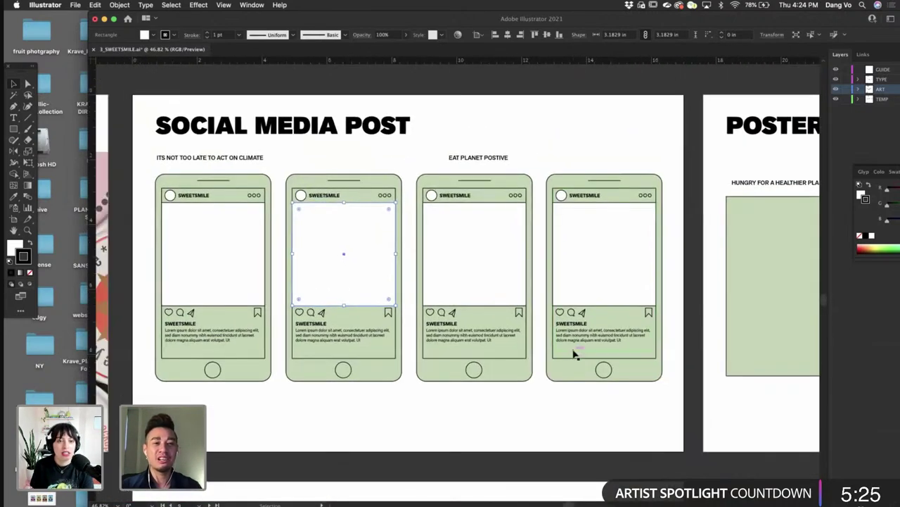
scroll(574, 350, "down", 6)
scroll(573, 351, "left", 2)
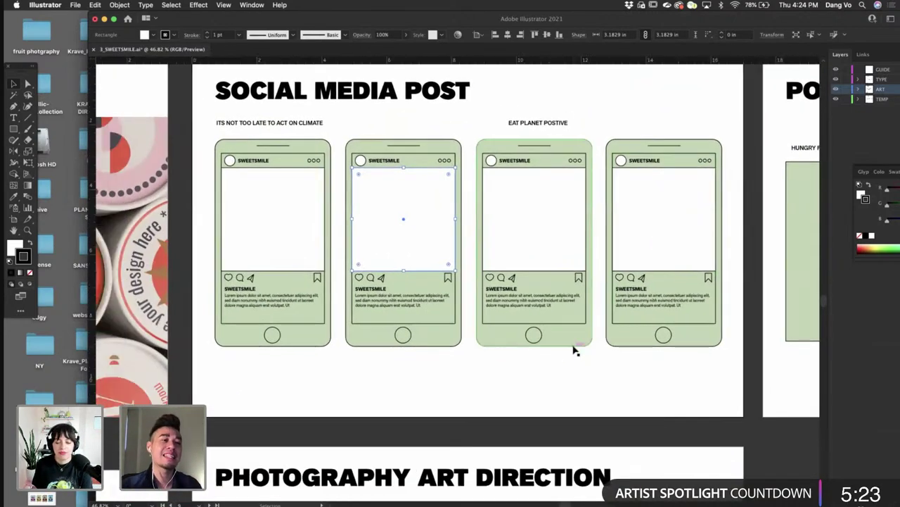
scroll(576, 350, "down", 4)
scroll(575, 351, "right", 3)
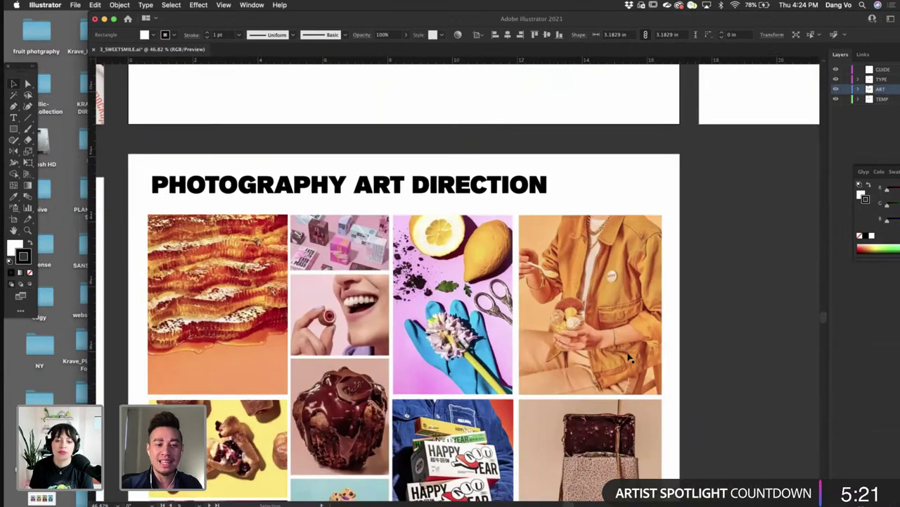
- Copy the orange-jacket ice cream photo from the PHOTOGRAPHY ART DIRECTION artboard and place it over the second phone on SOCIAL MEDIA POST
left_click(576, 350)
scroll(576, 351, "up", 4)
scroll(576, 350, "right", 2)
scroll(629, 356, "up", 5)
scroll(629, 356, "left", 3)
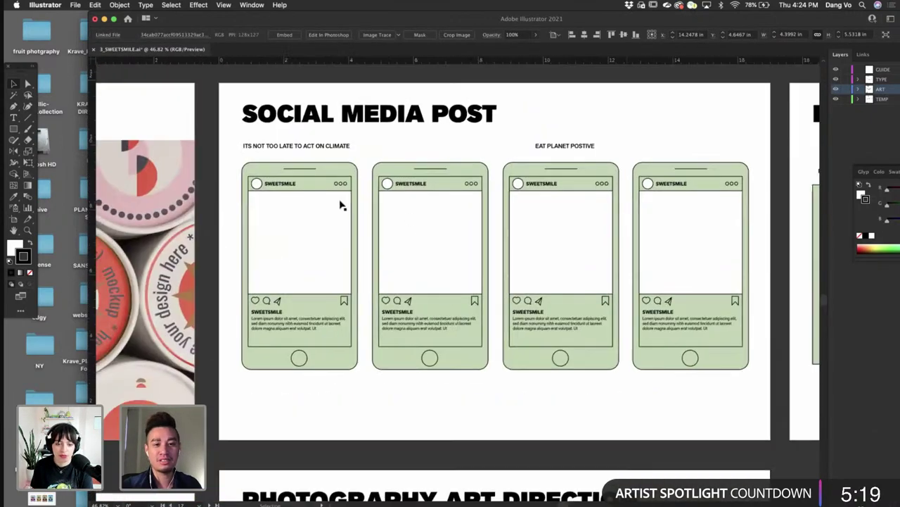
key("ctrl+v")
left_click_drag(440, 261, 442, 218)
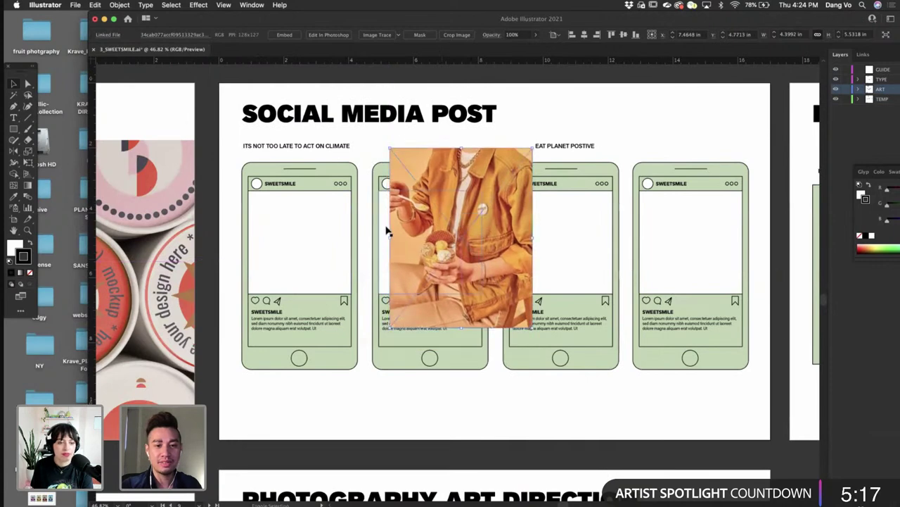
- Group the ice cream photo with the second phone's image placeholder, stack the placeholder above it, and clip the photo to that square
left_click(385, 229, "shift")
key("super+g")
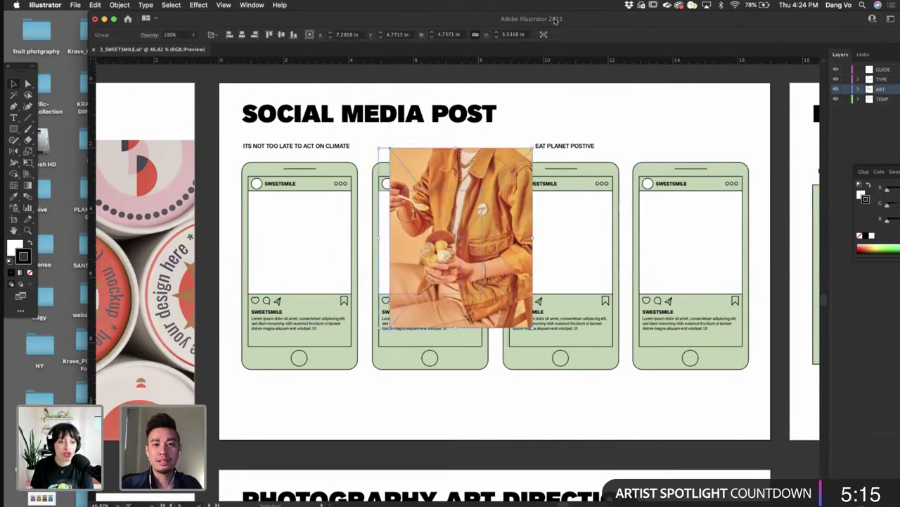
left_click_drag(590, 16, 519, 9)
left_click(783, 89)
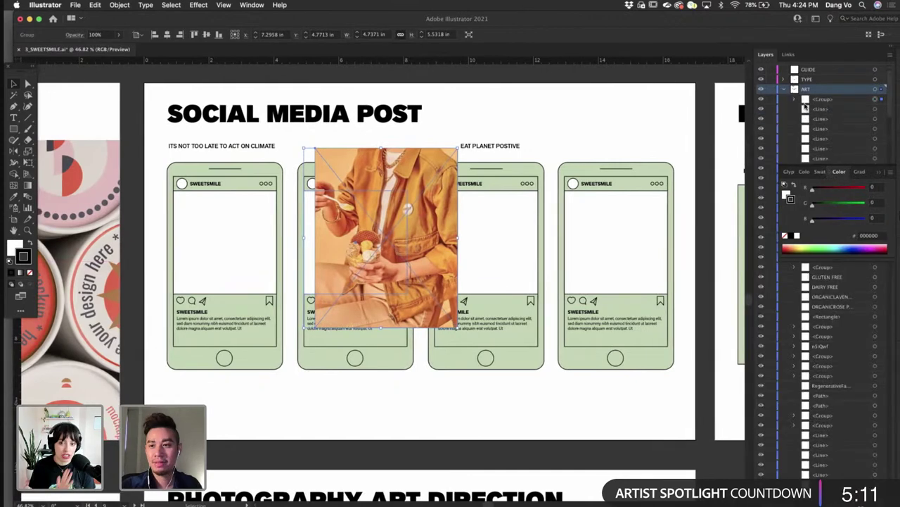
left_click(795, 99)
left_click_drag(821, 118, 835, 105)
key("super+7")
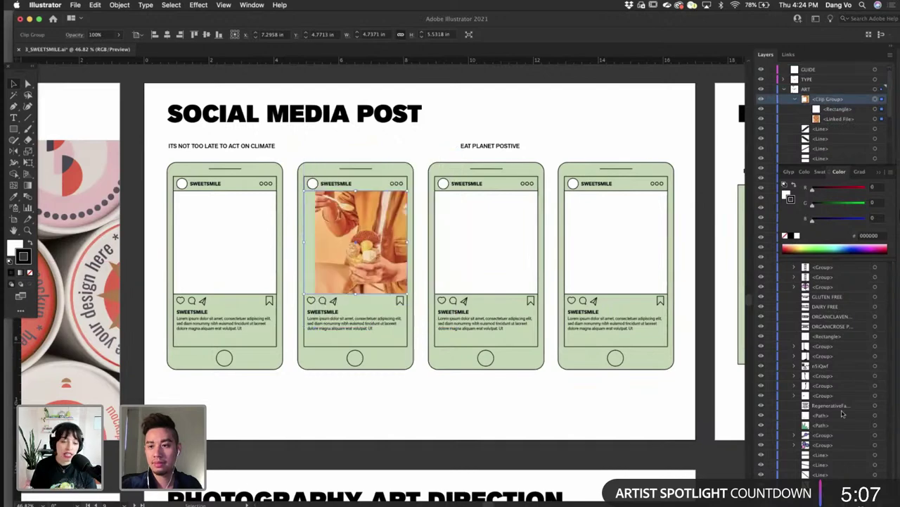
- Reposition the linked photo inside its clipping mask so it fills the second phone's square image area
left_click(875, 118)
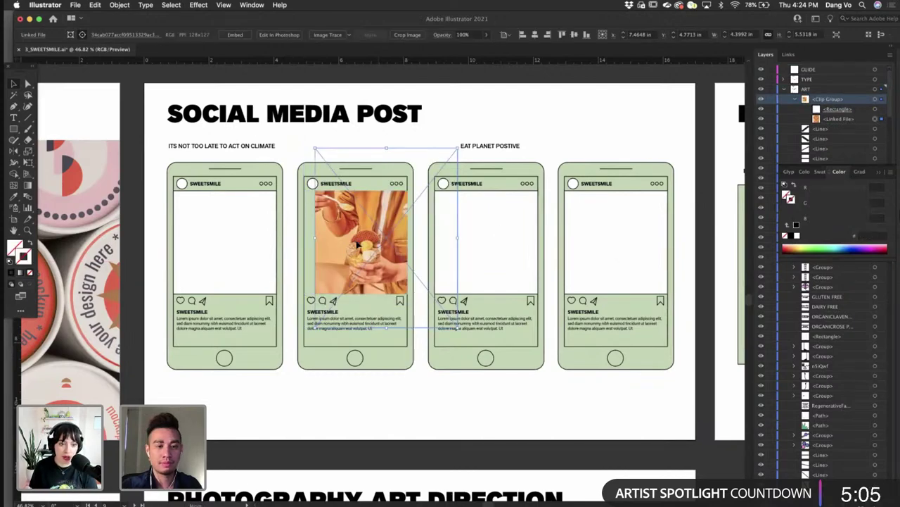
left_click_drag(378, 240, 360, 252)
scroll(360, 250, "up", 2)
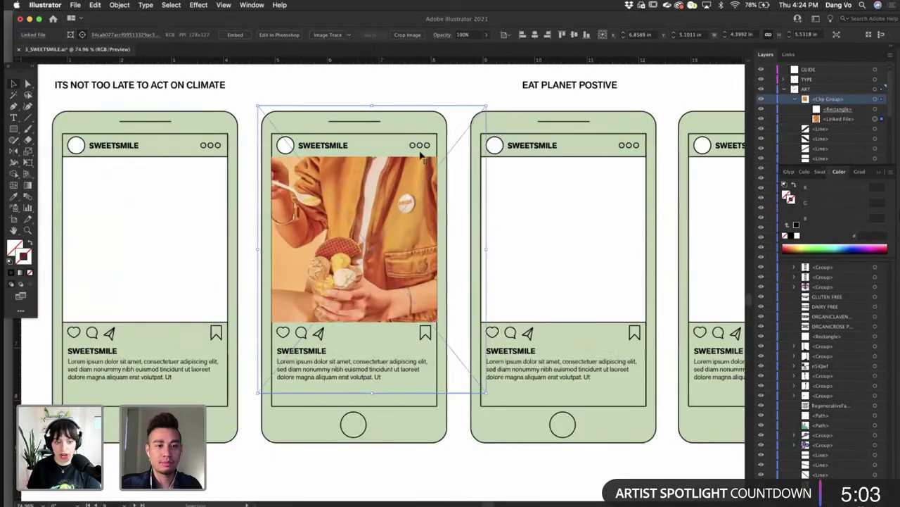
- Give the clipping rectangle around the second phone's photo a 1 pt stroke
left_click(875, 109)
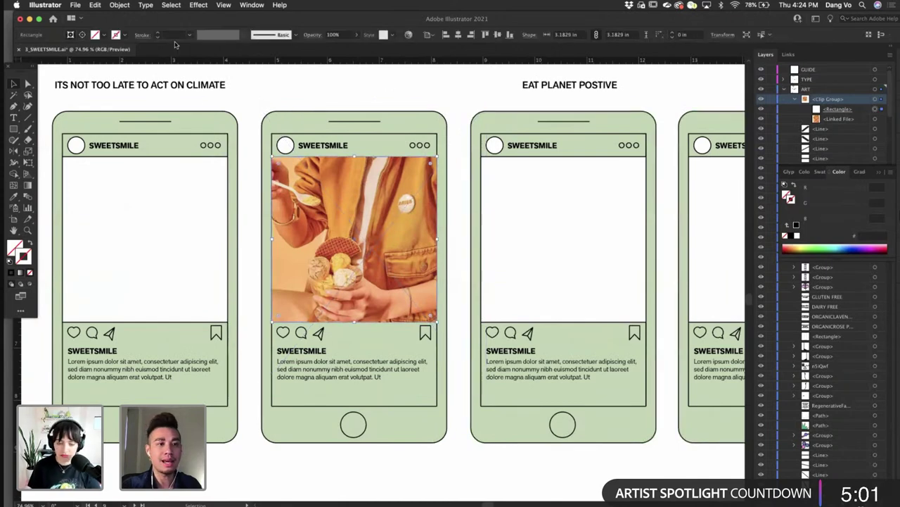
left_click(171, 35)
type("1")
key("Return")
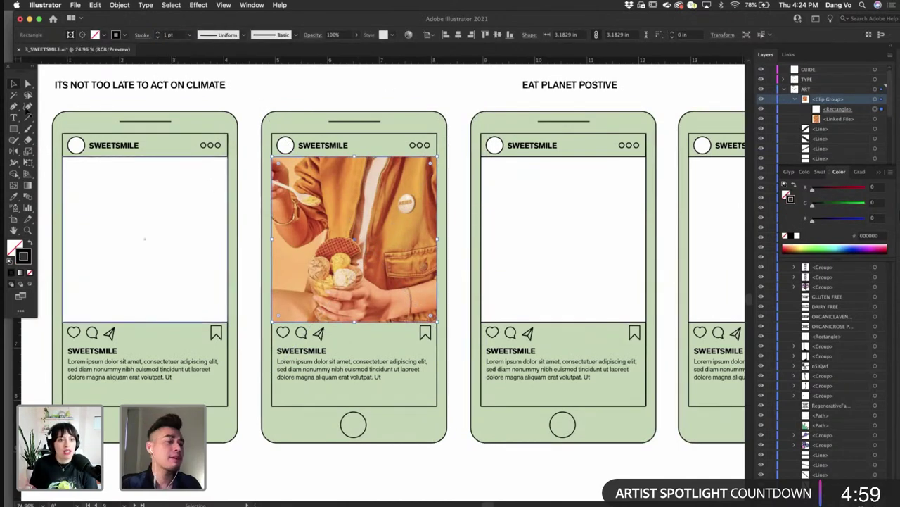
scroll(300, 348, "down", 3)
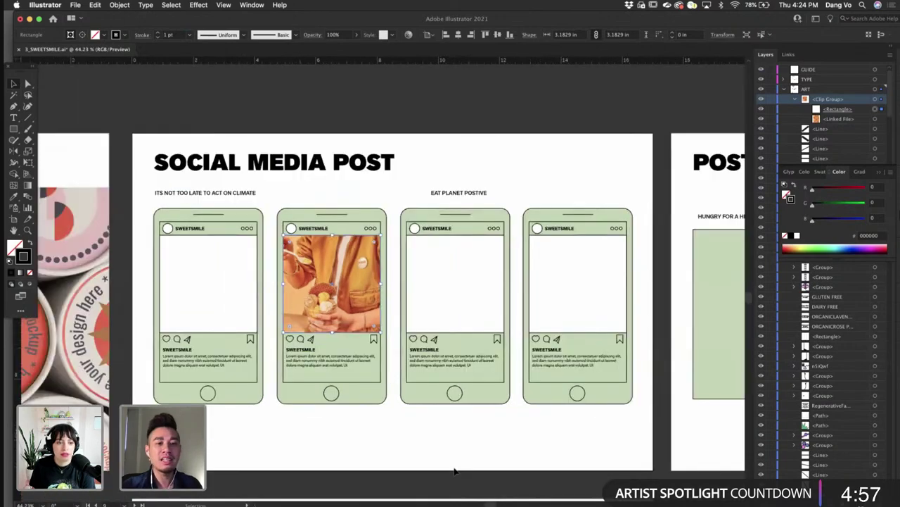
left_click(454, 470)
- Nudge the ice cream photo slightly upward inside the second phone's clipping mask
scroll(453, 470, "left", 2)
scroll(454, 470, "down", 1)
scroll(390, 239, "up", 3)
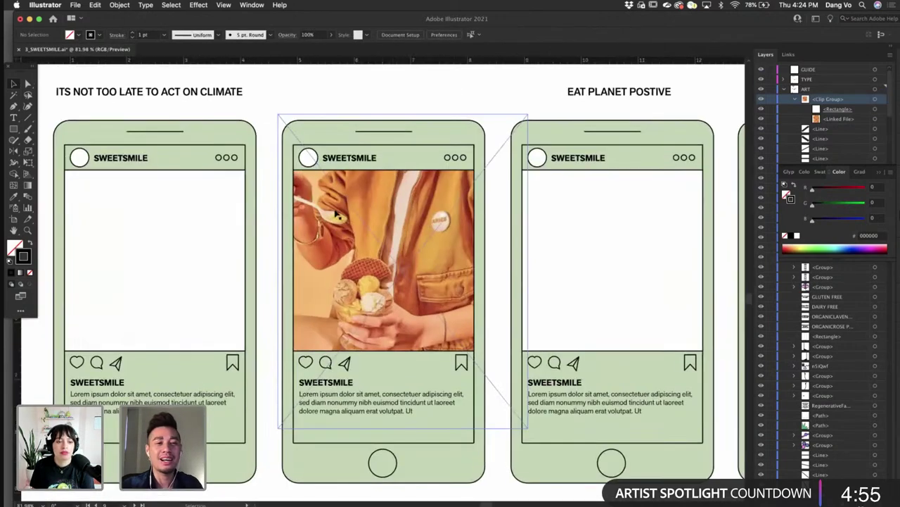
left_click(28, 83)
left_click_drag(382, 248, 382, 241)
scroll(380, 228, "down", 4)
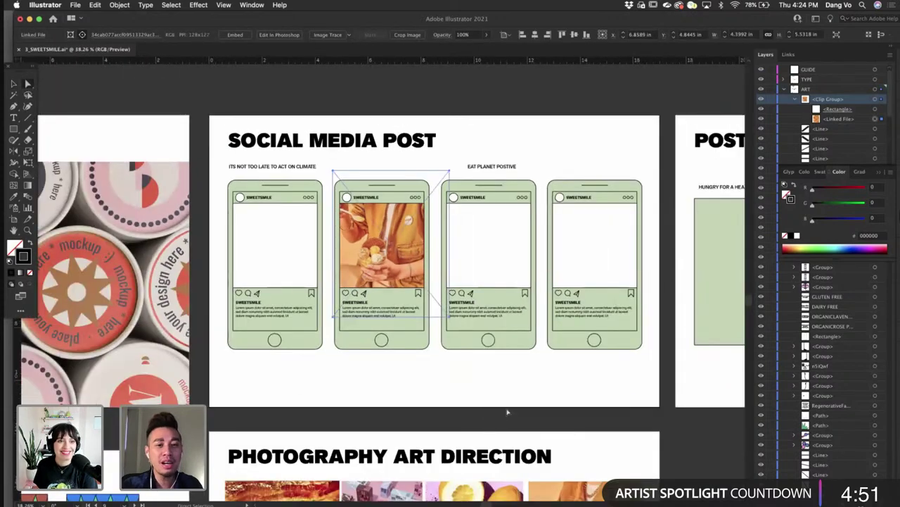
left_click(507, 412)
- Fill the first phone's blank image placeholder with the purple sampled from the FULL PACK label
scroll(506, 411, "down", 2)
scroll(448, 345, "left", 2)
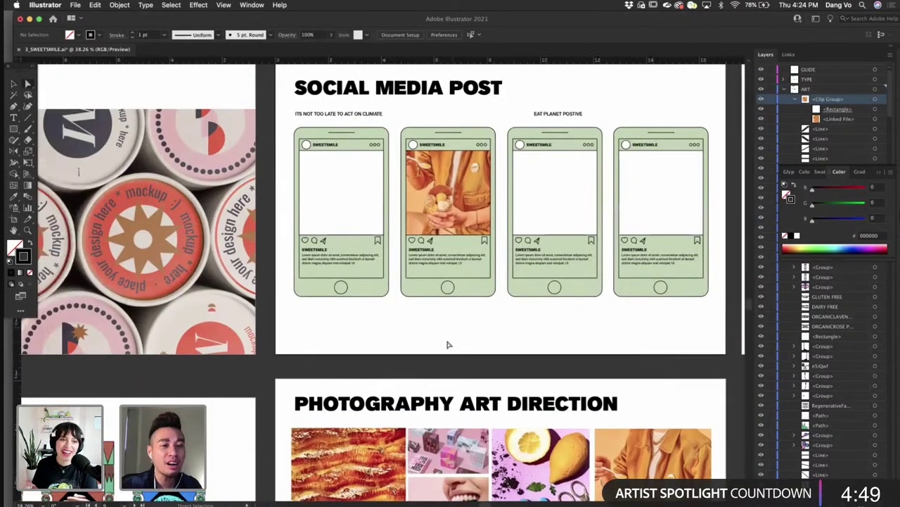
scroll(448, 345, "left", 2)
scroll(448, 344, "up", 1)
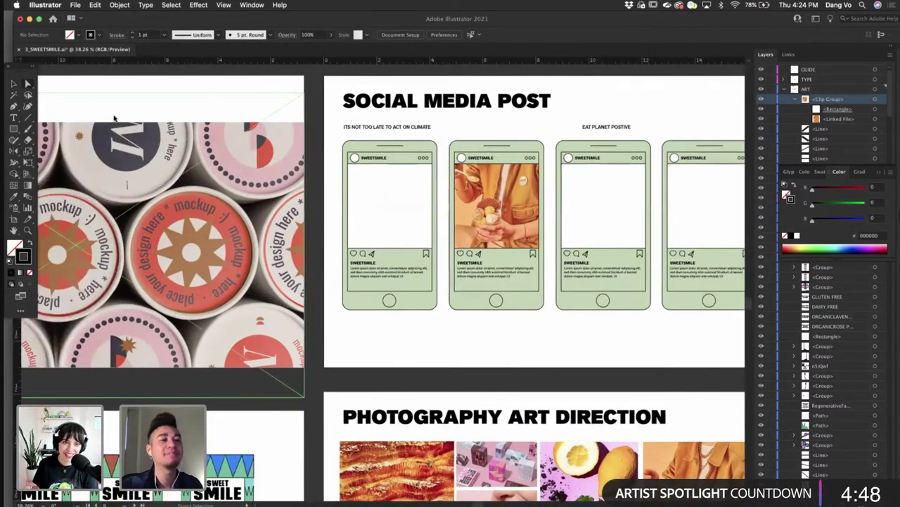
left_click(400, 226)
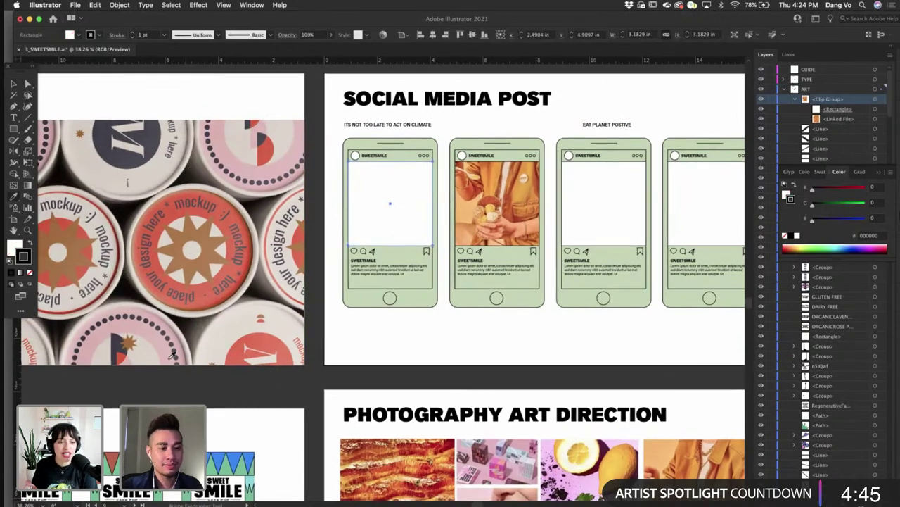
scroll(233, 377, "down", 5)
scroll(233, 378, "left", 2)
scroll(233, 378, "down", 5)
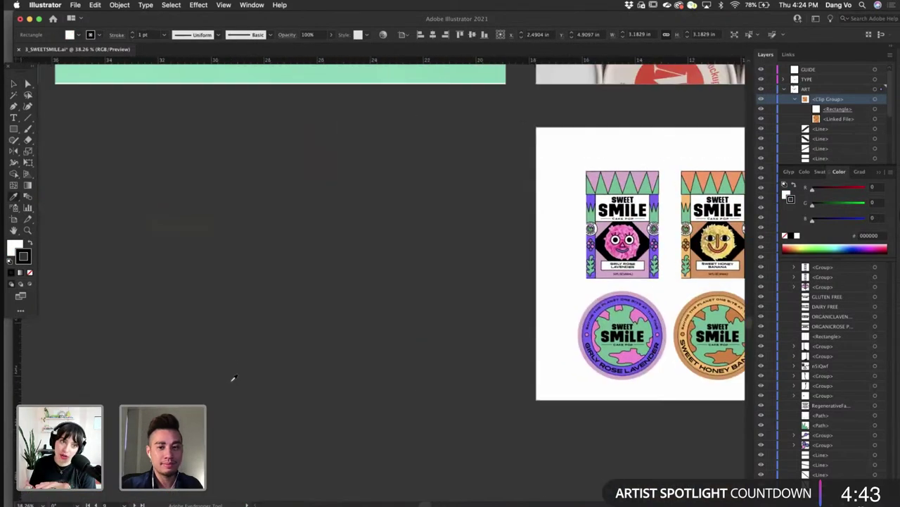
scroll(255, 362, "up", 3)
scroll(256, 361, "left", 5)
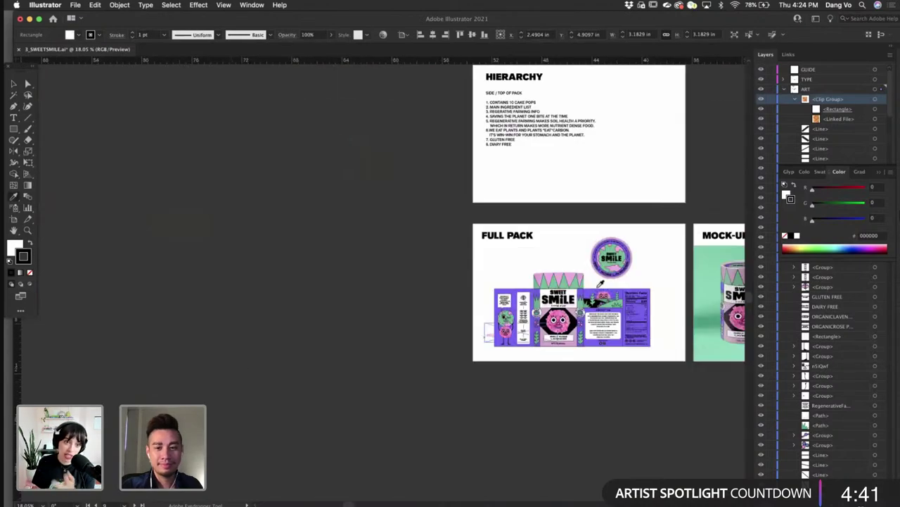
scroll(587, 296, "up", 5)
left_click(583, 297)
scroll(579, 295, "down", 3)
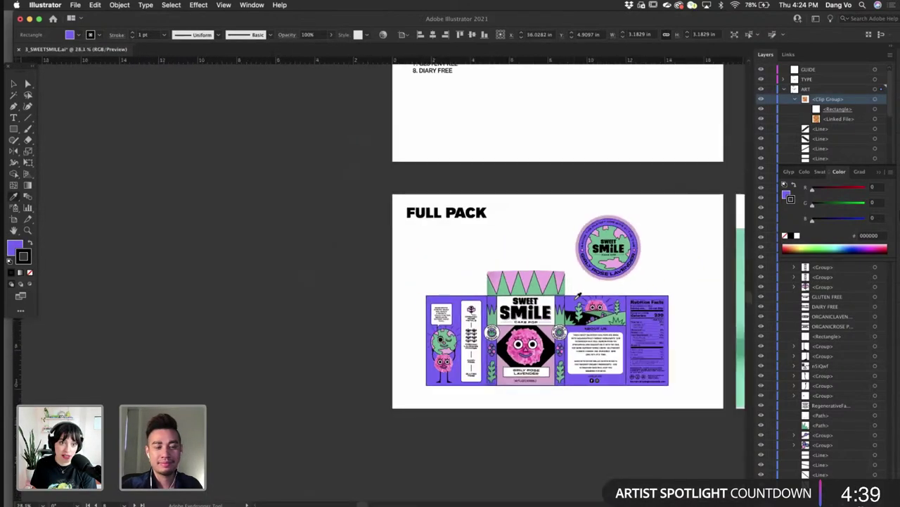
scroll(579, 296, "right", 5)
scroll(577, 297, "right", 10)
scroll(577, 298, "up", 3)
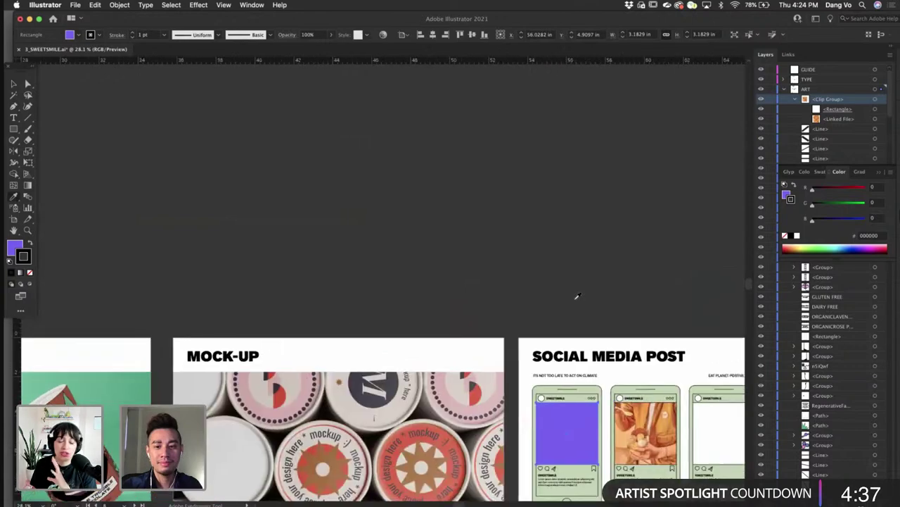
scroll(577, 298, "down", 4)
left_click(412, 141)
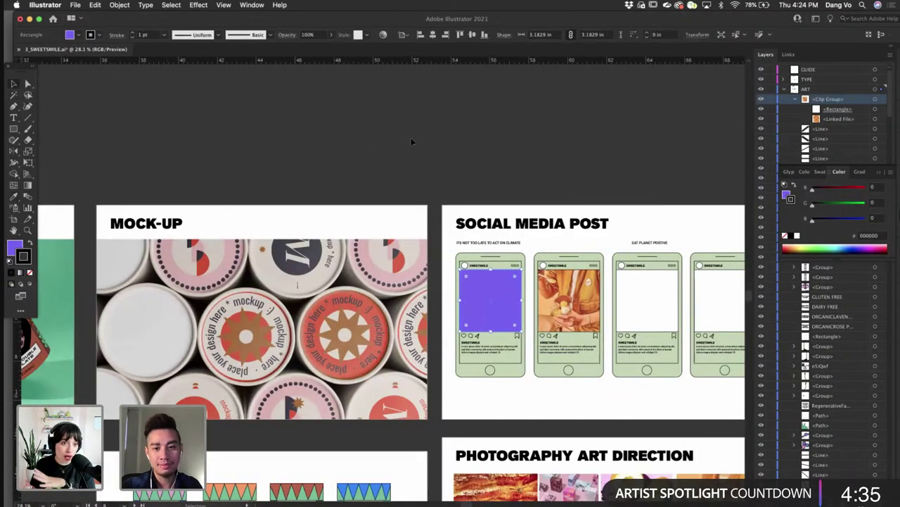
scroll(412, 142, "right", 4)
scroll(413, 142, "down", 3)
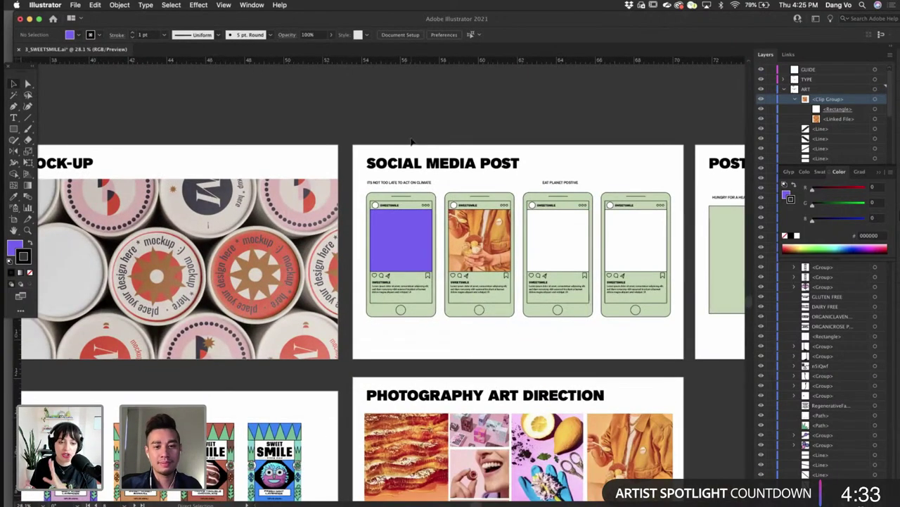
scroll(413, 141, "left", 15)
scroll(436, 176, "down", 2)
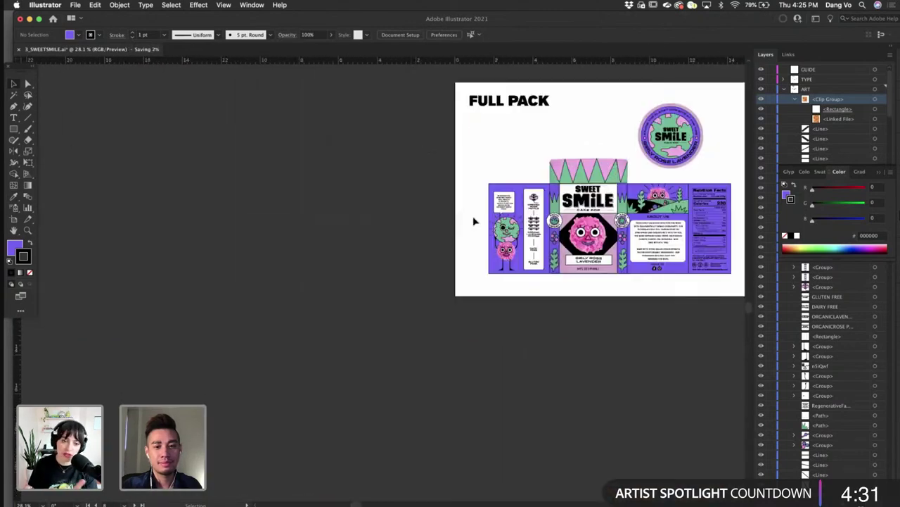
left_click(504, 238)
scroll(505, 238, "up", 5)
left_click(507, 269, "shift")
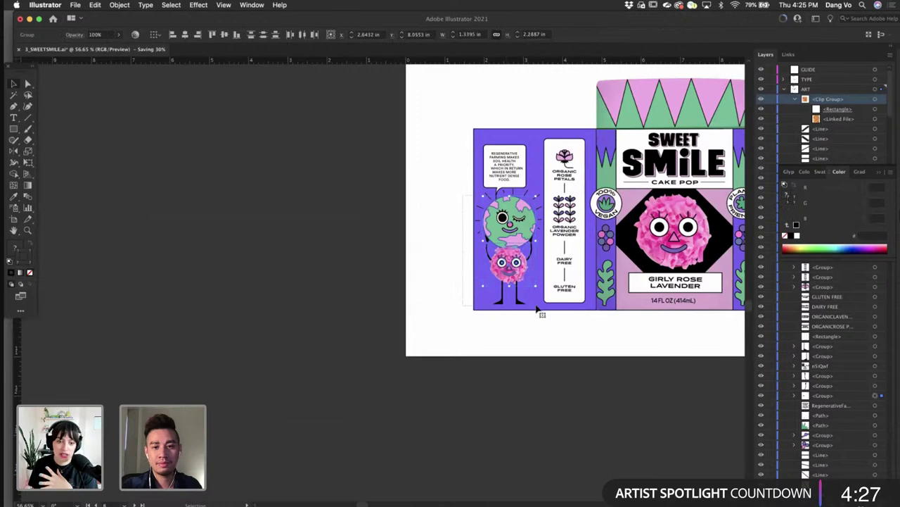
left_click(484, 141)
key("a")
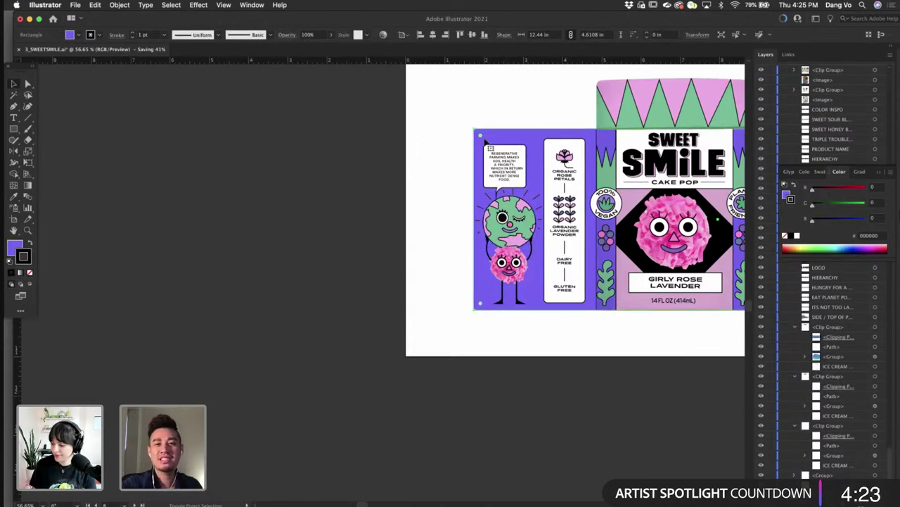
key("super+shift+a")
- Examine the FULL PACK label artwork from the character side panel to the nutrition facts, alongside the round lid
scroll(485, 141, "right", 1)
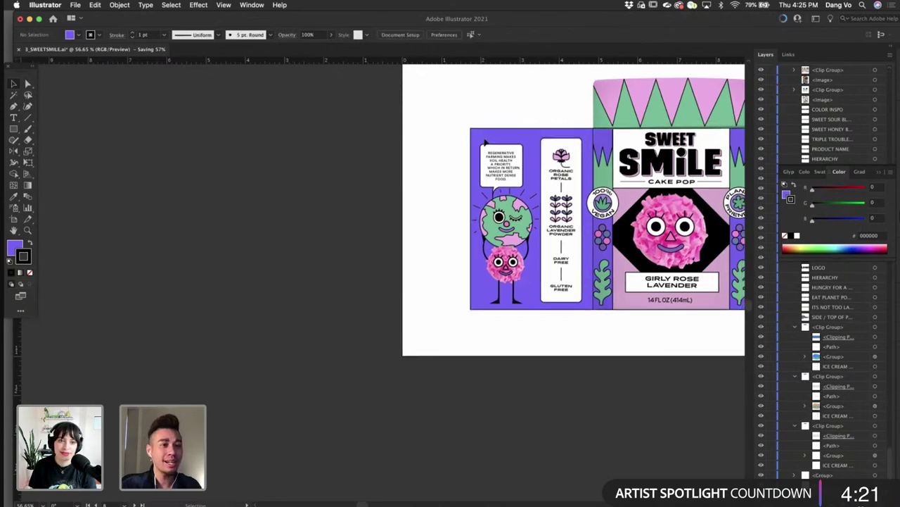
scroll(485, 142, "right", 5)
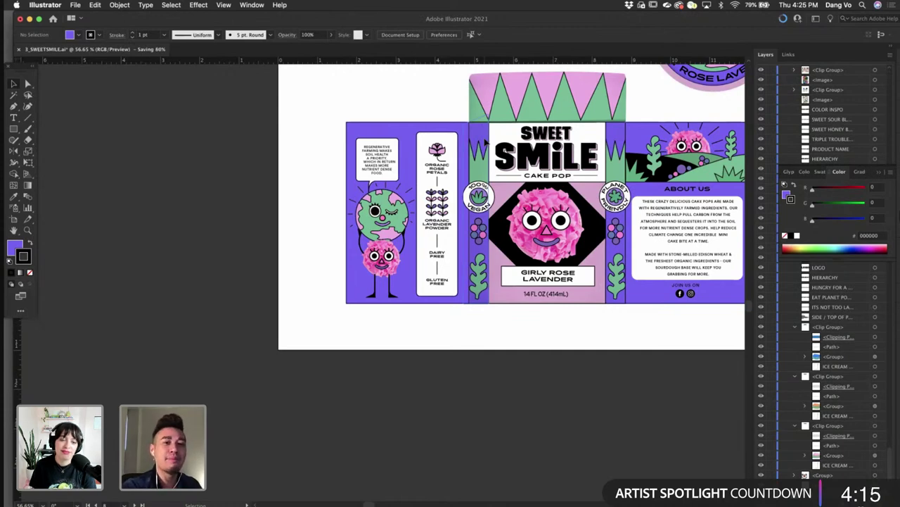
scroll(485, 142, "down", 3)
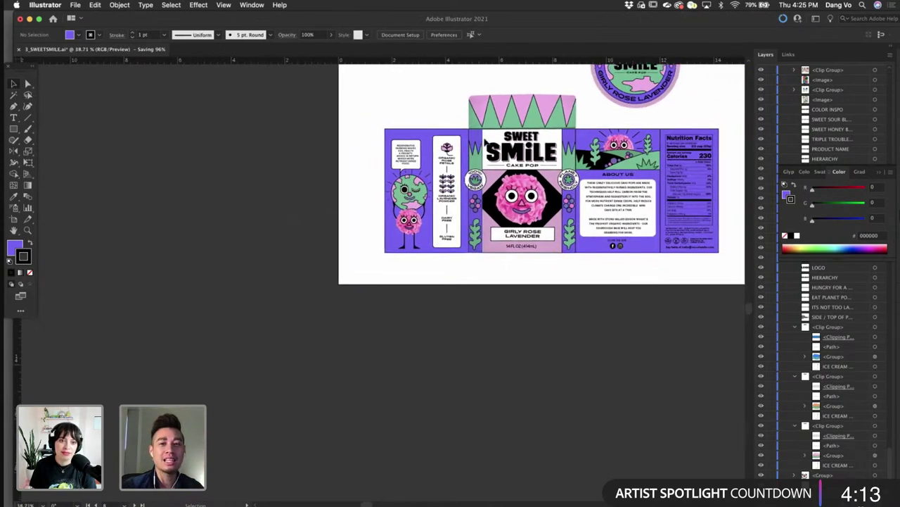
scroll(485, 142, "right", 8)
scroll(485, 142, "up", 4)
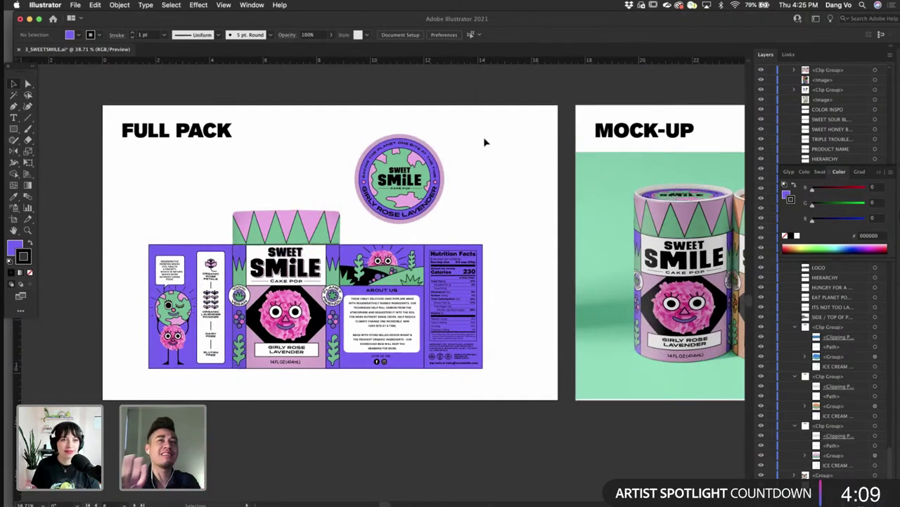
scroll(484, 142, "left", 3)
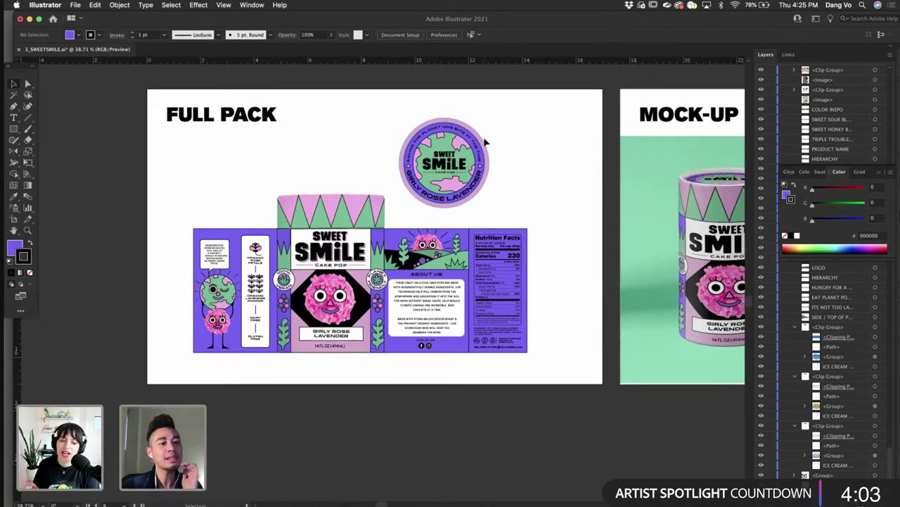
scroll(485, 142, "left", 1)
scroll(190, 258, "up", 5)
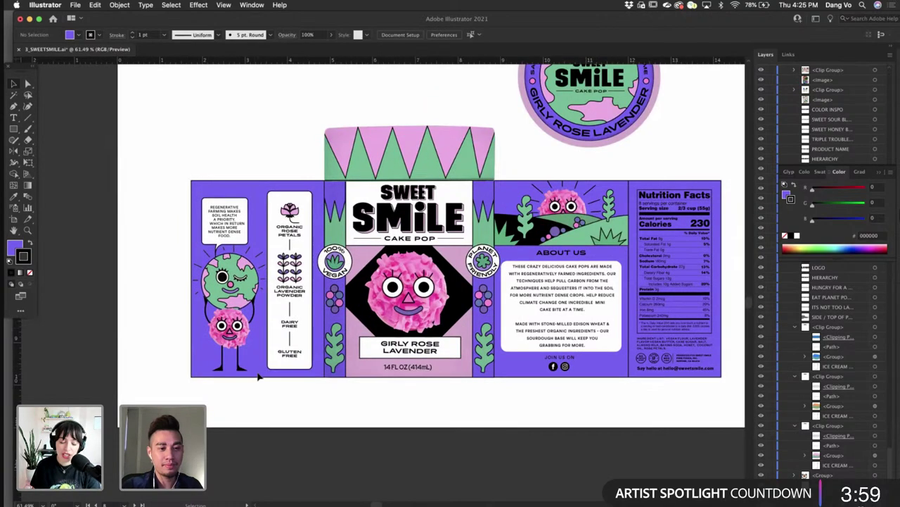
- Copy the Earth and cake pop characters with their speech bubble from the FULL PACK label onto the first phone's purple image area
left_click_drag(259, 376, 257, 371)
scroll(257, 372, "down", 6)
scroll(257, 371, "right", 3)
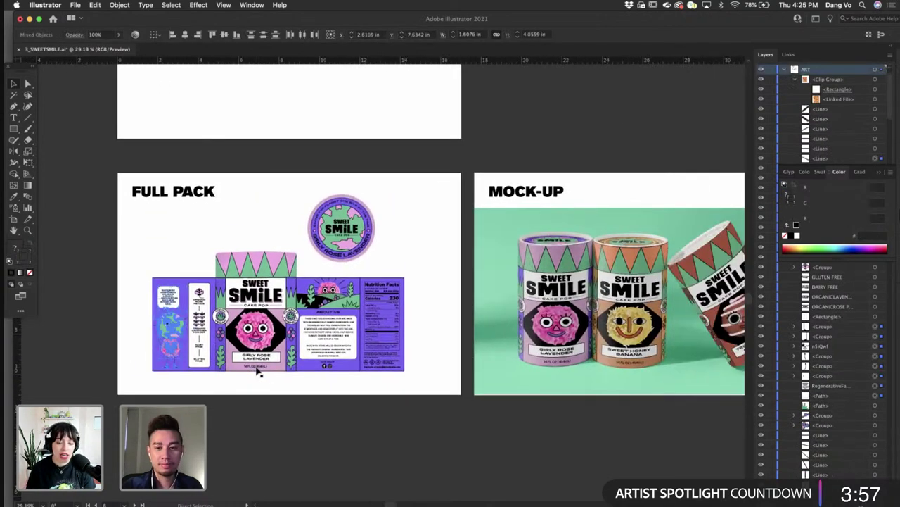
scroll(259, 373, "right", 10)
scroll(259, 373, "down", 1)
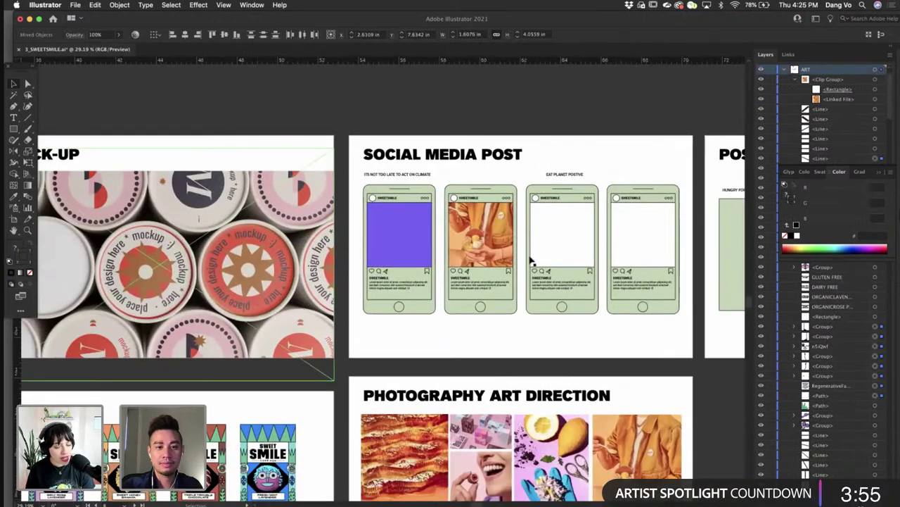
scroll(531, 260, "up", 10)
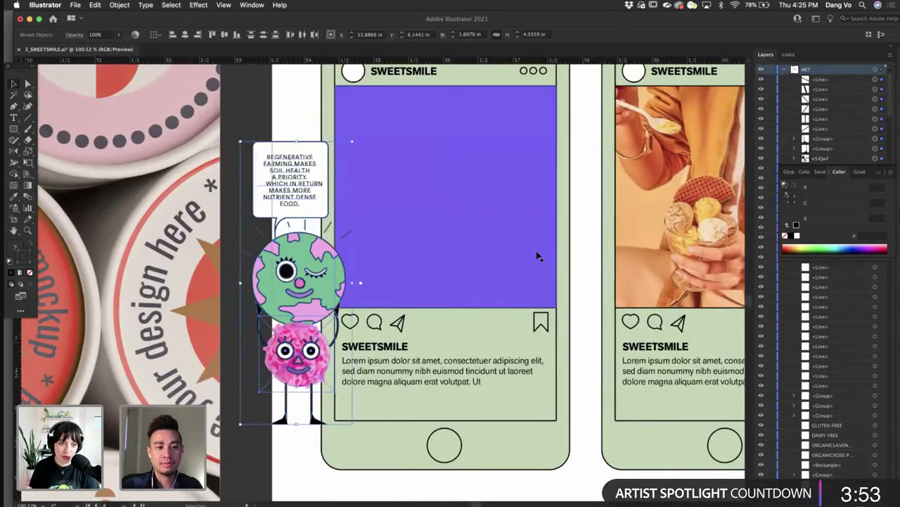
scroll(537, 256, "down", 1)
left_click_drag(333, 291, 426, 256)
left_click(310, 249)
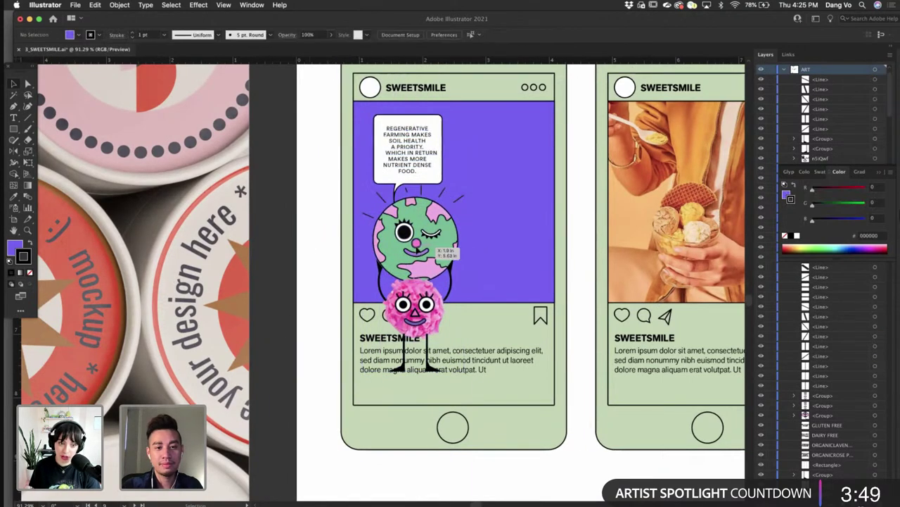
- Move the speech bubble with its text off the first phone and delete the short rays around the Earth's head
left_click(424, 250)
left_click(429, 162)
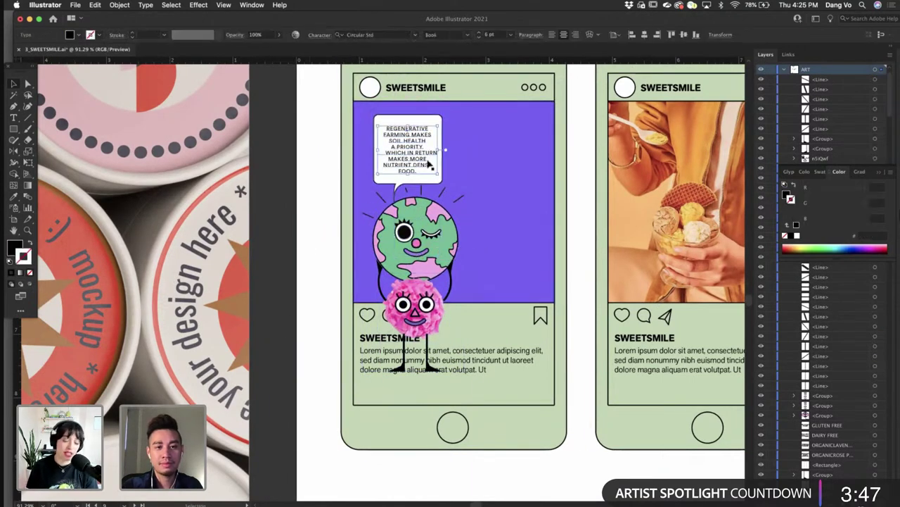
left_click_drag(435, 119, 336, 122)
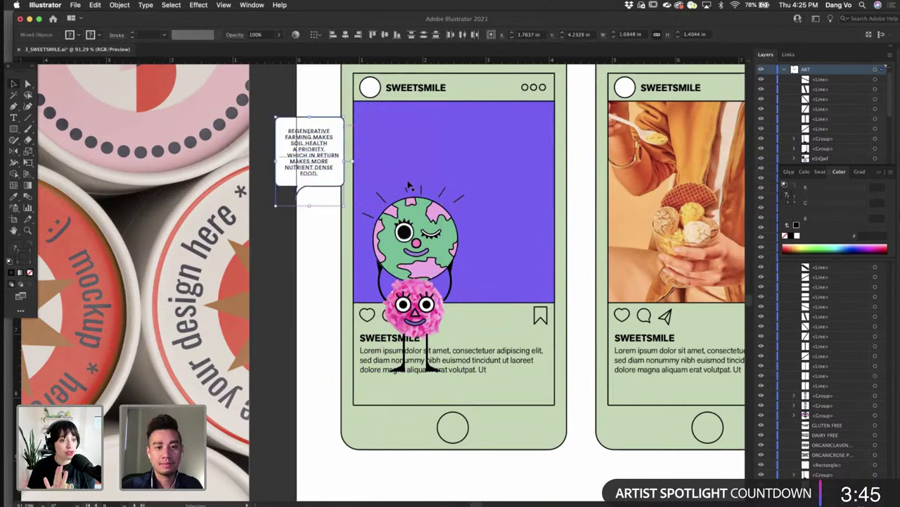
left_click(387, 200)
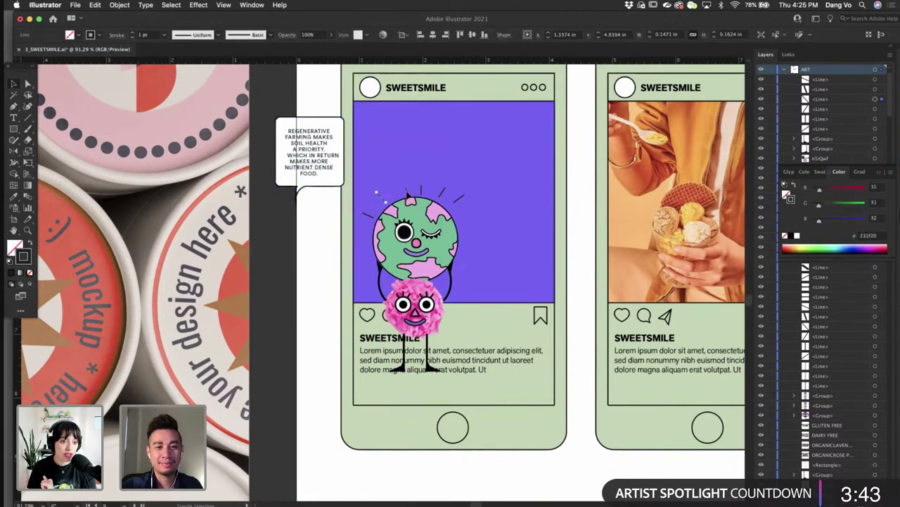
left_click(423, 193, "shift")
left_click(443, 195, "shift")
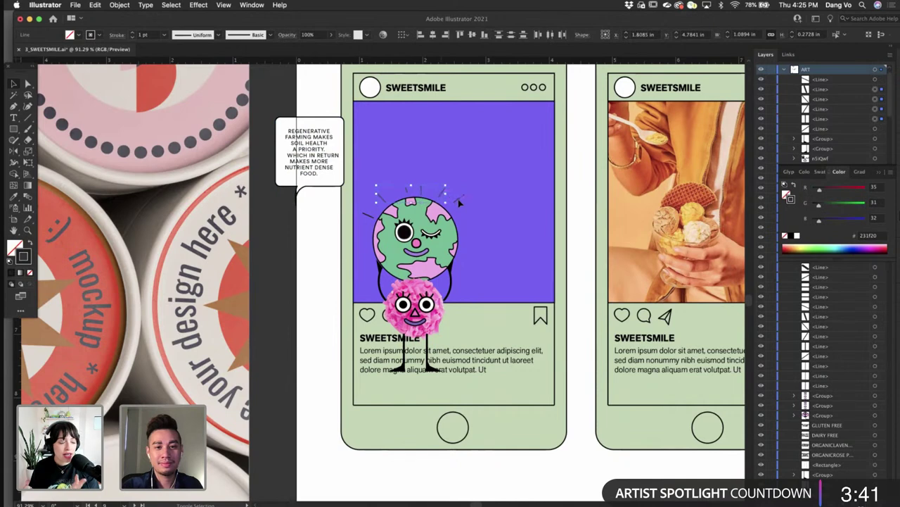
key("Delete")
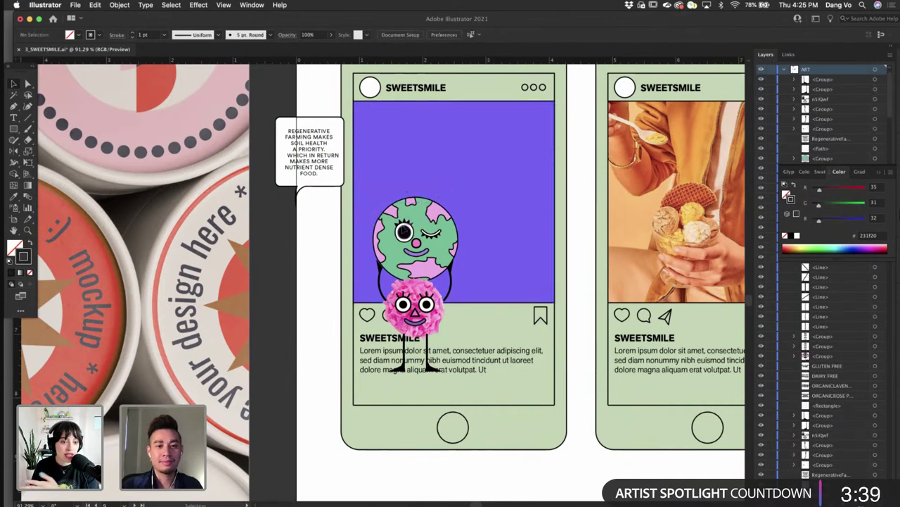
- Move the Earth and cake pop characters together into the right half of the first phone's purple image area
left_click(404, 229)
left_click_drag(324, 205, 452, 373)
left_click(561, 259)
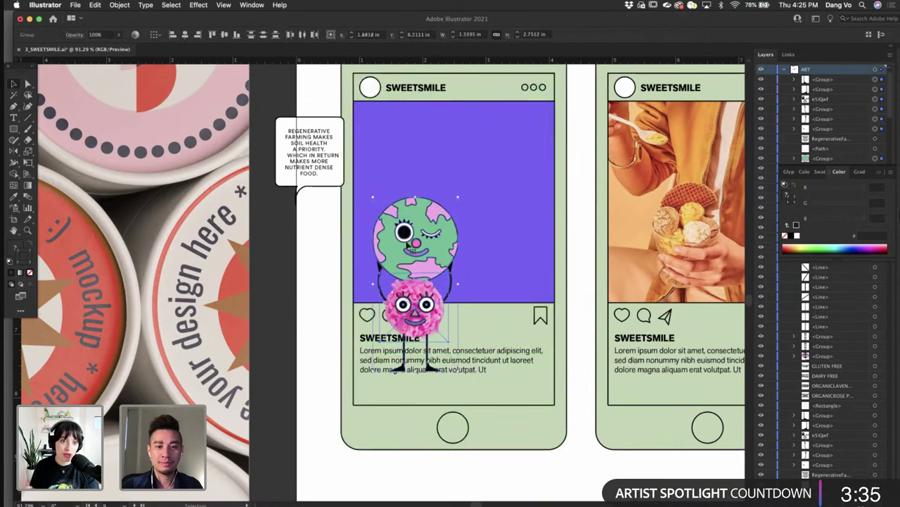
left_click_drag(411, 245, 507, 175)
- Place the speech bubble and its text back on the purple image area, to the left of the Earth character
left_click(287, 125)
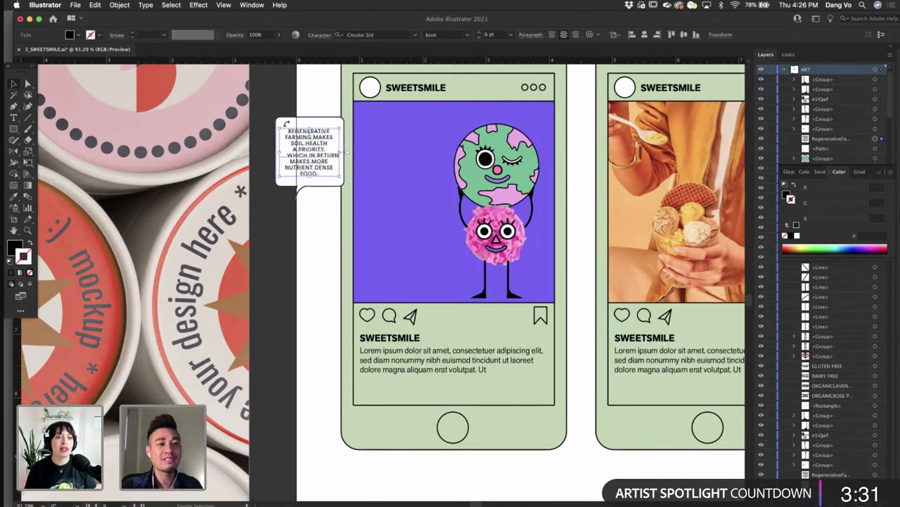
left_click_drag(293, 124, 386, 129)
left_click(325, 156)
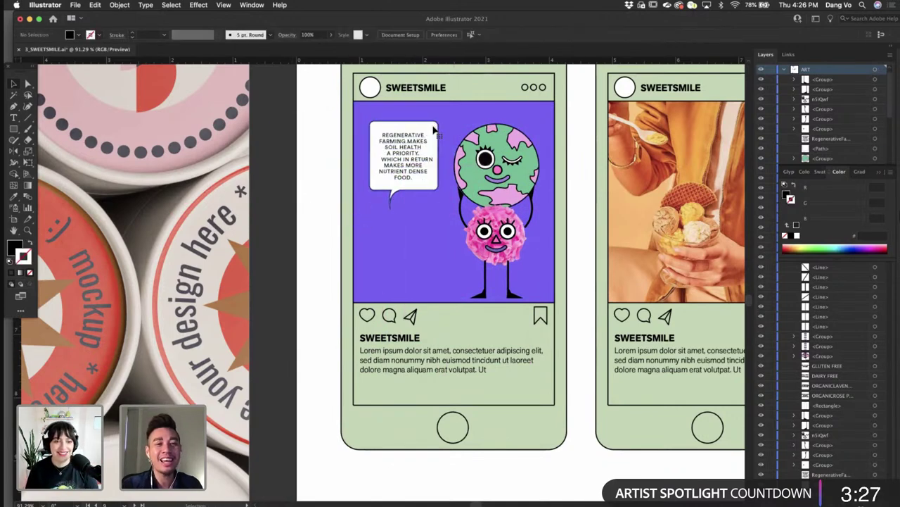
- Make a copy of the speech bubble shape reflected across the vertical axis and delete the original bubble shape
left_click(434, 129)
left_click(14, 153)
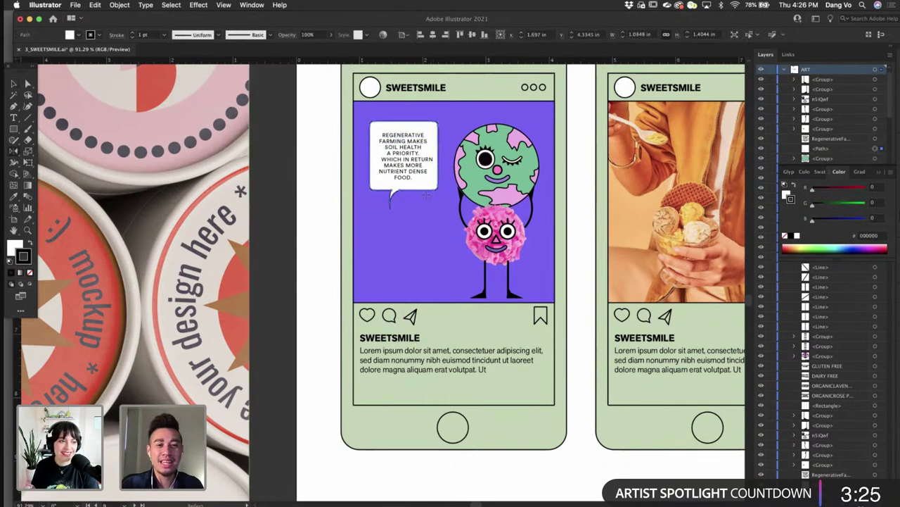
left_click(411, 202, "alt")
left_click(266, 169)
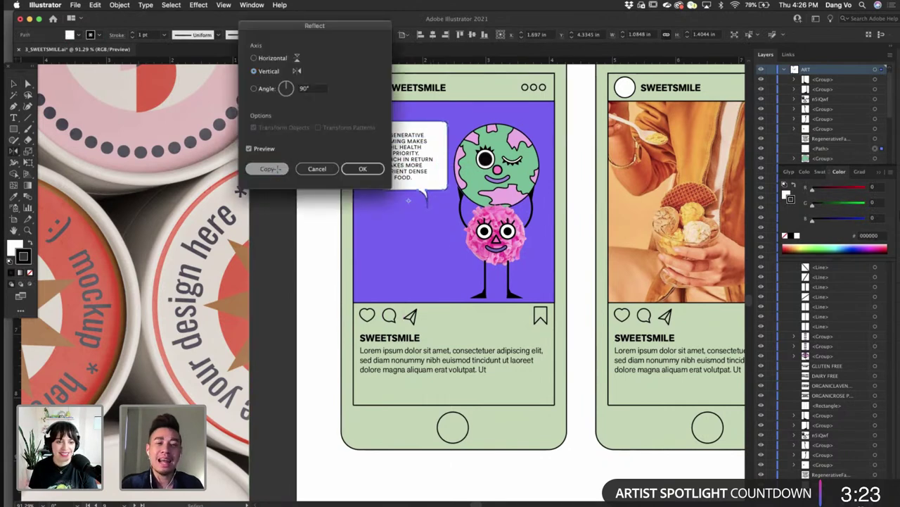
left_click(15, 84)
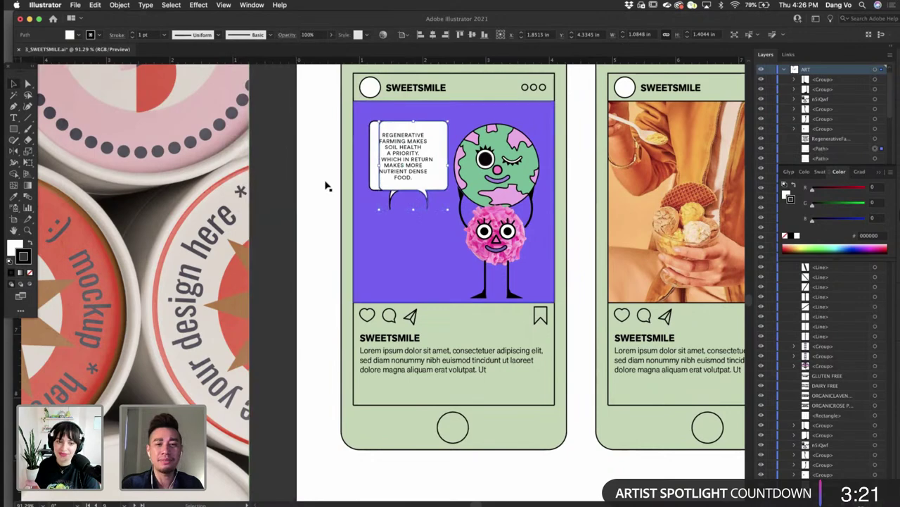
scroll(327, 188, "up", 3)
left_click(324, 204)
key("Delete")
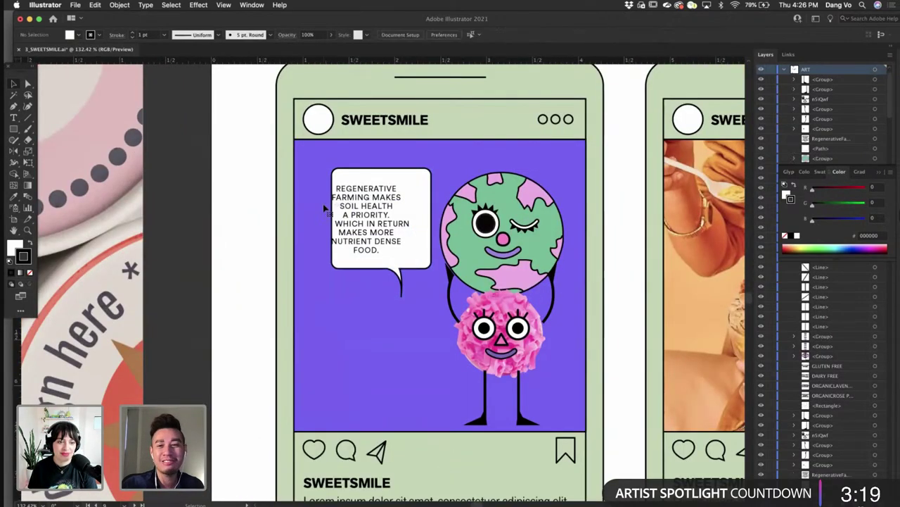
- Shift the reflected speech bubble shape left so that it frames its text
scroll(324, 207, "right", 5)
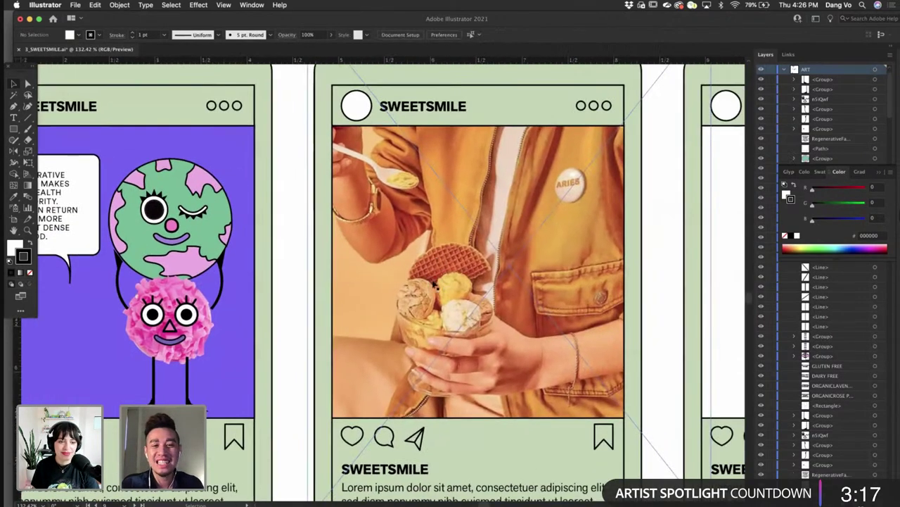
scroll(429, 312, "left", 9)
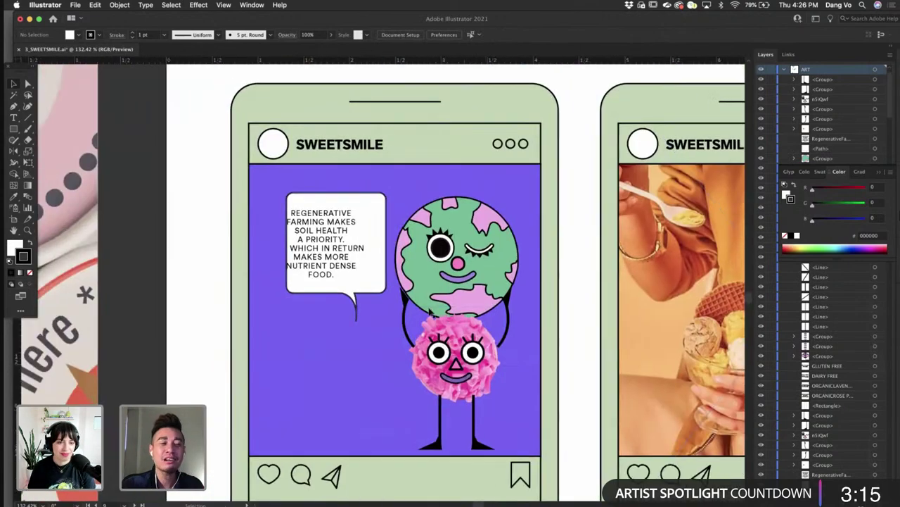
left_click_drag(371, 205, 357, 206)
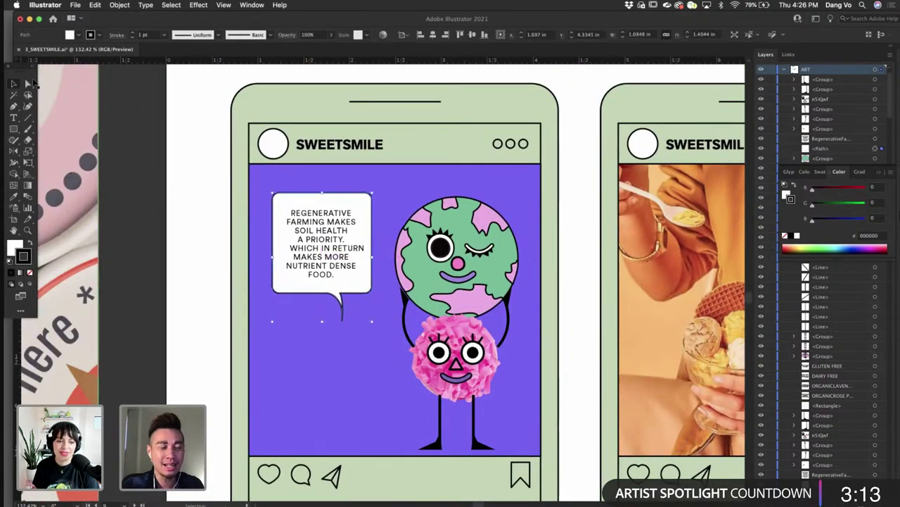
- Reshape the speech bubble's tail into a straight, wider wedge that points towards the cake pop character
left_click(28, 83)
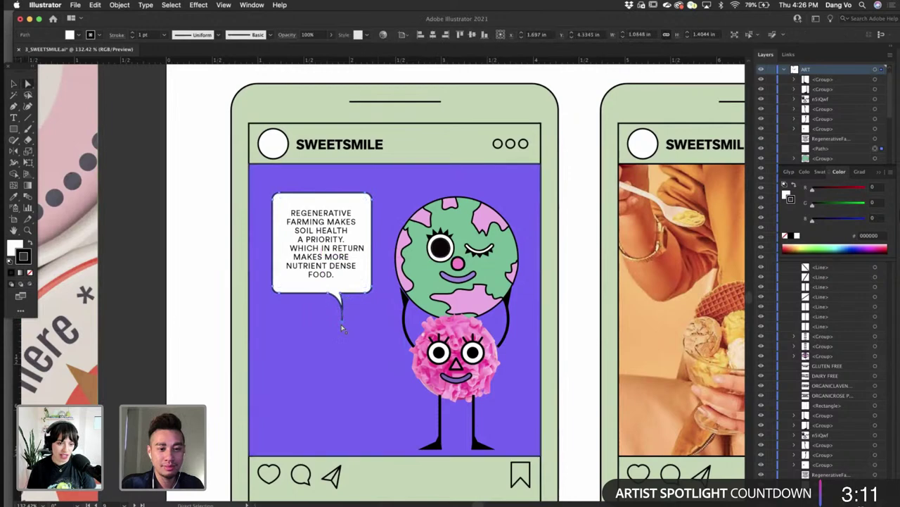
left_click_drag(343, 328, 391, 322)
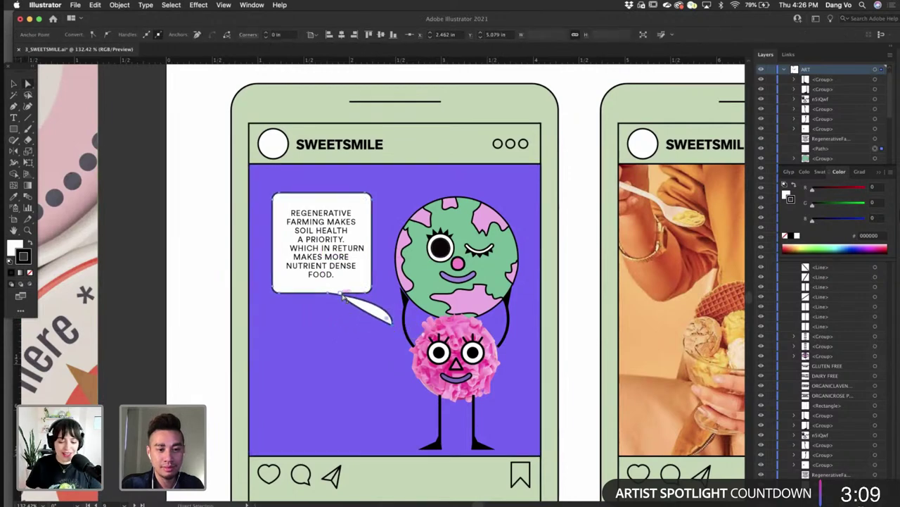
left_click_drag(342, 296, 360, 294)
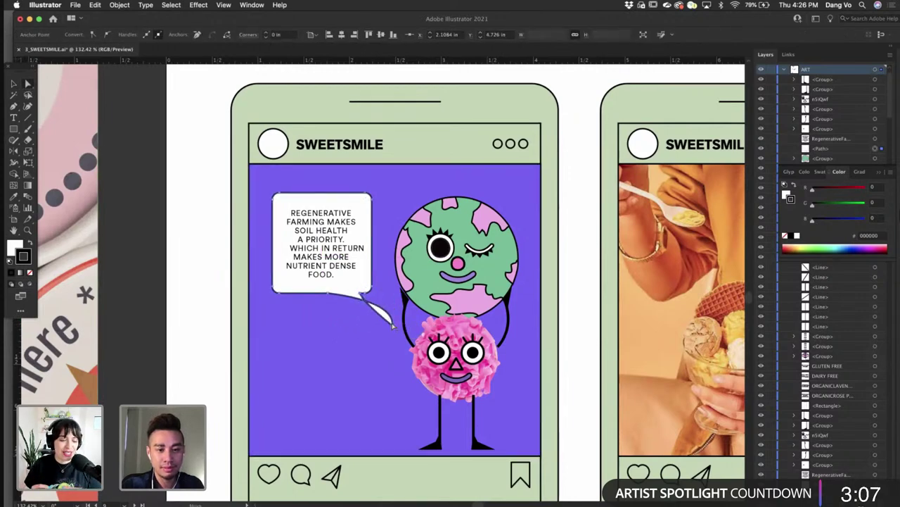
left_click_drag(376, 302, 354, 300)
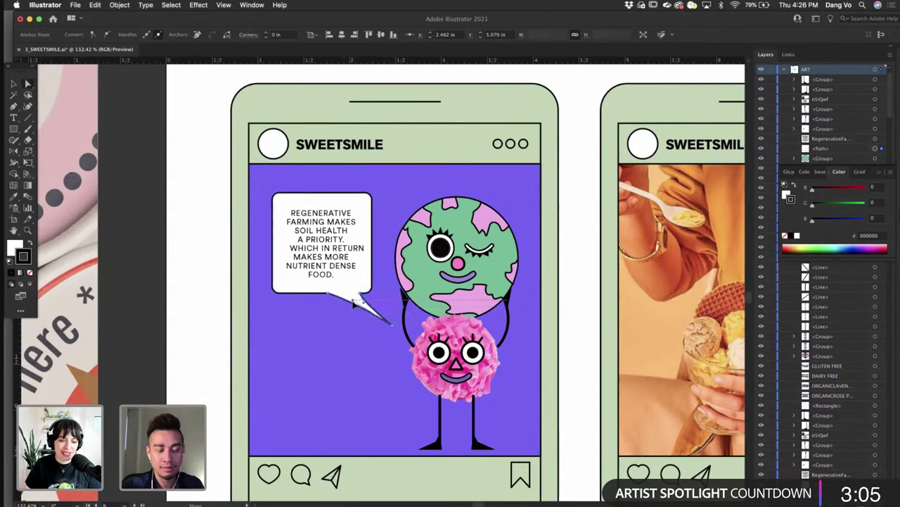
left_click(219, 323)
- Draw a closed hill shape with the Pen tool, sloping from the purple area's left edge down to its bottom edge near the character's feet
scroll(220, 323, "down", 5)
scroll(219, 323, "left", 2)
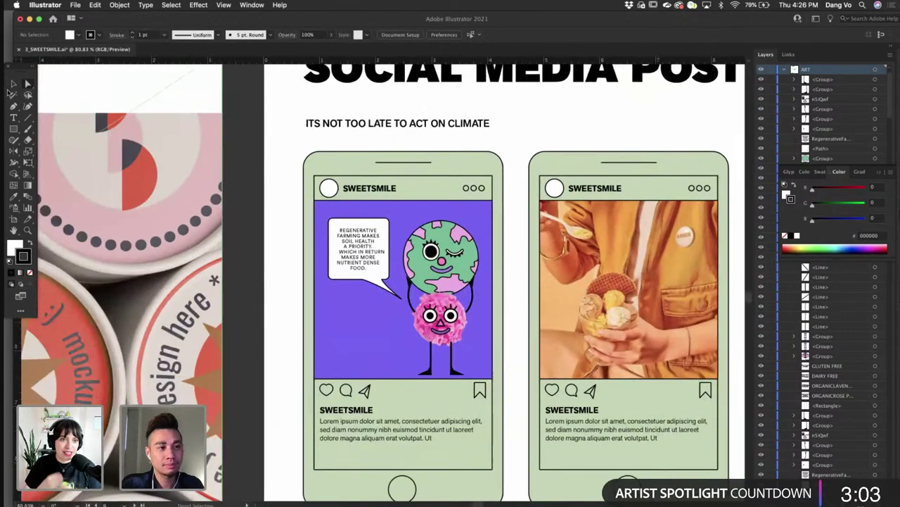
left_click(12, 83)
scroll(362, 399, "up", 5)
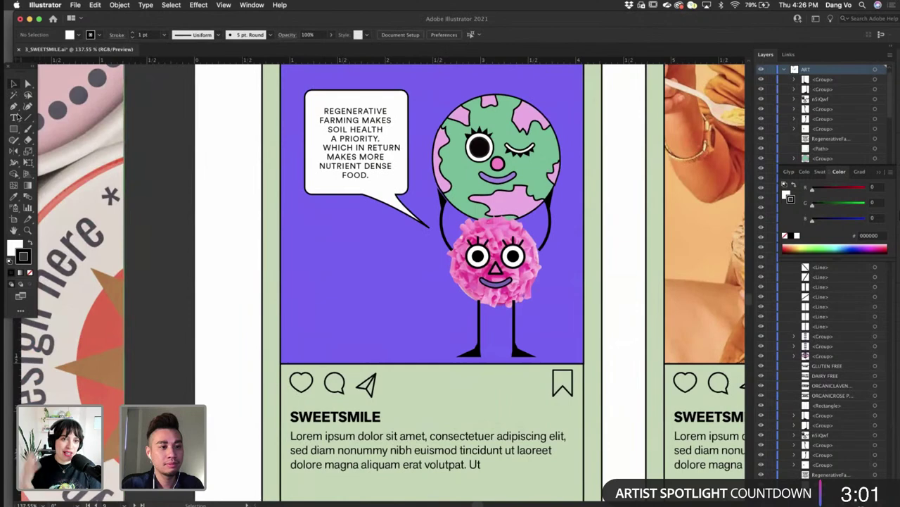
key("p")
left_click(281, 268)
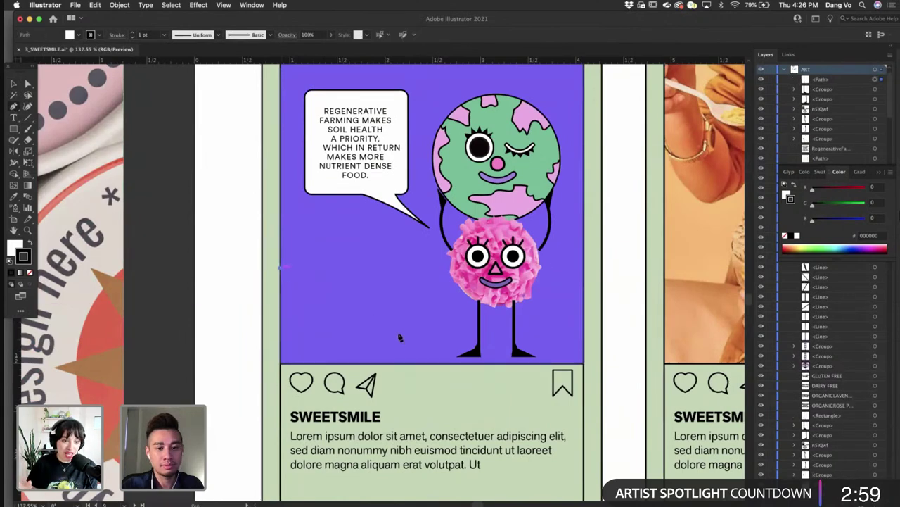
left_click_drag(455, 379, 453, 377)
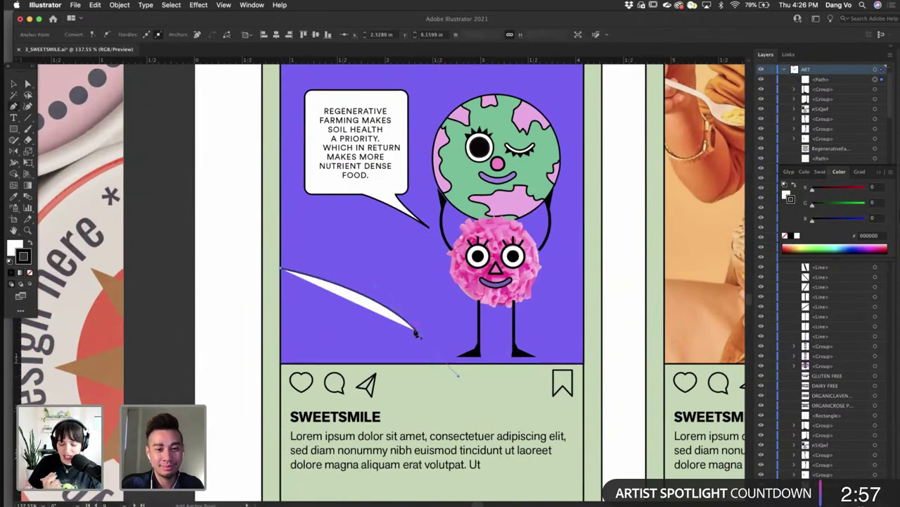
left_click(416, 331)
left_click(458, 364)
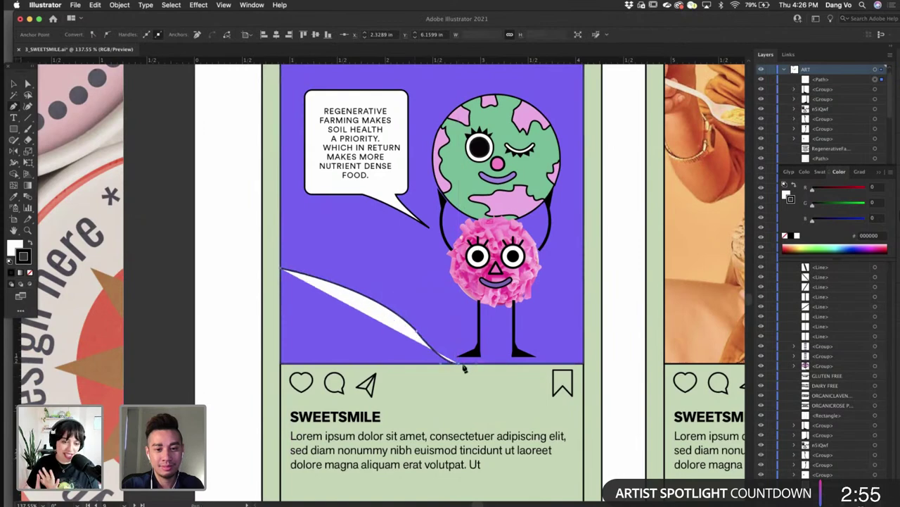
key("super+z")
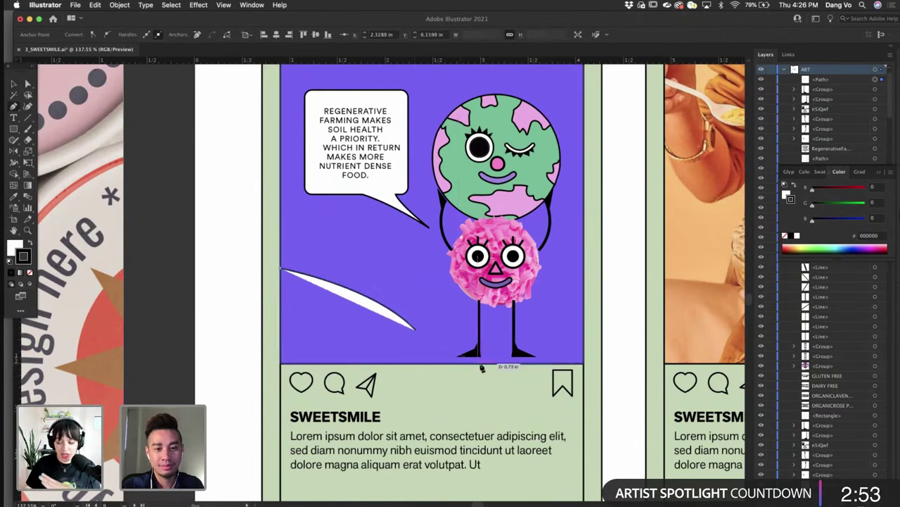
left_click(481, 365)
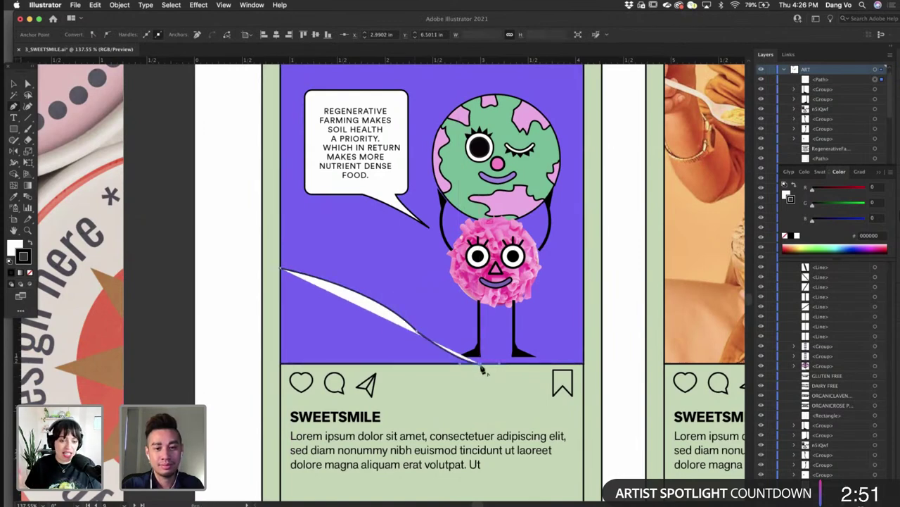
left_click(281, 363)
left_click(282, 271)
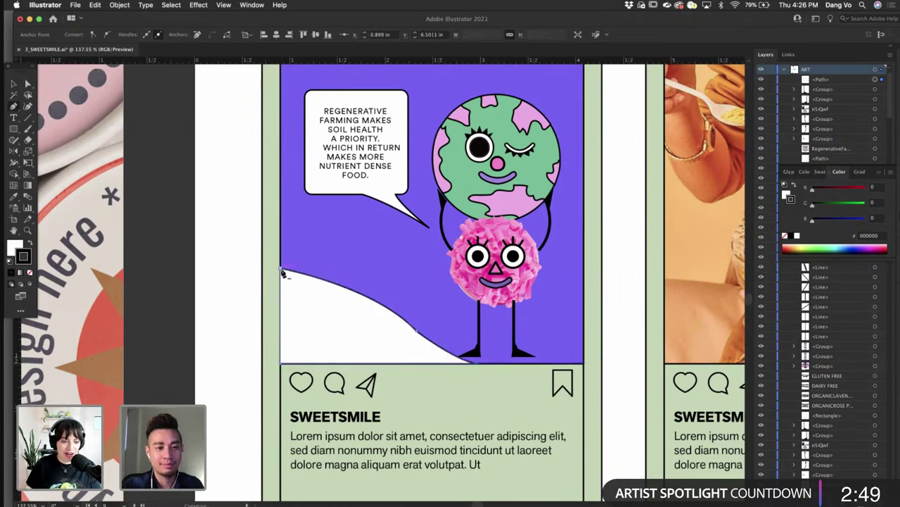
left_click(281, 270)
- Fill the hill shape with the green sampled from the Earth character
left_click(13, 196)
left_click(470, 172)
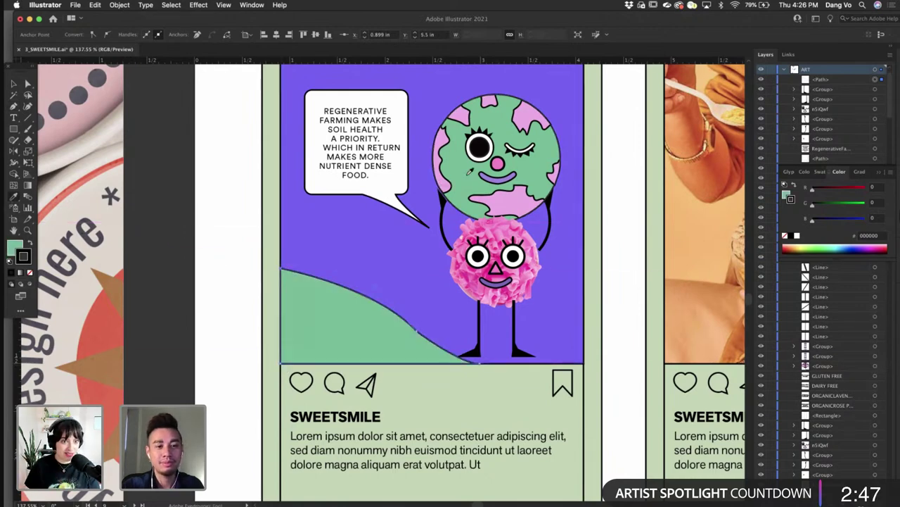
key("super+0")
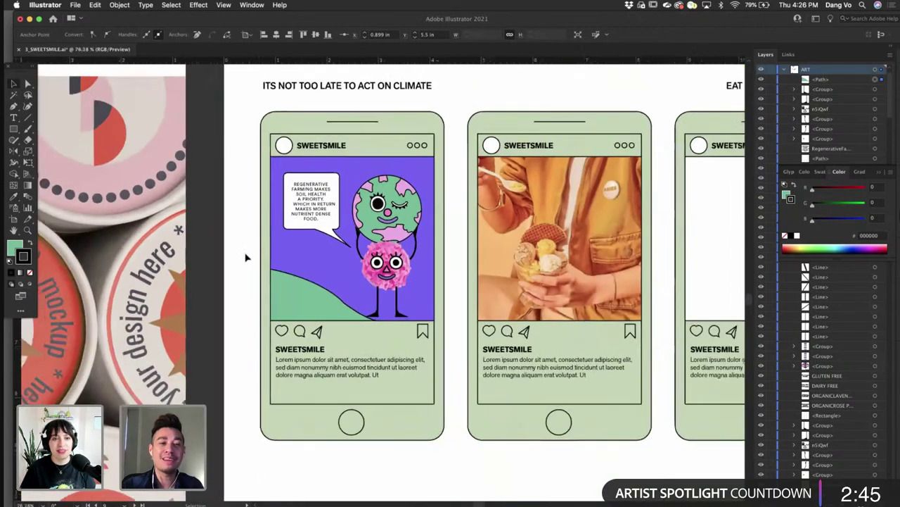
- Smooth the hill's curved upper edge by adjusting its anchor handles, and select the whole hill shape
scroll(253, 266, "left", 5)
scroll(254, 266, "up", 1)
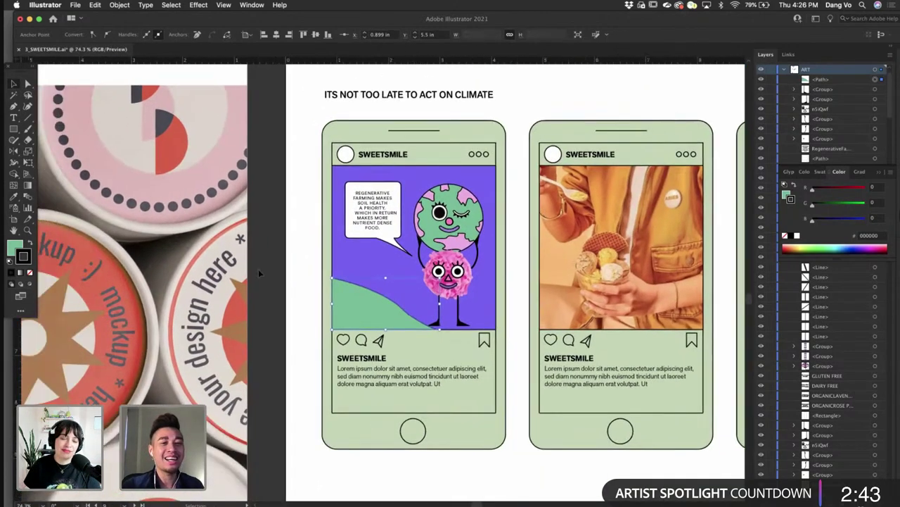
scroll(258, 268, "left", 5)
scroll(259, 269, "up", 1)
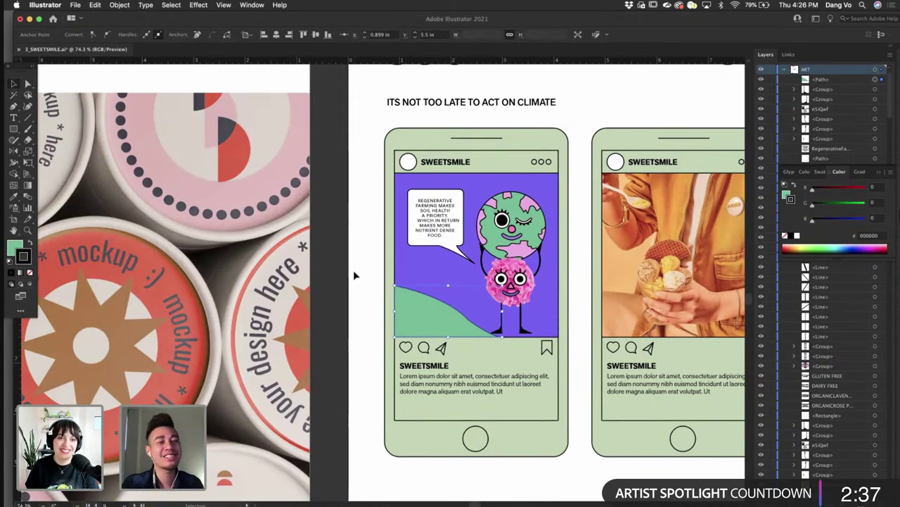
left_click(28, 83)
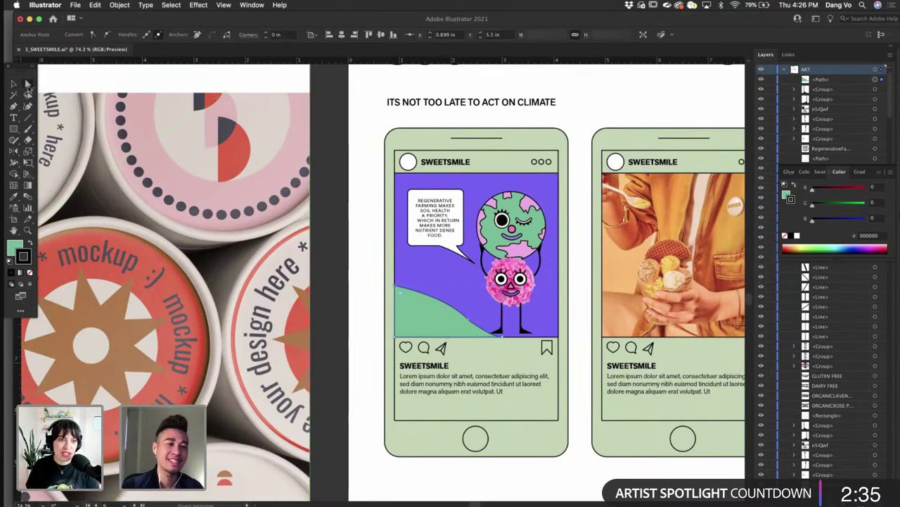
left_click_drag(409, 266, 480, 329)
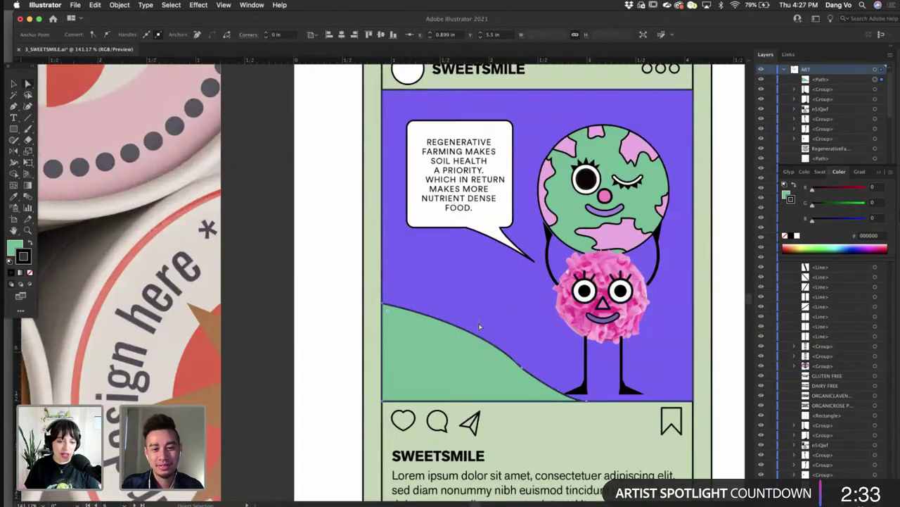
scroll(480, 326, "right", 2)
scroll(481, 326, "down", 1)
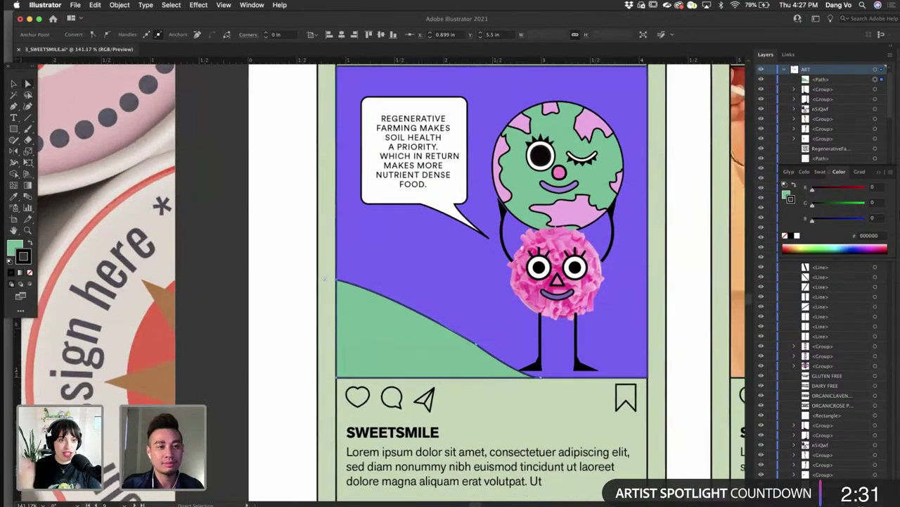
scroll(277, 282, "right", 4)
scroll(277, 282, "down", 2)
left_click(279, 286)
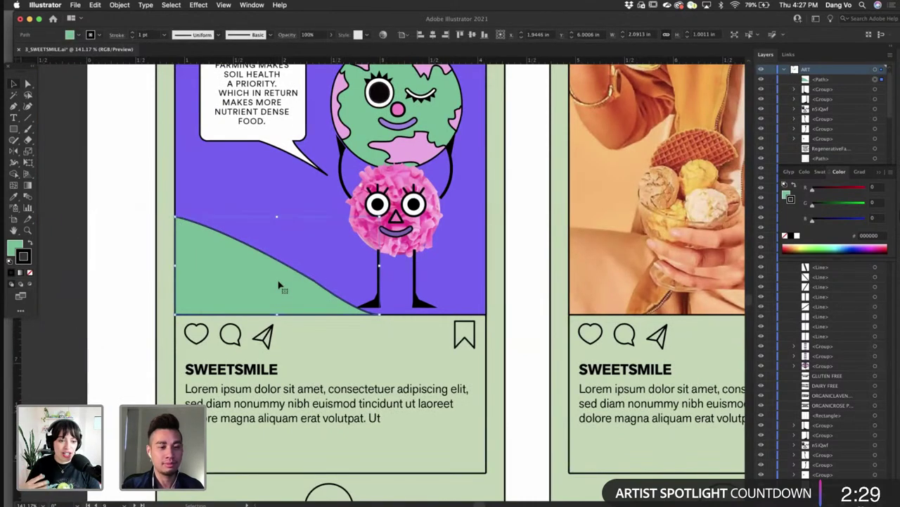
- Duplicate the hill in front, mirror it to rise towards the purple area's right edge, and flatten it to about 2.41 by 0.47 in
key("super+f")
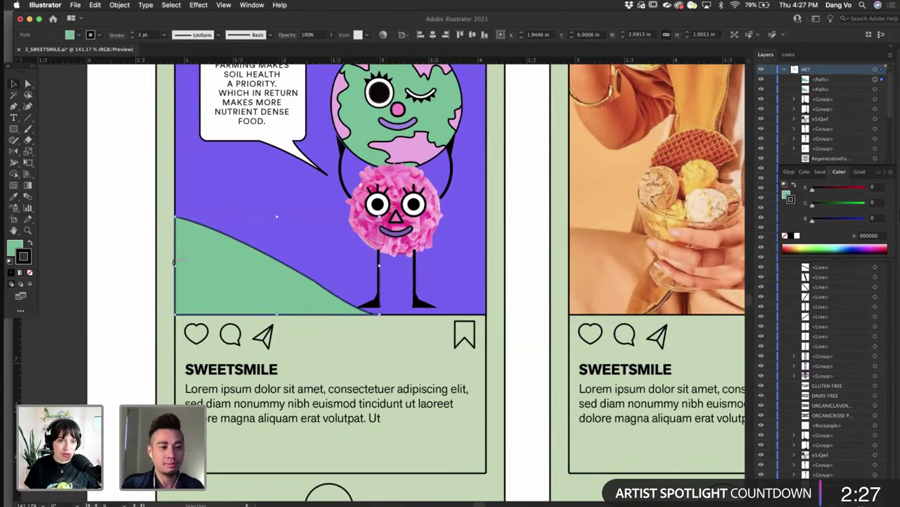
left_click_drag(174, 261, 250, 265)
left_click_drag(369, 217, 368, 268)
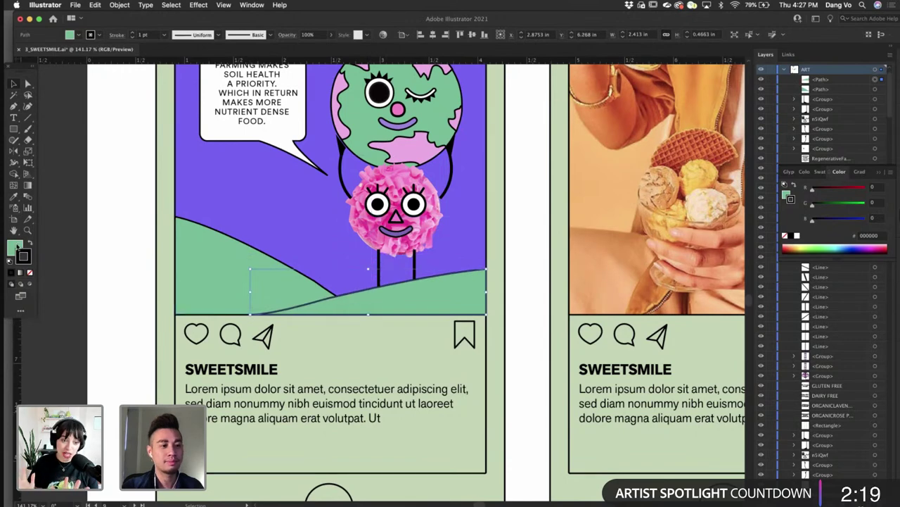
- Fill the duplicated hill with the darker green 49b780
double_click(15, 247)
left_click(571, 385)
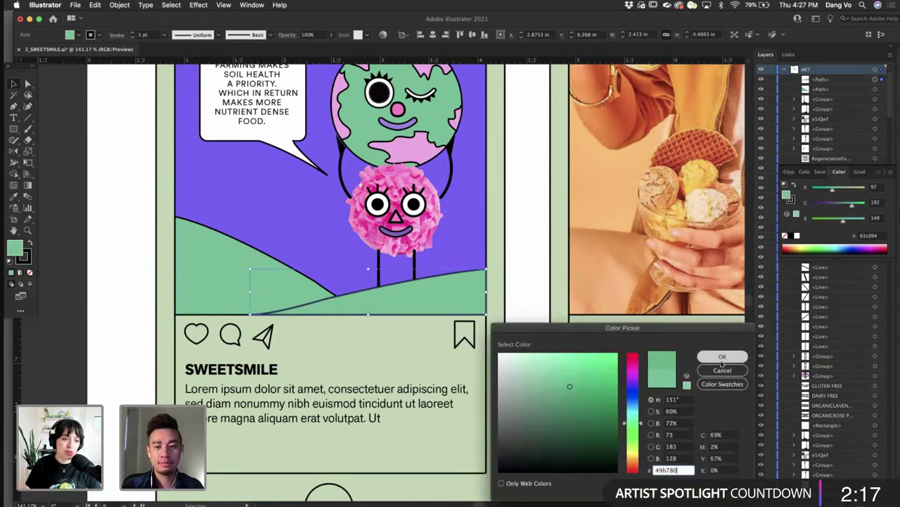
left_click(727, 357)
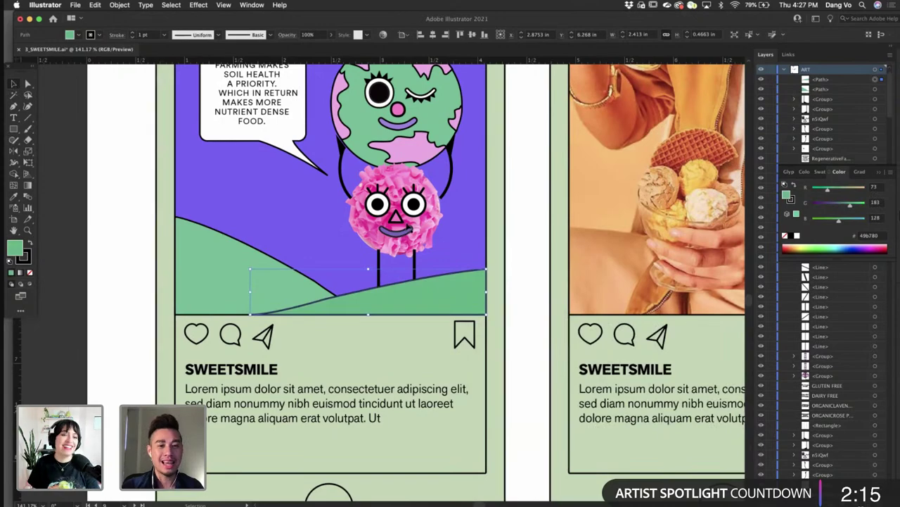
- Move the darker green hill behind the cake pop character and the first hill in the stacking order
left_click(399, 228)
scroll(406, 226, "down", 2)
left_click(436, 328)
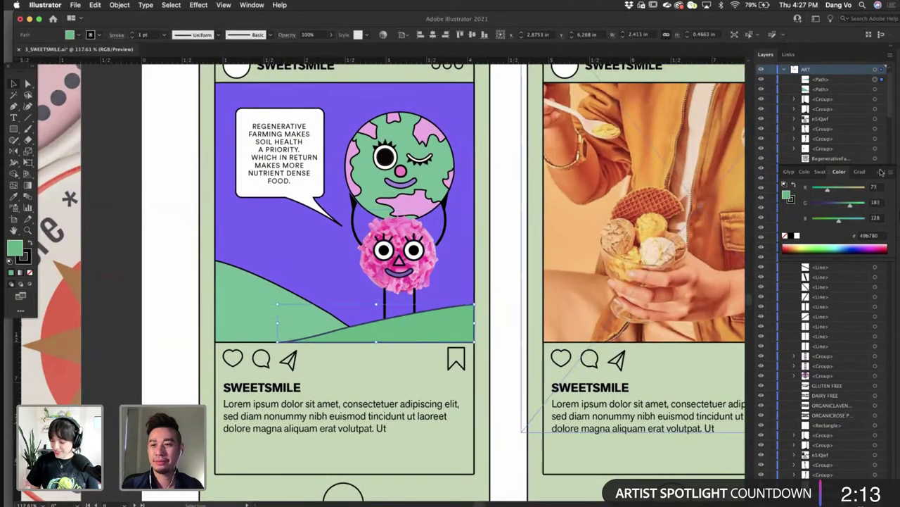
left_click(879, 172)
left_click_drag(823, 79, 829, 335)
left_click(795, 189)
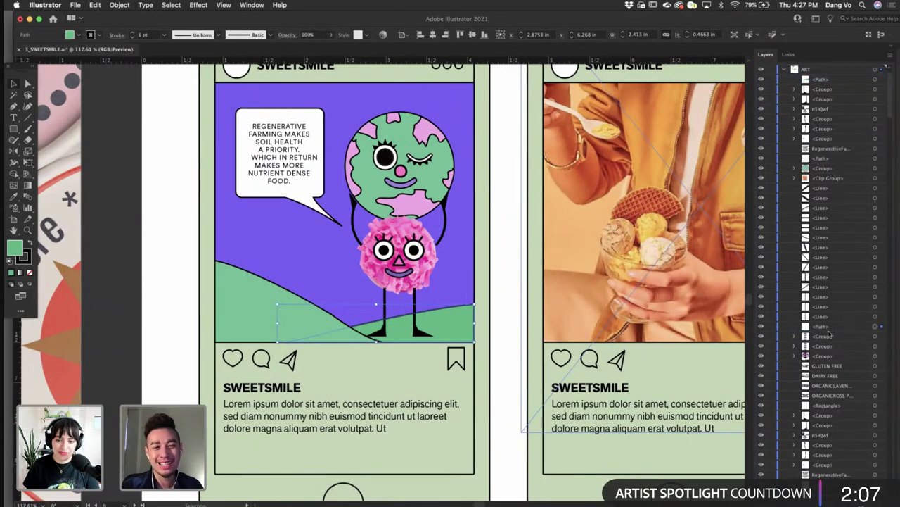
- Copy the two leafy plants from the FULL PACK label's ABOUT US landscape into the first phone's illustrated post
scroll(388, 271, "down", 4)
left_click(436, 427)
scroll(435, 426, "down", 3)
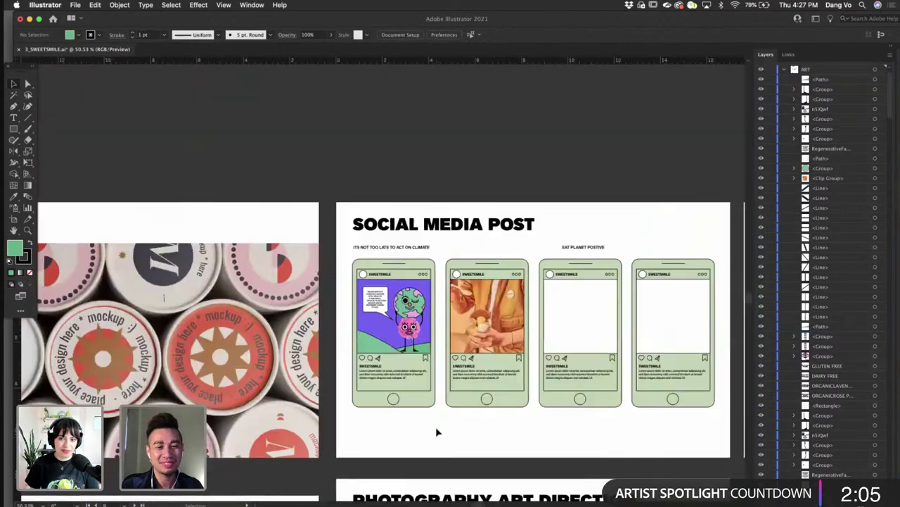
scroll(437, 429, "down", 2)
scroll(394, 394, "left", 10)
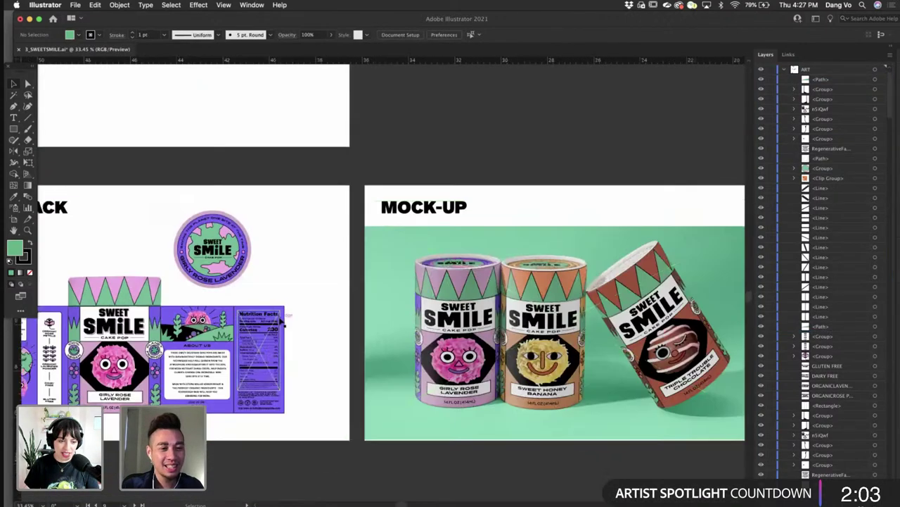
scroll(283, 324, "left", 2)
scroll(282, 324, "up", 1)
scroll(283, 324, "up", 3)
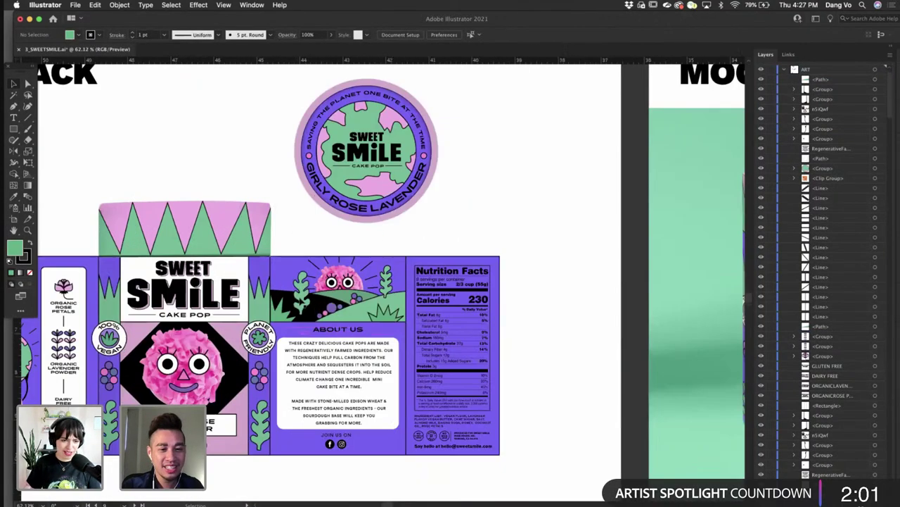
left_click(303, 295)
left_click(389, 280, "shift")
scroll(388, 279, "down", 3)
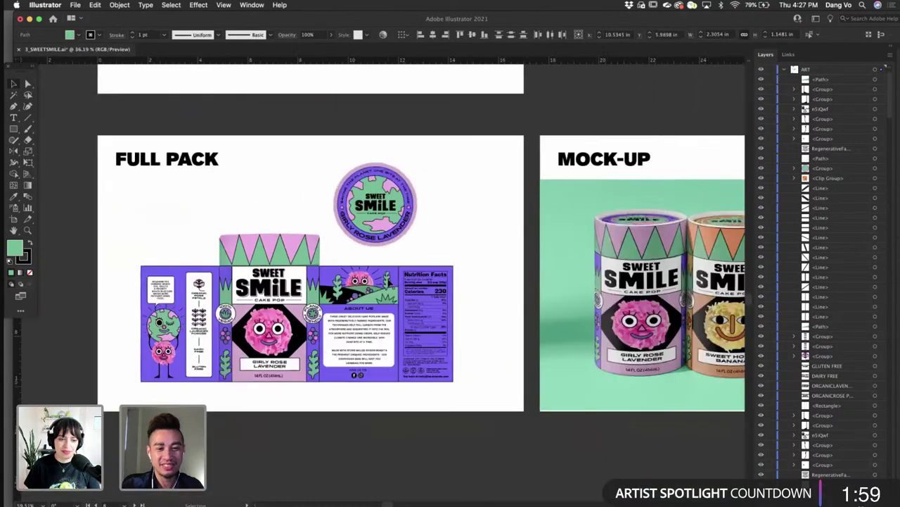
scroll(386, 280, "down", 1)
scroll(389, 281, "right", 10)
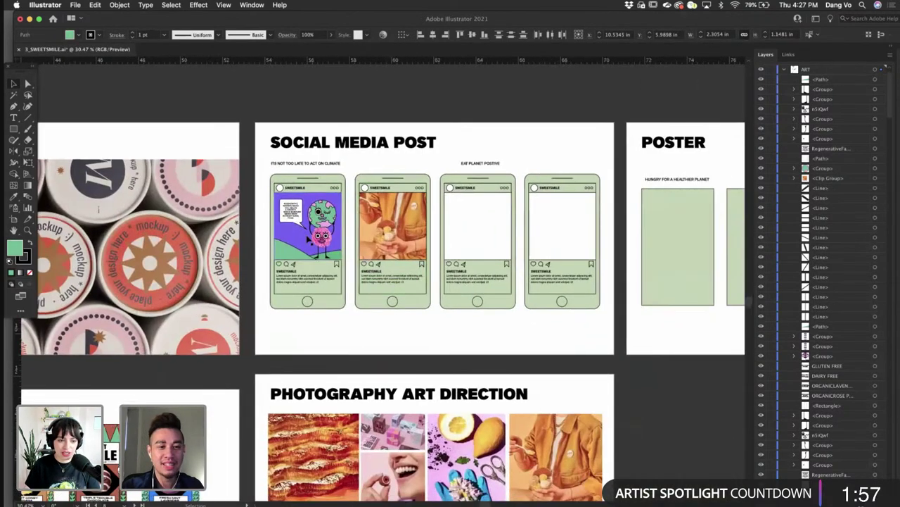
scroll(309, 240, "up", 9)
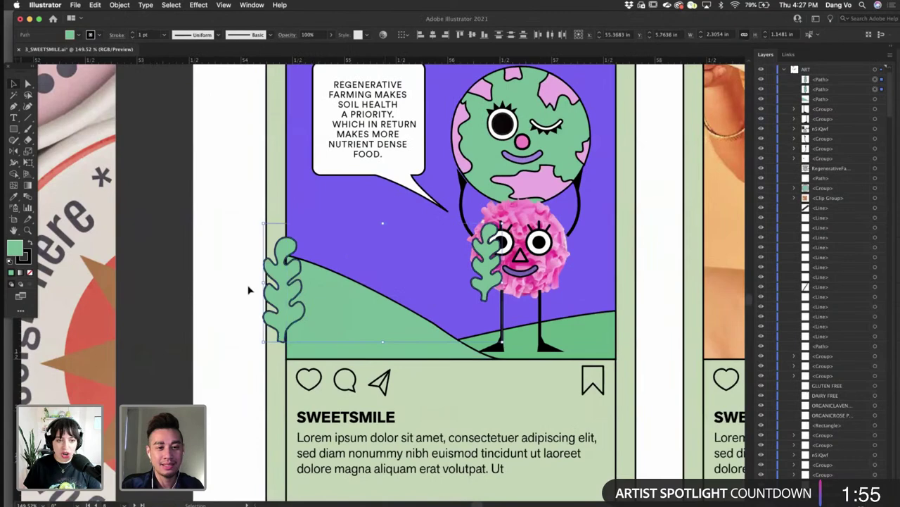
- Arrange the plants on the first hill, enlarging the left one to about 0.57 by 1.44 in and shrinking the other near the lower slope
left_click_drag(332, 303, 496, 310)
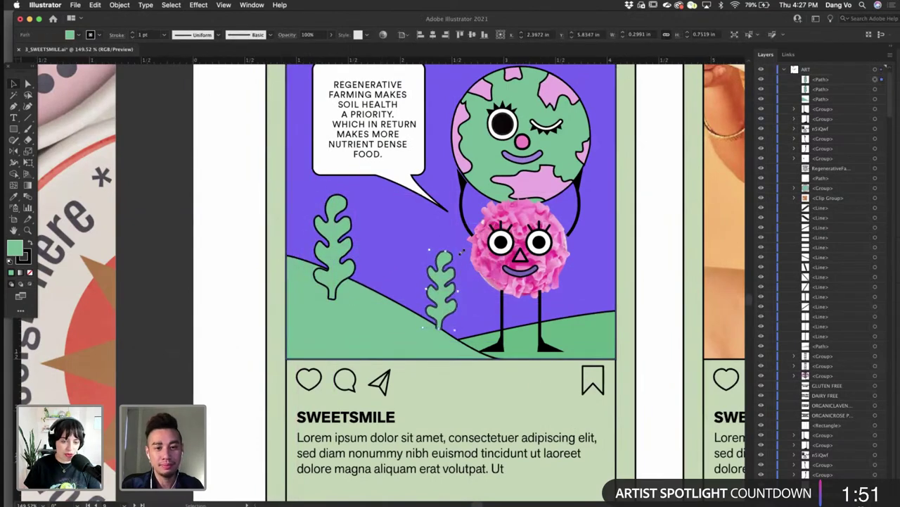
left_click_drag(462, 250, 437, 292)
left_click(343, 286)
left_click_drag(355, 299, 387, 348)
left_click(245, 276)
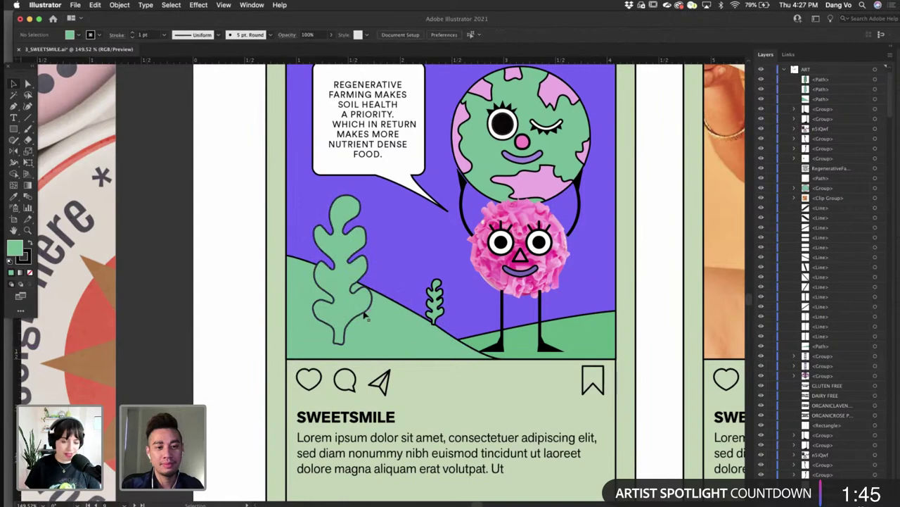
left_click_drag(365, 317, 361, 331)
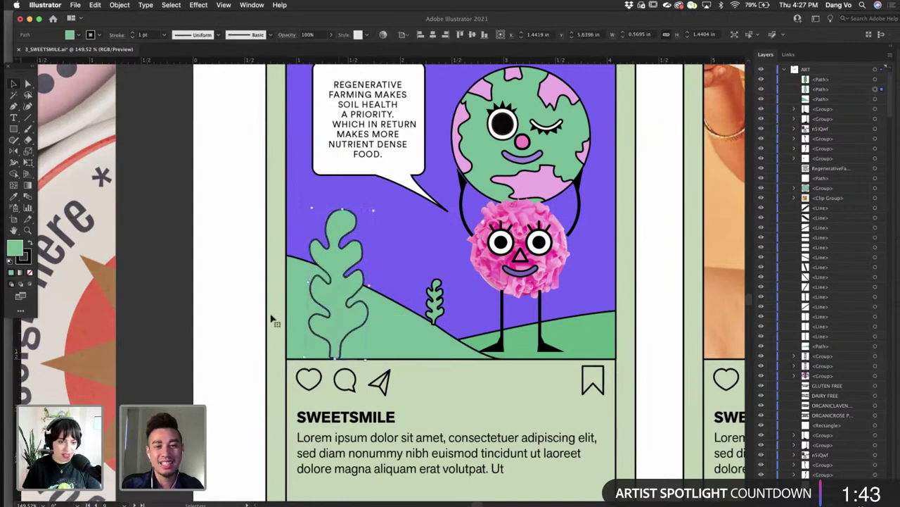
- Try to scale down the clipped ice cream photo in the second phone mockup
scroll(272, 318, "down", 4)
left_click(508, 318)
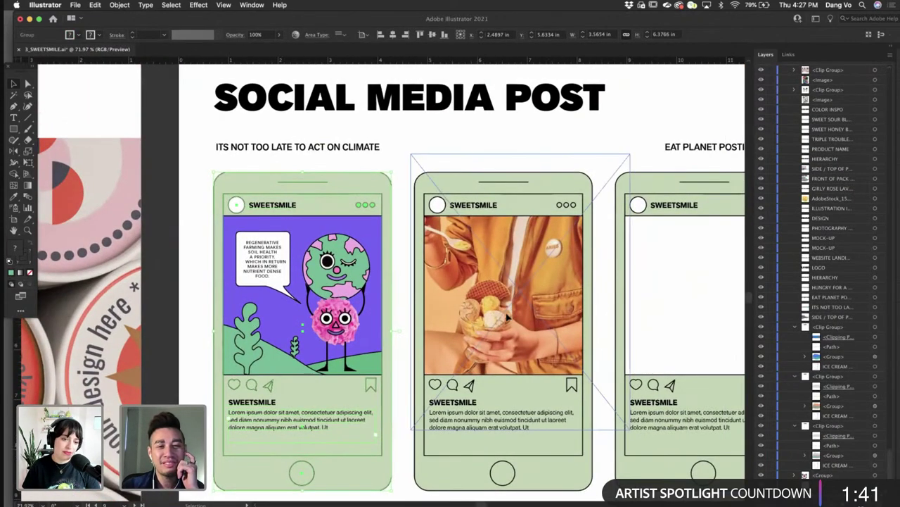
left_click(517, 313)
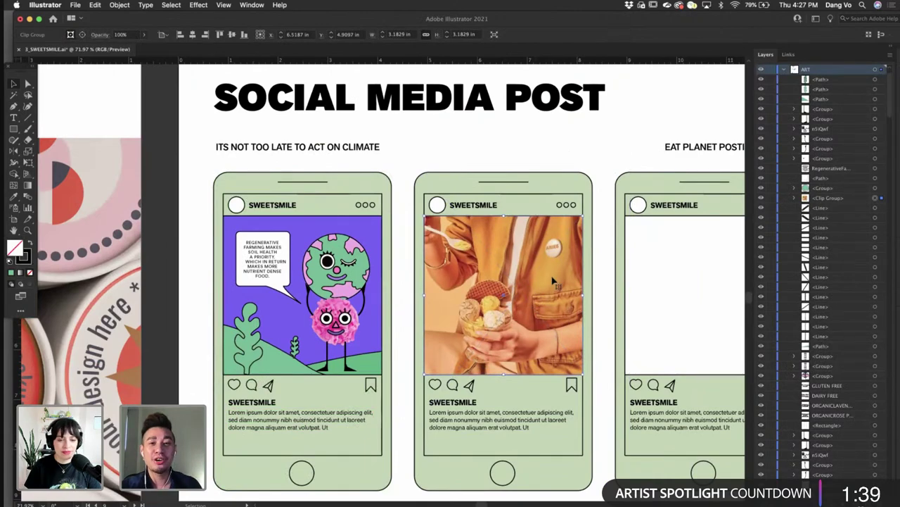
scroll(554, 282, "right", 3)
scroll(524, 222, "up", 3)
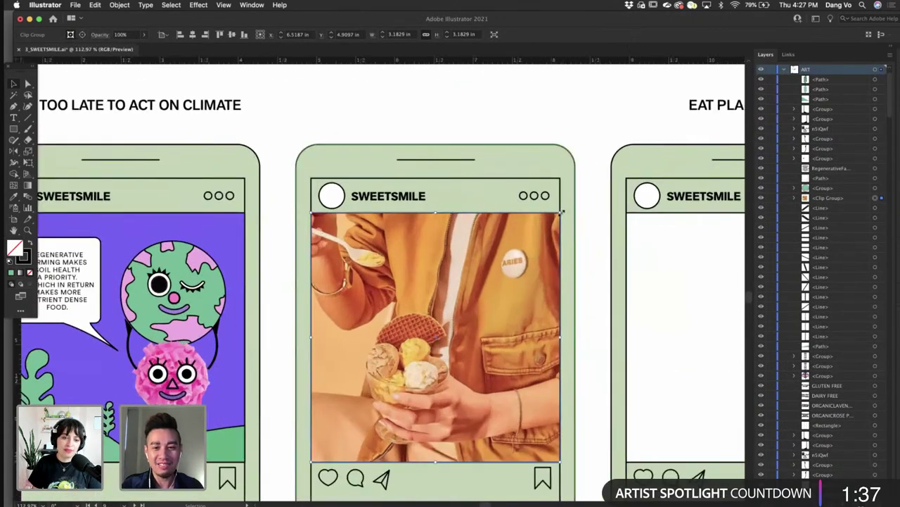
left_click_drag(561, 211, 545, 227)
key("super+z")
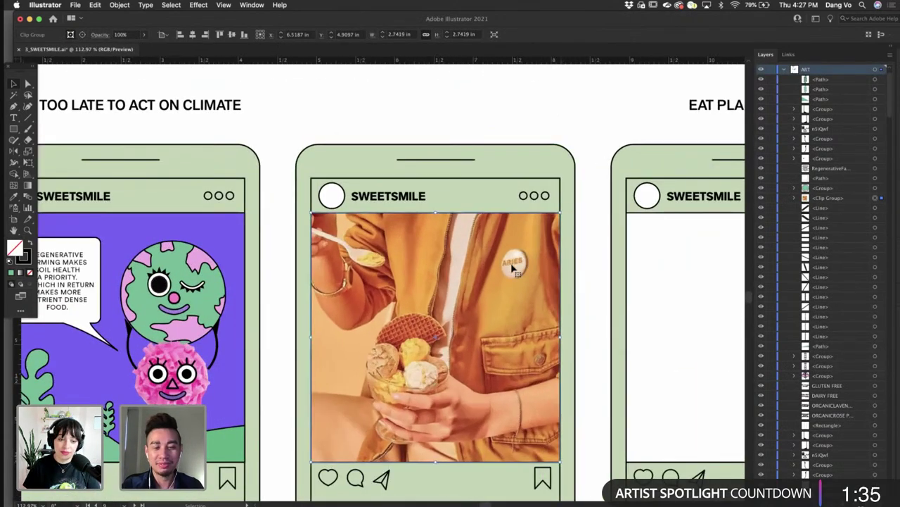
- Isolate the ice cream photo's clip group, draw an inset rectangle about 2.6 by 2.7 in over the photo, and select both
double_click(513, 267)
left_click(498, 280)
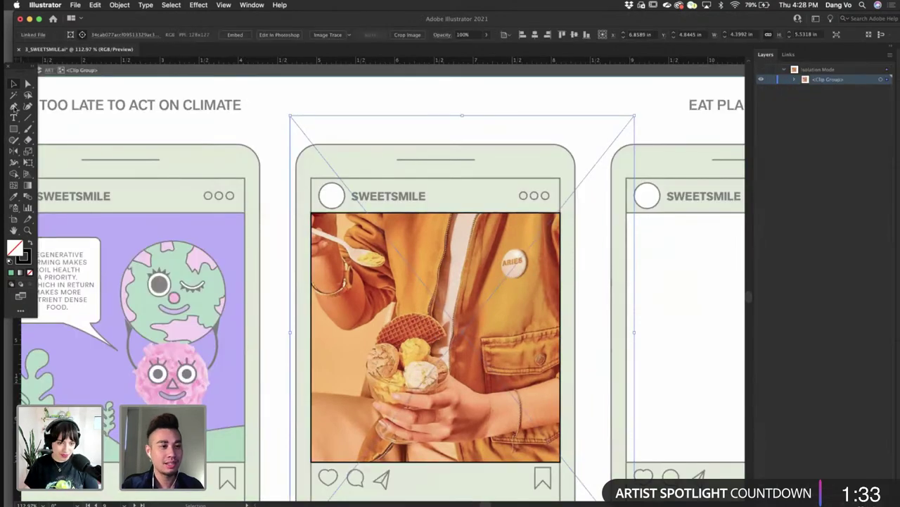
left_click(14, 130)
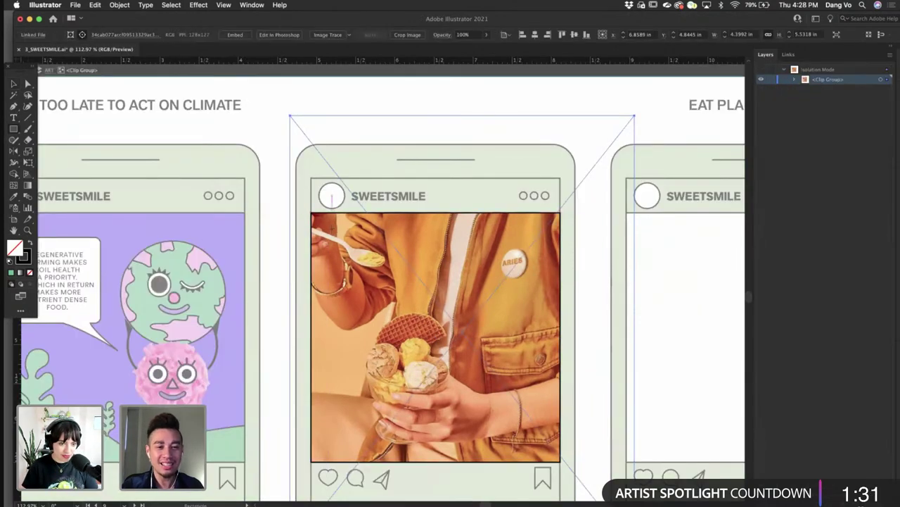
left_click_drag(332, 228, 535, 443)
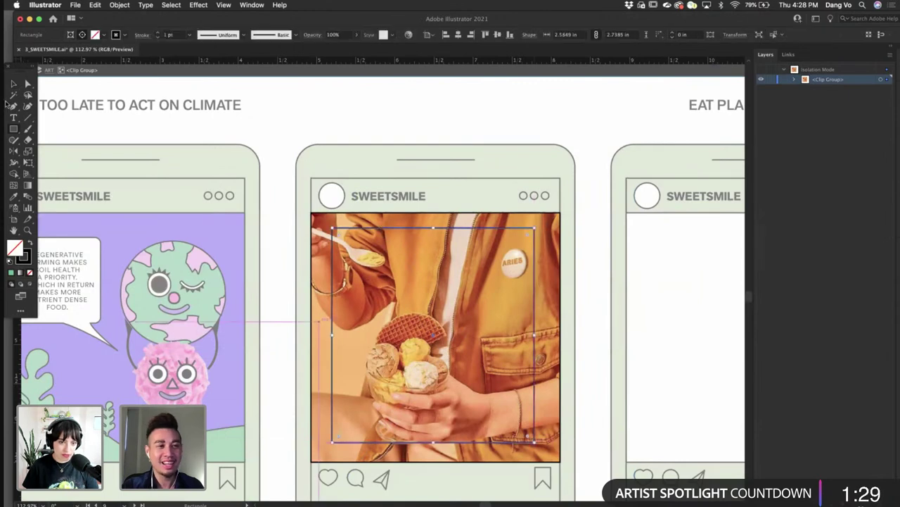
key("v")
left_click(322, 232)
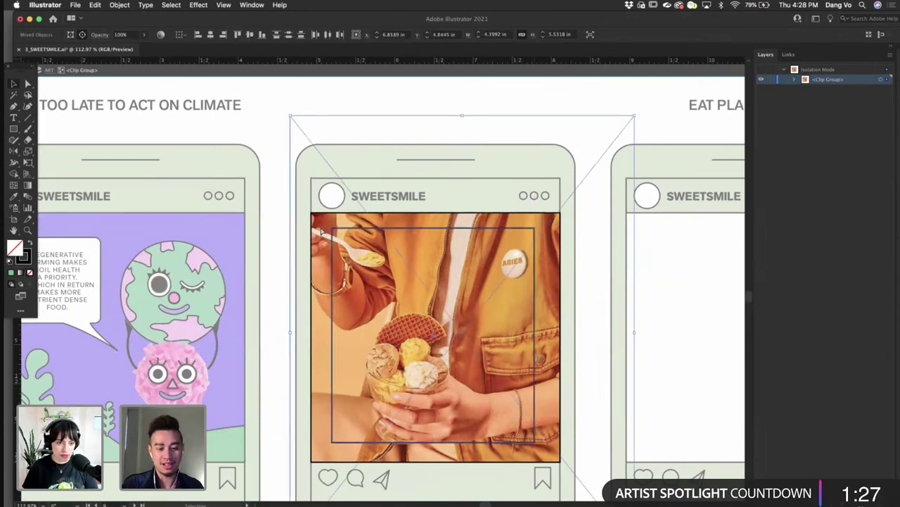
- Move the original clipping rectangle above the photo's group inside the clip group
left_click(796, 79)
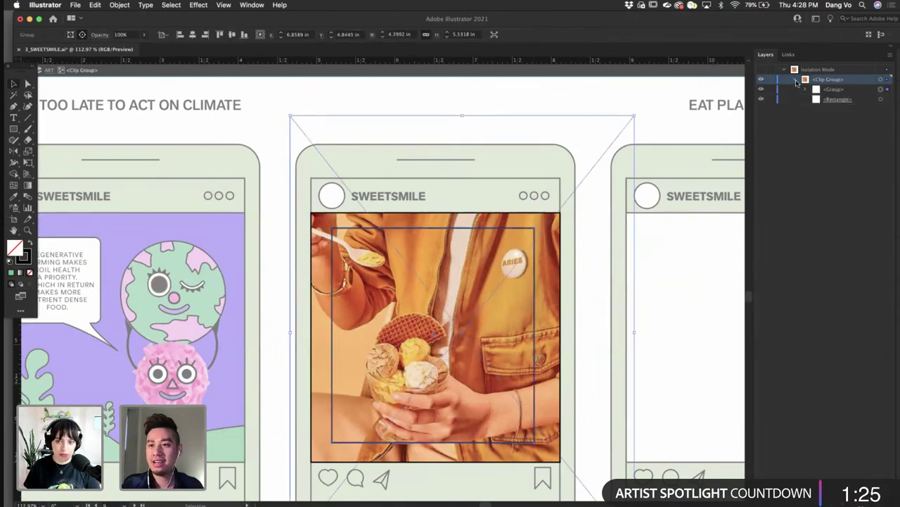
left_click_drag(830, 100, 828, 86)
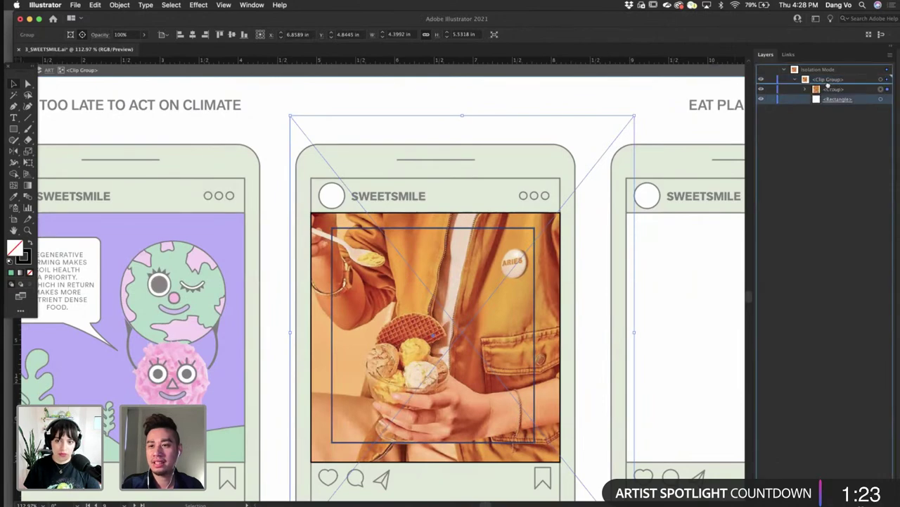
left_click(807, 100)
left_click(807, 100)
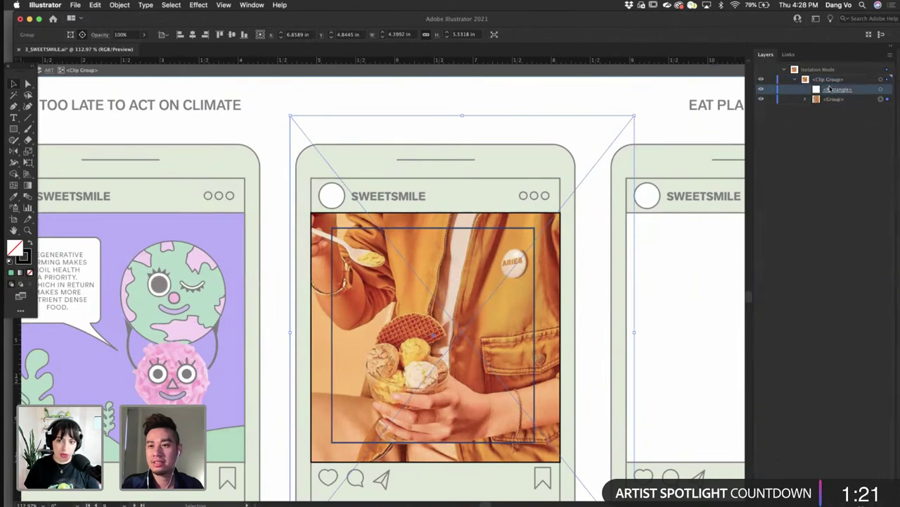
- Try to release the clip group's clipping mask
left_click(828, 81)
left_click(835, 495)
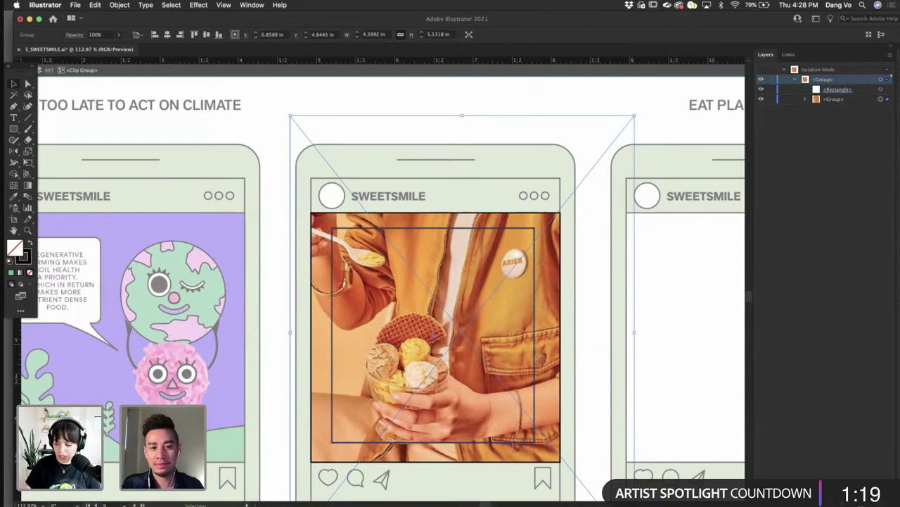
key("super+z")
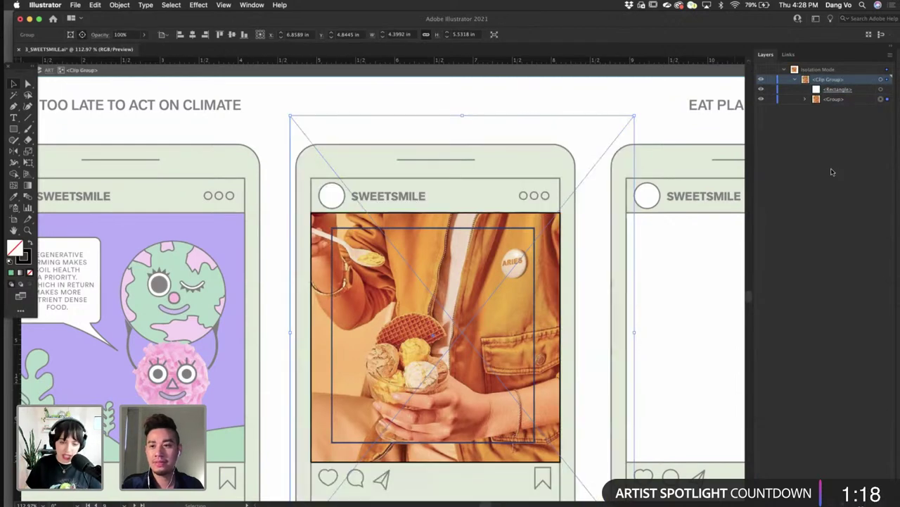
- Move the original clipping rectangle into the inner group between the drawn rectangle and the photo, and group it with the linked photo
left_click(805, 99)
left_click_drag(827, 91, 826, 112)
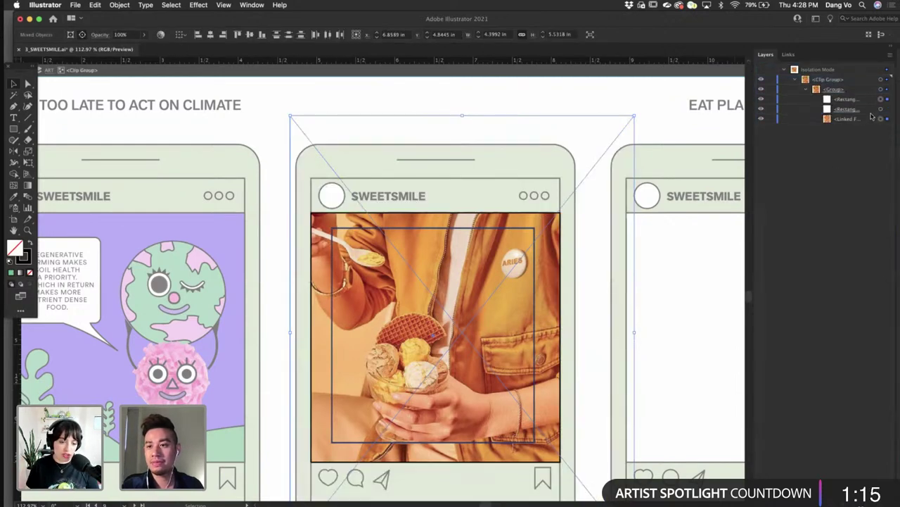
left_click(880, 110)
left_click(880, 120, "shift")
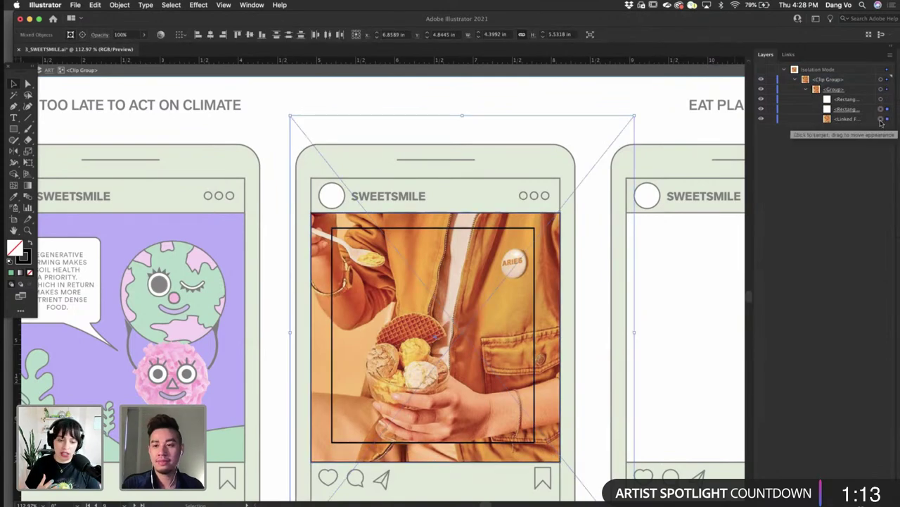
key("super+g")
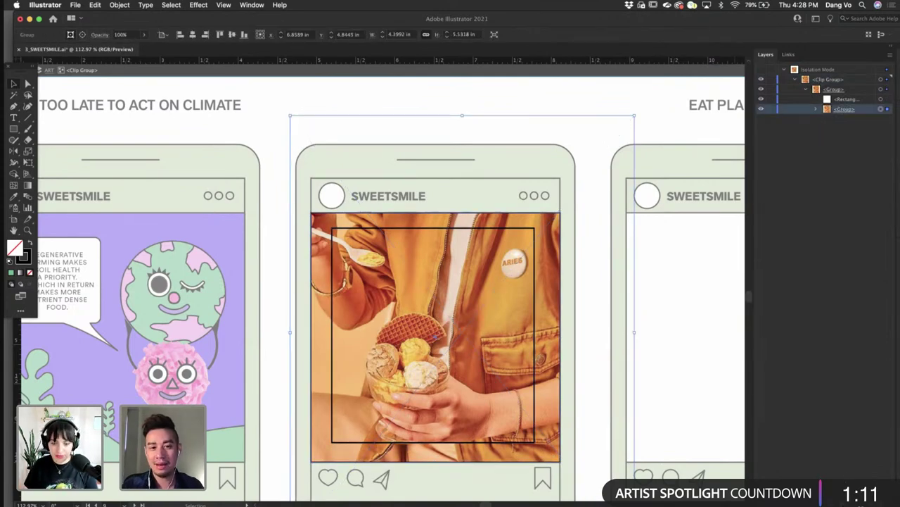
left_click(816, 109)
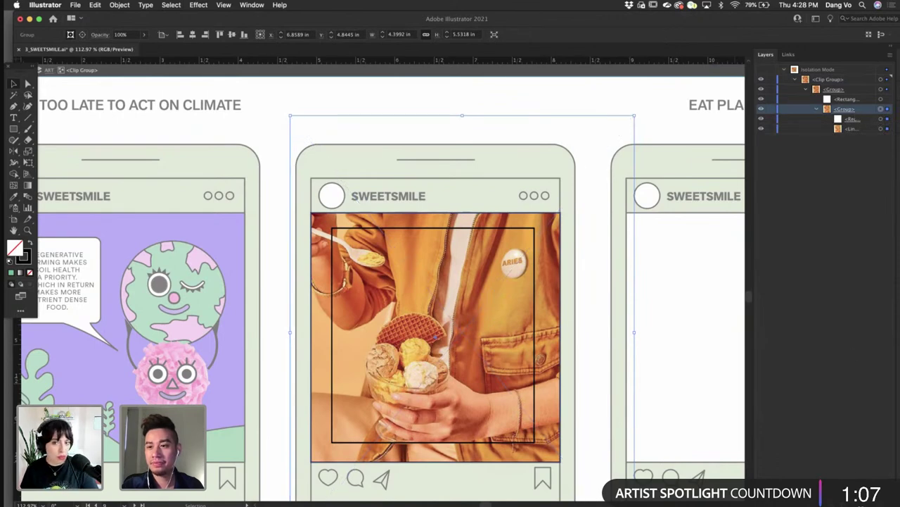
- Make the linked photo's inner group a clipping mask and swap in the drawn inset rectangle as its clipping path
left_click(14, 84)
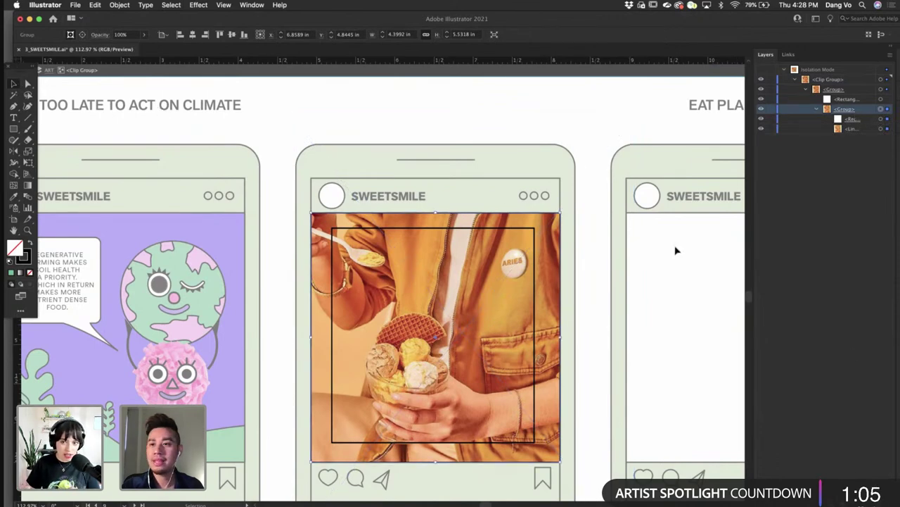
left_click(882, 99)
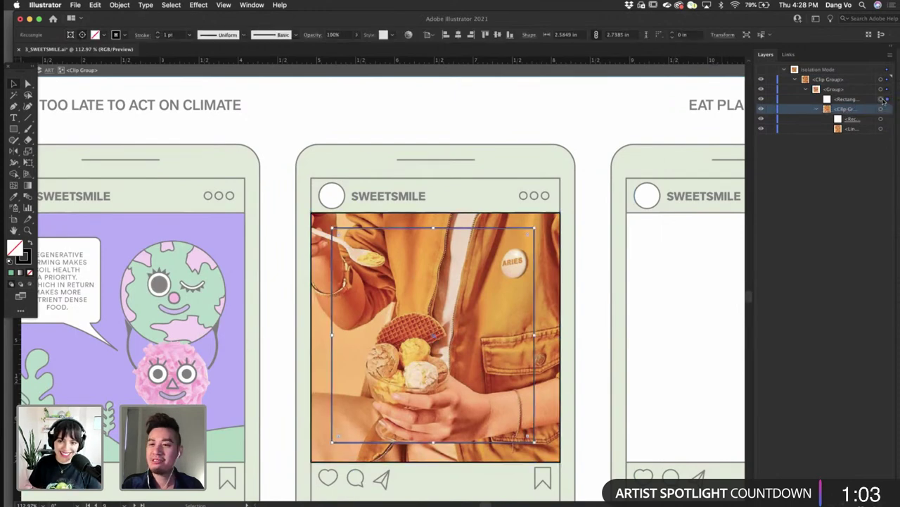
mouse_move(853, 119)
left_mouse_down()
mouse_move(852, 86)
mouse_move(841, 125)
left_mouse_up()
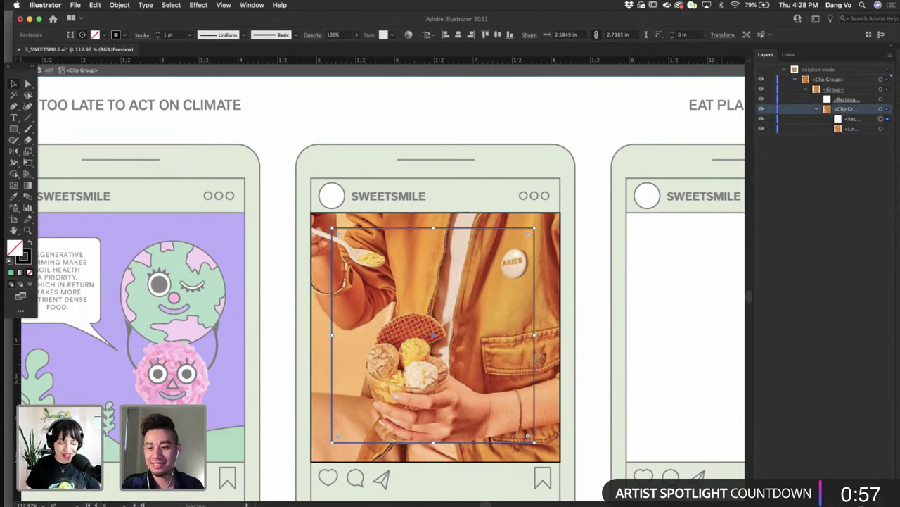
left_click(842, 500)
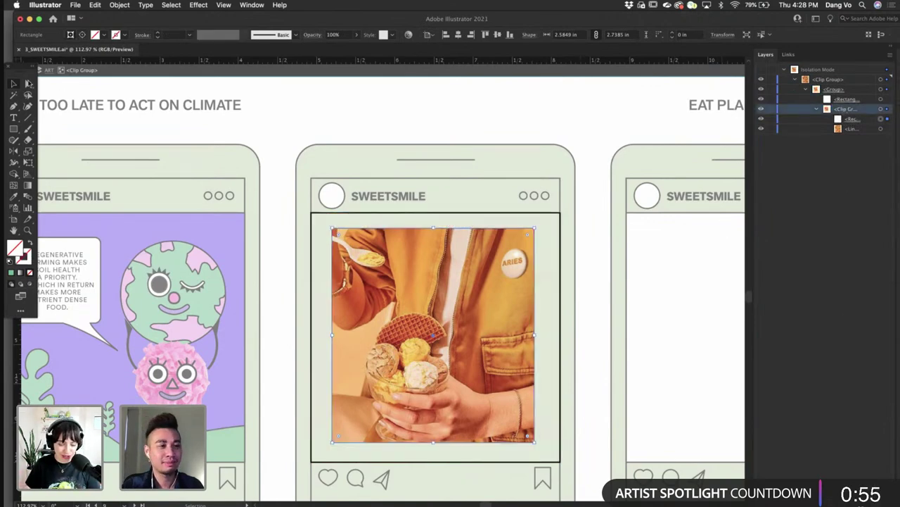
- Round the corners of the photo's inset clipping rectangle to about 0.21 in
left_click(28, 83)
mouse_move(338, 238)
left_mouse_down()
mouse_move(350, 253)
mouse_move(346, 242)
left_mouse_up()
left_click(14, 83)
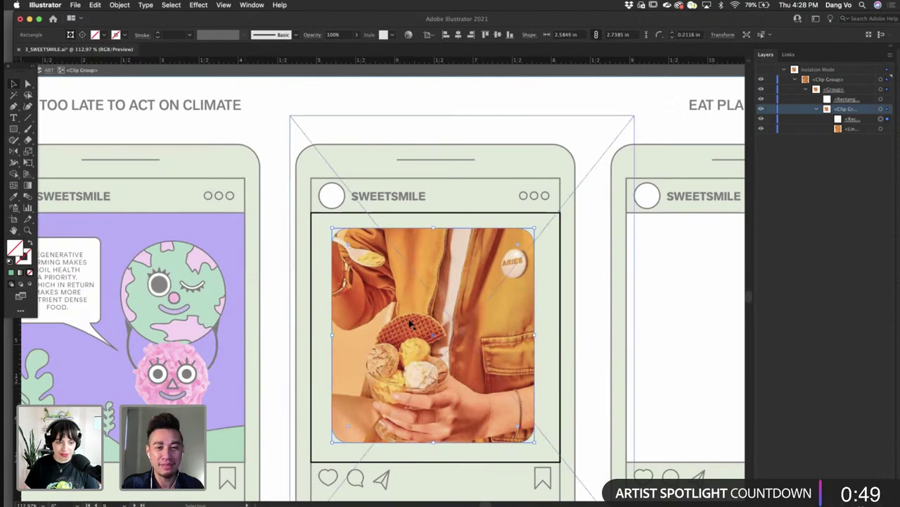
- Nudge the rounded clipping rectangle down slightly within the post and give it a 1 pt black stroke
key("Down")
key("Down")
key("Up")
key("Down")
key("Down")
key("Down")
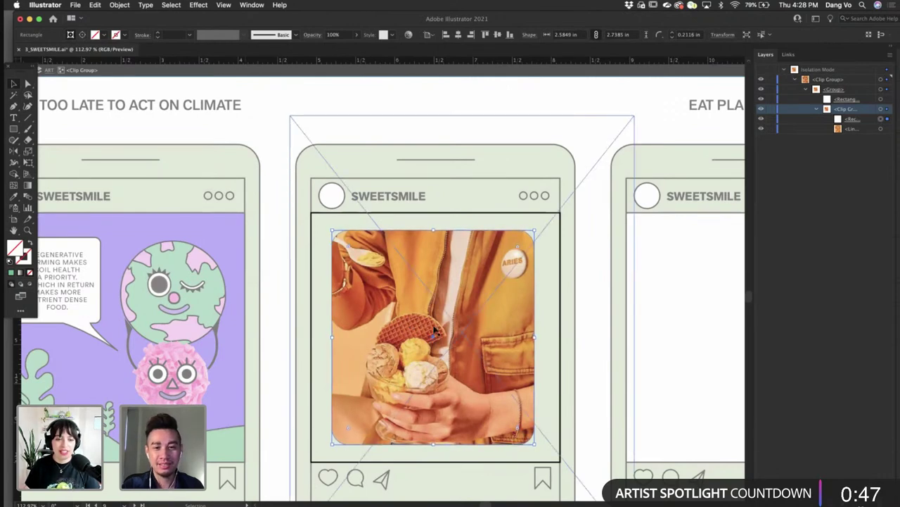
left_click_drag(435, 328, 436, 328)
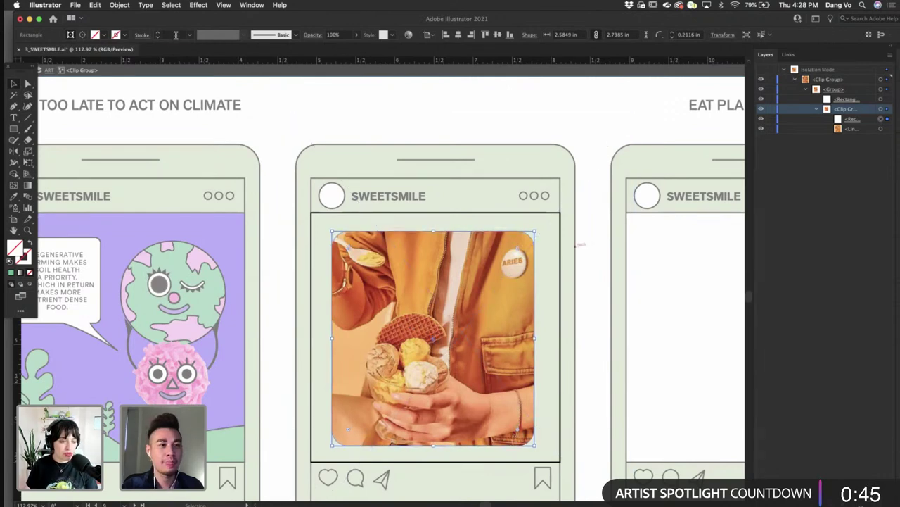
key("Return")
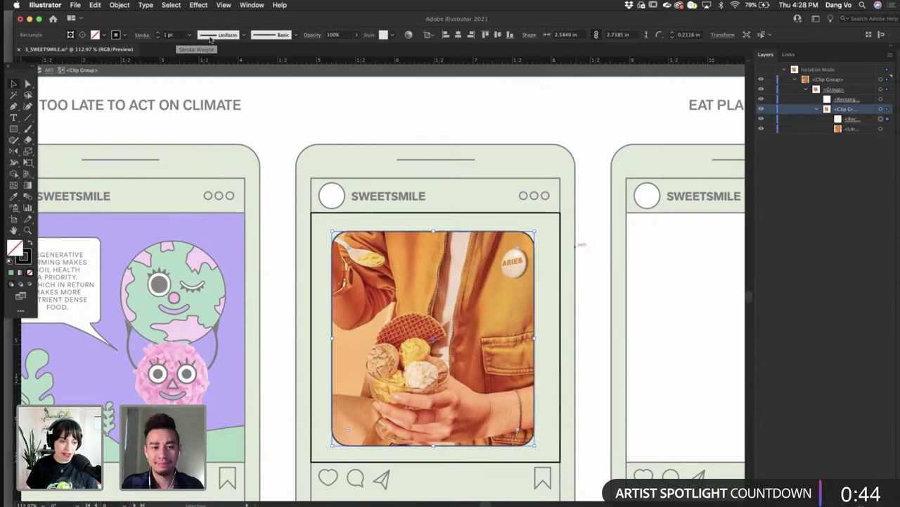
- Fill the outer square frame behind the ice cream photo with white (ffffff) and leave isolation mode
left_click(878, 100)
double_click(12, 250)
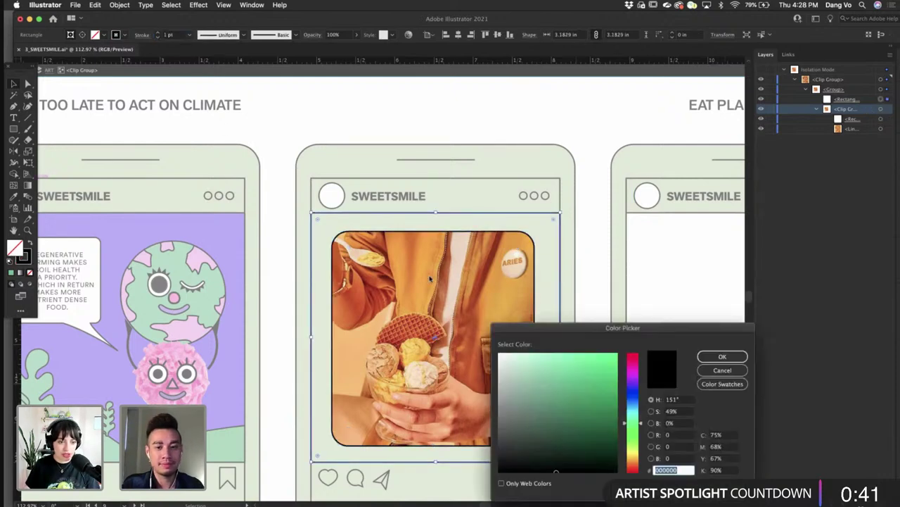
type("ffffff")
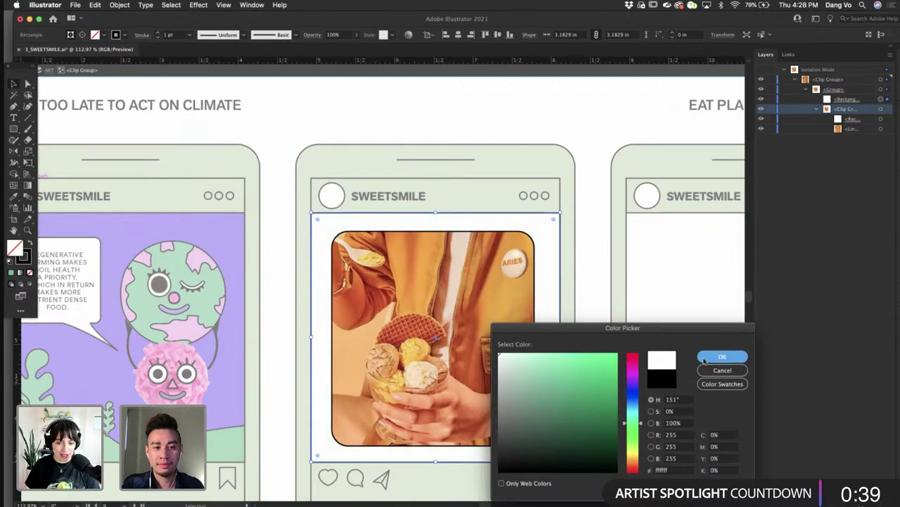
key("Return")
left_click(274, 224)
scroll(275, 224, "down", 6)
scroll(275, 225, "left", 3)
scroll(275, 225, "down", 2)
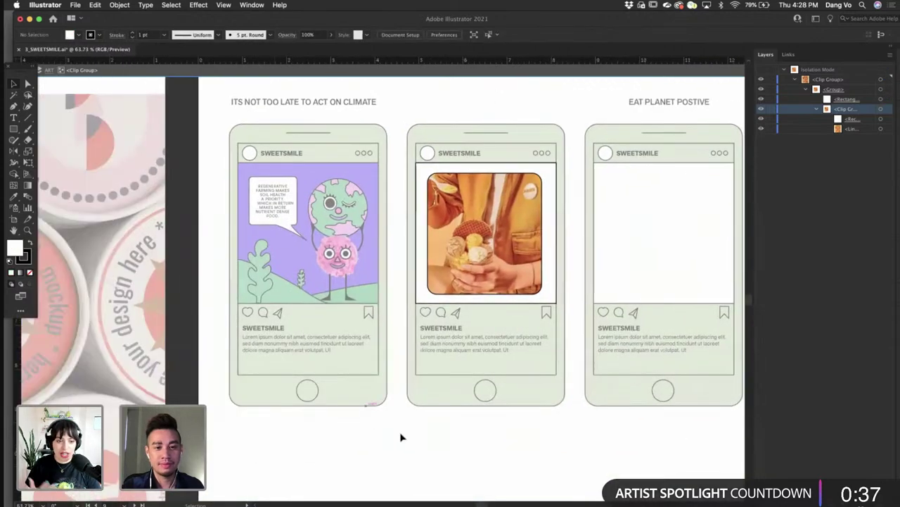
double_click(400, 437)
- Place a new point text object in the empty area below the middle phone mockup
scroll(400, 437, "up", 2)
scroll(400, 436, "left", 2)
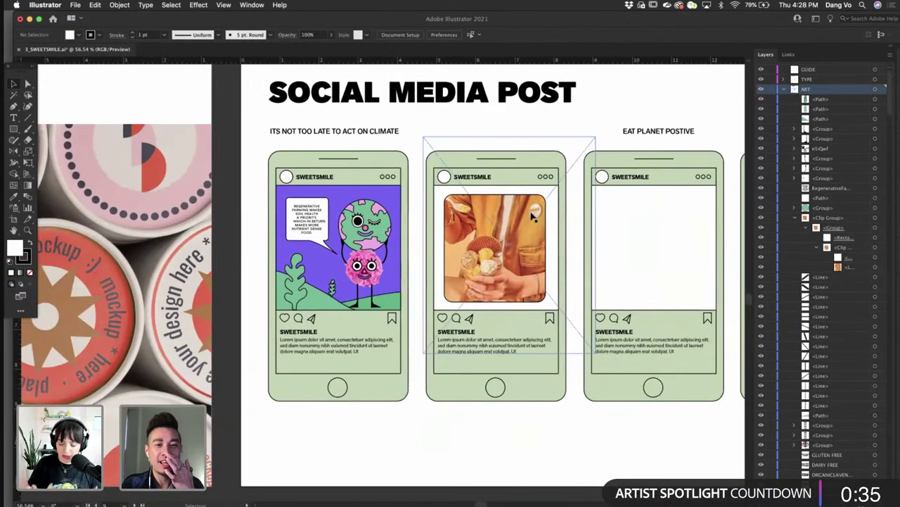
scroll(532, 211, "up", 3)
scroll(369, 202, "down", 2)
scroll(370, 202, "left", 2)
scroll(369, 202, "up", 3)
scroll(369, 201, "right", 2)
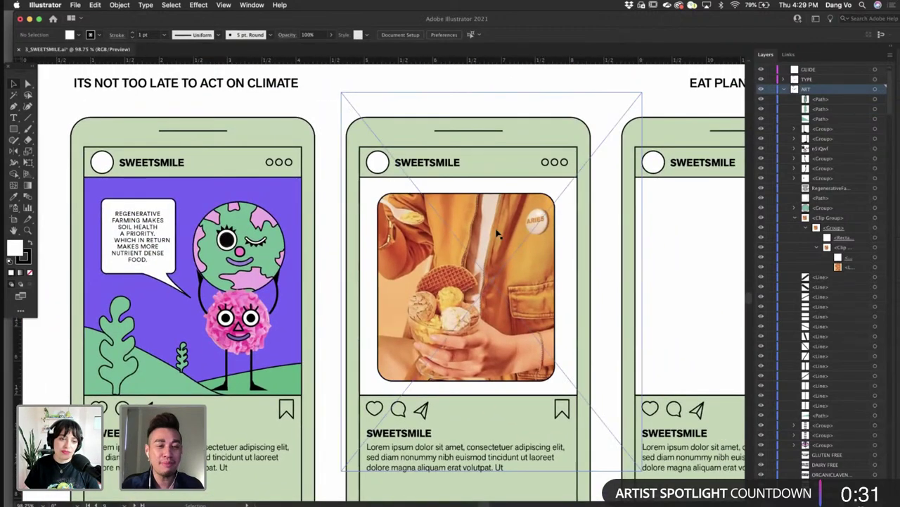
key("t")
scroll(359, 375, "down", 5)
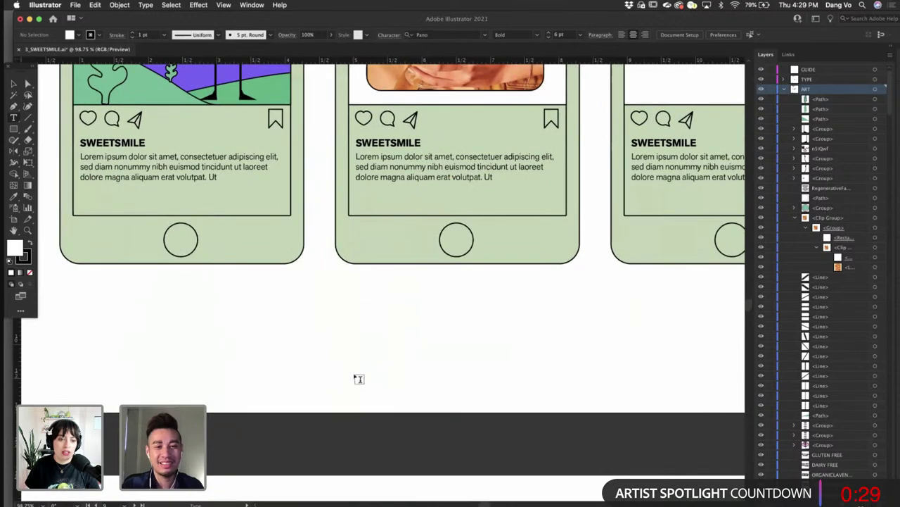
left_click(358, 380)
- Find the round lid on the FULL PACK artboard and select its curved SAVING THE PLANET ONE BITE AT THE TIME text
scroll(383, 380, "down", 5)
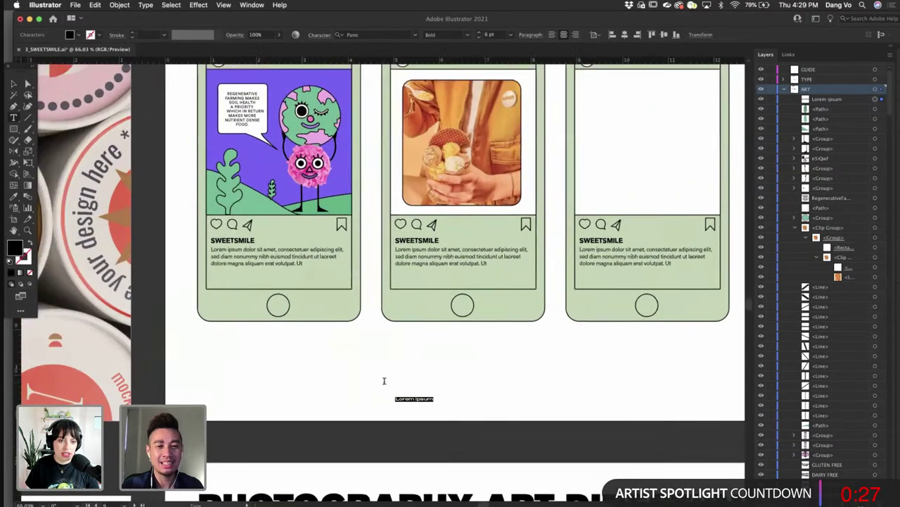
scroll(385, 381, "up", 5)
scroll(386, 383, "down", 5)
scroll(387, 383, "left", 12)
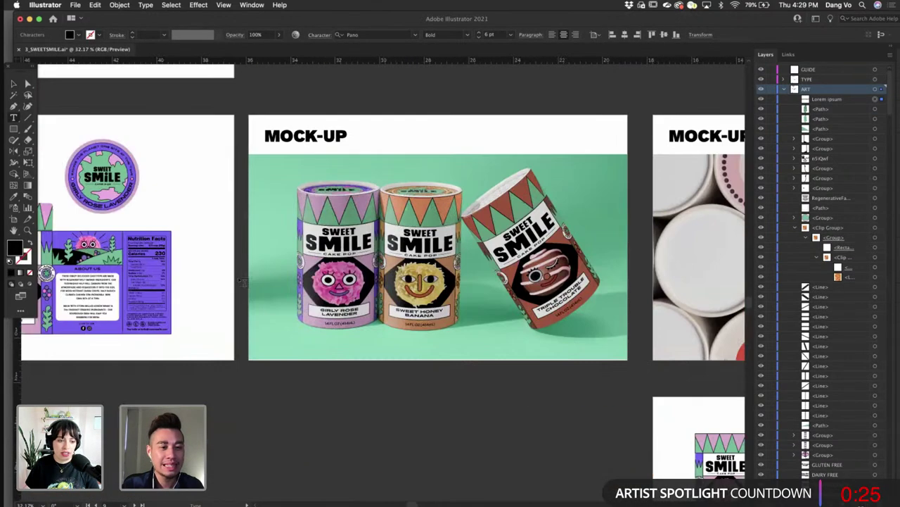
scroll(297, 248, "up", 5)
scroll(298, 254, "left", 5)
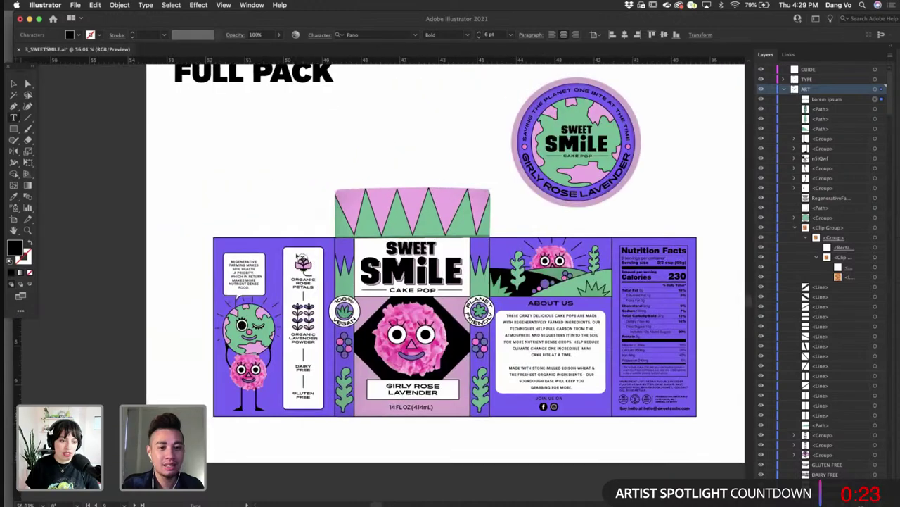
scroll(298, 256, "down", 1)
scroll(298, 256, "up", 4)
scroll(299, 257, "right", 3)
scroll(440, 212, "up", 5)
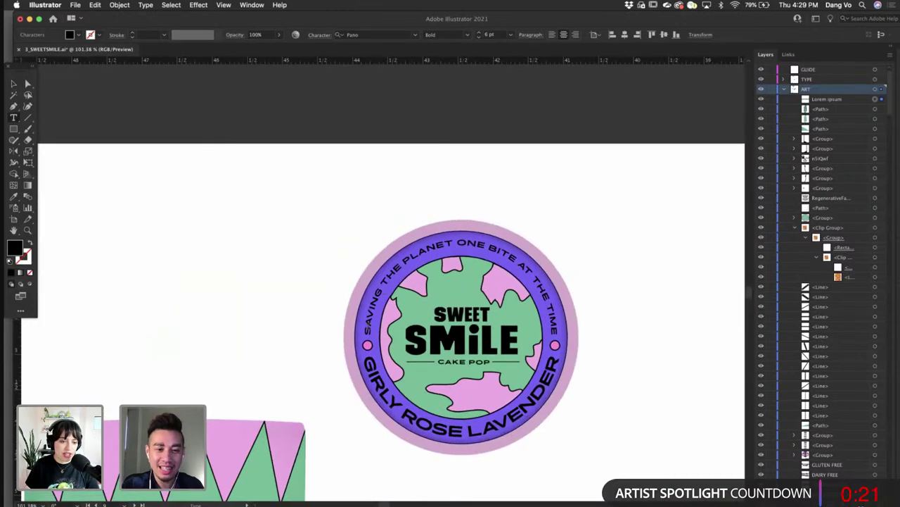
left_click(490, 244)
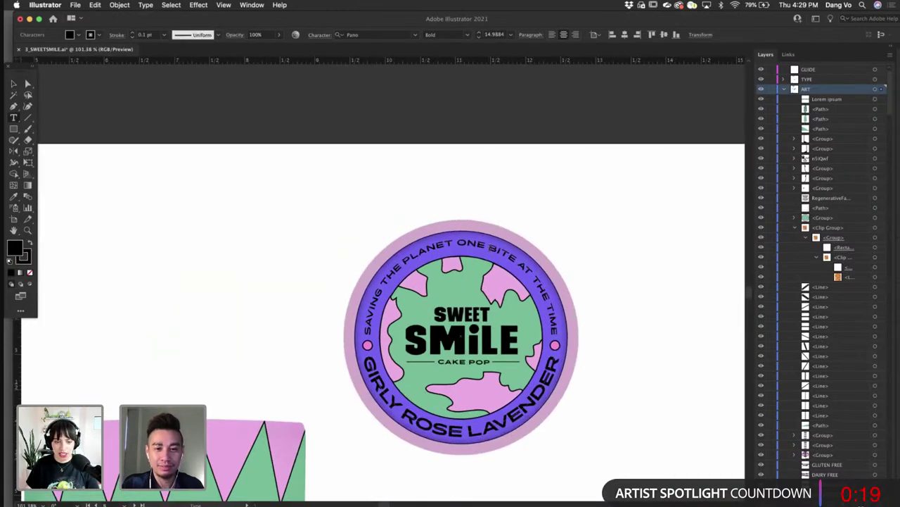
key("super+a")
left_click(14, 84)
key("ctrl+shift+z")
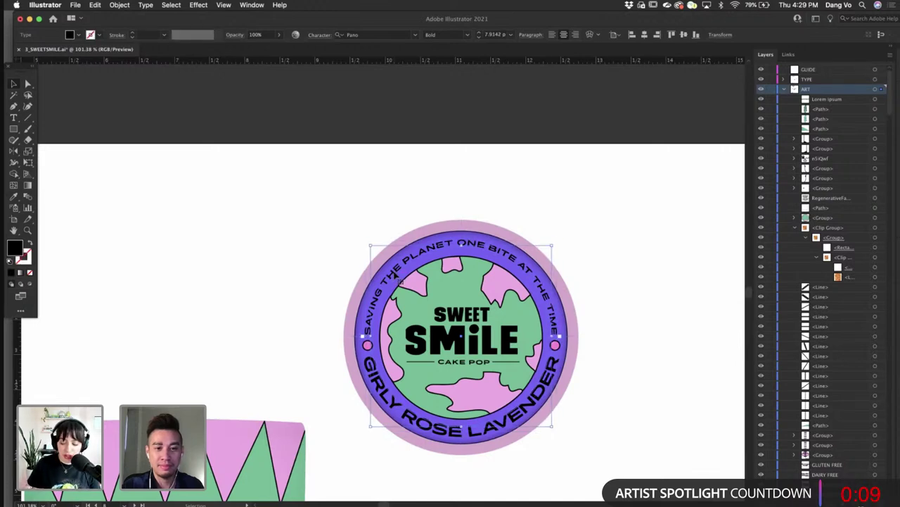
- Move the curved GIRLY ROSE LAVENDER text off the round lid toward its left side, deselect it, and save the file
left_click(14, 118)
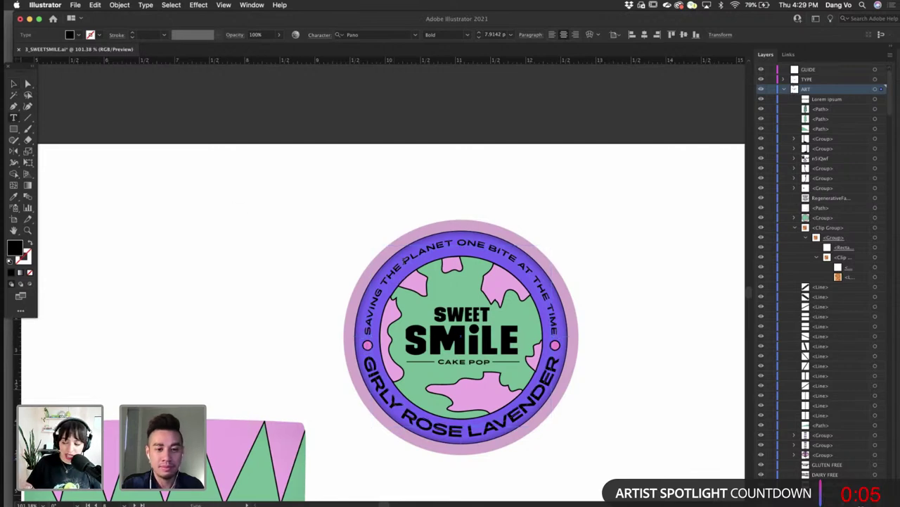
left_click(518, 256)
scroll(529, 252, "up", 5)
key("Escape")
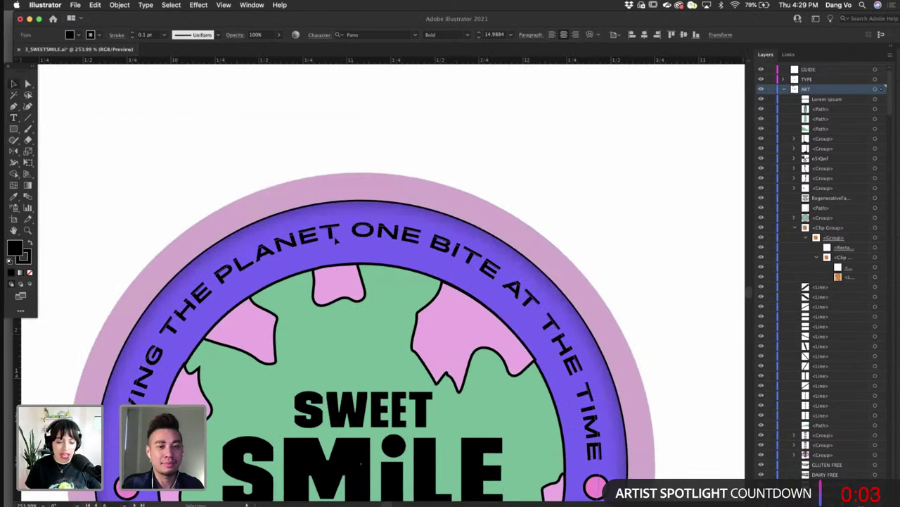
scroll(336, 240, "down", 4)
left_click_drag(375, 247, 211, 248)
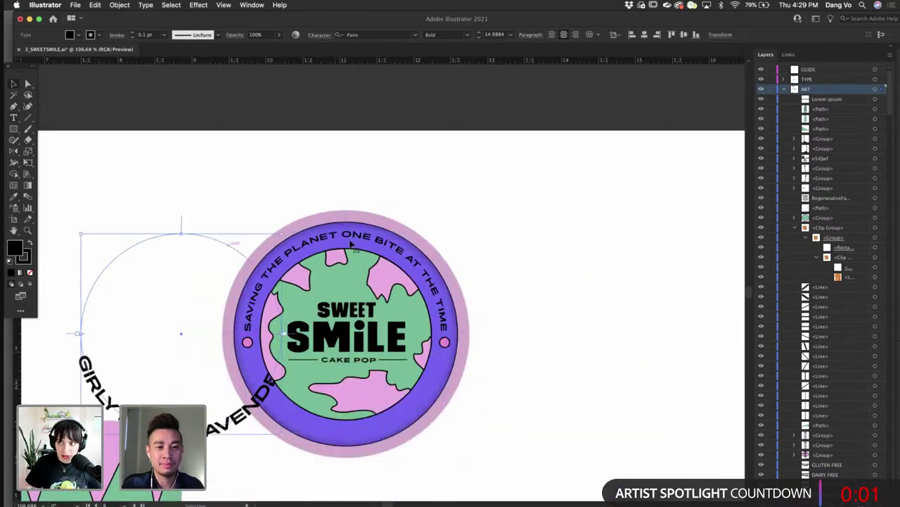
scroll(398, 247, "down", 3)
key("a")
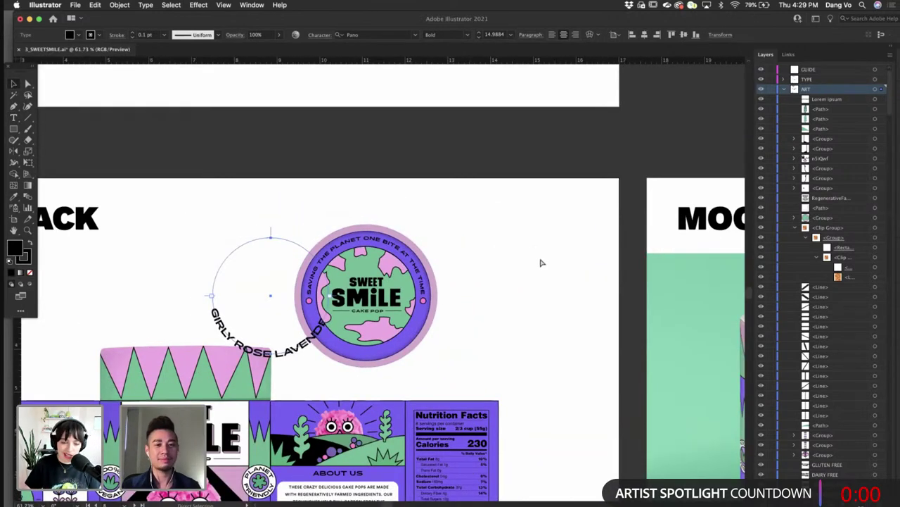
key("v")
left_click(544, 265)
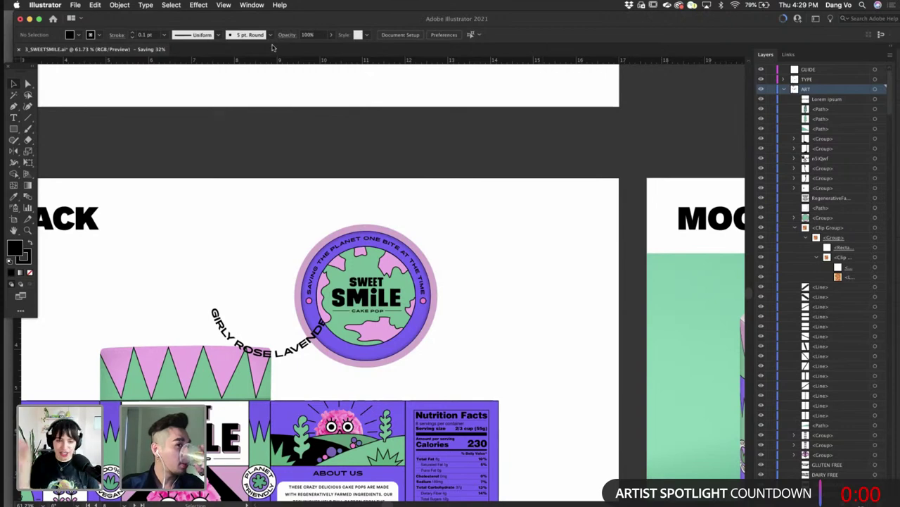
- Minimize the document window and switch to Chrome with the Billyclub website
left_click(29, 20)
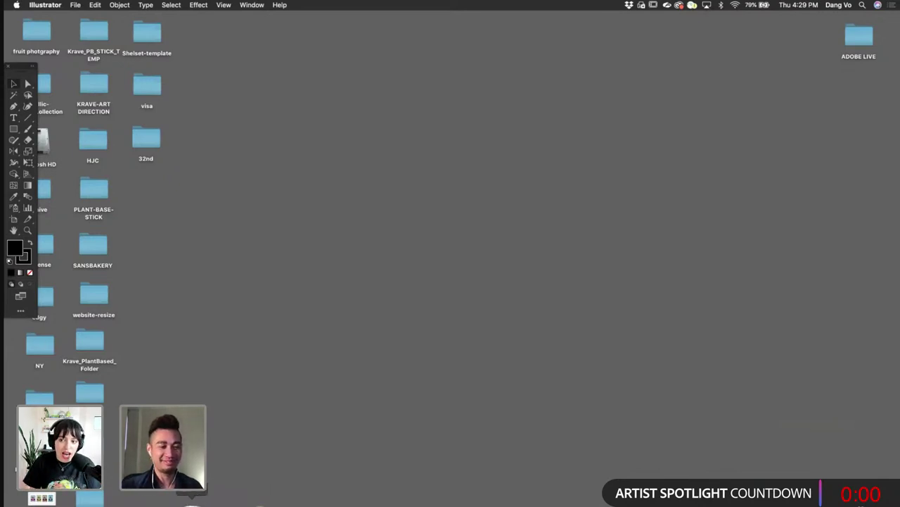
left_click(210, 504)
left_click(244, 502)
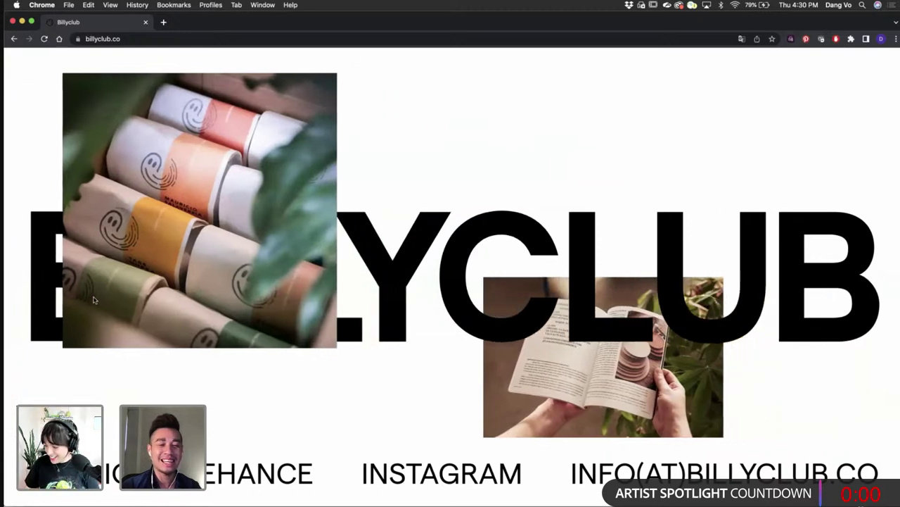
- Open the Billyclub studio's information page and examine its team photos, studio description and opening hours
left_click(86, 473)
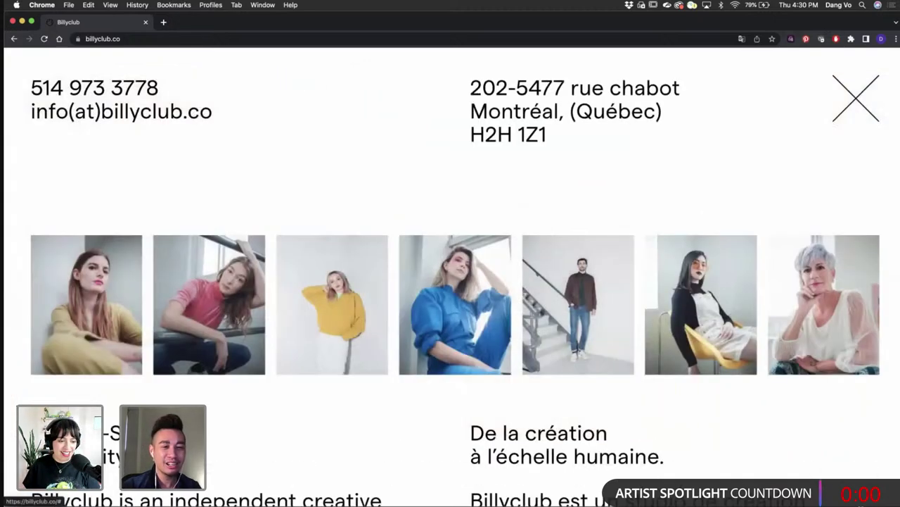
scroll(97, 363, "down", 1)
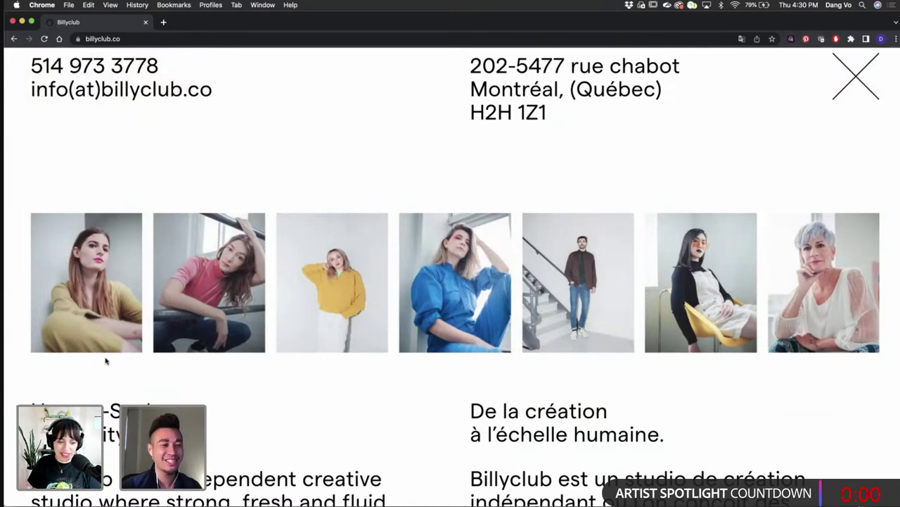
scroll(106, 361, "down", 1)
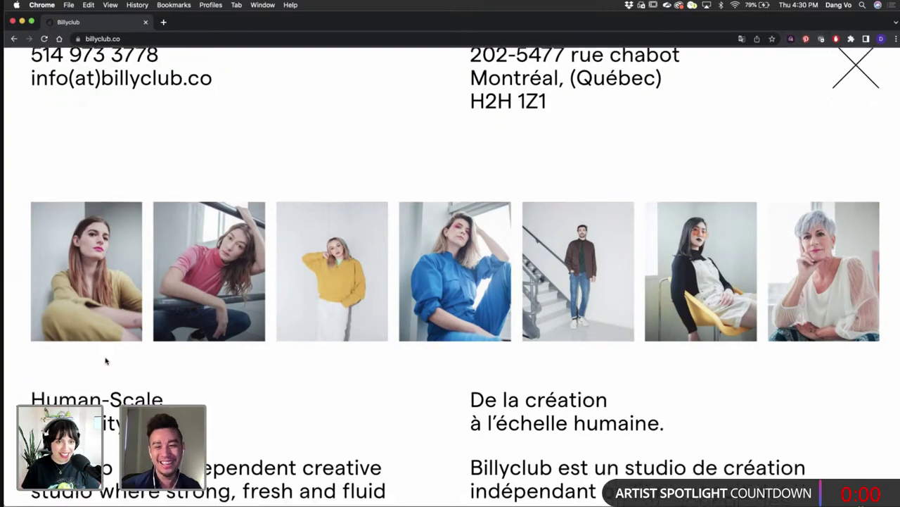
scroll(106, 361, "down", 5)
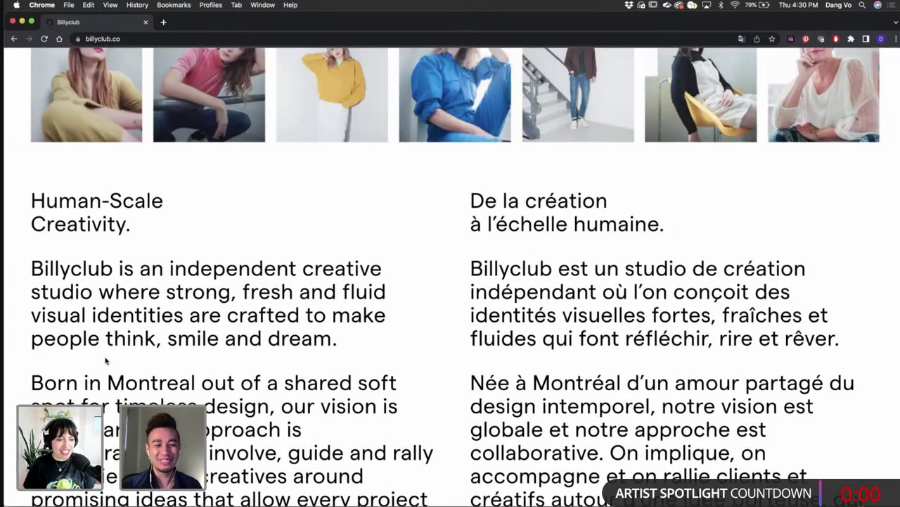
scroll(105, 359, "up", 1)
scroll(105, 359, "up", 5)
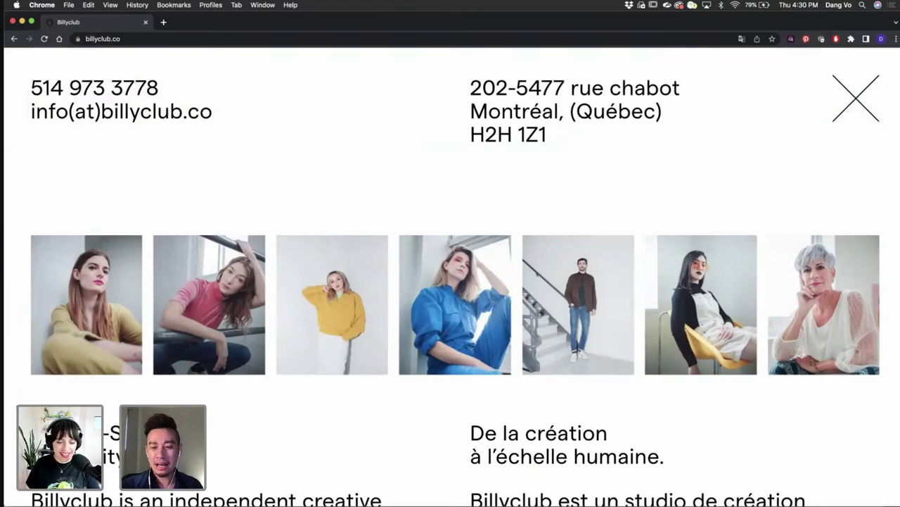
scroll(368, 372, "down", 10)
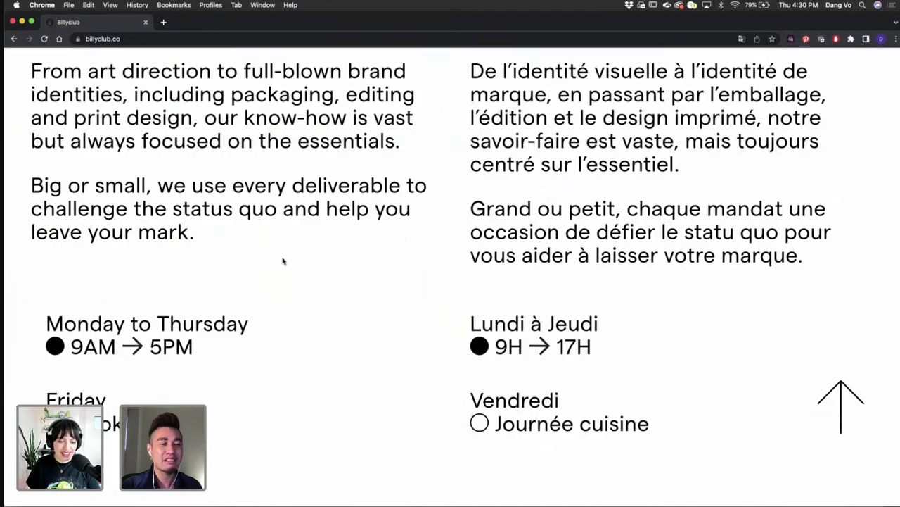
- Return to the Google results for "billy club montreal" and reopen the Billyclub homepage
scroll(284, 260, "up", 4)
scroll(161, 172, "up", 7)
left_click(14, 39)
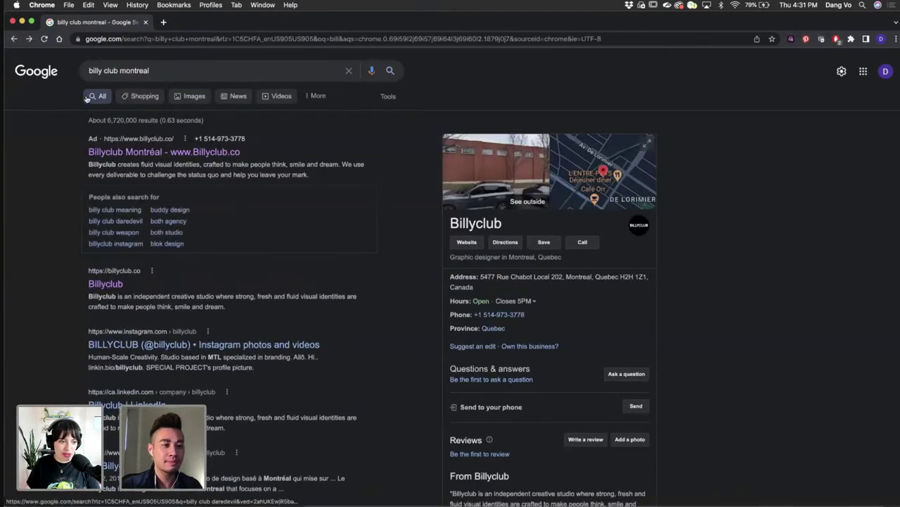
left_click(182, 185)
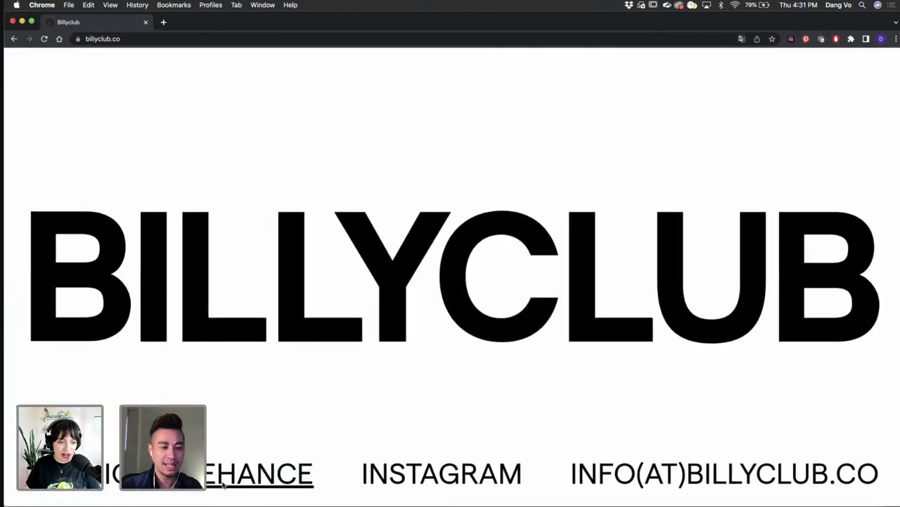
- Open the Billyclub studio's Behance profile and open its MushUp - Branding & Packaging project
left_click(246, 473)
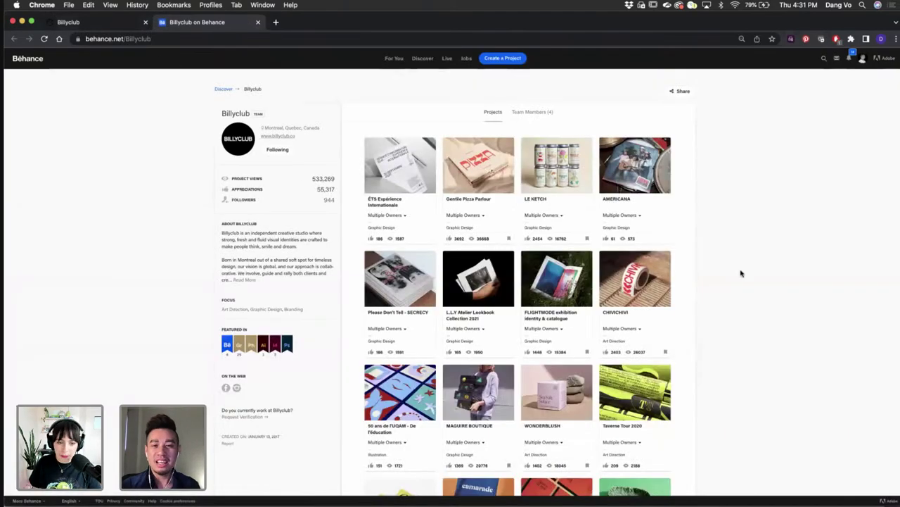
scroll(741, 273, "down", 10)
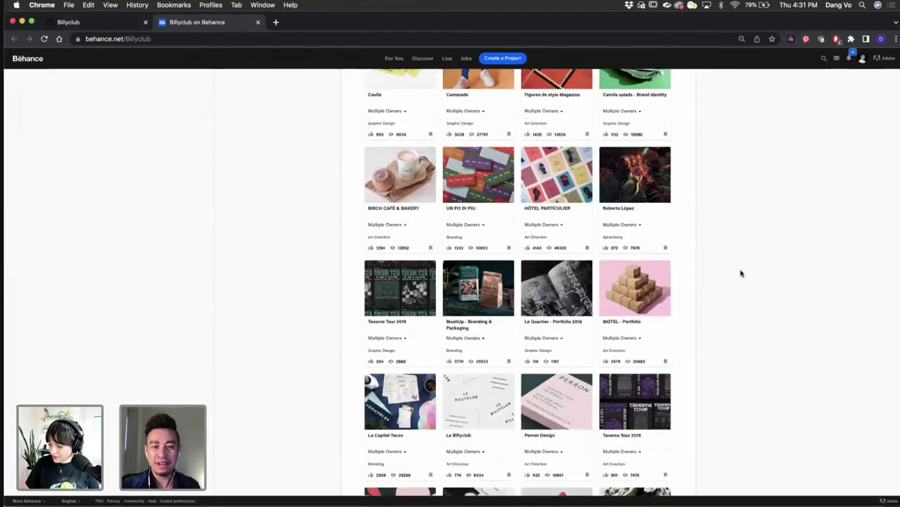
left_click(487, 295)
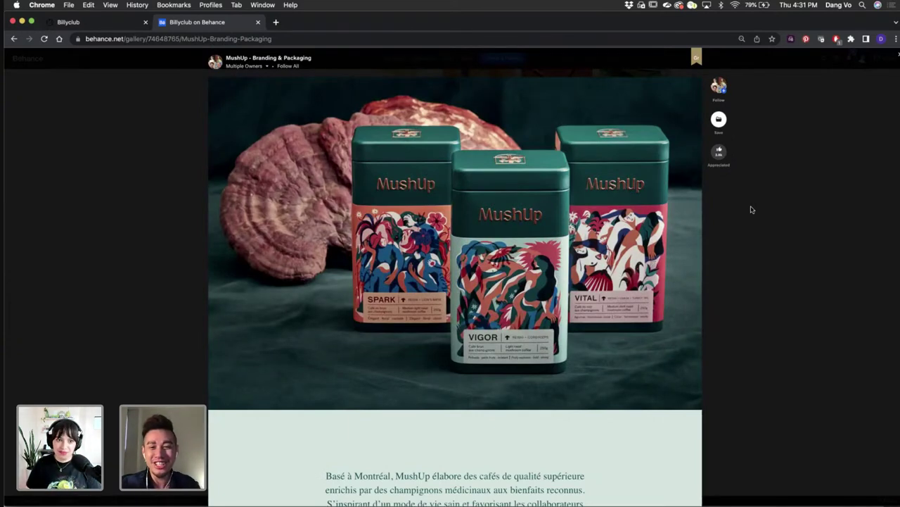
- Examine the MushUp tins up close, the logo, and the Vigor and Spark illustrations, labels and product photos
scroll(612, 272, "up", 5)
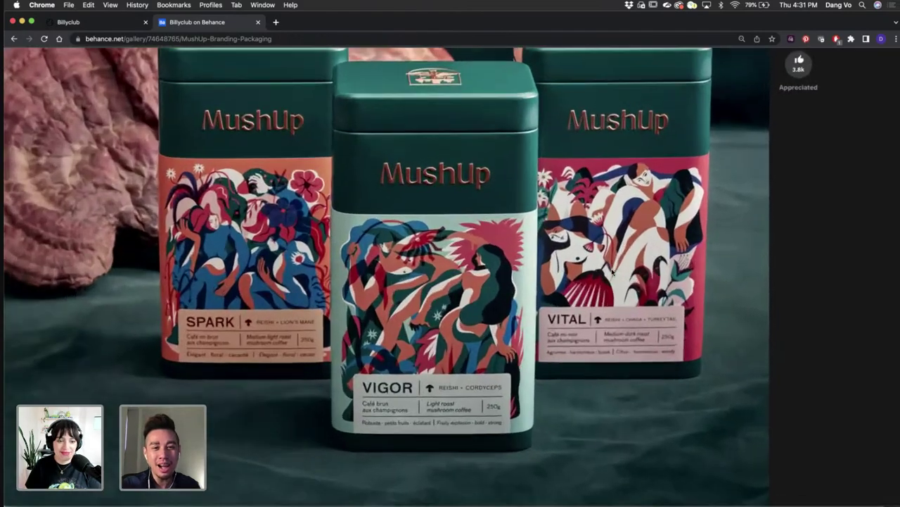
scroll(612, 273, "down", 4)
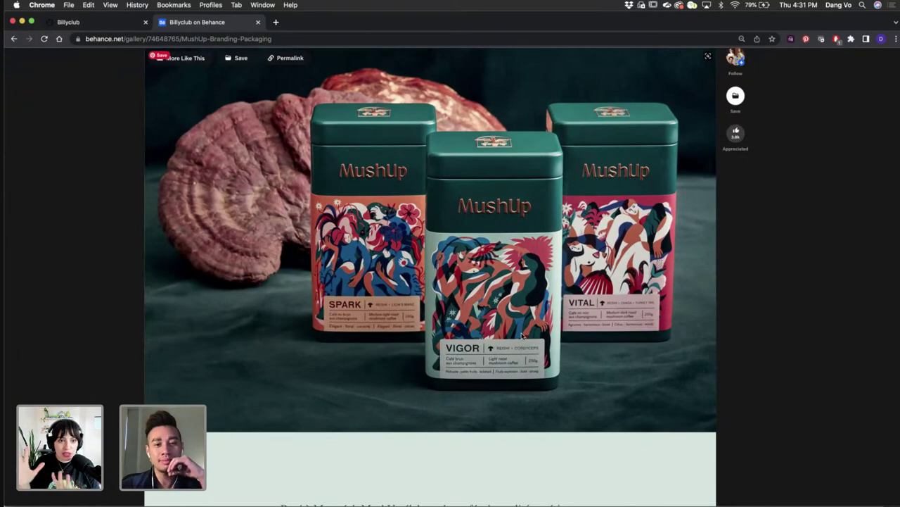
scroll(522, 336, "down", 10)
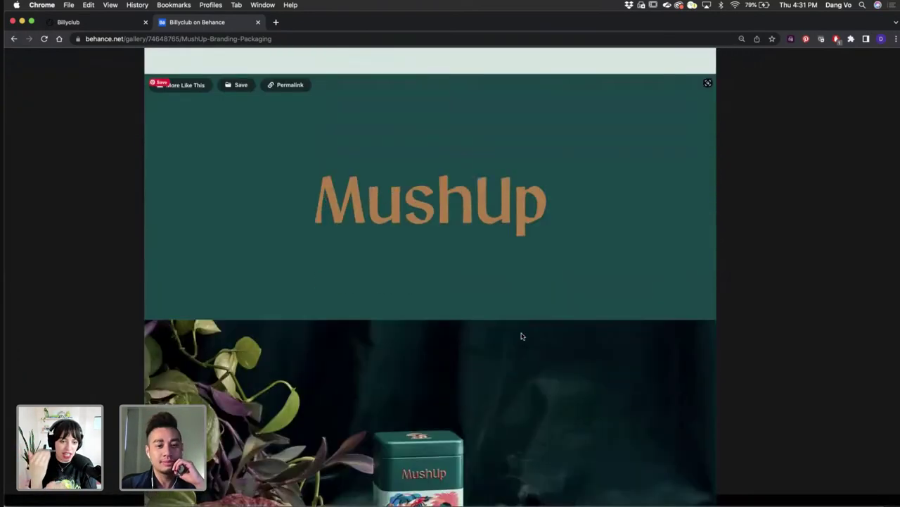
scroll(522, 335, "down", 5)
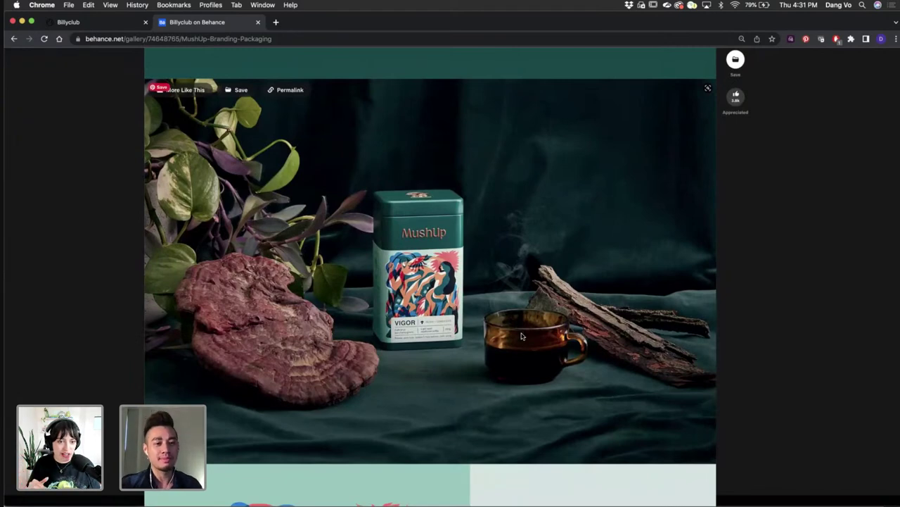
scroll(522, 336, "down", 5)
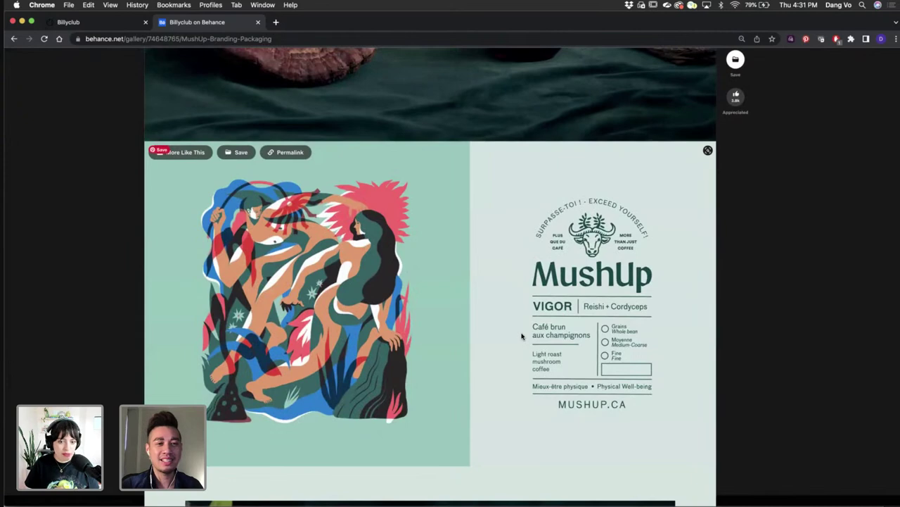
scroll(522, 336, "up", 2)
scroll(521, 334, "down", 3)
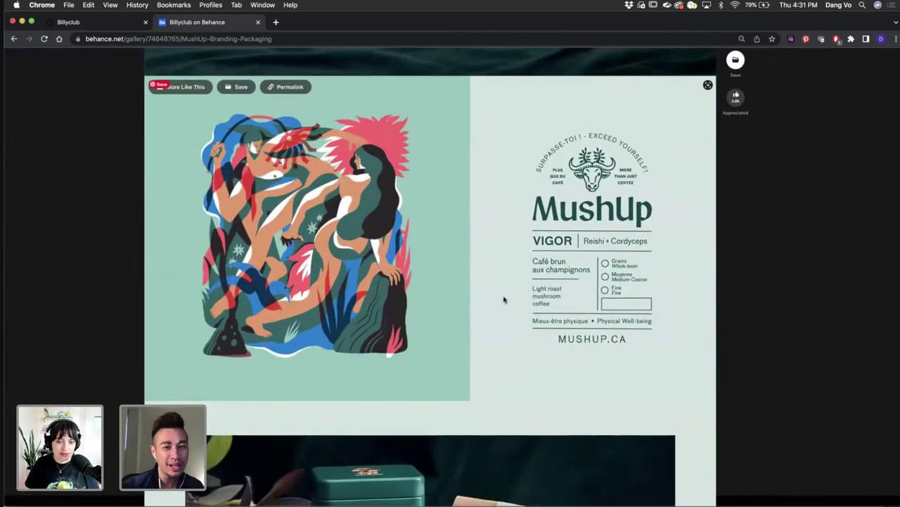
scroll(503, 299, "down", 10)
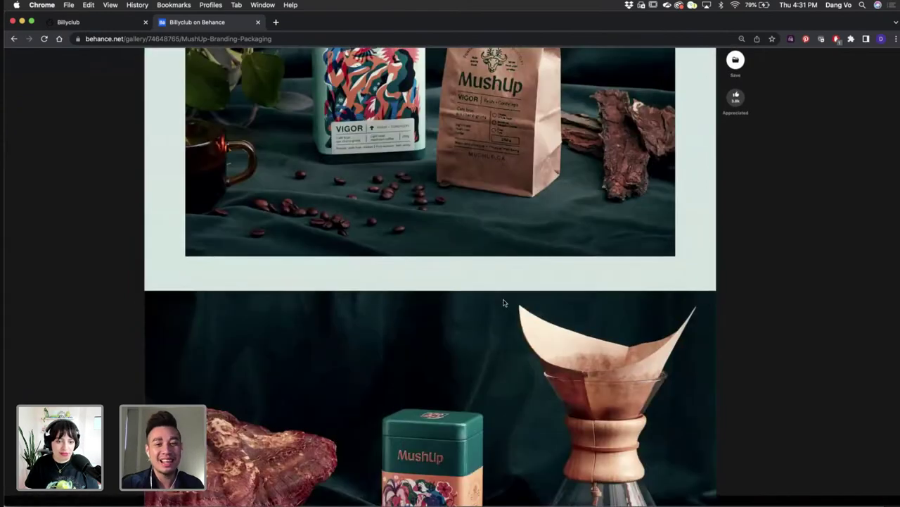
scroll(504, 302, "down", 8)
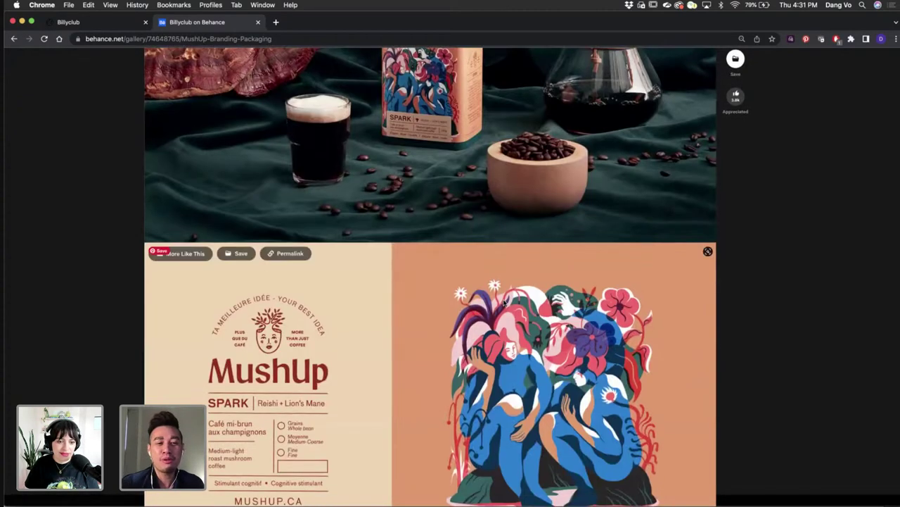
scroll(504, 301, "down", 2)
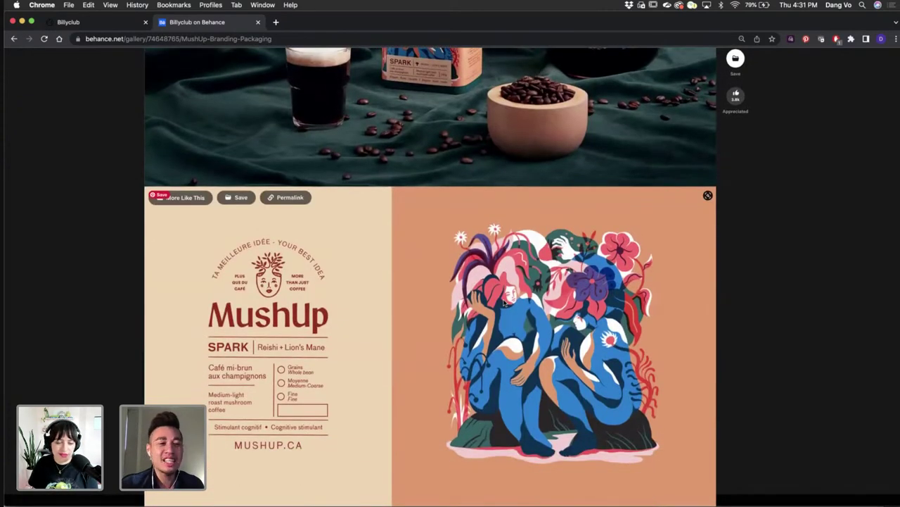
- Examine the MushUp paper bags, the Vital artwork and label, the three line icons, and the photo of all three tins
scroll(505, 304, "down", 10)
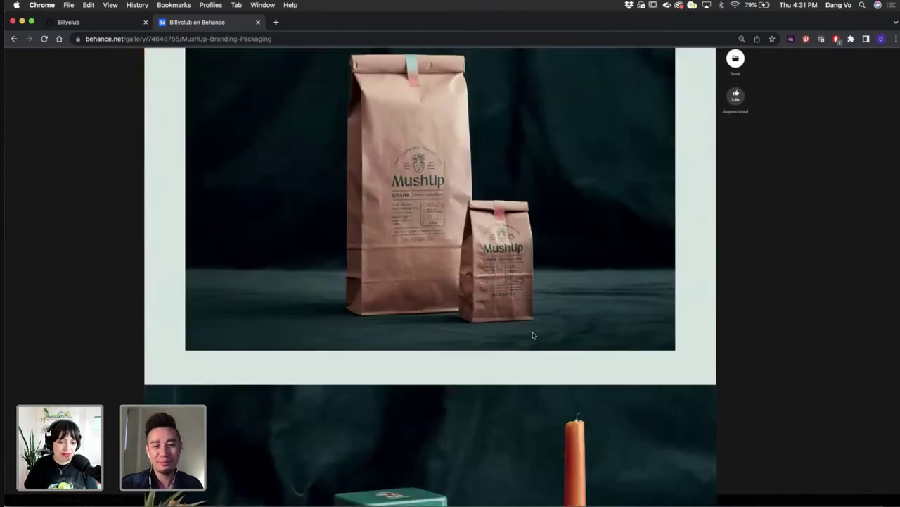
scroll(533, 335, "down", 12)
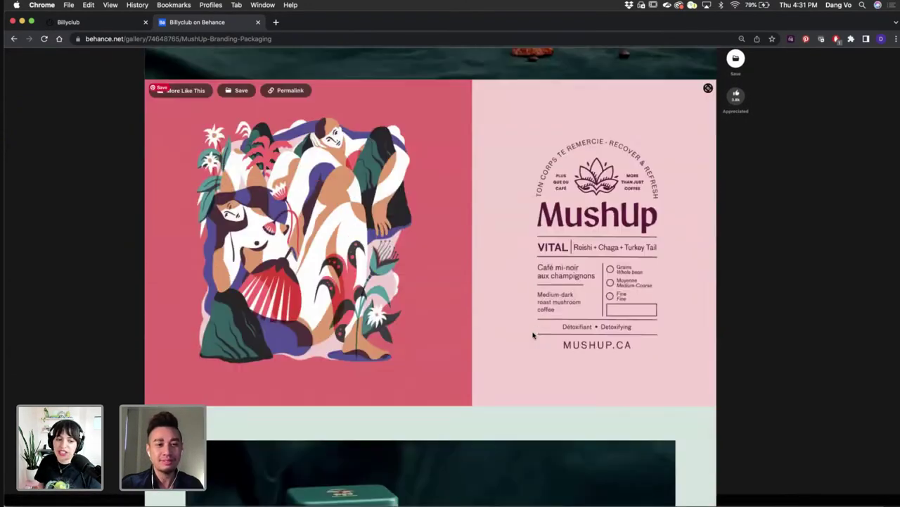
scroll(533, 336, "down", 5)
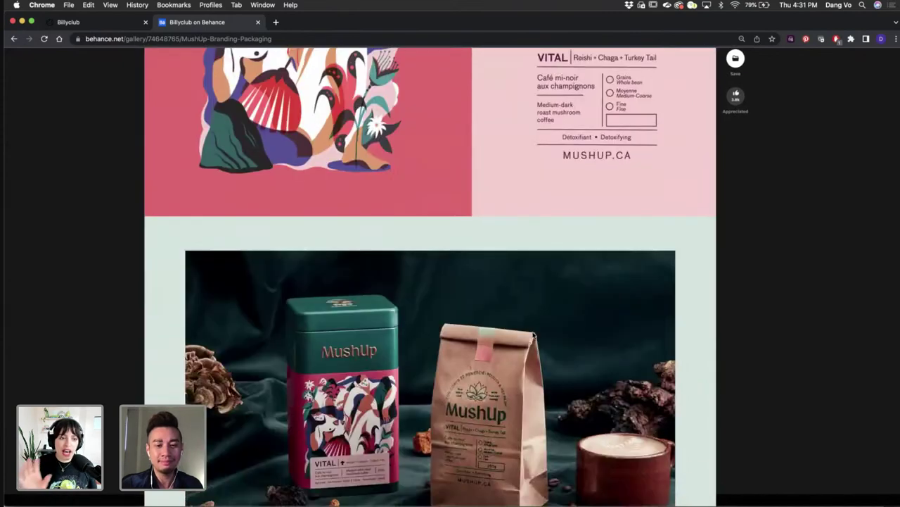
scroll(532, 336, "down", 3)
scroll(532, 336, "down", 7)
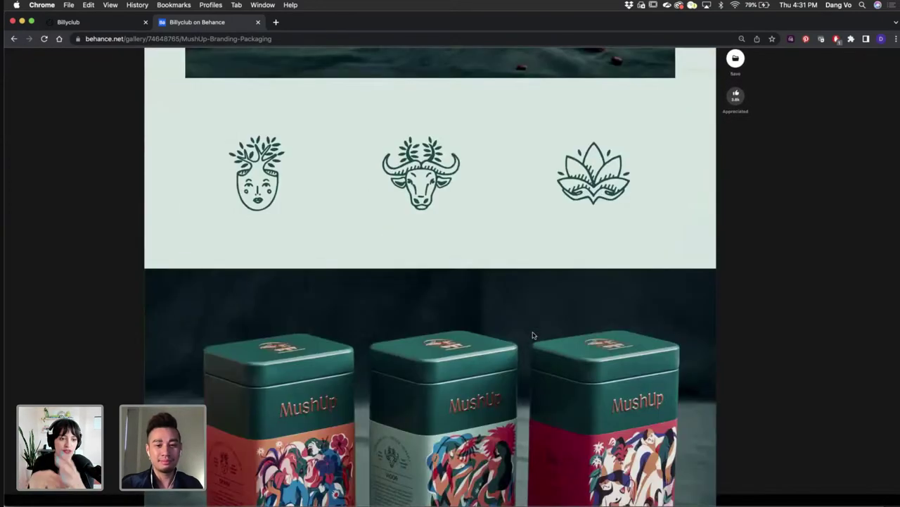
scroll(533, 336, "down", 2)
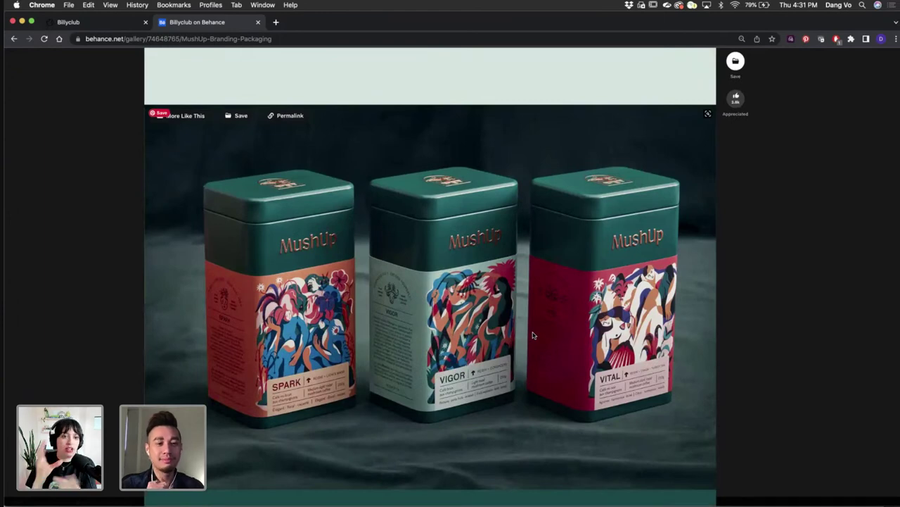
scroll(533, 335, "down", 8)
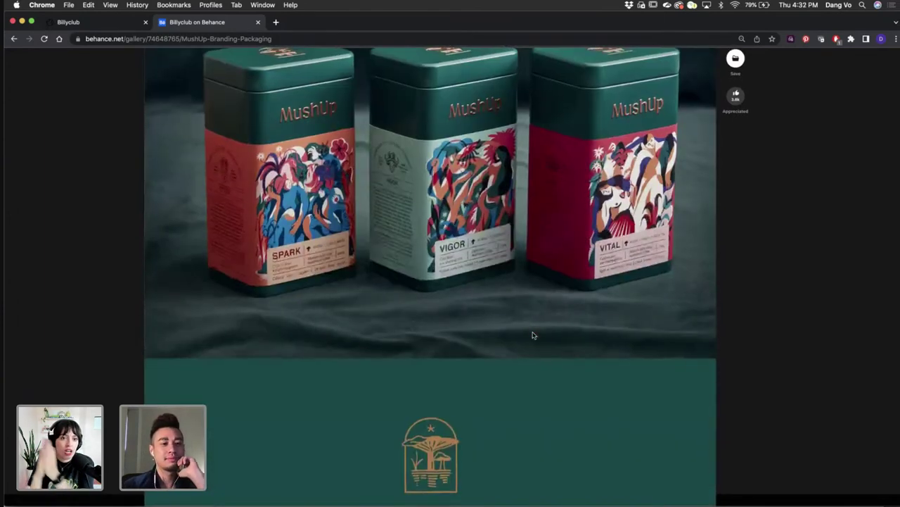
scroll(533, 336, "up", 5)
scroll(533, 335, "up", 1)
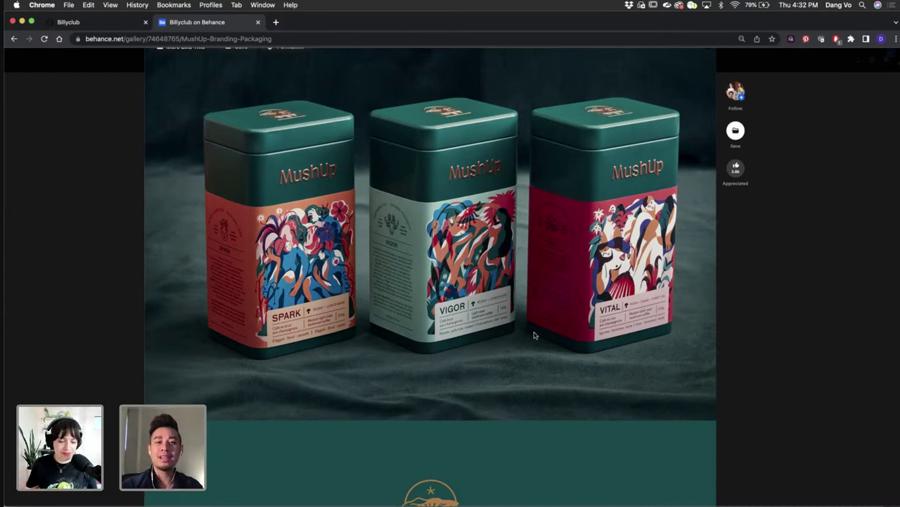
- Close the MushUp project, browse Billyclub's Behance project grid, and open the Just Pressed project
left_click(820, 300)
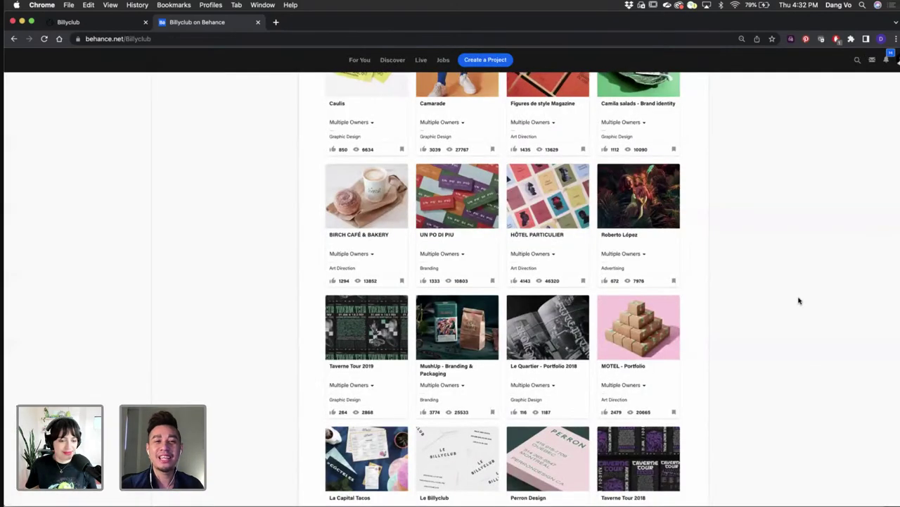
scroll(798, 300, "up", 1)
scroll(799, 301, "down", 3)
scroll(798, 300, "down", 1)
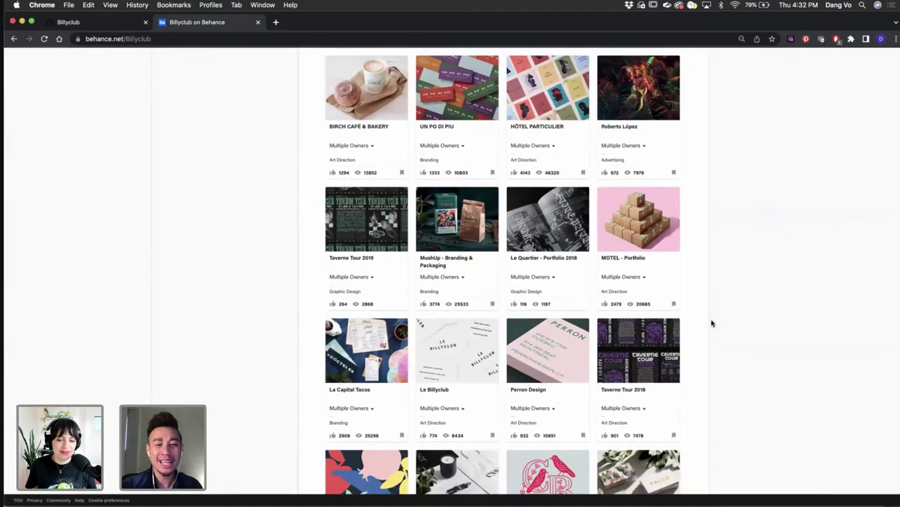
scroll(711, 324, "down", 3)
scroll(710, 325, "down", 2)
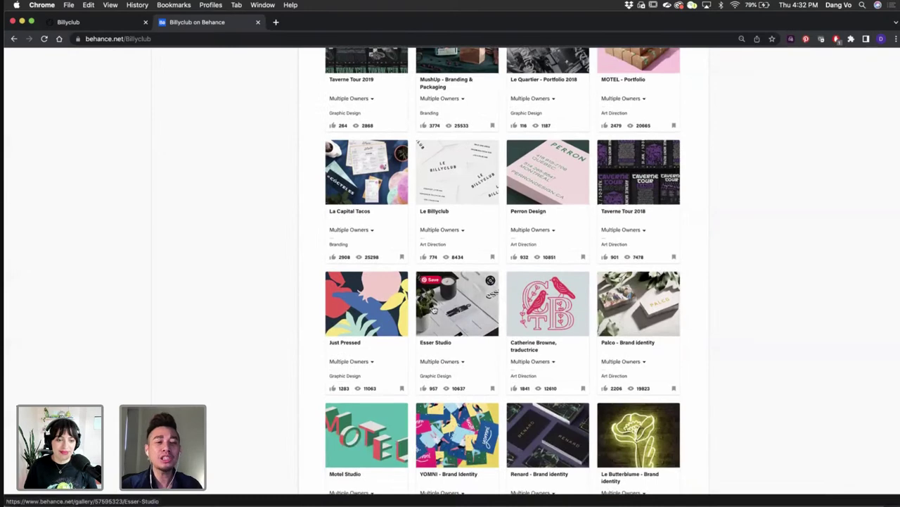
left_click(380, 303)
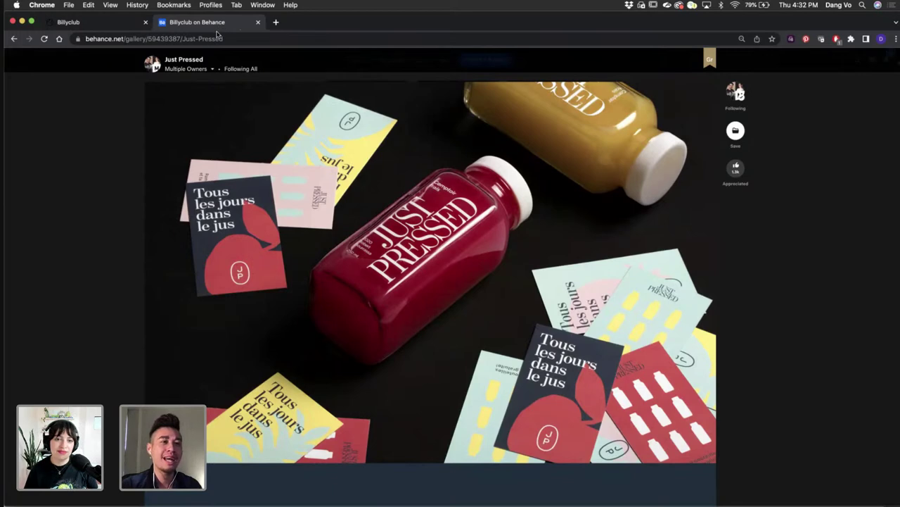
- Examine the Just Pressed logo, cut-out fruit illustrations, loyalty cards and the photos of the four juice bottles
scroll(366, 233, "down", 3)
scroll(366, 233, "down", 6)
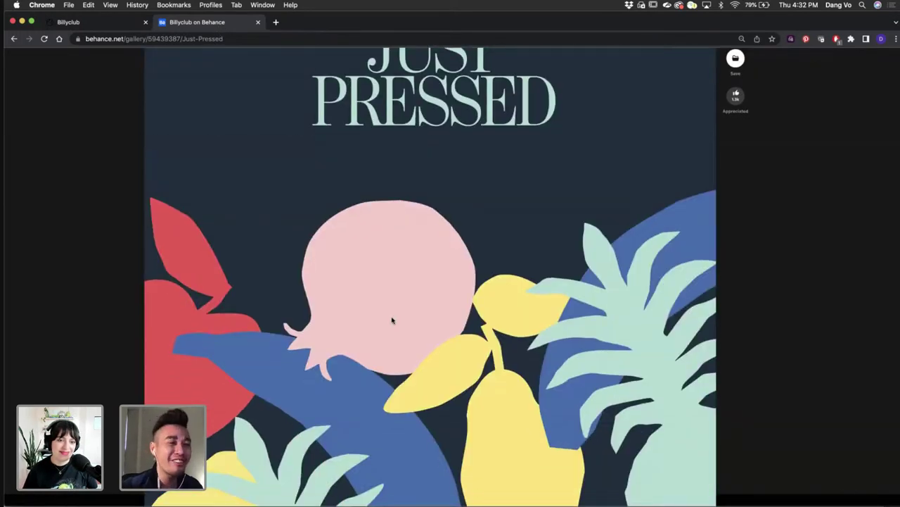
scroll(392, 320, "down", 3)
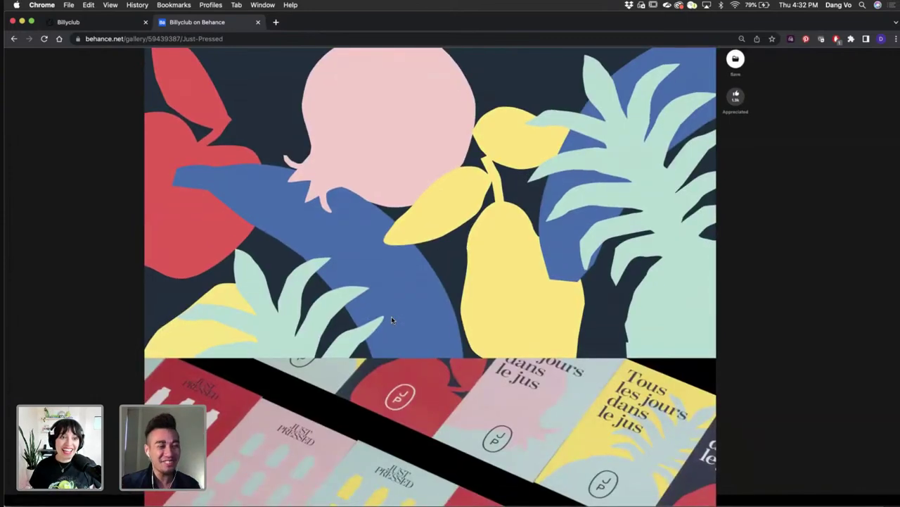
scroll(392, 320, "down", 5)
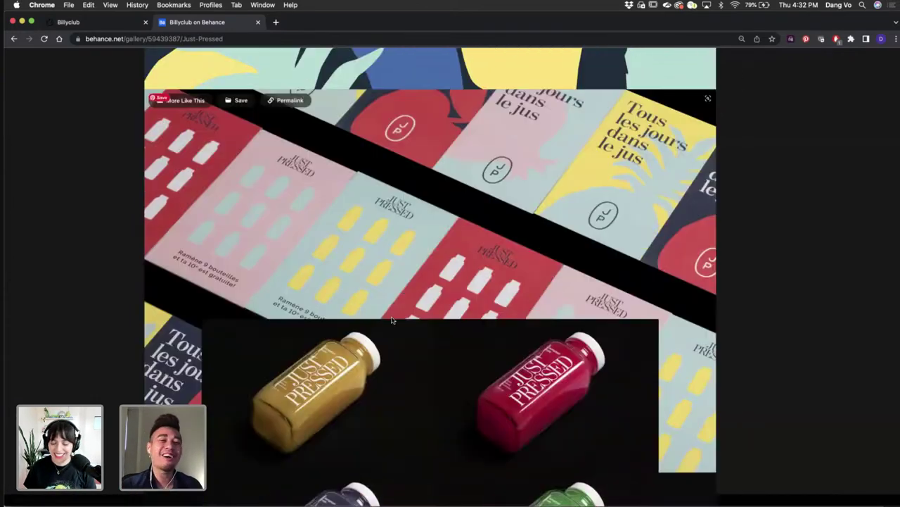
scroll(414, 340, "down", 2)
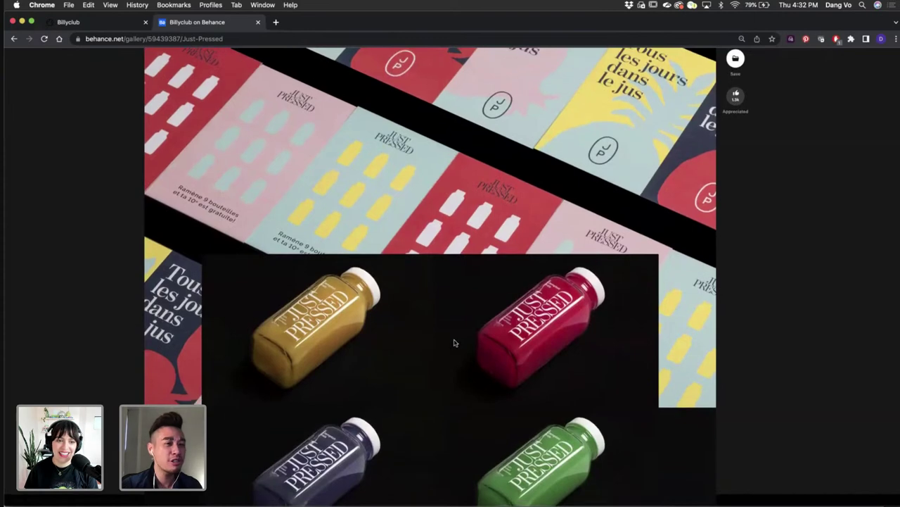
scroll(454, 343, "down", 1)
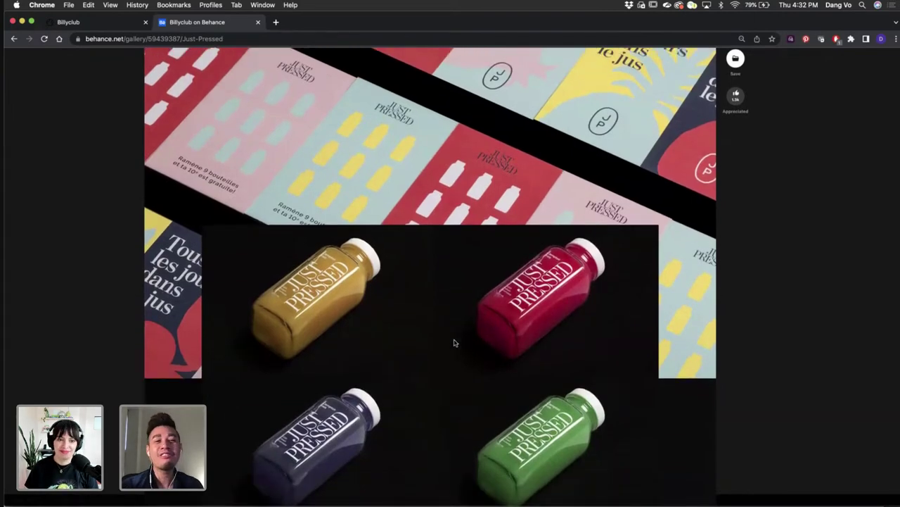
scroll(454, 342, "down", 4)
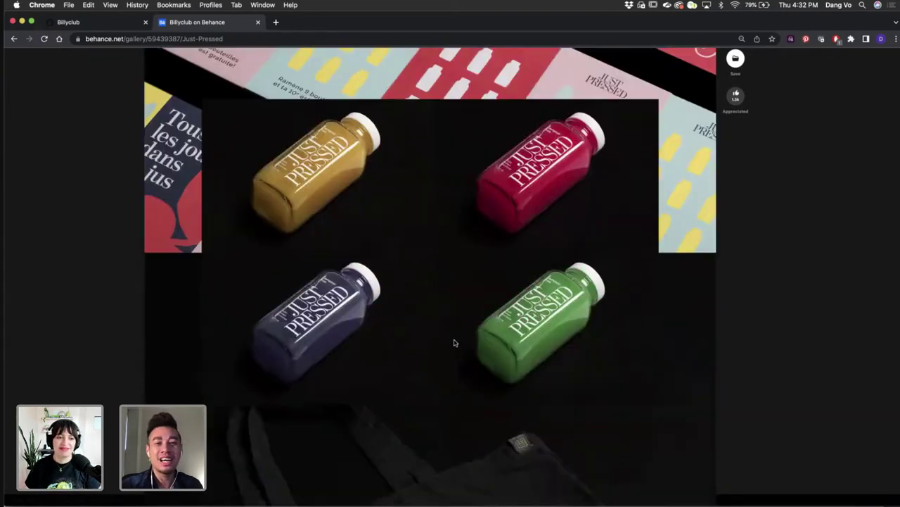
- Examine the Just Pressed tote bag, the outlined bottle label design, the separate fruit shapes and the bottle-and-tote photo
scroll(454, 343, "down", 2)
scroll(454, 343, "down", 4)
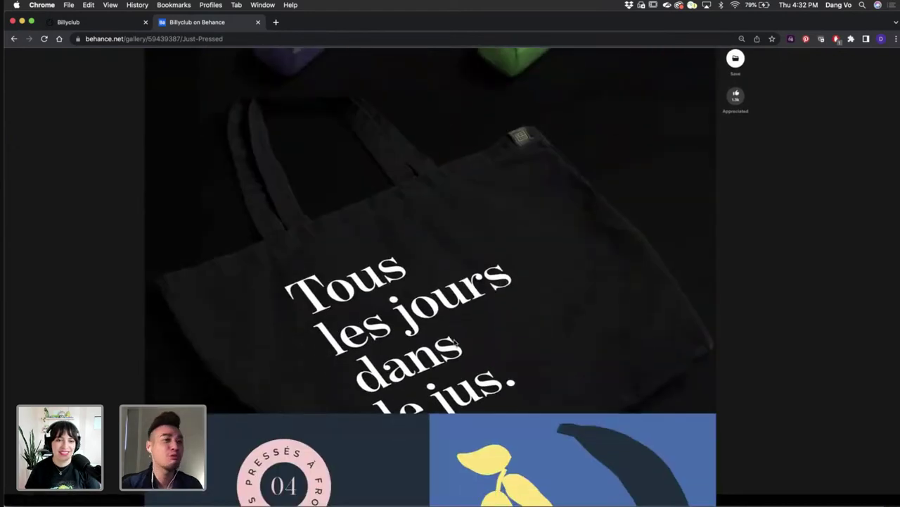
scroll(455, 340, "down", 4)
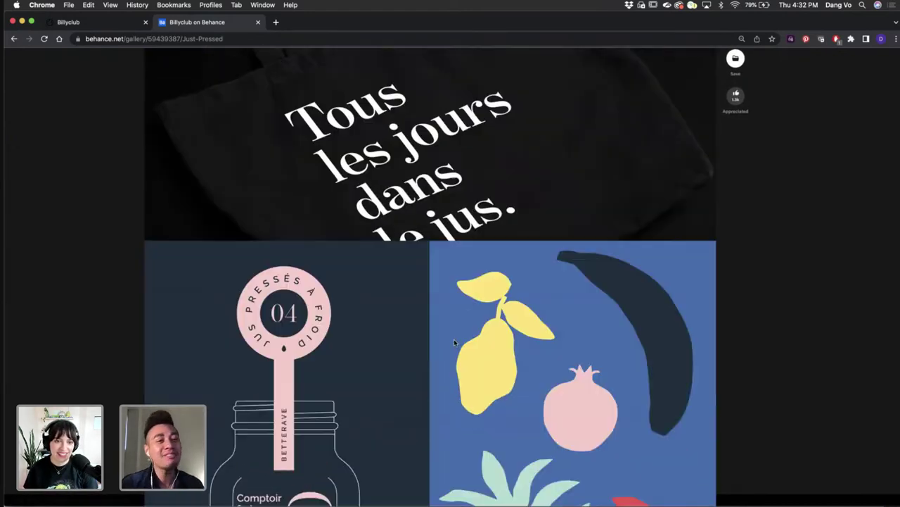
scroll(454, 338, "down", 3)
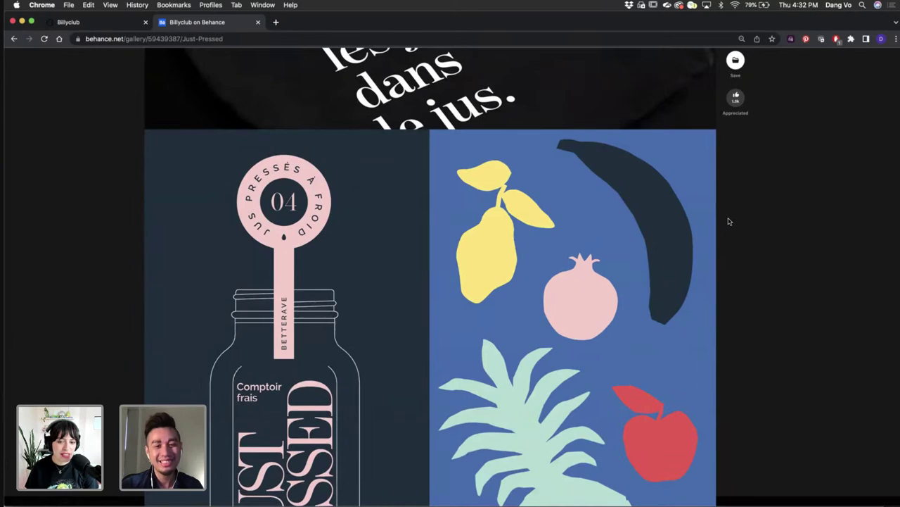
scroll(729, 221, "down", 3)
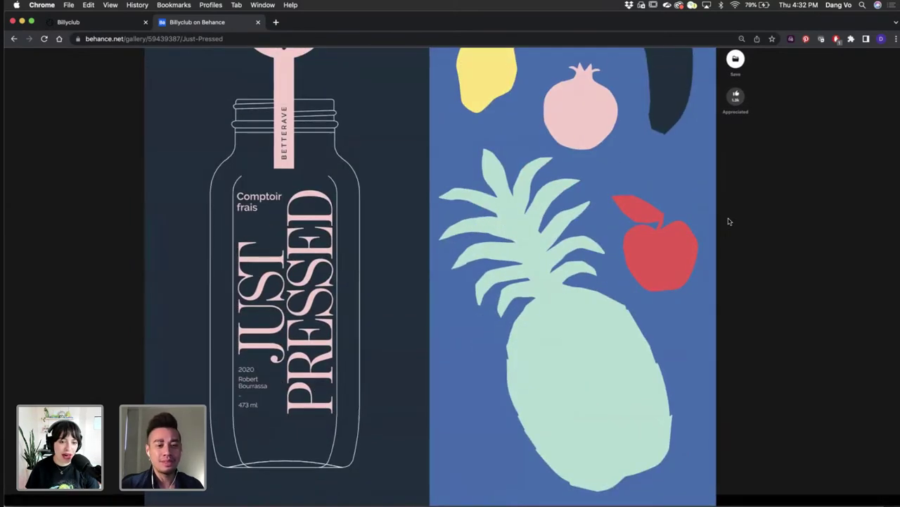
scroll(729, 221, "down", 3)
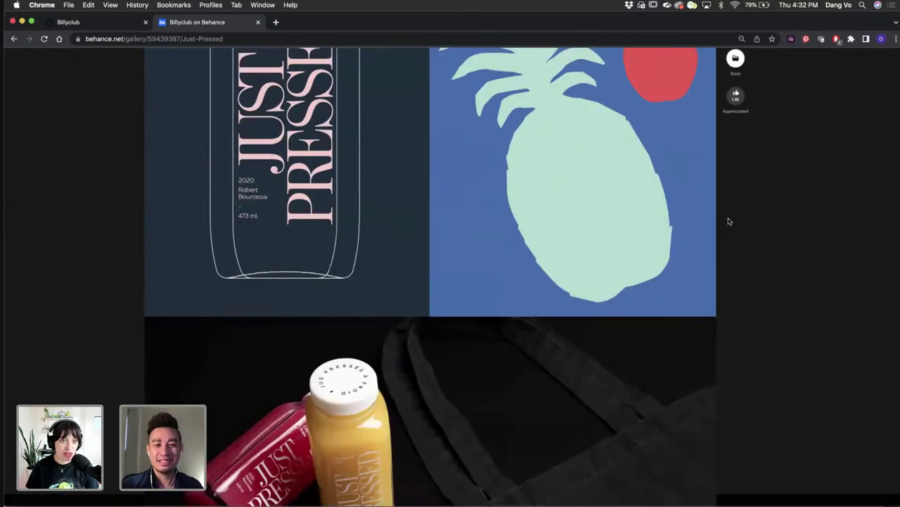
scroll(729, 221, "down", 1)
scroll(729, 221, "down", 3)
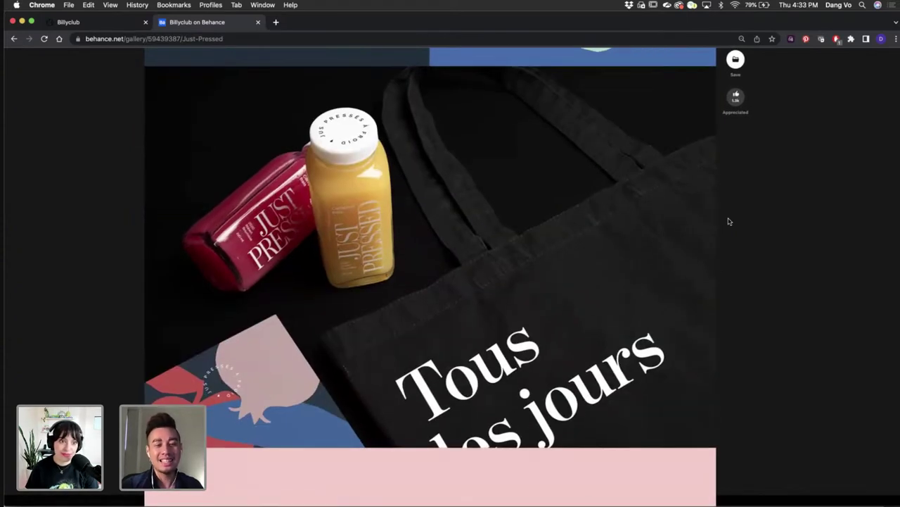
- Examine the end of the Just Pressed project: the tote photo, the closing logo on pink and the credits
scroll(728, 232, "down", 1)
scroll(743, 268, "down", 3)
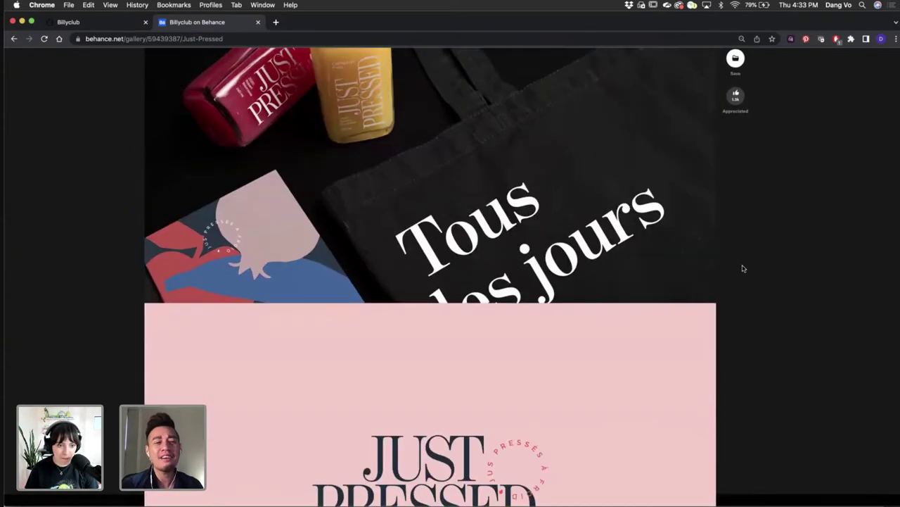
scroll(743, 268, "down", 2)
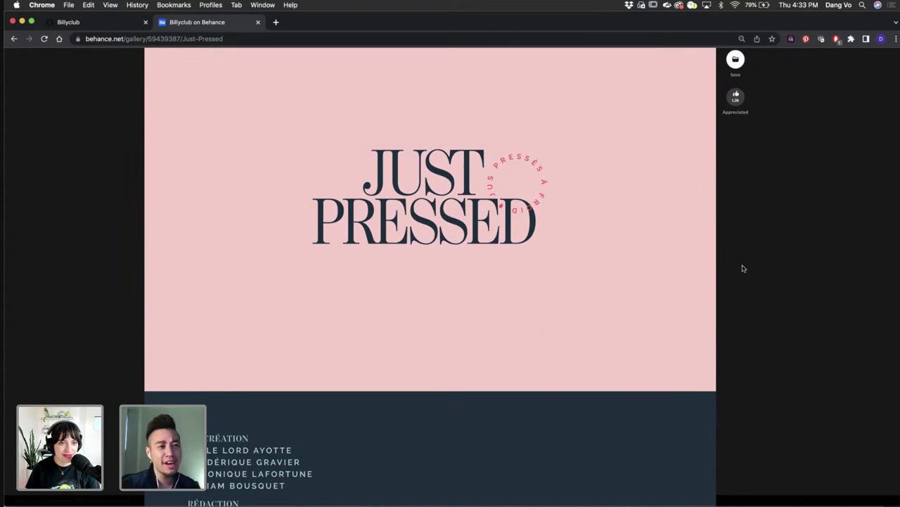
scroll(711, 326, "down", 4)
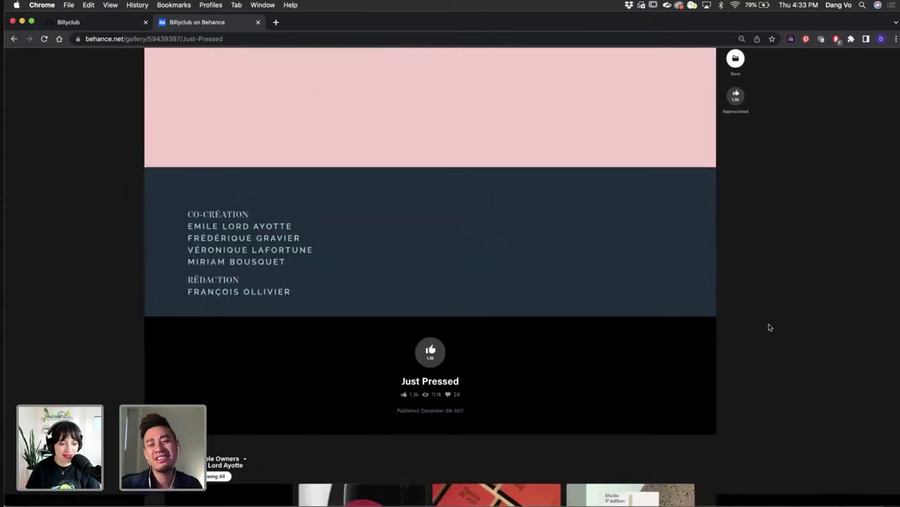
- Close the Just Pressed project, look over Billyclub's project grid, and reopen Just Pressed
left_click(768, 327)
scroll(765, 336, "down", 4)
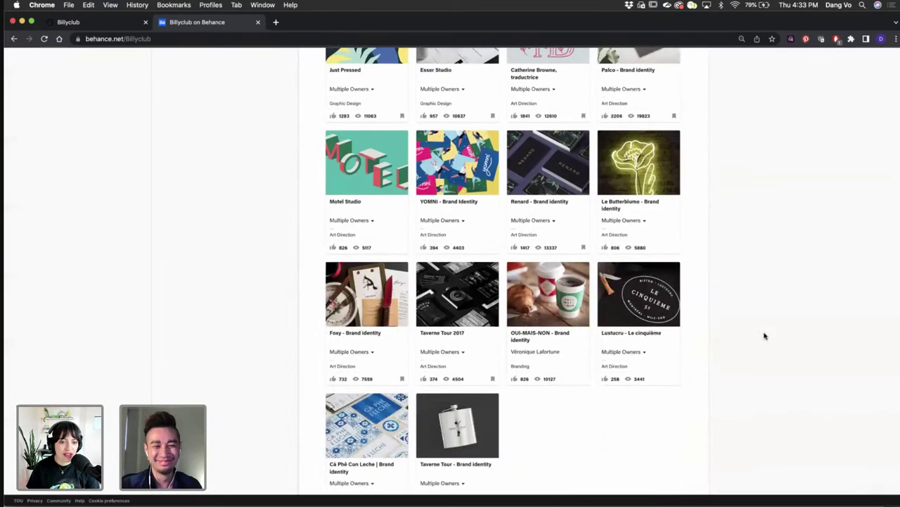
scroll(393, 193, "up", 3)
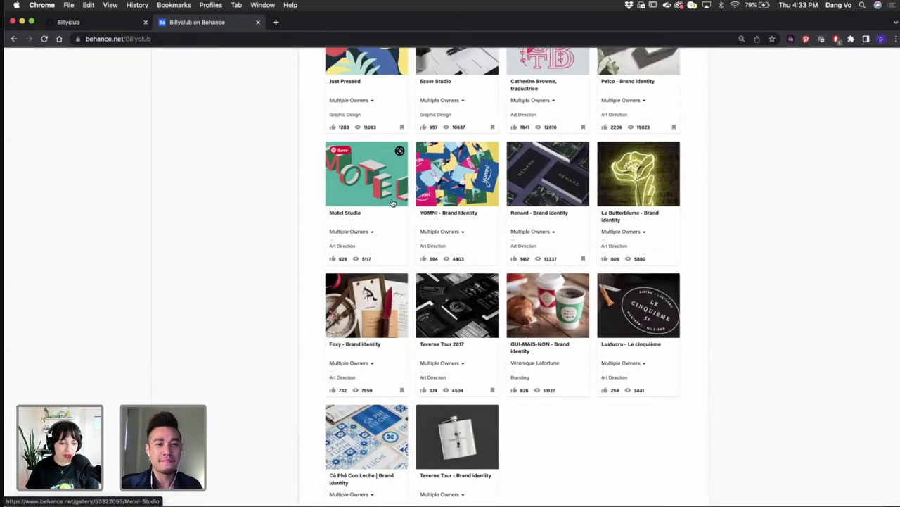
left_click(376, 156)
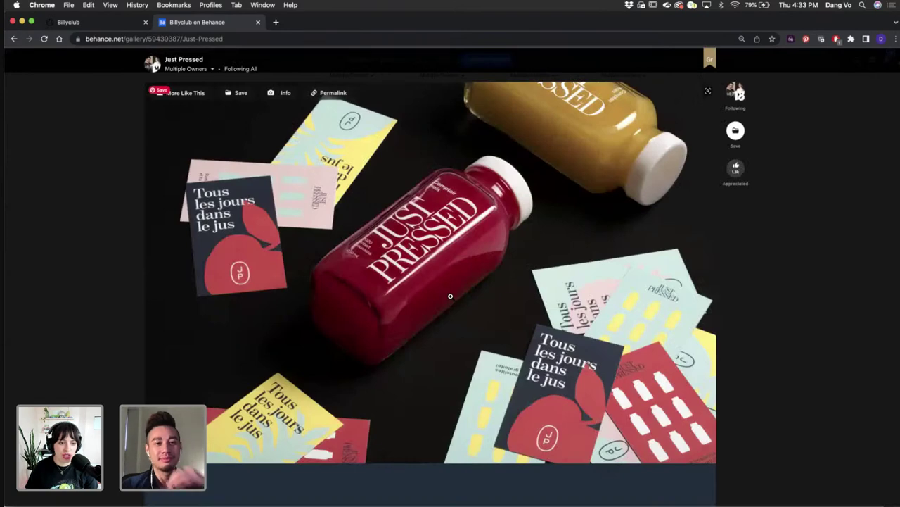
- Review the Just Pressed logo, overlapping fruit illustration, loyalty cards and four-bottle photo again
scroll(451, 295, "down", 10)
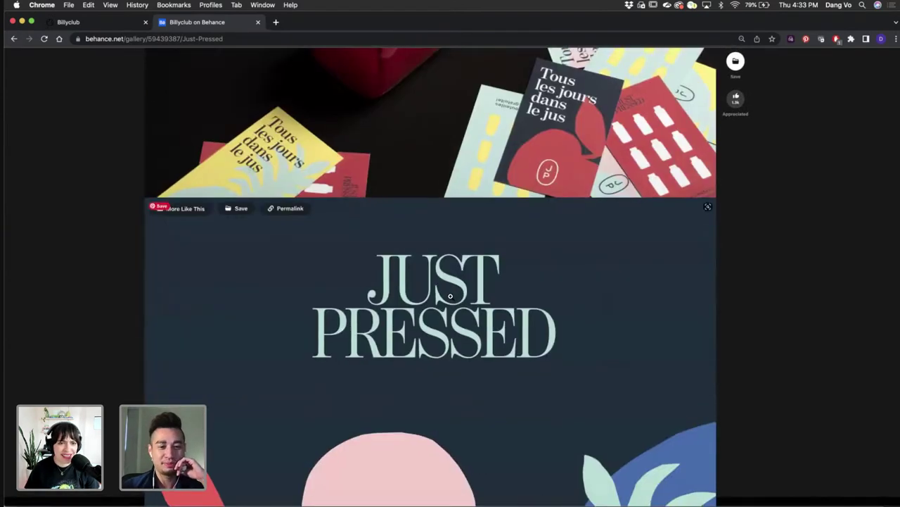
scroll(450, 295, "down", 5)
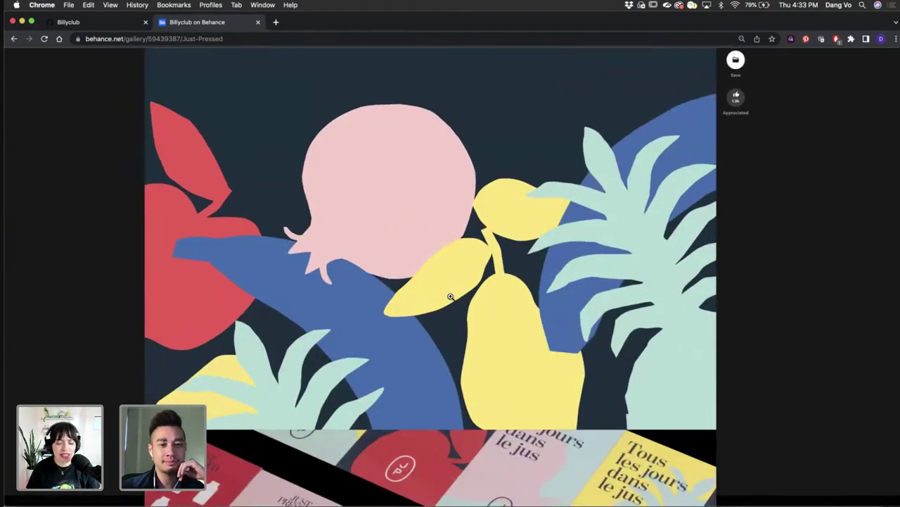
scroll(450, 296, "down", 15)
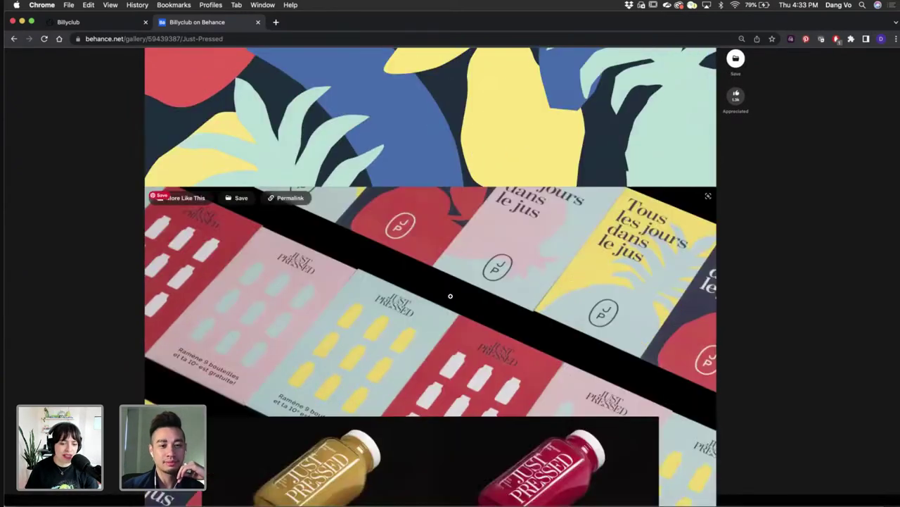
scroll(666, 344, "down", 7)
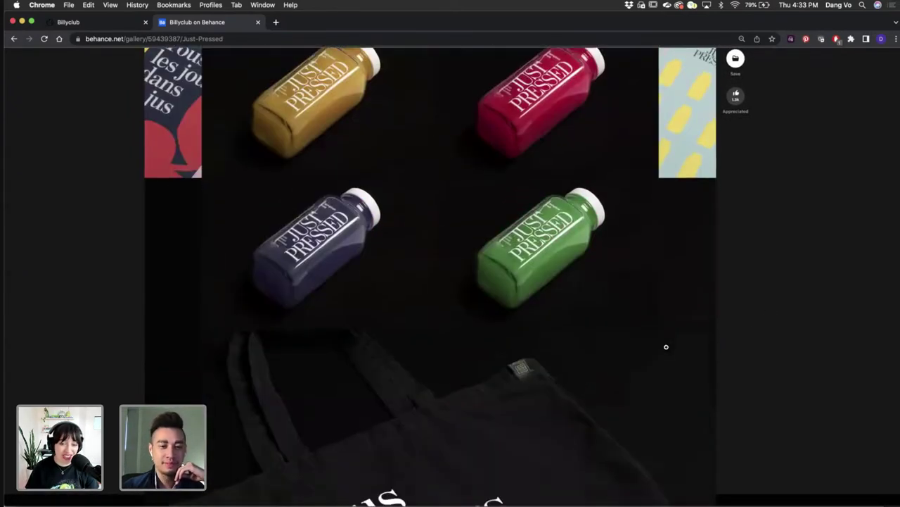
- Study the Just Pressed tote bag slogan, the outlined beetroot bottle label and the separate fruit shapes on blue
scroll(667, 346, "down", 2)
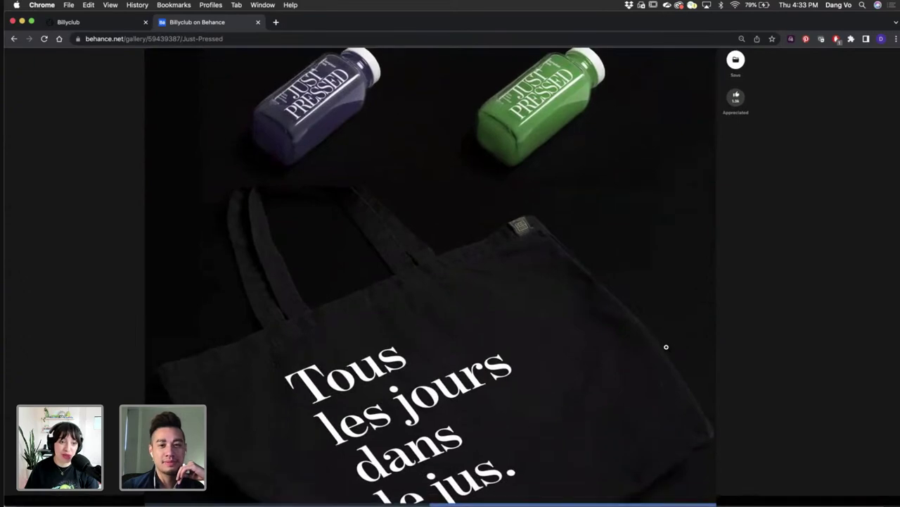
scroll(666, 346, "down", 4)
scroll(666, 346, "down", 8)
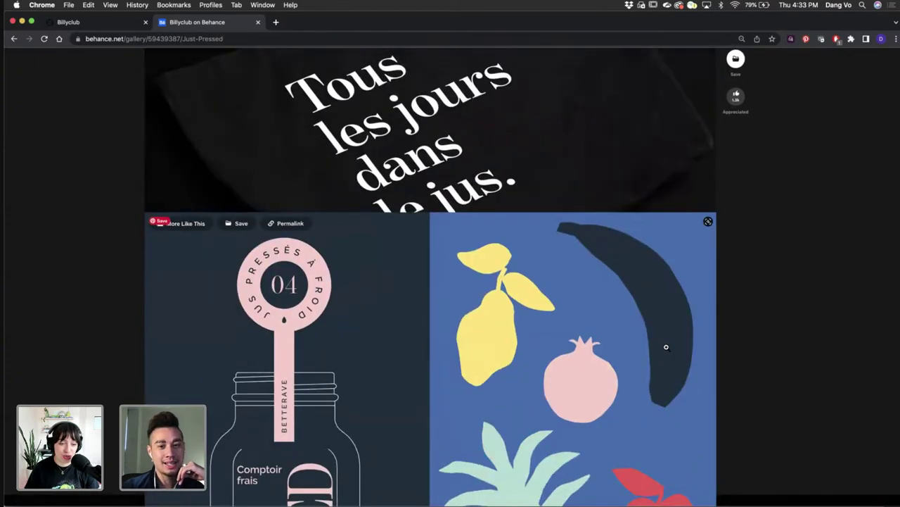
scroll(666, 346, "down", 3)
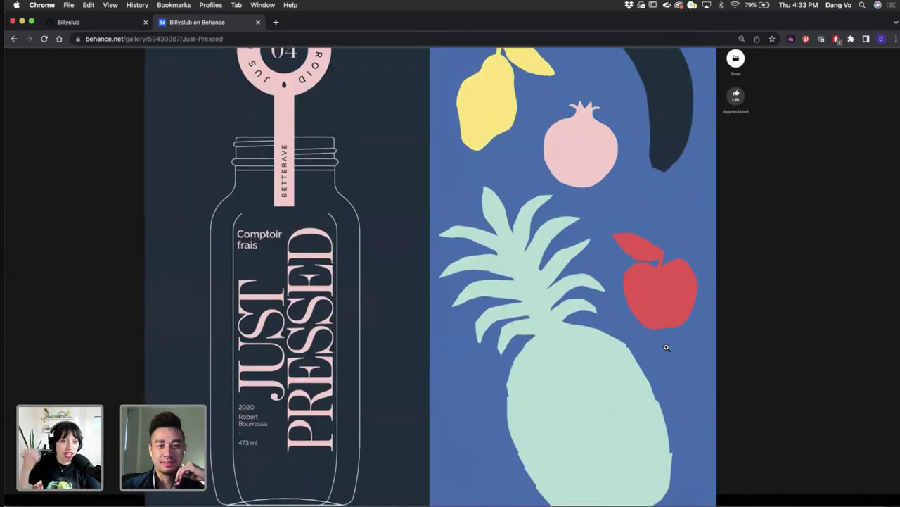
scroll(666, 347, "down", 2)
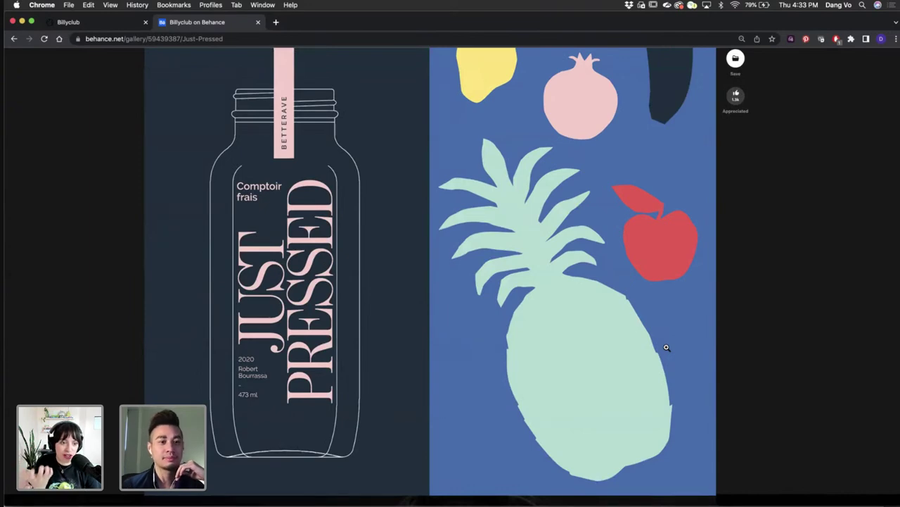
scroll(667, 347, "down", 10)
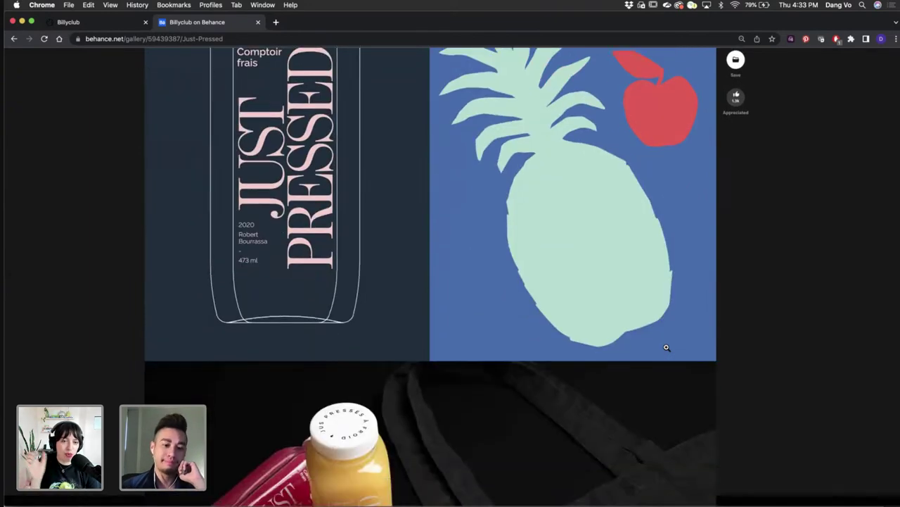
- Look back and forth between the bottle-and-tote photo and the closing Just Pressed logo with its circular tagline
scroll(667, 347, "down", 7)
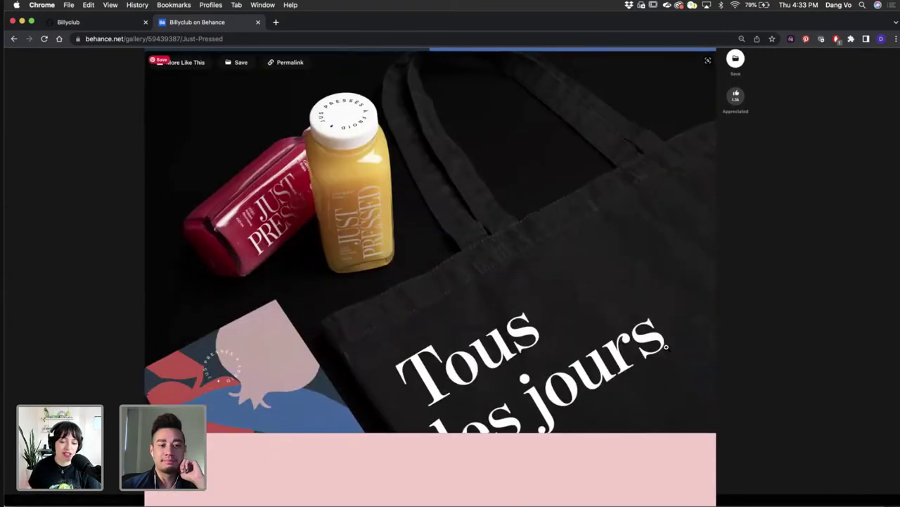
scroll(666, 347, "down", 13)
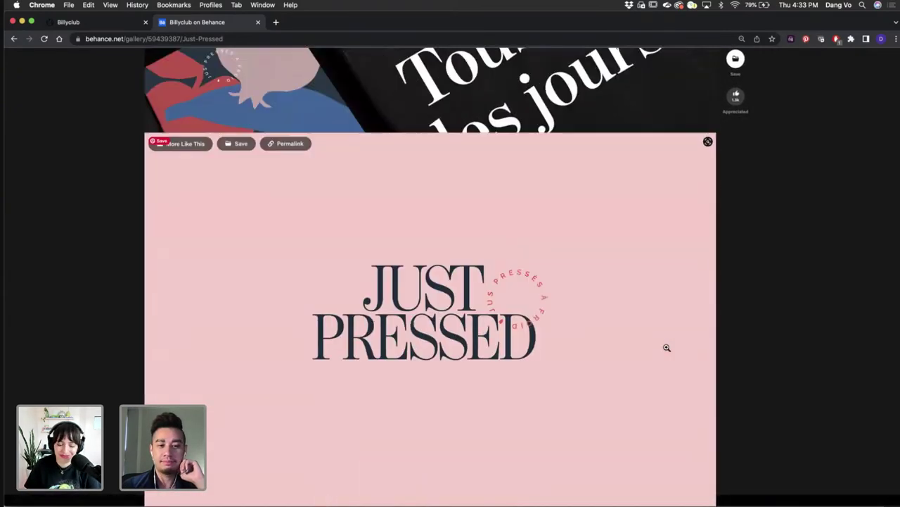
scroll(666, 347, "up", 5)
scroll(666, 346, "up", 6)
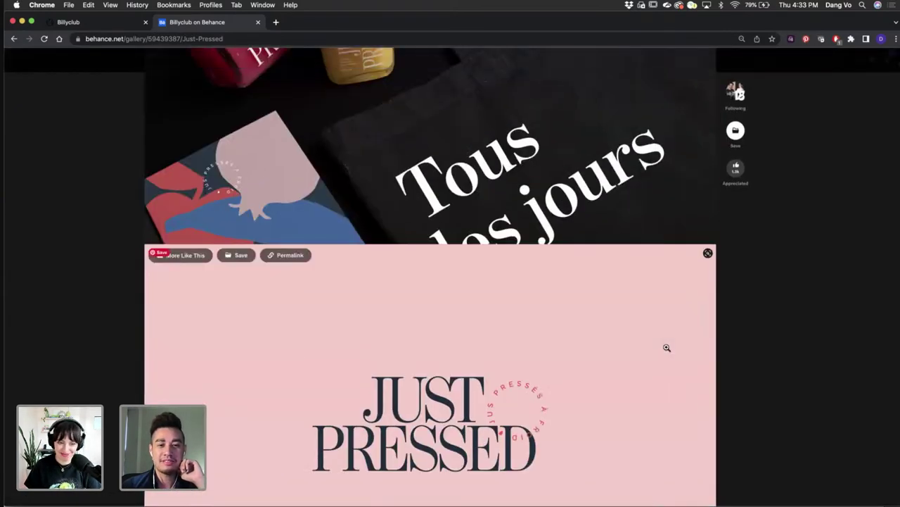
scroll(668, 347, "down", 2)
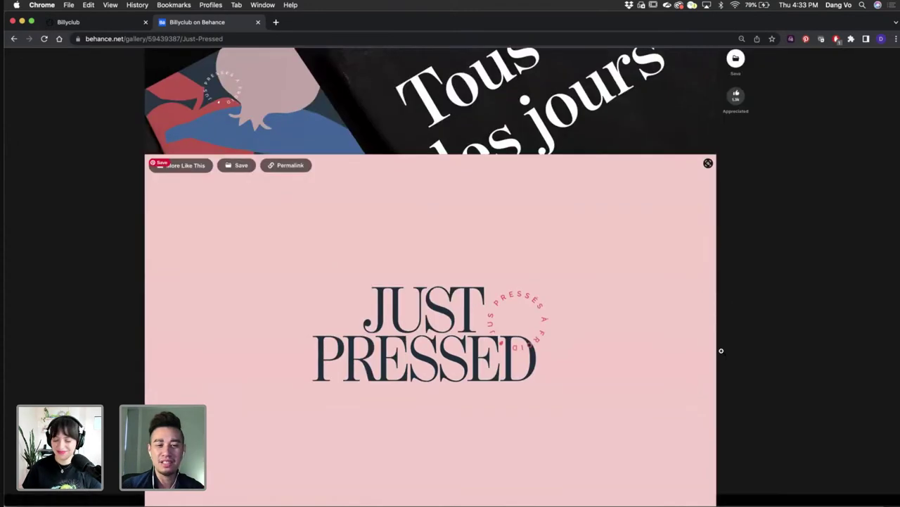
- Close Just Pressed, open the Cà Phê Con Leche brand identity project, and examine its blue title artwork
left_click(781, 366)
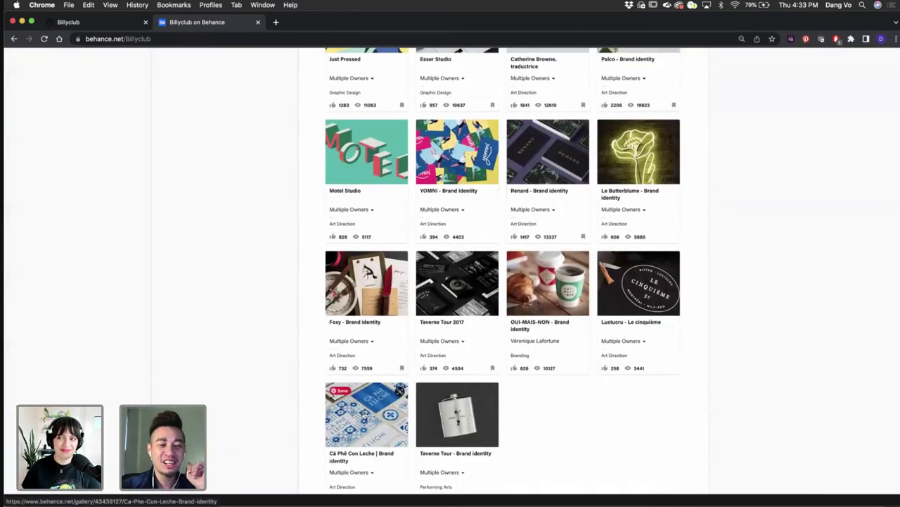
left_click(366, 415)
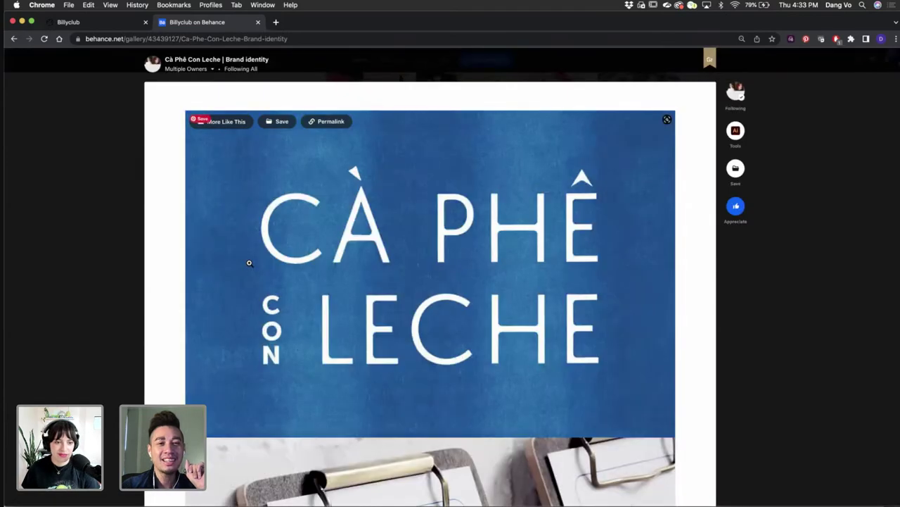
scroll(237, 245, "down", 3)
scroll(237, 246, "up", 3)
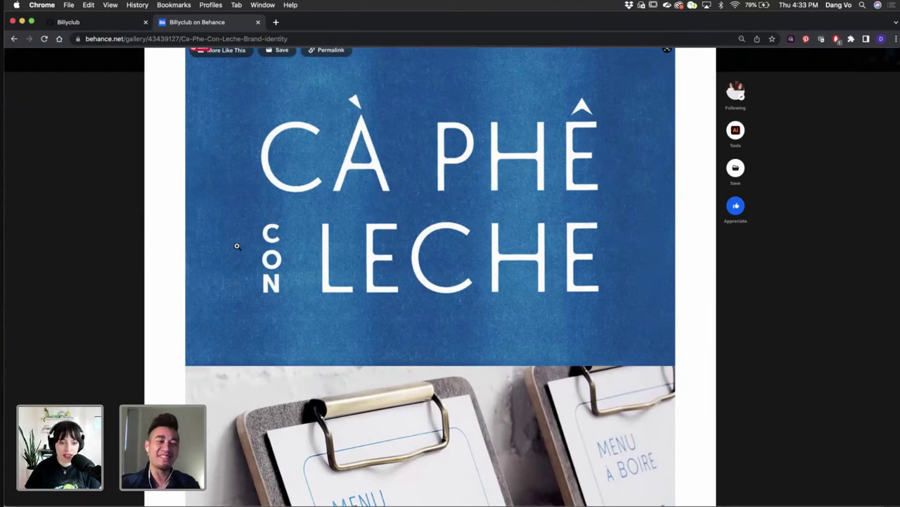
- Examine the Cà Phê Con Leche clipboard menus, the two tile-pattern logos and the stationery layout photo
scroll(237, 245, "down", 5)
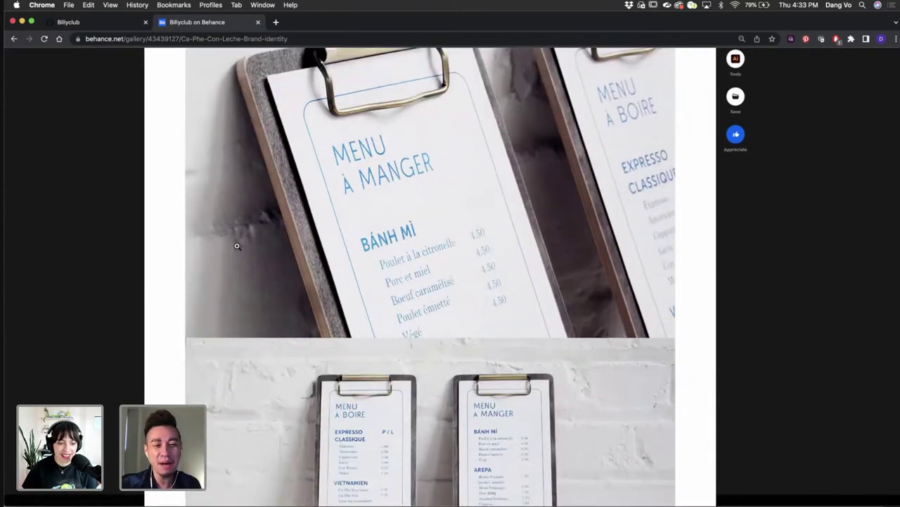
scroll(237, 246, "down", 2)
scroll(237, 245, "down", 6)
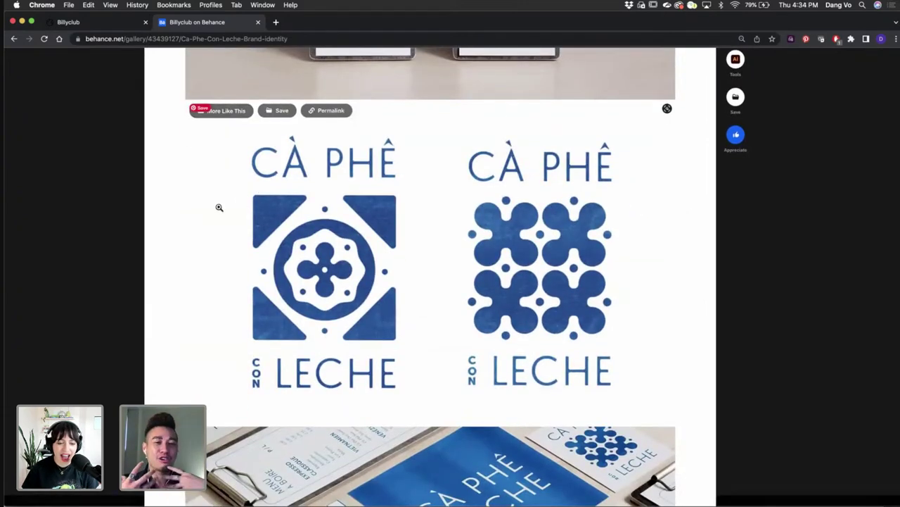
scroll(219, 207, "down", 3)
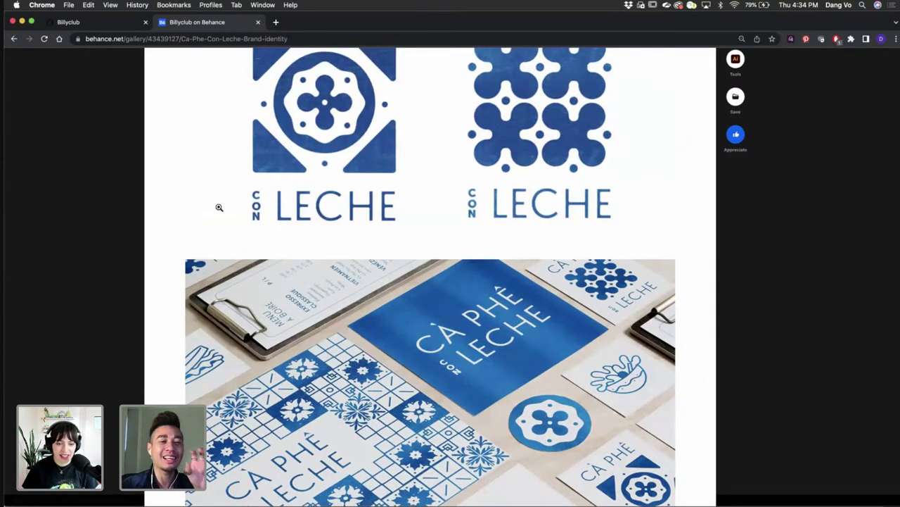
scroll(219, 207, "down", 1)
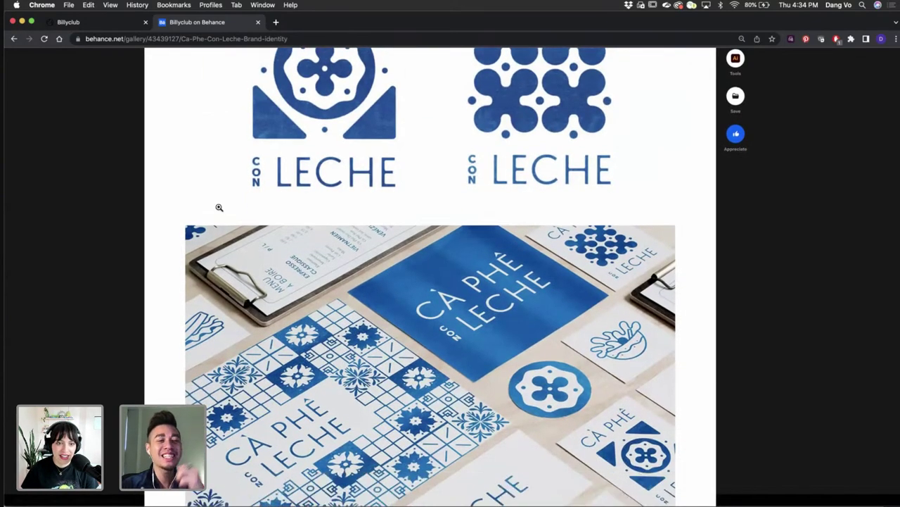
scroll(220, 207, "down", 3)
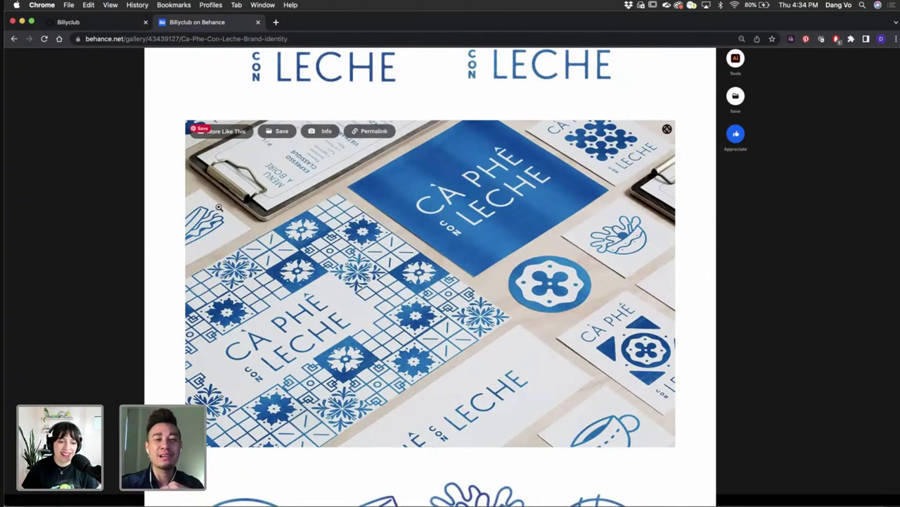
- Examine the four food line icons, both paper cup photos and the Cà Phê Con Leche project description
scroll(220, 207, "down", 4)
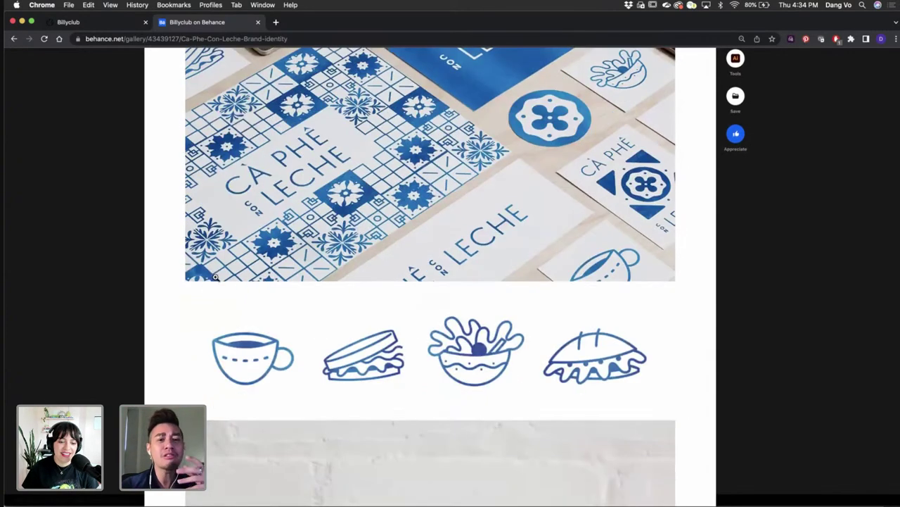
scroll(183, 346, "down", 2)
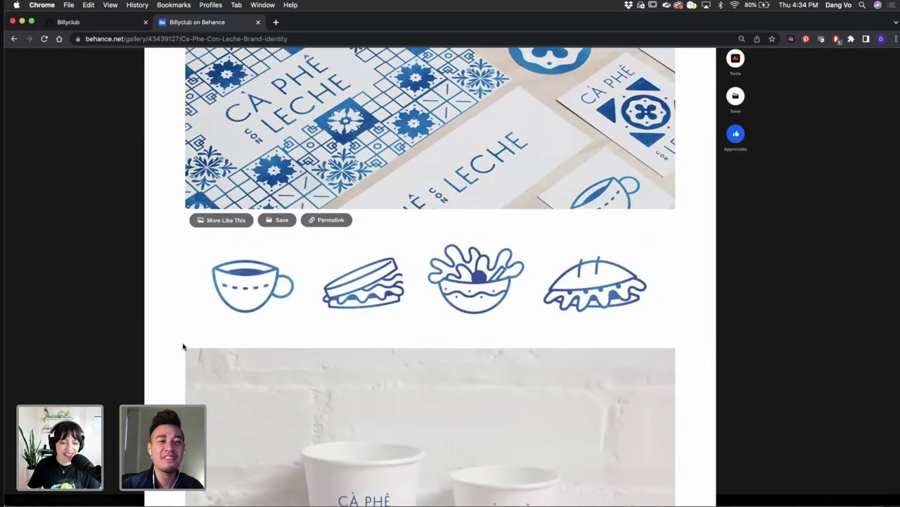
scroll(183, 346, "down", 7)
scroll(254, 285, "down", 2)
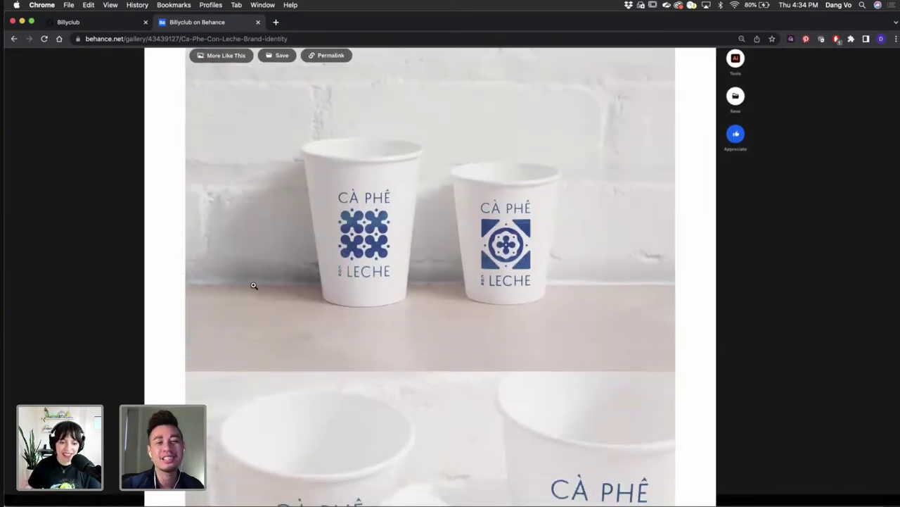
scroll(254, 285, "down", 2)
scroll(254, 285, "down", 4)
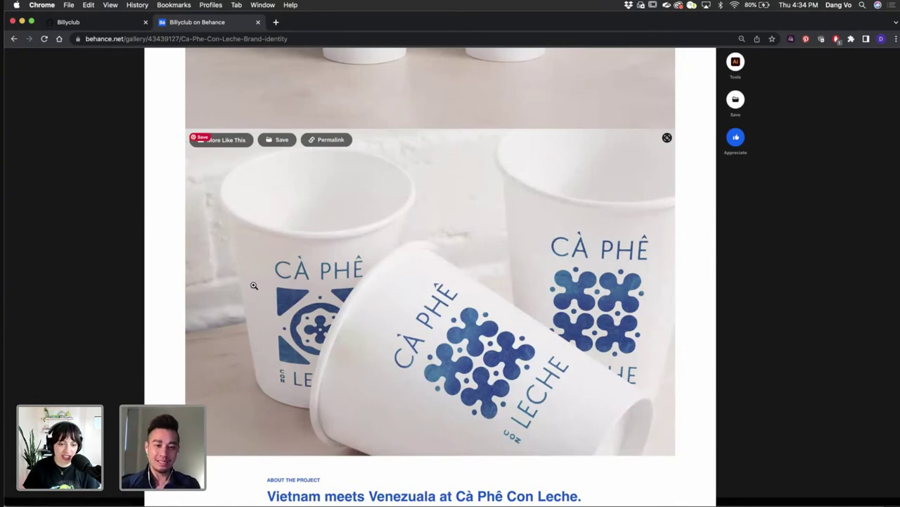
scroll(254, 284, "down", 7)
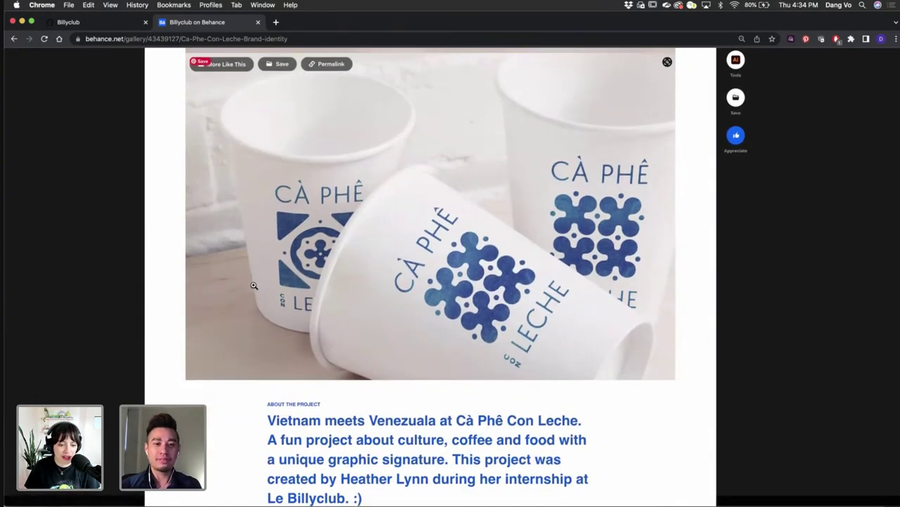
- Revisit the paper cups, food icons and tile-patterned stationery photo, and close the Cà Phê Con Leche project
scroll(254, 285, "up", 7)
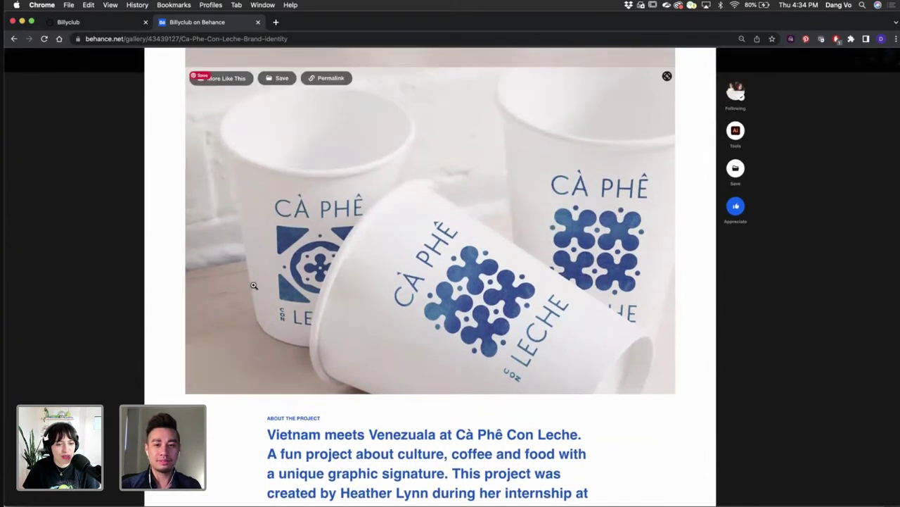
scroll(254, 285, "up", 10)
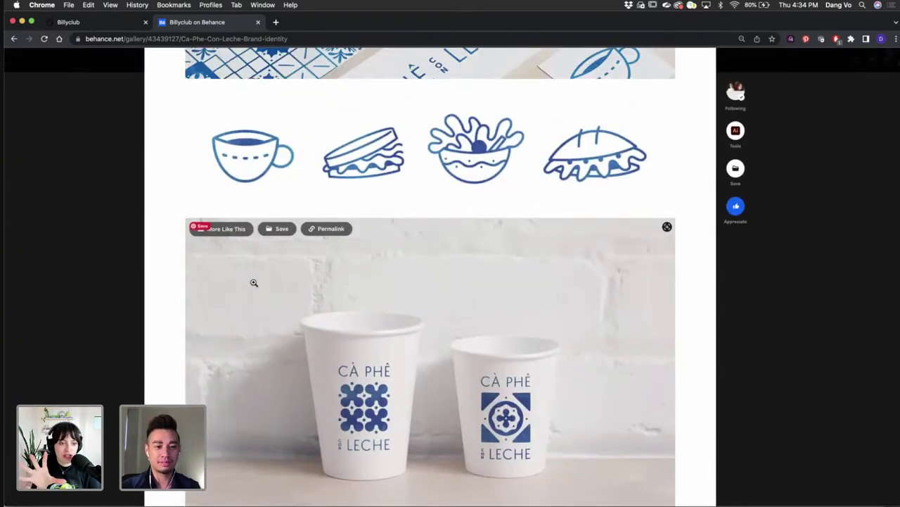
scroll(254, 282, "up", 5)
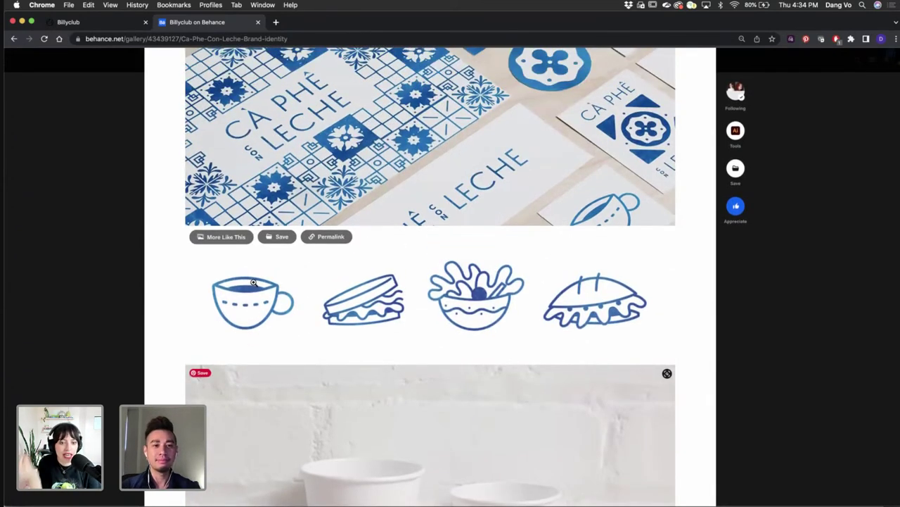
scroll(253, 282, "up", 4)
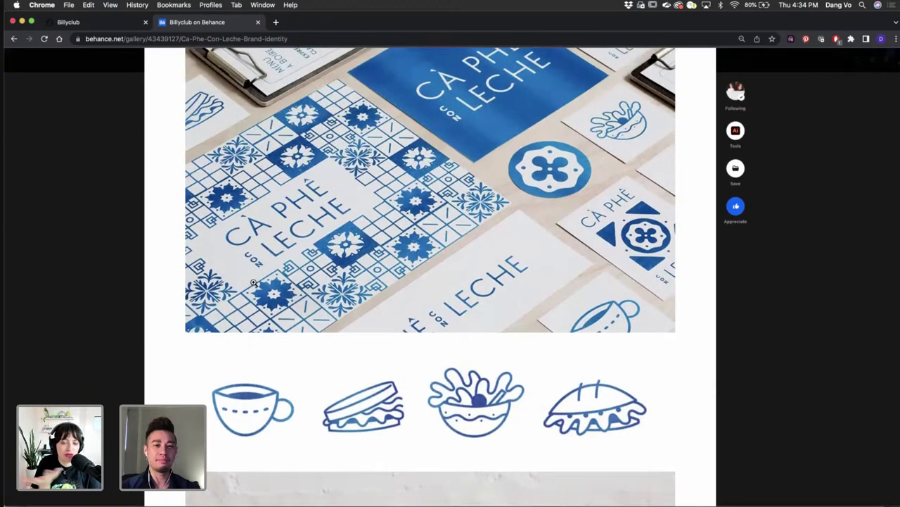
scroll(254, 282, "up", 1)
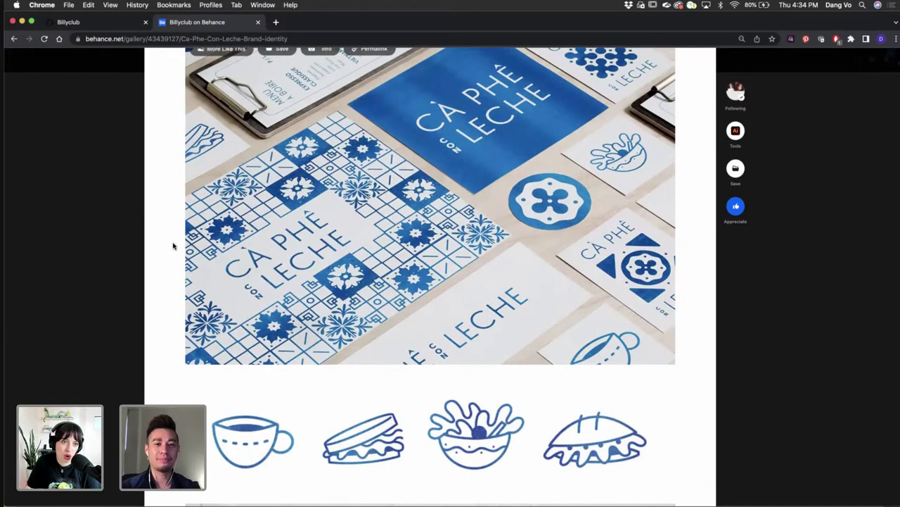
scroll(173, 246, "up", 3)
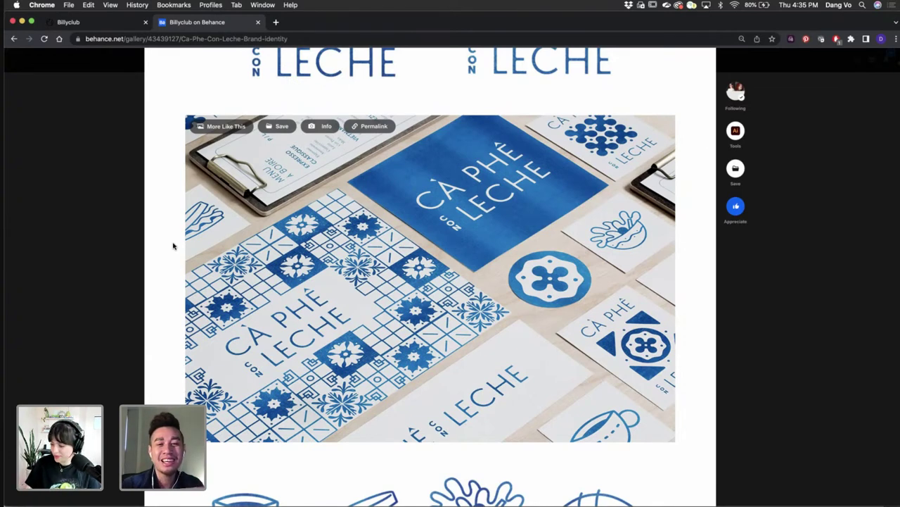
scroll(173, 246, "down", 1)
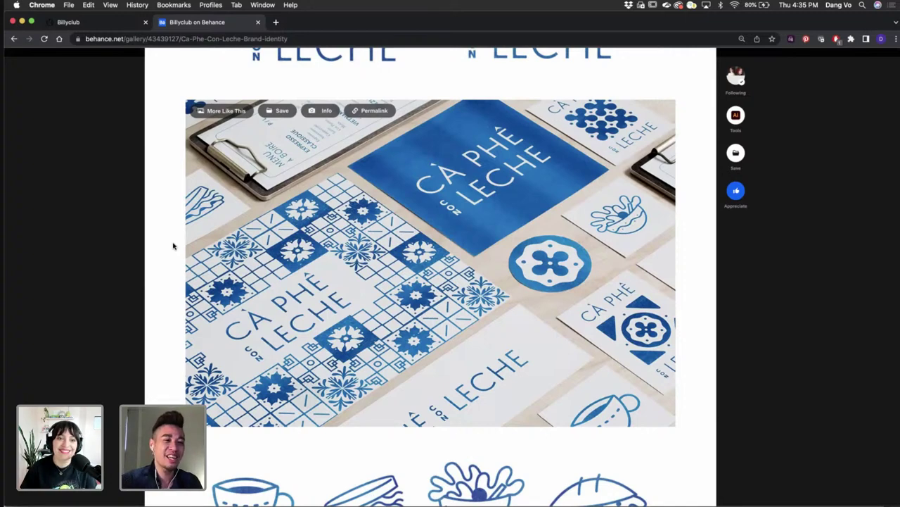
left_click(759, 322)
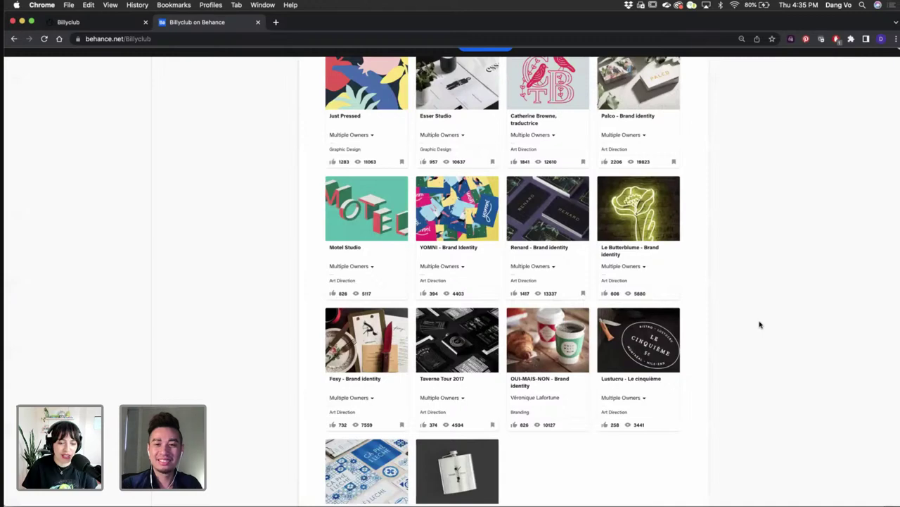
- Look through the Billyclub team's project grid on Behance, from the older identity projects to the newest work
scroll(760, 324, "up", 9)
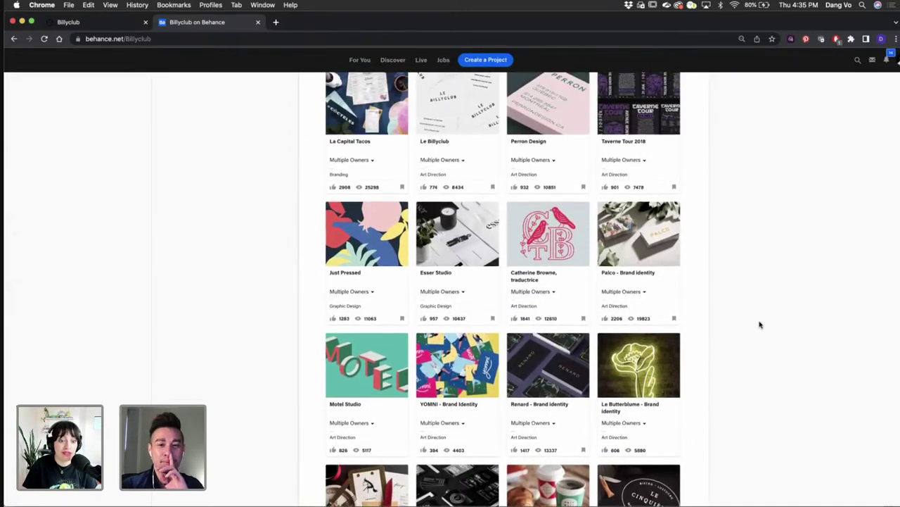
scroll(759, 324, "up", 7)
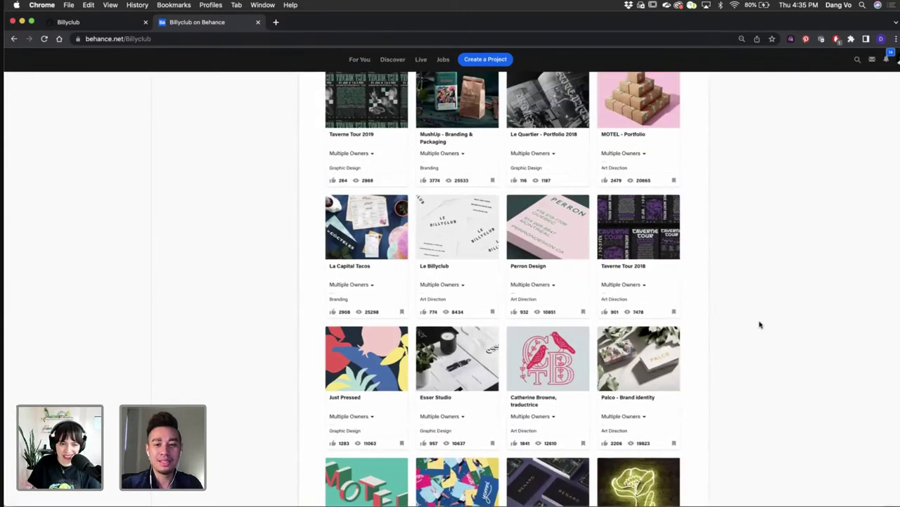
scroll(760, 325, "up", 14)
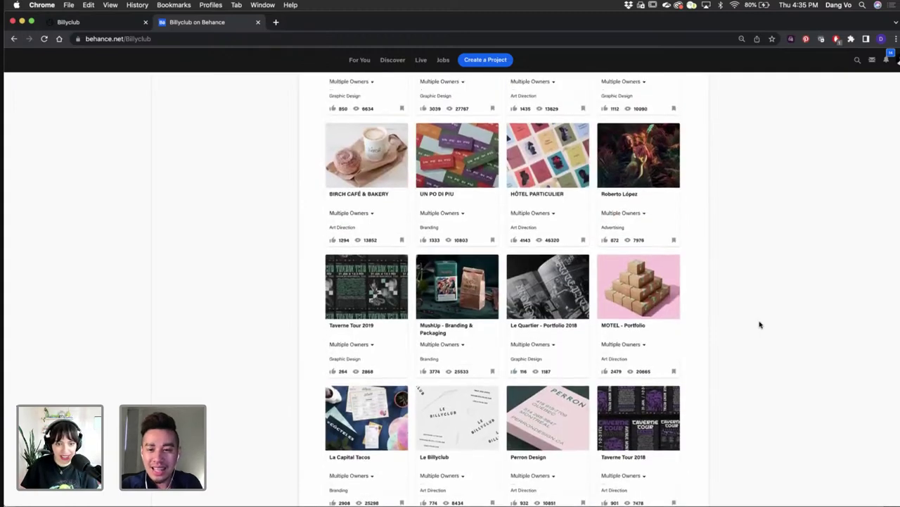
scroll(759, 325, "up", 20)
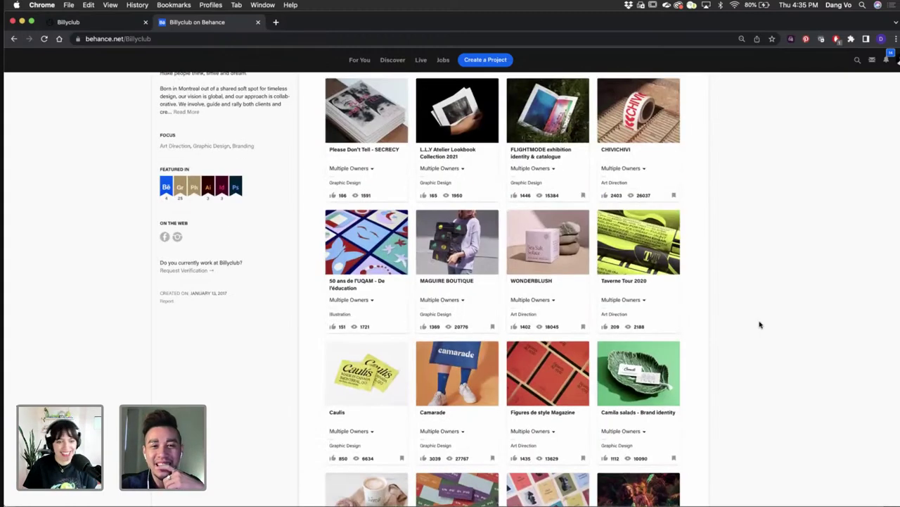
scroll(759, 325, "up", 3)
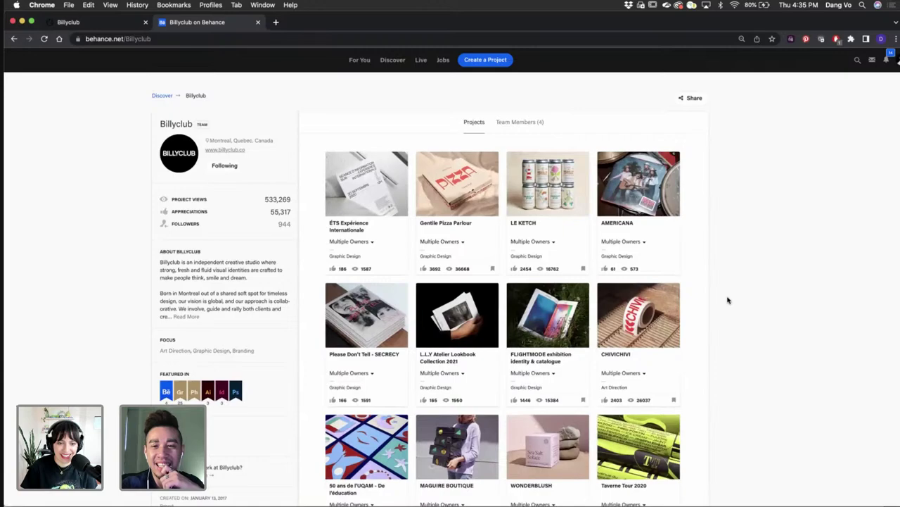
scroll(728, 300, "down", 20)
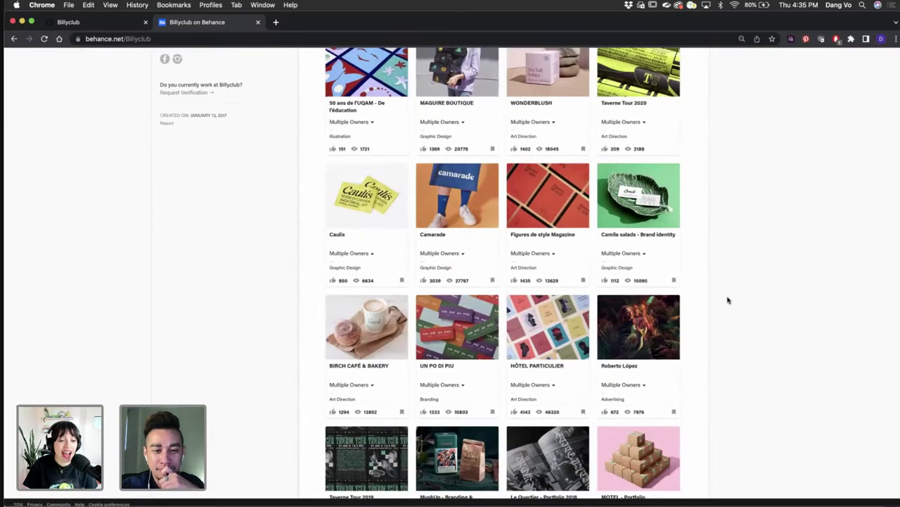
scroll(729, 300, "up", 10)
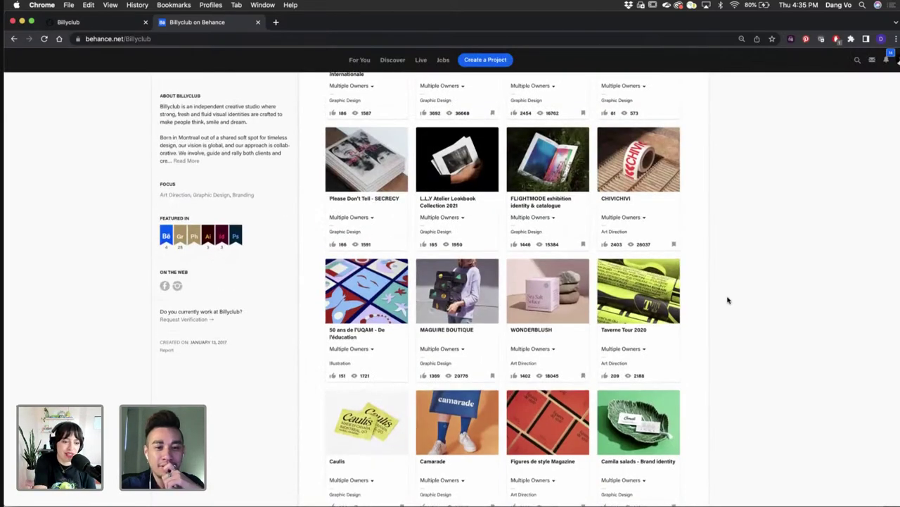
scroll(728, 301, "up", 2)
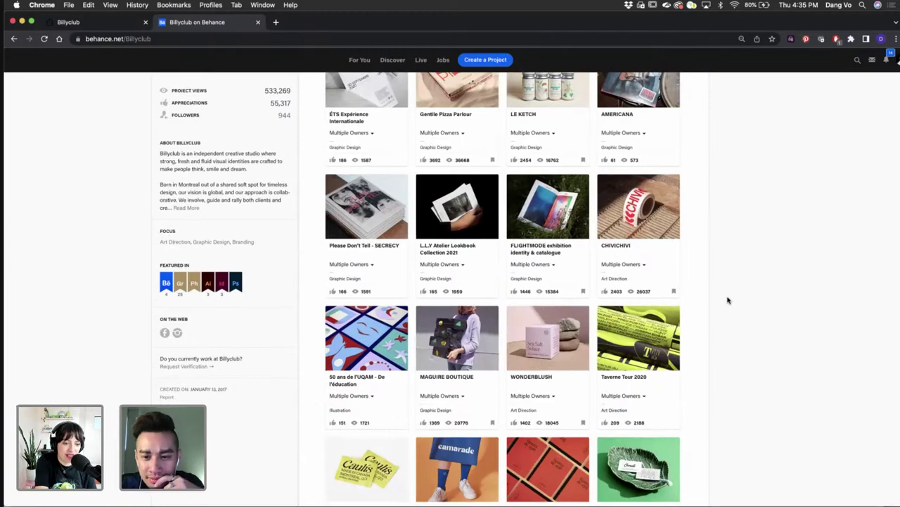
scroll(728, 301, "up", 4)
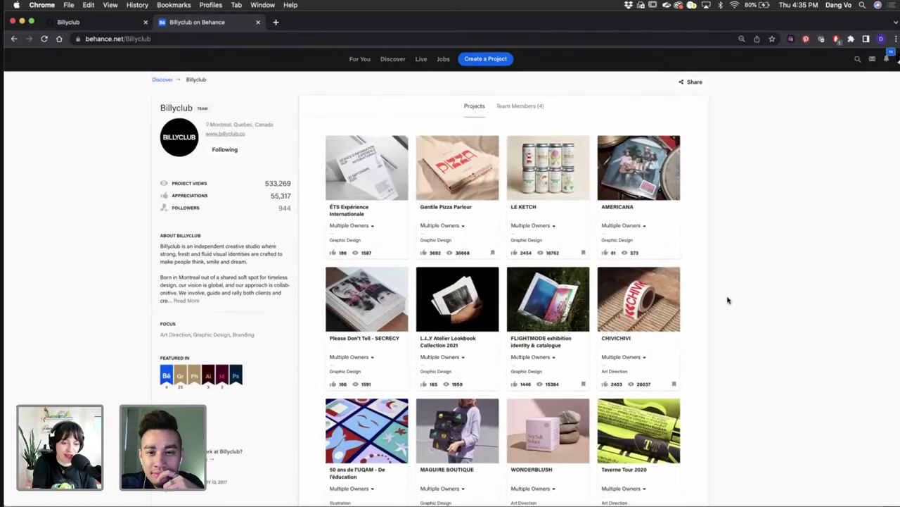
scroll(728, 300, "down", 6)
scroll(728, 301, "down", 5)
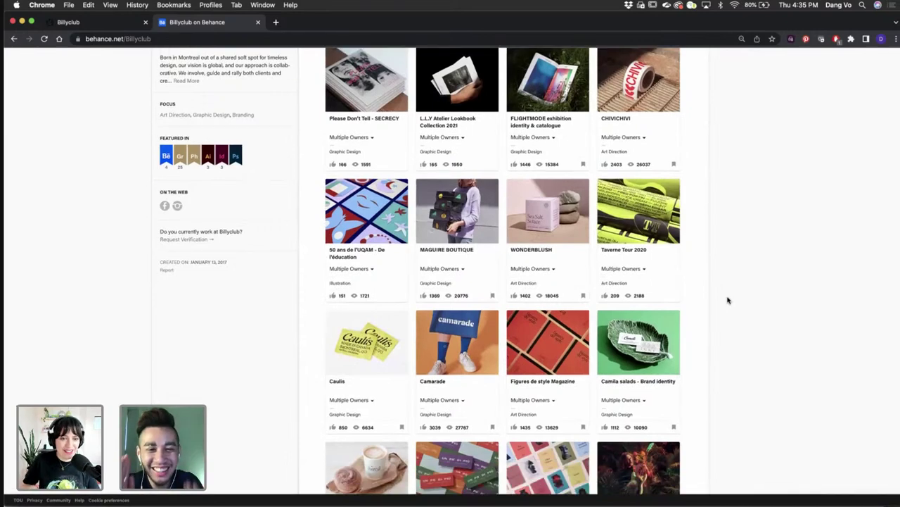
- Open the project "50 ans de l'UQAM - De l'éducation" and examine its cover image, exhibition introduction and first garden photo
left_click(363, 209)
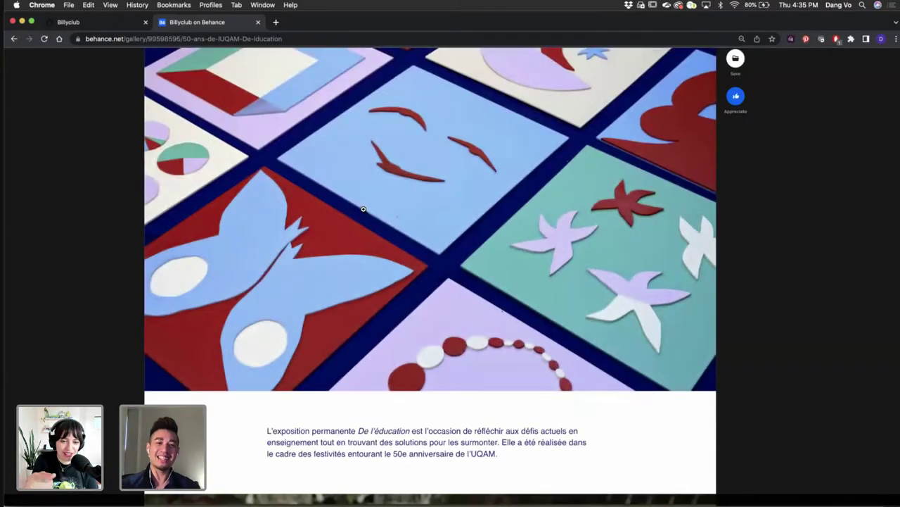
scroll(363, 209, "down", 5)
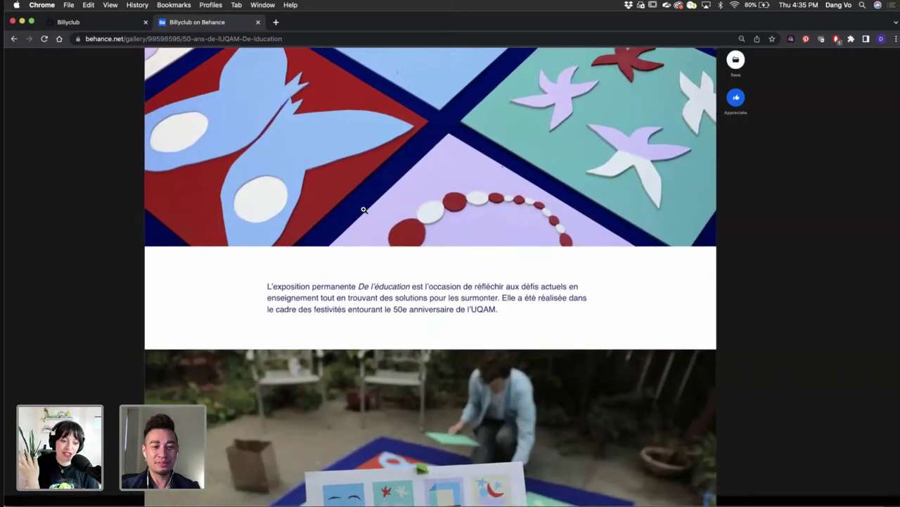
scroll(363, 212, "up", 5)
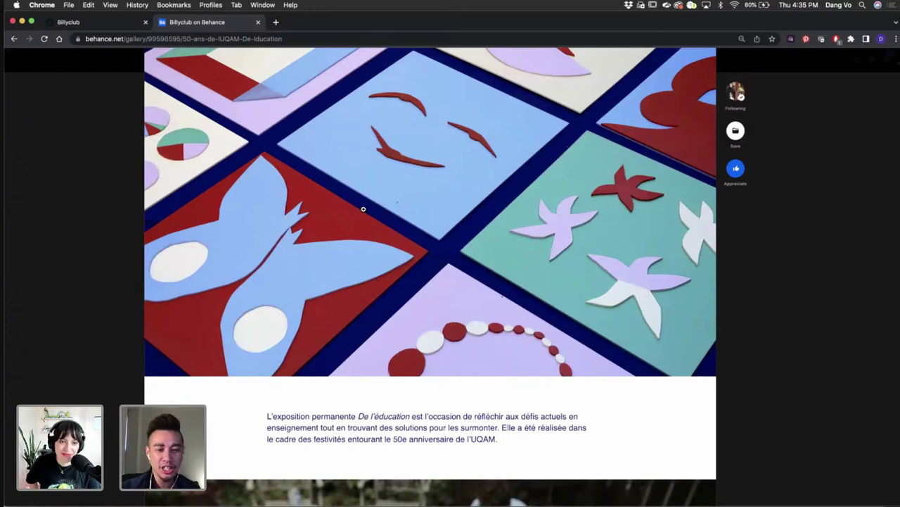
scroll(363, 209, "down", 4)
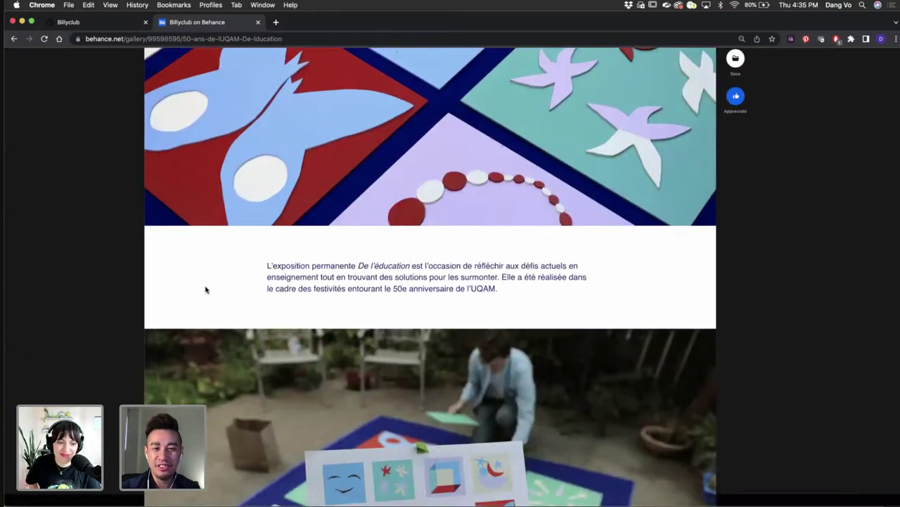
scroll(205, 290, "down", 1)
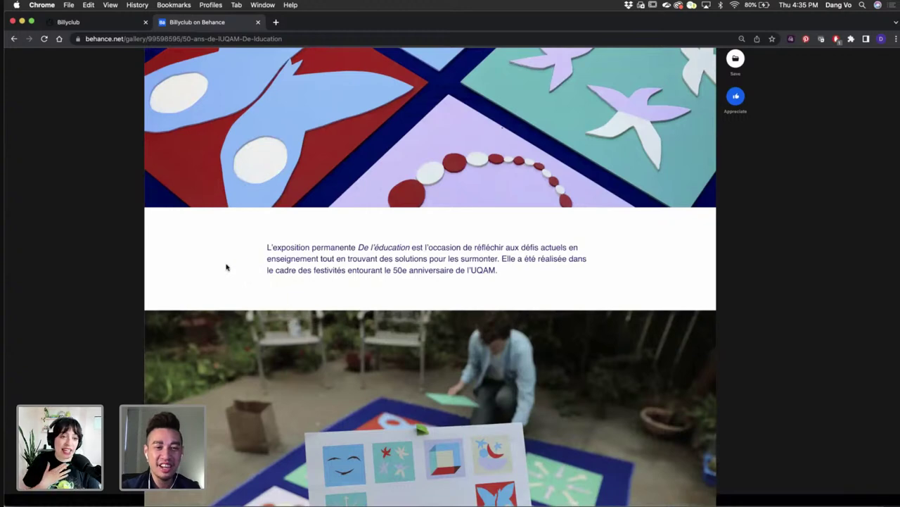
scroll(226, 267, "down", 2)
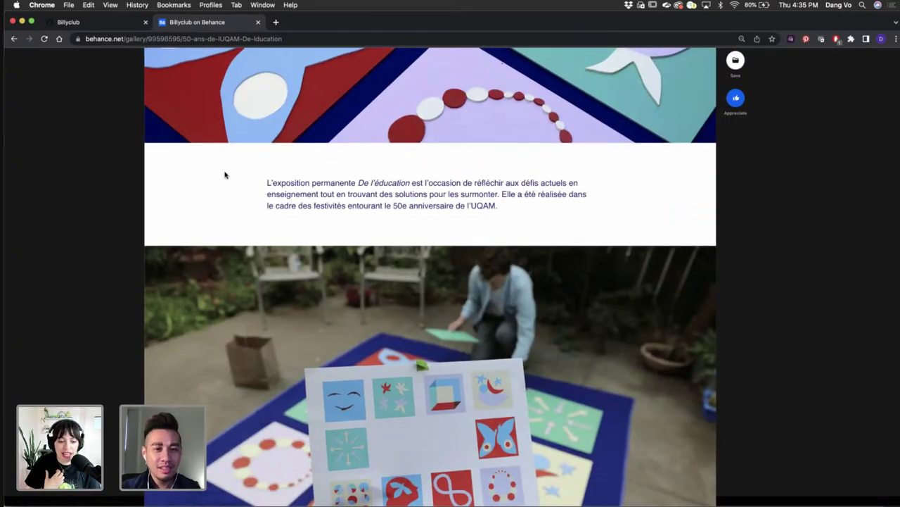
scroll(225, 175, "down", 1)
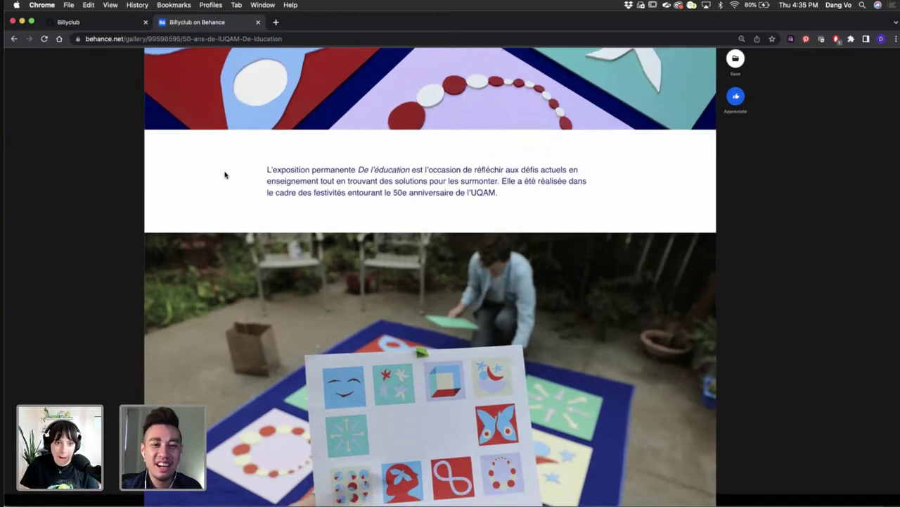
scroll(225, 174, "down", 8)
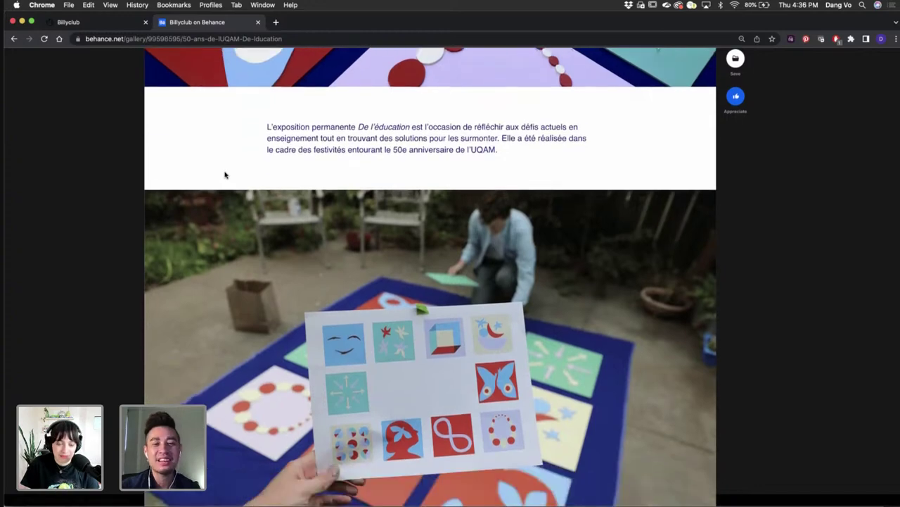
- Examine the "10 enjeux contemporains en éducation" panel photos and the making-of shots of the cut-out shapes
scroll(225, 173, "down", 3)
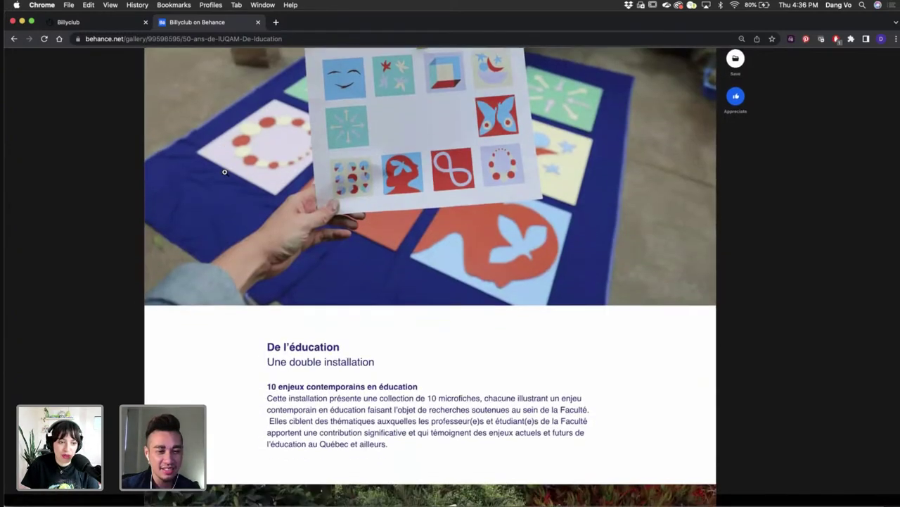
scroll(225, 173, "down", 10)
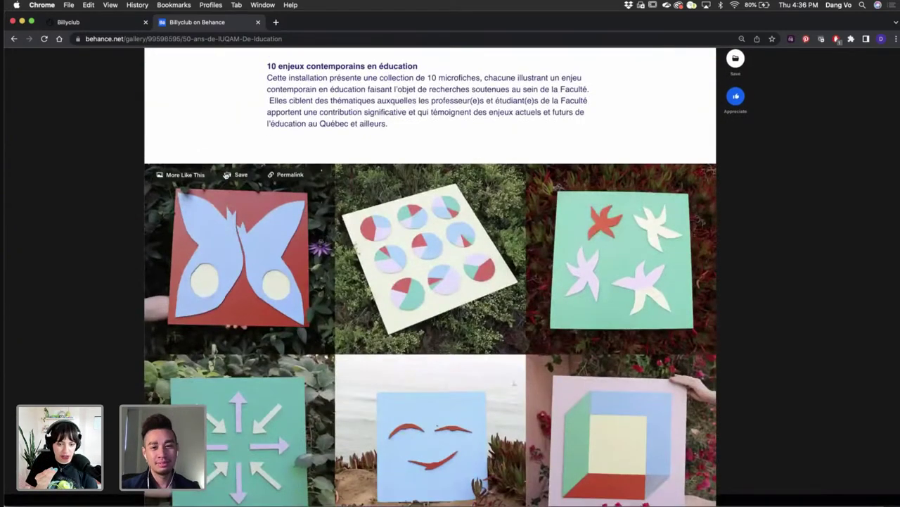
scroll(631, 238, "down", 1)
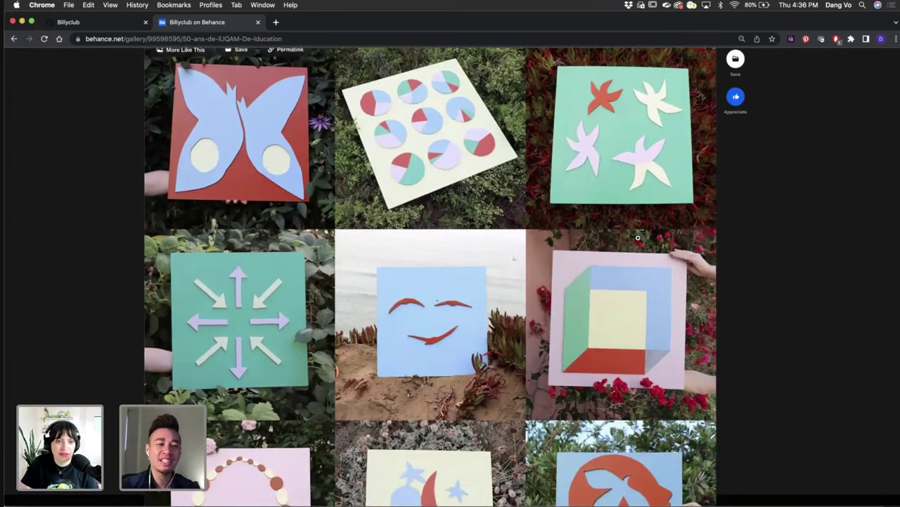
scroll(638, 238, "down", 8)
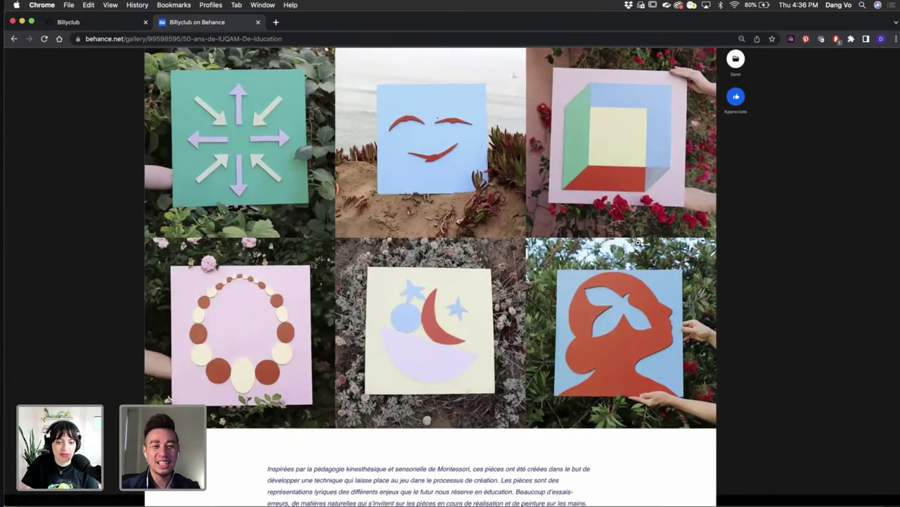
scroll(639, 281, "down", 9)
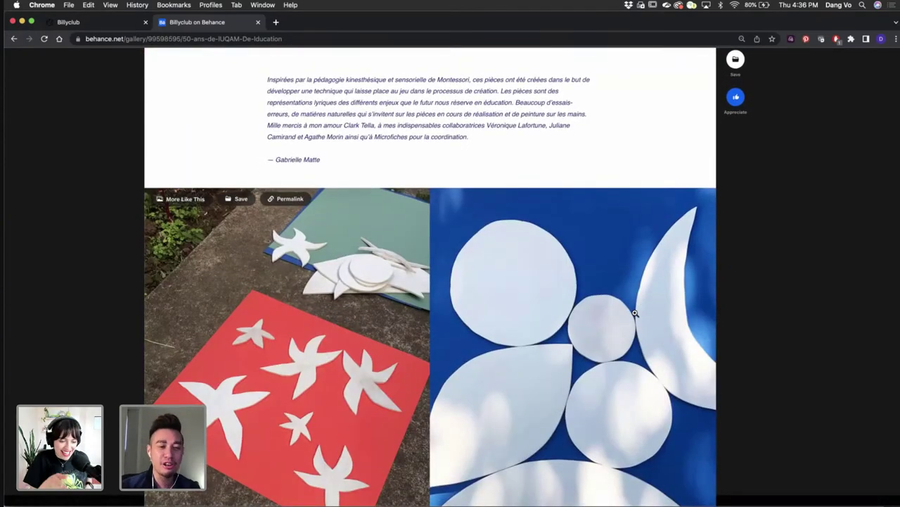
scroll(635, 313, "down", 10)
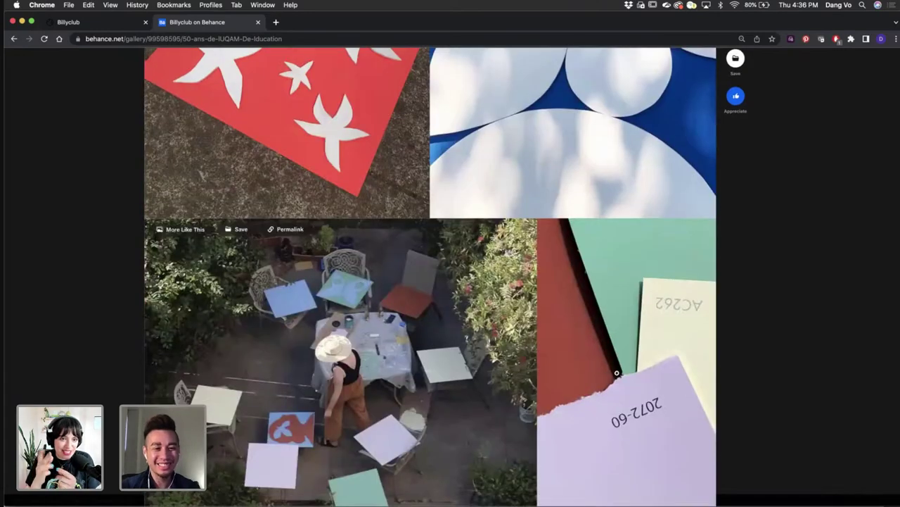
scroll(618, 373, "down", 12)
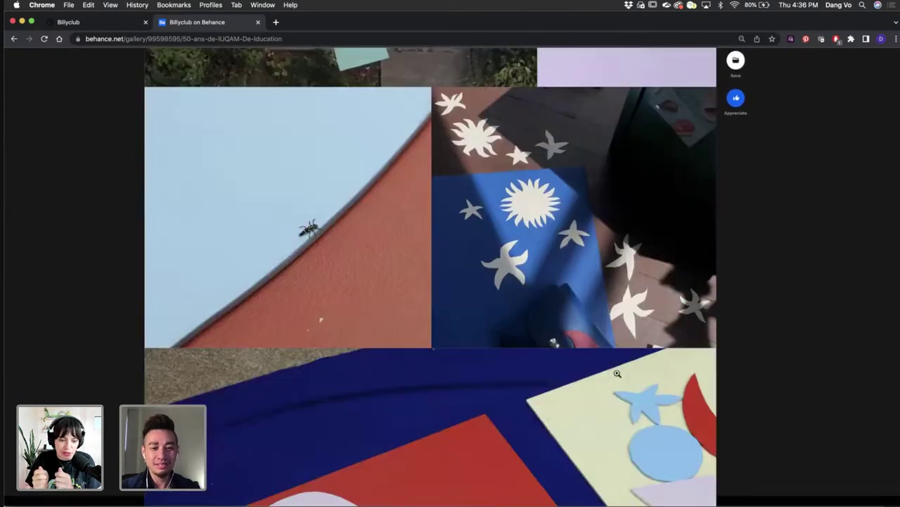
scroll(618, 373, "down", 1)
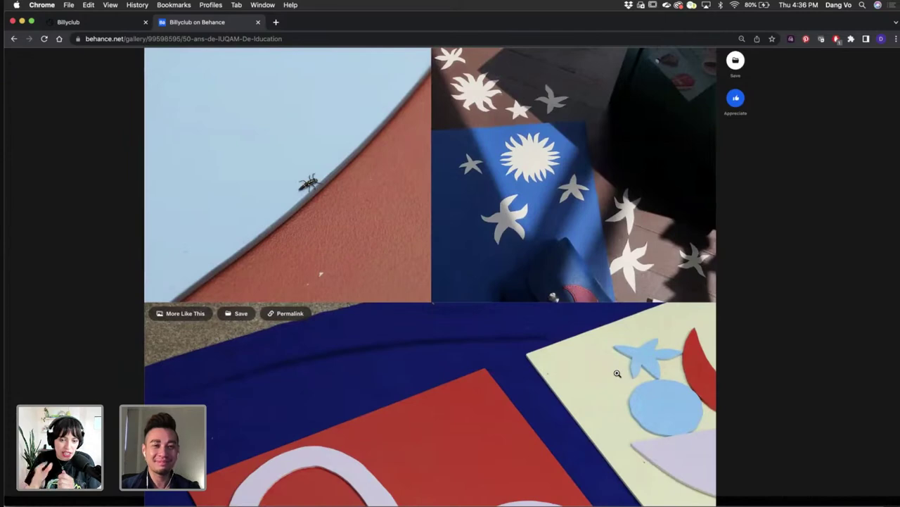
scroll(618, 372, "down", 4)
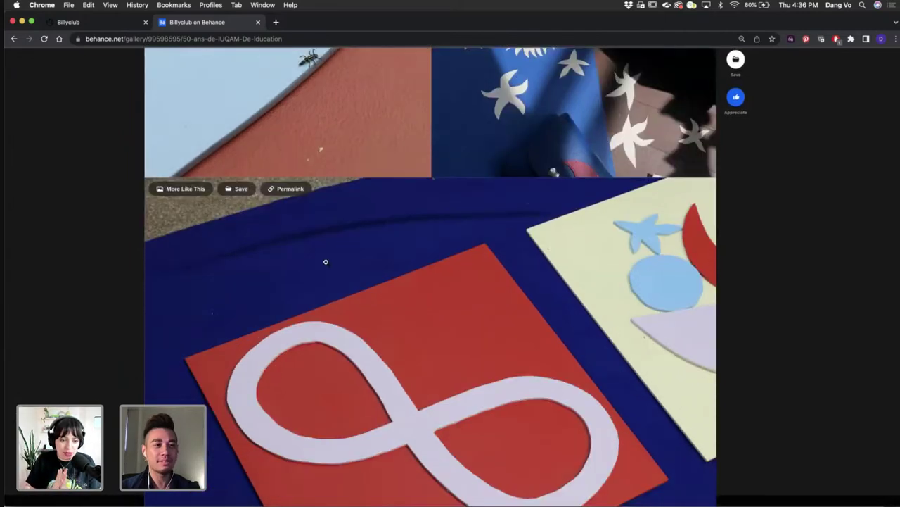
- Examine the project's printed illustrated cards, infinity-shaped artwork, bird mural installation and hand-shaped pieces
scroll(203, 271, "down", 11)
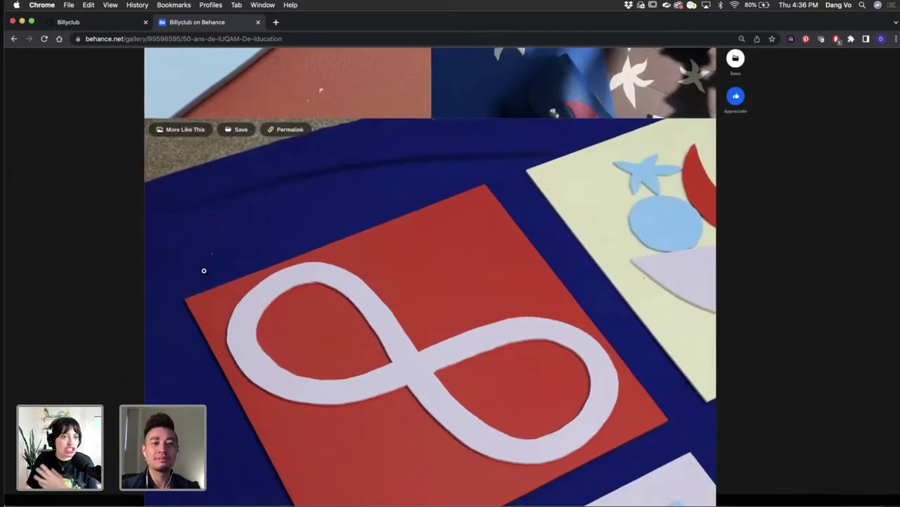
scroll(204, 274, "down", 5)
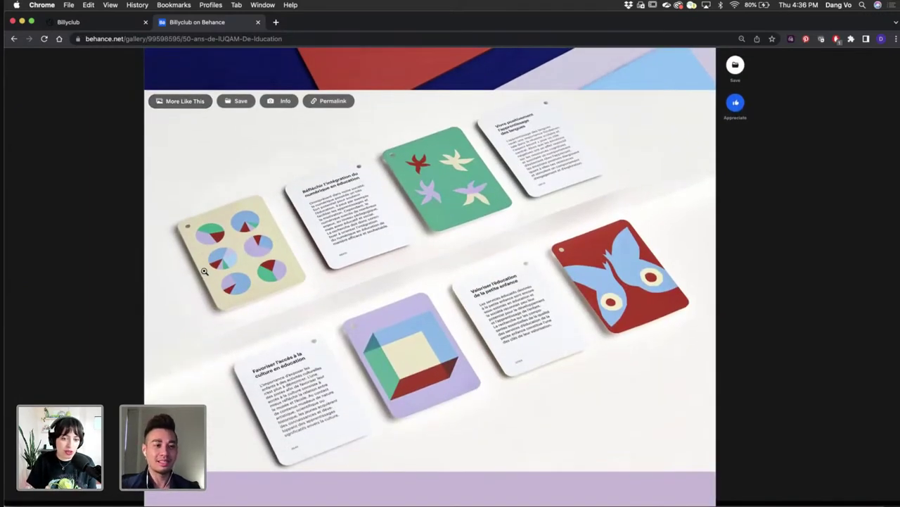
scroll(204, 271, "down", 1)
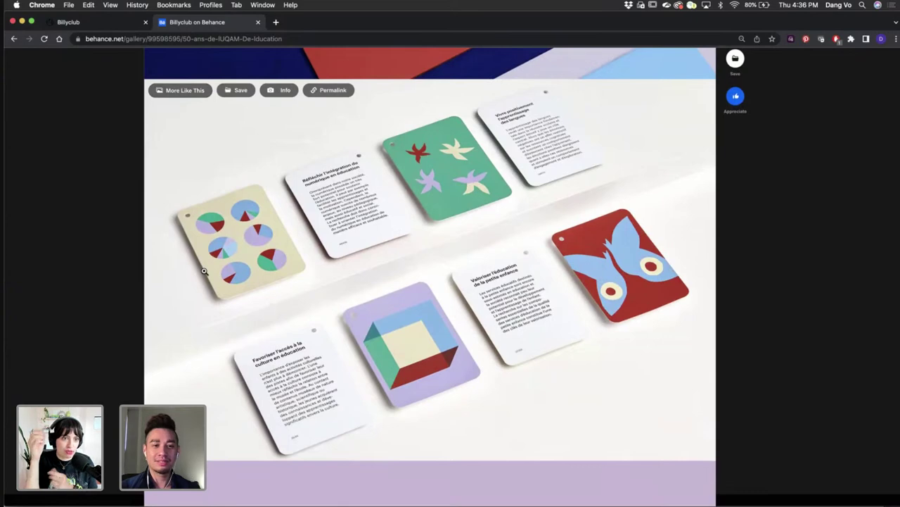
scroll(204, 271, "down", 2)
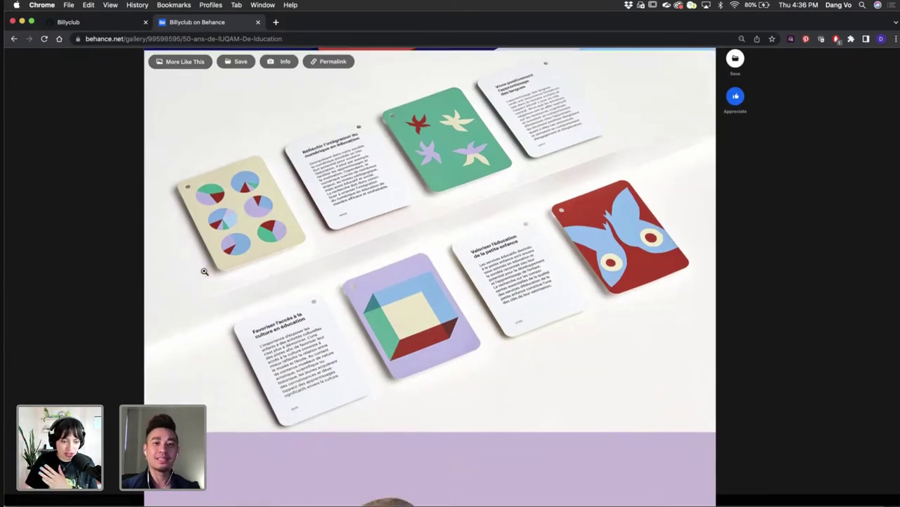
scroll(204, 271, "down", 5)
scroll(204, 271, "down", 10)
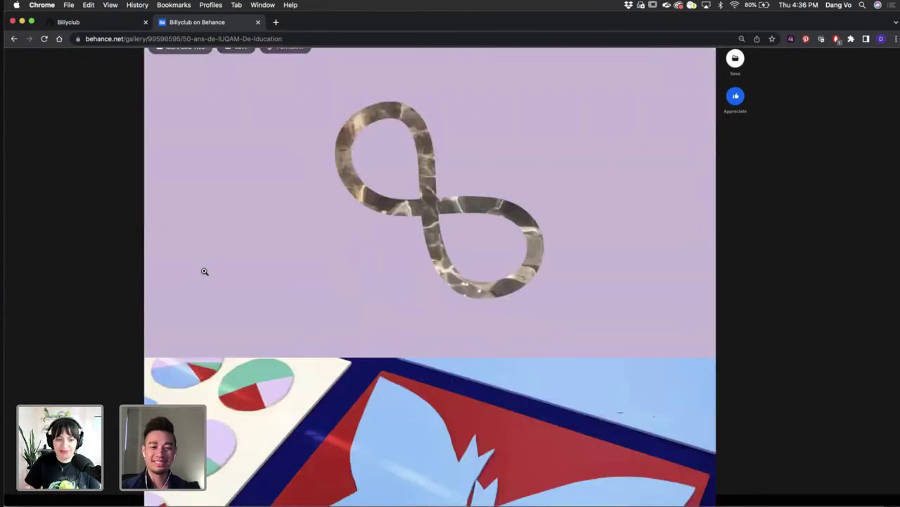
scroll(204, 271, "down", 10)
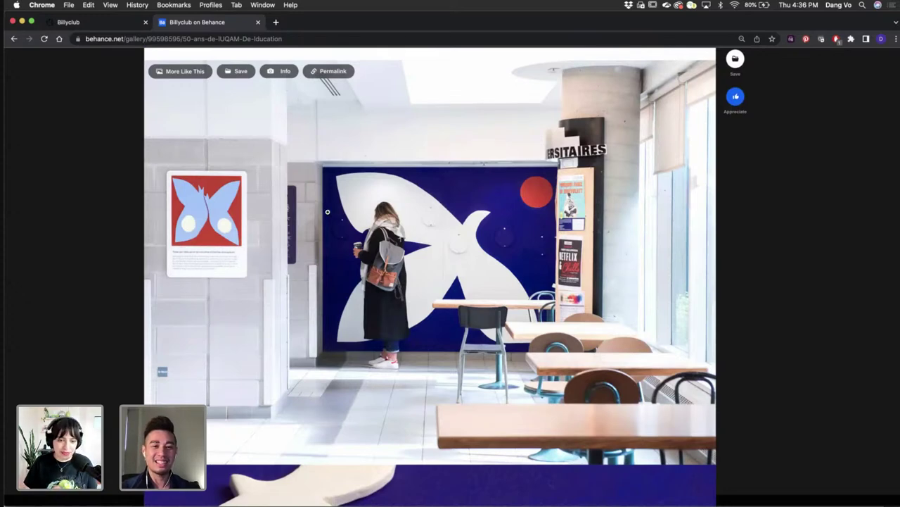
scroll(624, 303, "down", 5)
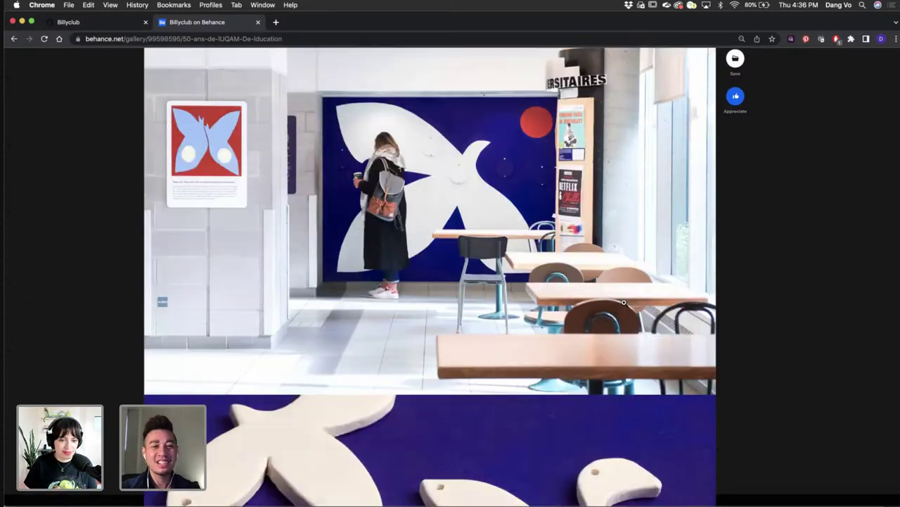
scroll(624, 302, "down", 10)
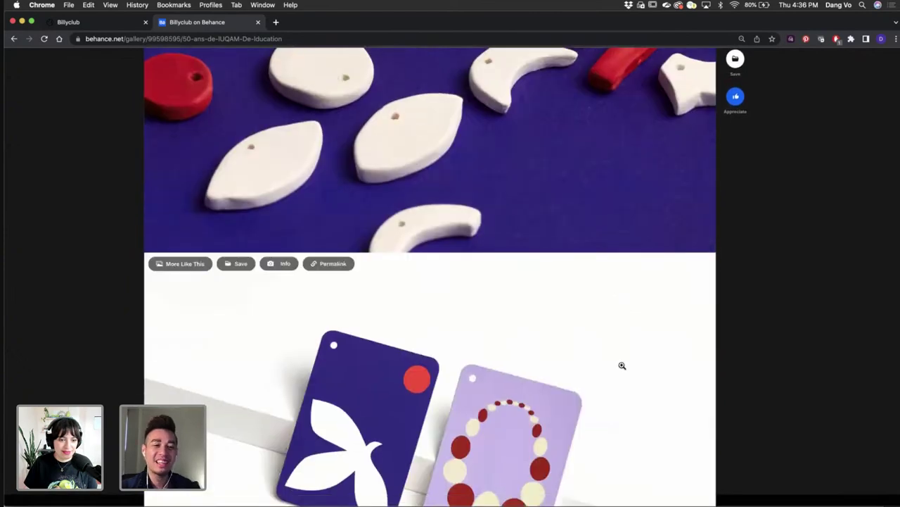
- Examine the bird and necklace cards, the hand-held round exhibition panel, and the layout of illustrated and text cards
scroll(622, 371, "down", 10)
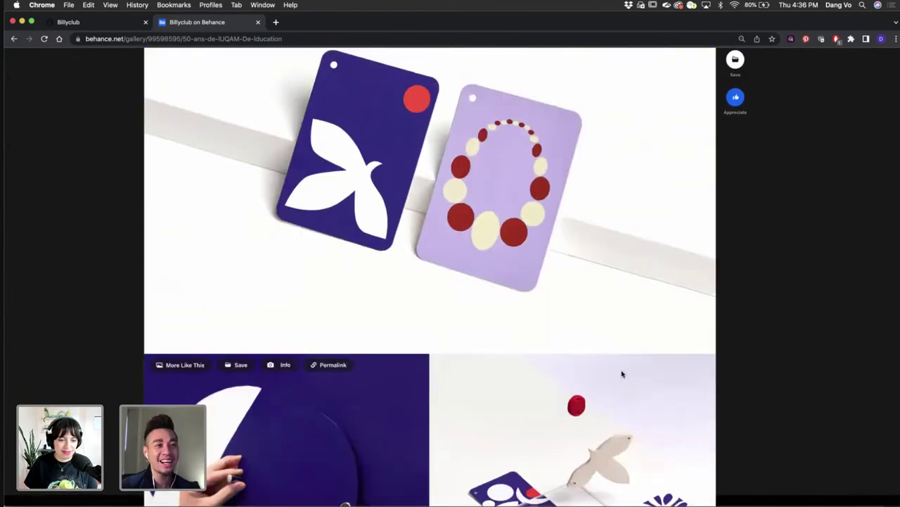
scroll(622, 371, "down", 8)
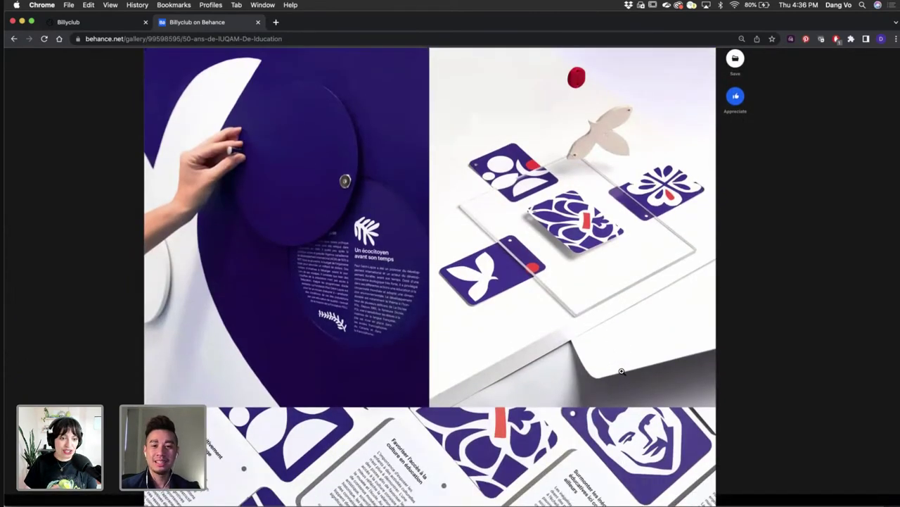
scroll(622, 371, "down", 8)
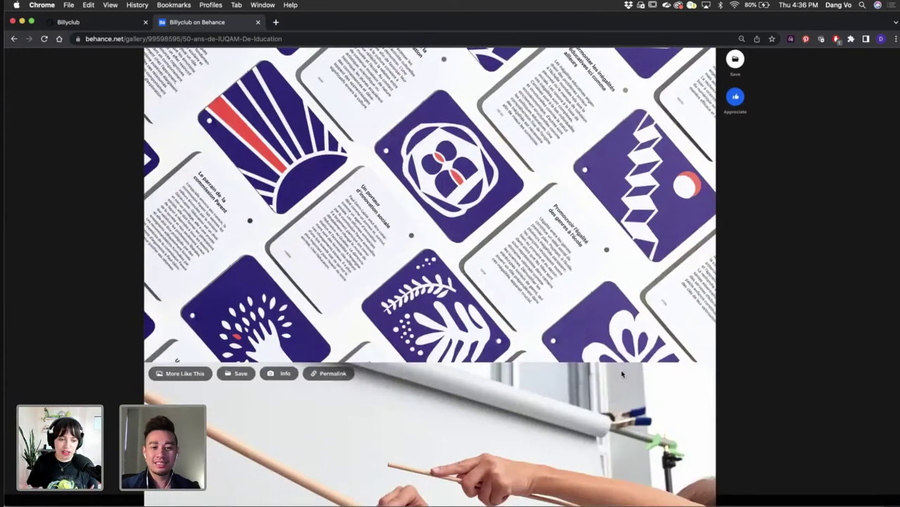
scroll(622, 371, "up", 4)
scroll(622, 370, "up", 5)
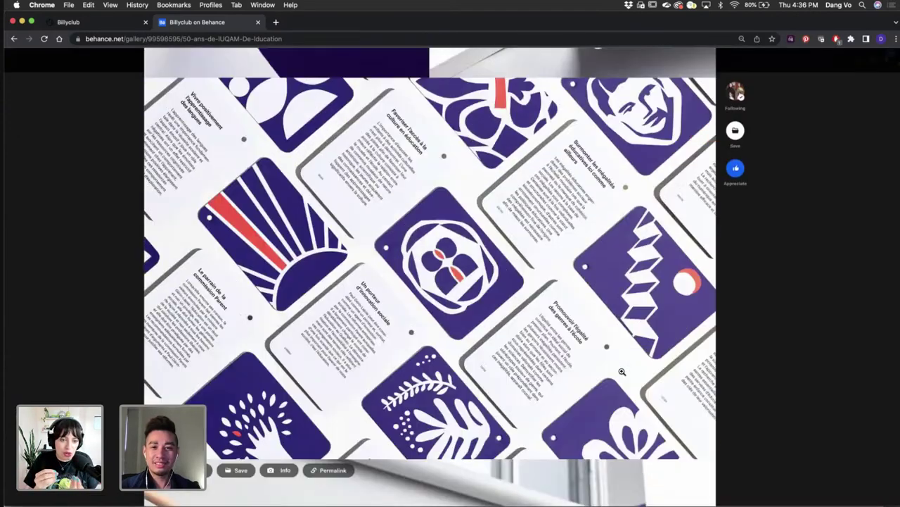
scroll(622, 371, "down", 3)
scroll(622, 371, "down", 10)
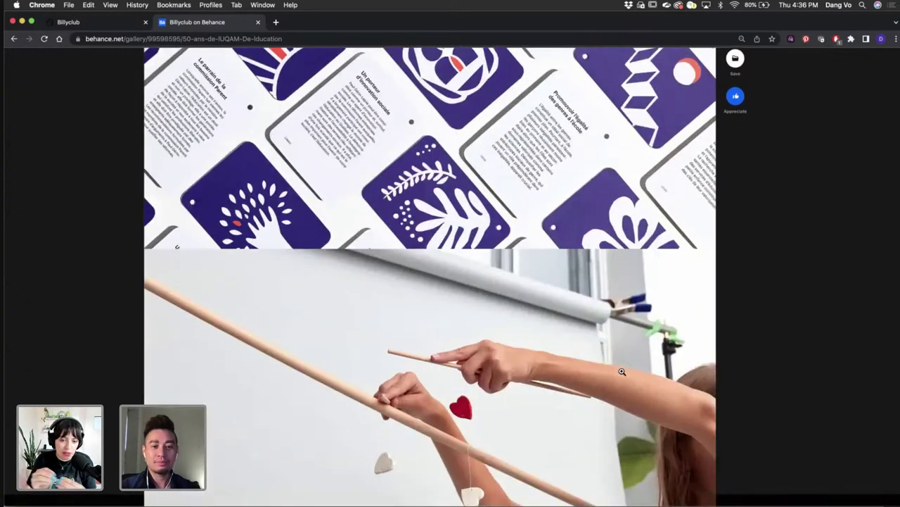
- Review the project's remaining making-of photos, credits and closing star-shaped figures, and return to the Billyclub project grid
scroll(622, 371, "down", 5)
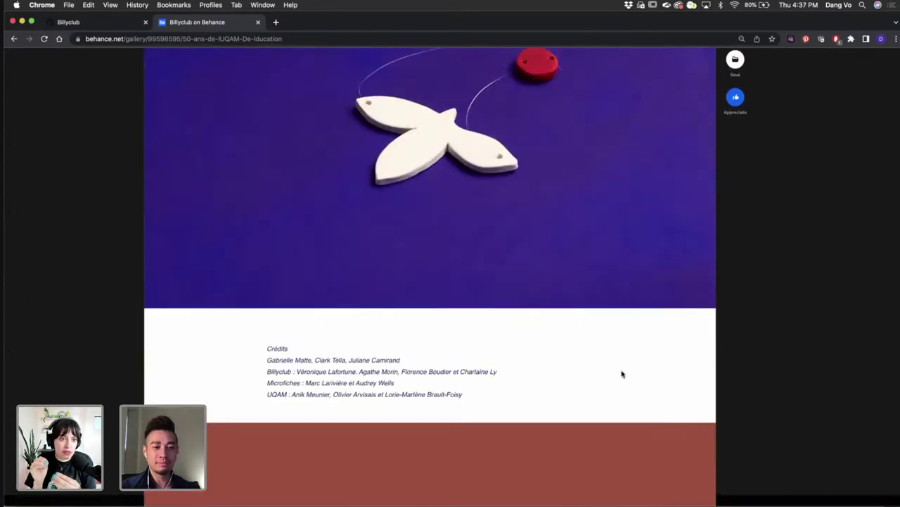
scroll(622, 373, "down", 5)
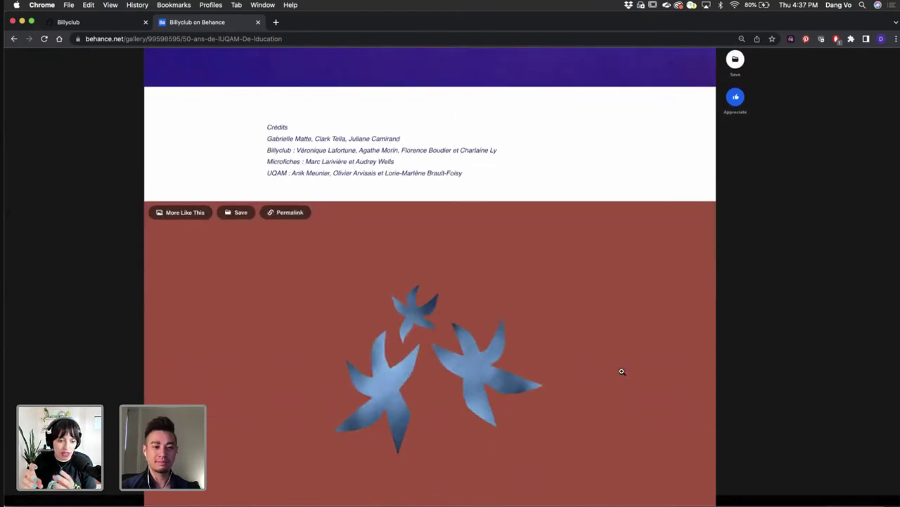
scroll(622, 371, "down", 1)
scroll(622, 371, "down", 2)
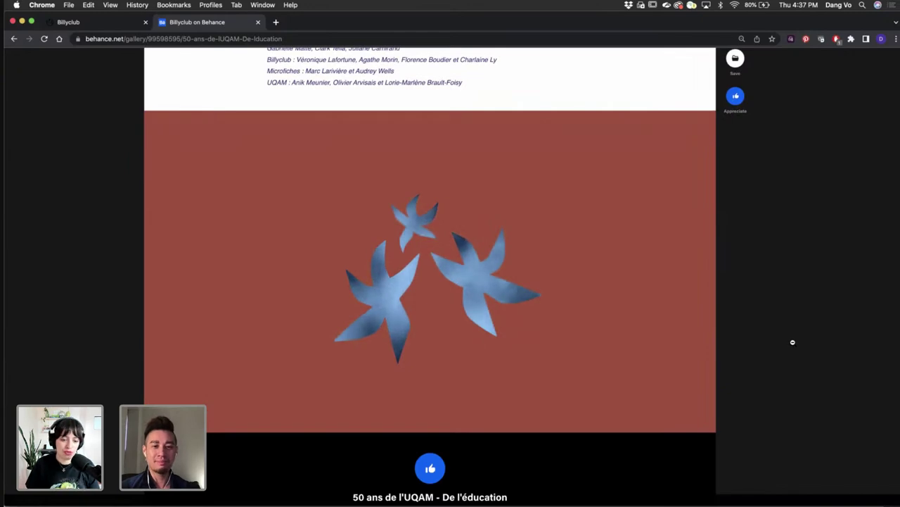
left_click(797, 346)
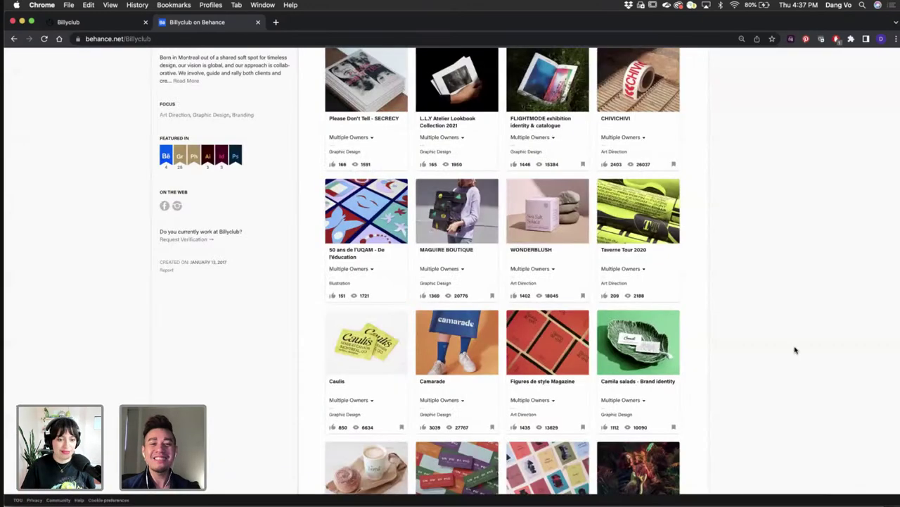
- Open the LE KETCH project and examine its cover photo of illustrated beer cans up close
scroll(795, 350, "up", 4)
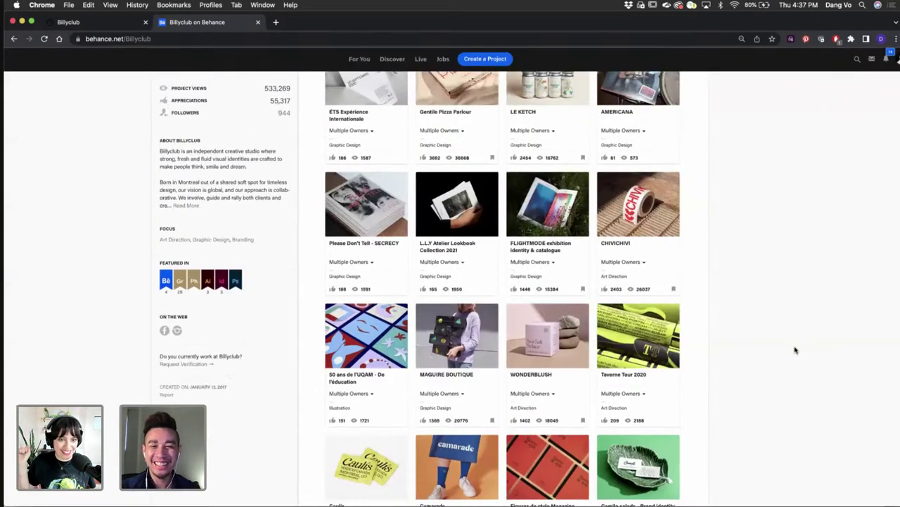
left_click(534, 186)
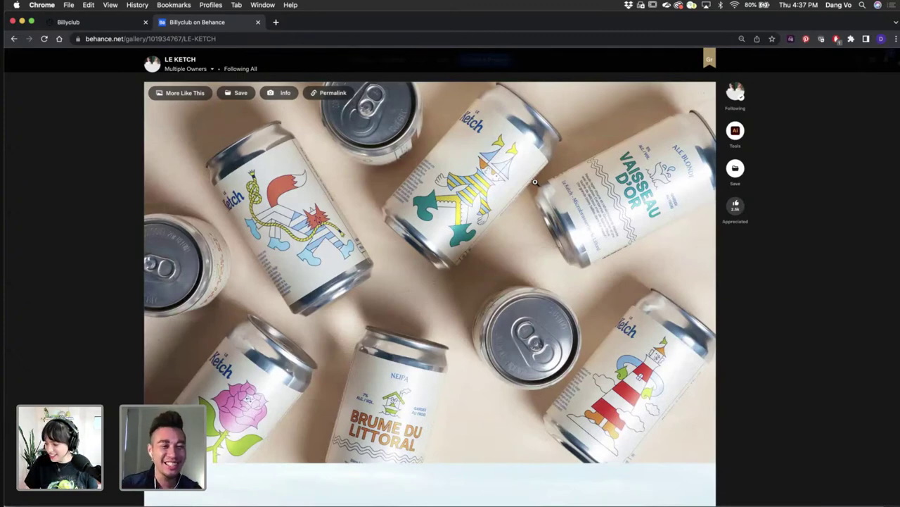
scroll(336, 232, "up", 3)
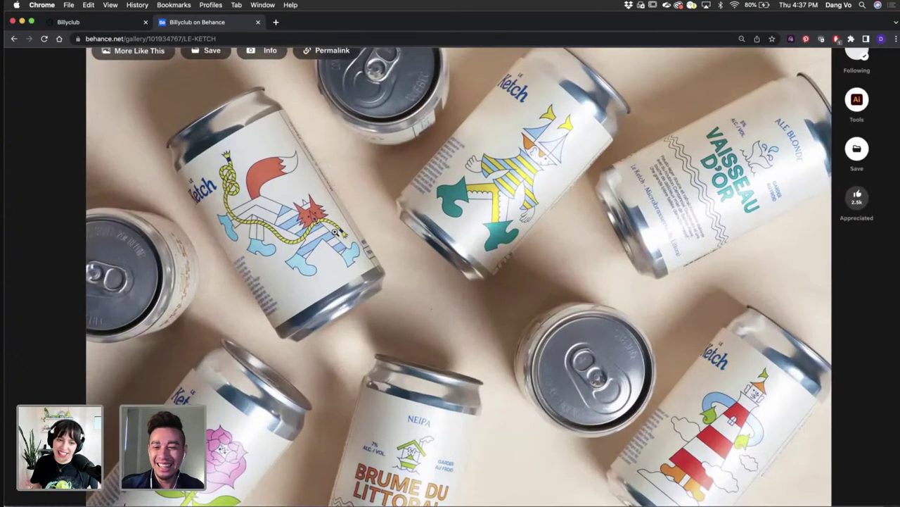
scroll(414, 273, "down", 1)
scroll(413, 273, "down", 3)
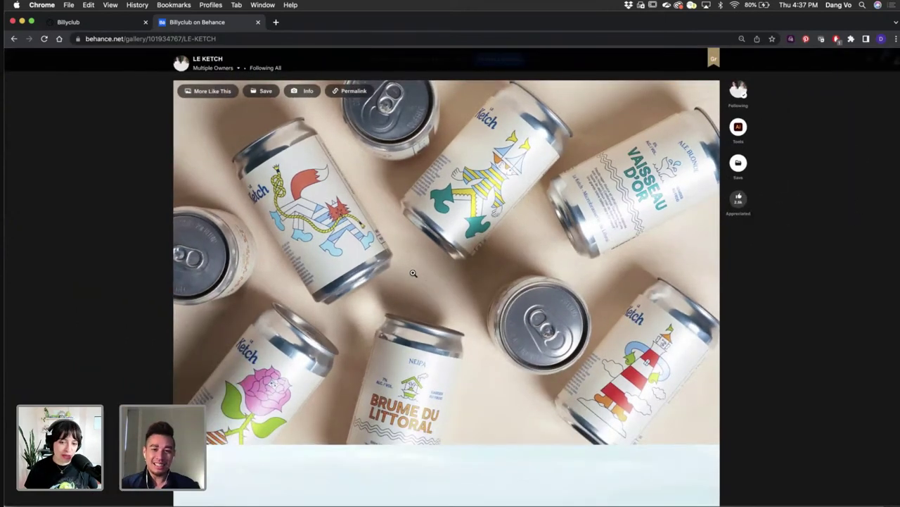
scroll(412, 273, "down", 5)
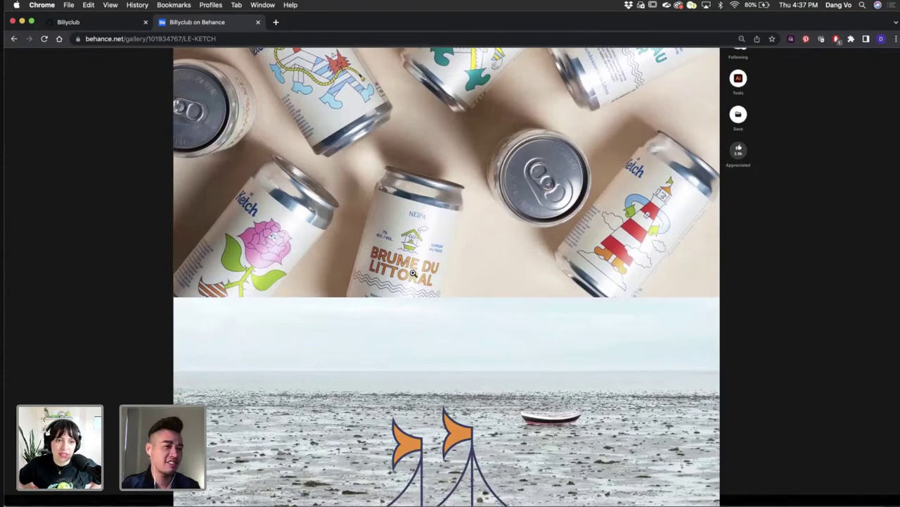
- Examine the sailboat drawing over the seashore photo and the paired photos of the Renard can and the poured beer
scroll(413, 272, "down", 3)
scroll(474, 296, "down", 7)
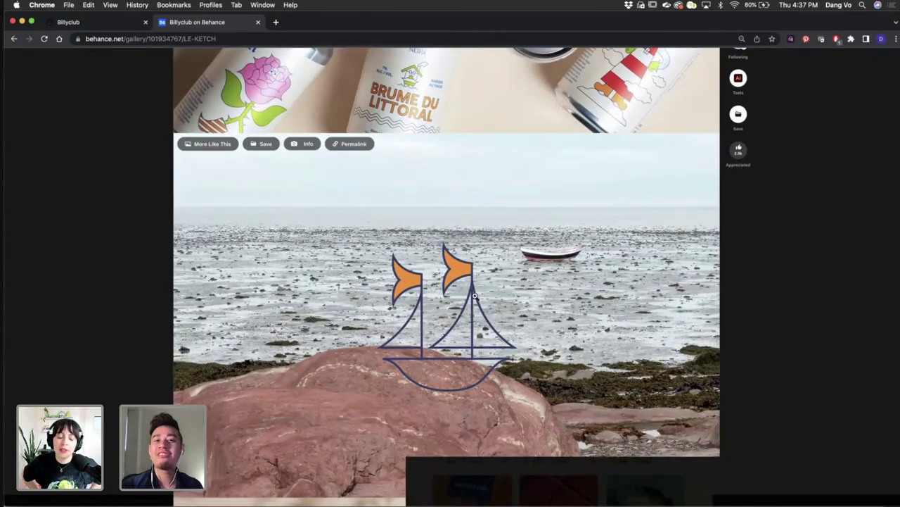
scroll(474, 296, "down", 10)
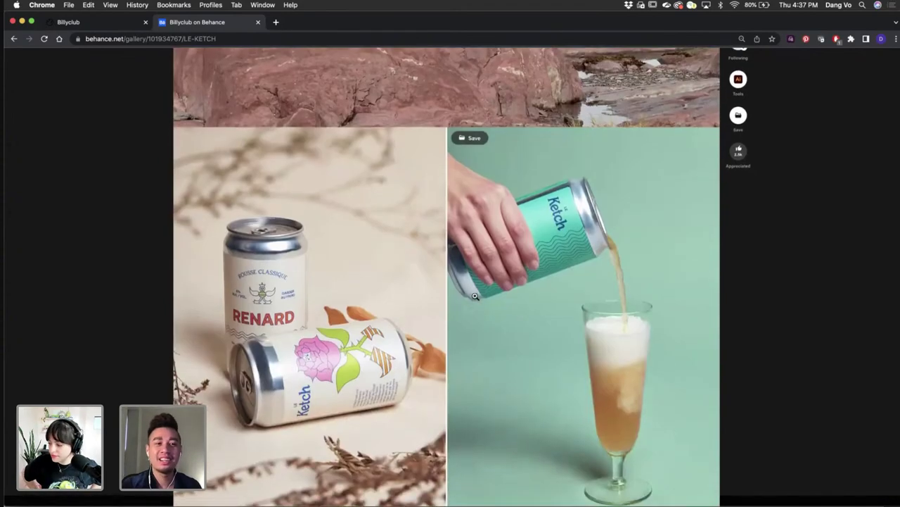
scroll(475, 296, "down", 7)
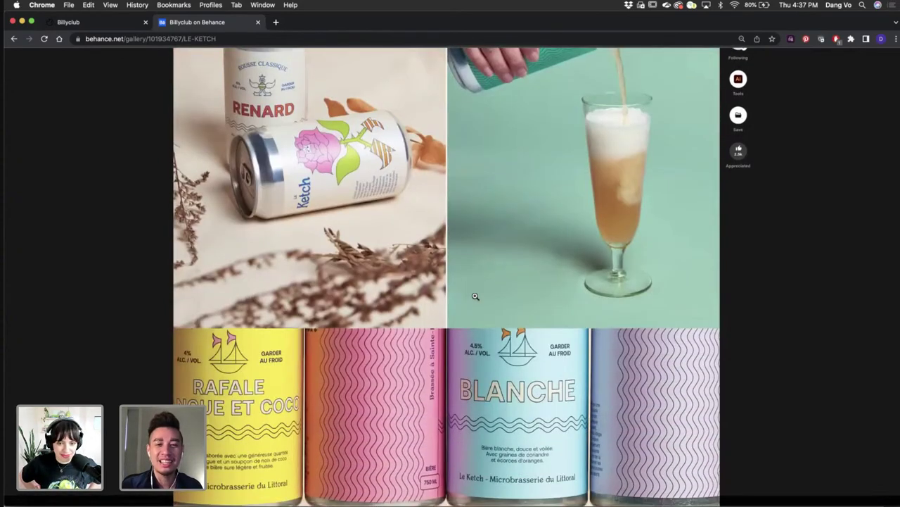
scroll(475, 297, "up", 5)
scroll(475, 296, "up", 3)
scroll(475, 296, "down", 4)
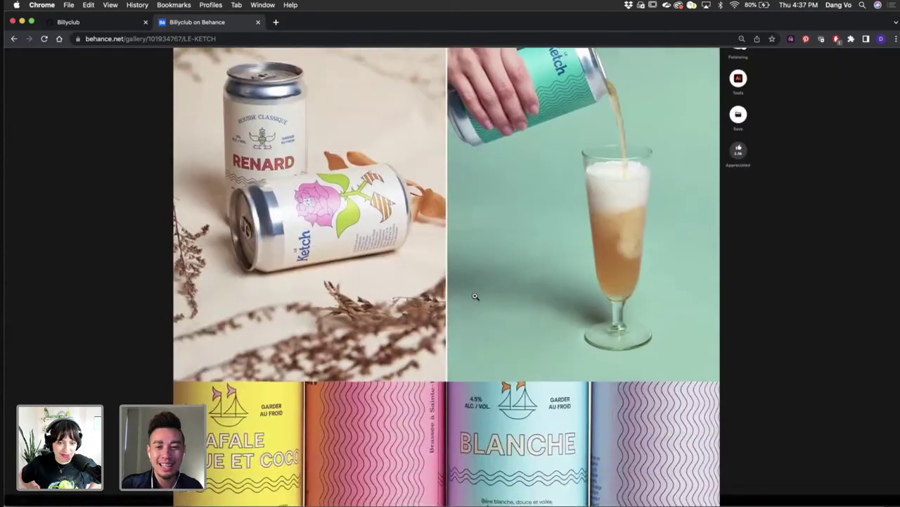
- Examine the colourful special-edition cans with wave patterns and the fox illustration beside its Renard can
scroll(475, 296, "down", 4)
scroll(475, 296, "down", 8)
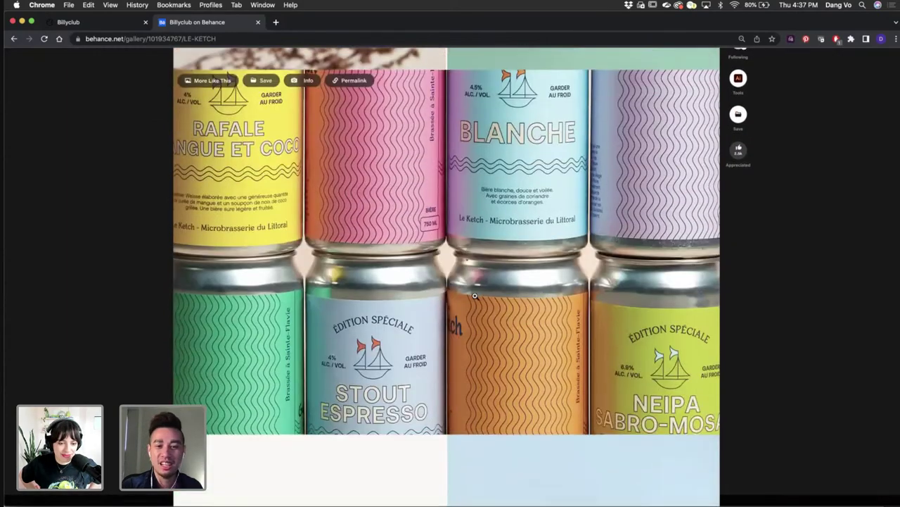
scroll(475, 296, "down", 1)
scroll(475, 296, "down", 6)
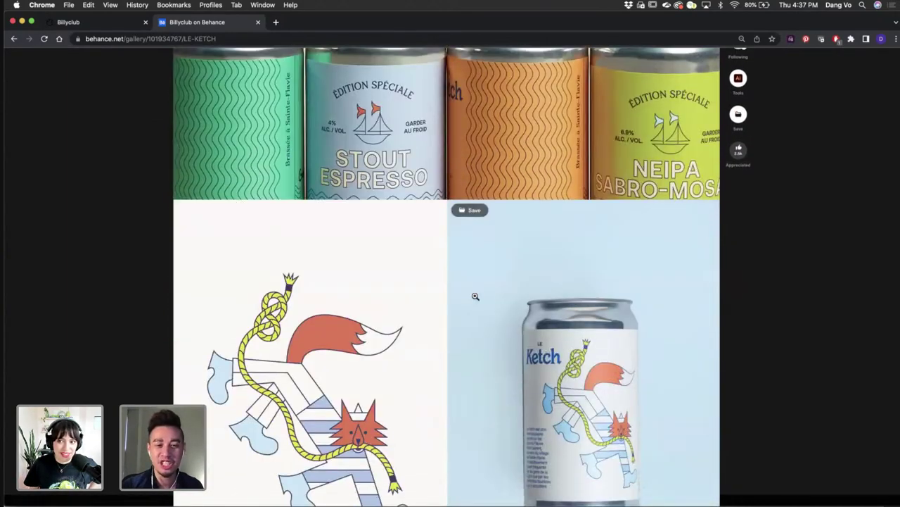
scroll(474, 296, "down", 6)
scroll(475, 297, "down", 3)
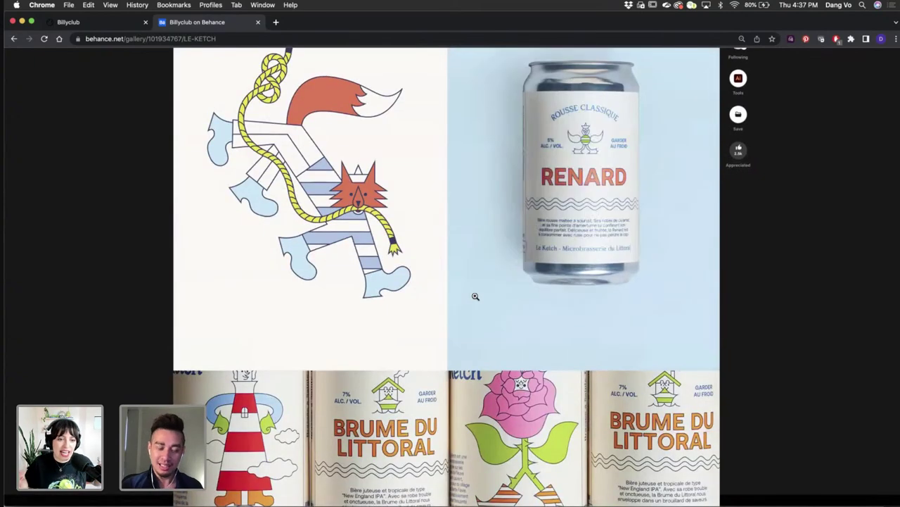
- Examine the stacked Brume du Littoral and Vaisseau d'Or cans and the illustrated characters on their labels
scroll(475, 297, "down", 3)
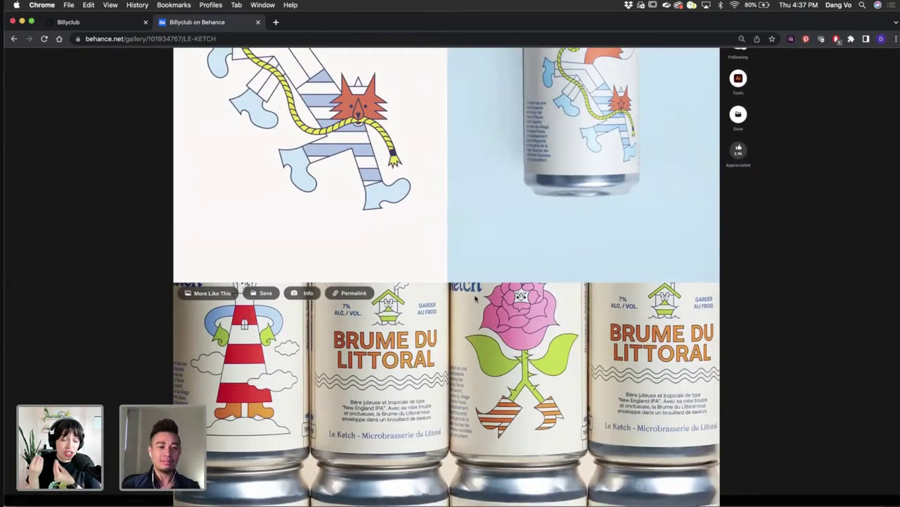
scroll(475, 296, "down", 3)
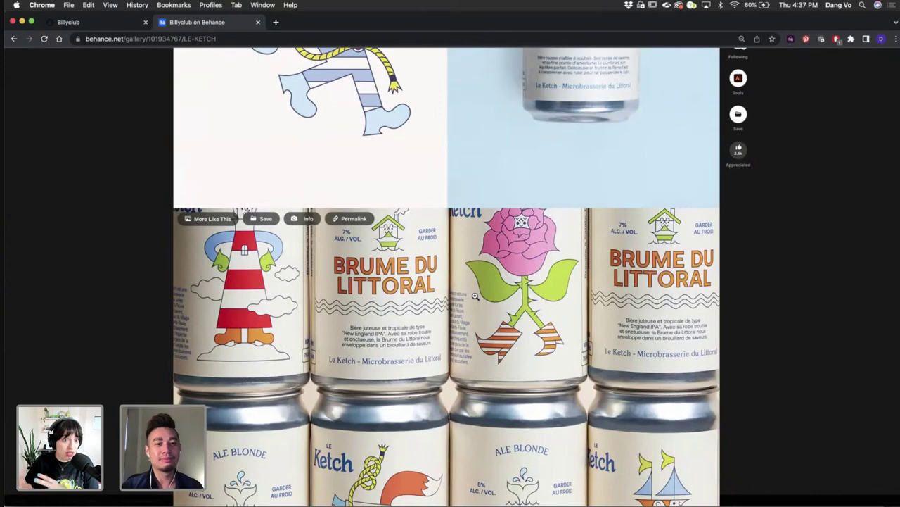
scroll(475, 296, "down", 1)
scroll(475, 297, "down", 3)
scroll(475, 296, "down", 5)
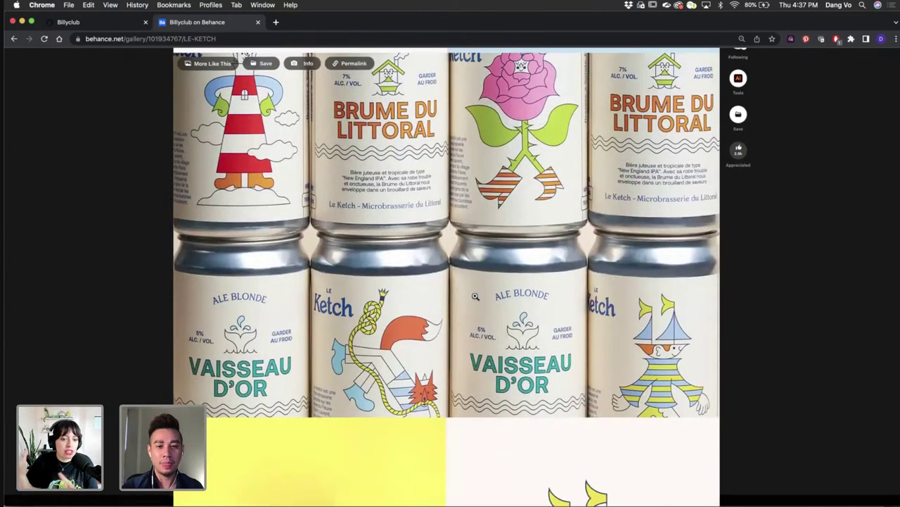
scroll(476, 296, "down", 2)
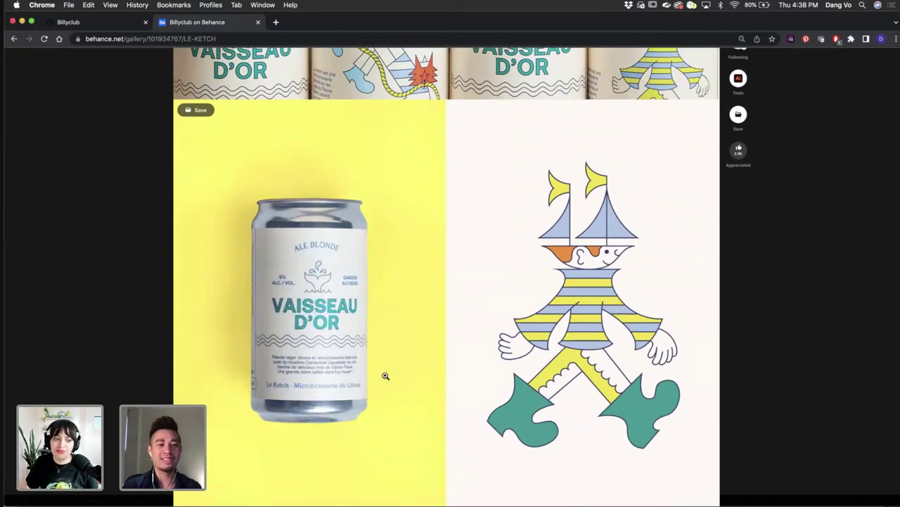
- Examine the Vaisseau d'Or can with its sailor character, the can lineup, the lighthouse character and the whale-tail drawing
scroll(386, 376, "down", 6)
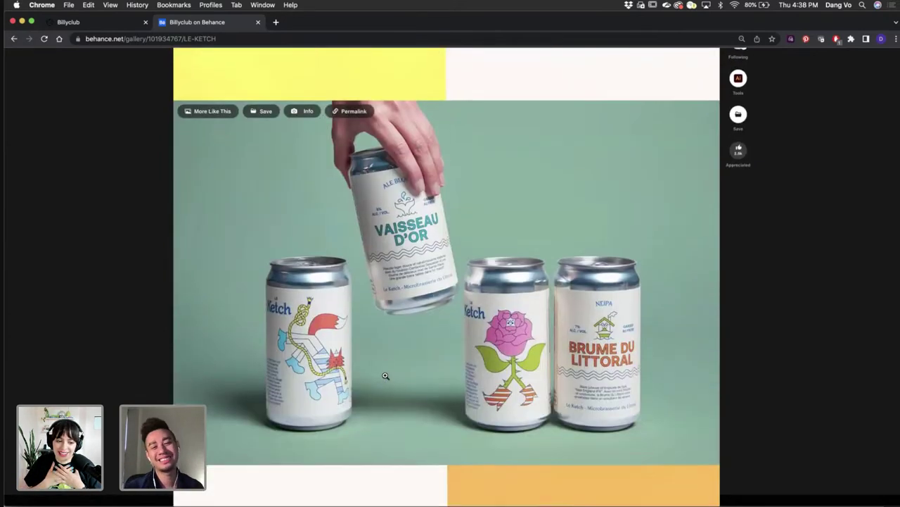
scroll(385, 376, "down", 10)
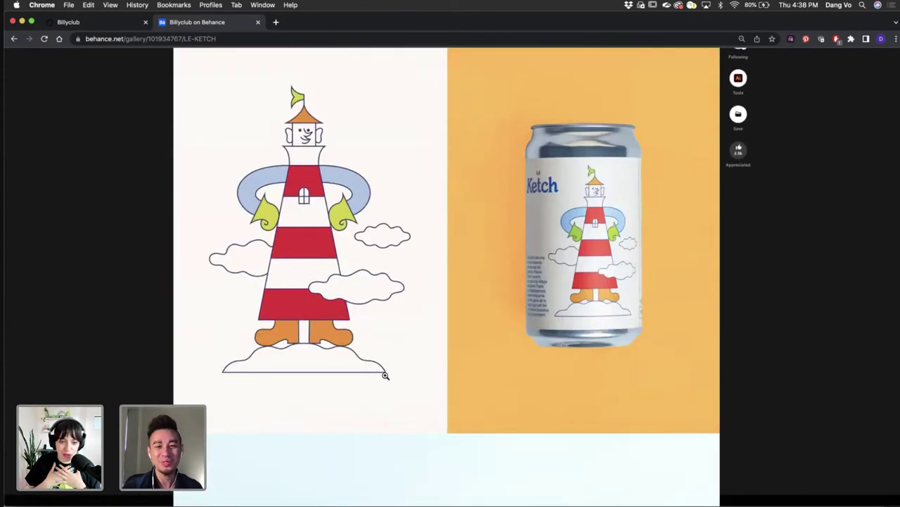
scroll(385, 375, "down", 4)
scroll(385, 376, "down", 1)
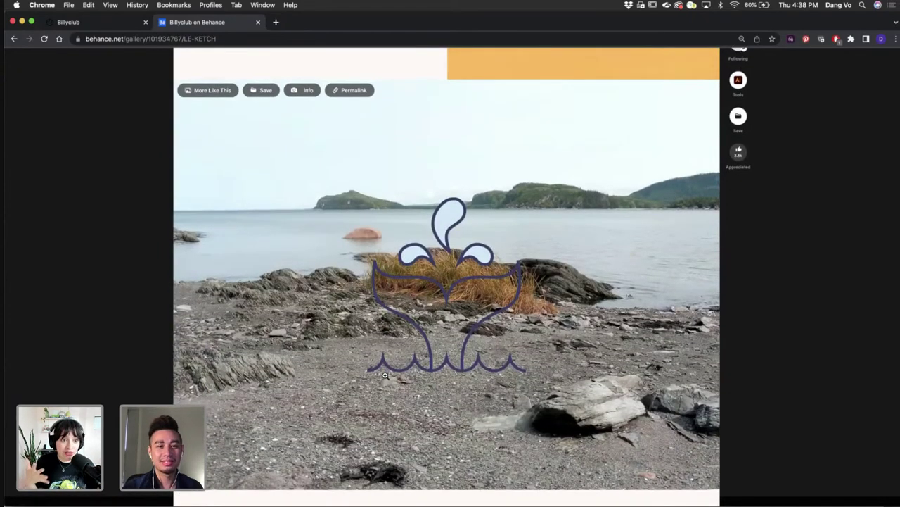
- Review the Renard label layout, the small line icons and the Rose des Vents can with its rose character, and close the LE KETCH project
scroll(385, 375, "down", 5)
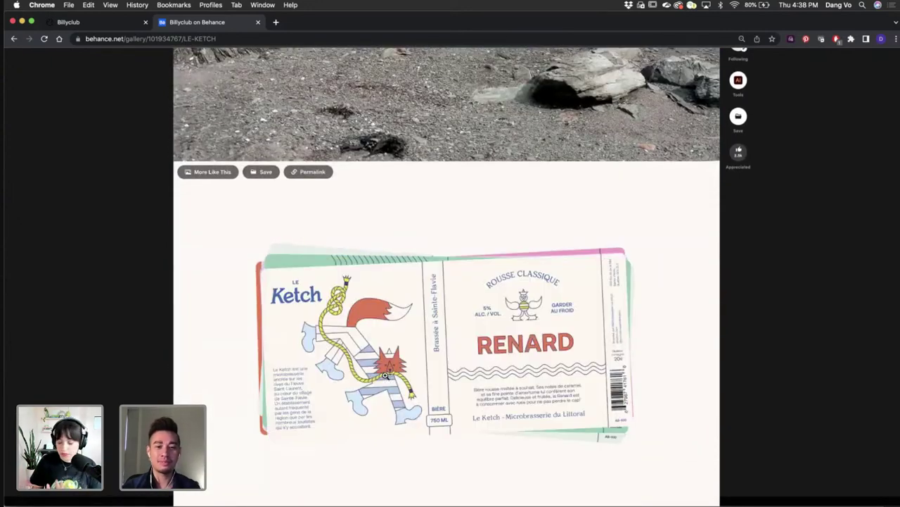
scroll(385, 376, "down", 6)
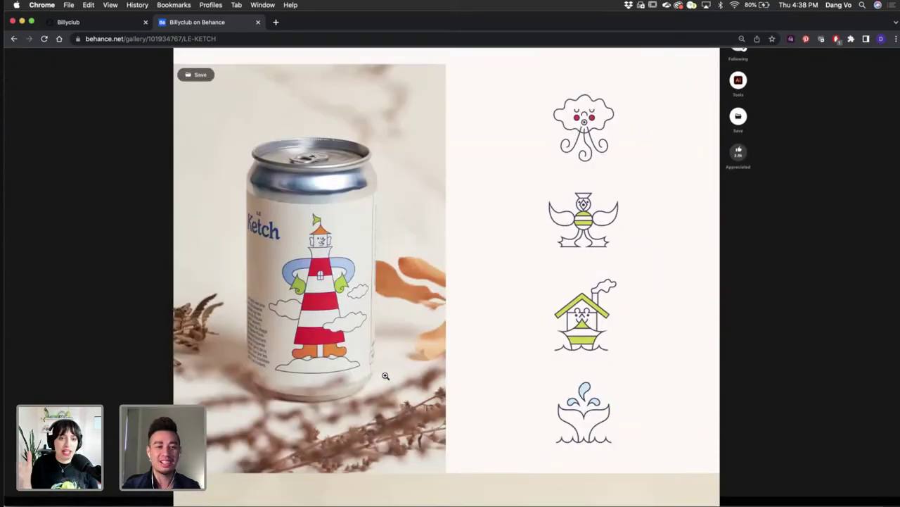
scroll(385, 375, "down", 5)
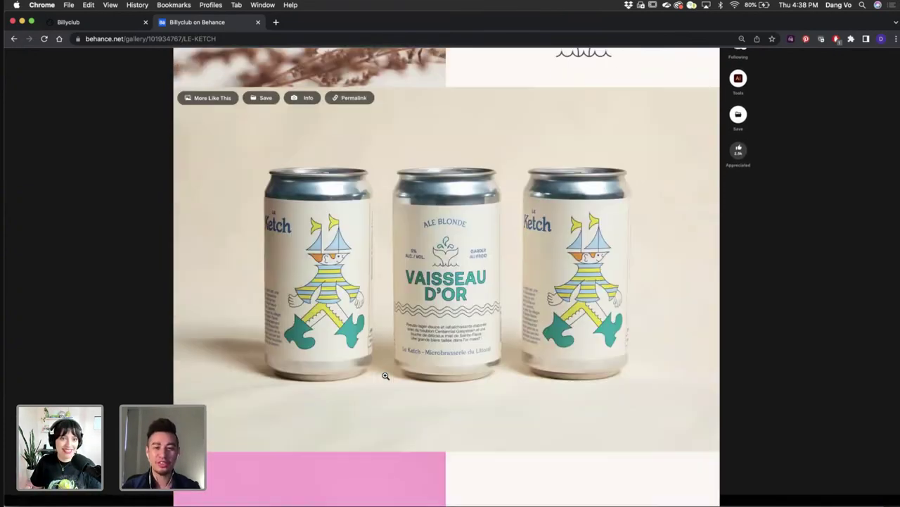
scroll(386, 376, "down", 1)
scroll(386, 376, "down", 8)
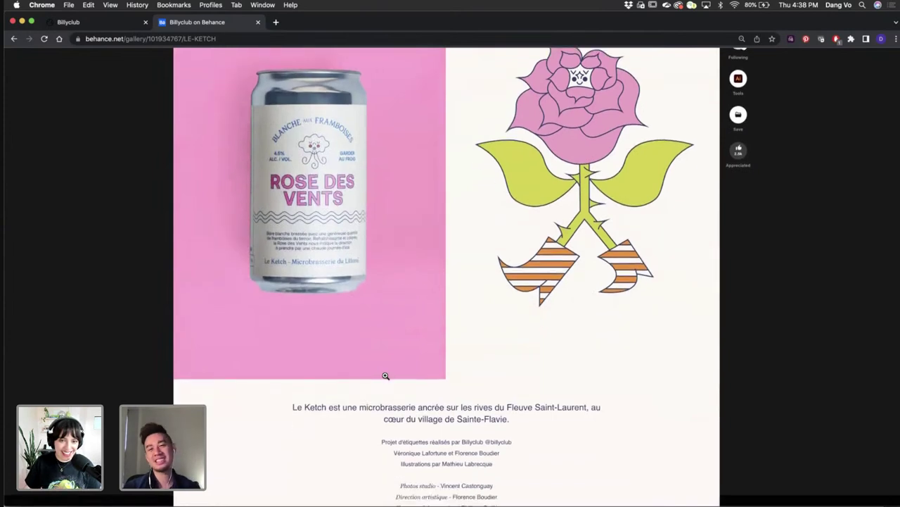
scroll(584, 248, "up", 3)
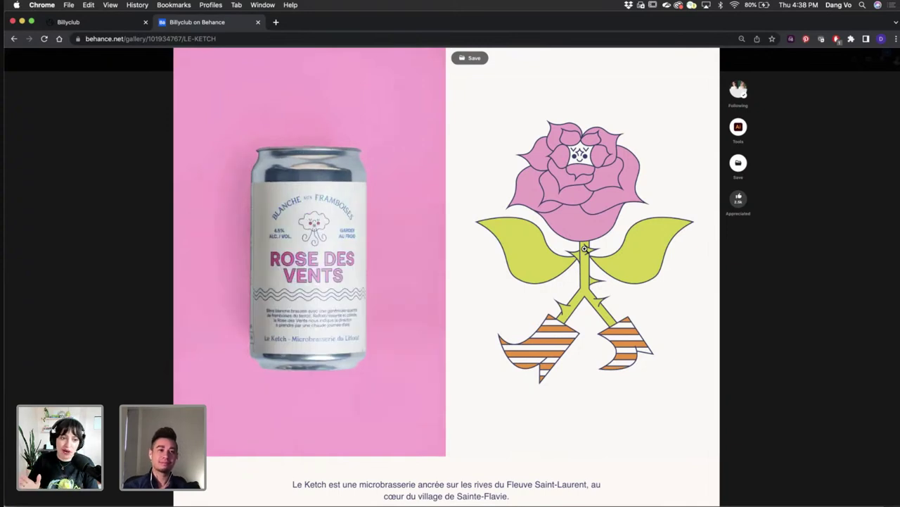
left_click(784, 349)
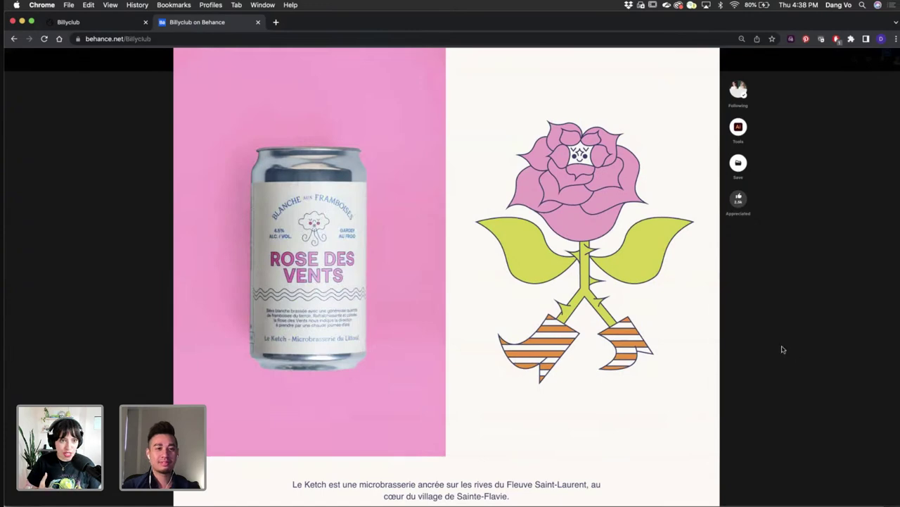
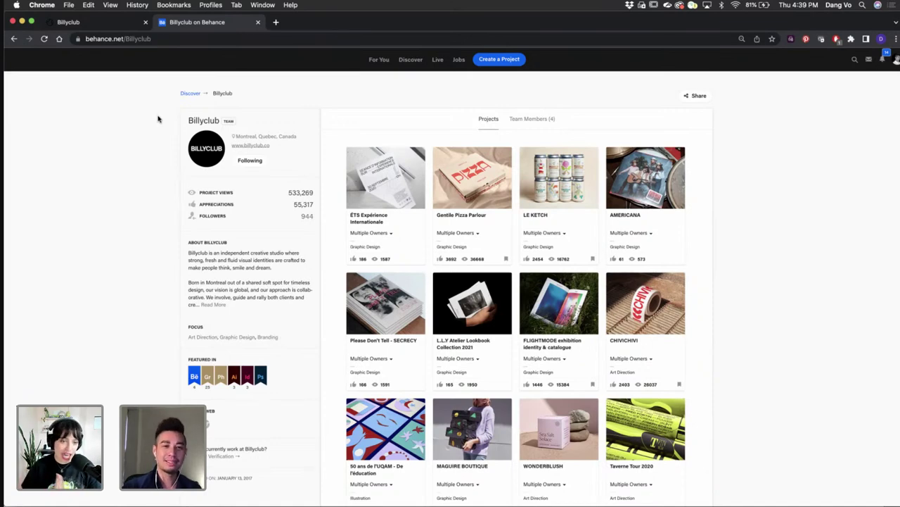
- Switch to 3_SWEETSMILE.ai in Illustrator and copy the lid's curved text "SAVING THE PLANET ONE BITE AT THE TIME"
left_click(268, 501)
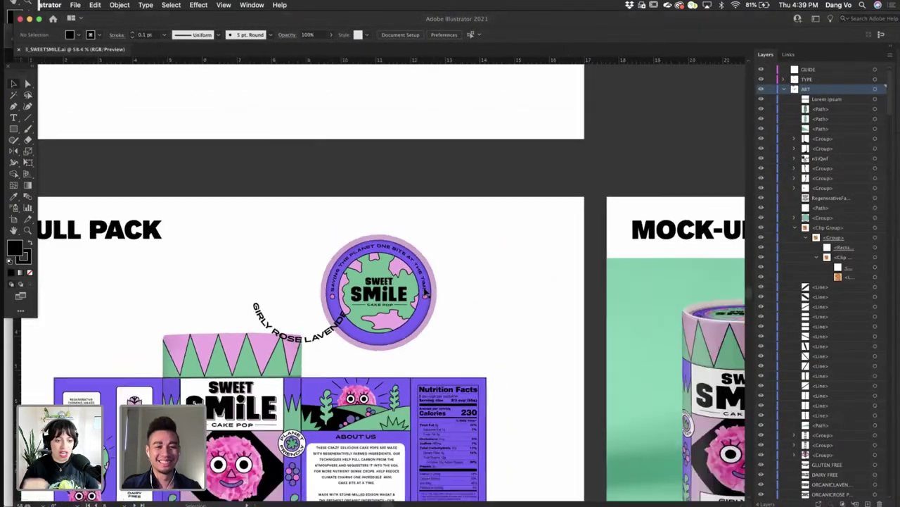
scroll(425, 292, "down", 2)
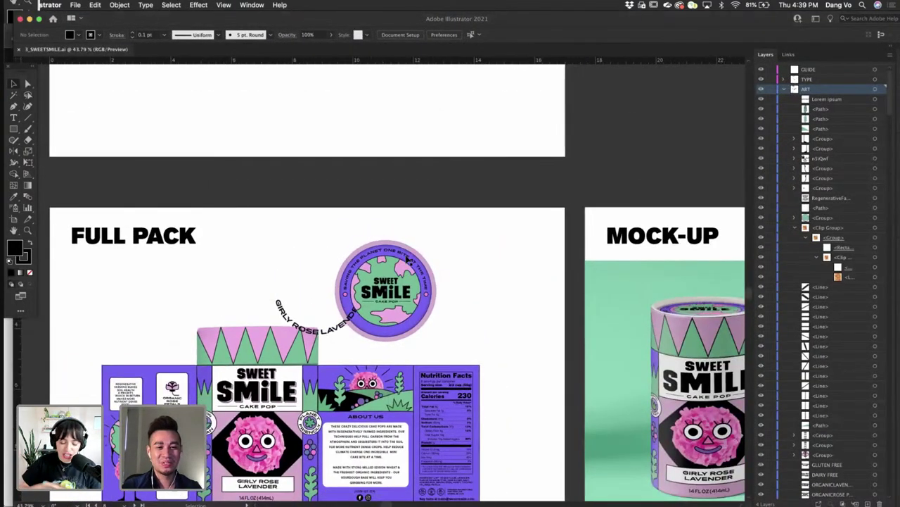
left_click(406, 260)
scroll(408, 260, "up", 3)
double_click(411, 258)
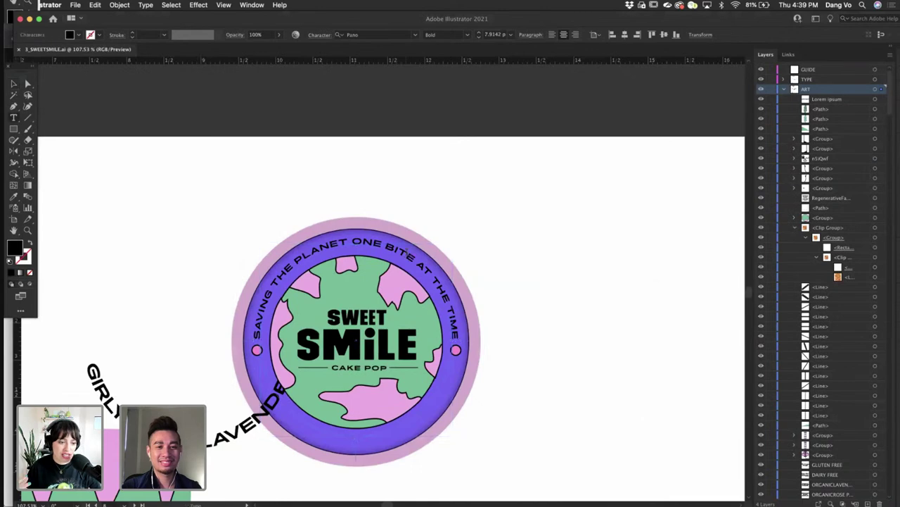
key("ctrl+a")
key("cmd+c")
scroll(407, 251, "down", 3)
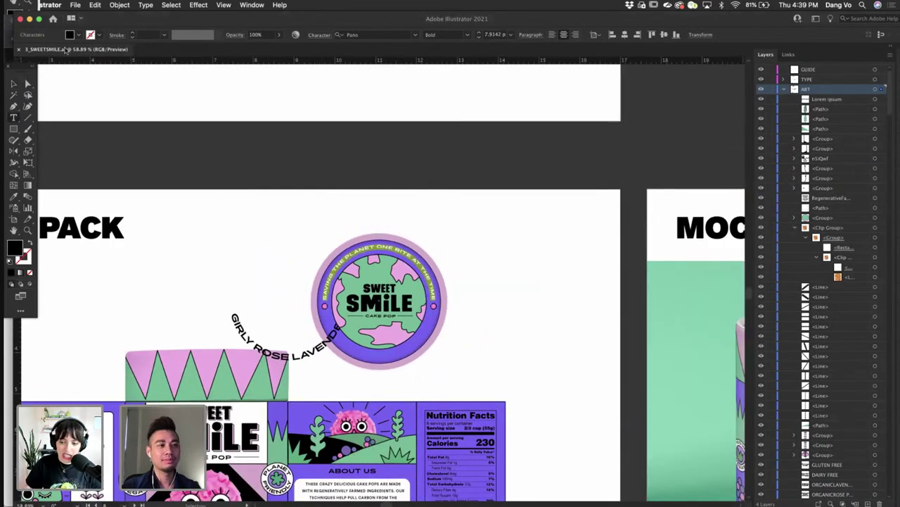
key("Escape")
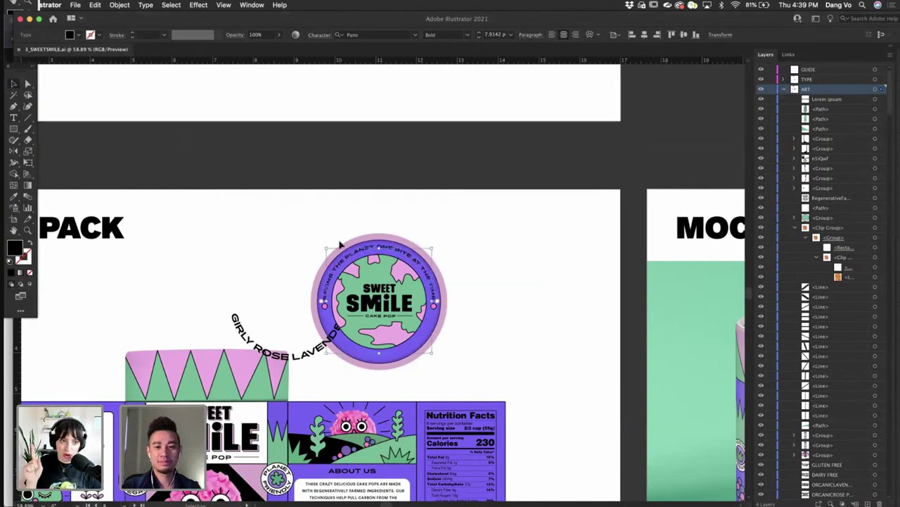
- Paste the tagline above the photo in the second social media phone and duplicate it lower, across the photo
scroll(340, 244, "down", 3)
scroll(340, 244, "right", 10)
scroll(340, 244, "right", 5)
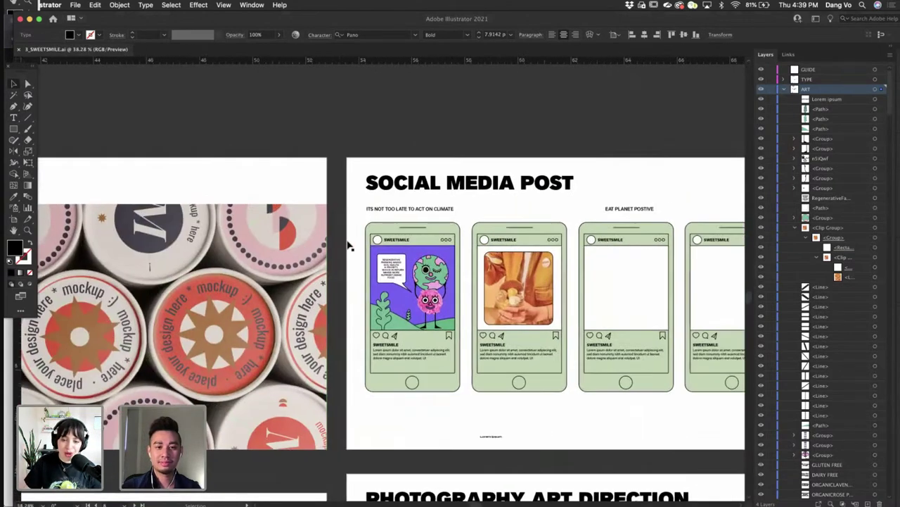
scroll(467, 263, "up", 3)
key("cmd+v")
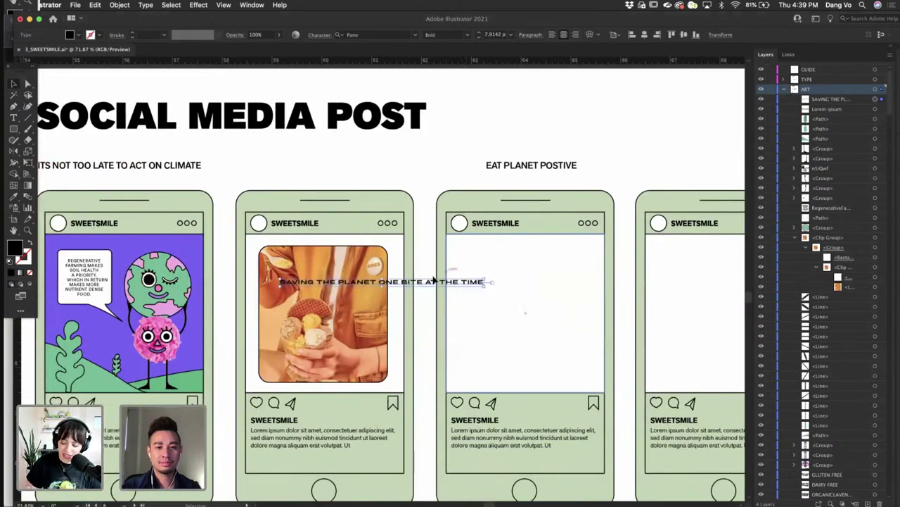
left_click_drag(437, 284, 409, 243)
scroll(409, 243, "up", 4)
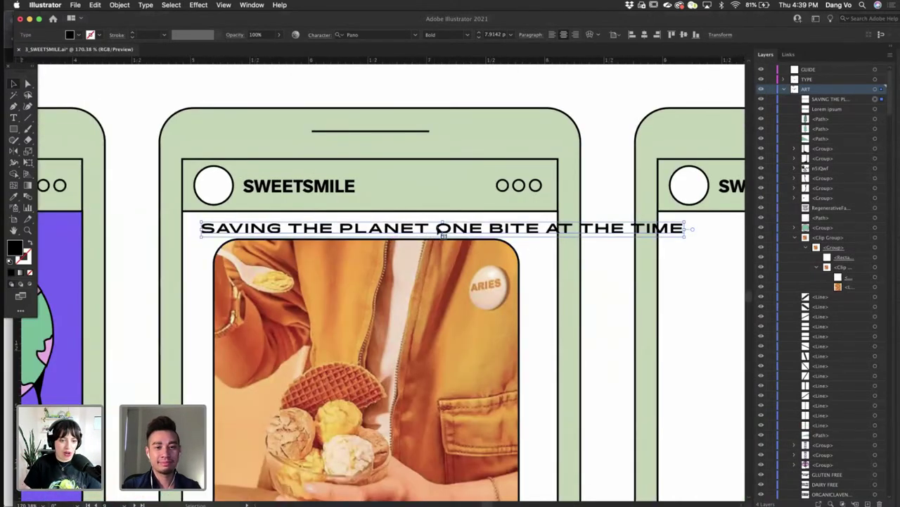
left_click_drag(427, 231, 465, 409)
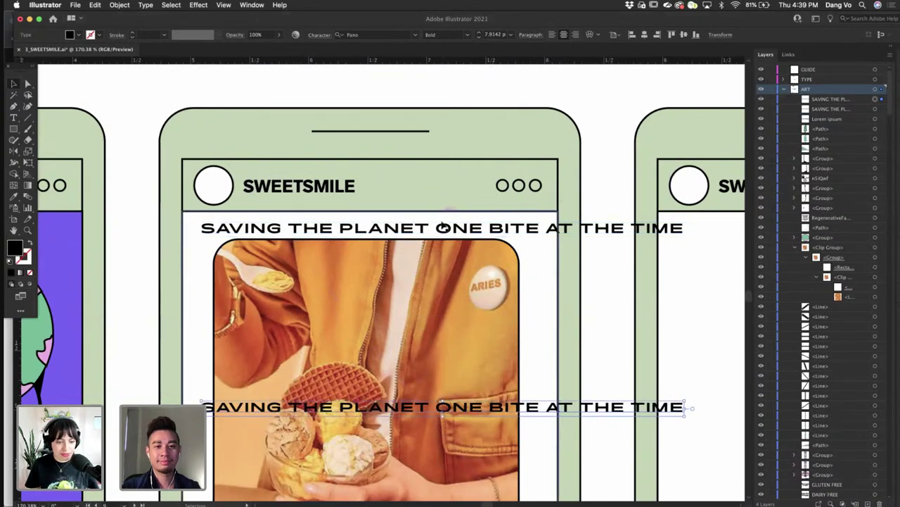
- Shorten the upper tagline to "SAVING THE PLANET" and centre it above the photo
double_click(437, 227)
left_click_drag(435, 227, 791, 237)
key("BackSpace")
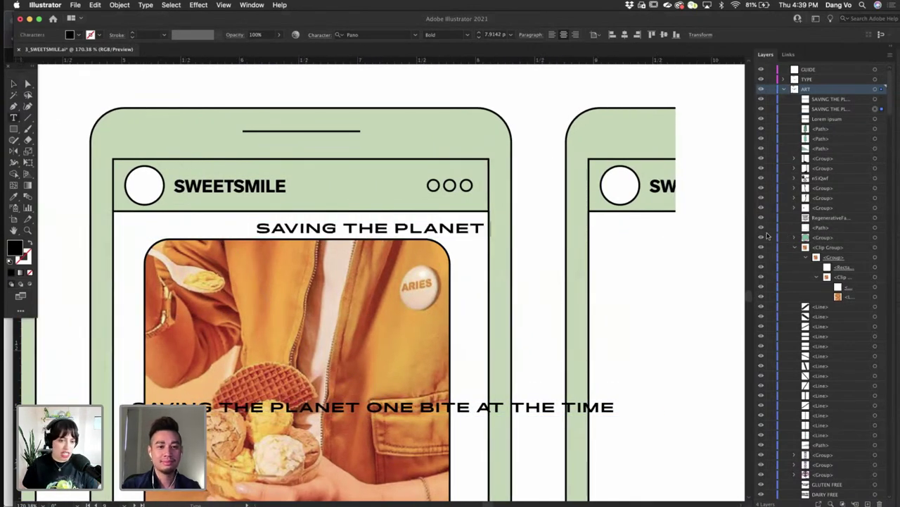
left_click_drag(288, 226, 217, 223)
scroll(217, 224, "down", 4)
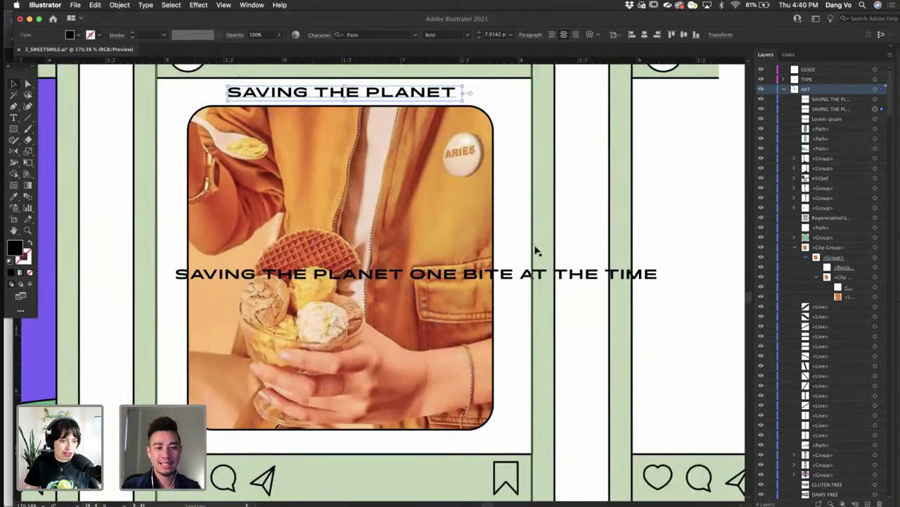
- Shorten the duplicate tagline to "ONE BITE AT THE TIME" and place it centred beneath the photo
double_click(533, 273)
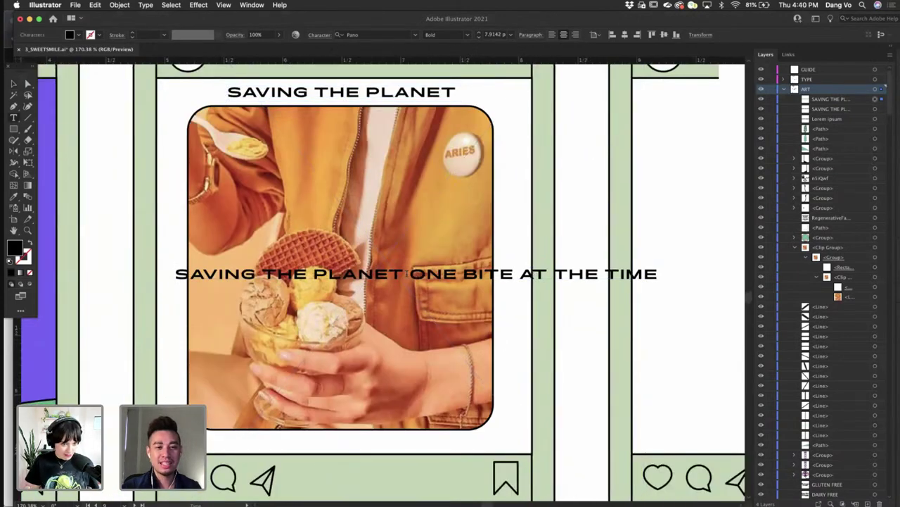
left_click_drag(406, 274, 91, 278)
key("BackSpace")
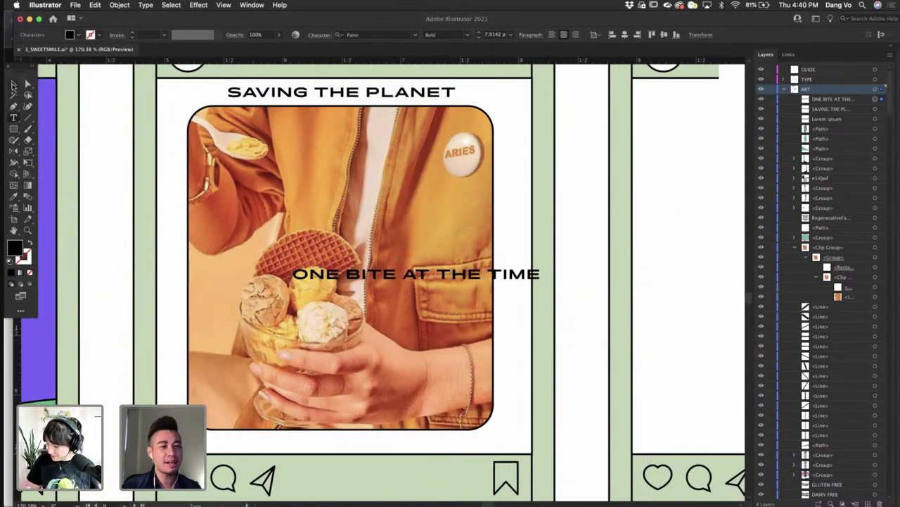
left_click(12, 84)
left_click_drag(518, 278, 443, 446)
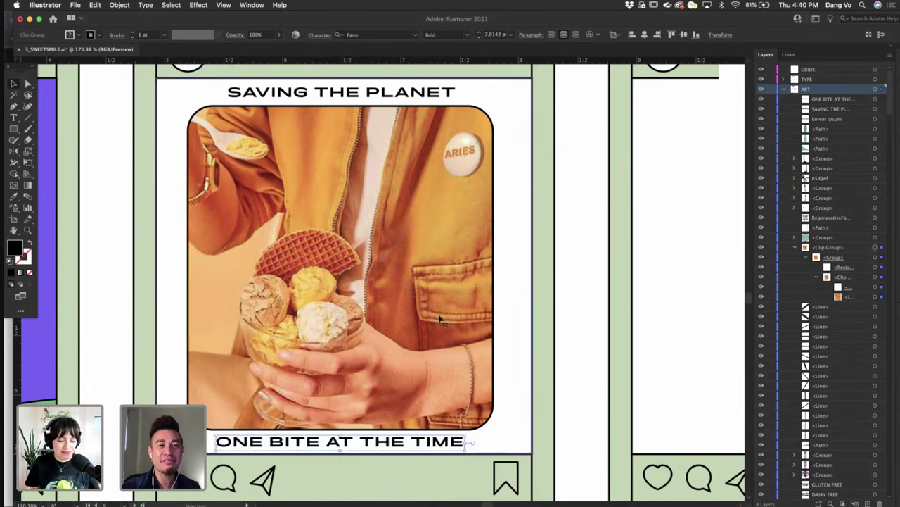
double_click(490, 207)
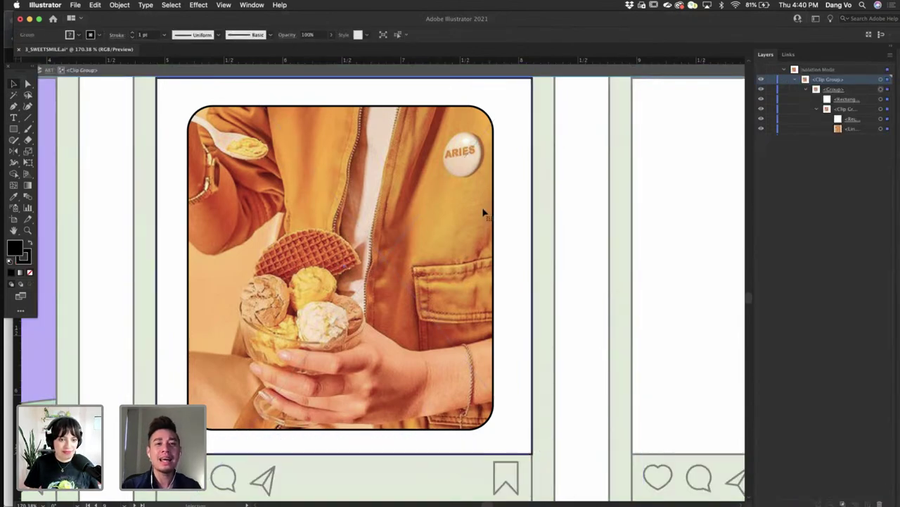
left_click(805, 90)
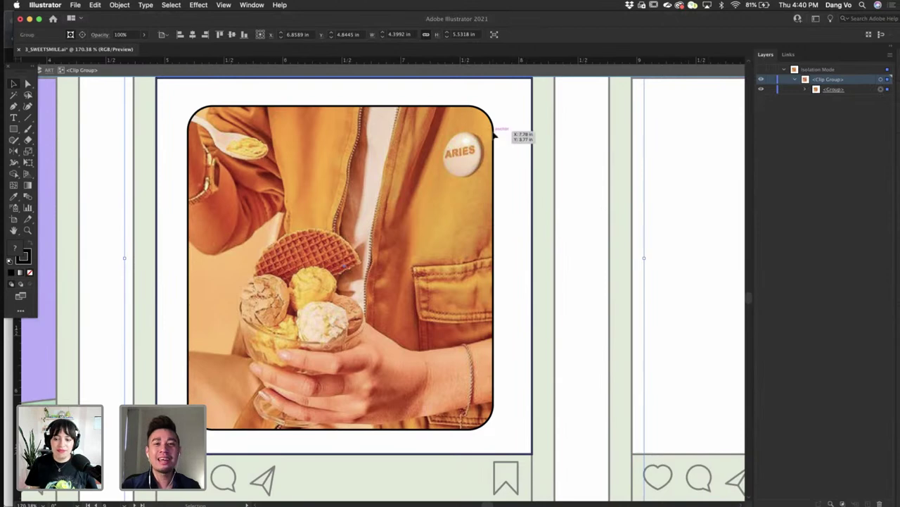
double_click(583, 166)
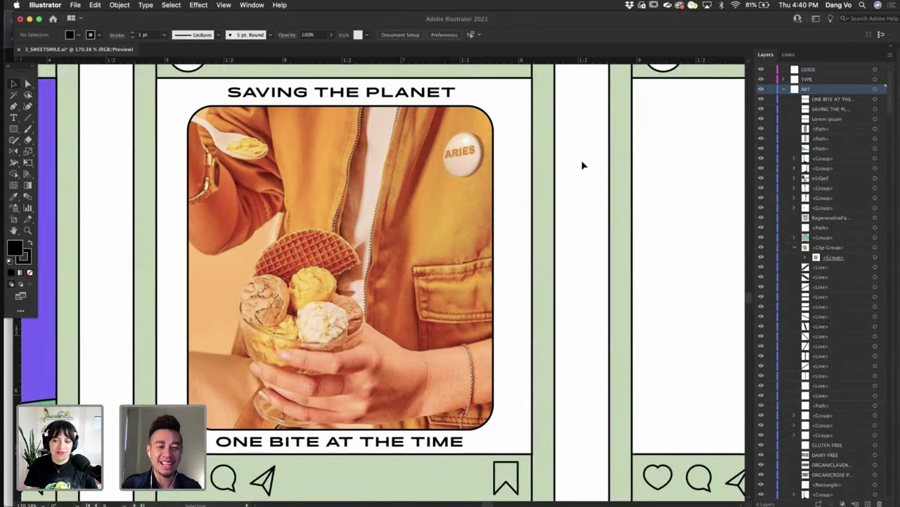
- Isolate the second post's clip group, nudge its inner photo clip group slightly up, and leave isolation
scroll(582, 165, "left", 2)
scroll(583, 166, "up", 2)
left_click(514, 143)
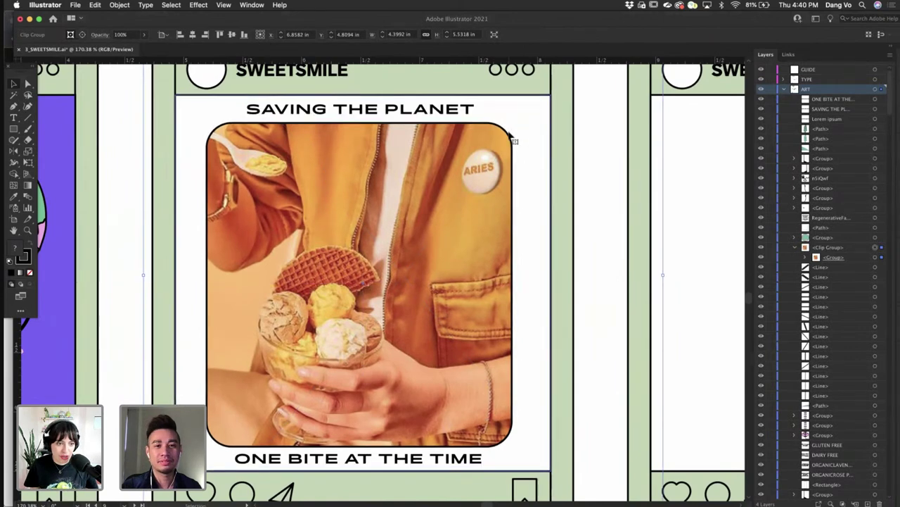
double_click(511, 134)
left_click(512, 138)
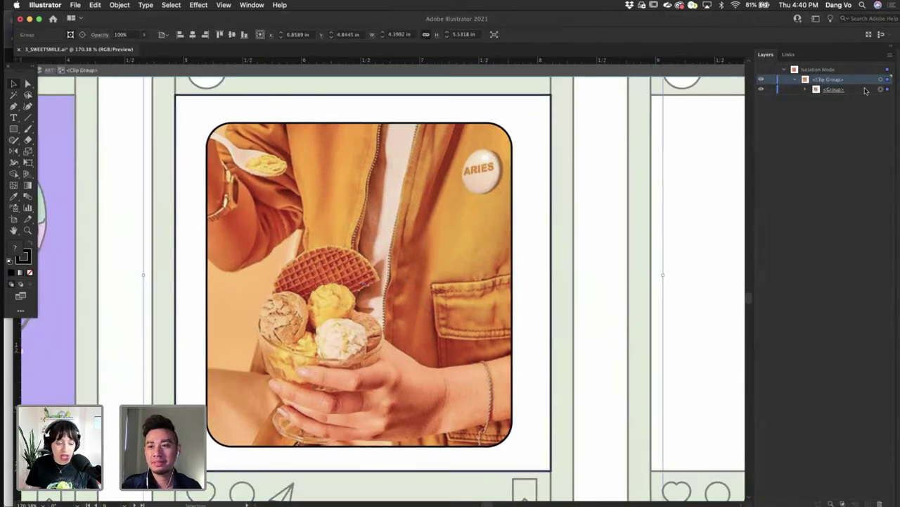
left_click(807, 90)
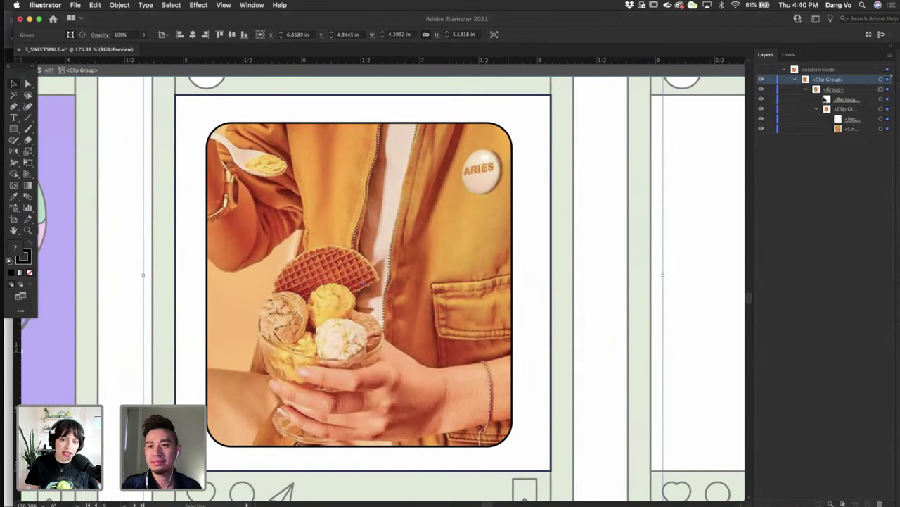
left_click(817, 109)
left_click(881, 109)
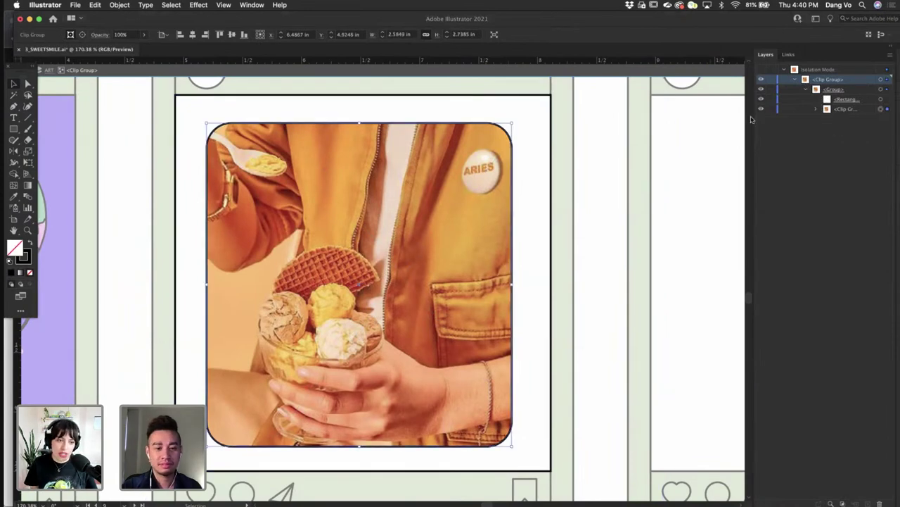
key("Up")
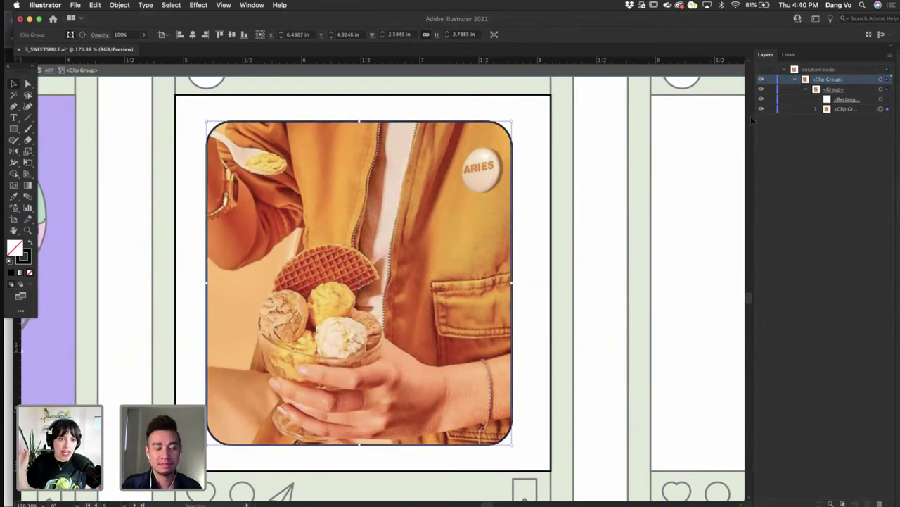
double_click(610, 181)
scroll(609, 181, "down", 2)
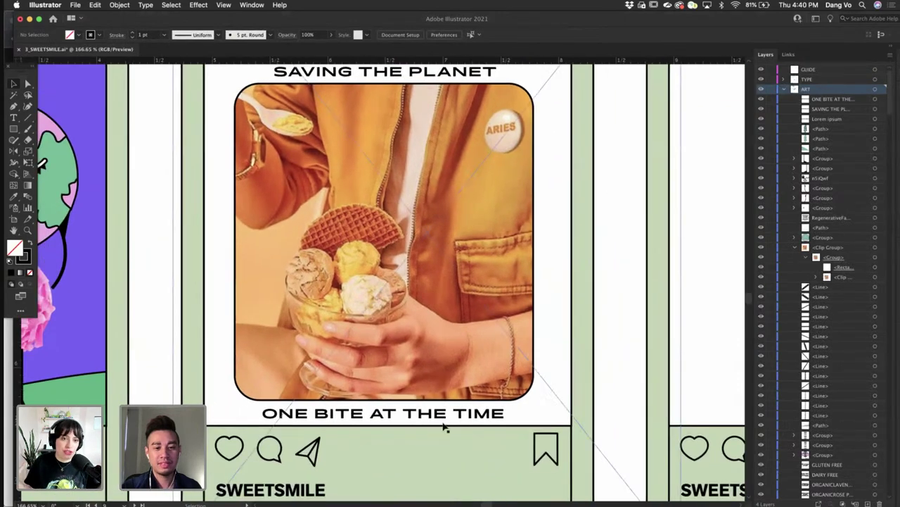
scroll(445, 427, "up", 5)
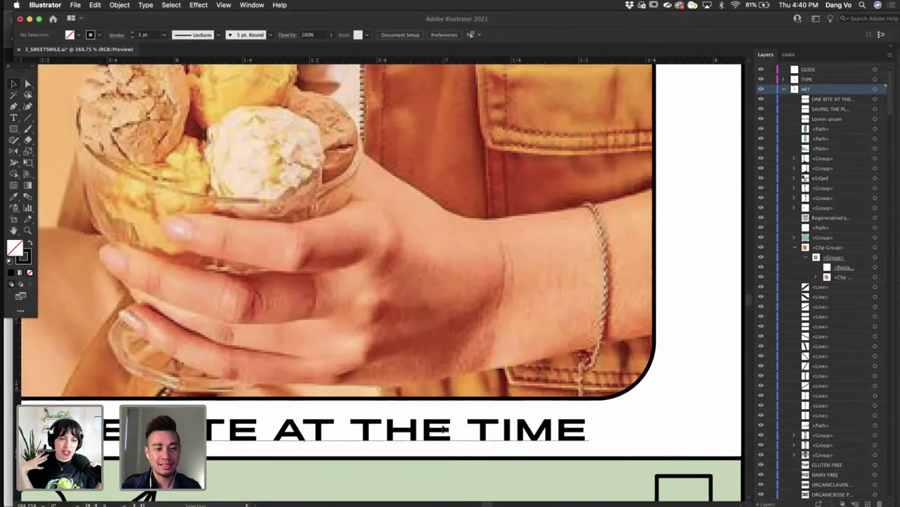
left_click(445, 427)
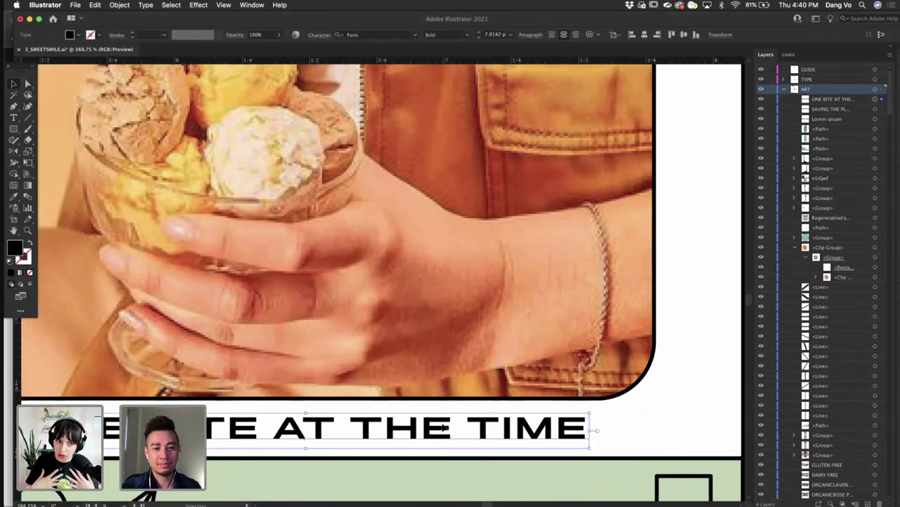
- Copy the two small pink dots at either end of the lid's curved tagline on the full-pack artboard
scroll(445, 427, "down", 15)
scroll(444, 422, "left", 10)
scroll(444, 422, "down", 2)
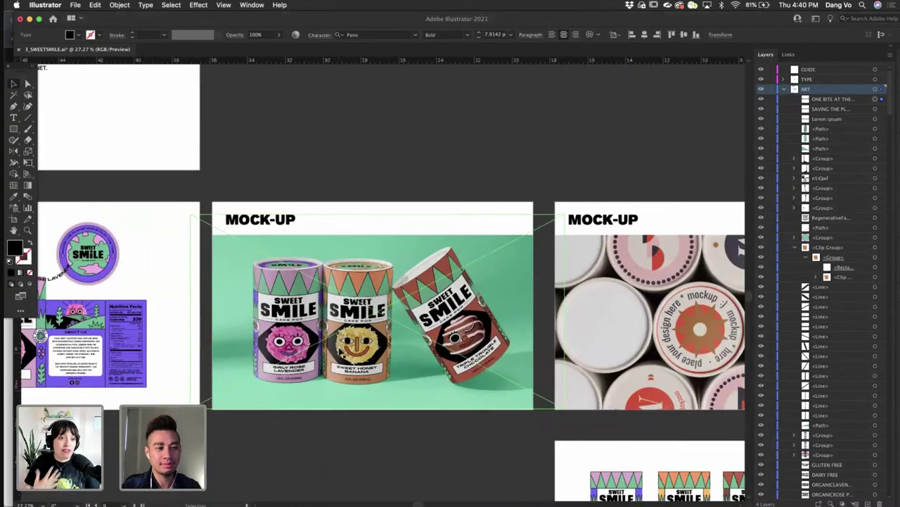
scroll(342, 230, "up", 6)
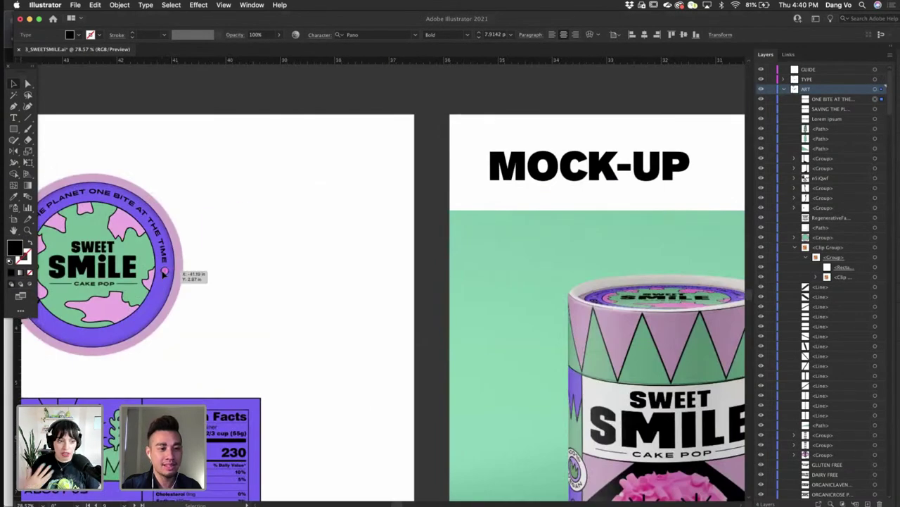
left_click(162, 270)
scroll(163, 273, "left", 3)
scroll(163, 276, "left", 2)
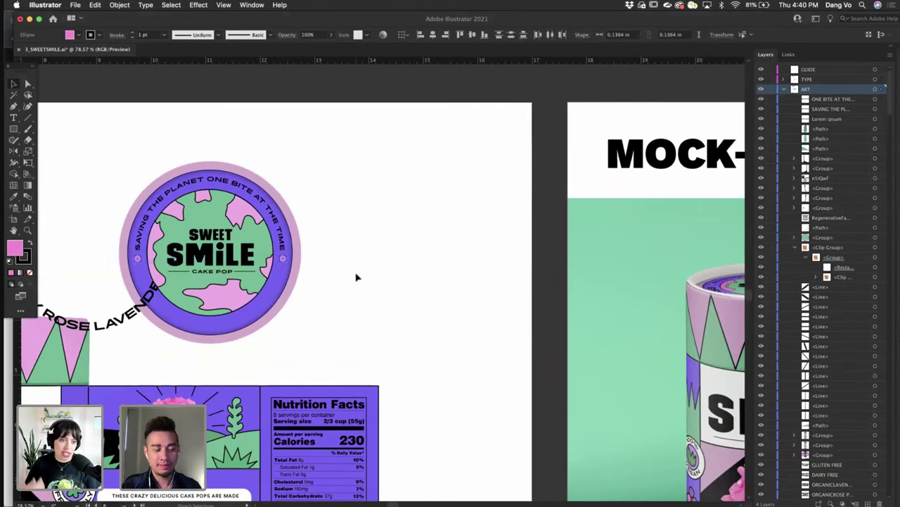
- Paste the two pink dots into the second post and place one on each side of "SAVING THE PLANET"
scroll(357, 277, "right", 3)
scroll(358, 277, "down", 4)
scroll(357, 277, "right", 10)
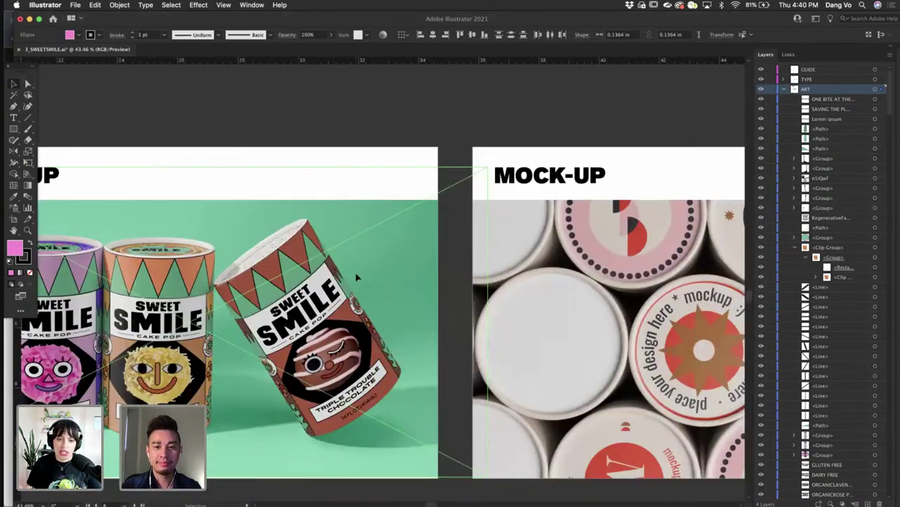
scroll(356, 277, "right", 6)
scroll(582, 262, "up", 4)
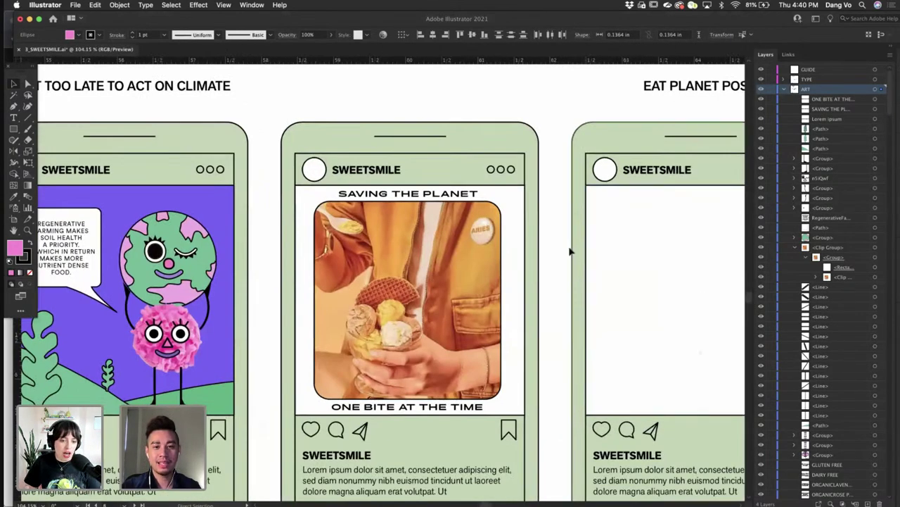
key("super+v")
left_click(553, 228)
scroll(553, 227, "up", 2)
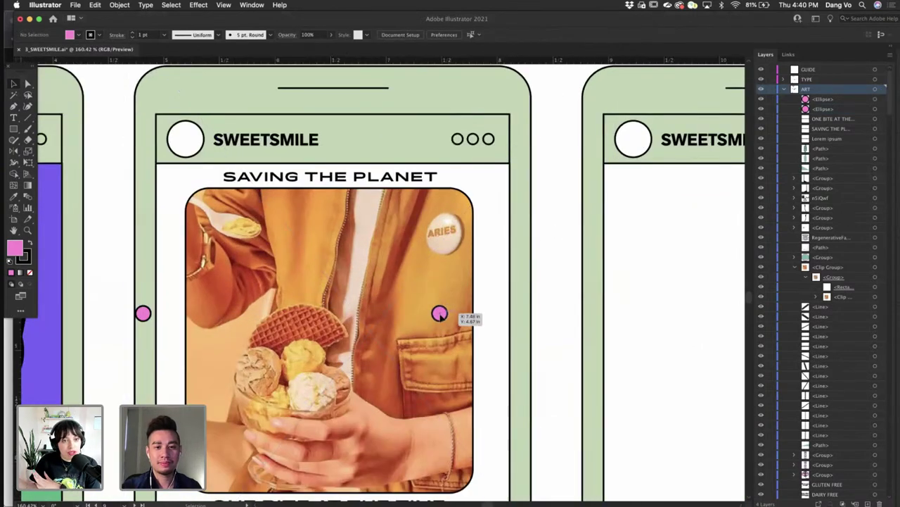
left_click_drag(439, 314, 485, 184)
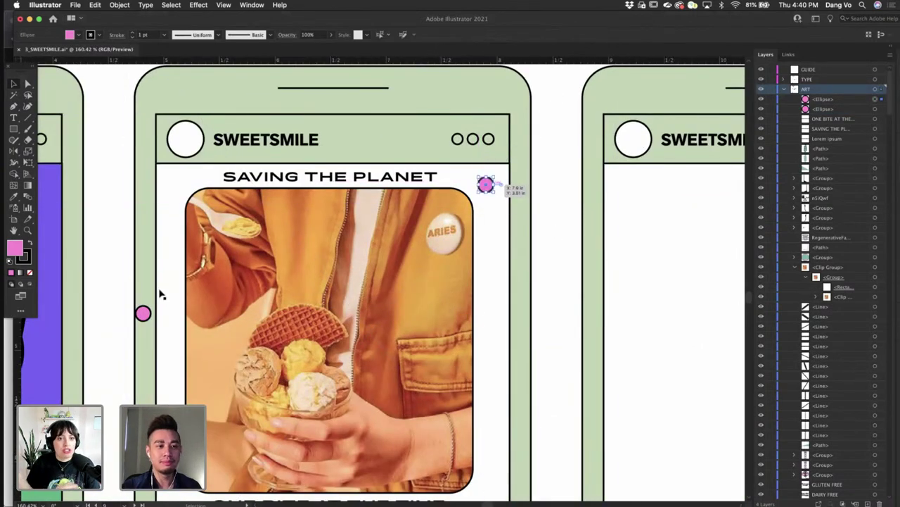
left_click_drag(143, 313, 171, 180)
- Duplicate both pink dots down to the post's lower corners, on either side of "ONE BITE AT THE TIME"
left_click(485, 184, "shift")
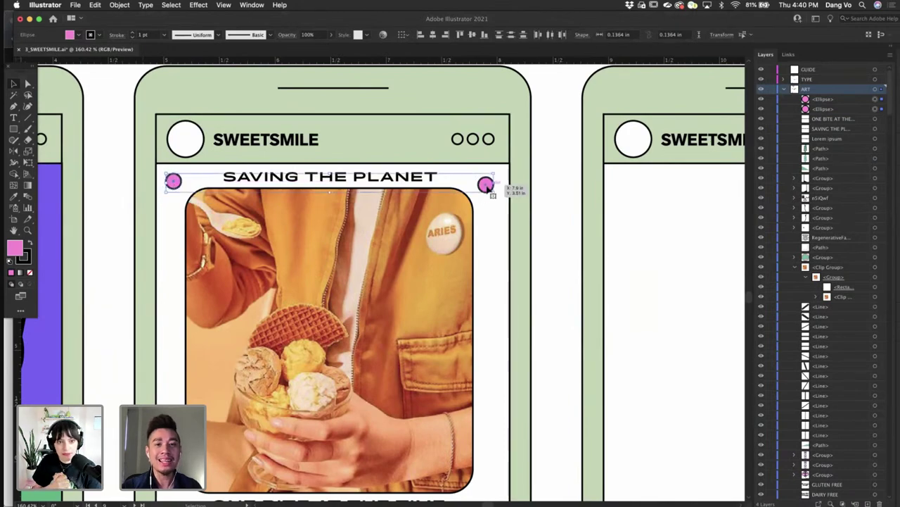
scroll(492, 195, "down", 2)
scroll(493, 194, "down", 2)
left_click_drag(499, 146, 508, 401)
- Align the top edges of the two pink dots beside the second post's upper "SAVING THE PLANET" line
left_click(499, 144)
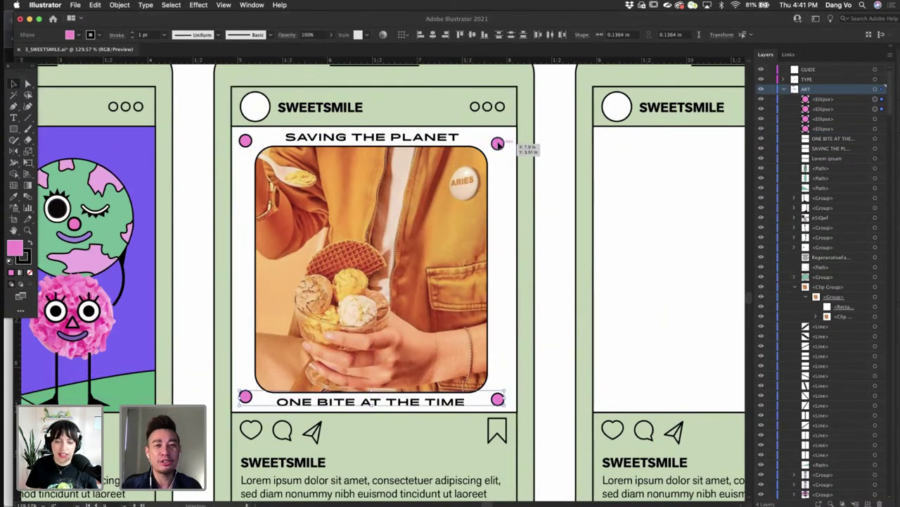
left_click(246, 142, "shift")
left_click(246, 141, "shift")
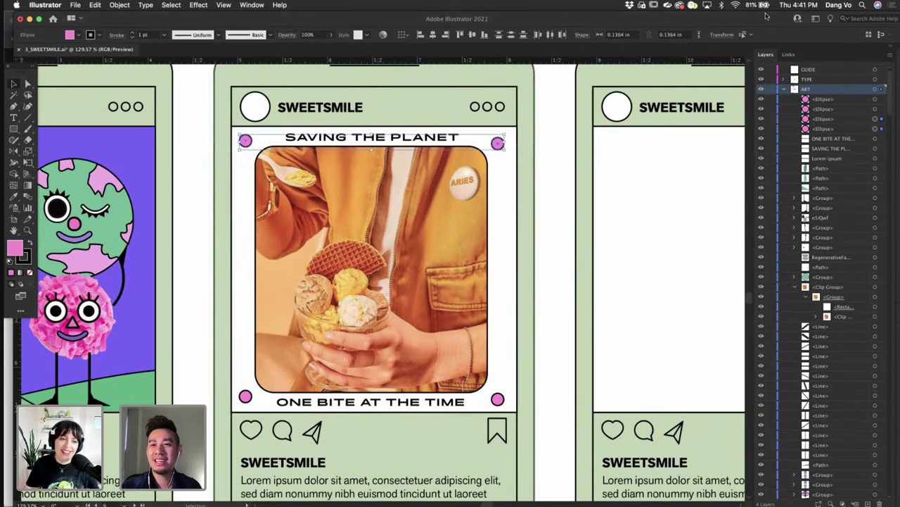
left_click_drag(762, 16, 752, 15)
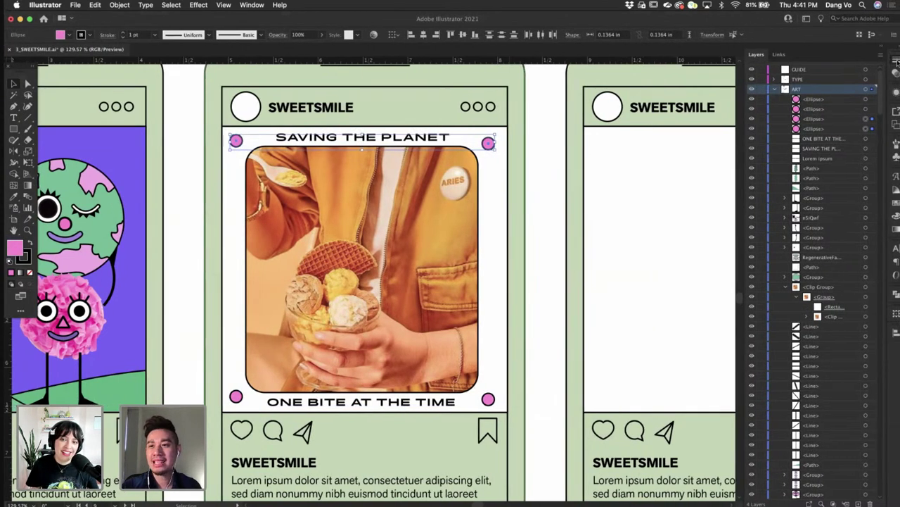
left_click(897, 62)
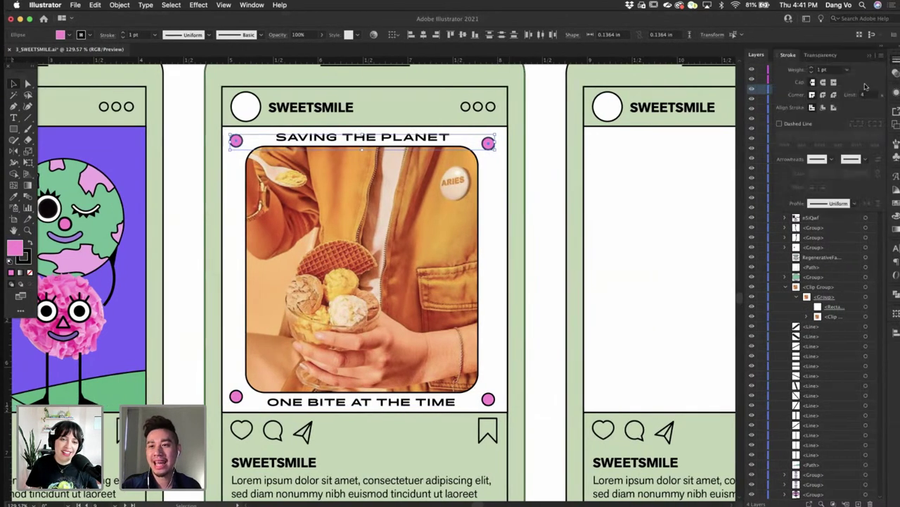
left_click(895, 335)
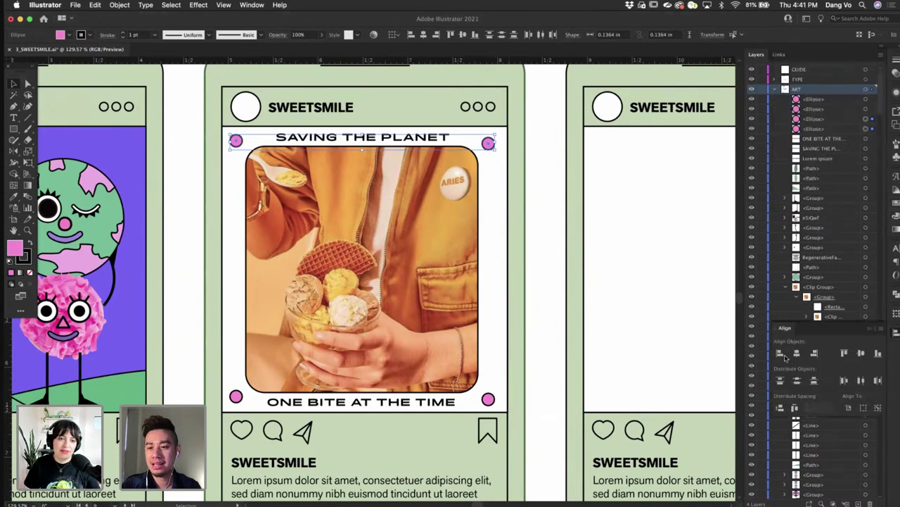
scroll(661, 310, "down", 5)
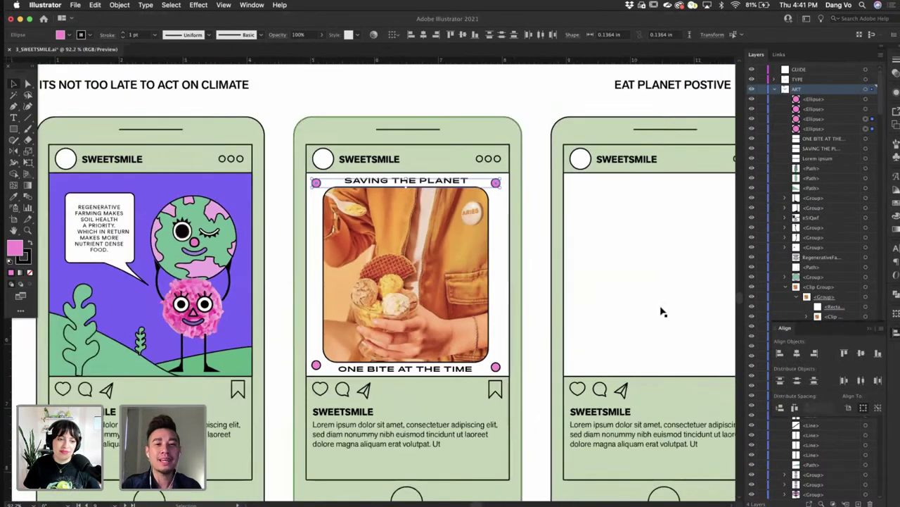
scroll(661, 312, "down", 2)
scroll(662, 311, "right", 2)
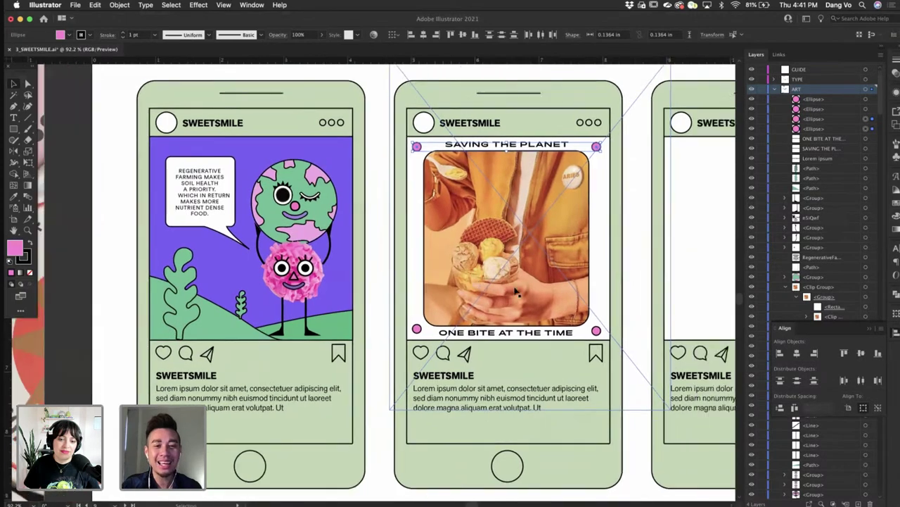
- Raise the second post's lower-right pink dot level with the lower-left one beside "ONE BITE AT THE TIME"
scroll(604, 313, "up", 5)
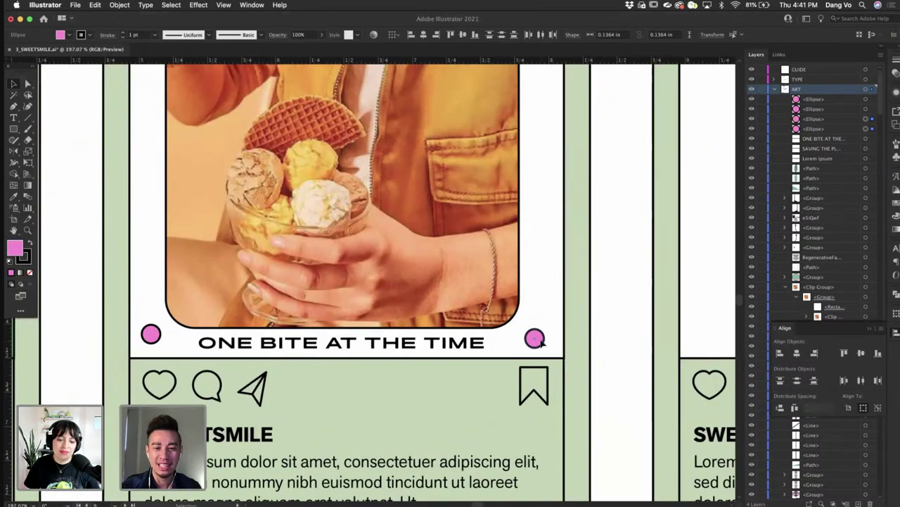
left_click(536, 339)
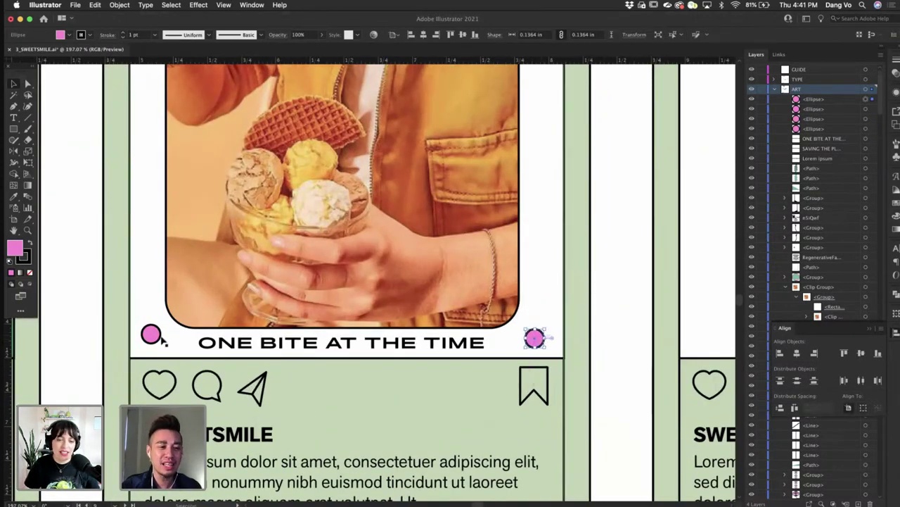
left_click_drag(545, 342, 546, 338)
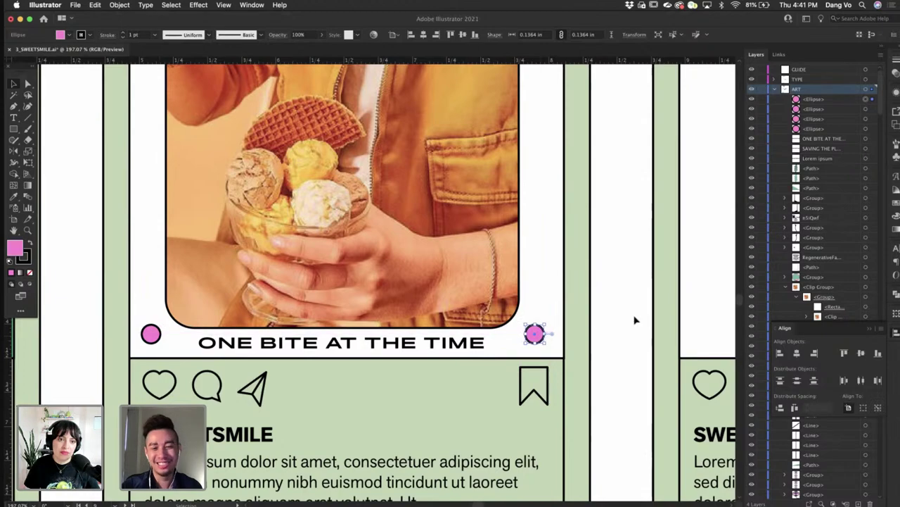
left_click(635, 319)
scroll(636, 319, "down", 3)
scroll(635, 319, "up", 1)
scroll(317, 387, "up", 1)
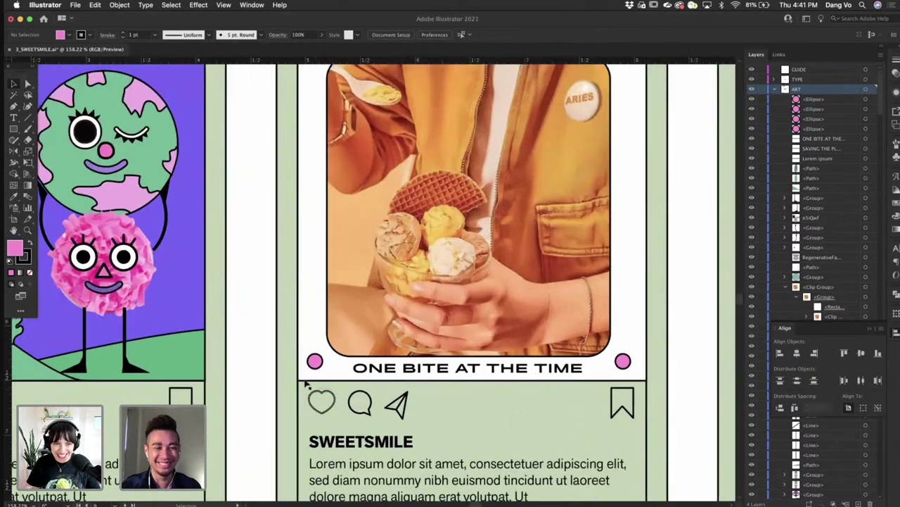
- Duplicate both tagline lines, "SAVING THE PLANET" and "ONE BITE AT THE TIME", in place on the second post
left_click(315, 366)
left_click(443, 373)
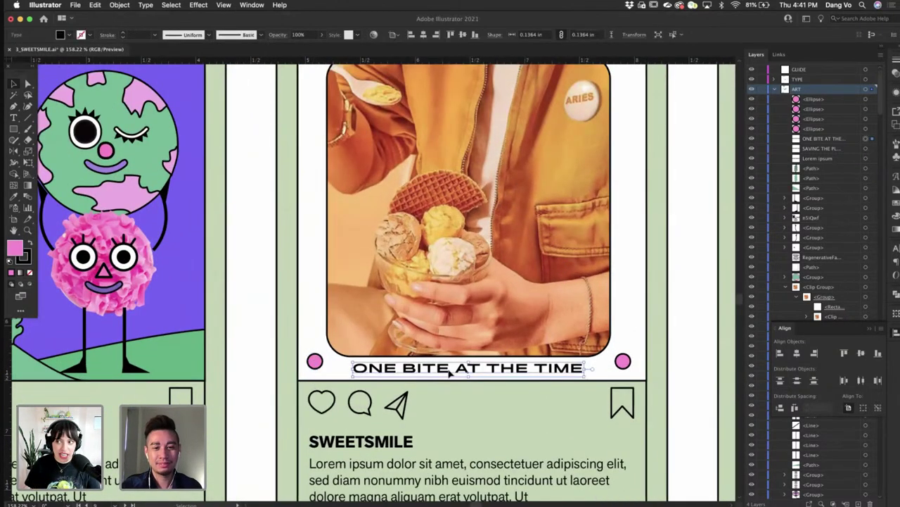
scroll(450, 369, "down", 2)
scroll(478, 236, "up", 2)
left_click(491, 224, "shift")
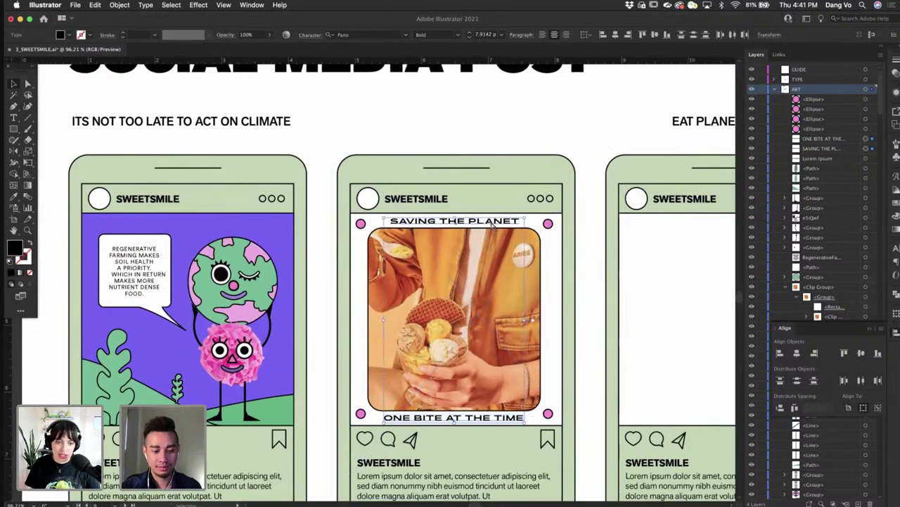
key("super+c")
key("super+f")
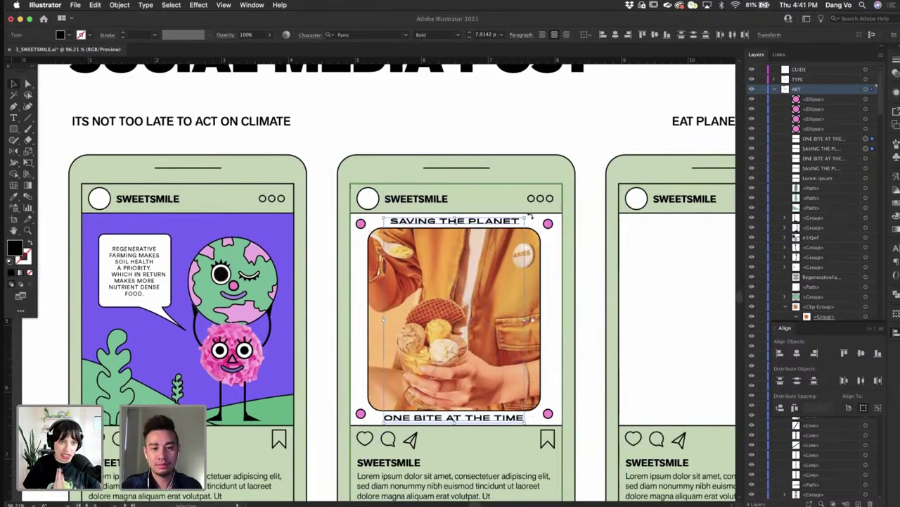
- Rotate the tagline copies 90° counterclockwise onto the photo's sides and shift the vertical "SAVING THE PLANET" slightly toward the photo
left_click_drag(532, 217, 365, 271)
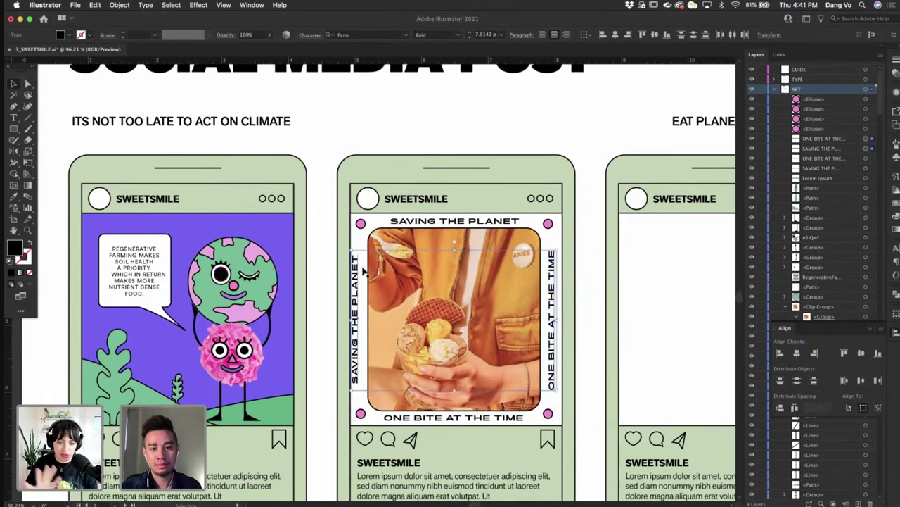
left_click(583, 317)
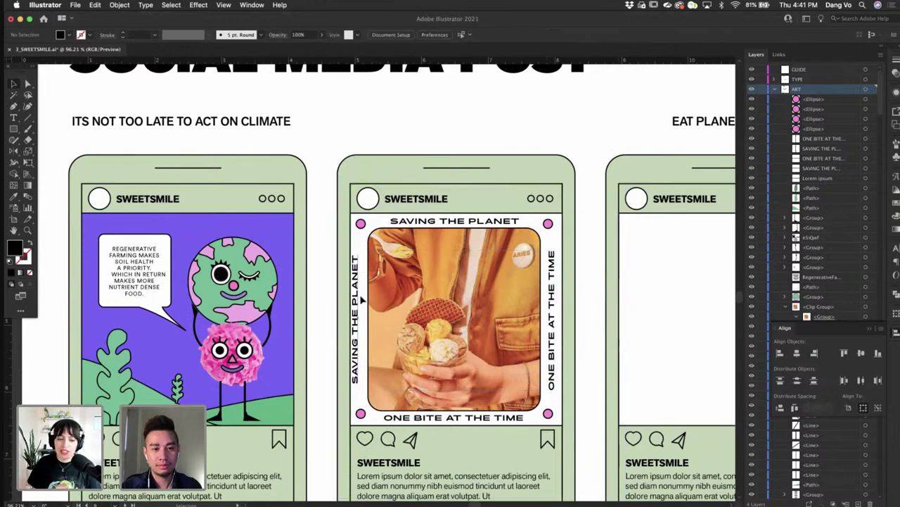
left_click_drag(360, 296, 363, 297)
- Isolate the second post's clip group, nudge its inner photo clip group slightly right, and leave isolation
left_click(512, 299)
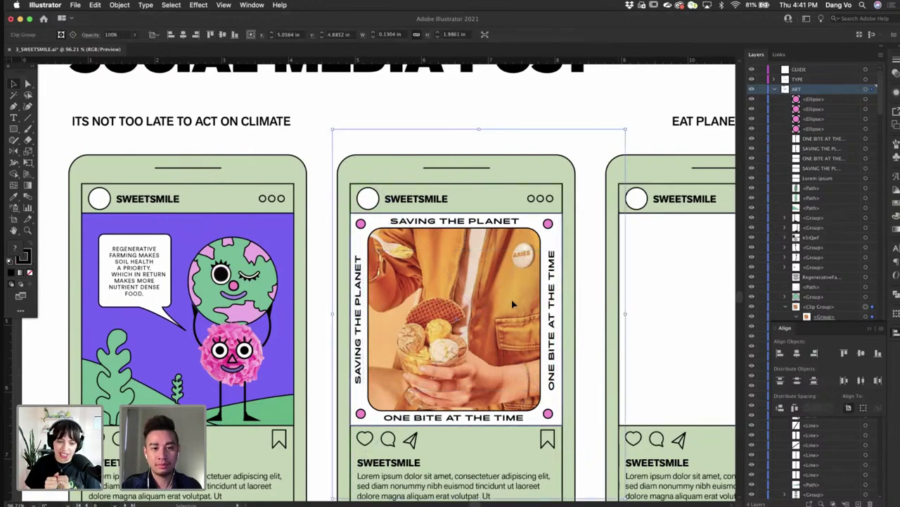
double_click(514, 304)
left_click(871, 100)
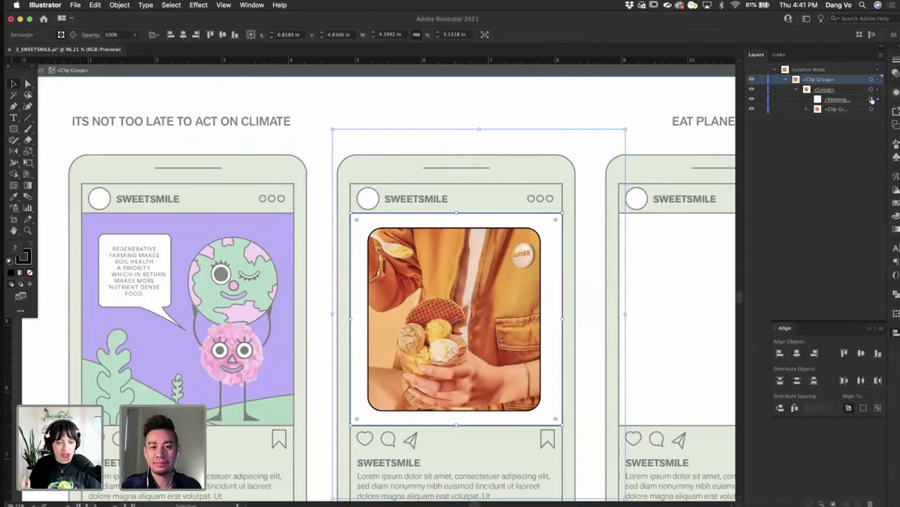
left_click(872, 109)
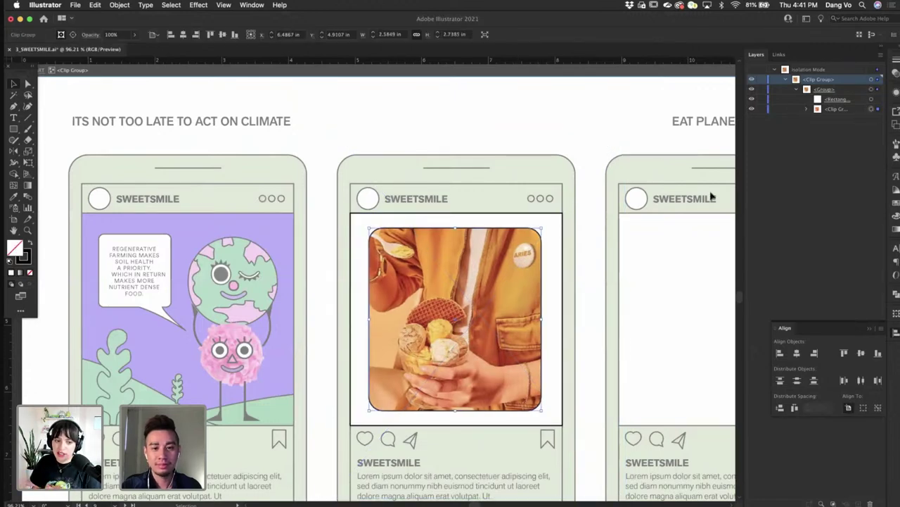
key("Right")
key("Right")
key("Left")
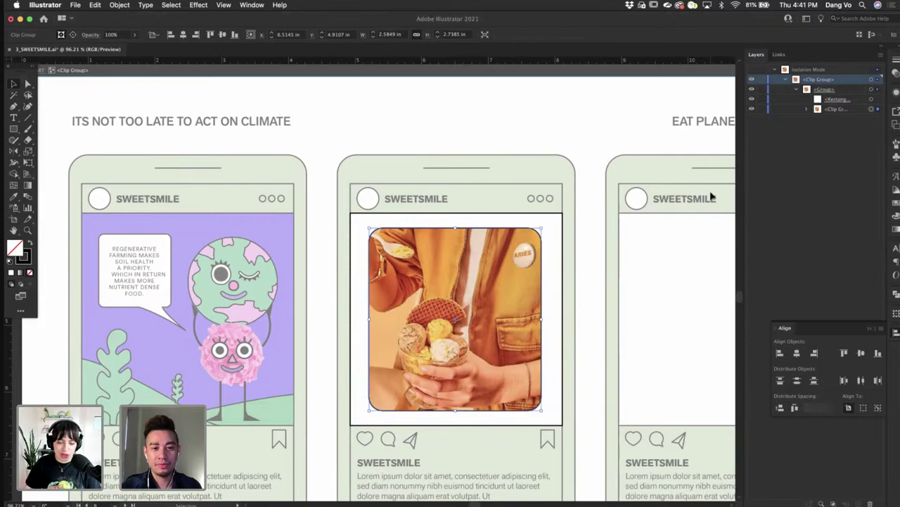
key("Right")
double_click(601, 135)
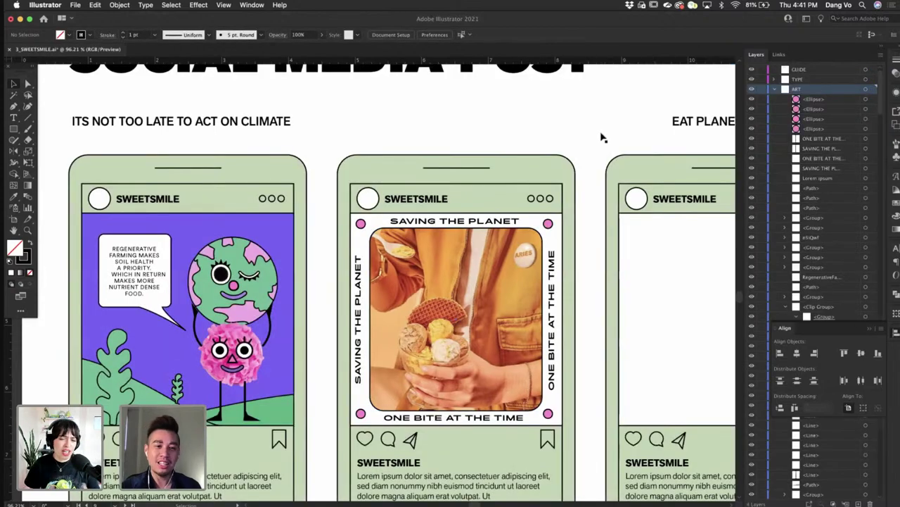
- Nudge the vertical "SAVING THE PLANET" line slightly right to center it between the post's edge and the photo
scroll(565, 174, "down", 2)
scroll(365, 318, "up", 2)
left_click(396, 299)
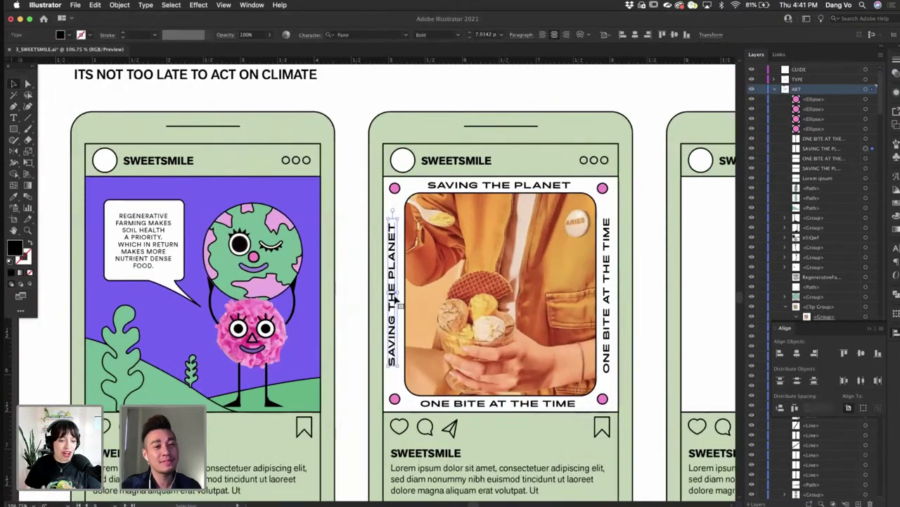
key("Right")
left_click(357, 196)
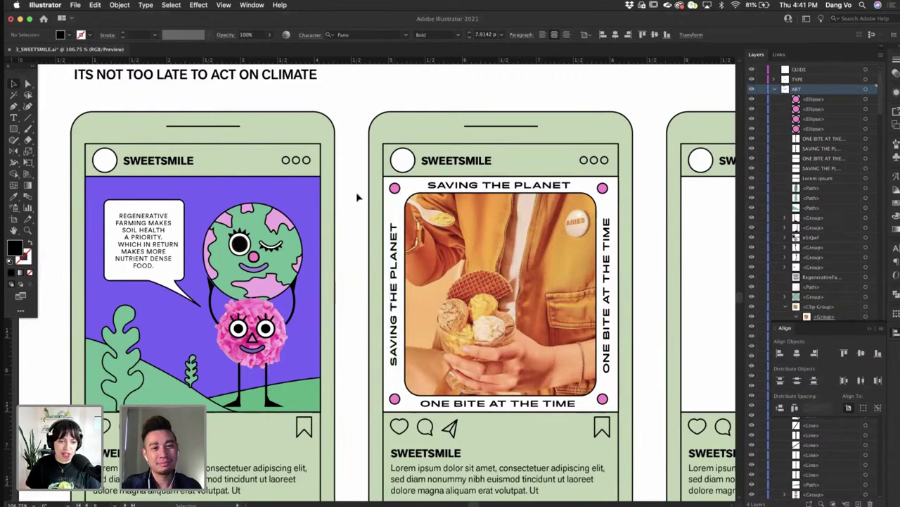
- Check the placement of the vertical "ONE BITE AT THE TIME" line and save the document
scroll(358, 196, "down", 3)
scroll(408, 226, "right", 2)
scroll(465, 256, "up", 3)
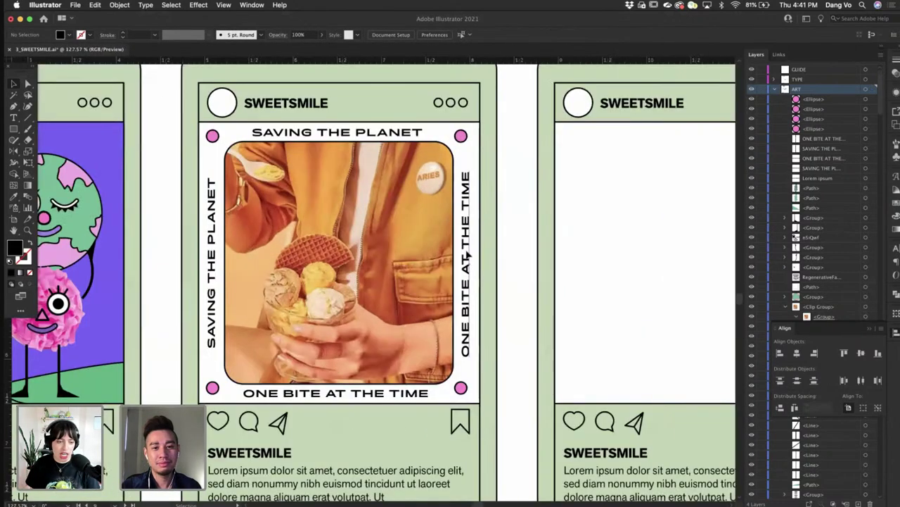
left_click(468, 259)
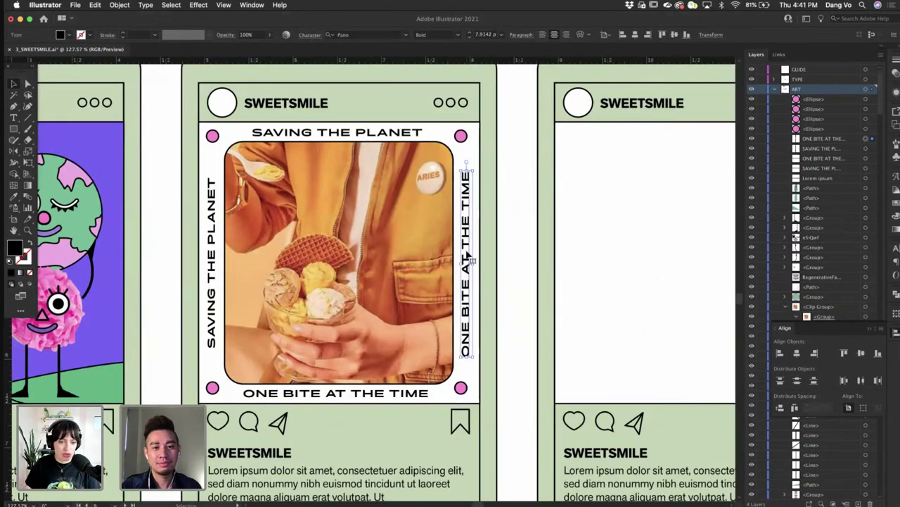
left_click(511, 247)
scroll(511, 246, "down", 3)
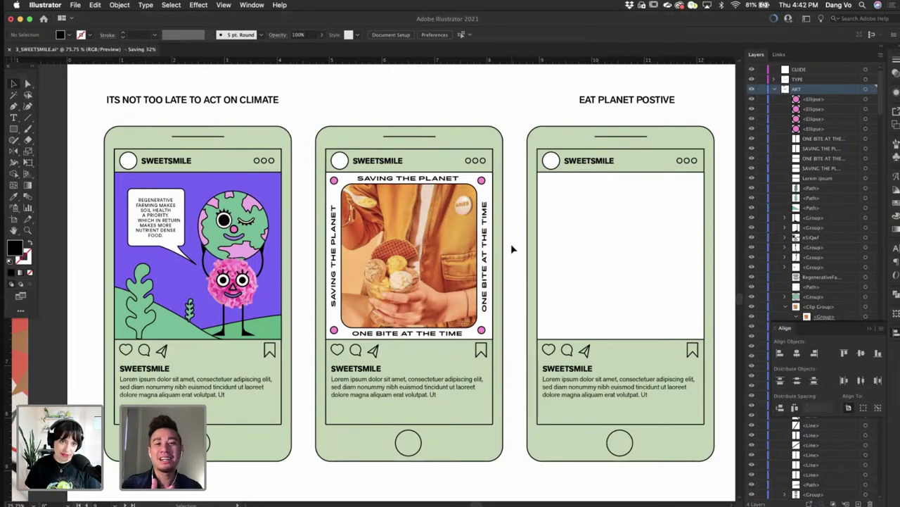
- Examine the second post's photo with its tagline frame, and compare it with the other phones on the social media artboard
scroll(462, 235, "up", 3)
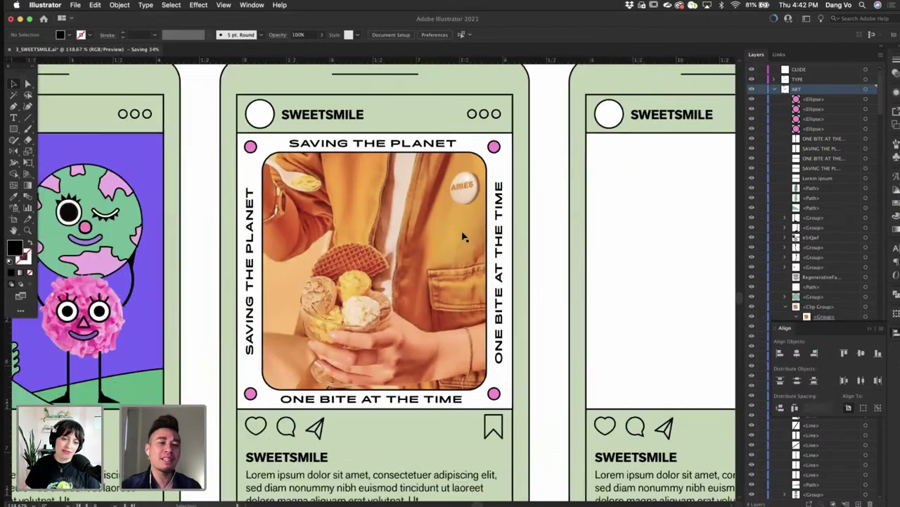
scroll(443, 197, "down", 2)
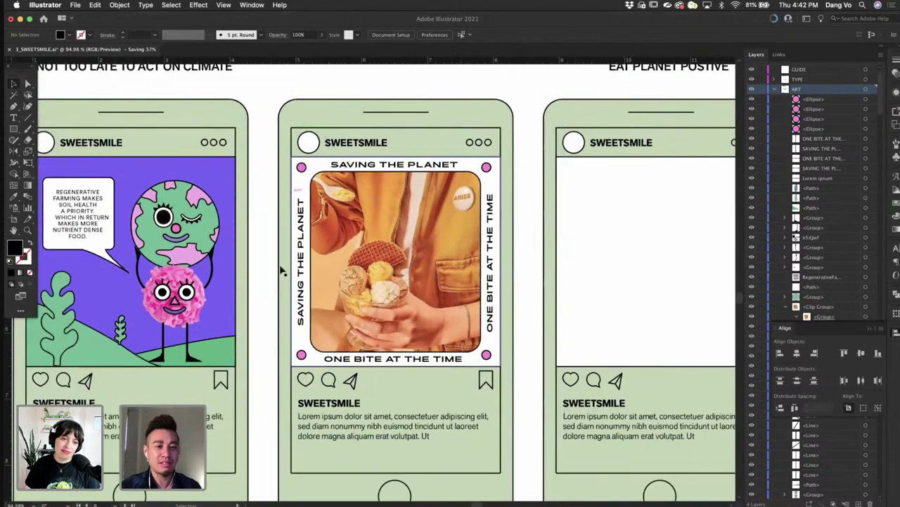
left_click(470, 311)
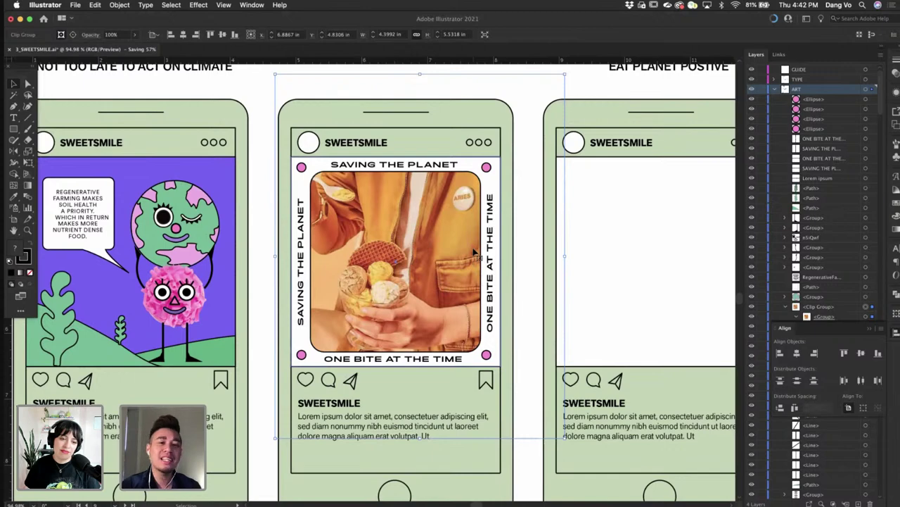
scroll(474, 252, "down", 2)
scroll(473, 250, "right", 3)
left_click(585, 126)
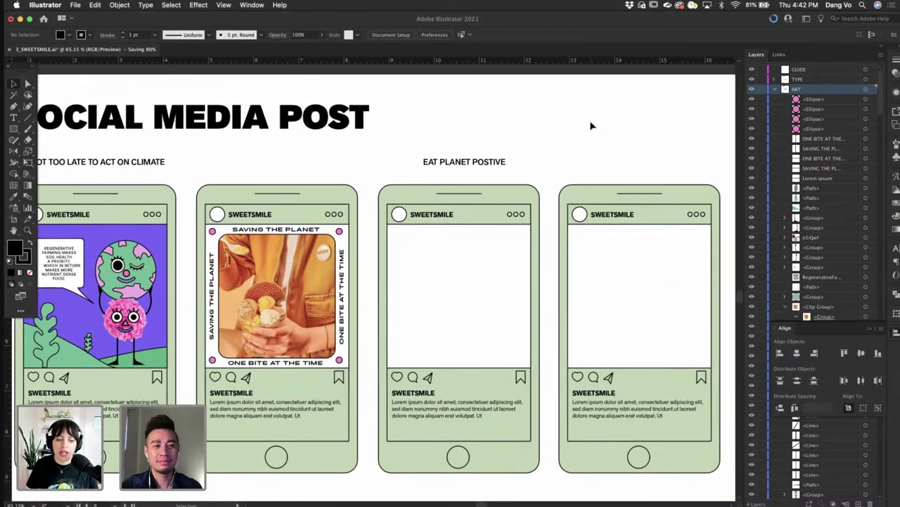
scroll(591, 125, "down", 3)
scroll(591, 126, "left", 4)
scroll(591, 125, "right", 1)
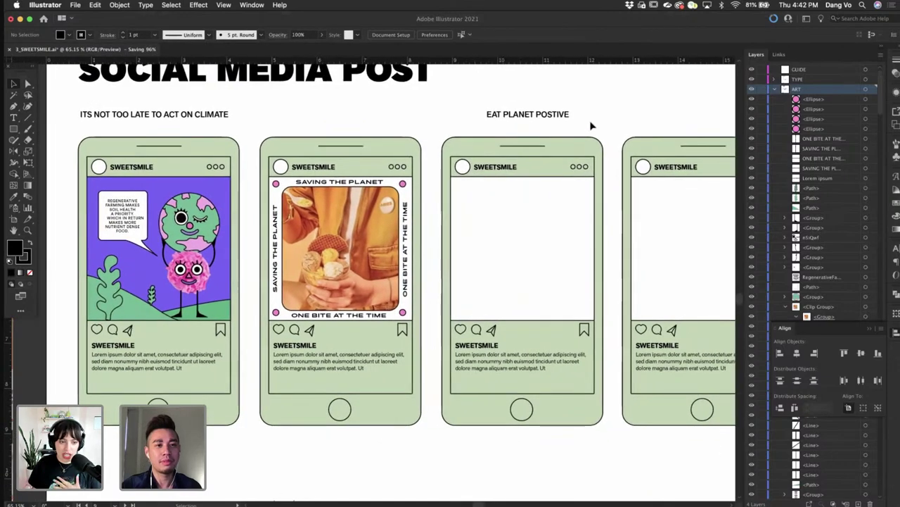
scroll(591, 126, "right", 2)
scroll(591, 125, "down", 1)
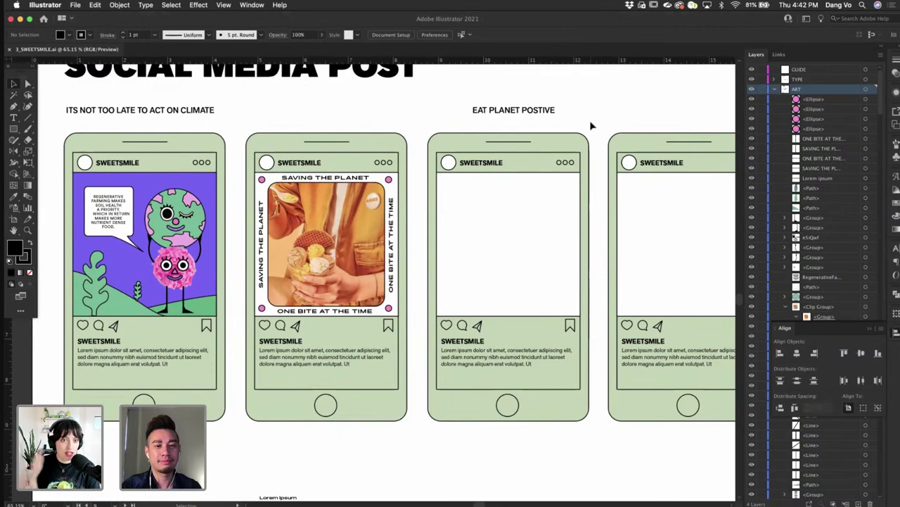
scroll(591, 125, "right", 1)
scroll(591, 125, "right", 1)
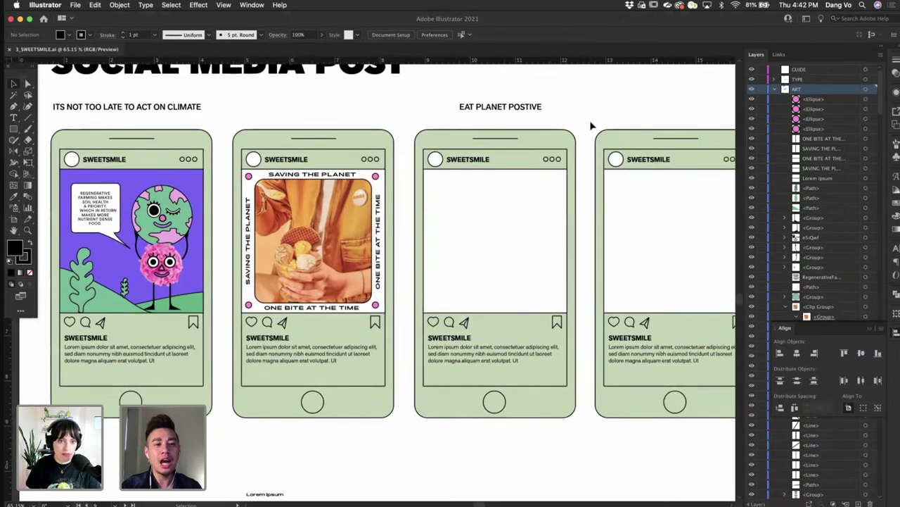
- Copy the Raaka strawberry and coconut chocolate photo from the photography artboard and paste it over the fourth phone's post area
scroll(591, 125, "down", 3)
scroll(591, 125, "down", 8)
scroll(580, 147, "down", 5)
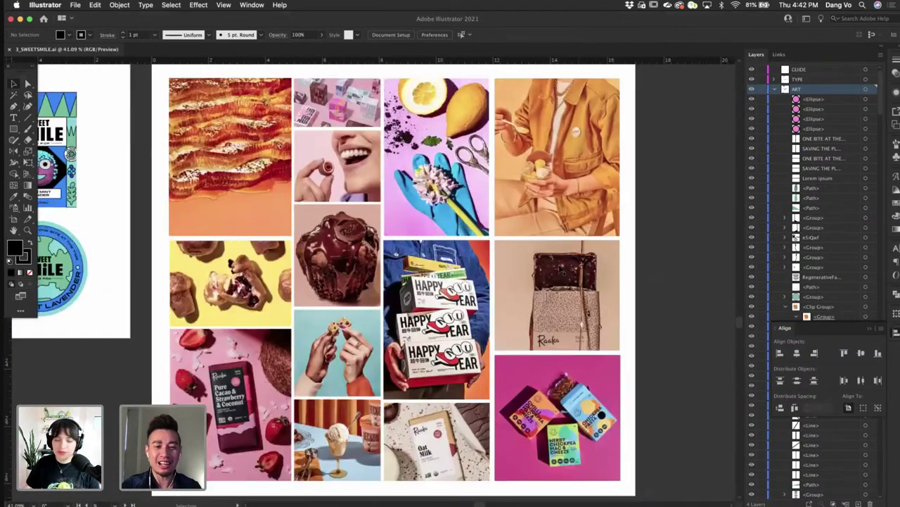
scroll(249, 418, "up", 2)
scroll(250, 418, "left", 1)
left_click(250, 418)
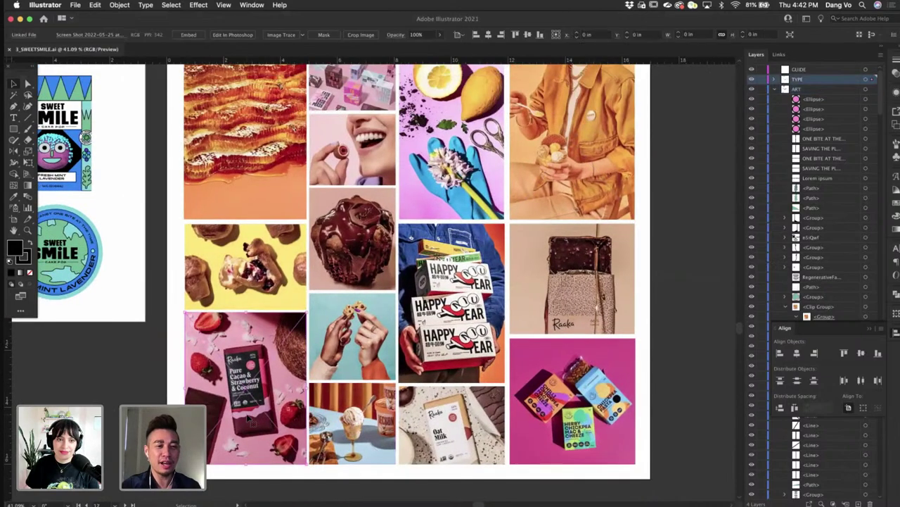
scroll(469, 273, "up", 10)
scroll(468, 273, "up", 5)
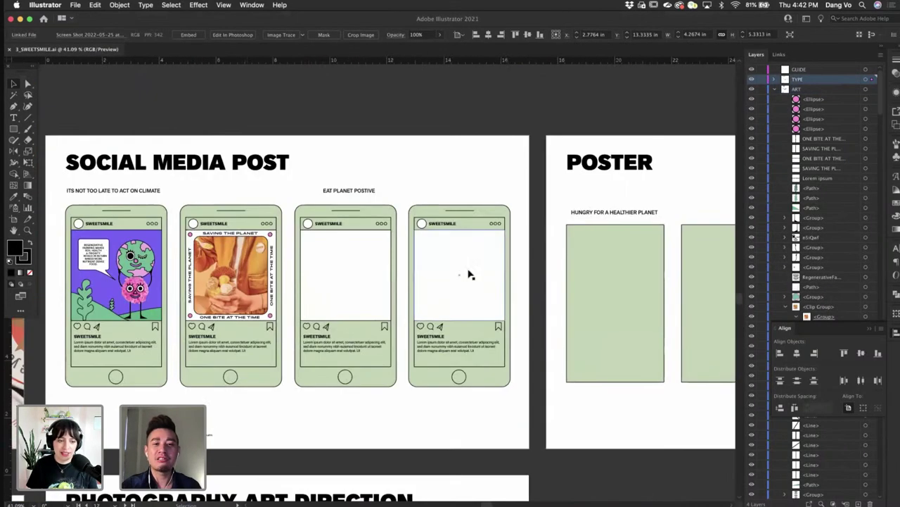
key("super+v")
left_click_drag(396, 280, 534, 283)
- Group the chocolate photo with the fourth phone's white post rectangle and use the rectangle as the photo's clipping mask
left_click(367, 259, "shift")
key("super+g")
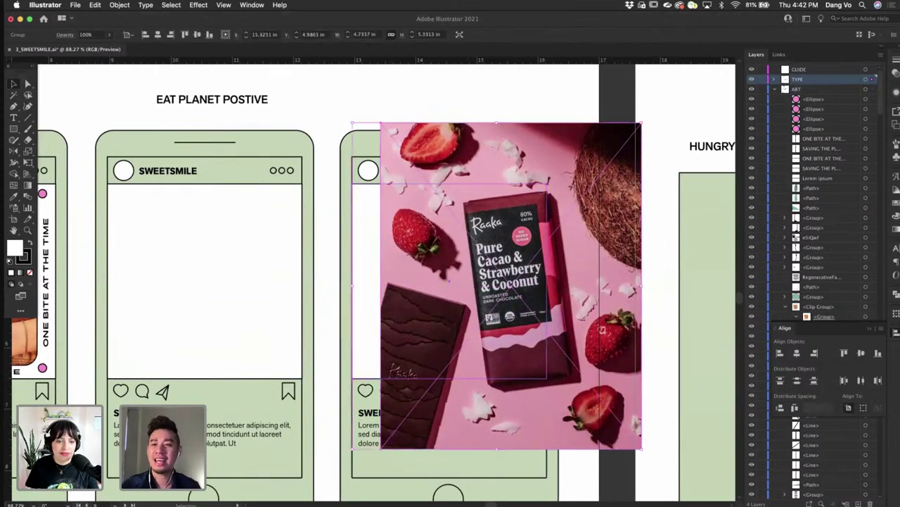
left_click(775, 88)
left_click(775, 79)
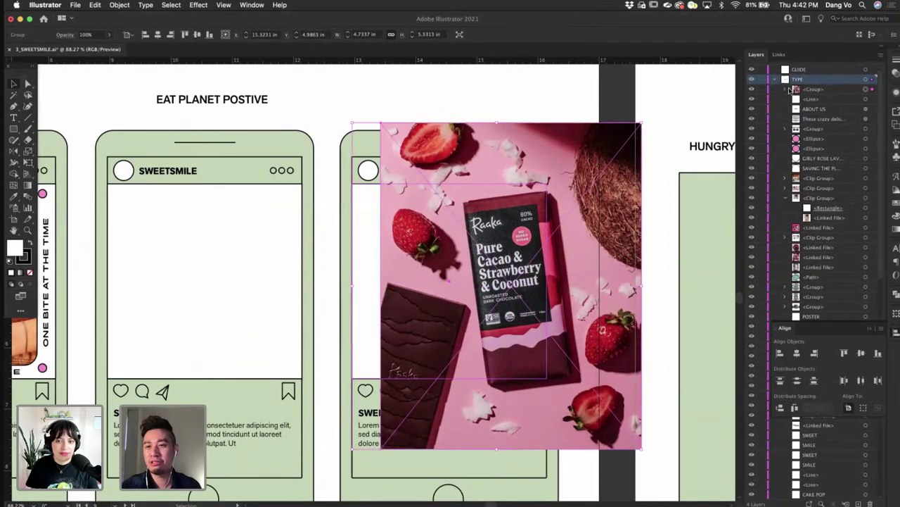
left_click(786, 89)
left_click_drag(833, 110, 830, 97)
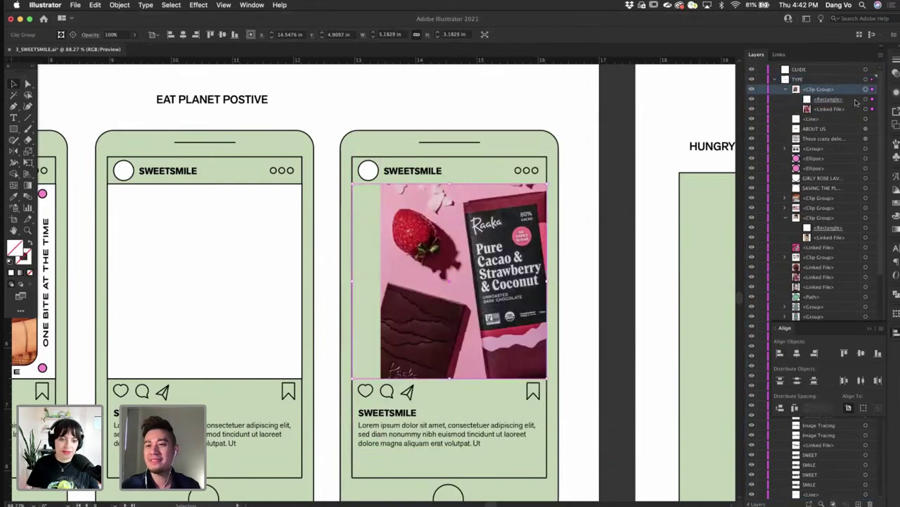
- Shift the chocolate photo left inside its clip group so the bar is centered in the fourth post and the frame is filled
left_click(866, 100)
left_click_drag(534, 238, 459, 241)
key("super+z")
double_click(496, 238)
scroll(458, 241, "down", 3)
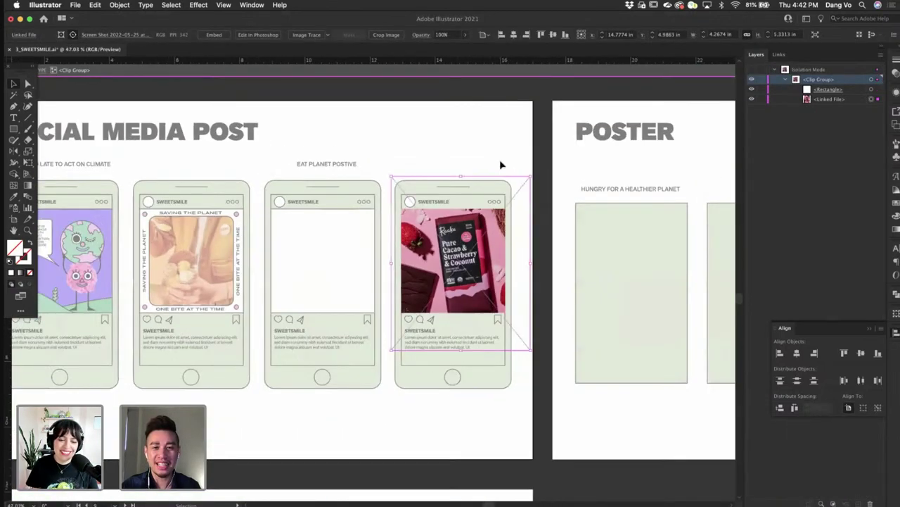
double_click(524, 143)
- Compare the fourth post's cropped chocolate photo with the other phones, and inspect how the second post's framed photo is grouped
scroll(524, 144, "left", 1)
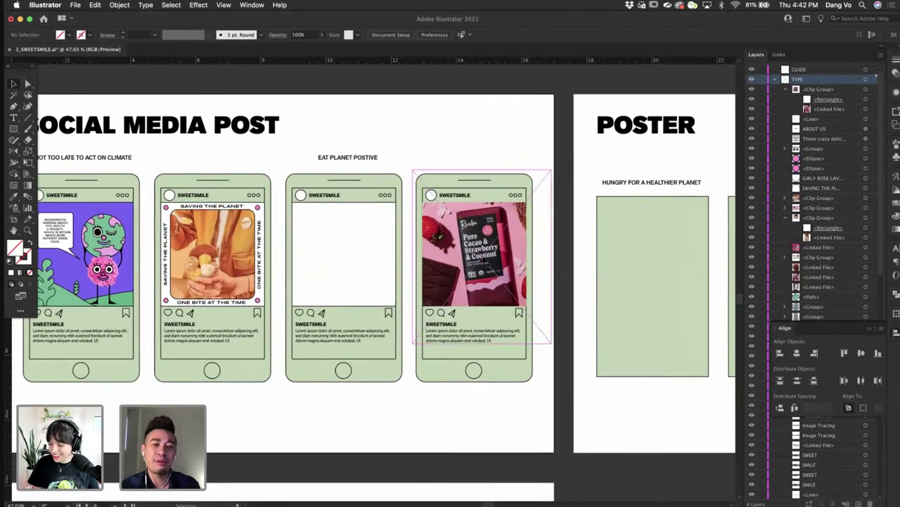
scroll(482, 256, "up", 3)
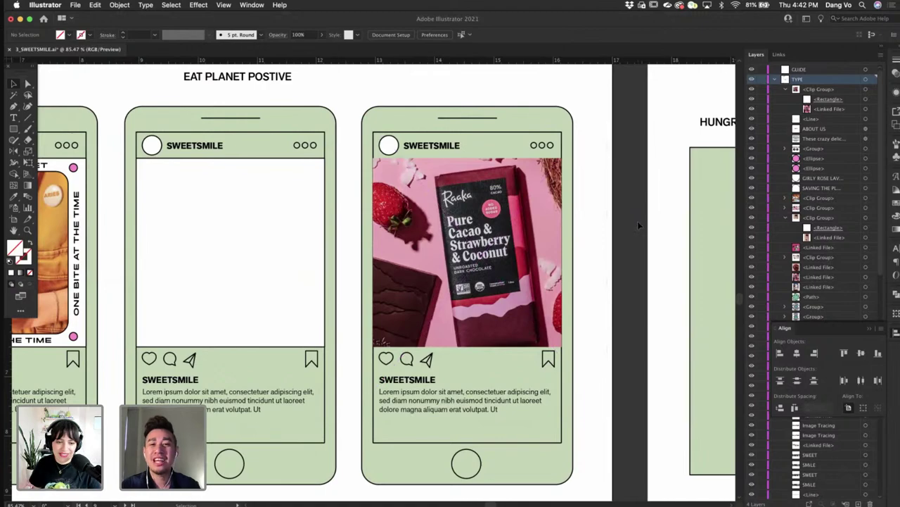
scroll(637, 221, "down", 3)
scroll(639, 226, "up", 2)
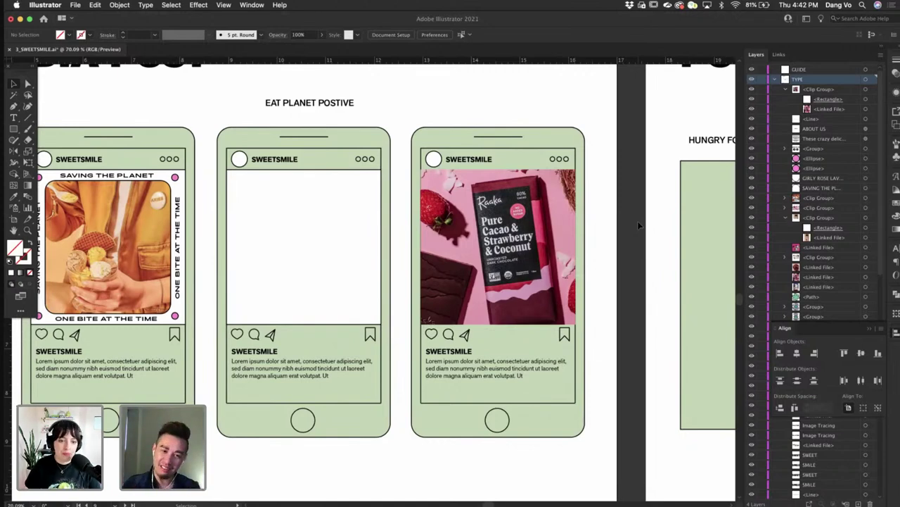
scroll(637, 221, "down", 1)
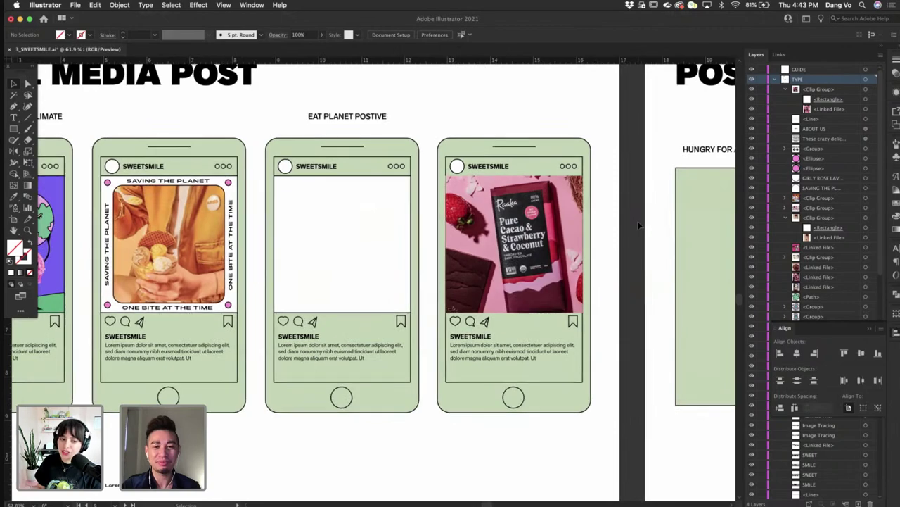
scroll(637, 221, "down", 1)
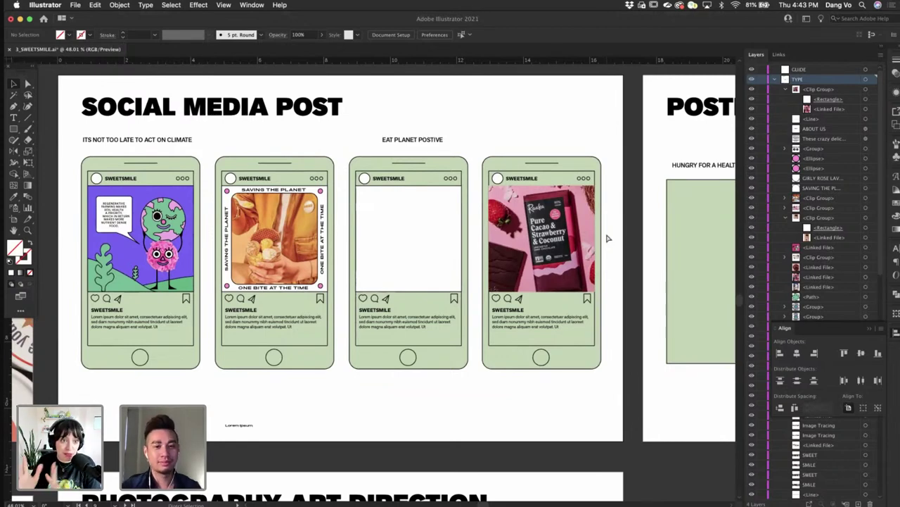
left_click(307, 215)
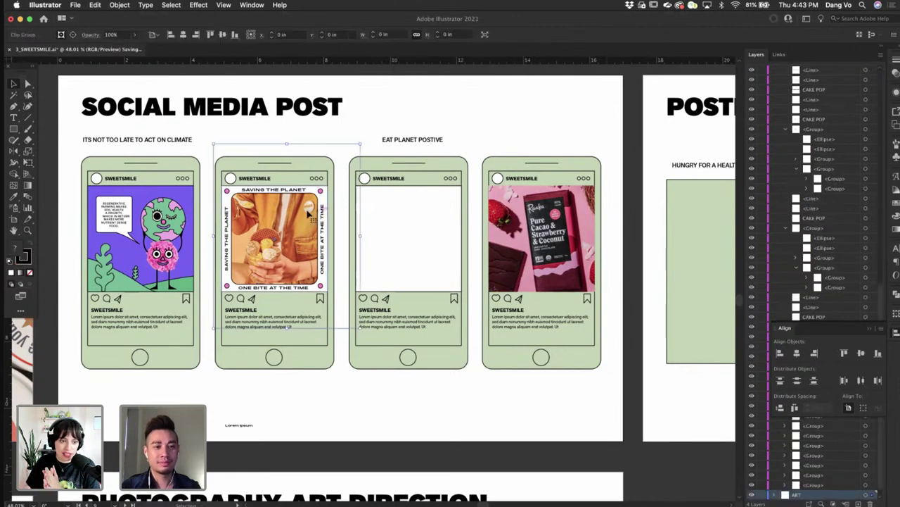
double_click(308, 215)
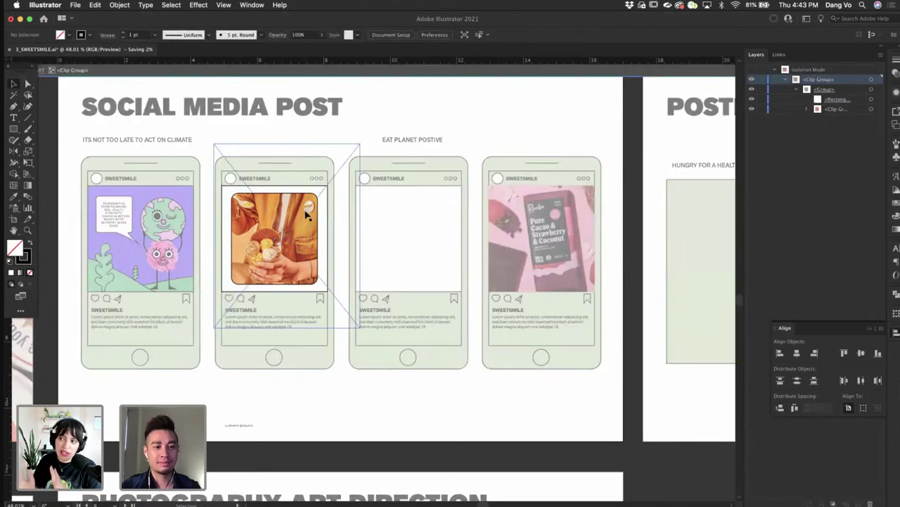
left_click(462, 121)
- Isolate the fourth post's clip group, scale the chocolate photo down to about 2.16 by 2.69 in, and center it in the post
double_click(560, 225)
double_click(581, 224)
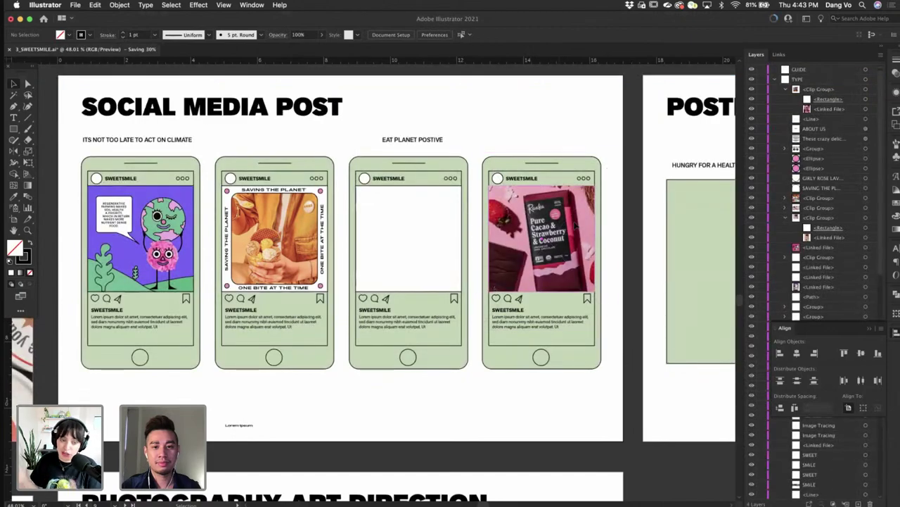
scroll(581, 223, "up", 3)
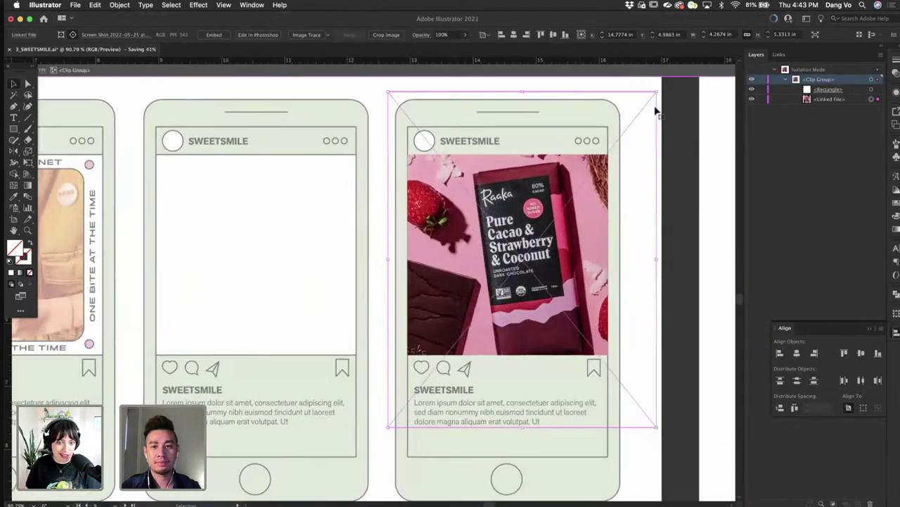
left_click_drag(628, 110, 575, 185)
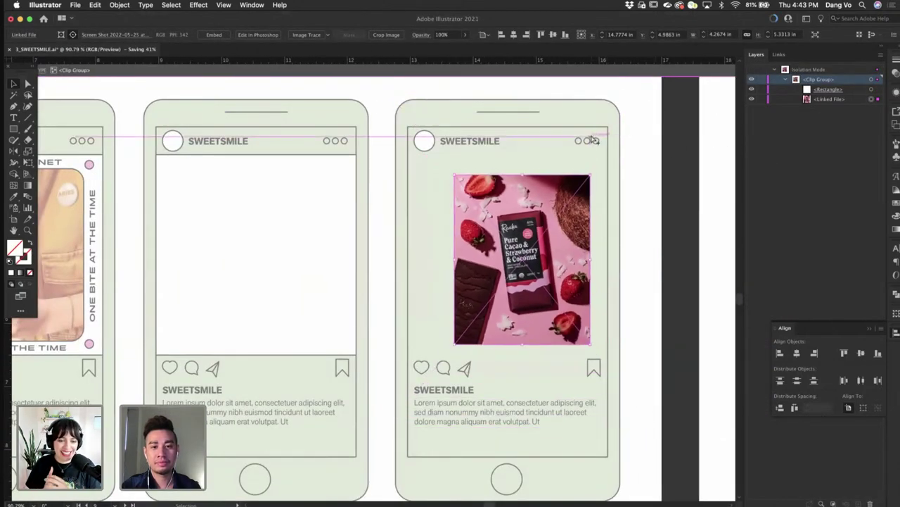
left_click_drag(569, 228, 558, 223)
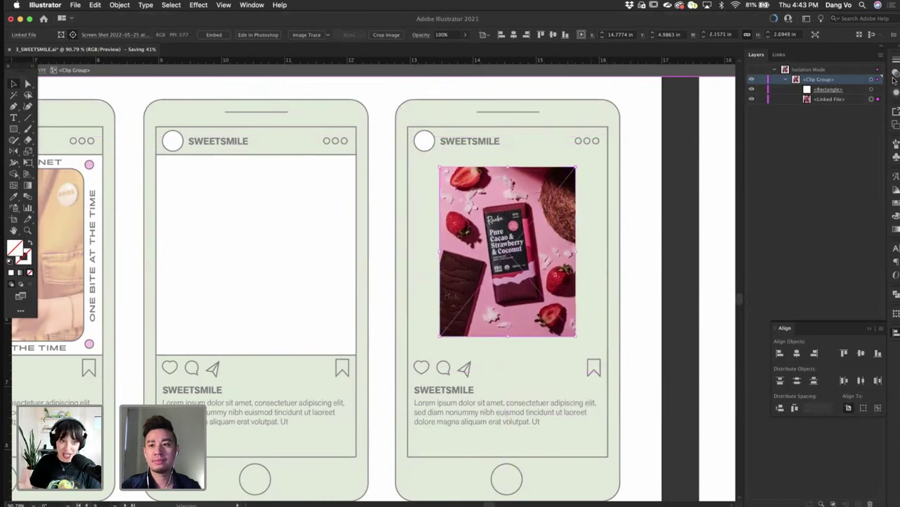
- Fill the fourth post's clipping rectangle with white as a background behind the chocolate photo
left_click(872, 90)
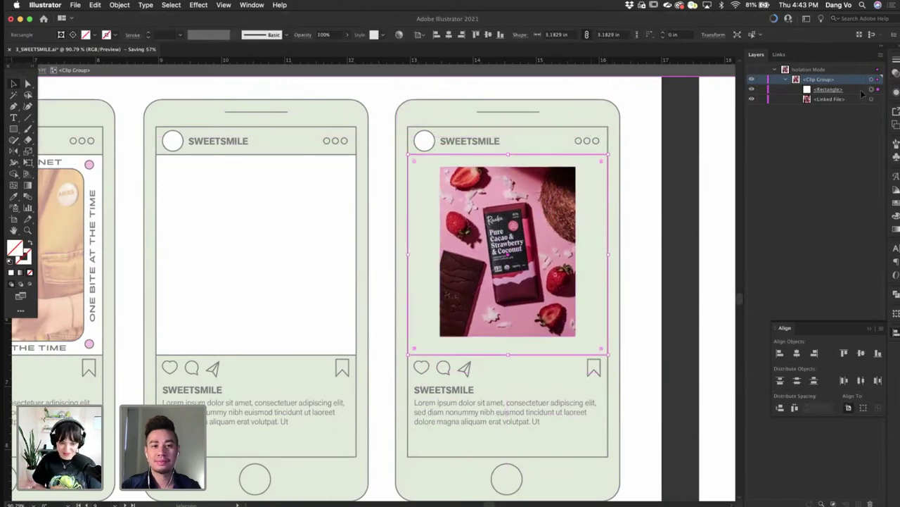
double_click(15, 248)
left_click_drag(567, 354, 501, 353)
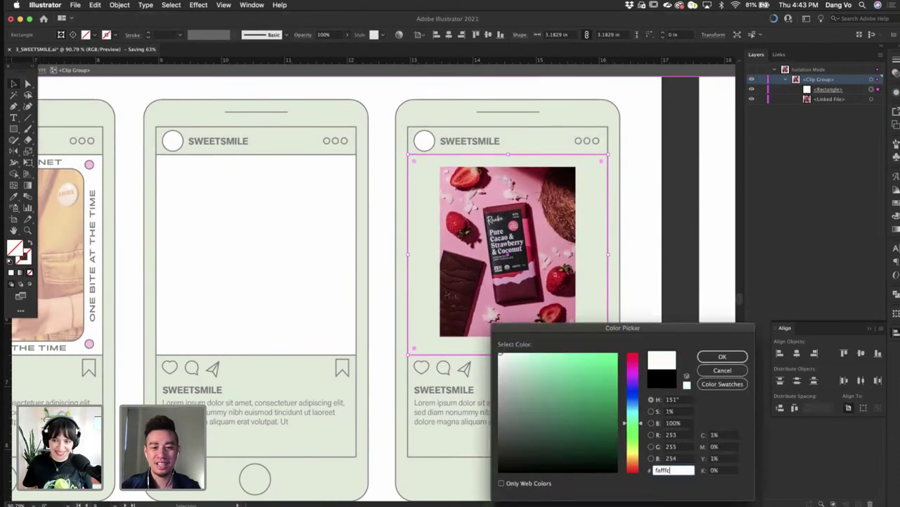
left_click(722, 356)
scroll(648, 251, "up", 2)
scroll(648, 251, "up", 2)
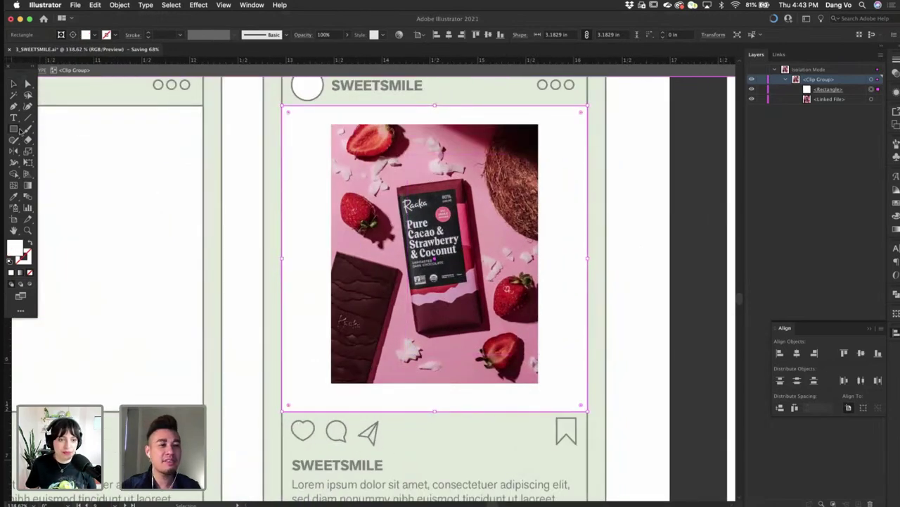
- Draw a rectangle about 2.15 by 2.57 in over the chocolate photo, group the two, and make it the photo's clipping mask
left_click_drag(330, 129, 538, 377)
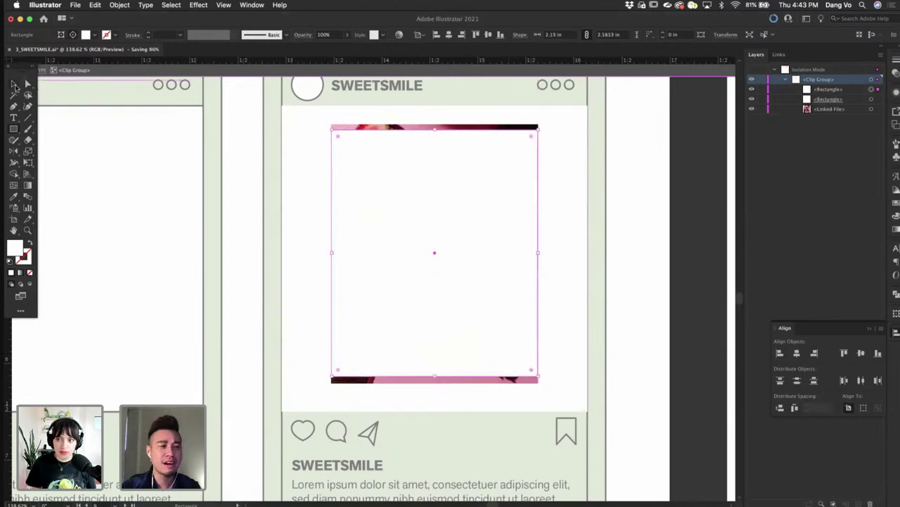
left_click(14, 84)
left_click(460, 380, "shift")
key("super+g")
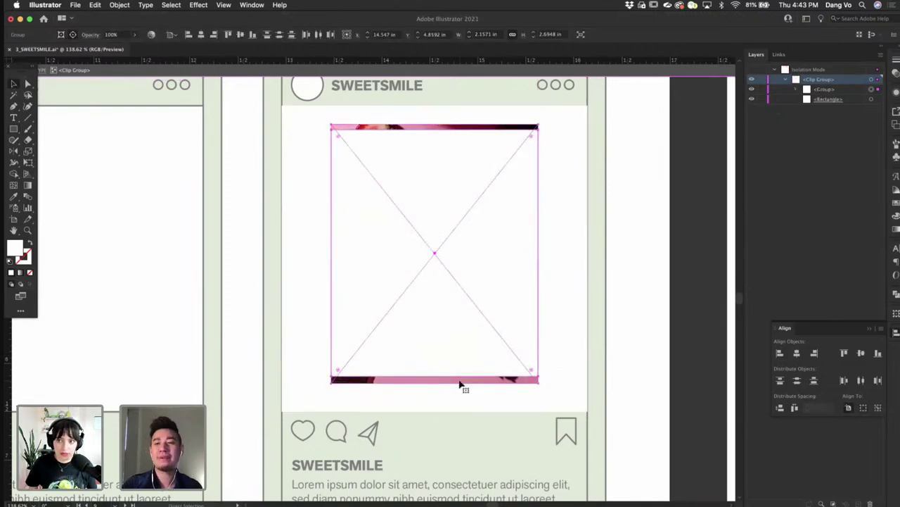
left_click(828, 90)
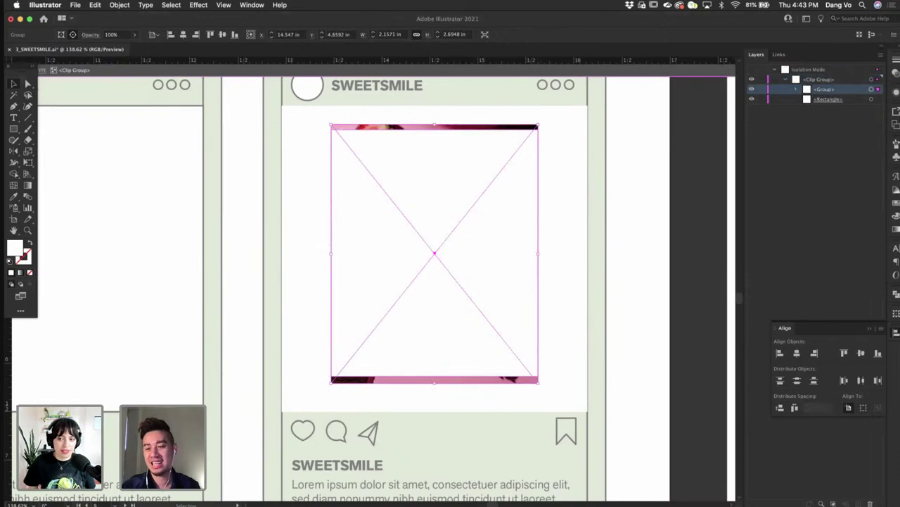
left_click(833, 504)
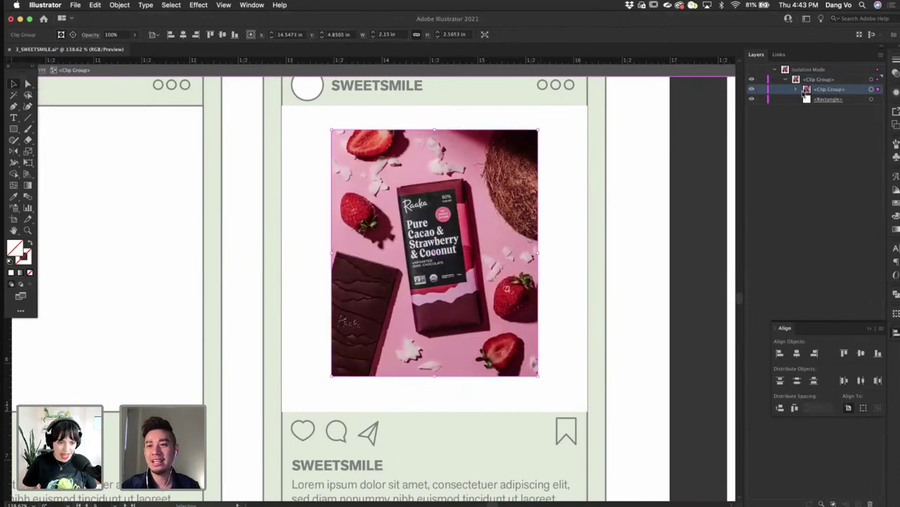
- Round the corners of the photo's inner clipping rectangle to a radius of about 0.2 in
left_click(802, 90)
left_click(872, 101)
left_click_drag(537, 145, 517, 148)
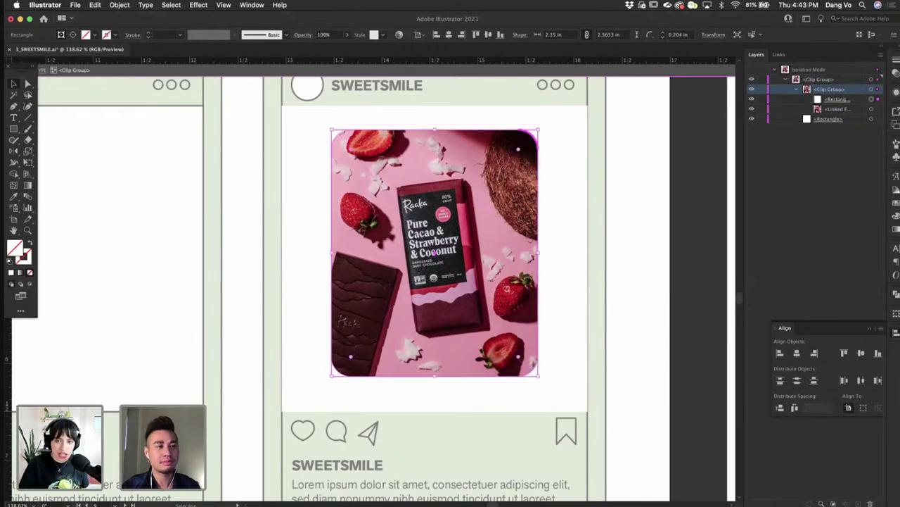
- Nudge the rounded photo clip group down to center it vertically in the fourth post's white area
left_click(469, 203)
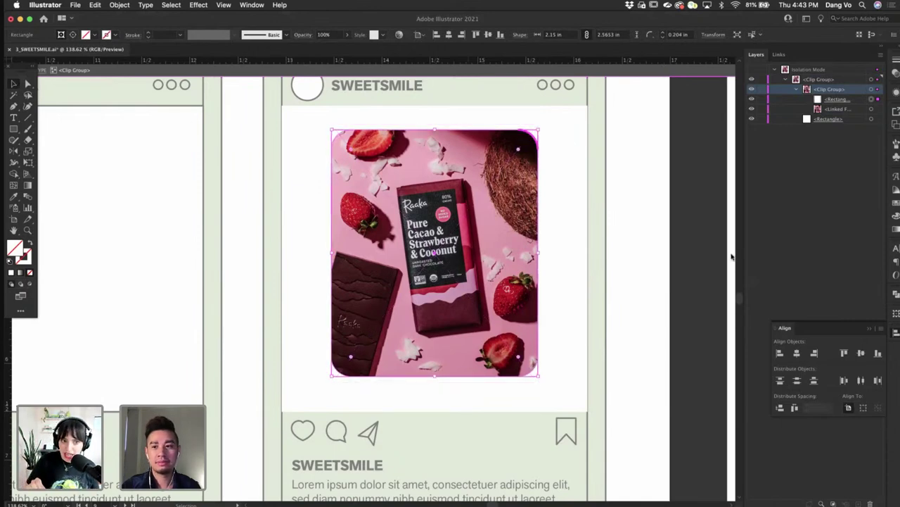
left_click(546, 258)
left_click(532, 255)
key("Down")
key("Down")
key("Down")
key("Down")
key("Down")
key("Down")
key("Down")
key("Down")
key("Down")
key("Down")
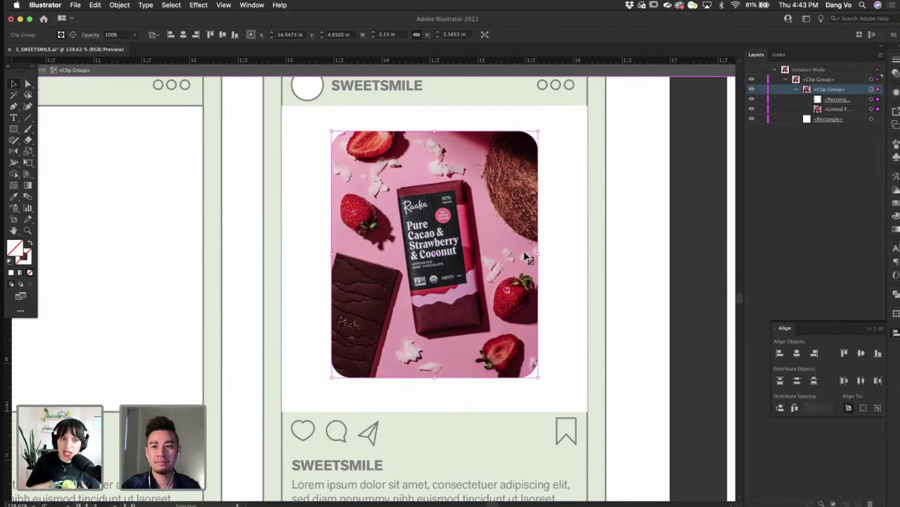
key("Up")
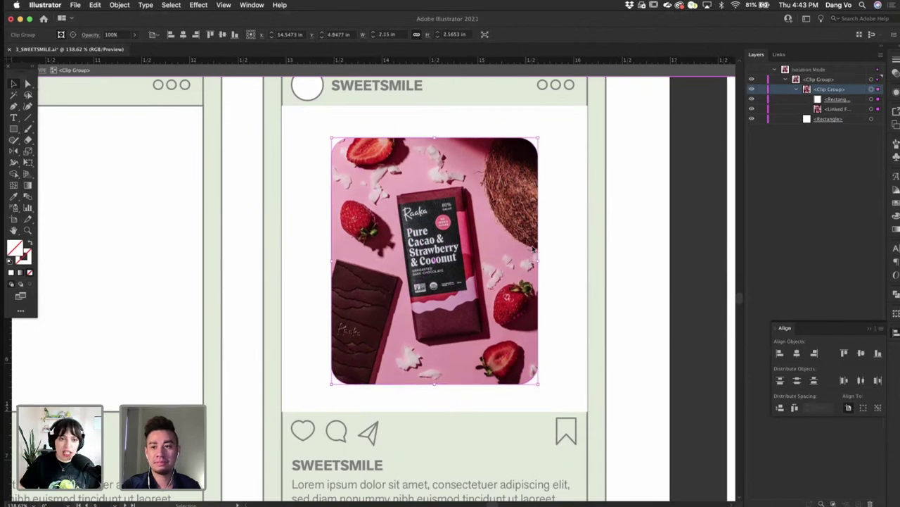
- Widen the rounded clipping rectangle on both sides to about 2.68 in and enlarge the chocolate photo to about 2.8 in wide to fill it
left_click(872, 99)
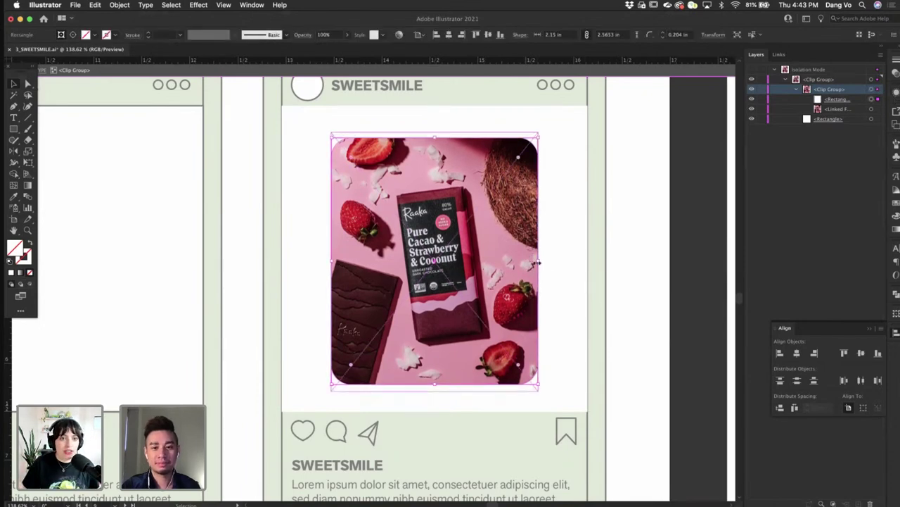
left_click_drag(538, 263, 561, 261)
left_click_drag(332, 263, 302, 262)
double_click(443, 248)
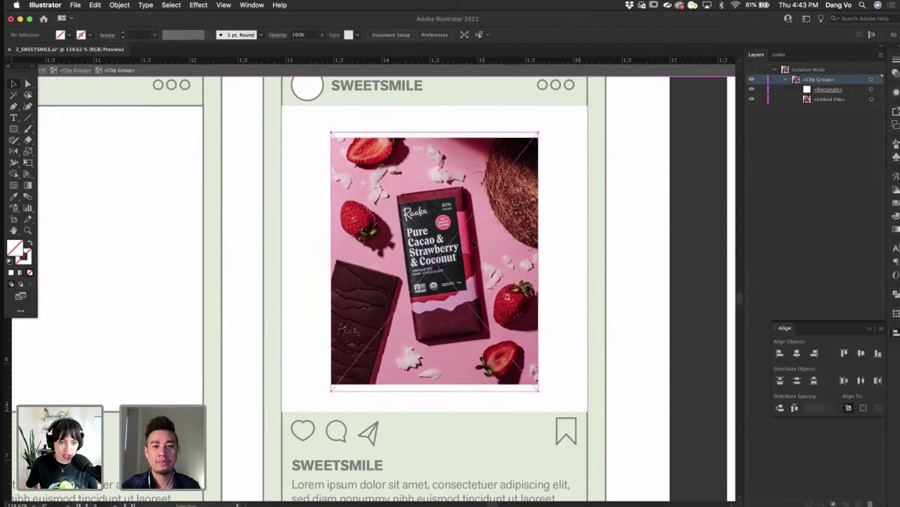
scroll(471, 222, "down", 2)
left_click_drag(527, 151, 553, 118)
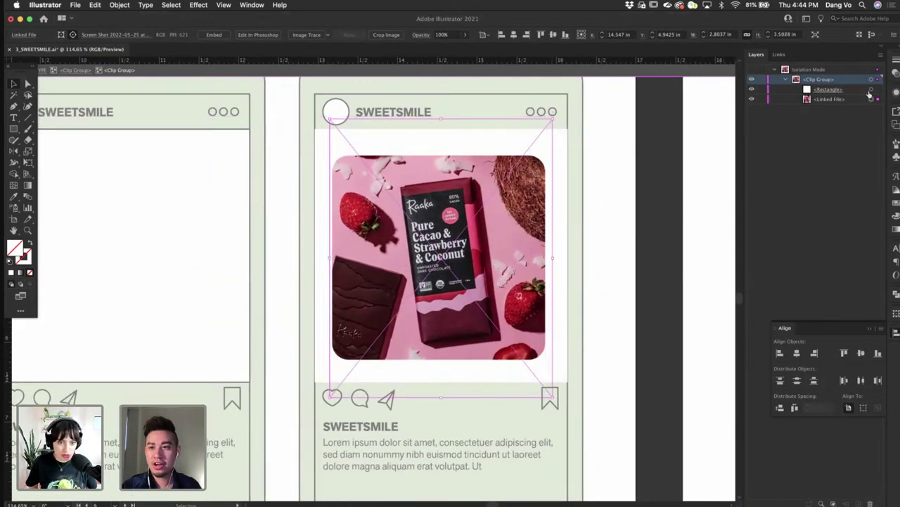
- Give the rounded clipping rectangle around the chocolate photo a 1 pt black stroke and deselect it
left_click(872, 89)
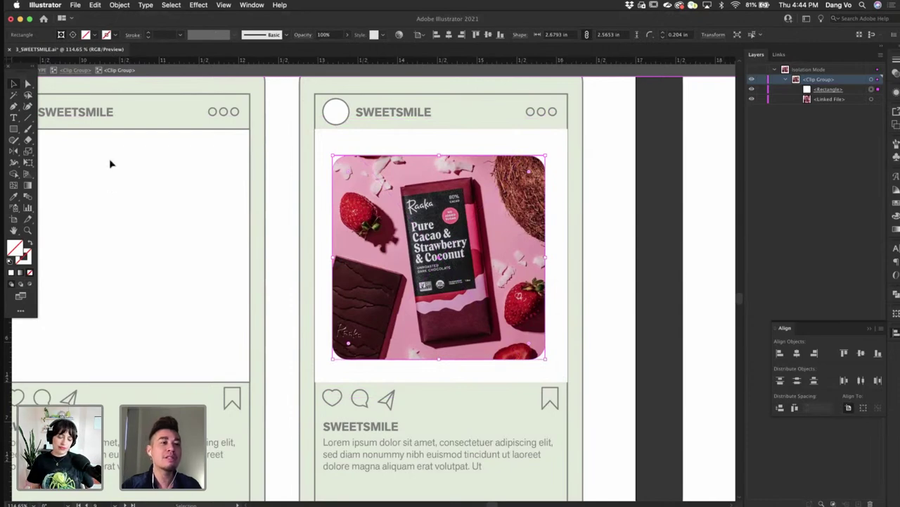
left_click(162, 34)
type("1")
key("Return")
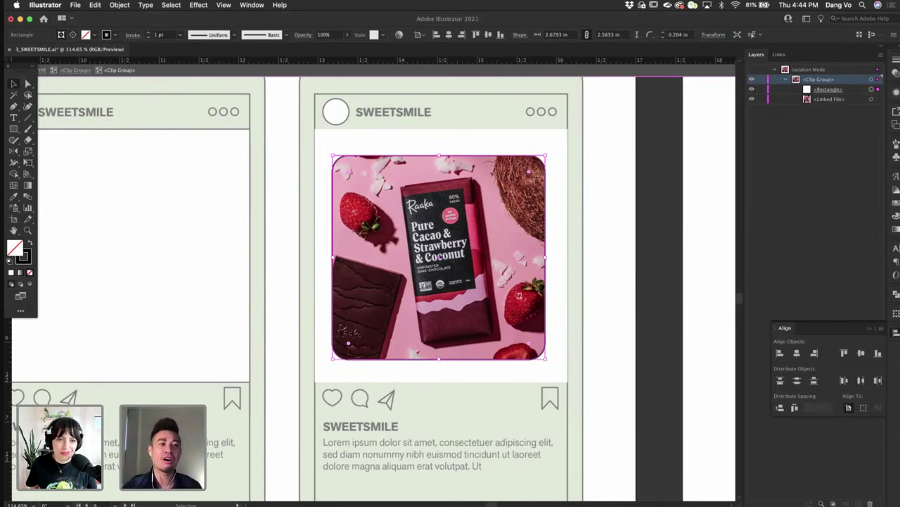
double_click(638, 195)
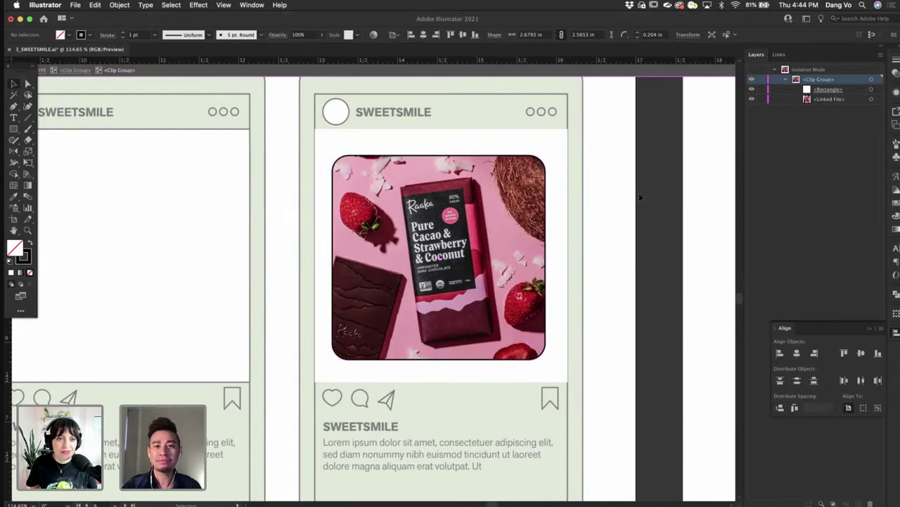
left_click(559, 148)
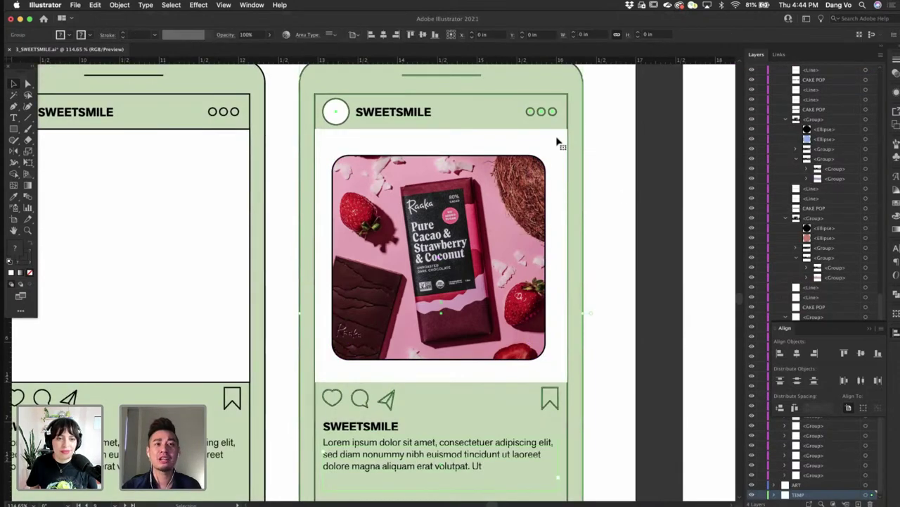
double_click(558, 148)
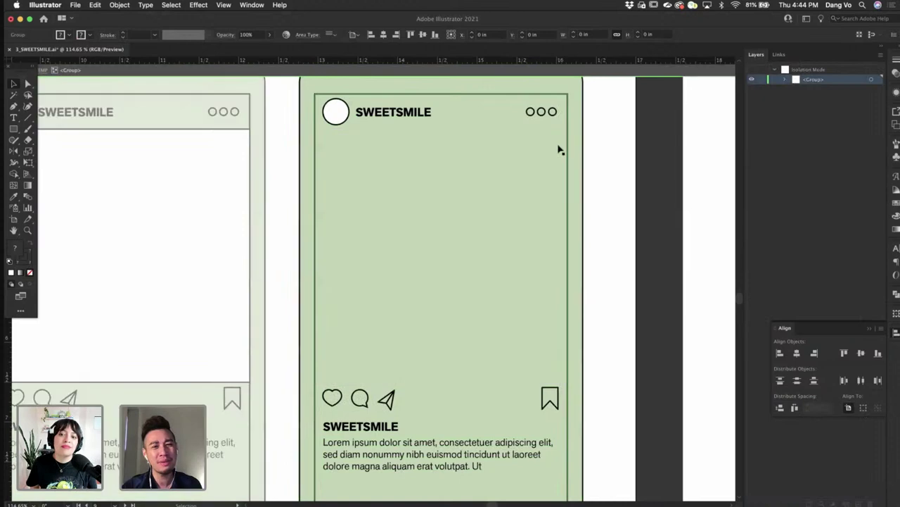
double_click(594, 161)
left_click(557, 136)
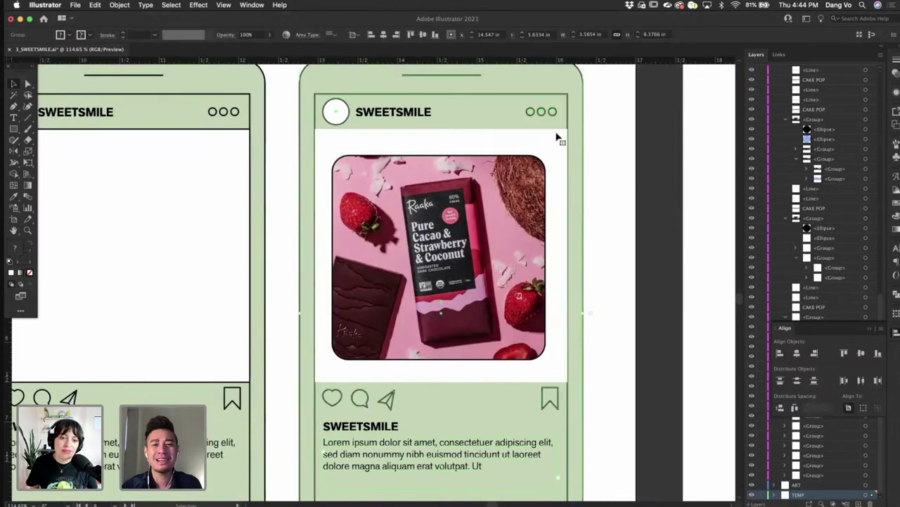
- Isolate the chocolate photo's clip group and give its outer square rectangle a 1 pt black stroke
double_click(540, 229)
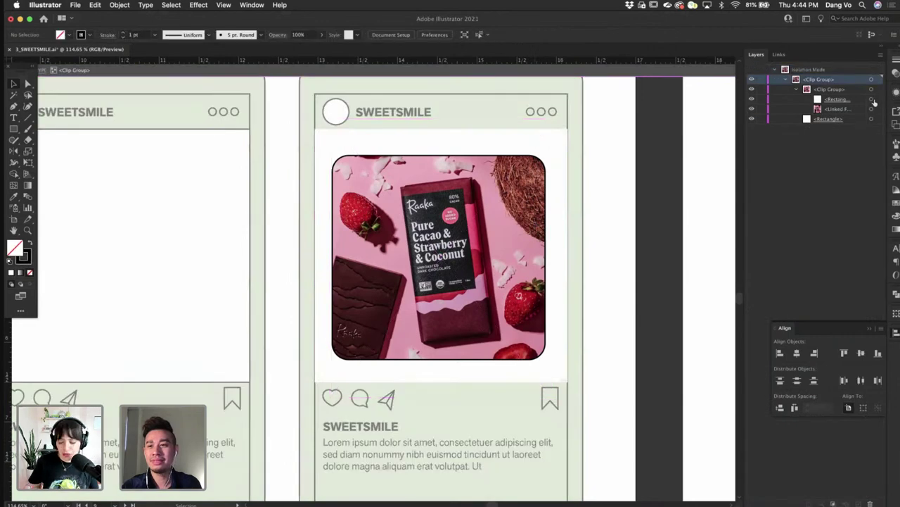
left_click(874, 100)
left_click(872, 119)
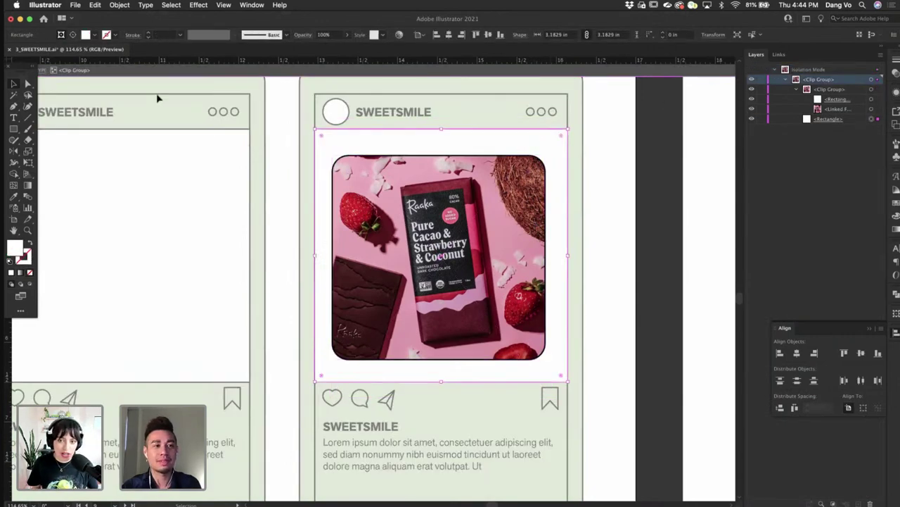
left_click(158, 34)
type("1")
key("Return")
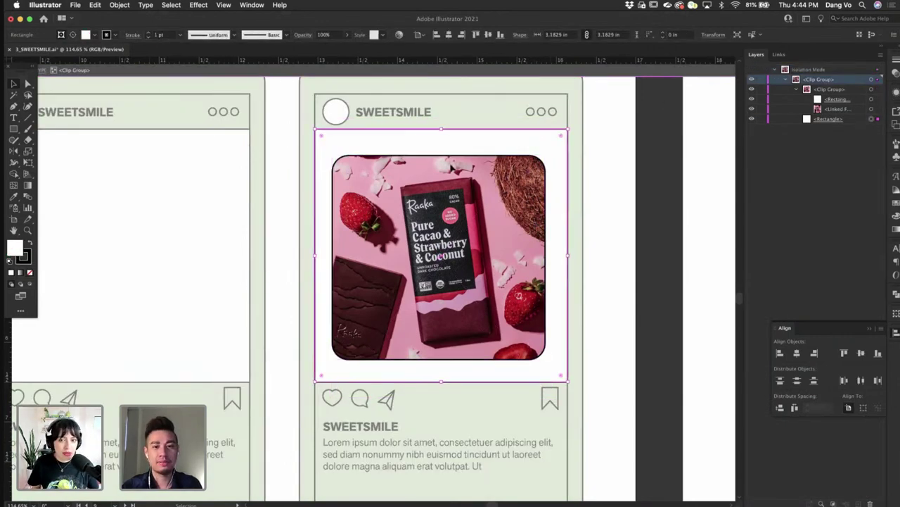
double_click(614, 214)
- Leave the whole row of phone posts in view and collapse the TYPE layer's contents
scroll(613, 213, "down", 4)
scroll(613, 213, "left", 2)
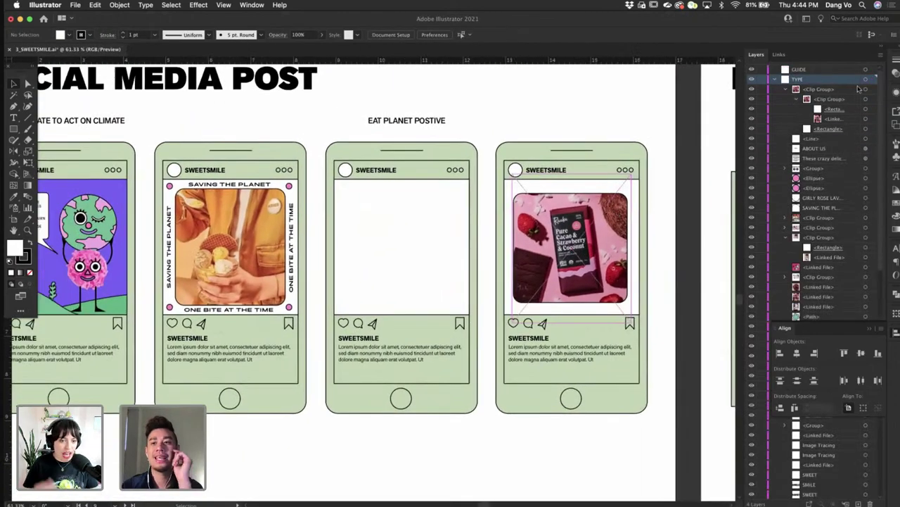
left_click(772, 80)
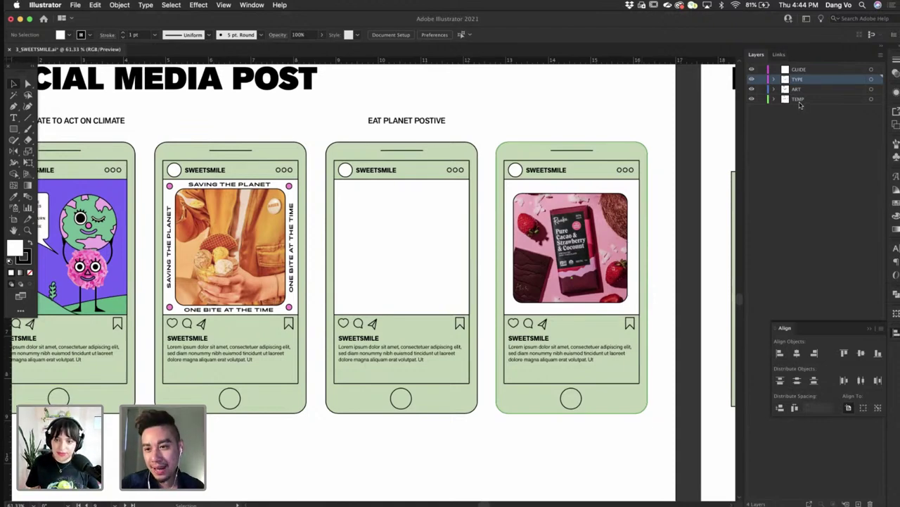
- Lock the TEMP and ART layers and deselect the chocolate photo's clip group
left_click(595, 387)
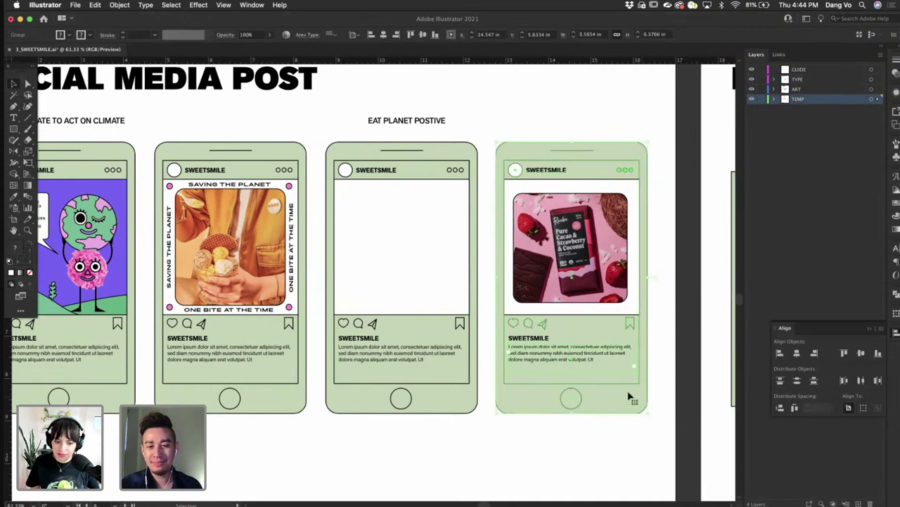
left_click_drag(629, 396, 555, 392)
key("super+z")
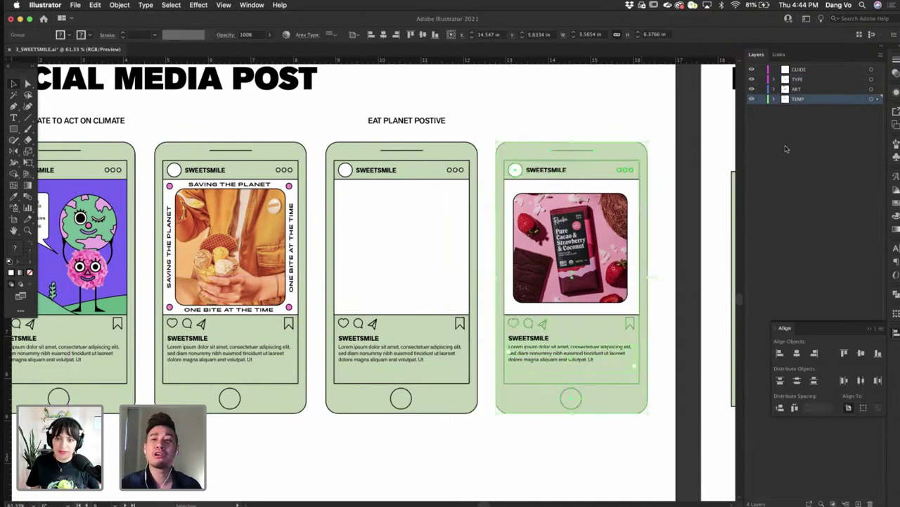
left_click(762, 100)
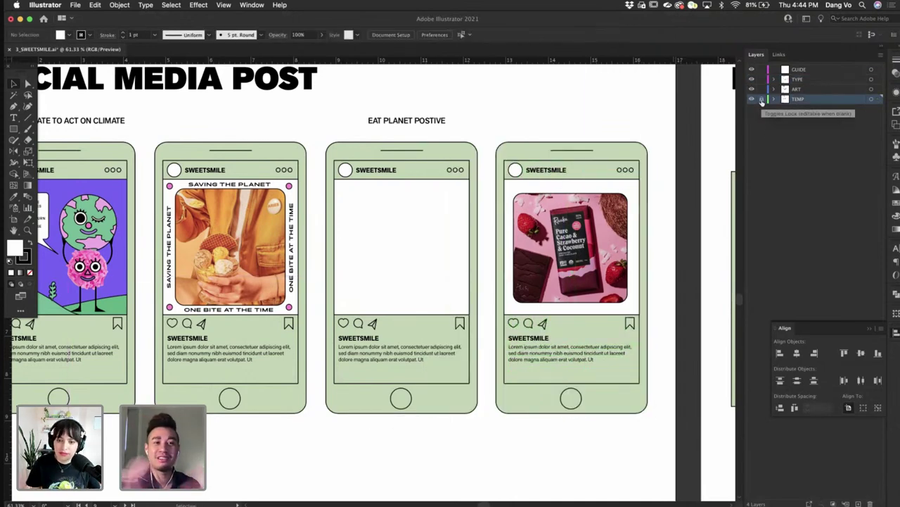
left_click(799, 90)
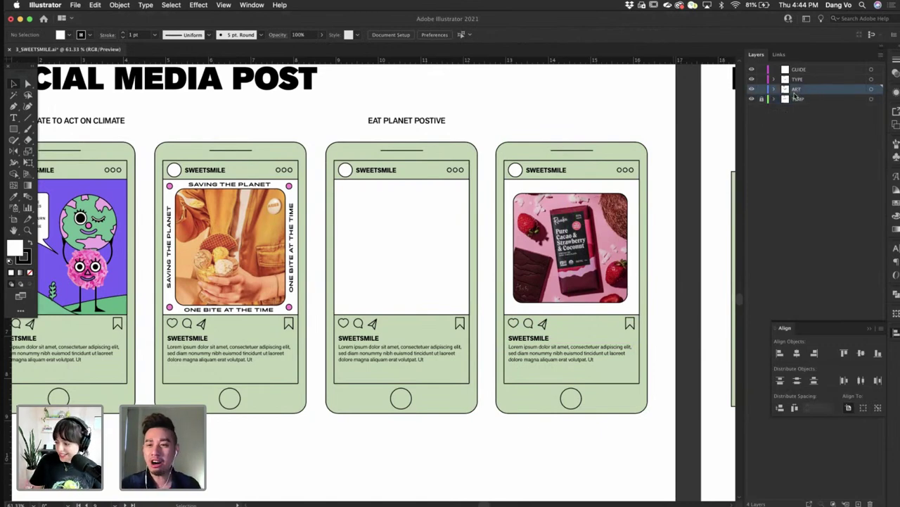
left_click(582, 229)
left_click_drag(571, 226, 536, 225)
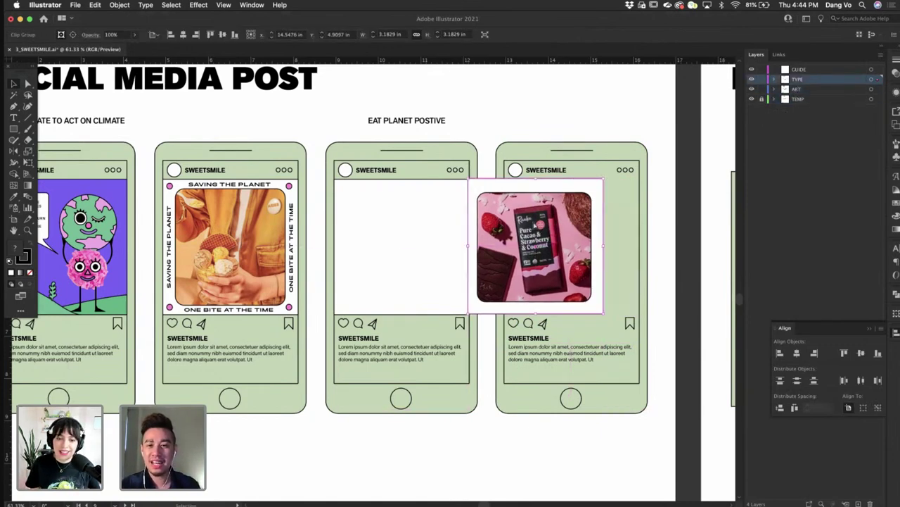
key("super+z")
left_click(762, 89)
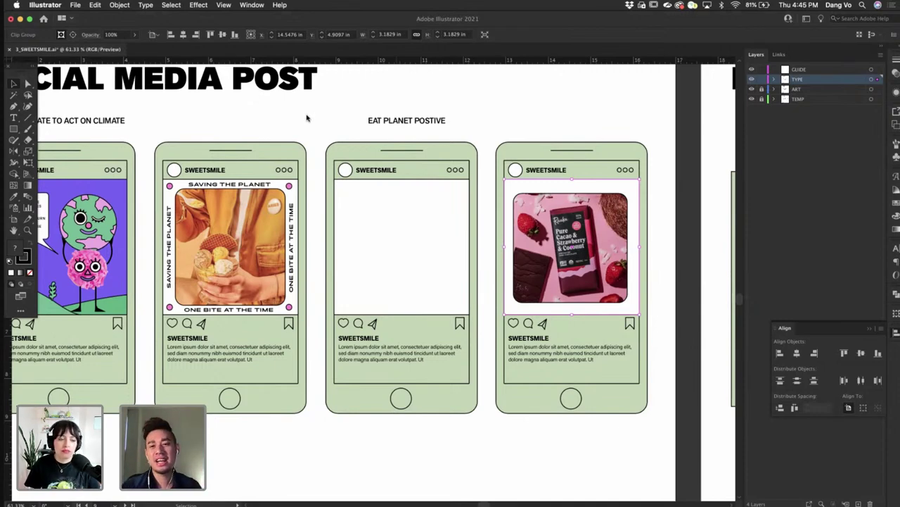
left_click(608, 114)
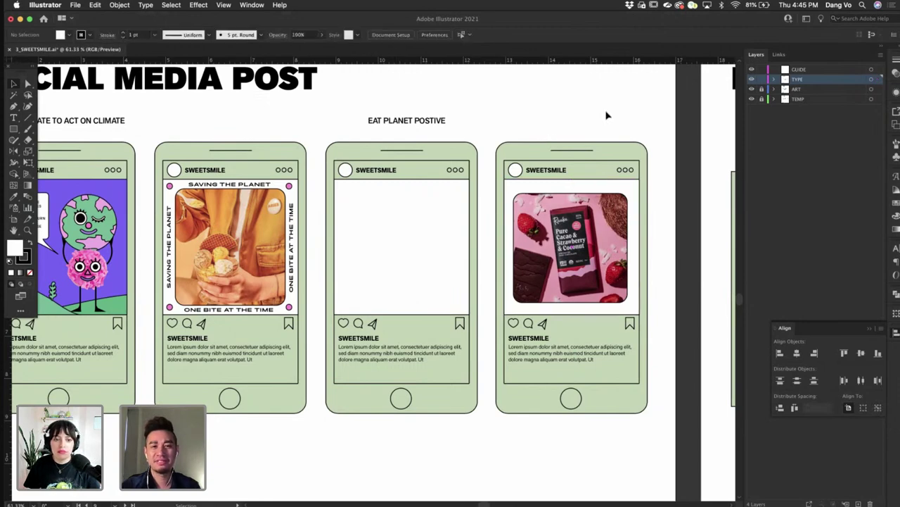
- Save the document with the whole social media post artboard in view
scroll(608, 115, "down", 3)
scroll(607, 114, "up", 2)
scroll(608, 114, "right", 1)
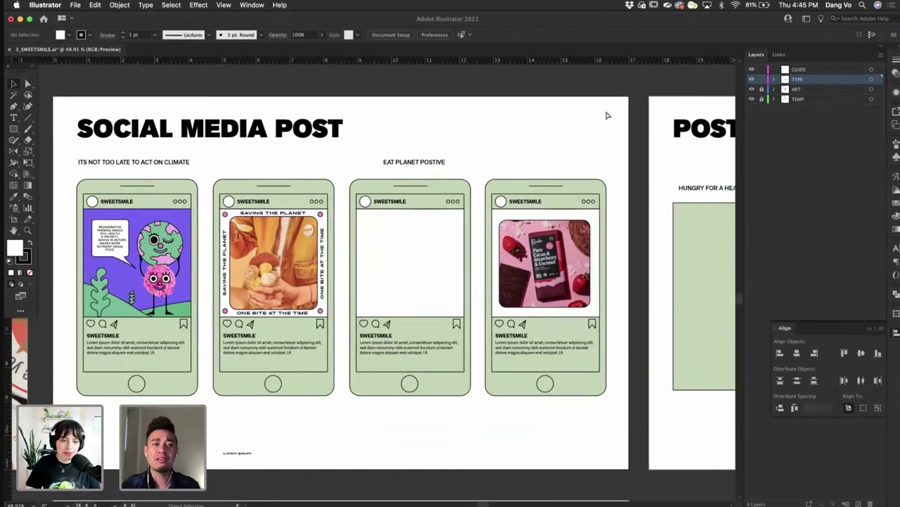
key("super+s")
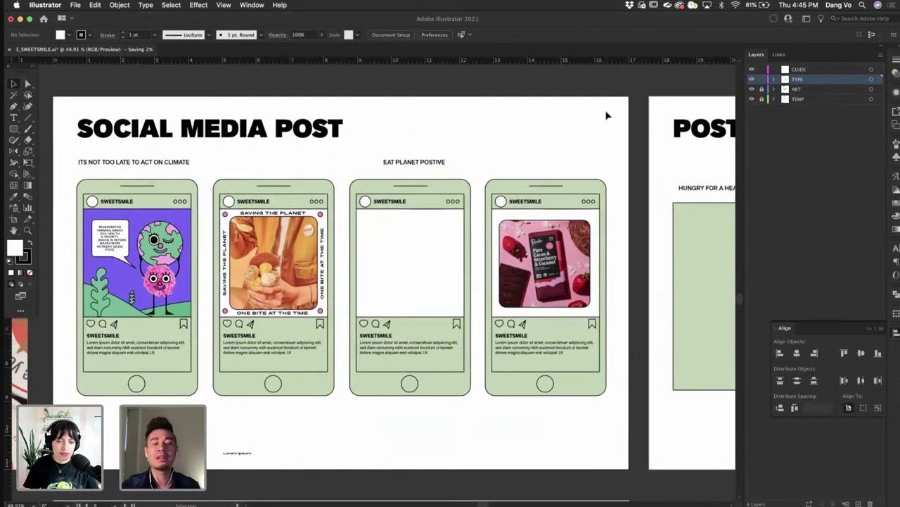
- Select the entire Sweet Honey Banana package artwork and place a copy of it on the social media post artboard
scroll(608, 114, "right", 5)
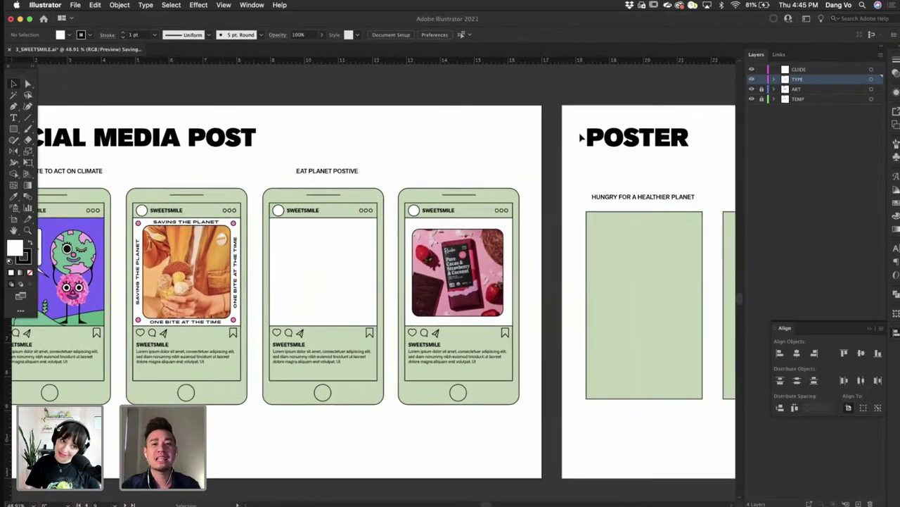
scroll(461, 171, "left", 3)
scroll(462, 170, "left", 1)
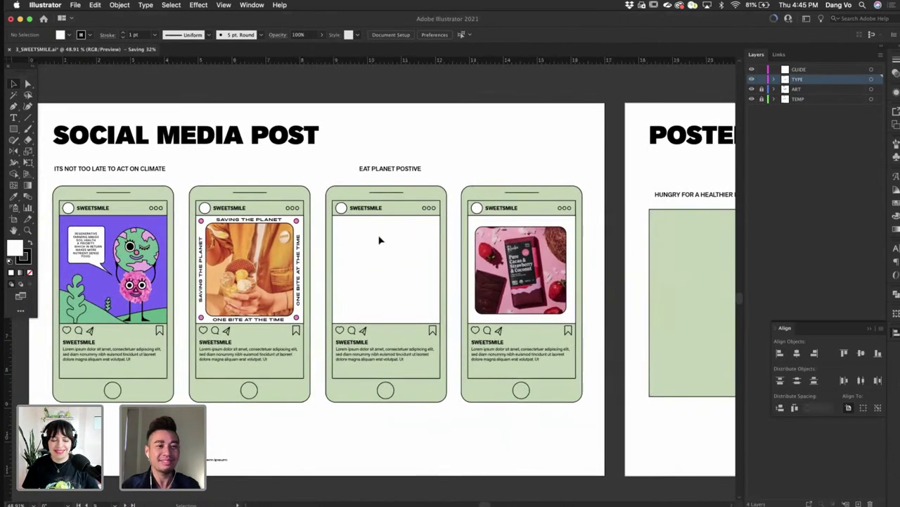
scroll(275, 382, "down", 3)
scroll(276, 382, "left", 3)
scroll(275, 384, "down", 3)
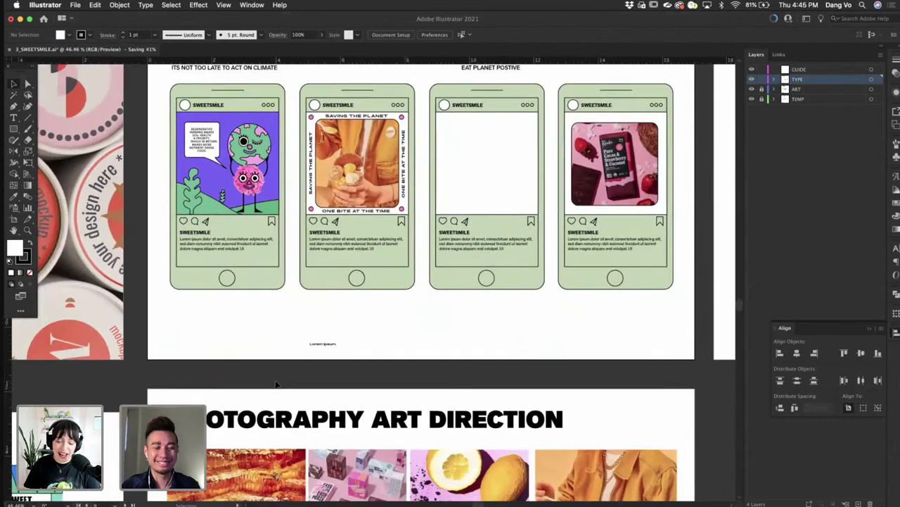
scroll(275, 384, "left", 3)
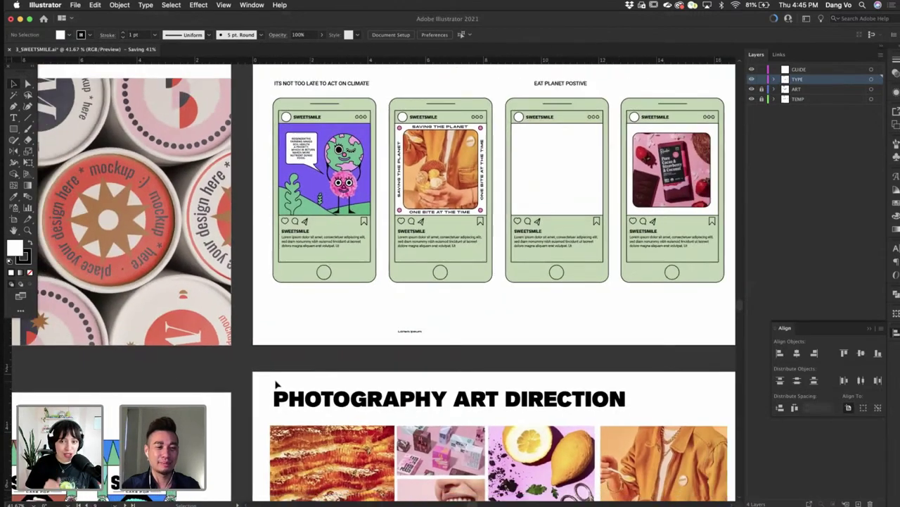
scroll(275, 383, "down", 2)
scroll(275, 383, "left", 3)
scroll(275, 384, "down", 2)
scroll(275, 383, "left", 5)
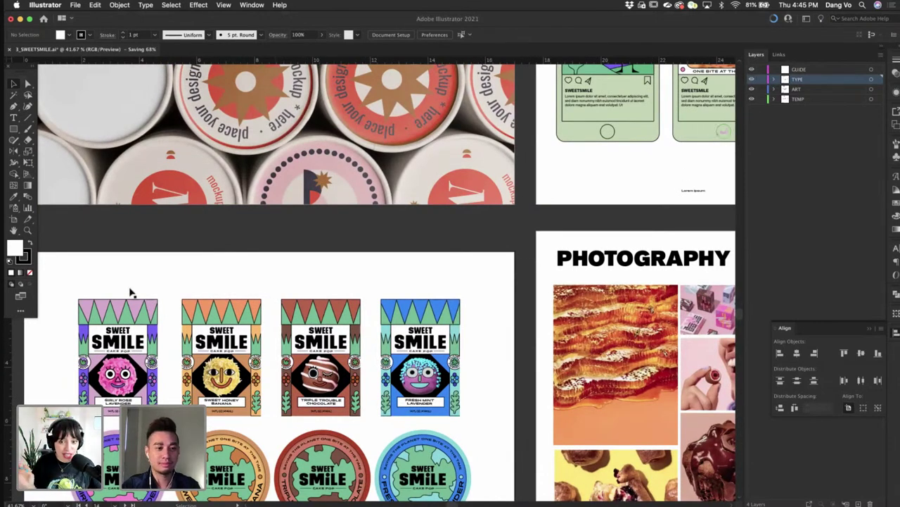
left_click_drag(171, 276, 267, 422)
scroll(260, 408, "right", 5)
scroll(260, 408, "up", 2)
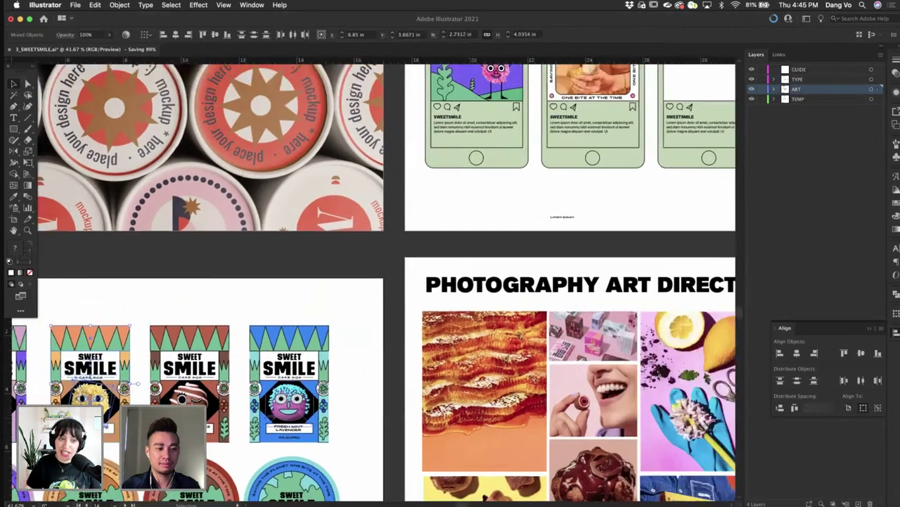
left_click_drag(235, 336, 608, 207)
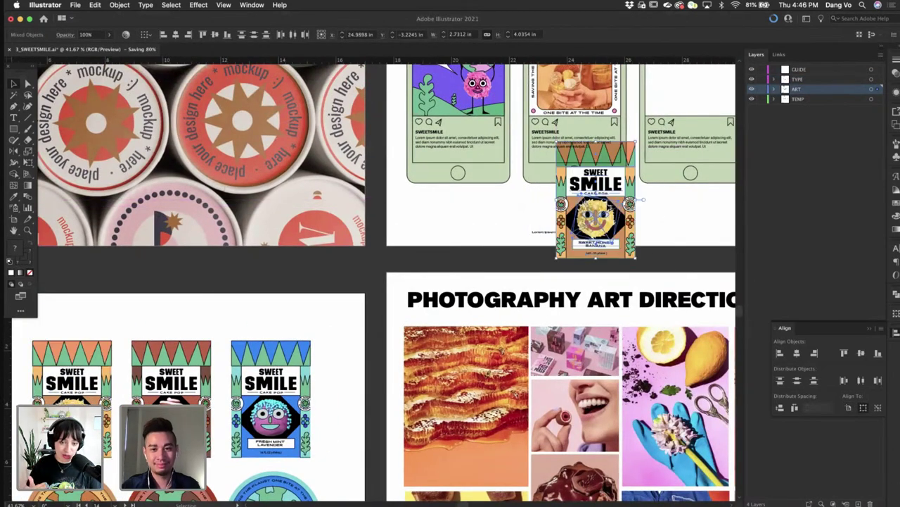
- Group the copied Sweet Honey Banana package artwork and move it up into the third phone post
scroll(609, 205, "up", 3)
key("super+g")
left_click_drag(709, 179, 458, 330)
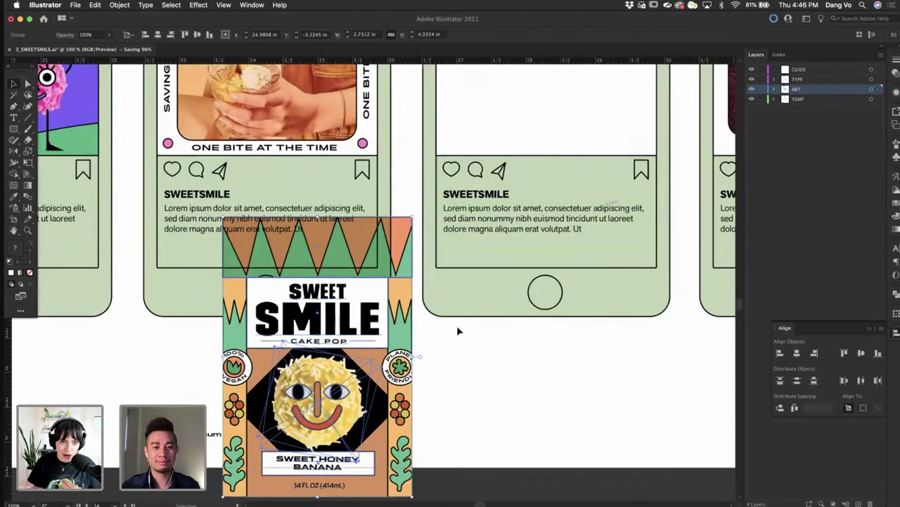
left_click_drag(366, 331, 573, 119)
scroll(601, 233, "up", 5)
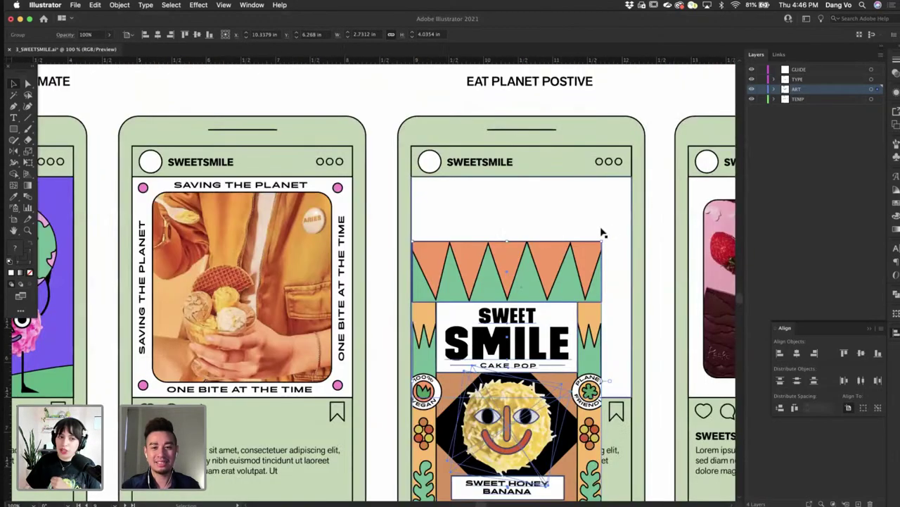
- Outline the strokes of the copied package and scale it down proportionally to about 1.68 in wide by 2.48 in high
left_click(146, 5)
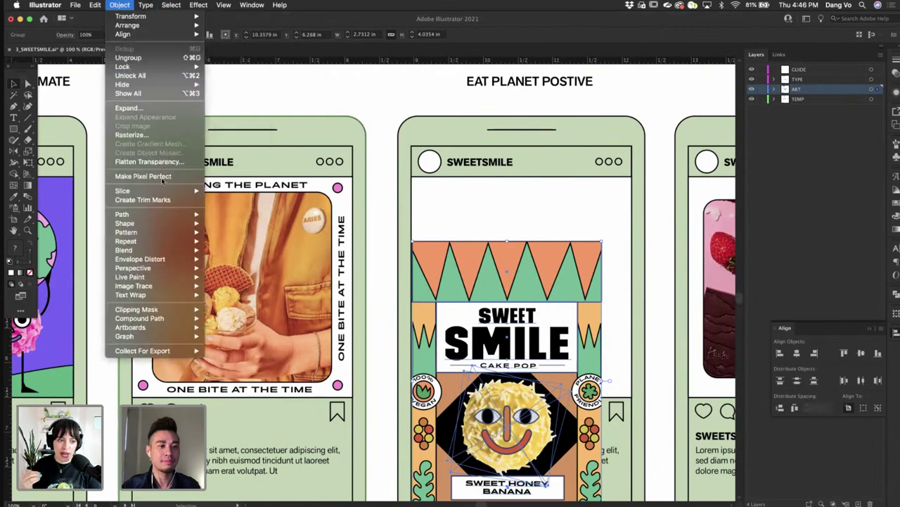
mouse_move(179, 214)
left_click(235, 238)
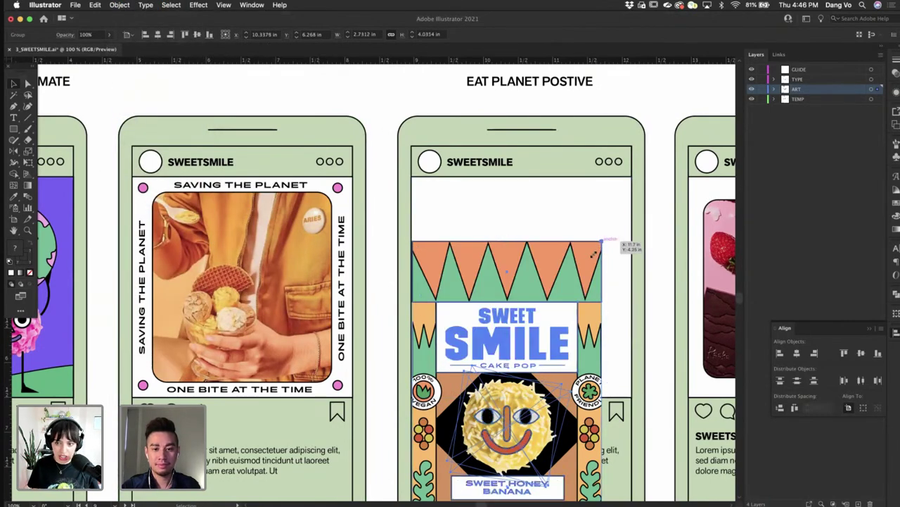
left_click_drag(601, 242, 565, 286)
- Move the scaled package to the middle of the third post's white area and deselect it
left_click_drag(524, 337, 539, 239)
scroll(535, 125, "right", 5)
scroll(535, 124, "up", 2)
left_click(534, 124)
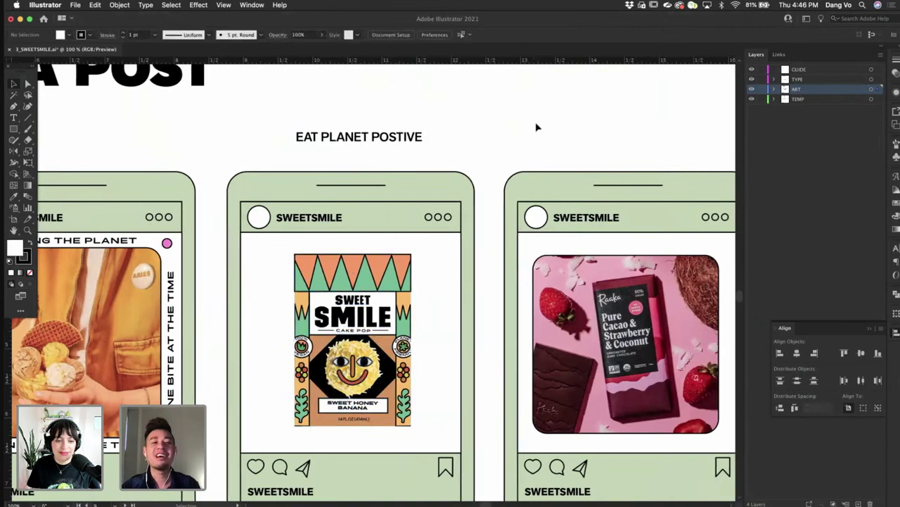
scroll(527, 138, "down", 1)
scroll(529, 138, "down", 3)
scroll(530, 139, "left", 3)
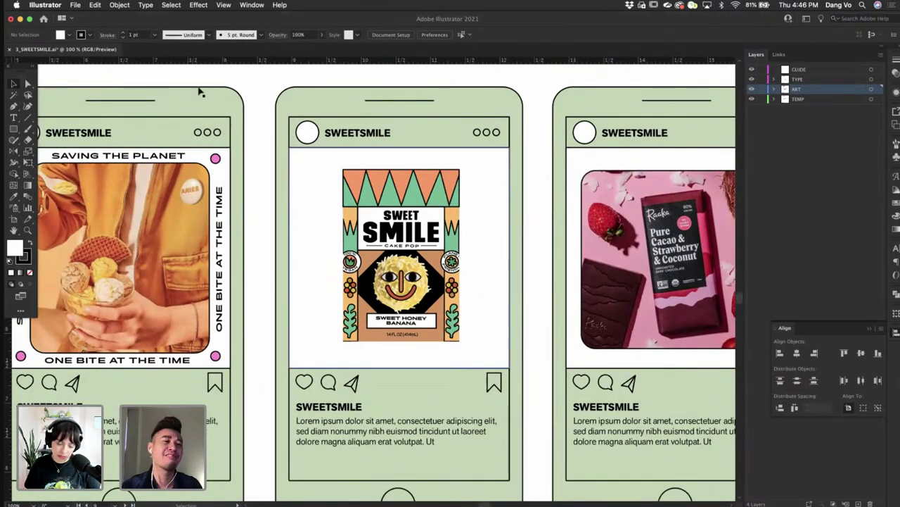
left_click(27, 83)
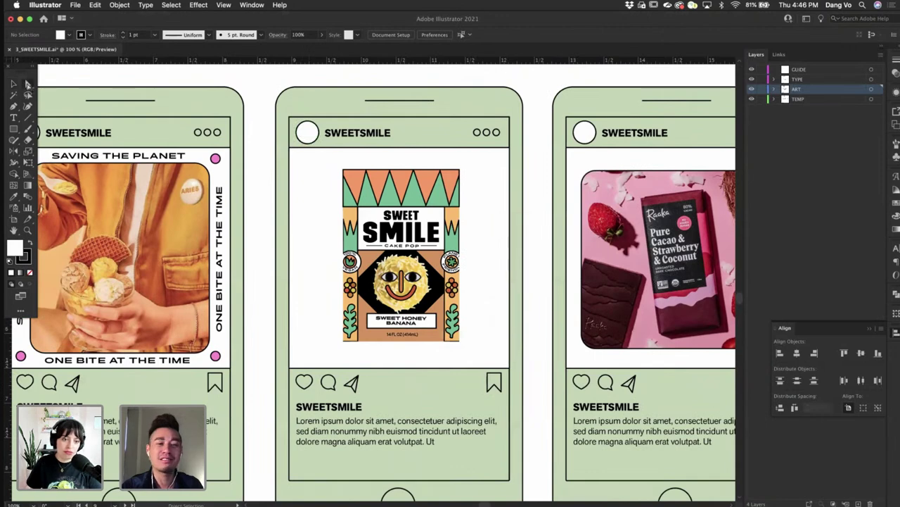
left_click(461, 219)
left_click(461, 219)
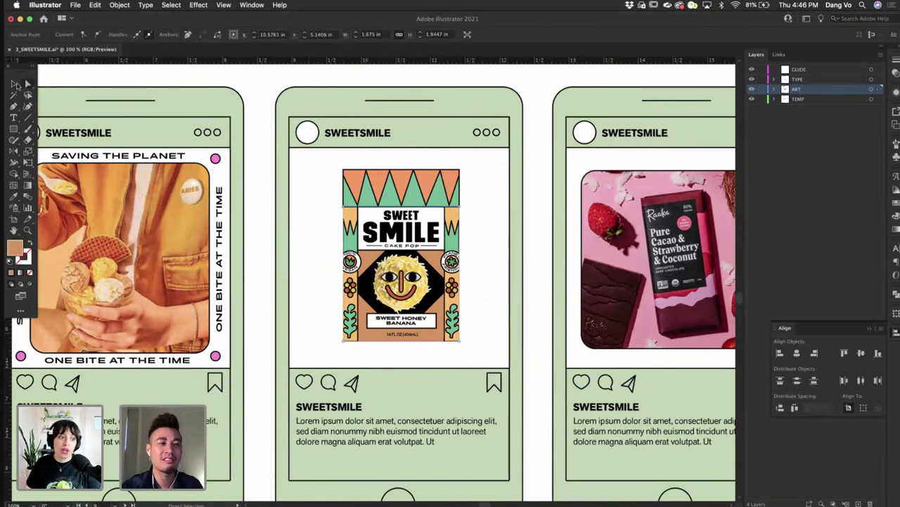
left_click(559, 220)
- Select the package group in the third post and shift it slightly left and down within the white area
left_click(462, 215)
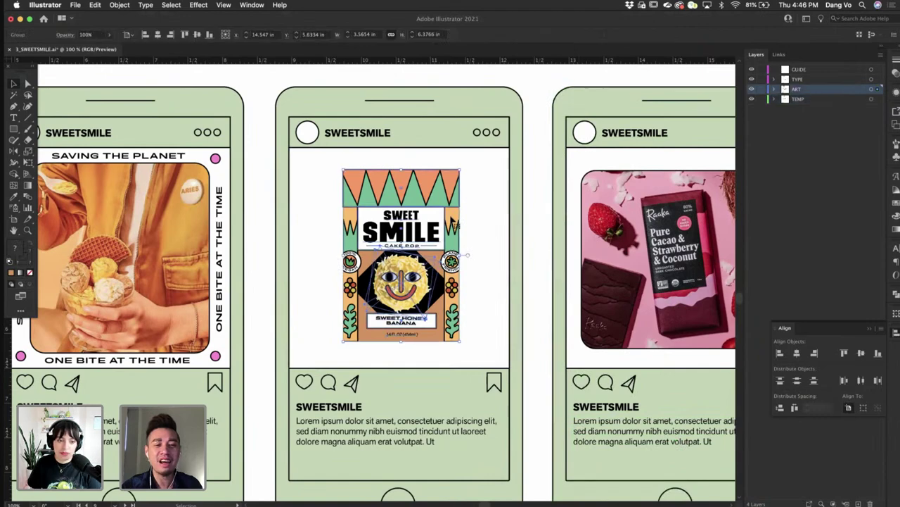
scroll(452, 217, "up", 3)
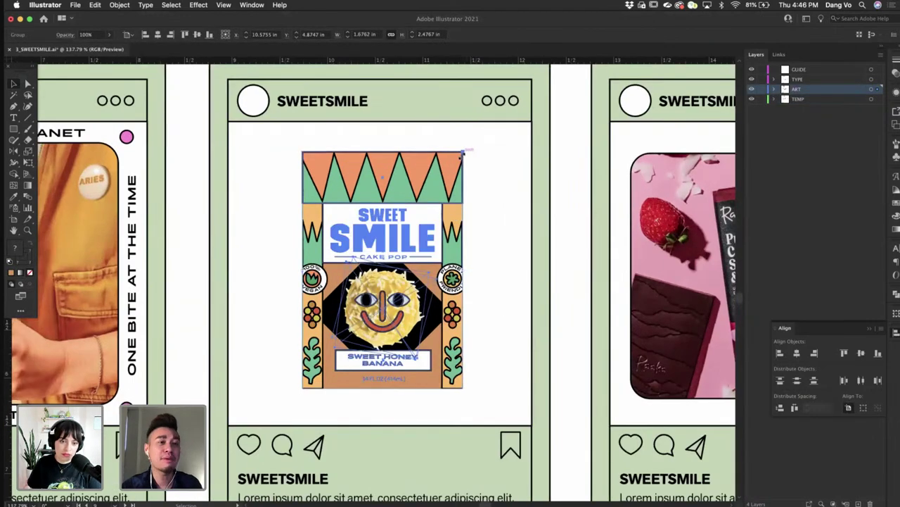
left_click_drag(441, 184, 434, 188)
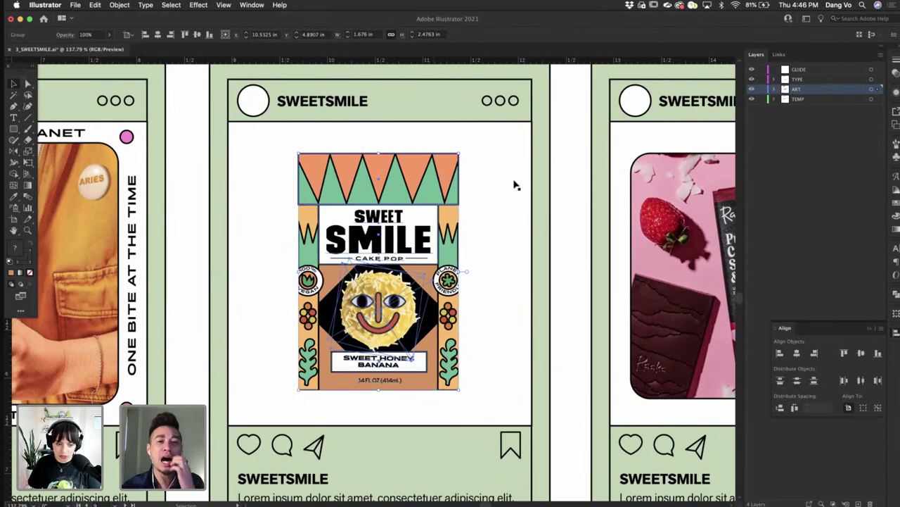
- Draw a horizontal line about 3.18 in long across the third post at the package's top edge, with a 1 pt black stroke
left_click(556, 169)
scroll(556, 169, "down", 2)
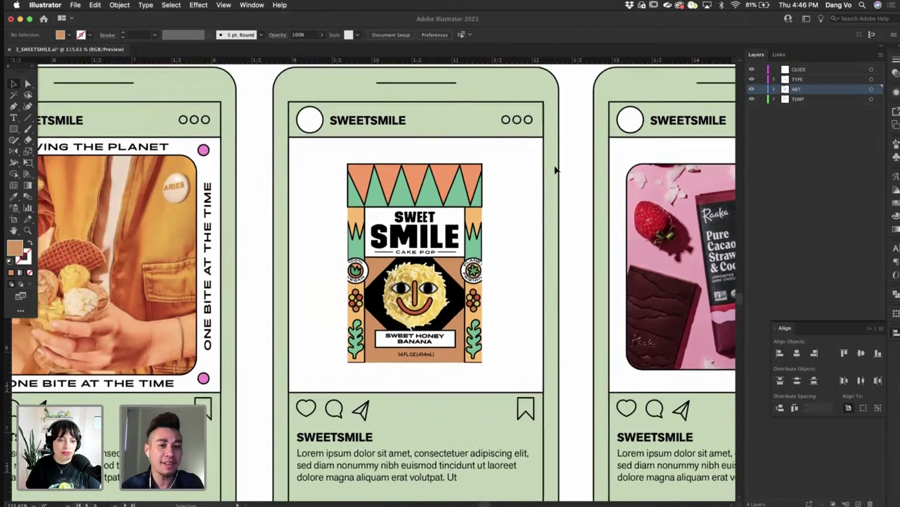
scroll(555, 169, "left", 1)
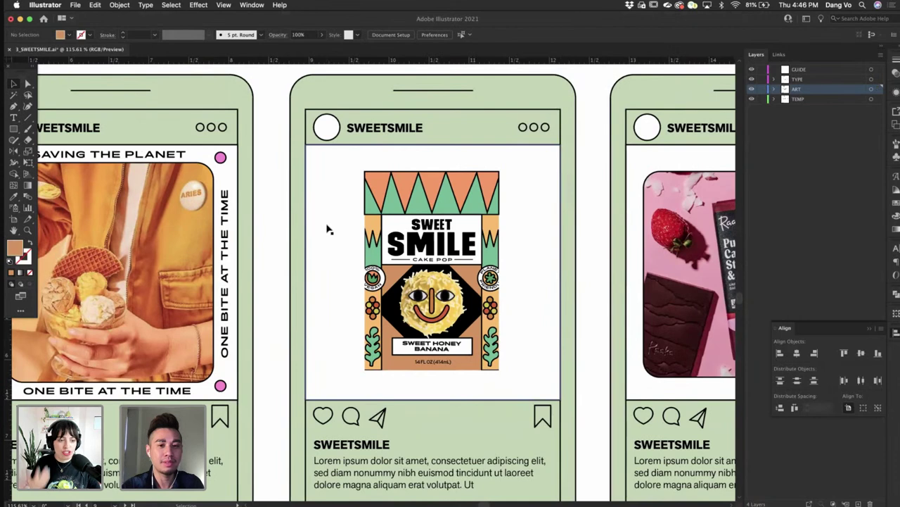
left_click(28, 120)
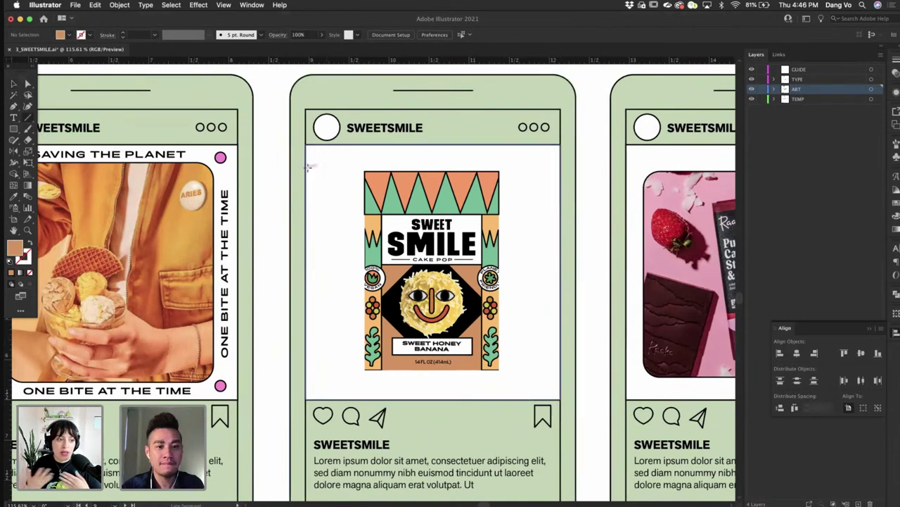
left_click_drag(308, 170, 560, 170)
left_click(142, 35)
type("1")
key("Return")
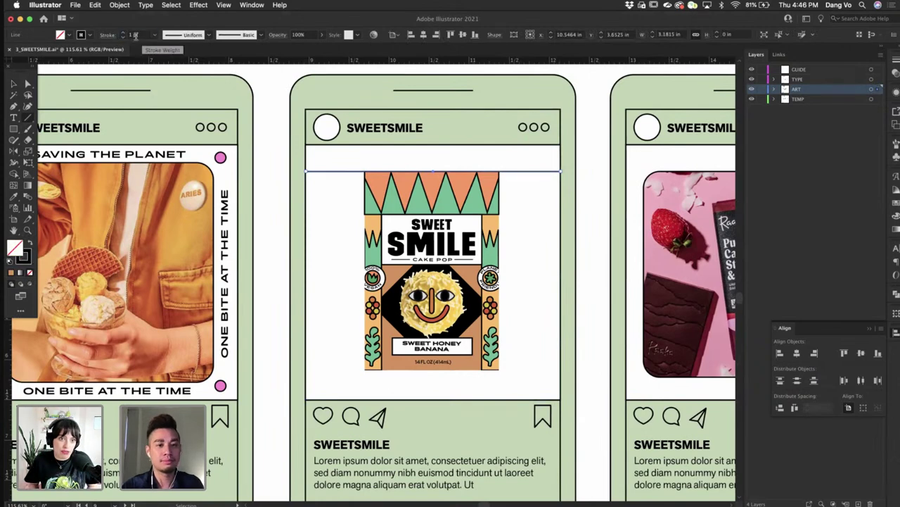
- Duplicate the horizontal line straight down to the package's bottom edge and deselect it
key("v")
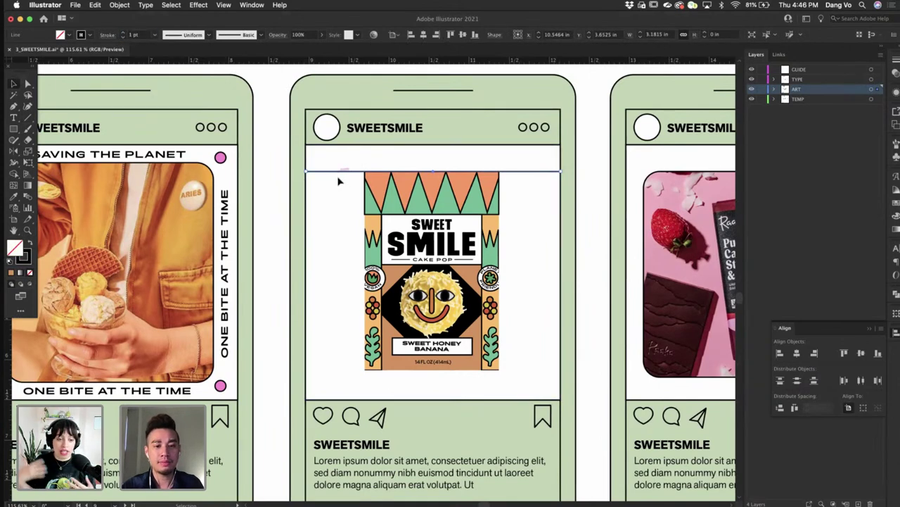
left_click_drag(339, 178, 357, 375)
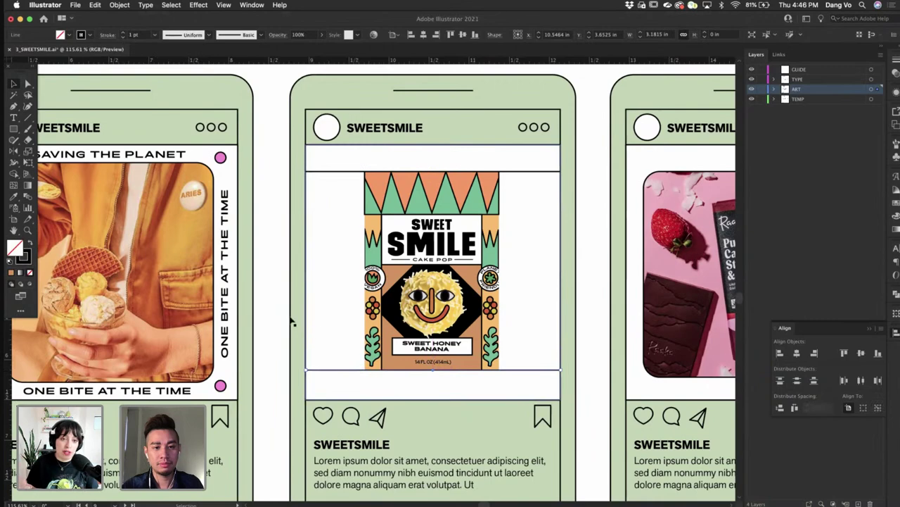
left_click(275, 311)
- Draw a closed zigzag grass shape with the Pen tool between the package's right side and the post's right edge, standing on the lower line
scroll(275, 312, "left", 2)
scroll(275, 312, "up", 1)
scroll(530, 281, "right", 4)
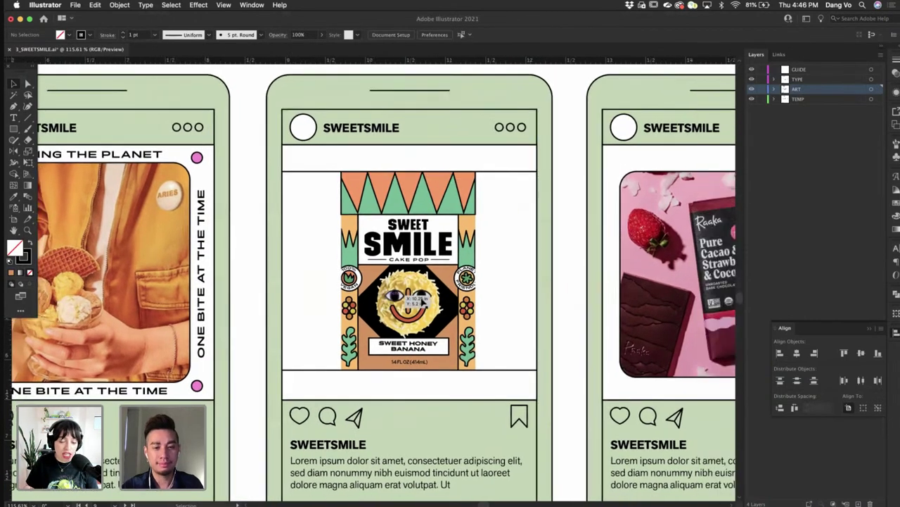
scroll(531, 282, "up", 2)
left_click(13, 105)
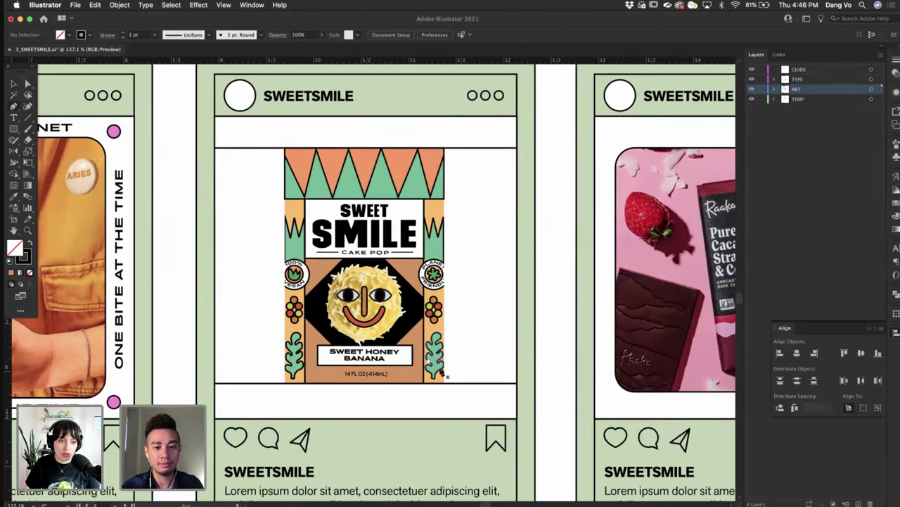
left_click(447, 384)
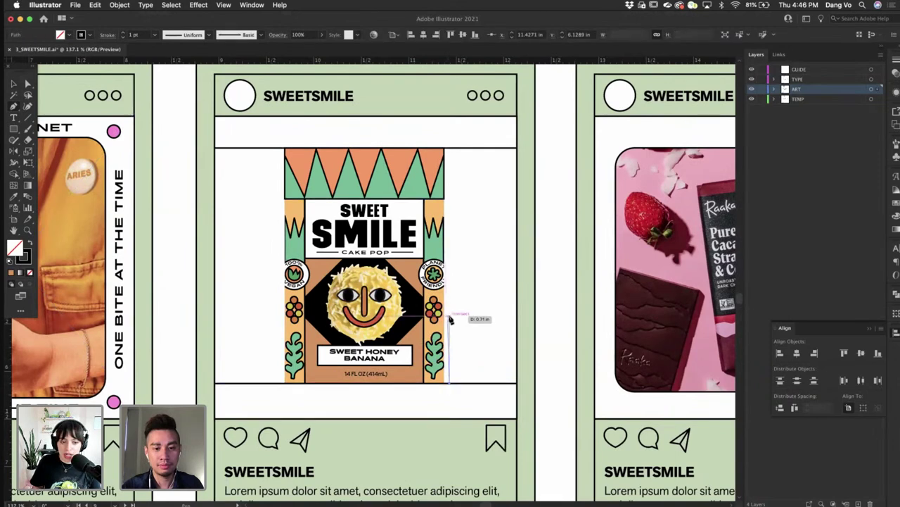
left_click(449, 318)
left_click(467, 352)
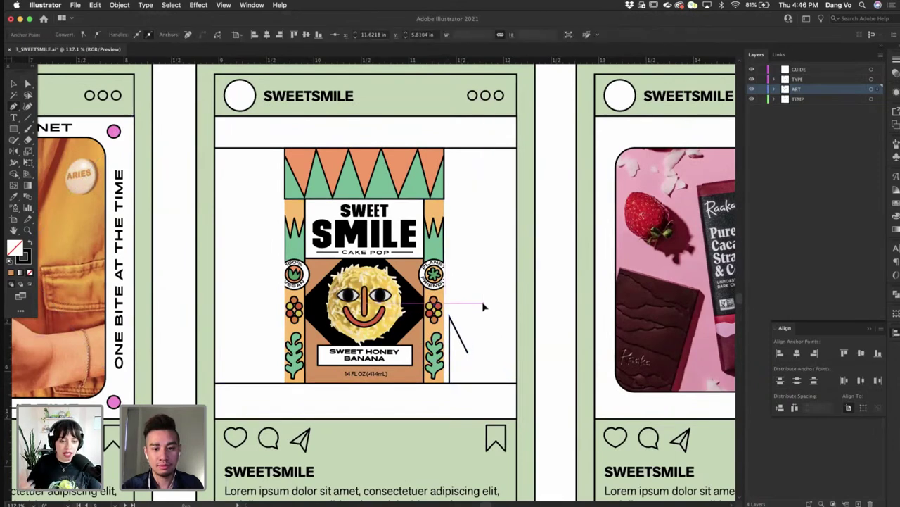
left_click(483, 304)
left_click(499, 347)
left_click(517, 294)
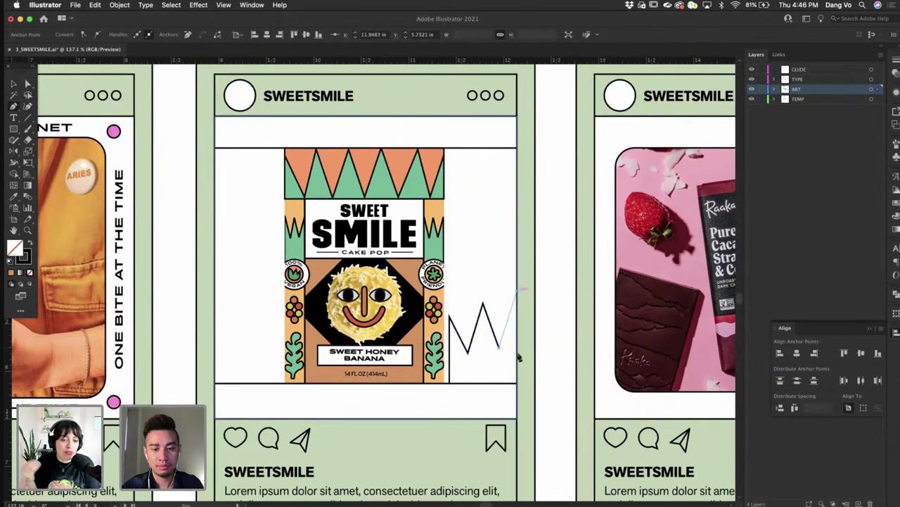
left_click(516, 383)
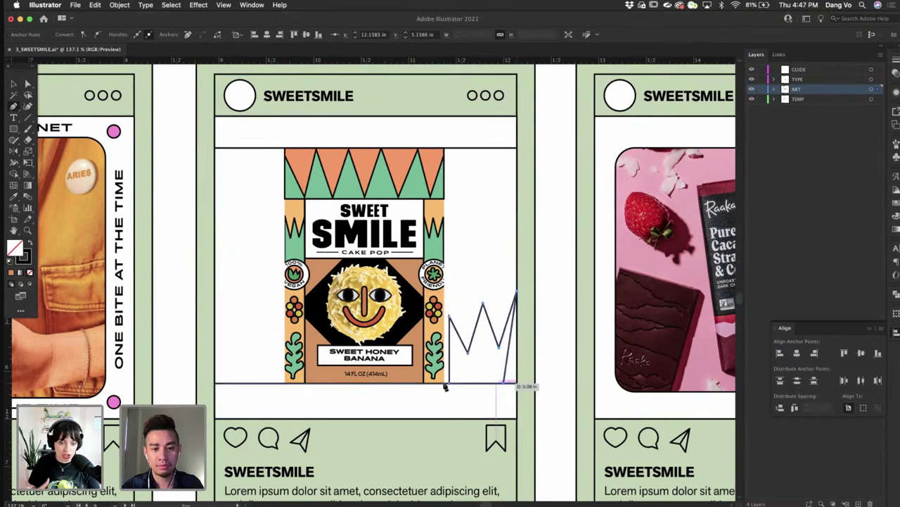
- Fill the zigzag shape with the orange sampled from the package's top band and give it a 1 pt black stroke
left_click(12, 198)
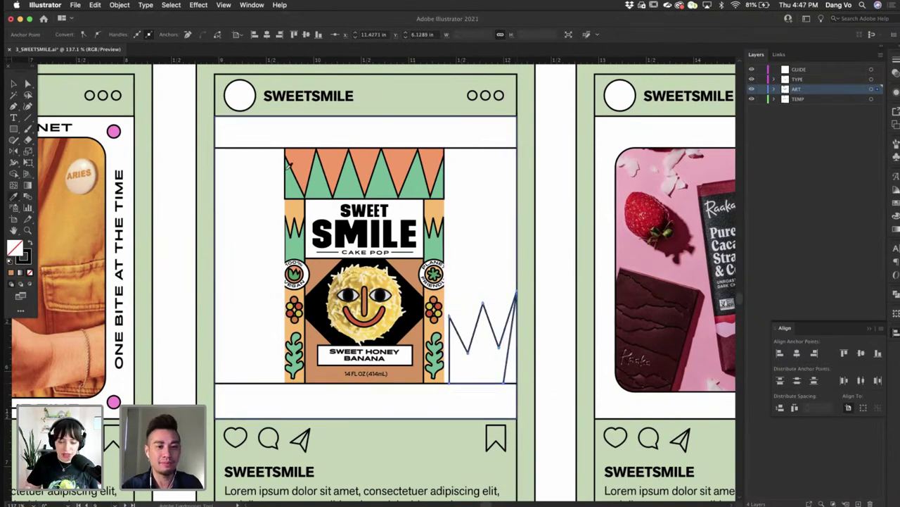
left_click(299, 161)
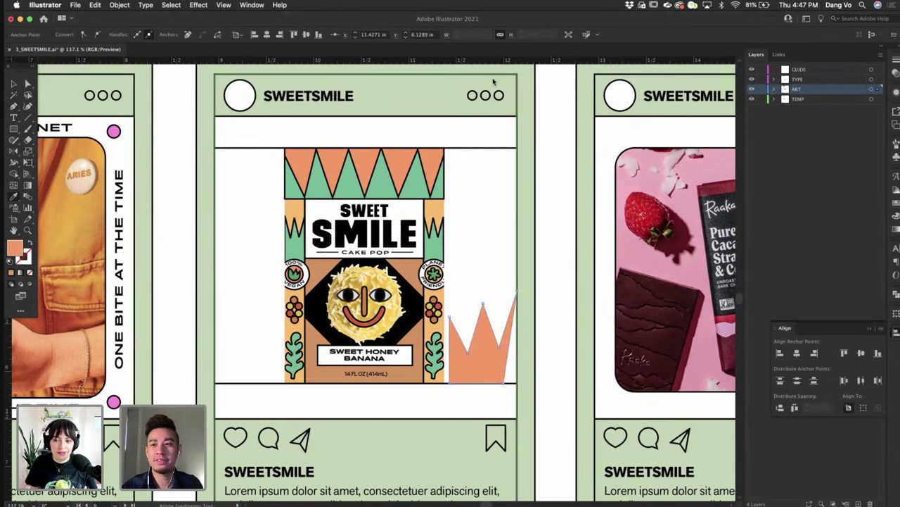
key("v")
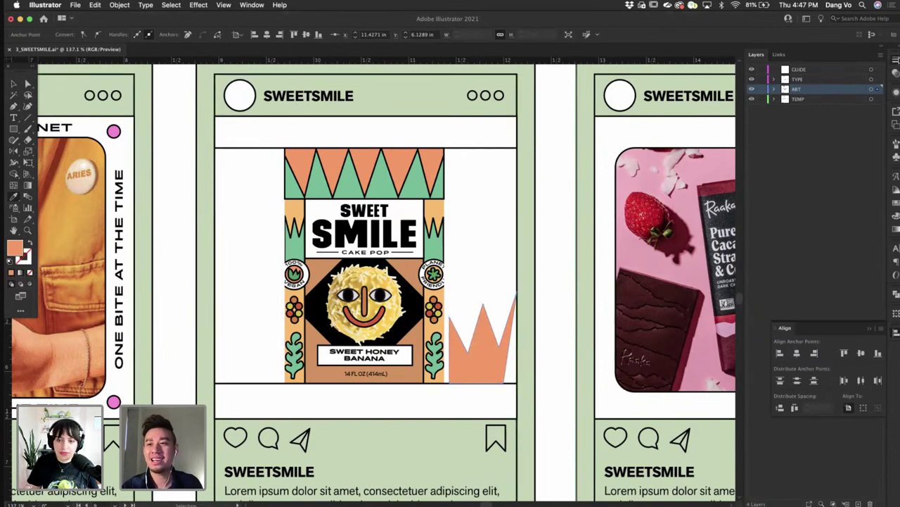
left_click(896, 58)
left_click(830, 70)
left_click(497, 351)
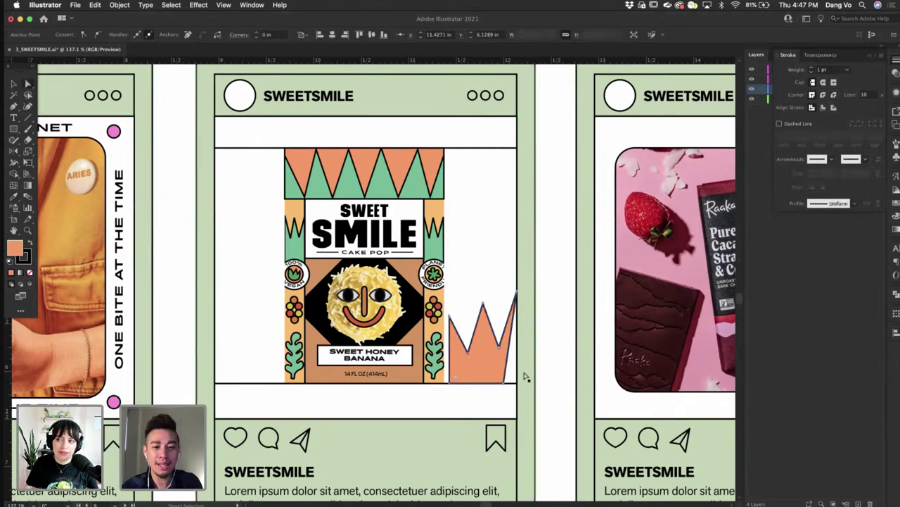
- Extend the zigzag shape's edges to the post's border and the package's side, and fill it with the package's green
scroll(502, 384, "up", 2)
left_click_drag(500, 386, 515, 387)
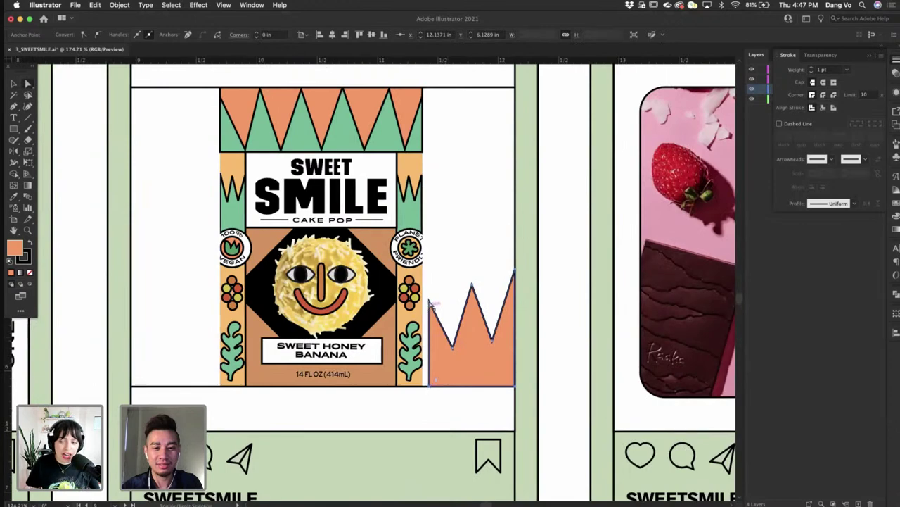
left_click(431, 303)
left_click_drag(427, 304, 422, 304)
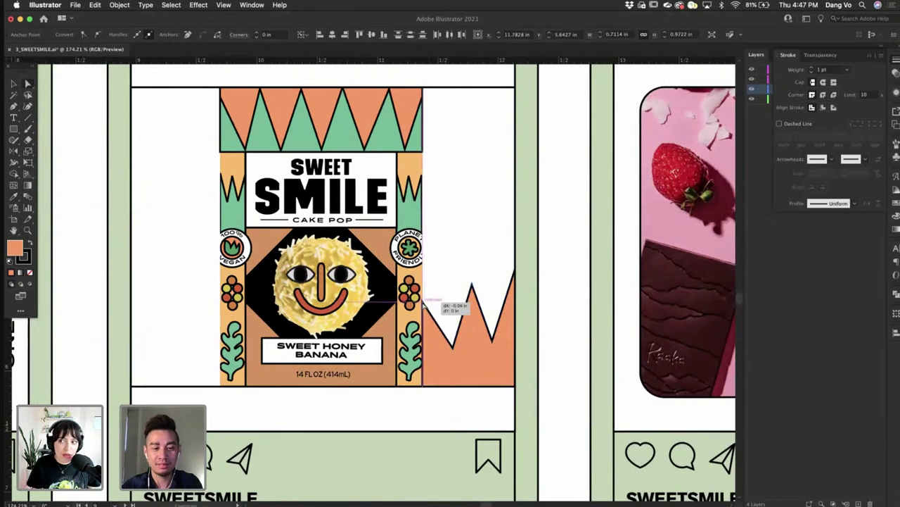
left_click(13, 199)
left_click(233, 204)
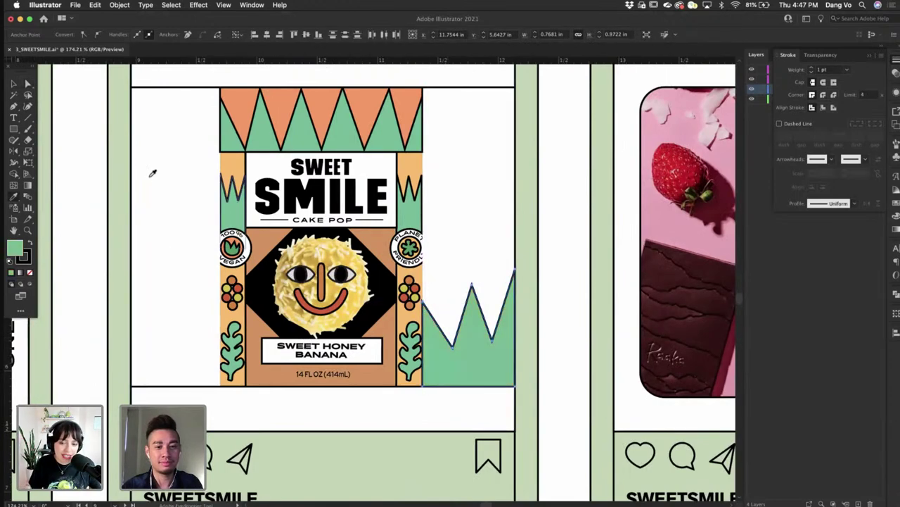
- Duplicate the green zigzag shape and mirror it to fill the gap between the post's left edge and the package
key("v")
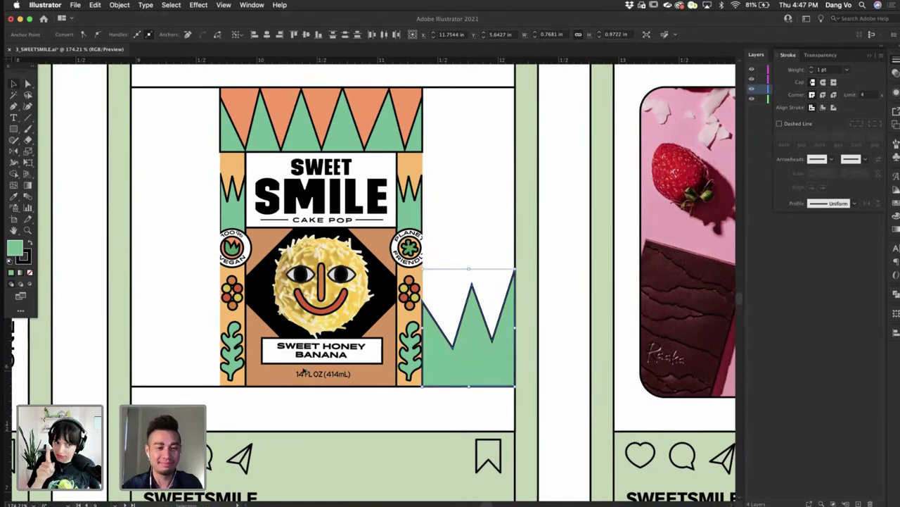
left_click_drag(304, 373, 78, 328)
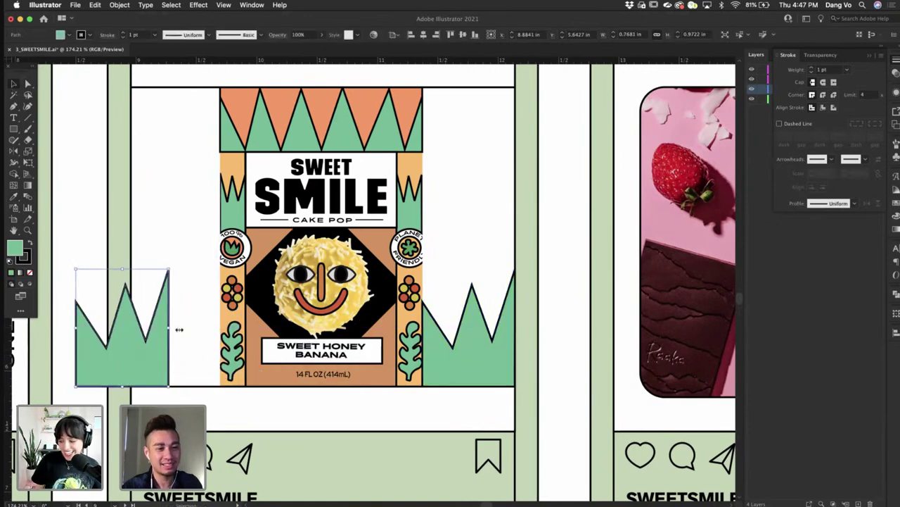
left_click_drag(179, 329, 131, 328)
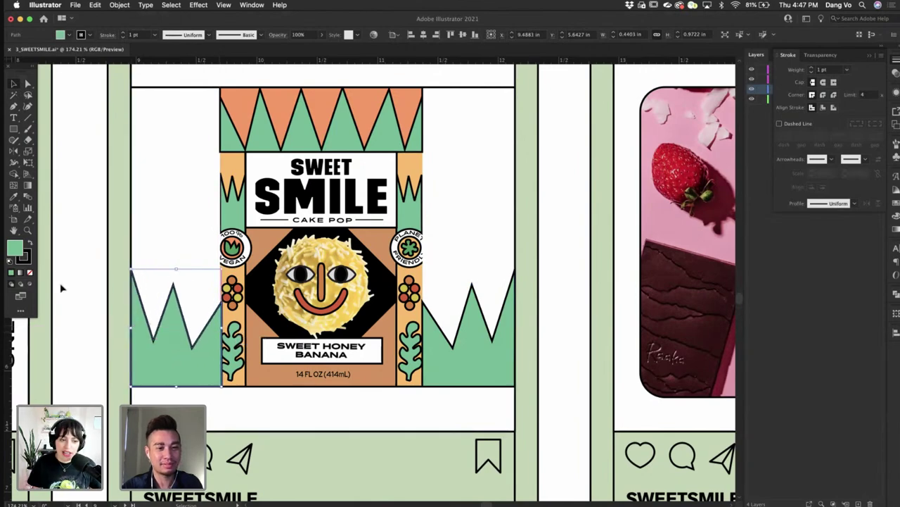
left_click(84, 299)
- Draw a white rectangle about 3.19 in wide by 2.34 in high across the third post, starting at the upper line
scroll(83, 299, "up", 3)
scroll(84, 299, "left", 2)
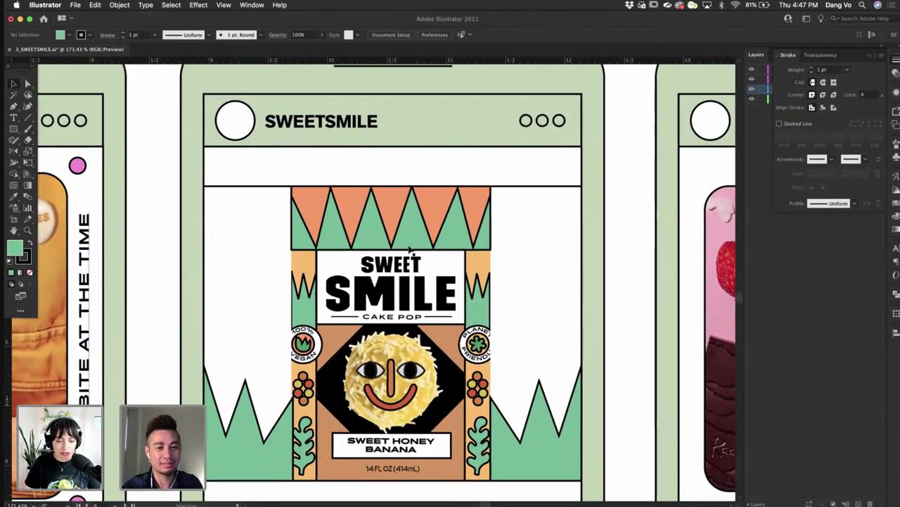
left_click(554, 237)
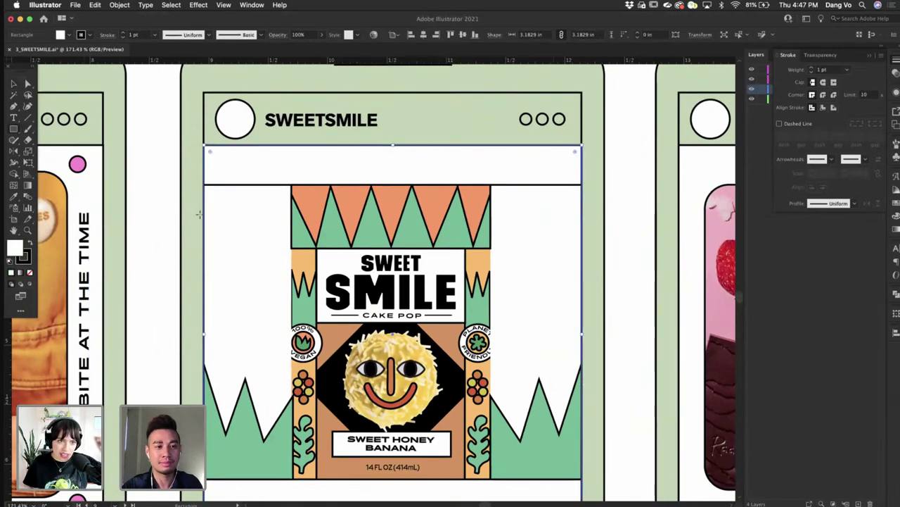
mouse_move(204, 184)
left_mouse_down()
mouse_move(648, 485)
mouse_move(582, 463)
left_mouse_up()
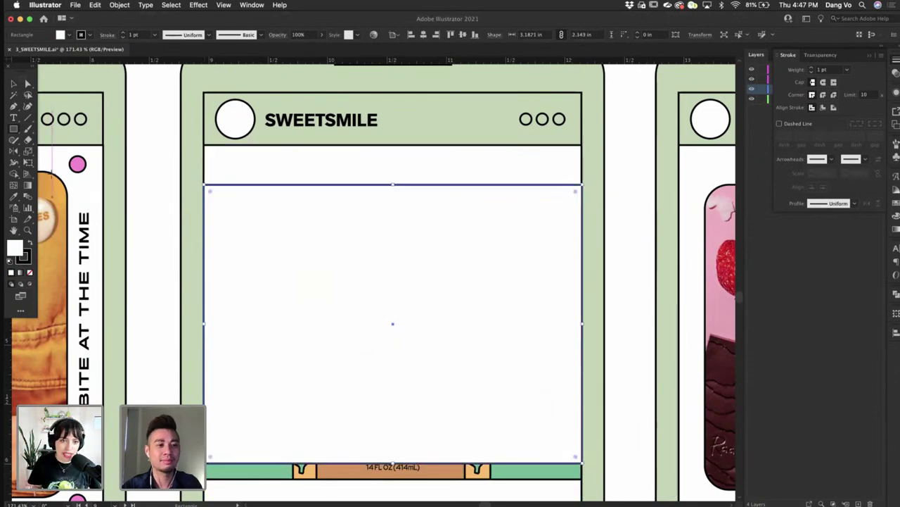
- Expand the ART layer and move the new rectangle down its stacking order, beneath the green zigzag shapes
left_click(869, 58)
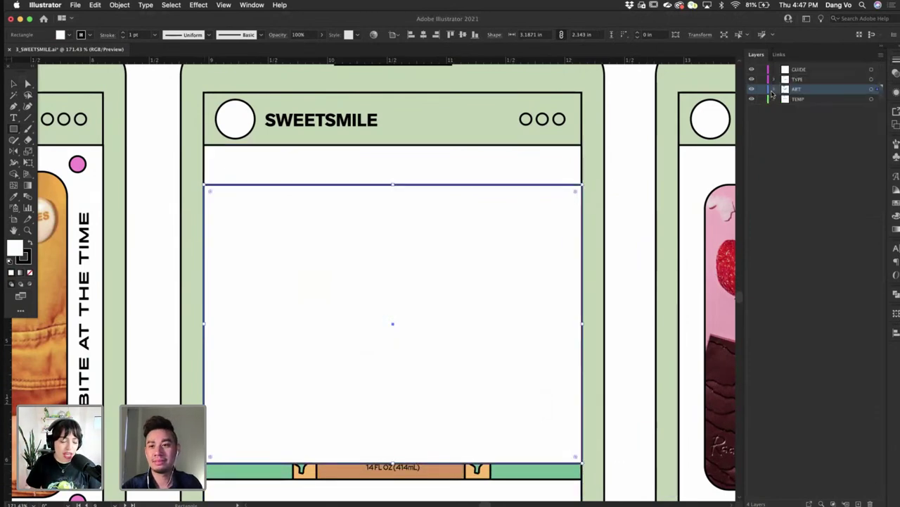
left_click(772, 90)
left_click(812, 316)
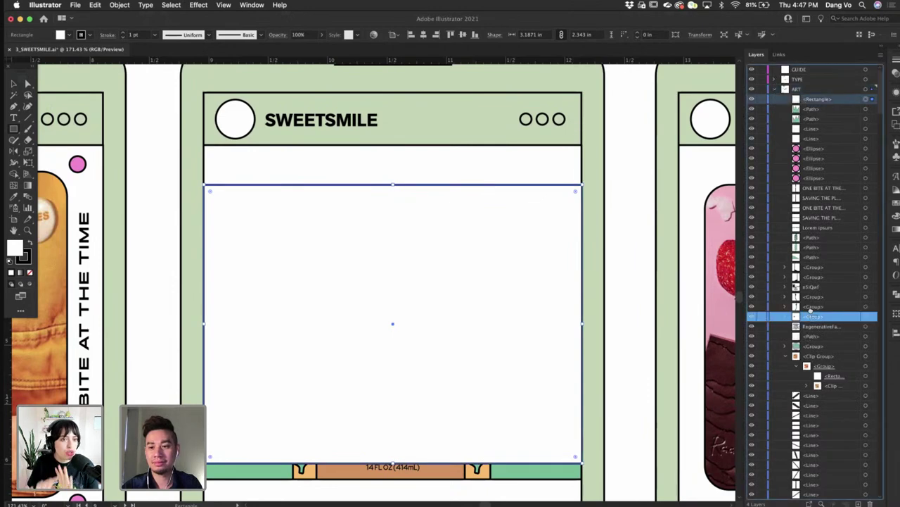
left_click_drag(813, 310, 809, 461)
left_click(786, 357)
scroll(828, 455, "down", 5)
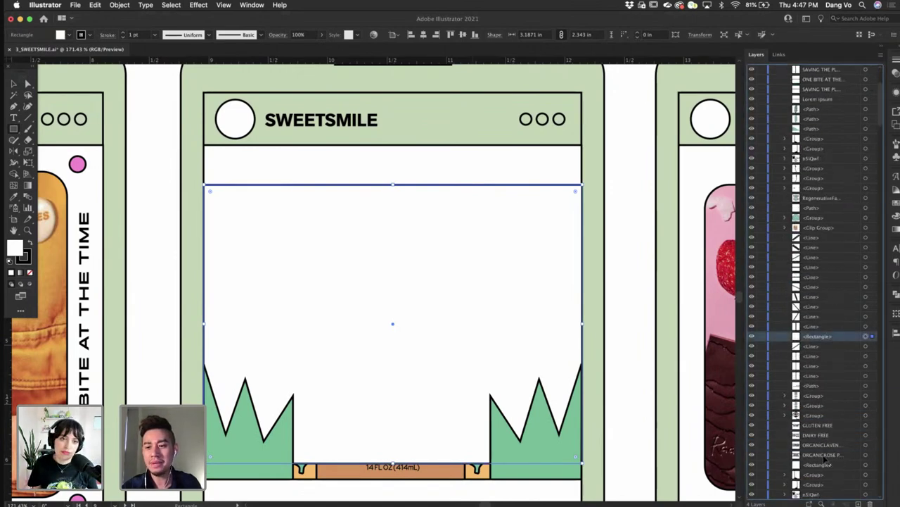
- Try to lower the white rectangle further through the ART layer to get it behind the package artwork, and delete the rectangle
left_click_drag(825, 459, 826, 460)
scroll(553, 284, "down", 5)
scroll(553, 284, "right", 2)
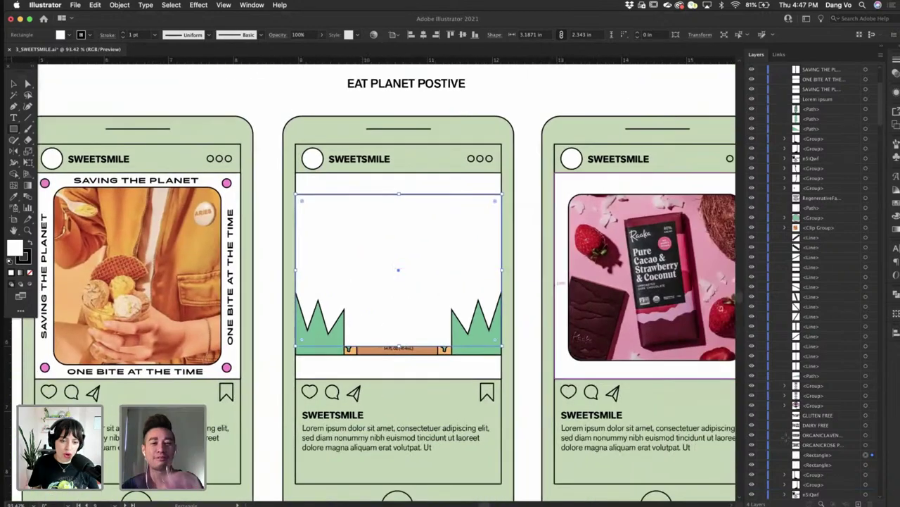
scroll(555, 285, "down", 3)
left_click_drag(826, 456, 832, 352)
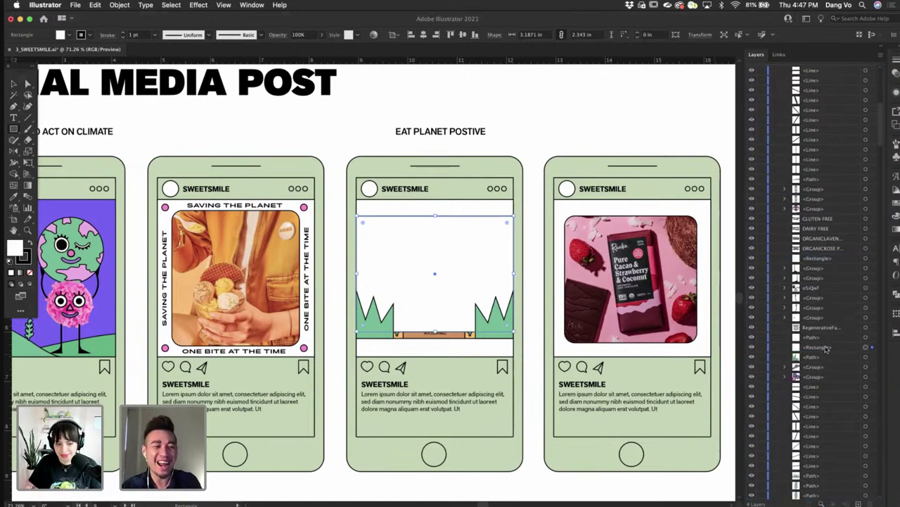
left_click(825, 349)
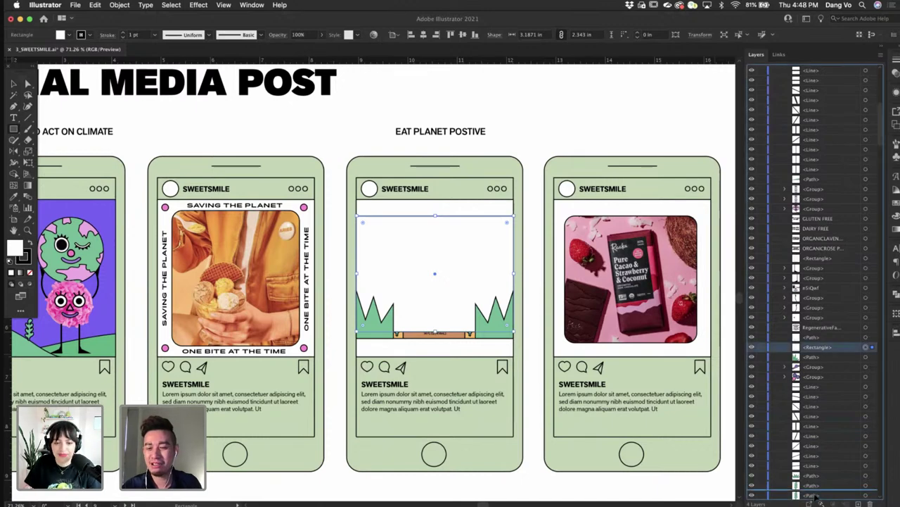
scroll(837, 355, "down", 5)
left_click_drag(843, 362, 841, 372)
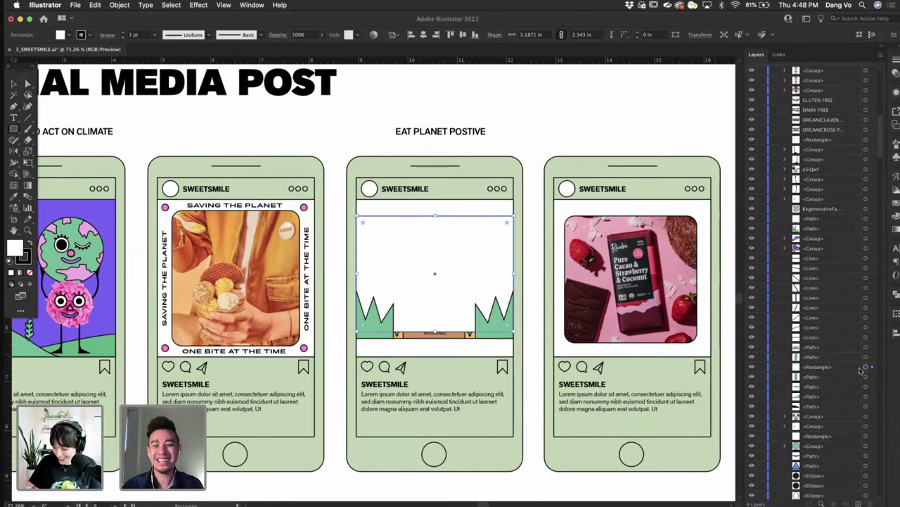
left_click_drag(839, 370, 812, 472)
scroll(813, 473, "down", 5)
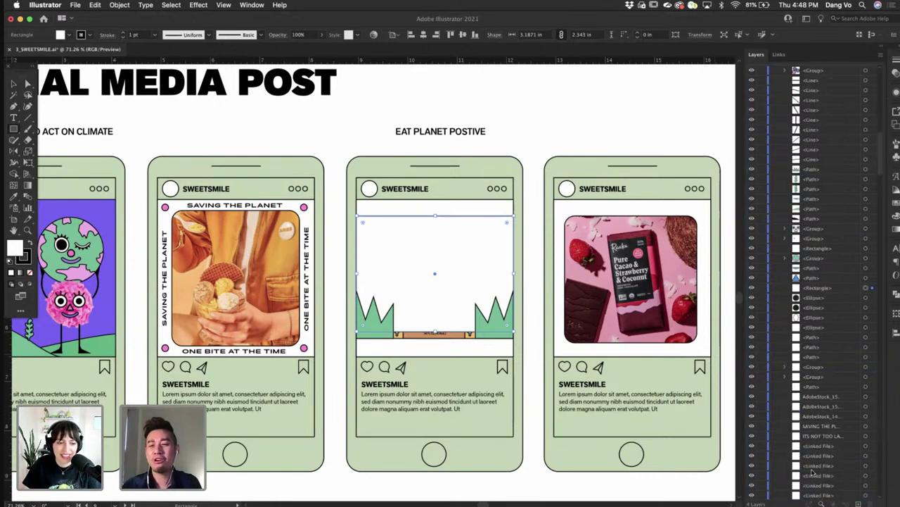
left_click_drag(821, 289, 813, 383)
key("Delete")
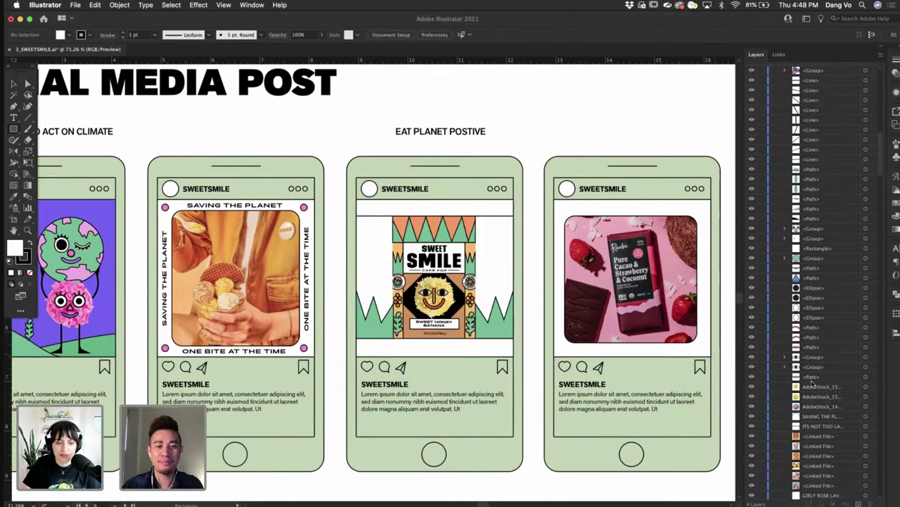
left_click(627, 200)
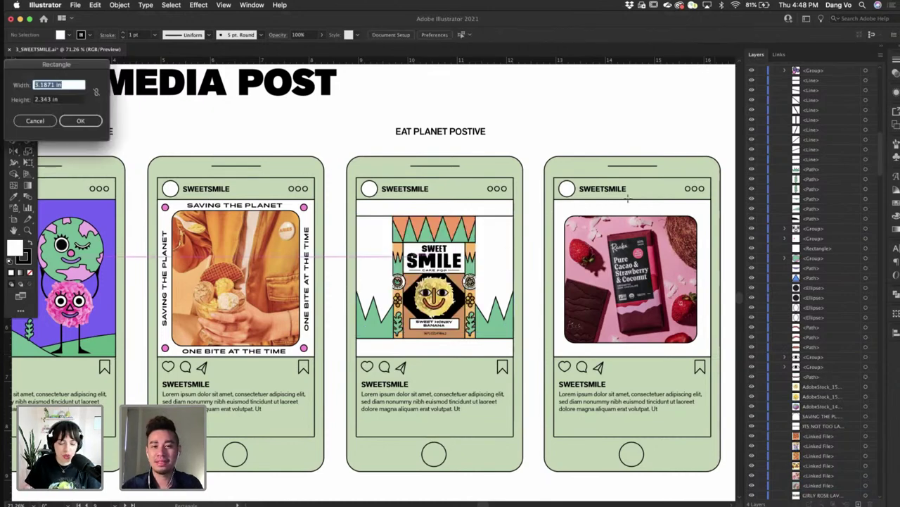
- Cancel creating another rectangle, collapse the ART layer and briefly hide the TEMP layer to check its contents
left_click(33, 121)
scroll(824, 205, "up", 5)
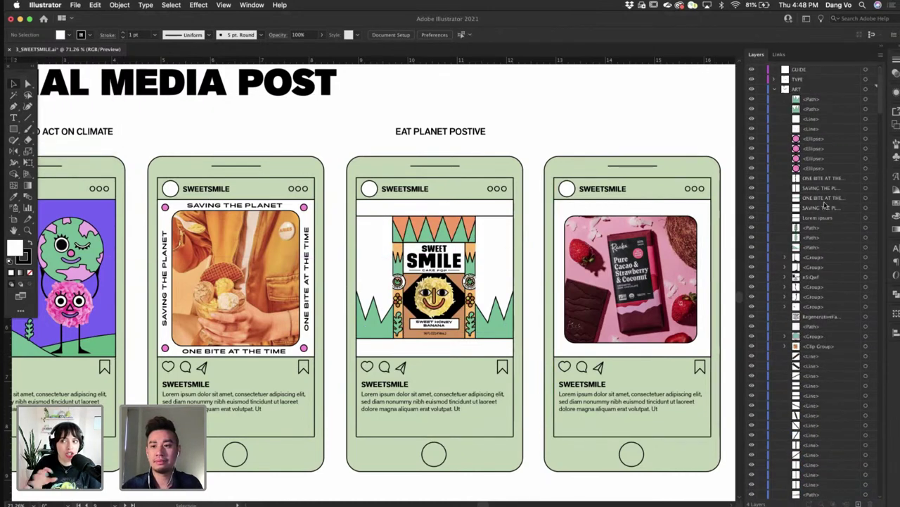
left_click(775, 89)
left_click(753, 100)
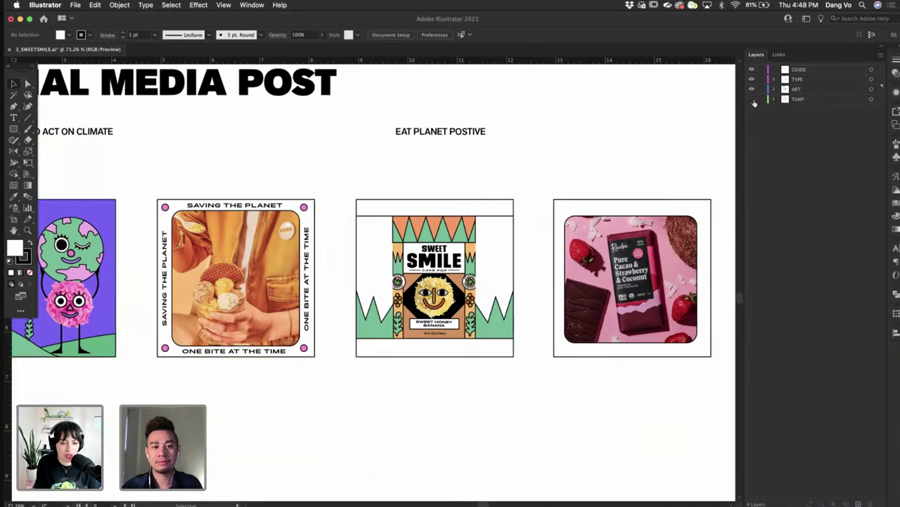
left_click(752, 100)
- Try the package's light orange as the fill of the third post's background square, and undo it
left_click(497, 247)
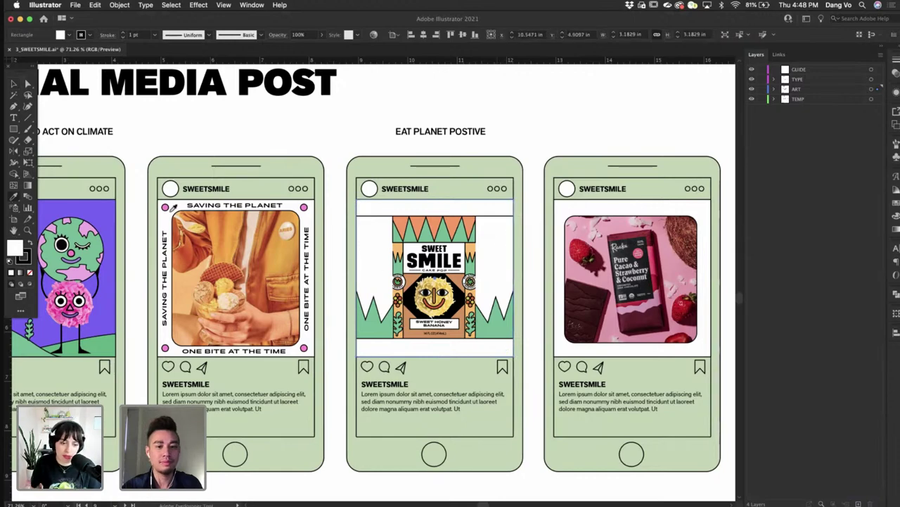
scroll(401, 273, "up", 3)
left_click(398, 236)
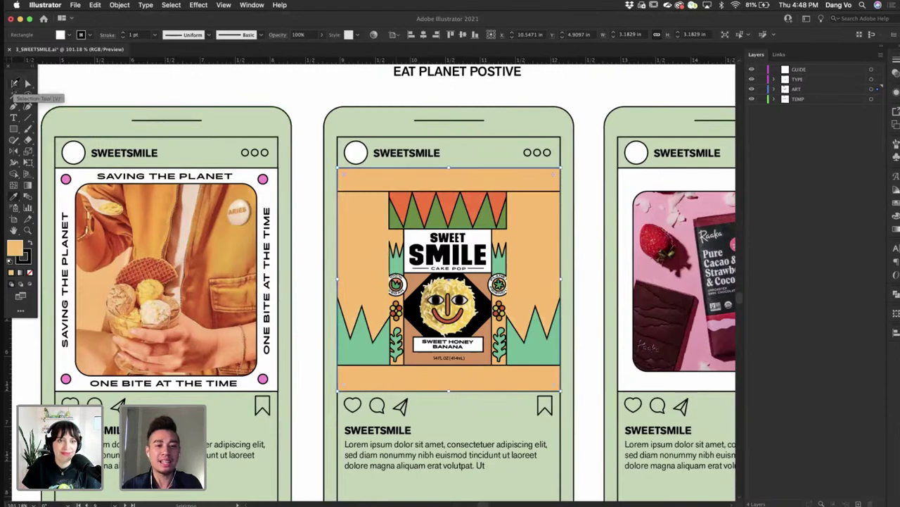
key("super+z")
- Transfer the EAT PLANET POSTIVE text above the third phone to the TYPE layer and place it in the white band above the package
scroll(606, 159, "up", 4)
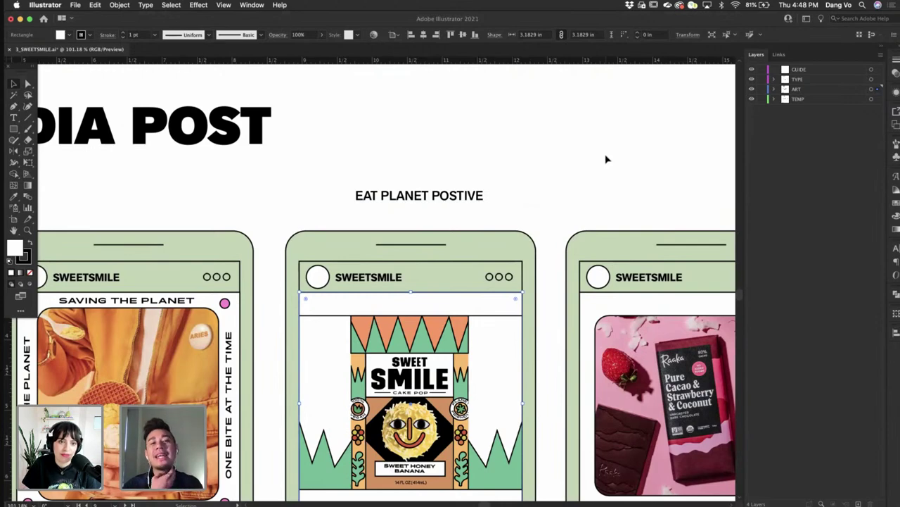
left_click_drag(474, 195, 460, 305)
key("super+x")
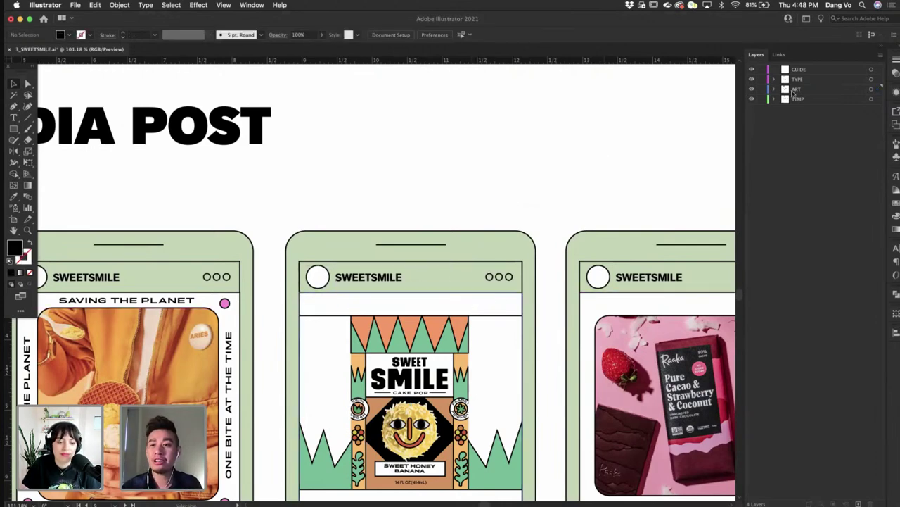
left_click(818, 80)
key("super+v")
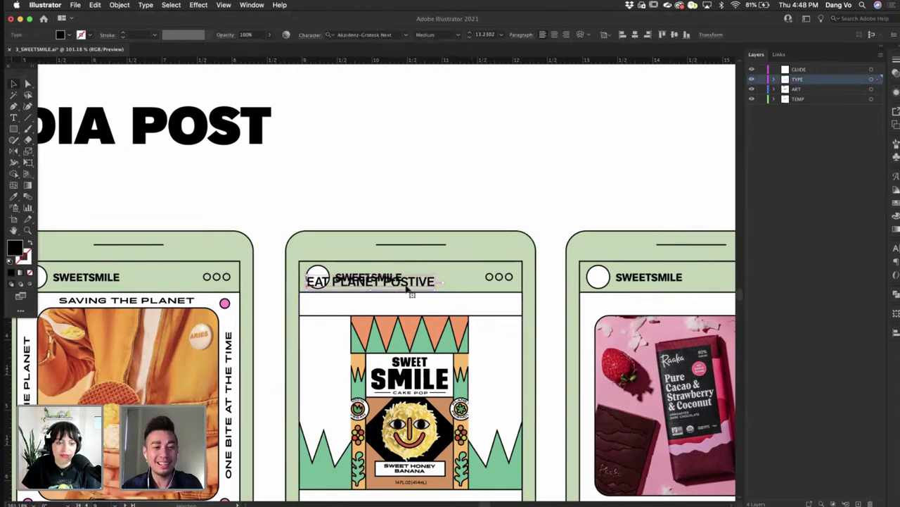
left_click_drag(412, 286, 450, 306)
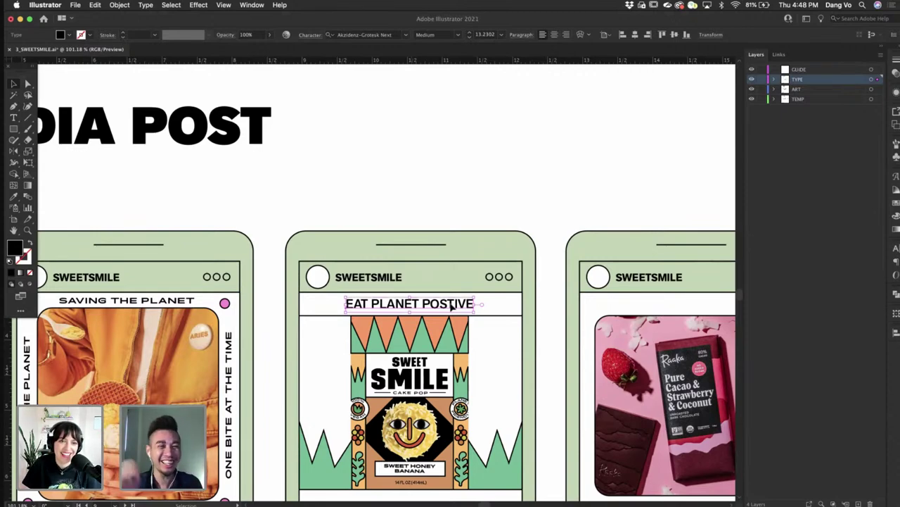
- Set the EAT PLANET POSTIVE text in Sweet Sans On Air Medium and copy it into the white band below the package
left_click(350, 34)
type("swe")
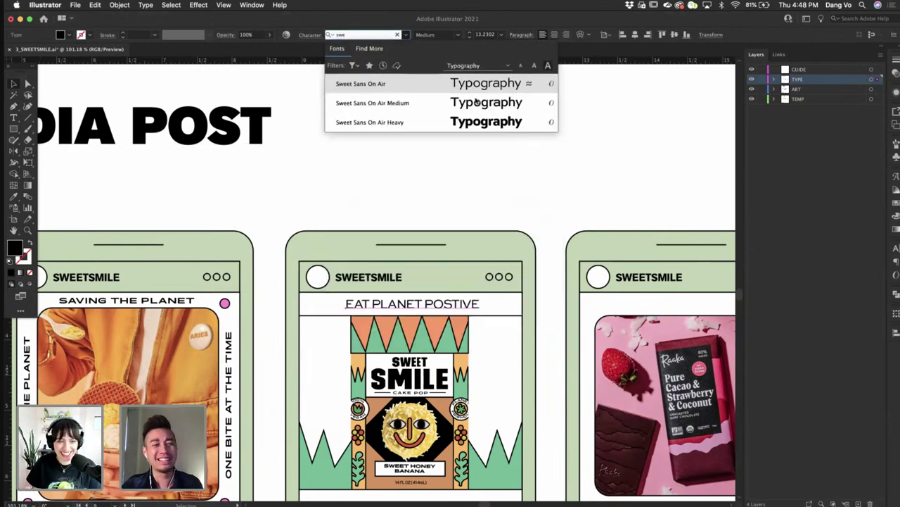
left_click(480, 105)
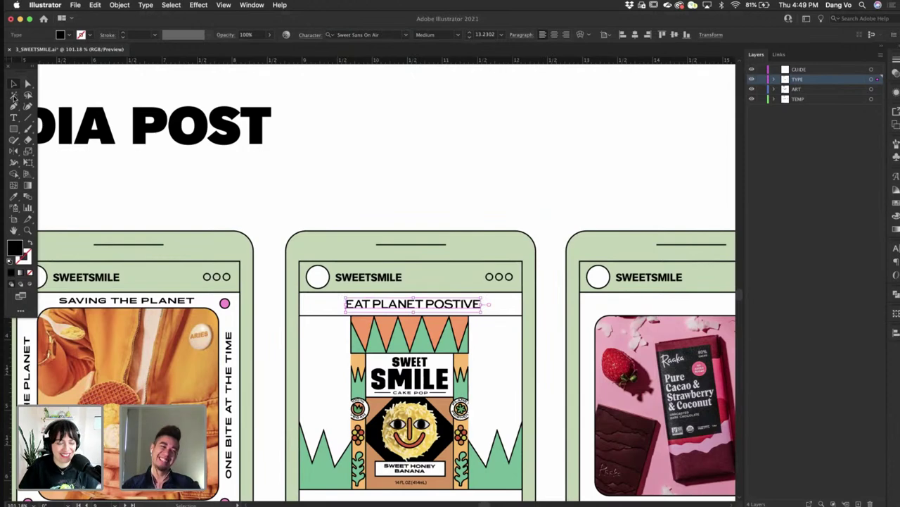
scroll(271, 209, "down", 5)
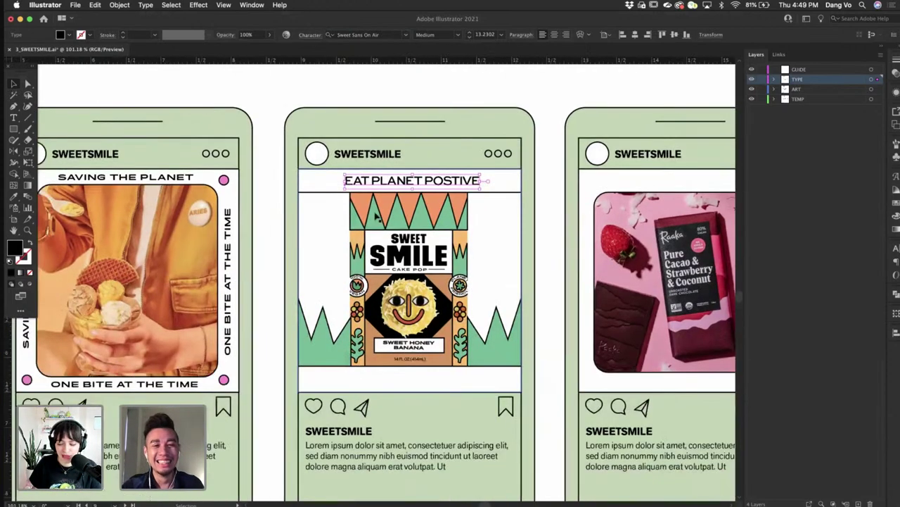
left_click_drag(436, 378, 438, 369)
scroll(438, 369, "right", 2)
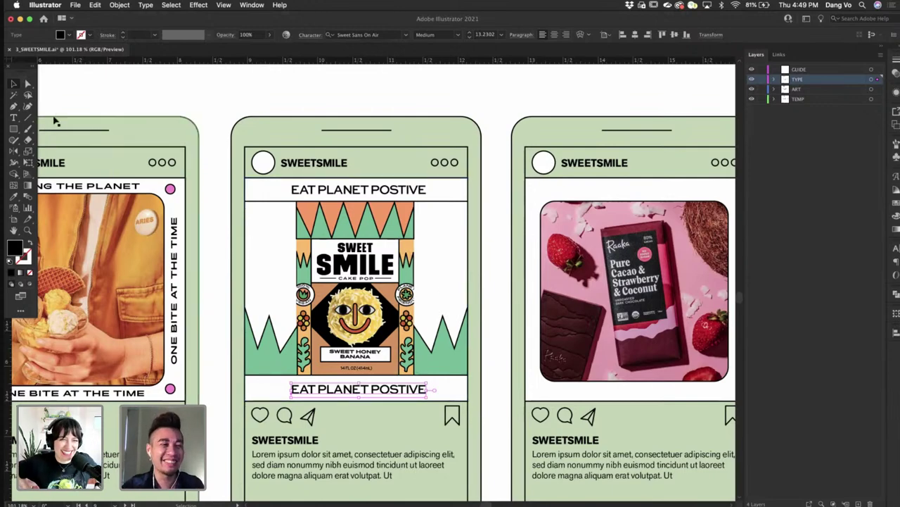
- Draw a horizontal line about 0.47 in long left of the upper EAT PLANET POSTIVE text, with a 1 pt stroke
left_click(27, 117)
scroll(225, 173, "up", 3)
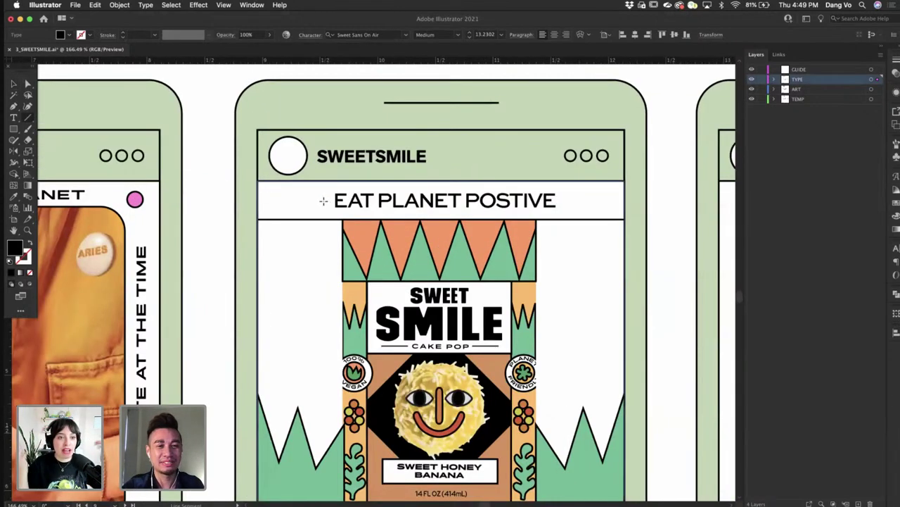
left_click_drag(324, 201, 269, 200)
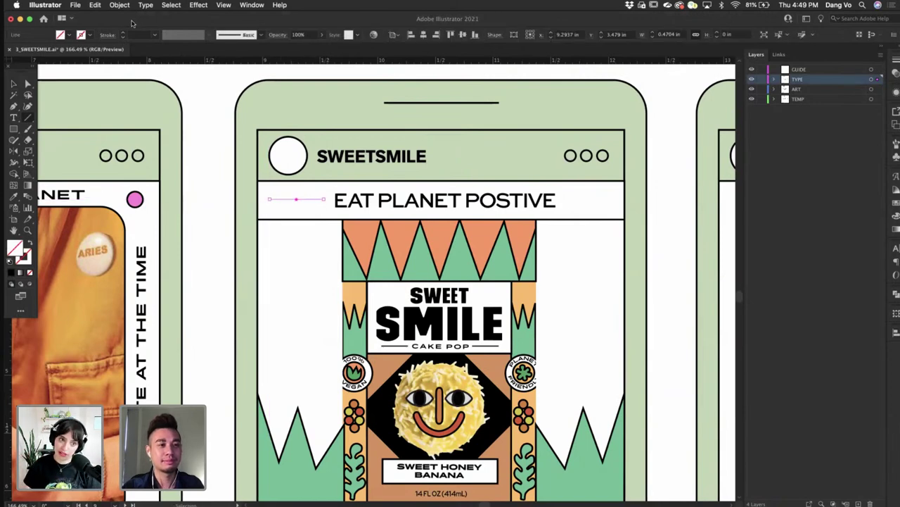
left_click(138, 34)
type("1")
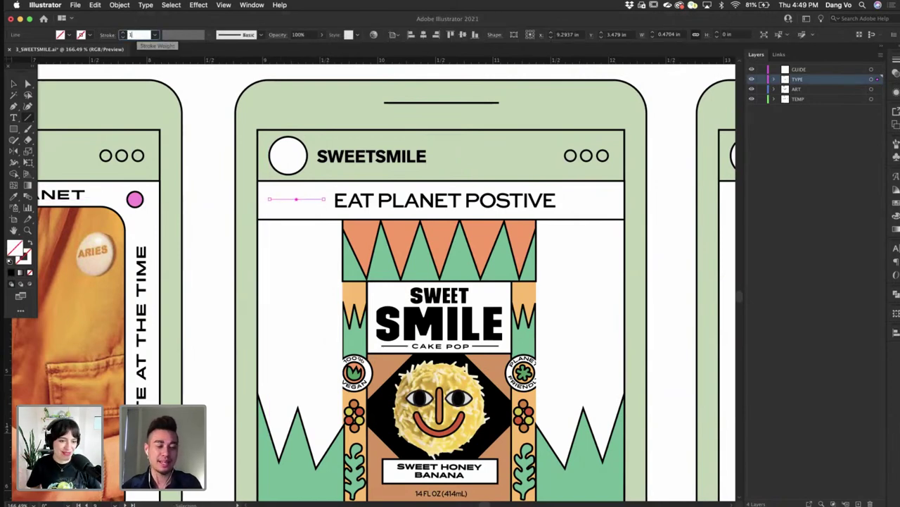
key("Return")
key("v")
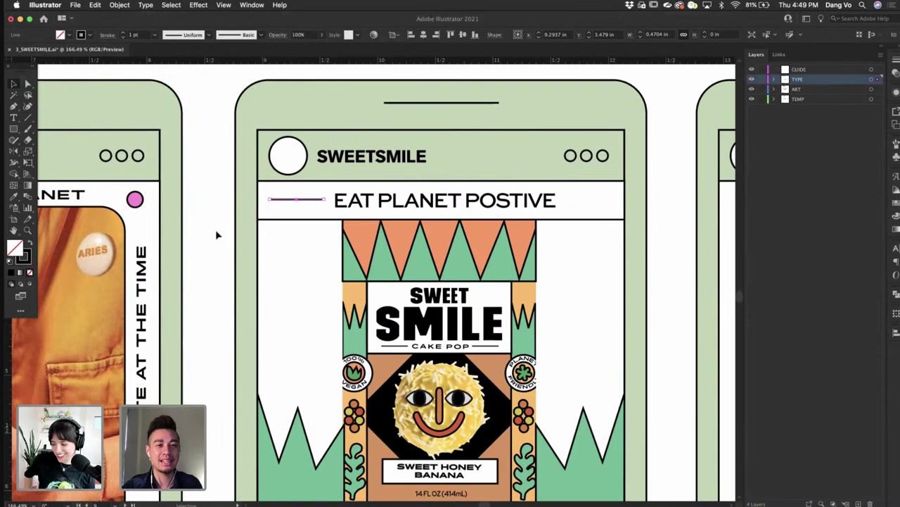
- Copy the short line to the opposite side of the upper EAT PLANET POSTIVE text
left_click(215, 229)
left_click_drag(301, 201, 587, 207)
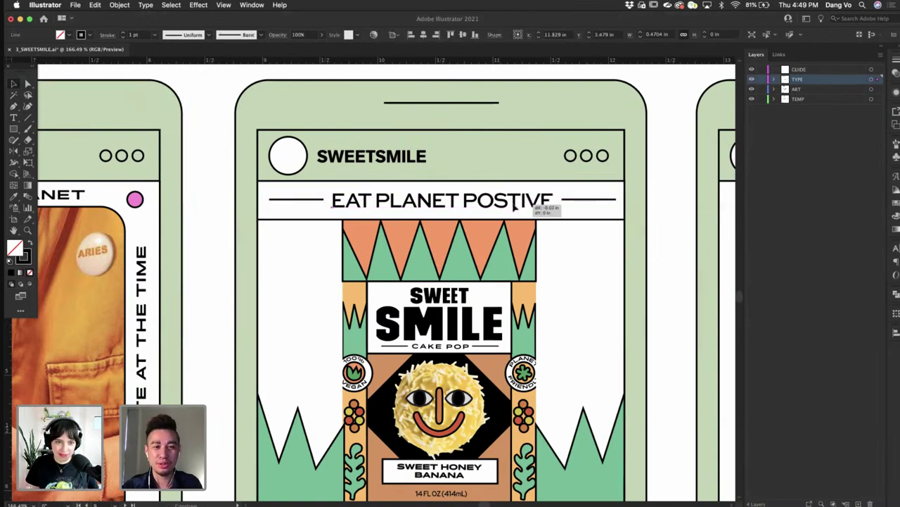
left_click(522, 211)
- Copy both short lines down beside the lower EAT PLANET POSTIVE text and line that text up with them
left_click(321, 201)
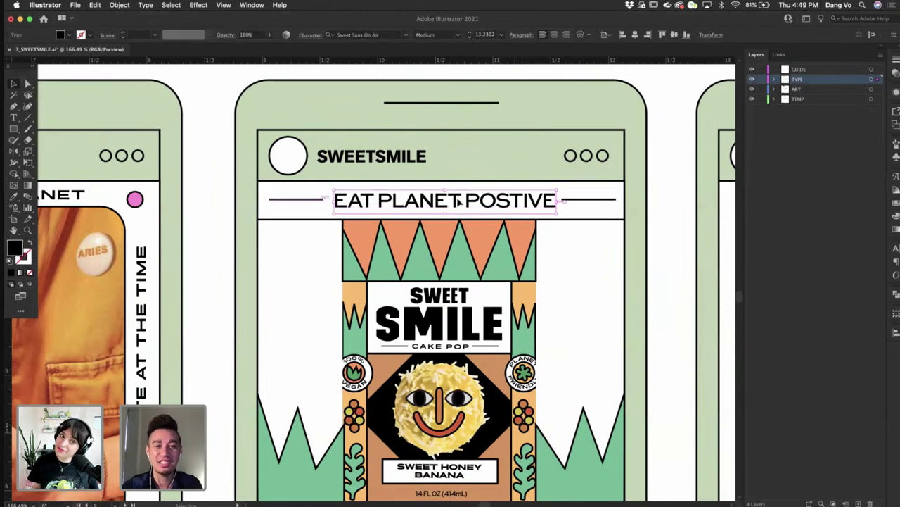
left_click(586, 201, "shift")
scroll(586, 202, "down", 4)
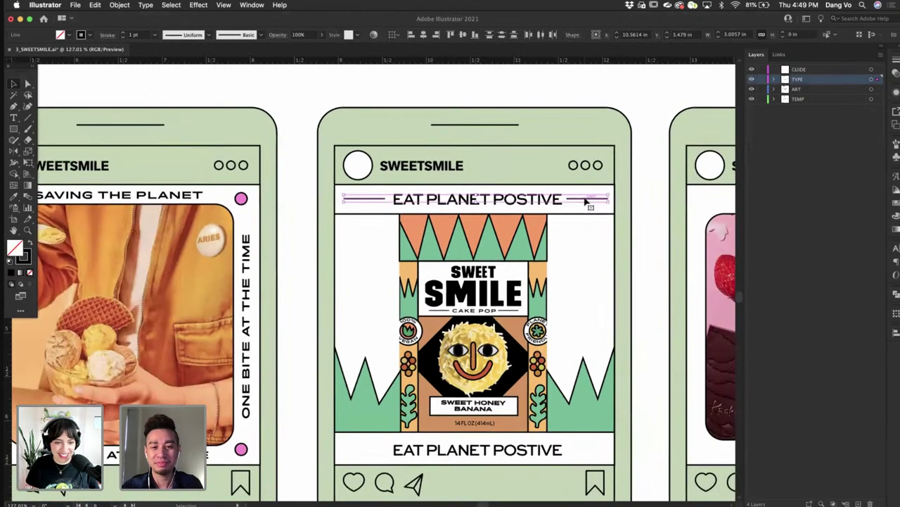
left_click_drag(607, 473, 593, 454)
left_click(533, 456)
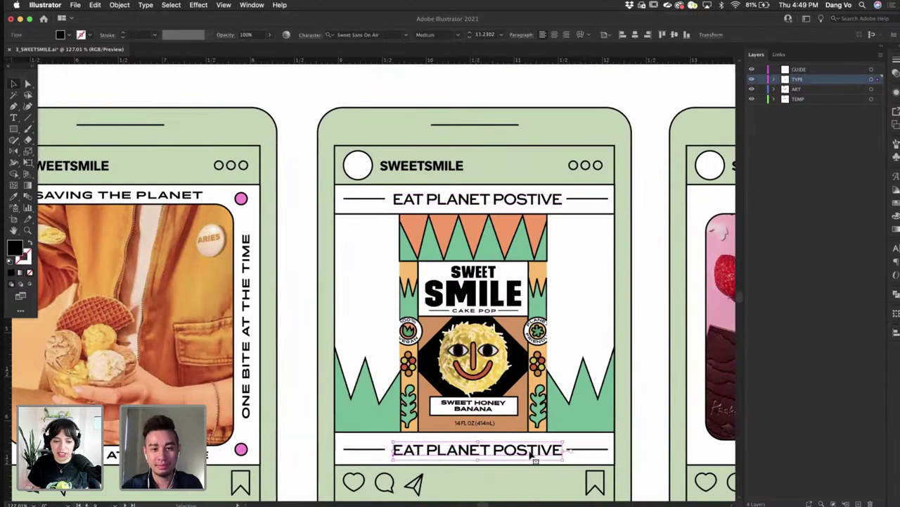
left_click(659, 297)
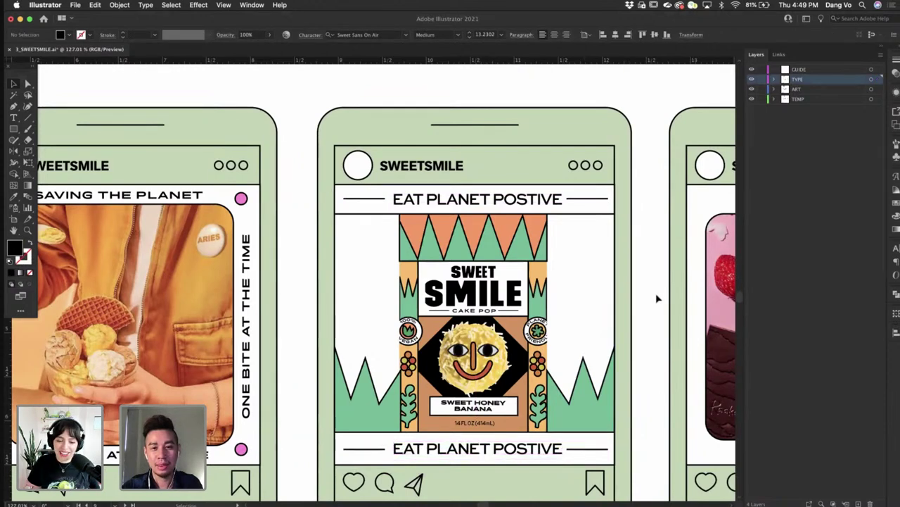
left_click(526, 301)
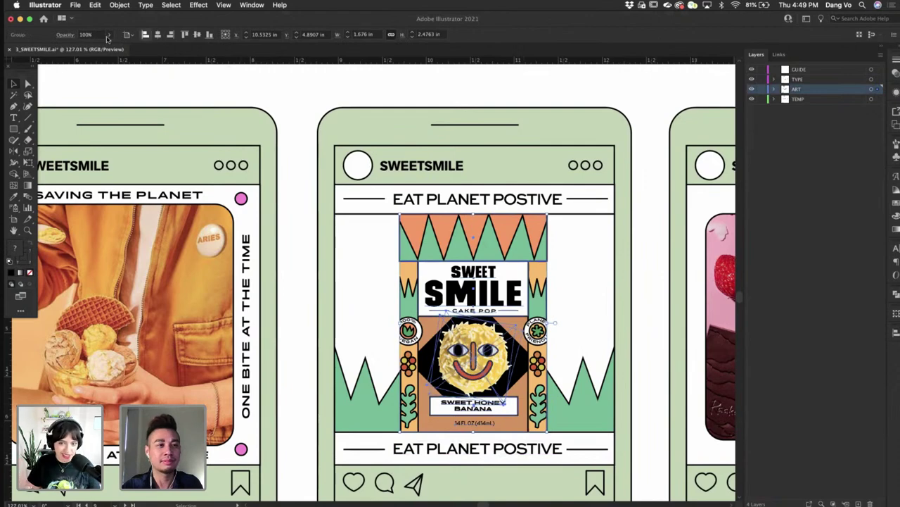
left_click(66, 36)
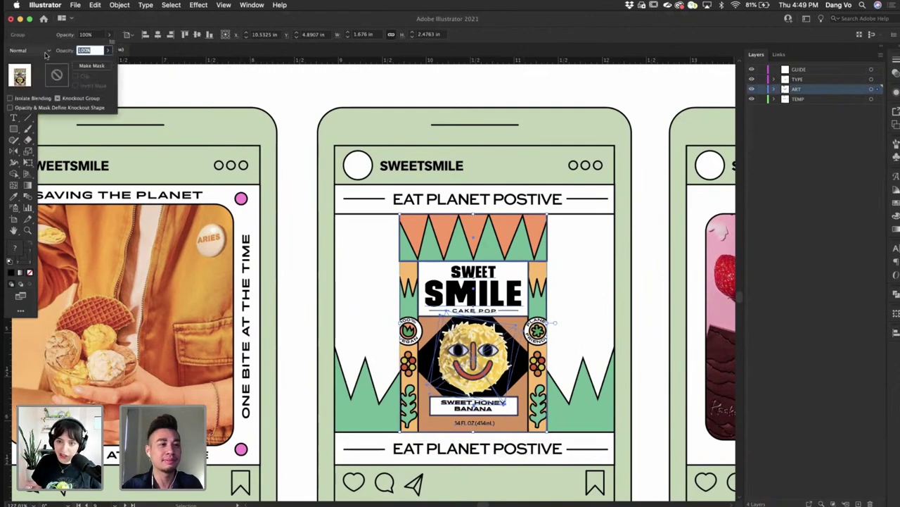
left_click(373, 266)
scroll(542, 237, "down", 3)
scroll(546, 231, "up", 2)
left_click(546, 230)
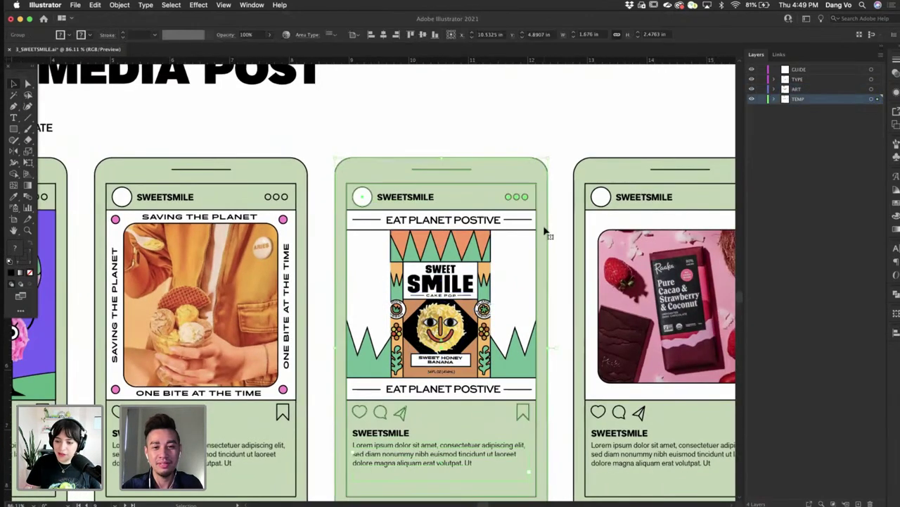
left_click(574, 150)
scroll(577, 149, "down", 2)
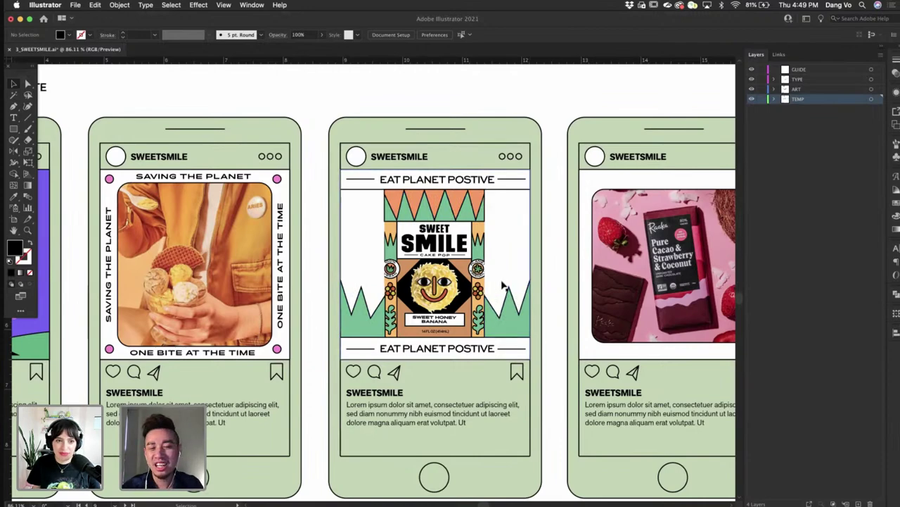
scroll(502, 285, "down", 3)
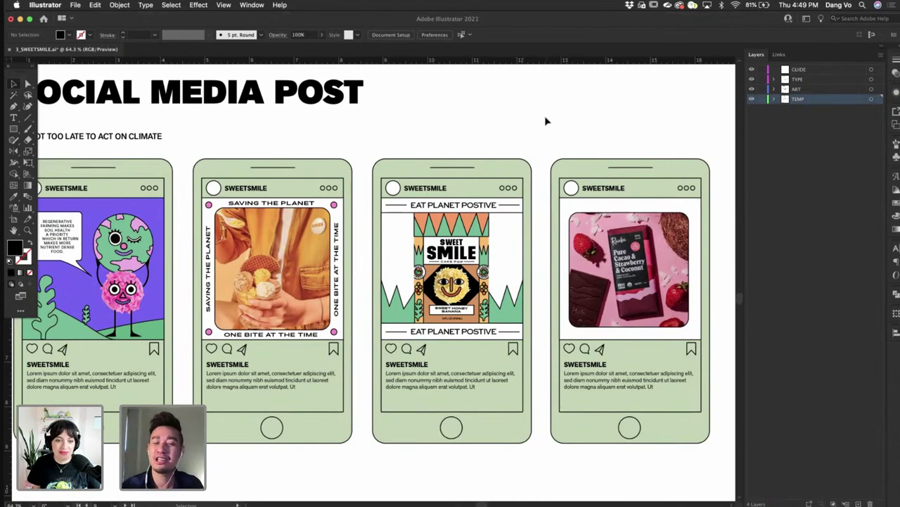
scroll(533, 105, "down", 3)
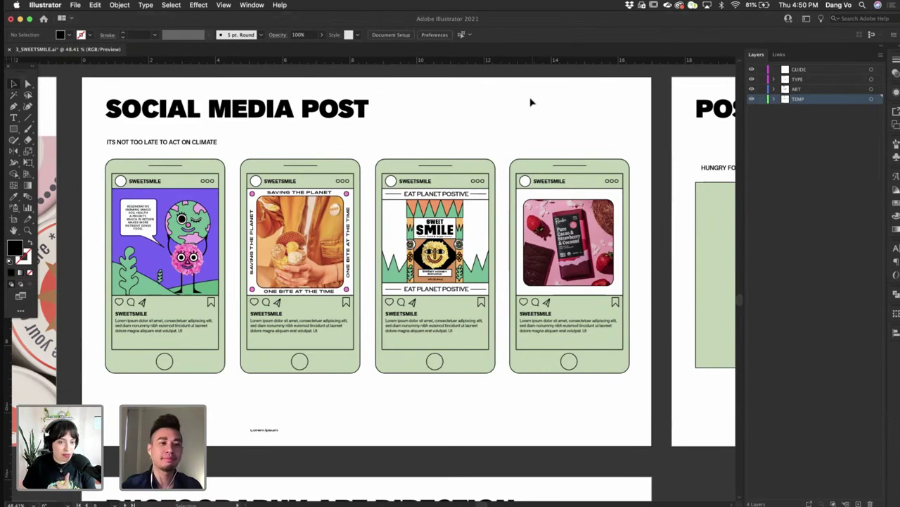
- Scale the Sweet Honey Banana package down to about 1.39 in by 2.05 in and lower it onto the line above the bottom text
left_click(443, 242)
scroll(443, 242, "up", 5)
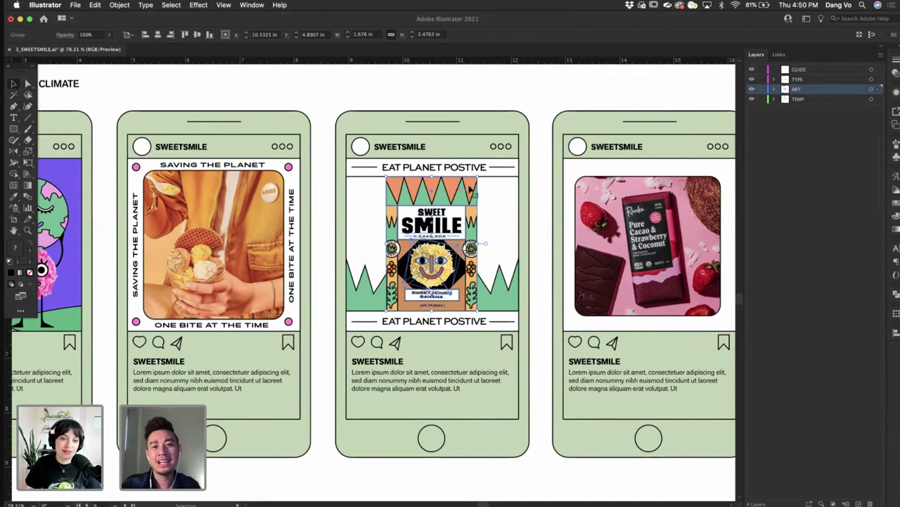
left_click_drag(477, 177, 470, 188)
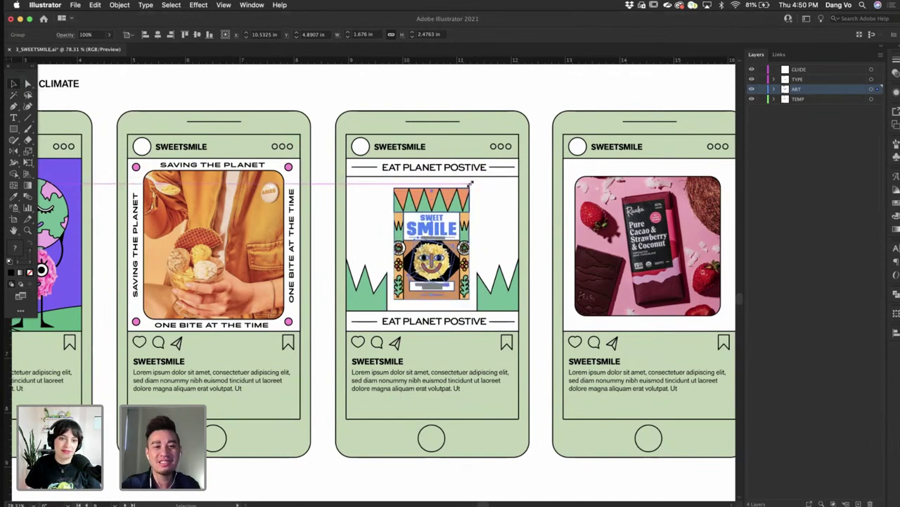
left_click_drag(460, 220, 460, 232)
scroll(486, 241, "down", 2)
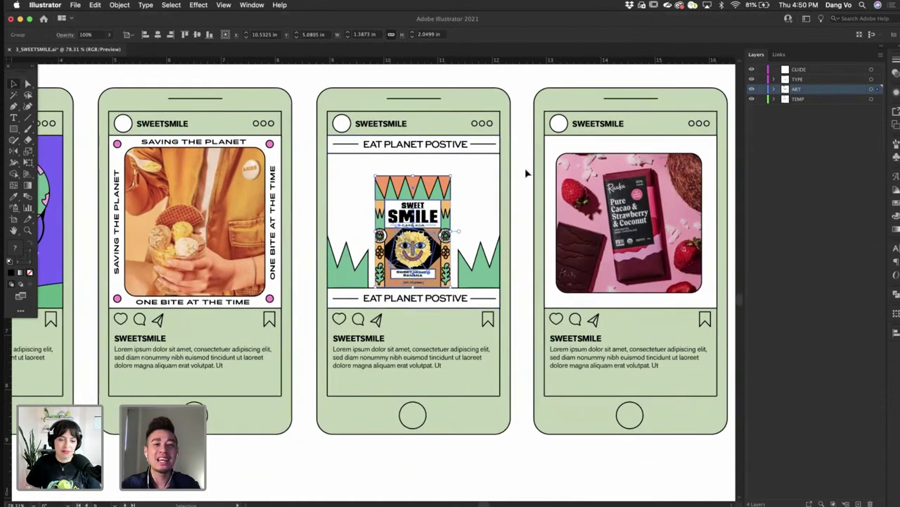
left_click(518, 182)
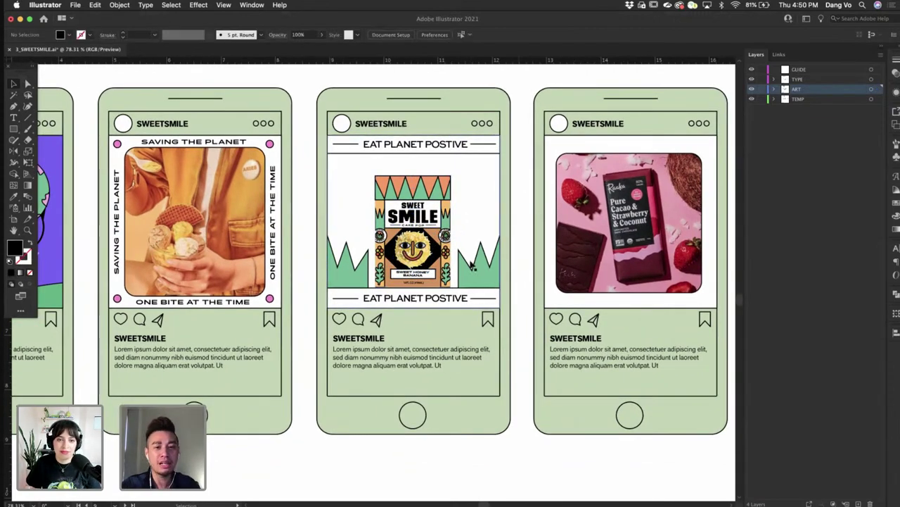
- Widen the green zigzag shape right of the package to about 0.90 in so that it reaches the package's edge
scroll(468, 267, "up", 5)
left_click(453, 275)
left_click_drag(446, 262, 434, 264)
- Stretch the green zigzag shape left of the package until its inner side meets the package's edge
left_click(271, 280)
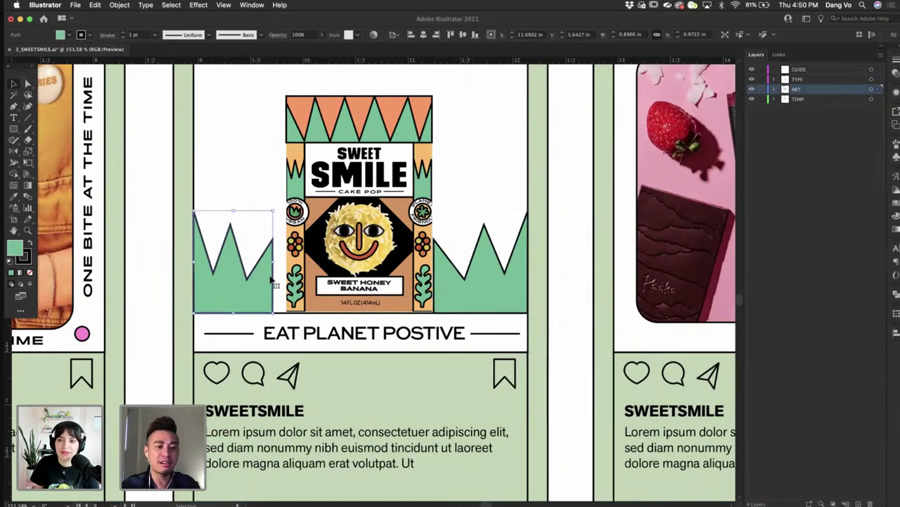
left_click_drag(273, 262, 284, 262)
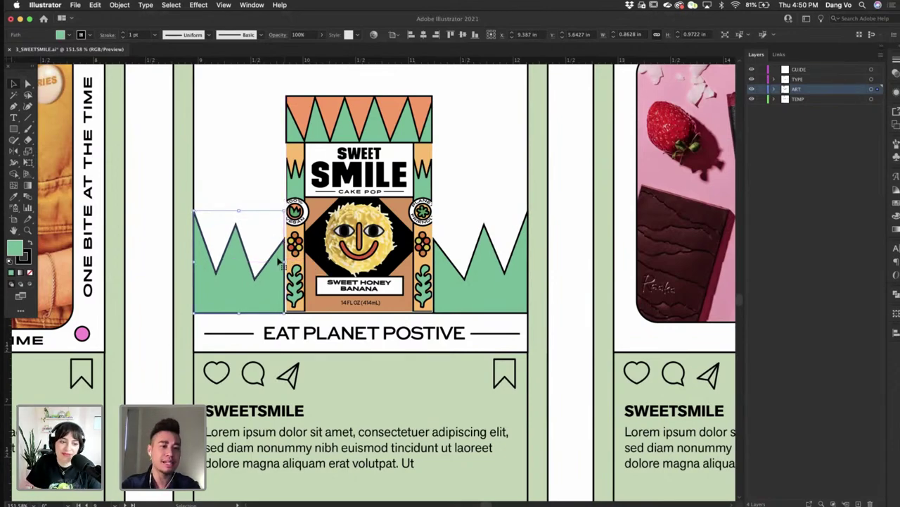
scroll(280, 262, "up", 8)
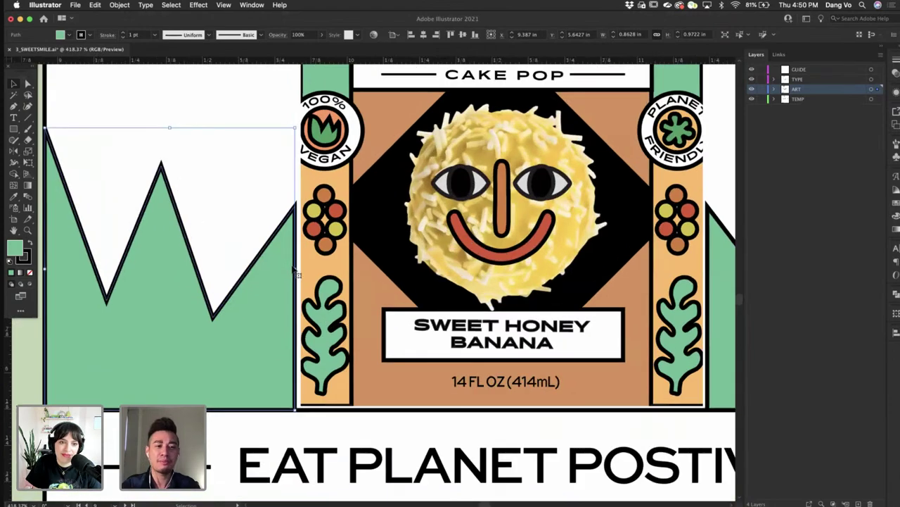
left_click_drag(295, 268, 299, 268)
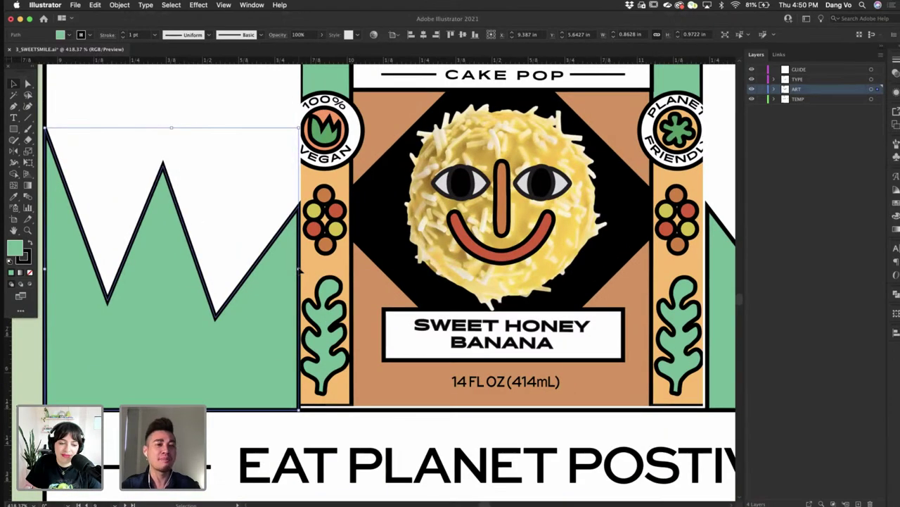
- Copy pink circles from the neighbouring post into the space left of the package, one about 0.20 in and one about 0.11 in wide
scroll(300, 268, "down", 7)
left_click(606, 190)
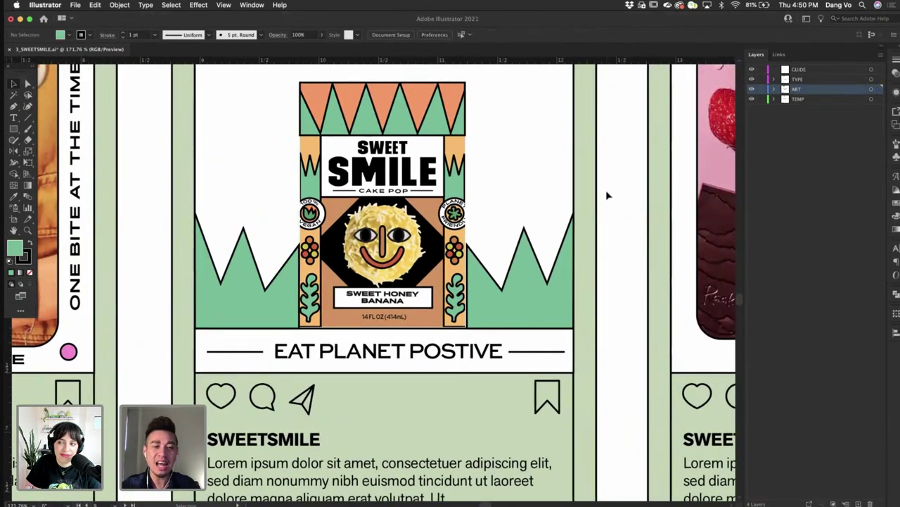
scroll(606, 190, "up", 5)
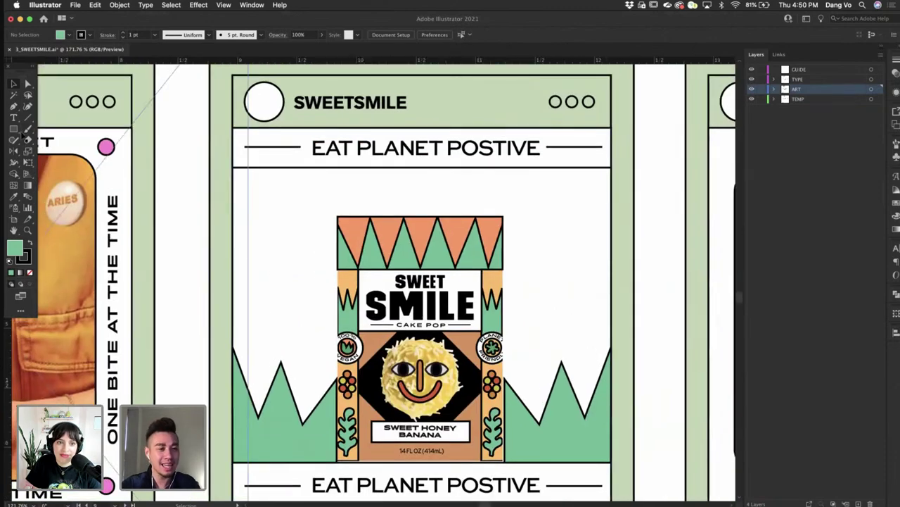
scroll(292, 282, "down", 2)
left_click_drag(167, 191, 314, 326)
scroll(298, 349, "up", 2)
scroll(253, 324, "up", 2)
- Recolour the smaller pink circle with the orange sampled from the package's side artwork
left_click(12, 199)
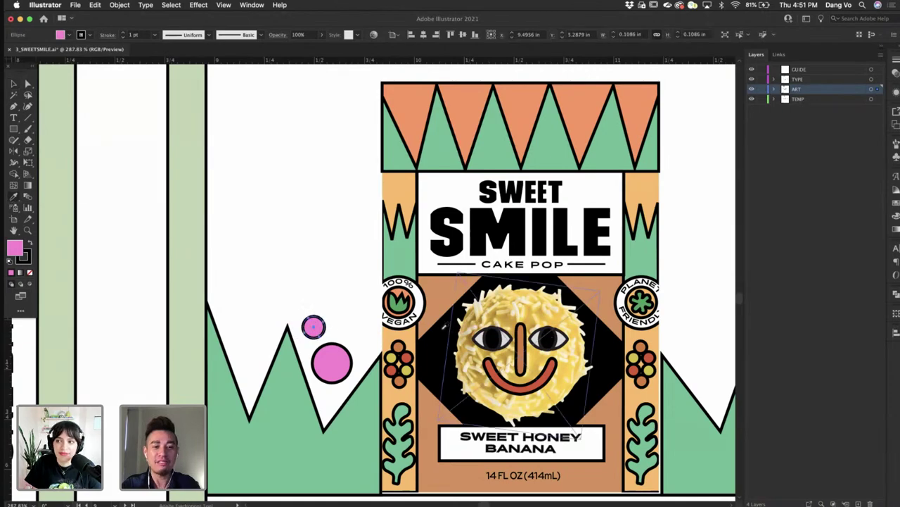
left_click(402, 342)
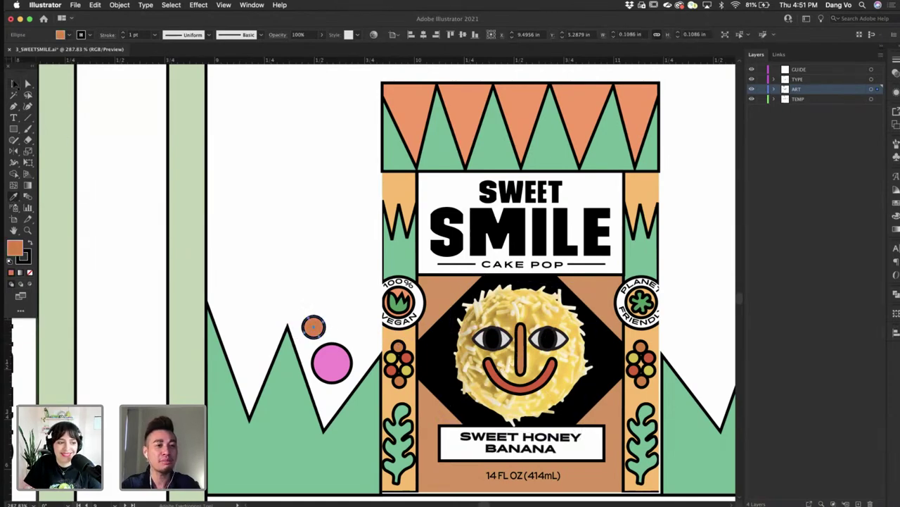
left_click(14, 84)
left_click(109, 217)
scroll(109, 218, "down", 5)
scroll(109, 219, "down", 2)
scroll(110, 219, "left", 2)
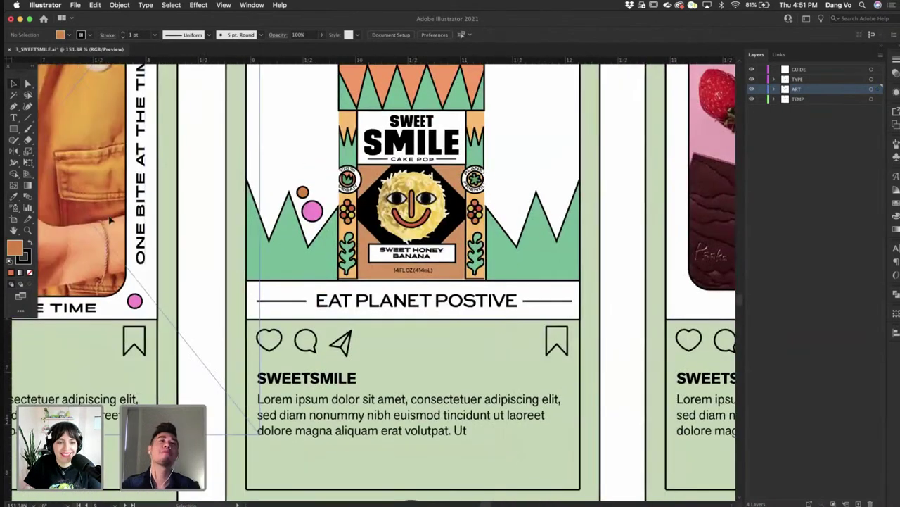
- Recolour the larger pink circle beside the package with the yellow sampled from the package's dot pattern
left_click(312, 211)
left_click(17, 200)
scroll(333, 204, "up", 5)
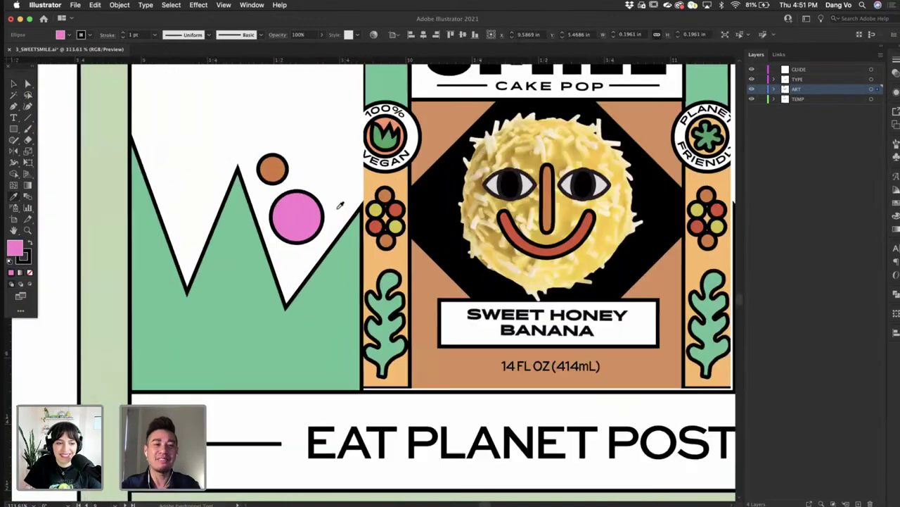
left_click(343, 208)
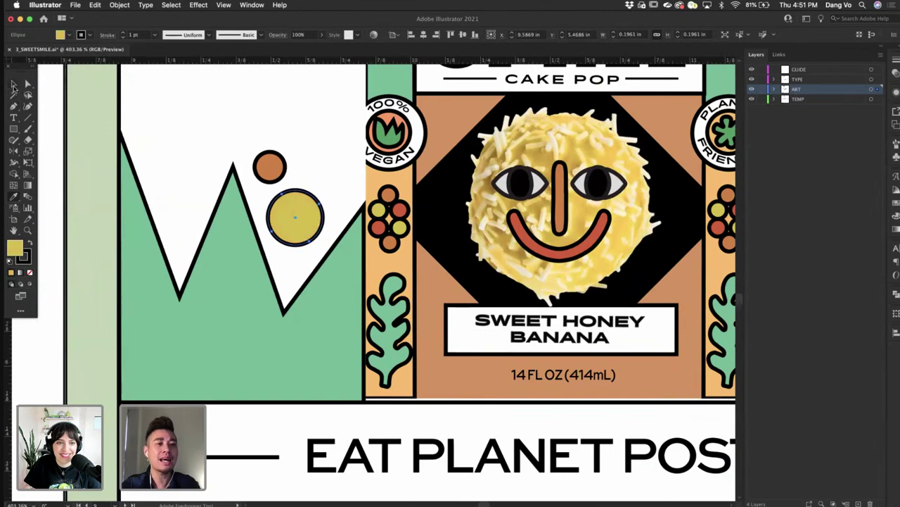
left_click(13, 85)
scroll(141, 204, "down", 3)
scroll(169, 239, "left", 3)
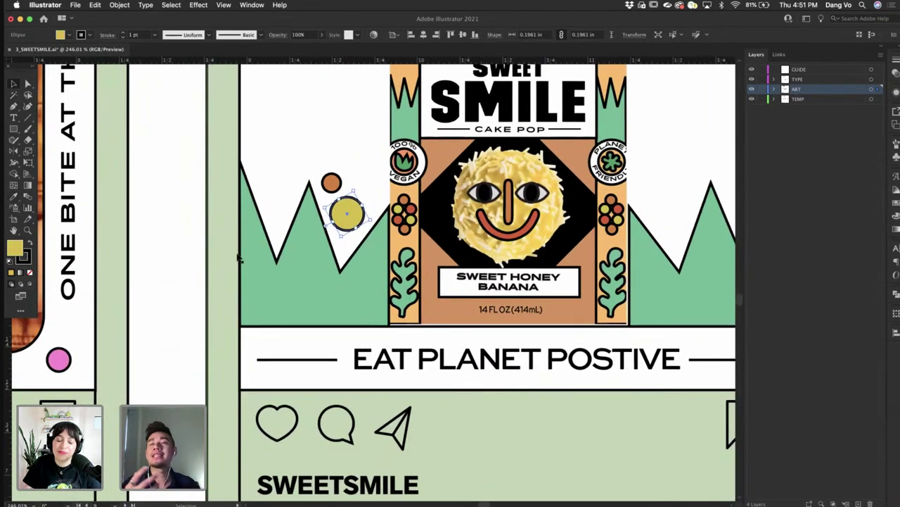
left_click(176, 251)
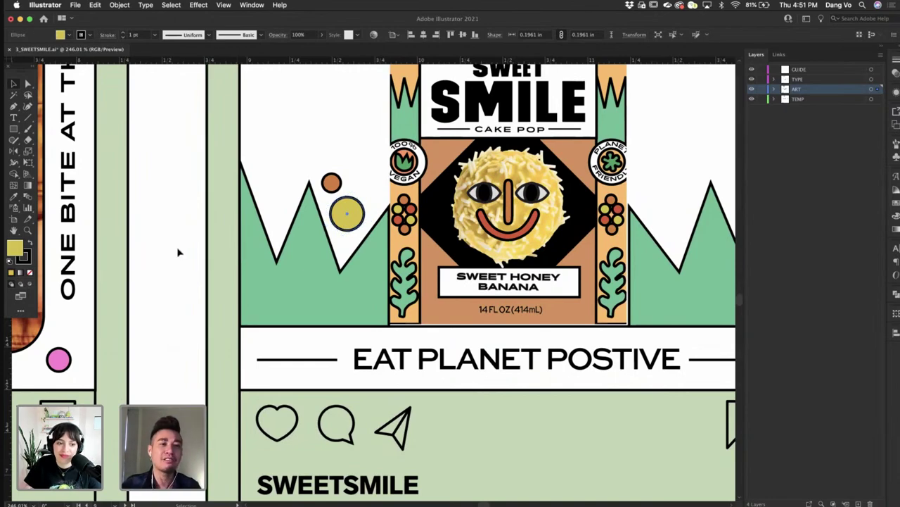
- Copy the small orange circle toward the package and enlarge the copy to about 0.18 in above the yellow circle
scroll(331, 196, "up", 3)
left_click_drag(342, 175, 390, 176)
scroll(390, 204, "up", 2)
left_click_drag(386, 219, 386, 195)
left_click_drag(386, 226, 384, 237)
- Fill the enlarged orange circle with the red sampled from the package's dot pattern
left_click(14, 198)
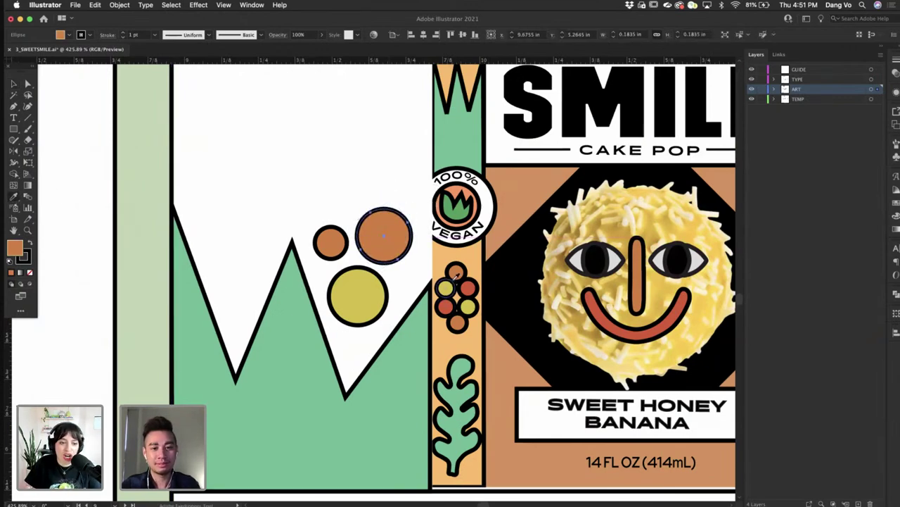
left_click(467, 286)
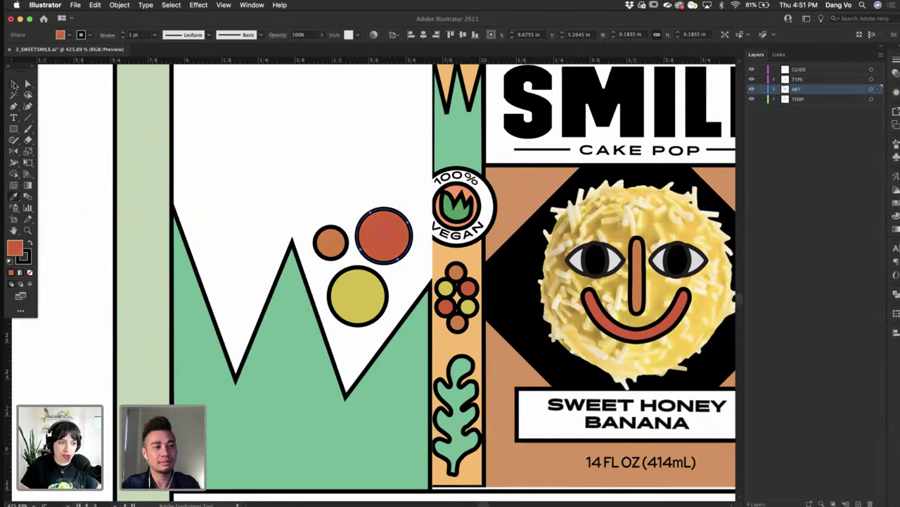
left_click(14, 85)
left_click(96, 266)
scroll(97, 268, "down", 5)
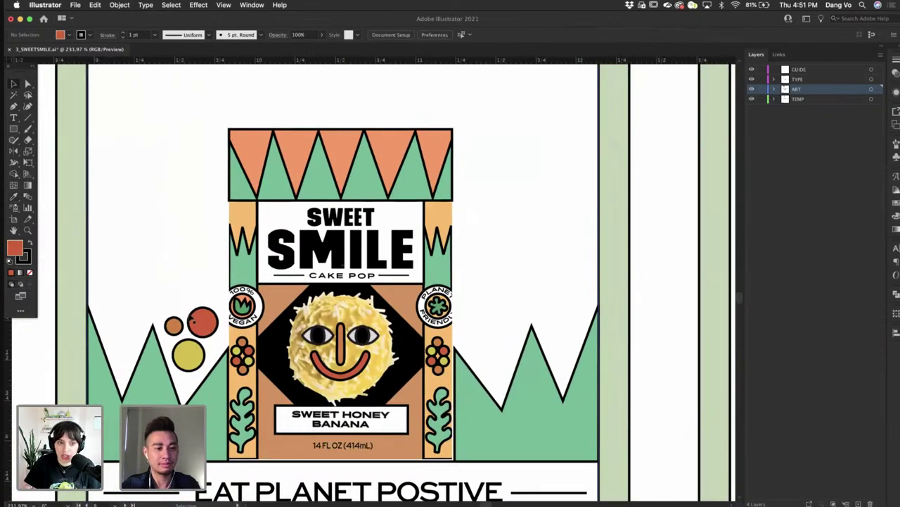
- Copy the red circle above the cluster at about 0.34 in and delete its left anchor point to leave a half circle
left_click_drag(203, 321, 120, 212)
left_click_drag(113, 253, 181, 286)
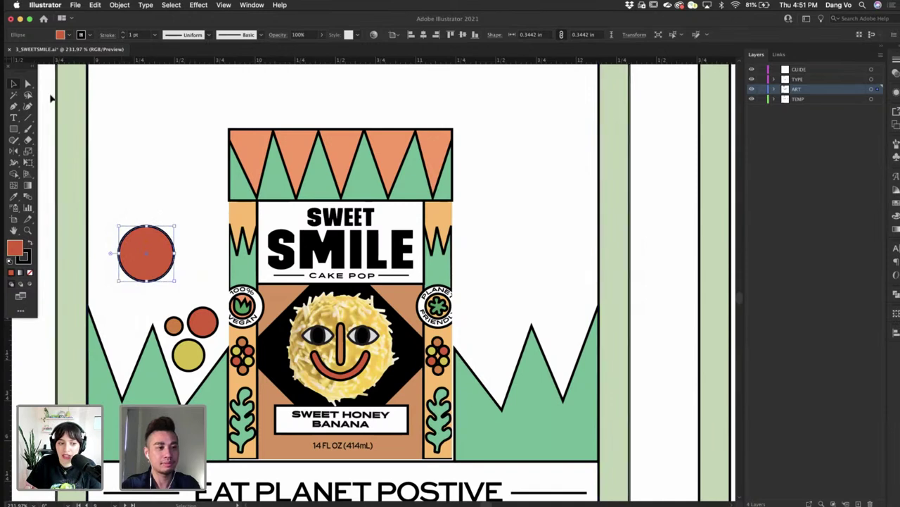
left_click(28, 84)
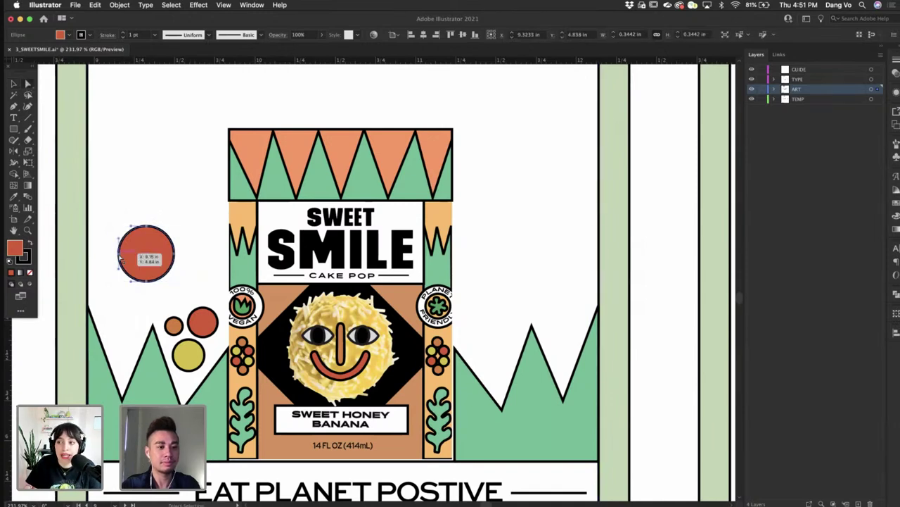
left_click(121, 257)
key("Delete")
- Close the red half circle's straight side with the Pen tool so that its outline is complete
left_click(13, 105)
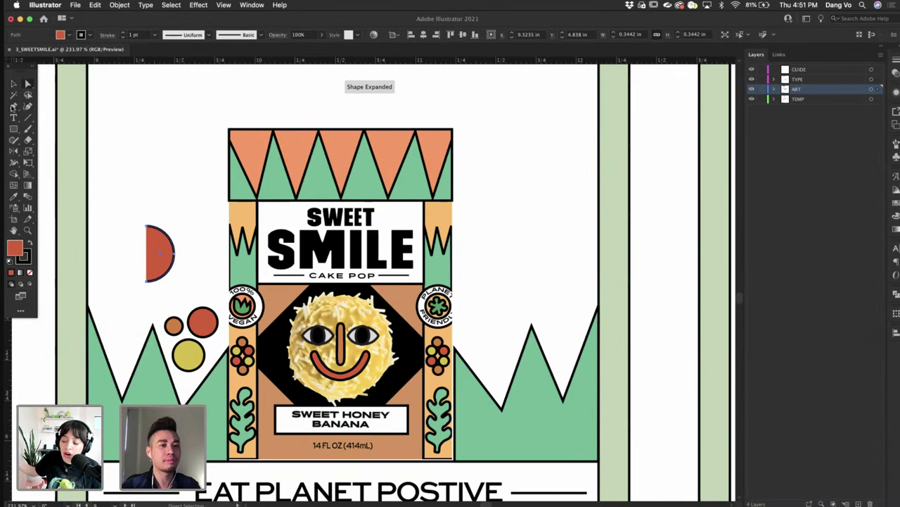
left_click(146, 226)
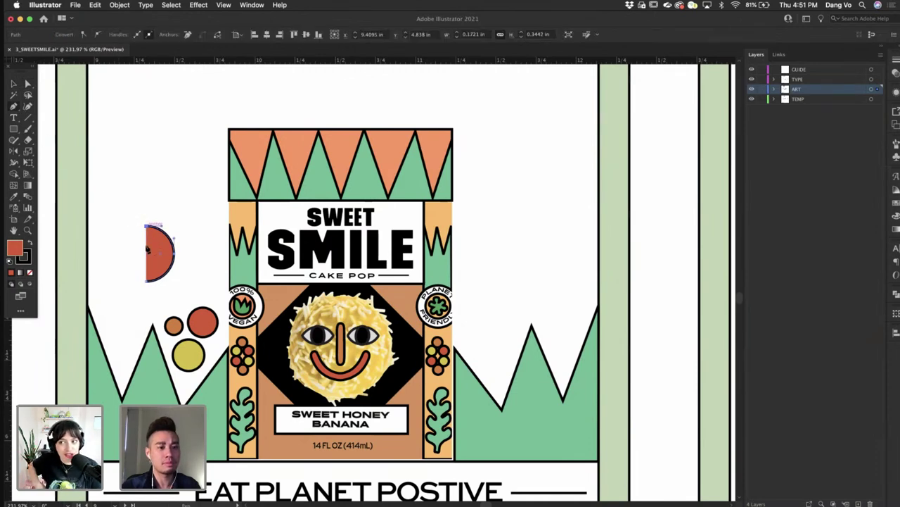
left_click(146, 282)
left_click(148, 282)
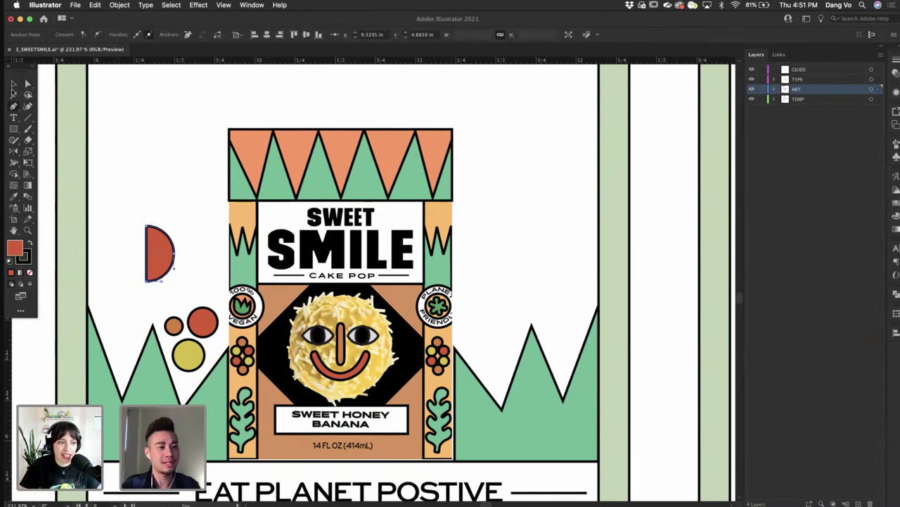
- Place the red half circle against the third post's left edge above the grass and enlarge it
left_click(13, 85)
left_click_drag(162, 253, 125, 184)
left_click_drag(98, 219, 109, 218)
scroll(133, 258, "left", 3)
left_click(135, 314)
scroll(136, 314, "down", 4)
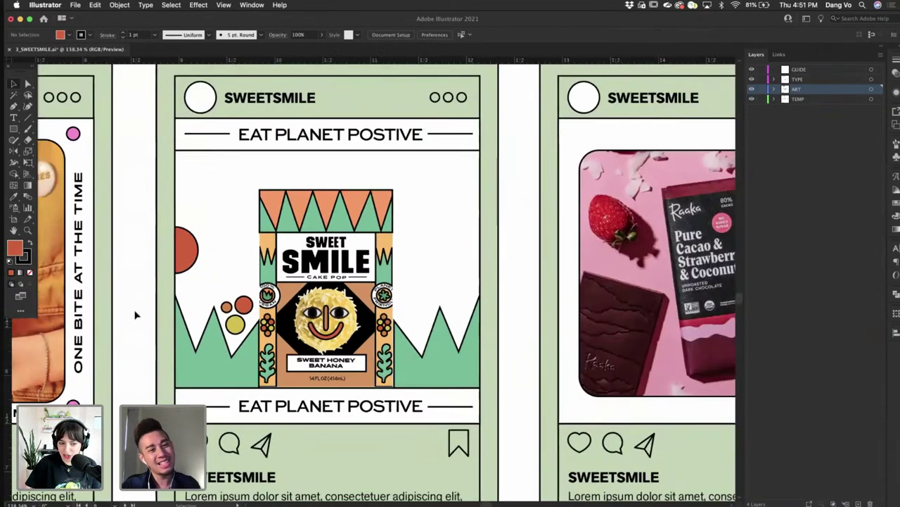
- Examine the third post's circles and compare the whole row of social media post mock-ups
scroll(169, 305, "up", 5)
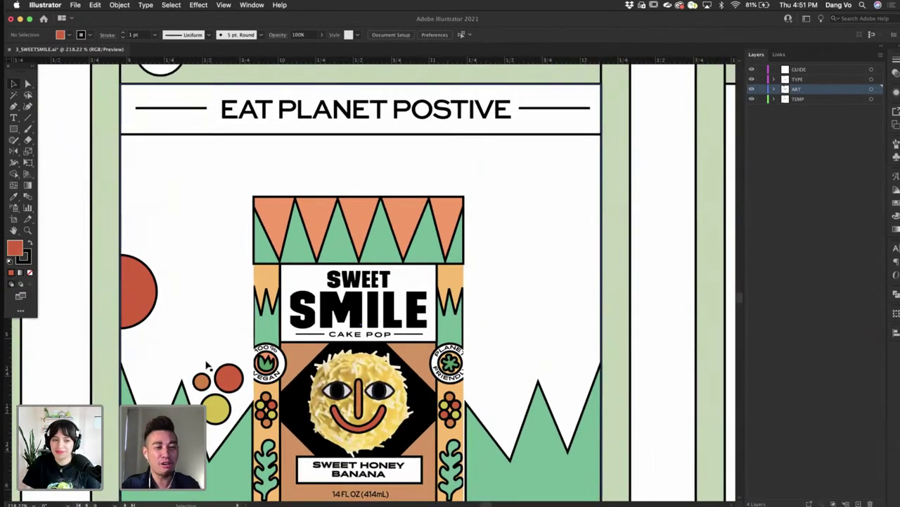
left_click(201, 380)
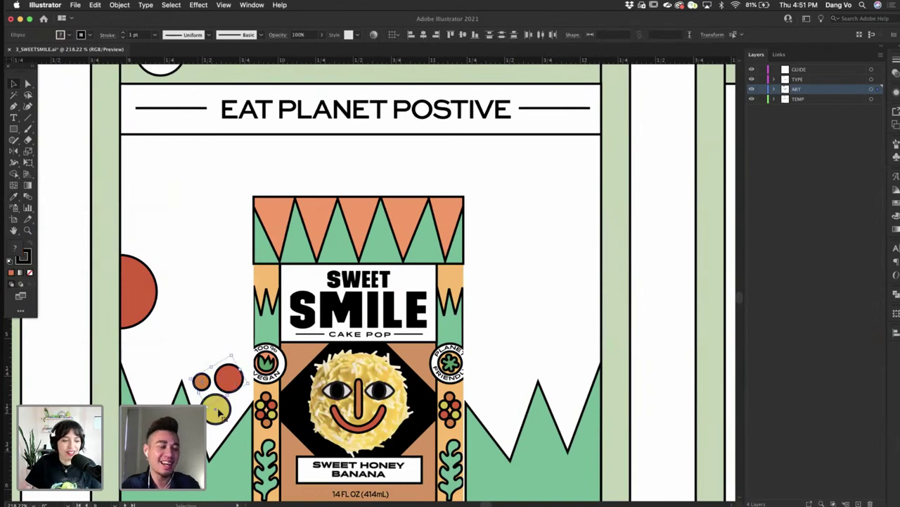
left_click(218, 411)
scroll(218, 411, "down", 5)
scroll(219, 413, "left", 10)
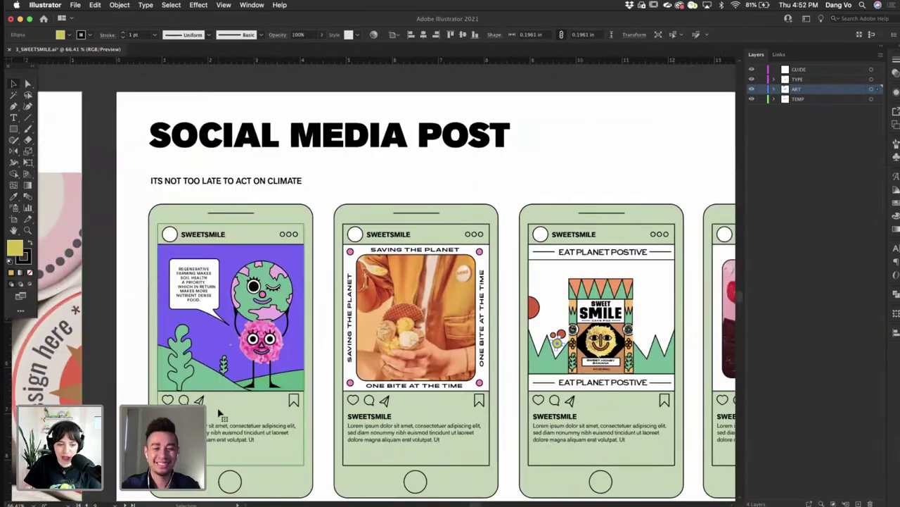
scroll(218, 411, "right", 10)
left_click(386, 199)
scroll(335, 249, "left", 3)
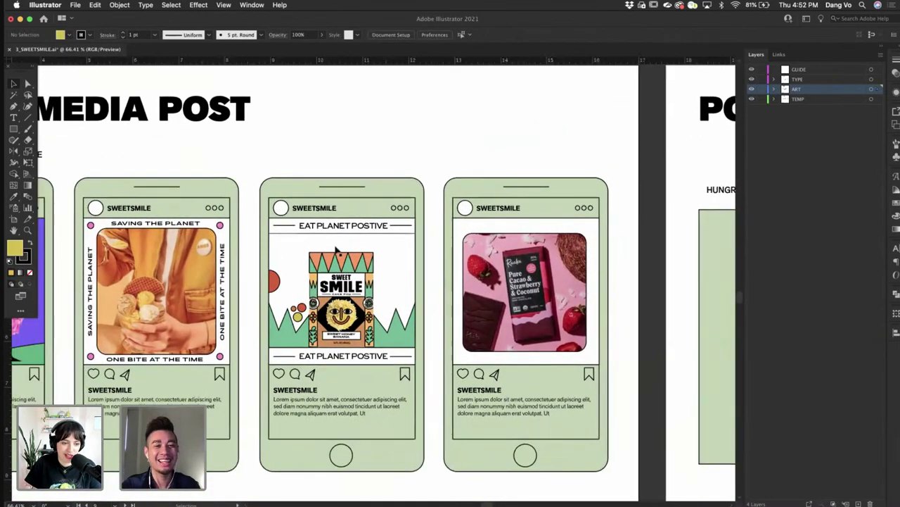
scroll(335, 249, "up", 5)
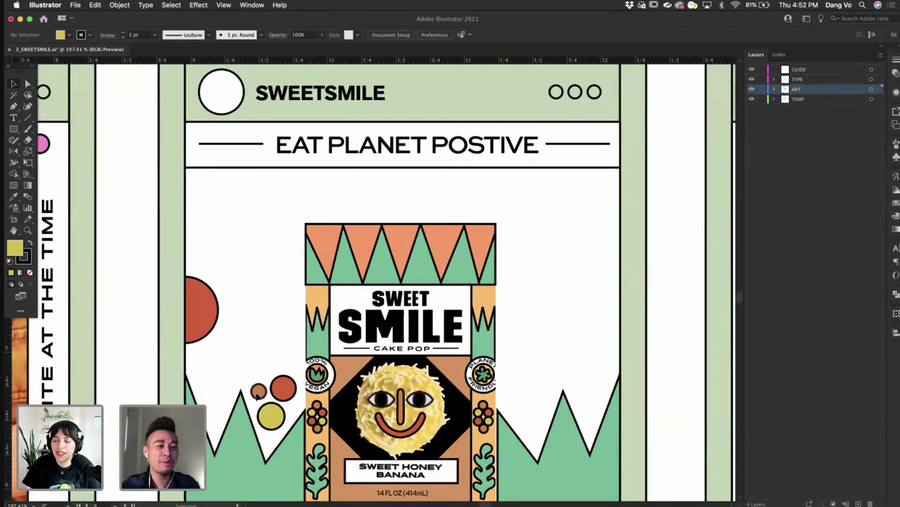
- Copy the orange, yellow and red circles together to the space right of the package
left_click(258, 391)
left_click(270, 415, "shift")
left_click(283, 387, "shift")
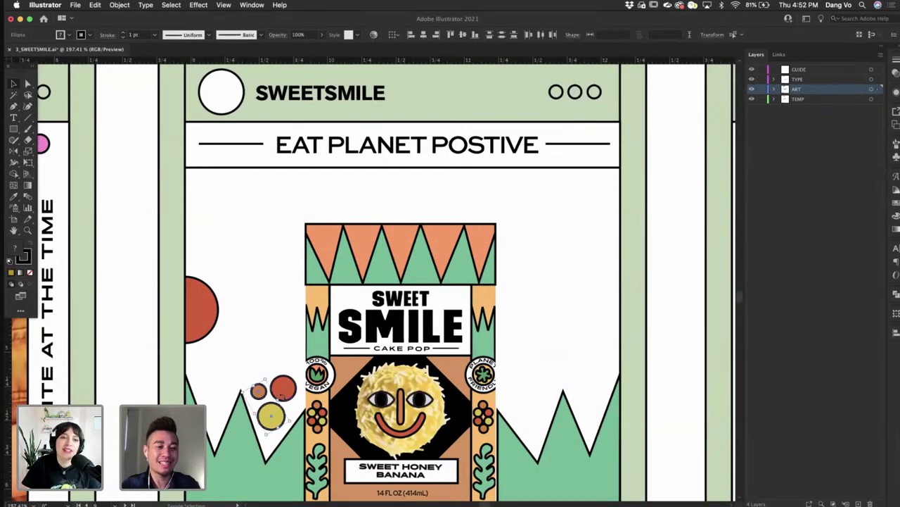
left_click(288, 388, "shift")
left_click_drag(287, 395, 581, 346, "alt")
scroll(619, 322, "right", 2)
left_click(619, 321)
- Spread the copied circles above the right-hand grass with the red one enlarged to about 0.28 in, and save the document
left_click_drag(526, 344, 483, 364)
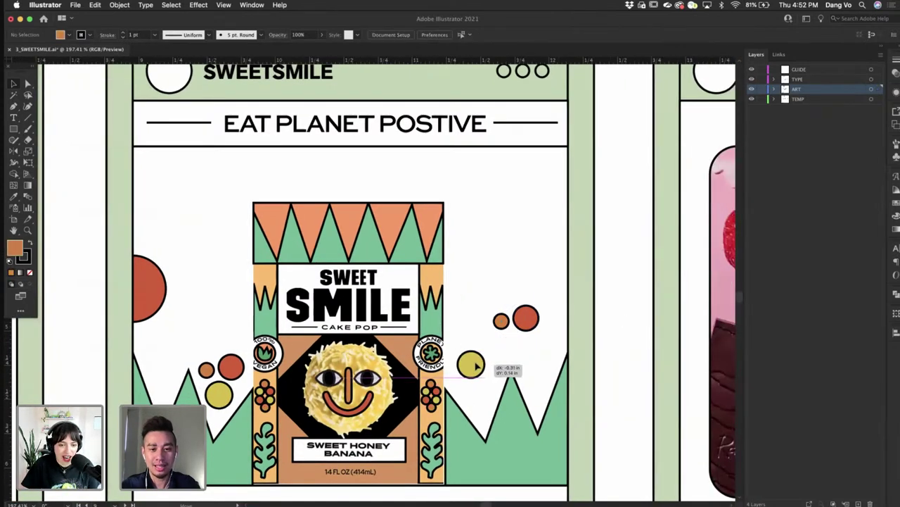
left_click_drag(529, 322, 491, 341)
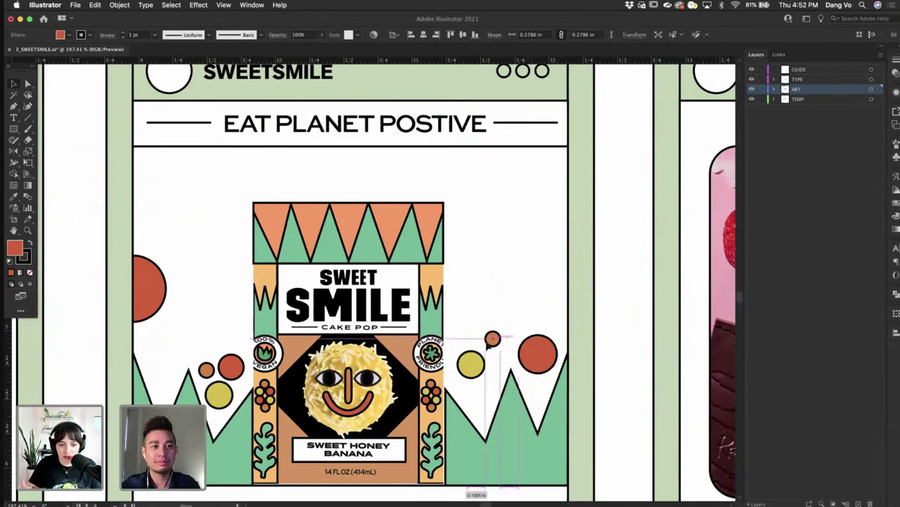
left_click(609, 249)
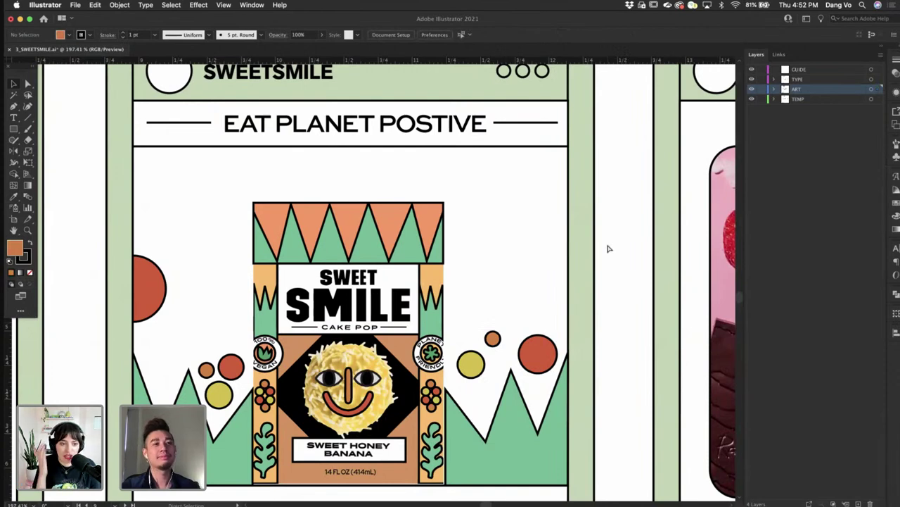
key("super+s")
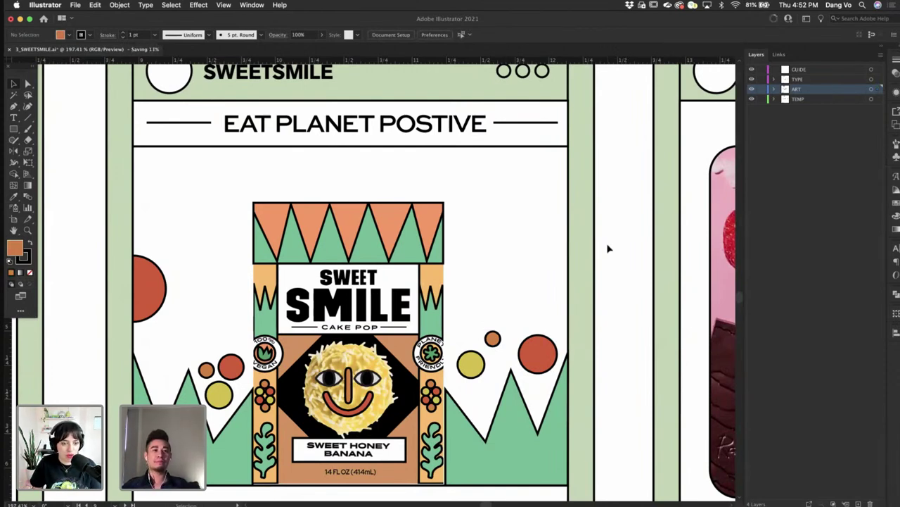
- Look over the finished social media posts and the four package designs on the DESIGN artboard
scroll(609, 248, "down", 10)
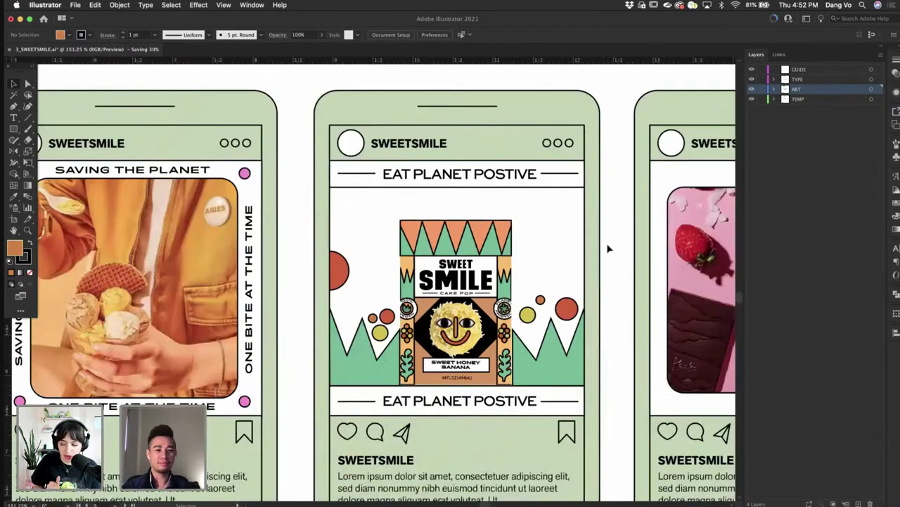
scroll(609, 248, "up", 3)
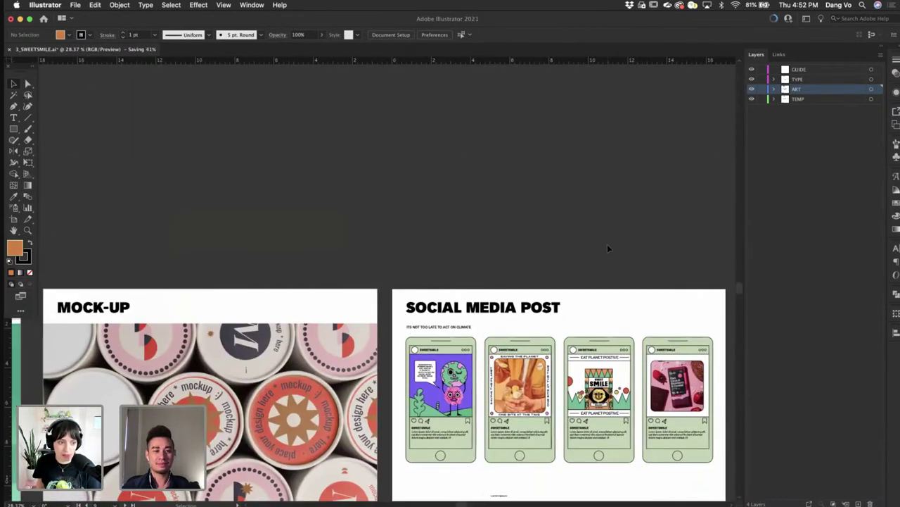
scroll(609, 248, "down", 3)
scroll(610, 249, "up", 6)
scroll(609, 247, "up", 10)
scroll(609, 248, "left", 10)
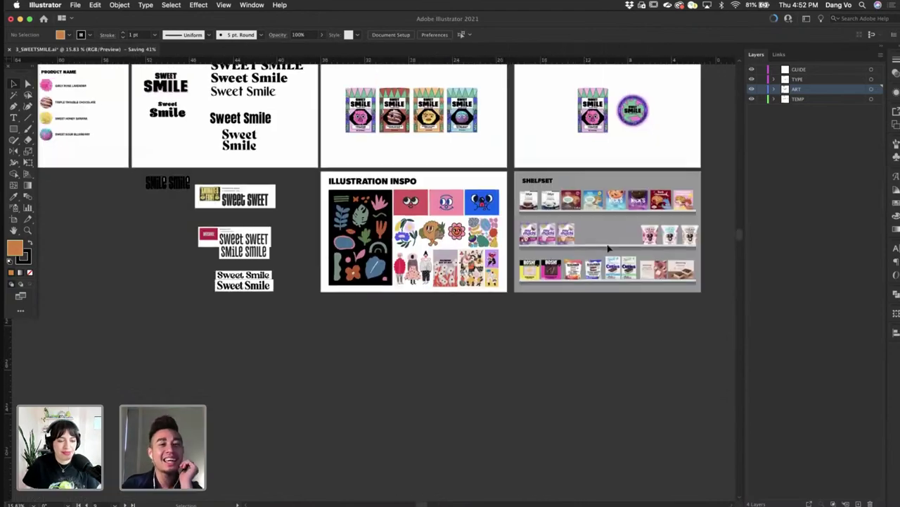
scroll(464, 304, "up", 5)
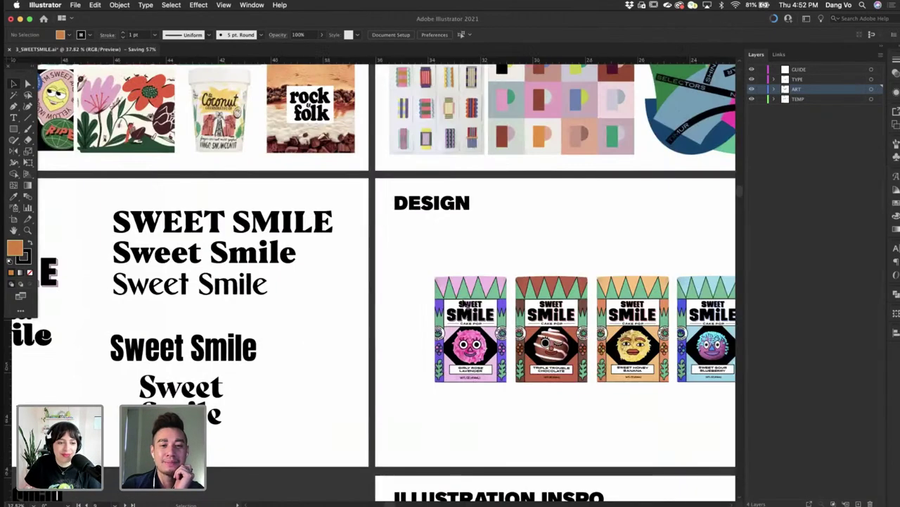
scroll(464, 304, "right", 5)
scroll(464, 303, "down", 2)
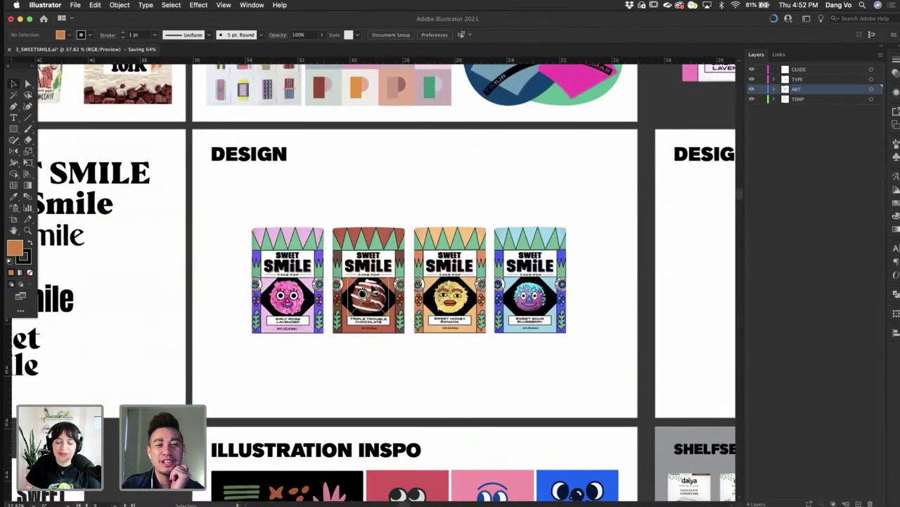
scroll(598, 293, "up", 1)
scroll(598, 293, "up", 4)
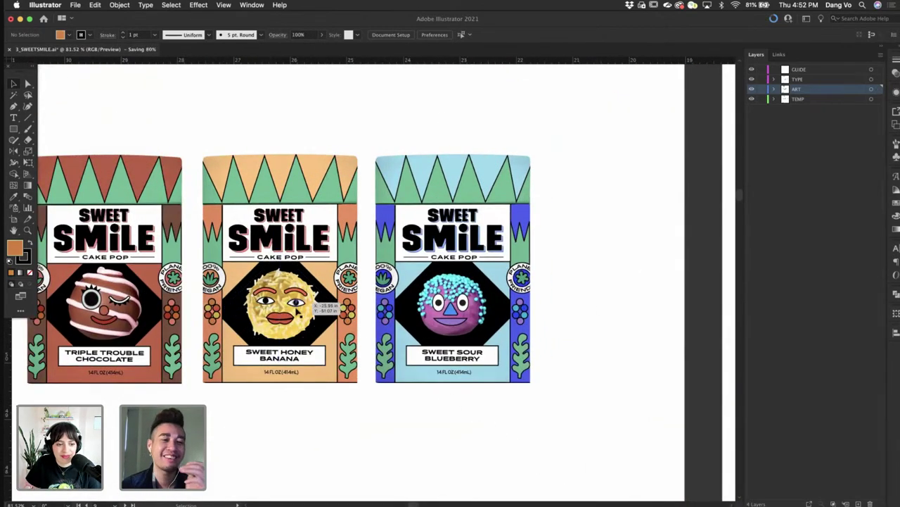
scroll(613, 302, "down", 2)
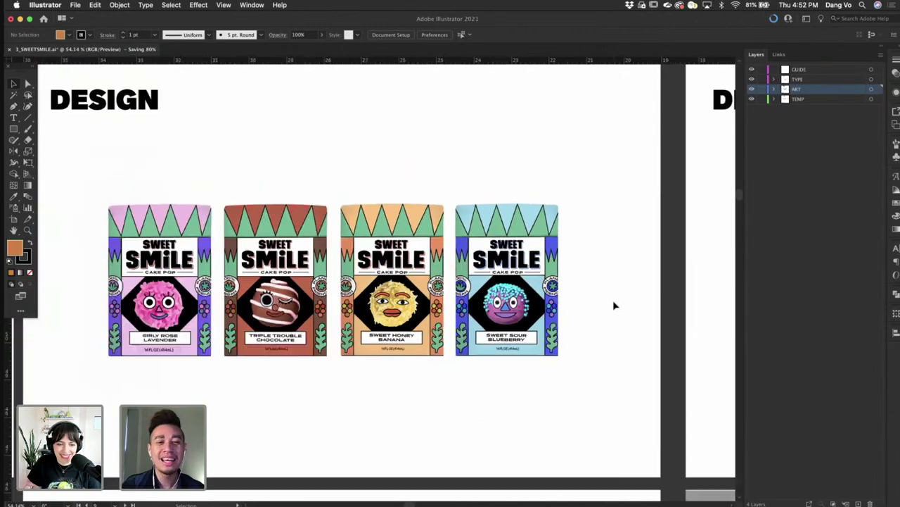
- Look over the four package designs and the Girly Rose Lavender package with its round lid on the DESIGN artboards
scroll(612, 302, "right", 3)
scroll(613, 305, "down", 3)
scroll(613, 303, "right", 3)
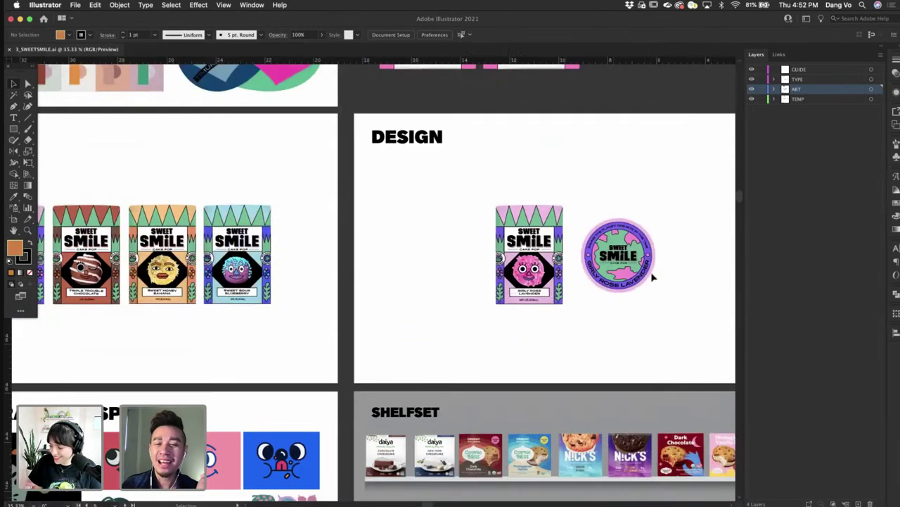
scroll(633, 226, "up", 5)
scroll(634, 227, "right", 2)
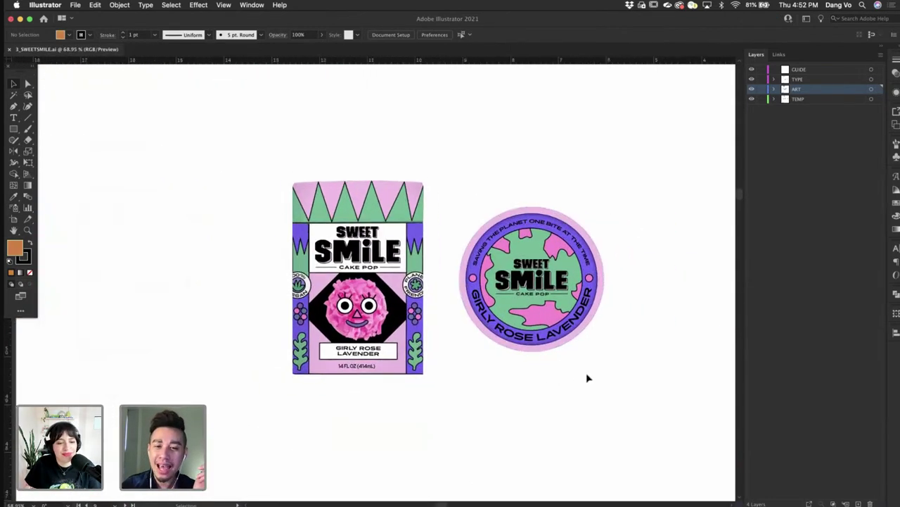
scroll(589, 377, "down", 2)
scroll(589, 377, "down", 3)
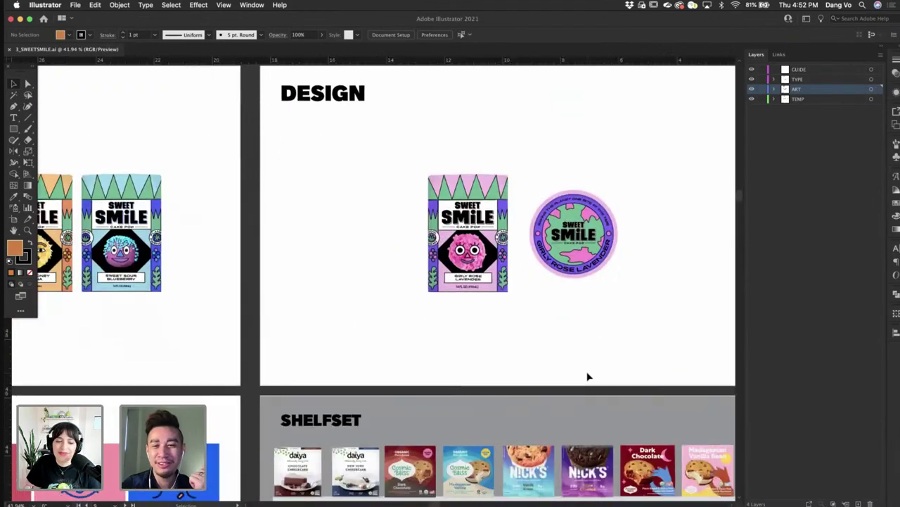
scroll(587, 375, "down", 2)
scroll(547, 358, "down", 3)
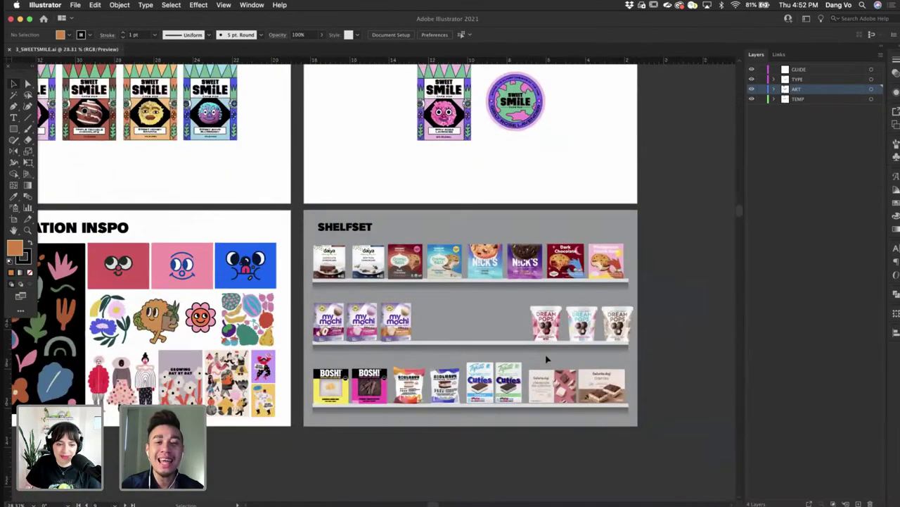
- Examine the competitor products on the SHELFSET artboard and the references on the ILLUSTRATION INSPO artboard
scroll(501, 258, "up", 3)
scroll(371, 320, "down", 2)
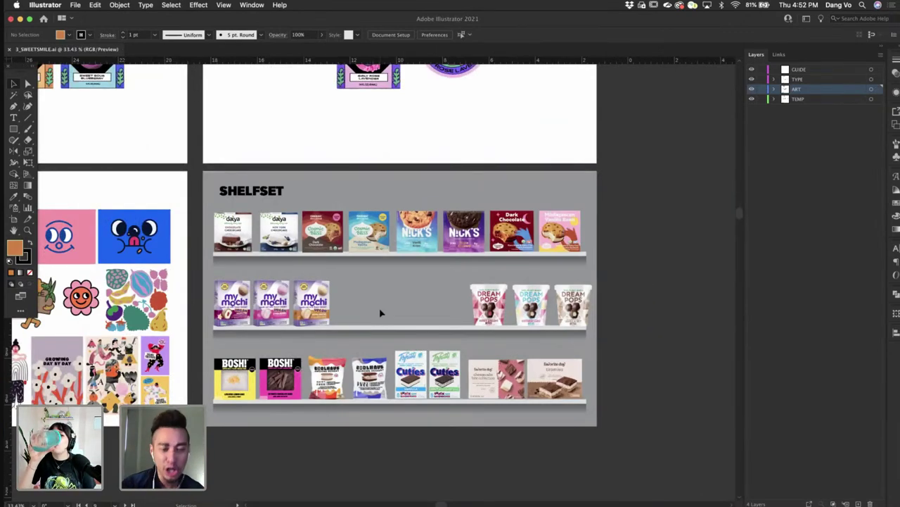
scroll(380, 313, "down", 3)
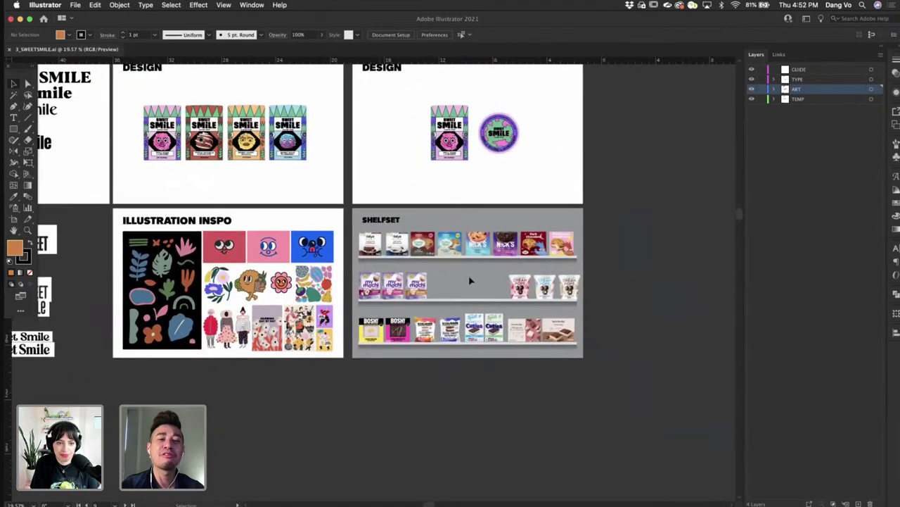
scroll(470, 280, "up", 2)
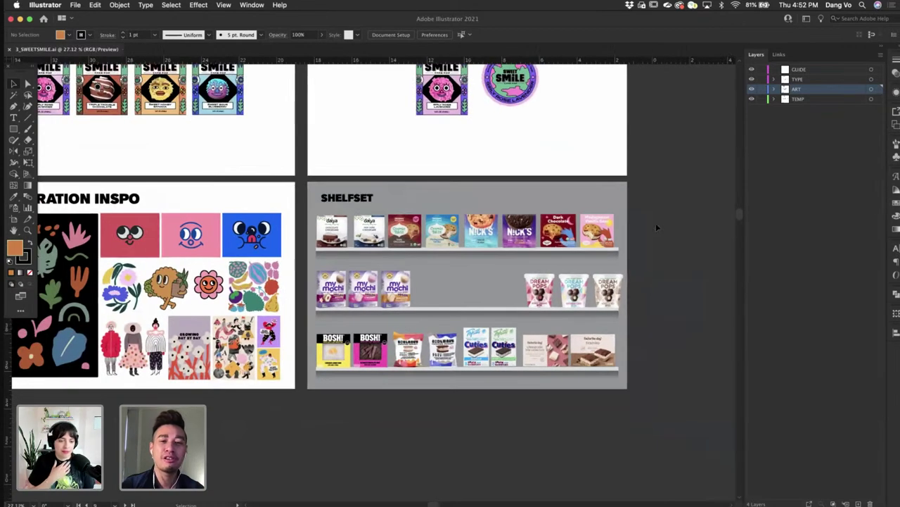
scroll(659, 226, "up", 3)
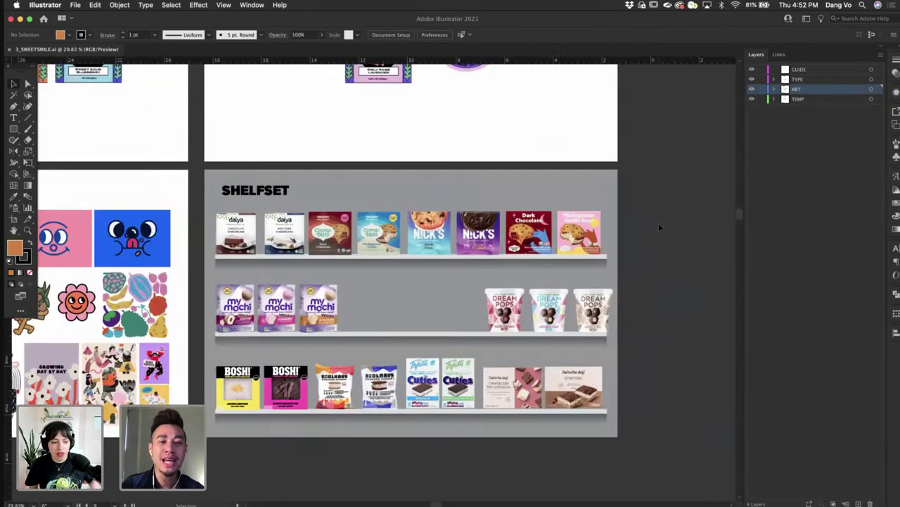
scroll(660, 226, "down", 1)
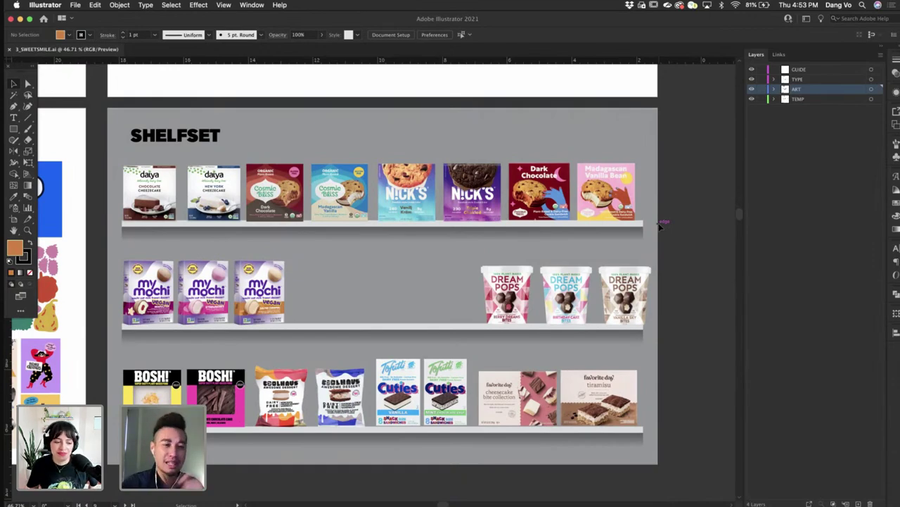
scroll(659, 226, "down", 3)
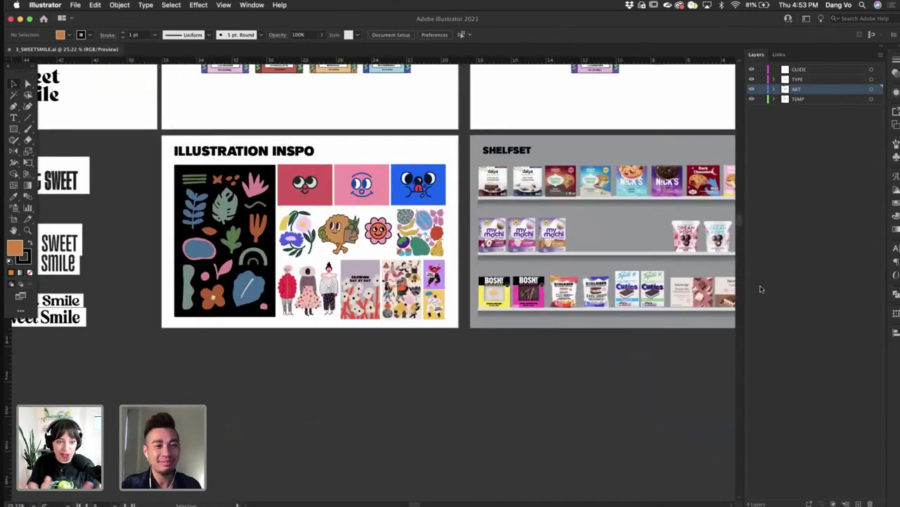
scroll(572, 361, "right", 3)
scroll(571, 361, "up", 2)
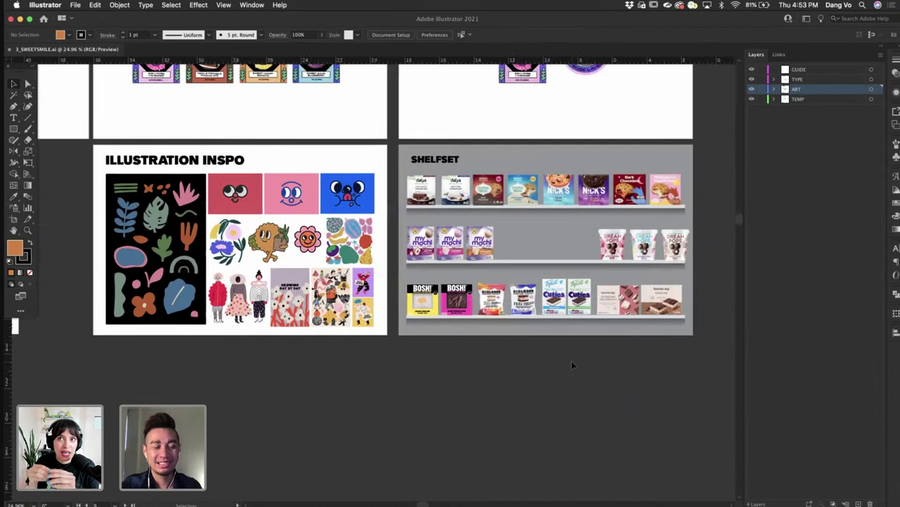
scroll(573, 365, "up", 2)
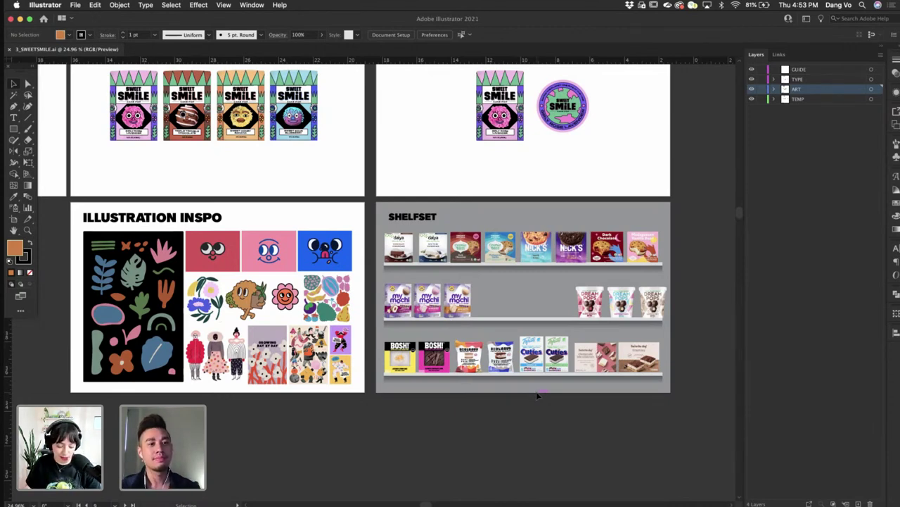
scroll(536, 396, "down", 10)
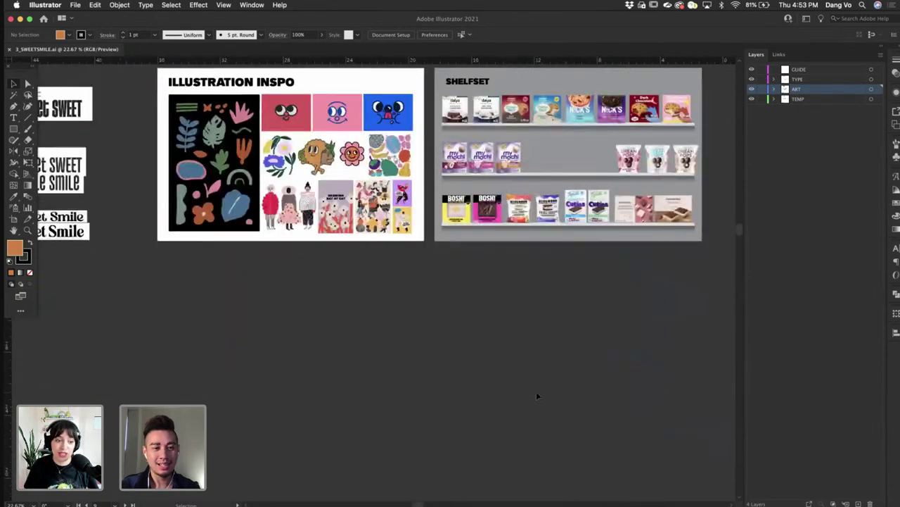
scroll(513, 352, "up", 3)
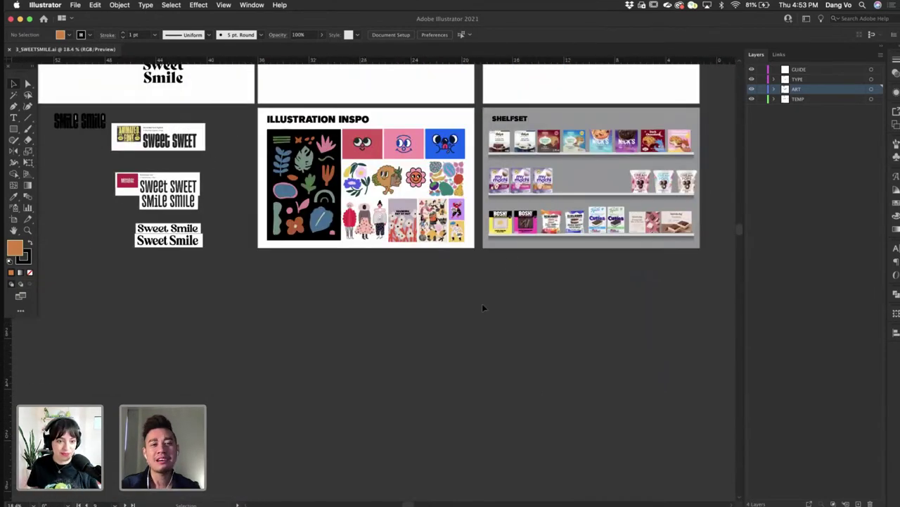
- Move the stray curved Girly Rose Lavender text back onto the round lid on the FULL PACK artboard and deselect it
scroll(483, 307, "down", 6)
scroll(483, 307, "left", 4)
scroll(482, 307, "down", 5)
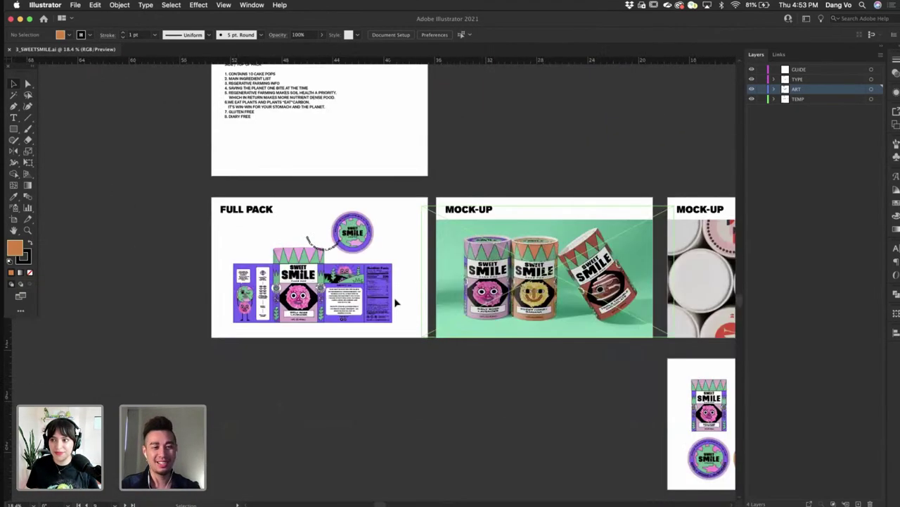
scroll(313, 253, "up", 3)
left_click_drag(311, 260, 409, 242)
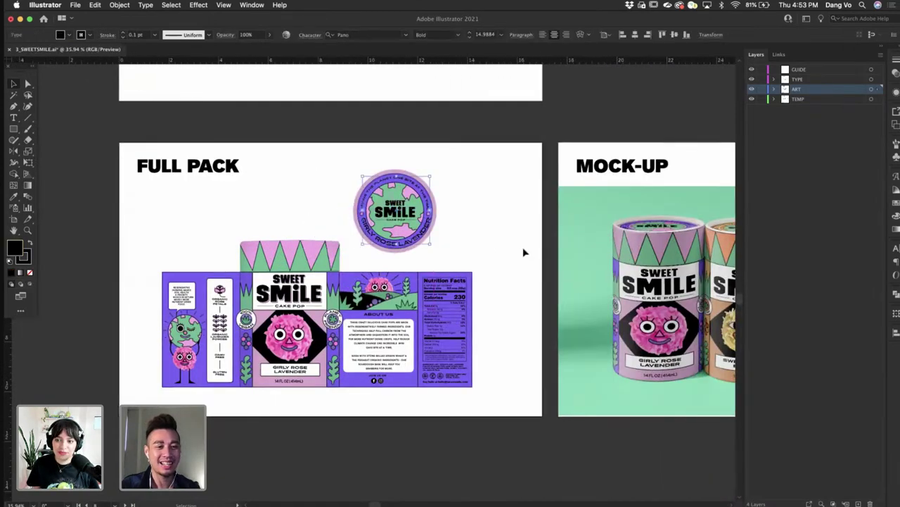
left_click(522, 248)
- Examine the Girly Rose Lavender full pack layout, including its side panels, front, nutrition facts and round lid
scroll(499, 191, "down", 4)
scroll(499, 191, "up", 2)
scroll(471, 192, "up", 4)
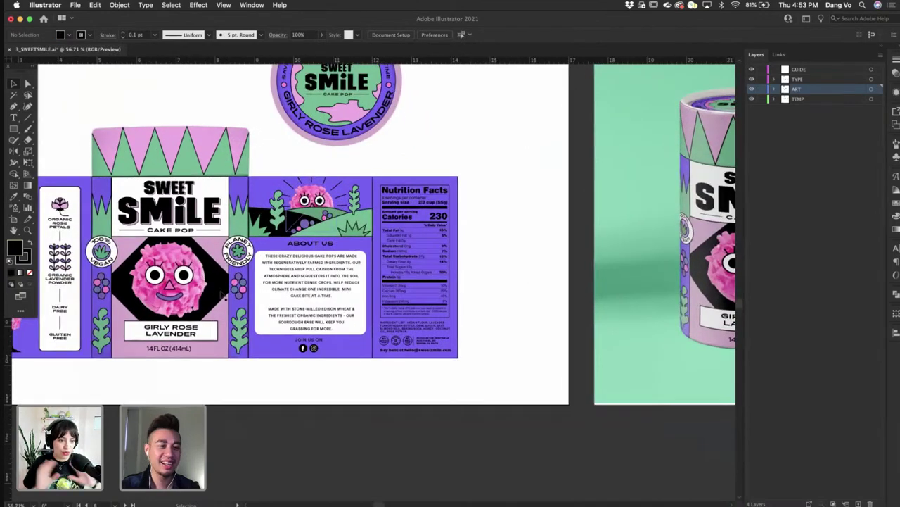
scroll(181, 260, "left", 3)
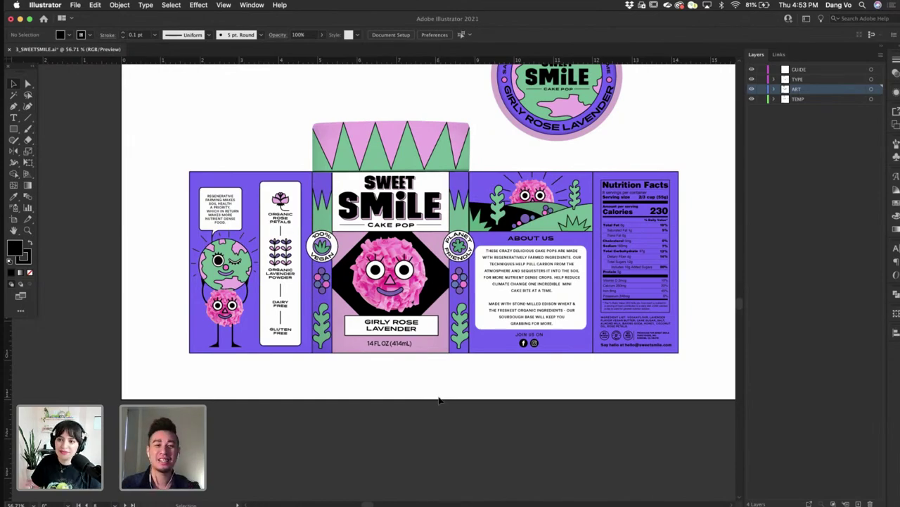
scroll(439, 400, "right", 8)
scroll(439, 400, "down", 2)
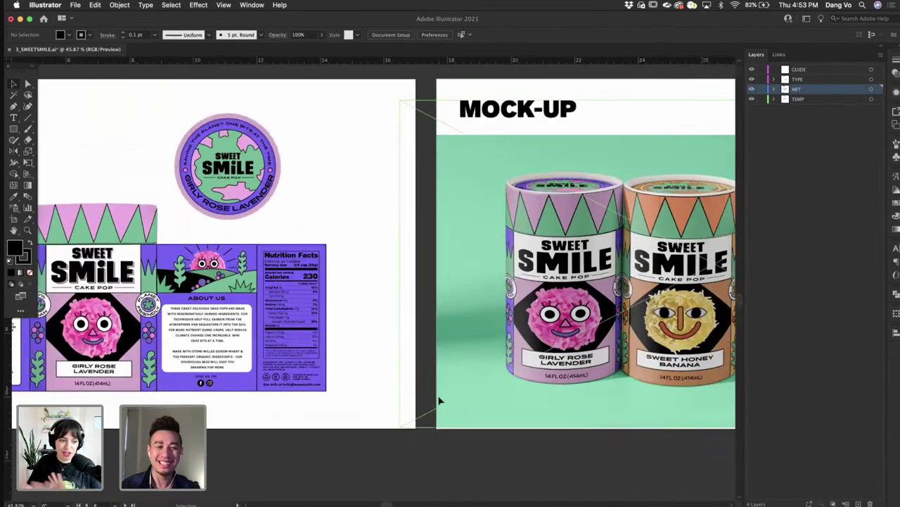
scroll(438, 399, "left", 10)
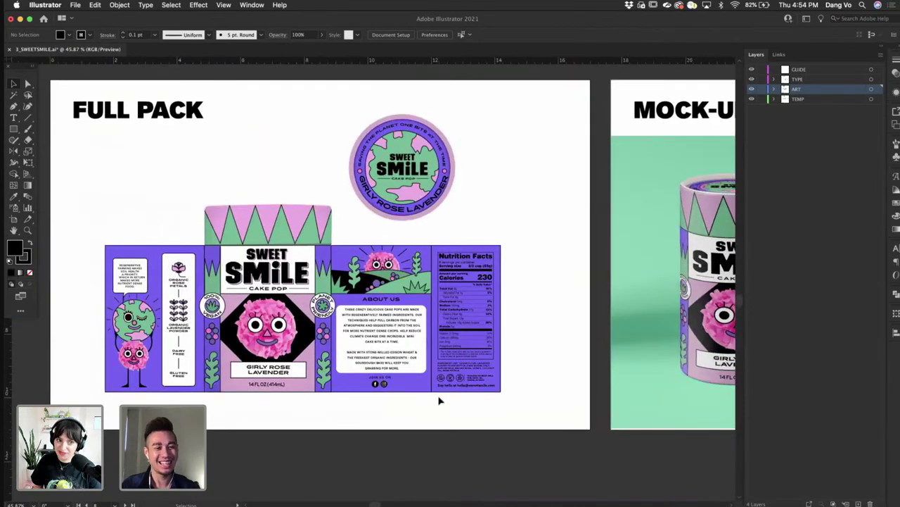
- Review the three-can MOCK-UP artboard and the lid MOCK-UP artboard through to the social media posts
scroll(438, 400, "right", 10)
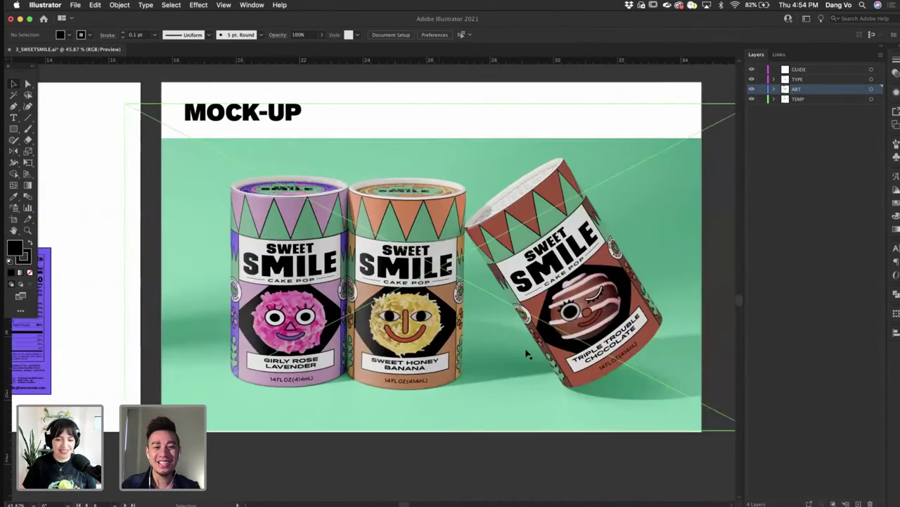
scroll(528, 357, "down", 1)
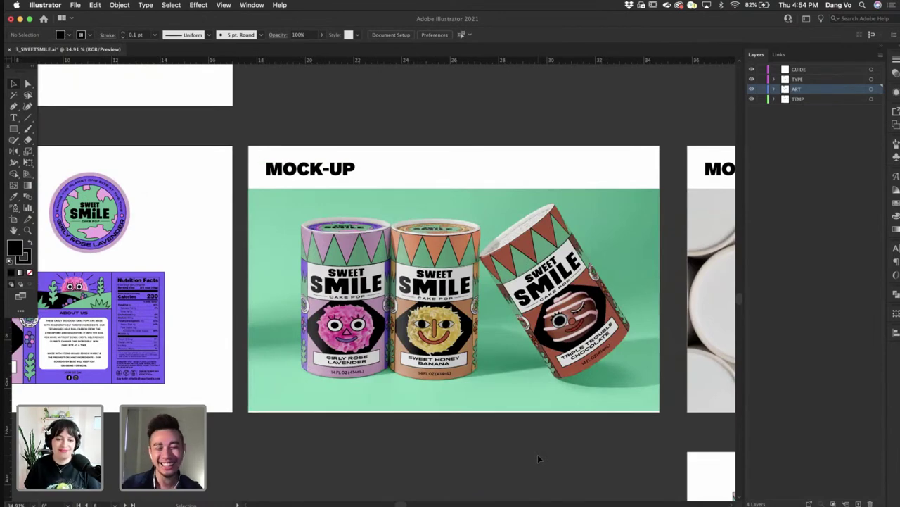
scroll(537, 454, "right", 10)
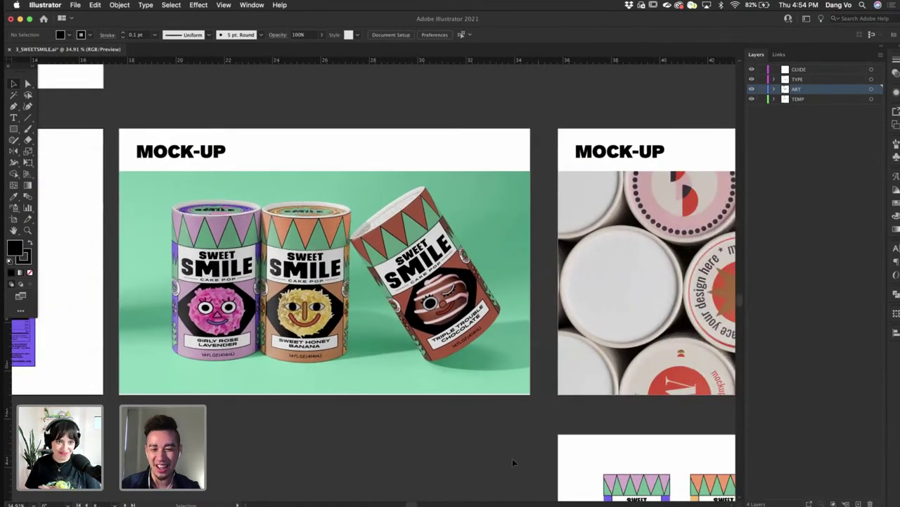
scroll(512, 458, "down", 1)
scroll(513, 458, "right", 10)
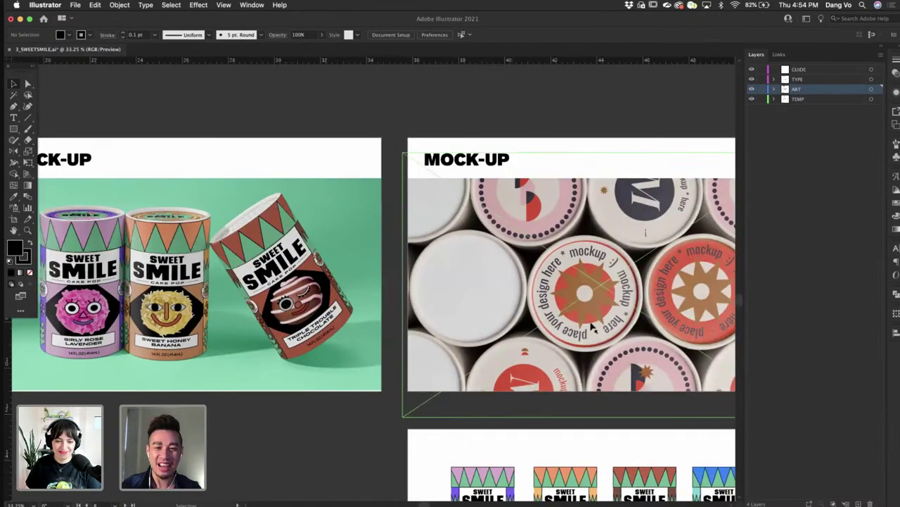
scroll(592, 327, "right", 10)
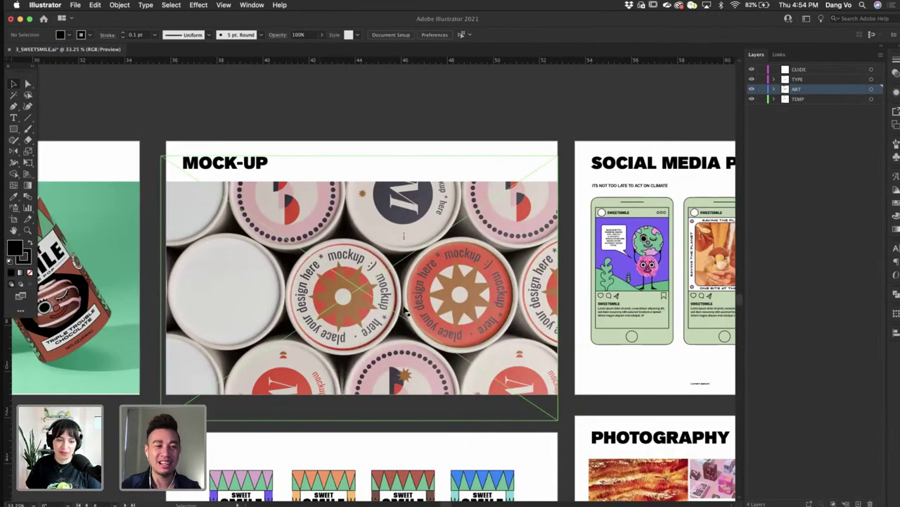
scroll(415, 310, "right", 10)
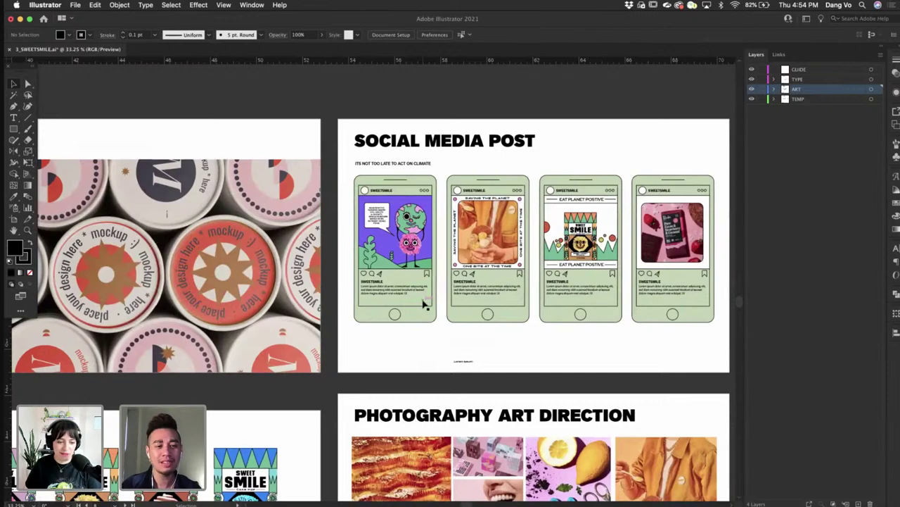
- Examine the PHOTOGRAPHY ART DIRECTION images and compare them with the social media posts above
scroll(424, 305, "down", 15)
scroll(490, 279, "up", 1)
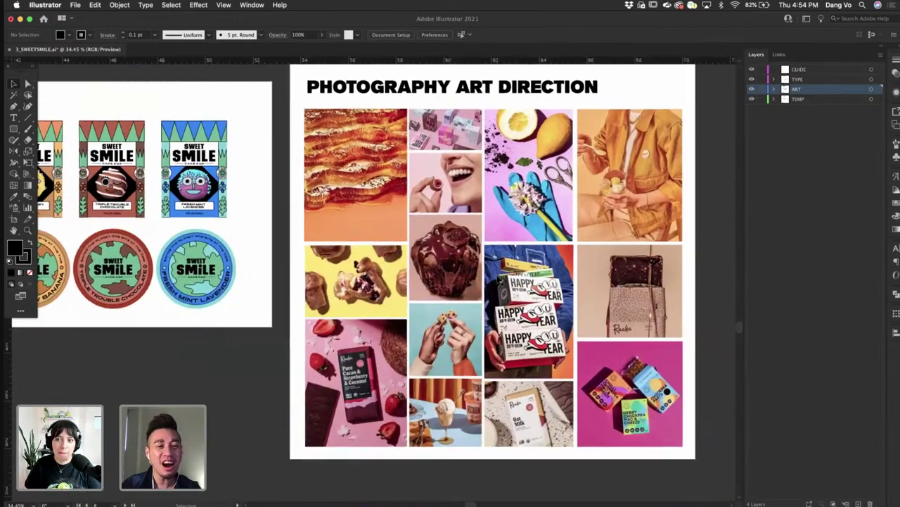
scroll(501, 277, "up", 3)
scroll(500, 277, "up", 4)
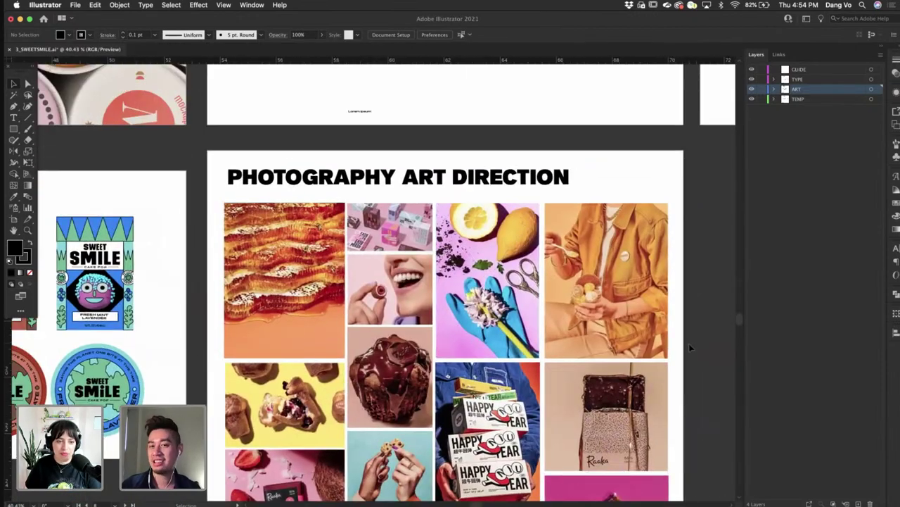
scroll(688, 342, "up", 4)
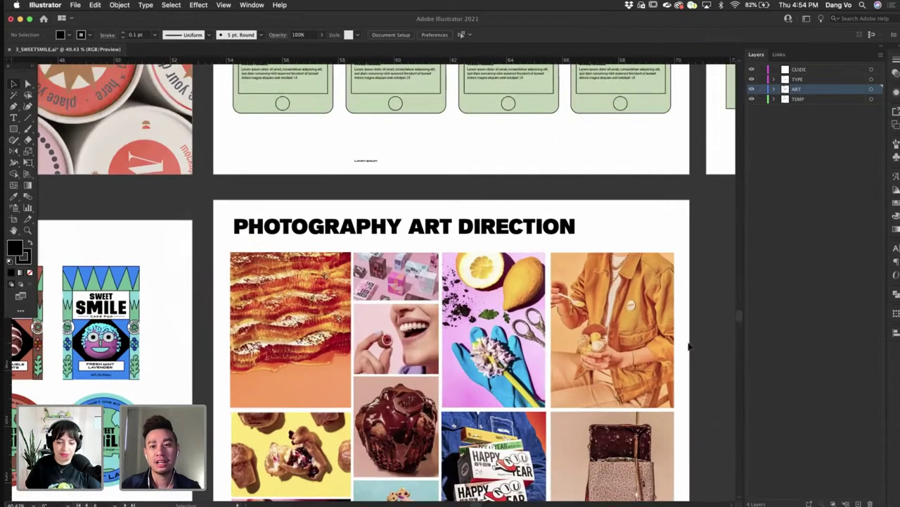
scroll(688, 342, "down", 1)
scroll(686, 339, "up", 2)
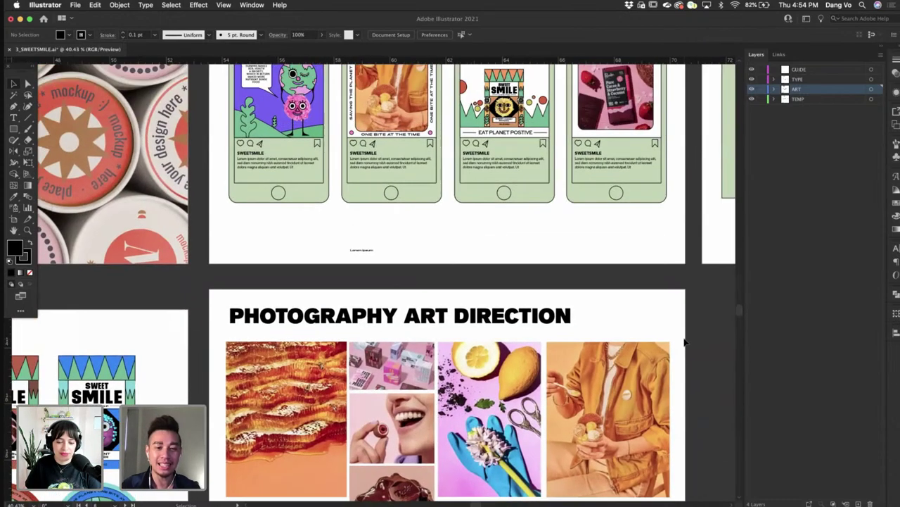
scroll(686, 342, "down", 5)
scroll(686, 342, "up", 10)
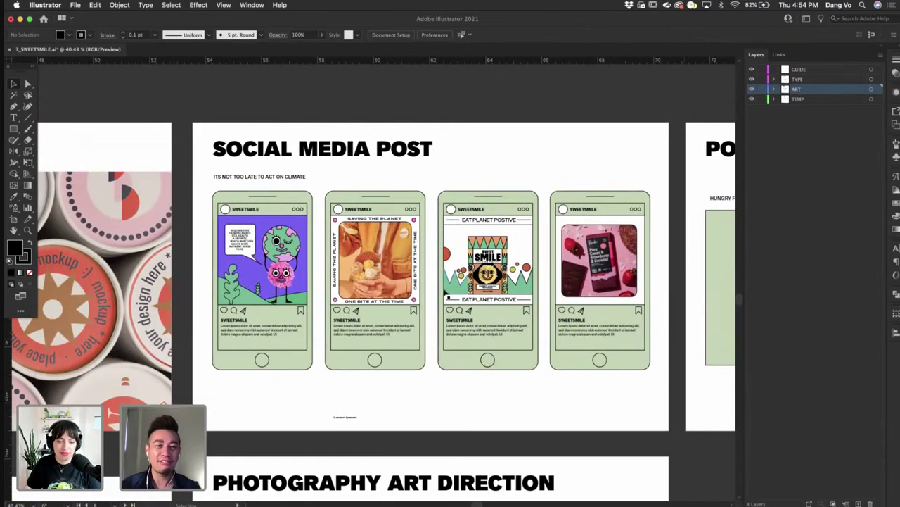
- Look over the POSTER and WEBSITE LANDING artboards, and return to the mock-up and social media post artboards
scroll(496, 285, "right", 10)
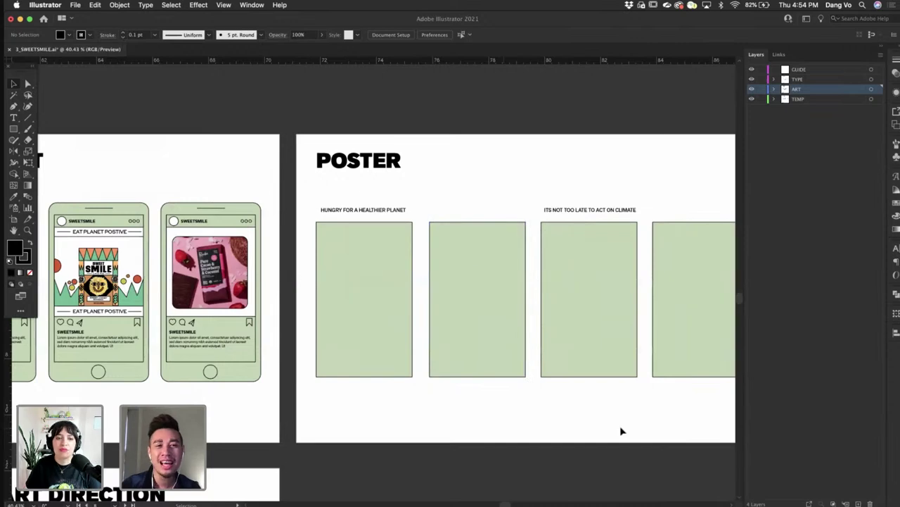
scroll(619, 428, "right", 6)
scroll(621, 429, "down", 3)
scroll(621, 429, "right", 5)
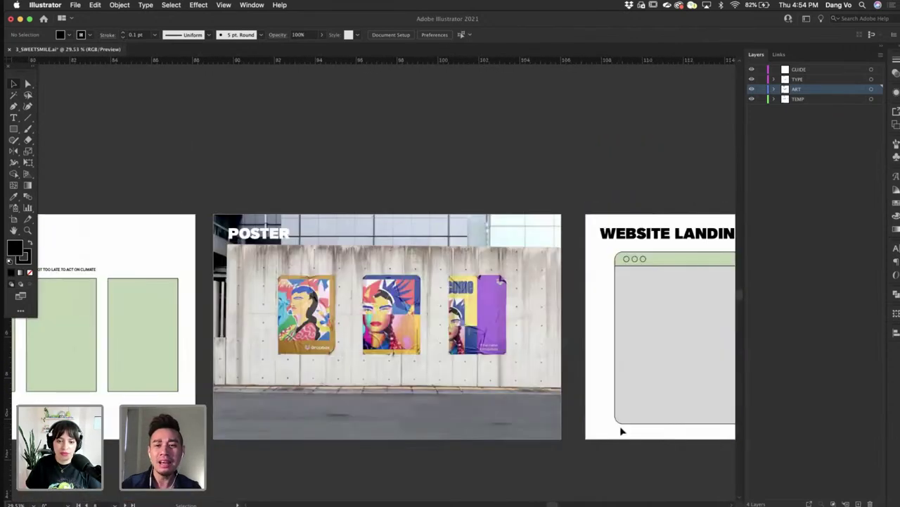
scroll(621, 429, "down", 2)
scroll(602, 429, "right", 3)
scroll(601, 430, "left", 2)
scroll(601, 430, "left", 10)
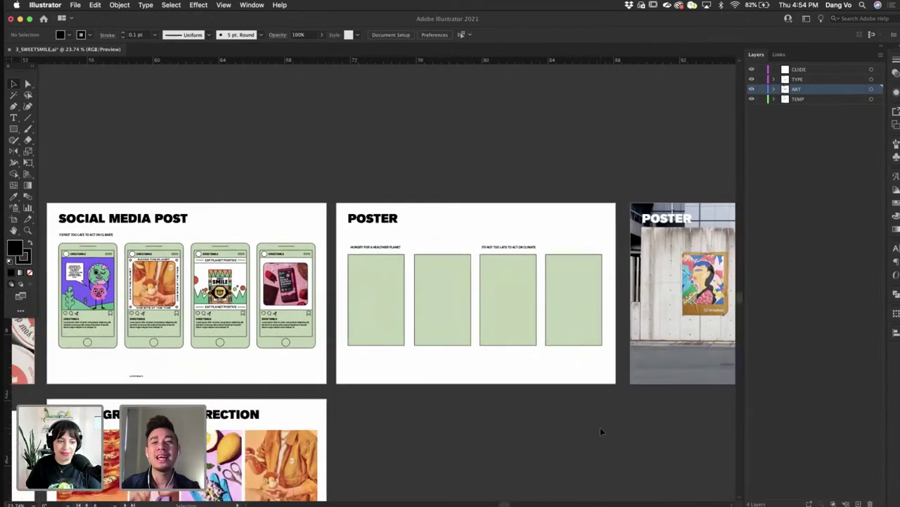
scroll(600, 427, "left", 2)
scroll(601, 429, "left", 6)
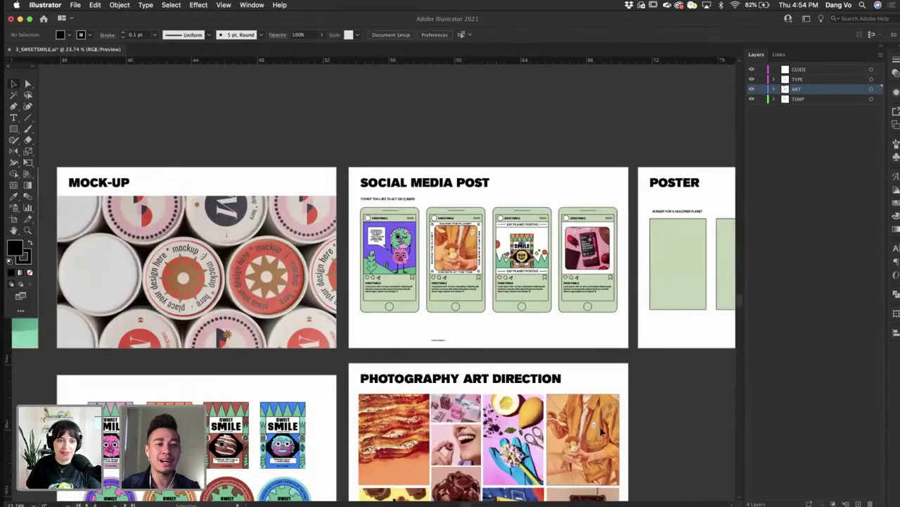
scroll(600, 427, "left", 2)
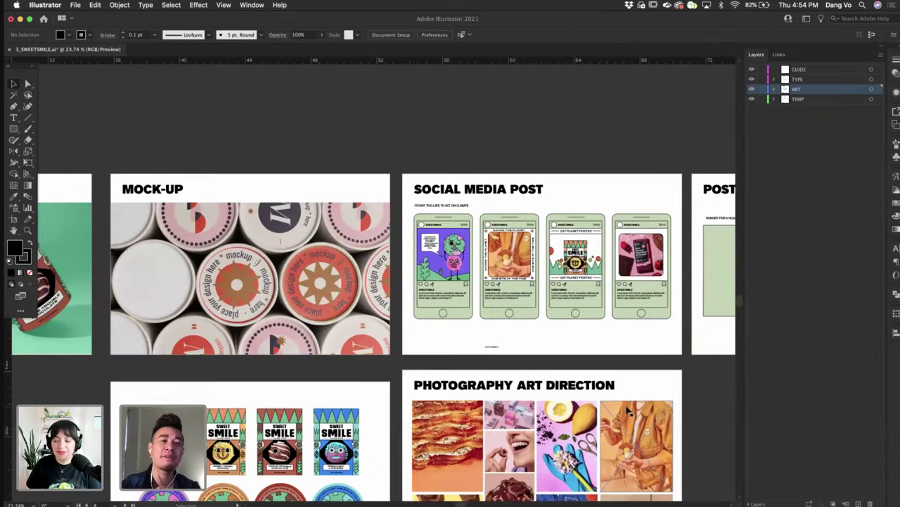